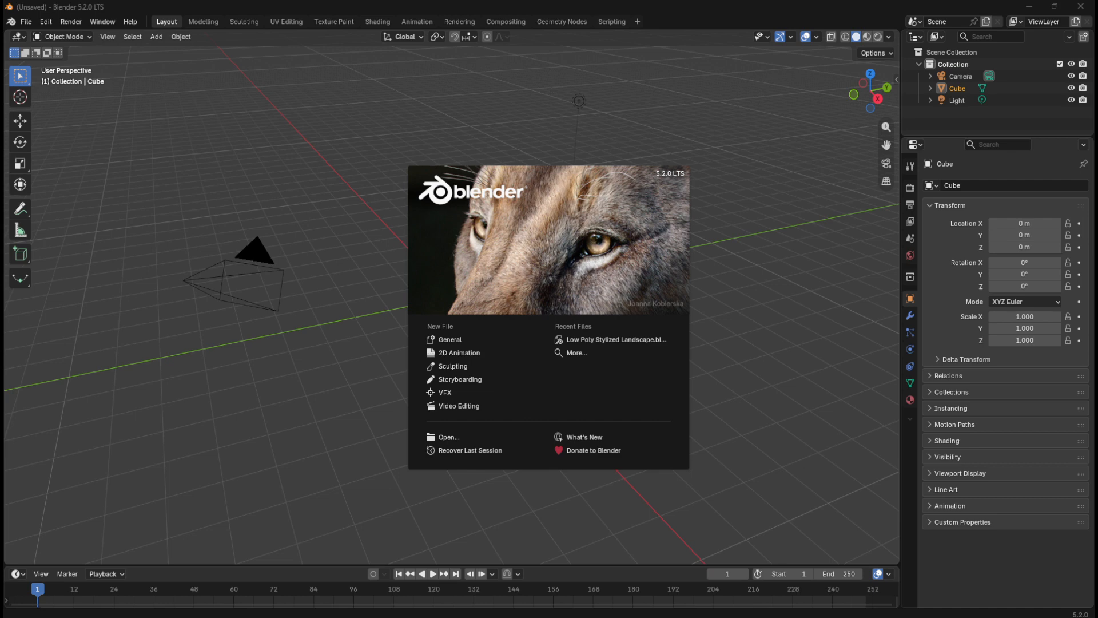
# Step: Start a new General file and save it as Isometric Fantasy World in the Blender documents folder
pyautogui.click(493, 340)
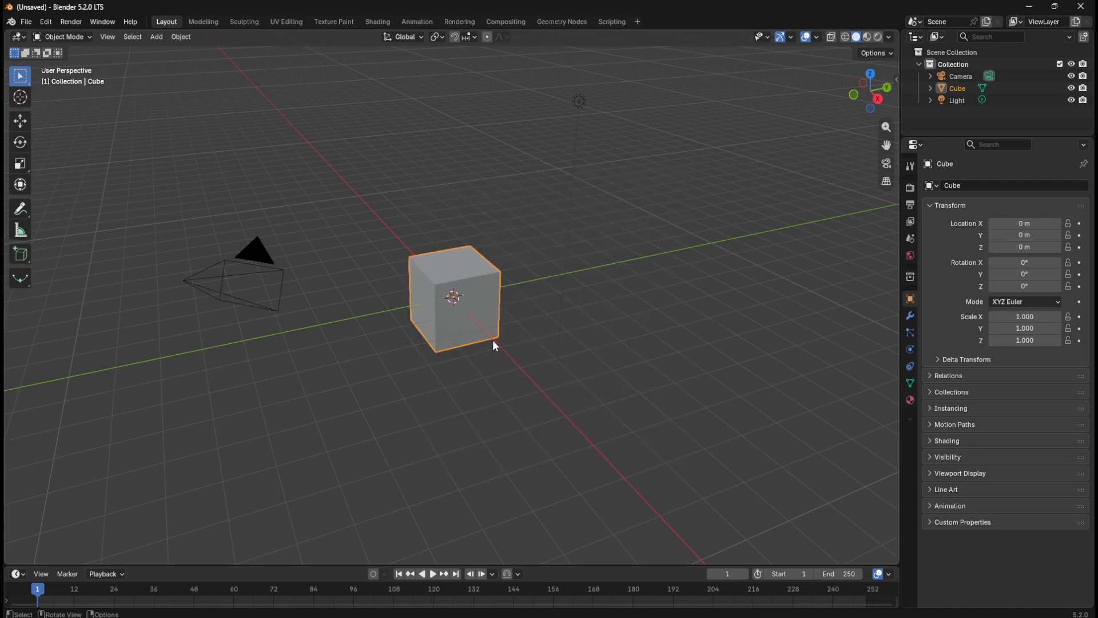
pyautogui.hotkey('ctrl', 's')
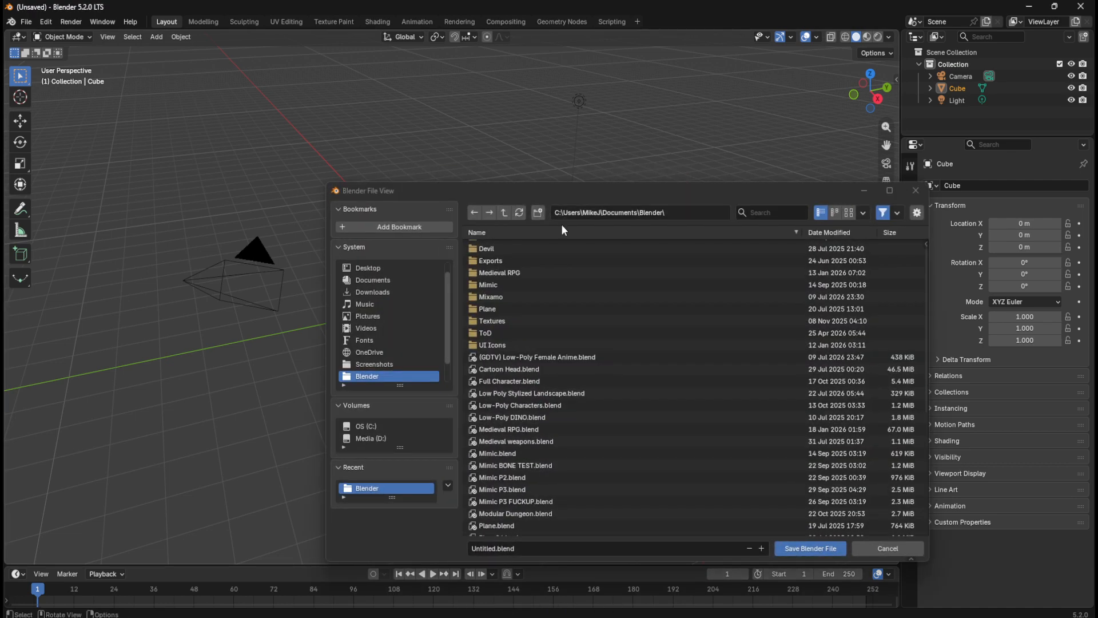
pyautogui.click(526, 549)
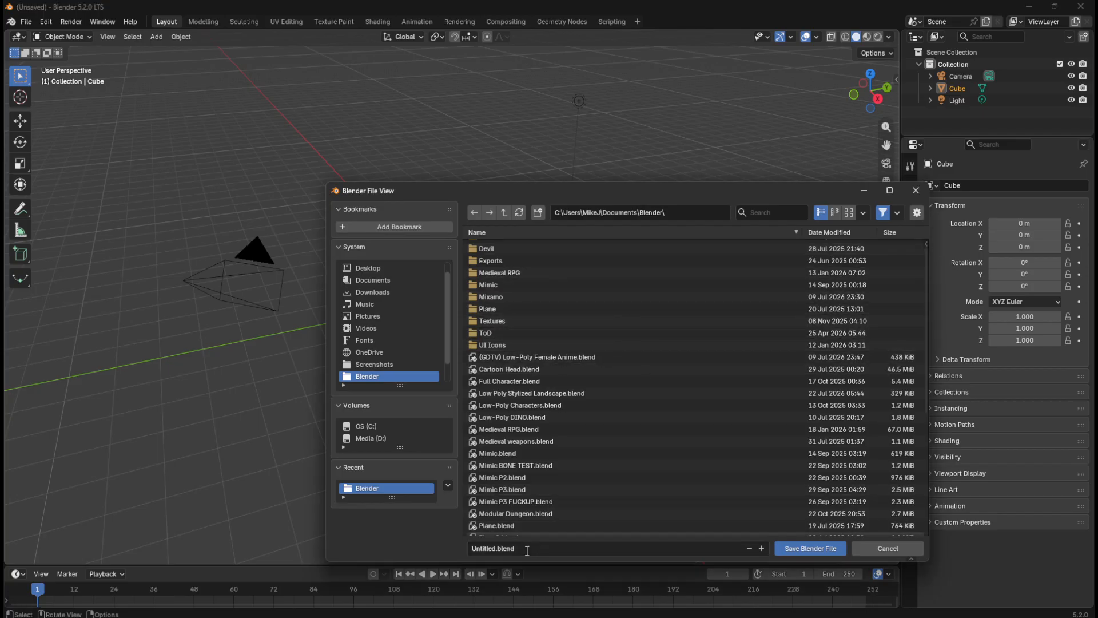
pyautogui.write('I')
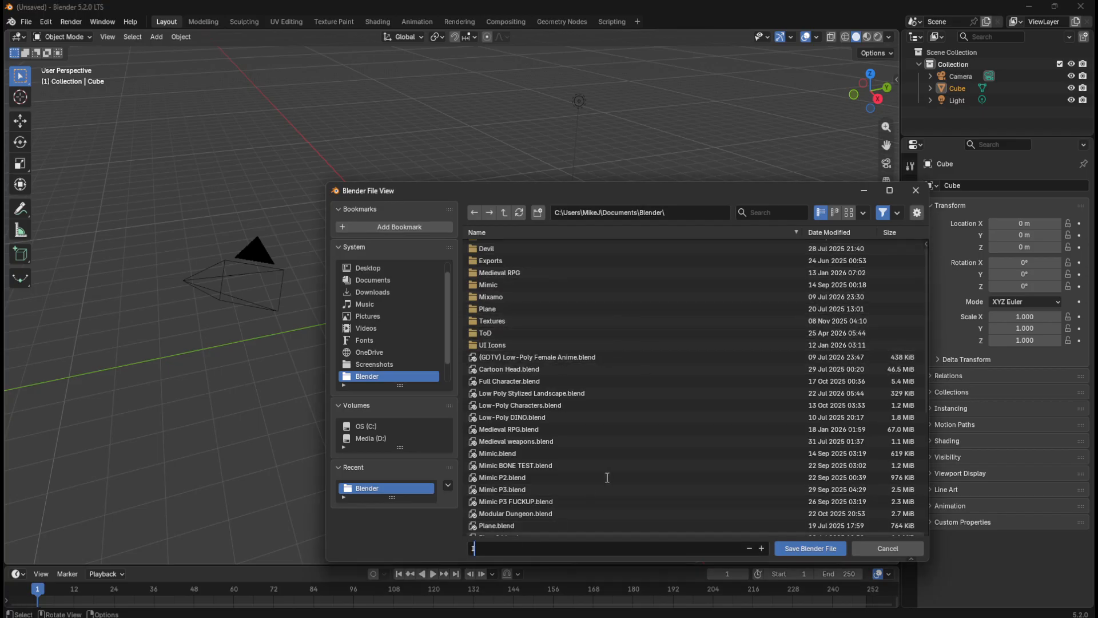
pyautogui.write('sometric Fantasy World')
pyautogui.click(817, 551)
pyautogui.click(818, 553)
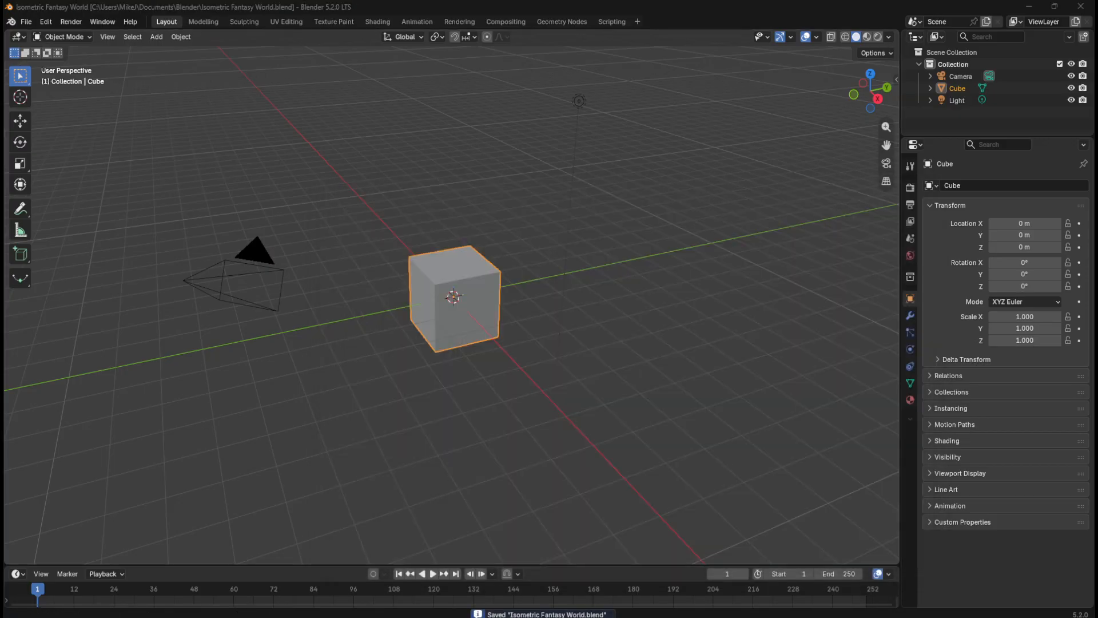
# Step: Turn on the Statistics and Face Orientation overlays in the viewport
pyautogui.press('XF86AudioLowerVolume')
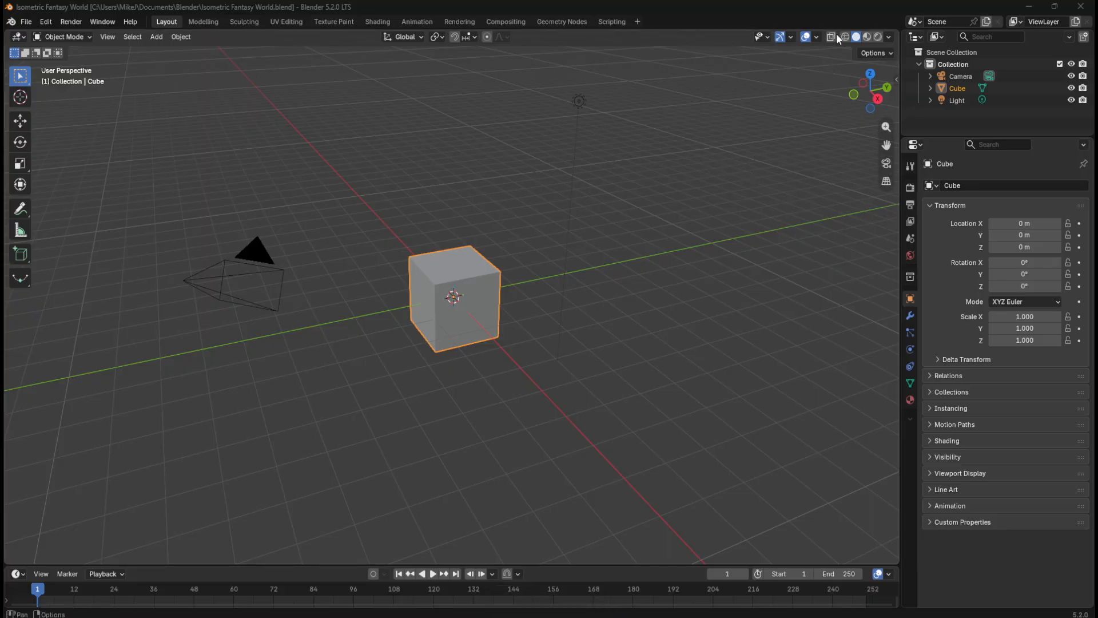
pyautogui.click(815, 38)
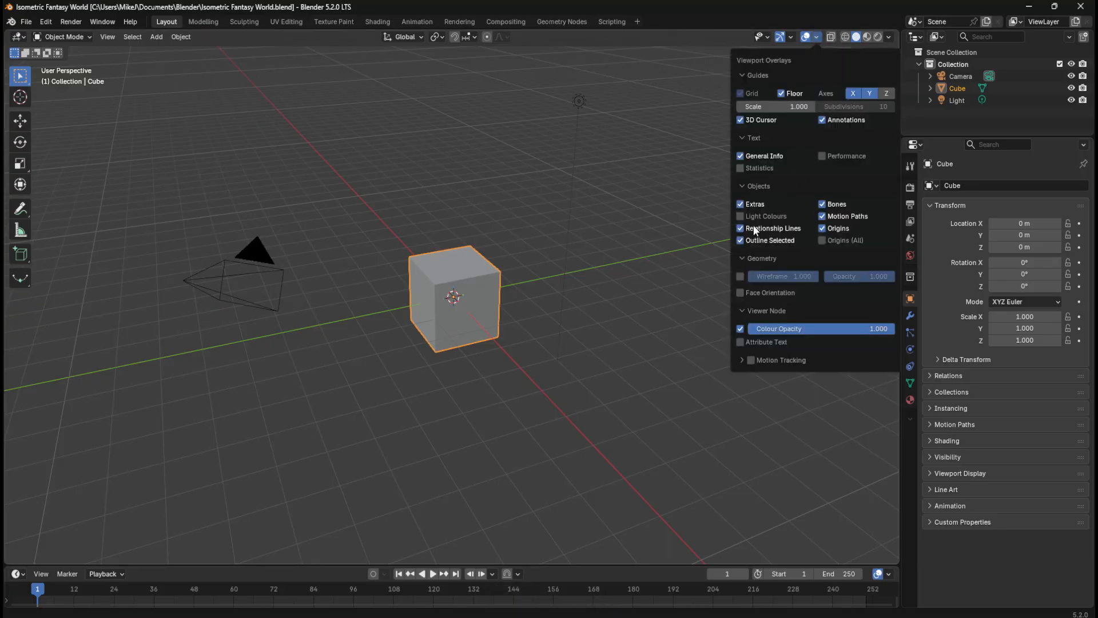
pyautogui.click(742, 169)
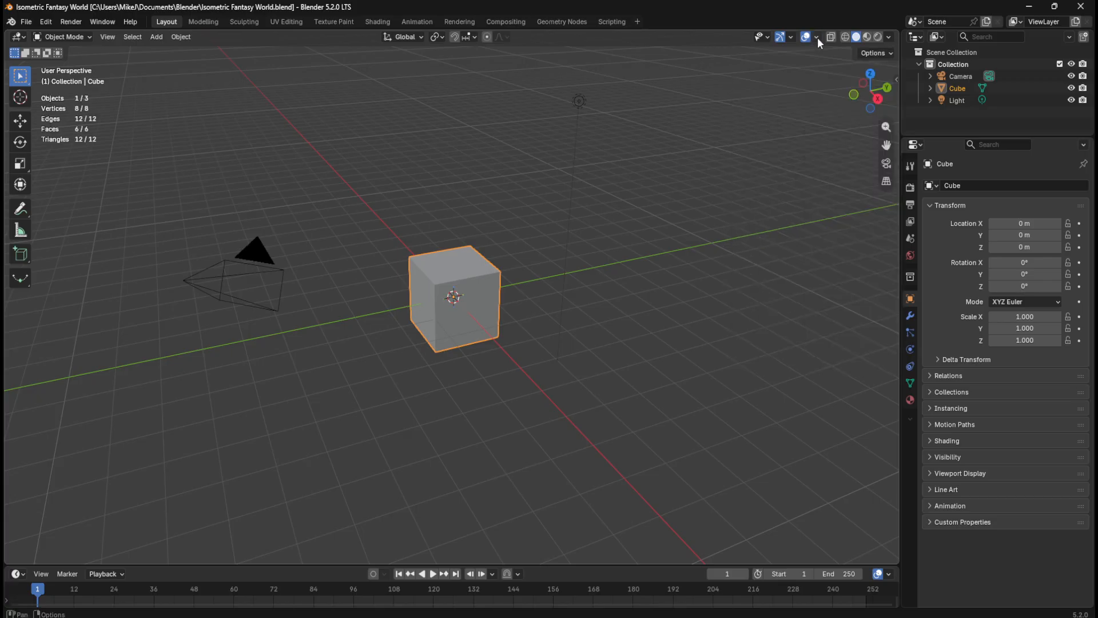
pyautogui.click(882, 51)
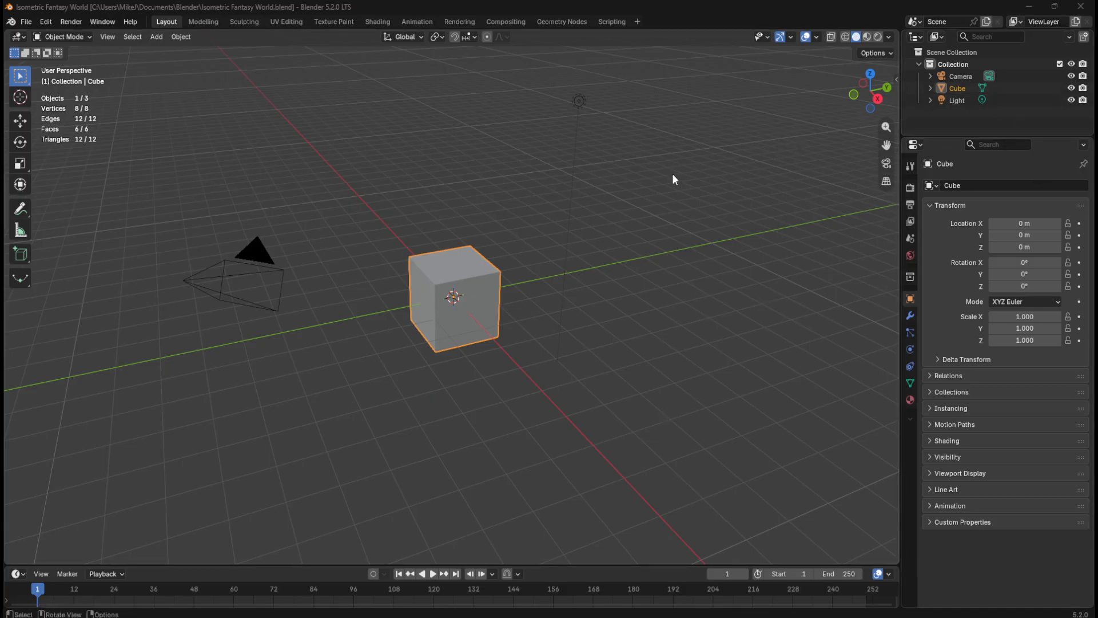
pyautogui.click(816, 36)
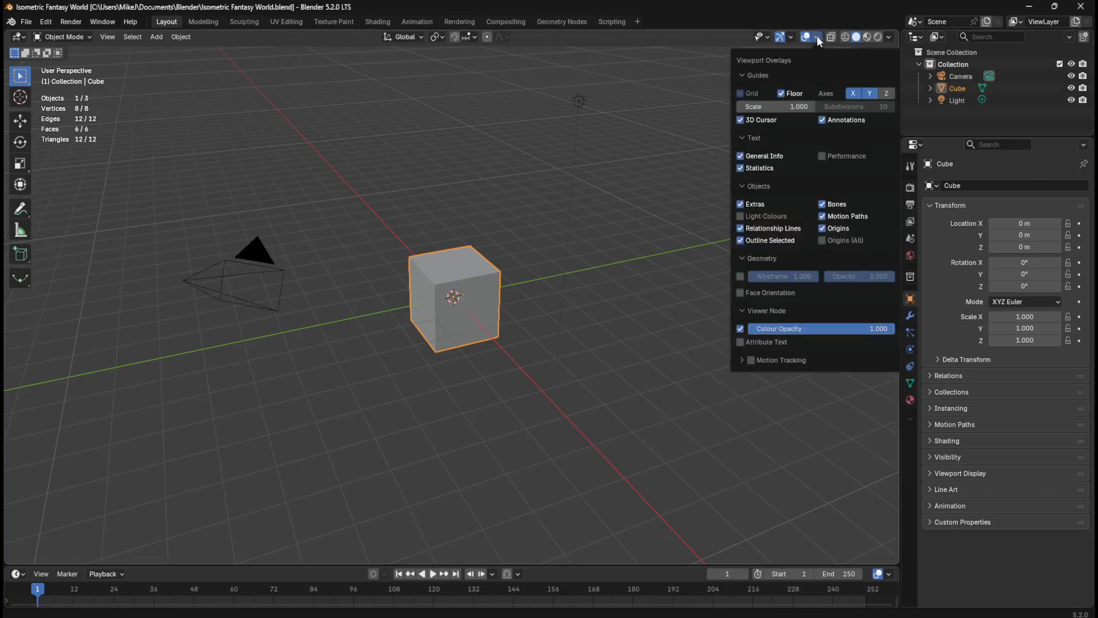
pyautogui.click(740, 293)
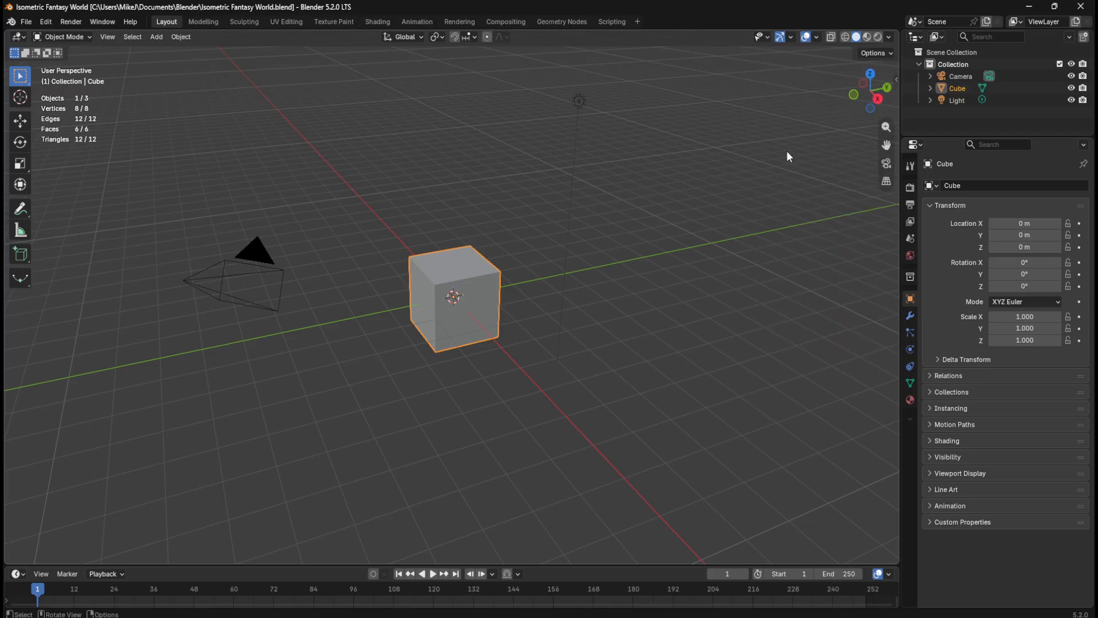
# Step: Enable the Screencast Keys display and shrink the timeline to give the 3D viewport more height
pyautogui.press('n')
pyautogui.click(891, 225)
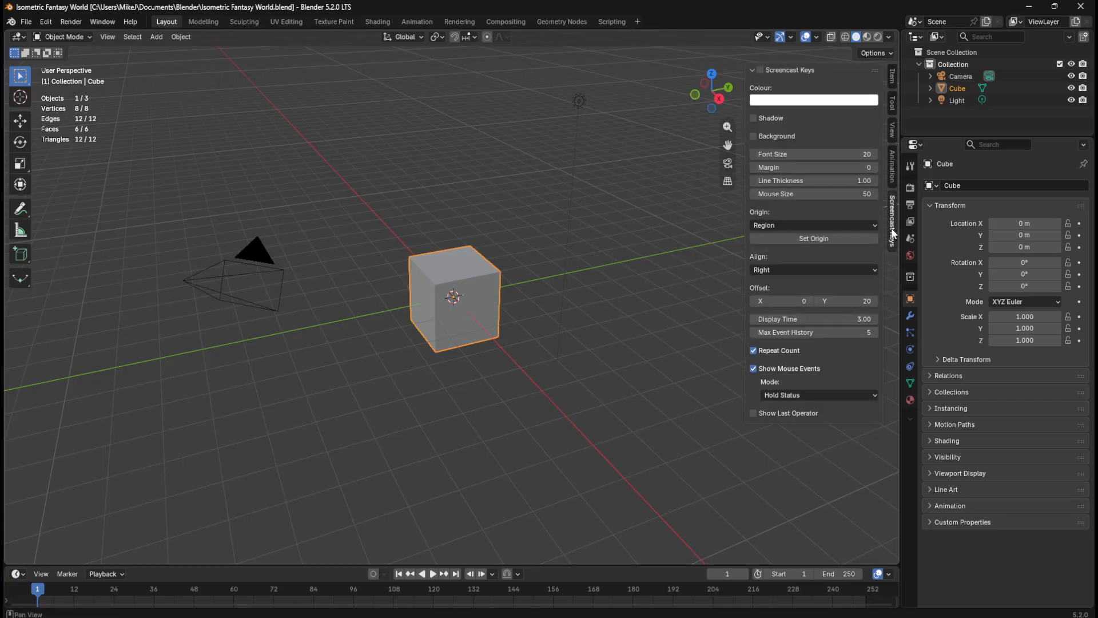
pyautogui.click(761, 70)
pyautogui.press('n')
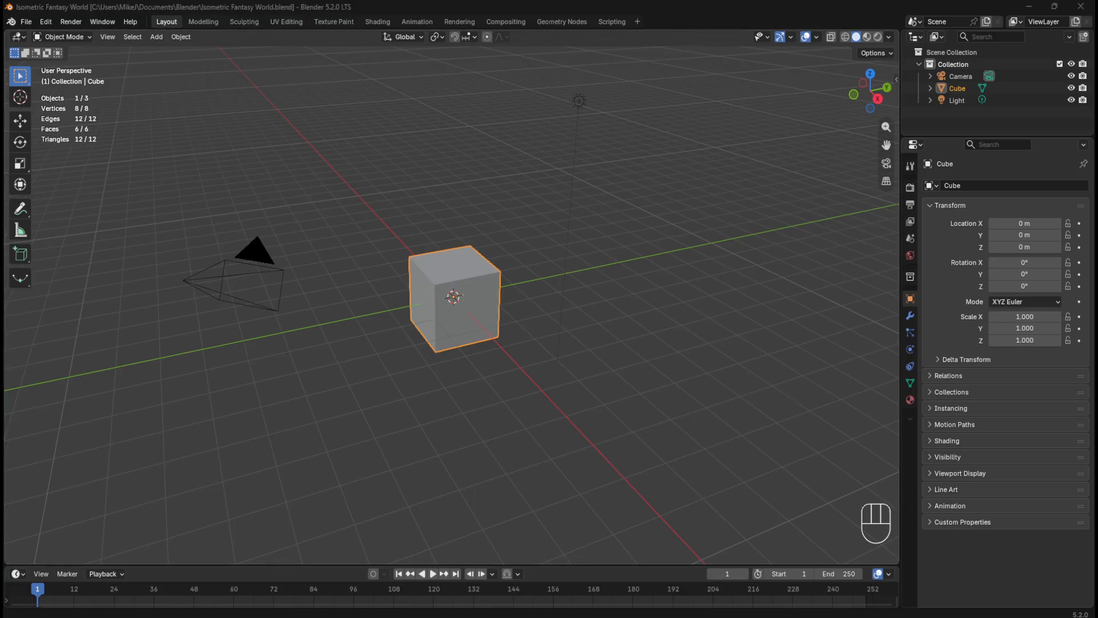
pyautogui.moveTo(897, 564); pyautogui.dragTo(899, 577)
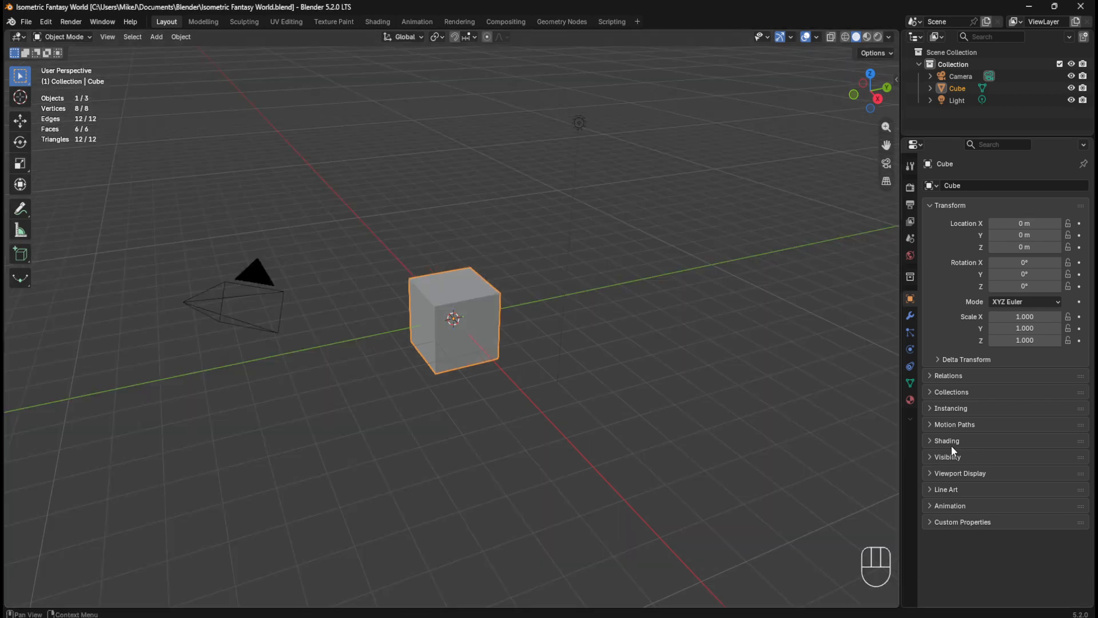
pyautogui.moveTo(535, 257); pyautogui.dragTo(559, 246, button='middle')
pyautogui.scroll(1, 559, 245)
pyautogui.press('KP_1')
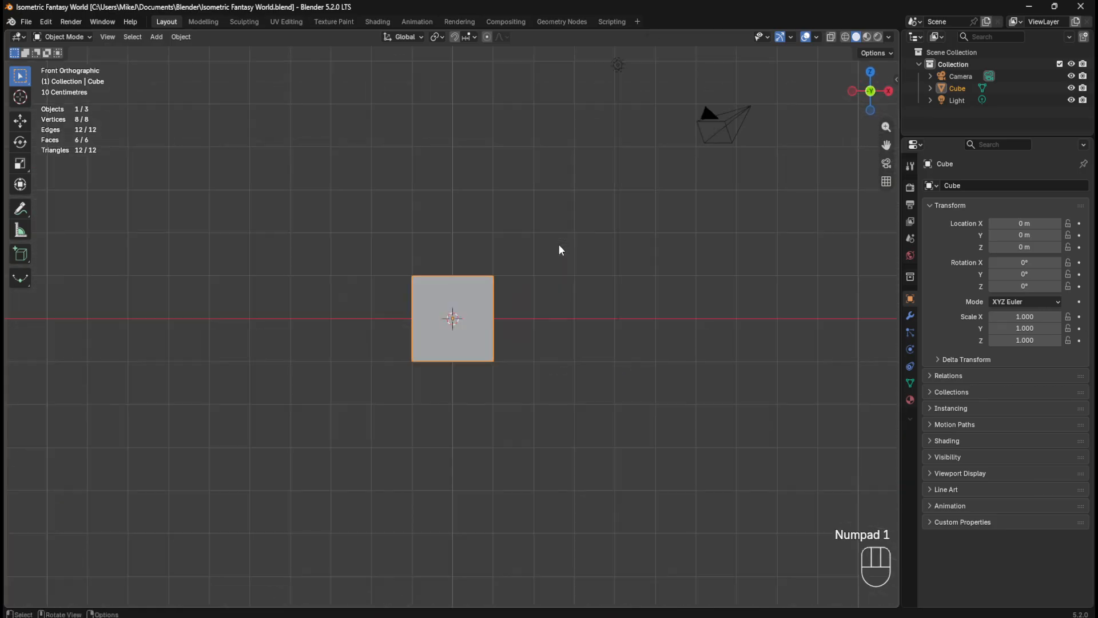
pyautogui.press('KP_Decimal')
pyautogui.scroll(-5, 558, 245)
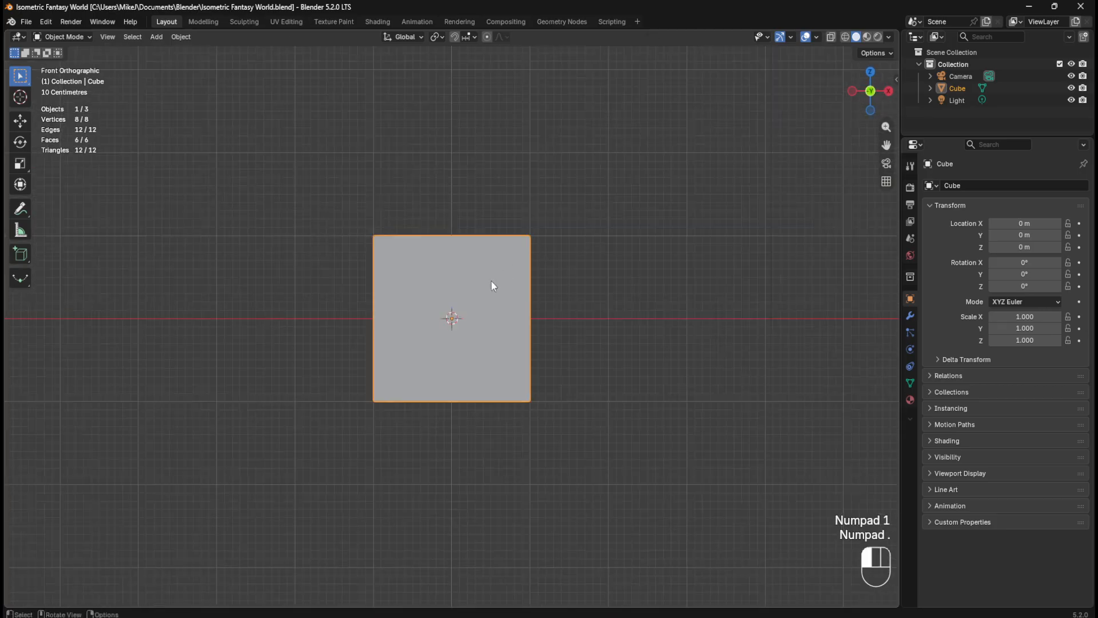
pyautogui.press('g')
pyautogui.press('z')
pyautogui.rightClick(502, 189)
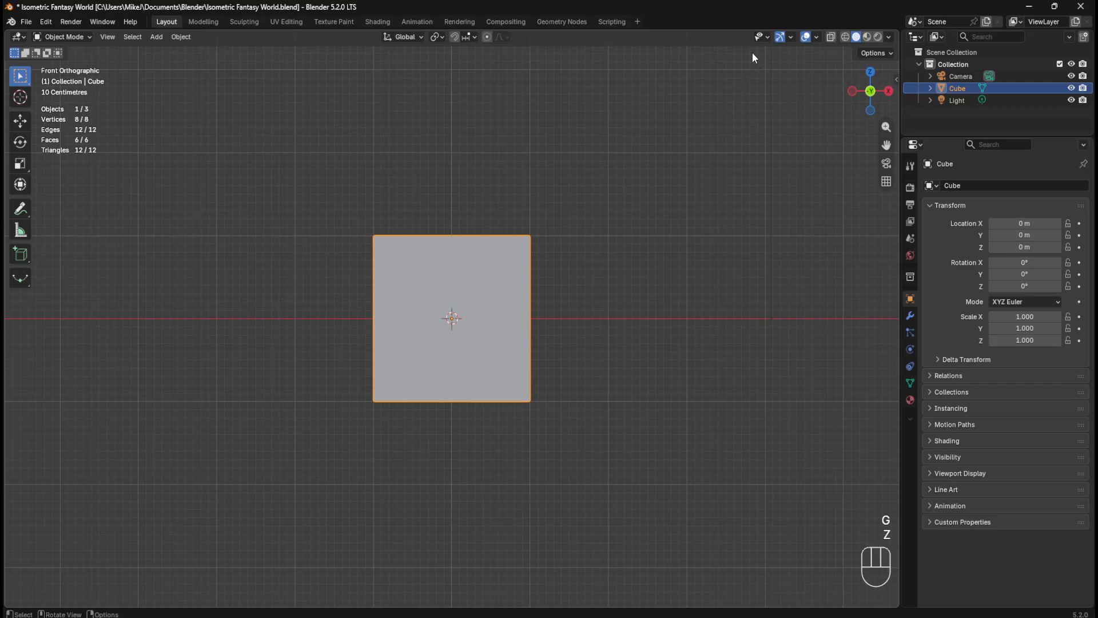
# Step: Turn on snapping for transforms in the 3D viewport
pyautogui.click(455, 37)
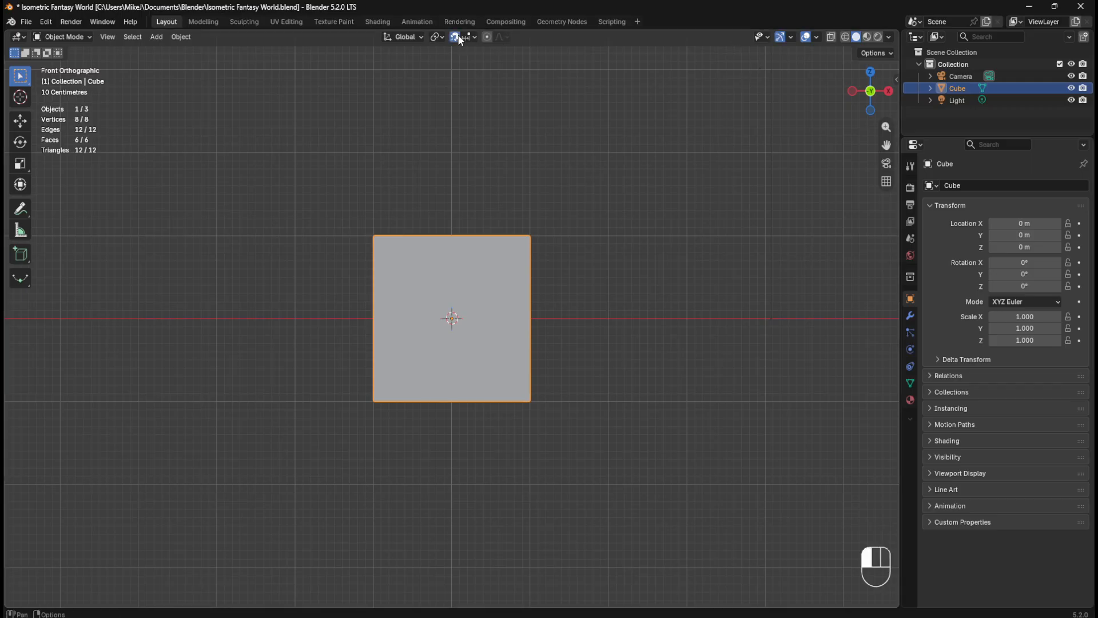
pyautogui.click(888, 38)
pyautogui.click(889, 40)
pyautogui.click(891, 54)
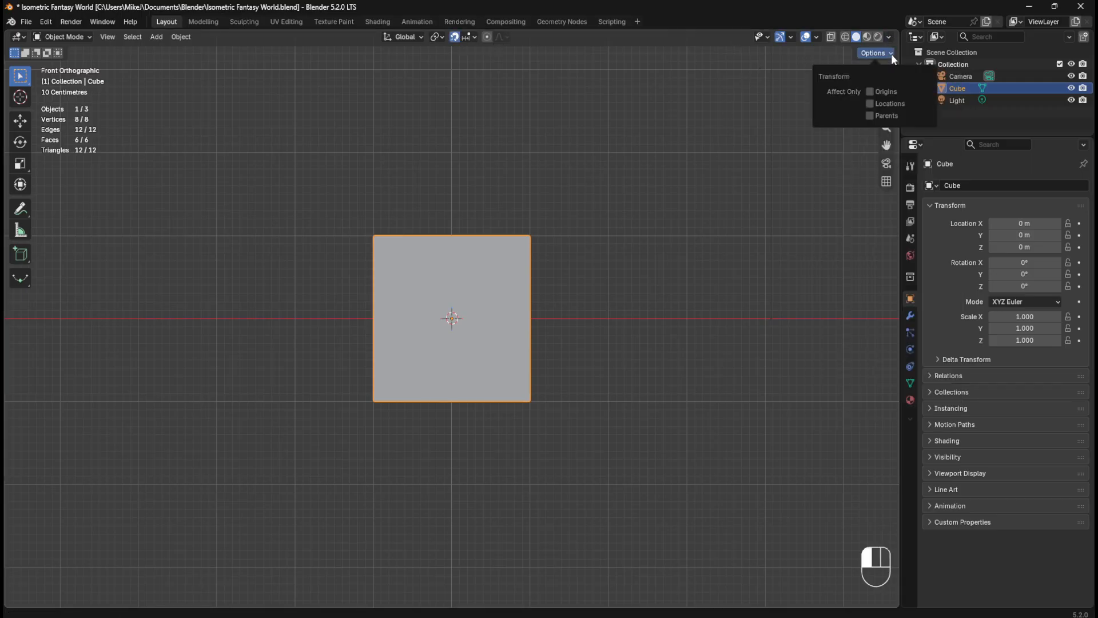
pyautogui.click(891, 54)
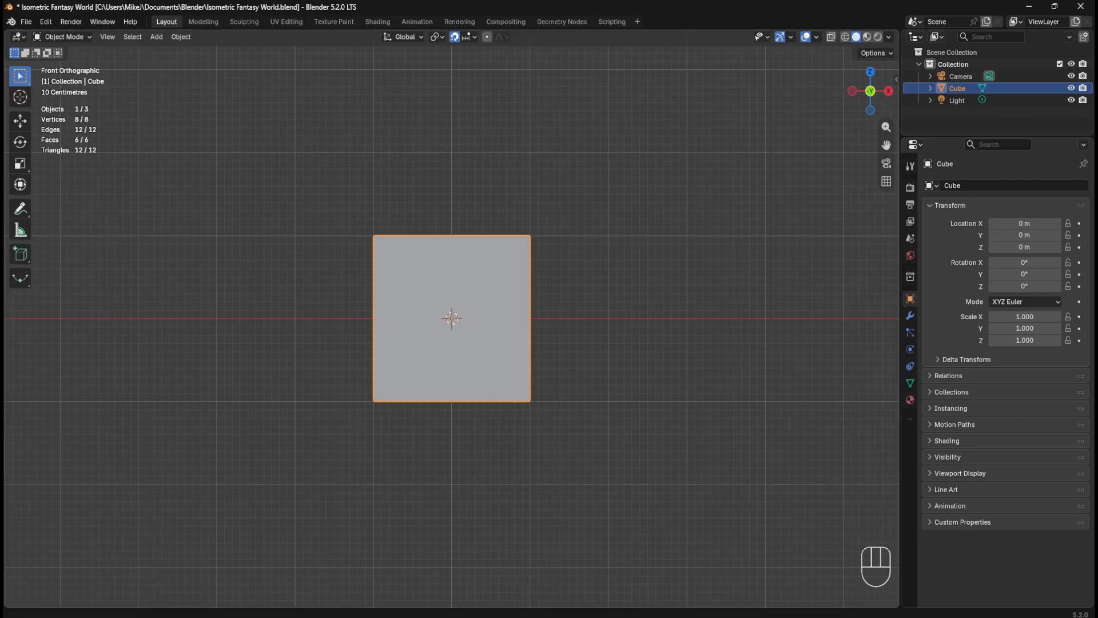
pyautogui.press('Tab')
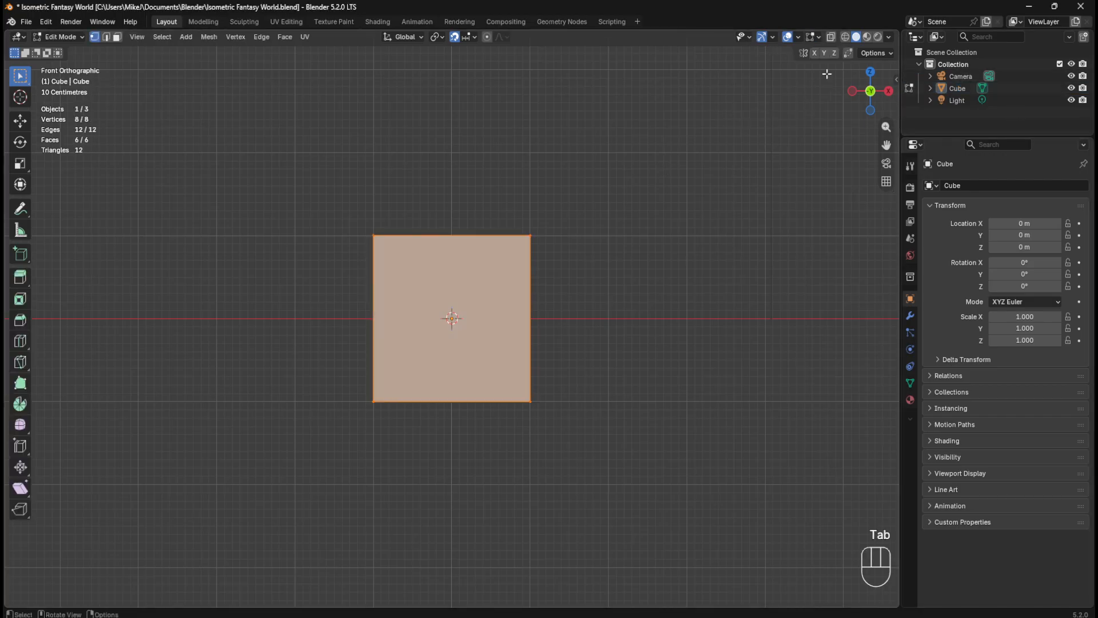
pyautogui.press('Tab')
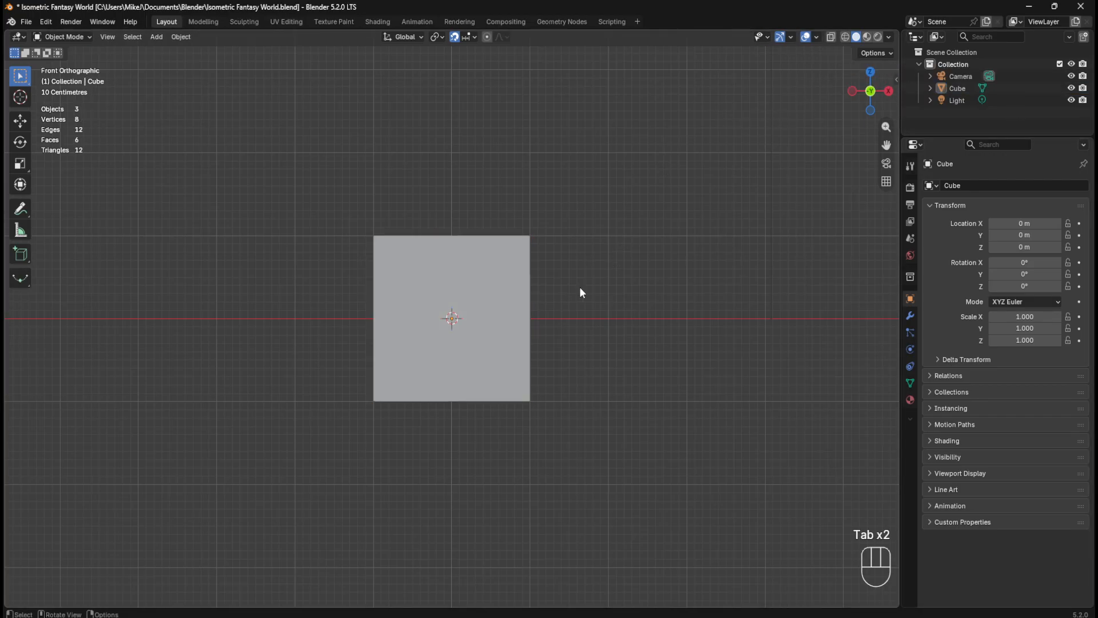
# Step: Move the cube up 1 m along the Z axis so it sits on the floor grid, and save the file
pyautogui.click(513, 307)
pyautogui.press('KP_Decimal')
pyautogui.press('KP_1')
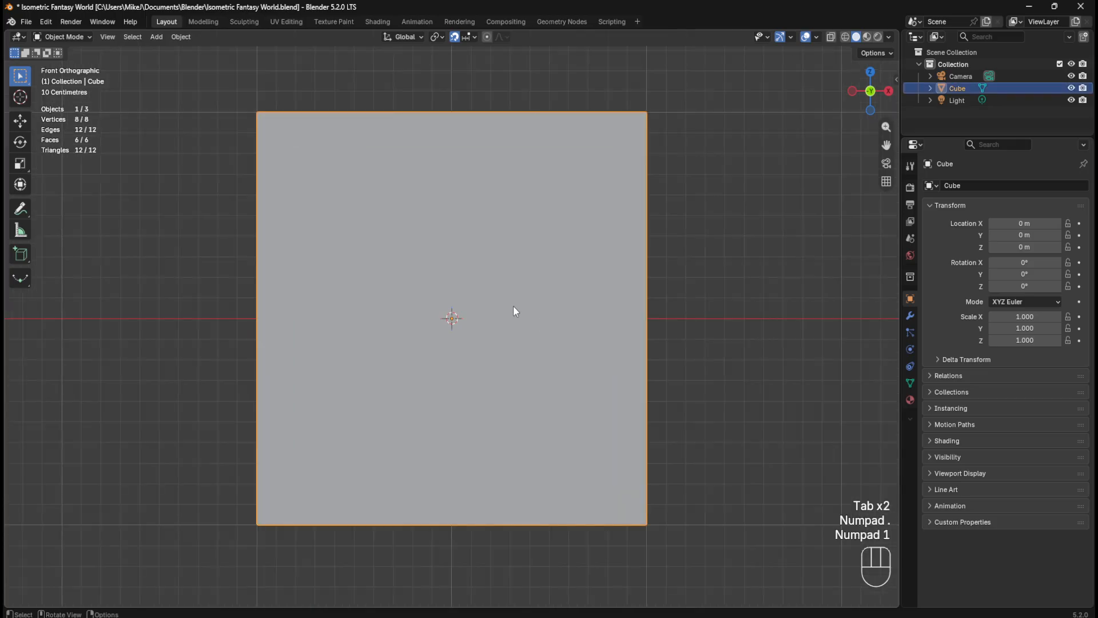
pyautogui.press('g')
pyautogui.press('z')
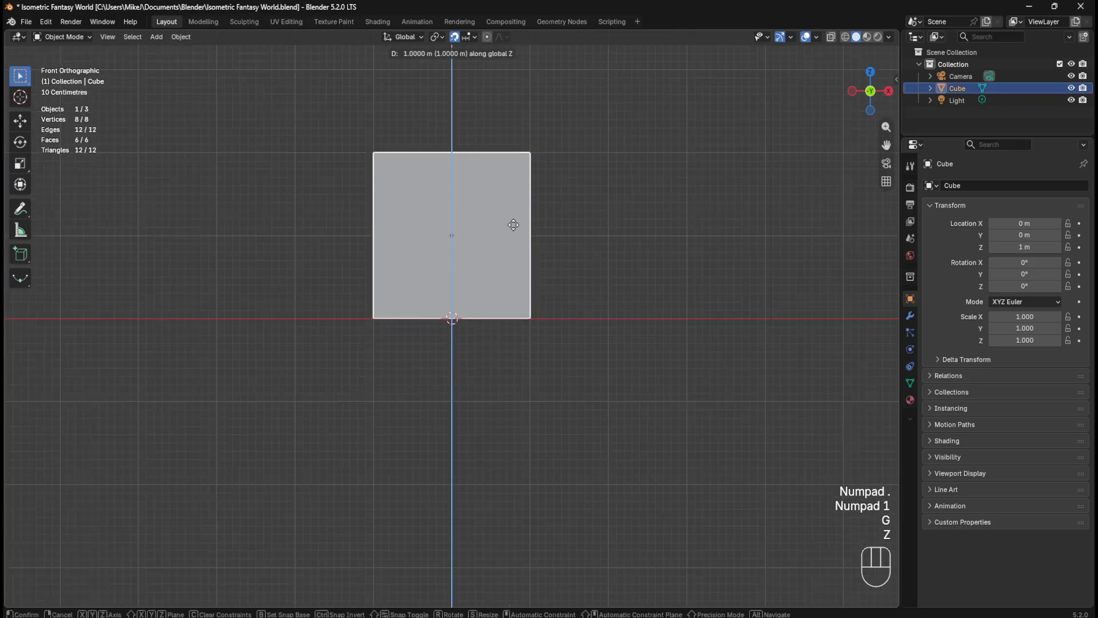
pyautogui.click(517, 231)
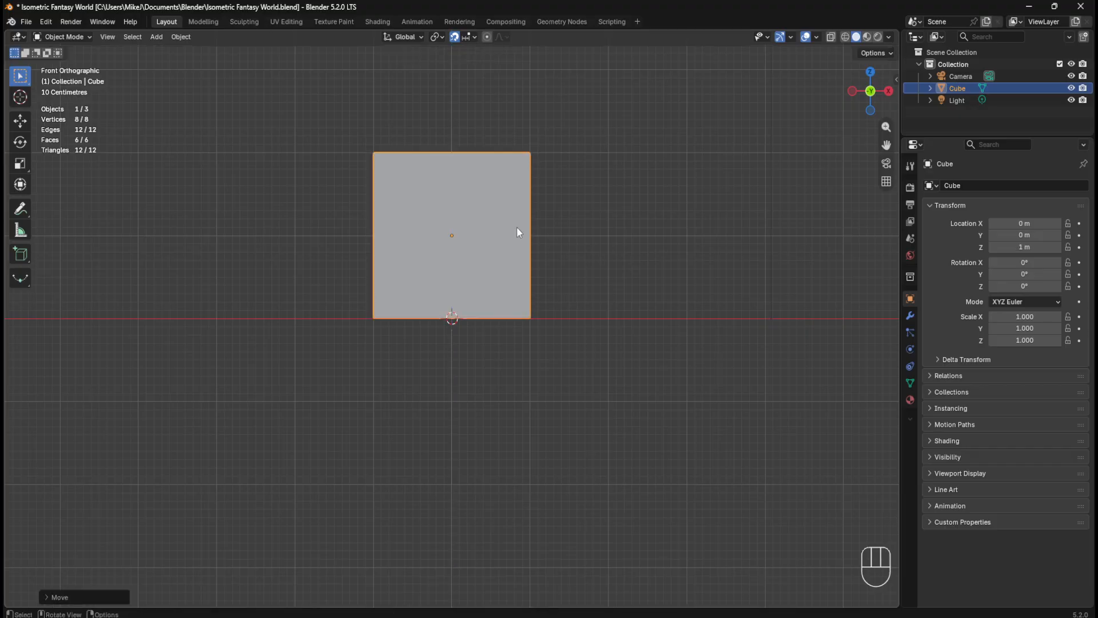
pyautogui.moveTo(591, 258); pyautogui.dragTo(577, 285, button='middle')
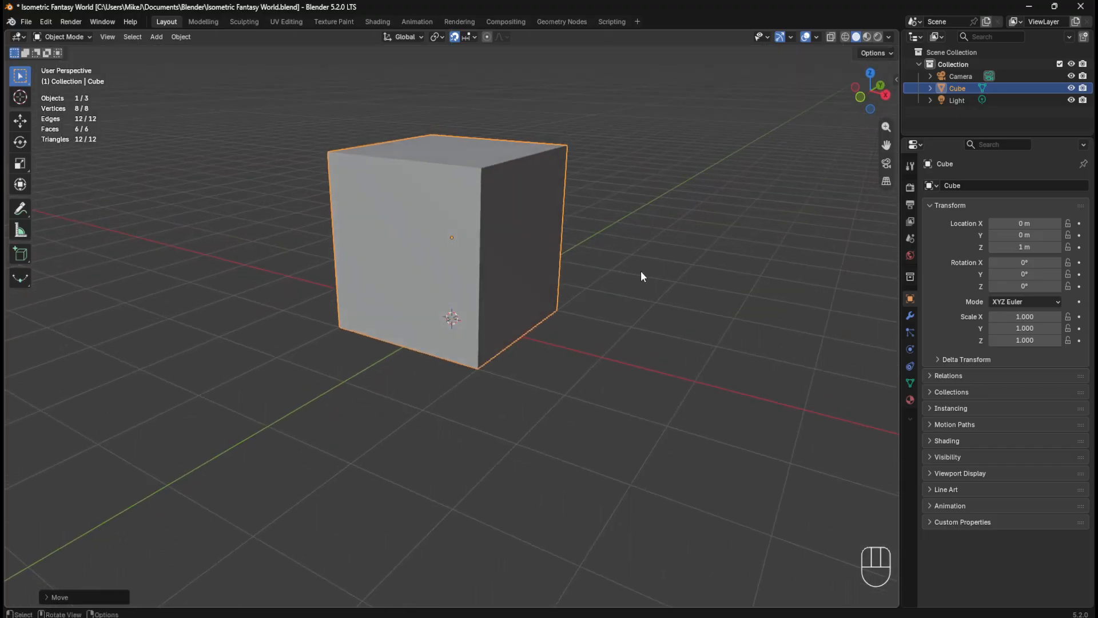
pyautogui.hotkey('ctrl', 's')
pyautogui.press('KP_1')
pyautogui.press('KP_Decimal')
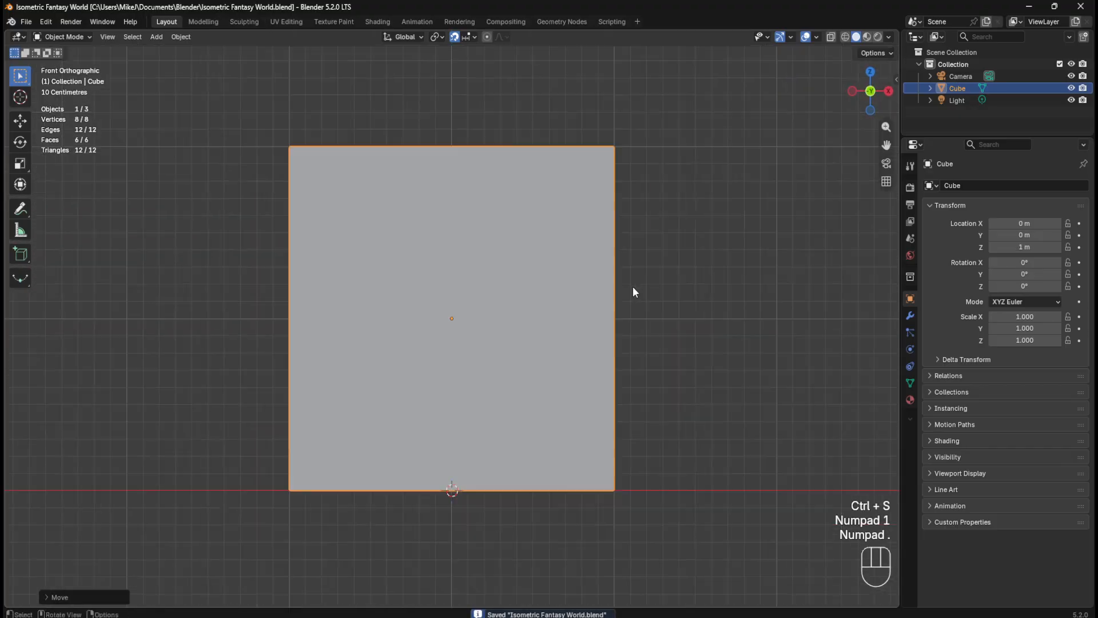
pyautogui.moveTo(651, 250); pyautogui.dragTo(581, 286, button='middle')
pyautogui.scroll(-4, 581, 286)
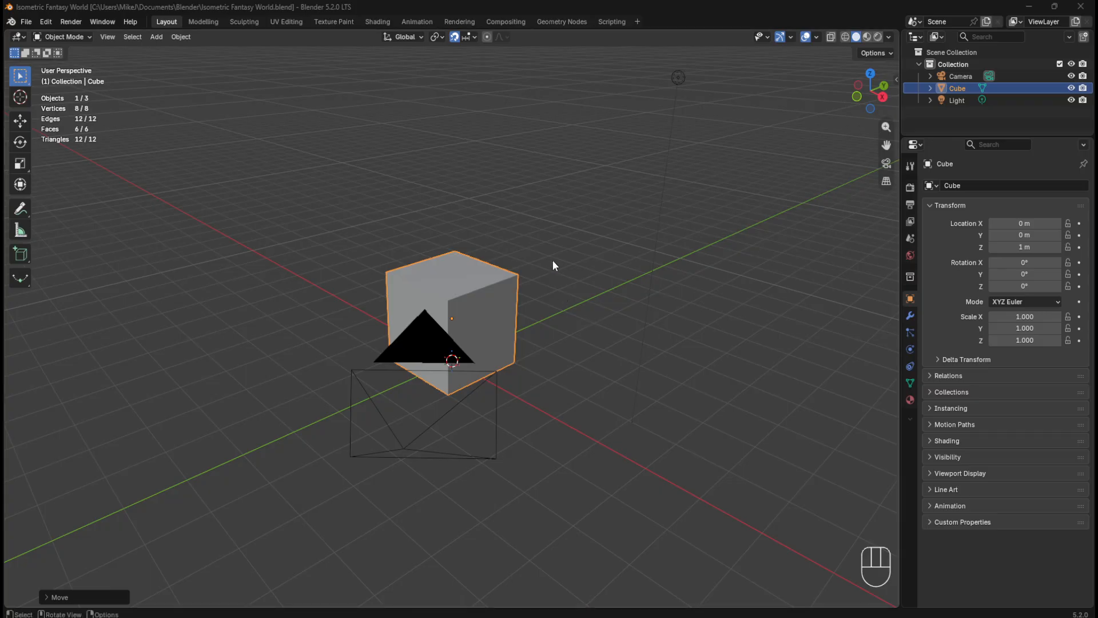
pyautogui.moveTo(553, 260); pyautogui.dragTo(579, 242, button='middle')
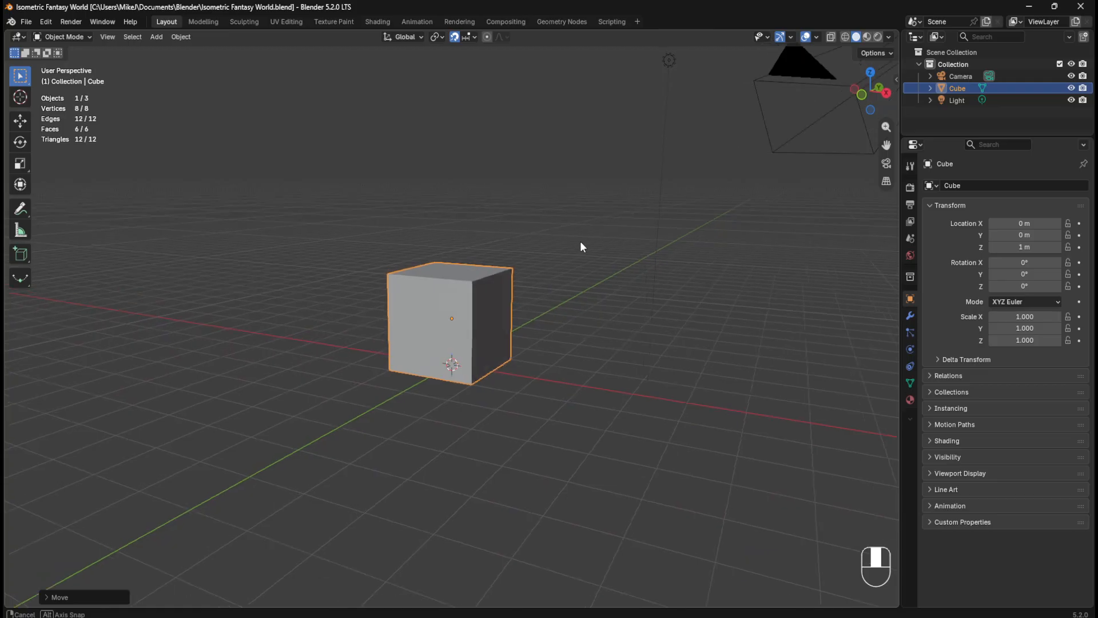
# Step: Enter Edit Mode on the cube, switch to face selection and select only its front face
pyautogui.click(489, 307)
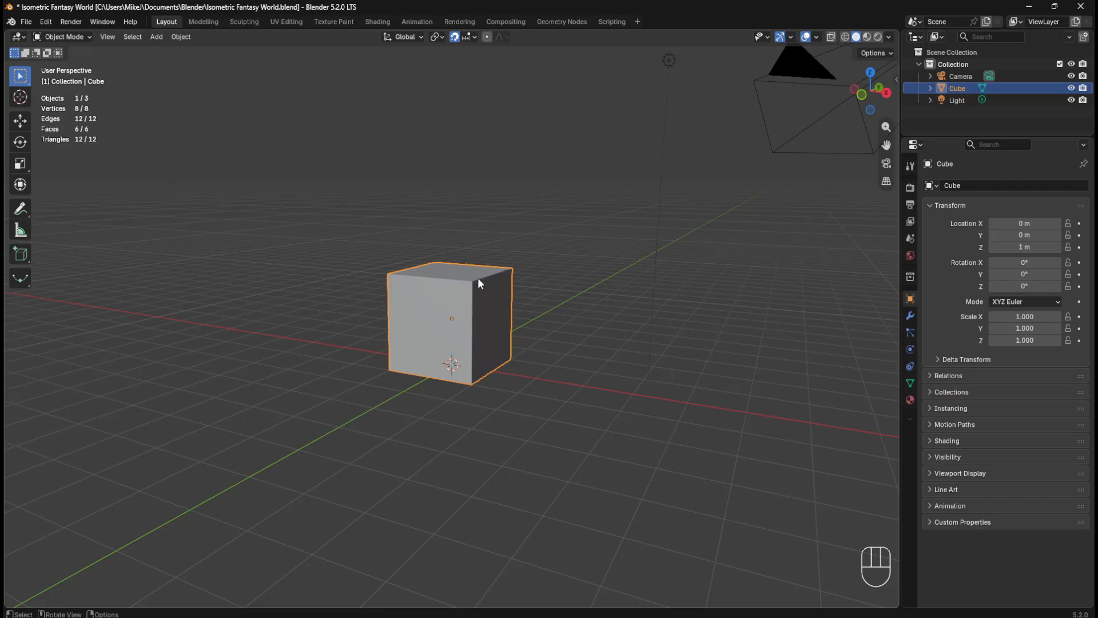
pyautogui.moveTo(479, 279); pyautogui.dragTo(590, 252, button='middle')
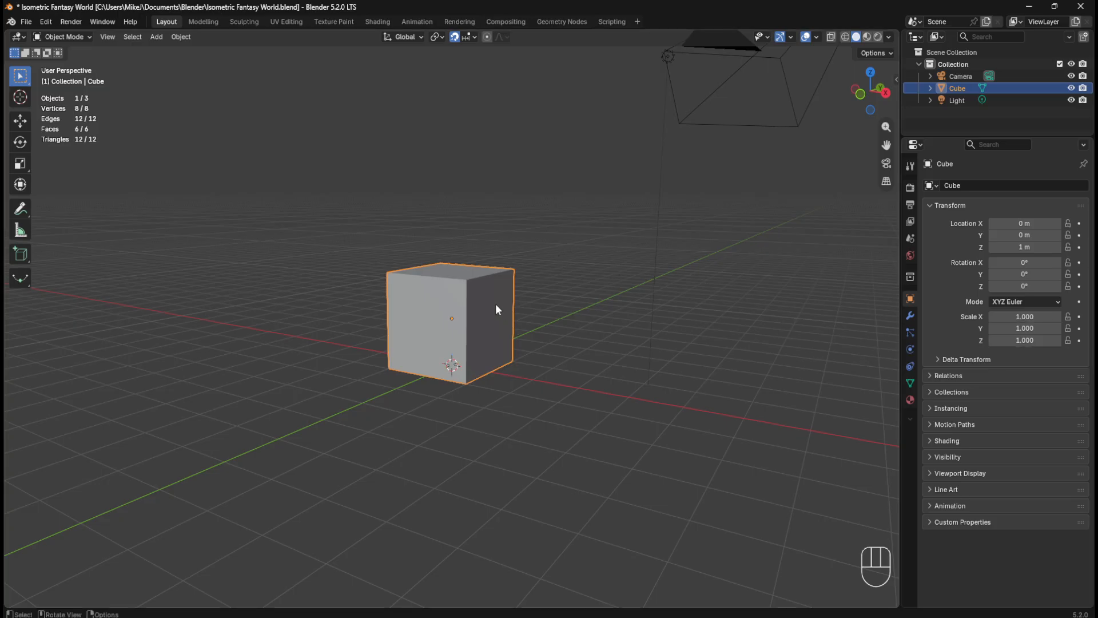
pyautogui.press('Tab')
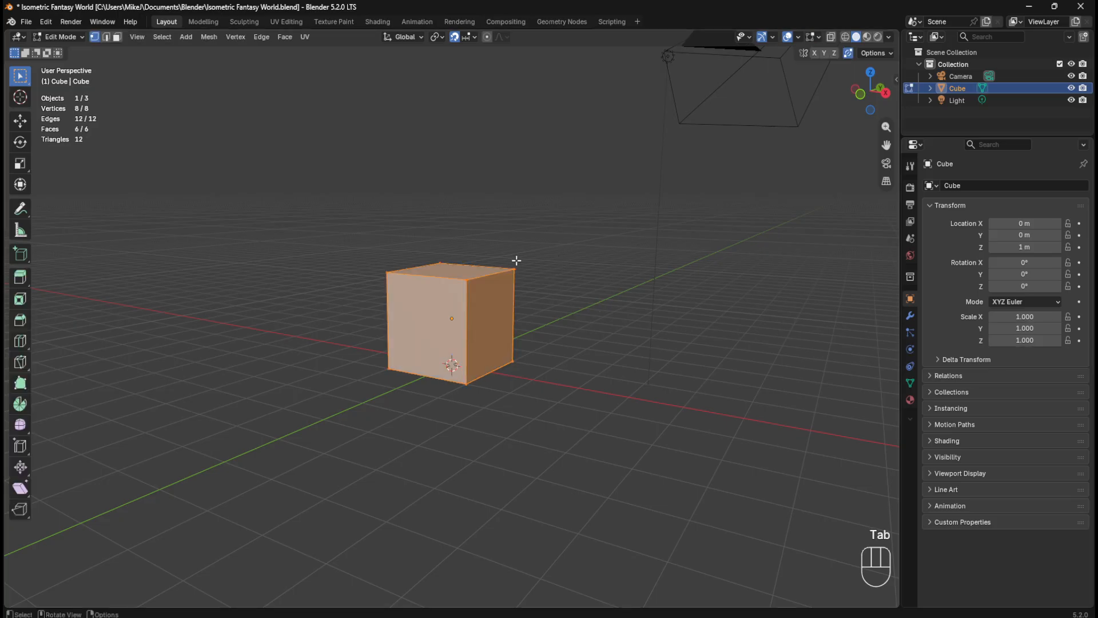
pyautogui.moveTo(515, 257); pyautogui.dragTo(498, 250, button='middle')
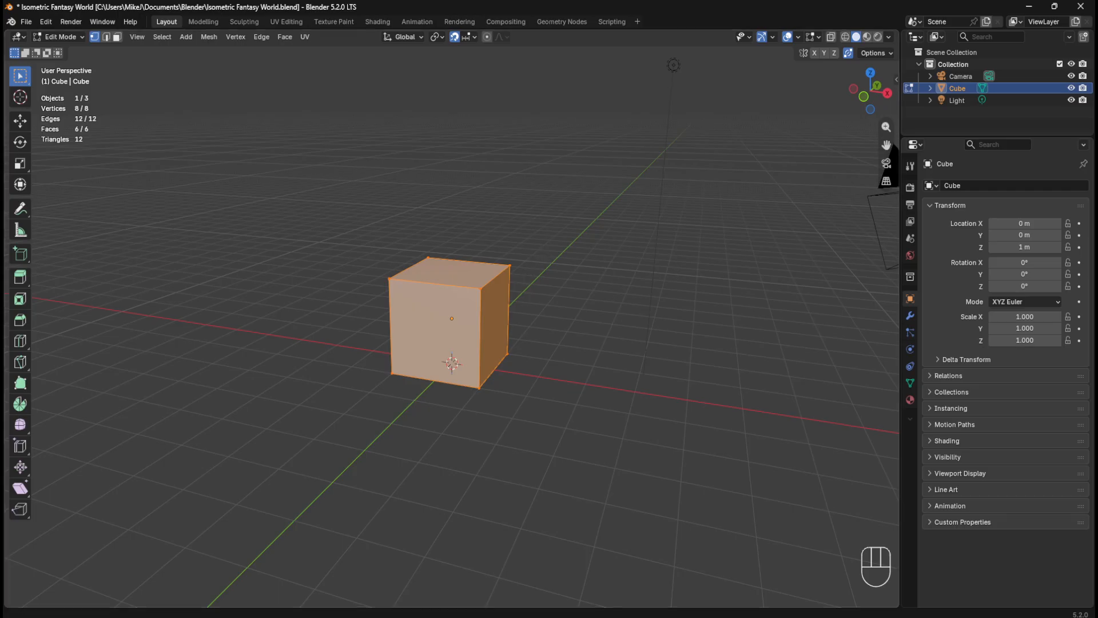
pyautogui.press('3')
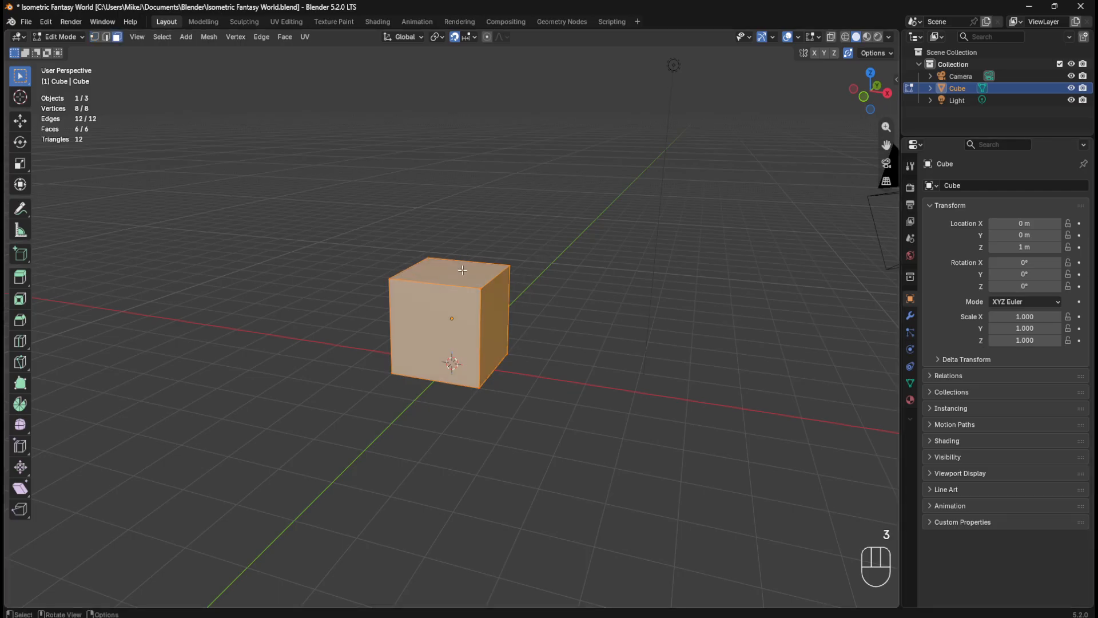
pyautogui.click(438, 320)
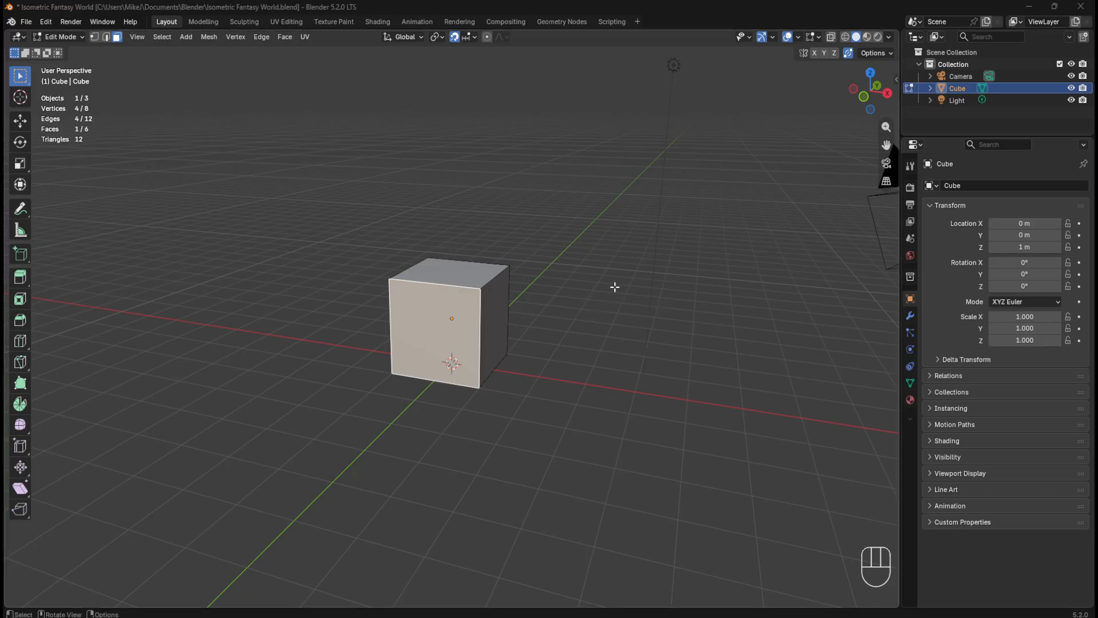
# Step: Select the cube's top, front and right-hand side faces and delete them, leaving an open room corner
pyautogui.moveTo(612, 286); pyautogui.dragTo(560, 287, button='middle')
pyautogui.scroll(1, 561, 288)
pyautogui.click(443, 266)
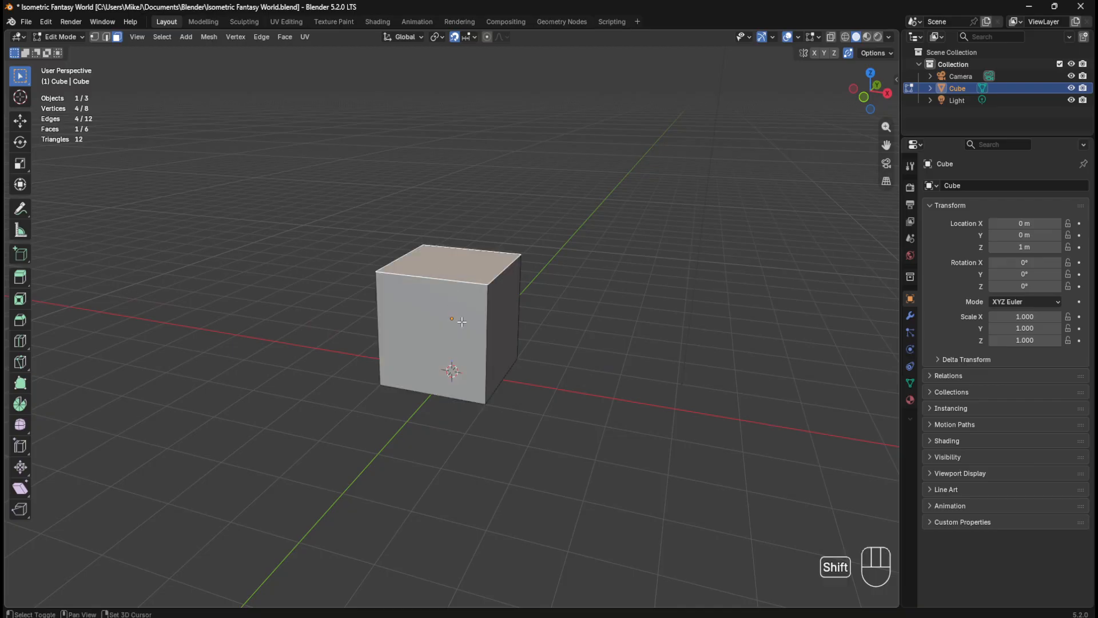
pyautogui.keyDown('shift'); pyautogui.click(458, 322); pyautogui.keyUp('shift')
pyautogui.keyDown('shift'); pyautogui.click(492, 322); pyautogui.keyUp('shift')
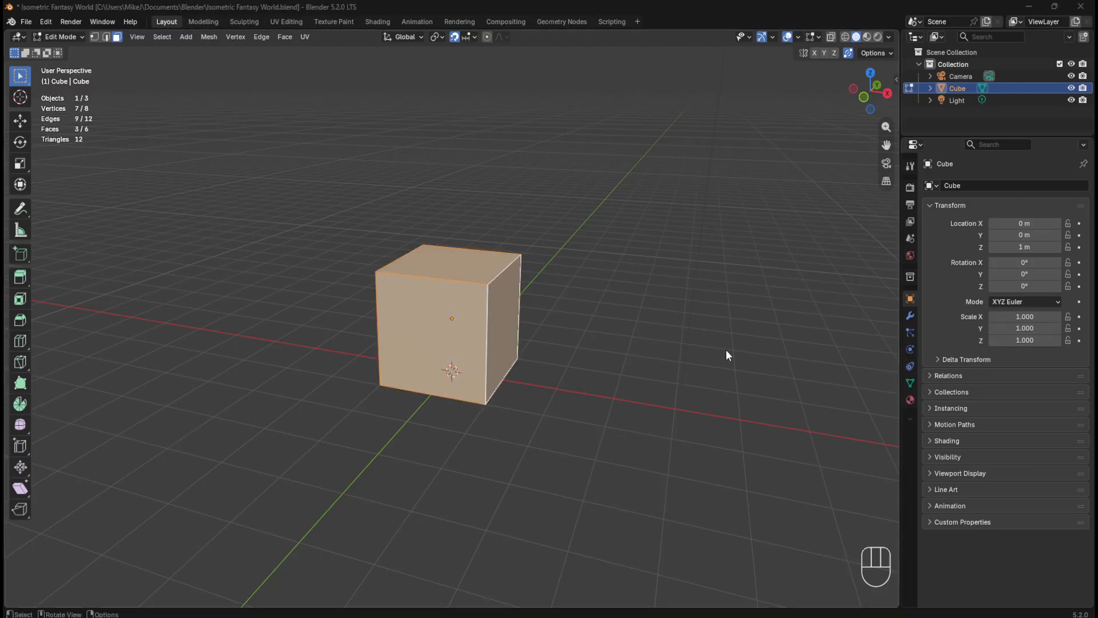
pyautogui.press('Delete')
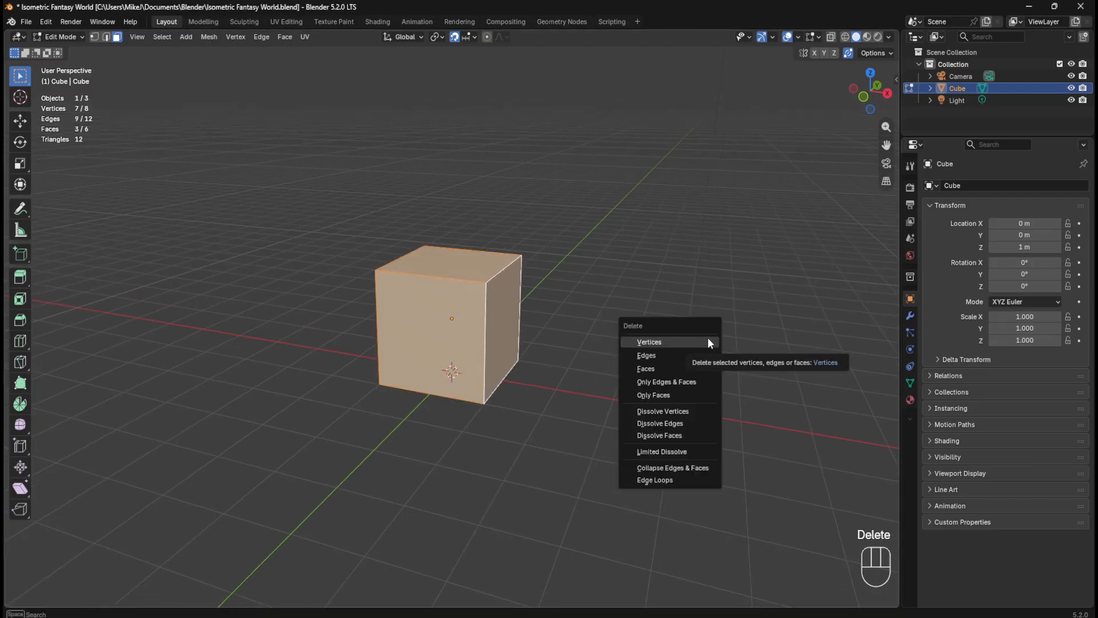
pyautogui.press('f')
pyautogui.moveTo(616, 280); pyautogui.dragTo(566, 311, button='middle')
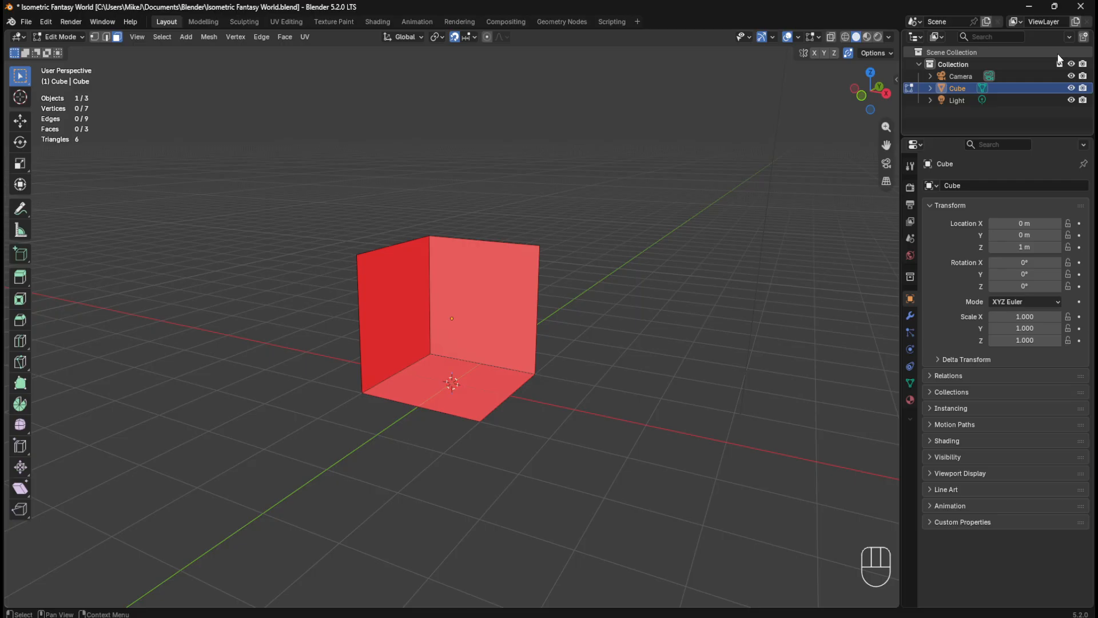
# Step: Examine the face orientation colours on the three remaining faces from several angles
pyautogui.moveTo(652, 280); pyautogui.dragTo(616, 296, button='middle')
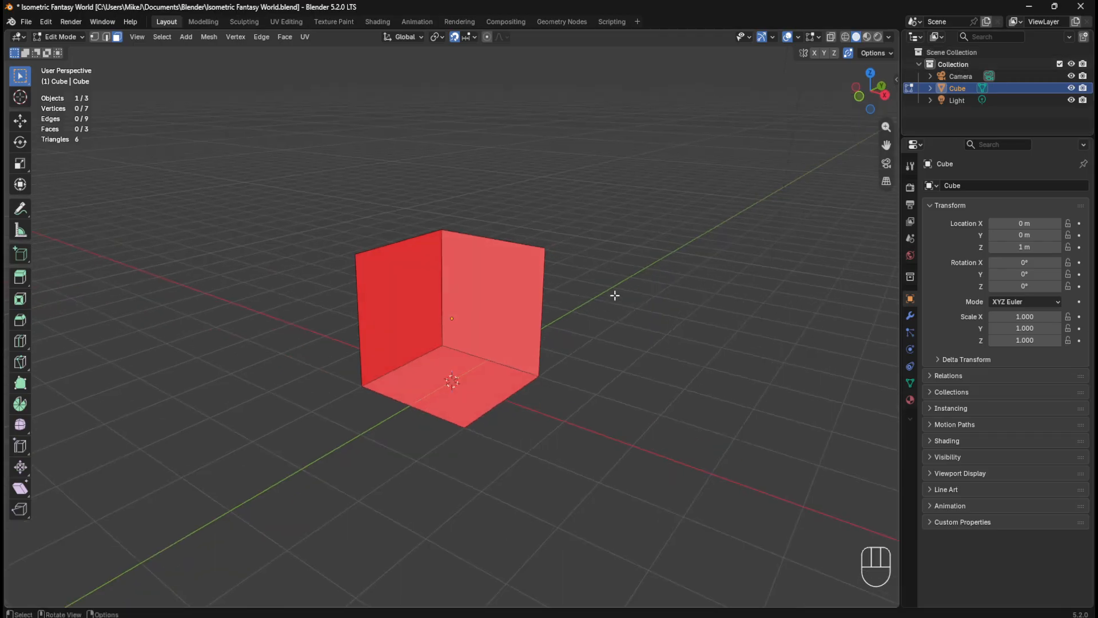
pyautogui.moveTo(667, 235); pyautogui.dragTo(642, 199, button='middle')
pyautogui.press('Tab')
pyautogui.press('Tab')
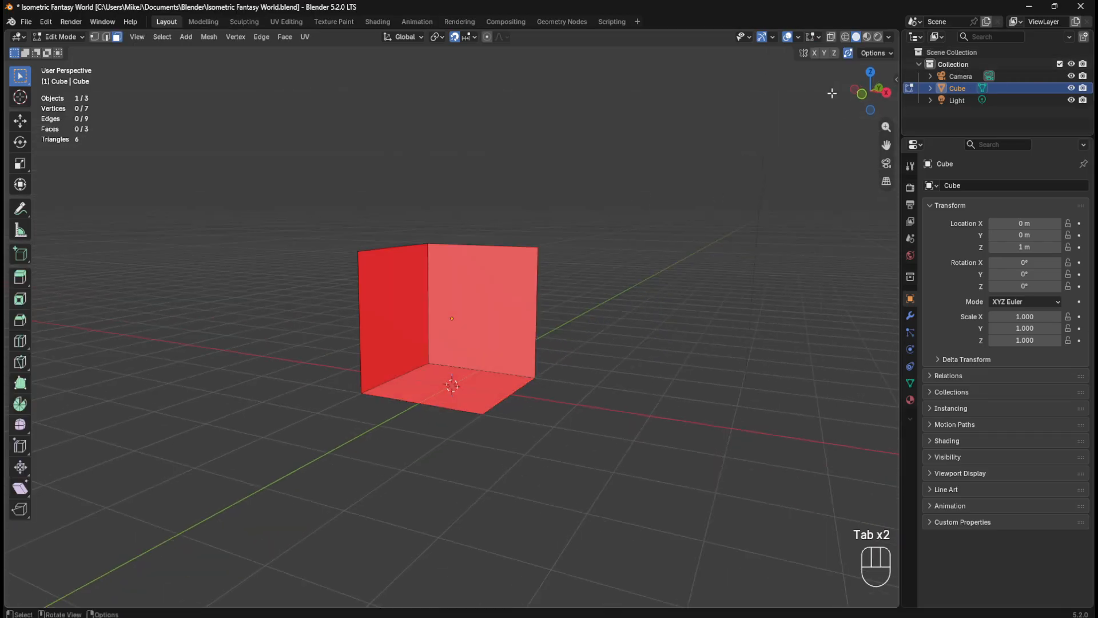
pyautogui.click(866, 37)
pyautogui.click(855, 38)
pyautogui.moveTo(748, 137); pyautogui.dragTo(738, 154, button='middle')
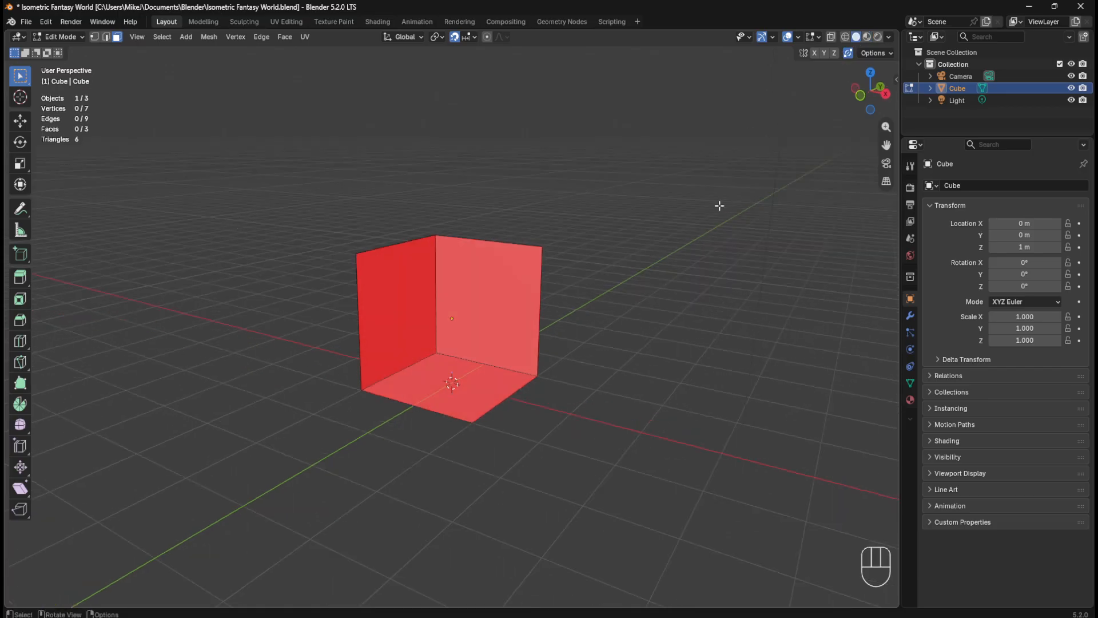
pyautogui.moveTo(677, 238); pyautogui.dragTo(656, 238, button='middle')
# Step: Turn off the Face Orientation overlay from Object Mode, return to Edit Mode and save the file
pyautogui.hotkey('ctrl', 's')
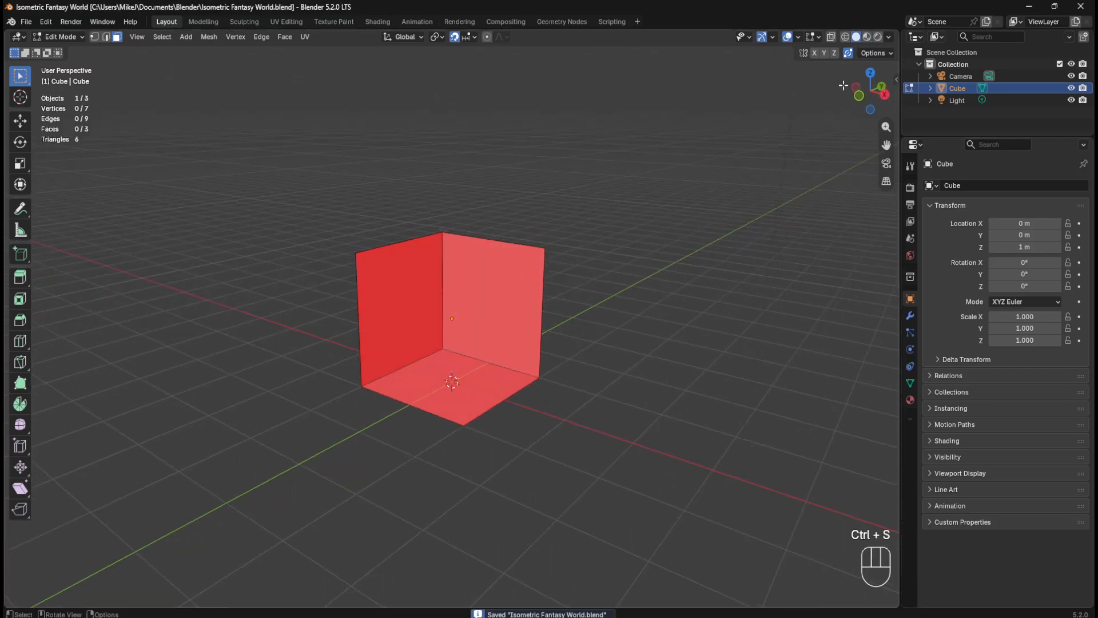
pyautogui.press('Tab')
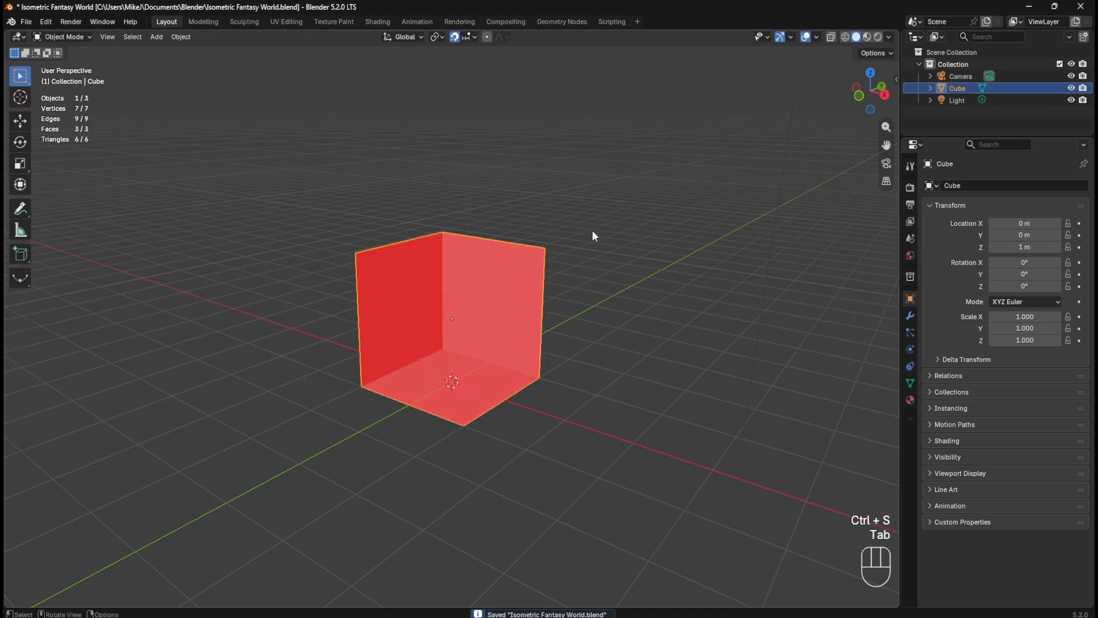
pyautogui.click(817, 37)
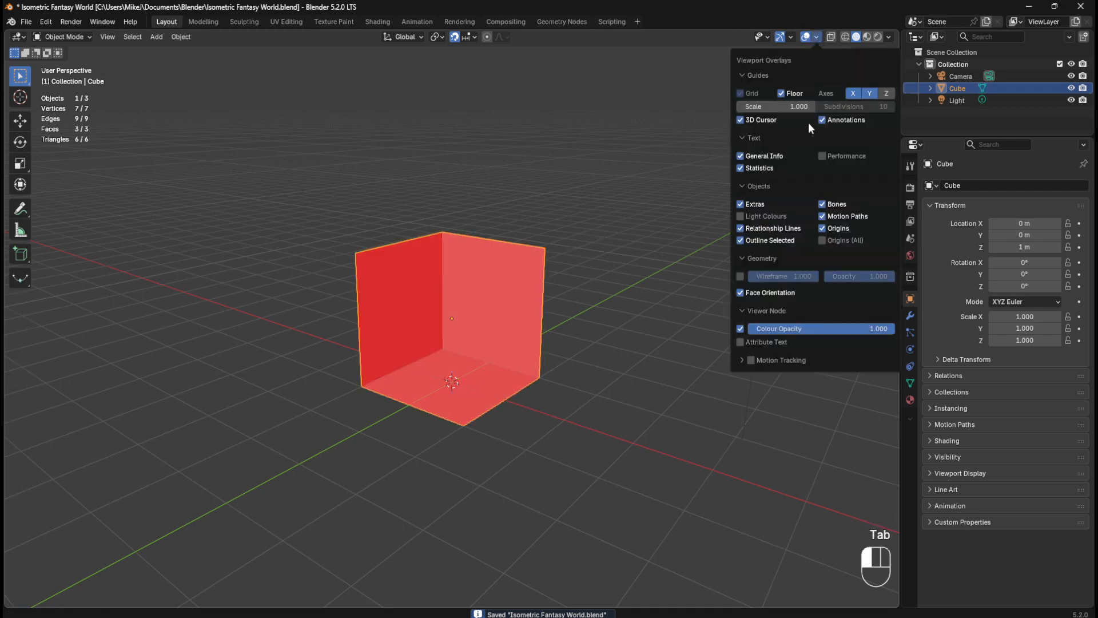
pyautogui.click(740, 292)
pyautogui.moveTo(507, 285); pyautogui.dragTo(523, 285, button='middle')
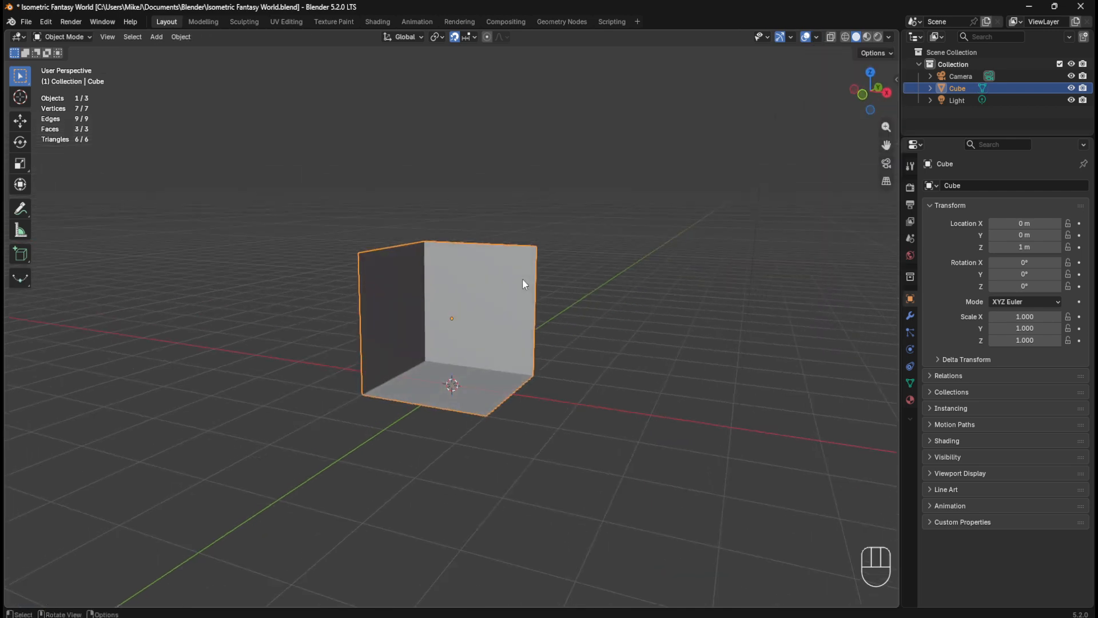
pyautogui.press('Tab')
pyautogui.hotkey('ctrl', 's')
pyautogui.moveTo(601, 289); pyautogui.dragTo(589, 312, button='middle')
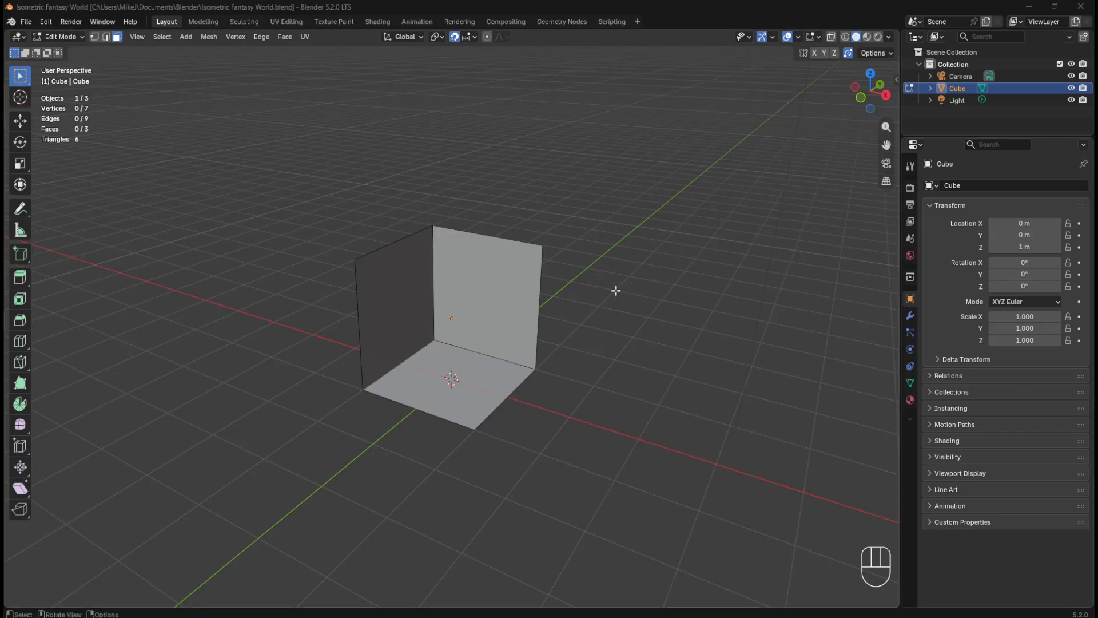
# Step: Switch to Object Mode and show the open room object's item transform and dimensions in the 3D viewport
pyautogui.click(507, 305)
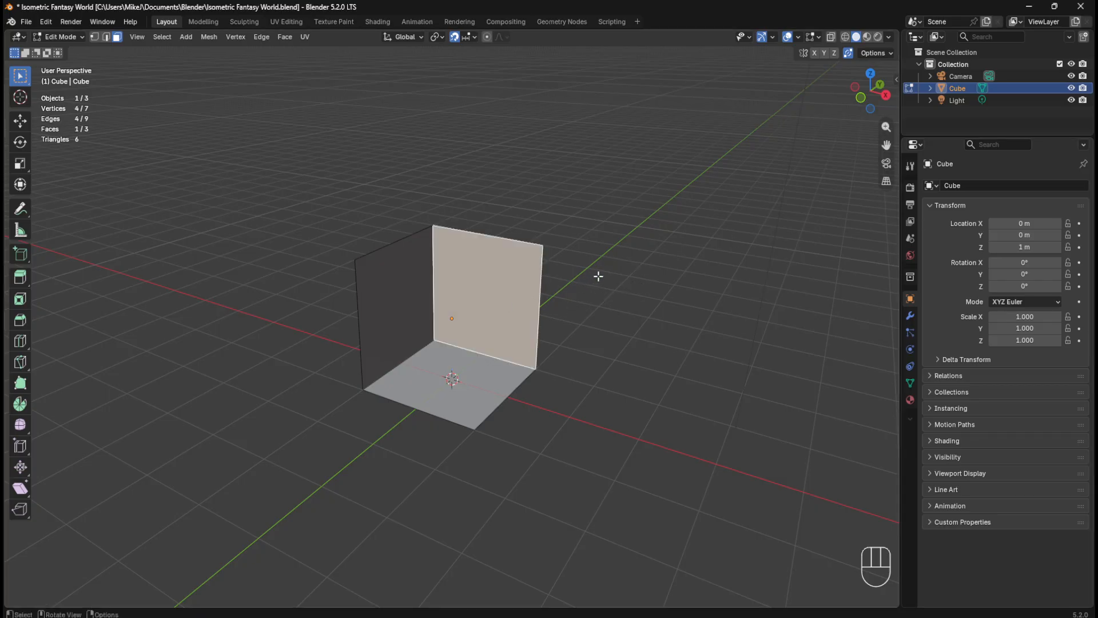
pyautogui.moveTo(652, 265); pyautogui.dragTo(667, 250, button='middle')
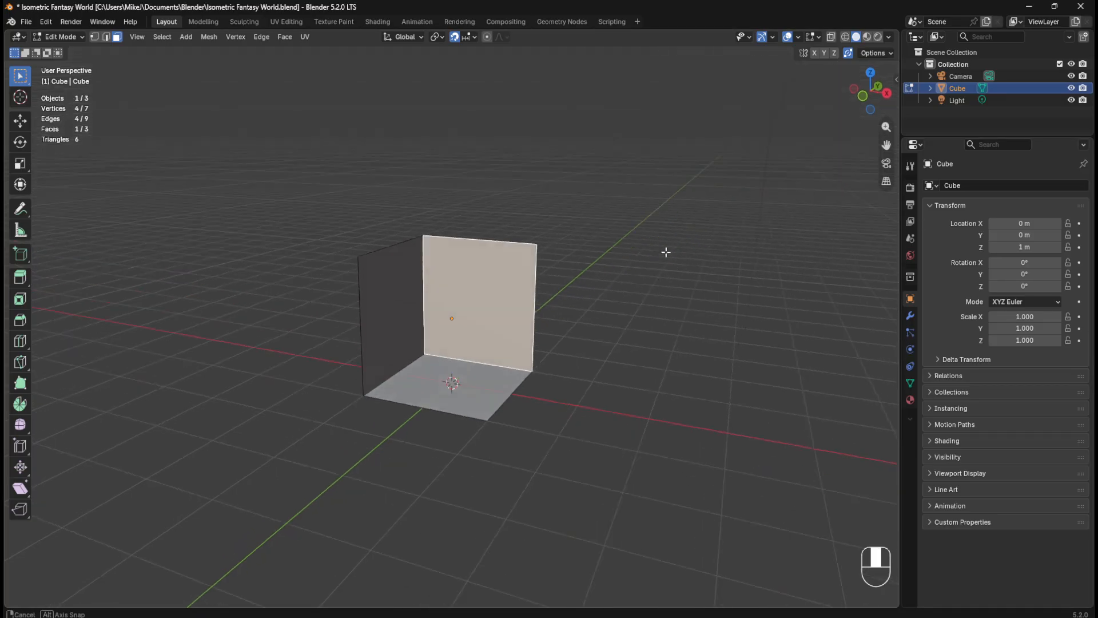
pyautogui.press('Tab')
pyautogui.click(481, 293)
pyautogui.press('n')
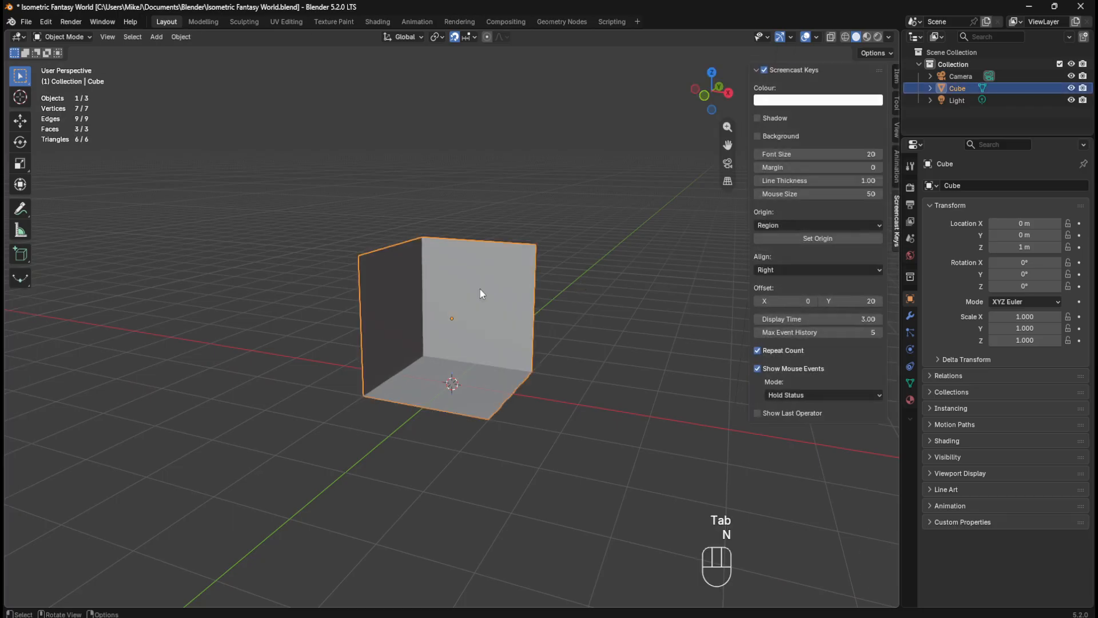
pyautogui.moveTo(534, 286)
pyautogui.mouseDown(button='middle')
pyautogui.moveTo(544, 270)
pyautogui.moveTo(547, 290)
pyautogui.moveTo(520, 302)
pyautogui.mouseUp(button='middle')
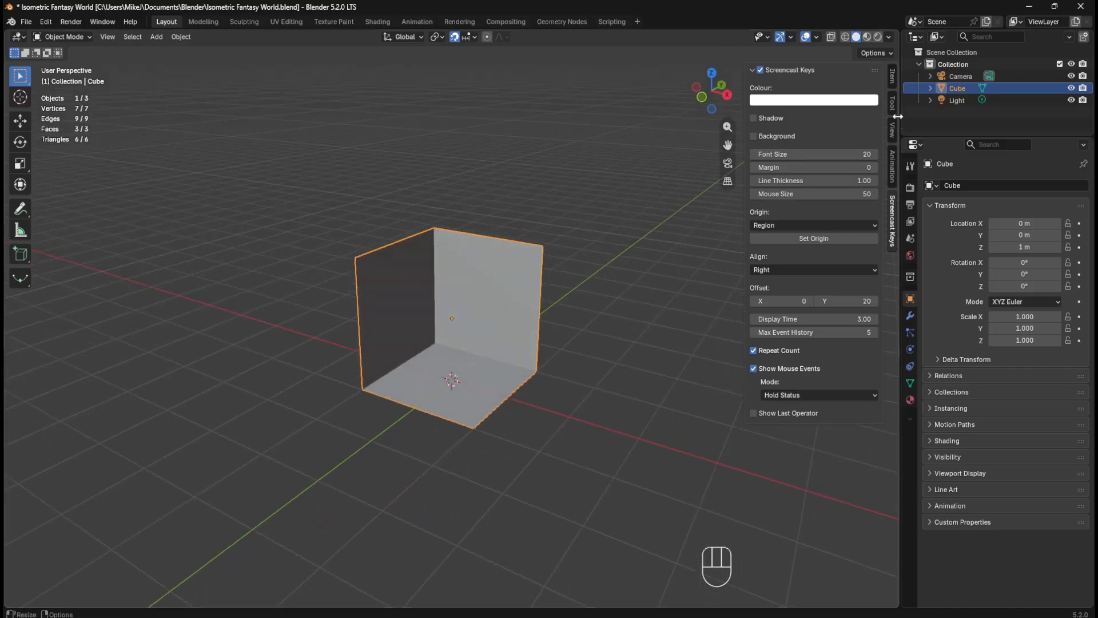
pyautogui.click(891, 77)
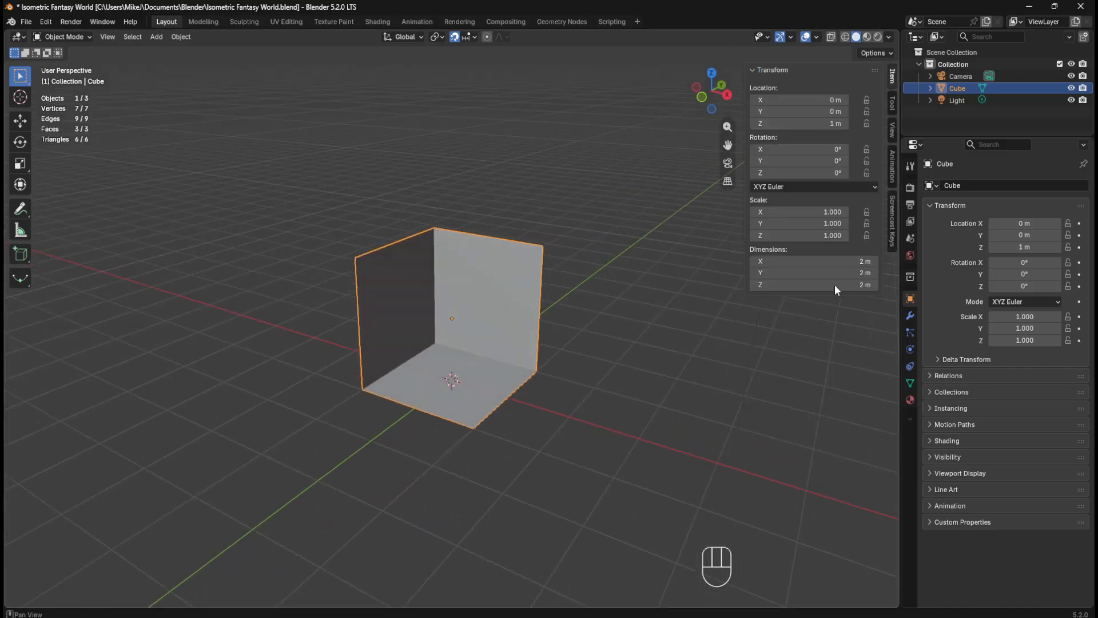
pyautogui.moveTo(702, 355); pyautogui.dragTo(589, 337, button='middle')
pyautogui.click(594, 342)
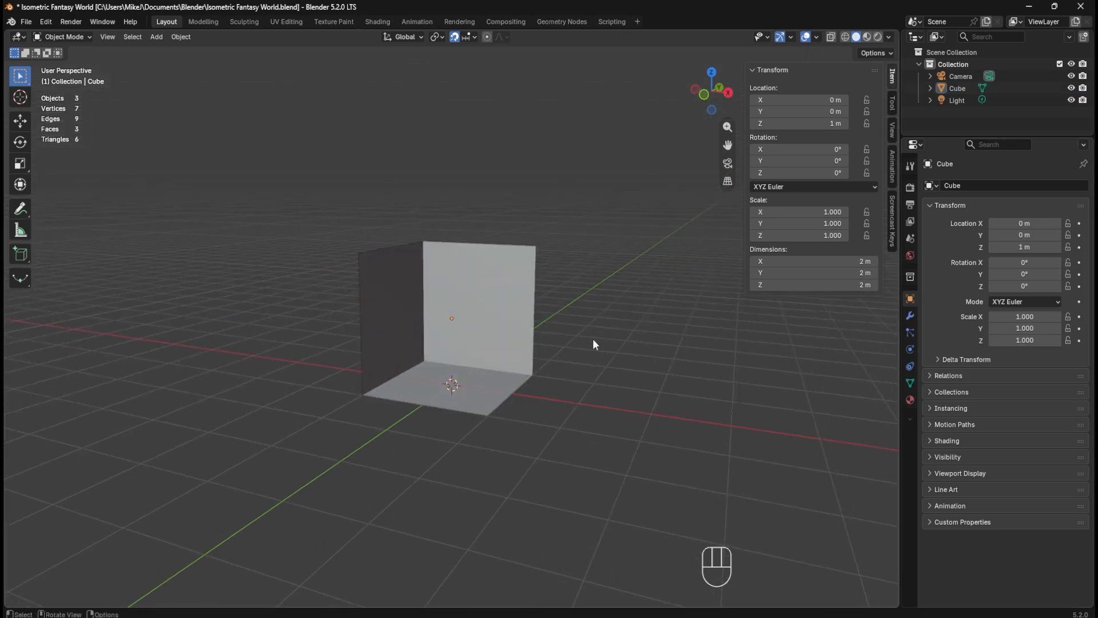
pyautogui.click(518, 337)
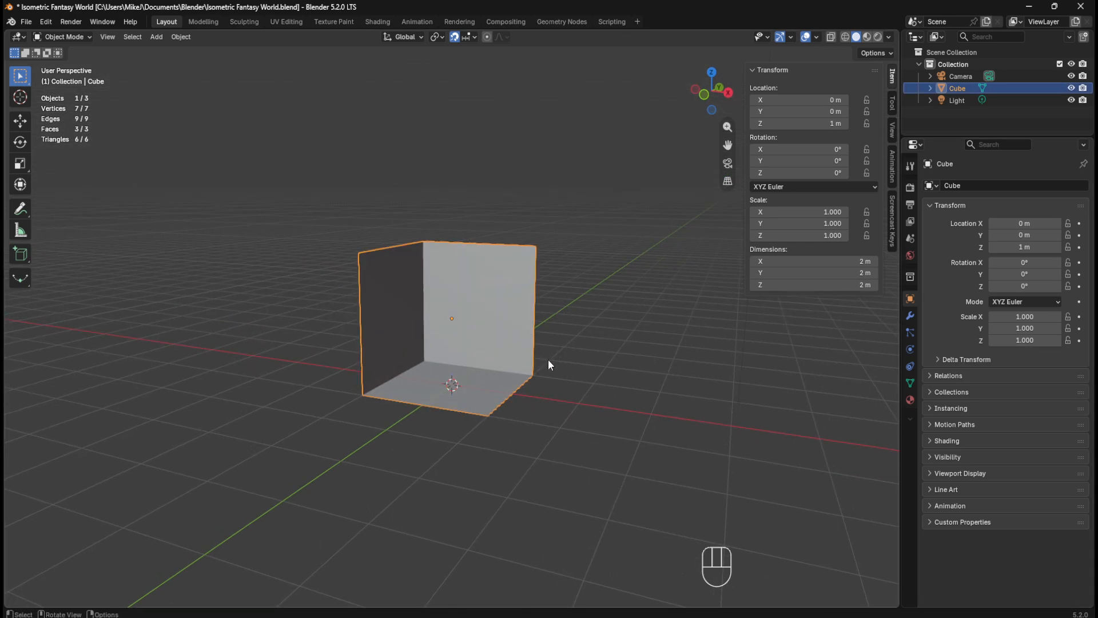
# Step: Add a second cube mesh and move it up 1 m along the Z axis
pyautogui.click(617, 342)
pyautogui.hotkey('shift', 'a')
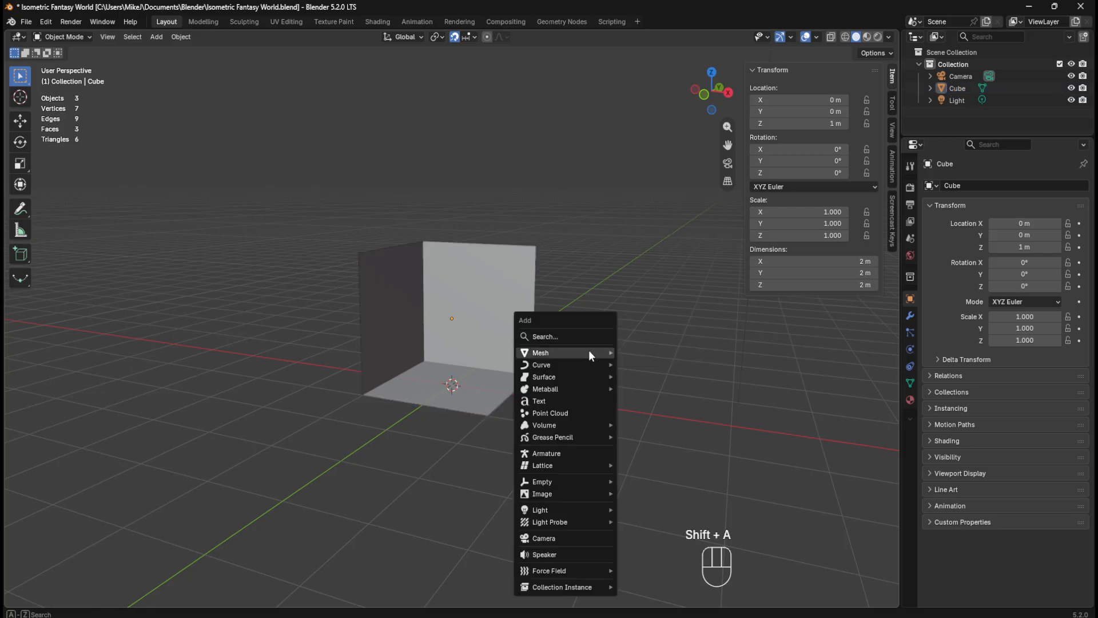
pyautogui.moveTo(588, 352)
pyautogui.click(649, 365)
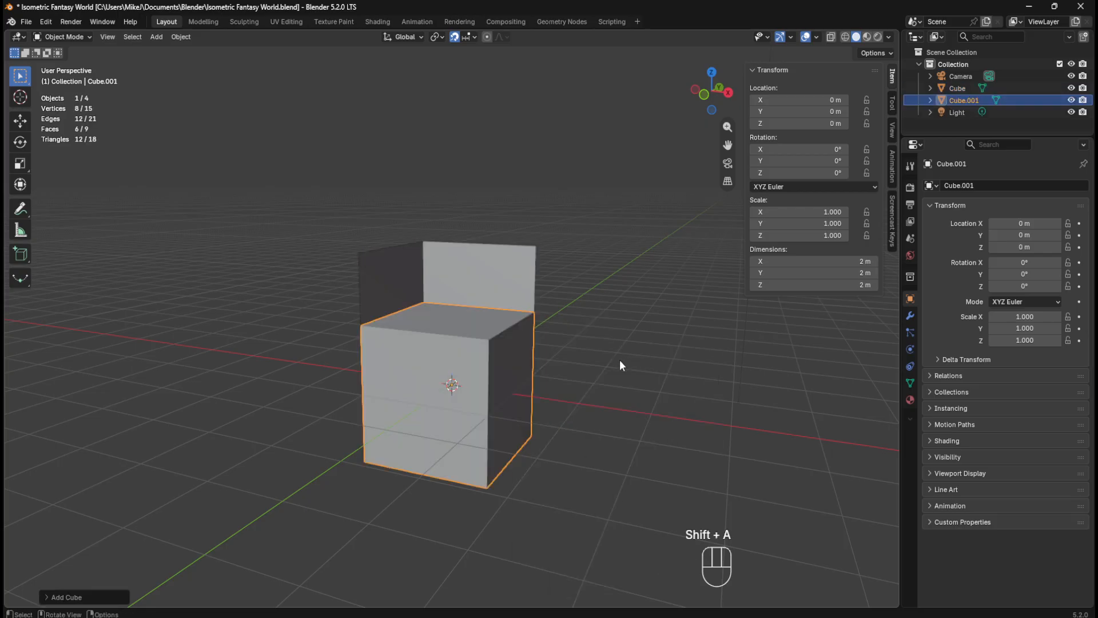
pyautogui.press('KP_1')
pyautogui.press('KP_Decimal')
pyautogui.press('g')
pyautogui.press('z')
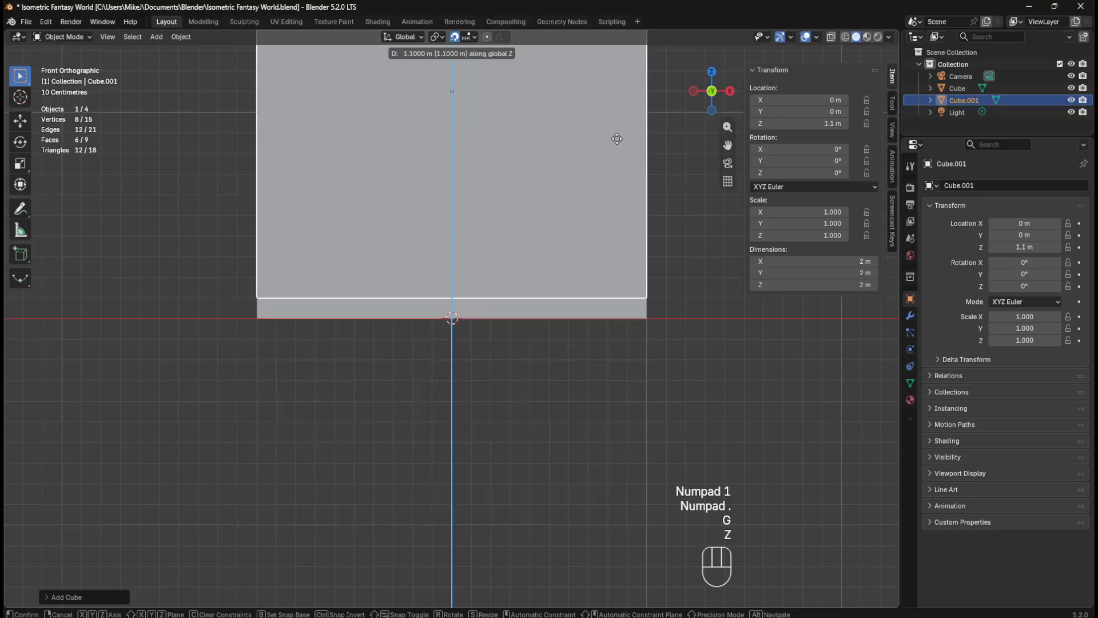
pyautogui.click(611, 149)
pyautogui.moveTo(536, 364); pyautogui.dragTo(596, 339, button='middle')
pyautogui.scroll(-3, 598, 338)
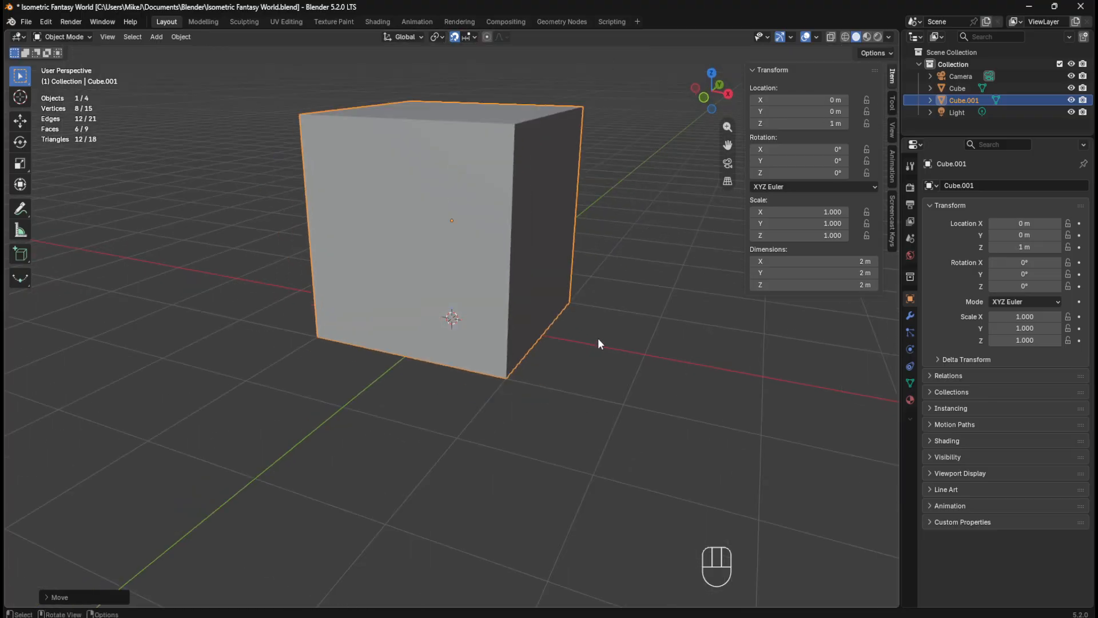
# Step: Set the new cube's dimensions to 0.6 m in X, 0.6 m in Y and 1.8 m in Z
pyautogui.click(849, 285)
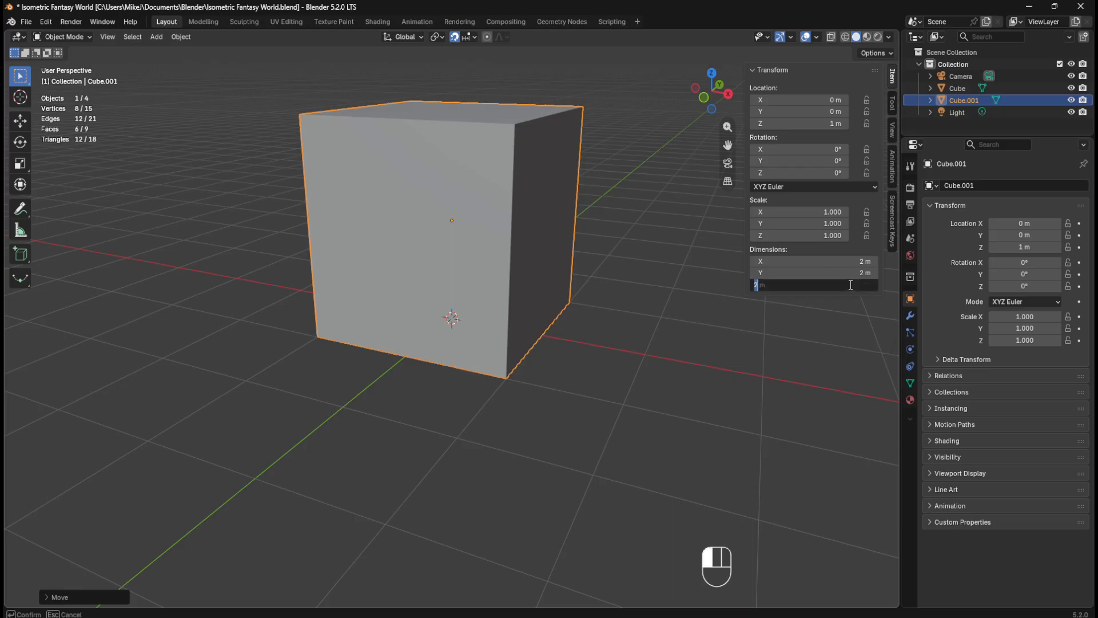
pyautogui.write('1.8')
pyautogui.press('Return')
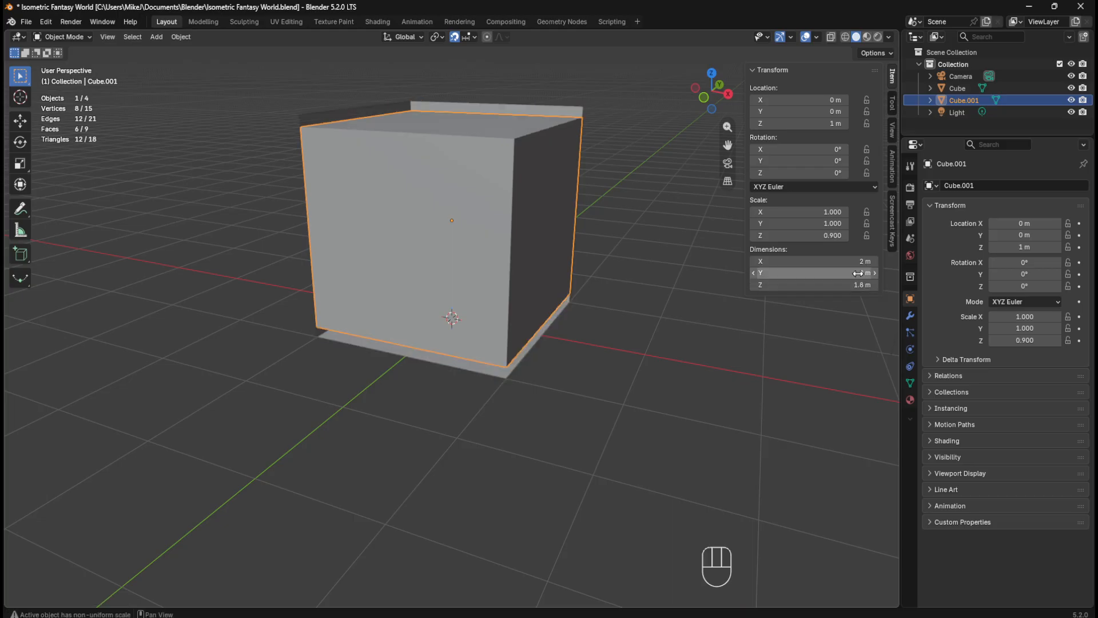
pyautogui.click(857, 261)
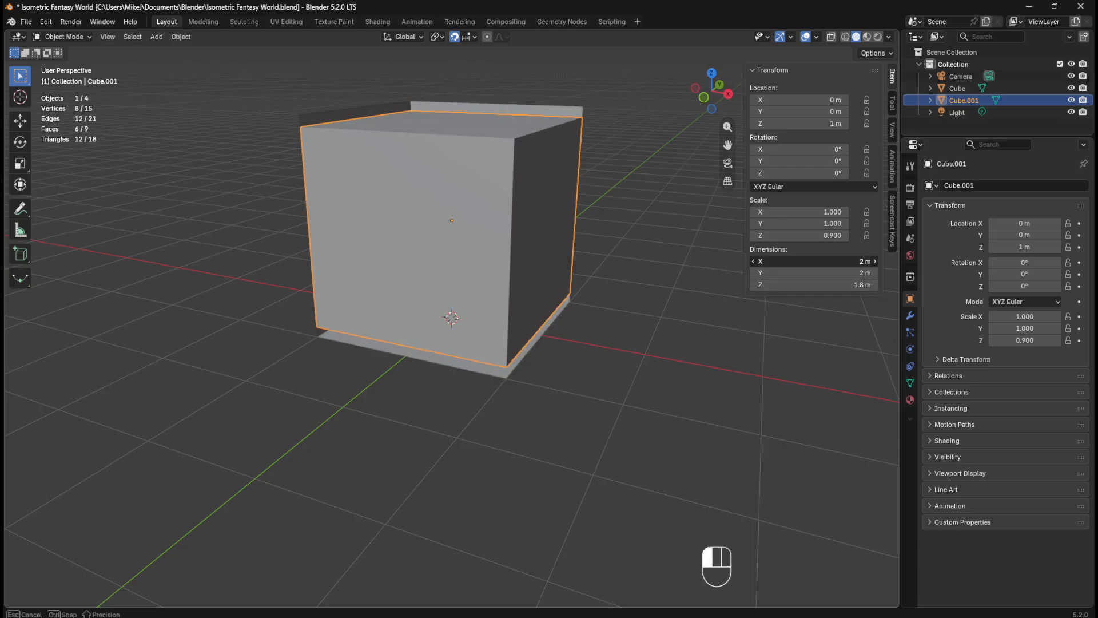
pyautogui.write('0.6')
pyautogui.press('Tab')
pyautogui.write('0.6')
pyautogui.press('Return')
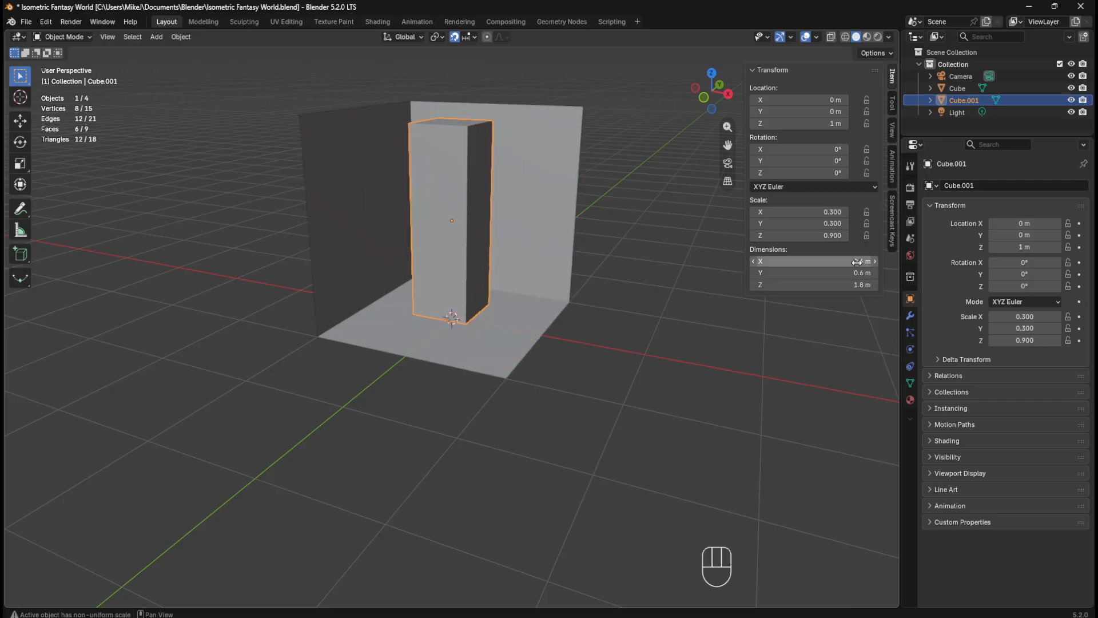
pyautogui.moveTo(582, 319); pyautogui.dragTo(628, 300, button='middle')
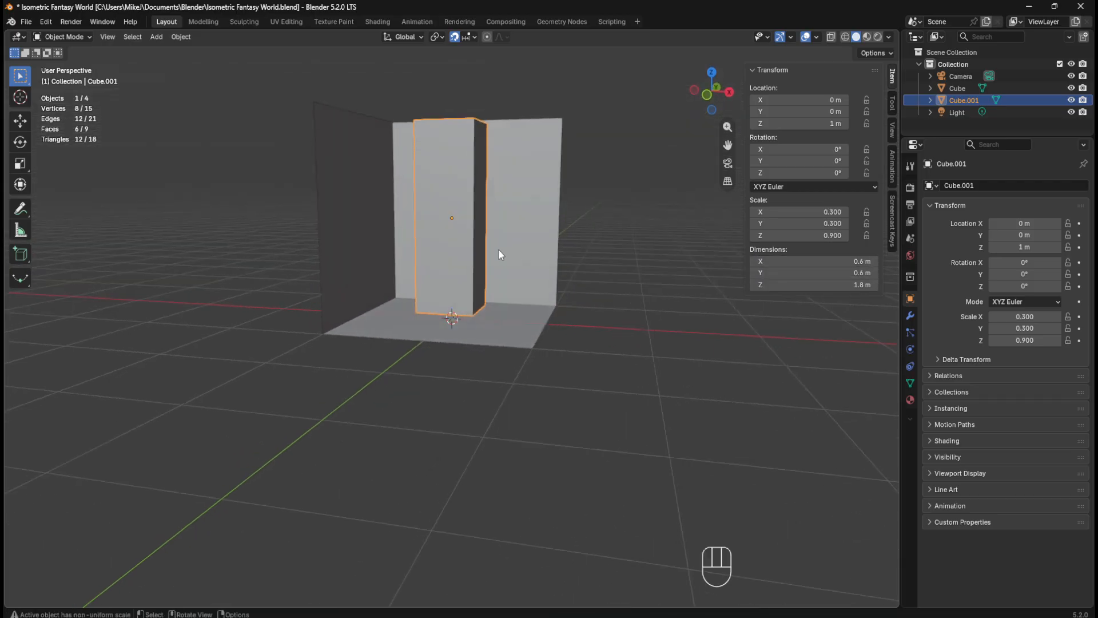
# Step: In front view, move the tall block down 0.1 m along Z so its base rests on the room floor
pyautogui.click(458, 254)
pyautogui.click(447, 255)
pyautogui.press('KP_1')
pyautogui.press('KP_Decimal')
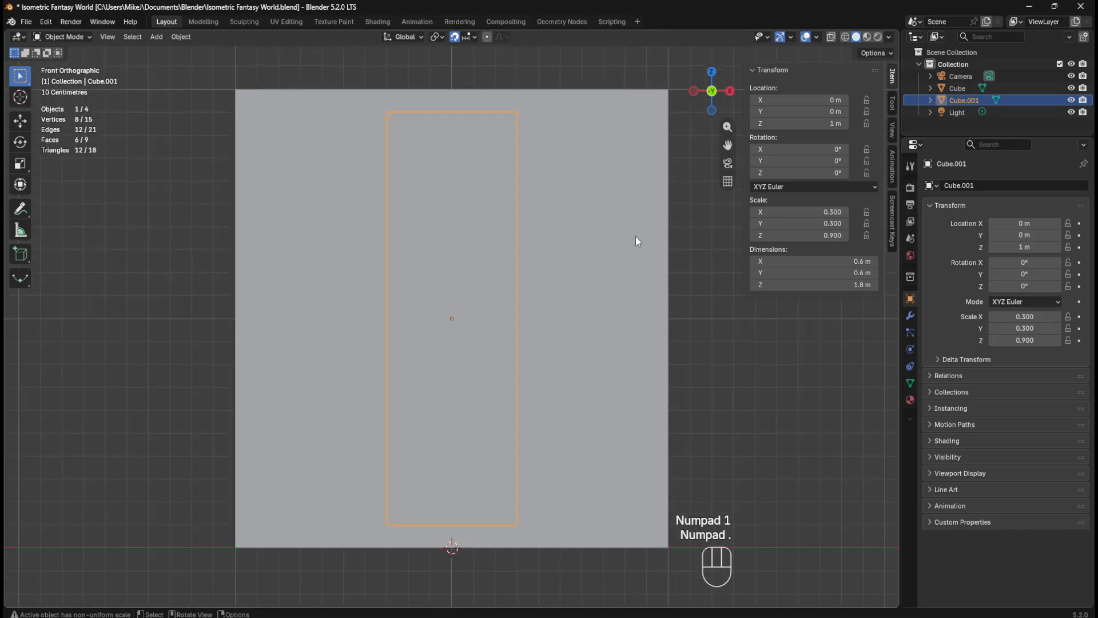
pyautogui.moveTo(636, 237); pyautogui.dragTo(585, 224, button='middle')
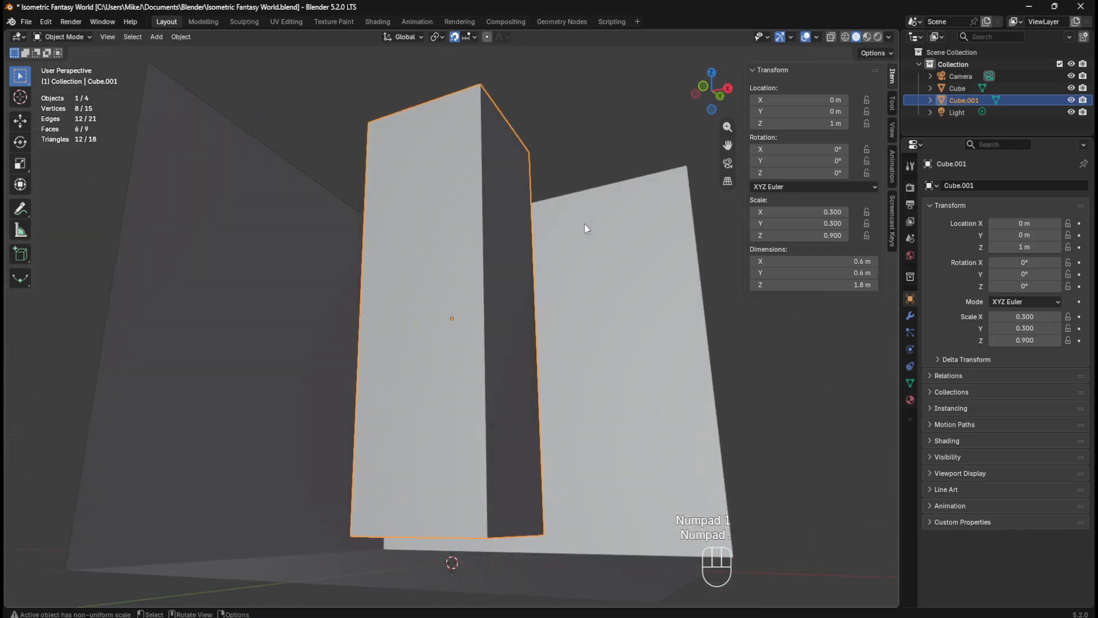
pyautogui.press('KP_1')
pyautogui.press('g')
pyautogui.press('z')
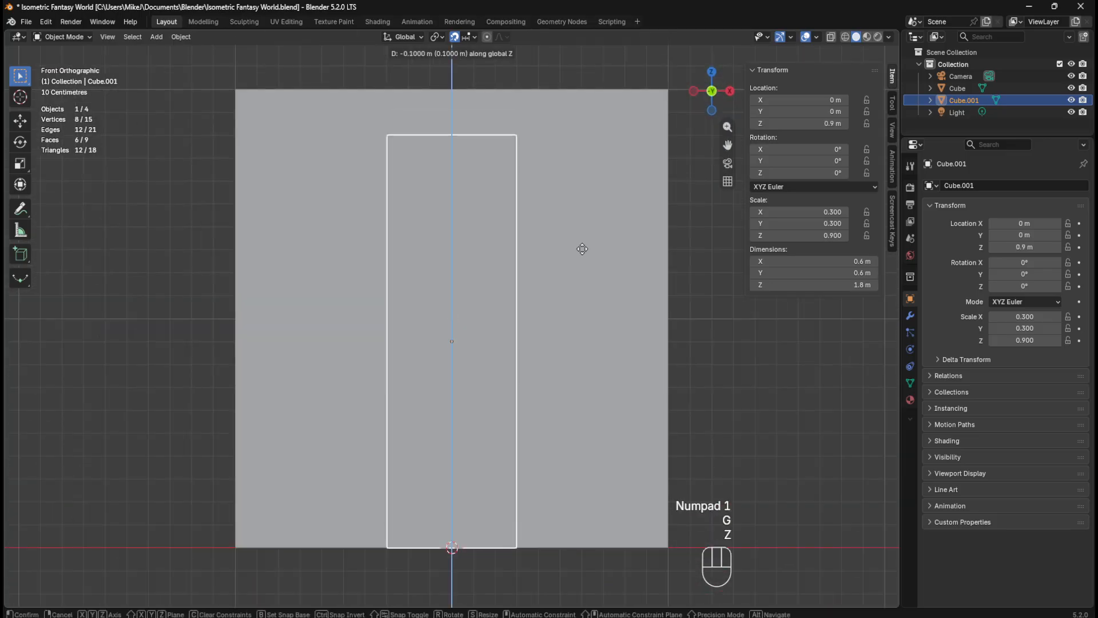
pyautogui.click(582, 249)
pyautogui.moveTo(681, 327); pyautogui.dragTo(660, 331, button='middle')
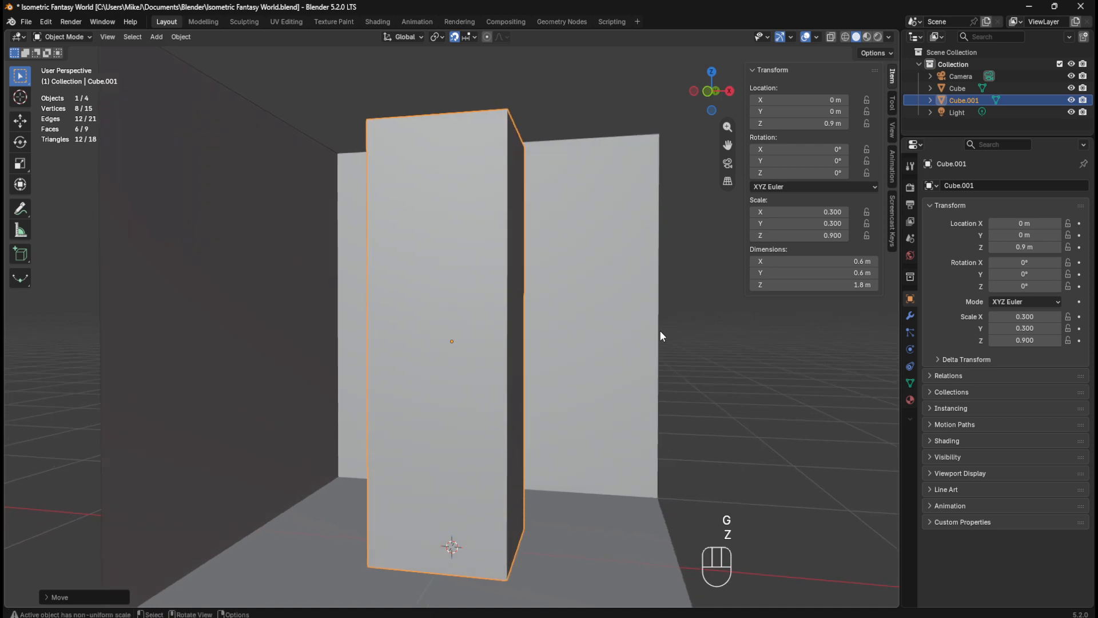
pyautogui.press('KP_1')
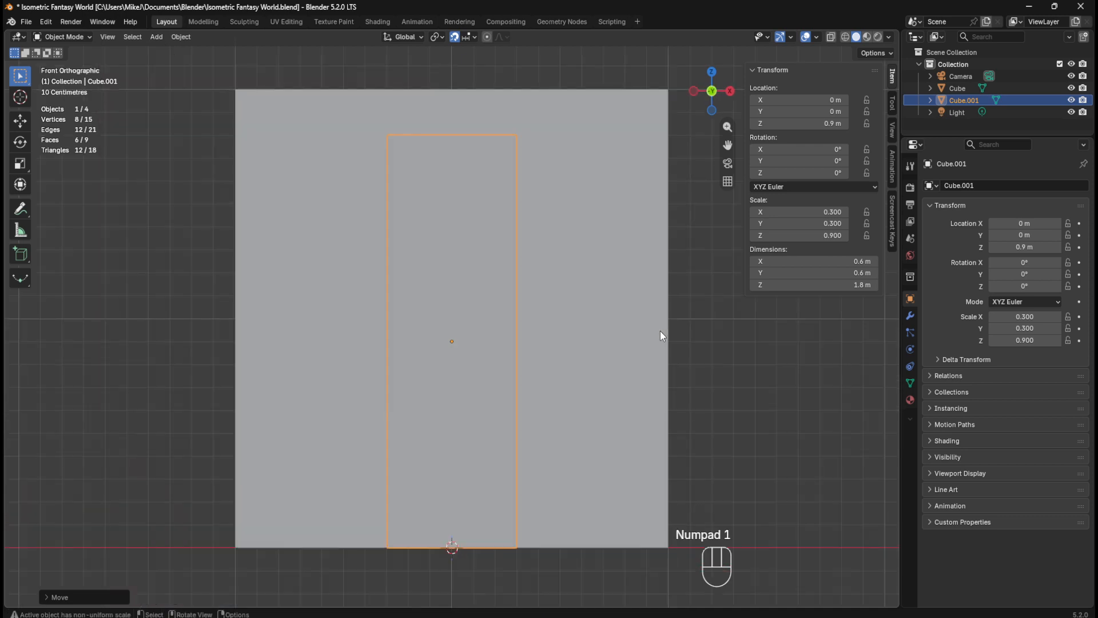
pyautogui.press('KP_Decimal')
pyautogui.moveTo(660, 330); pyautogui.dragTo(603, 355, button='middle')
pyautogui.scroll(-8, 603, 354)
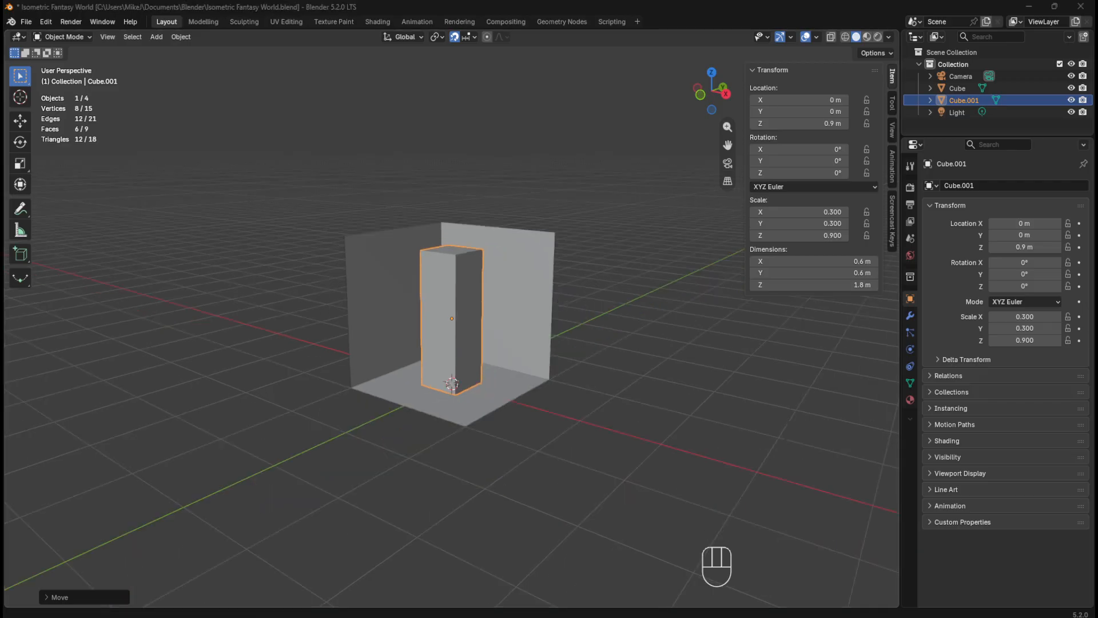
# Step: Deselect the tall block and select the open room object
pyautogui.click(584, 322)
pyautogui.click(505, 321)
pyautogui.moveTo(607, 328)
pyautogui.mouseDown(button='middle')
pyautogui.moveTo(616, 309)
pyautogui.moveTo(611, 331)
pyautogui.mouseUp(button='middle')
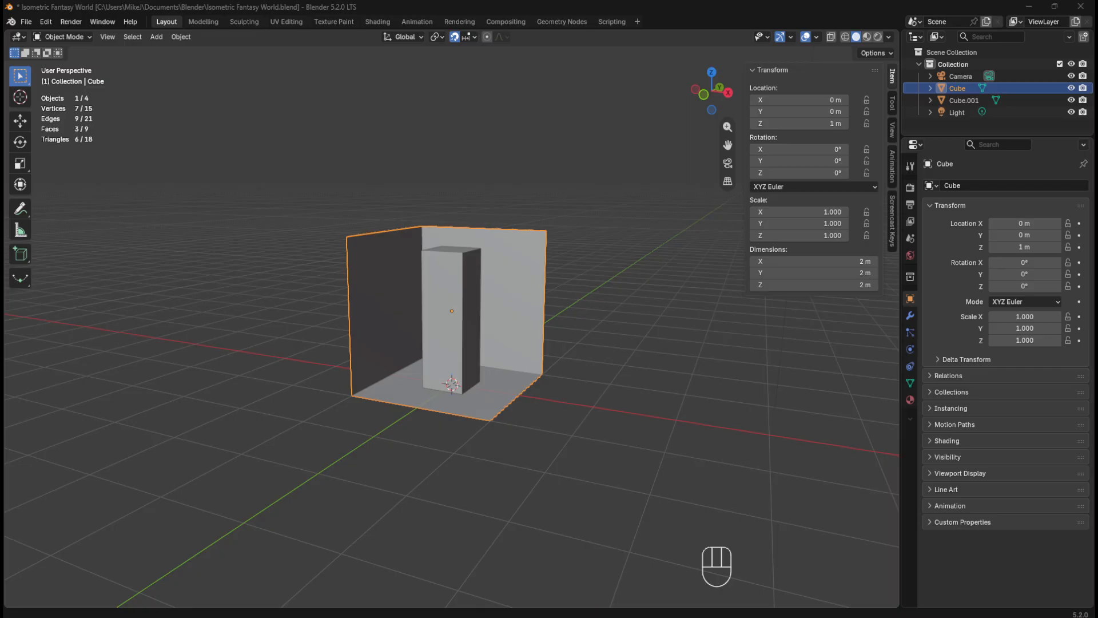
# Step: Reselect the room object and set the transform pivot point to 3D Cursor
pyautogui.click(582, 289)
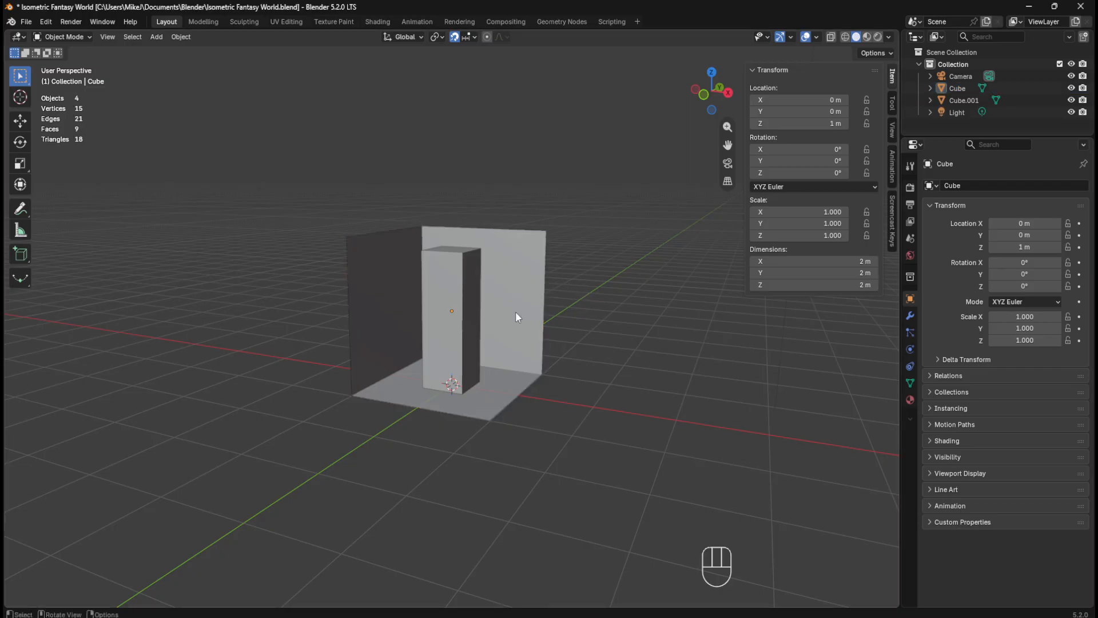
pyautogui.click(516, 312)
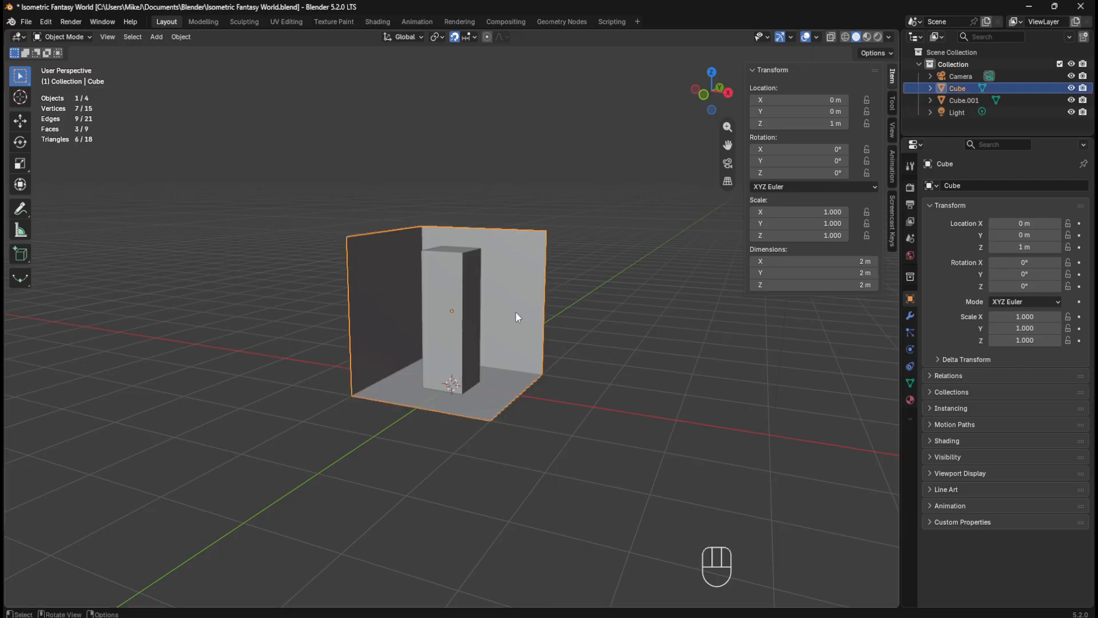
pyautogui.click(586, 301)
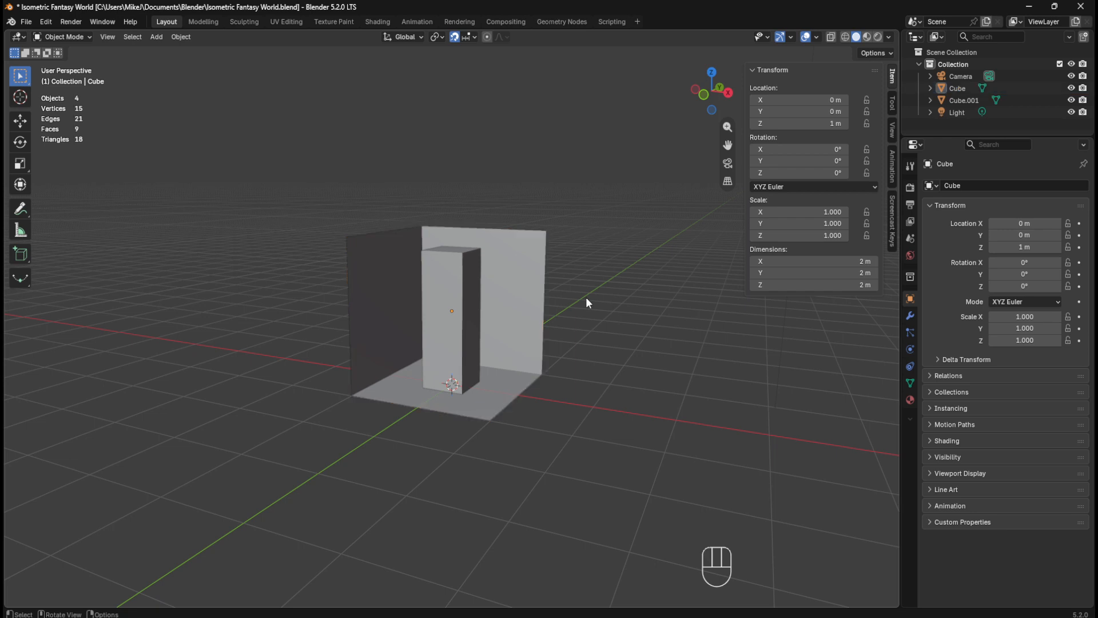
pyautogui.click(538, 318)
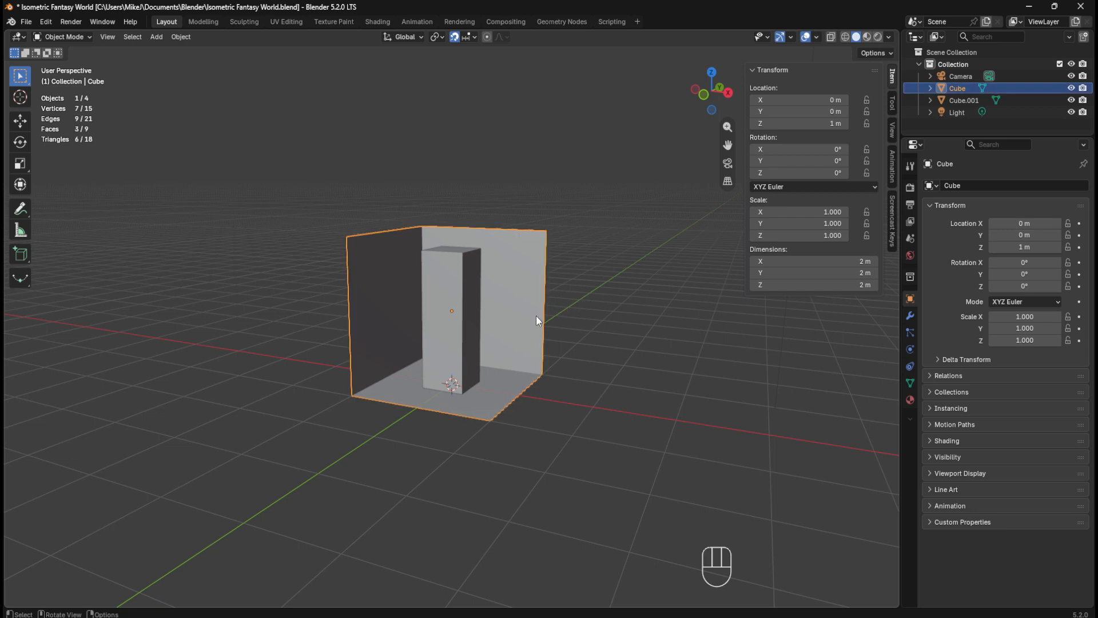
pyautogui.click(436, 36)
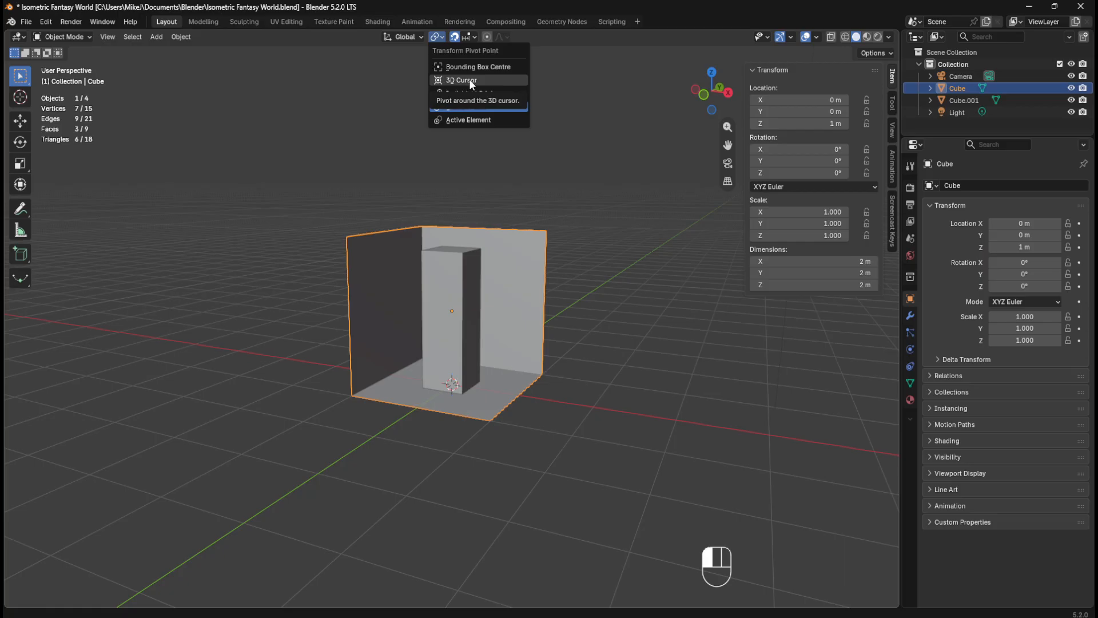
pyautogui.click(447, 80)
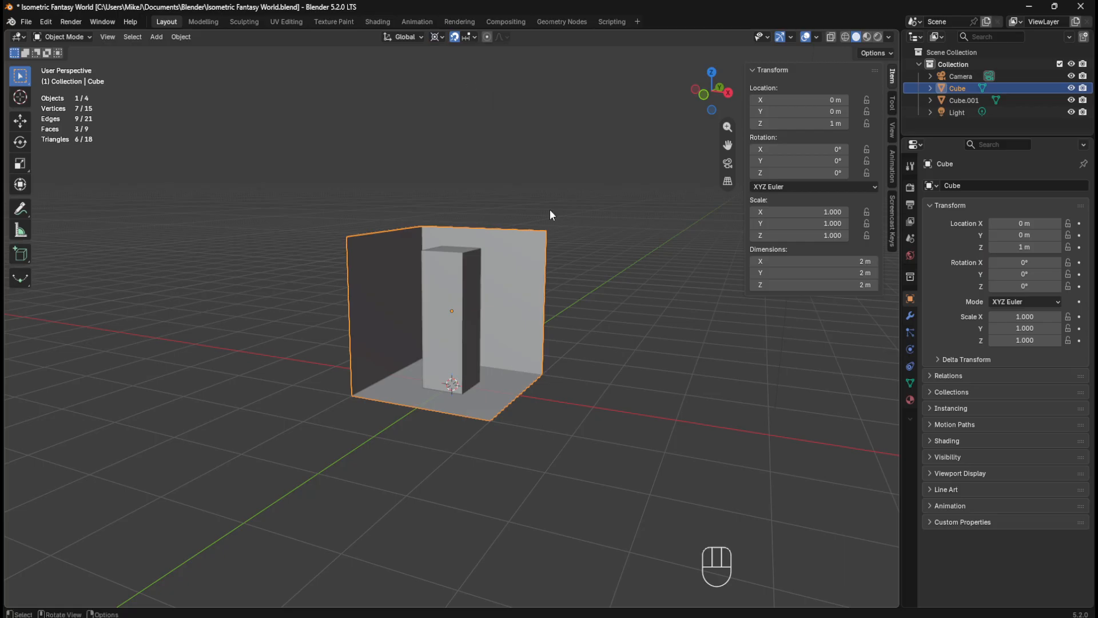
# Step: Set the room object's dimensions to 4 m in X, Y and Z
pyautogui.click(842, 285)
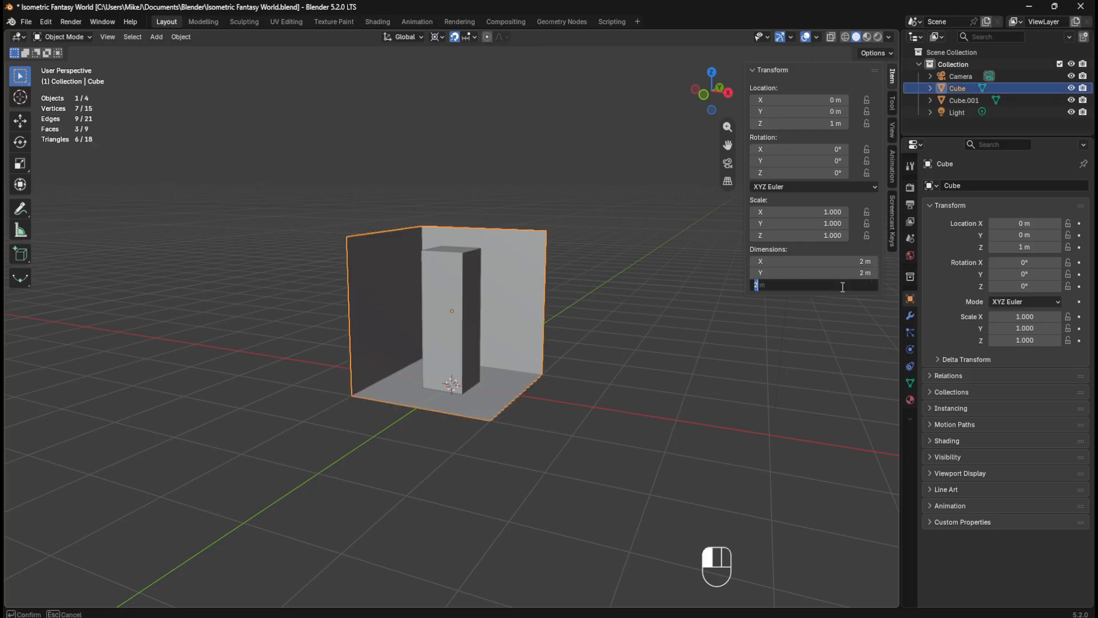
pyautogui.hotkey('shift', 'Tab')
pyautogui.hotkey('shift', 'Tab')
pyautogui.write('4')
pyautogui.press('Tab')
pyautogui.write('4')
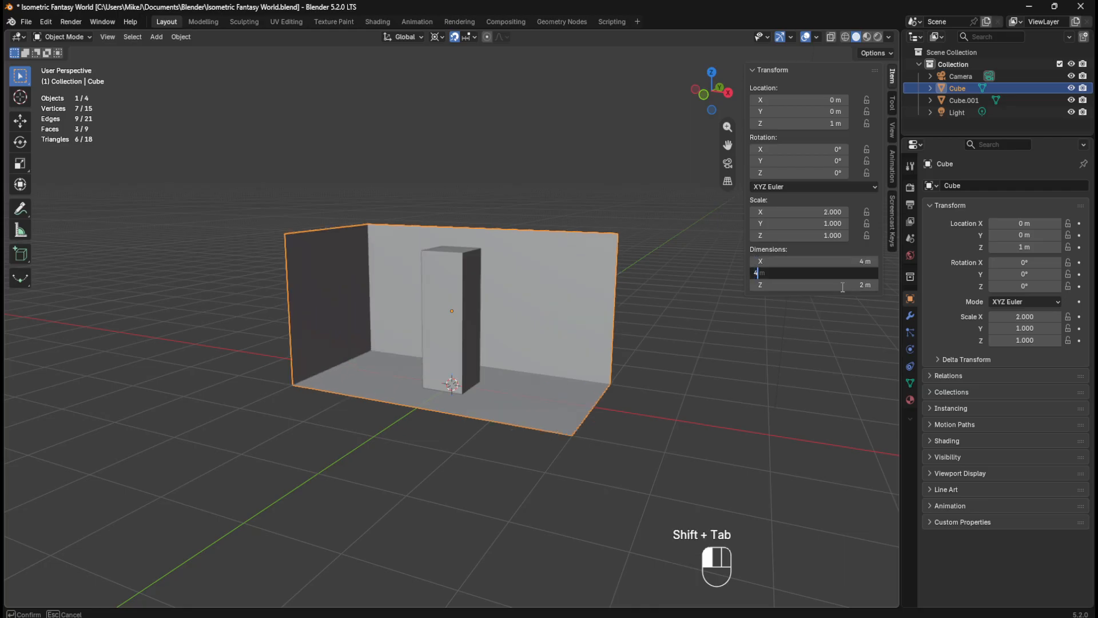
pyautogui.press('Tab')
pyautogui.write('4')
pyautogui.press('Return')
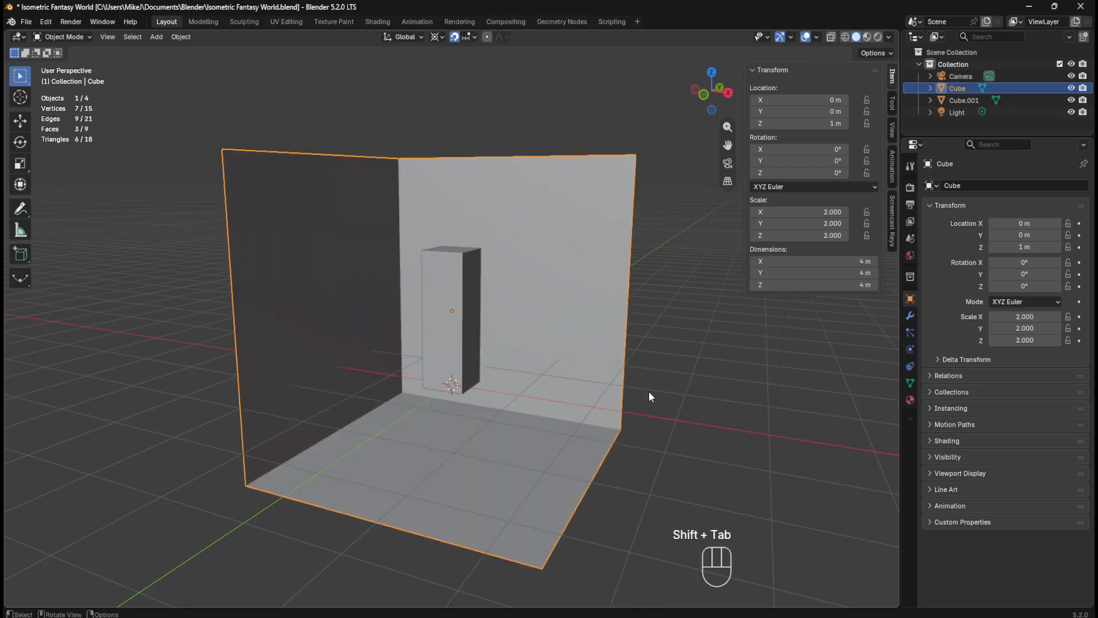
# Step: In front view, move the room up 1 m along Z so its floor sits level with the tall block's base
pyautogui.moveTo(651, 393)
pyautogui.mouseDown(button='middle')
pyautogui.moveTo(675, 363)
pyautogui.moveTo(655, 375)
pyautogui.mouseUp(button='middle')
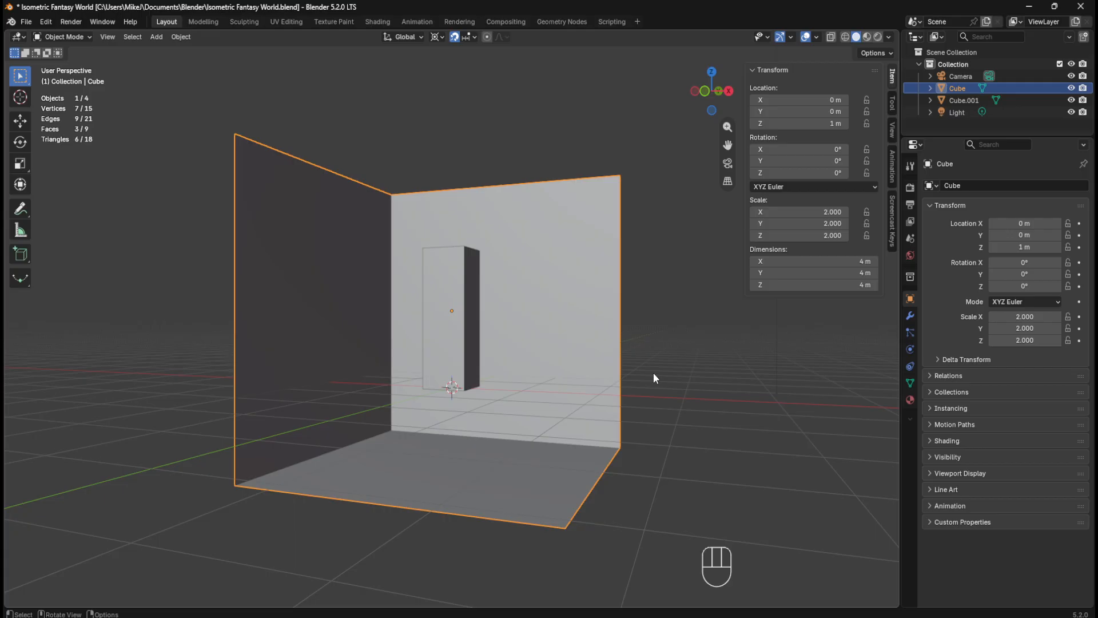
pyautogui.press('KP_1')
pyautogui.press('KP_Decimal')
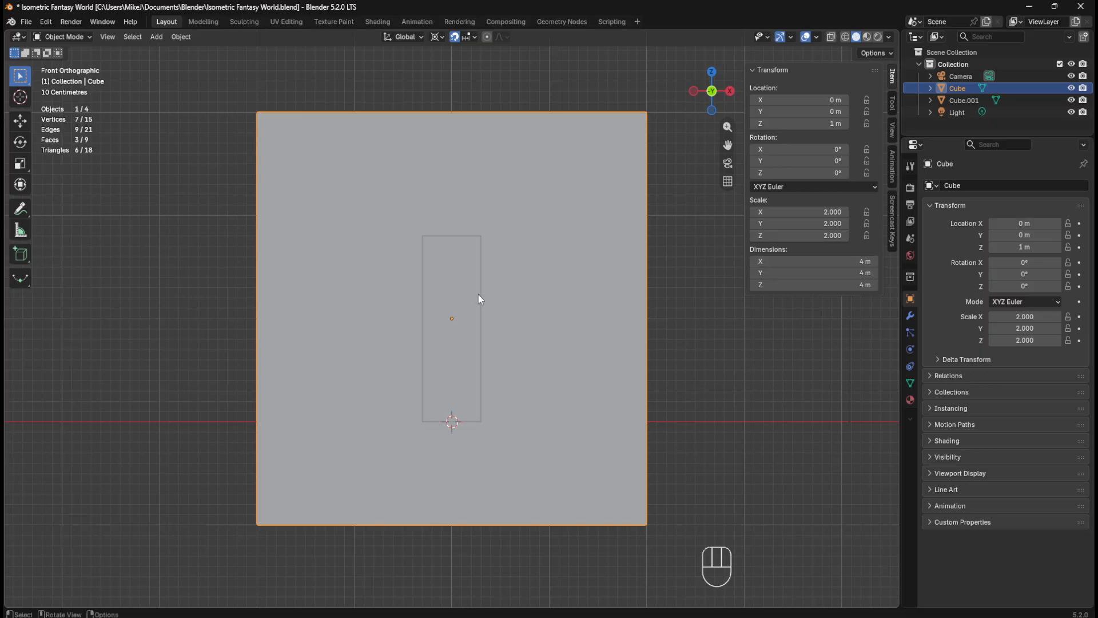
pyautogui.moveTo(652, 335); pyautogui.dragTo(626, 349, button='middle')
pyautogui.click(702, 347)
pyautogui.click(640, 343)
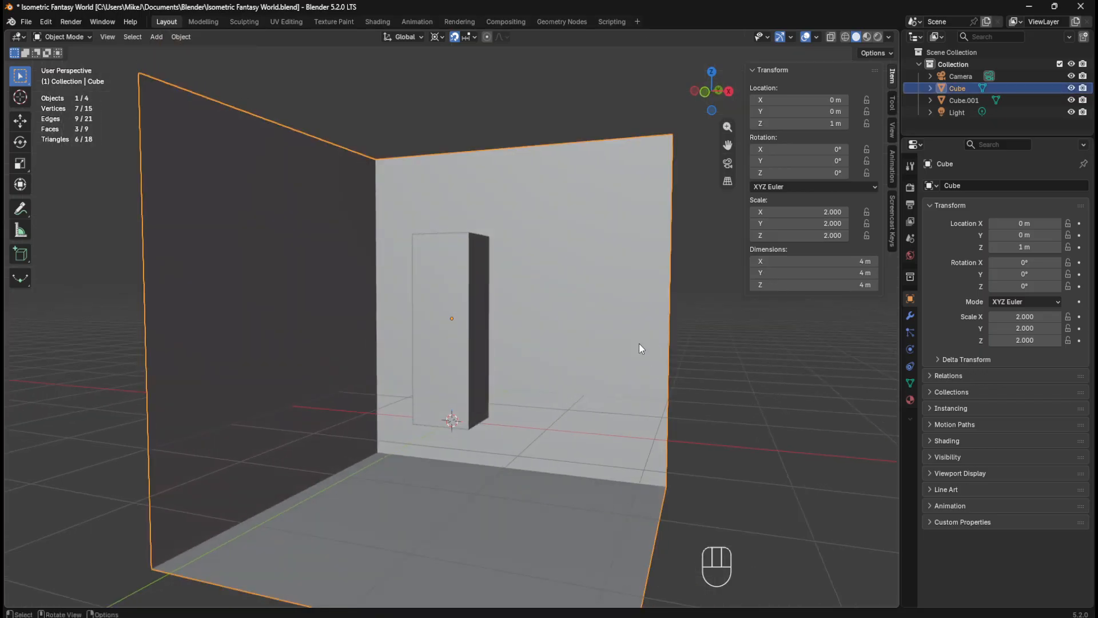
pyautogui.press('KP_1')
pyautogui.press('KP_Decimal')
pyautogui.press('g')
pyautogui.press('z')
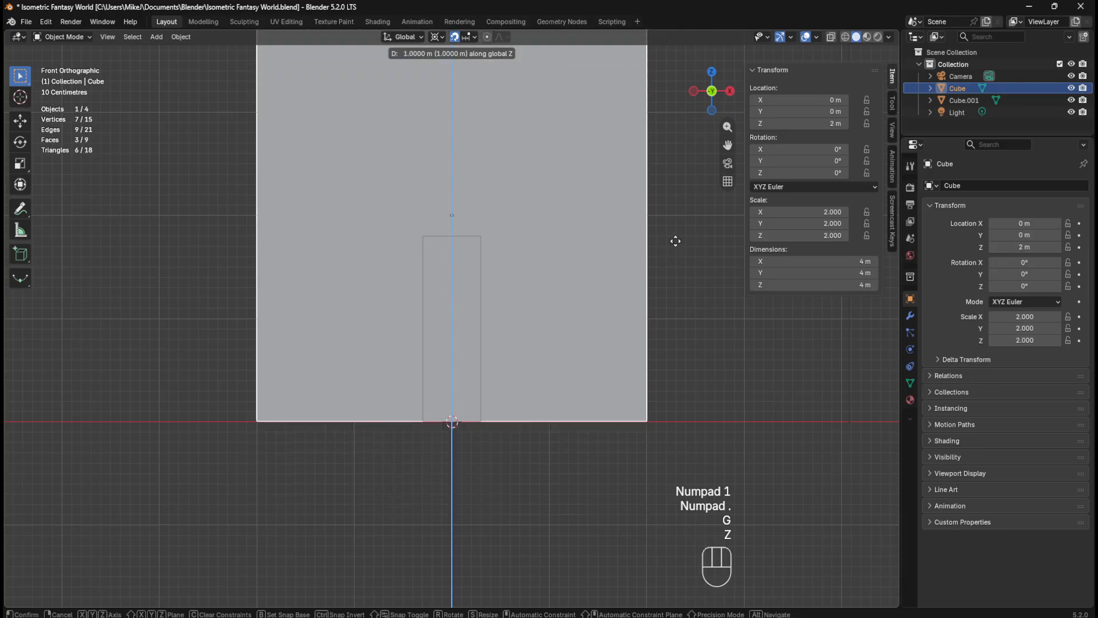
pyautogui.click(674, 240)
pyautogui.click(699, 345)
pyautogui.moveTo(699, 345); pyautogui.dragTo(555, 347, button='middle')
# Step: Set the transform pivot point to Median Point with the tall block selected, and deselect everything
pyautogui.click(451, 294)
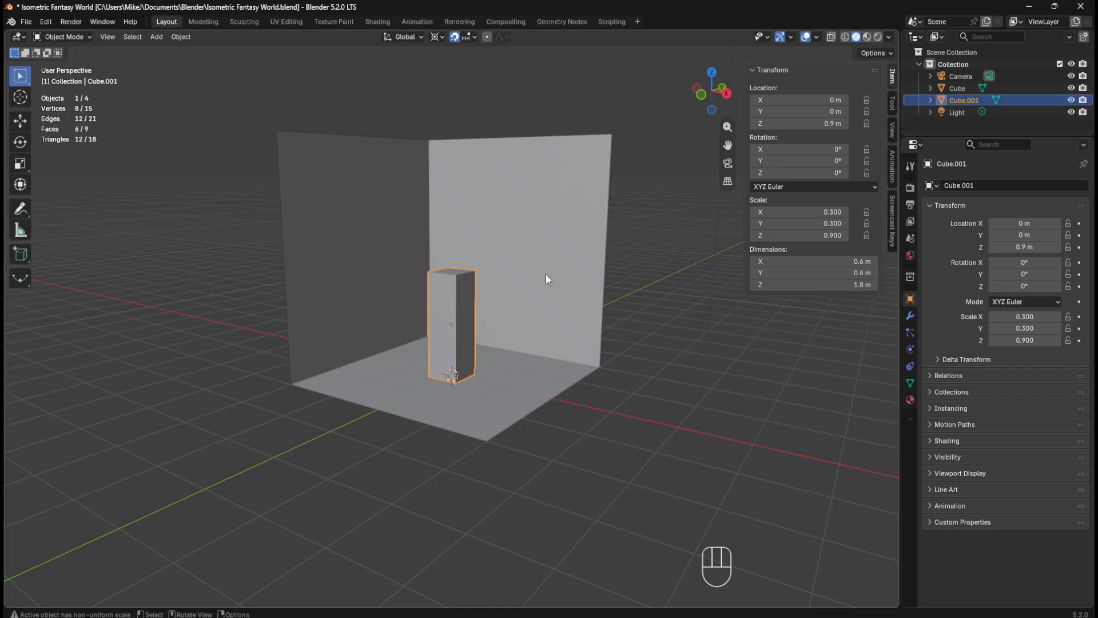
pyautogui.scroll(-2, 561, 307)
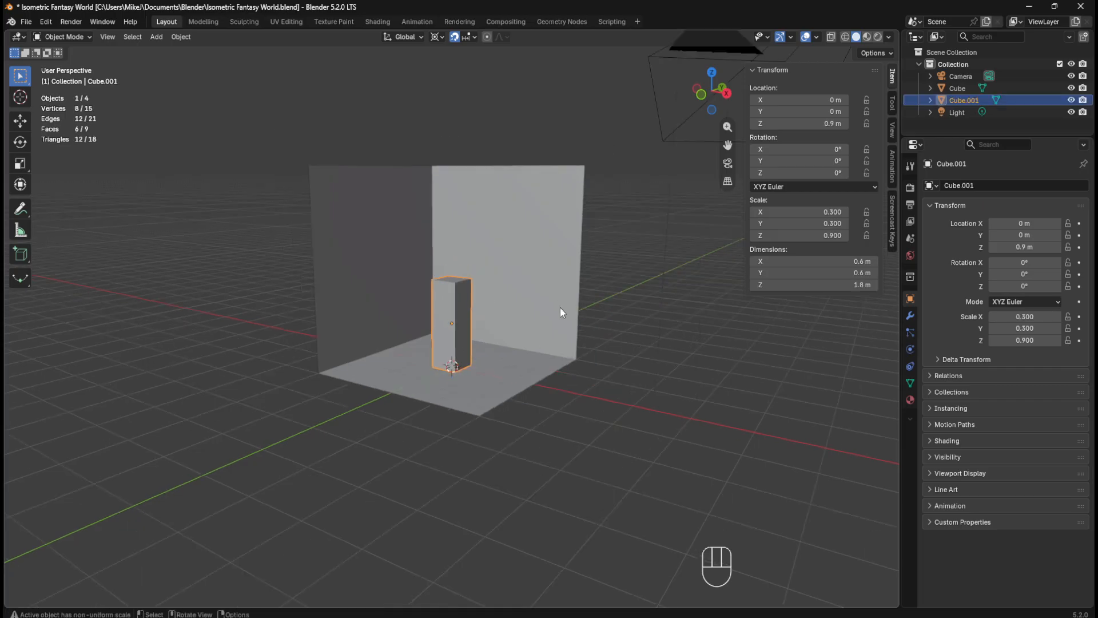
pyautogui.click(582, 422)
pyautogui.click(453, 341)
pyautogui.click(438, 36)
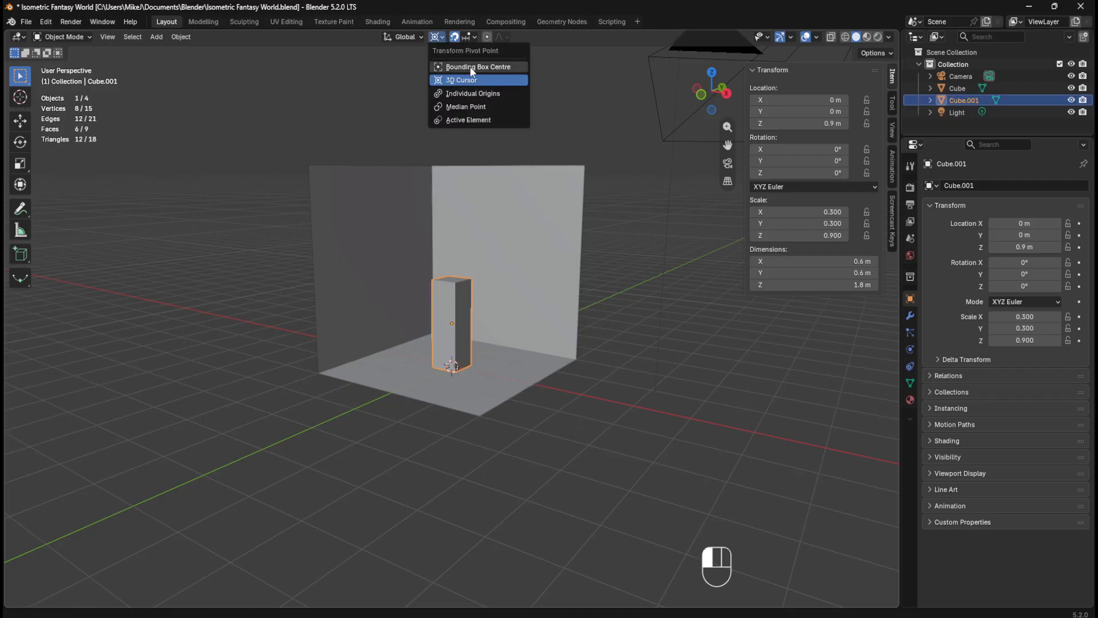
pyautogui.click(475, 106)
pyautogui.hotkey('alt', 'a')
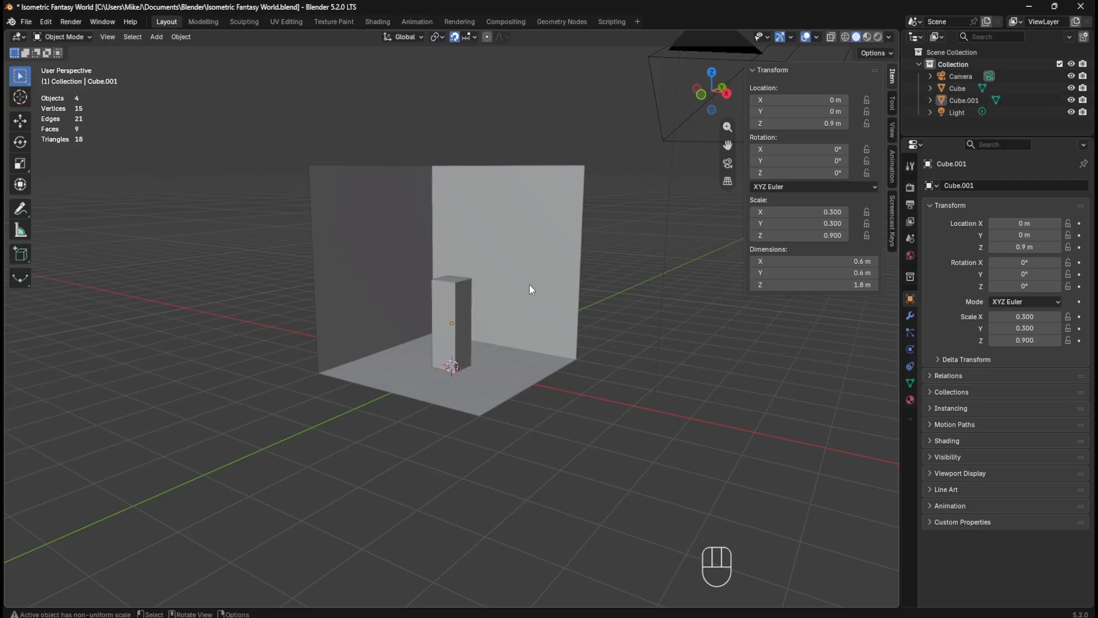
# Step: Save the current changes to the Isometric Fantasy World file
pyautogui.moveTo(519, 287); pyautogui.dragTo(553, 330, button='middle')
pyautogui.hotkey('ctrl', 's')
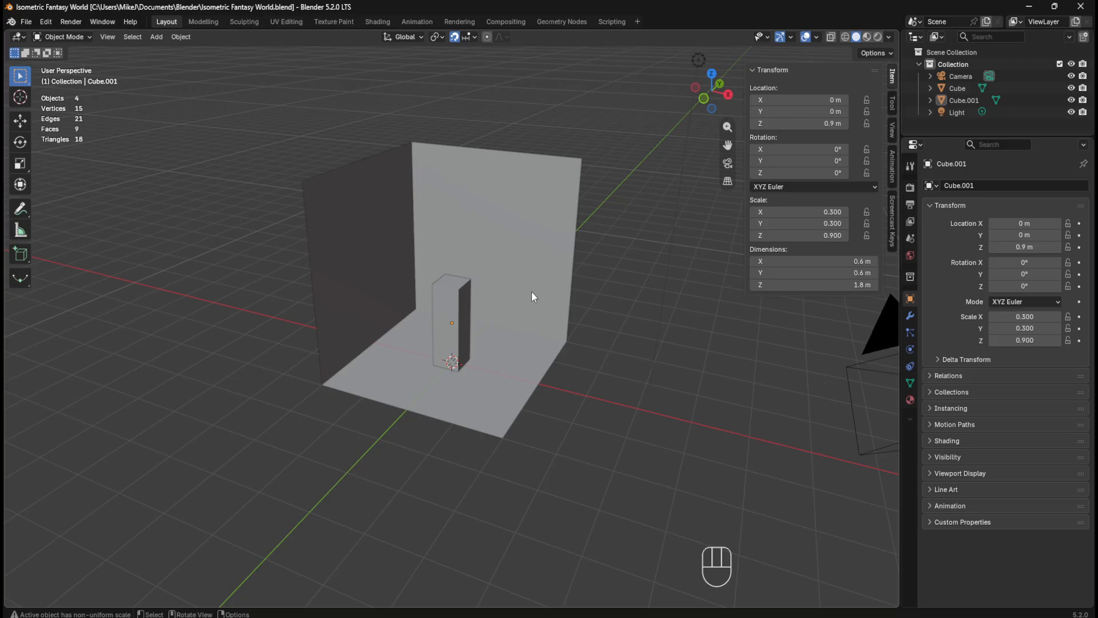
pyautogui.moveTo(541, 299); pyautogui.dragTo(525, 271, button='middle')
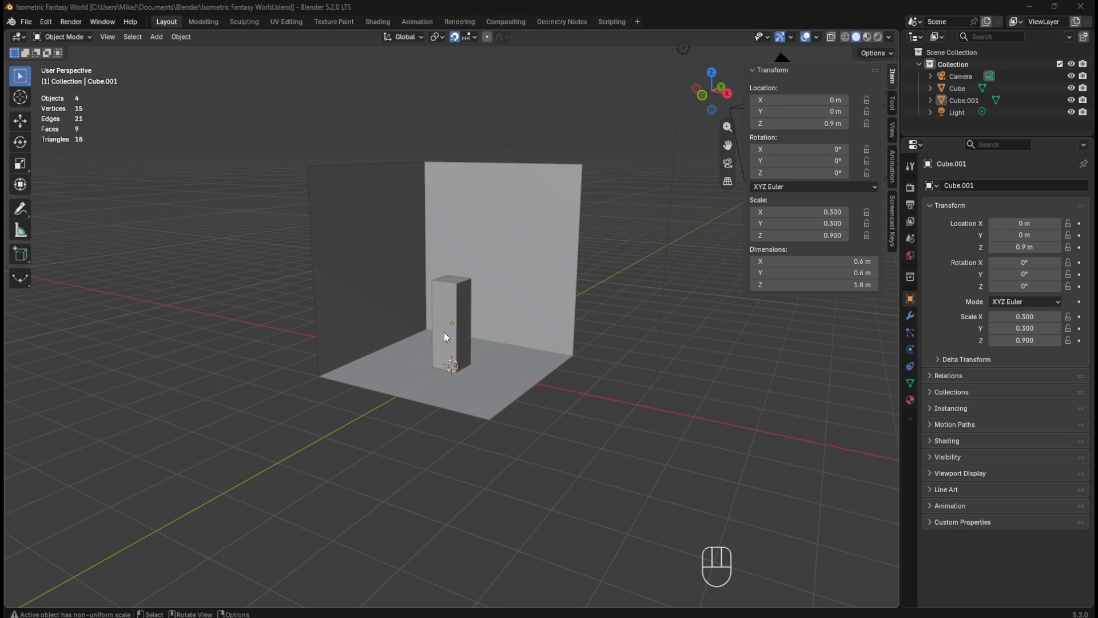
pyautogui.moveTo(444, 331); pyautogui.dragTo(466, 311, button='middle')
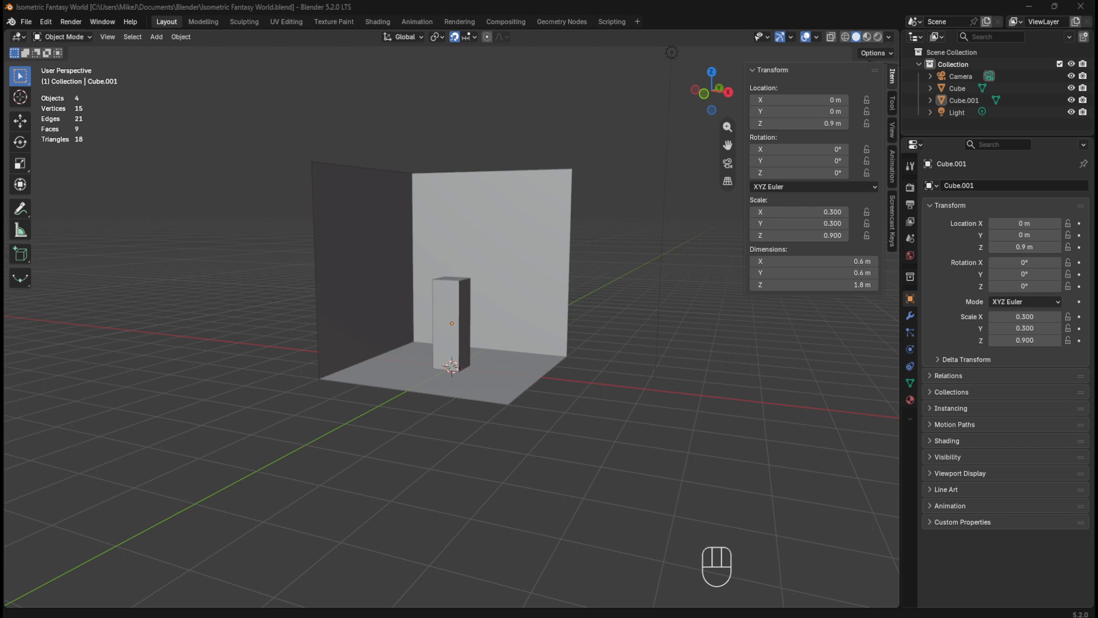
pyautogui.moveTo(579, 269); pyautogui.dragTo(567, 286, button='middle')
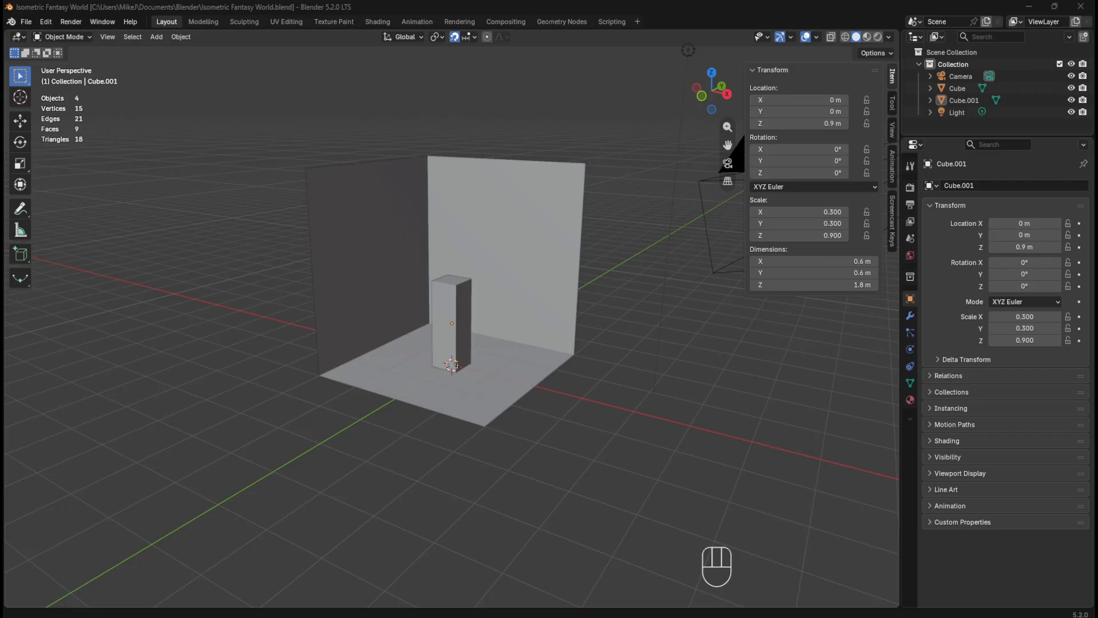
pyautogui.moveTo(614, 326)
pyautogui.mouseDown(button='middle')
pyautogui.moveTo(611, 308)
pyautogui.moveTo(601, 318)
pyautogui.mouseUp(button='middle')
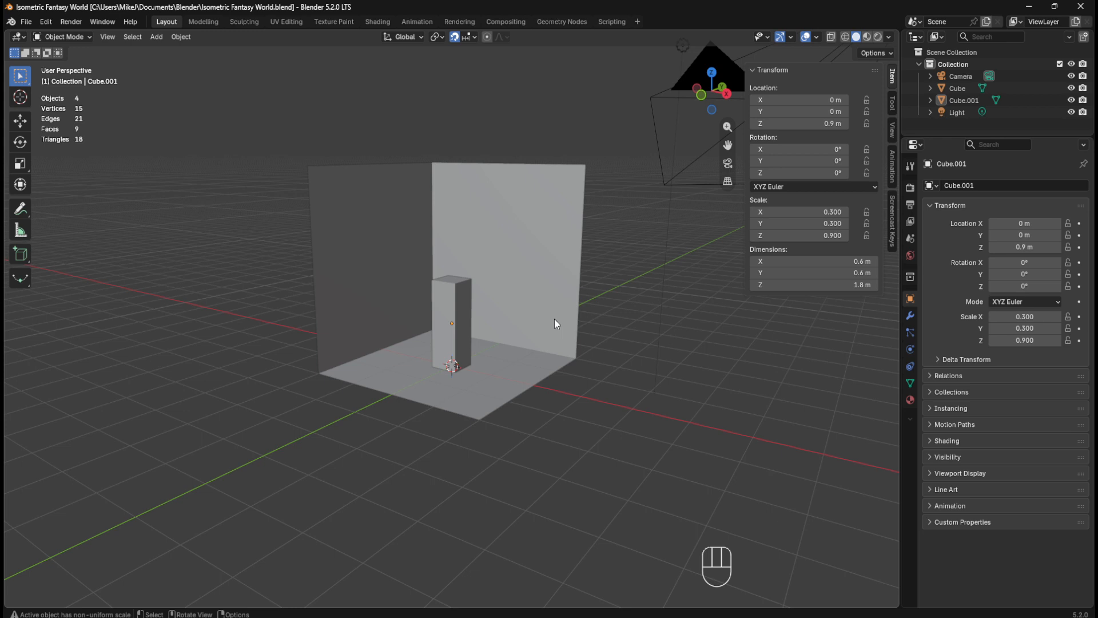
pyautogui.moveTo(554, 318); pyautogui.dragTo(534, 368, button='middle')
pyautogui.hotkey('ctrl', 's')
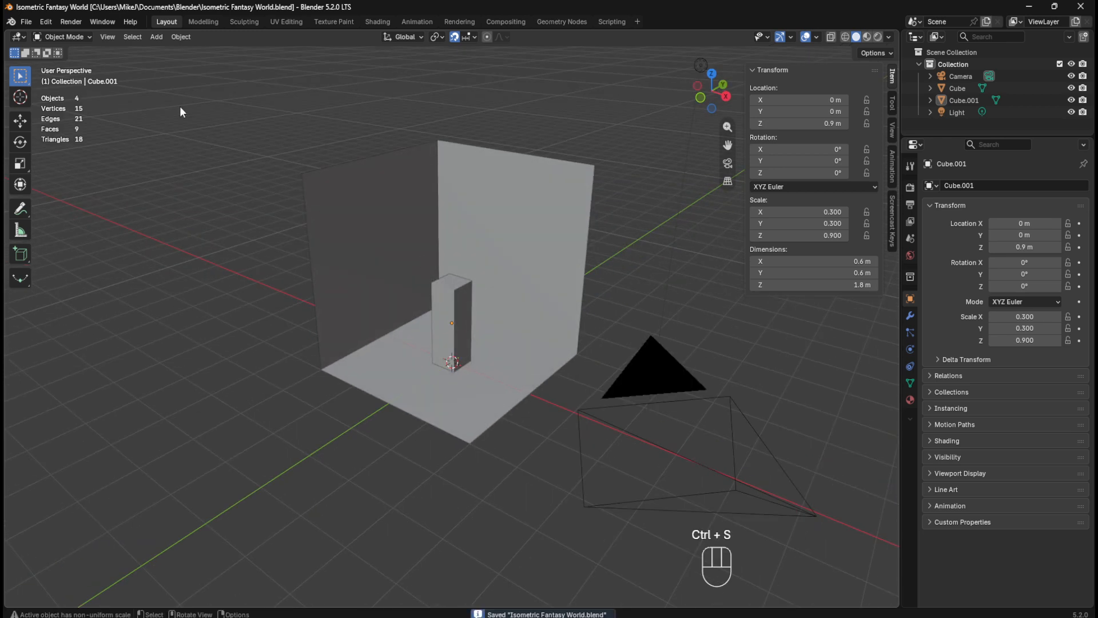
# Step: Open the Preferences, browse the extensions available to install, and view the list of installed add-ons
pyautogui.click(48, 23)
pyautogui.click(71, 179)
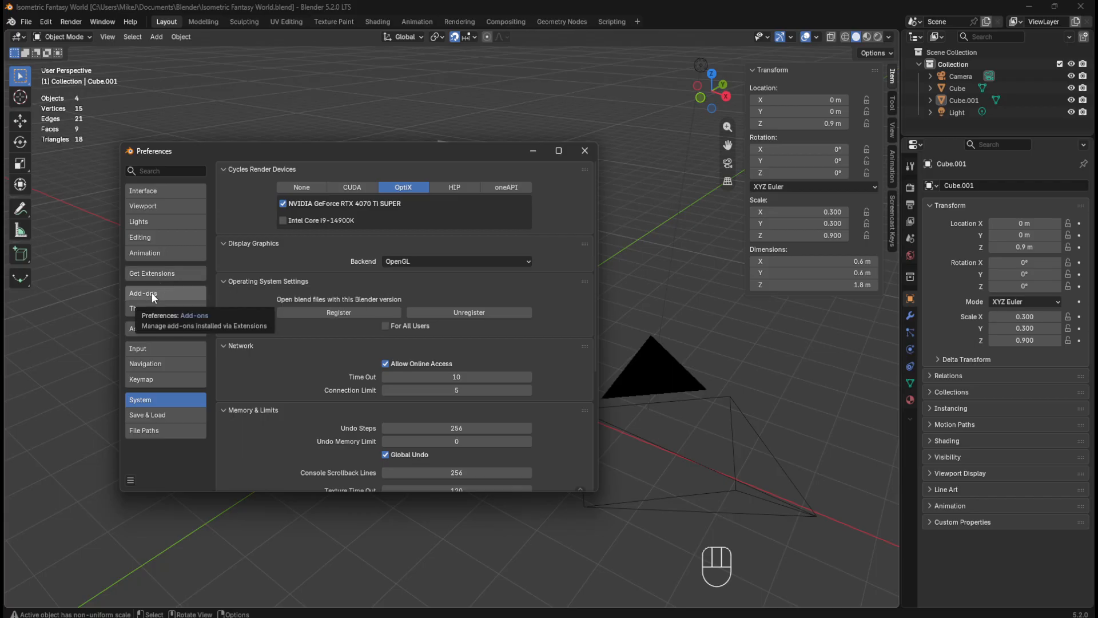
pyautogui.click(165, 274)
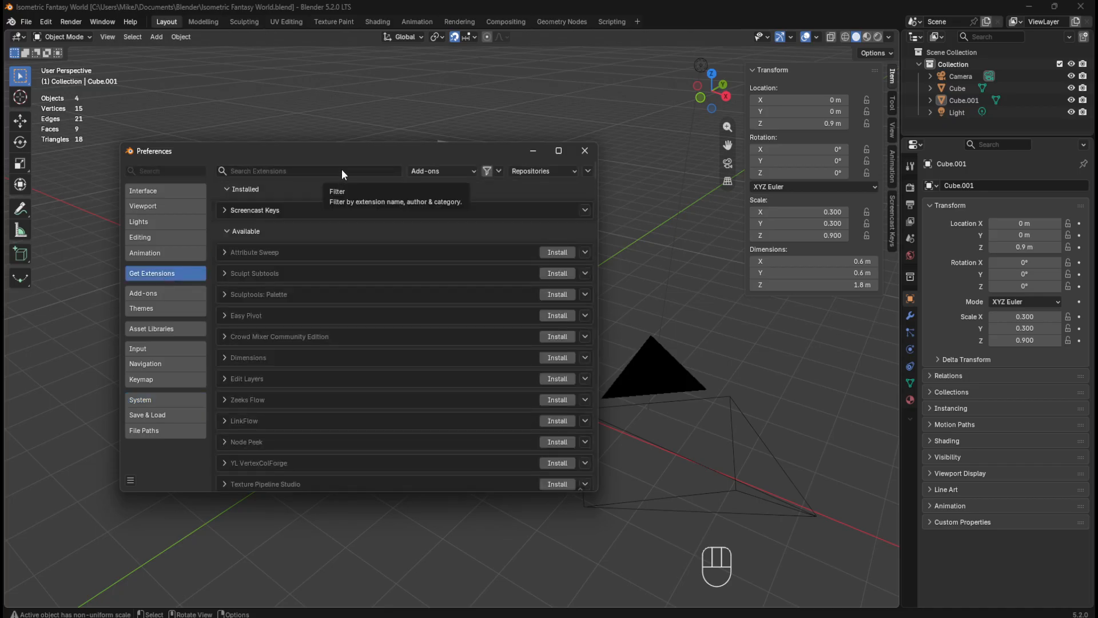
pyautogui.scroll(-6, 326, 323)
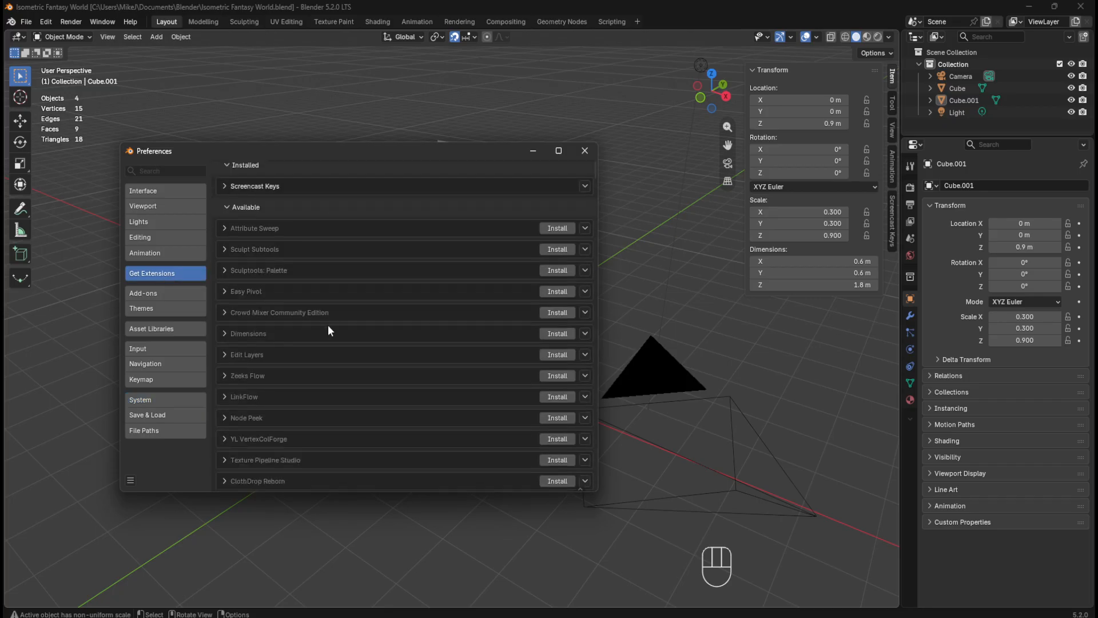
pyautogui.scroll(-5, 346, 316)
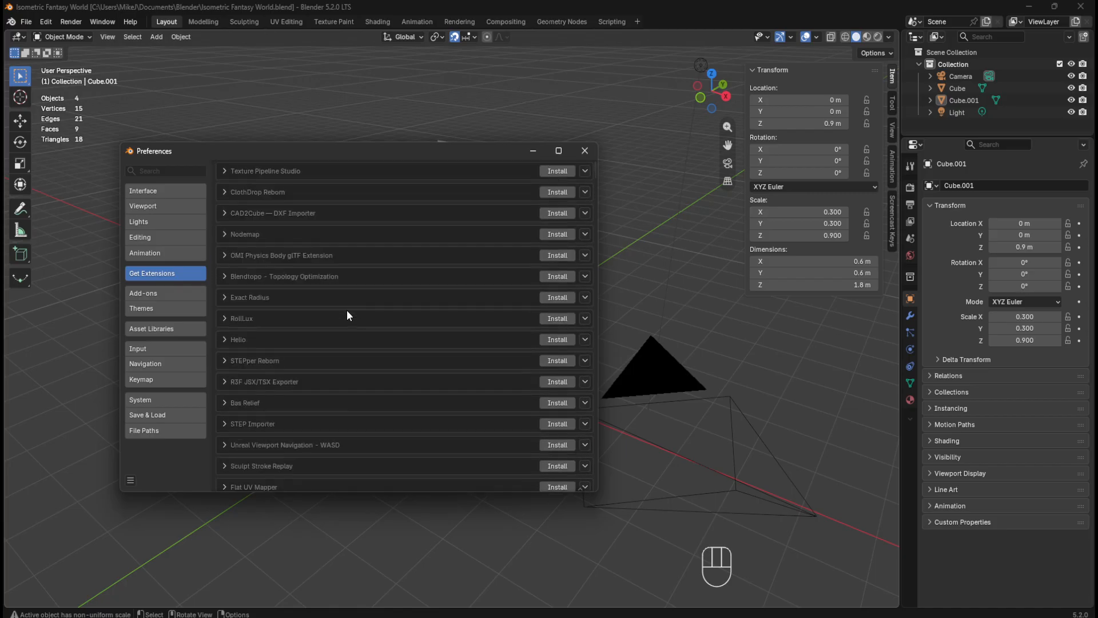
pyautogui.scroll(-1, 353, 308)
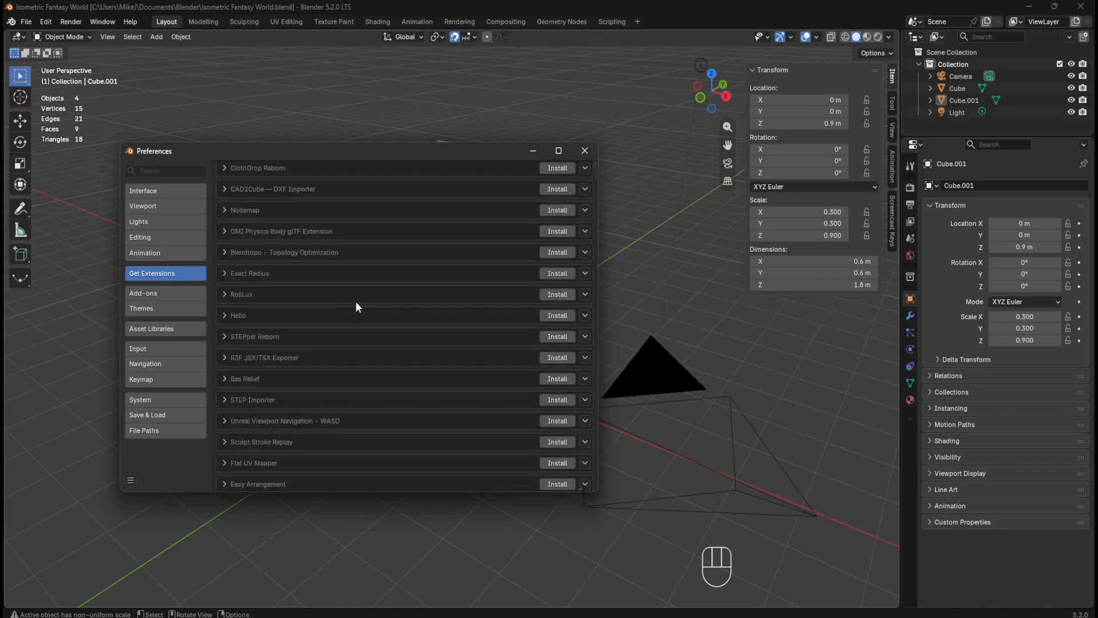
pyautogui.scroll(-1, 355, 307)
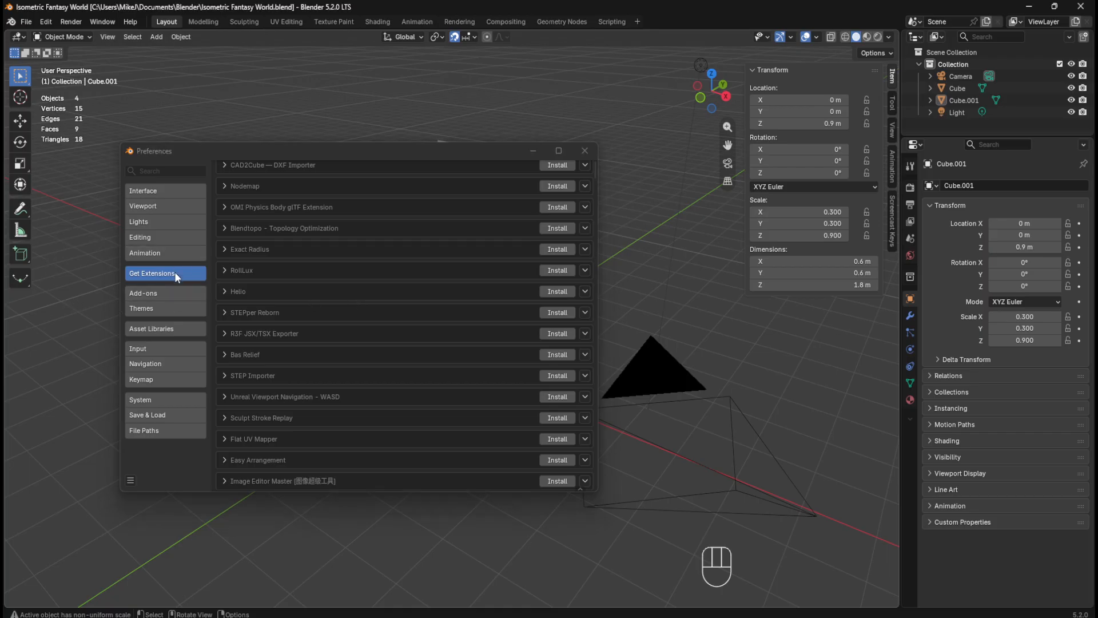
pyautogui.click(166, 291)
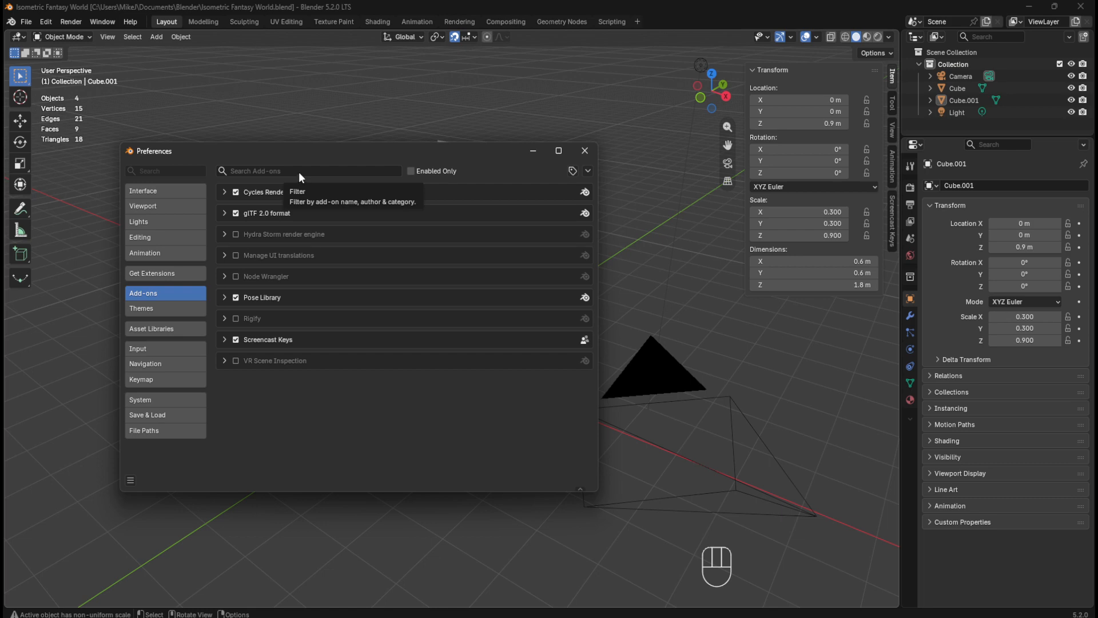
# Step: Search the available extensions for "extra", expand the details of Extra Mesh Objects, and close the Preferences
pyautogui.click(171, 274)
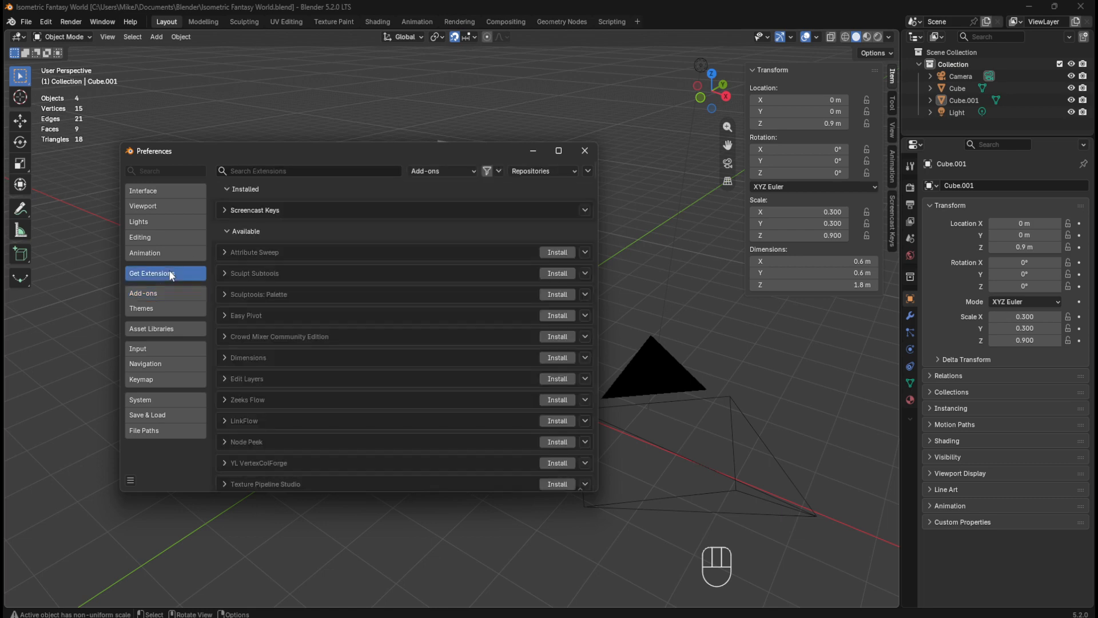
pyautogui.click(292, 170)
pyautogui.write('extra')
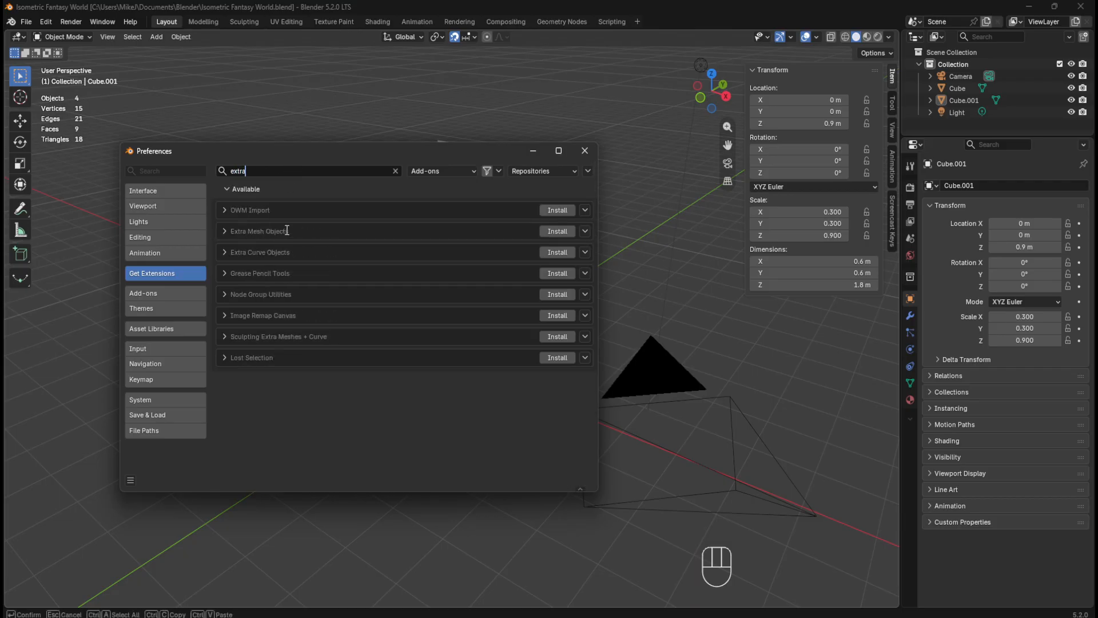
pyautogui.click(222, 229)
pyautogui.click(223, 231)
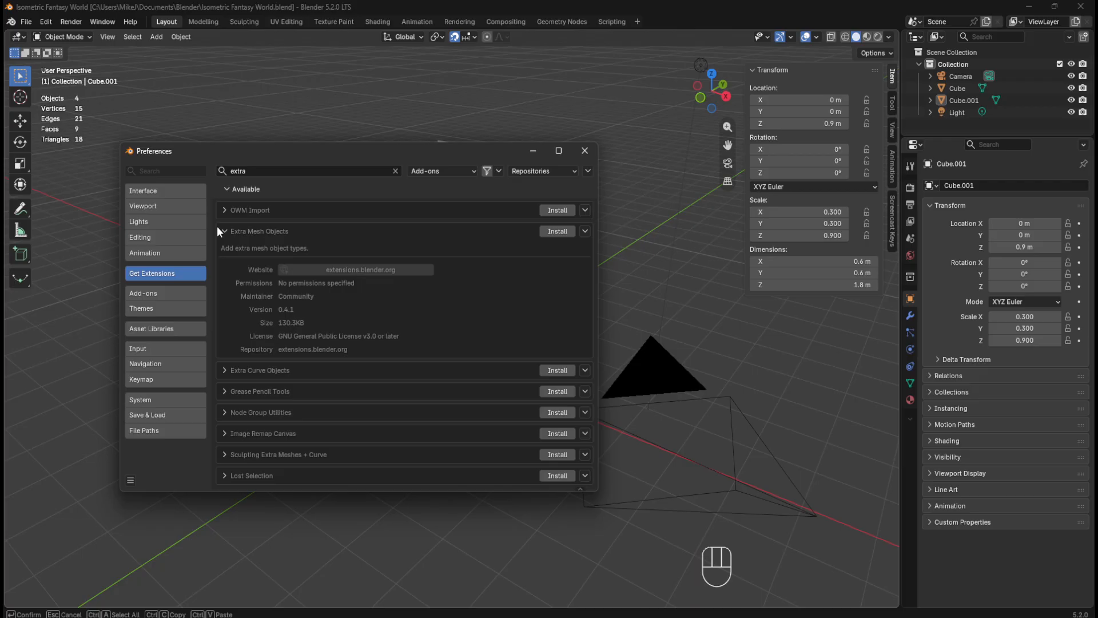
pyautogui.click(582, 152)
pyautogui.moveTo(527, 273)
pyautogui.mouseDown(button='middle')
pyautogui.moveTo(520, 249)
pyautogui.moveTo(519, 261)
pyautogui.mouseUp(button='middle')
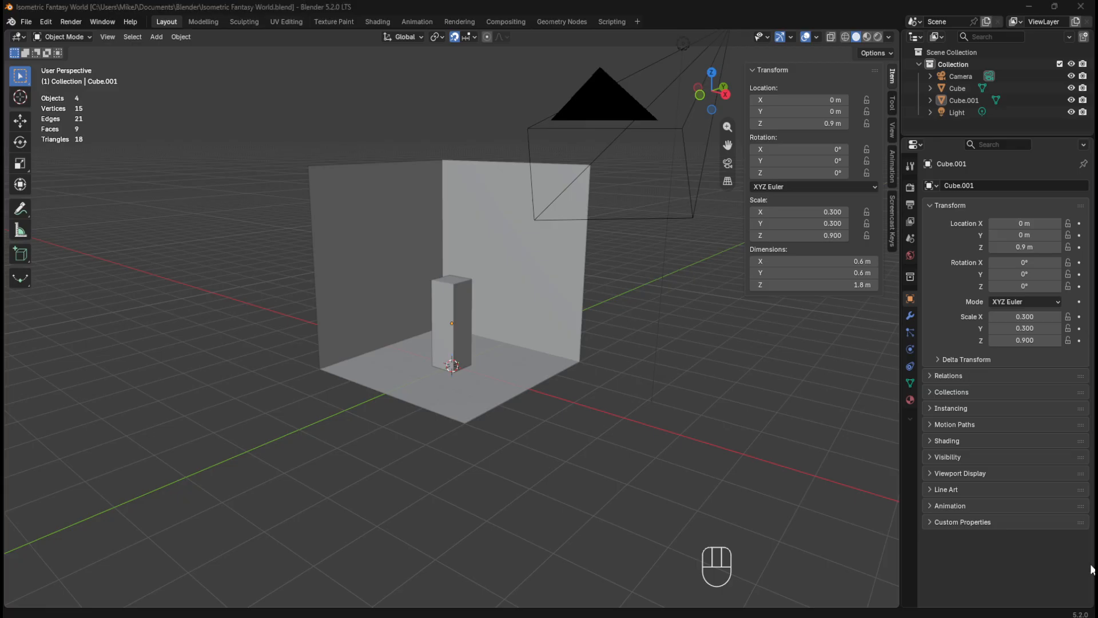
pyautogui.moveTo(578, 342); pyautogui.dragTo(595, 331, button='middle')
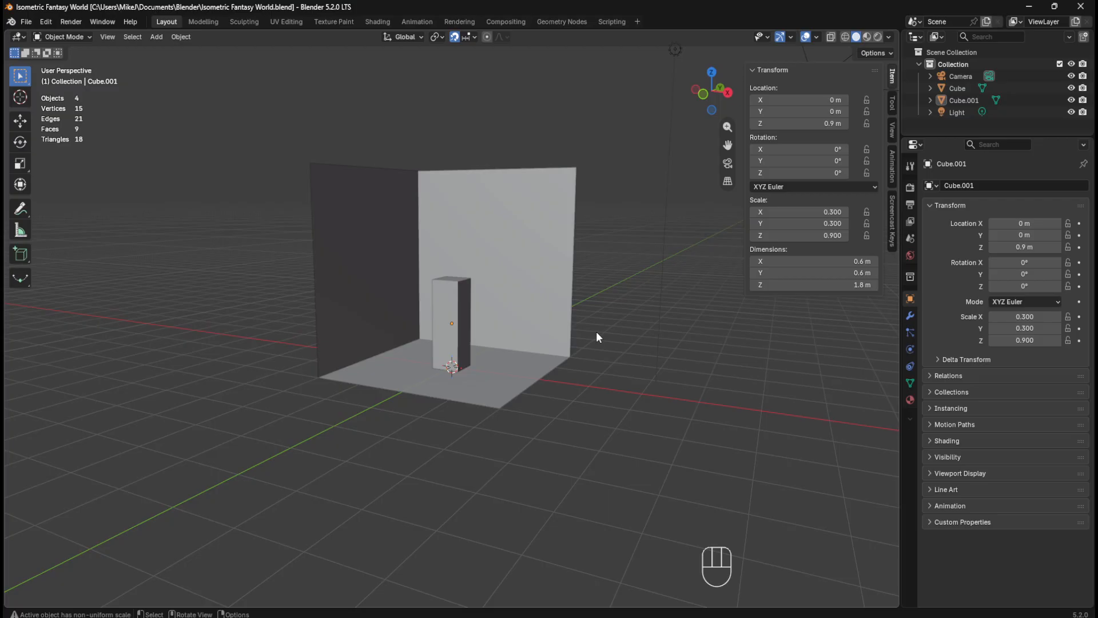
# Step: Place the 3D cursor on the floor by the back wall, about X 1.28 m, Y 1.94 m, and add a cube there
pyautogui.moveTo(583, 389); pyautogui.dragTo(598, 405, button='middle')
pyautogui.scroll(1, 544, 338)
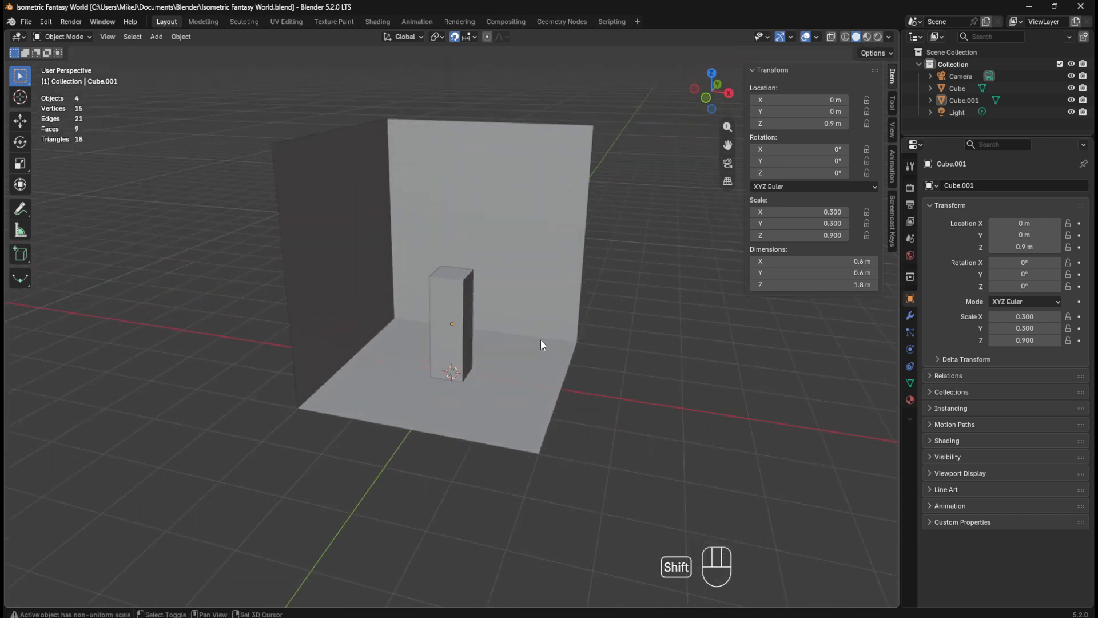
pyautogui.keyDown('shift'); pyautogui.rightClick(541, 339); pyautogui.keyUp('shift')
pyautogui.hotkey('shift', 'a')
pyautogui.moveTo(544, 340)
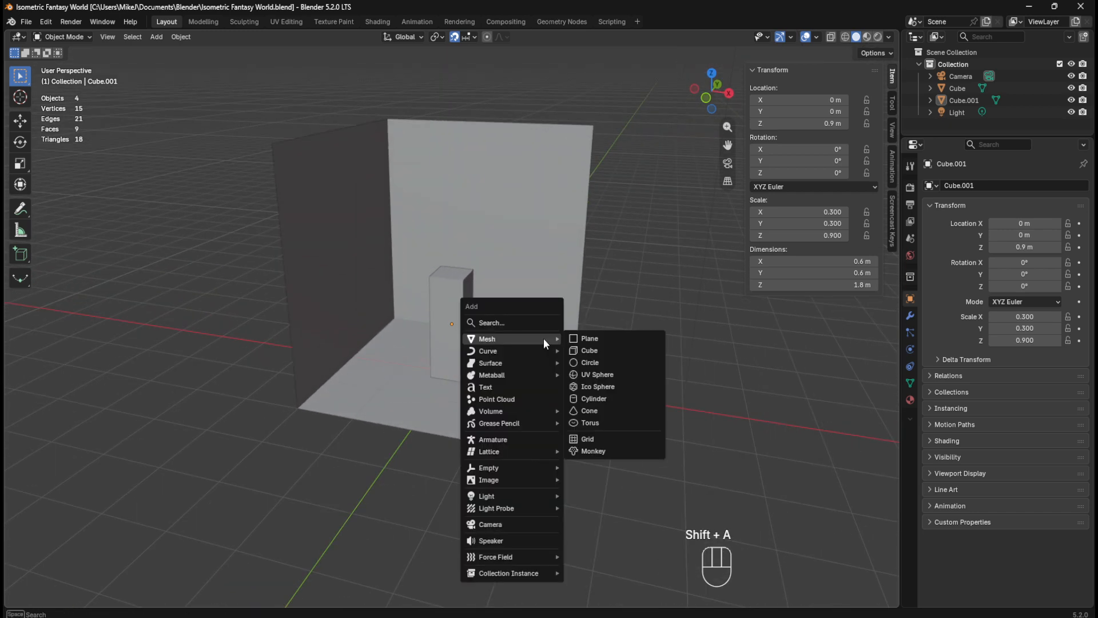
pyautogui.click(595, 349)
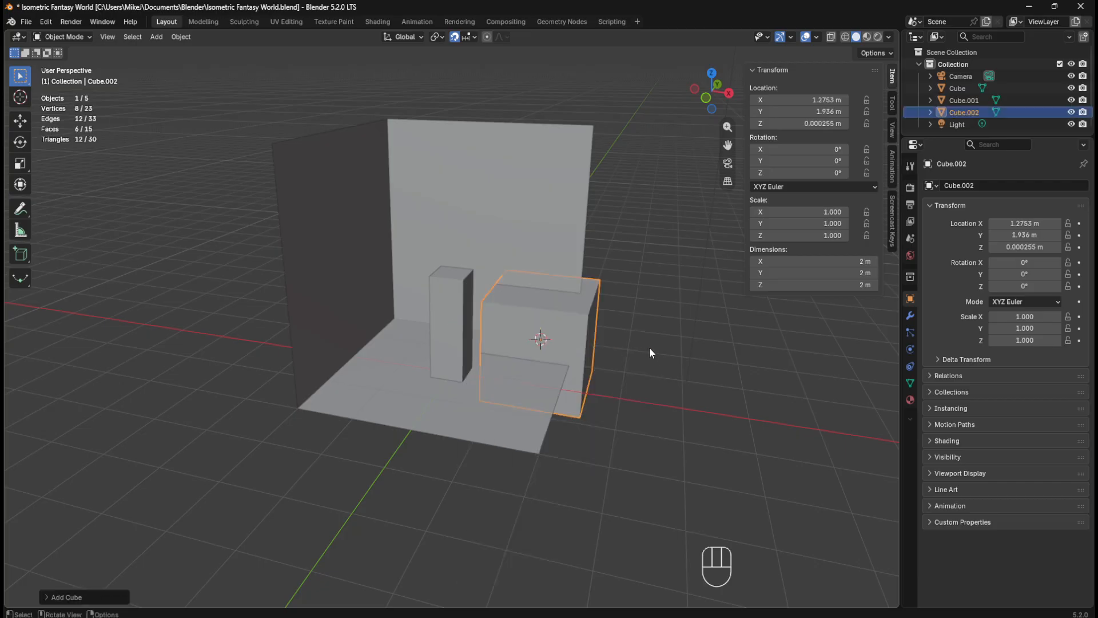
# Step: Scale the new cube uniformly by 0.2, giving it 0.4 m sides
pyautogui.moveTo(633, 353); pyautogui.dragTo(629, 333, button='middle')
pyautogui.moveTo(631, 318); pyautogui.dragTo(630, 329, button='middle')
pyautogui.press('s')
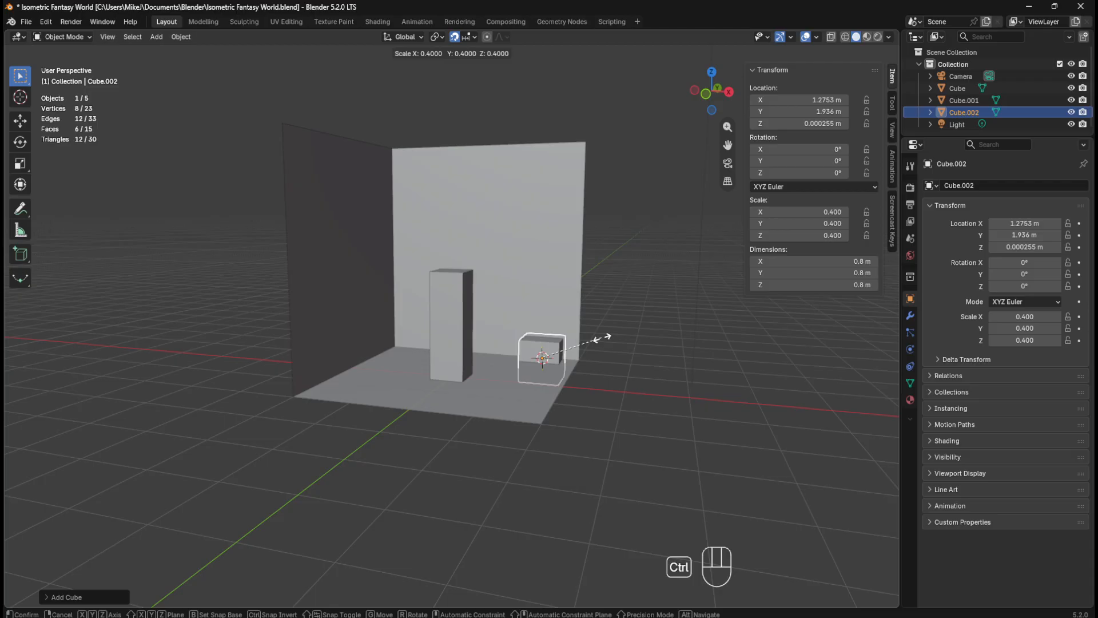
pyautogui.keyDown('ctrl'); pyautogui.click(573, 351); pyautogui.keyUp('ctrl')
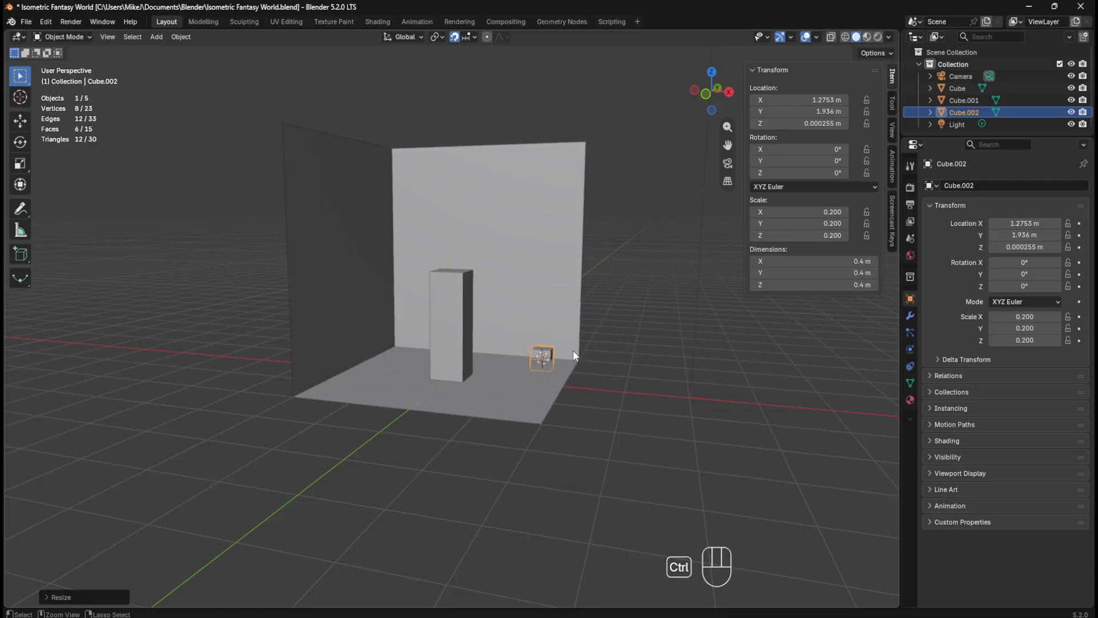
# Step: In the front view, raise the small cube 0.2 m along Z so that its base rests on the floor
pyautogui.press('KP_1')
pyautogui.press('KP_Decimal')
pyautogui.press('g')
pyautogui.press('z')
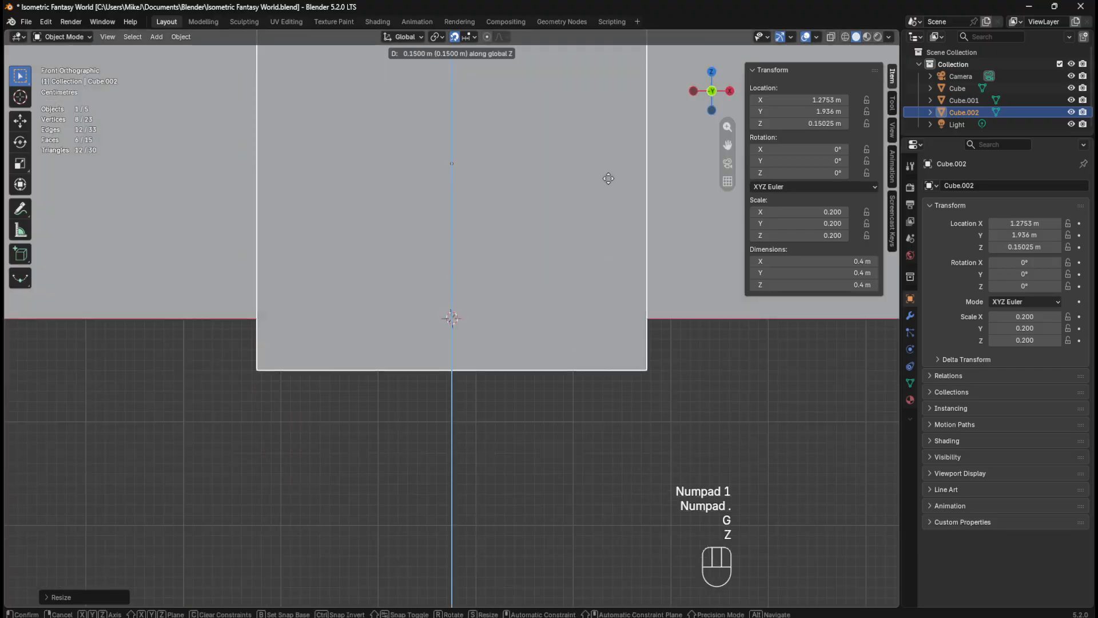
pyautogui.click(554, 279)
pyautogui.scroll(-12, 474, 371)
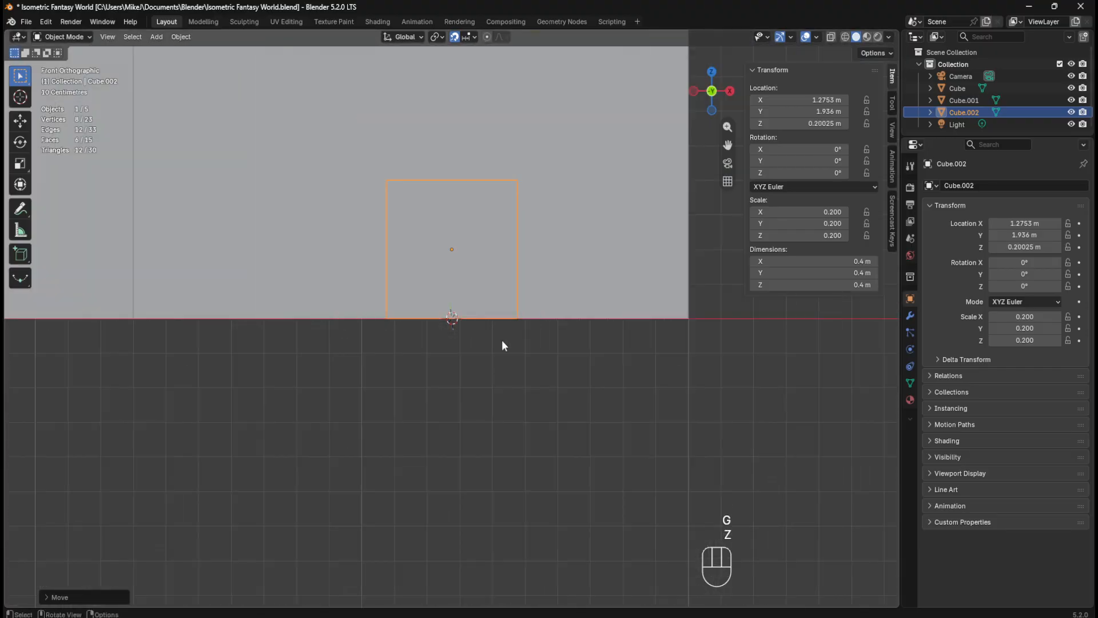
pyautogui.scroll(-2, 576, 257)
pyautogui.keyDown('shift'); pyautogui.moveTo(533, 198); pyautogui.dragTo(557, 306, button='middle'); pyautogui.keyUp('shift')
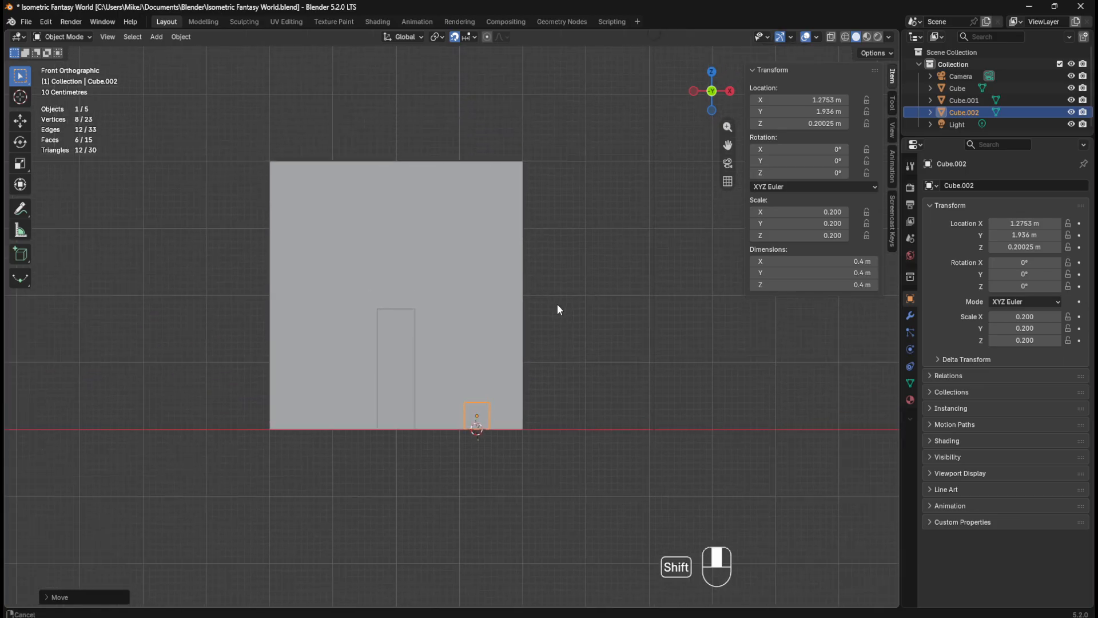
pyautogui.scroll(1, 537, 343)
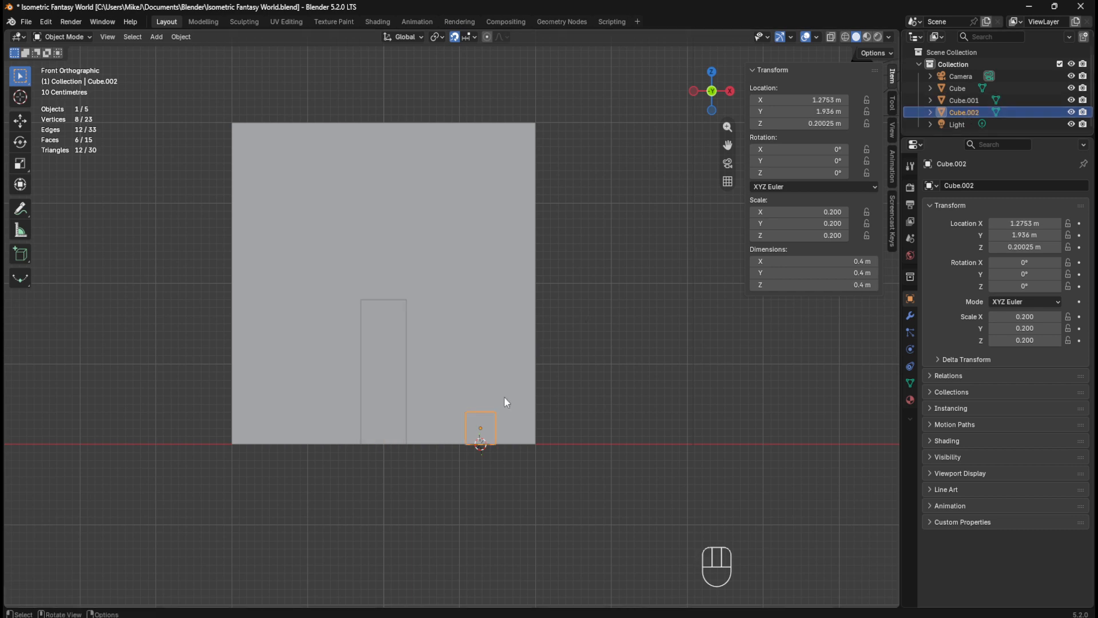
# Step: Duplicate the small cube nine times, stacking each copy 0.4 m above the last up to the wall's upper edge
pyautogui.hotkey('shift', 'd')
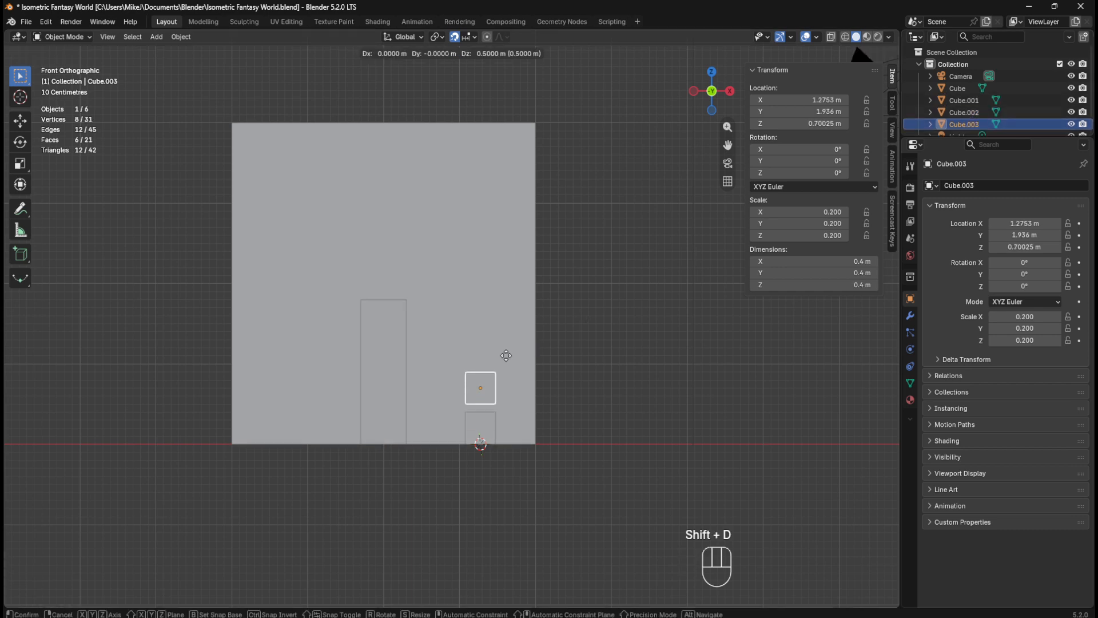
pyautogui.click(506, 362)
pyautogui.hotkey('shift', 'd')
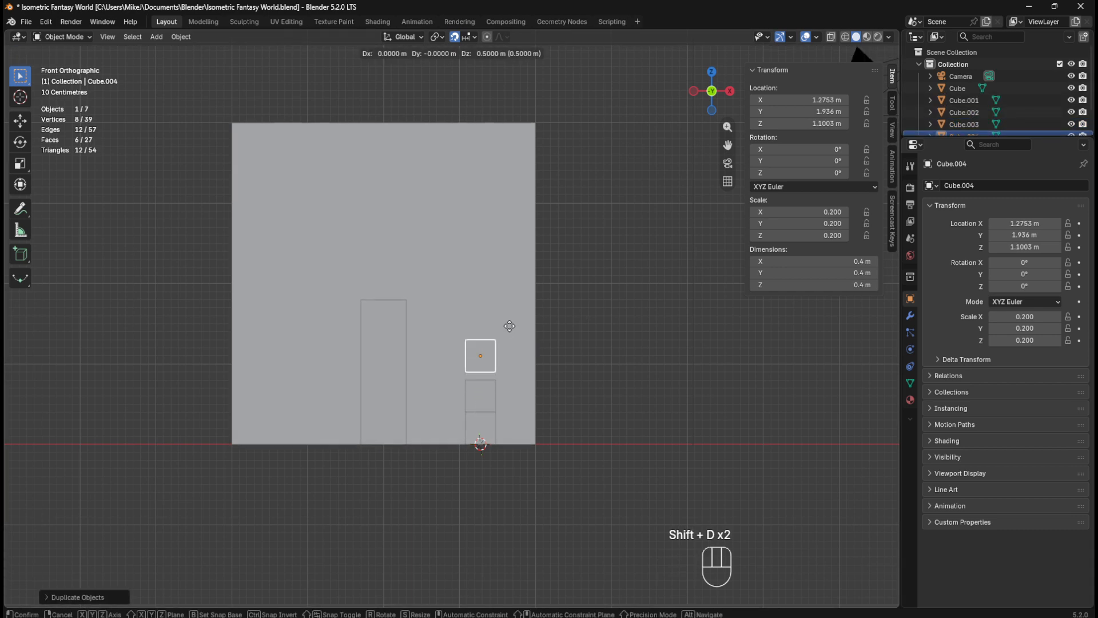
pyautogui.click(509, 331)
pyautogui.hotkey('shift', 'd')
pyautogui.click(508, 302)
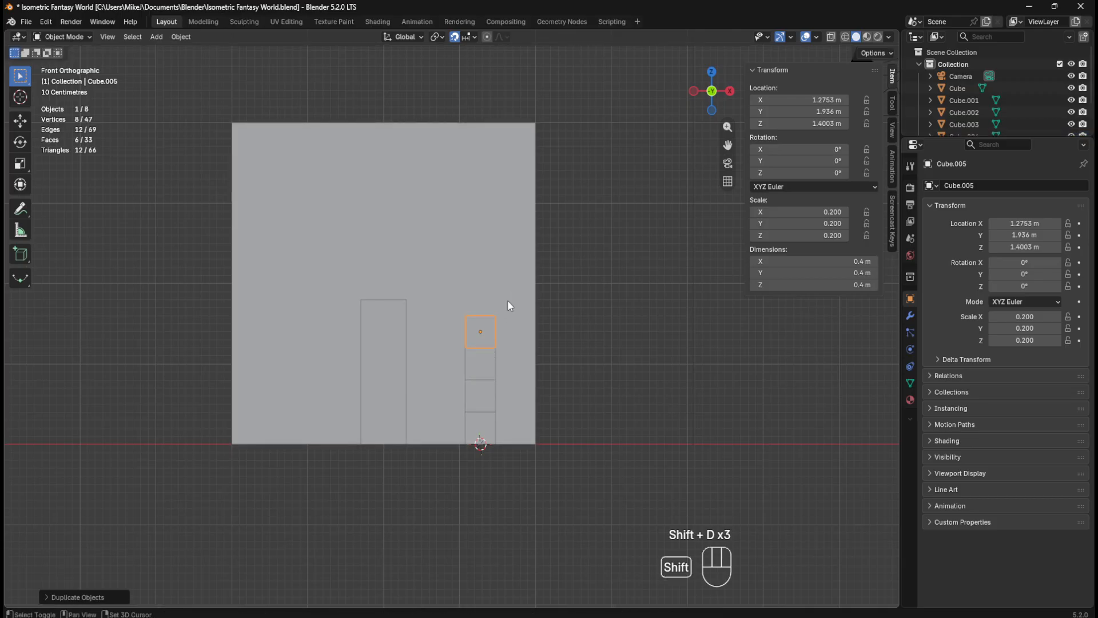
pyautogui.hotkey('shift', 'd')
pyautogui.click(507, 268)
pyautogui.hotkey('shift', 'd')
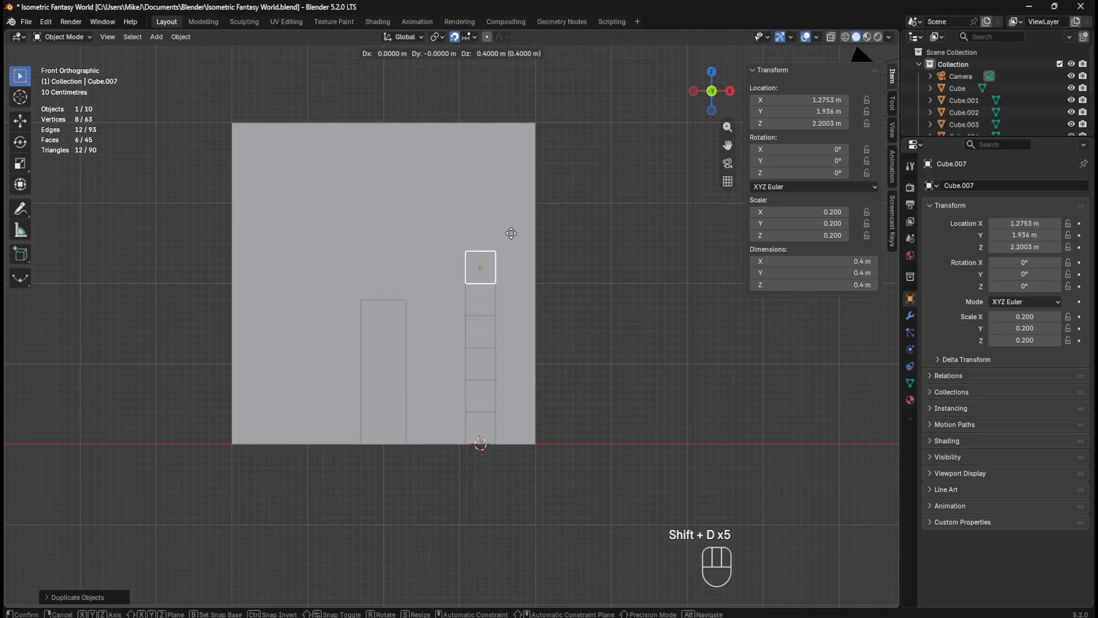
pyautogui.click(511, 233)
pyautogui.hotkey('shift', 'd')
pyautogui.click(511, 201)
pyautogui.hotkey('shift', 'd')
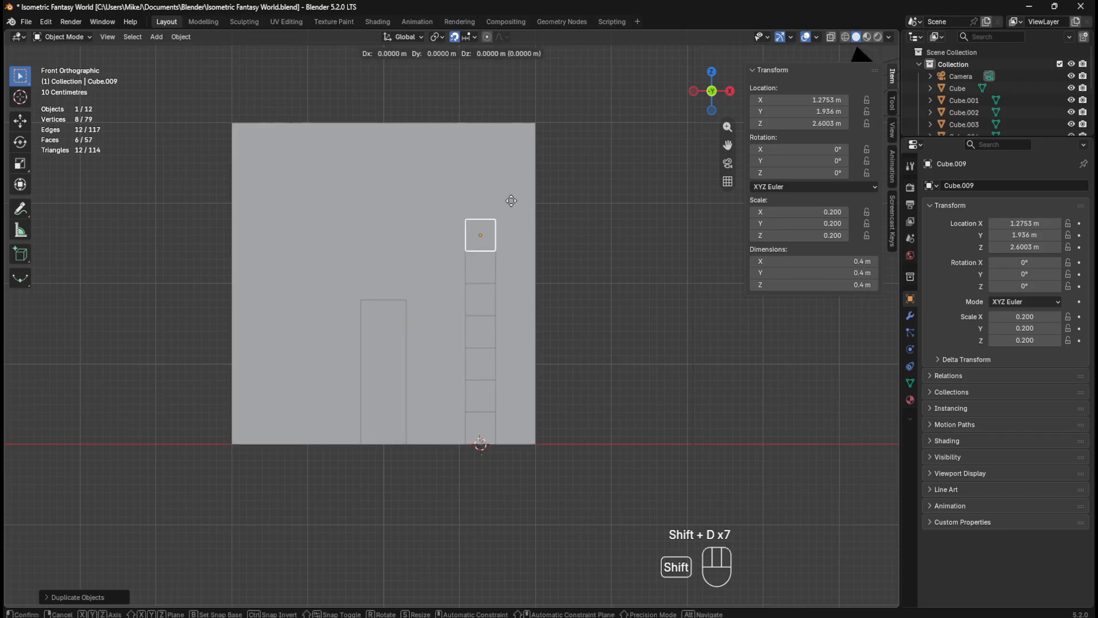
pyautogui.click(509, 169)
pyautogui.hotkey('shift', 'd')
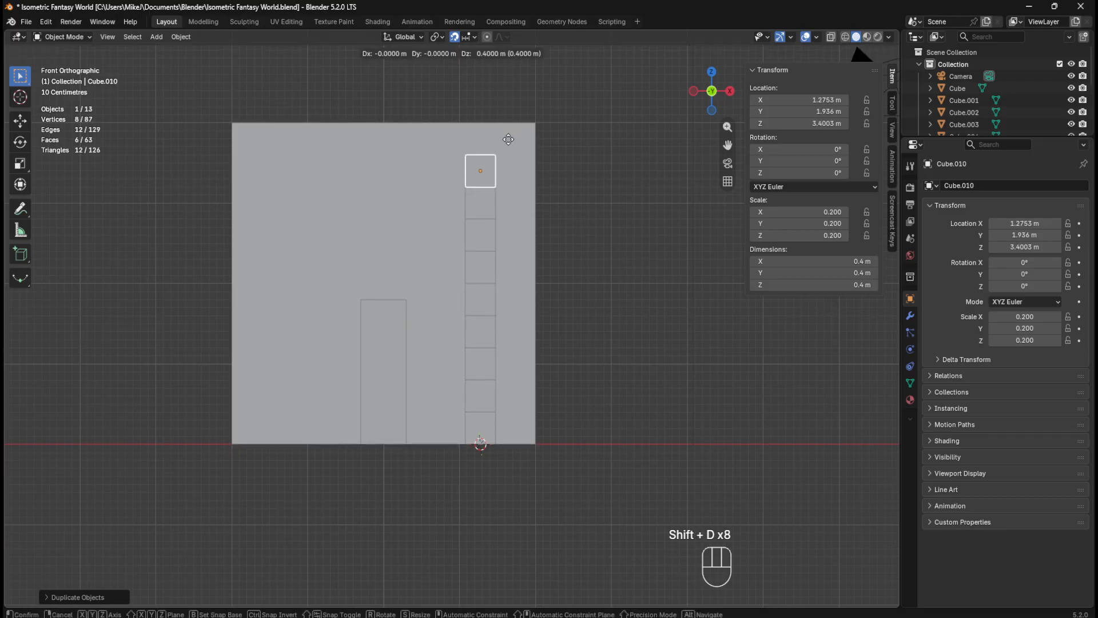
pyautogui.click(508, 140)
pyautogui.hotkey('shift', 'd')
pyautogui.click(507, 112)
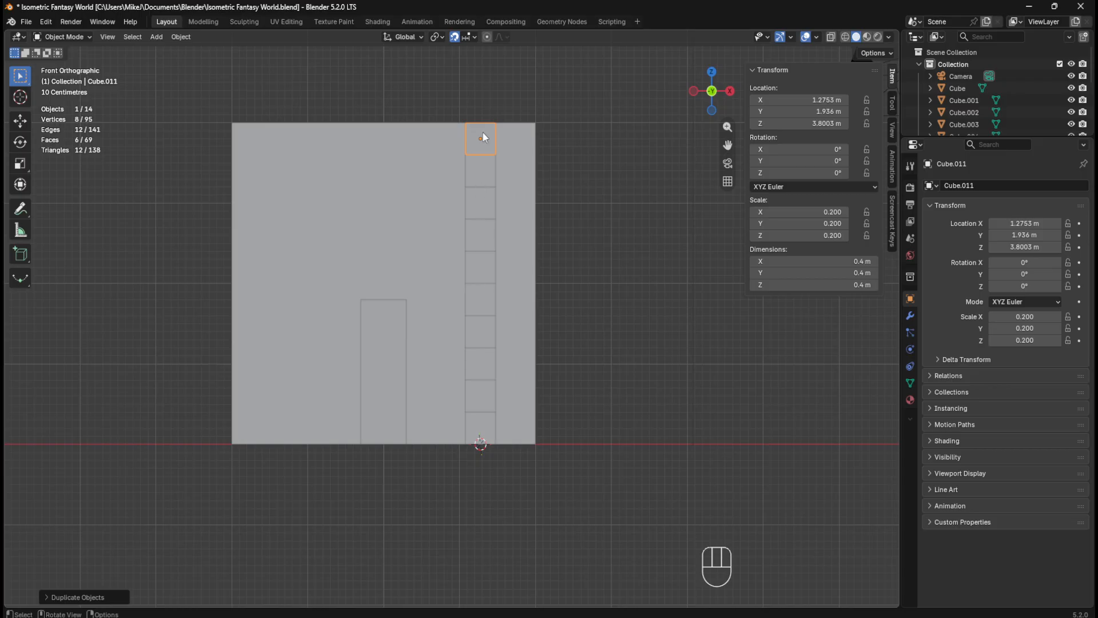
# Step: Enlarge the Outliner area to fit the complete list of scene objects
pyautogui.keyDown('shift'); pyautogui.moveTo(510, 323); pyautogui.dragTo(576, 328, button='middle'); pyautogui.keyUp('shift')
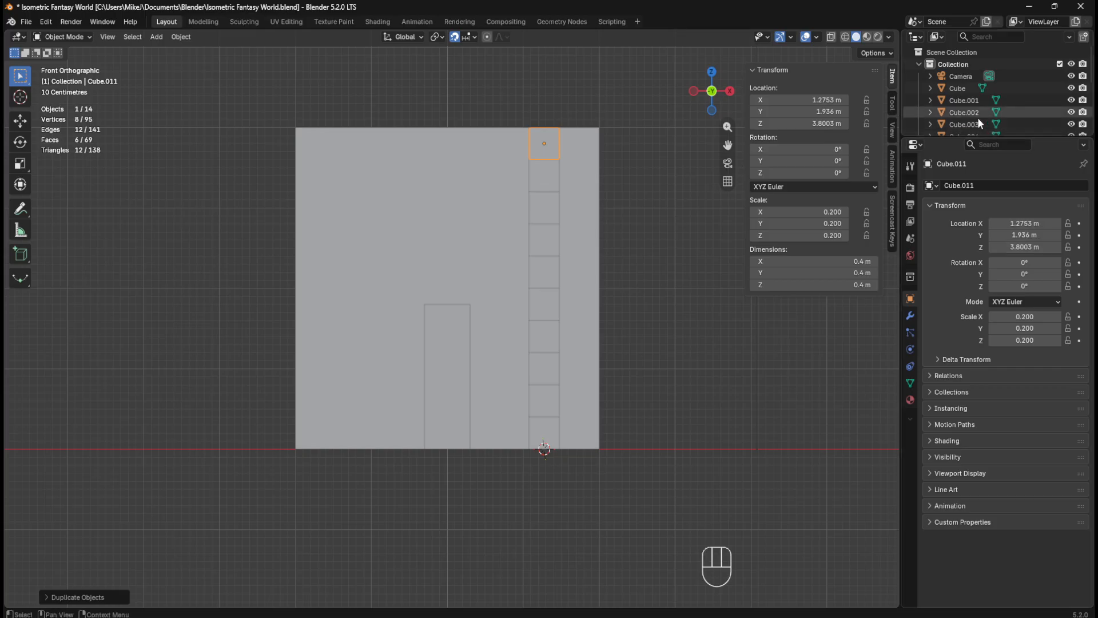
pyautogui.moveTo(976, 137); pyautogui.dragTo(972, 291)
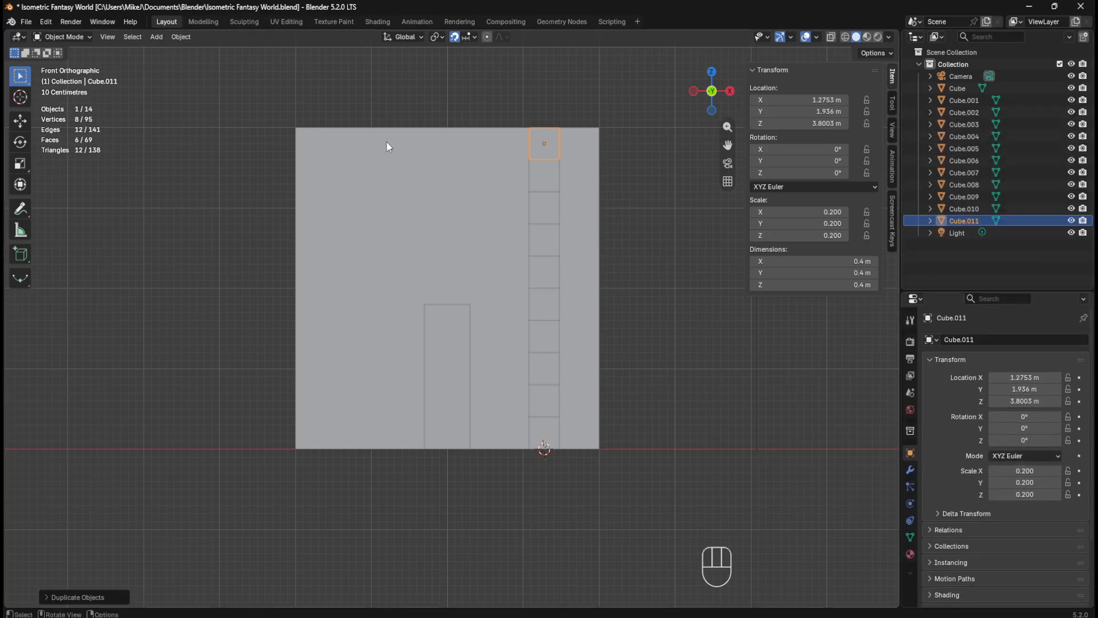
# Step: Open the System preferences, examine the Undo Steps and Undo Memory Limit settings, and close the Preferences
pyautogui.click(32, 22)
pyautogui.moveTo(47, 21)
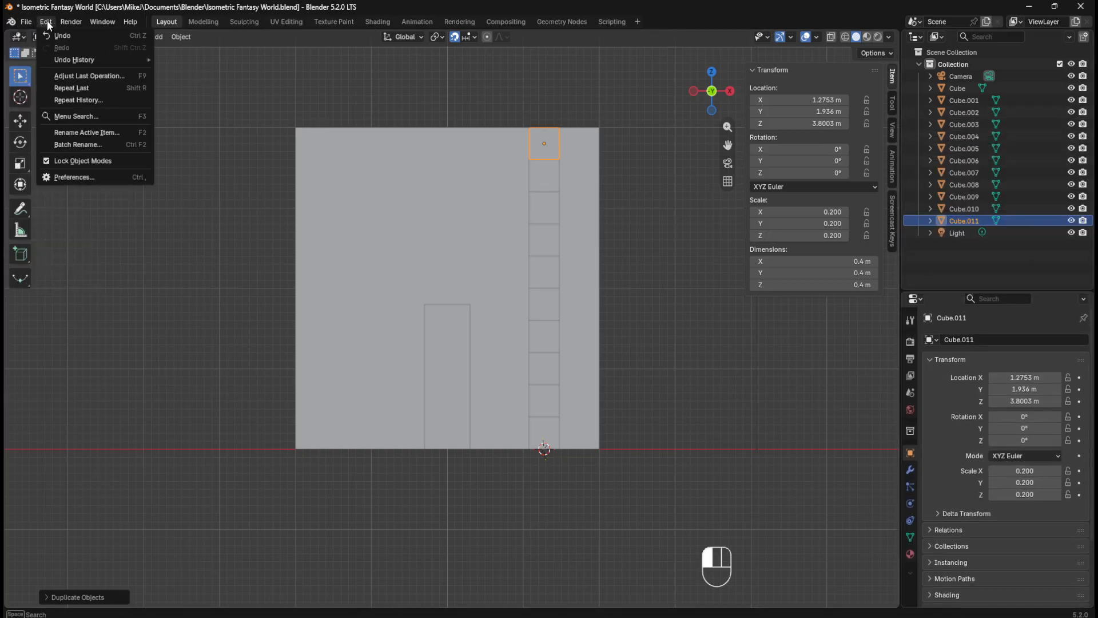
pyautogui.click(76, 171)
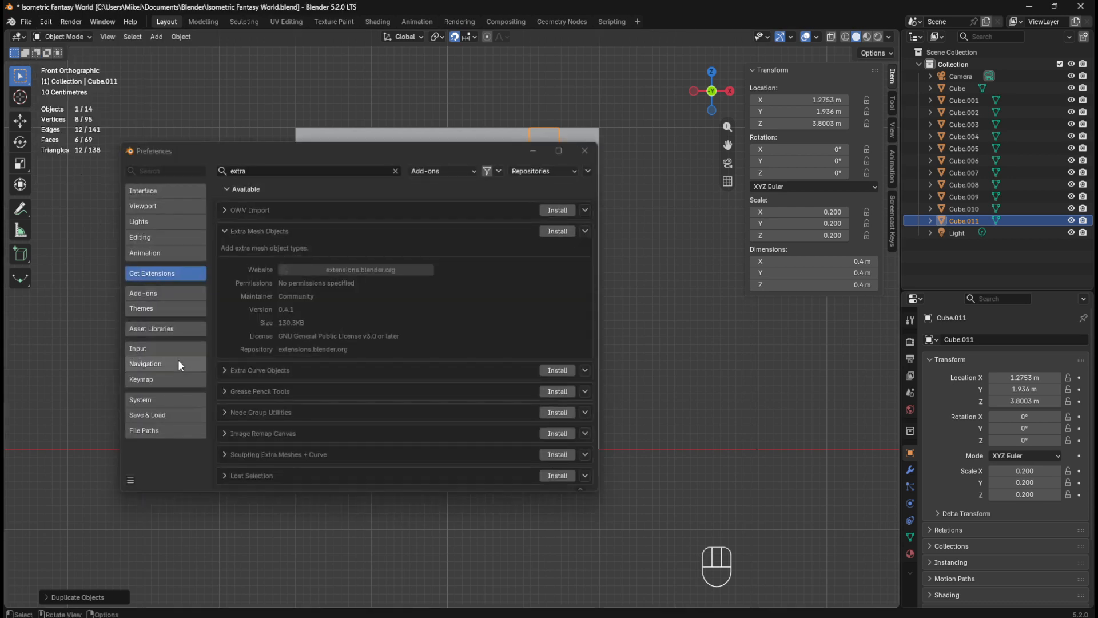
pyautogui.click(159, 398)
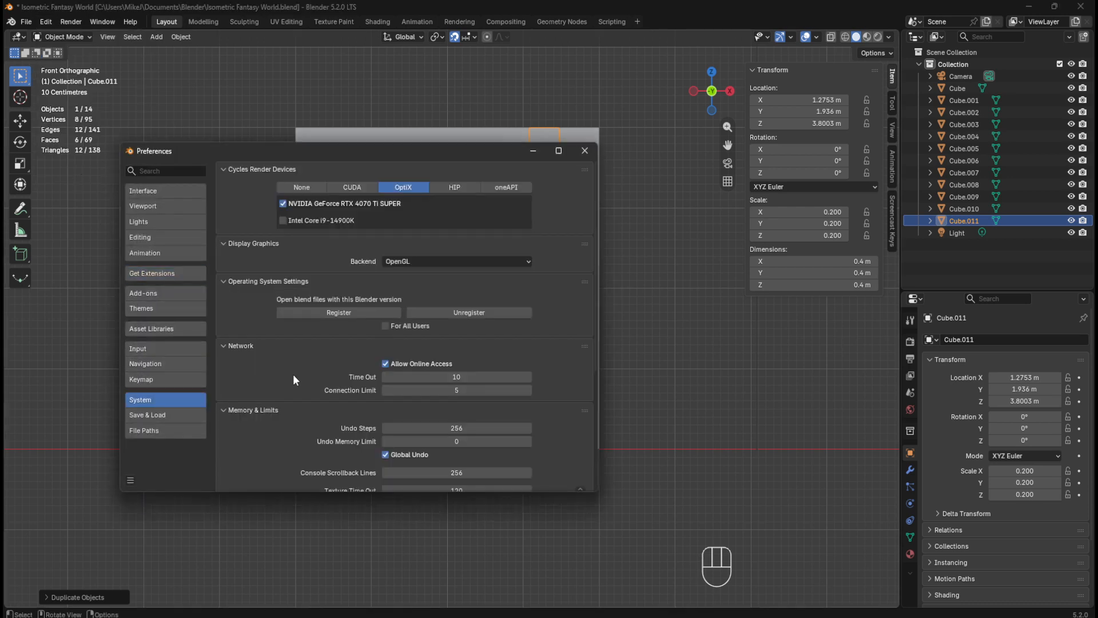
pyautogui.scroll(-3, 298, 372)
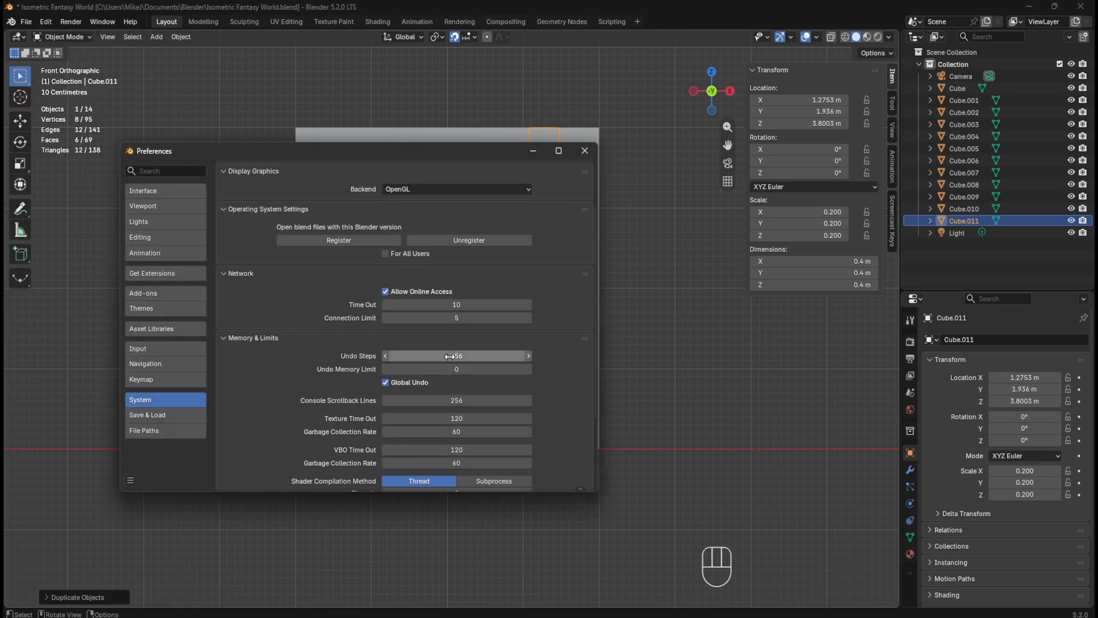
pyautogui.moveTo(450, 356)
pyautogui.mouseDown()
pyautogui.moveTo(438, 356)
pyautogui.moveTo(449, 356)
pyautogui.mouseUp()
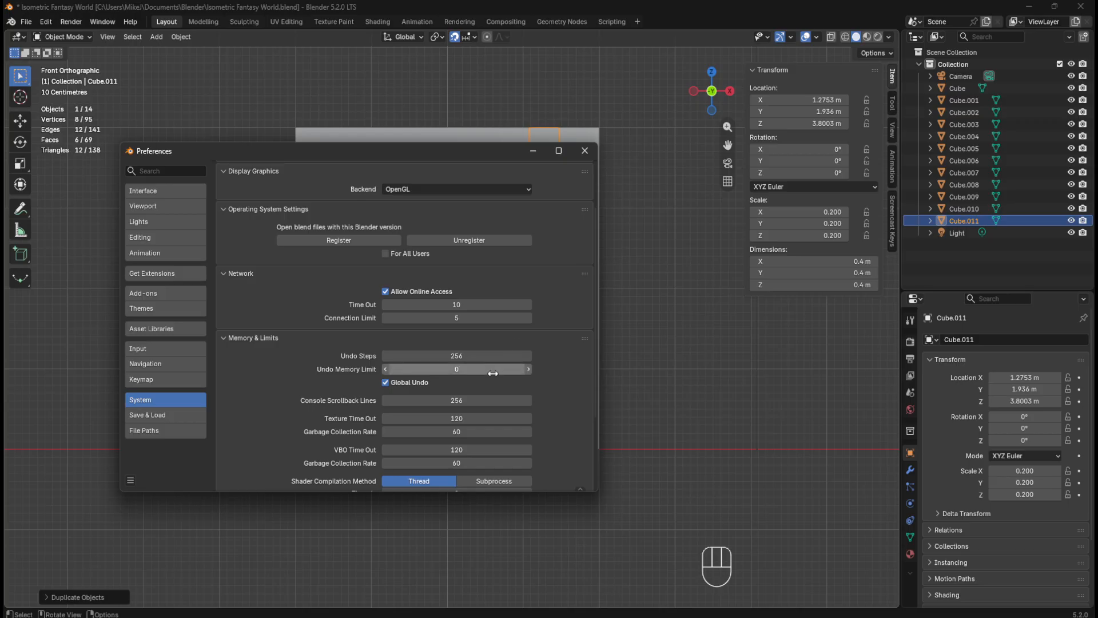
pyautogui.moveTo(492, 373)
pyautogui.mouseDown()
pyautogui.moveTo(532, 372)
pyautogui.moveTo(476, 370)
pyautogui.mouseUp()
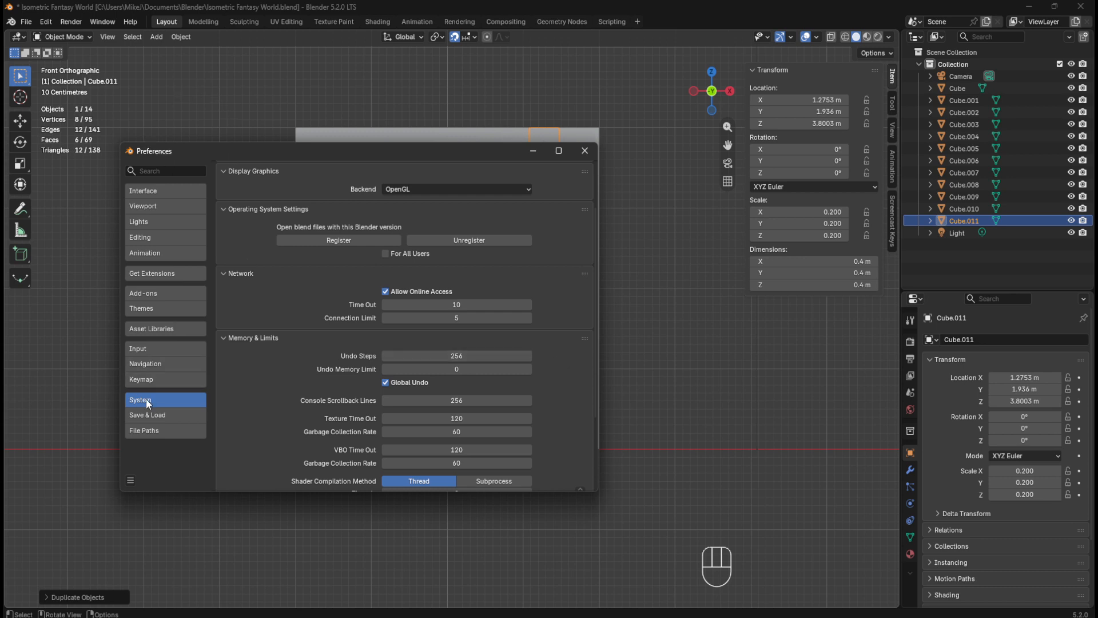
pyautogui.moveTo(403, 154); pyautogui.dragTo(456, 156)
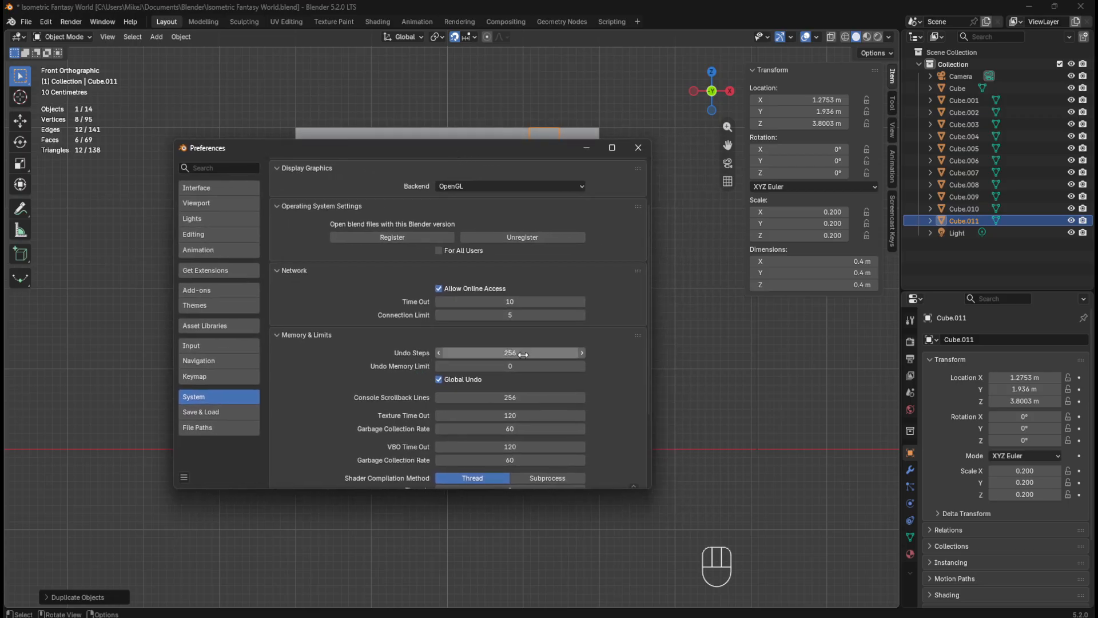
pyautogui.click(639, 147)
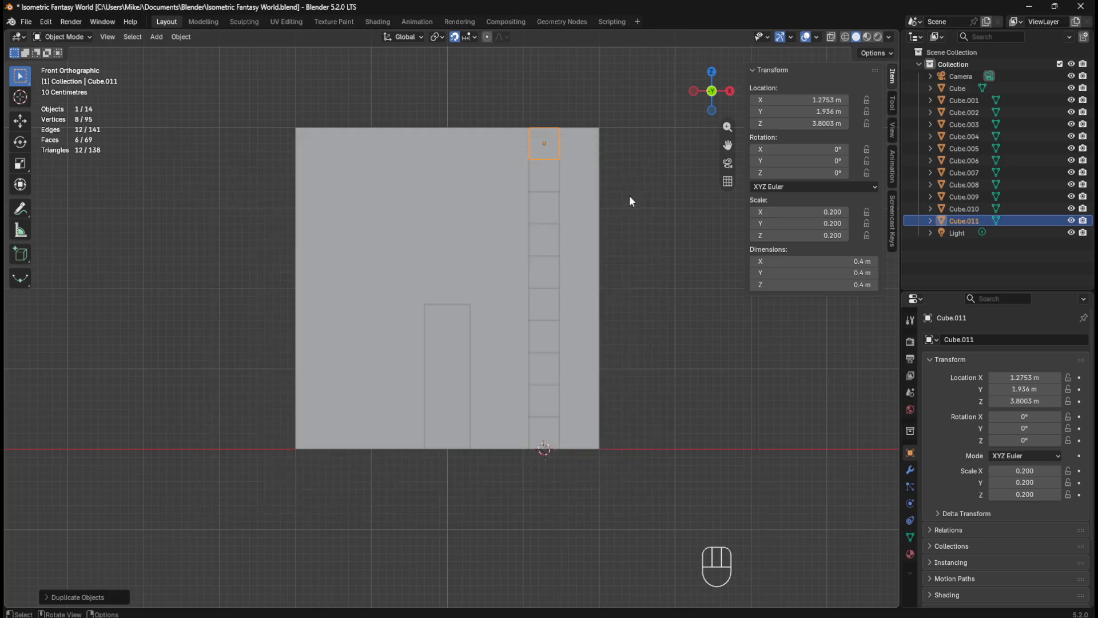
# Step: Delete the nine stacked duplicates, Cube.003 to Cube.011, keeping only the small cube on the floor
pyautogui.click(972, 102)
pyautogui.click(968, 111)
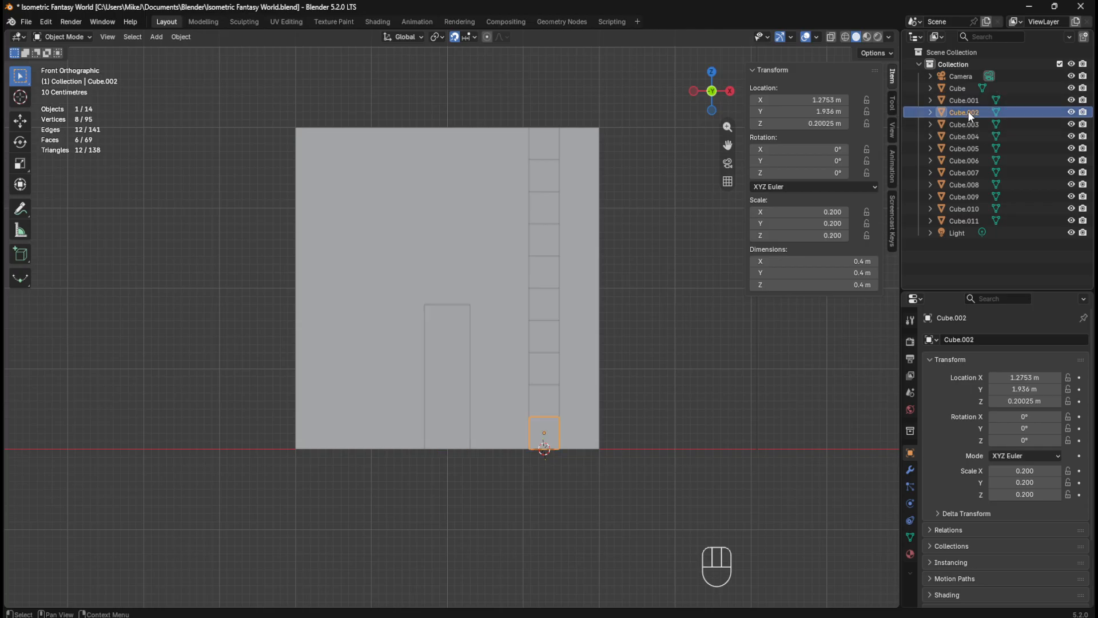
pyautogui.click(965, 125)
pyautogui.keyDown('shift'); pyautogui.click(963, 220); pyautogui.keyUp('shift')
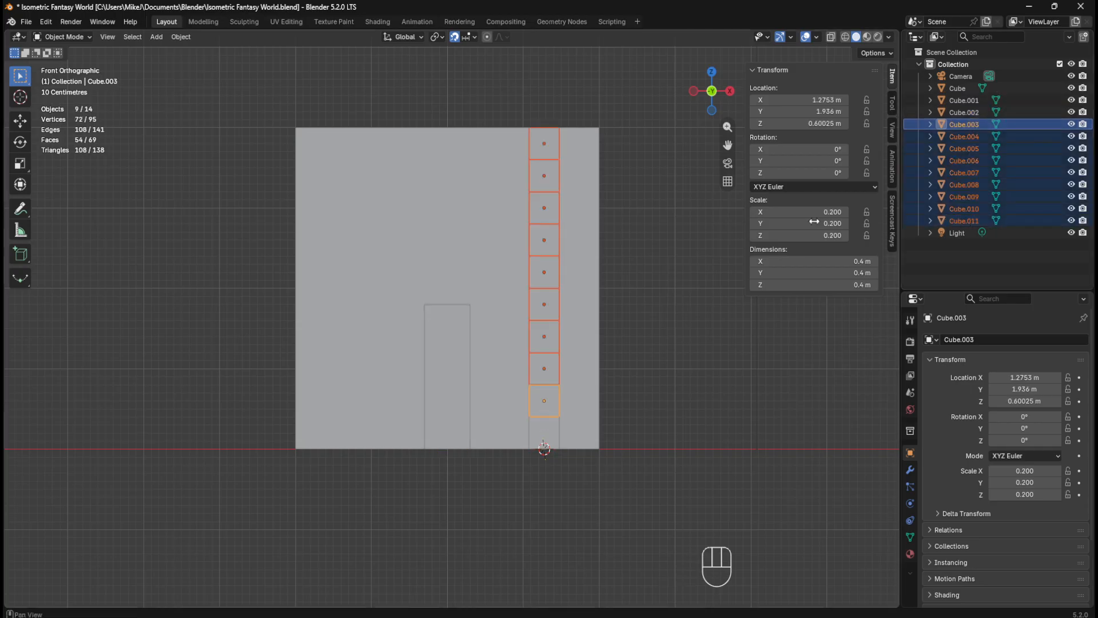
pyautogui.press('Delete')
pyautogui.moveTo(623, 311); pyautogui.dragTo(597, 334, button='middle')
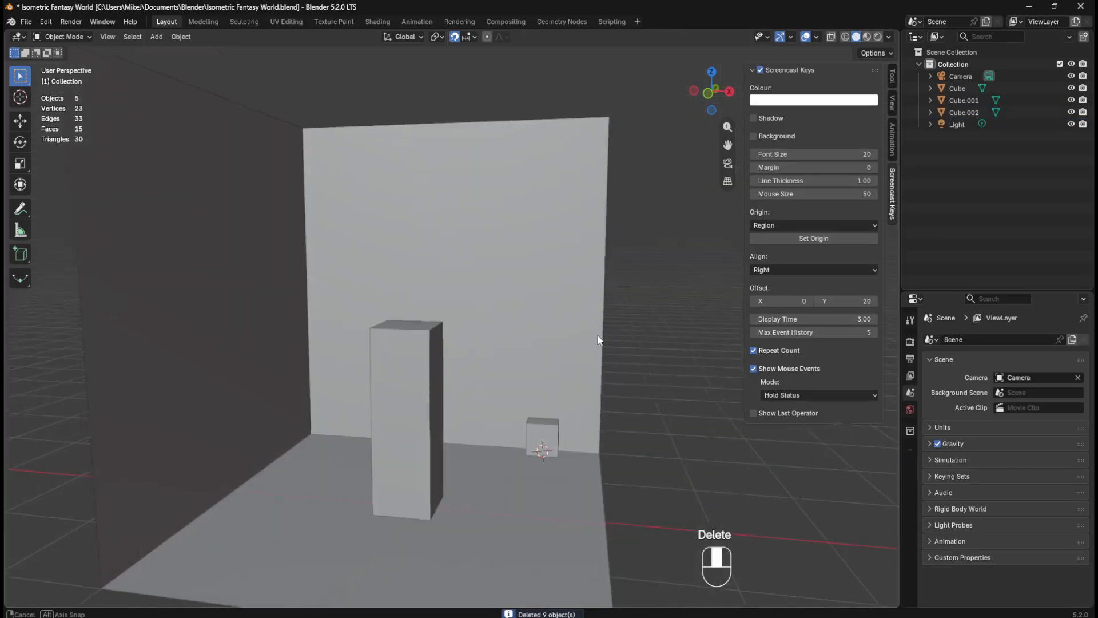
# Step: Rename the tall reference block as "Human REF"
pyautogui.click(964, 100)
pyautogui.press('F2')
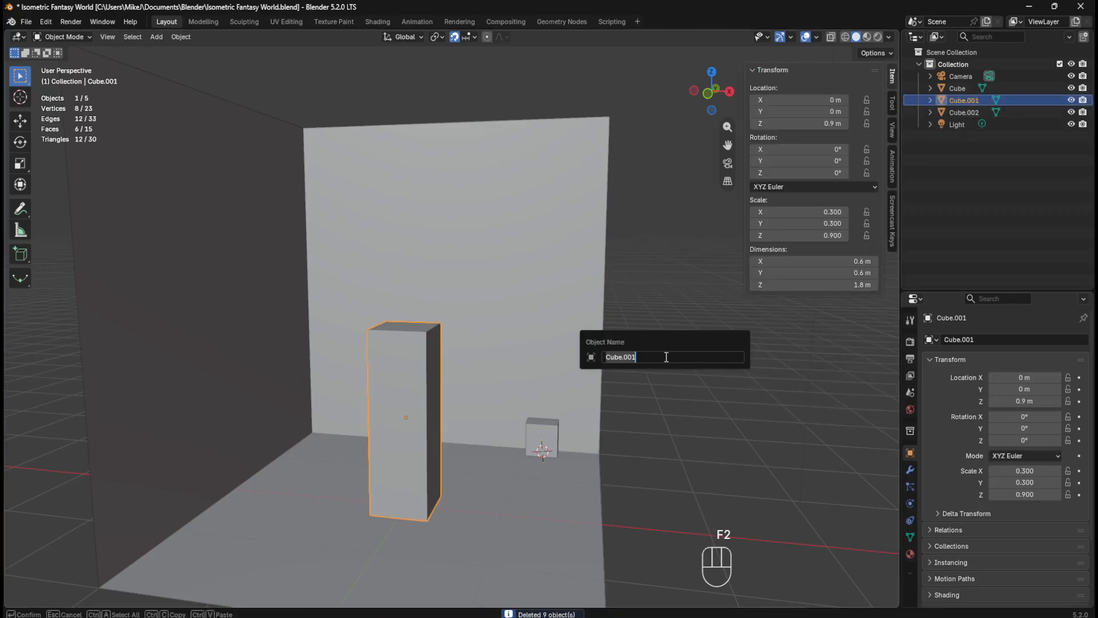
pyautogui.write('H')
pyautogui.press('BackSpace')
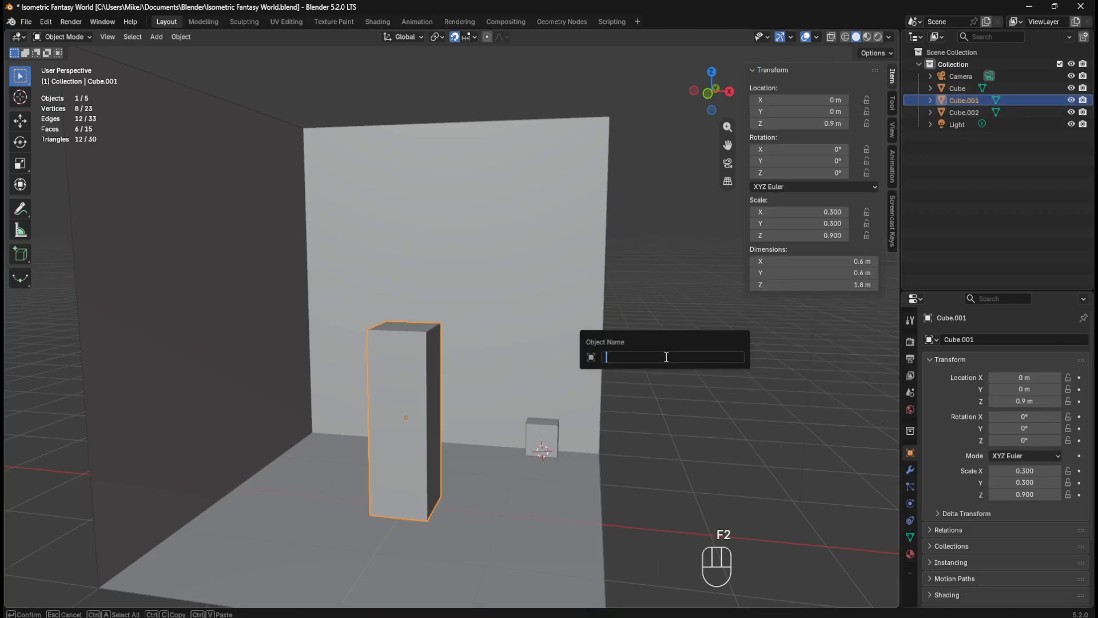
pyautogui.write('Huma')
pyautogui.press('BackSpace')
pyautogui.press('BackSpace')
pyautogui.write('man REF')
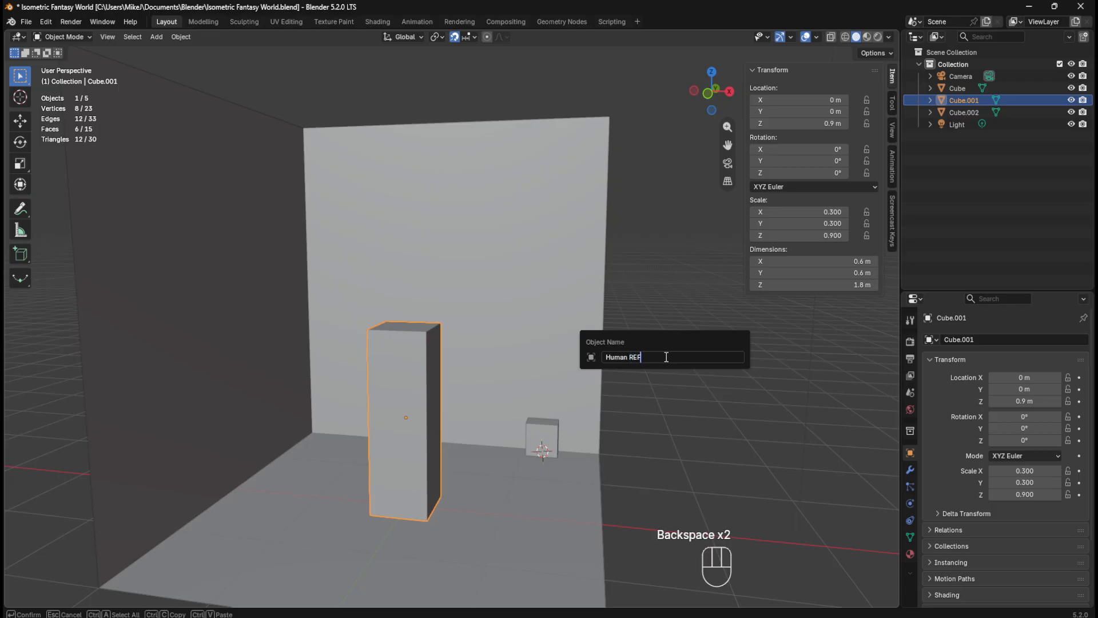
pyautogui.press('Return')
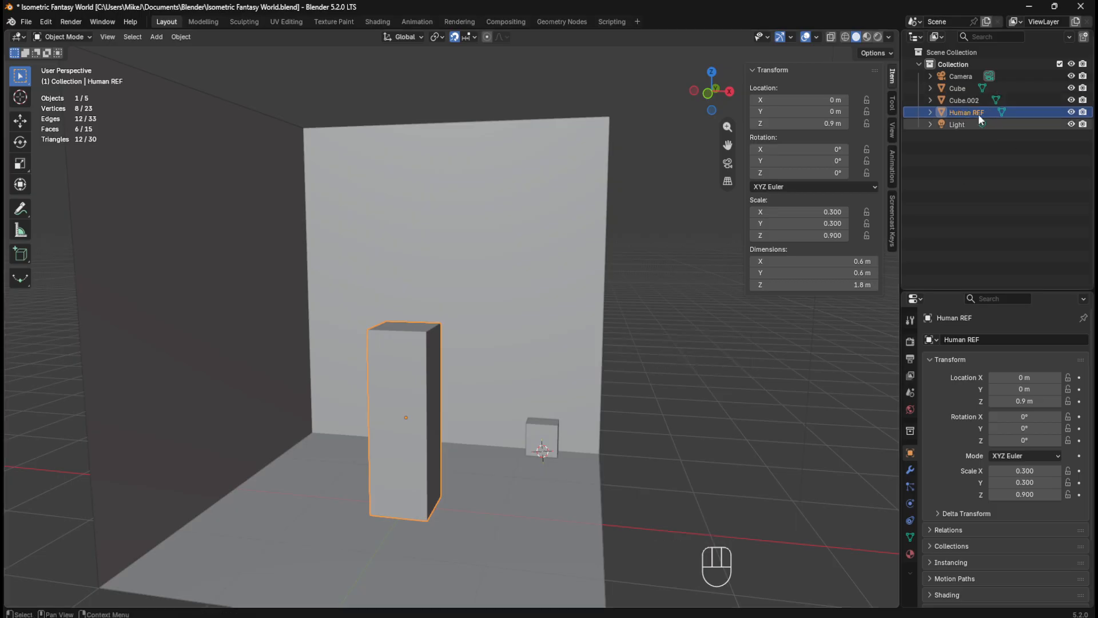
# Step: Rename the large open cube as "Room Walls"
pyautogui.click(958, 88)
pyautogui.press('F2')
pyautogui.press('shift')
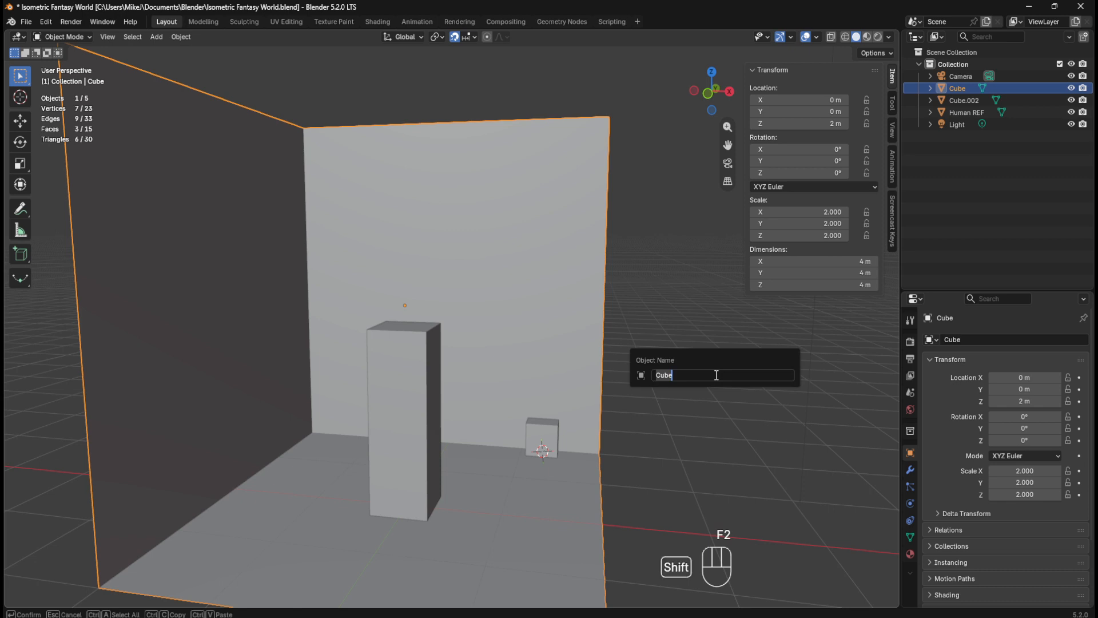
pyautogui.write('Room Walls')
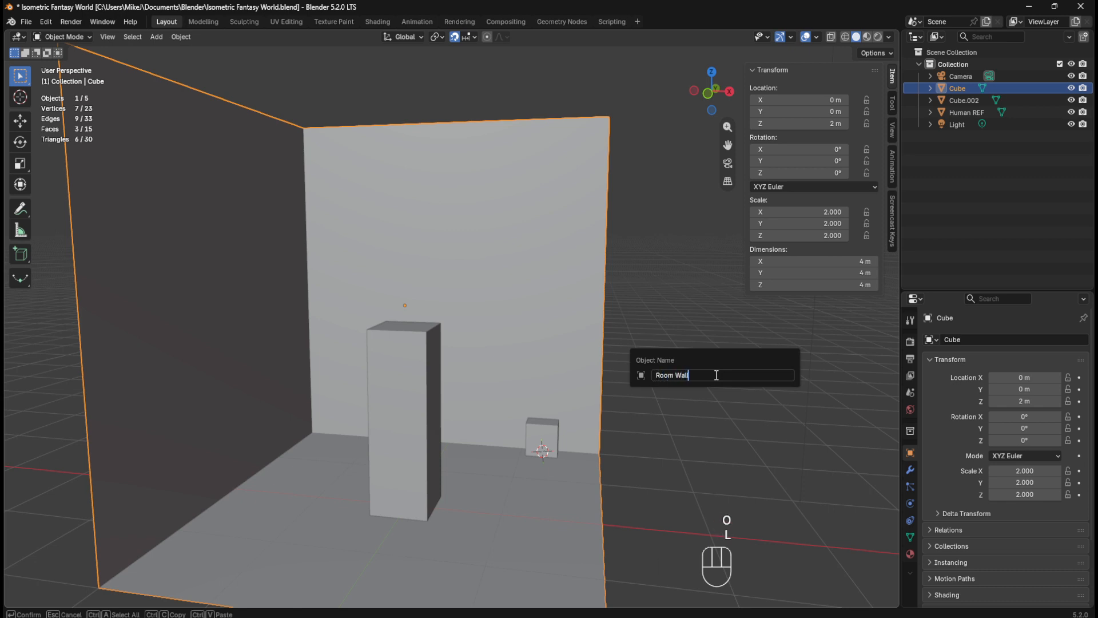
pyautogui.press('Return')
# Step: Select the small cube Cube.002 and frame it in the front orthographic view
pyautogui.click(964, 88)
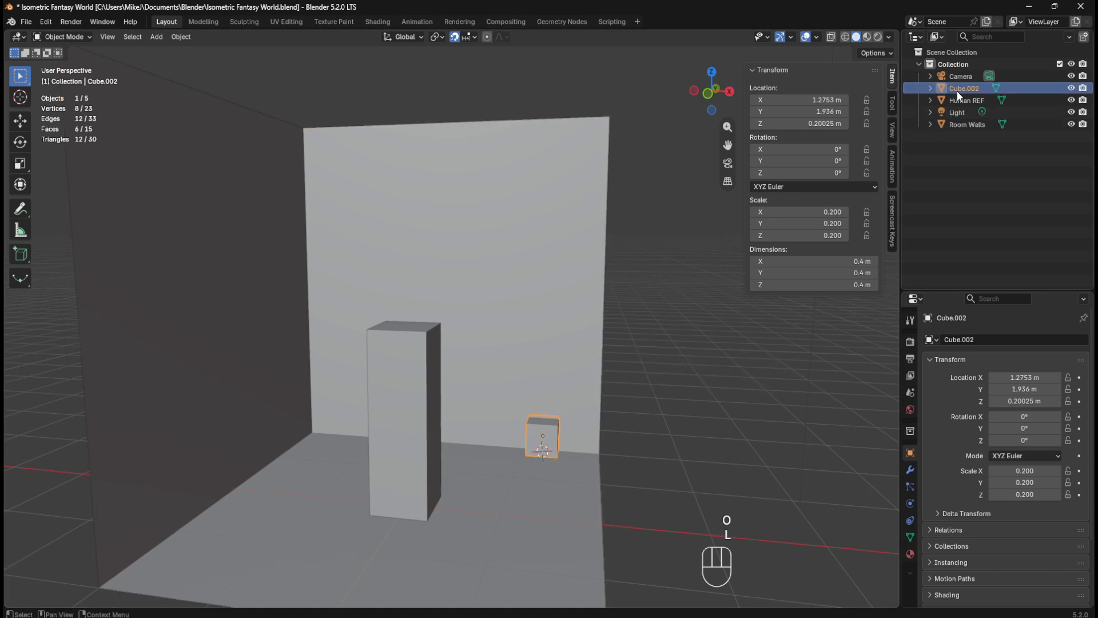
pyautogui.press('KP_1')
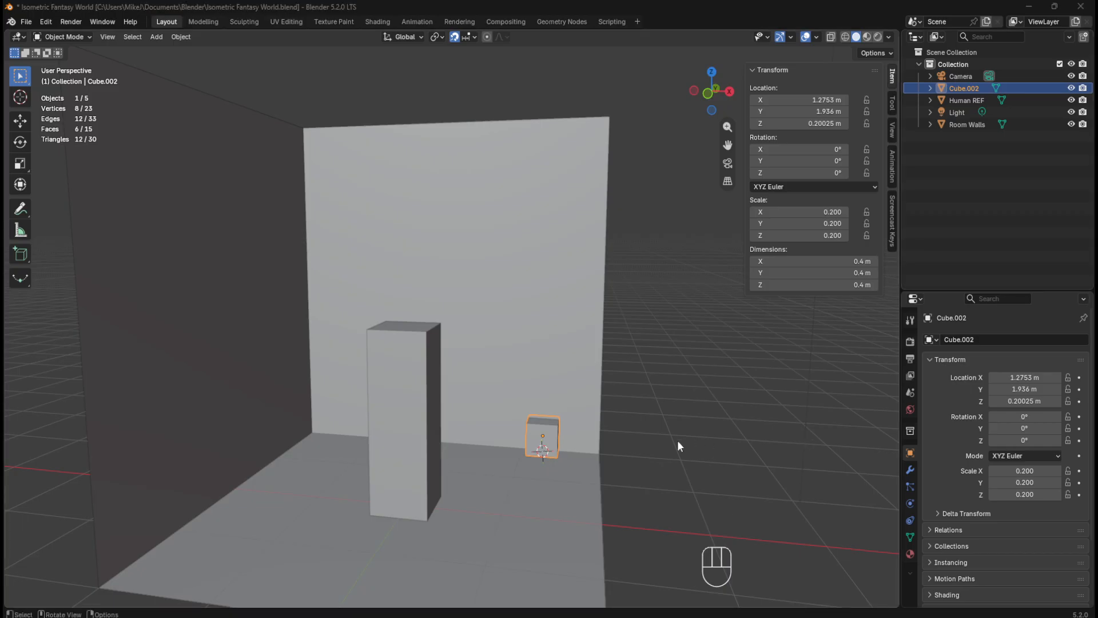
pyautogui.press('KP_Decimal')
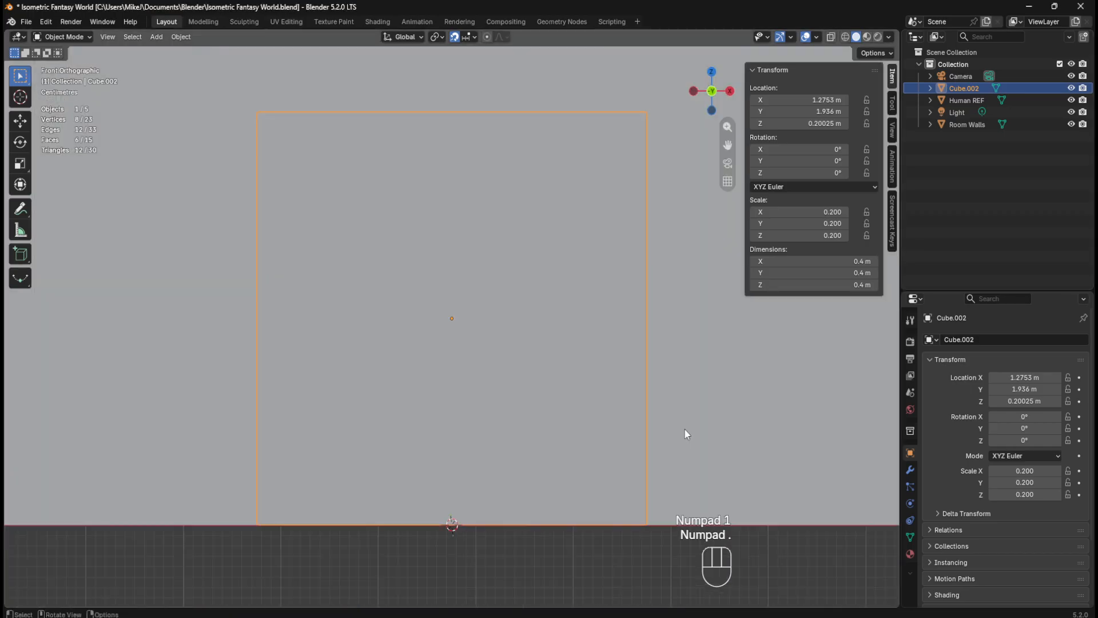
pyautogui.press('g')
pyautogui.press('z')
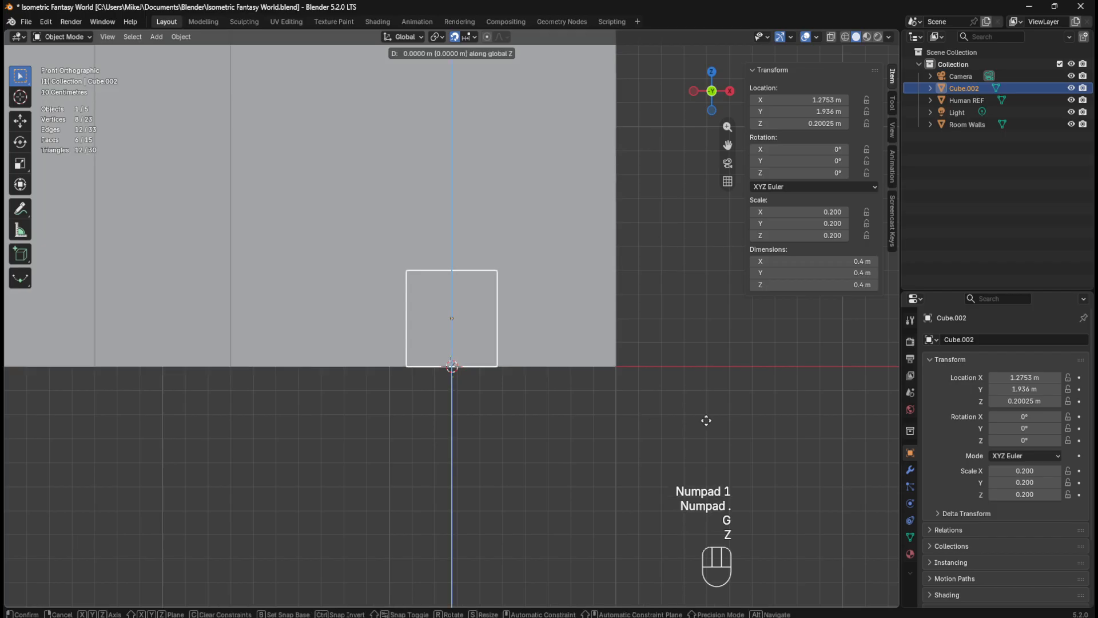
pyautogui.rightClick(717, 417)
pyautogui.moveTo(670, 401); pyautogui.dragTo(593, 307, button='middle')
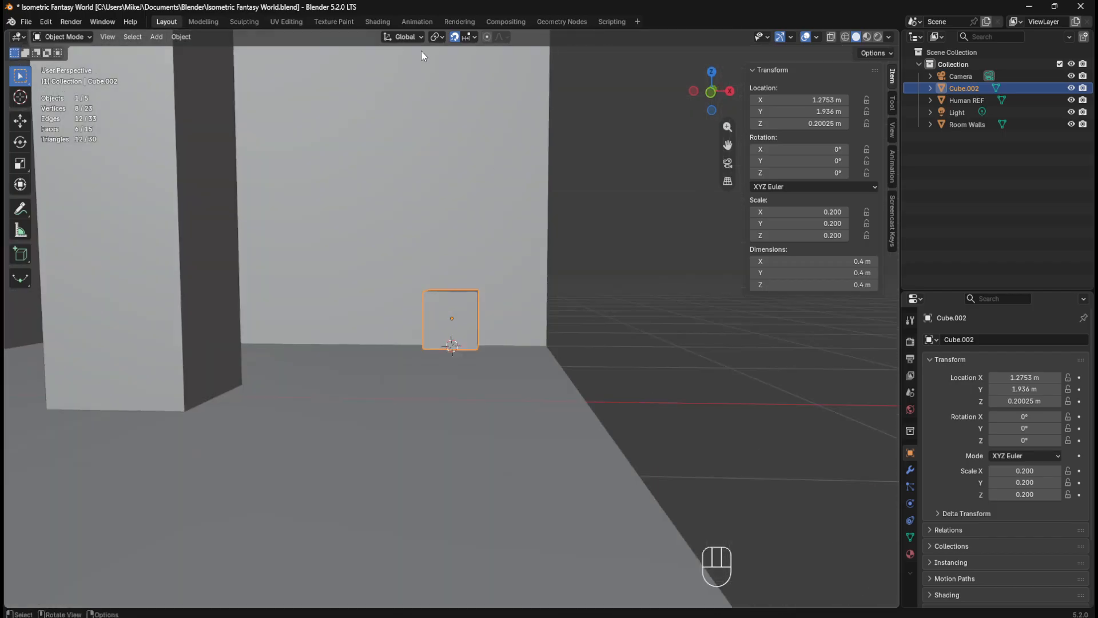
pyautogui.press('s')
pyautogui.press('x')
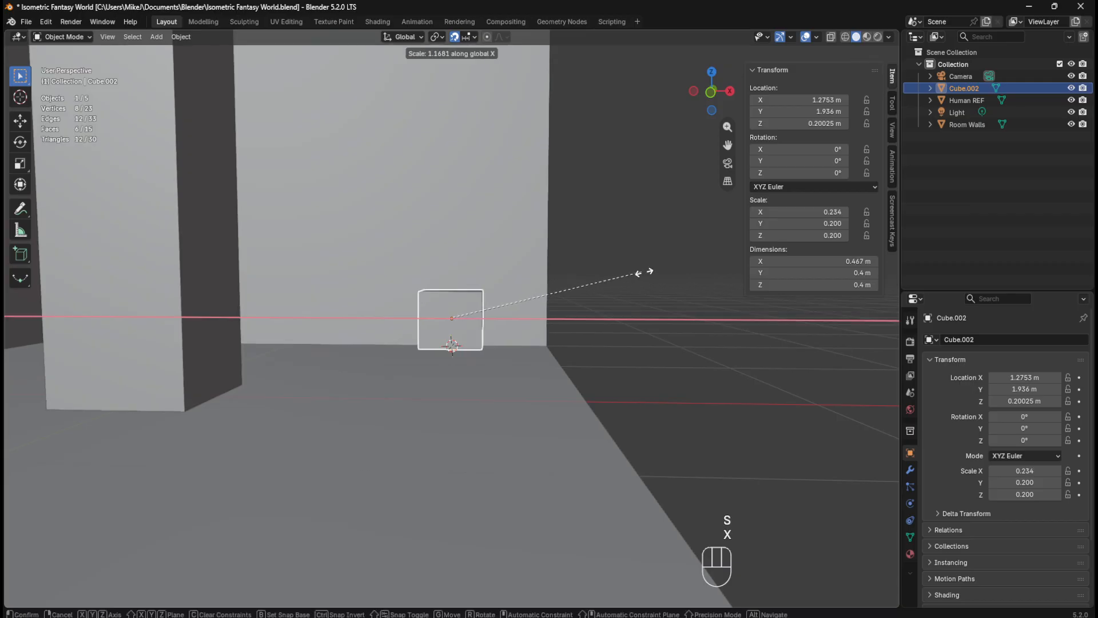
pyautogui.rightClick(698, 298)
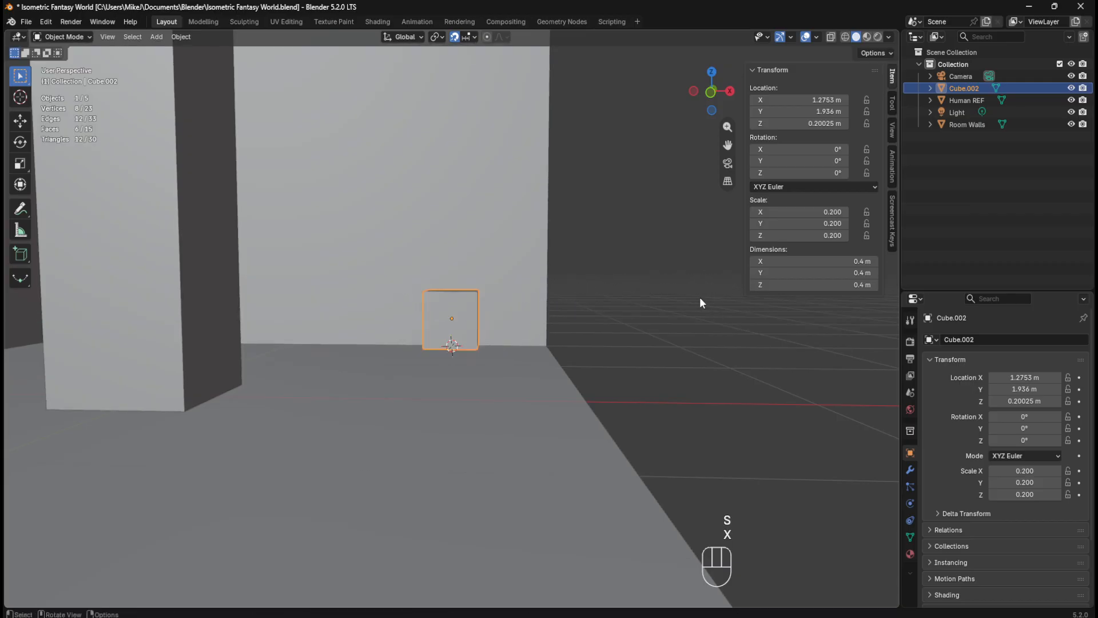
# Step: Move the small cube 0.7 m along the X axis so it straddles the open edge of the back wall
pyautogui.press('KP_1')
pyautogui.press('g')
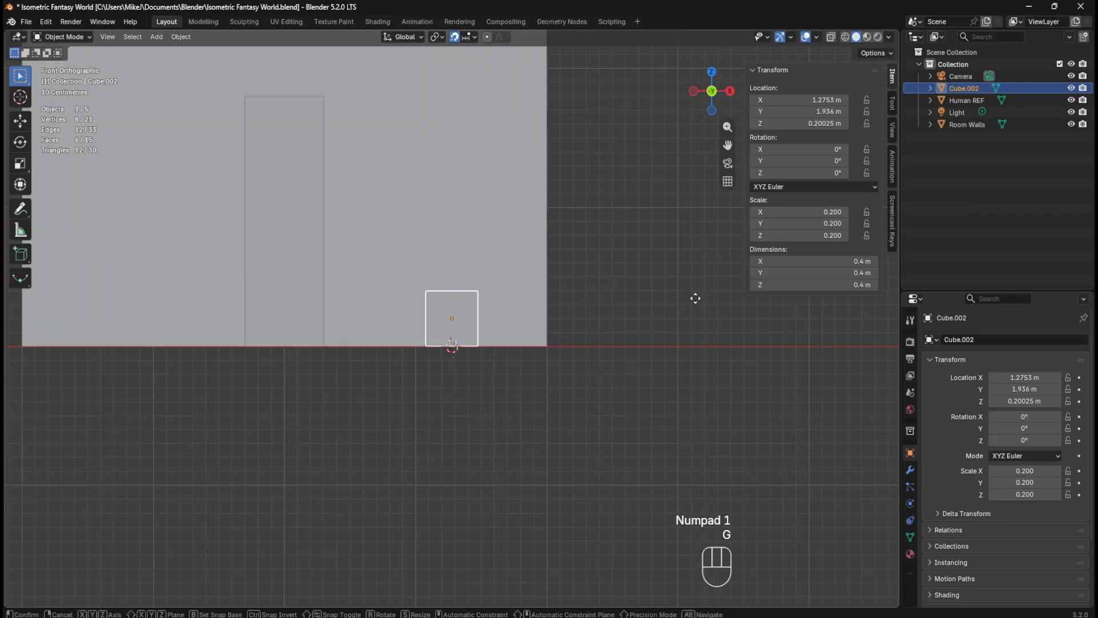
pyautogui.press('z')
pyautogui.press('x')
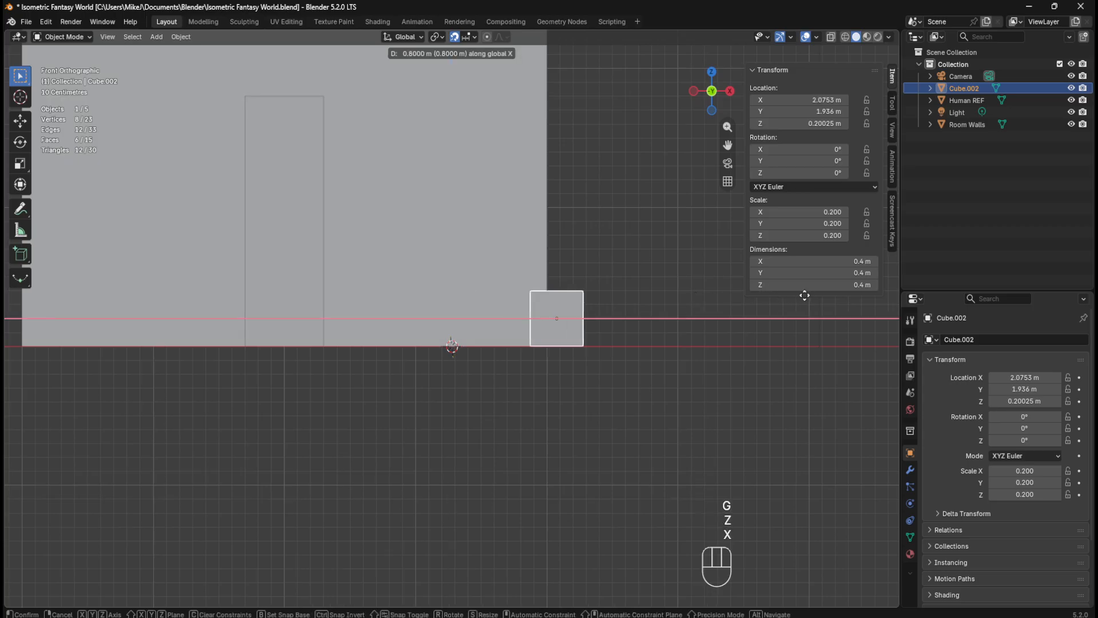
pyautogui.click(789, 296)
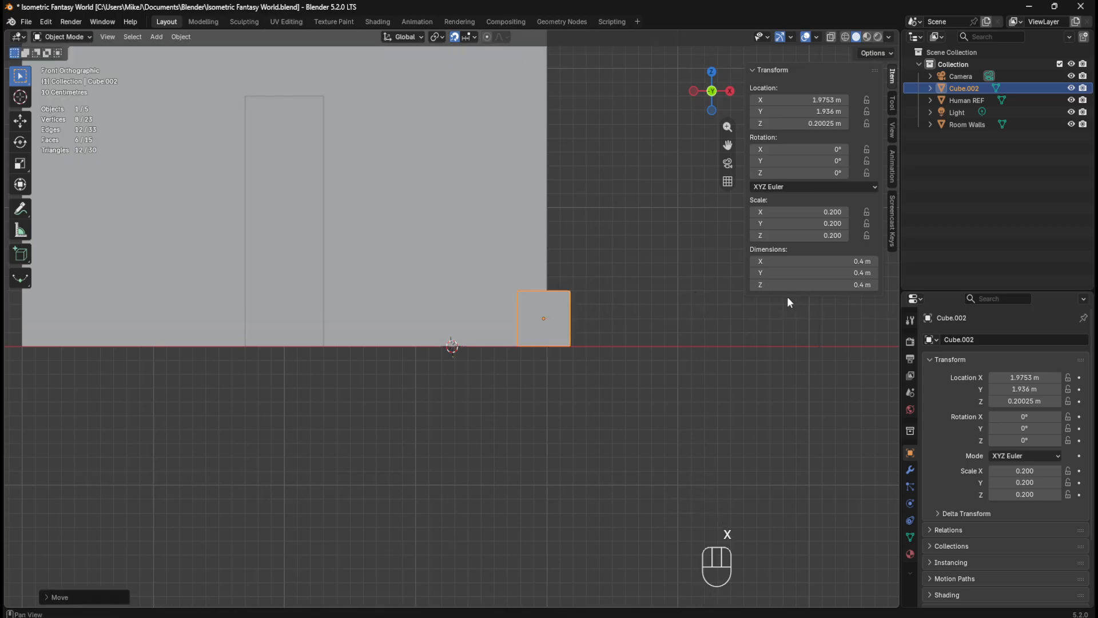
# Step: Scale the small cube in fixed increments to 1 m along X and 0.32 m along Y
pyautogui.keyDown('shift'); pyautogui.moveTo(683, 350); pyautogui.dragTo(625, 351, button='middle'); pyautogui.keyUp('shift')
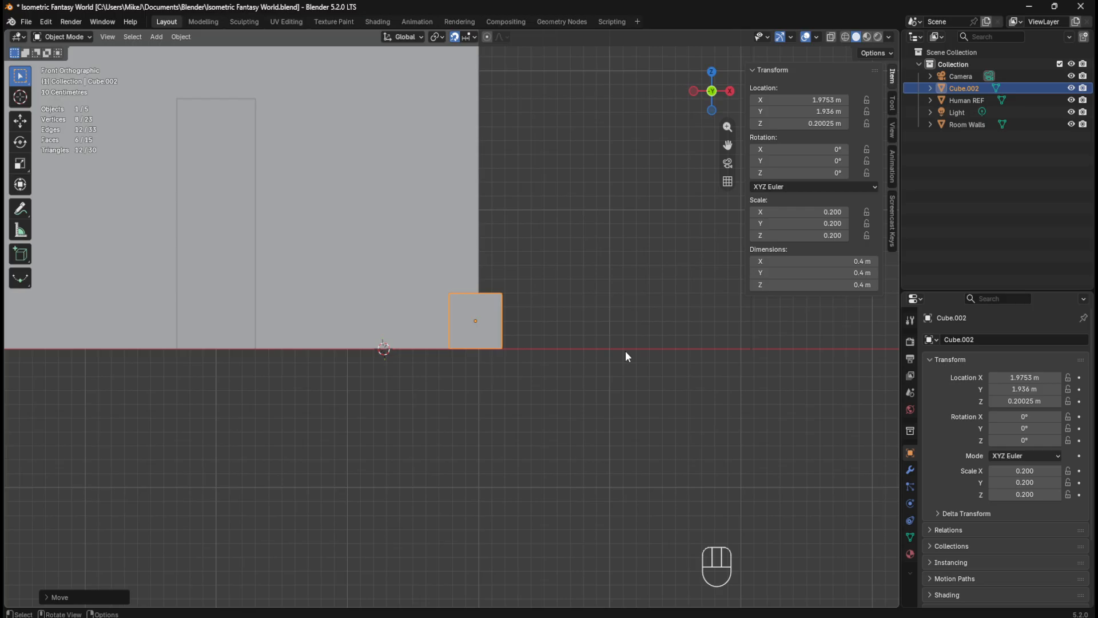
pyautogui.press('g')
pyautogui.press('x')
pyautogui.press('s')
pyautogui.press('x')
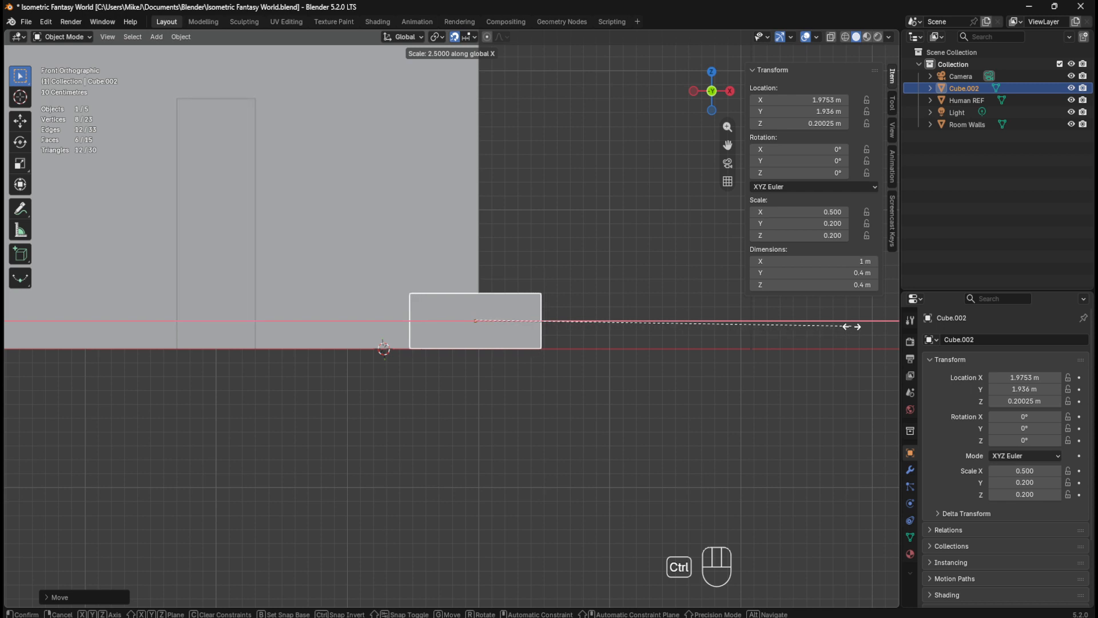
pyautogui.keyDown('ctrl'); pyautogui.click(852, 326); pyautogui.keyUp('ctrl')
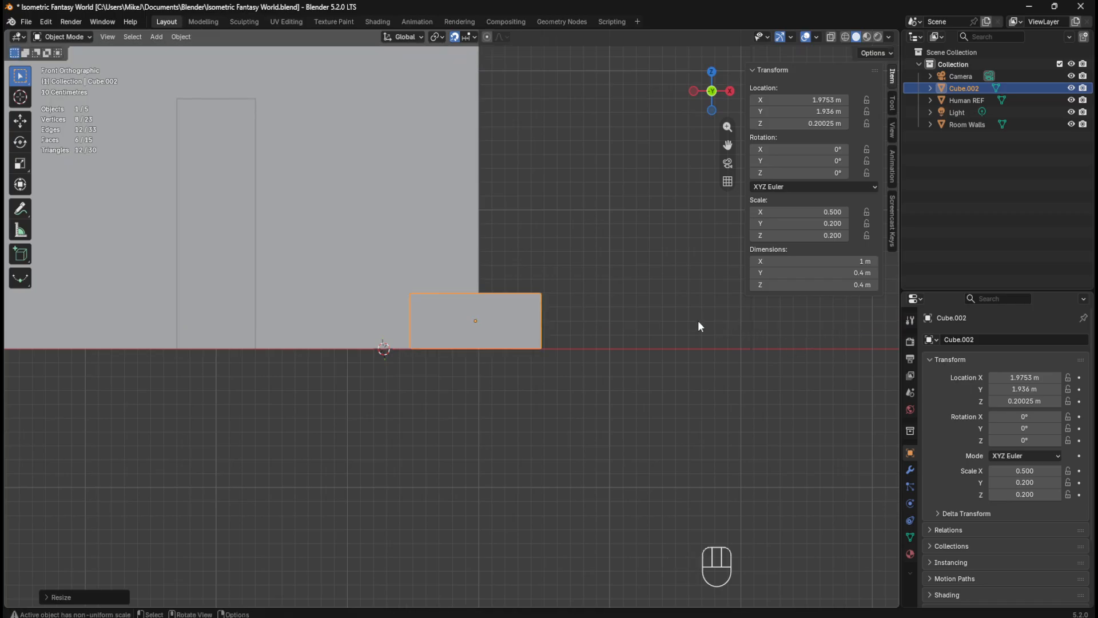
pyautogui.press('s')
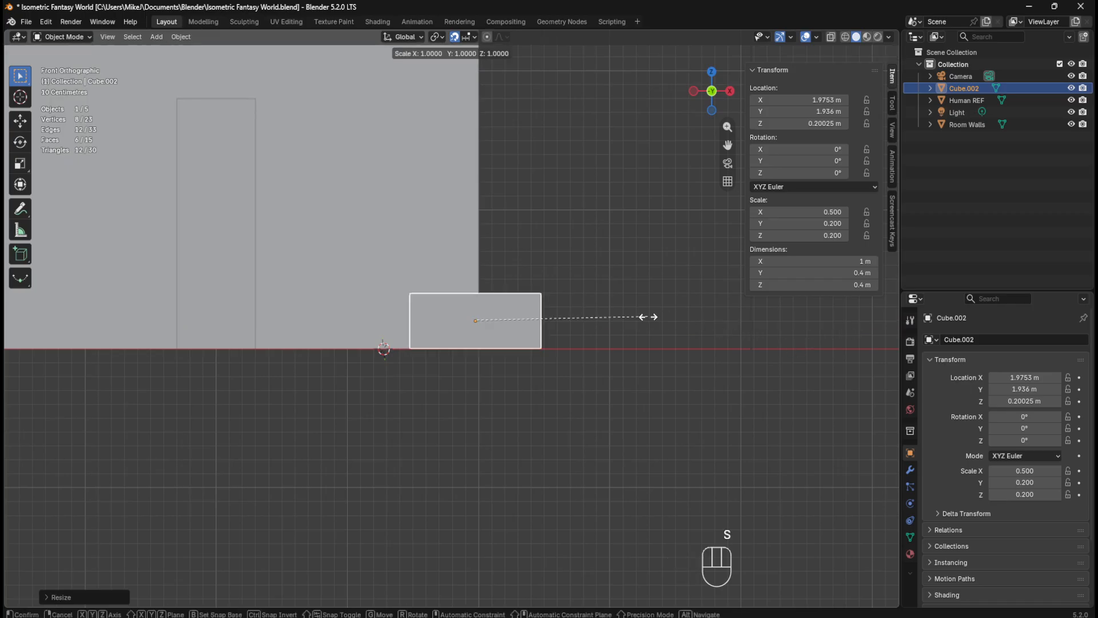
pyautogui.press('y')
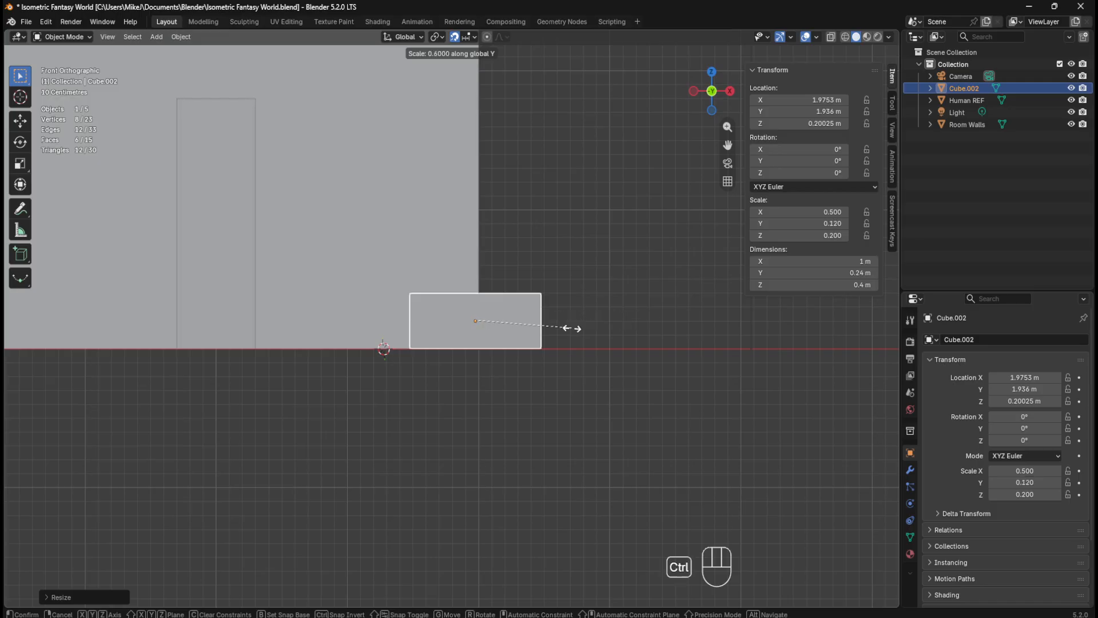
pyautogui.click(611, 324)
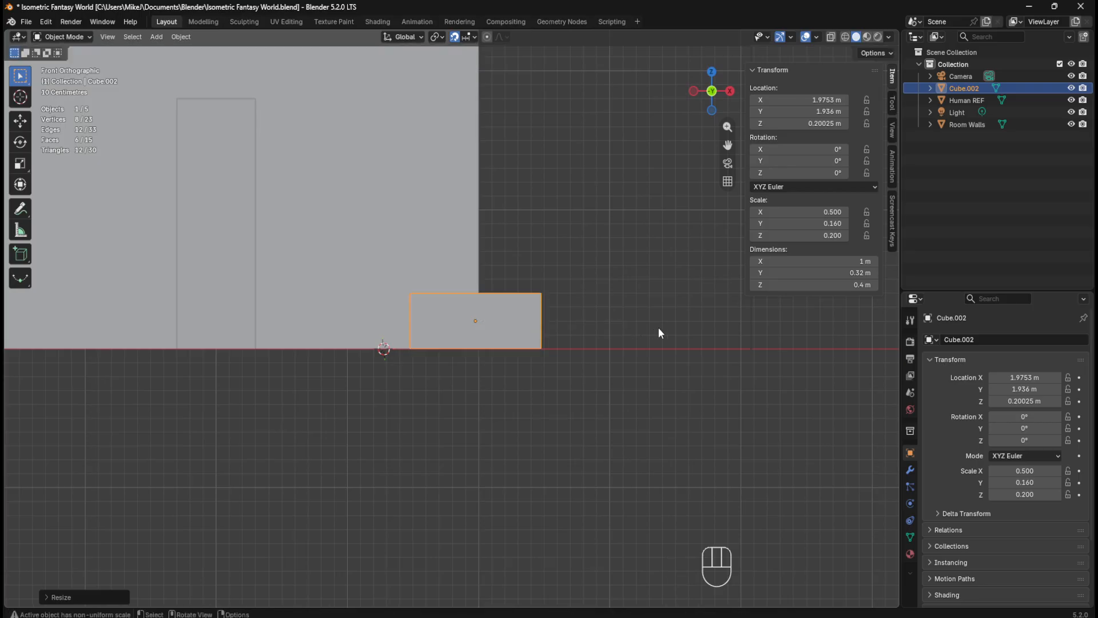
# Step: Move the block 0.1 m along negative Y, bringing it forward from the back wall to Y 1.836 m
pyautogui.moveTo(657, 327); pyautogui.dragTo(617, 345, button='middle')
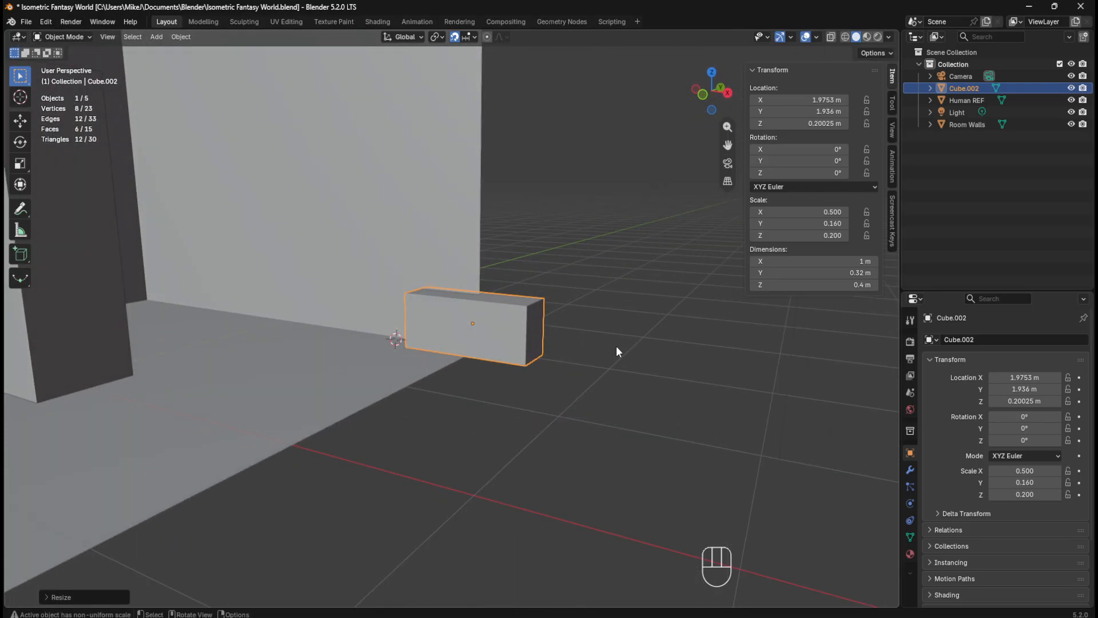
pyautogui.scroll(1, 607, 345)
pyautogui.scroll(1, 621, 336)
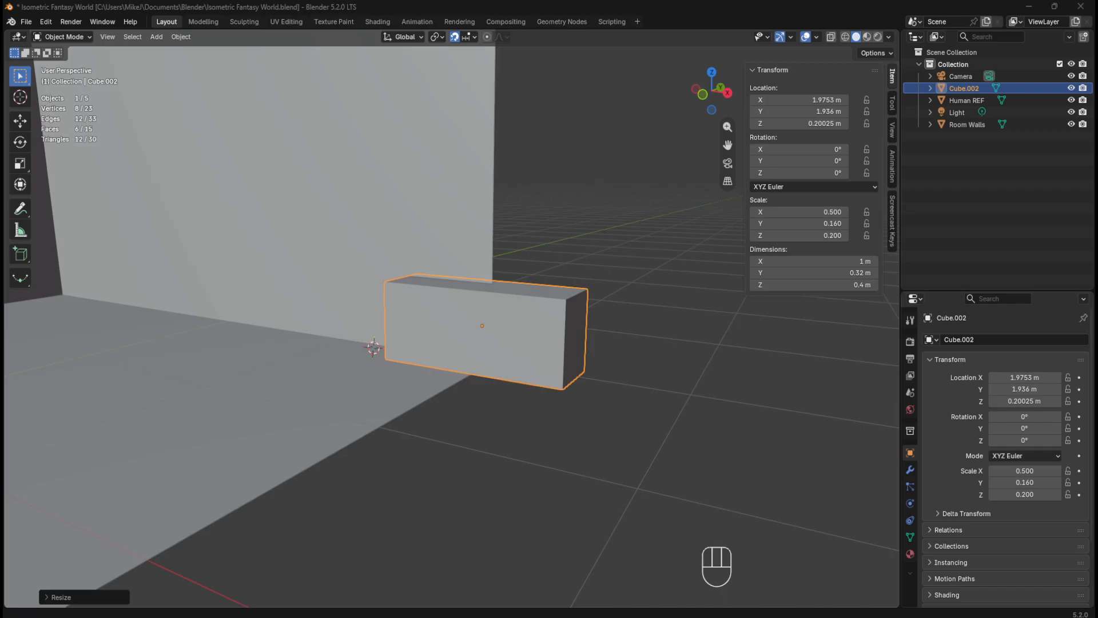
pyautogui.moveTo(572, 342); pyautogui.dragTo(554, 365, button='middle')
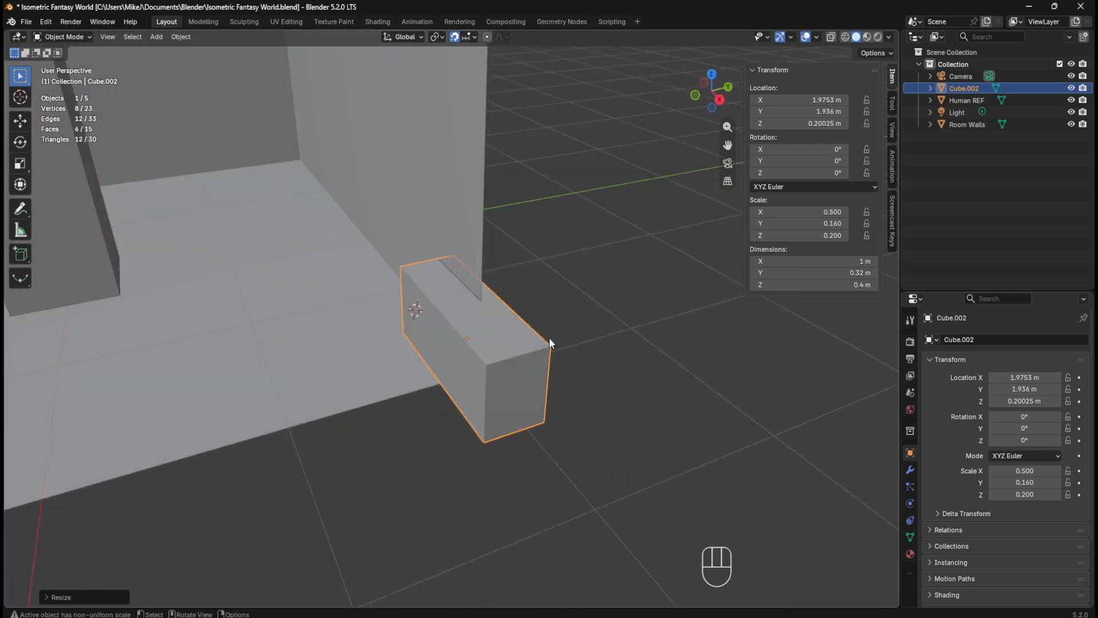
pyautogui.press('g')
pyautogui.press('y')
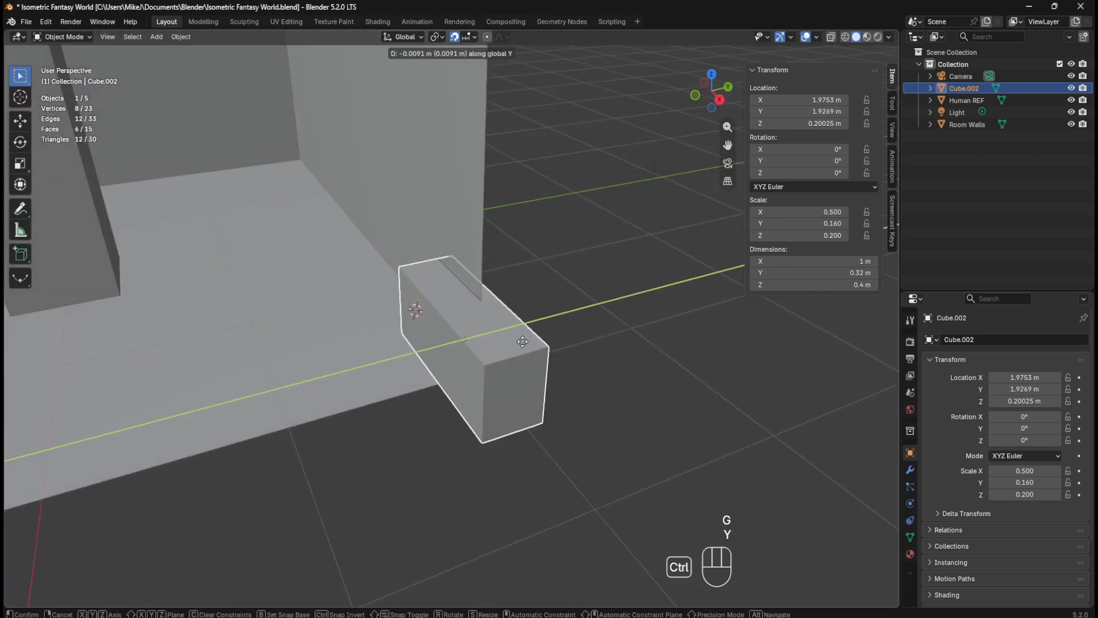
pyautogui.click(400, 380)
pyautogui.moveTo(532, 341); pyautogui.dragTo(610, 318, button='middle')
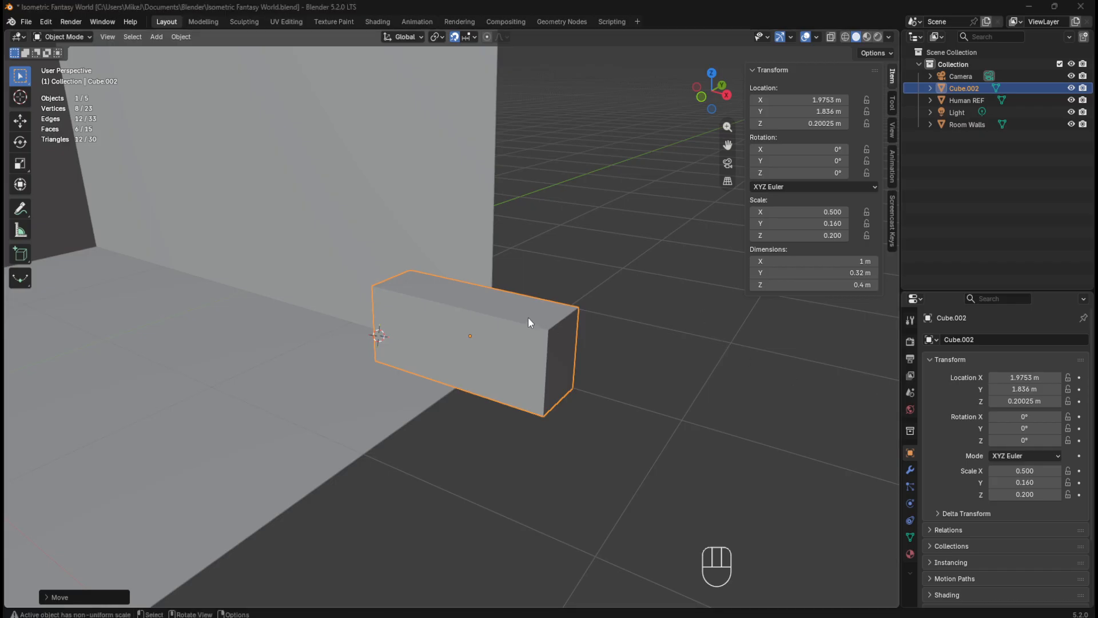
# Step: Check the block against the room and the human reference, and save the file
pyautogui.moveTo(530, 323); pyautogui.dragTo(532, 296, button='middle')
pyautogui.scroll(-4, 562, 320)
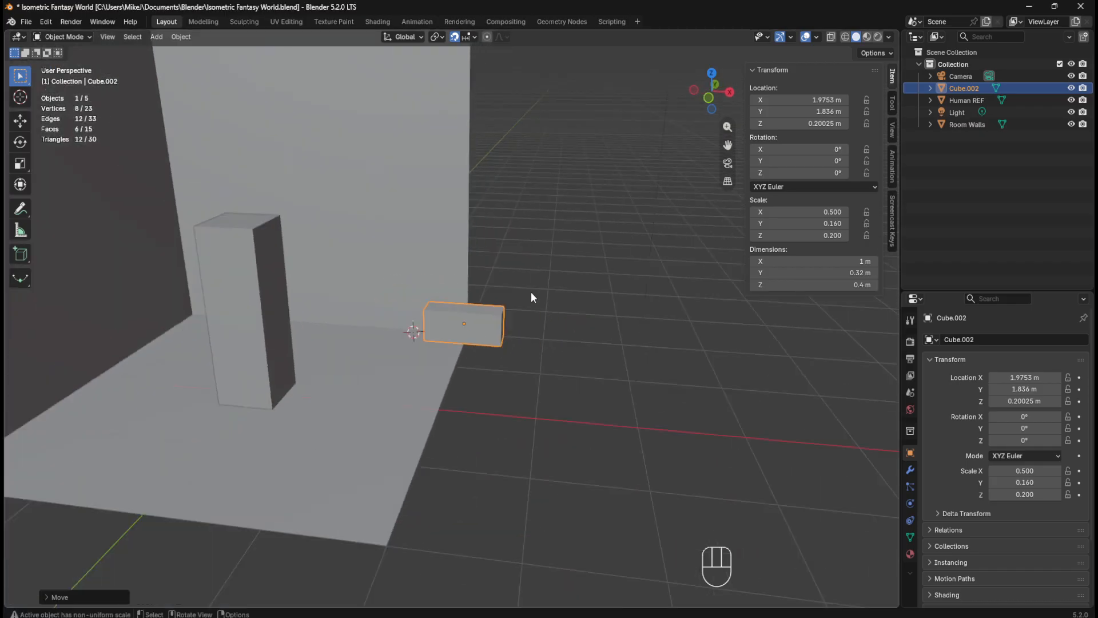
pyautogui.scroll(1, 536, 292)
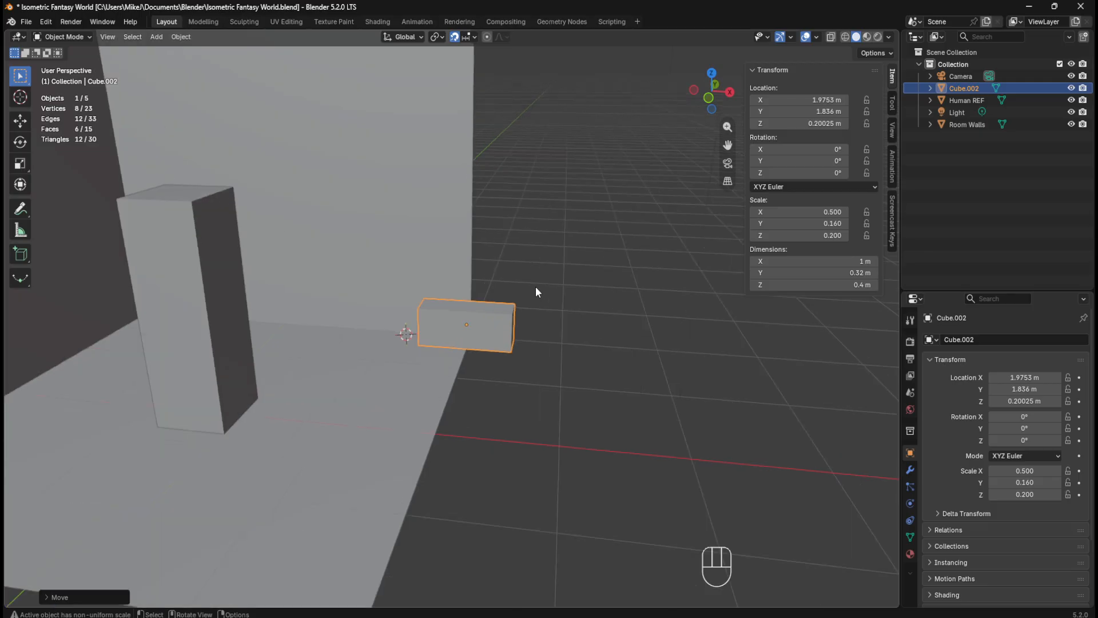
pyautogui.scroll(2, 537, 306)
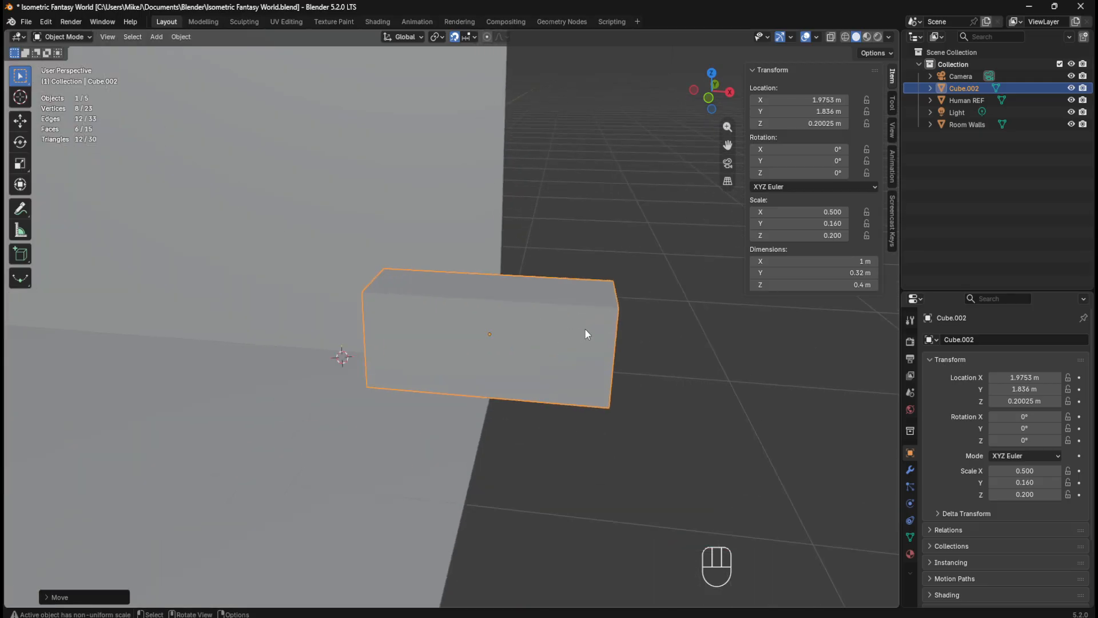
pyautogui.hotkey('ctrl', 's')
# Step: Add a Bevel modifier to the stretched block and inspect its bevelled edges from several angles
pyautogui.moveTo(627, 322)
pyautogui.keyDown('shift'); pyautogui.mouseDown(button='middle')
pyautogui.moveTo(502, 321)
pyautogui.moveTo(615, 327)
pyautogui.mouseUp(button='middle'); pyautogui.keyUp('shift')
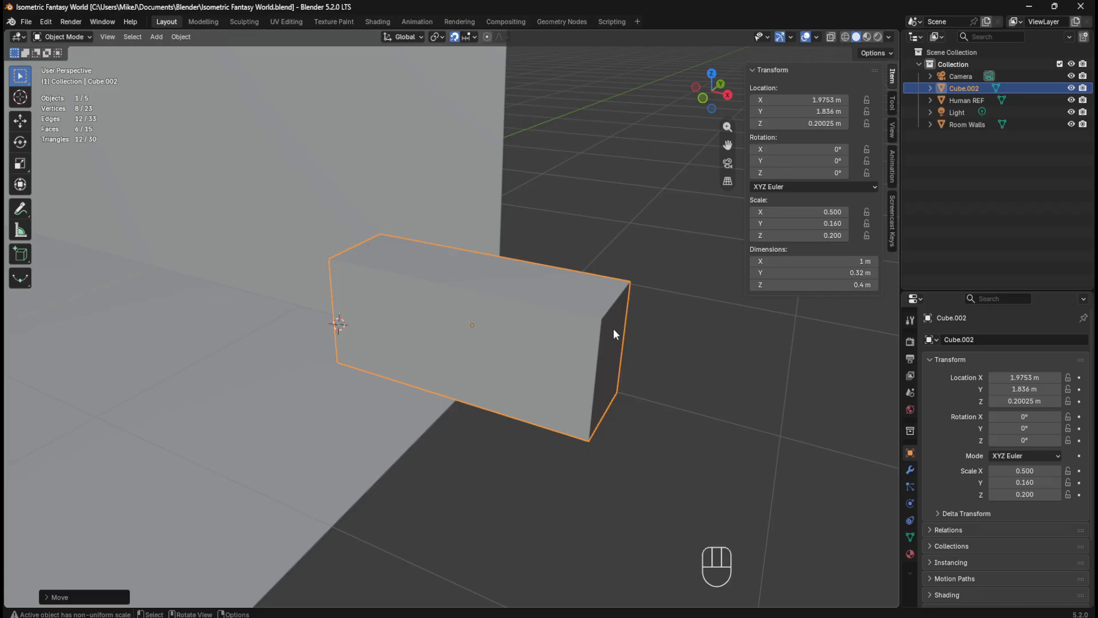
pyautogui.click(588, 337)
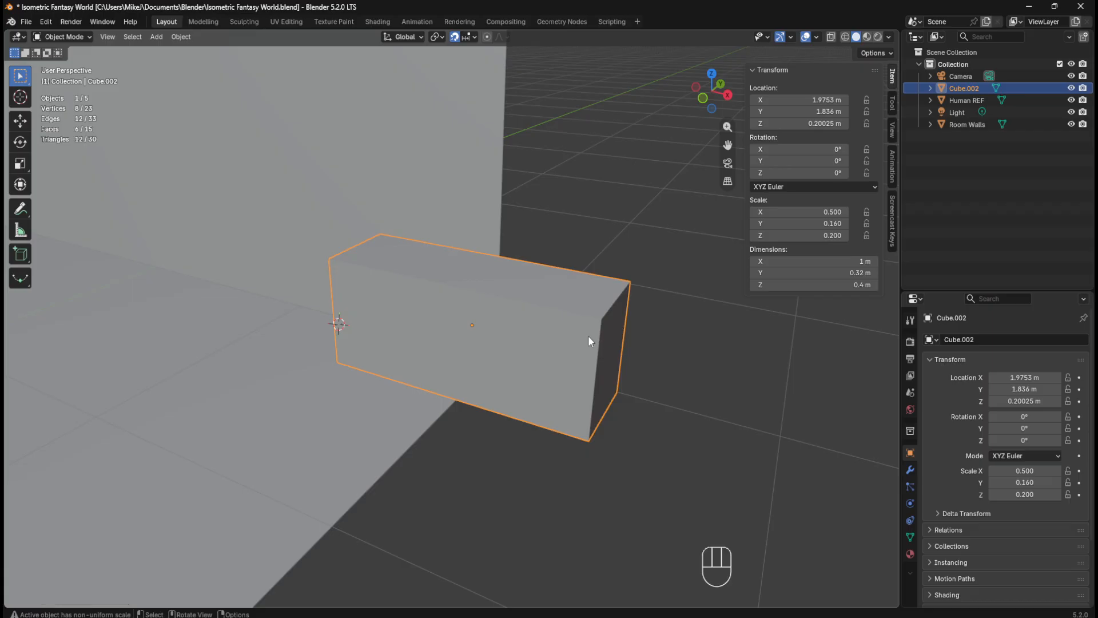
pyautogui.click(910, 470)
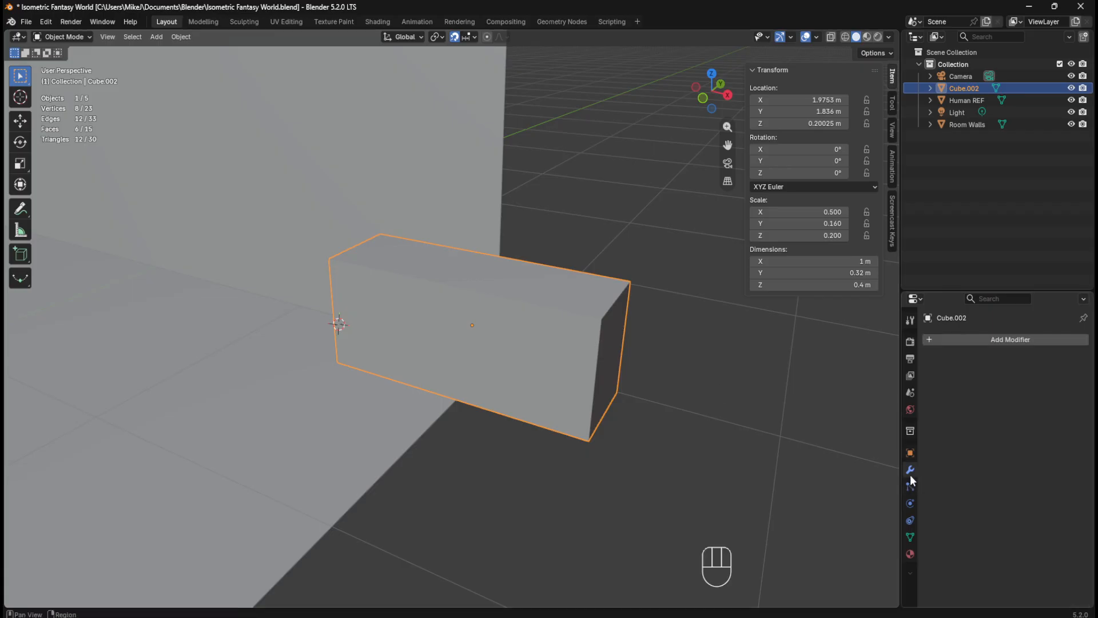
pyautogui.click(994, 338)
pyautogui.write('bevel')
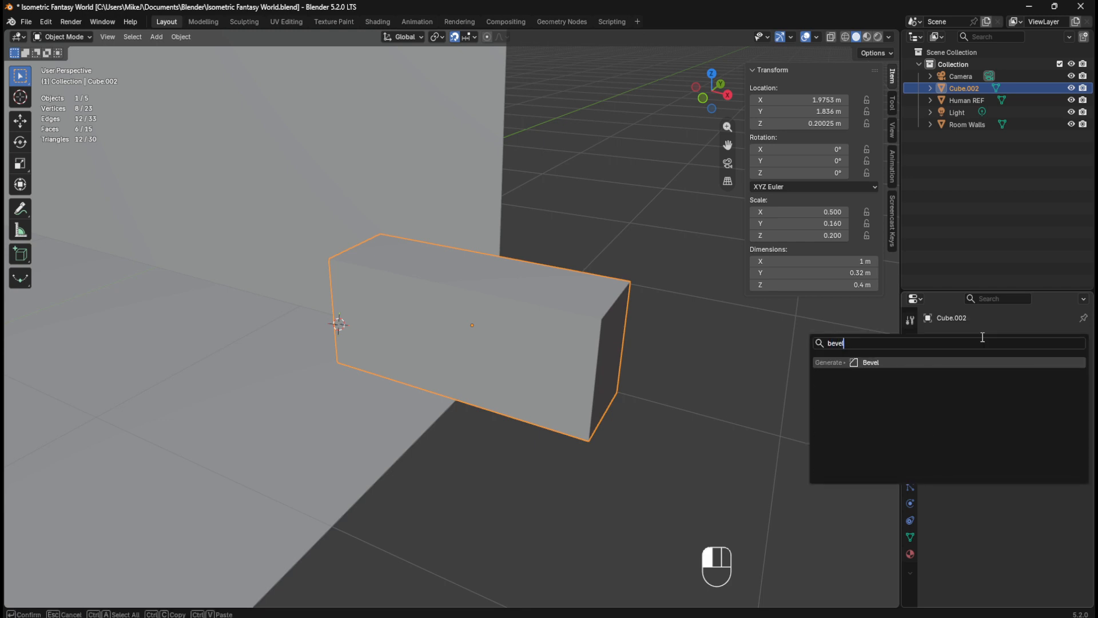
pyautogui.click(916, 362)
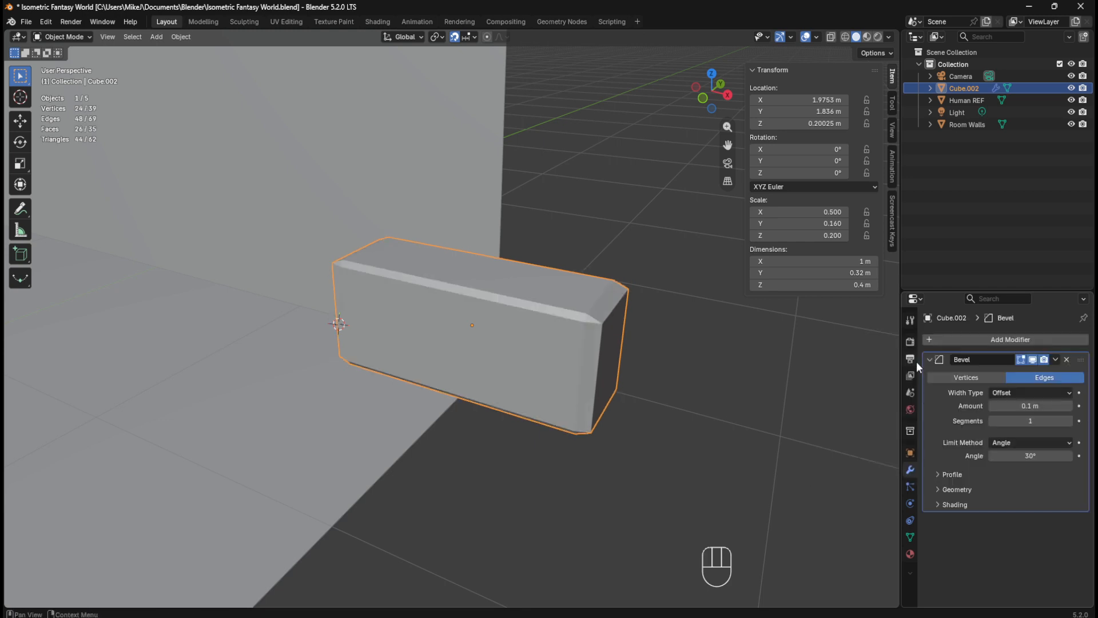
pyautogui.moveTo(656, 391); pyautogui.dragTo(677, 383, button='middle')
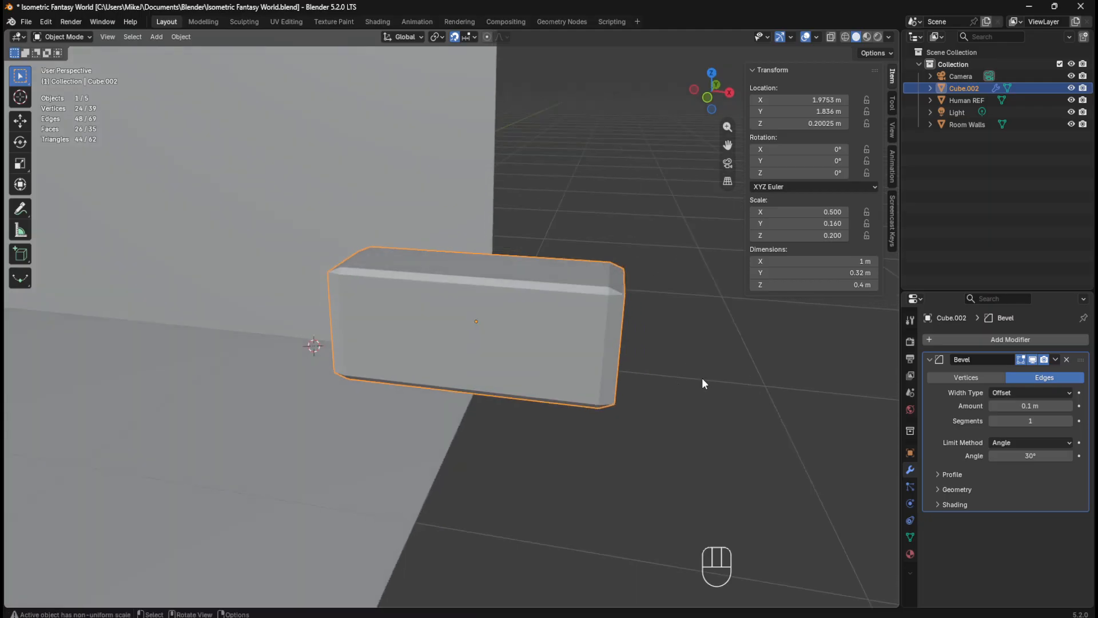
pyautogui.moveTo(703, 380); pyautogui.dragTo(654, 369, button='middle')
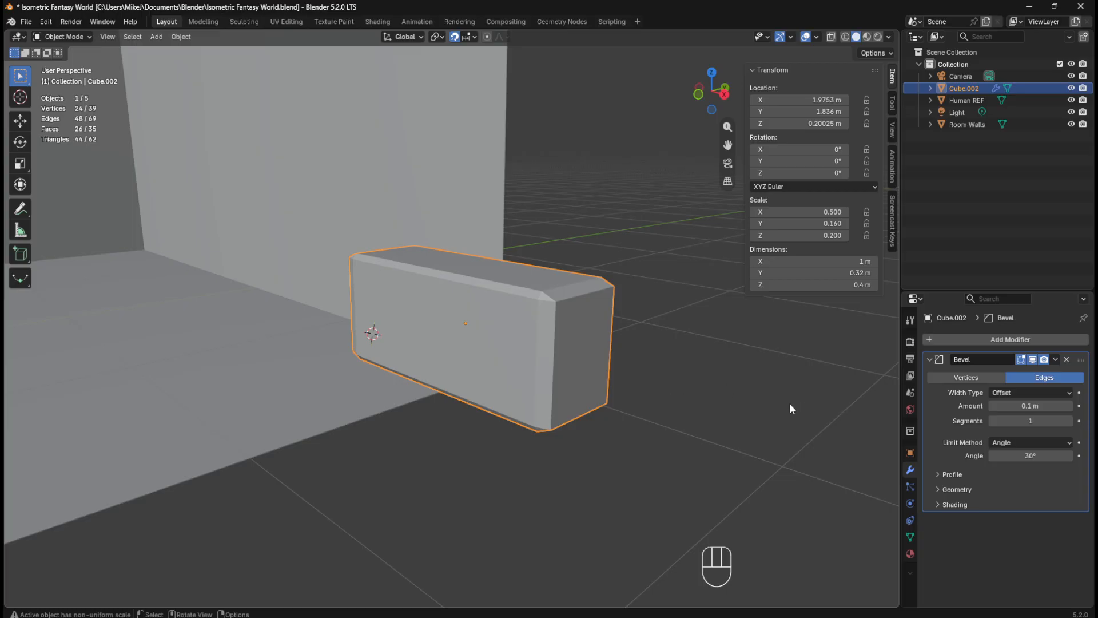
pyautogui.moveTo(680, 417); pyautogui.dragTo(644, 408, button='middle')
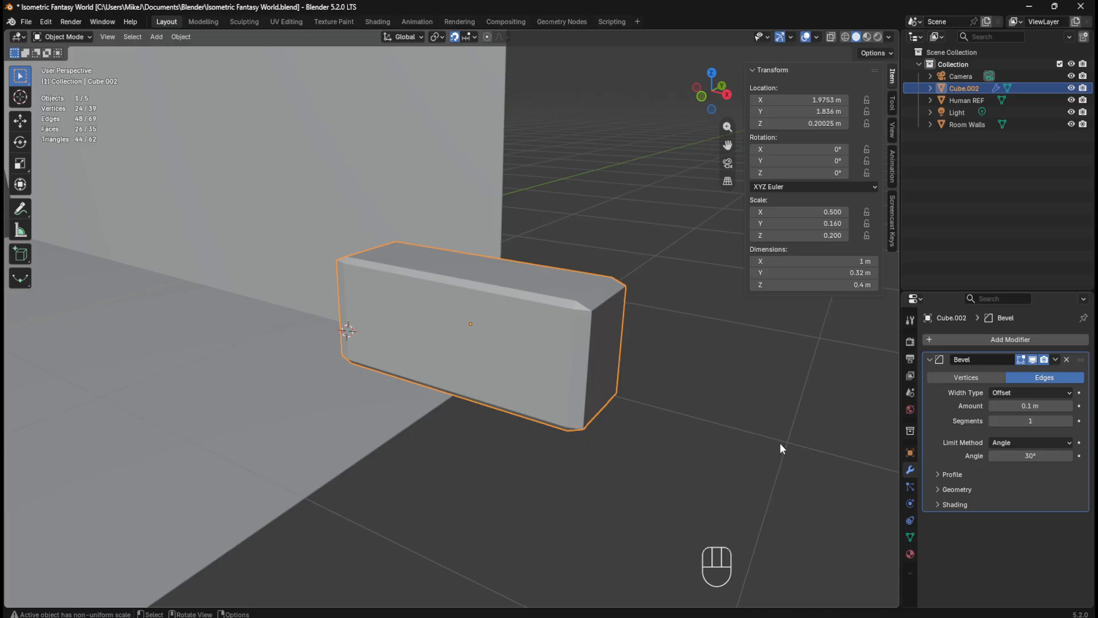
pyautogui.moveTo(717, 422)
pyautogui.mouseDown(button='middle')
pyautogui.moveTo(674, 406)
pyautogui.moveTo(706, 409)
pyautogui.mouseUp(button='middle')
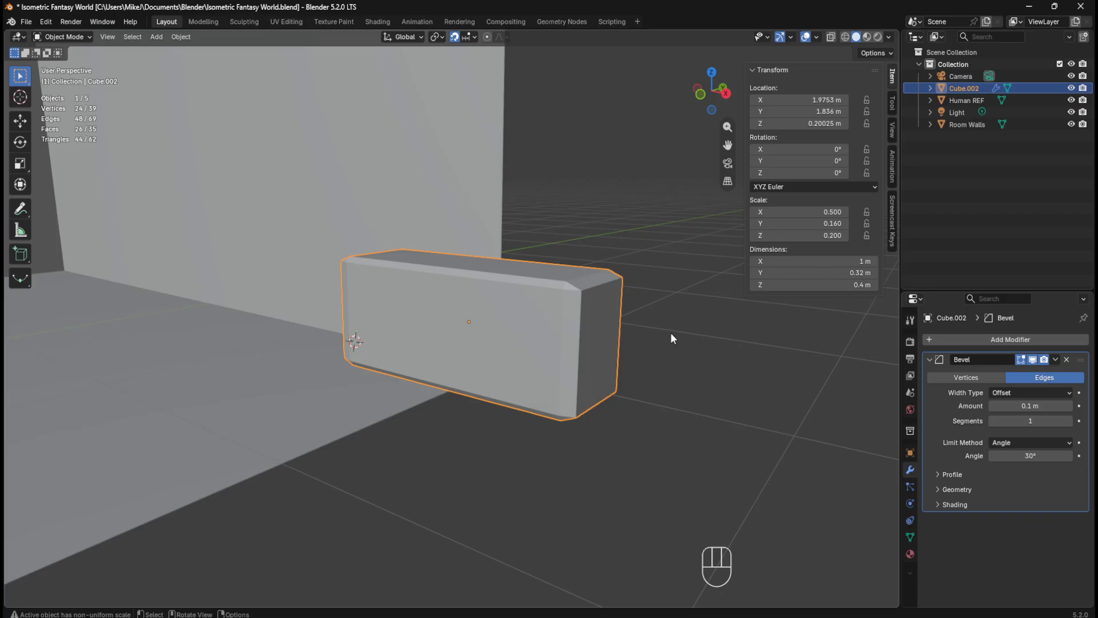
pyautogui.click(688, 306)
pyautogui.click(588, 321)
pyautogui.click(681, 387)
pyautogui.click(585, 356)
pyautogui.click(662, 374)
pyautogui.click(607, 369)
pyautogui.click(685, 368)
pyautogui.click(612, 352)
# Step: Apply all transforms to the block and check the bevel on its edges
pyautogui.hotkey('ctrl', 'a')
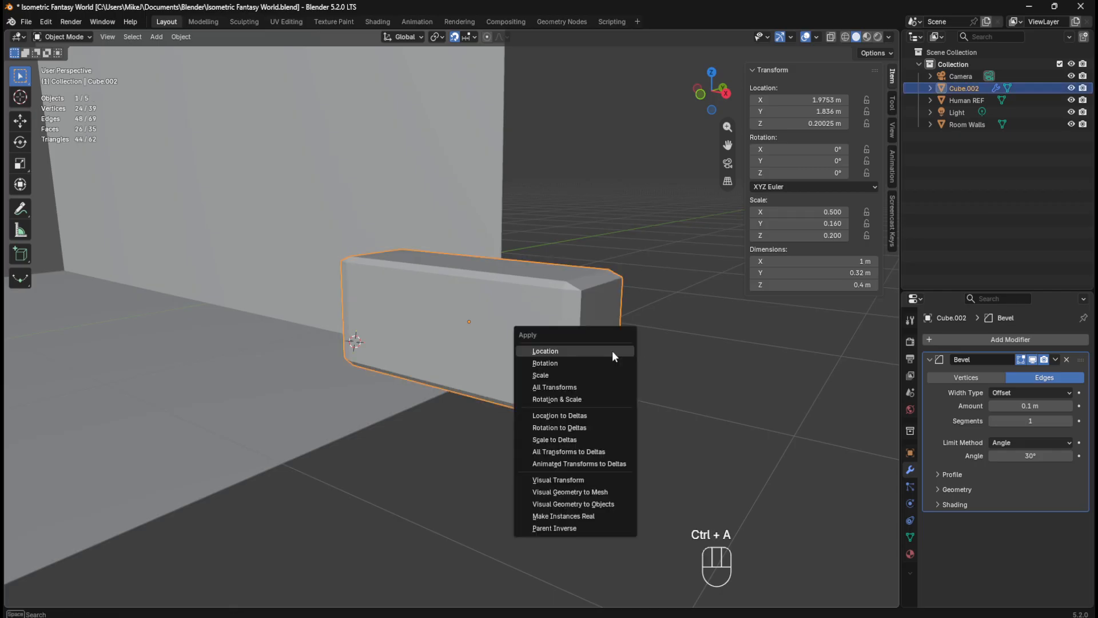
pyautogui.click(606, 383)
pyautogui.moveTo(676, 351)
pyautogui.mouseDown(button='middle')
pyautogui.moveTo(637, 359)
pyautogui.moveTo(571, 341)
pyautogui.moveTo(671, 345)
pyautogui.mouseUp(button='middle')
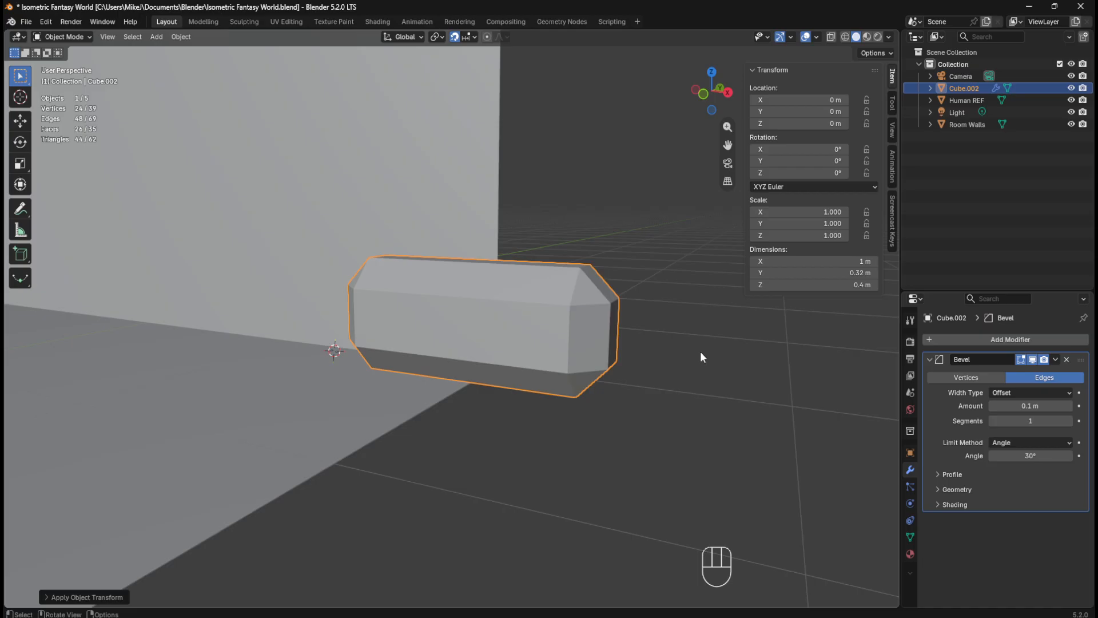
pyautogui.moveTo(701, 351)
pyautogui.mouseDown(button='middle')
pyautogui.moveTo(632, 345)
pyautogui.moveTo(510, 381)
pyautogui.moveTo(692, 348)
pyautogui.mouseUp(button='middle')
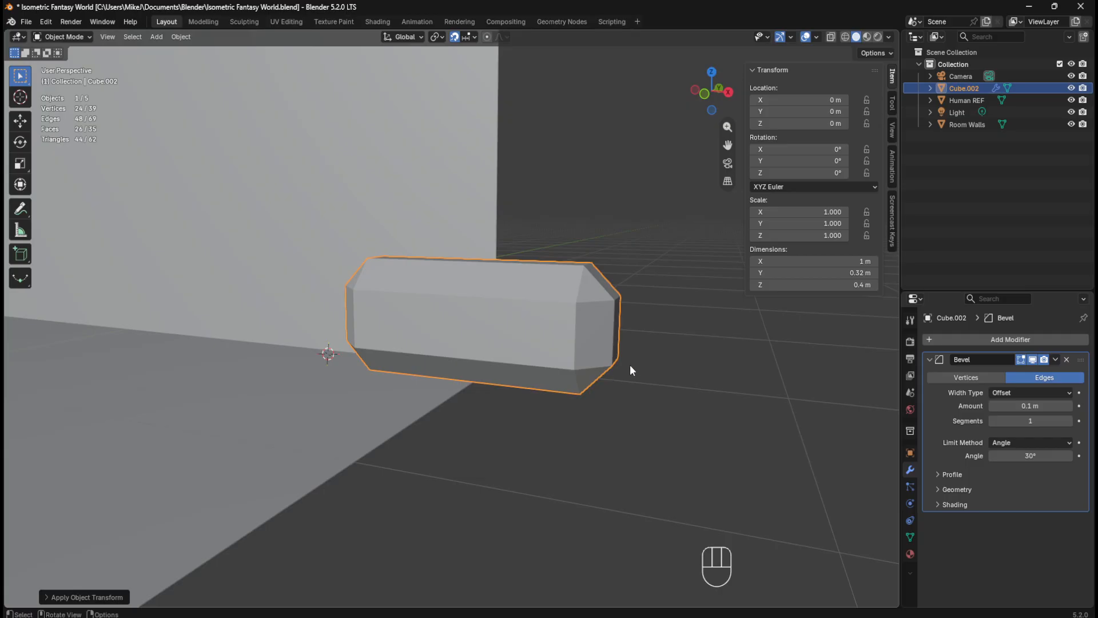
pyautogui.moveTo(620, 366)
pyautogui.mouseDown(button='middle')
pyautogui.moveTo(575, 373)
pyautogui.moveTo(614, 372)
pyautogui.mouseUp(button='middle')
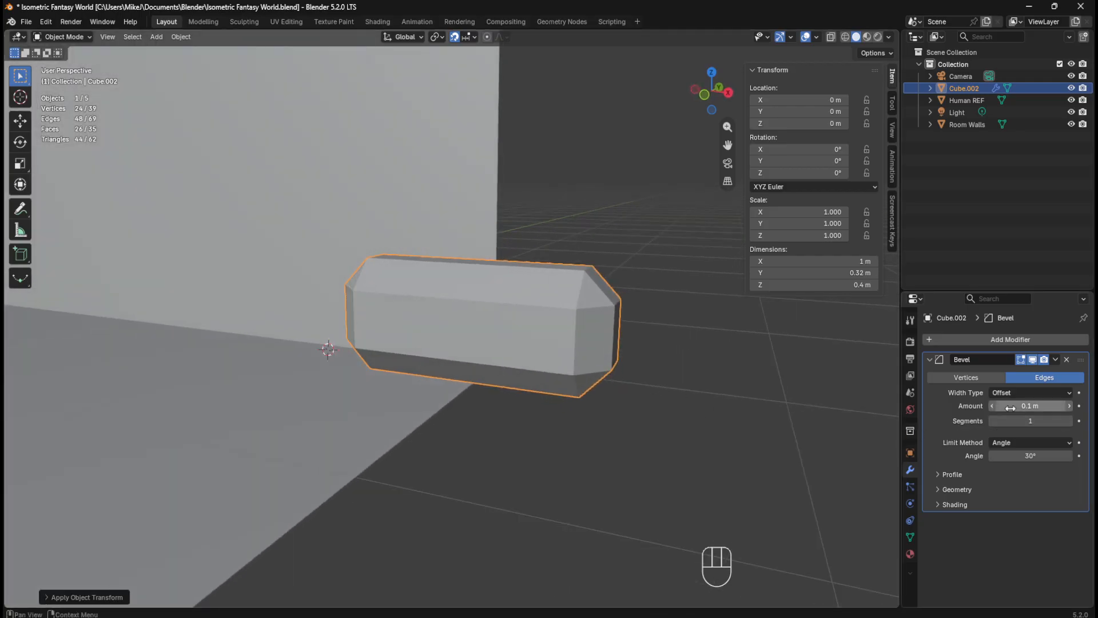
# Step: Set the block's bevel amount to 0.03 m, trying two segments before returning to one
pyautogui.moveTo(1030, 406)
pyautogui.mouseDown()
pyautogui.moveTo(1064, 406)
pyautogui.moveTo(1010, 407)
pyautogui.mouseUp()
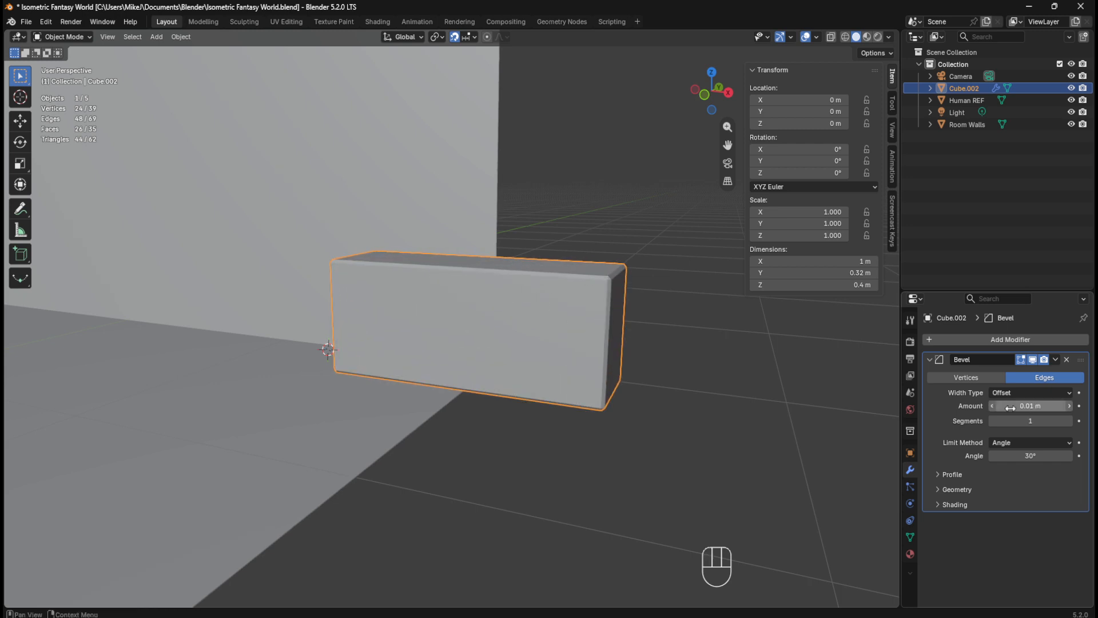
pyautogui.click(1069, 405)
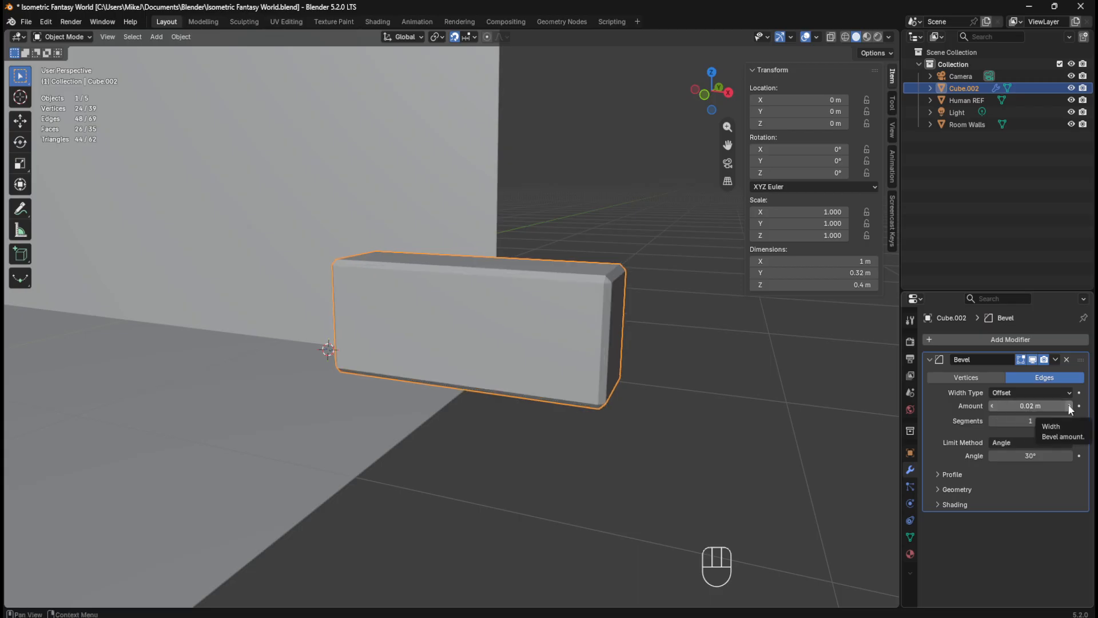
pyautogui.click(1070, 406)
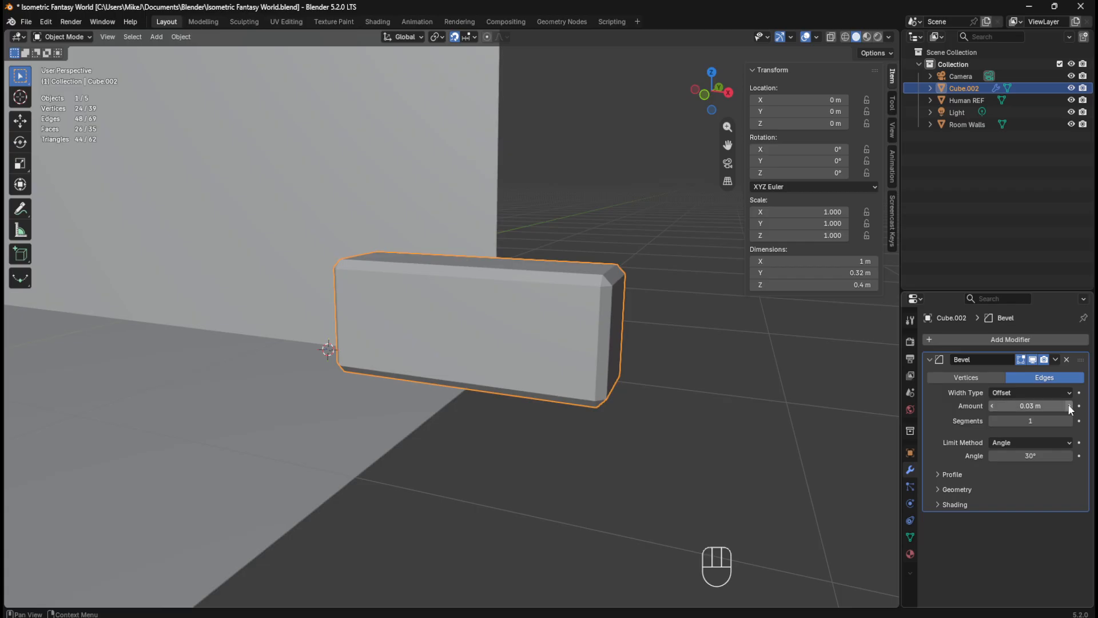
pyautogui.moveTo(658, 399)
pyautogui.mouseDown(button='middle')
pyautogui.moveTo(591, 396)
pyautogui.moveTo(667, 396)
pyautogui.moveTo(658, 409)
pyautogui.moveTo(671, 397)
pyautogui.moveTo(659, 407)
pyautogui.mouseUp(button='middle')
pyautogui.click(1068, 421)
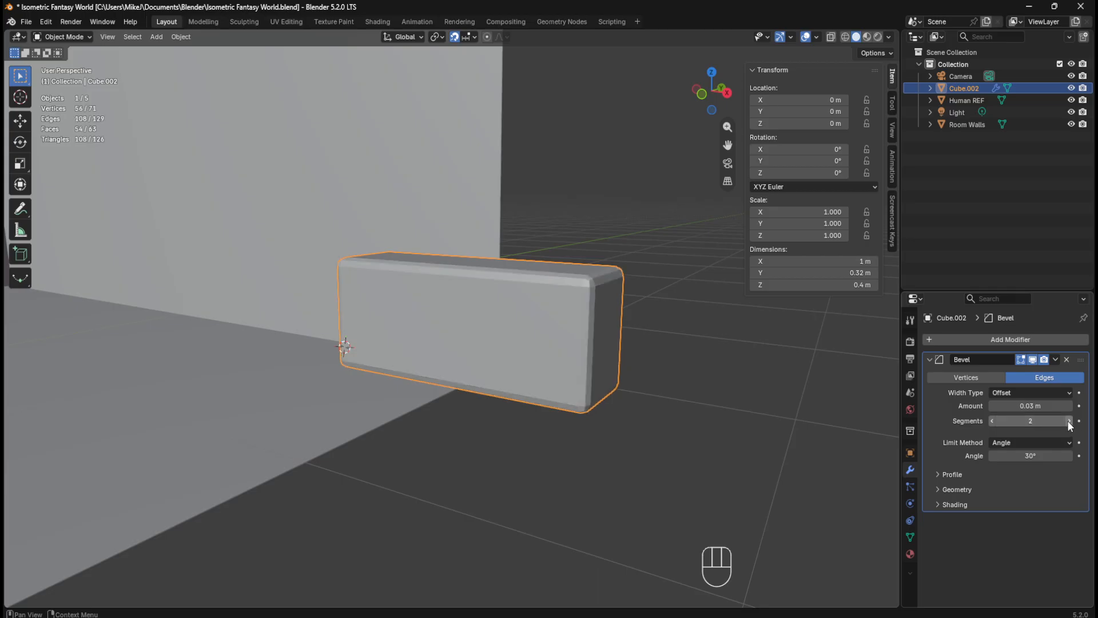
pyautogui.click(993, 420)
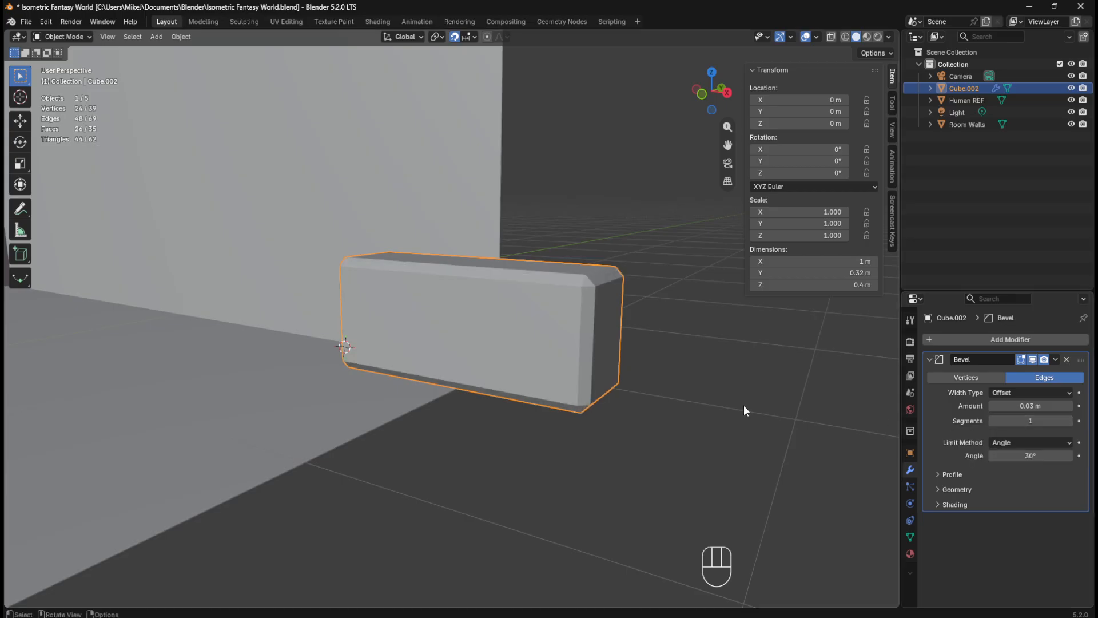
# Step: Cut a centred vertical edge loop across the middle of the block's length in Edit Mode
pyautogui.press('Tab')
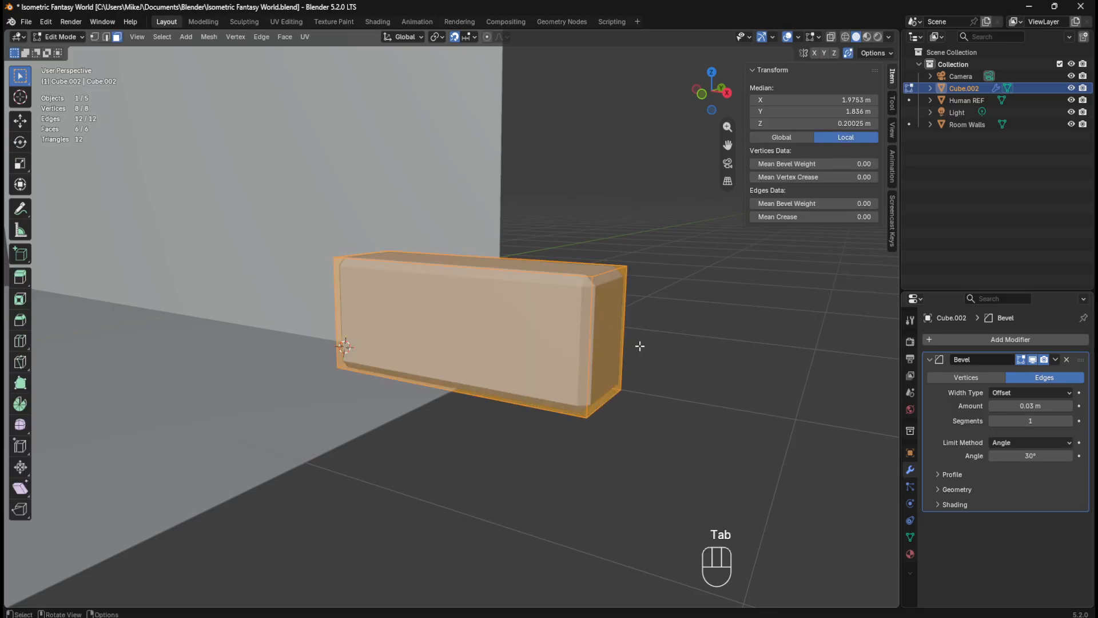
pyautogui.moveTo(633, 355); pyautogui.dragTo(657, 354, button='middle')
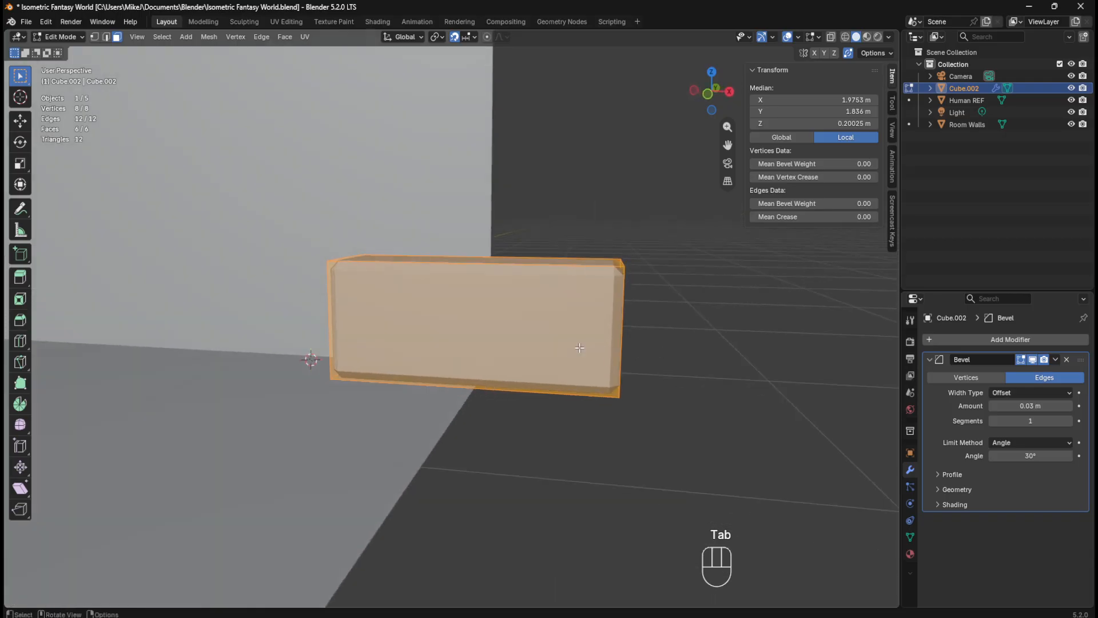
pyautogui.moveTo(545, 338); pyautogui.dragTo(507, 345, button='middle')
pyautogui.hotkey('ctrl', 'r')
pyautogui.click(502, 292)
pyautogui.rightClick(501, 293)
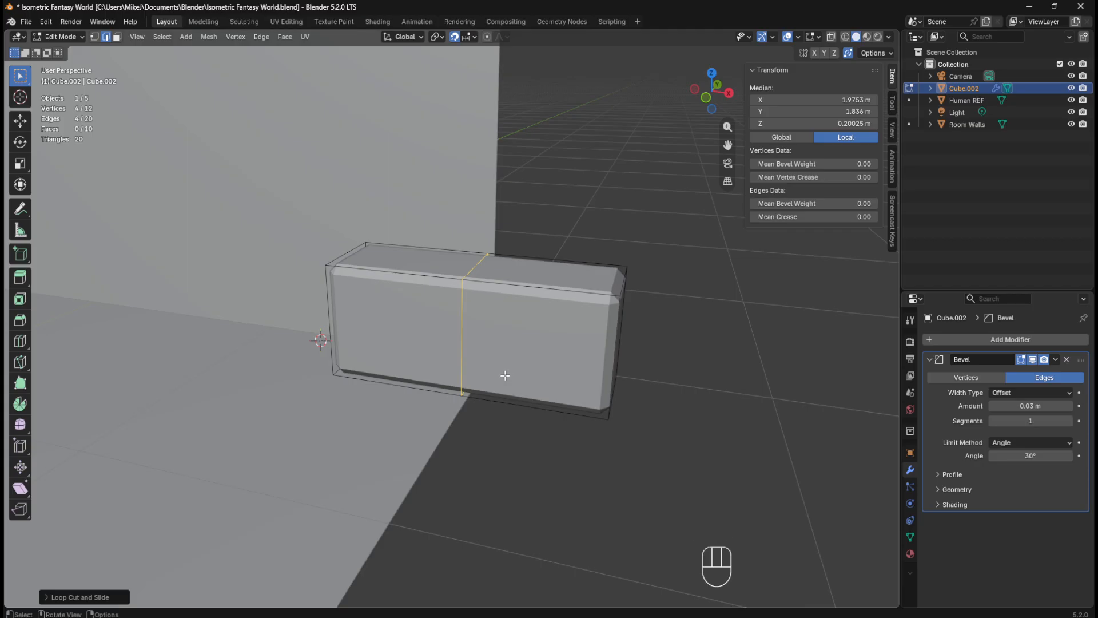
pyautogui.scroll(-3, 516, 374)
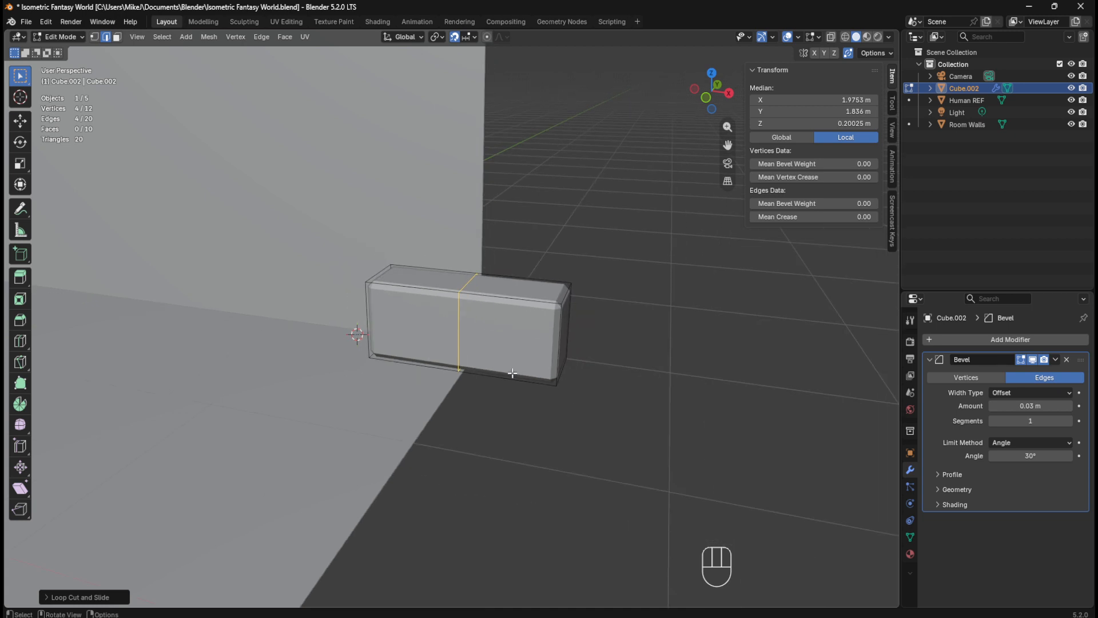
pyautogui.moveTo(551, 346); pyautogui.dragTo(513, 337, button='middle')
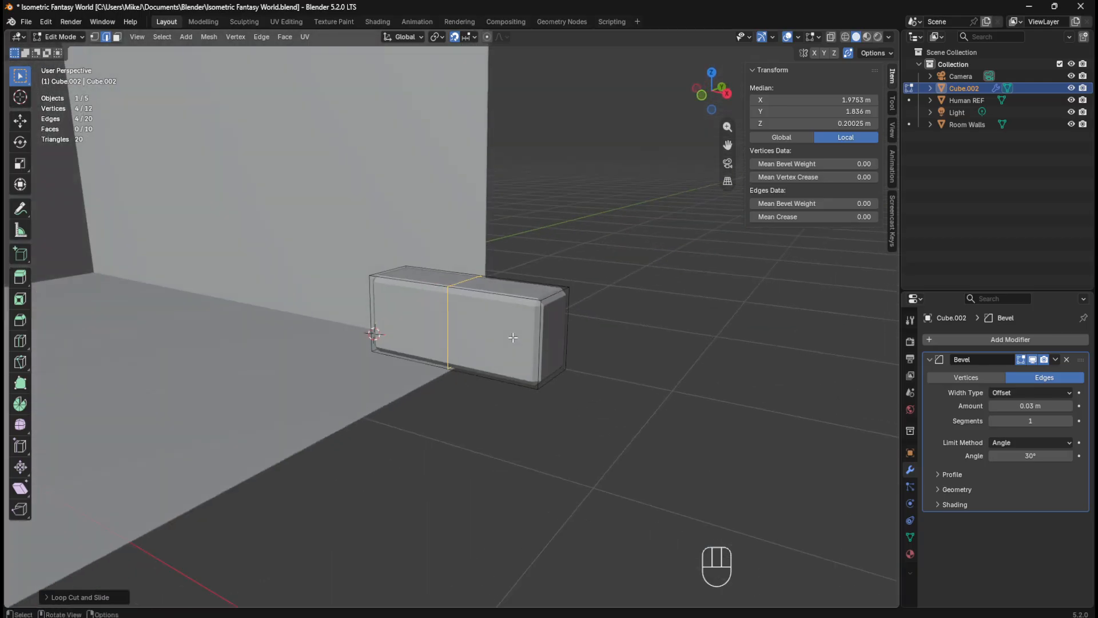
# Step: Slide the middle vertex of the block's upper front edge down to about Z 0.36 m
pyautogui.click(513, 307)
pyautogui.press('1')
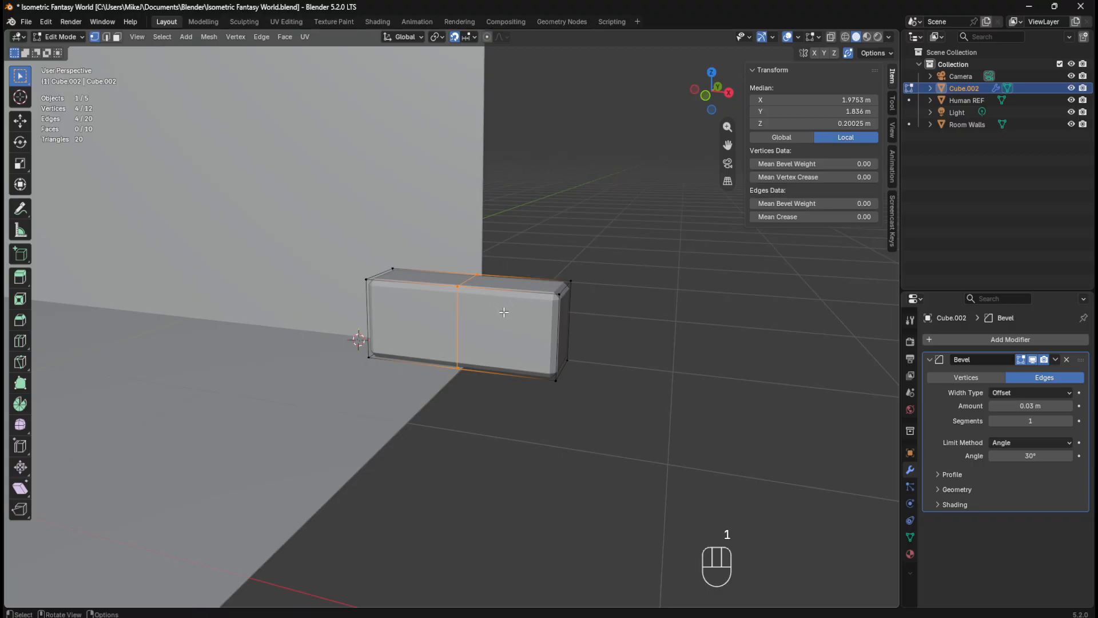
pyautogui.moveTo(504, 313); pyautogui.dragTo(440, 297, button='middle')
pyautogui.click(443, 293)
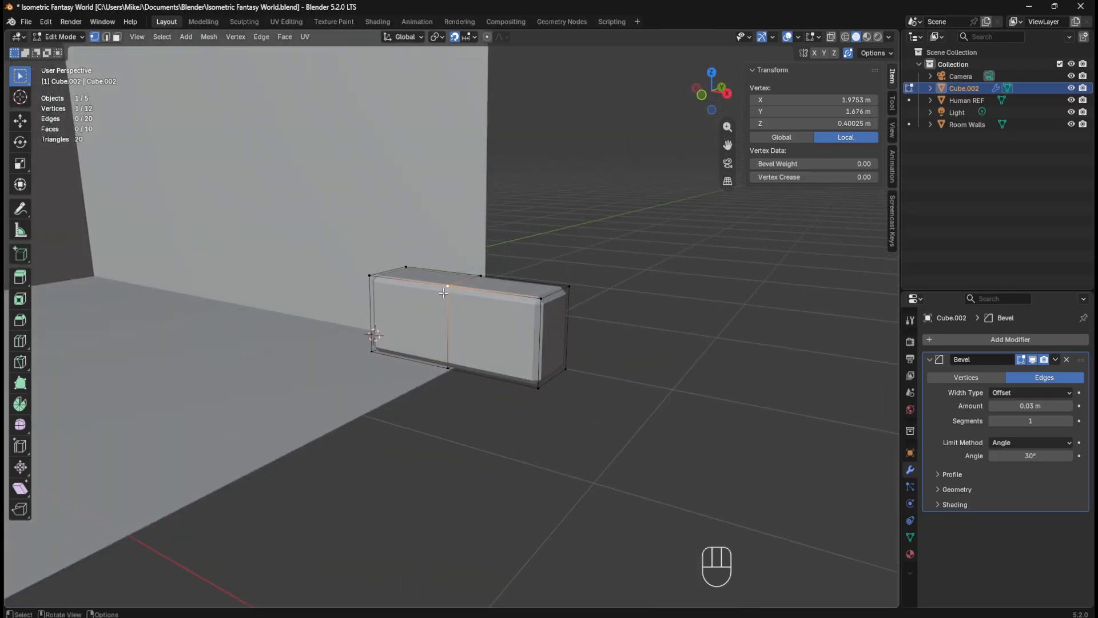
pyautogui.press('g')
pyautogui.press('g')
pyautogui.click(458, 304)
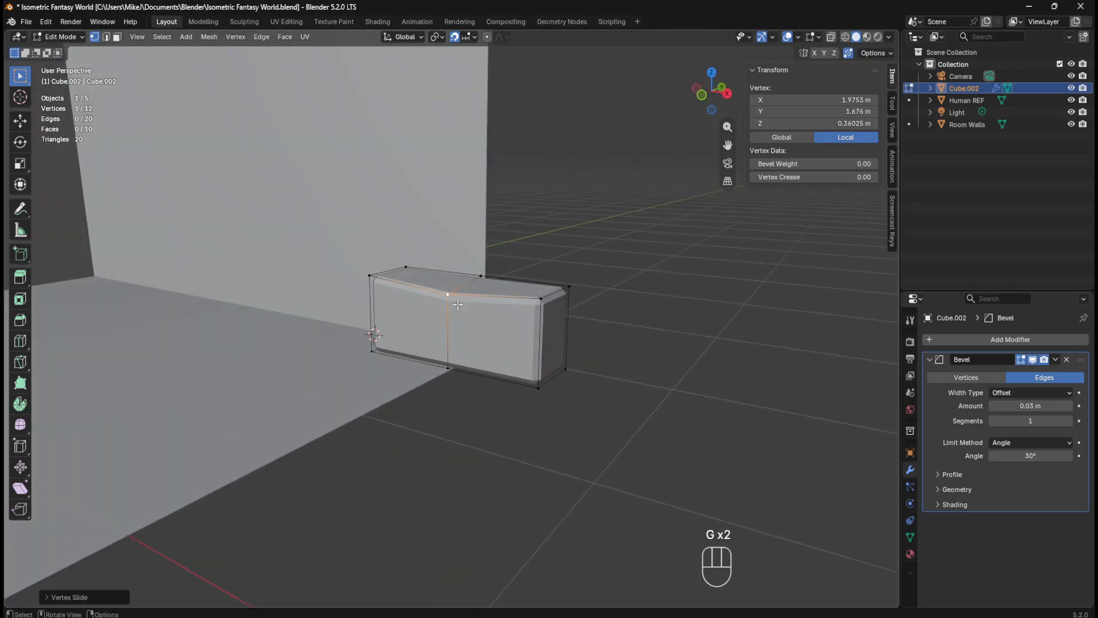
pyautogui.moveTo(458, 303); pyautogui.dragTo(464, 351, button='middle')
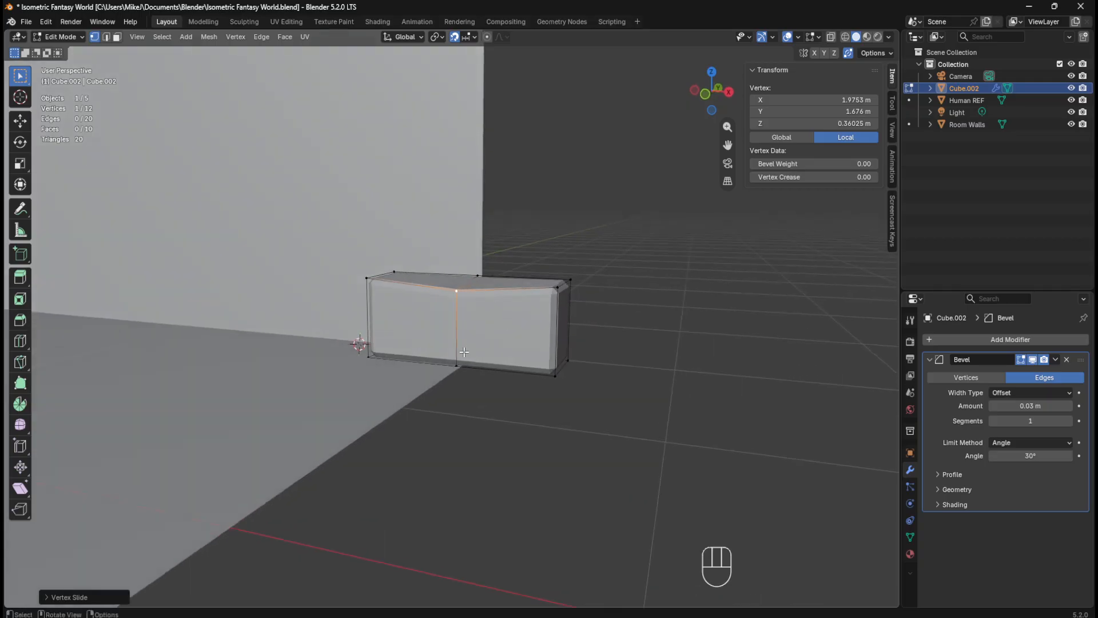
pyautogui.click(553, 374)
pyautogui.press('g')
pyautogui.press('g')
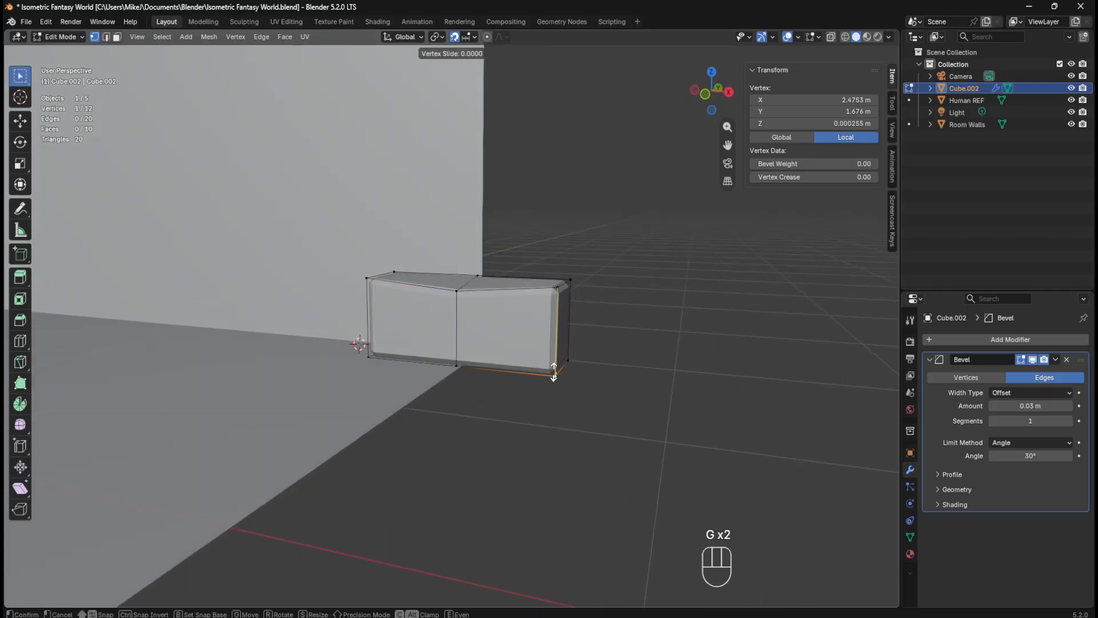
pyautogui.rightClick(554, 361)
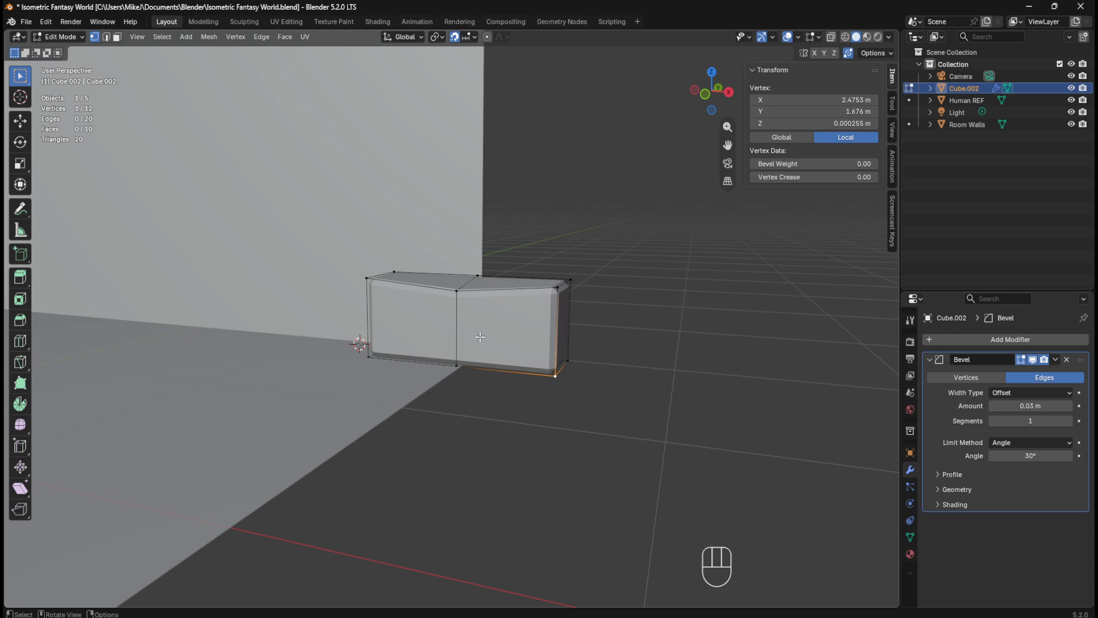
# Step: Turn off snapping and move the block's upper front outer corner vertex to about X 2.487, Y 1.711, Z 0.357 m
pyautogui.click(558, 286)
pyautogui.moveTo(558, 286); pyautogui.dragTo(415, 314, button='middle')
pyautogui.press('g')
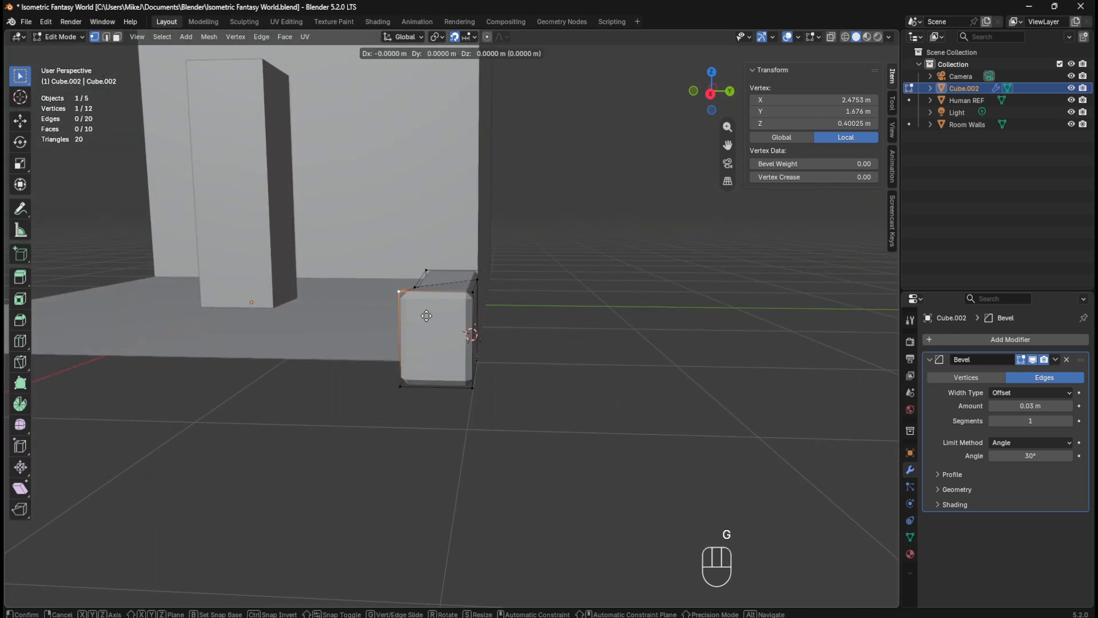
pyautogui.rightClick(429, 313)
pyautogui.click(454, 37)
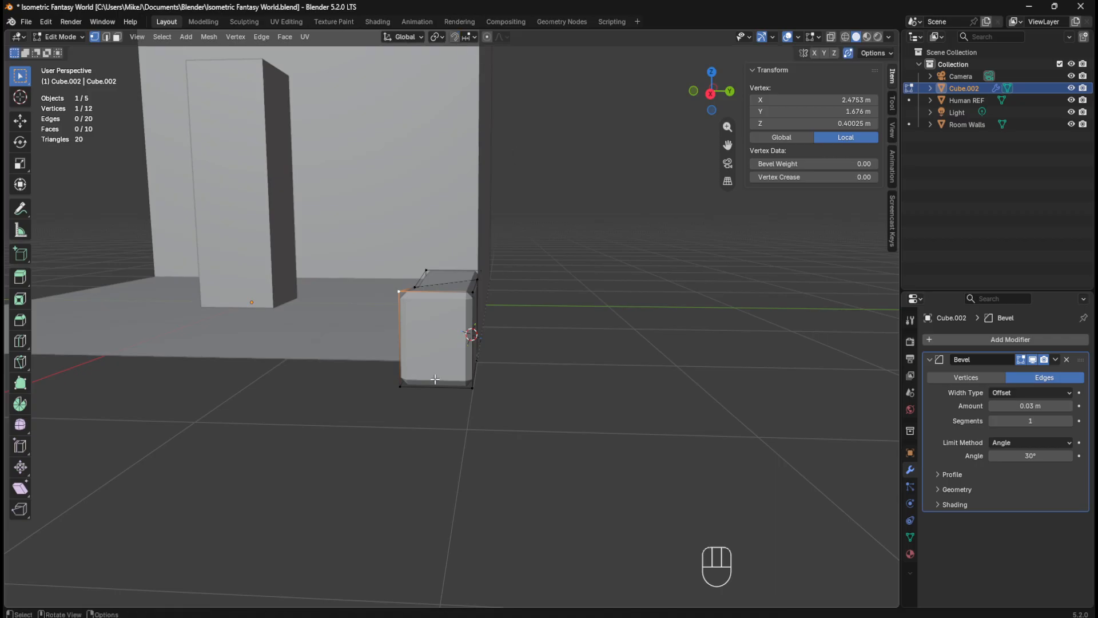
pyautogui.moveTo(508, 207); pyautogui.dragTo(464, 336, button='middle')
pyautogui.press('g')
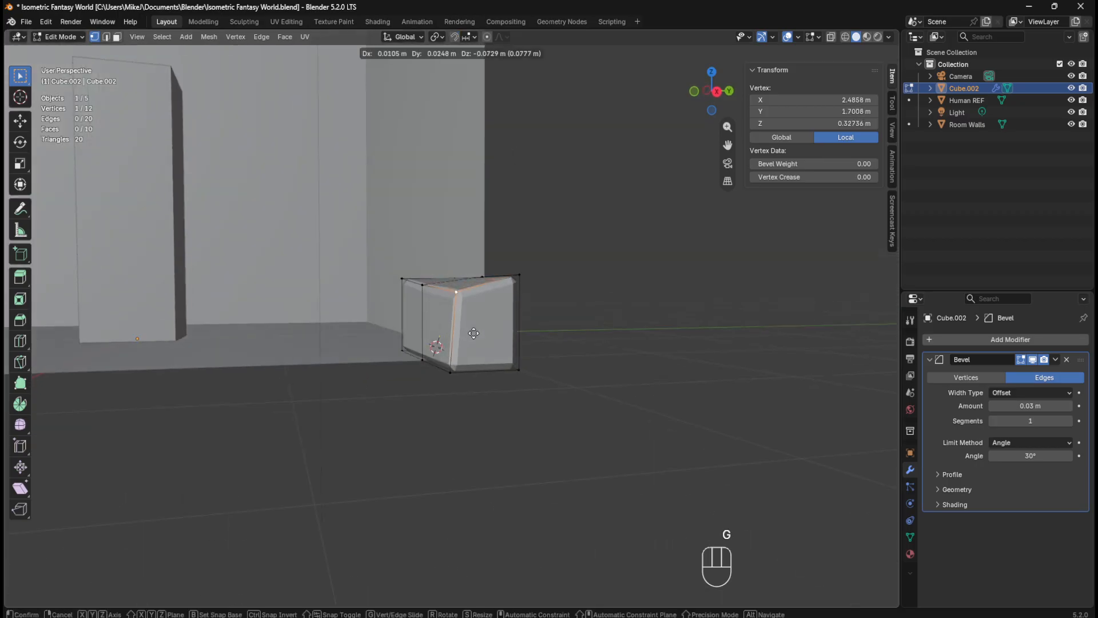
pyautogui.click(474, 331)
pyautogui.moveTo(474, 331); pyautogui.dragTo(608, 326, button='middle')
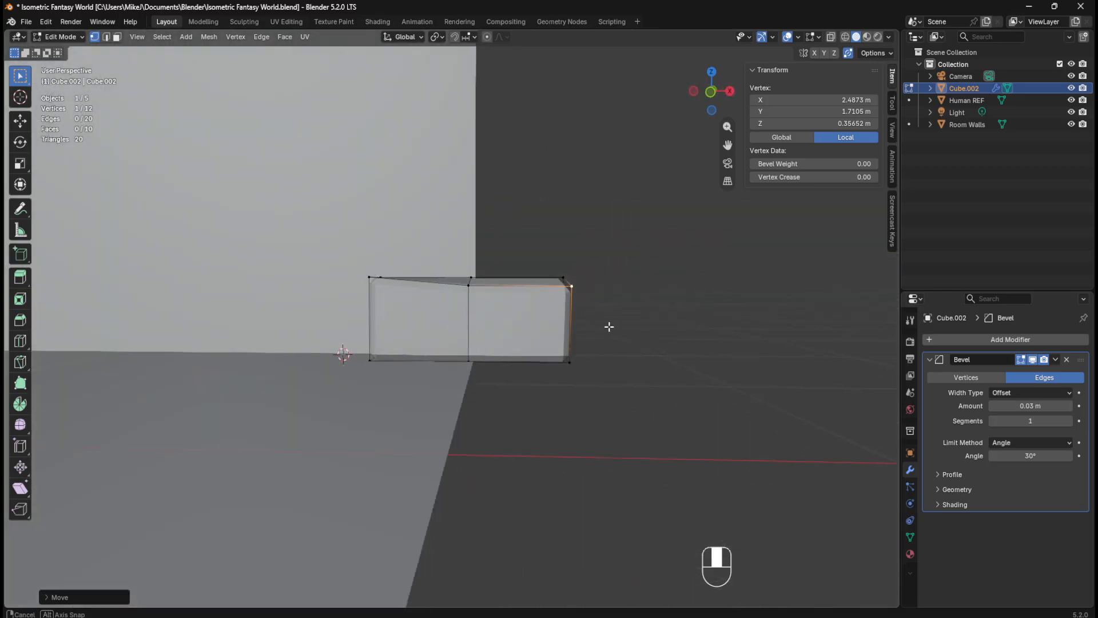
# Step: Cut a centred horizontal edge loop around the block at half its height
pyautogui.hotkey('ctrl', 'r')
pyautogui.click(503, 330)
pyautogui.rightClick(503, 330)
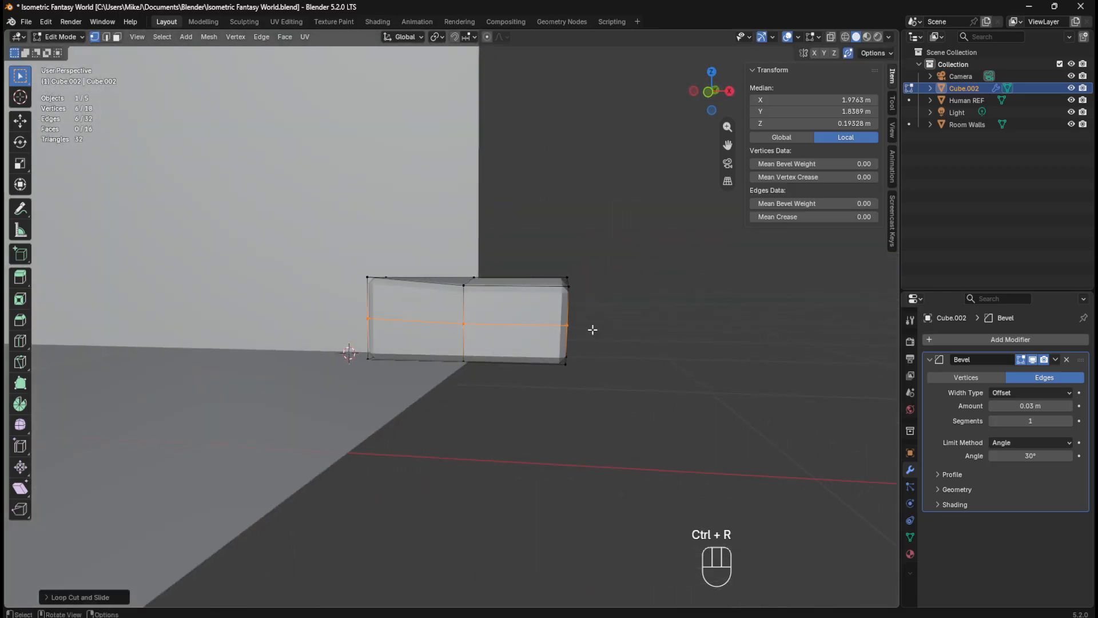
# Step: Slide the horizontal loop's rear vertex on the block's outer end slightly forward along its edge
pyautogui.moveTo(563, 336); pyautogui.dragTo(475, 338, button='middle')
pyautogui.click(479, 342)
pyautogui.press('g')
pyautogui.press('g')
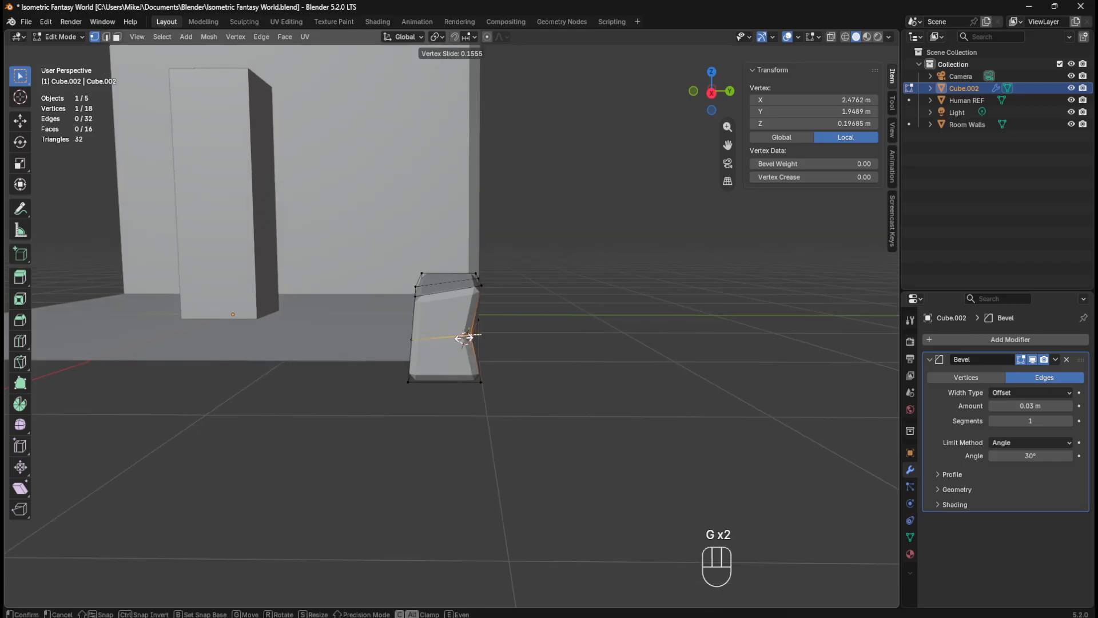
pyautogui.click(466, 338)
# Step: Select the whole horizontal edge loop and rotate it freely so it tilts across the block's outer end
pyautogui.moveTo(466, 338); pyautogui.dragTo(498, 339, button='middle')
pyautogui.press('2')
pyautogui.keyDown('alt'); pyautogui.click(515, 322); pyautogui.keyUp('alt')
pyautogui.press('r')
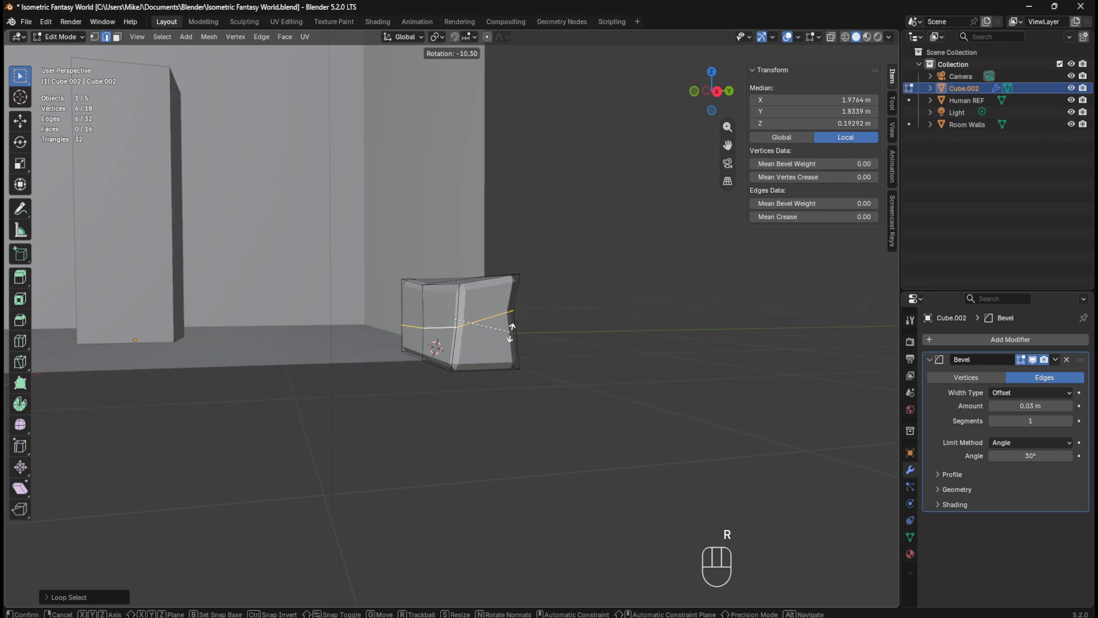
pyautogui.click(512, 324)
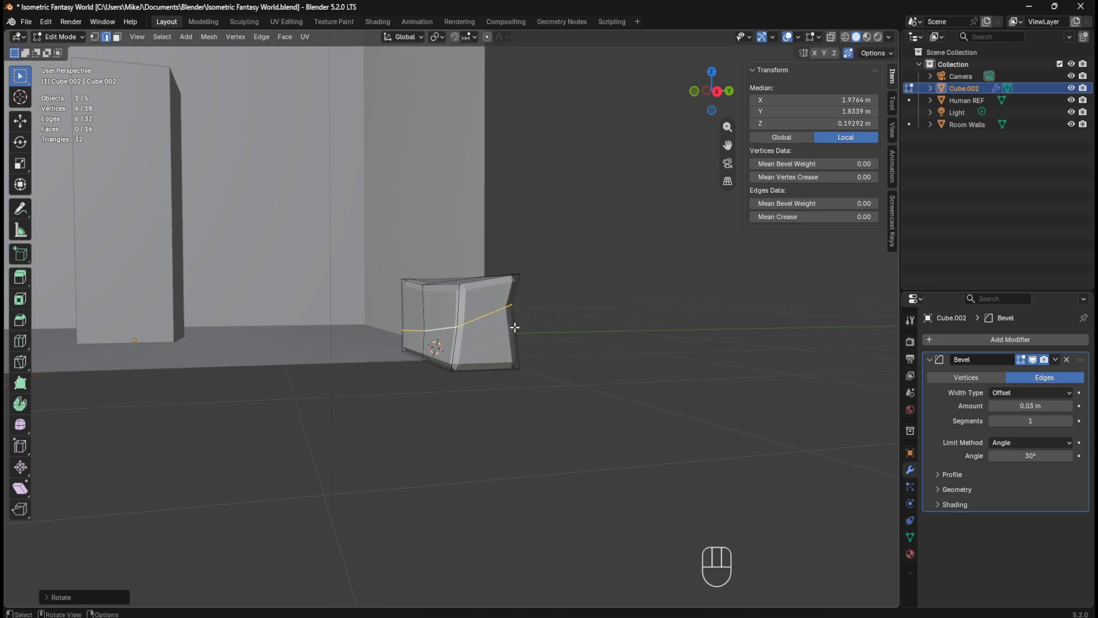
# Step: Slide the horizontal loop's front vertex at the block's inner end to about X 1.479, Y 1.711, Z 0.128 m
pyautogui.moveTo(512, 324); pyautogui.dragTo(588, 343, button='middle')
pyautogui.press('1')
pyautogui.click(378, 341)
pyautogui.press('g')
pyautogui.press('g')
pyautogui.click(452, 352)
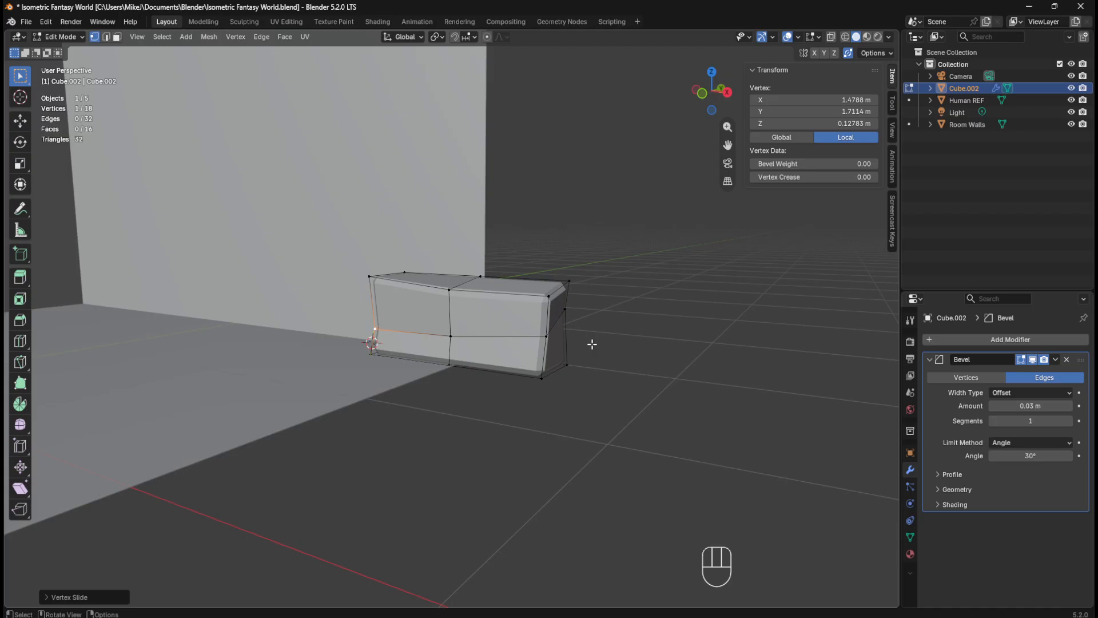
# Step: Select the block's entire mesh and randomise its vertices with an amount of 0.02 m
pyautogui.press('a')
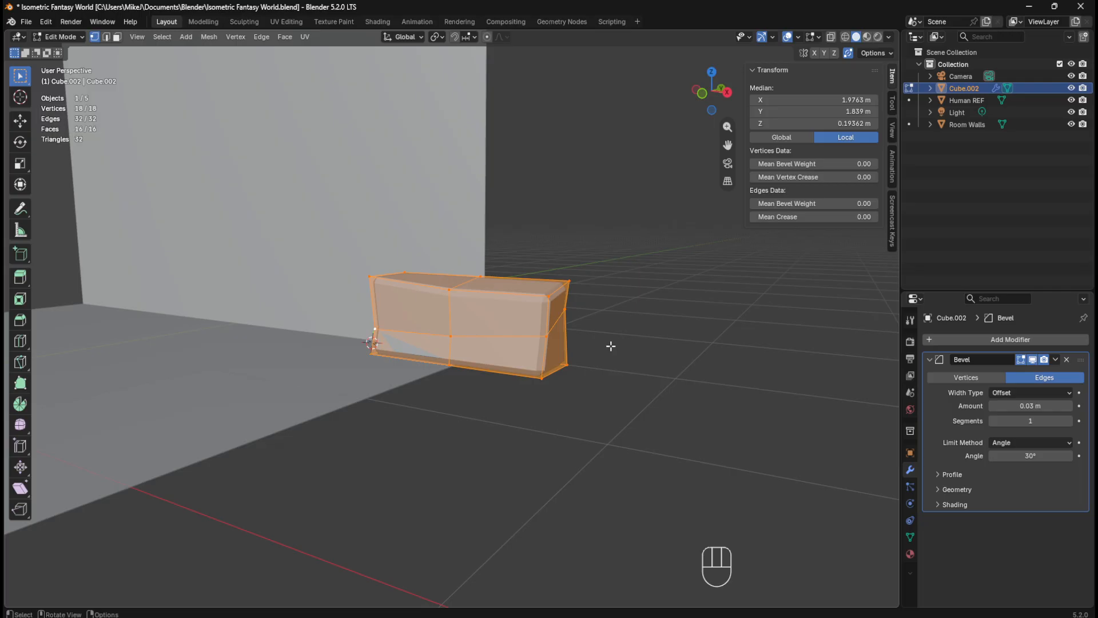
pyautogui.rightClick(516, 331)
pyautogui.click(502, 323)
pyautogui.press('a')
pyautogui.click(210, 37)
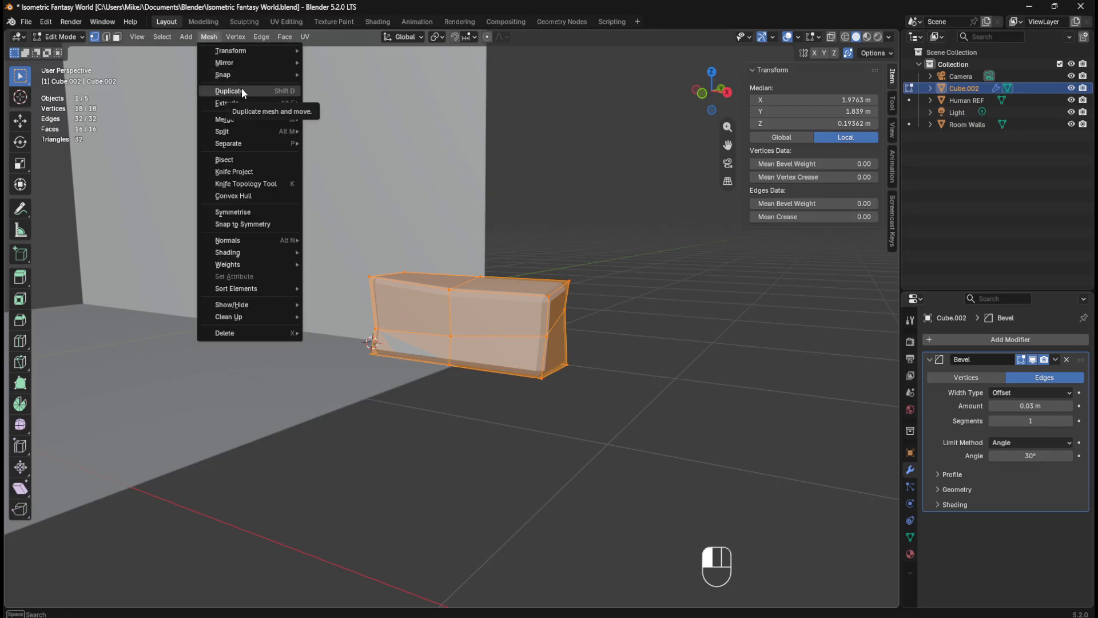
pyautogui.moveTo(264, 51)
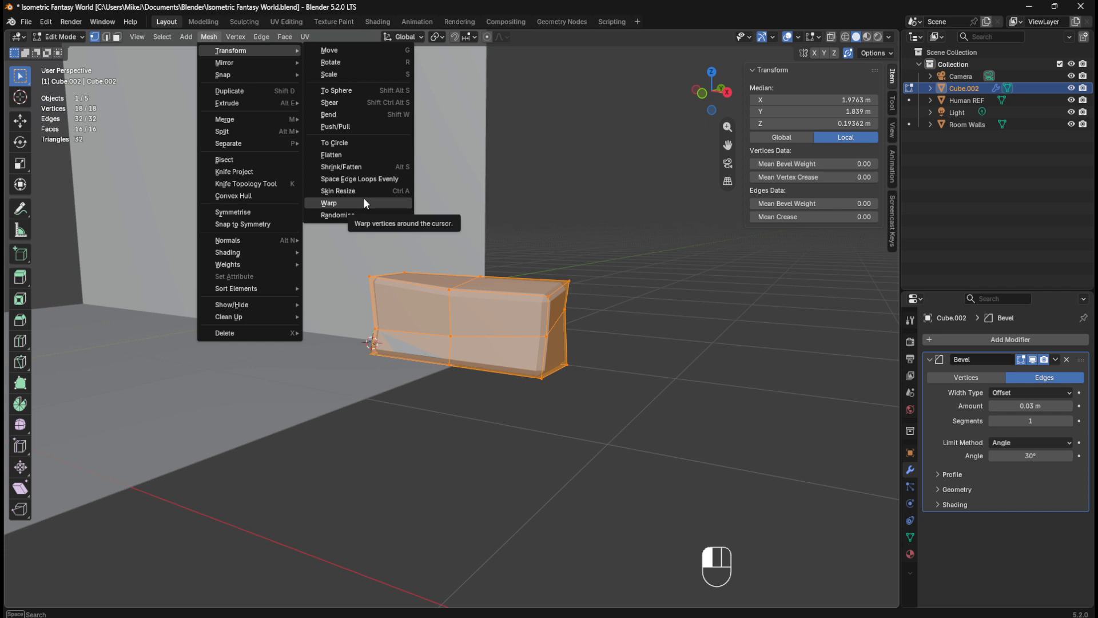
pyautogui.click(368, 214)
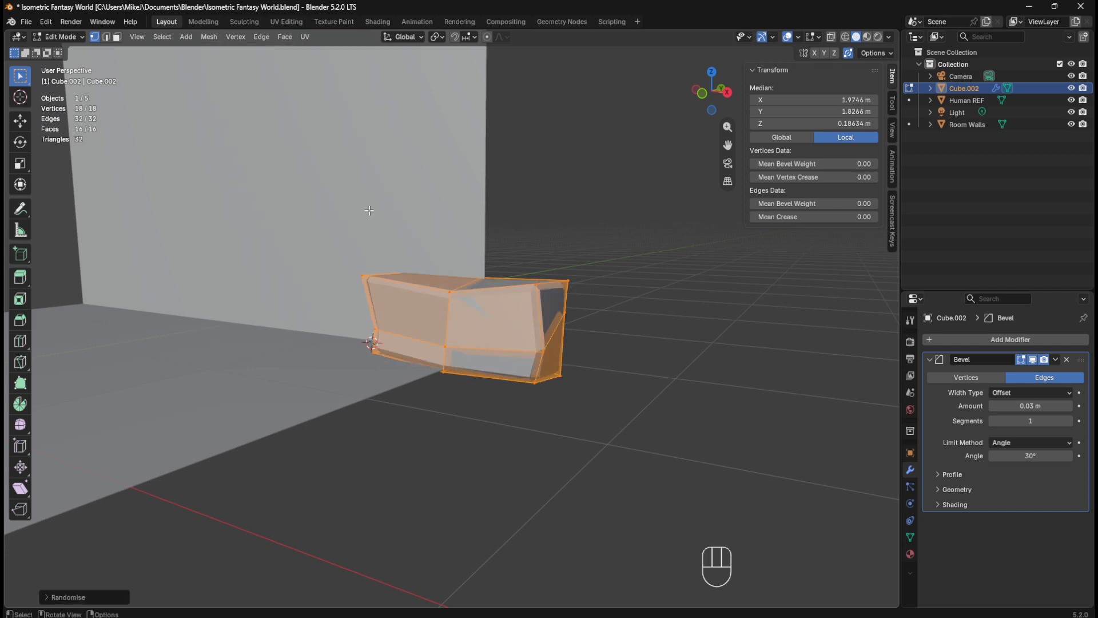
pyautogui.click(47, 597)
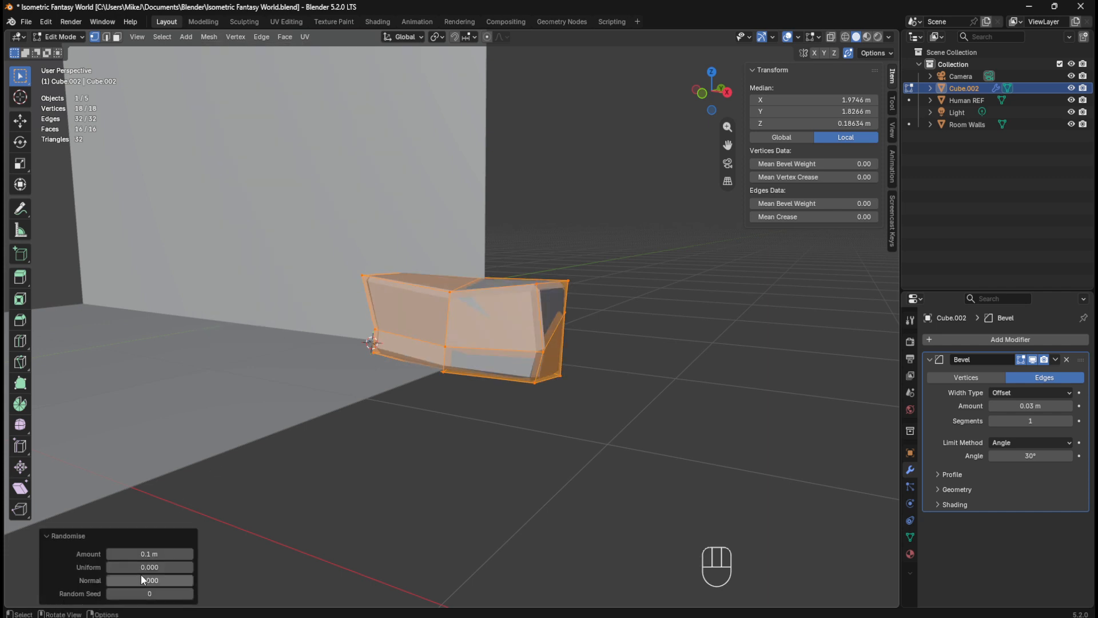
pyautogui.moveTo(167, 556)
pyautogui.mouseDown()
pyautogui.moveTo(189, 556)
pyautogui.moveTo(152, 556)
pyautogui.mouseUp()
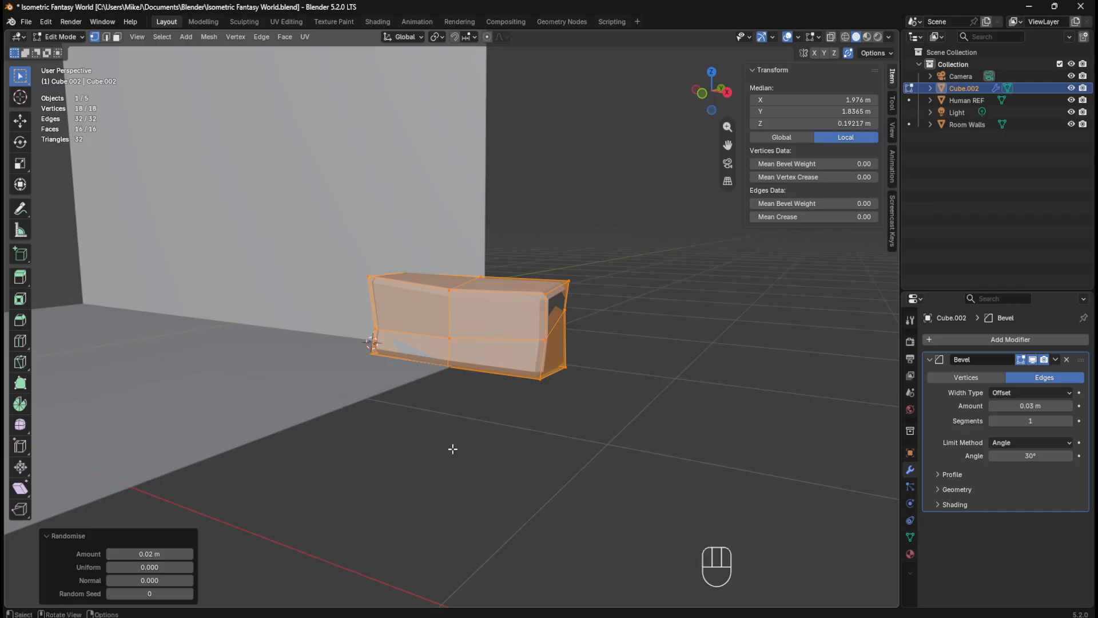
# Step: Deselect the block's mesh, return to Object Mode and save the Blender file
pyautogui.click(544, 431)
pyautogui.moveTo(559, 414)
pyautogui.mouseDown(button='middle')
pyautogui.moveTo(623, 396)
pyautogui.moveTo(571, 409)
pyautogui.mouseUp(button='middle')
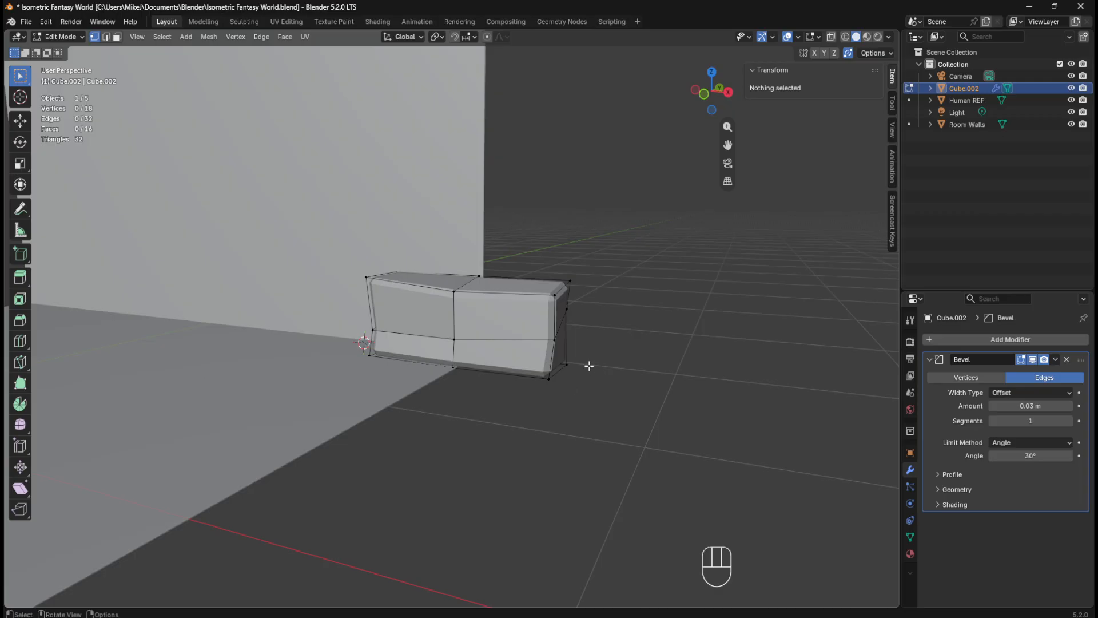
pyautogui.press('Tab')
pyautogui.moveTo(642, 319); pyautogui.dragTo(489, 333, button='middle')
pyautogui.hotkey('ctrl', 's')
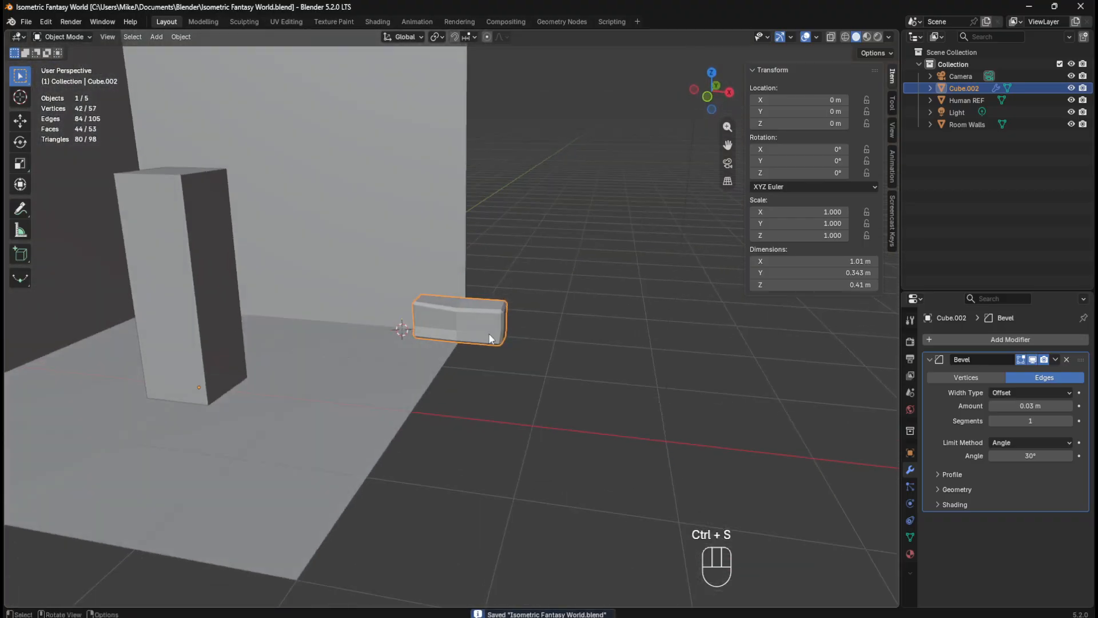
pyautogui.scroll(3, 515, 334)
pyautogui.moveTo(609, 358); pyautogui.dragTo(596, 344, button='middle')
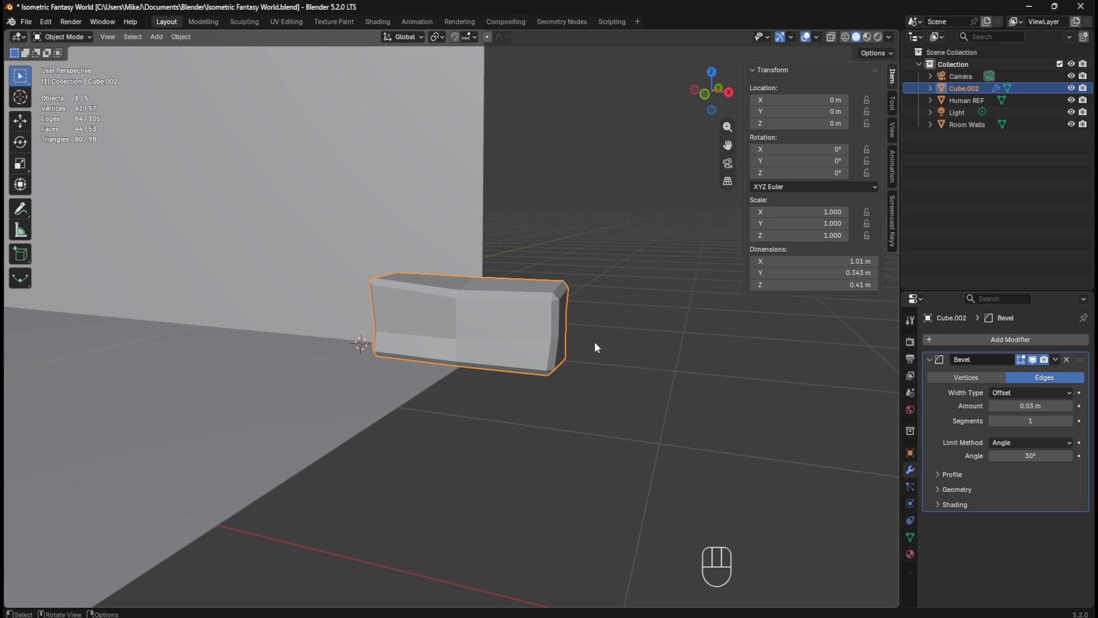
pyautogui.press('KP_1')
pyautogui.hotkey('shift', 'd')
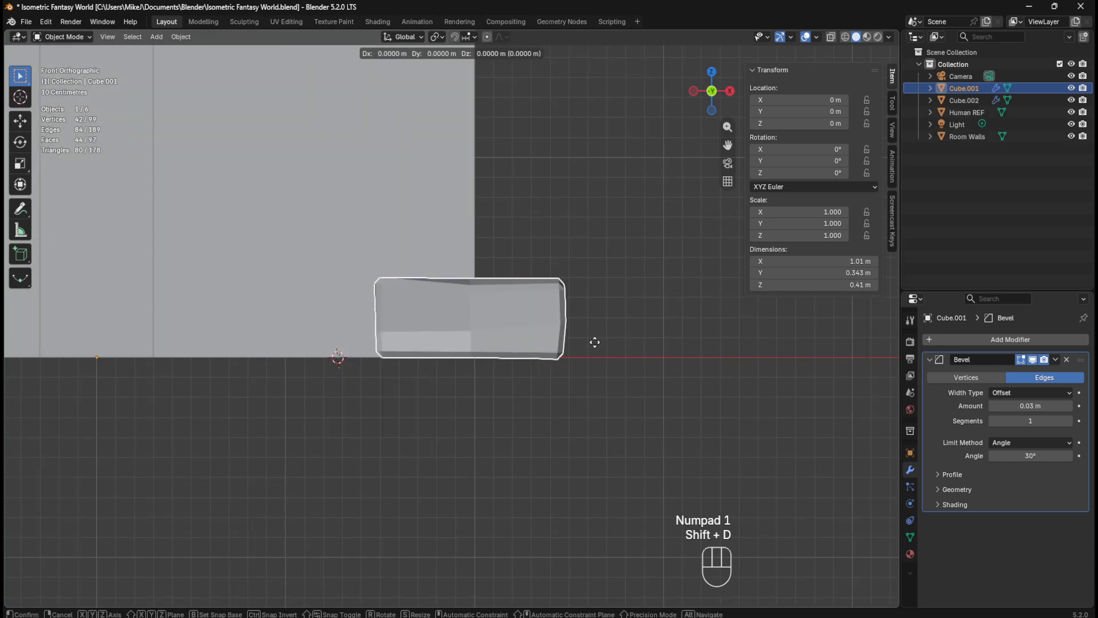
pyautogui.rightClick(596, 339)
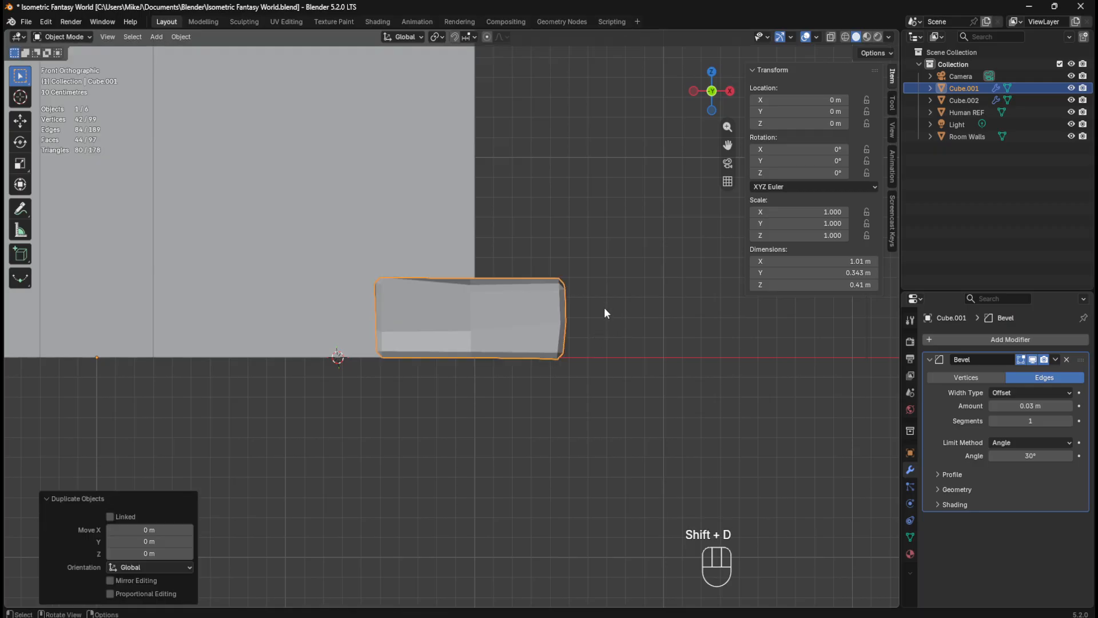
pyautogui.hotkey('ctrl', 'z')
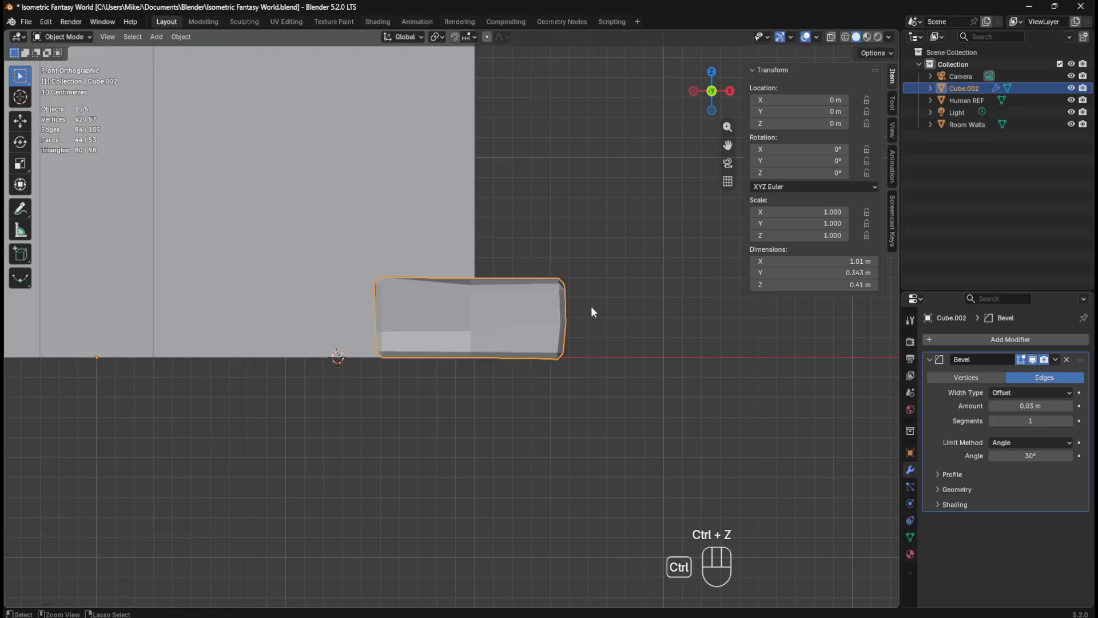
# Step: Turn on snapping and duplicate the stone block, placing the copy 1.1 m along the X axis
pyautogui.click(454, 37)
pyautogui.hotkey('shift', 'd')
pyautogui.press('g')
pyautogui.press('x')
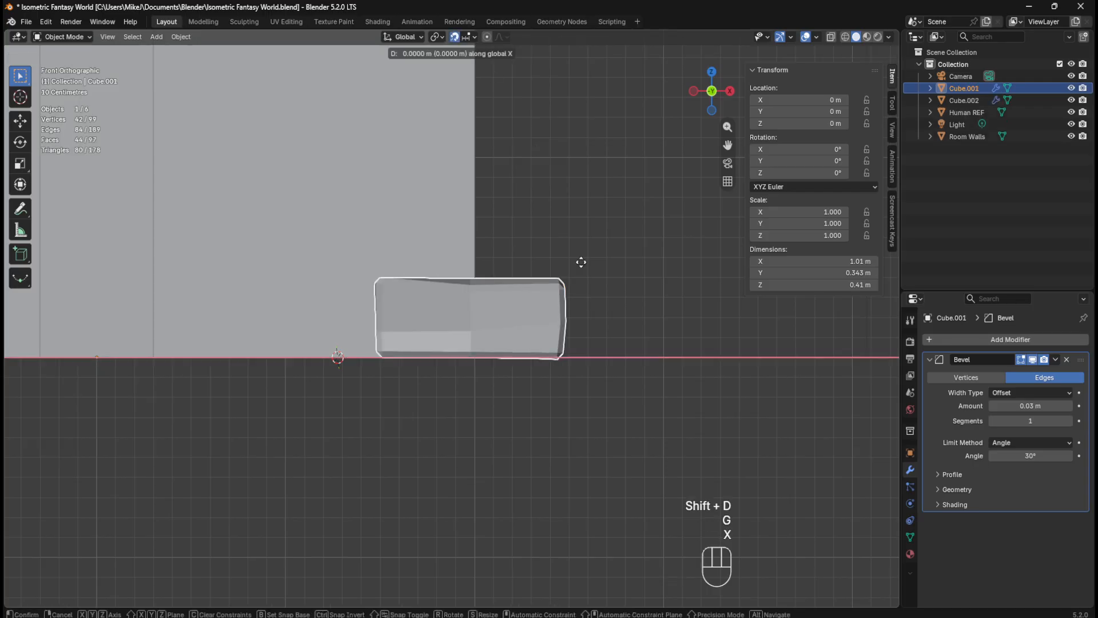
pyautogui.click(781, 282)
pyautogui.keyDown('shift'); pyautogui.moveTo(614, 374); pyautogui.dragTo(512, 410, button='middle'); pyautogui.keyUp('shift')
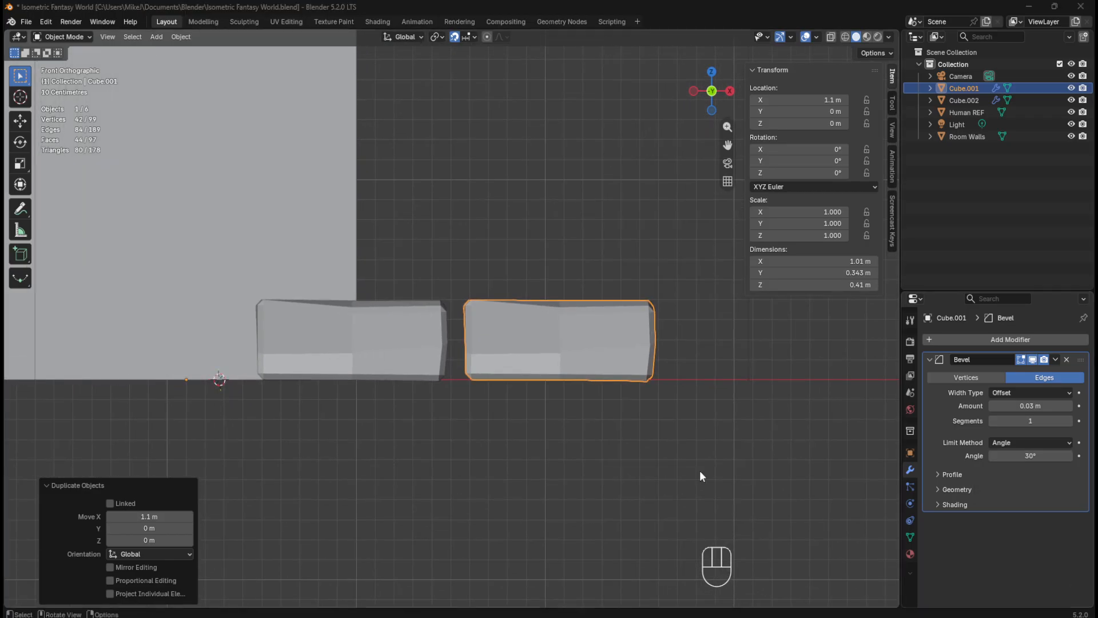
pyautogui.press('s')
pyautogui.press('x')
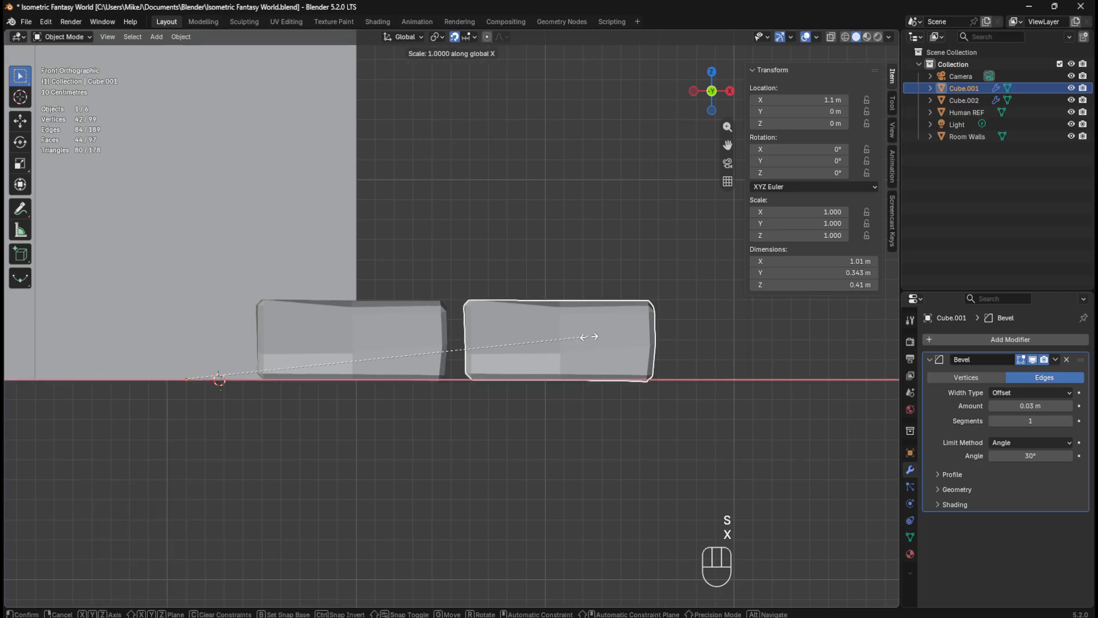
pyautogui.rightClick(599, 340)
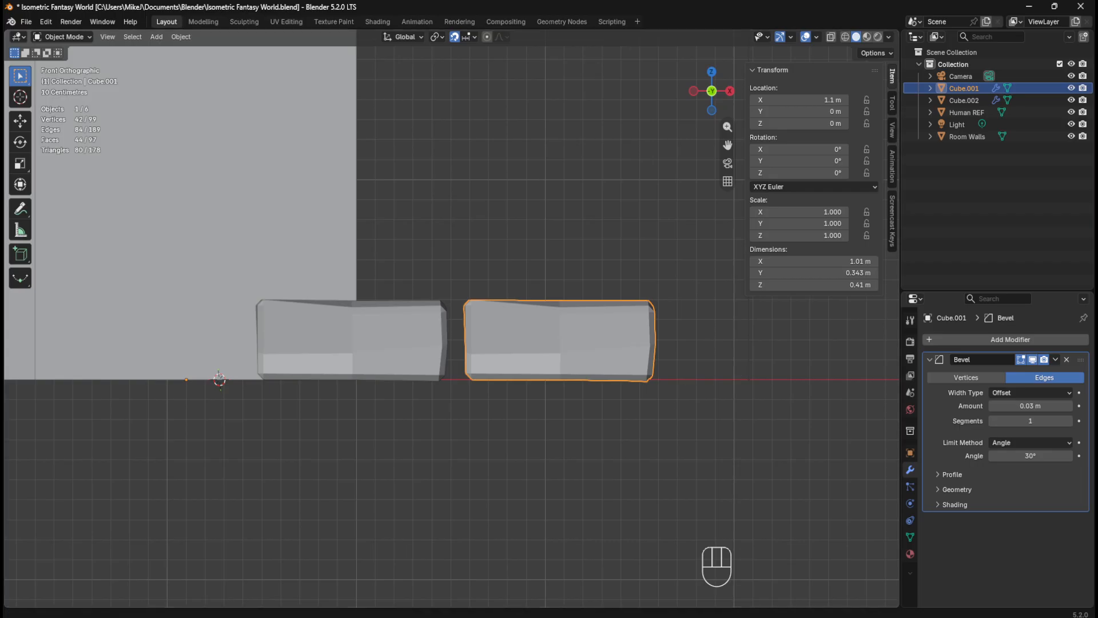
# Step: Set the original block's origin to its geometry
pyautogui.click(489, 428)
pyautogui.click(420, 366)
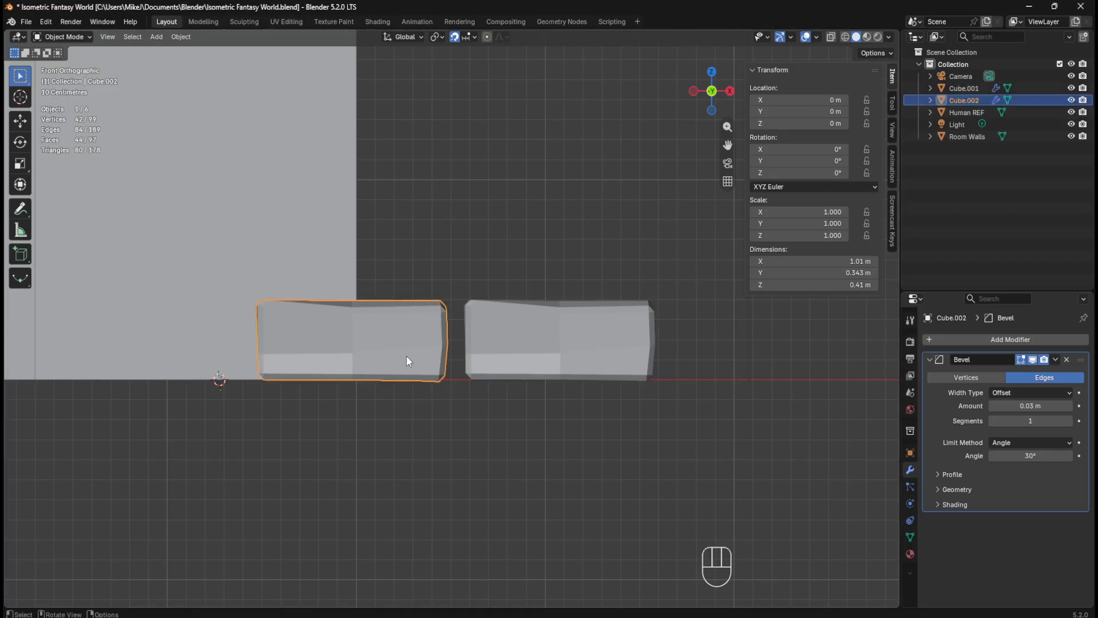
pyautogui.rightClick(407, 357)
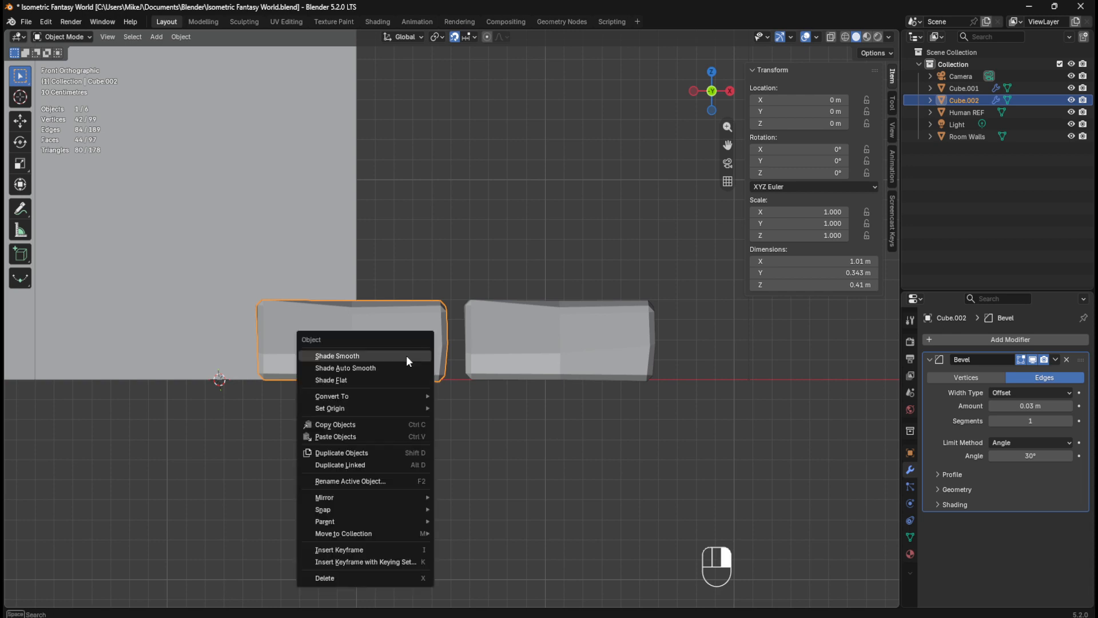
pyautogui.moveTo(399, 409)
pyautogui.click(492, 426)
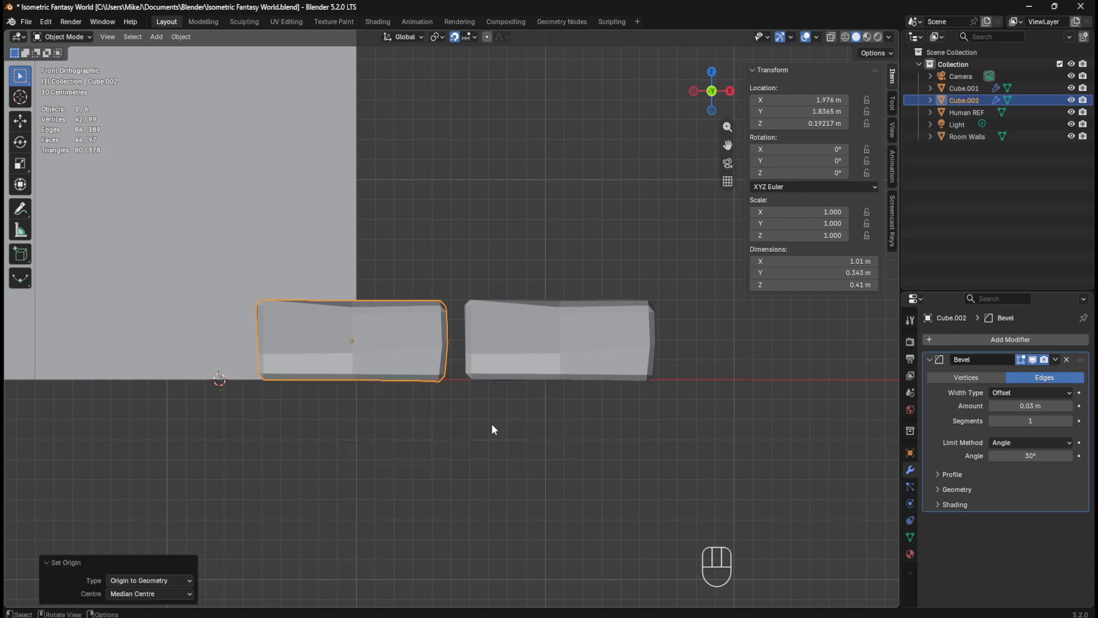
# Step: Set the duplicated block's origin to its geometry as well
pyautogui.click(577, 355)
pyautogui.rightClick(598, 348)
pyautogui.moveTo(595, 350)
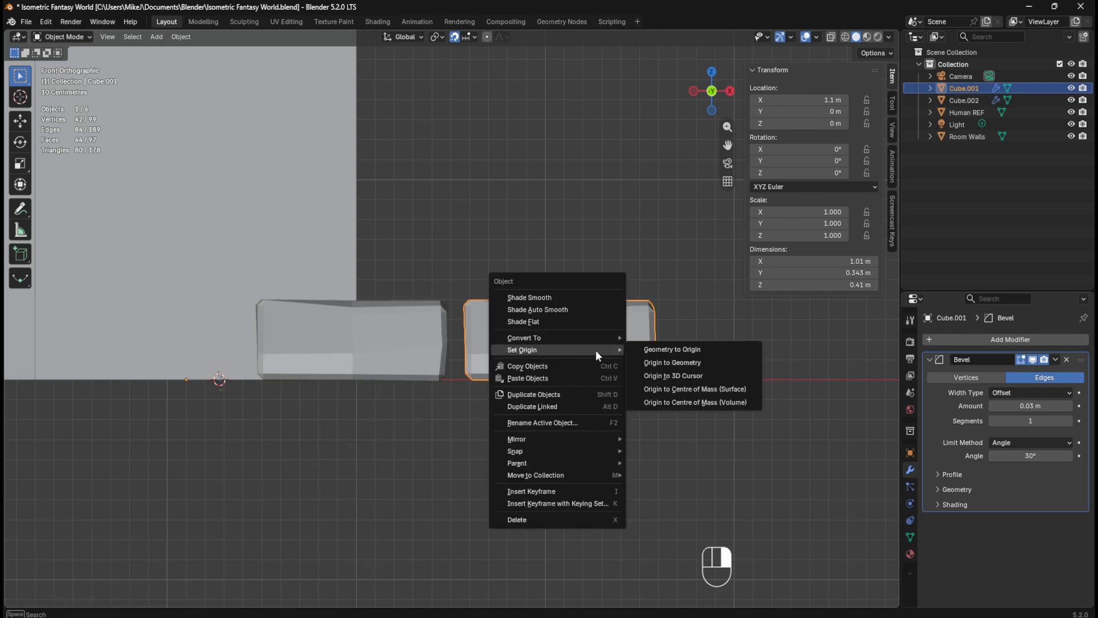
pyautogui.click(665, 363)
pyautogui.click(448, 405)
pyautogui.click(437, 371)
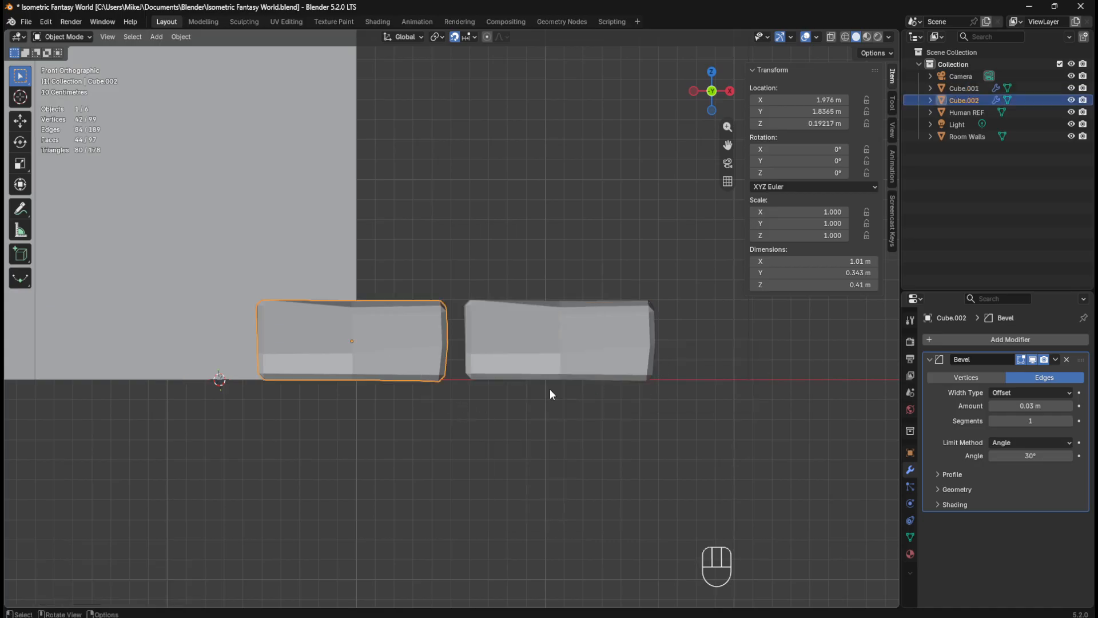
# Step: Scale the duplicated block along X only, to about 0.521, making it roughly half as long
pyautogui.click(591, 359)
pyautogui.press('s')
pyautogui.press('x')
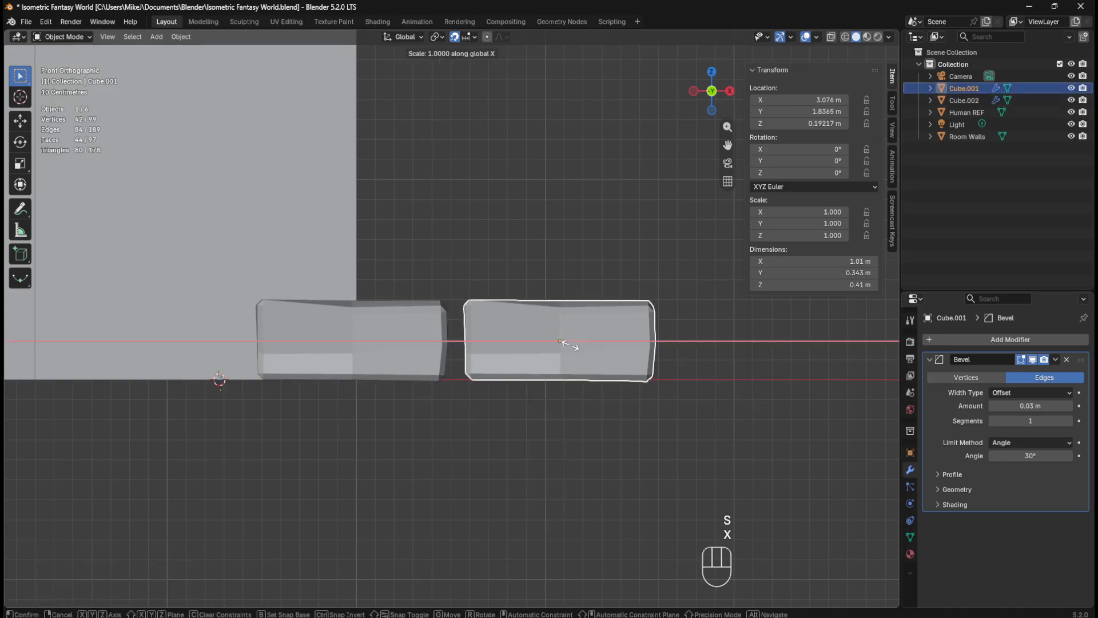
pyautogui.rightClick(561, 344)
pyautogui.press('s')
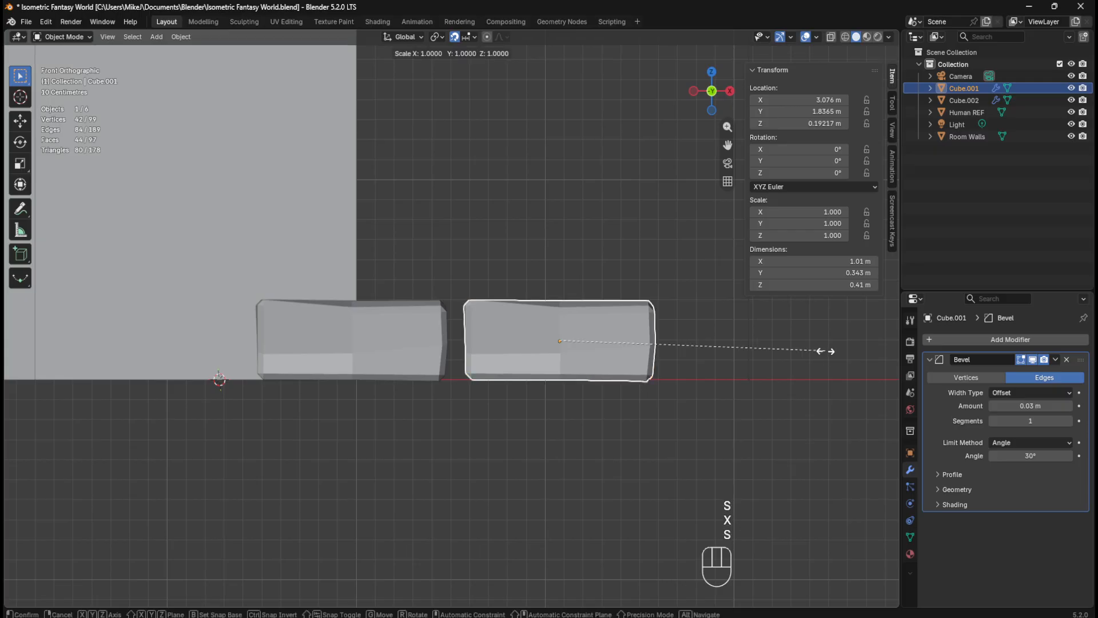
pyautogui.press('x')
pyautogui.click(697, 332)
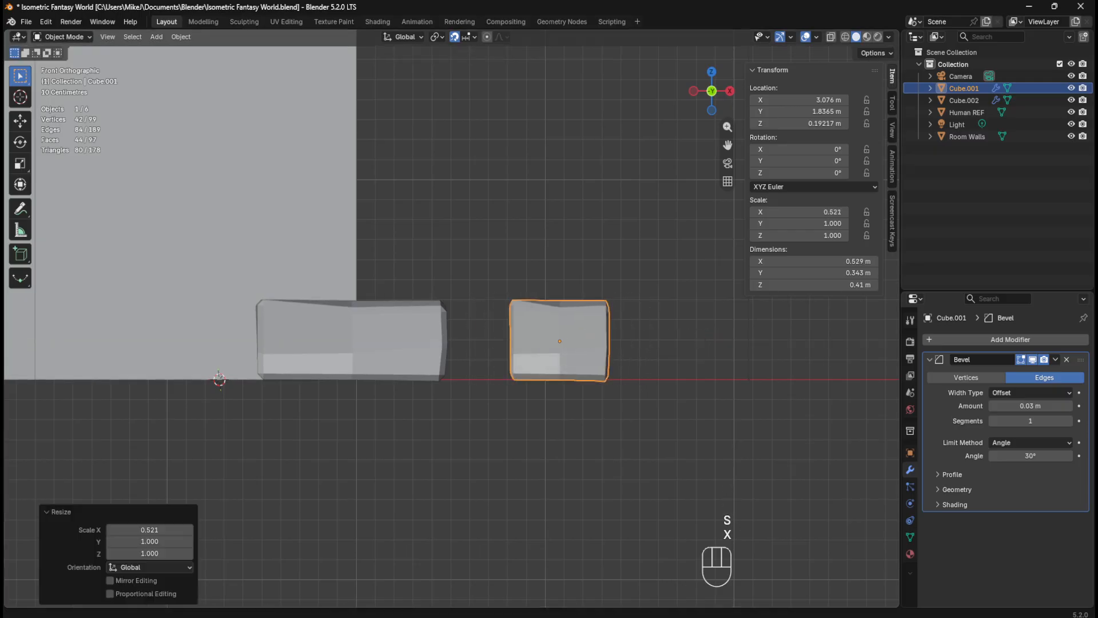
pyautogui.click(661, 306)
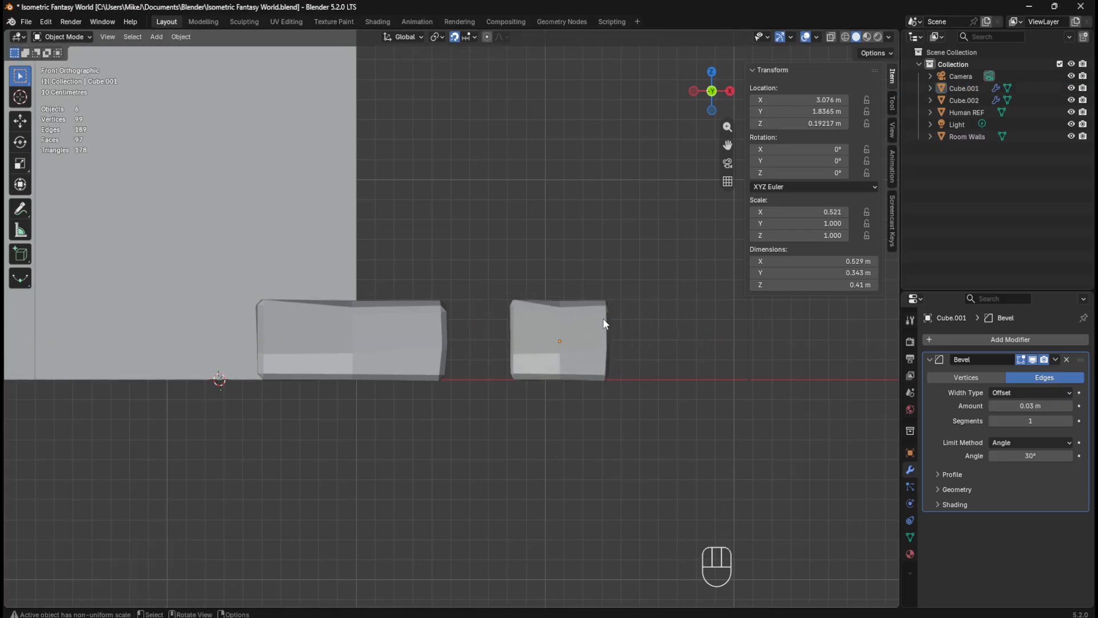
# Step: Move the shortened block -0.3 m along X so it sits close beside the original block
pyautogui.click(582, 342)
pyautogui.press('g')
pyautogui.press('x')
pyautogui.click(534, 345)
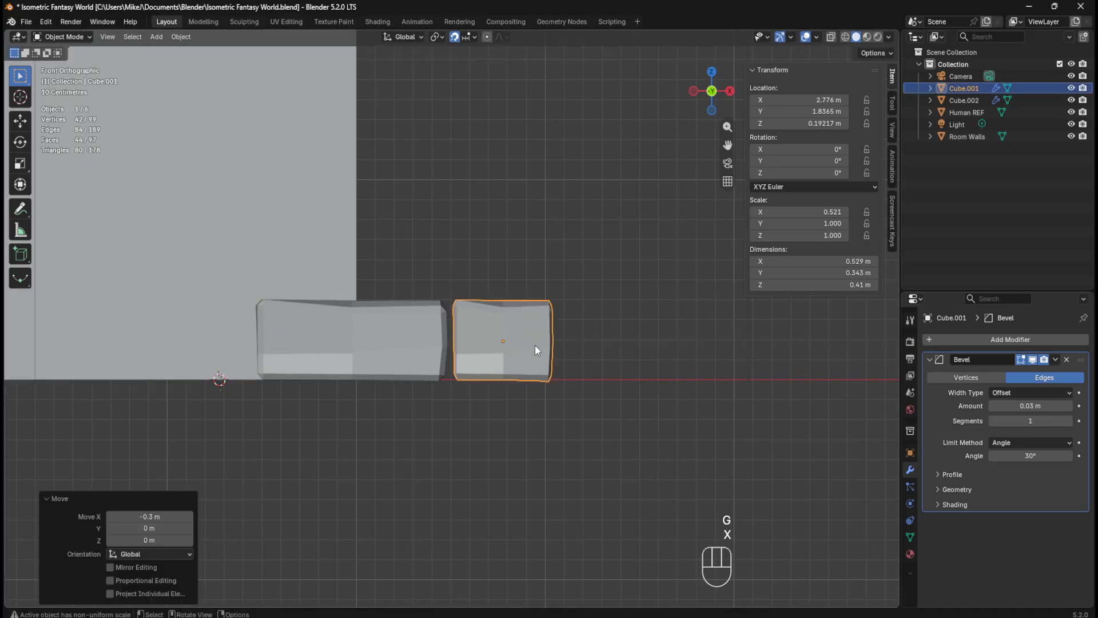
pyautogui.click(639, 298)
pyautogui.click(508, 345)
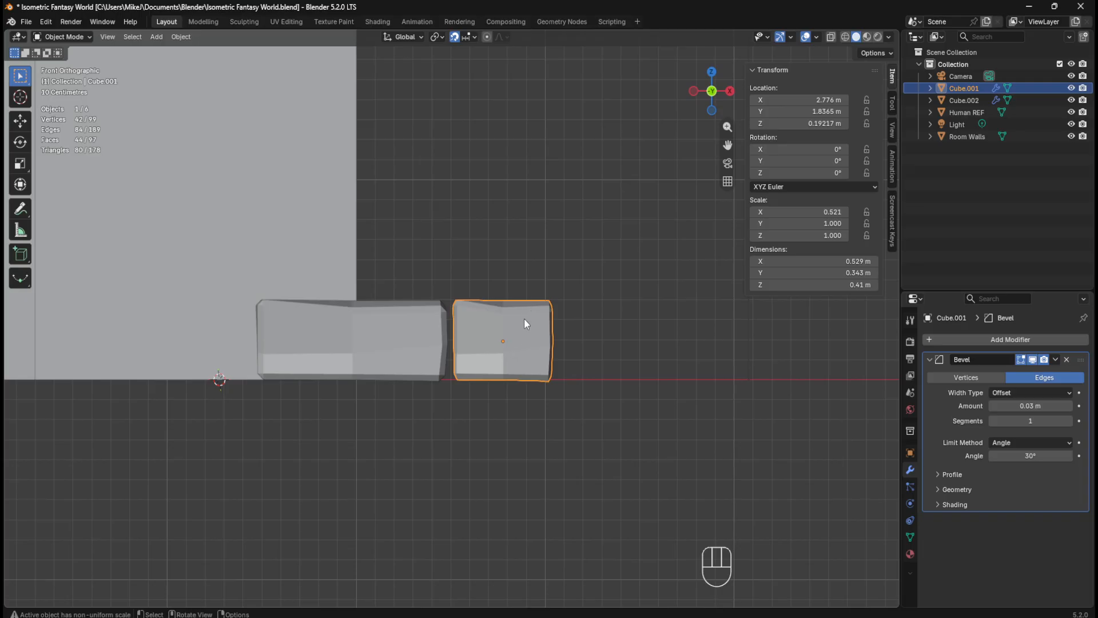
# Step: Apply all transforms to the shortened block
pyautogui.hotkey('shift', 'a')
pyautogui.press('Escape')
pyautogui.click(607, 336)
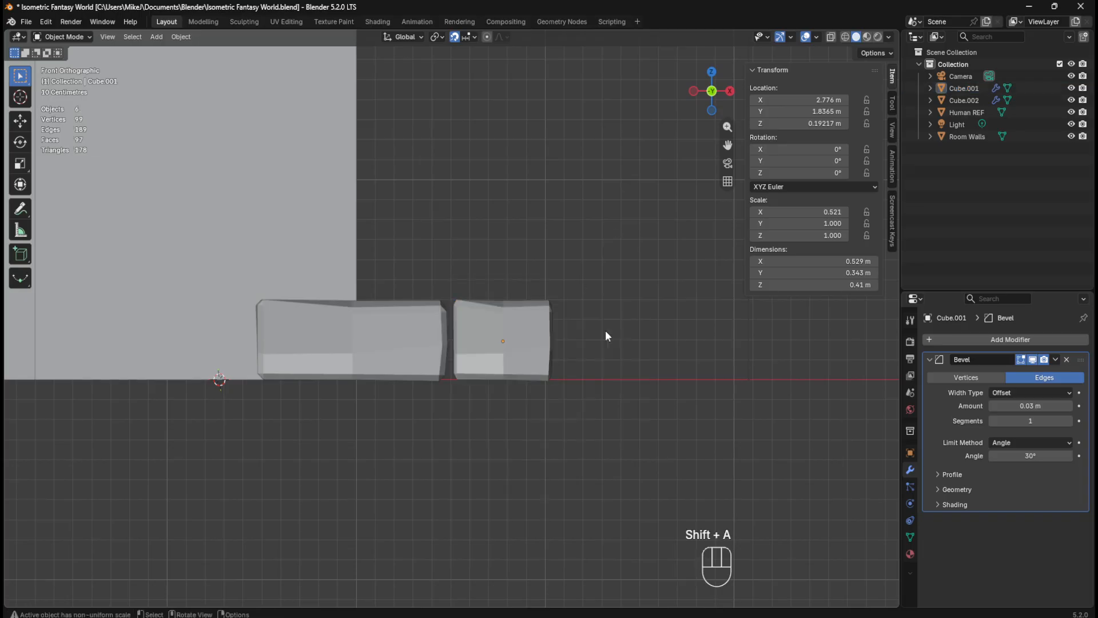
pyautogui.click(527, 343)
pyautogui.hotkey('ctrl', 'a')
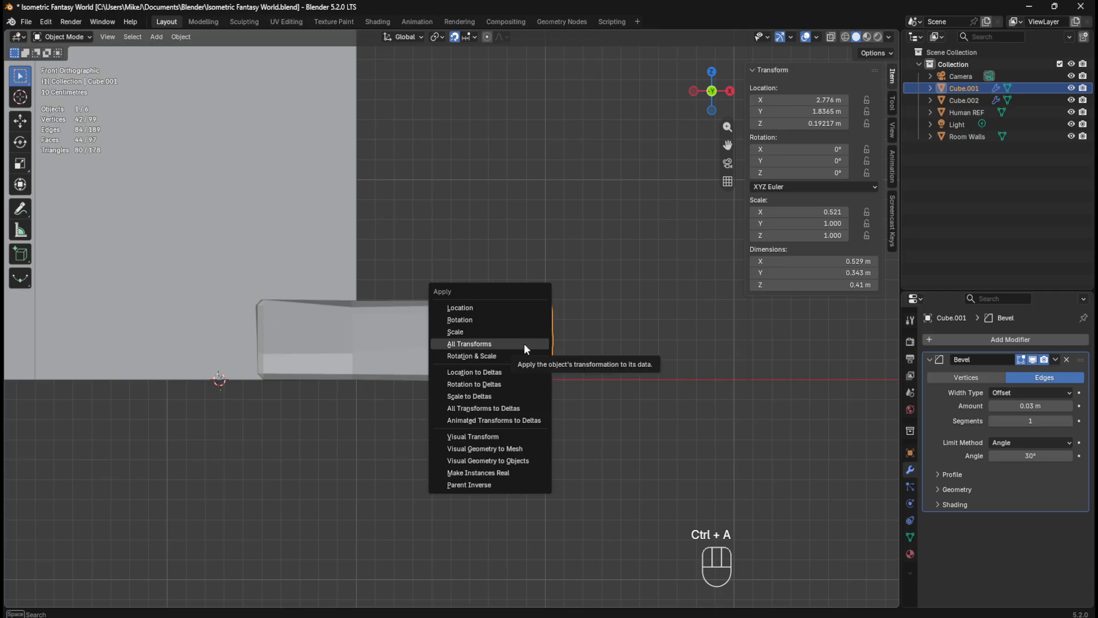
pyautogui.click(524, 343)
pyautogui.click(600, 320)
pyautogui.click(518, 340)
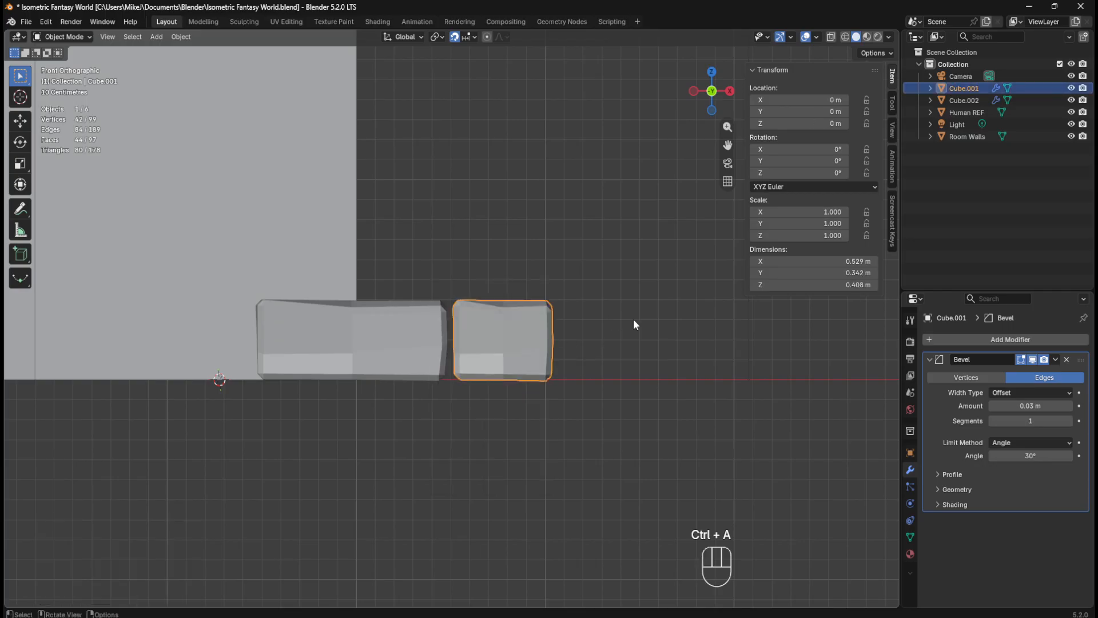
# Step: Compare the shape and bevels of the shortened block with the original block from perspective and front views
pyautogui.moveTo(616, 339); pyautogui.dragTo(575, 358, button='middle')
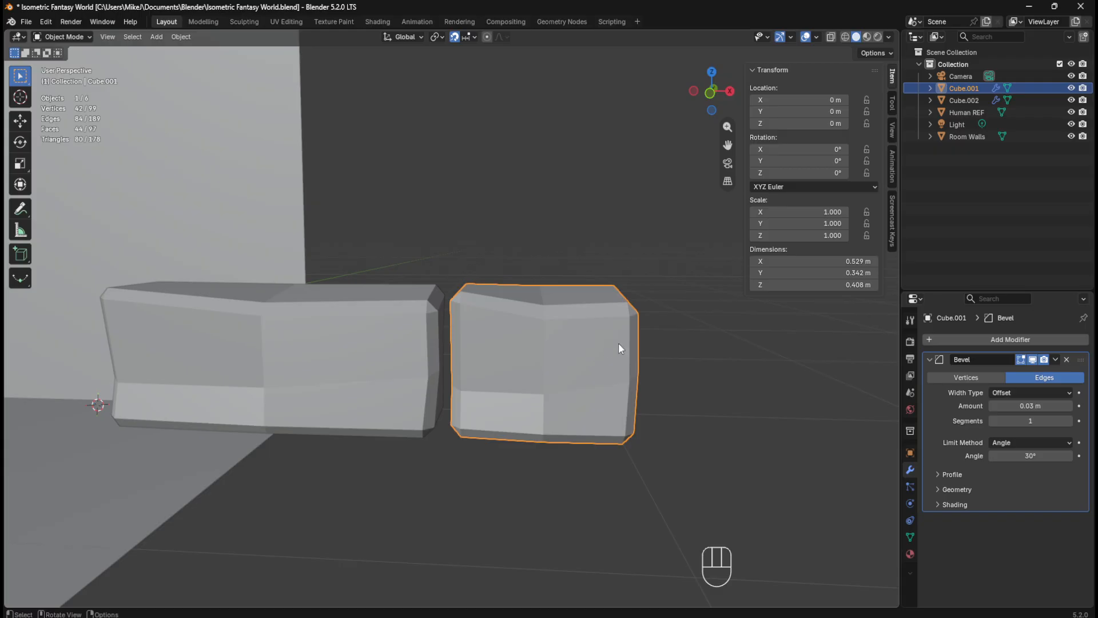
pyautogui.click(704, 340)
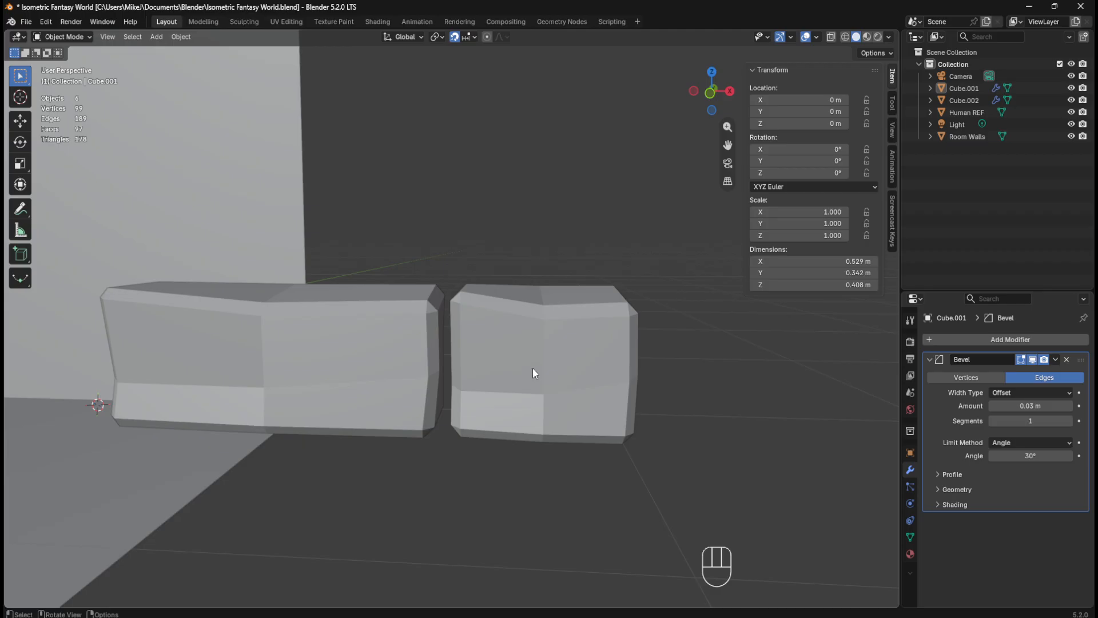
pyautogui.click(532, 369)
pyautogui.click(400, 358)
pyautogui.click(561, 373)
pyautogui.moveTo(561, 373)
pyautogui.mouseDown(button='middle')
pyautogui.moveTo(589, 357)
pyautogui.moveTo(564, 371)
pyautogui.mouseUp(button='middle')
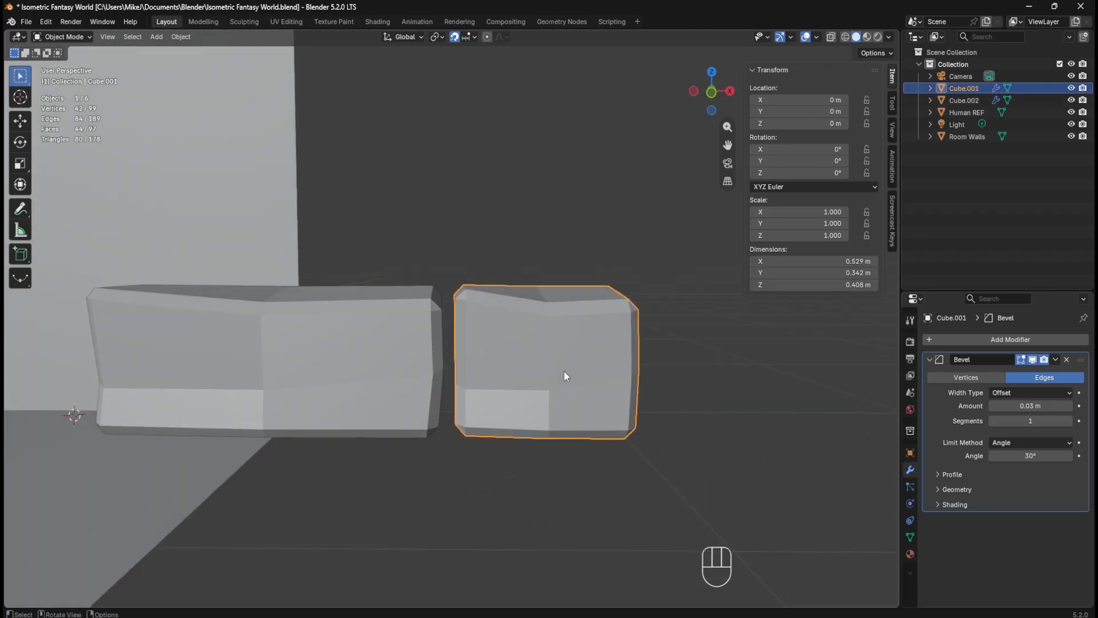
pyautogui.click(730, 371)
pyautogui.click(615, 372)
pyautogui.press('KP_1')
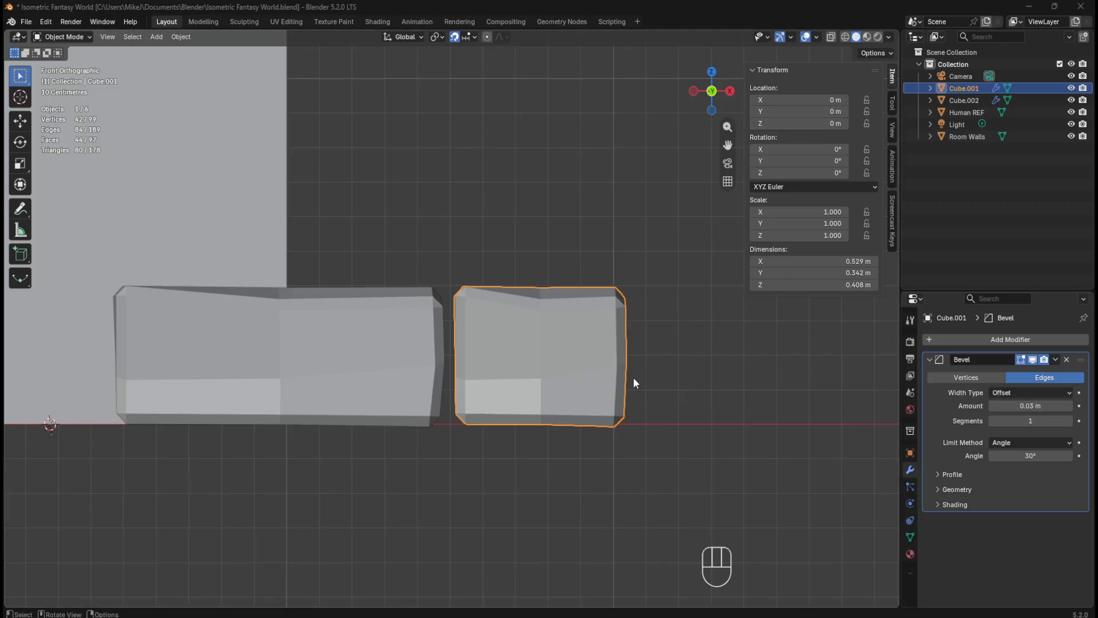
pyautogui.moveTo(628, 363); pyautogui.dragTo(690, 373, button='middle')
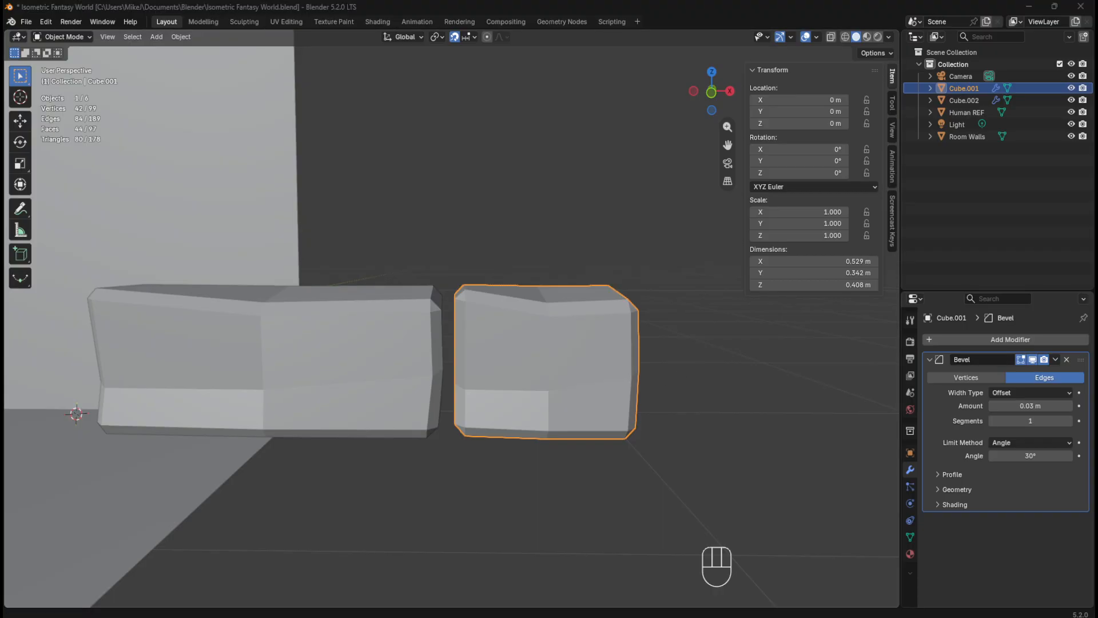
pyautogui.click(760, 380)
# Step: Duplicate the shortened block and place the copy 0.6 m along the X axis
pyautogui.click(625, 356)
pyautogui.press('KP_1')
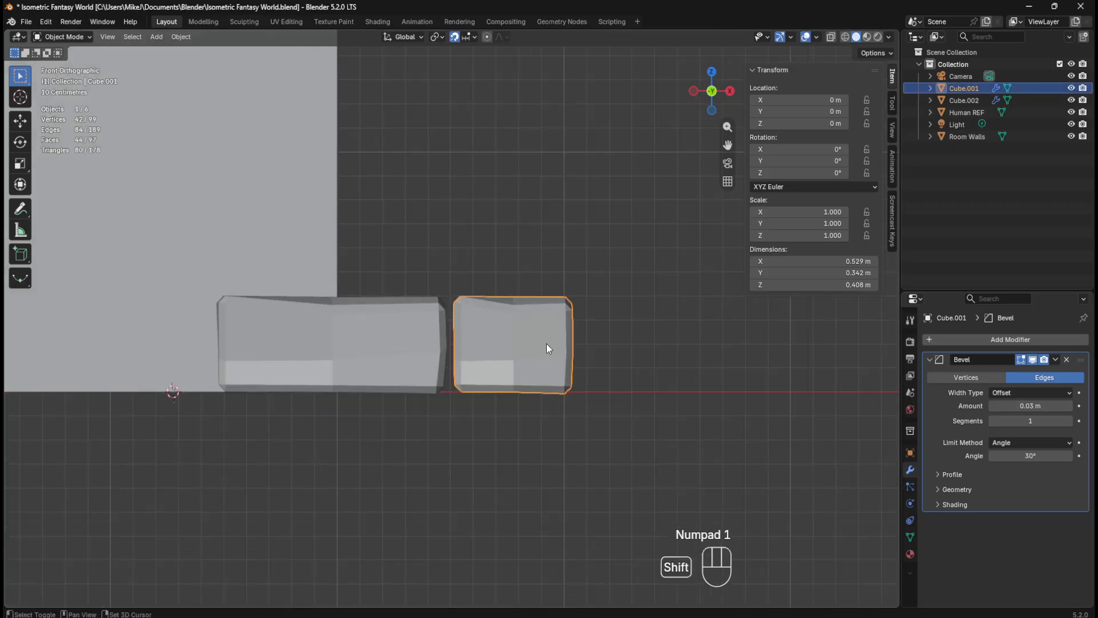
pyautogui.hotkey('shift', 'd')
pyautogui.press('g')
pyautogui.press('x')
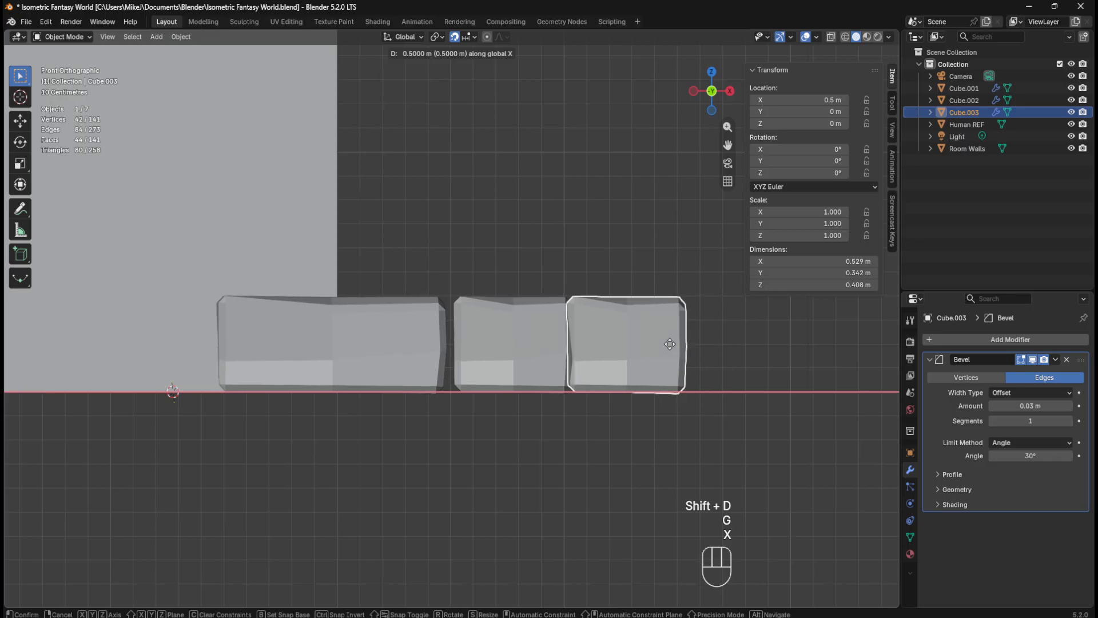
pyautogui.click(691, 344)
pyautogui.press('s')
pyautogui.press('x')
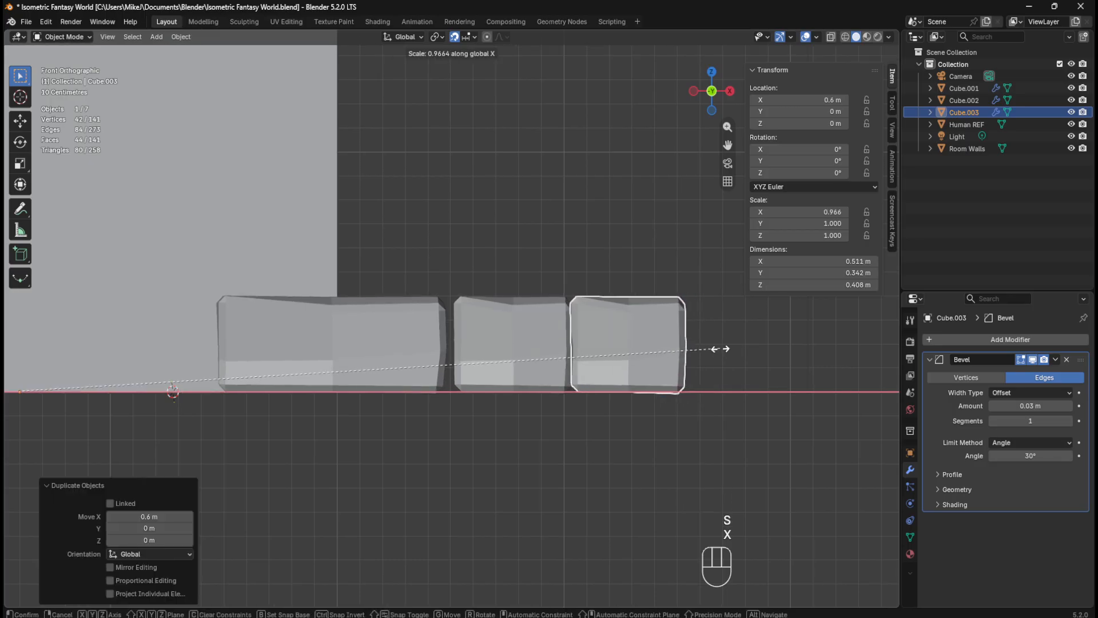
pyautogui.rightClick(699, 344)
# Step: Set the origin of the third block, the newest copy, to its geometry
pyautogui.rightClick(682, 350)
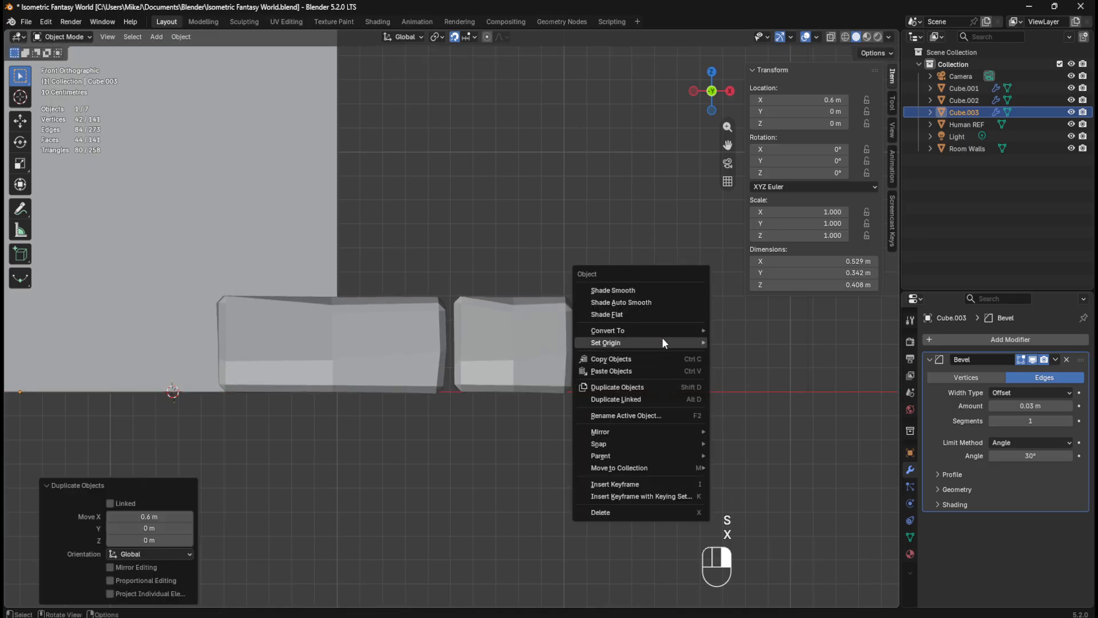
pyautogui.moveTo(663, 342)
pyautogui.click(747, 358)
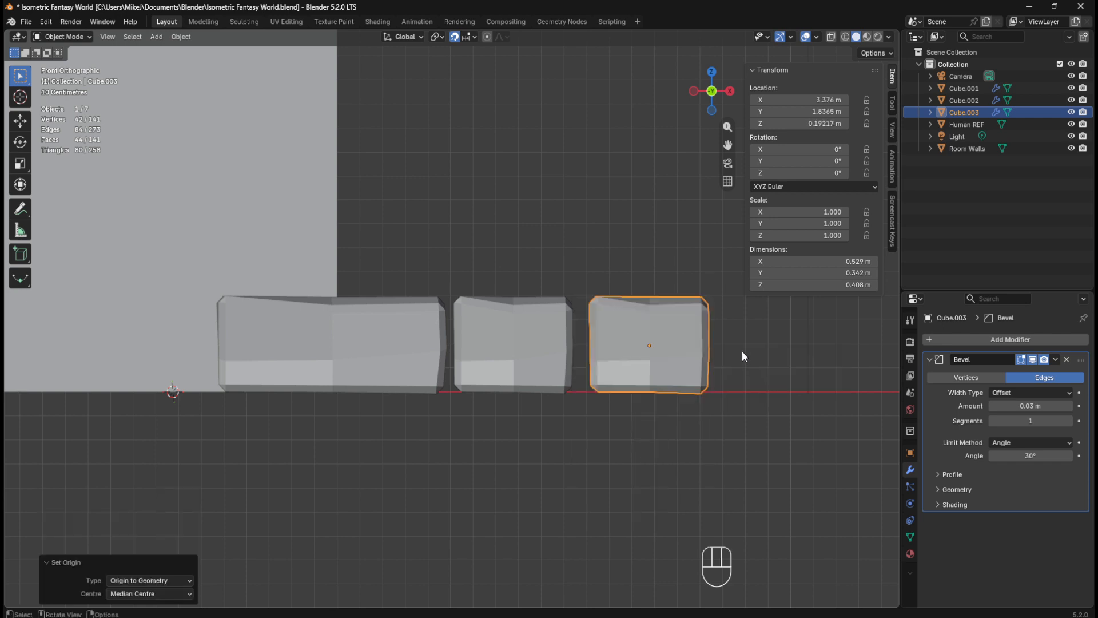
pyautogui.press('Tab')
pyautogui.press('Tab')
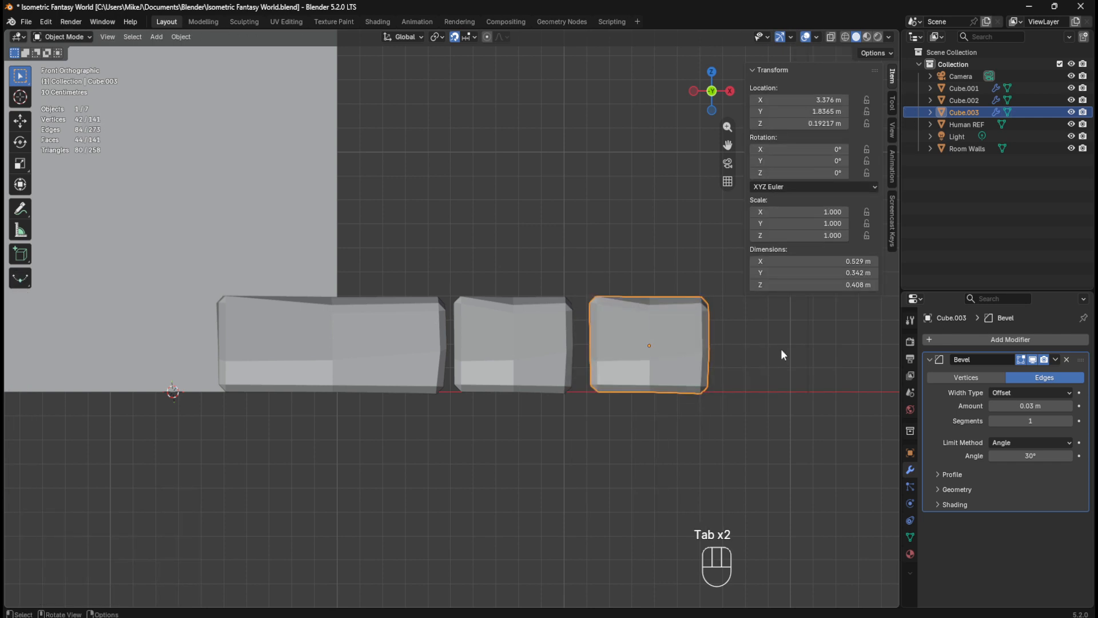
# Step: Scale the third block along X by a factor of about 0.44 and apply all its transforms
pyautogui.press('s')
pyautogui.press('x')
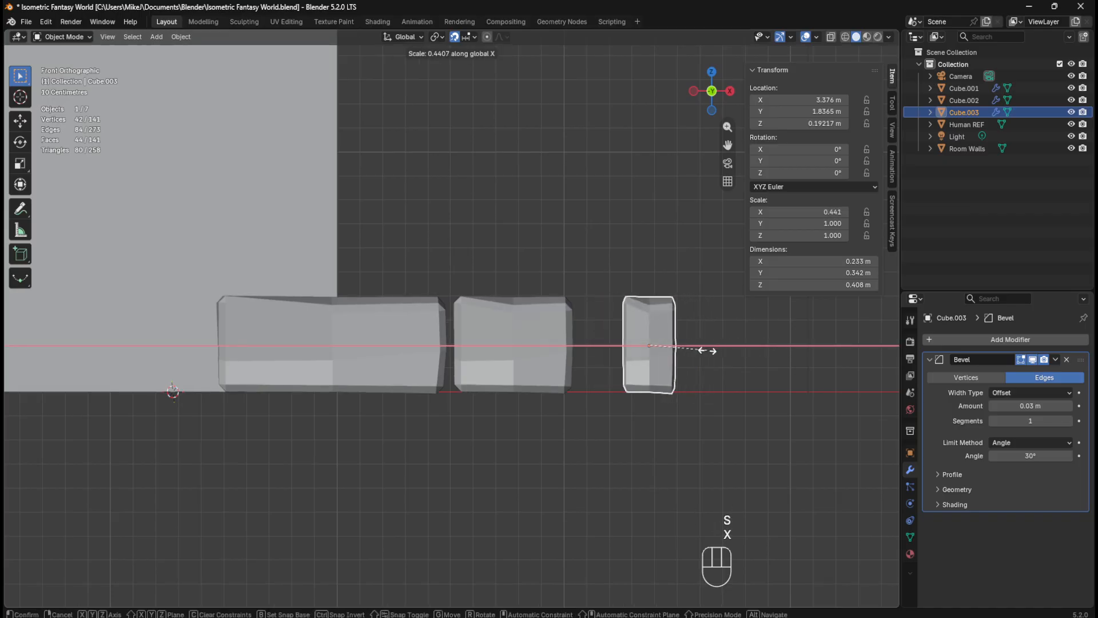
pyautogui.click(707, 350)
pyautogui.hotkey('shift', 'a')
pyautogui.moveTo(663, 341)
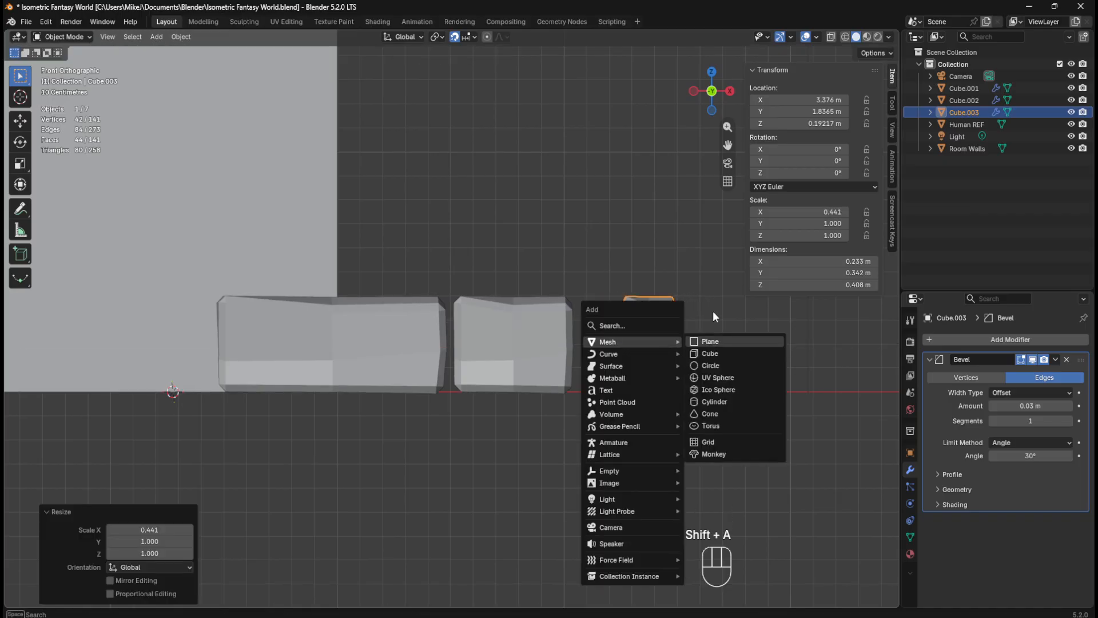
pyautogui.moveTo(644, 332); pyautogui.dragTo(661, 338)
pyautogui.click(661, 337)
pyautogui.hotkey('ctrl', 'a')
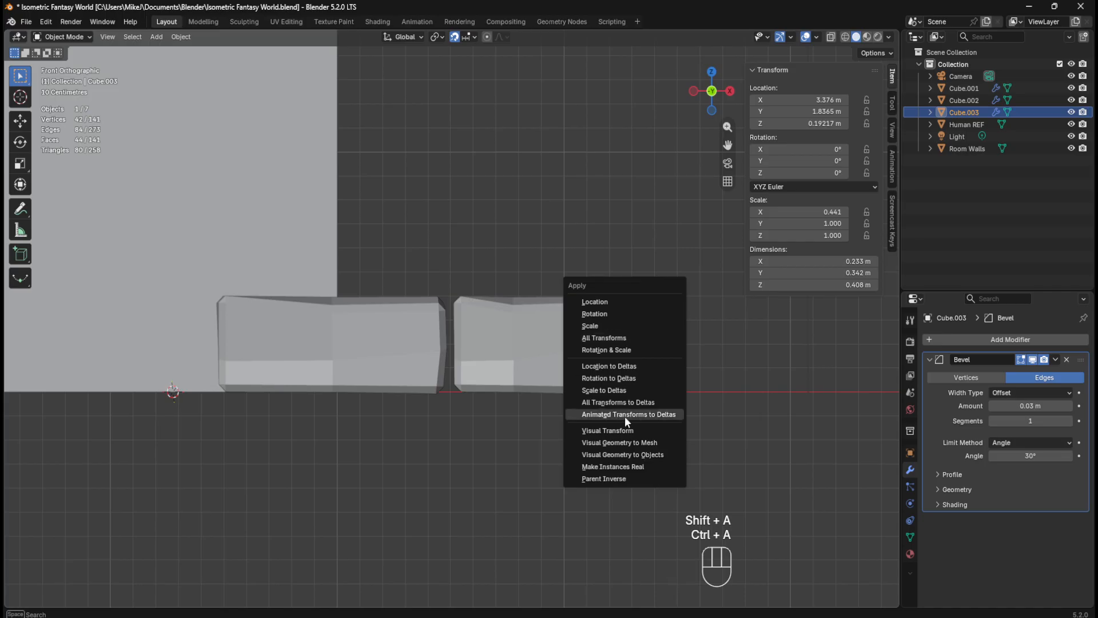
pyautogui.click(633, 339)
# Step: Move the narrowed third block -0.2 m along the X axis, close to the middle block
pyautogui.click(706, 330)
pyautogui.click(651, 333)
pyautogui.press('g')
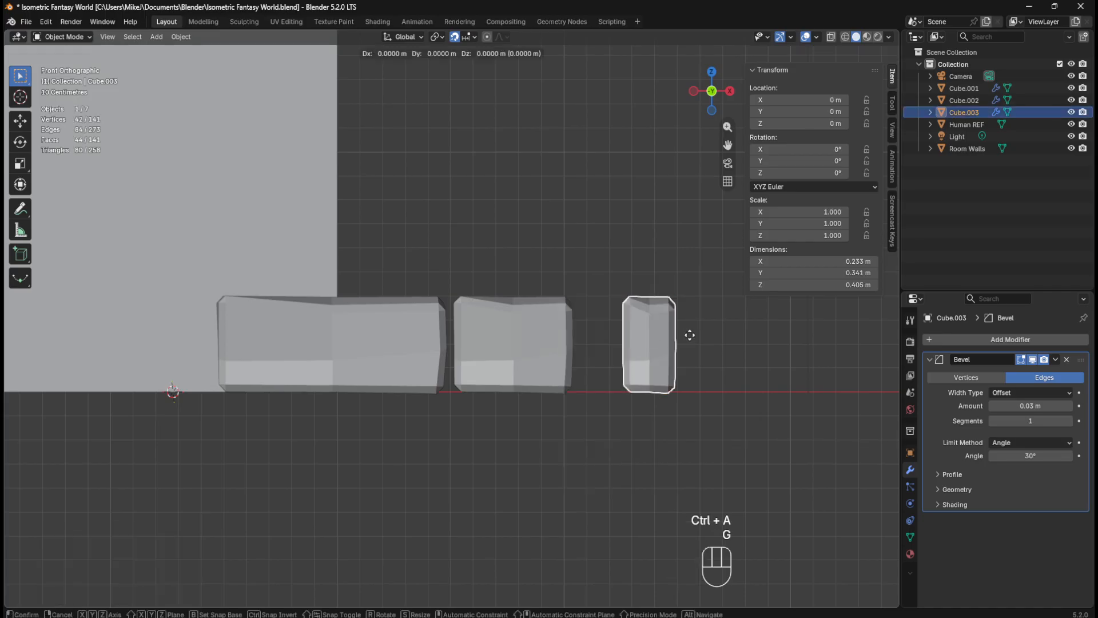
pyautogui.press('x')
pyautogui.click(678, 331)
pyautogui.click(682, 331)
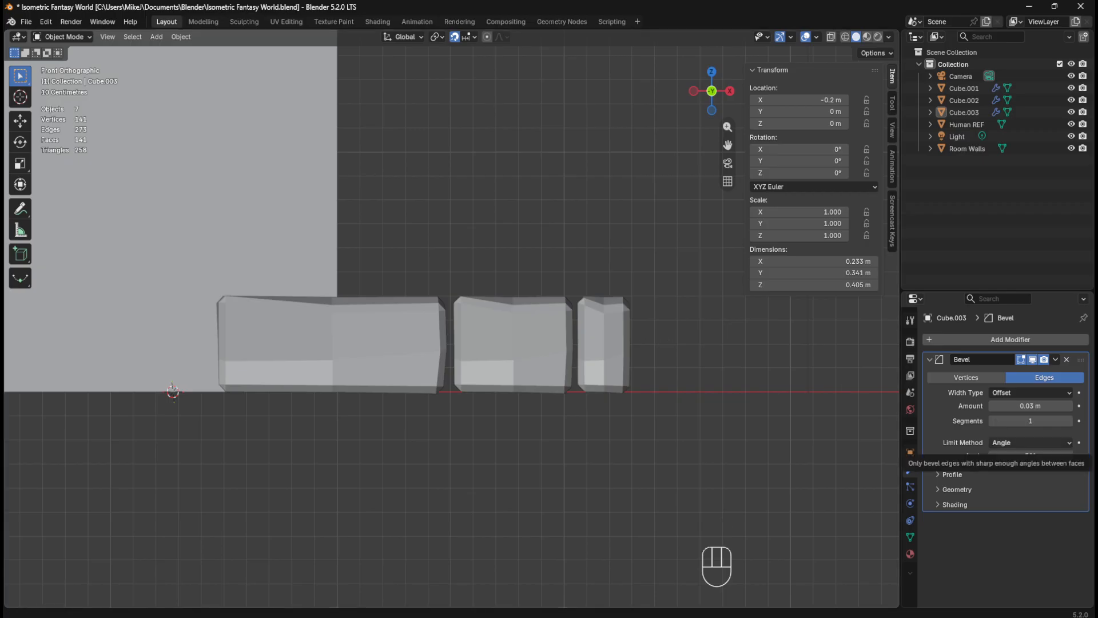
# Step: Dissolve the vertical edge loop through the middle of the narrow block
pyautogui.click(607, 331)
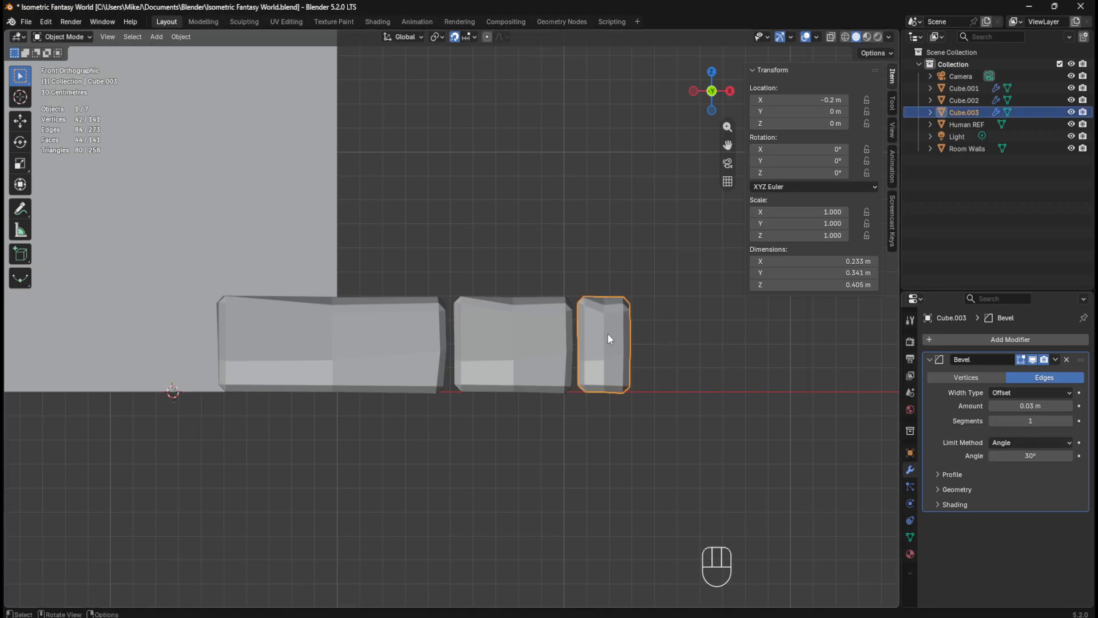
pyautogui.press('Tab')
pyautogui.press('2')
pyautogui.keyDown('alt'); pyautogui.click(604, 329); pyautogui.keyUp('alt')
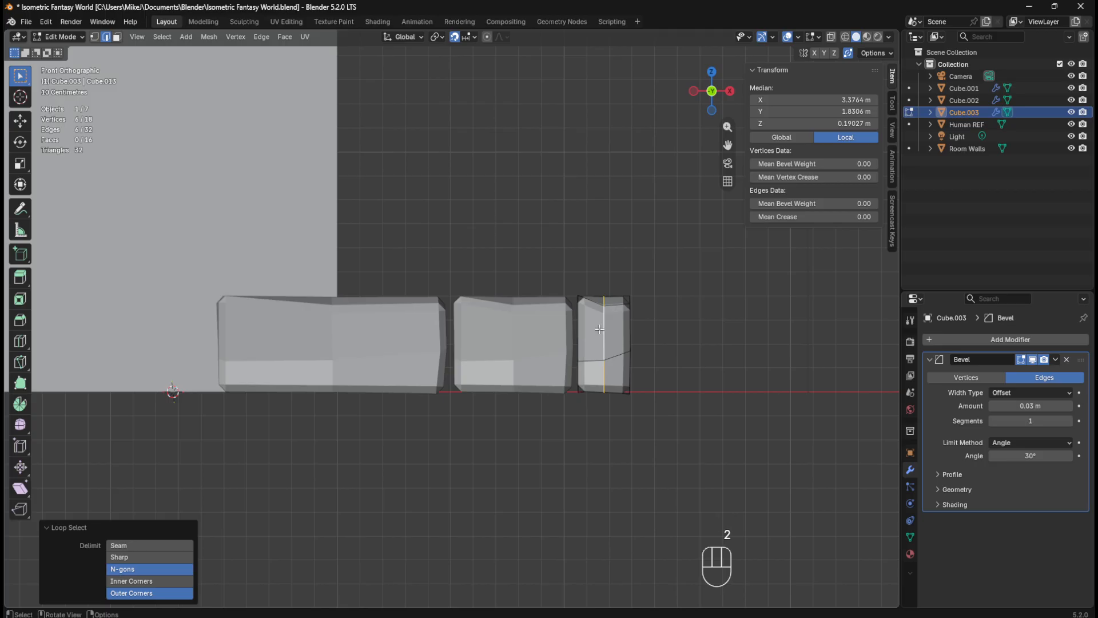
pyautogui.hotkey('ctrl', 'x')
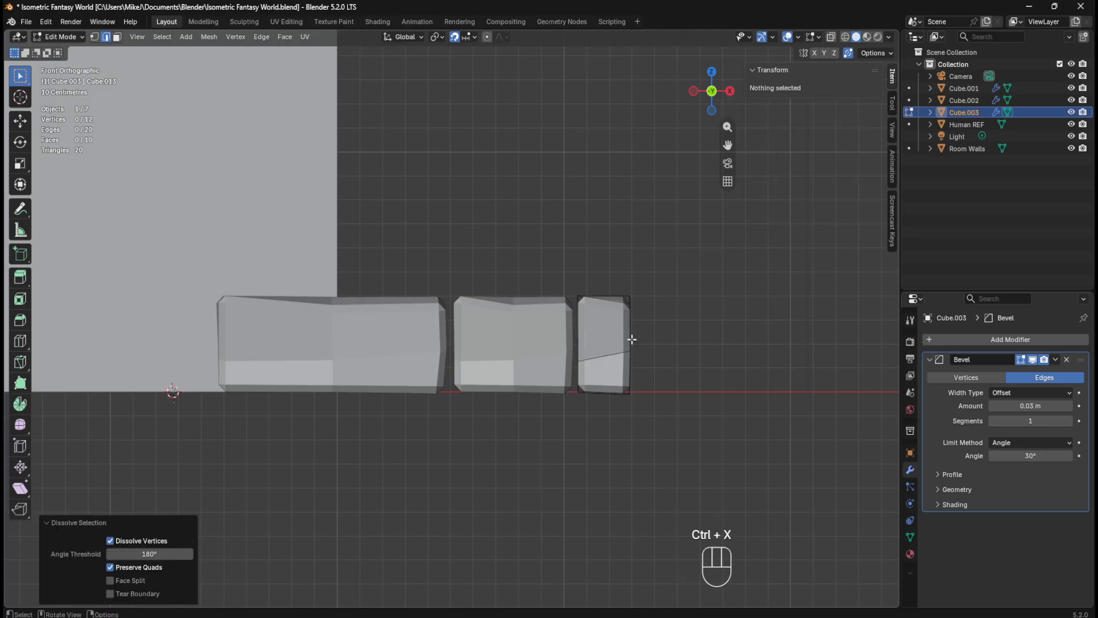
pyautogui.press('Tab')
pyautogui.click(690, 319)
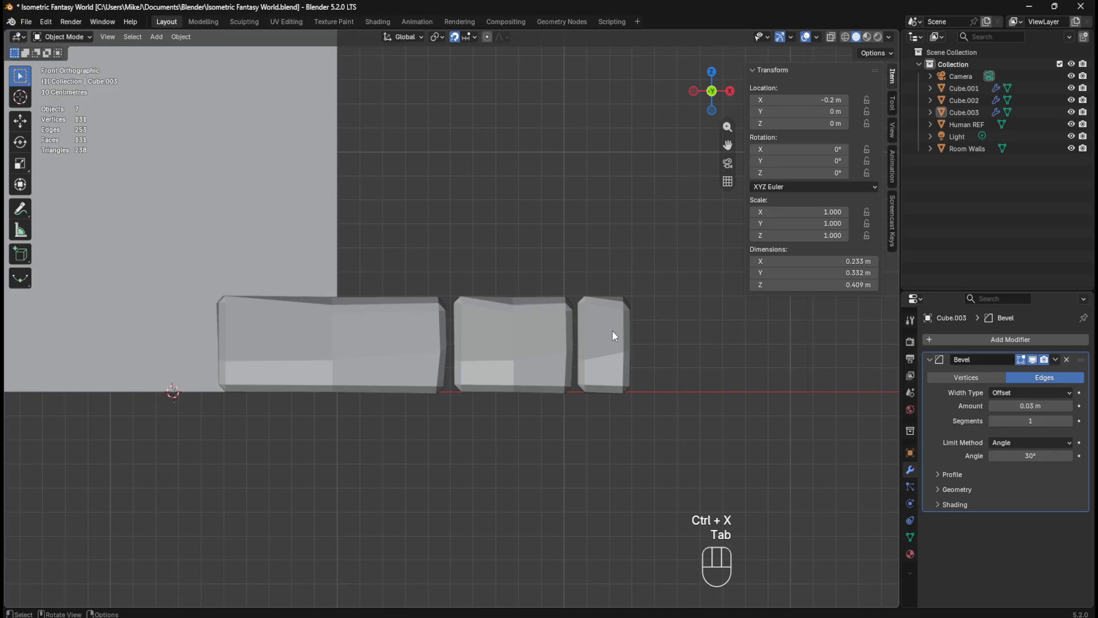
pyautogui.moveTo(622, 234); pyautogui.dragTo(592, 244, button='middle')
pyautogui.press('KP_1')
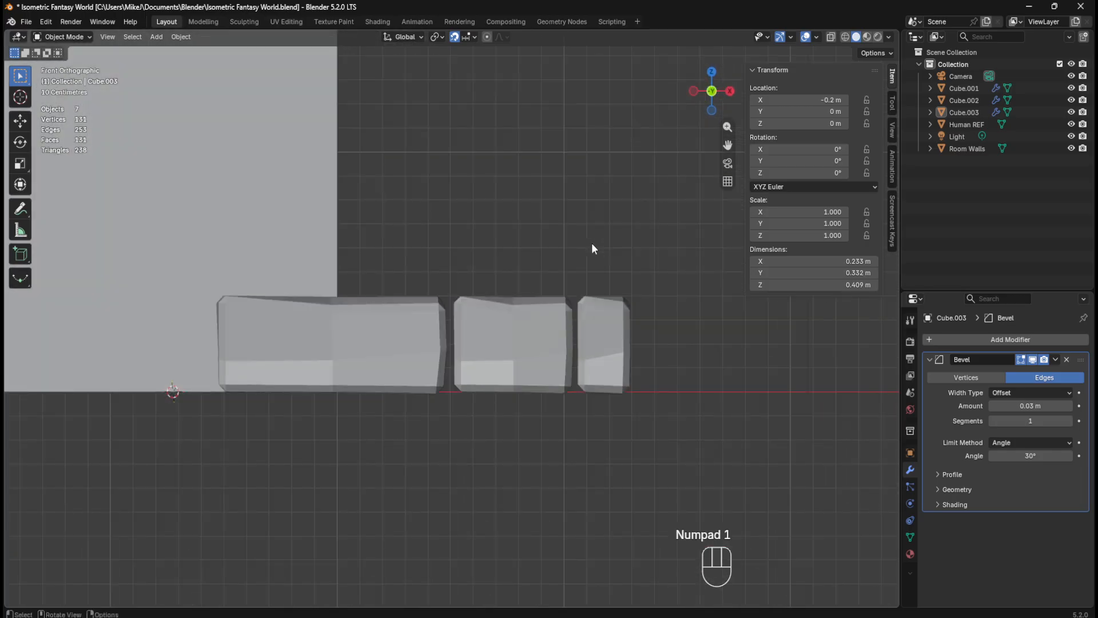
pyautogui.click(486, 333)
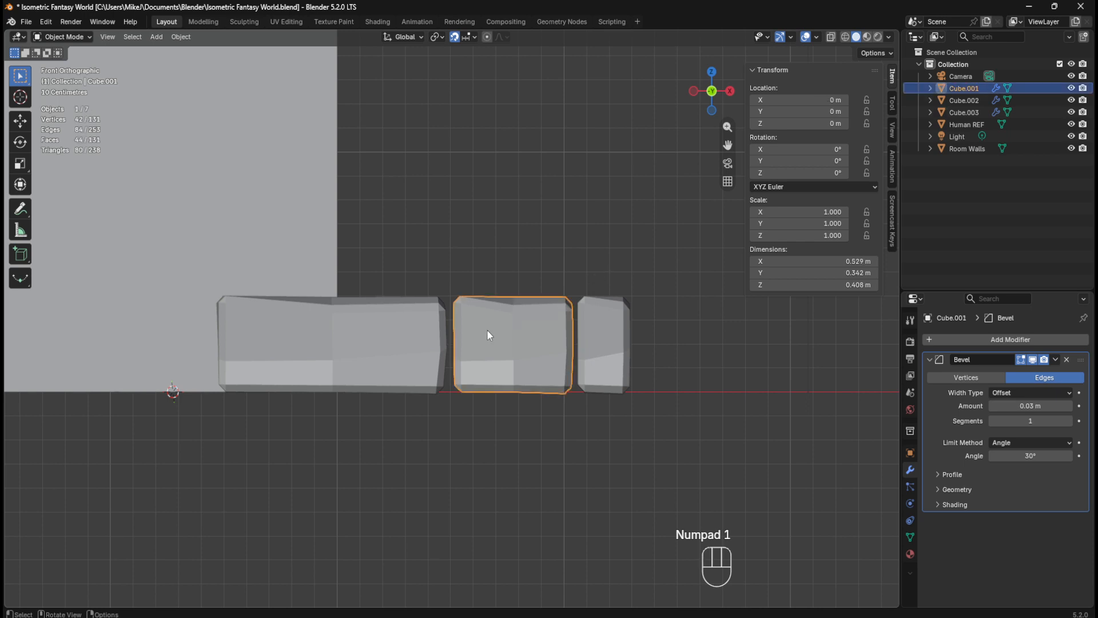
pyautogui.press('g')
pyautogui.press('x')
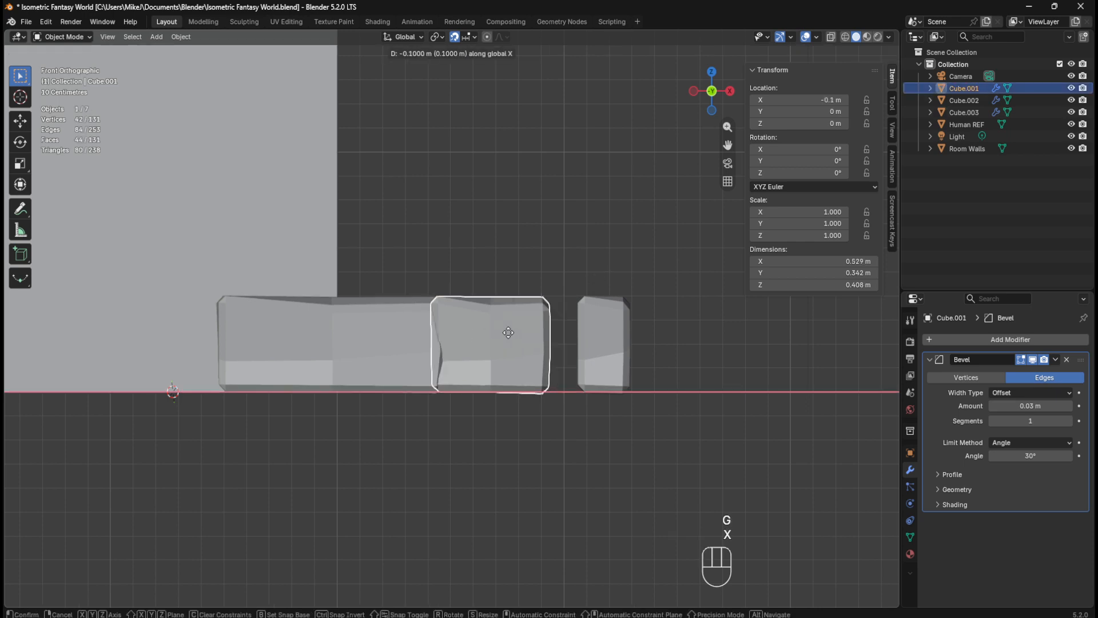
pyautogui.rightClick(508, 332)
pyautogui.press('g')
pyautogui.press('x')
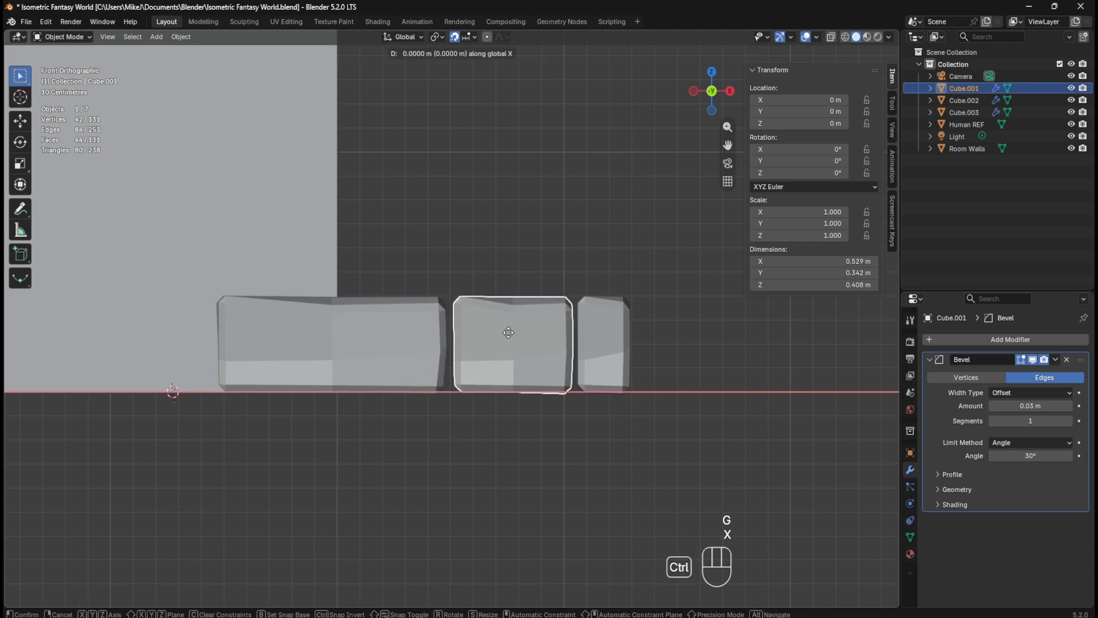
pyautogui.rightClick(500, 332)
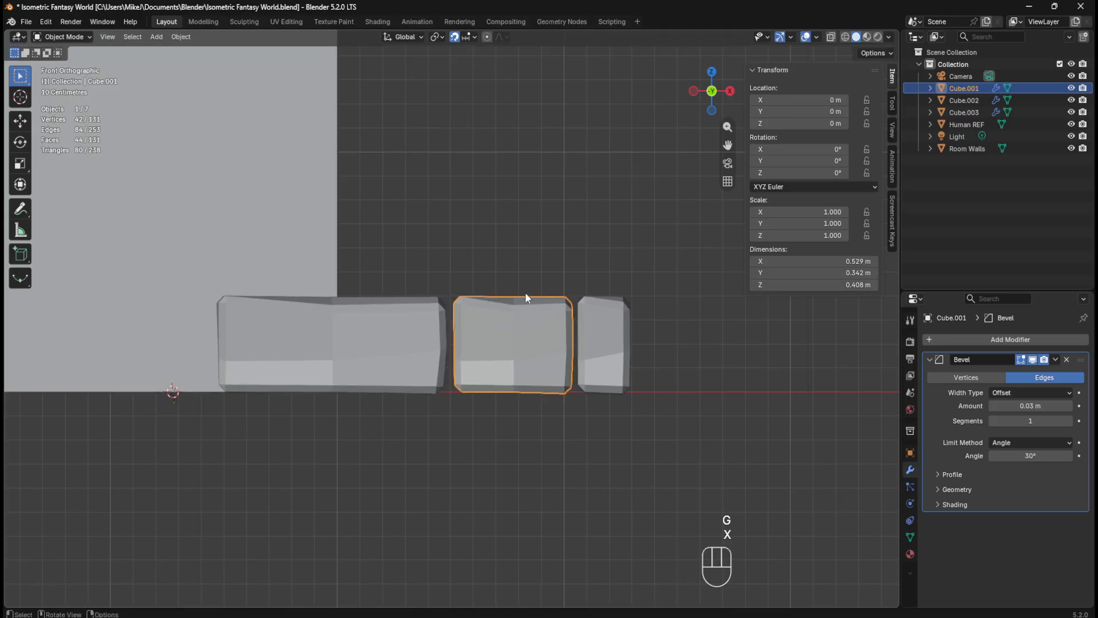
# Step: Randomise all vertices of the middle block with an amount of 0.03 m
pyautogui.moveTo(526, 297); pyautogui.dragTo(493, 300, button='middle')
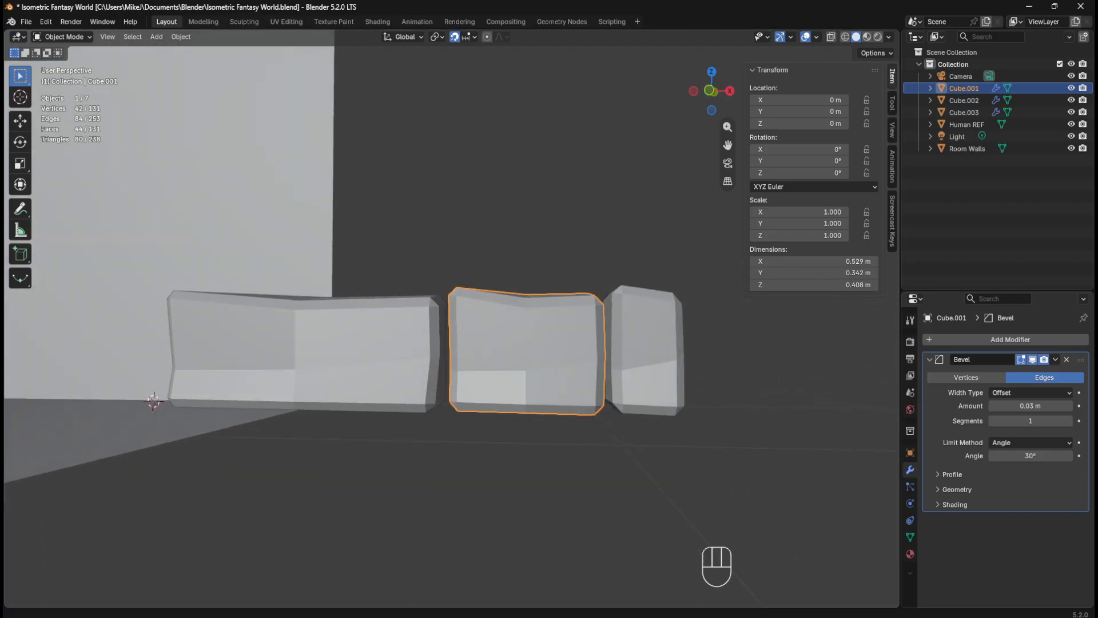
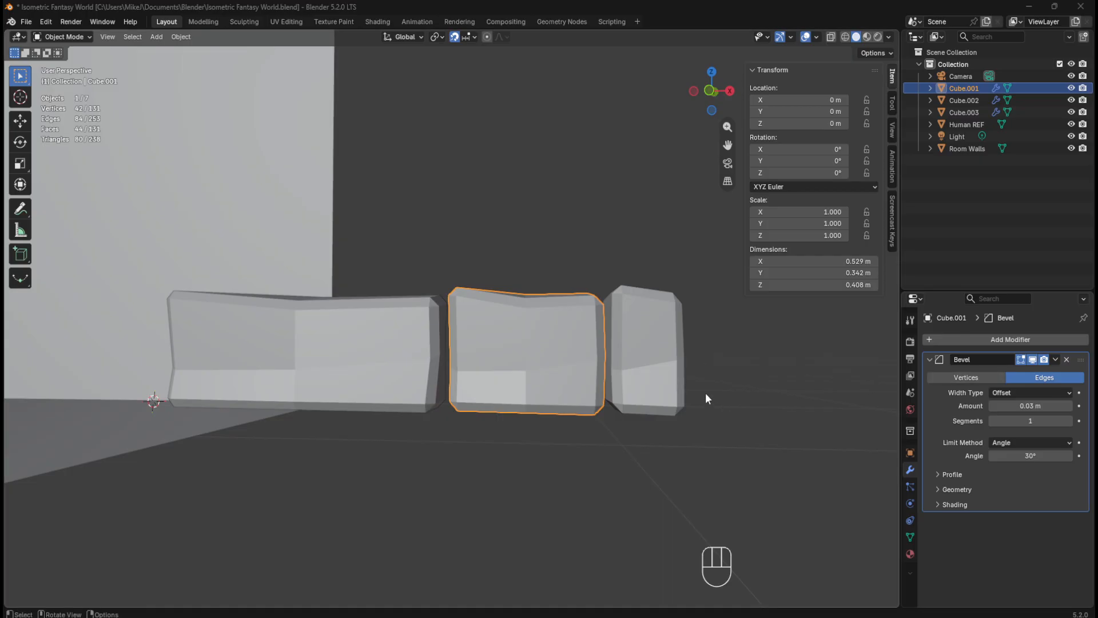
pyautogui.moveTo(705, 395); pyautogui.dragTo(669, 360, button='middle')
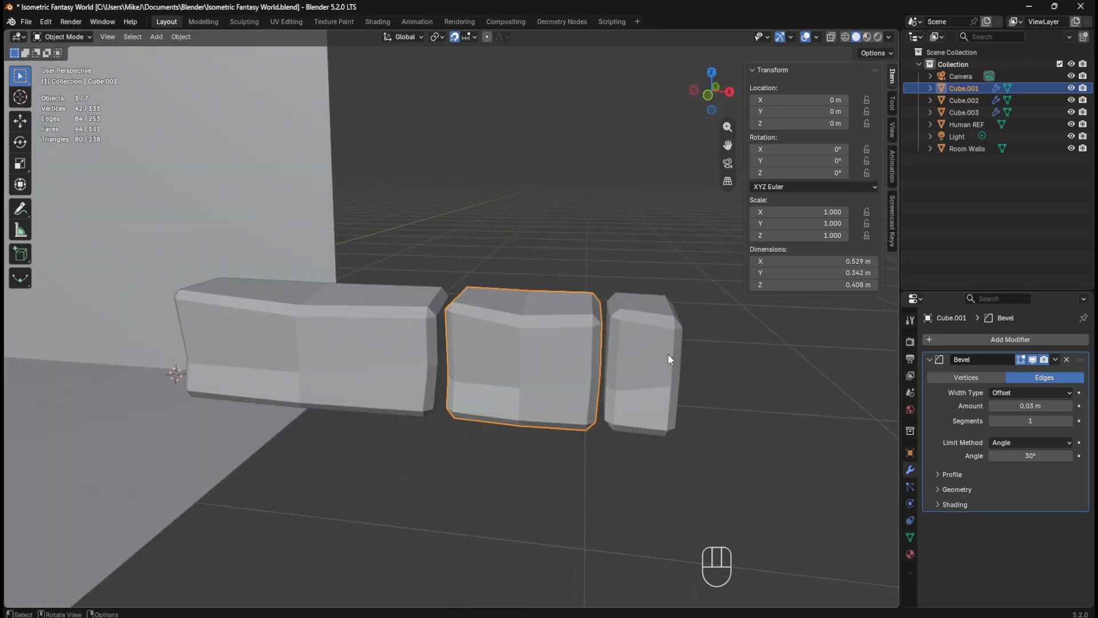
pyautogui.press('Tab')
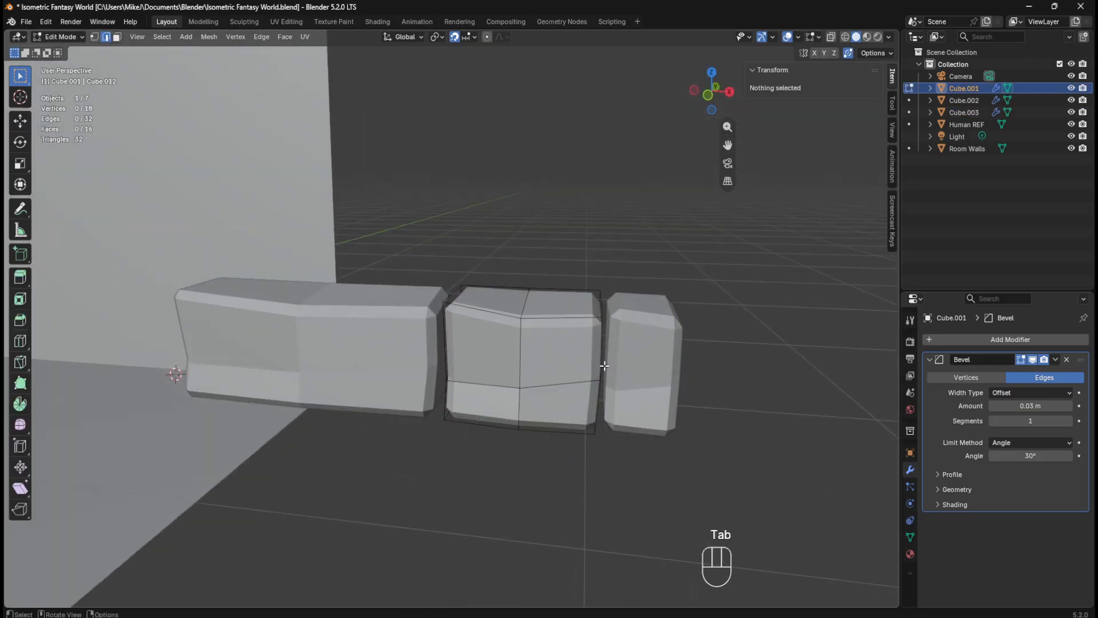
pyautogui.press('a')
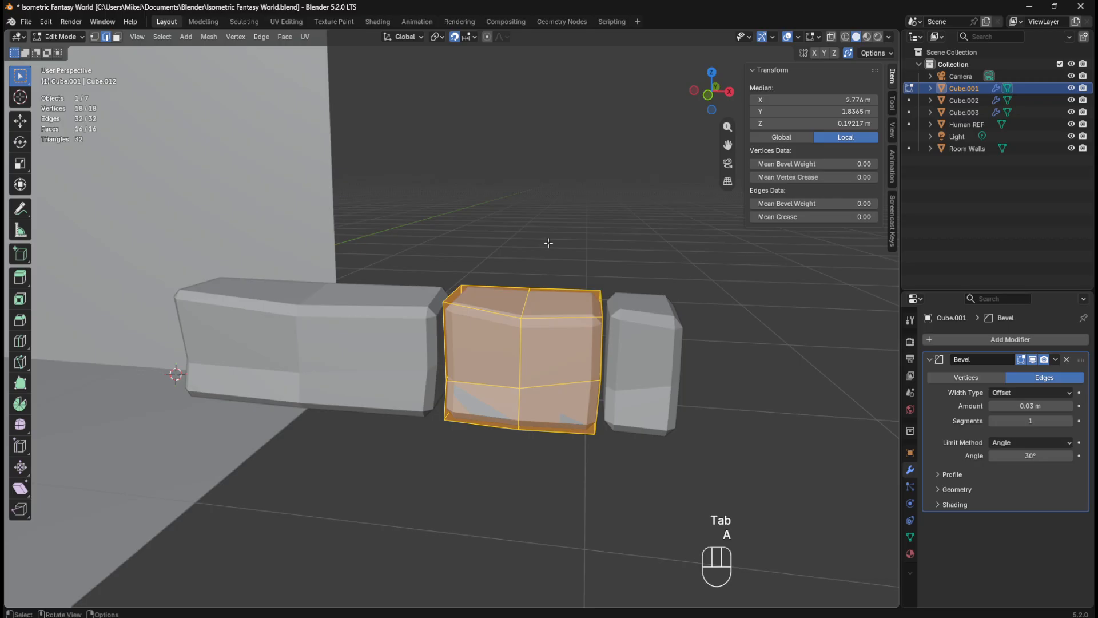
pyautogui.press('1')
pyautogui.click(559, 335)
pyautogui.press('a')
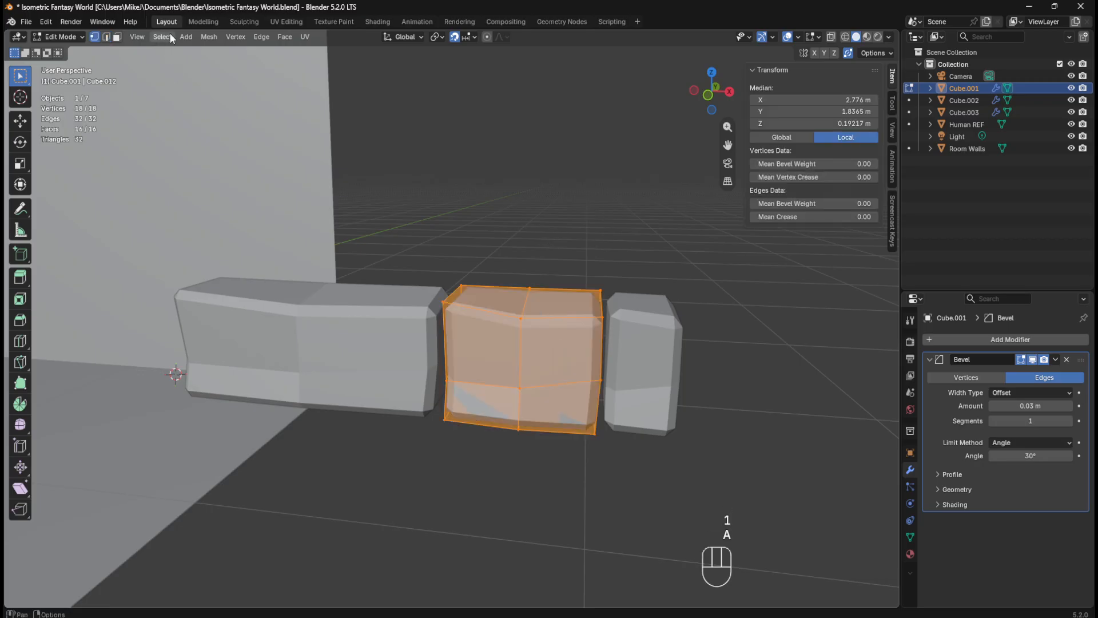
pyautogui.click(207, 36)
pyautogui.moveTo(268, 51)
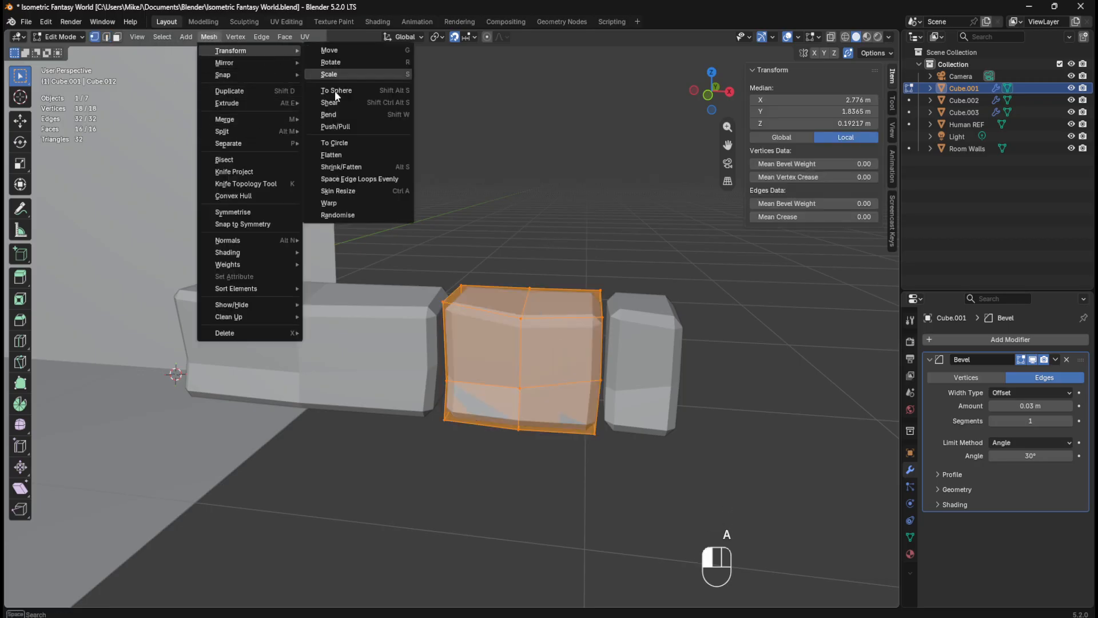
pyautogui.click(352, 212)
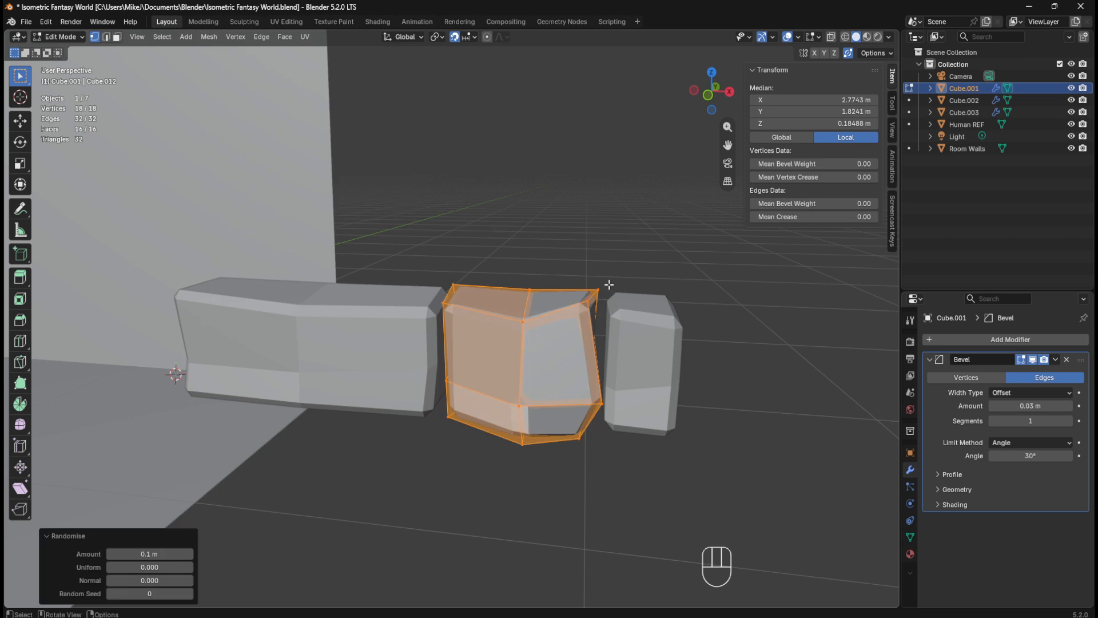
pyautogui.moveTo(605, 286); pyautogui.dragTo(135, 518, button='middle')
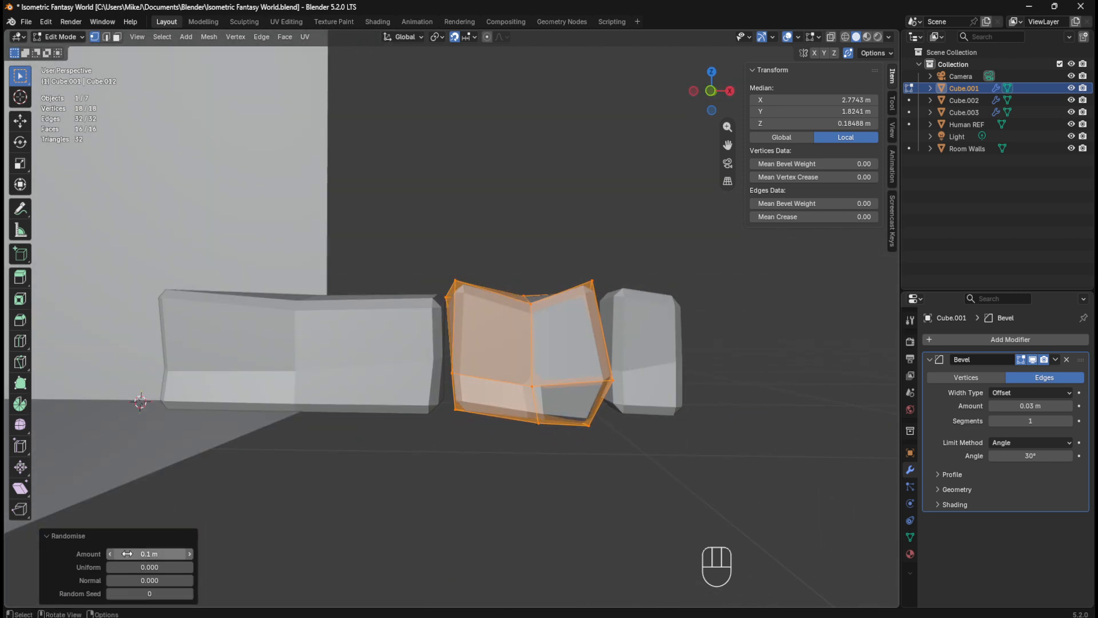
pyautogui.moveTo(134, 554); pyautogui.dragTo(113, 554)
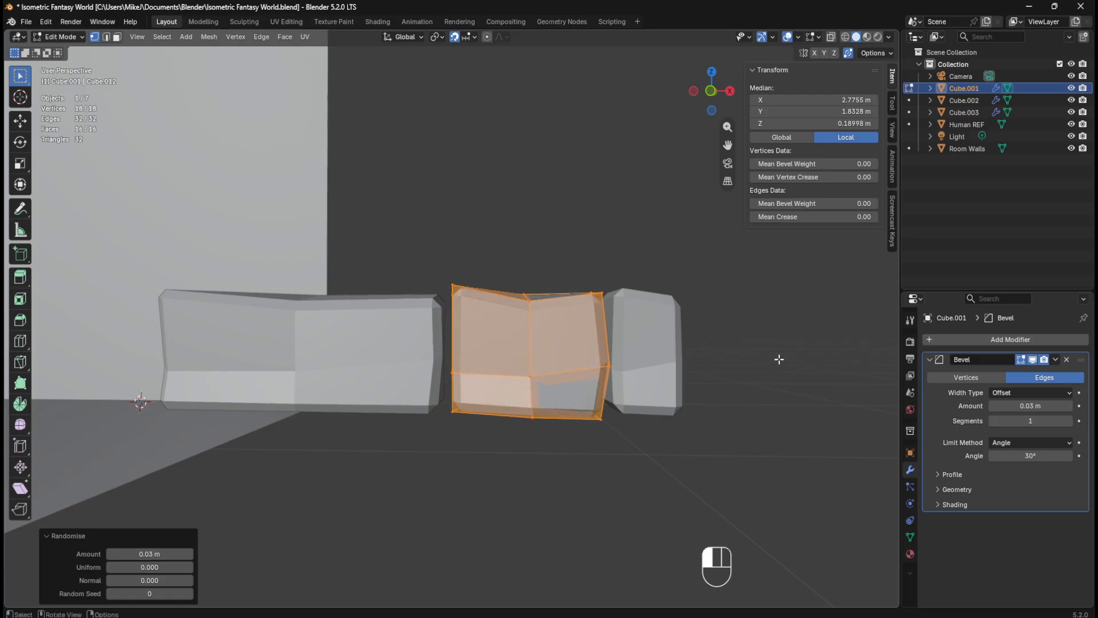
pyautogui.click(766, 350)
pyautogui.moveTo(704, 326); pyautogui.dragTo(680, 337, button='middle')
pyautogui.press('Tab')
# Step: Randomise all vertices of the narrow block, reducing the amount below the default 0.1 m
pyautogui.click(656, 349)
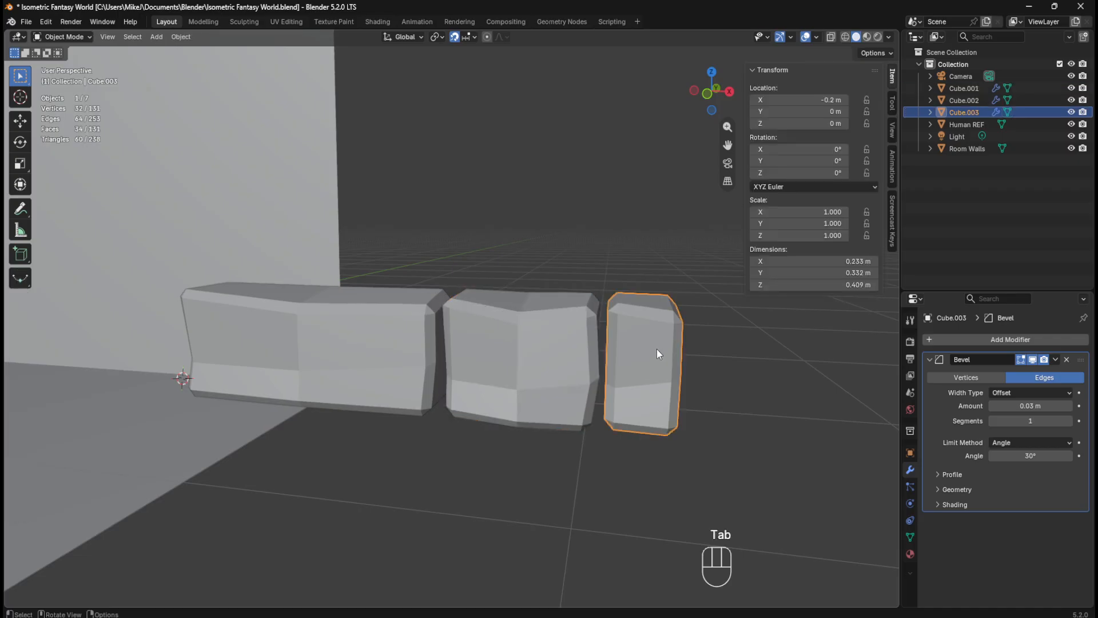
pyautogui.press('Tab')
pyautogui.press('a')
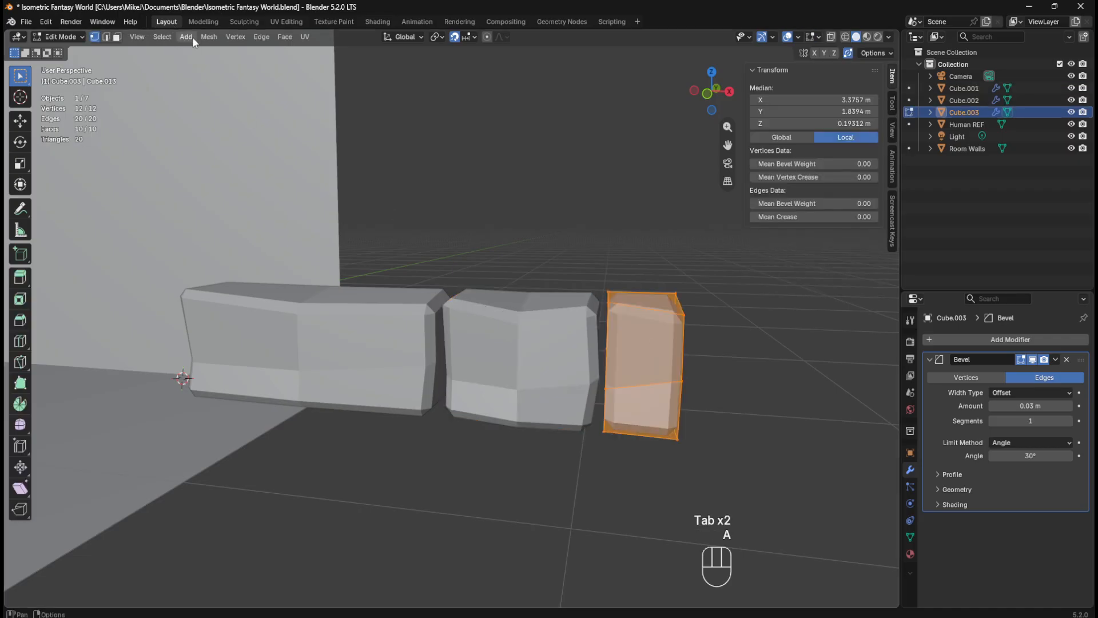
pyautogui.click(209, 37)
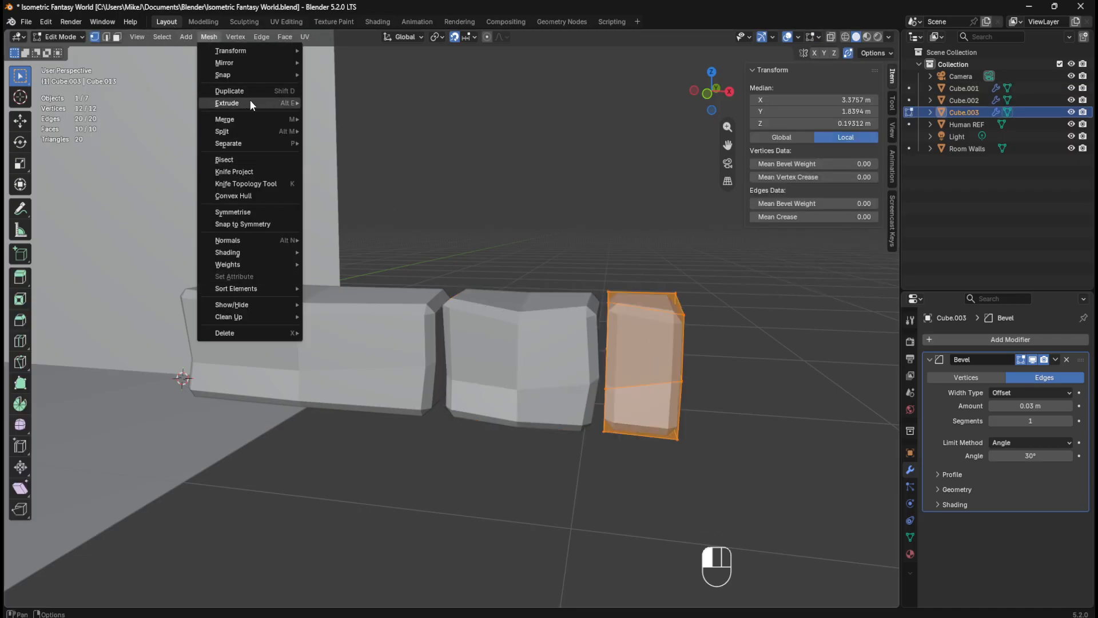
pyautogui.moveTo(266, 49)
pyautogui.click(342, 218)
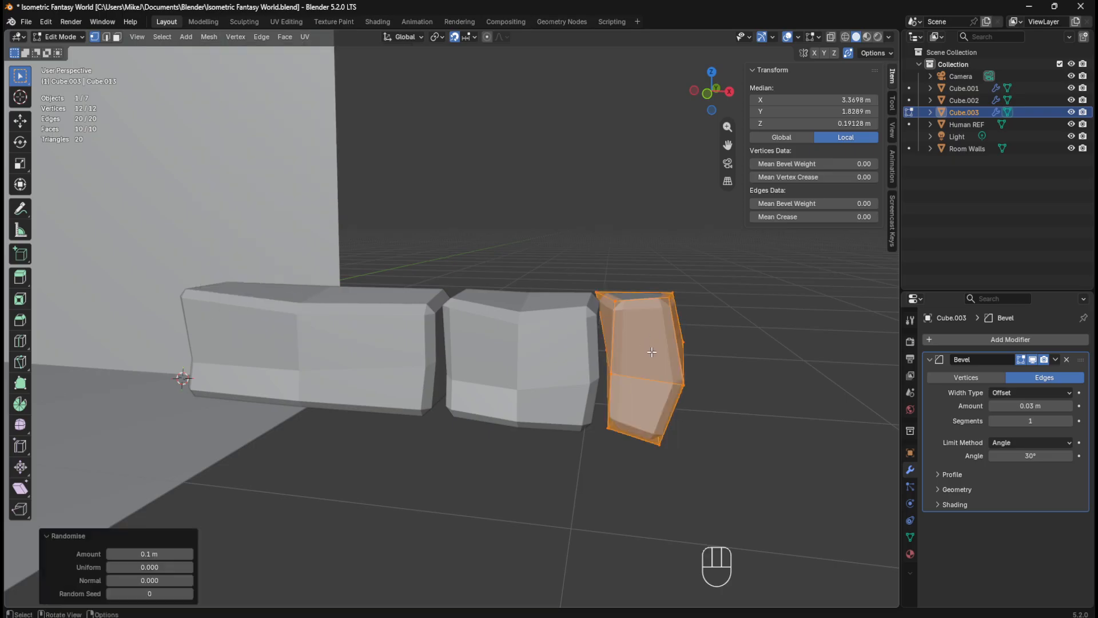
pyautogui.moveTo(169, 551); pyautogui.dragTo(151, 553)
pyautogui.click(748, 323)
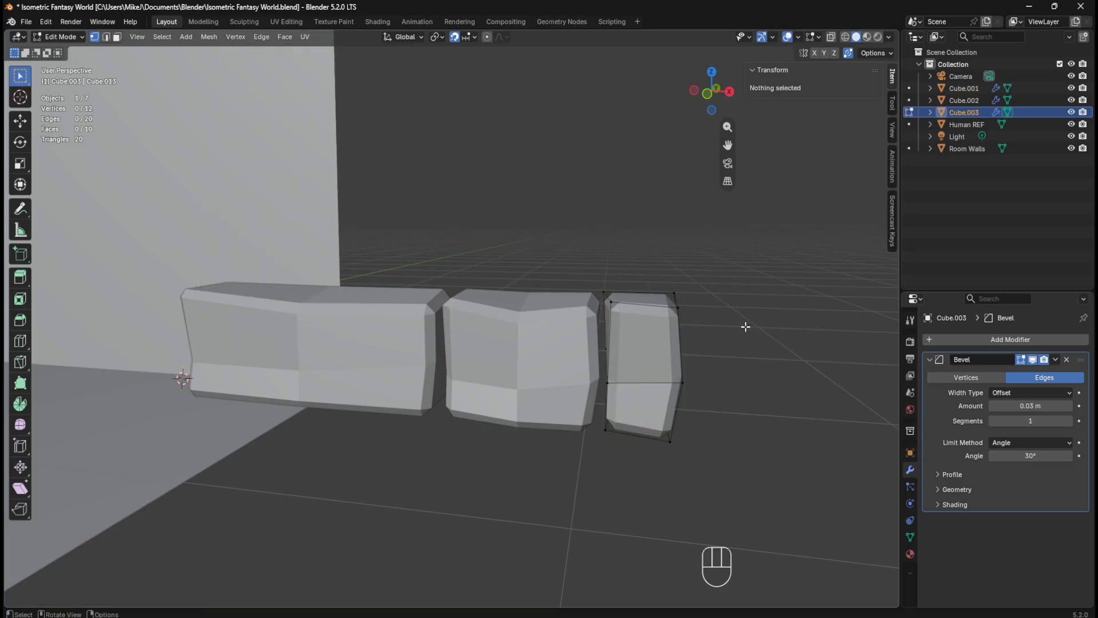
pyautogui.moveTo(747, 324); pyautogui.dragTo(731, 344, button='middle')
pyautogui.press('Tab')
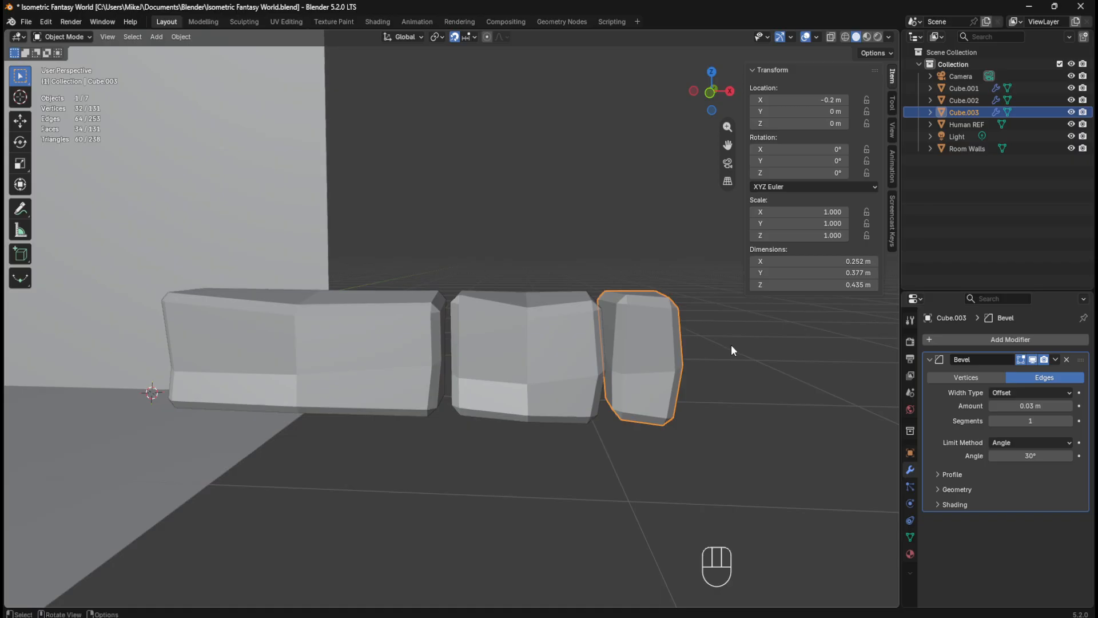
# Step: Dissolve the horizontal edge loop around the narrow block
pyautogui.press('KP_1')
pyautogui.press('Tab')
pyautogui.press('2')
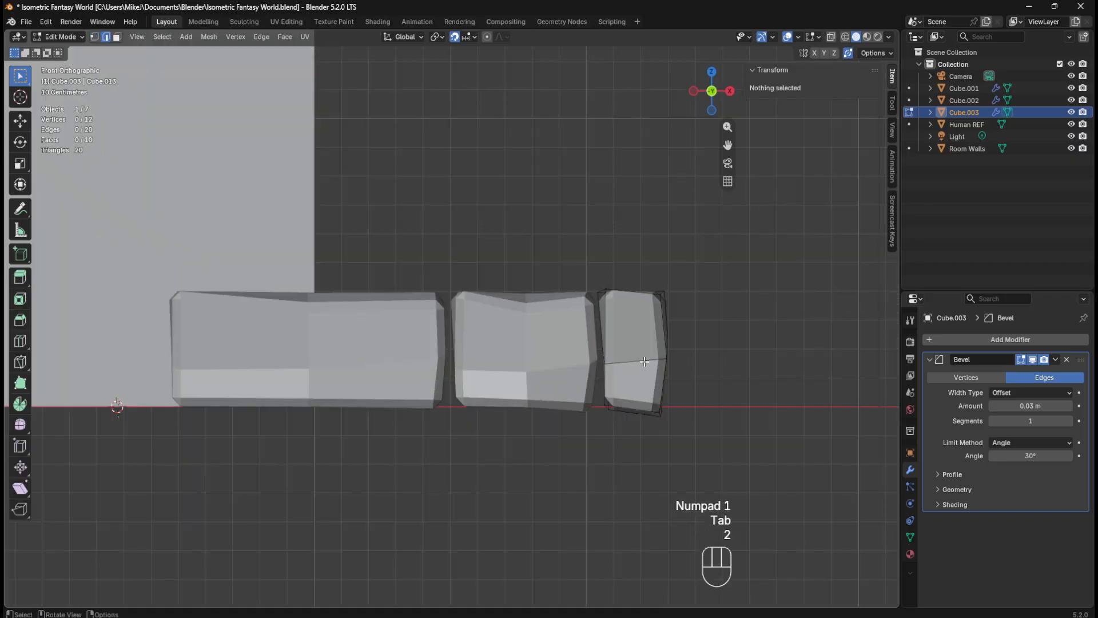
pyautogui.keyDown('alt'); pyautogui.click(644, 361); pyautogui.keyUp('alt')
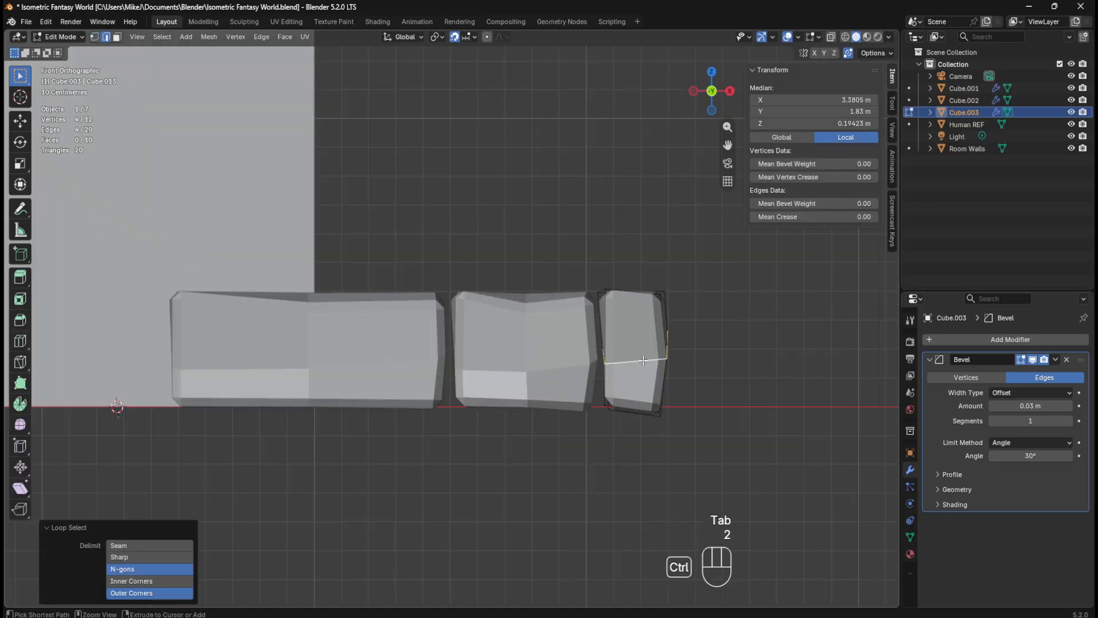
pyautogui.hotkey('ctrl', 'x')
pyautogui.press('Tab')
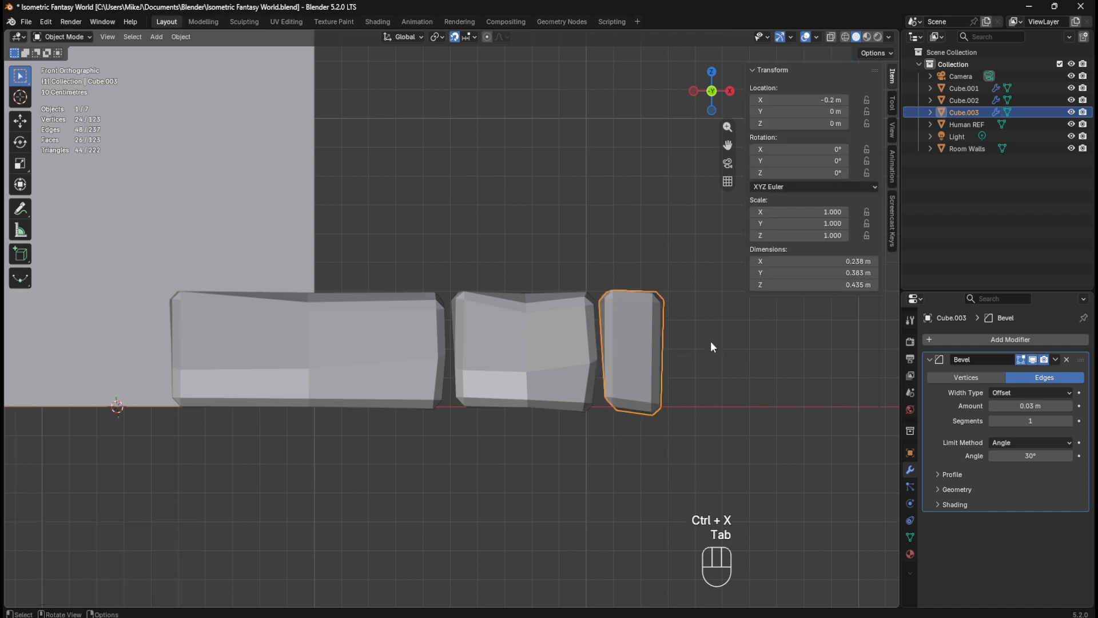
pyautogui.click(710, 342)
pyautogui.click(650, 341)
# Step: Examine the middle block's end face next to the long block and the gap between them
pyautogui.click(545, 330)
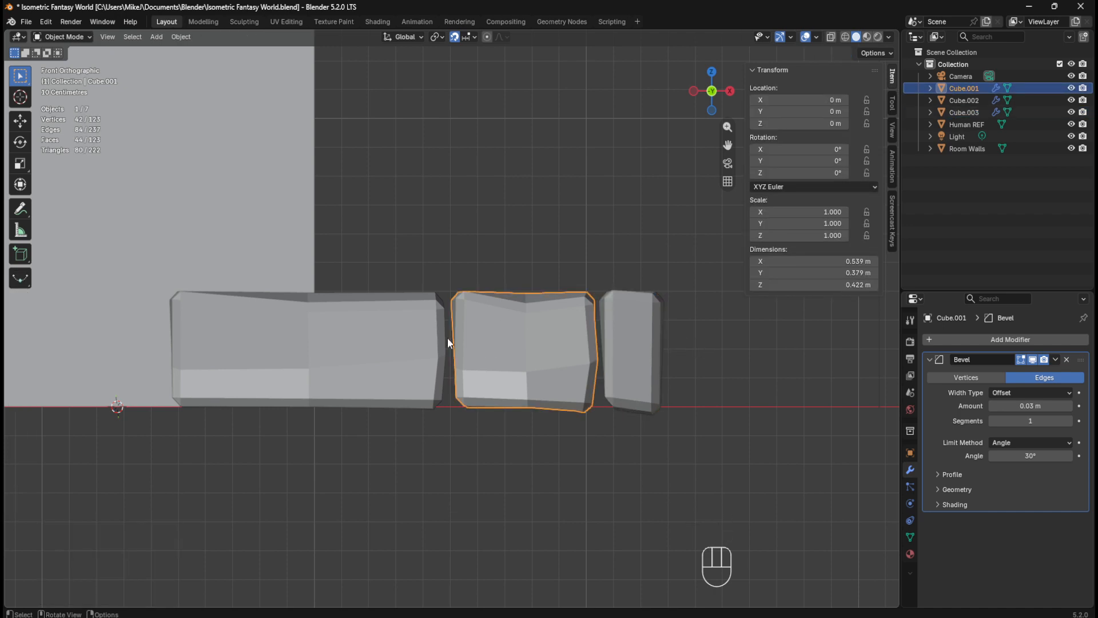
pyautogui.moveTo(447, 338); pyautogui.dragTo(501, 253, button='middle')
pyautogui.press('Tab')
pyautogui.press('3')
pyautogui.click(461, 321)
pyautogui.press('Tab')
pyautogui.click(439, 341)
pyautogui.click(521, 332)
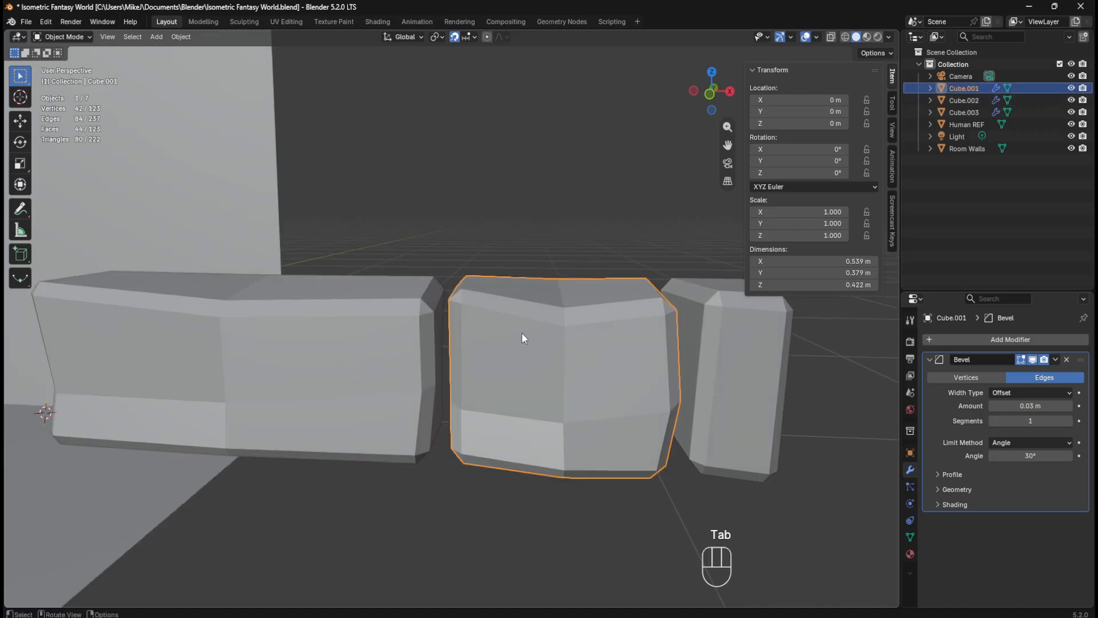
# Step: Set the snap target to Face and move the middle block about 0.03 m along X towards the long block
pyautogui.click(473, 36)
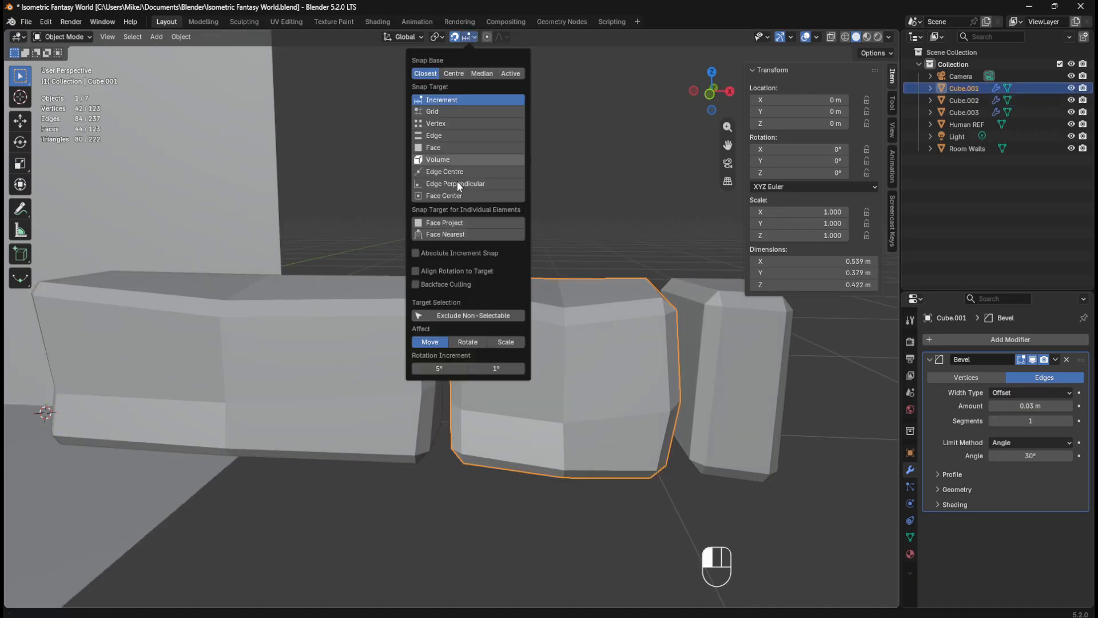
pyautogui.click(447, 147)
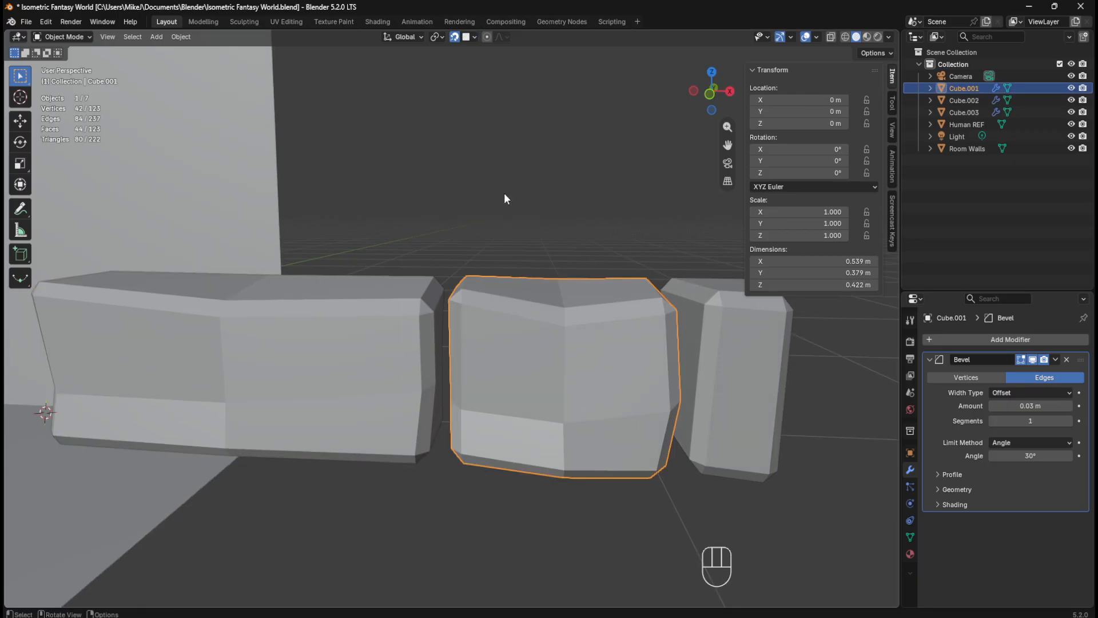
pyautogui.moveTo(503, 194); pyautogui.dragTo(466, 324, button='middle')
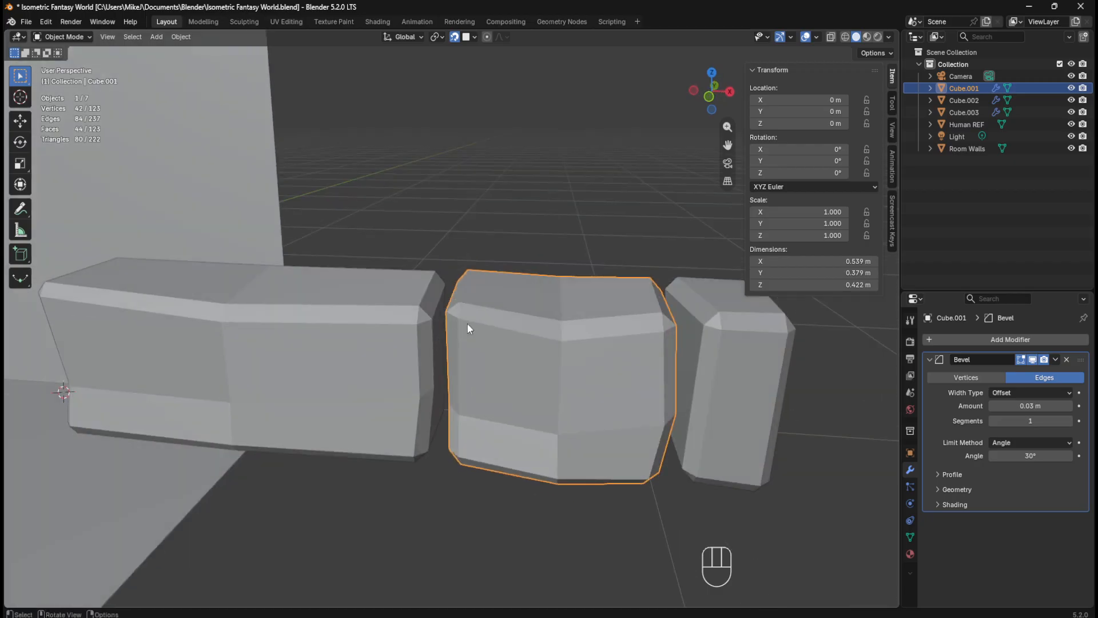
pyautogui.press('g')
pyautogui.press('x')
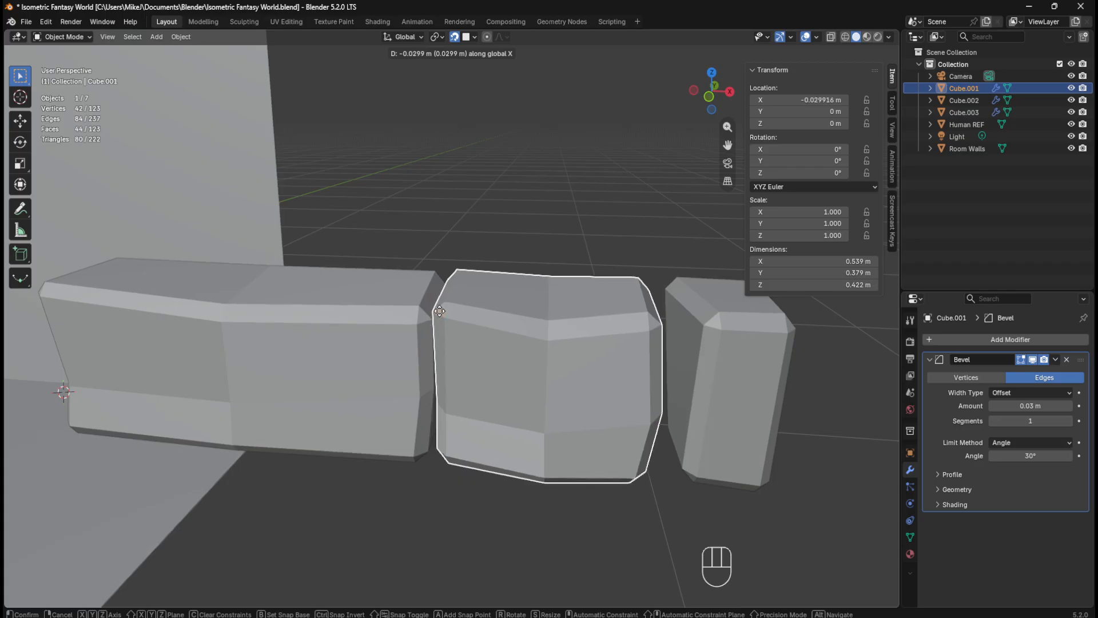
pyautogui.click(439, 310)
# Step: Move the narrow block about 0.05 m along X towards the middle block, leaving nothing selected
pyautogui.click(667, 338)
pyautogui.moveTo(774, 343); pyautogui.dragTo(732, 345, button='middle')
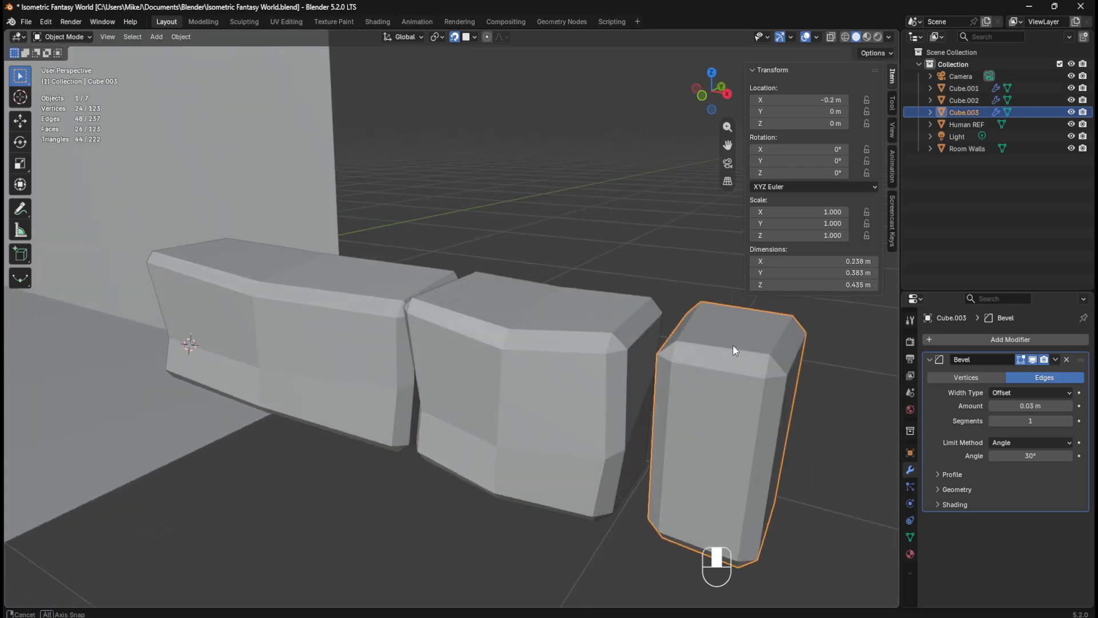
pyautogui.press('g')
pyautogui.press('x')
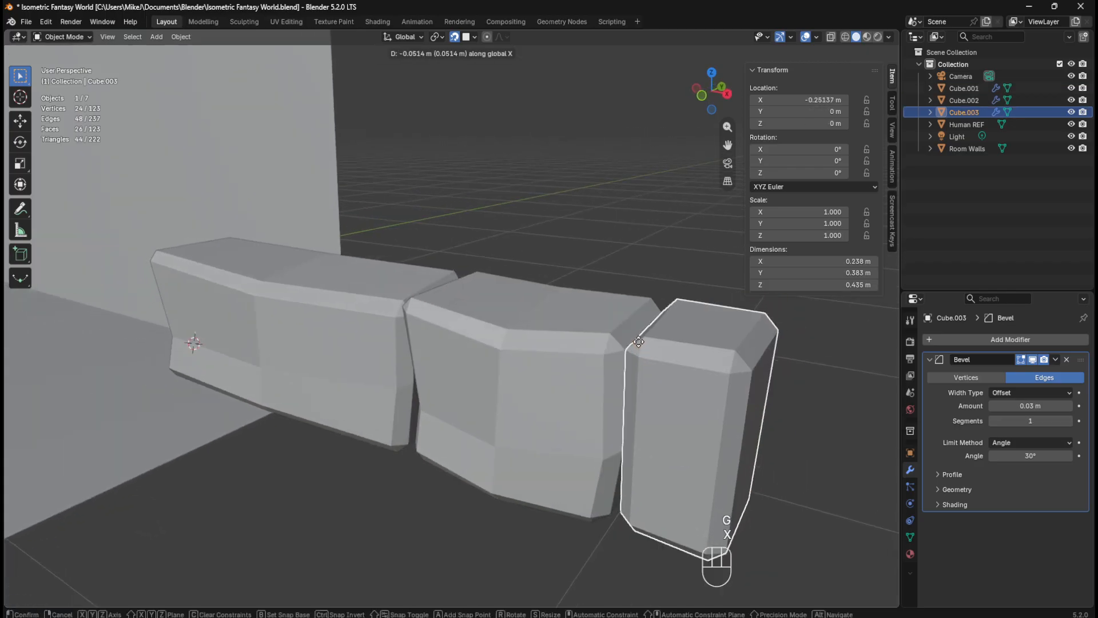
pyautogui.click(640, 342)
pyautogui.click(658, 235)
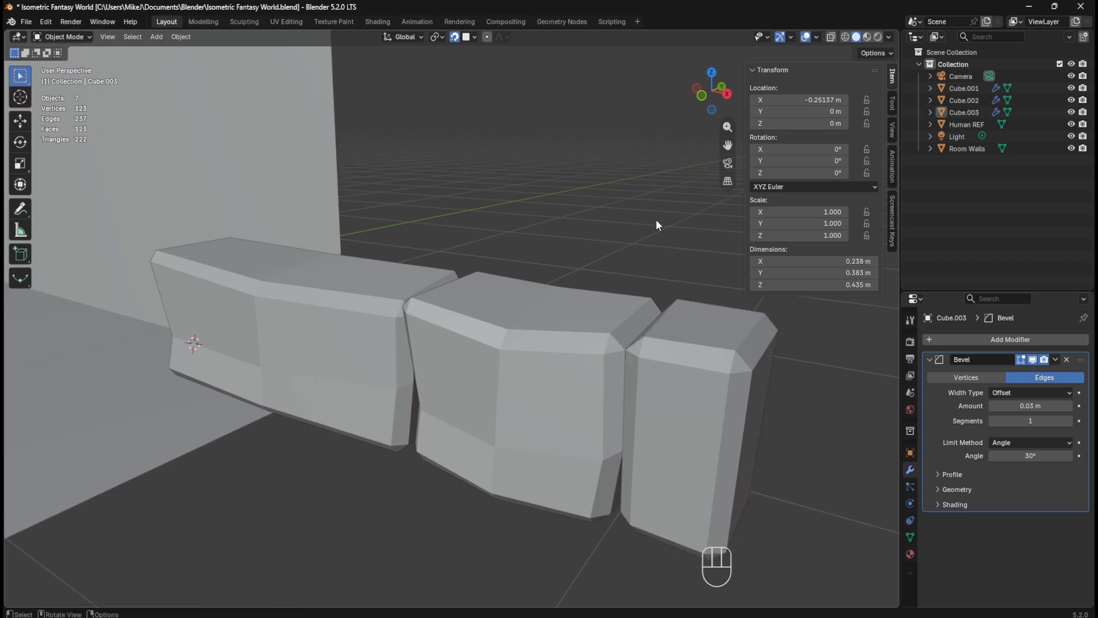
# Step: Save the Blender file with the tightened row of stone blocks
pyautogui.moveTo(655, 219); pyautogui.dragTo(523, 201, button='middle')
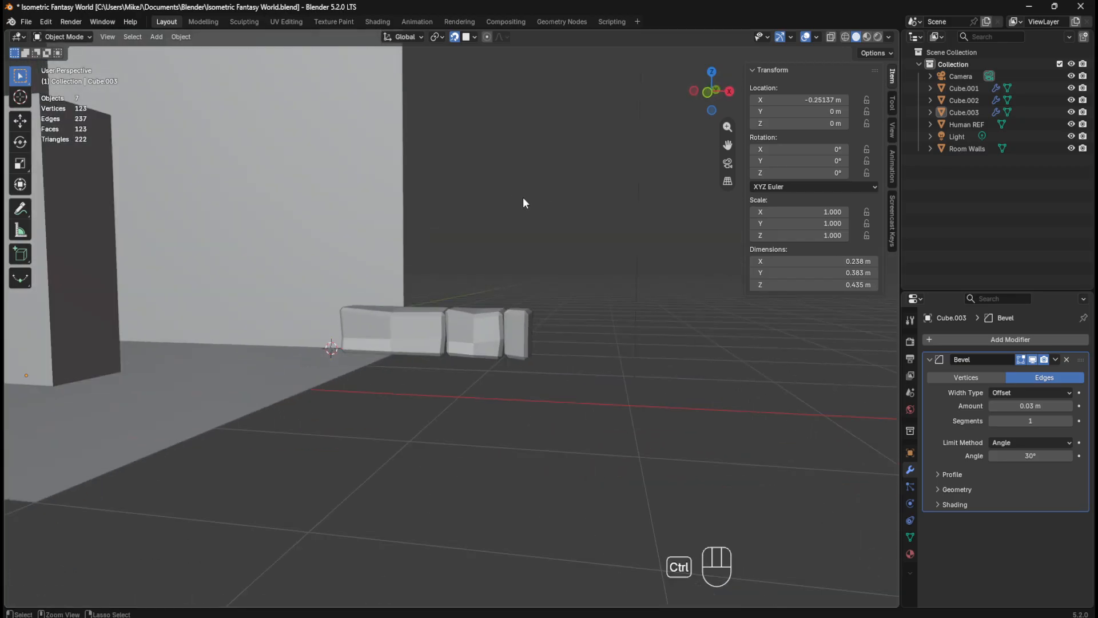
pyautogui.hotkey('ctrl', 's')
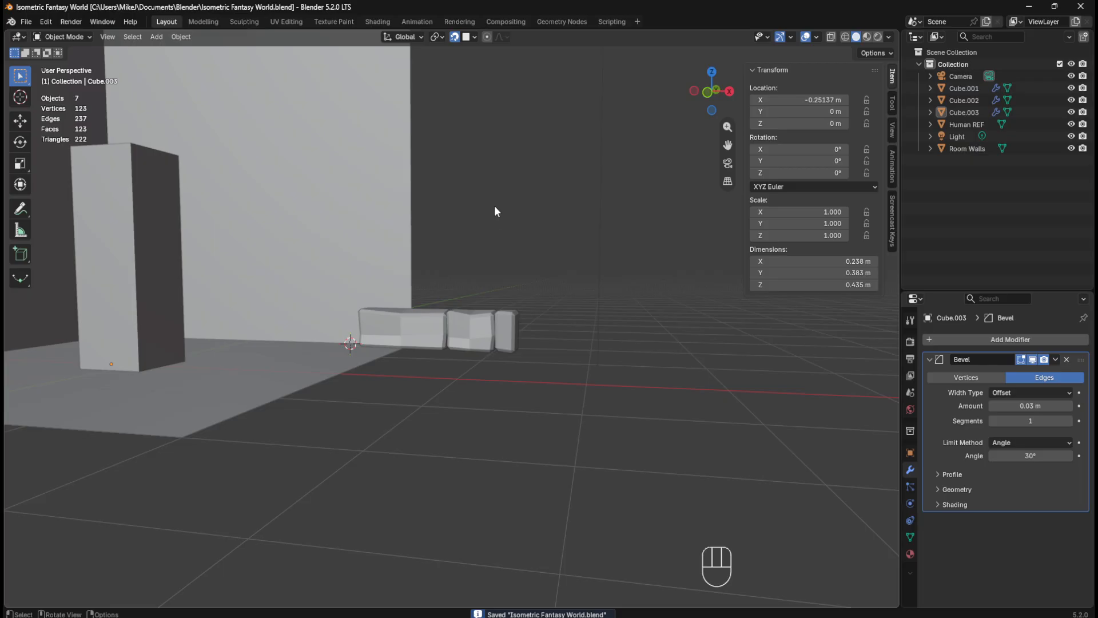
pyautogui.moveTo(497, 215); pyautogui.dragTo(469, 235, button='middle')
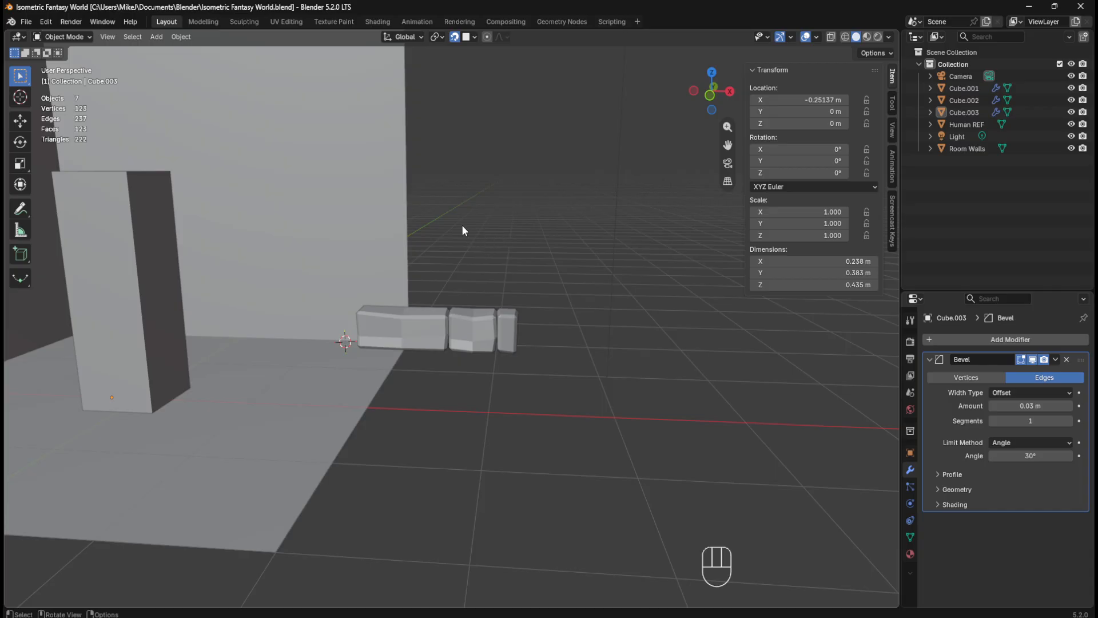
pyautogui.moveTo(506, 236); pyautogui.dragTo(480, 247, button='middle')
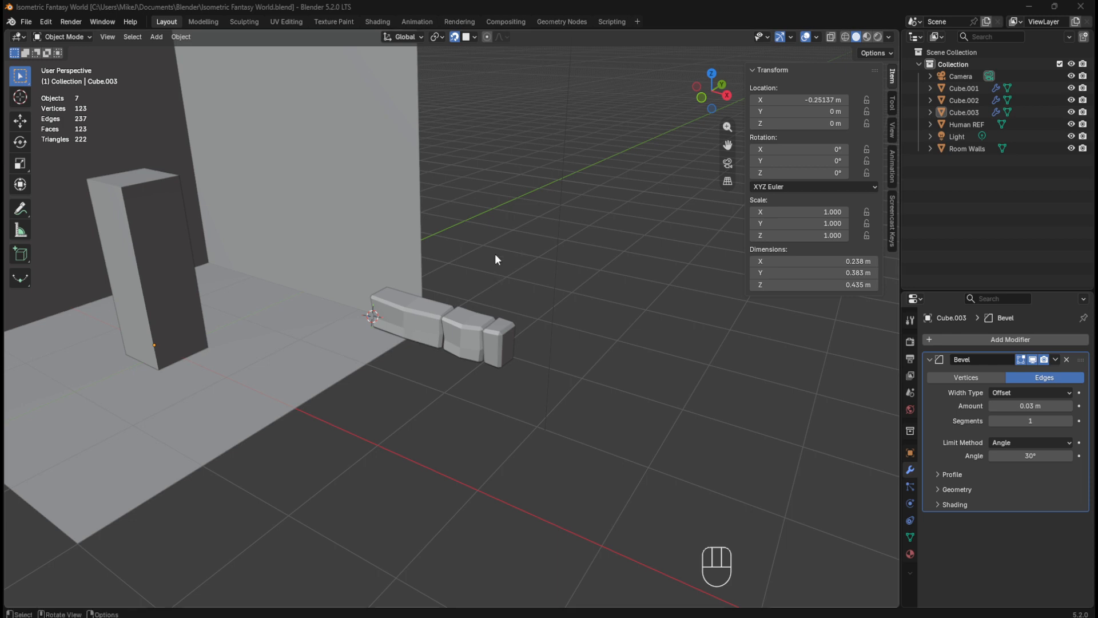
pyautogui.moveTo(495, 253); pyautogui.dragTo(537, 239, button='middle')
pyautogui.hotkey('ctrl', 's')
# Step: Examine the long, middle and narrow blocks one by one beside the room in front view
pyautogui.click(423, 325)
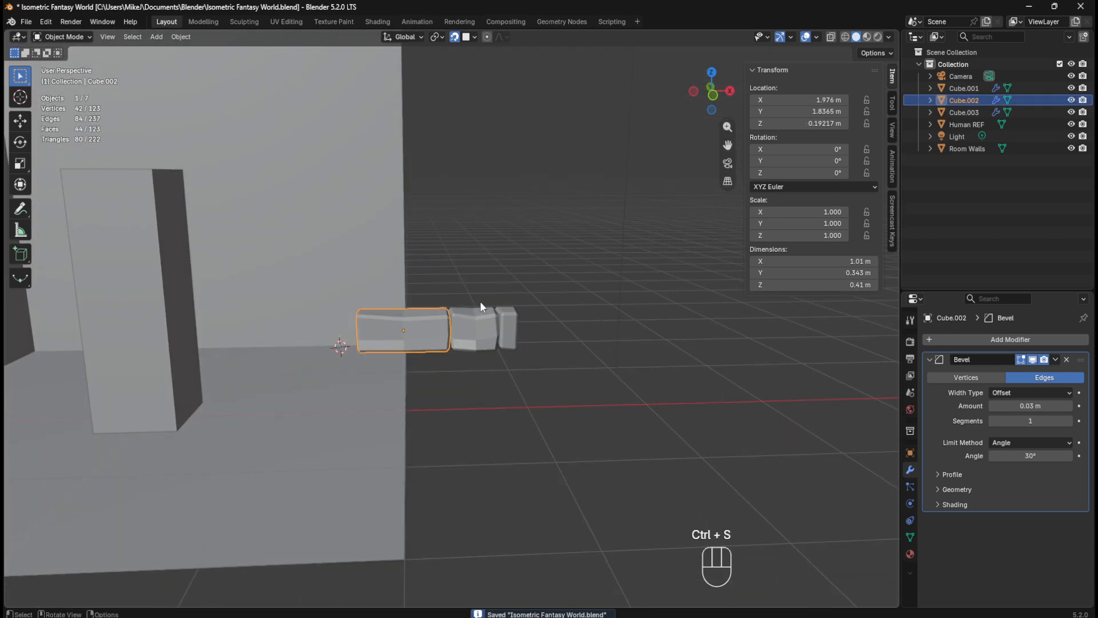
pyautogui.press('KP_1')
pyautogui.click(470, 326)
pyautogui.click(438, 331)
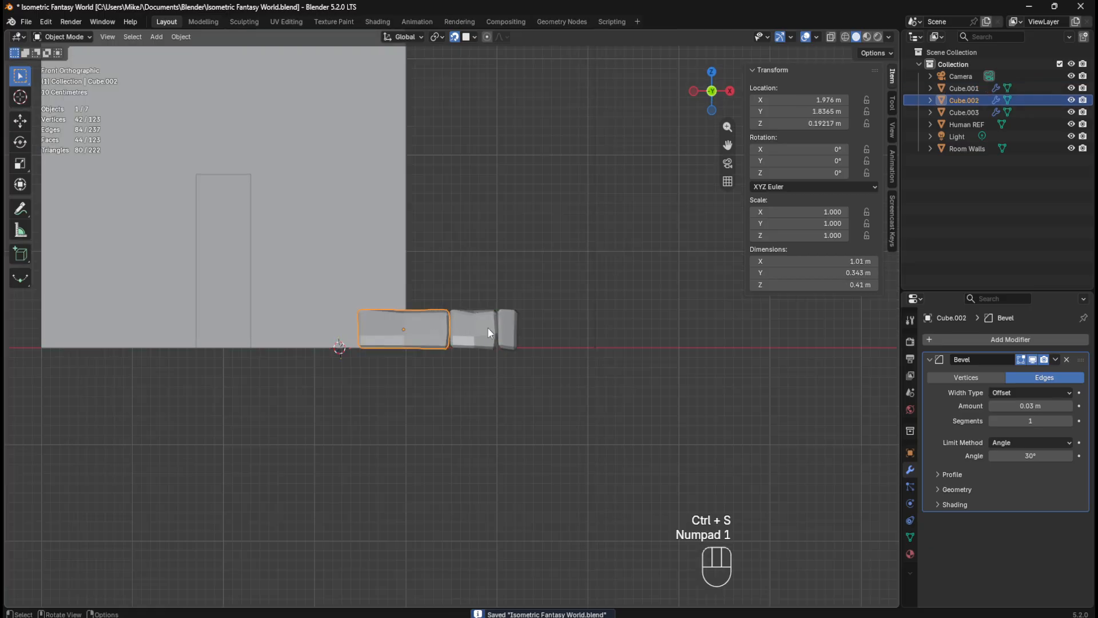
pyautogui.keyDown('shift'); pyautogui.click(488, 329); pyautogui.keyUp('shift')
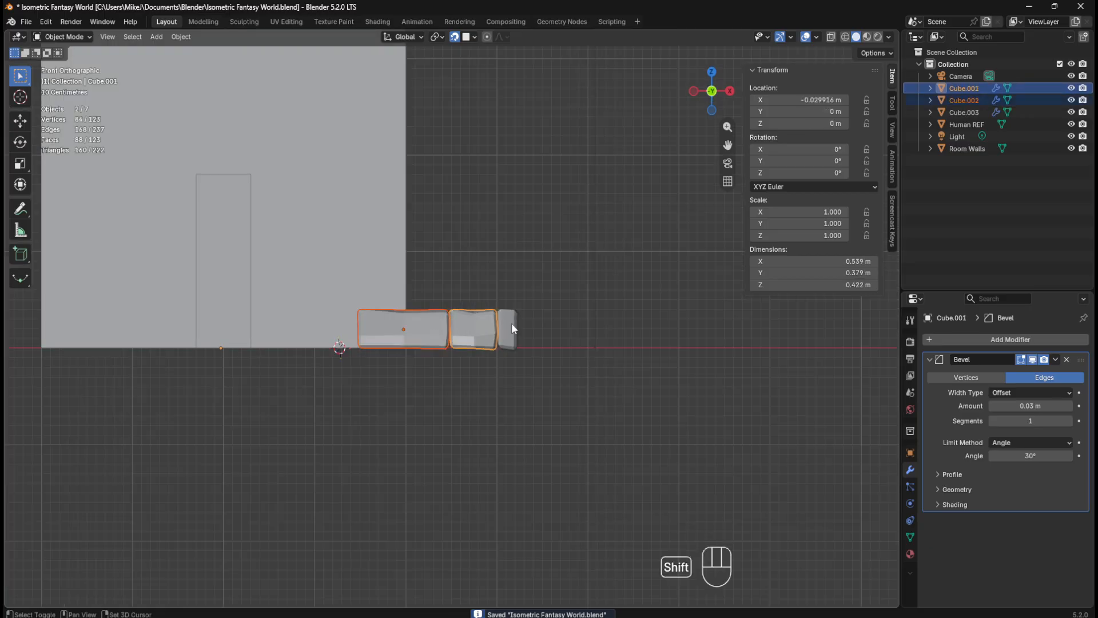
pyautogui.keyDown('shift'); pyautogui.click(511, 323); pyautogui.keyUp('shift')
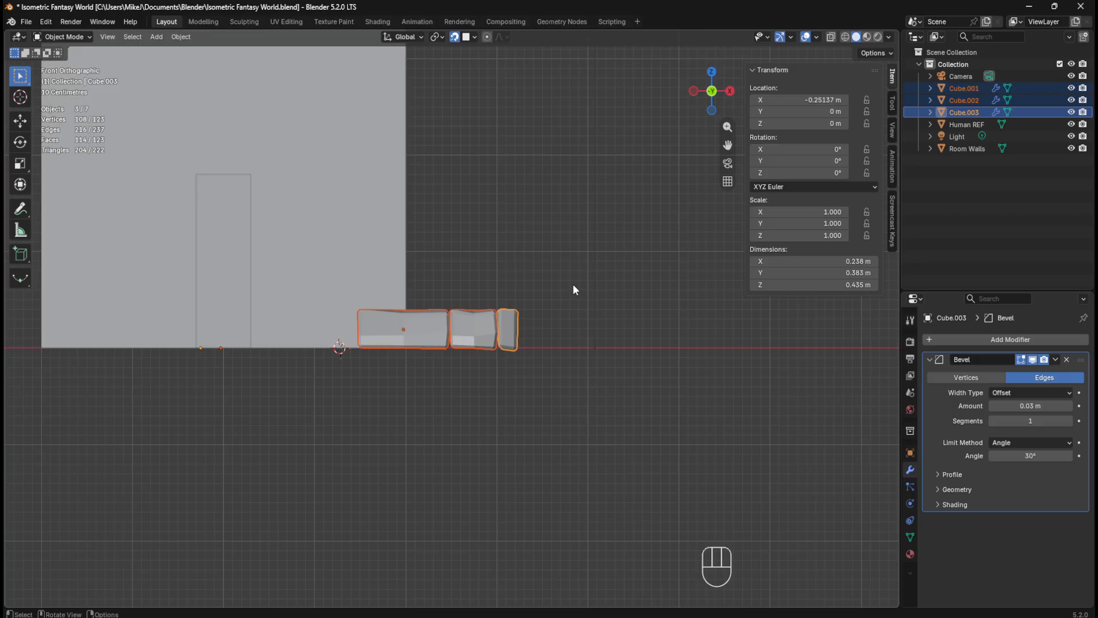
pyautogui.click(556, 287)
pyautogui.click(423, 330)
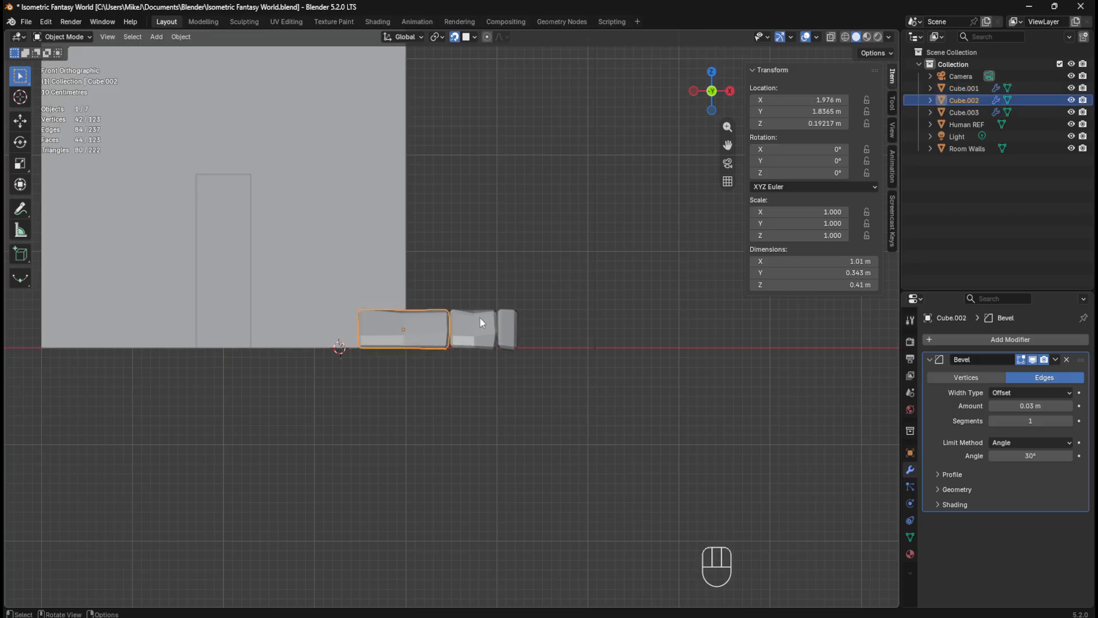
pyautogui.click(493, 329)
pyautogui.click(503, 325)
pyautogui.click(464, 329)
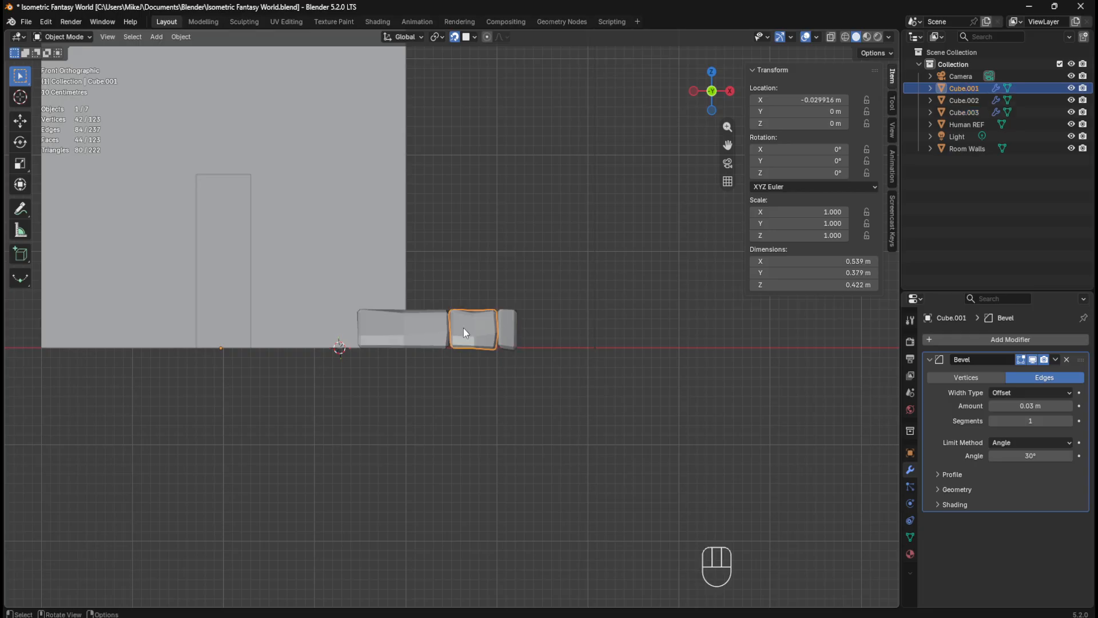
pyautogui.click(435, 332)
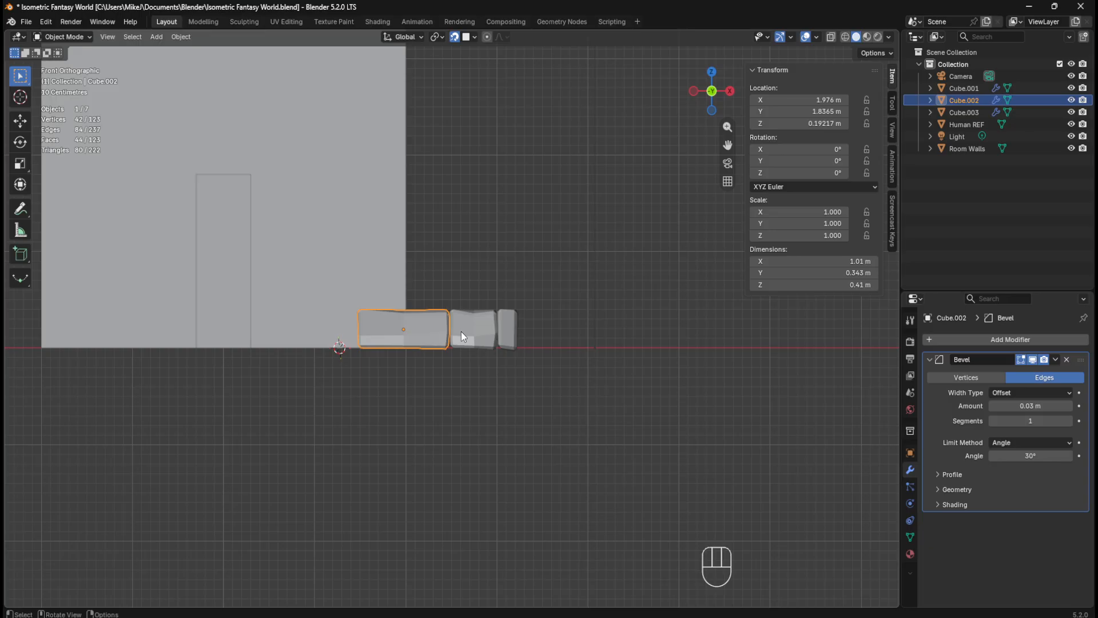
pyautogui.click(526, 309)
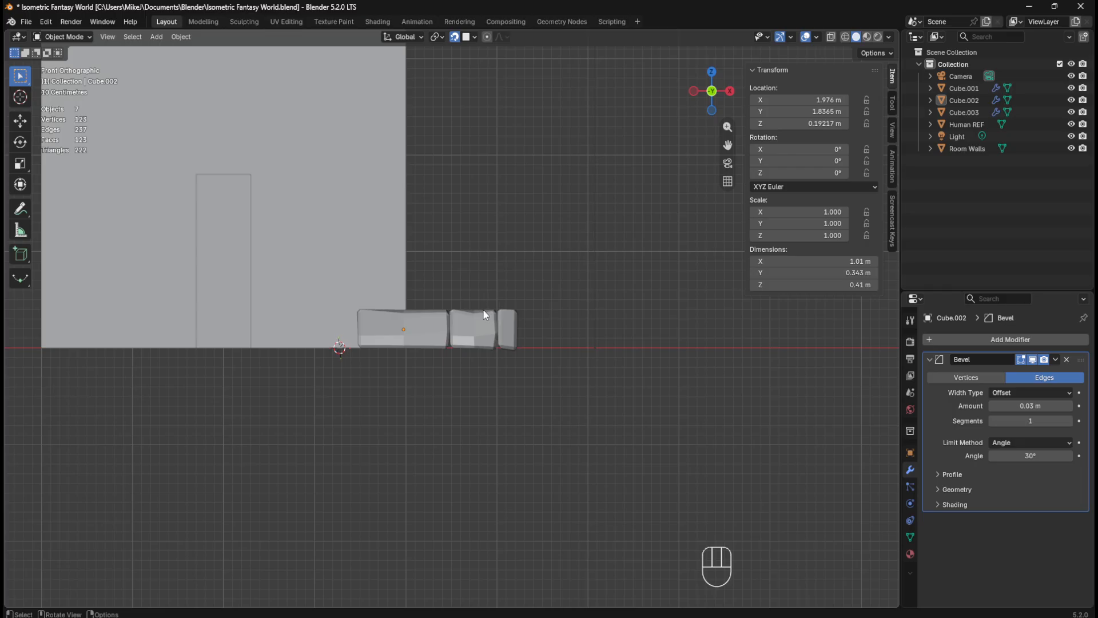
# Step: Rename the Room Walls object as Room
pyautogui.click(306, 207)
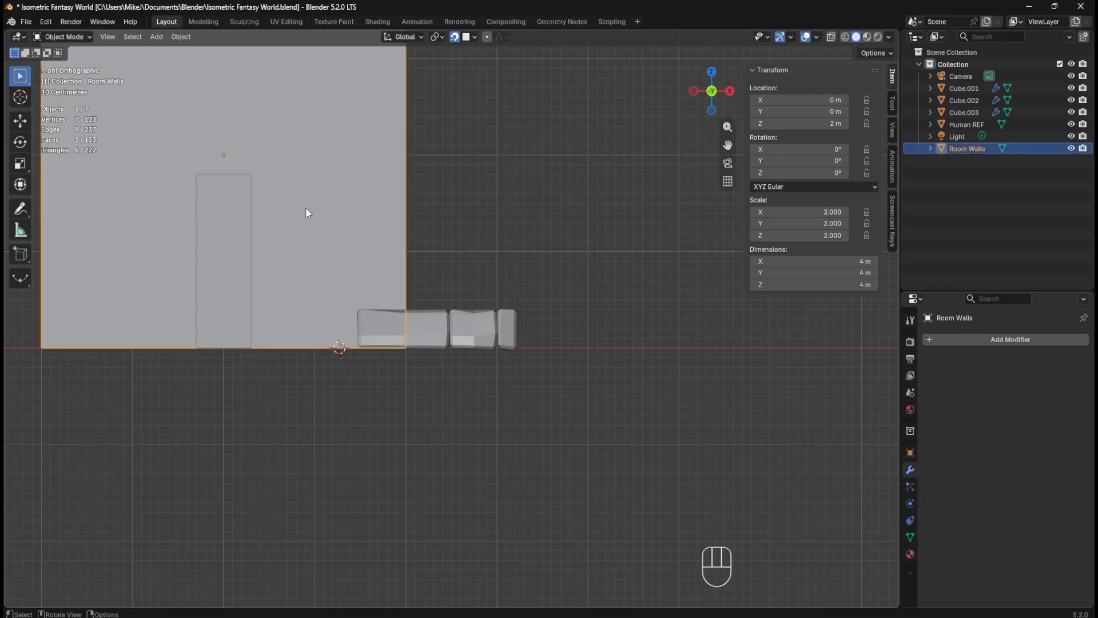
pyautogui.click(506, 211)
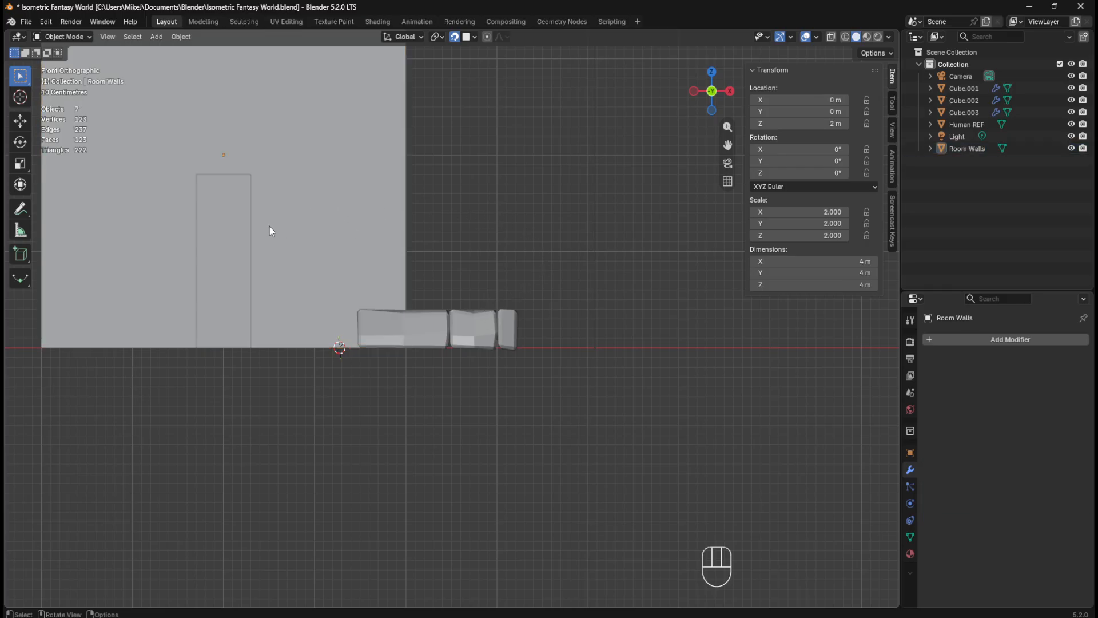
pyautogui.click(269, 226)
pyautogui.click(496, 217)
pyautogui.click(338, 218)
pyautogui.press('F2')
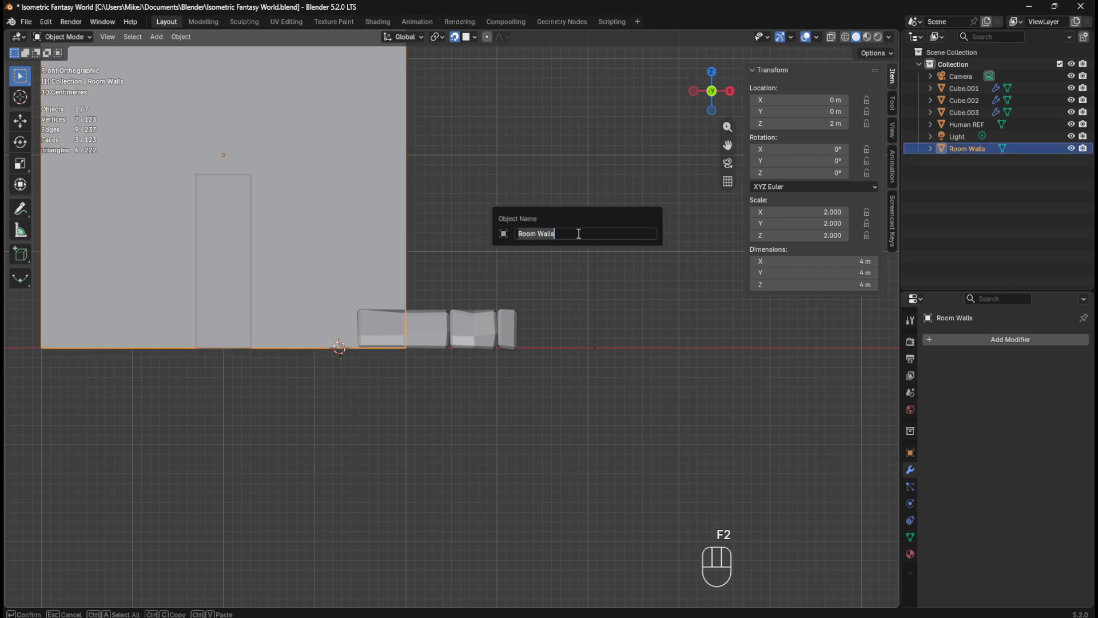
pyautogui.write('Room')
pyautogui.press('Return')
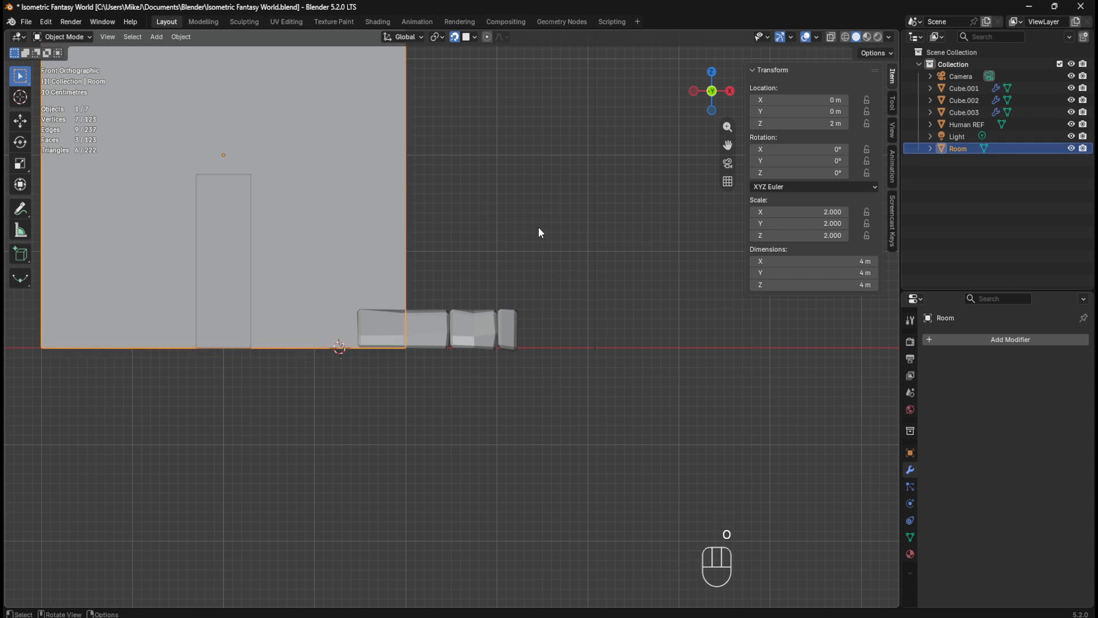
# Step: Rename the Room object back to Room Walls
pyautogui.click(514, 218)
pyautogui.click(362, 184)
pyautogui.press('F2')
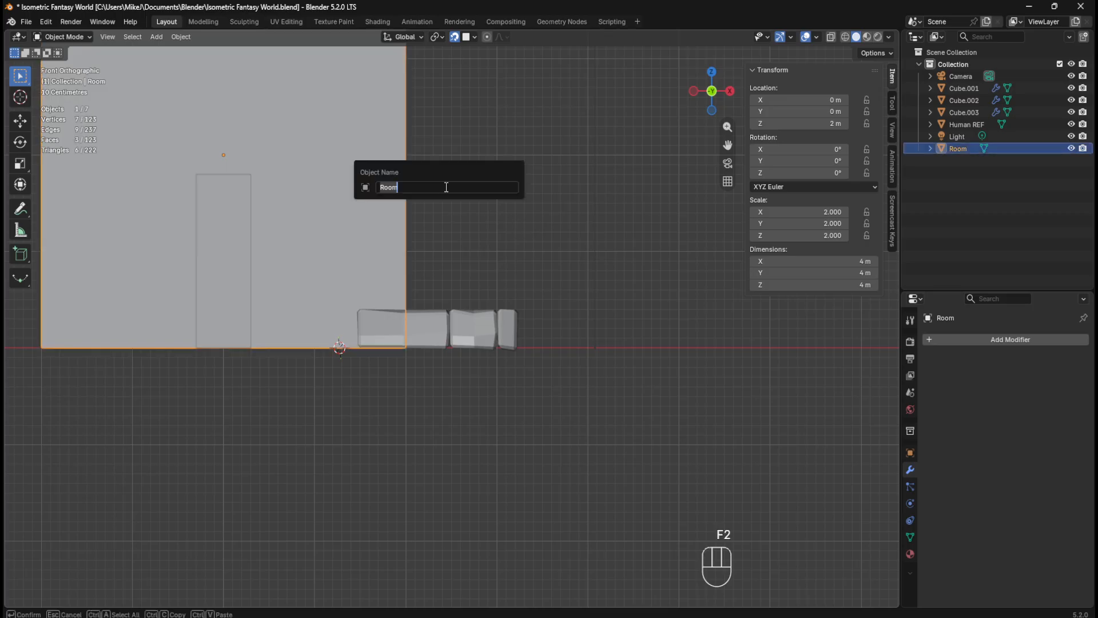
pyautogui.write('Room Walls')
pyautogui.press('Return')
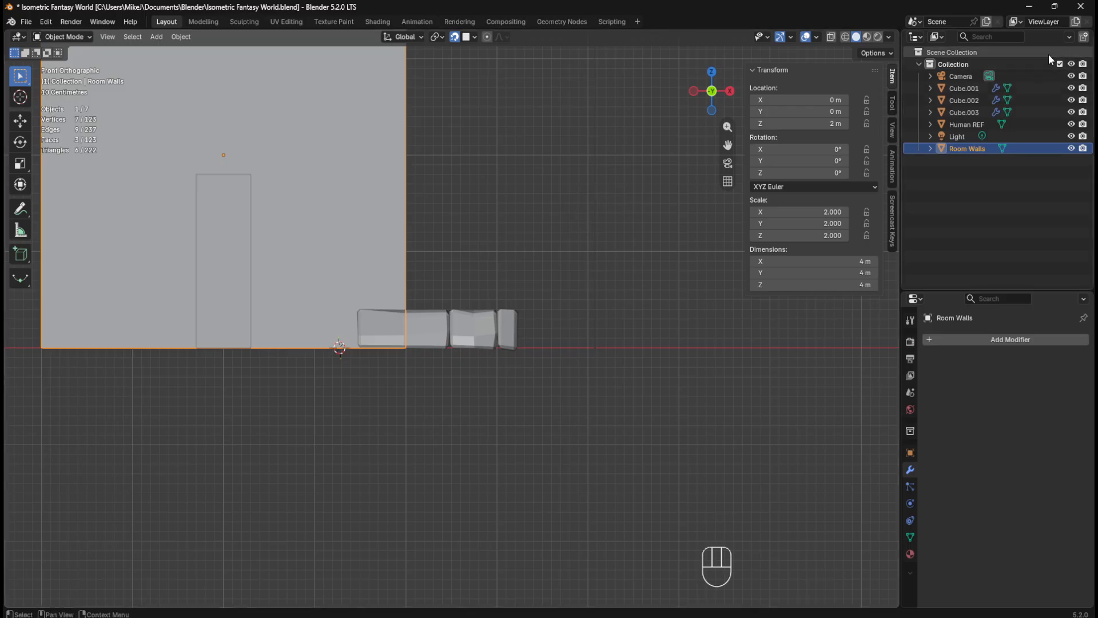
# Step: Show the selectability toggles in the outliner and make the Room Walls object unselectable in the viewport
pyautogui.click(1069, 37)
pyautogui.click(1068, 37)
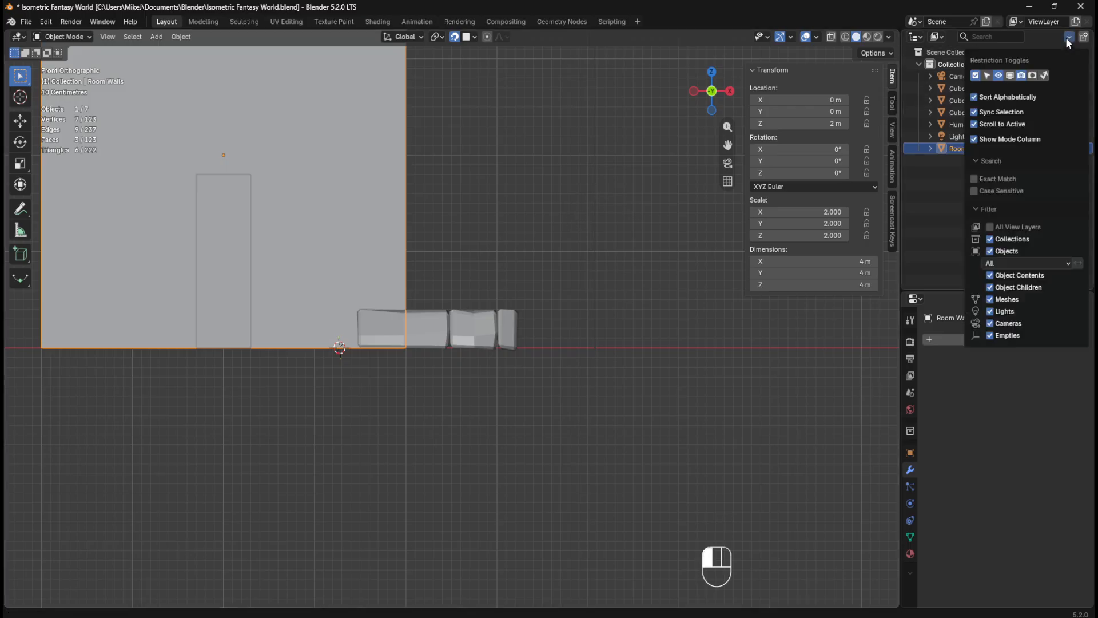
pyautogui.click(987, 75)
pyautogui.click(1059, 148)
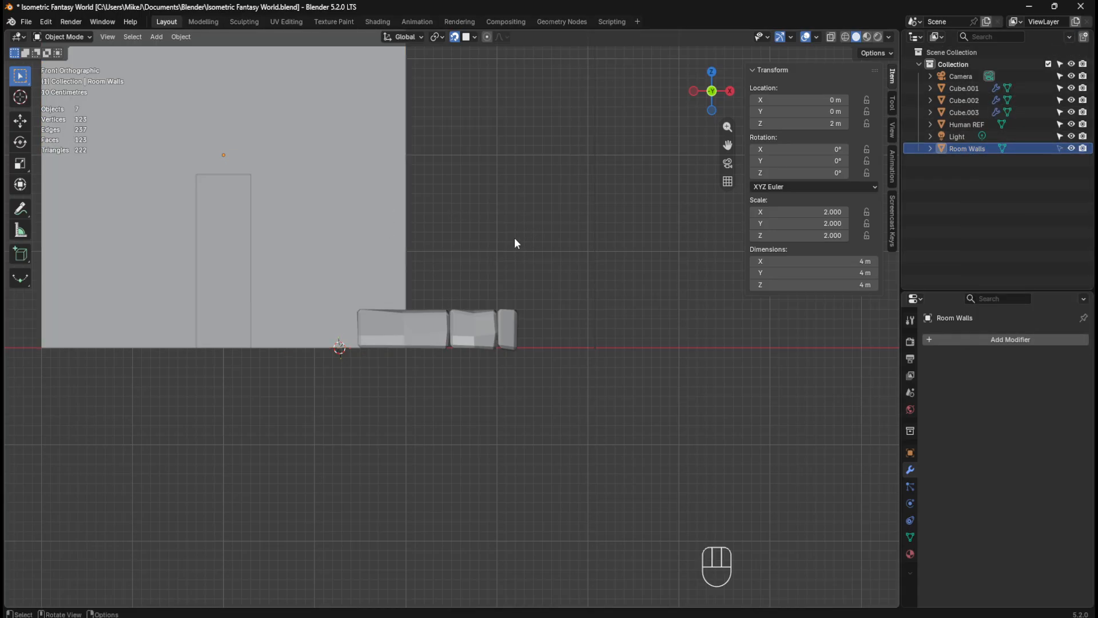
pyautogui.click(234, 295)
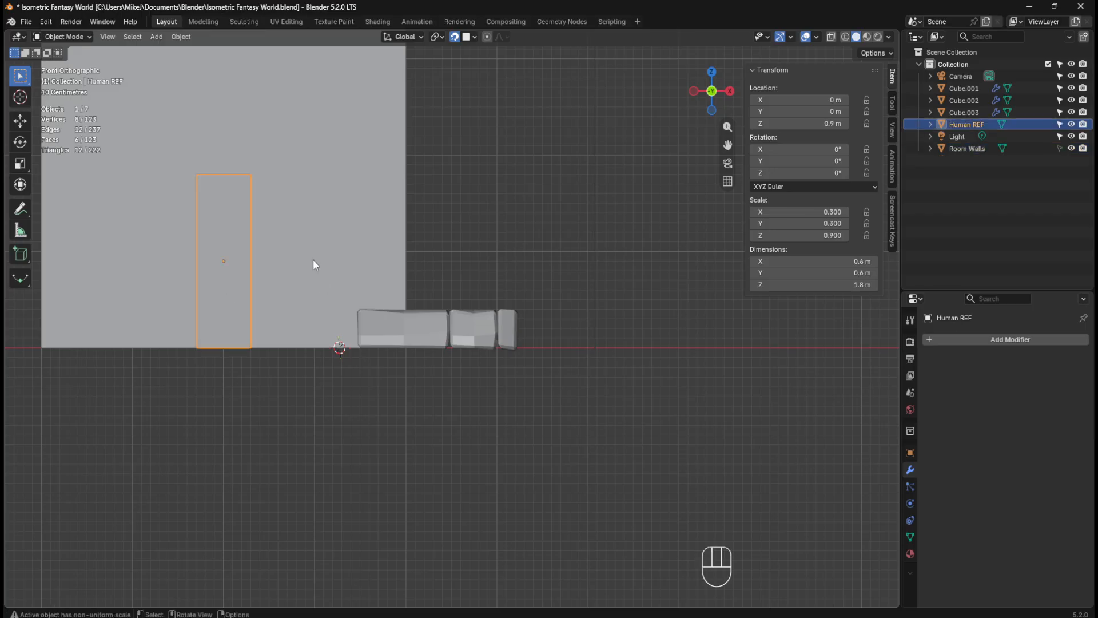
pyautogui.click(478, 203)
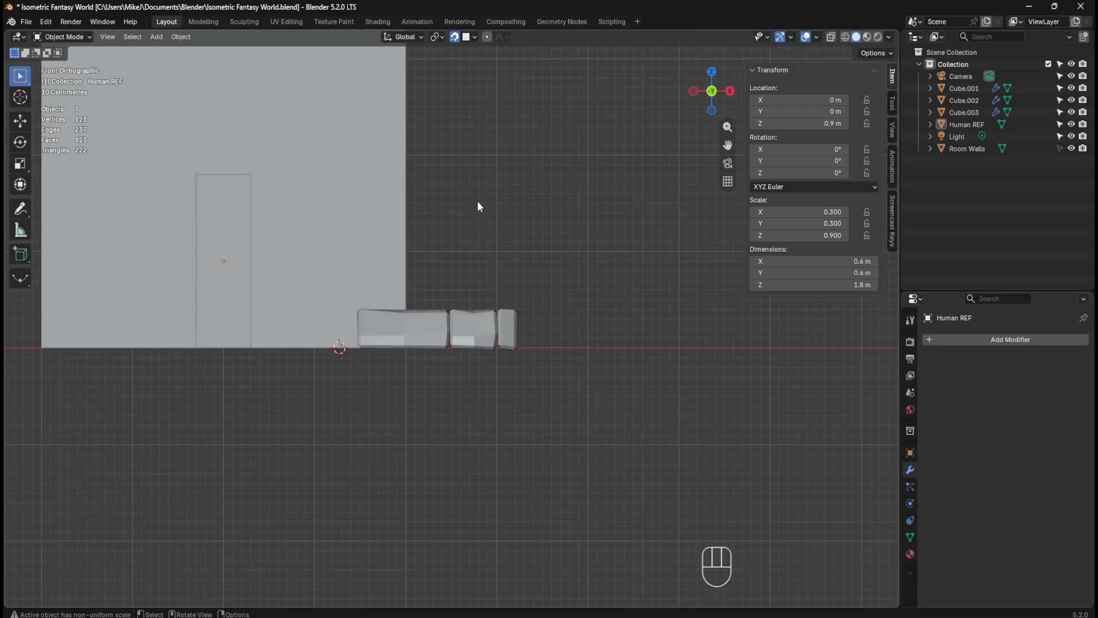
pyautogui.click(411, 321)
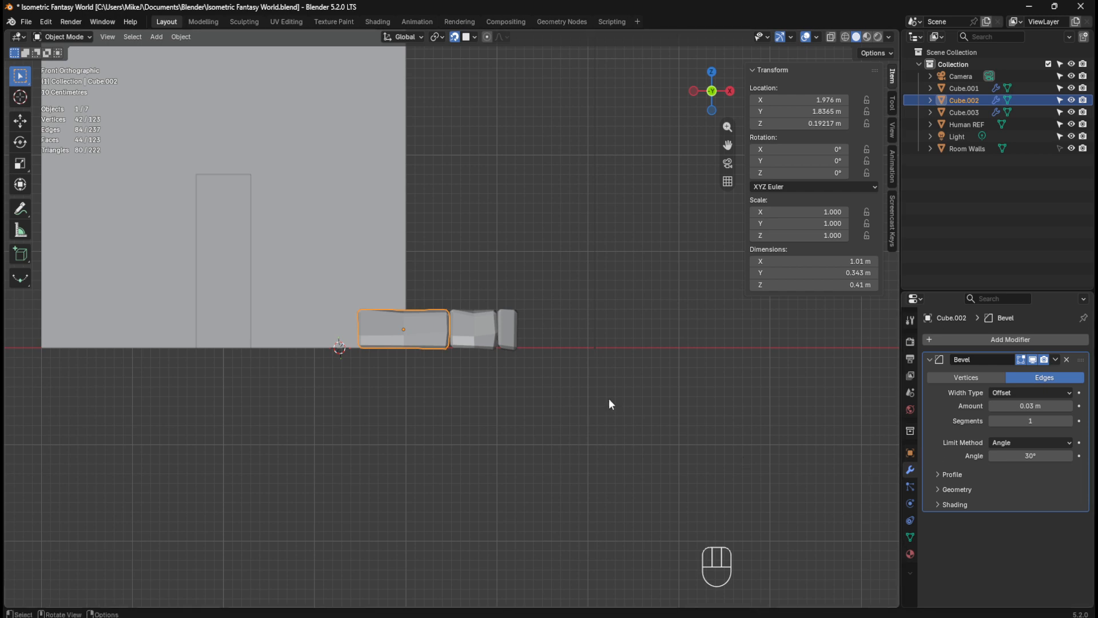
pyautogui.moveTo(440, 260); pyautogui.dragTo(149, 262, button='middle')
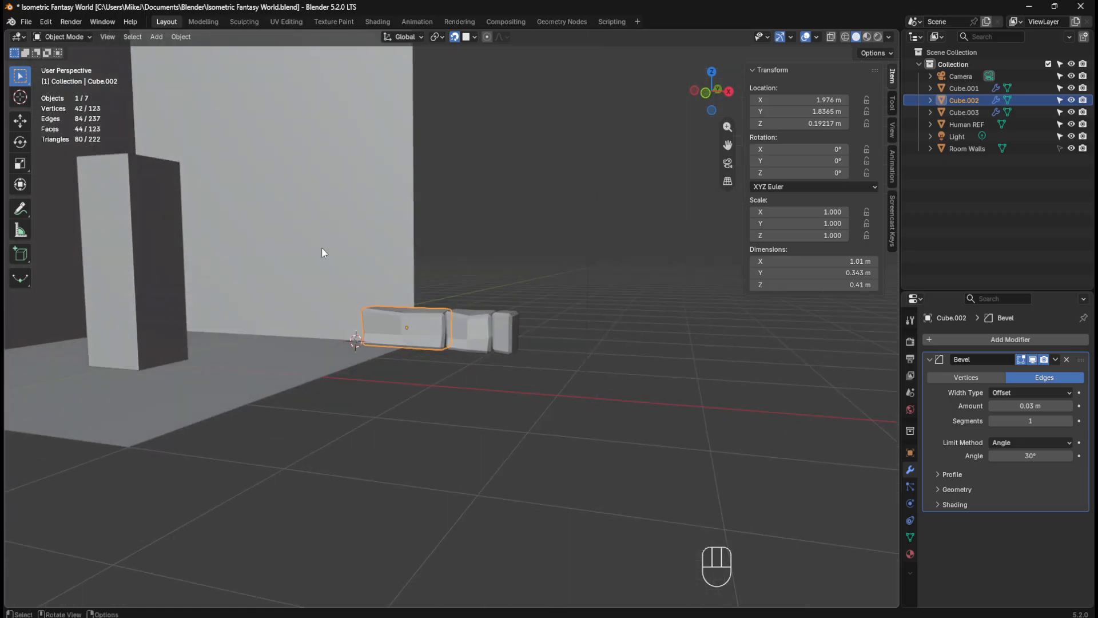
pyautogui.moveTo(497, 247); pyautogui.dragTo(510, 317, button='middle')
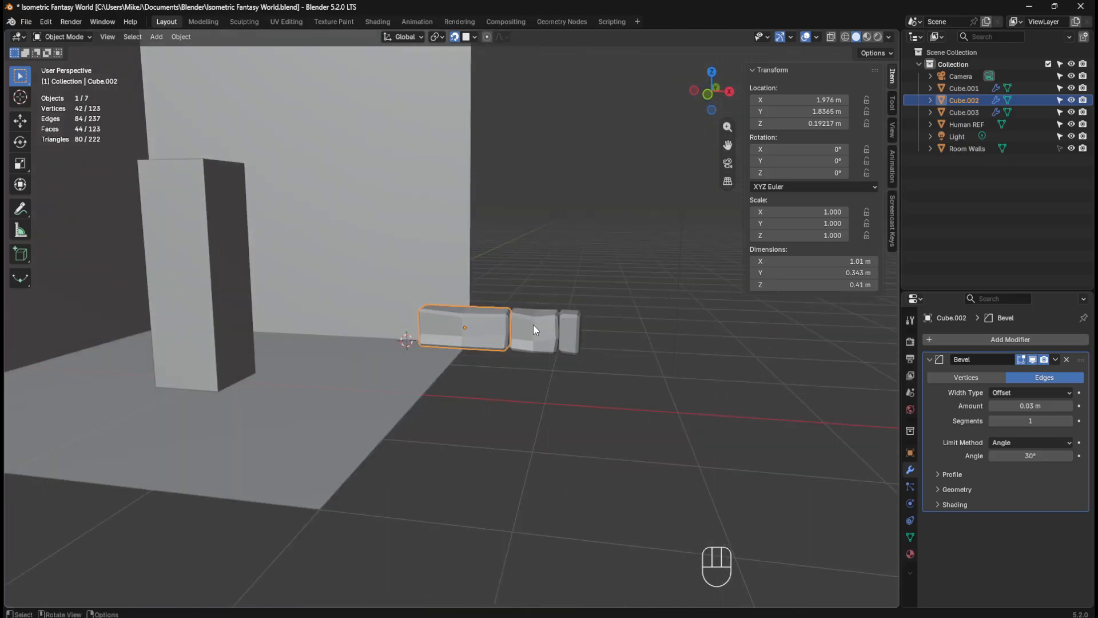
pyautogui.click(530, 325)
pyautogui.click(495, 318)
pyautogui.click(533, 321)
pyautogui.click(570, 321)
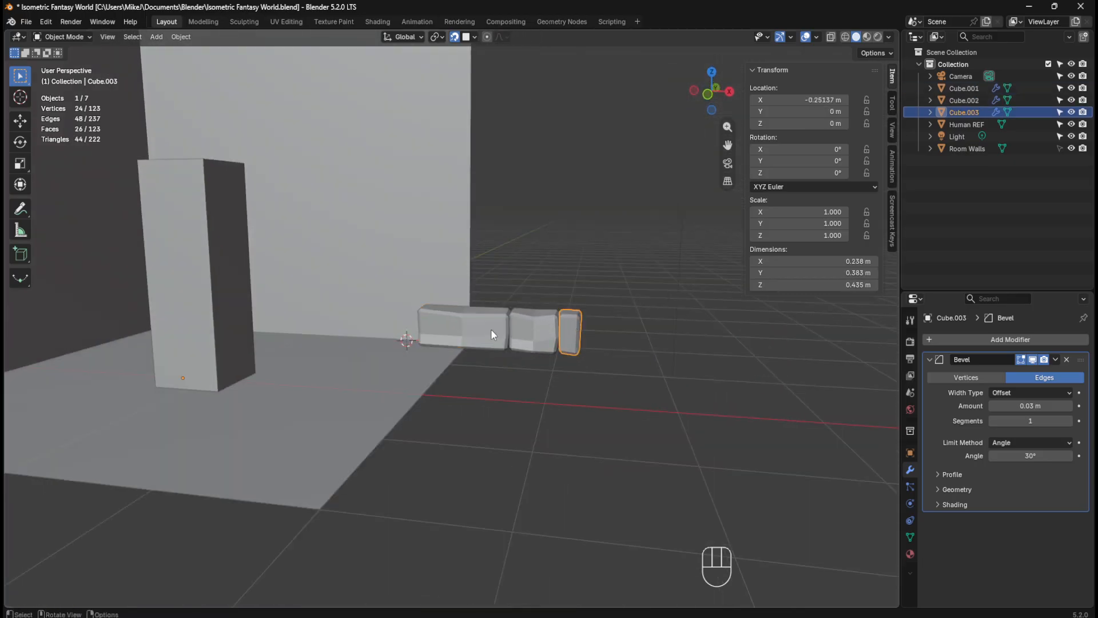
pyautogui.click(492, 331)
pyautogui.click(535, 329)
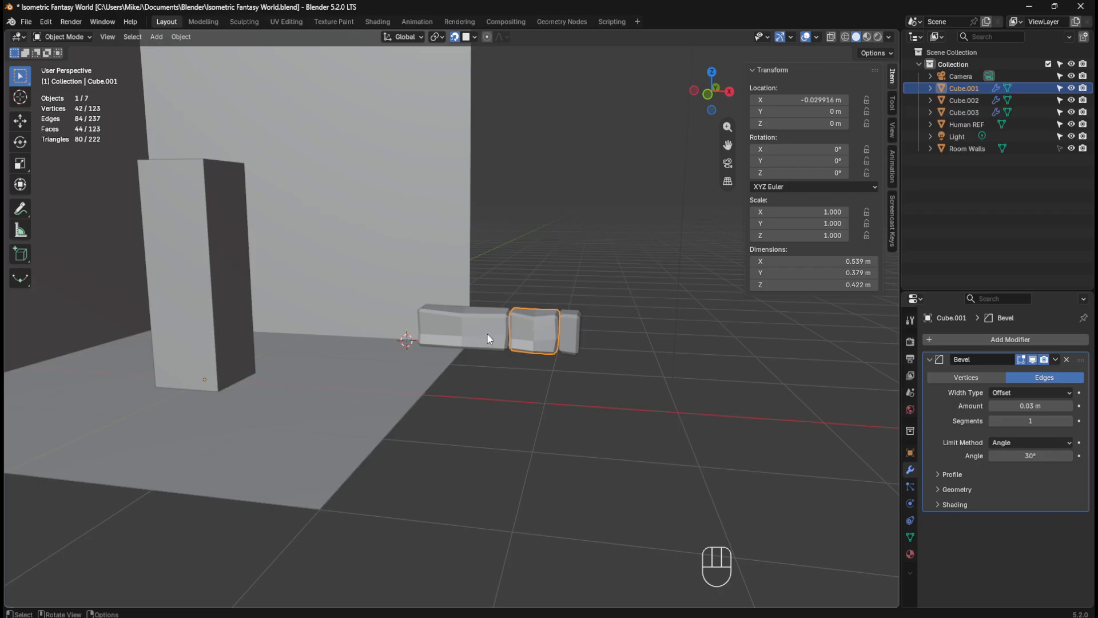
pyautogui.click(486, 333)
pyautogui.click(543, 330)
pyautogui.click(574, 334)
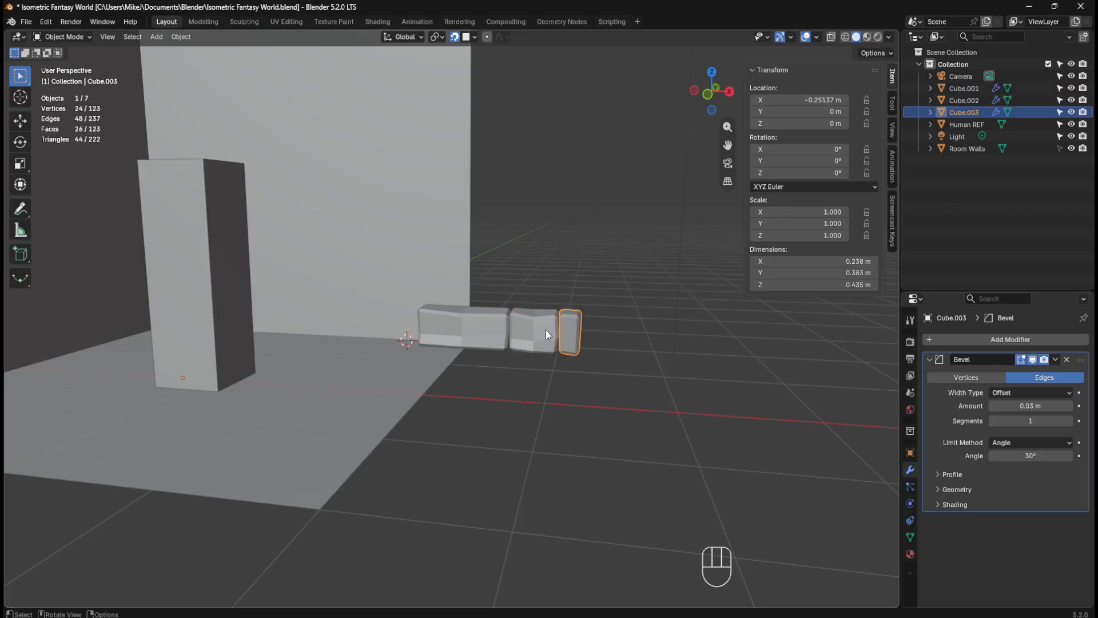
# Step: Test in the viewport whether the human reference and the room walls can be selected
pyautogui.click(513, 206)
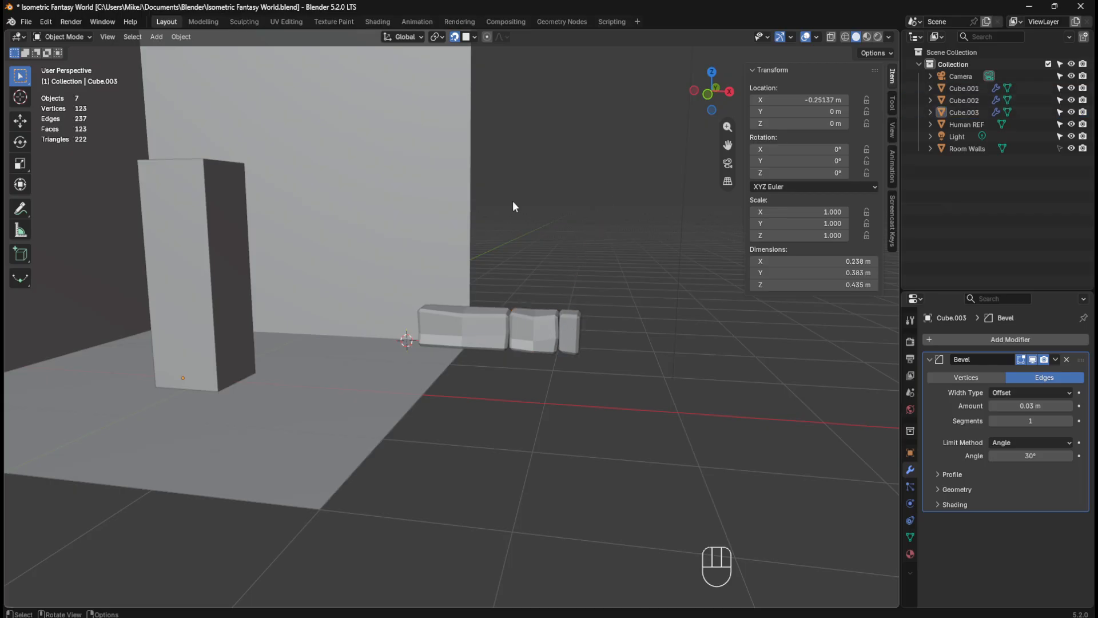
pyautogui.click(220, 235)
pyautogui.click(360, 222)
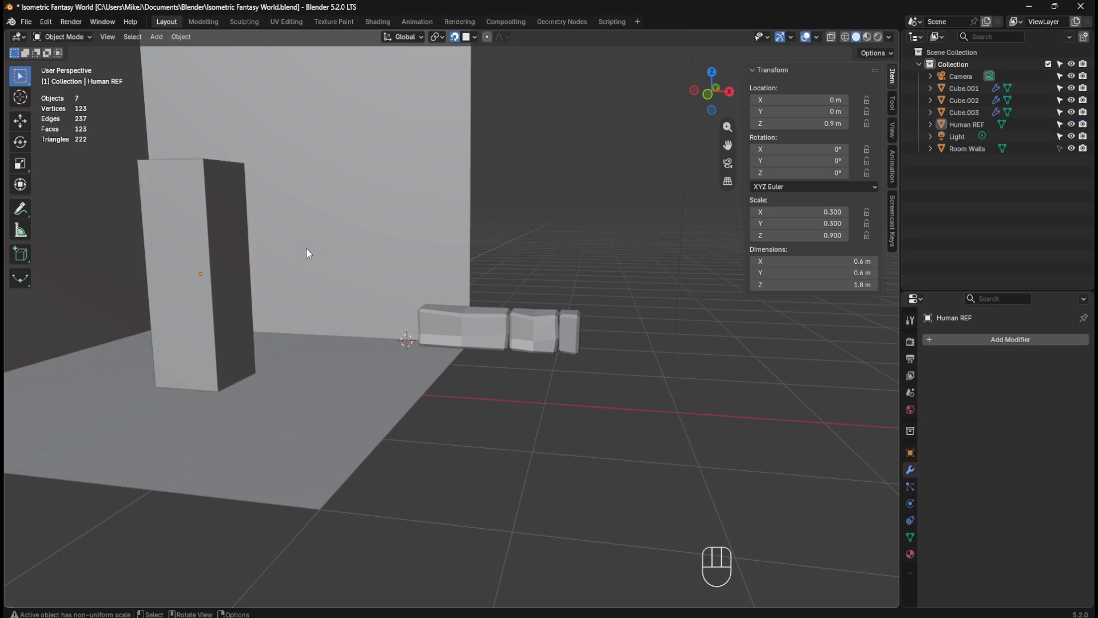
pyautogui.click(211, 264)
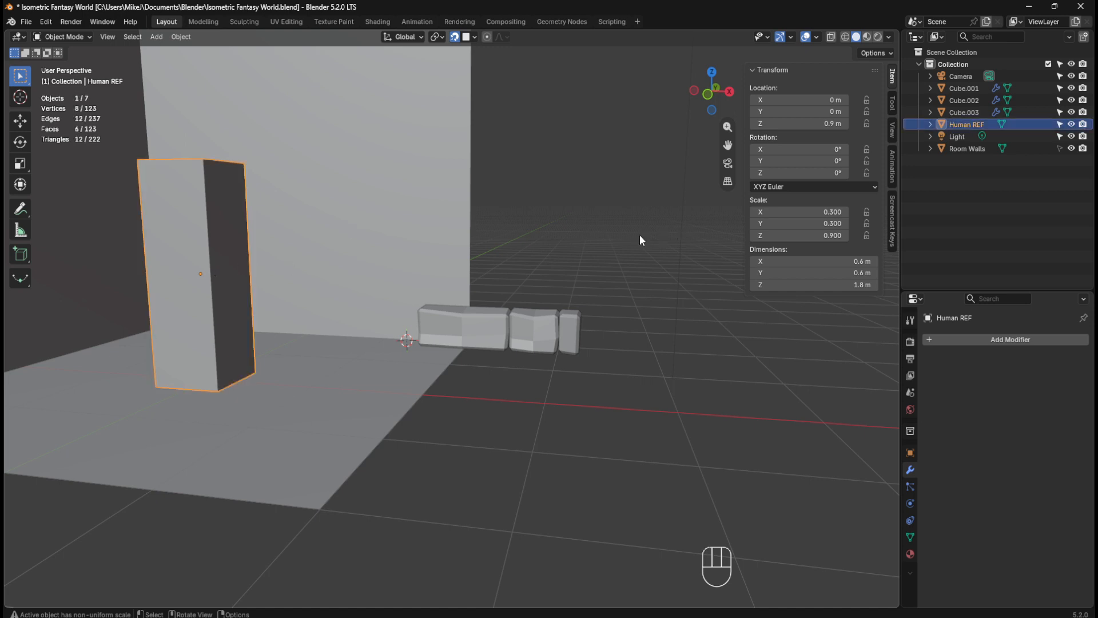
pyautogui.click(346, 211)
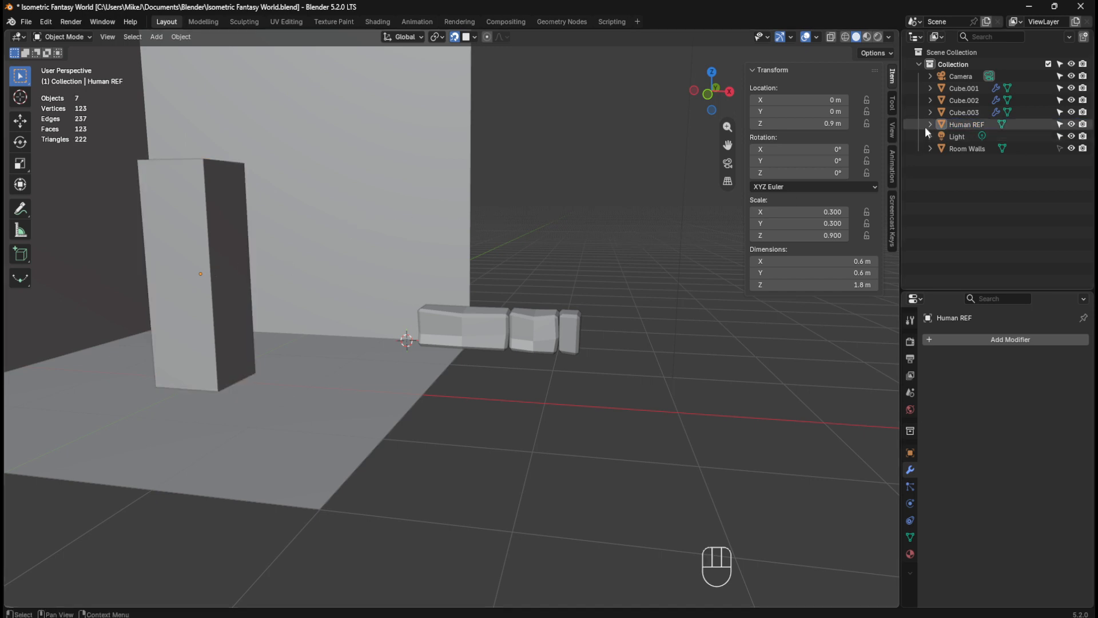
# Step: Move the Human REF and Room Walls objects into a new collection named Reference
pyautogui.click(962, 123)
pyautogui.click(955, 149)
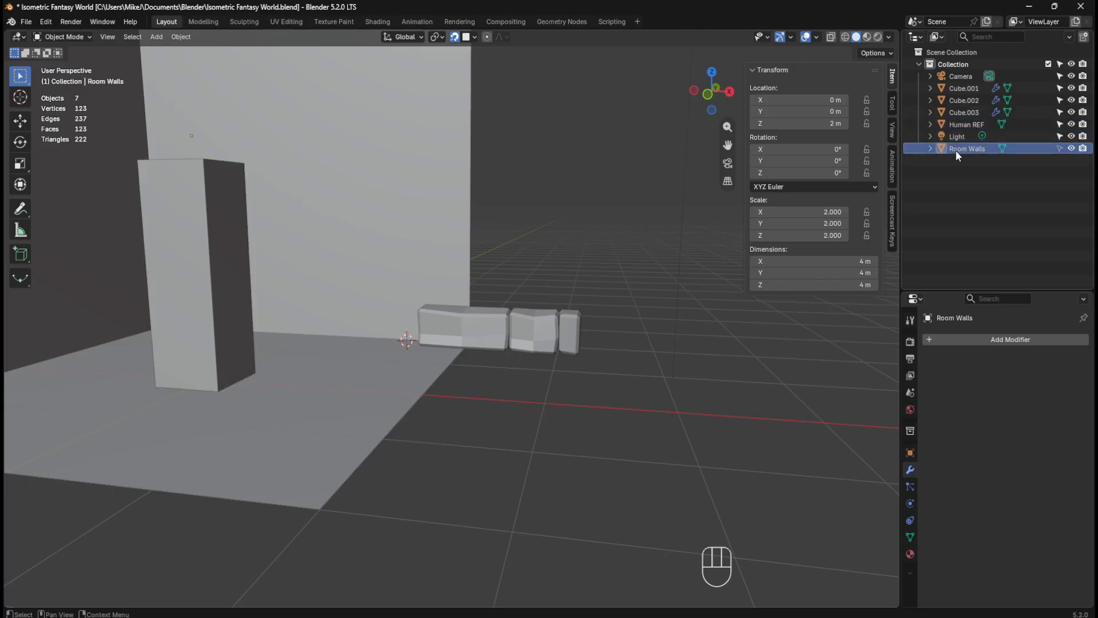
pyautogui.click(964, 125)
pyautogui.keyDown('ctrl'); pyautogui.click(959, 150); pyautogui.keyUp('ctrl')
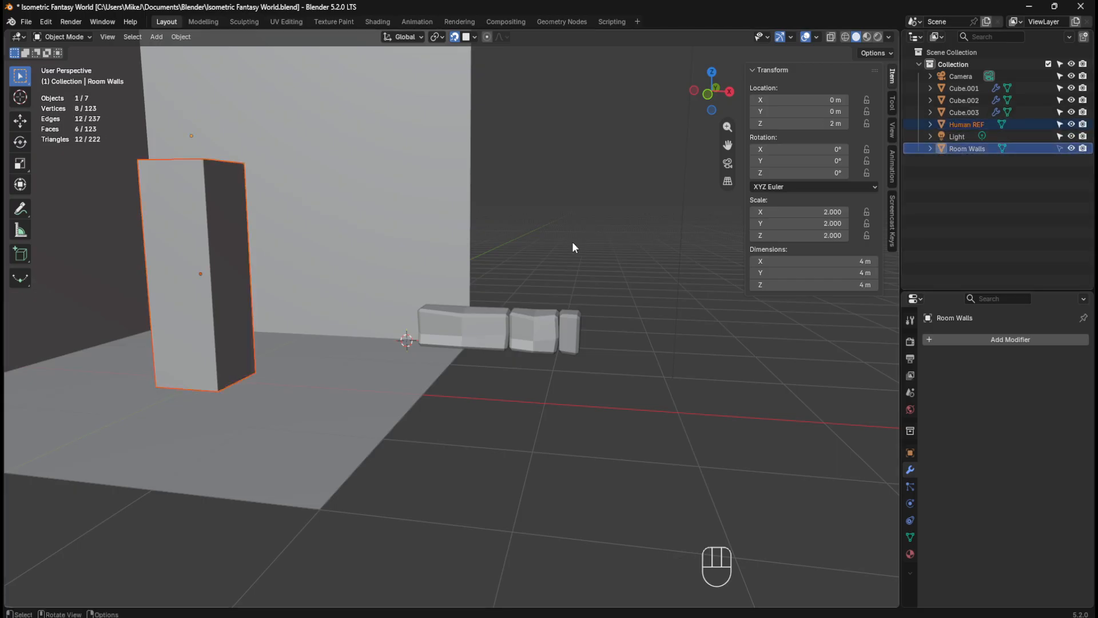
pyautogui.press('m')
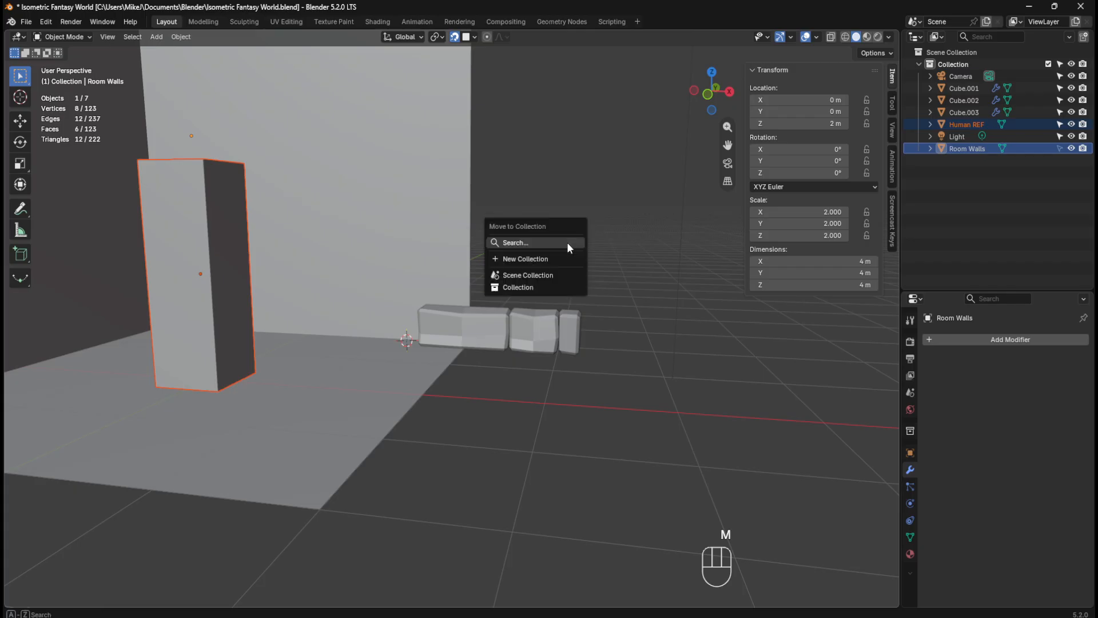
pyautogui.click(563, 260)
pyautogui.write('Reference')
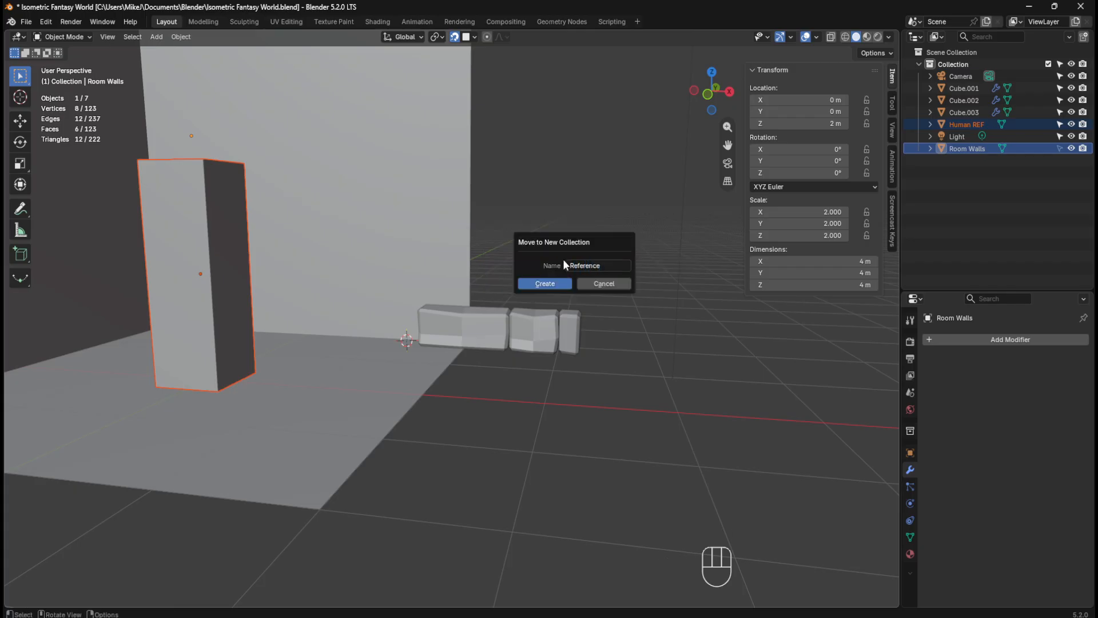
pyautogui.click(537, 285)
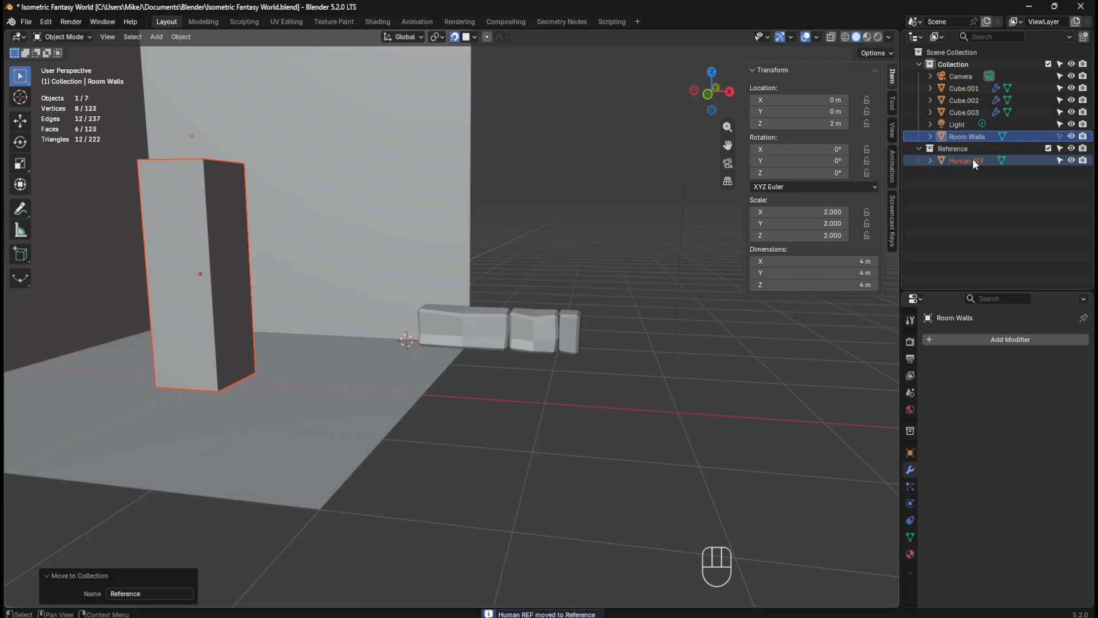
pyautogui.moveTo(997, 136); pyautogui.dragTo(964, 150)
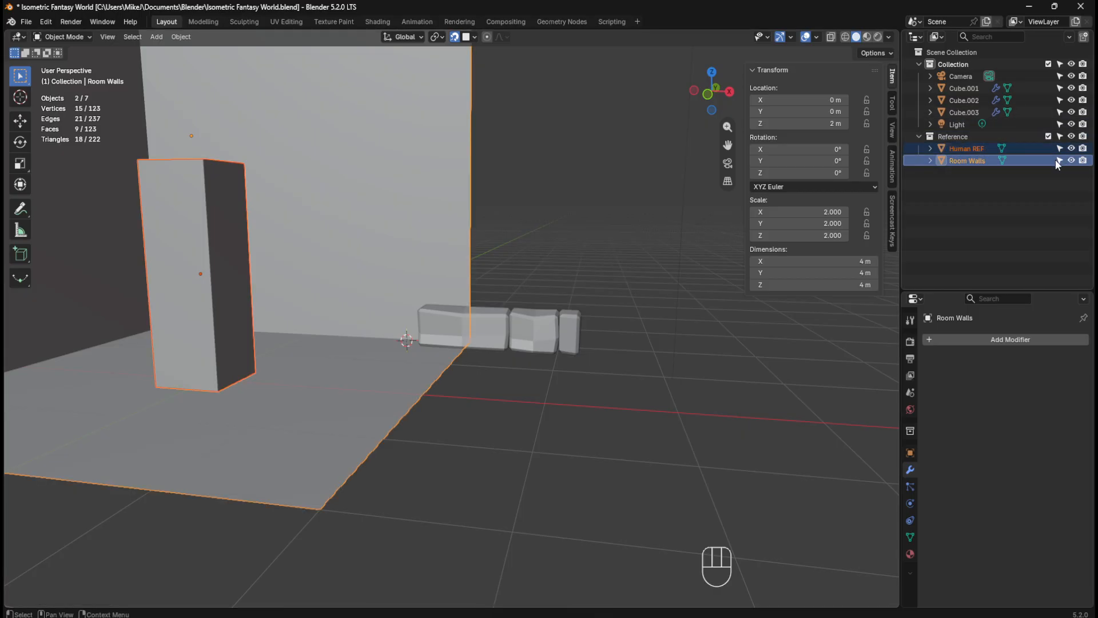
# Step: Make Human REF and Room Walls in the Reference collection unselectable in the viewport and save the file
pyautogui.click(1049, 137)
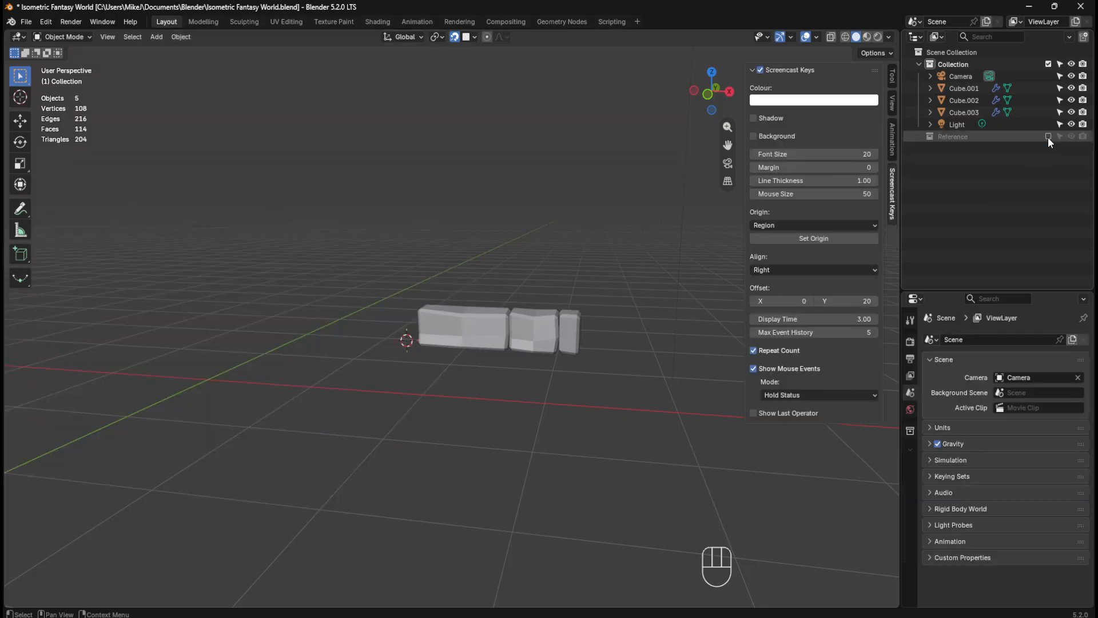
pyautogui.click(1049, 137)
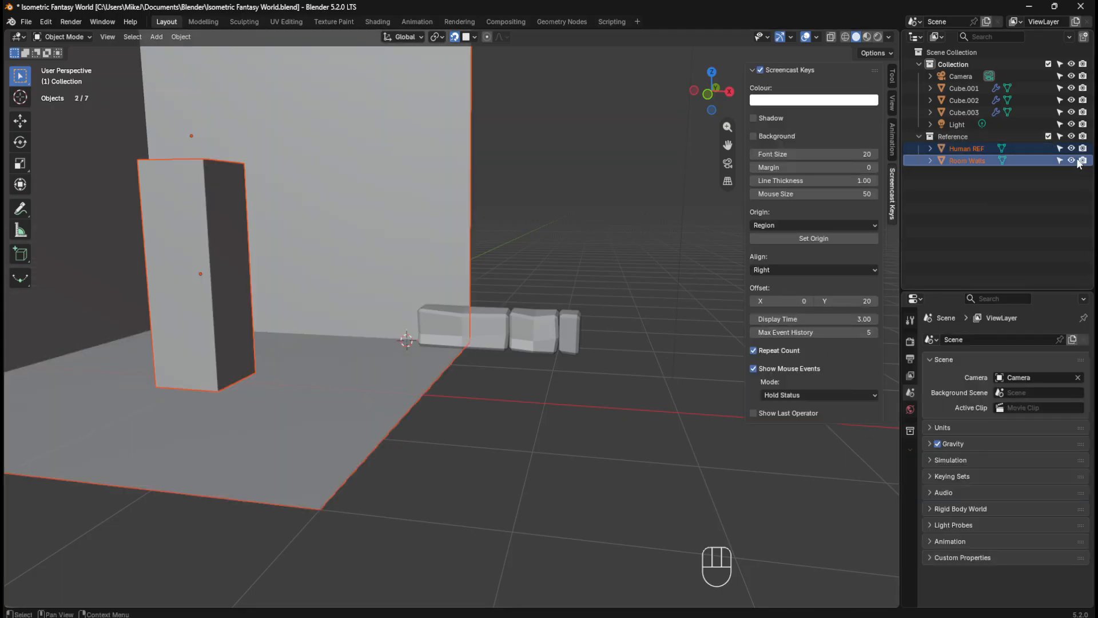
pyautogui.moveTo(1060, 148); pyautogui.dragTo(1059, 159)
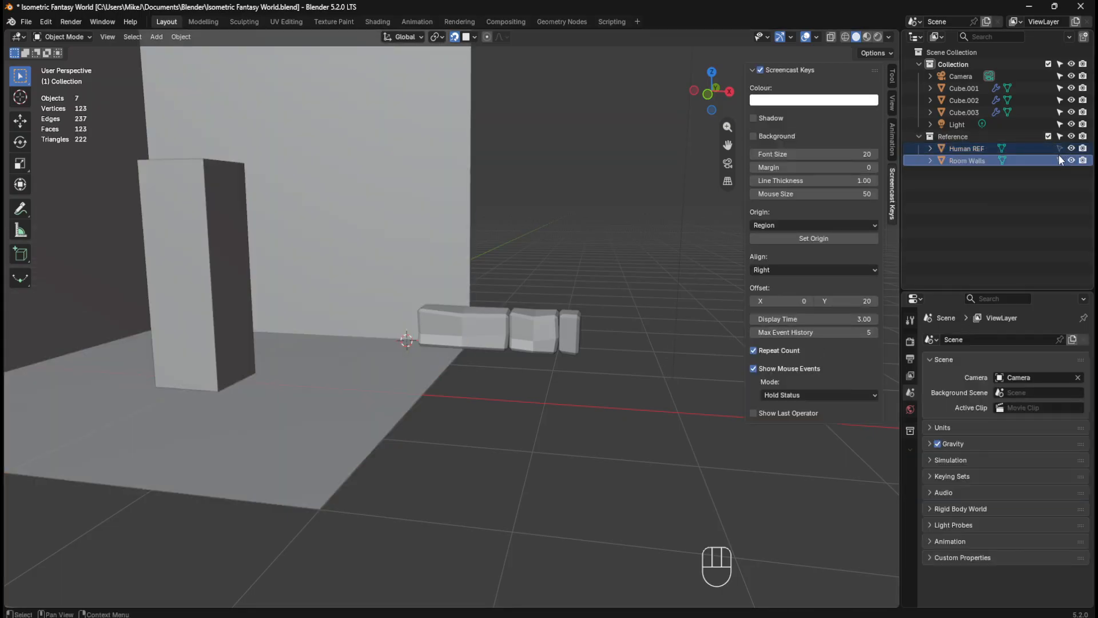
pyautogui.click(501, 317)
pyautogui.click(582, 265)
pyautogui.hotkey('ctrl', 's')
# Step: Move the three stone blocks beside the room into a new collection named Wall
pyautogui.moveTo(582, 266); pyautogui.dragTo(549, 259, button='middle')
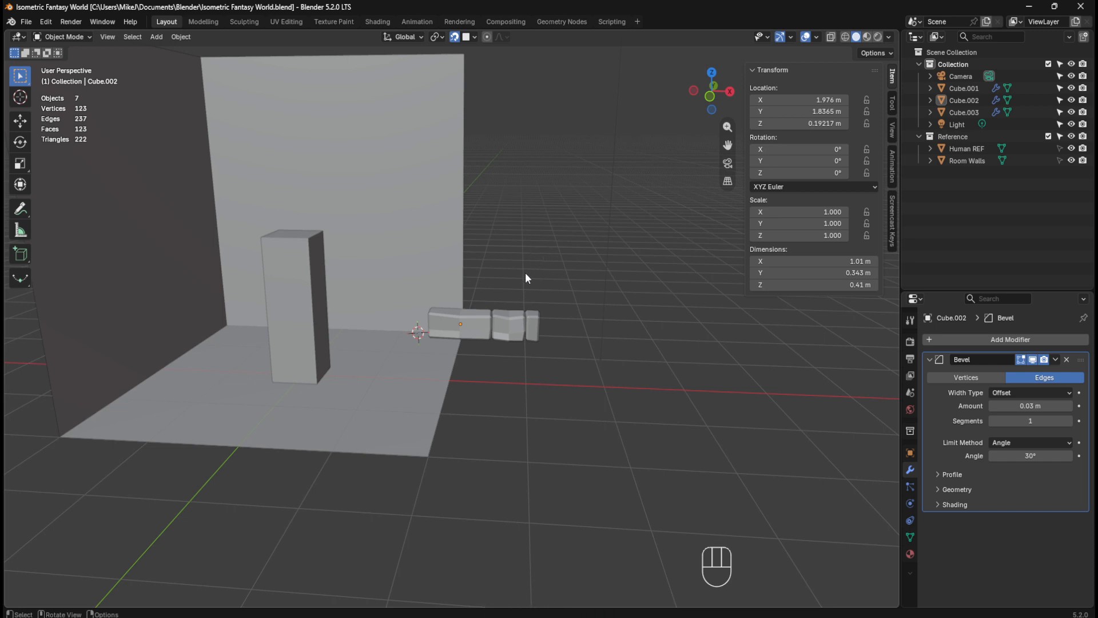
pyautogui.click(474, 325)
pyautogui.moveTo(484, 278); pyautogui.dragTo(550, 338)
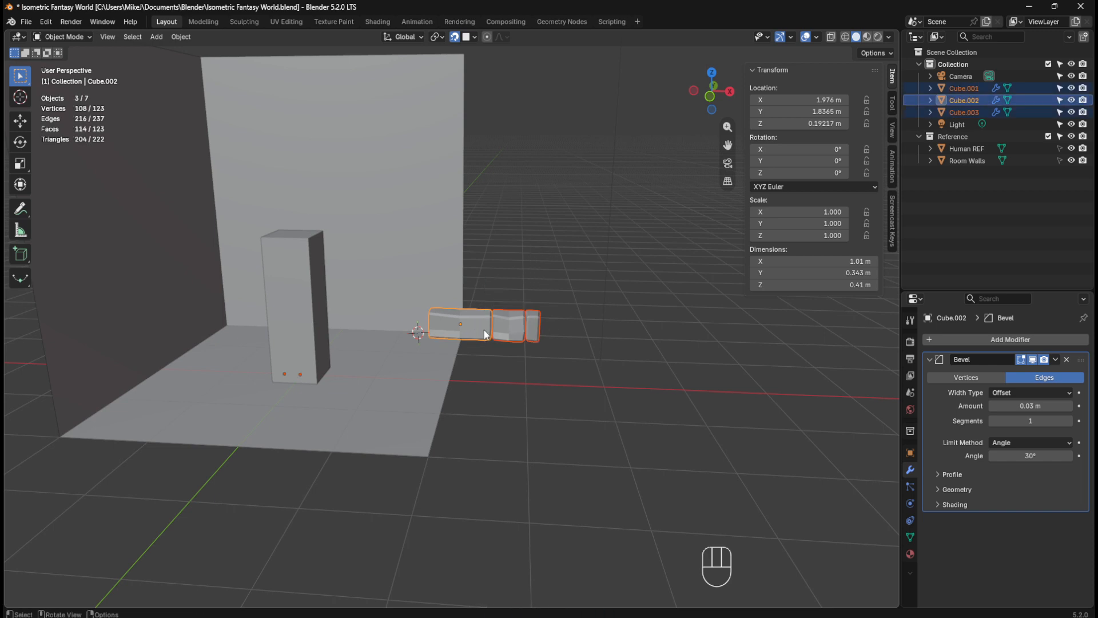
pyautogui.click(543, 281)
pyautogui.moveTo(546, 284); pyautogui.dragTo(491, 320)
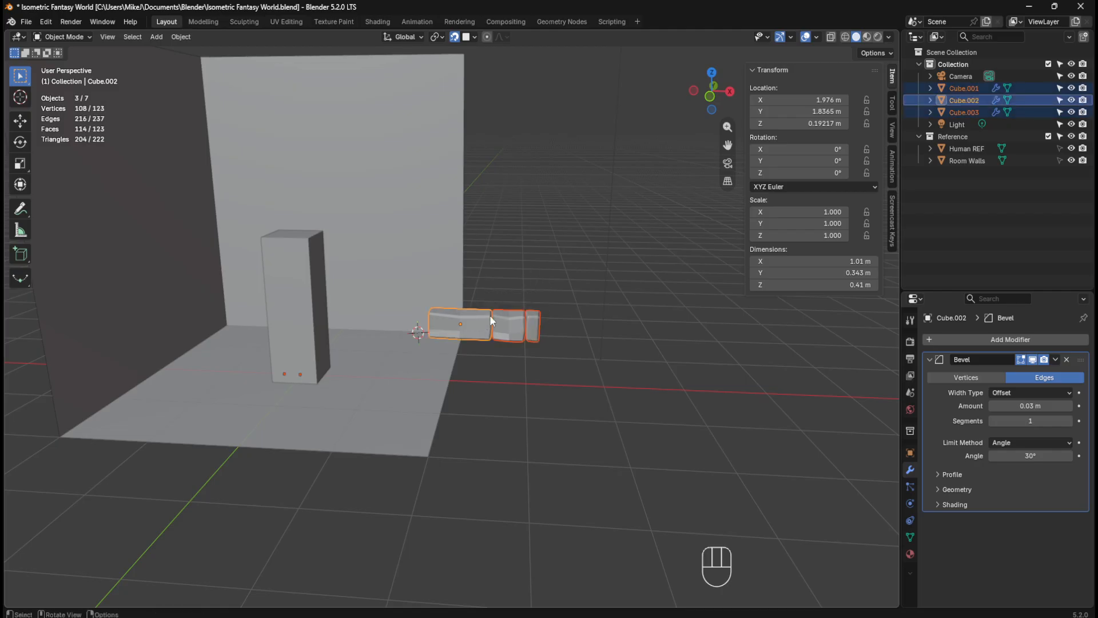
pyautogui.press('m')
pyautogui.click(530, 269)
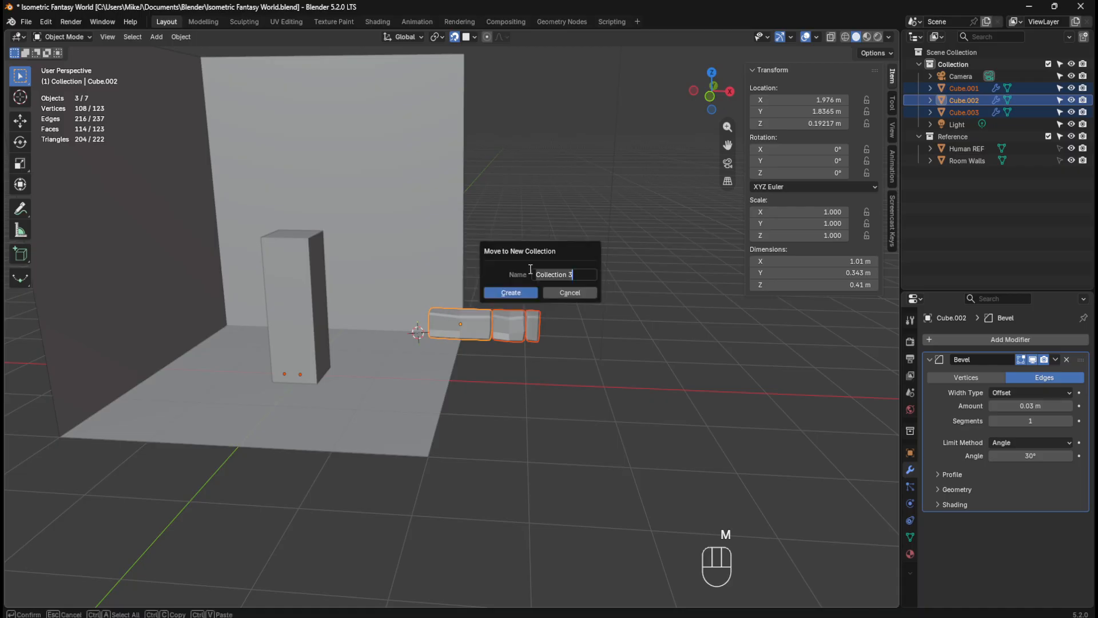
pyautogui.write('Wall')
pyautogui.press('Return')
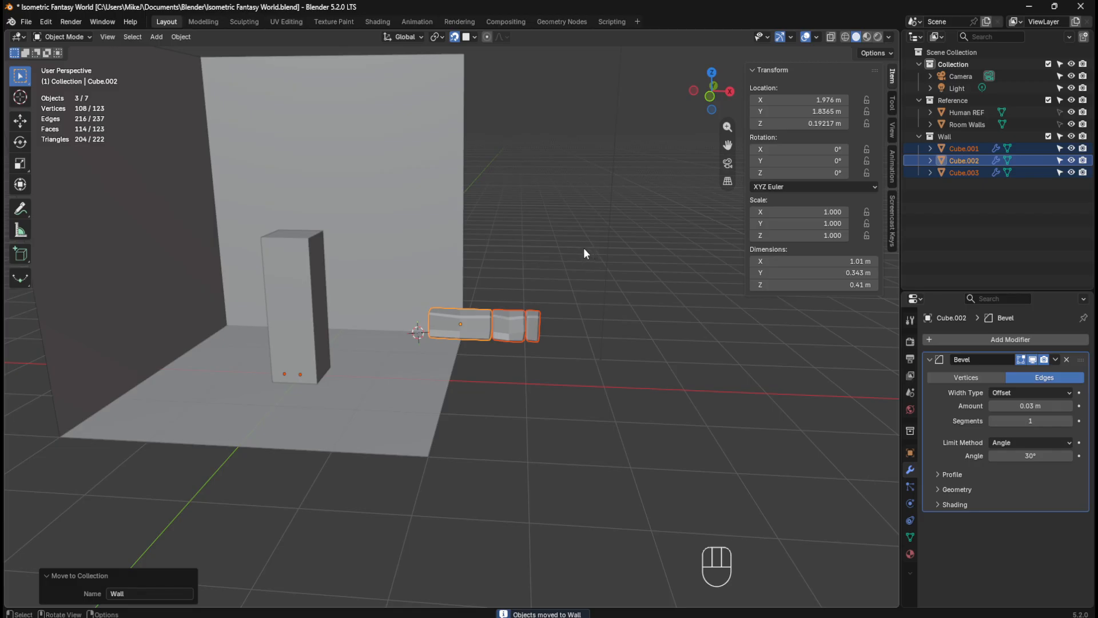
# Step: Rename the Wall collection as Wall1
pyautogui.click(946, 137)
pyautogui.press('F2')
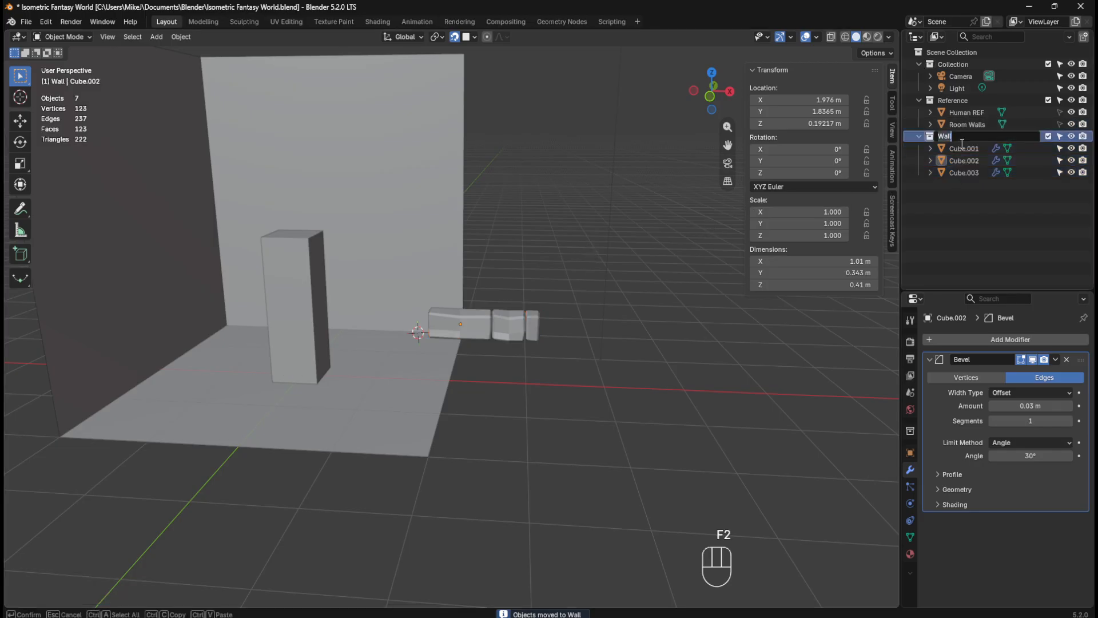
pyautogui.write('1')
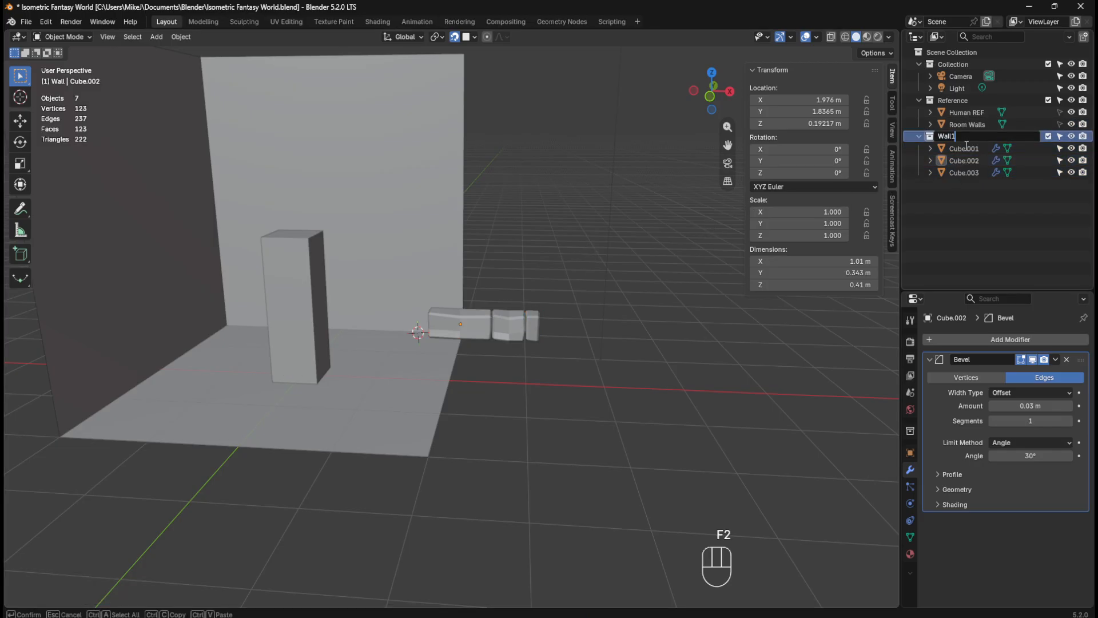
pyautogui.press('Return')
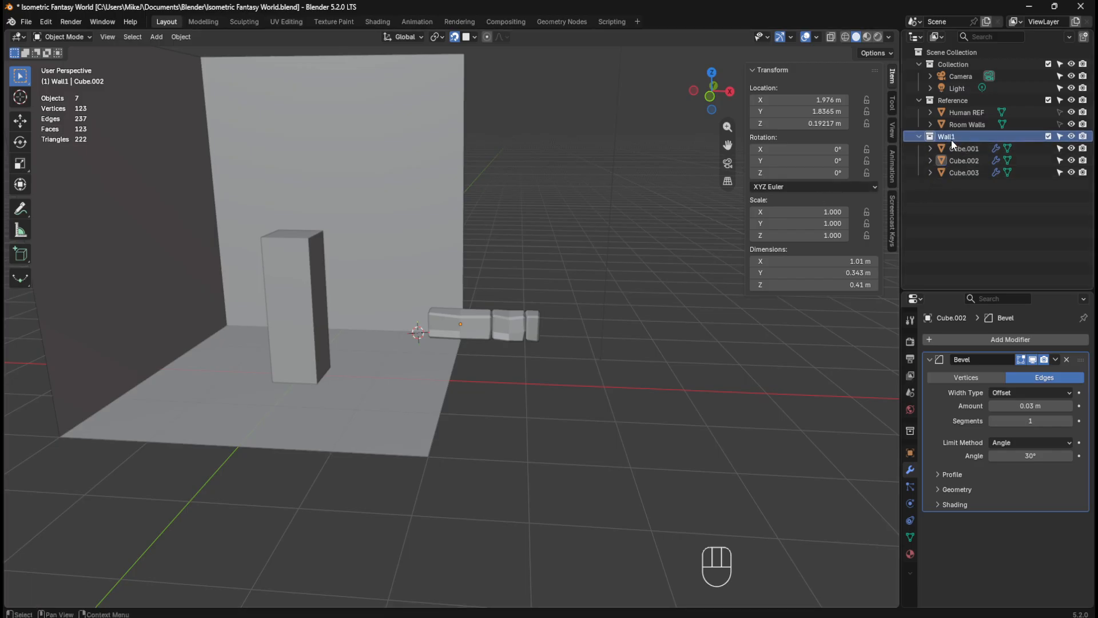
# Step: Rename the collection holding the three stone blocks as Wall Back
pyautogui.press('F2')
pyautogui.write('Wal')
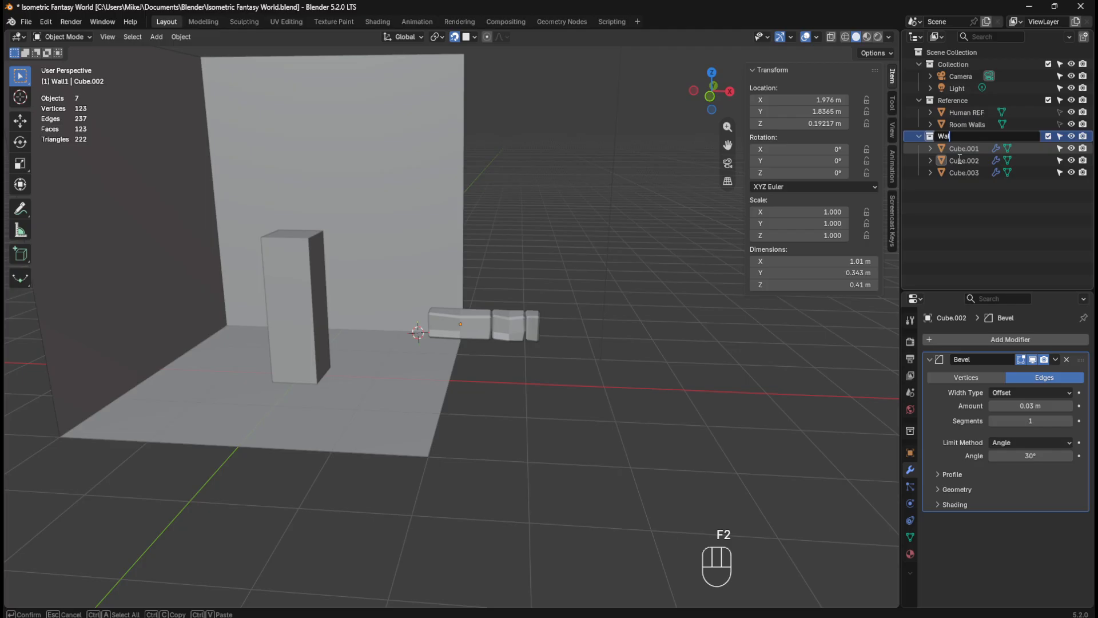
pyautogui.write('l Back')
pyautogui.press('Return')
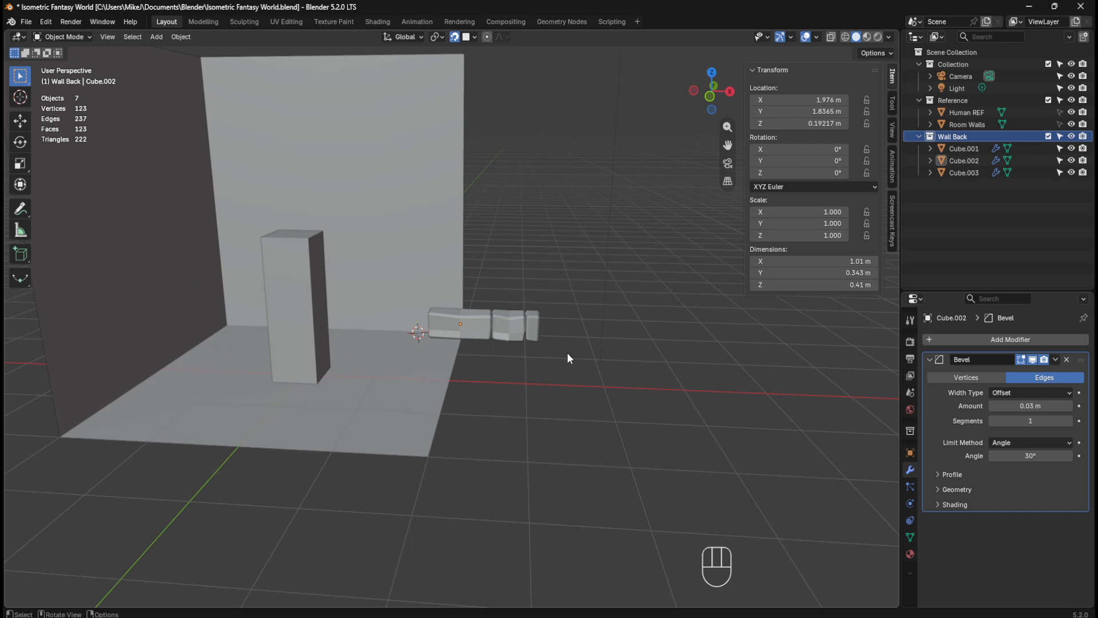
# Step: Hide the Camera and Light objects in the viewport and save the file
pyautogui.moveTo(545, 291); pyautogui.dragTo(482, 332)
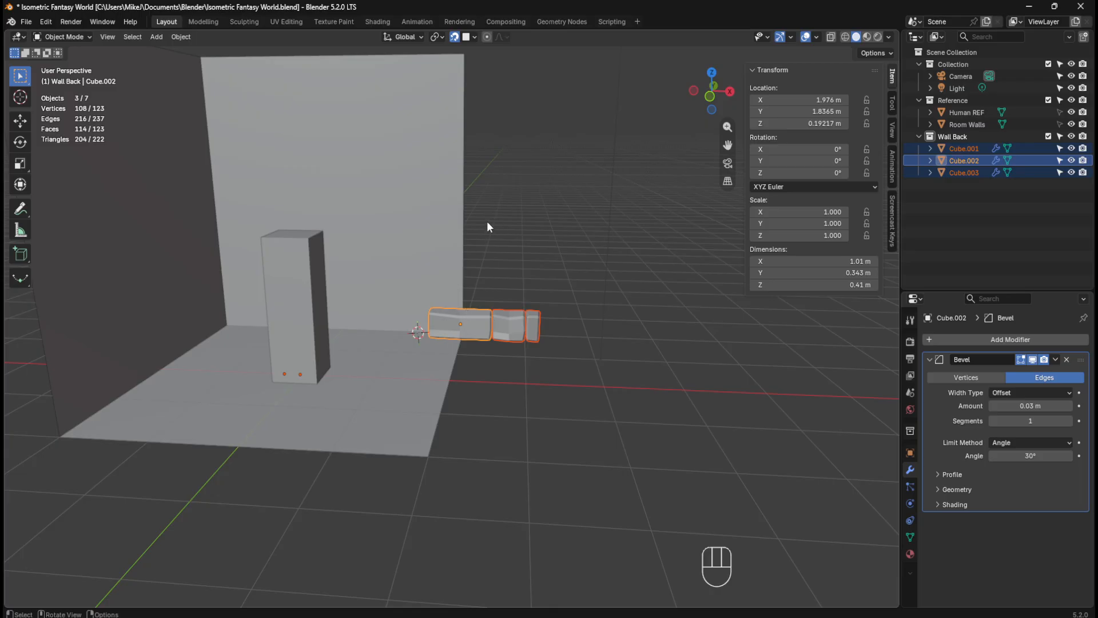
pyautogui.click(1071, 76)
pyautogui.click(1071, 88)
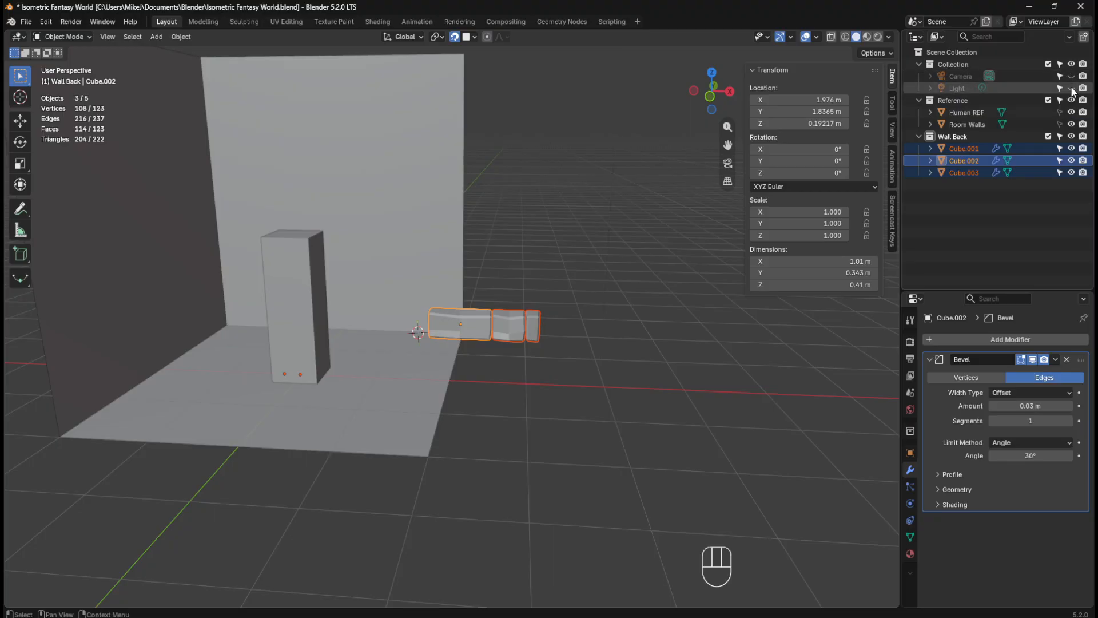
pyautogui.click(525, 259)
pyautogui.hotkey('ctrl', 's')
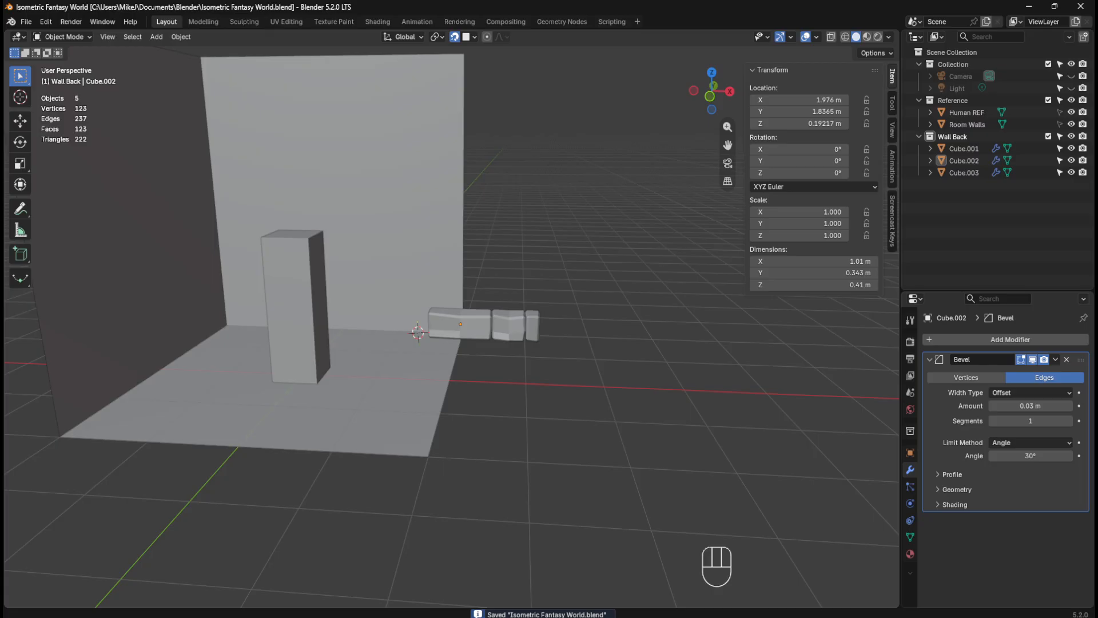
# Step: Set the middle stone block's origin to its geometry
pyautogui.moveTo(555, 280); pyautogui.dragTo(483, 324)
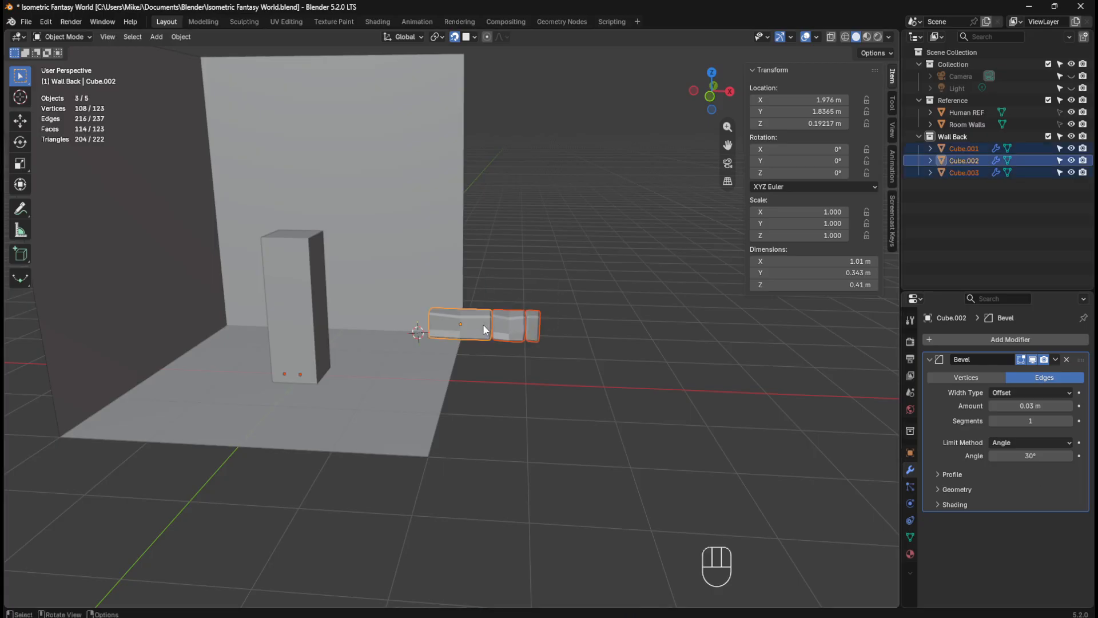
pyautogui.click(545, 278)
pyautogui.click(509, 320)
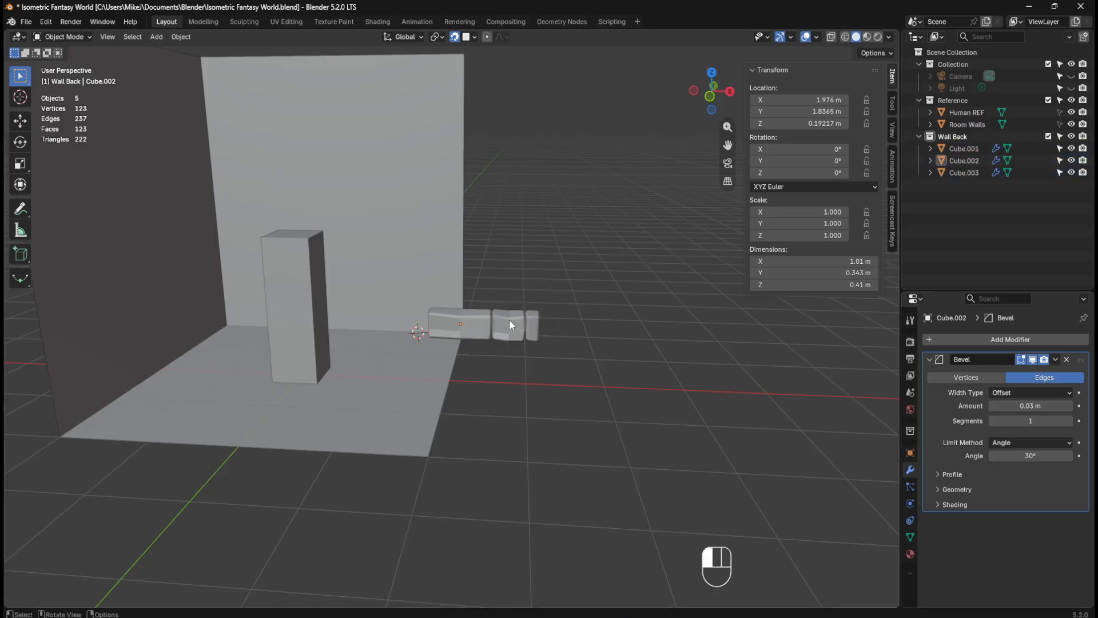
pyautogui.click(534, 318)
pyautogui.click(505, 320)
pyautogui.click(472, 324)
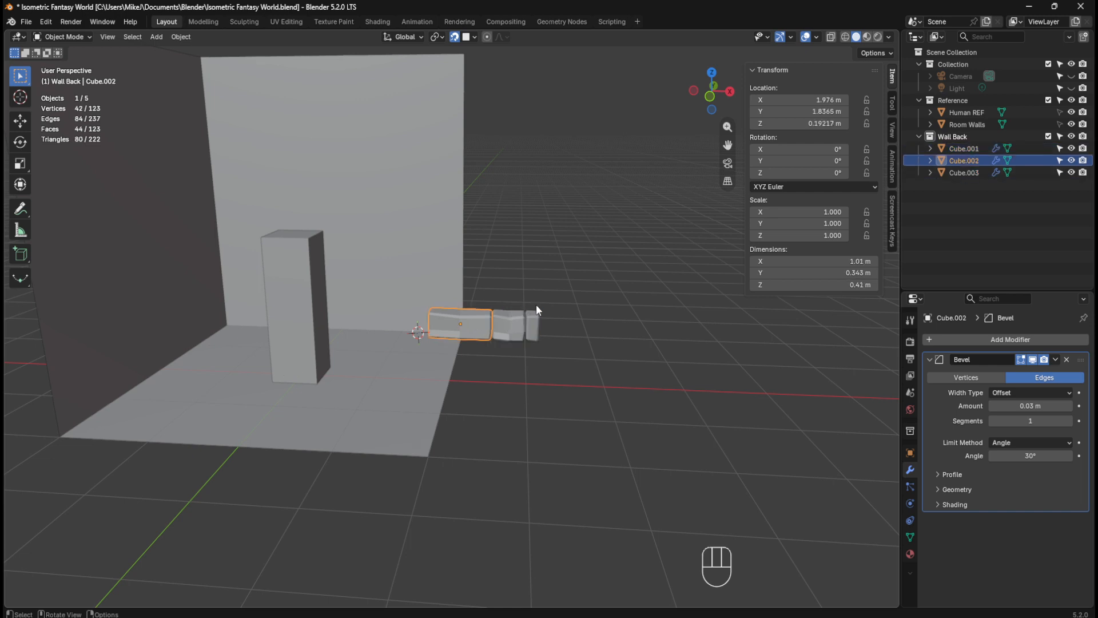
pyautogui.click(523, 334)
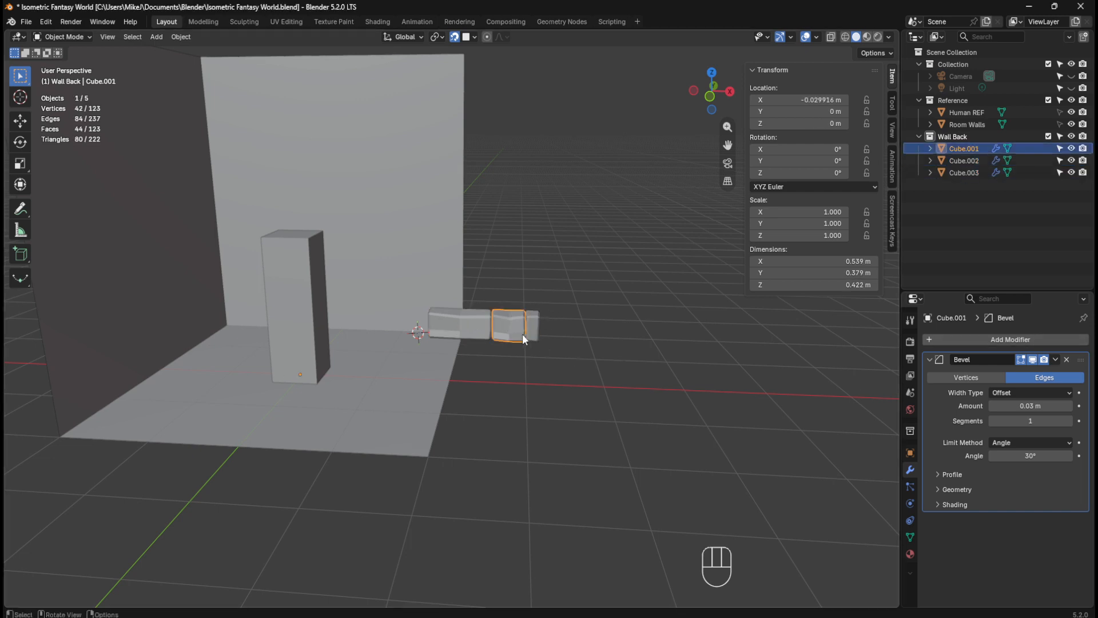
pyautogui.rightClick(510, 327)
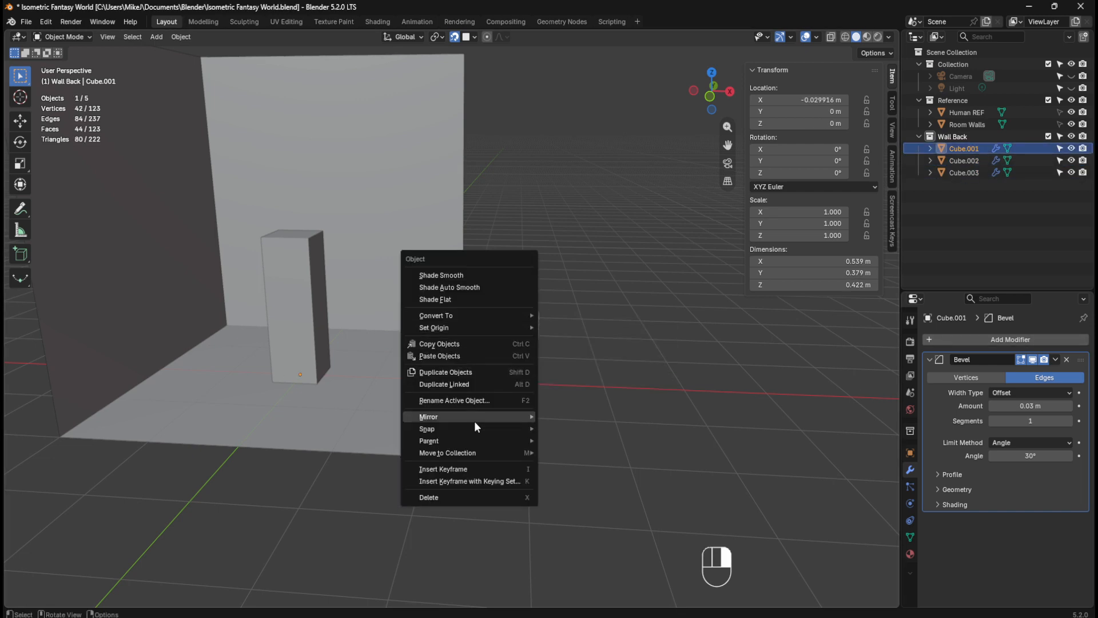
pyautogui.moveTo(464, 327)
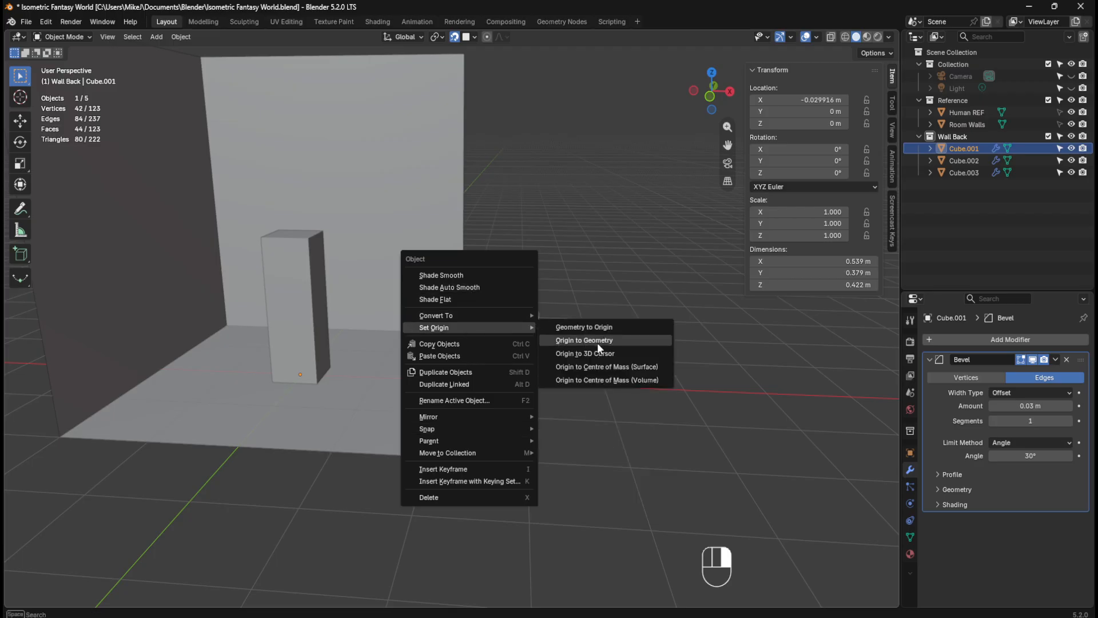
pyautogui.click(597, 342)
# Step: Set the narrow end block's origin to its geometry and save the file
pyautogui.click(536, 318)
pyautogui.rightClick(536, 318)
pyautogui.moveTo(538, 319)
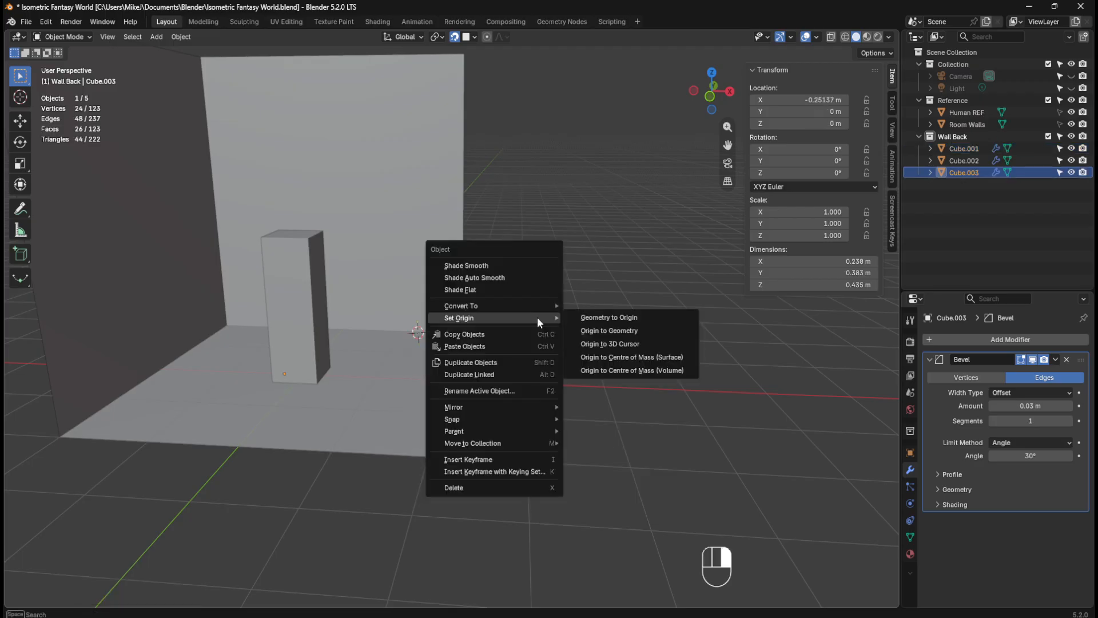
pyautogui.click(599, 332)
pyautogui.click(587, 256)
pyautogui.hotkey('ctrl', 's')
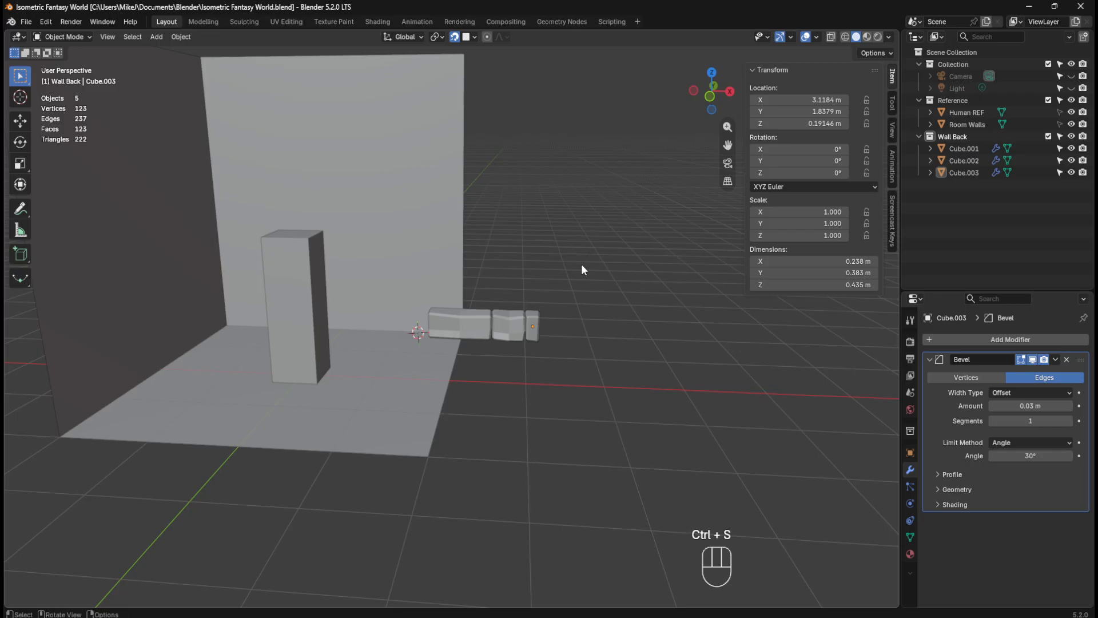
pyautogui.moveTo(584, 277); pyautogui.dragTo(463, 342)
pyautogui.click(596, 255)
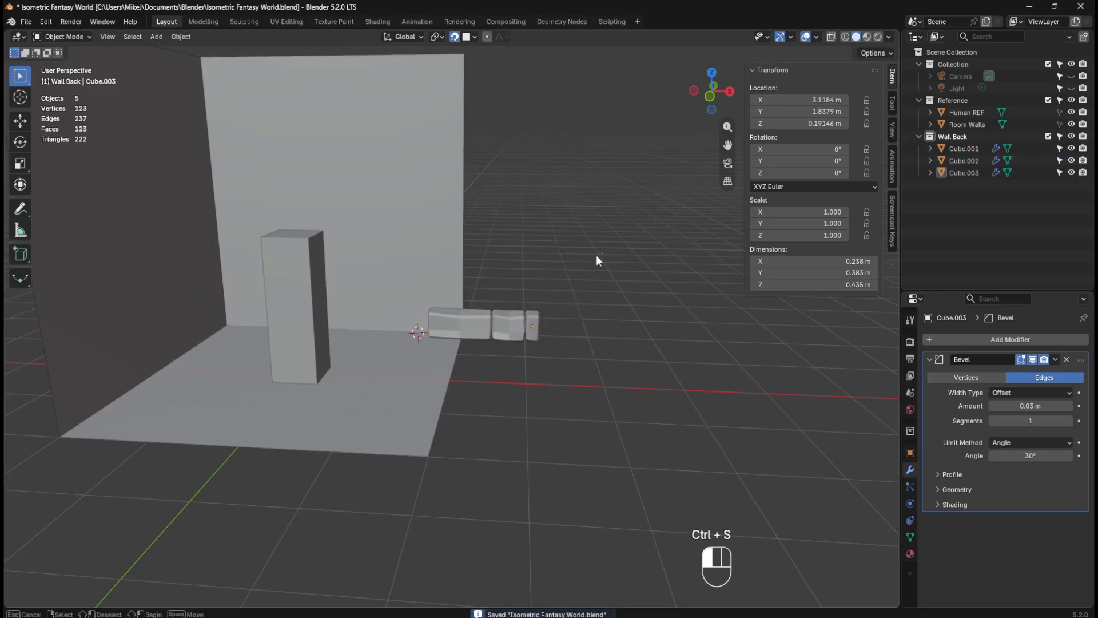
# Step: Select the three stone blocks of the back wall in the front view
pyautogui.moveTo(596, 255); pyautogui.dragTo(471, 331)
pyautogui.press('KP_1')
pyautogui.press('g')
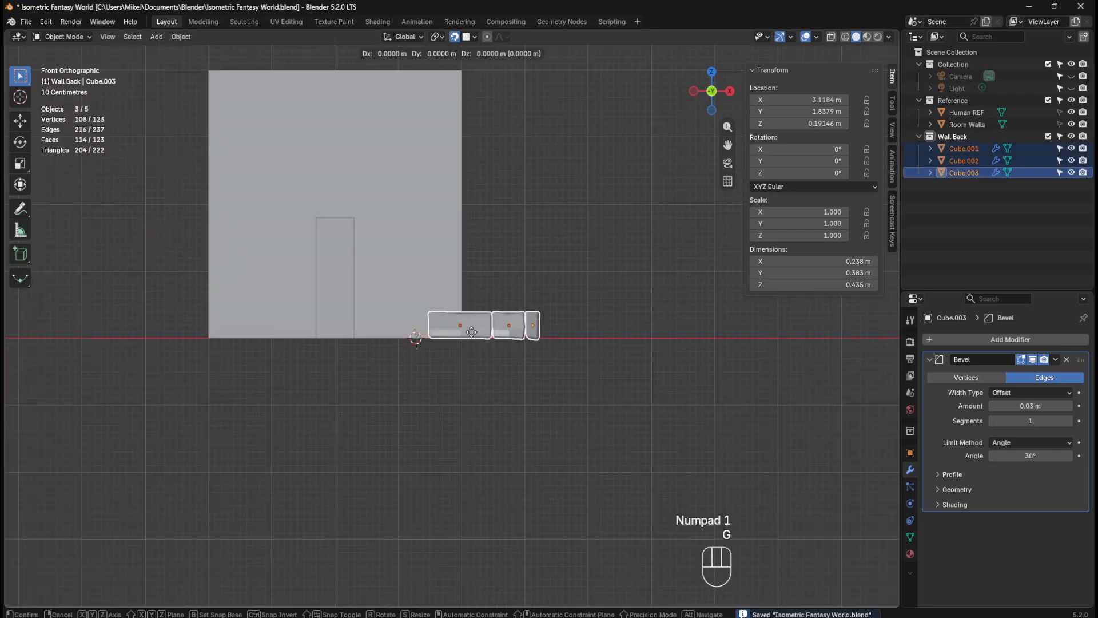
pyautogui.press('x')
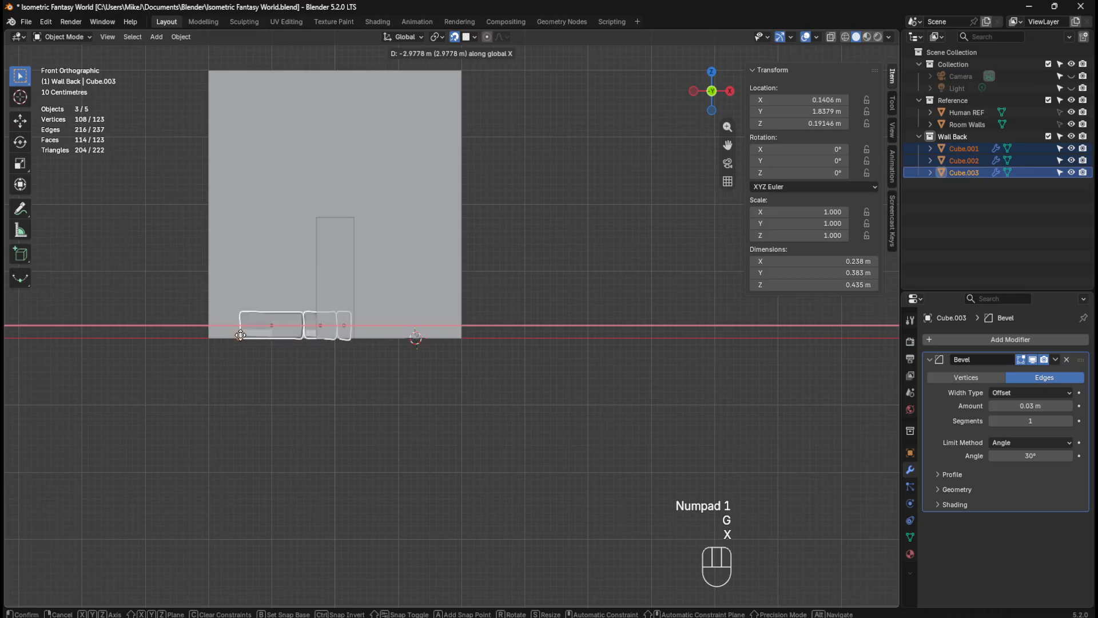
pyautogui.press('ctrl')
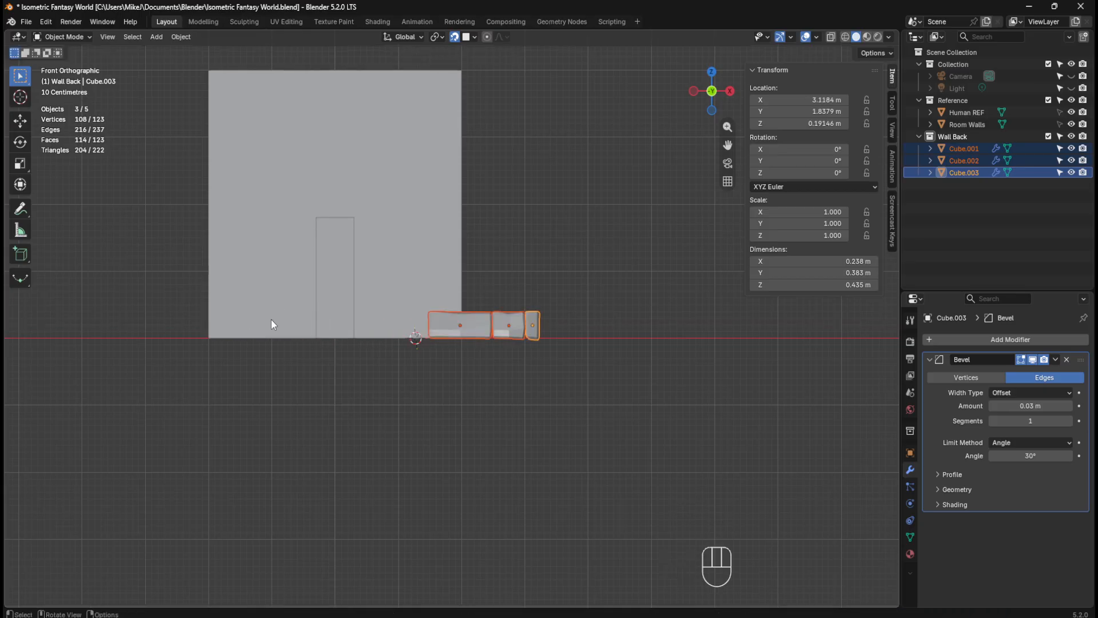
# Step: Set the snap target to Increment and move the three stone blocks -3.5 m along X into the room's corner
pyautogui.click(471, 37)
pyautogui.click(457, 101)
pyautogui.press('g')
pyautogui.press('x')
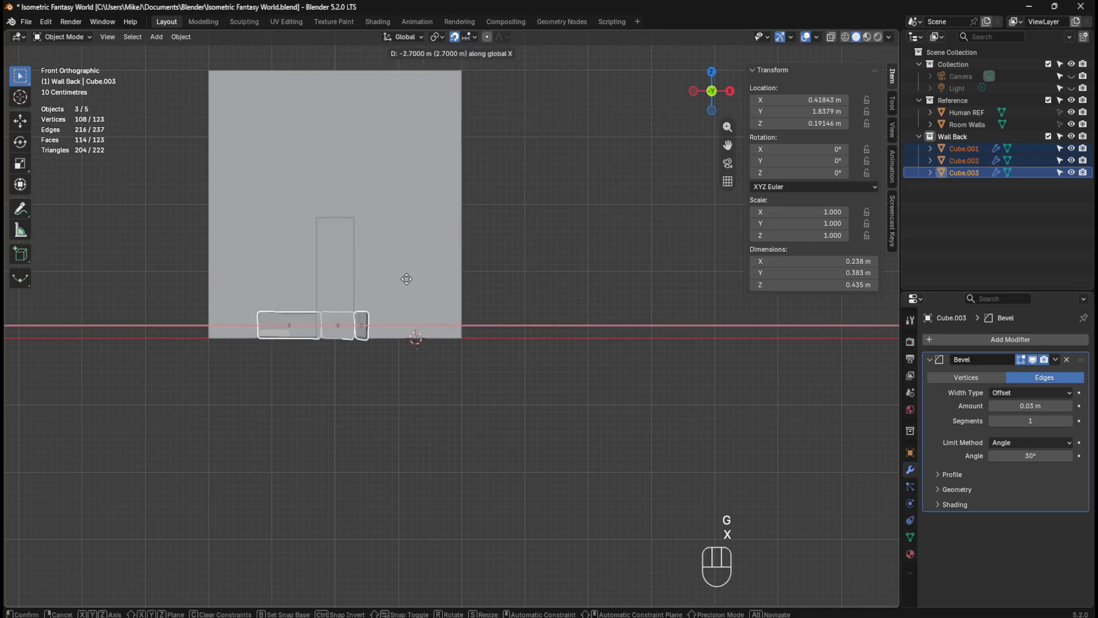
pyautogui.click(360, 282)
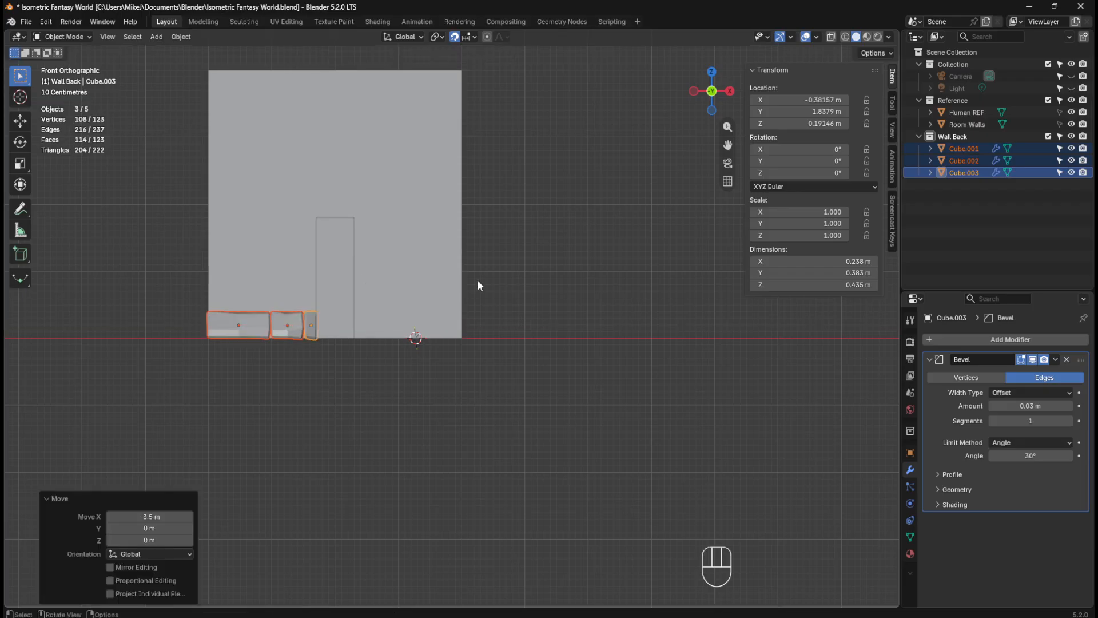
# Step: Duplicate the three stone blocks and place the copies 1.8 m along X beside the originals
pyautogui.moveTo(477, 279)
pyautogui.mouseDown(button='middle')
pyautogui.moveTo(436, 294)
pyautogui.moveTo(483, 289)
pyautogui.mouseUp(button='middle')
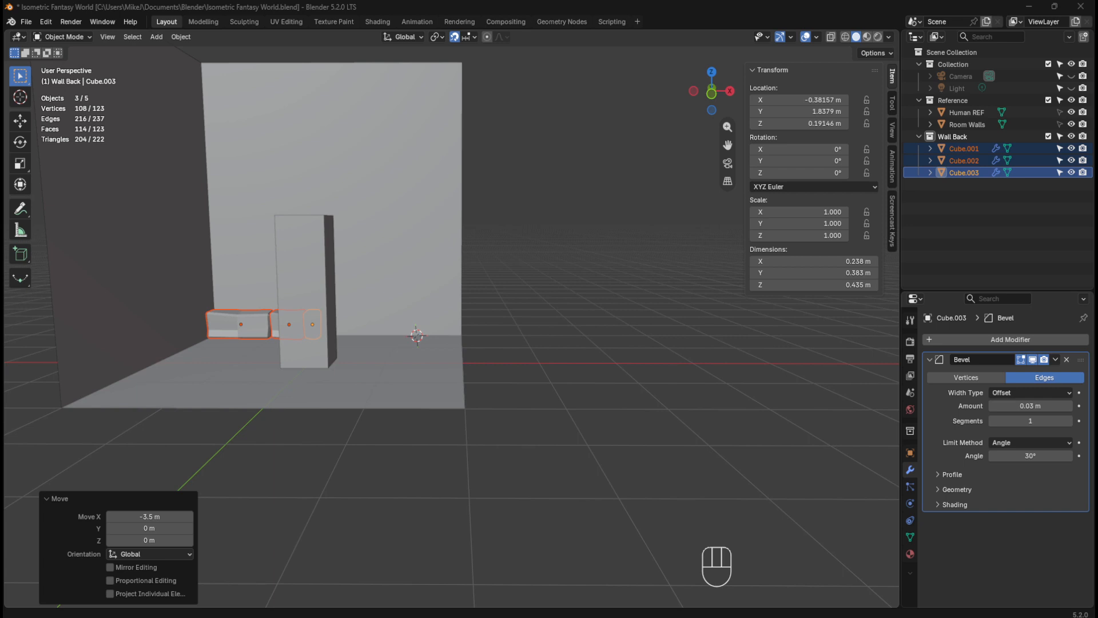
pyautogui.moveTo(509, 328); pyautogui.dragTo(536, 327, button='middle')
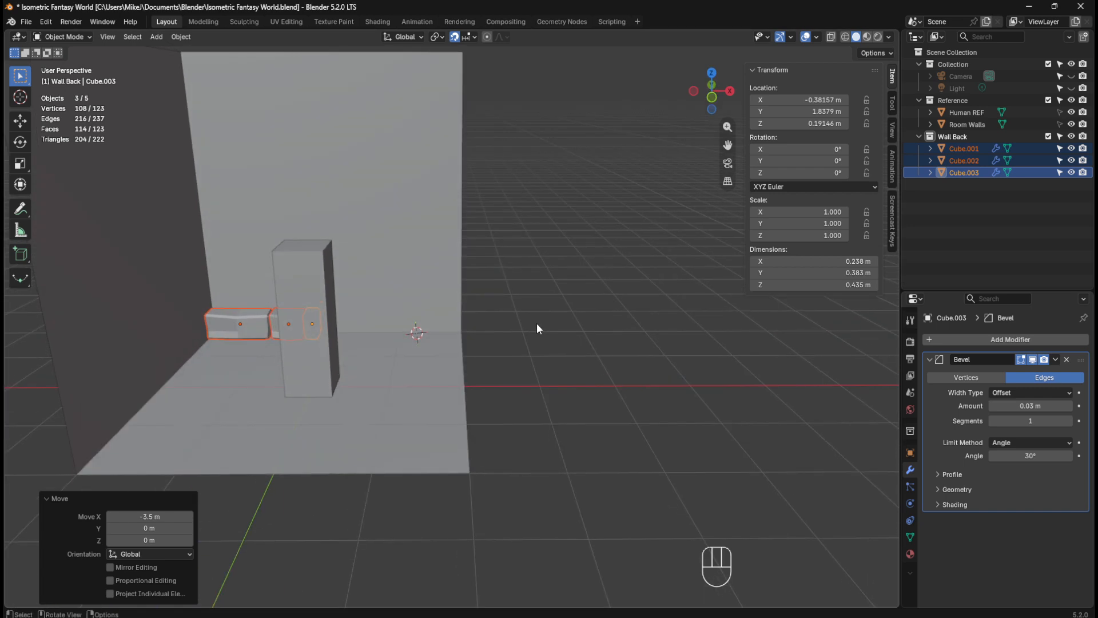
pyautogui.press('KP_7')
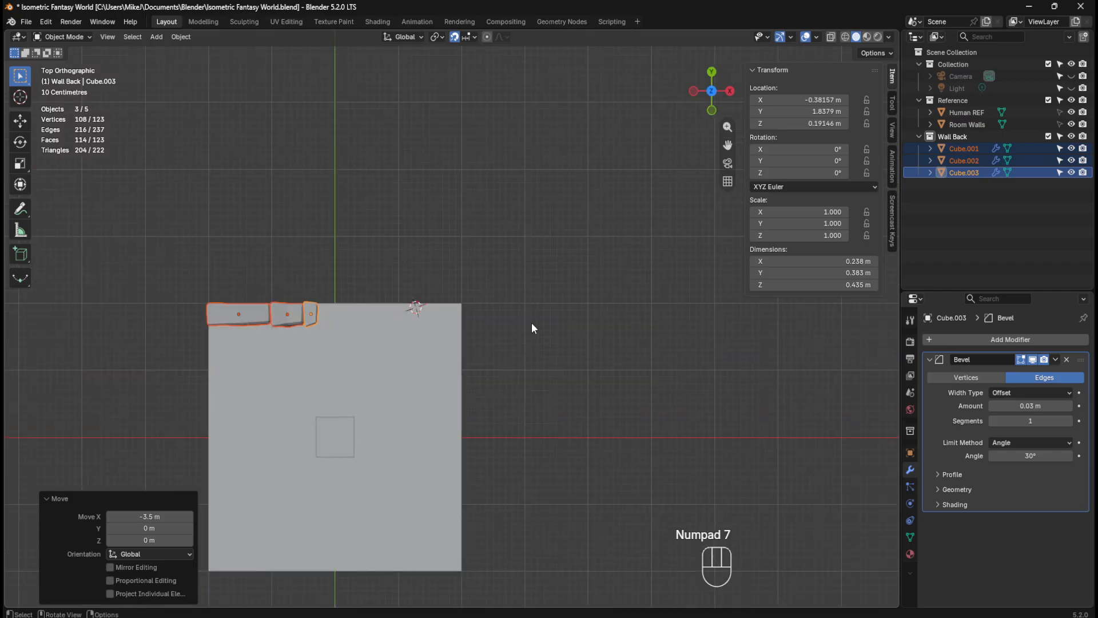
pyautogui.hotkey('shift', 'd')
pyautogui.press('g')
pyautogui.press('x')
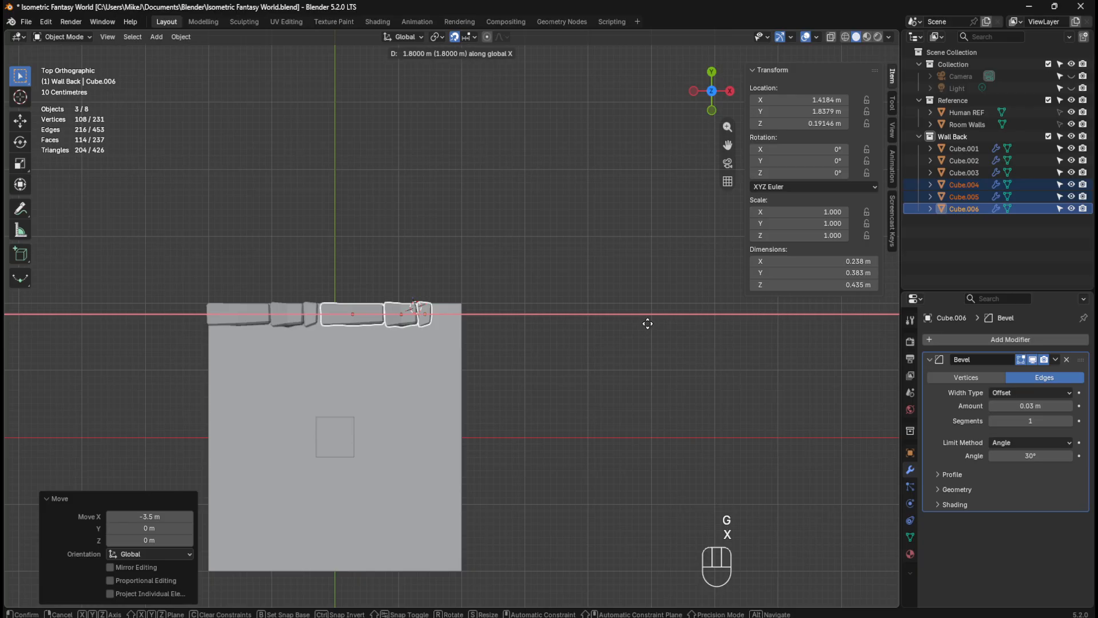
pyautogui.click(646, 326)
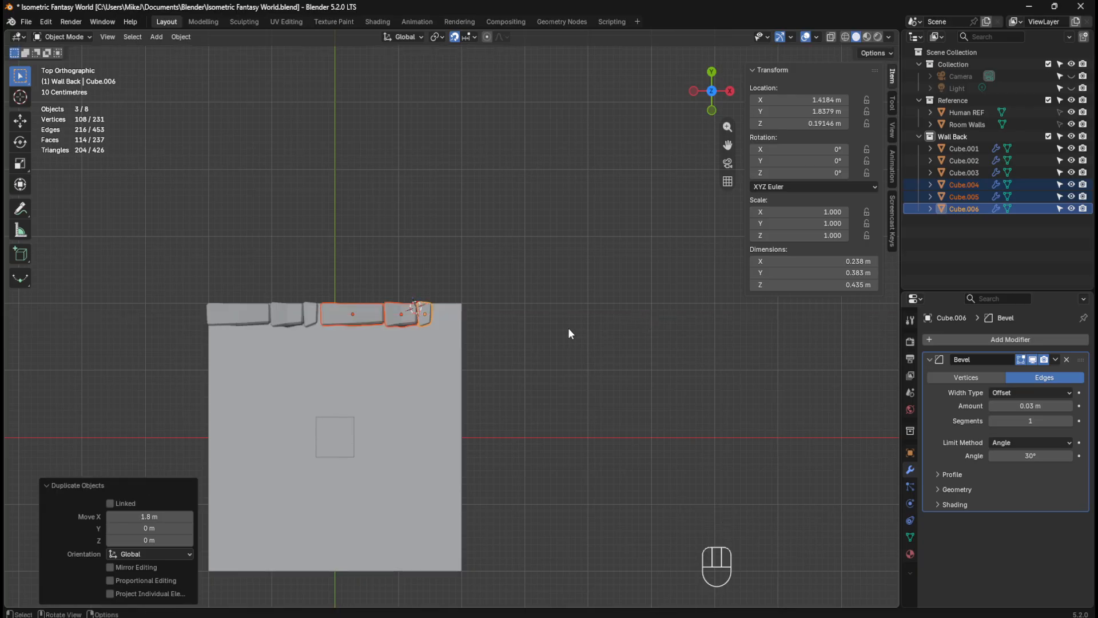
pyautogui.moveTo(578, 328); pyautogui.dragTo(526, 231, button='middle')
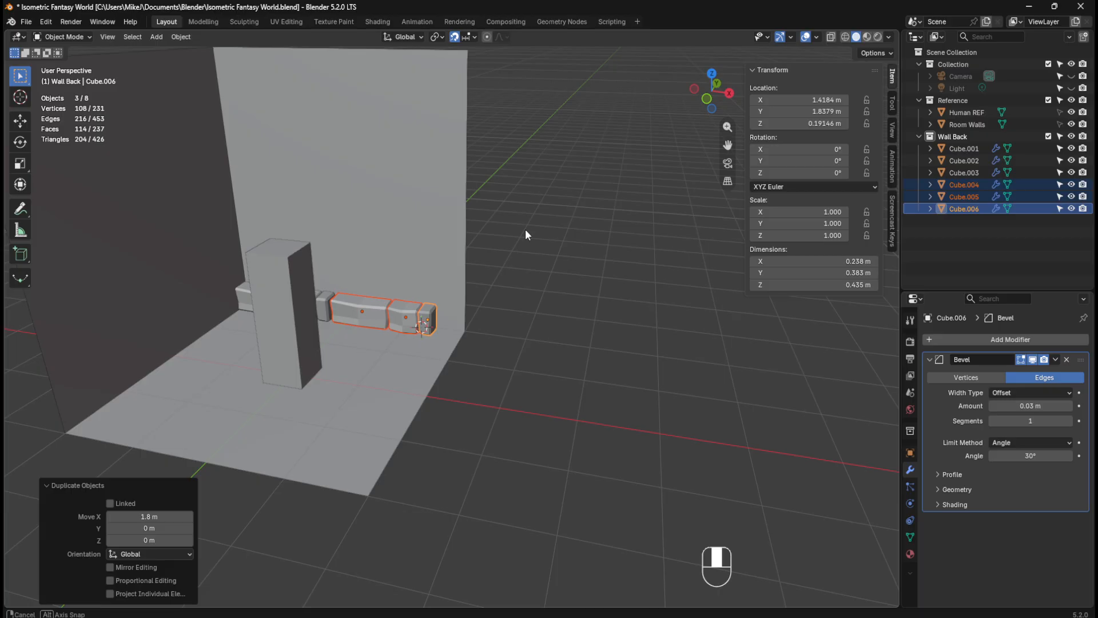
pyautogui.moveTo(526, 231); pyautogui.dragTo(526, 229, button='middle')
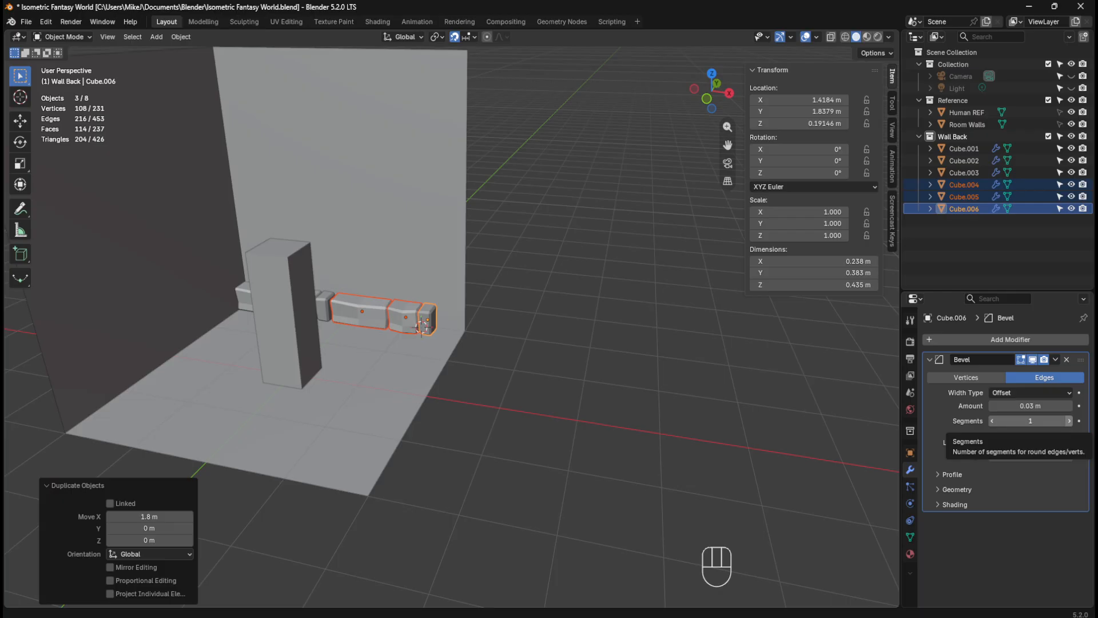
# Step: Apply the Randomise transform to all vertices of the long duplicated stone block
pyautogui.moveTo(461, 236)
pyautogui.mouseDown(button='middle')
pyautogui.moveTo(510, 226)
pyautogui.moveTo(460, 224)
pyautogui.mouseUp(button='middle')
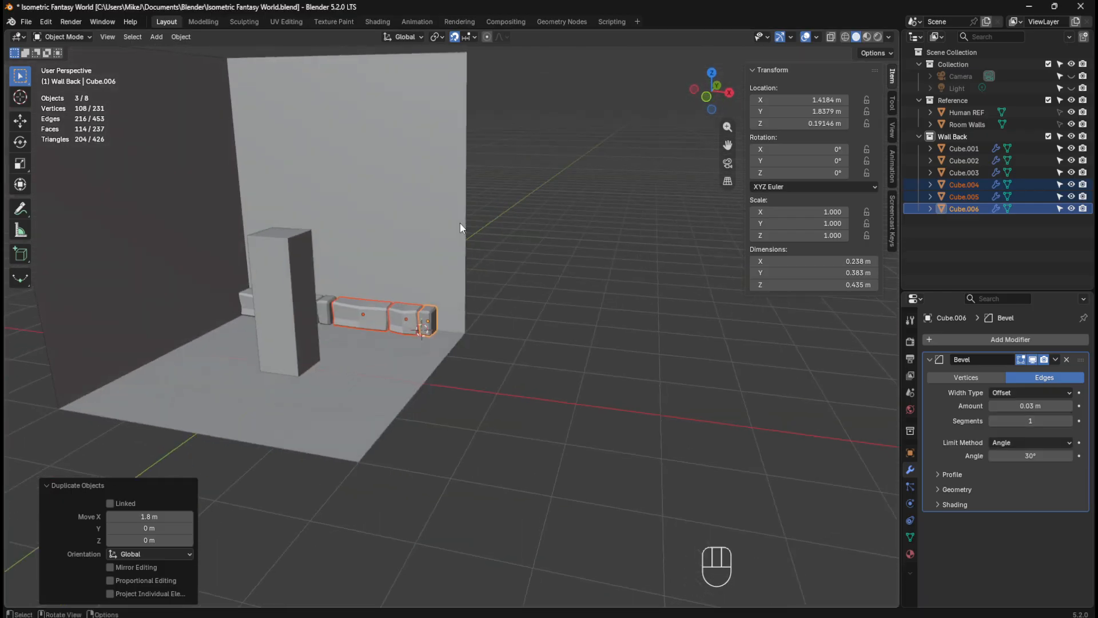
pyautogui.click(448, 304)
pyautogui.click(372, 312)
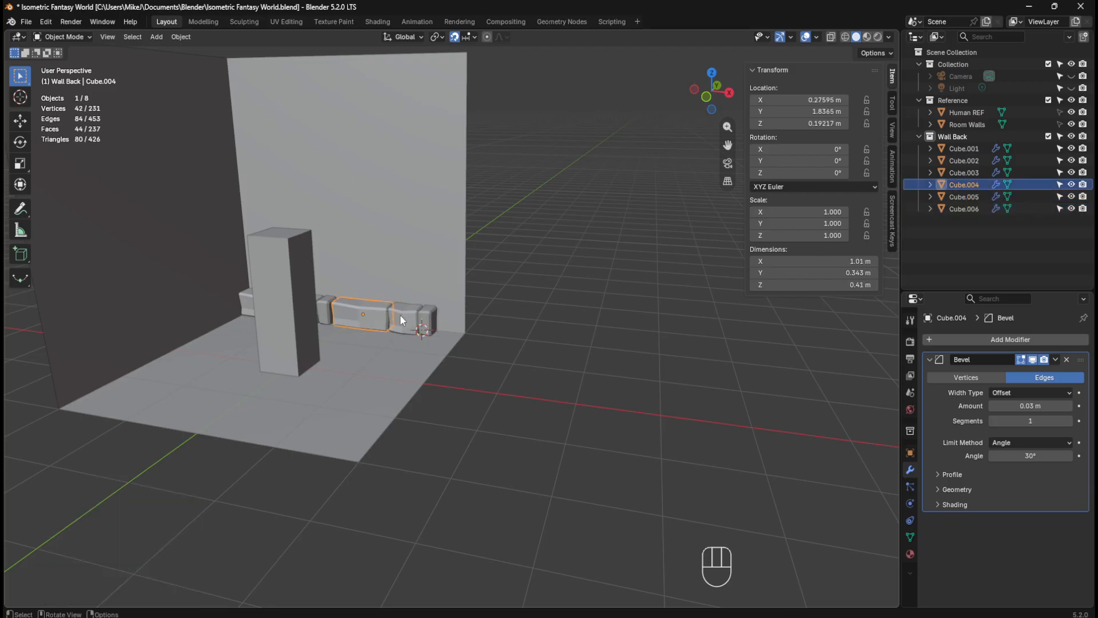
pyautogui.moveTo(416, 263); pyautogui.dragTo(510, 368, button='middle')
pyautogui.scroll(5, 343, 309)
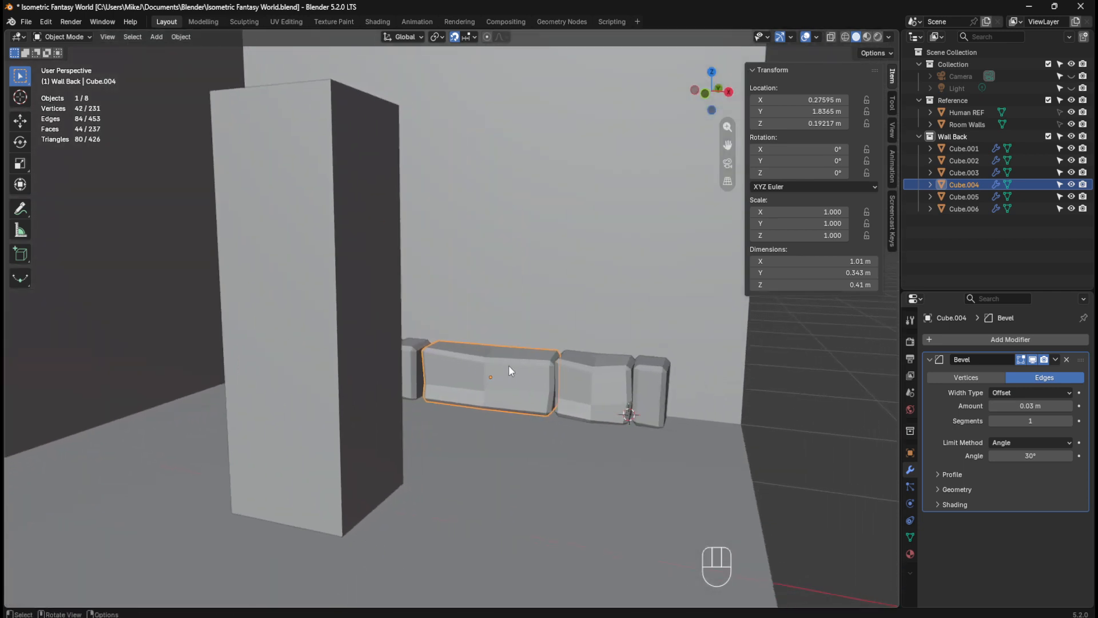
pyautogui.press('Tab')
pyautogui.press('a')
pyautogui.press('1')
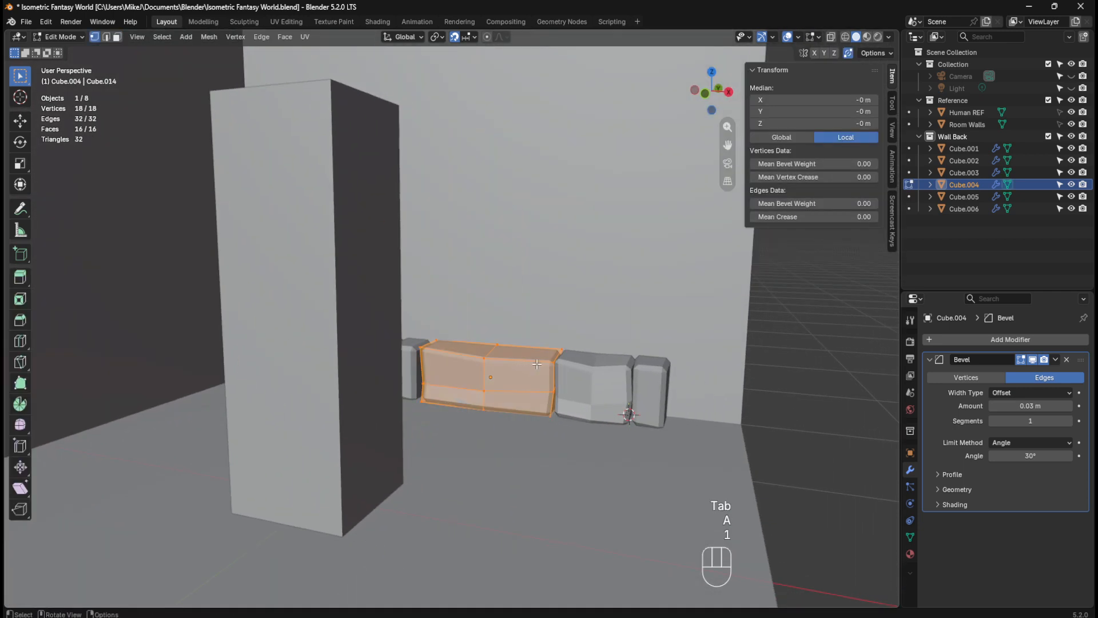
pyautogui.click(512, 368)
pyautogui.press('a')
pyautogui.click(210, 36)
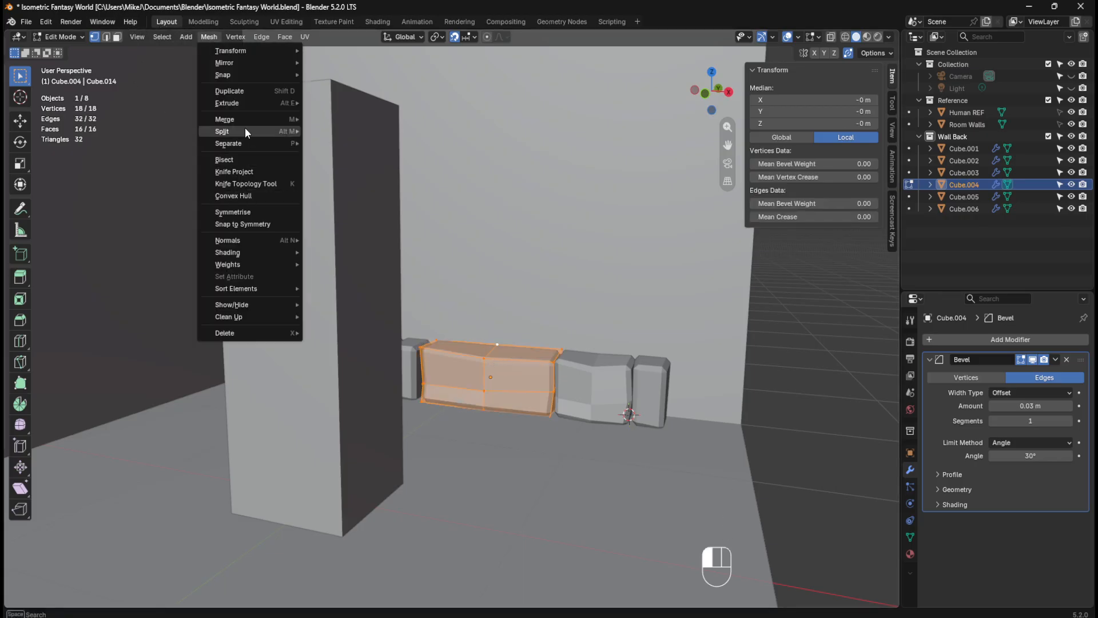
pyautogui.moveTo(248, 53)
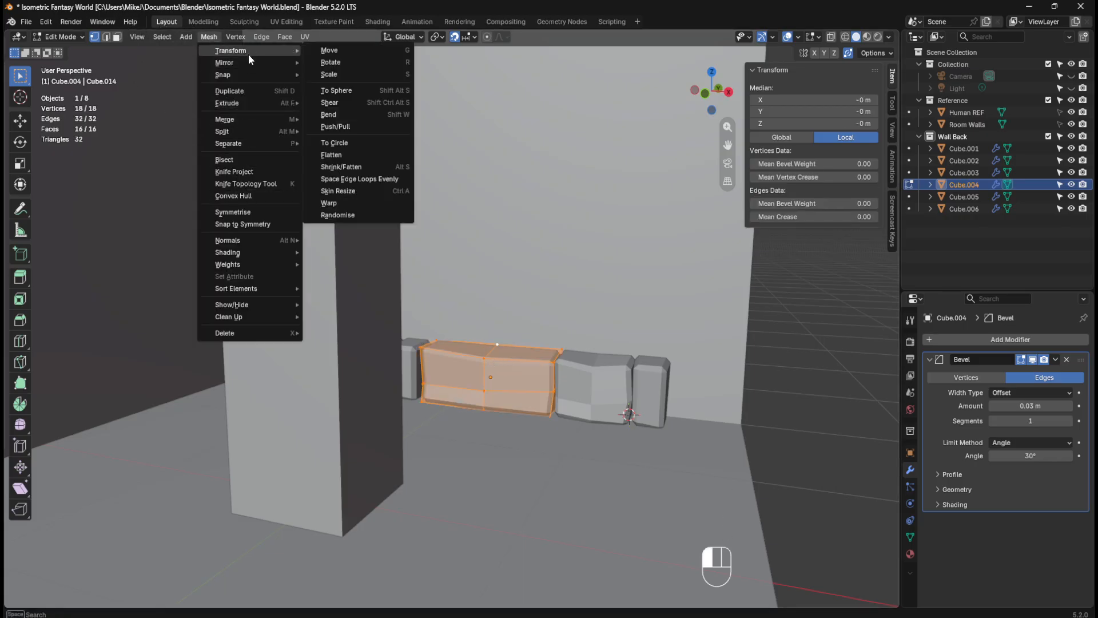
pyautogui.click(355, 215)
pyautogui.moveTo(460, 264)
pyautogui.mouseDown(button='middle')
pyautogui.moveTo(546, 267)
pyautogui.moveTo(438, 270)
pyautogui.moveTo(514, 259)
pyautogui.moveTo(504, 260)
pyautogui.moveTo(441, 271)
pyautogui.mouseUp(button='middle')
pyautogui.press('Tab')
# Step: Set the snap target to Face and shift the three duplicated blocks along X to adjust the gap beside the original blocks
pyautogui.click(629, 386)
pyautogui.keyDown('shift'); pyautogui.click(526, 370); pyautogui.keyUp('shift')
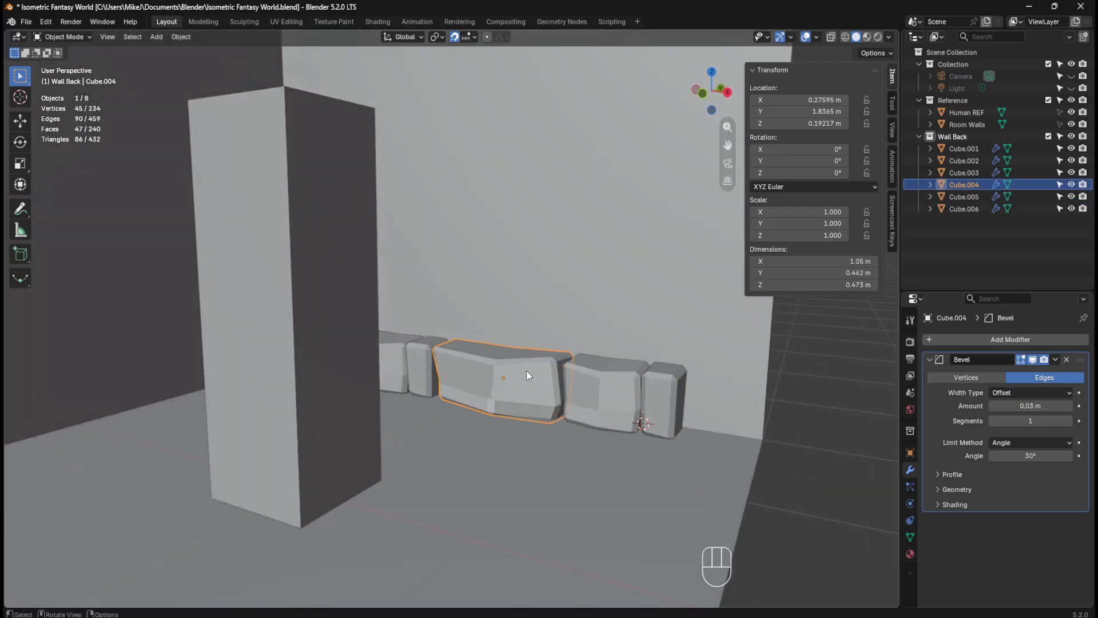
pyautogui.keyDown('shift'); pyautogui.click(664, 390); pyautogui.keyUp('shift')
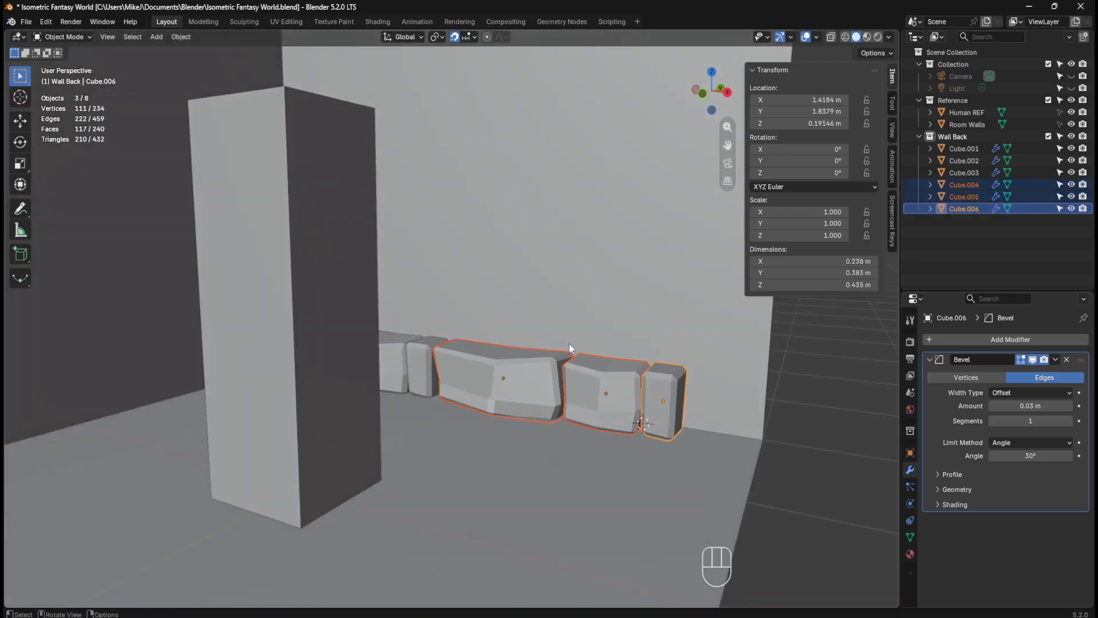
pyautogui.click(469, 36)
pyautogui.click(458, 148)
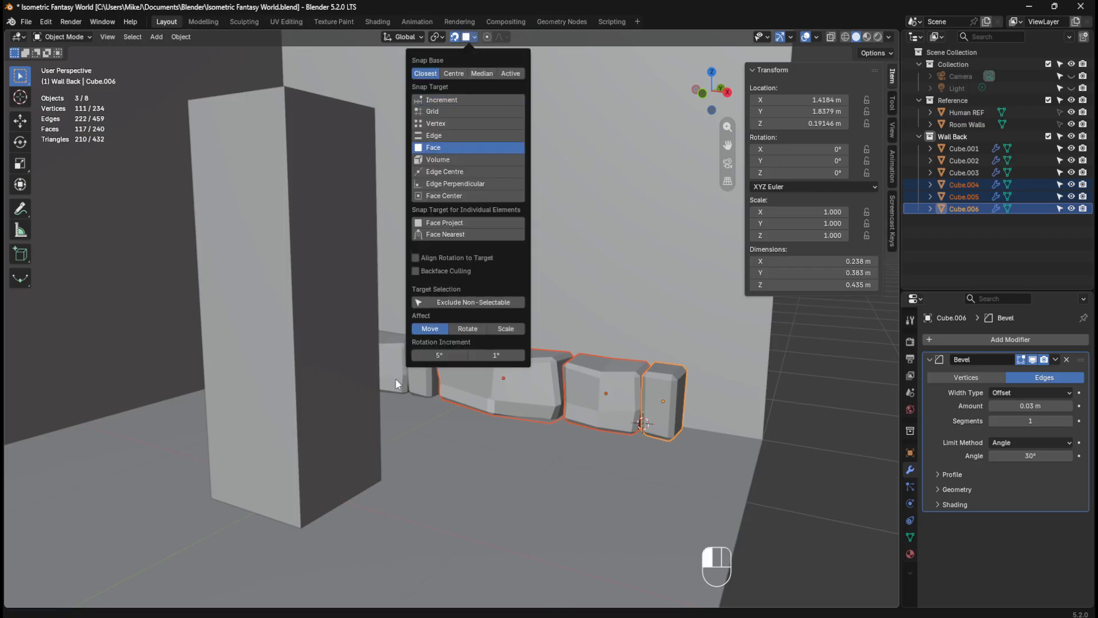
pyautogui.scroll(4, 416, 397)
pyautogui.moveTo(416, 383); pyautogui.dragTo(421, 297, button='middle')
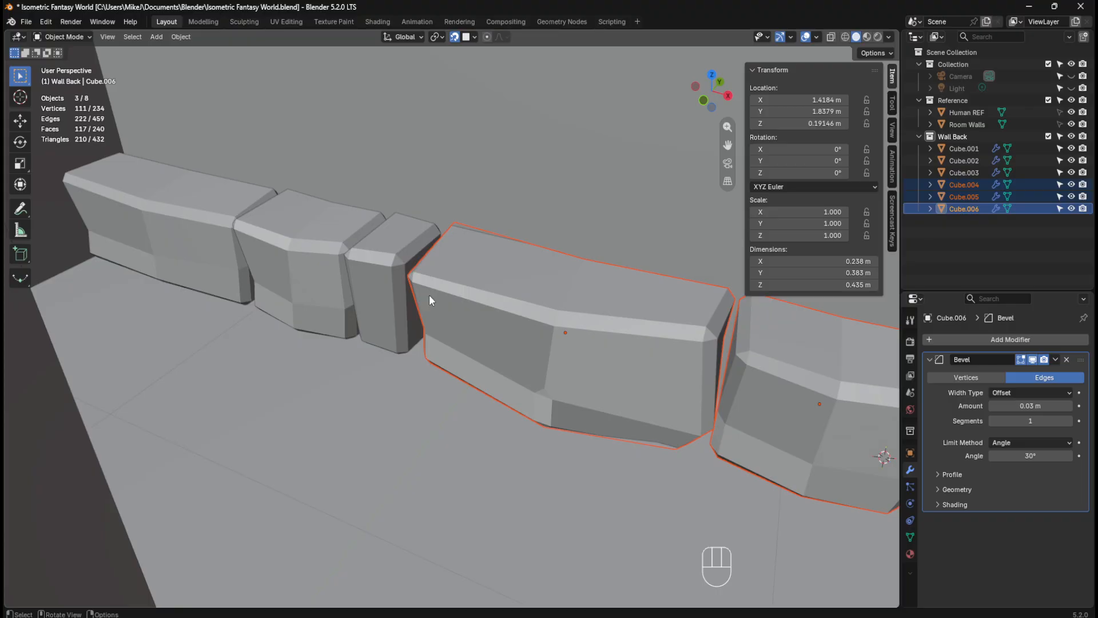
pyautogui.press('g')
pyautogui.press('x')
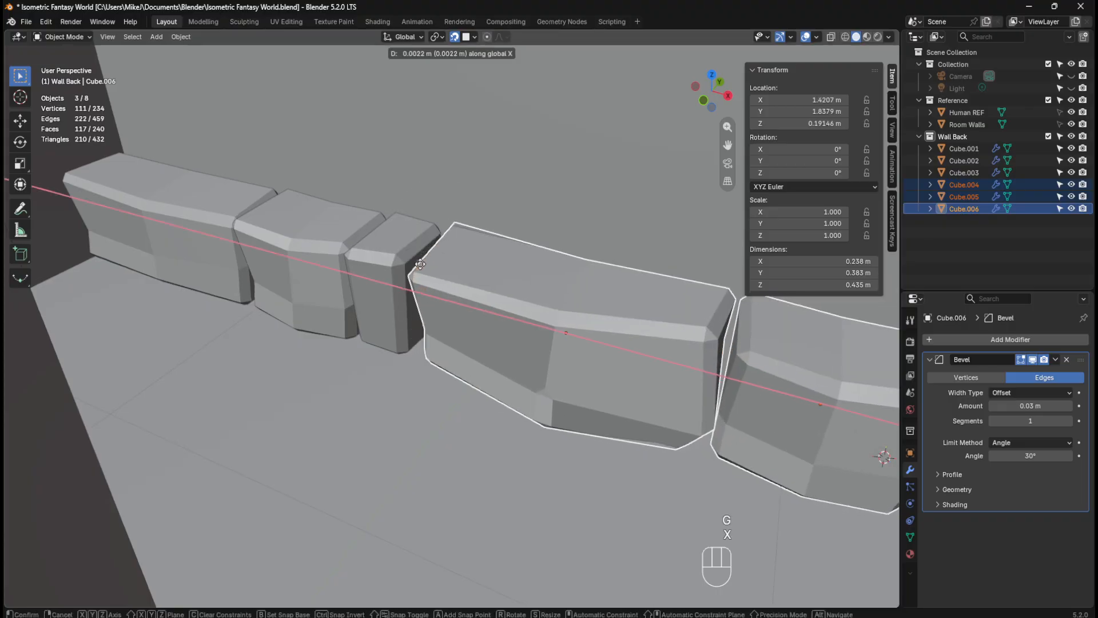
# Step: Move the three selected stones along the X axis until they sit against the neighbouring narrow stone in the row
pyautogui.click(413, 263)
pyautogui.moveTo(412, 262)
pyautogui.mouseDown(button='middle')
pyautogui.moveTo(455, 278)
pyautogui.moveTo(506, 239)
pyautogui.moveTo(499, 234)
pyautogui.moveTo(469, 269)
pyautogui.moveTo(424, 278)
pyautogui.mouseUp(button='middle')
pyautogui.scroll(-7, 493, 238)
# Step: Duplicate the large middle stone Cube.004 and move the copy about 1.92 m along X, beyond the end of the row
pyautogui.click(561, 369)
pyautogui.click(506, 358)
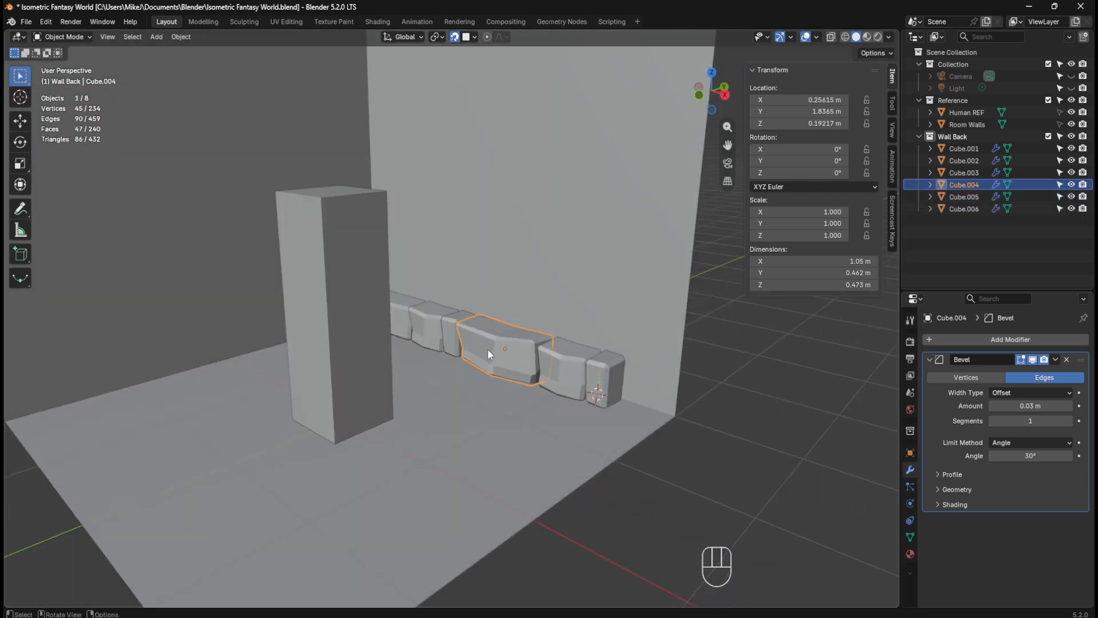
pyautogui.moveTo(488, 348); pyautogui.dragTo(595, 330, button='middle')
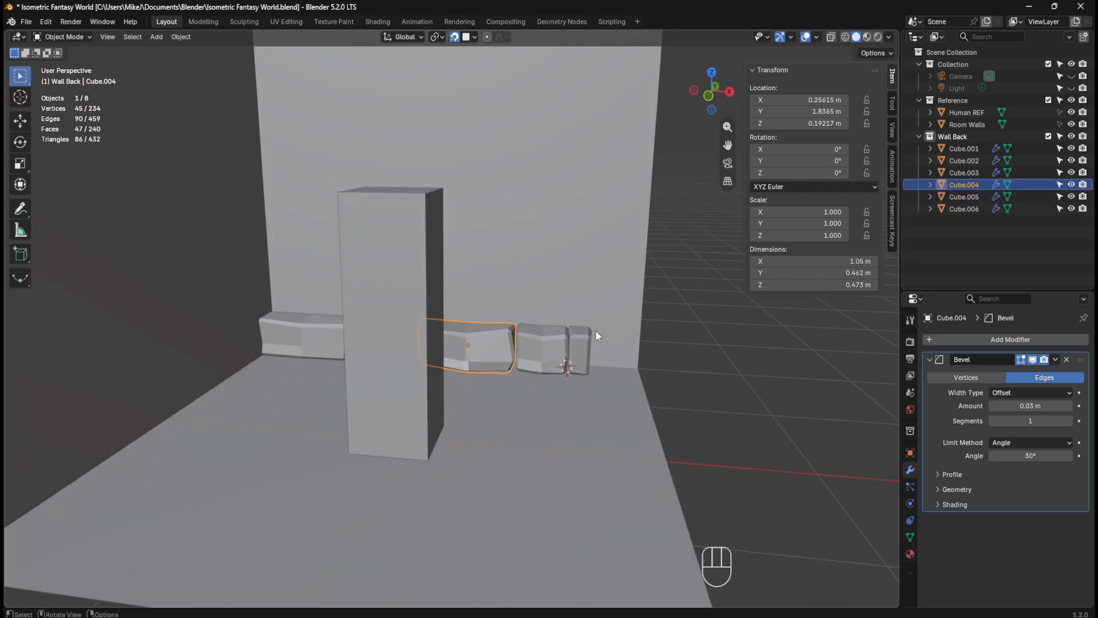
pyautogui.press('KP_1')
pyautogui.hotkey('shift', 'd')
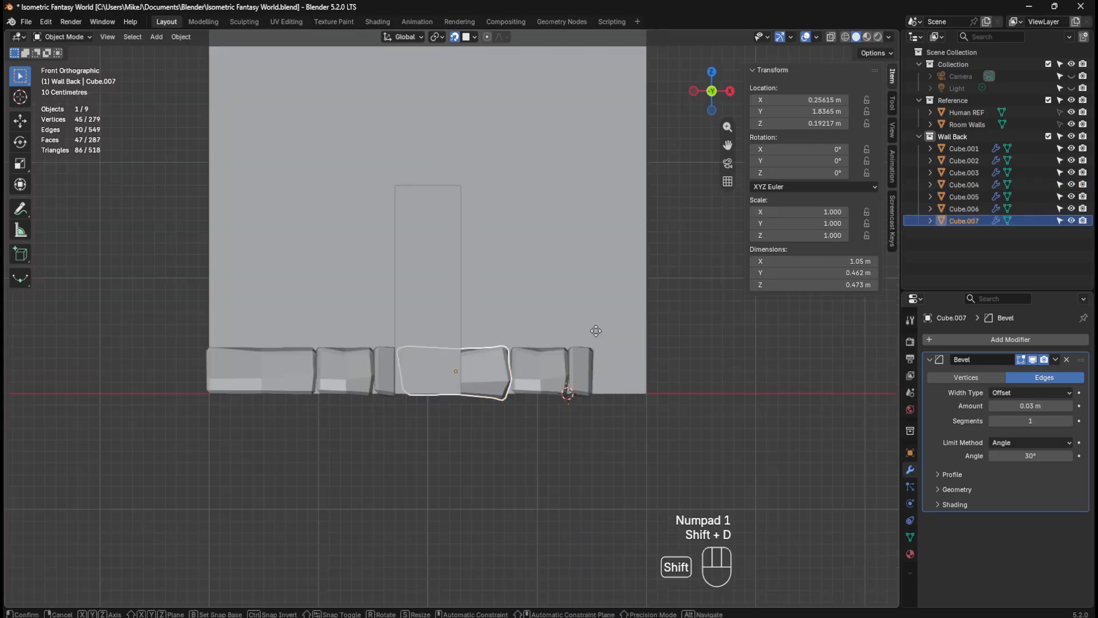
pyautogui.press('g')
pyautogui.press('x')
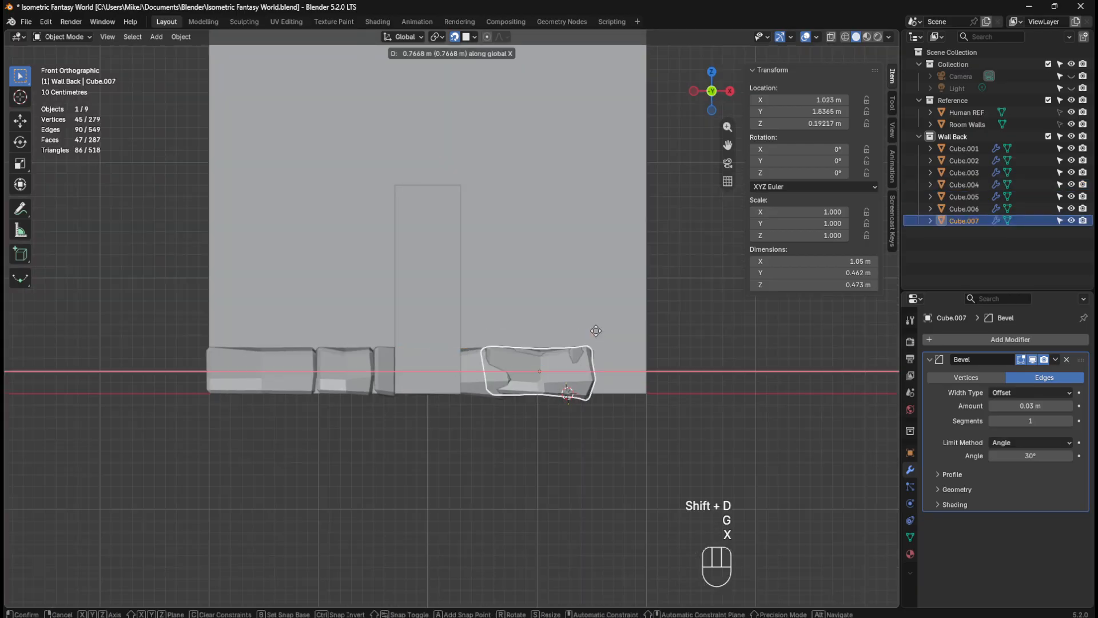
pyautogui.click(806, 336)
# Step: Set the snap target to Increment and scale the duplicated stone along X to 0.675
pyautogui.click(474, 37)
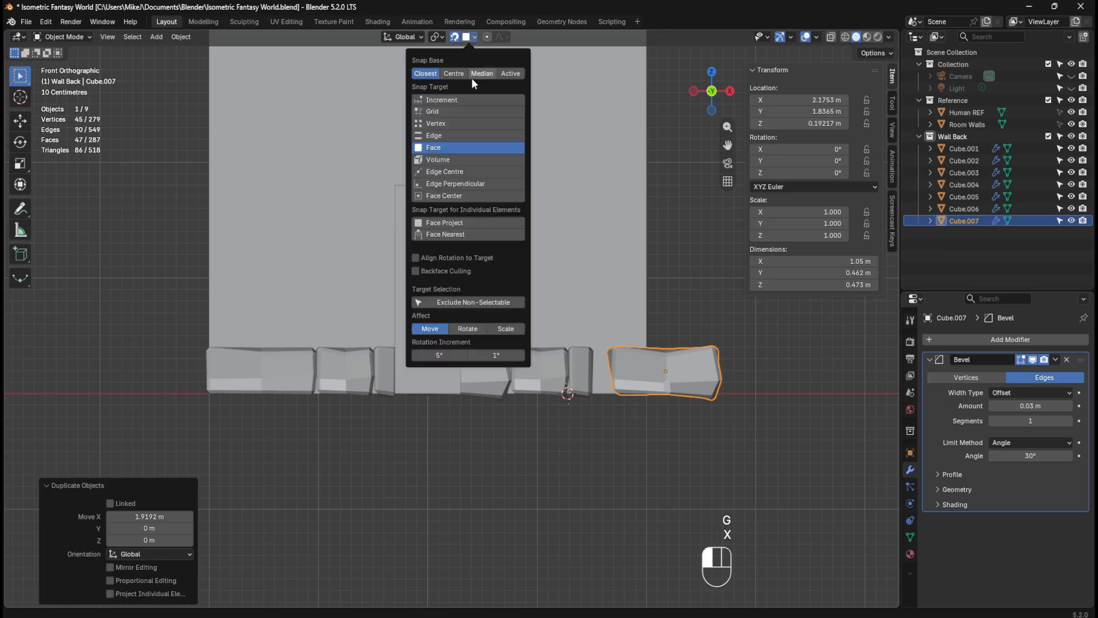
pyautogui.click(452, 100)
pyautogui.keyDown('shift'); pyautogui.moveTo(741, 345); pyautogui.dragTo(620, 346, button='middle'); pyautogui.keyUp('shift')
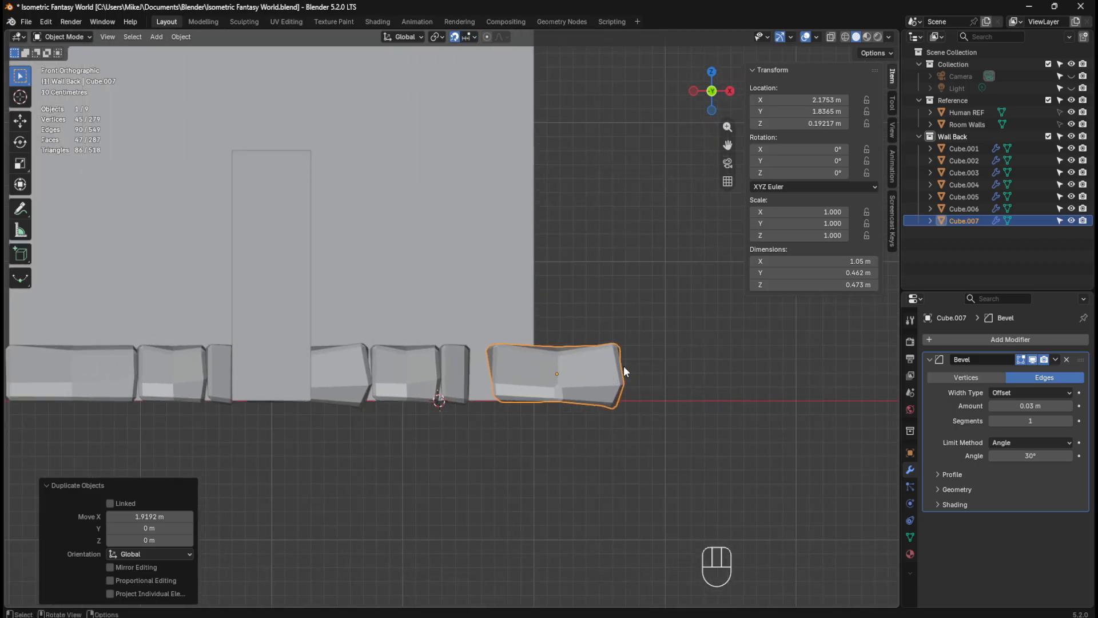
pyautogui.press('s')
pyautogui.press('x')
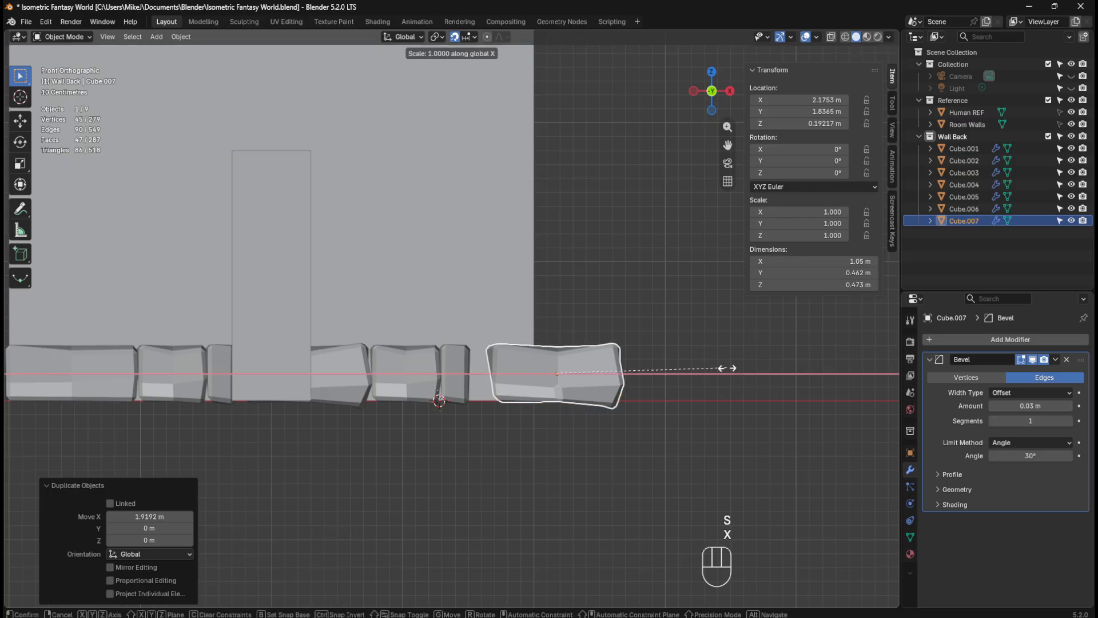
pyautogui.click(669, 370)
# Step: Randomise all vertices of the duplicated stone and adjust the amount to give it a different, flatter shape
pyautogui.press('Tab')
pyautogui.press('a')
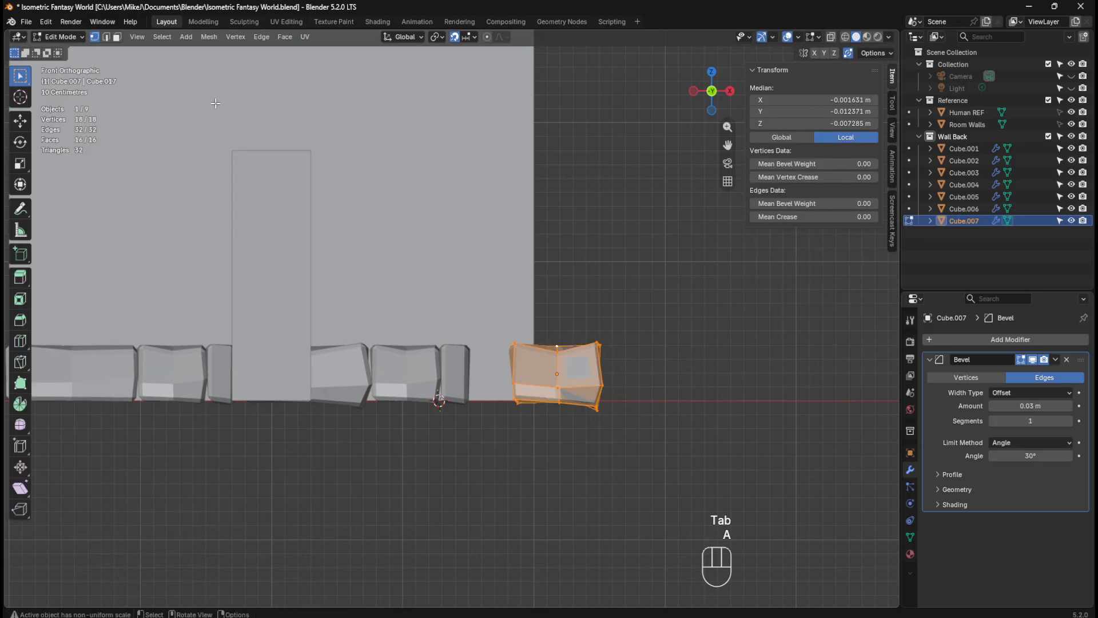
pyautogui.click(209, 37)
pyautogui.moveTo(234, 50)
pyautogui.click(342, 213)
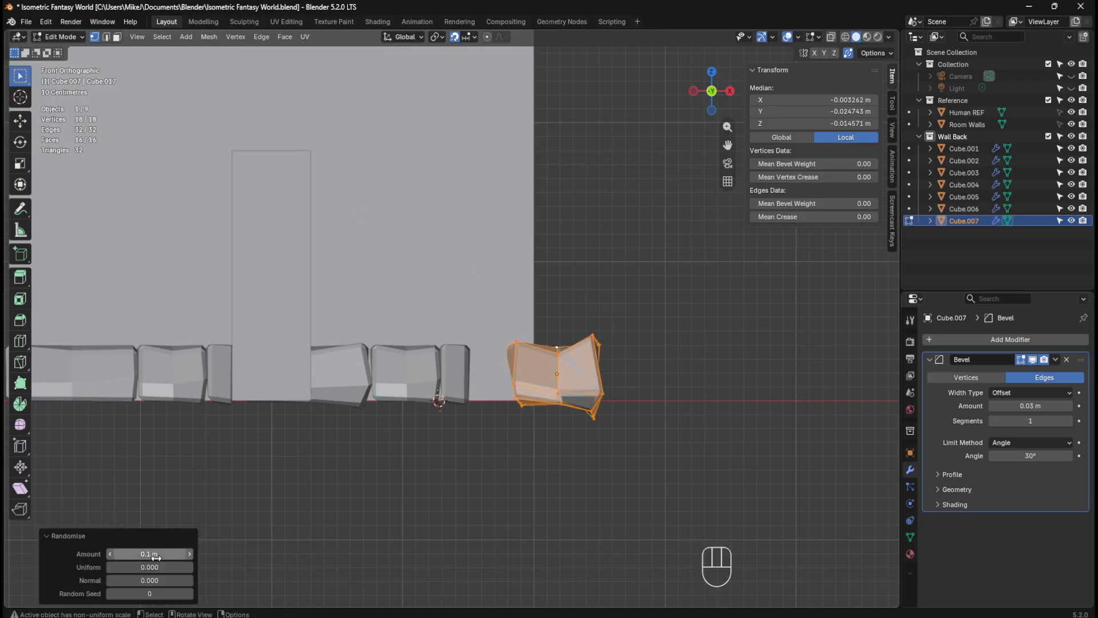
pyautogui.moveTo(155, 555); pyautogui.dragTo(114, 555)
pyautogui.press('Tab')
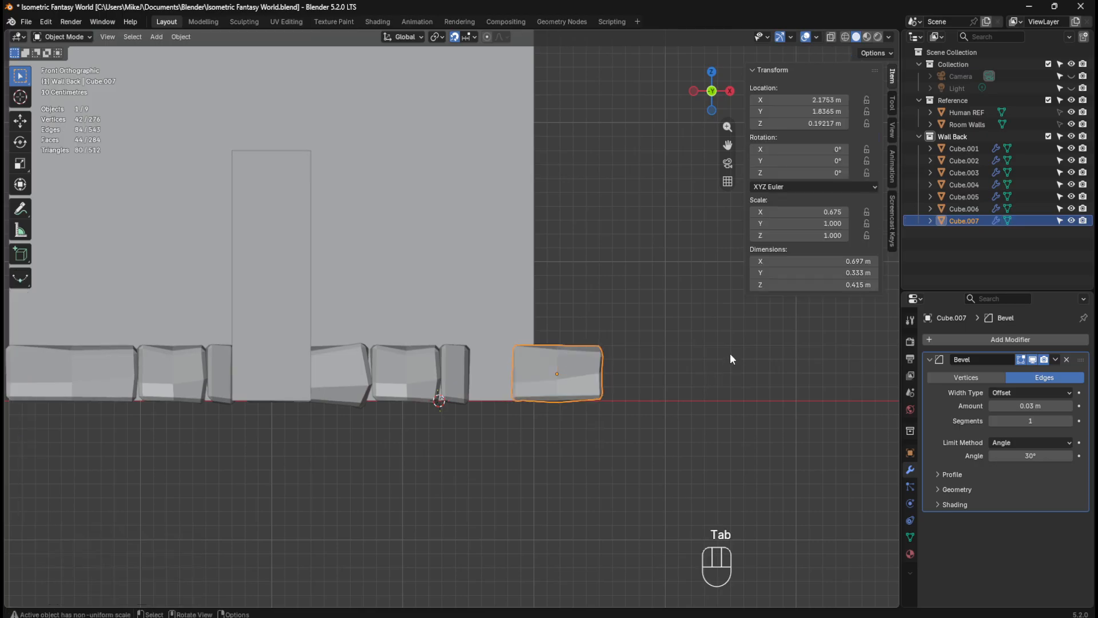
# Step: Set the snap target to Face and move the duplicated stone about -0.329 m along X against the last stone of the row
pyautogui.moveTo(729, 352)
pyautogui.mouseDown(button='middle')
pyautogui.moveTo(669, 363)
pyautogui.moveTo(724, 358)
pyautogui.mouseUp(button='middle')
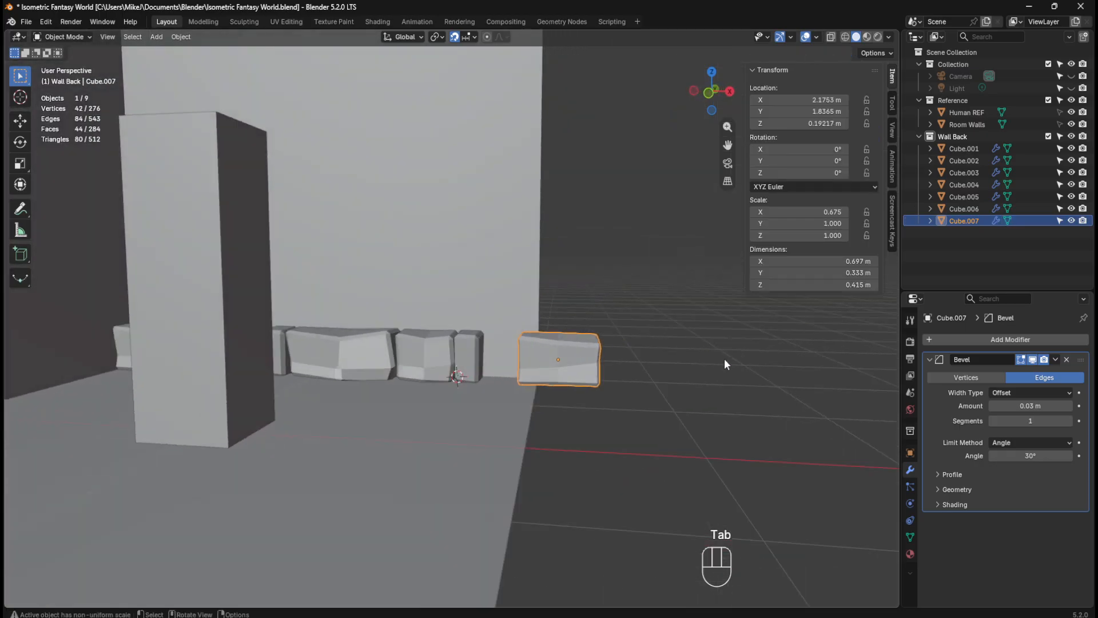
pyautogui.press('KP_1')
pyautogui.moveTo(657, 372); pyautogui.dragTo(576, 304, button='middle')
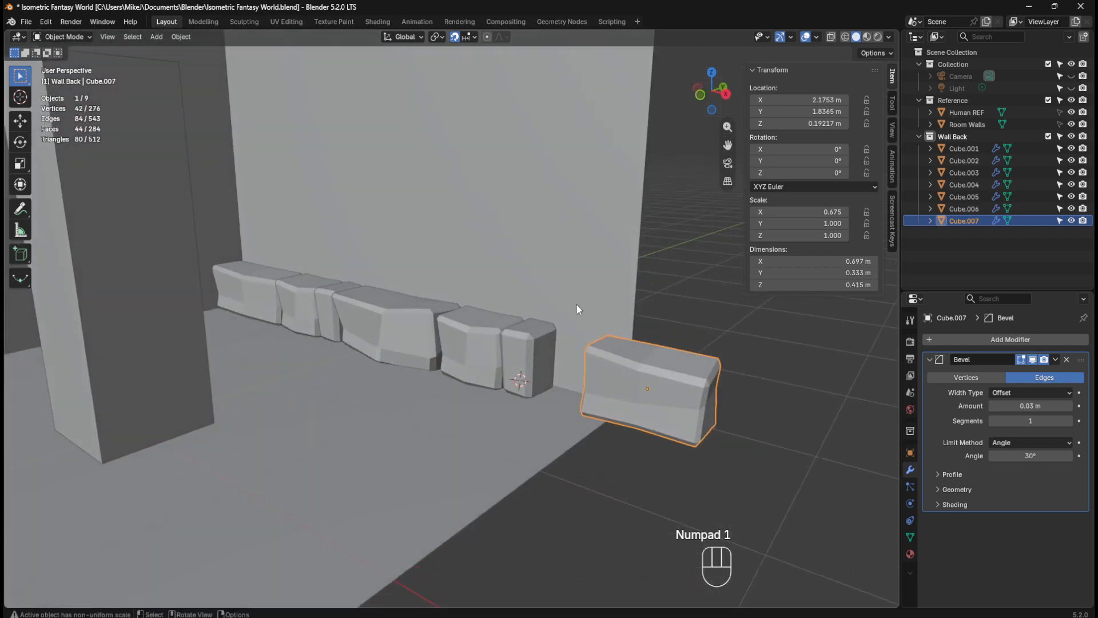
pyautogui.click(468, 36)
pyautogui.click(435, 148)
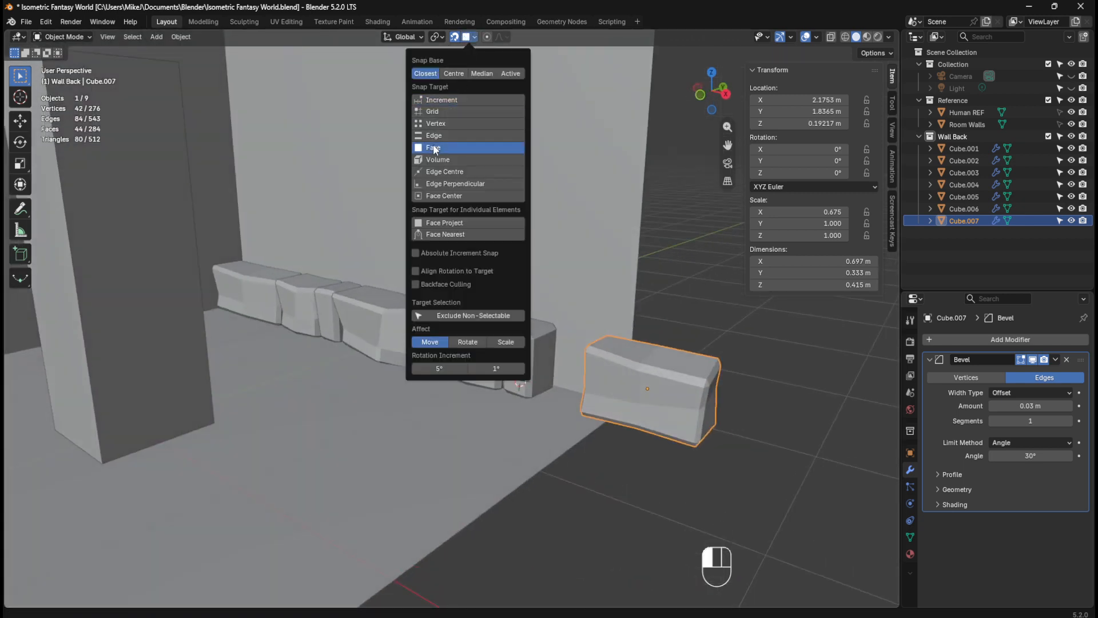
pyautogui.moveTo(628, 348); pyautogui.dragTo(530, 355, button='middle')
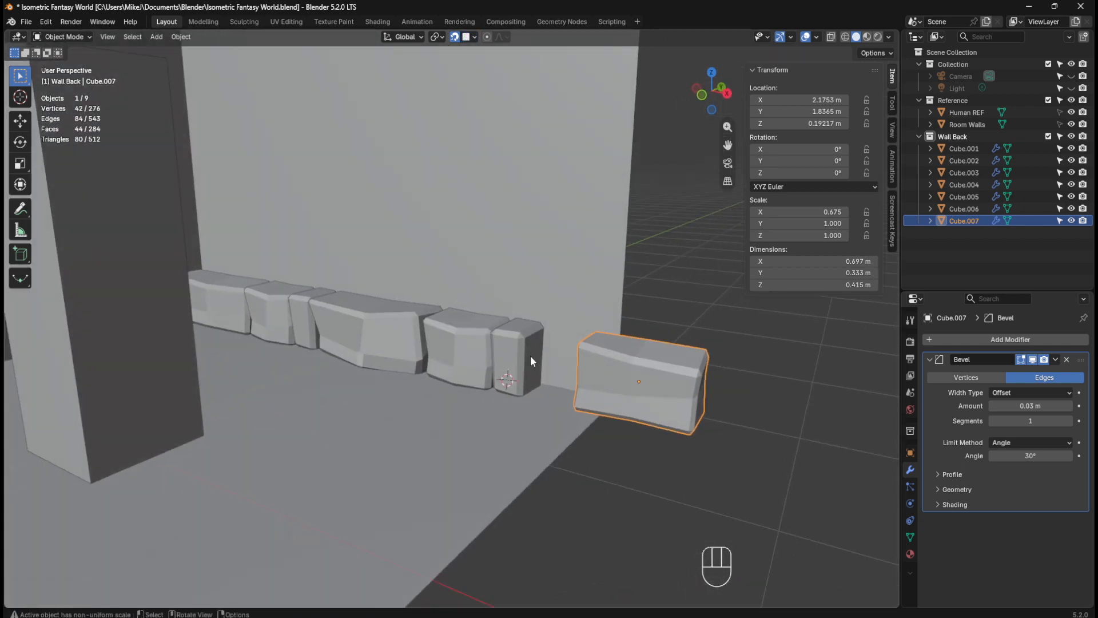
pyautogui.press('g')
pyautogui.press('x')
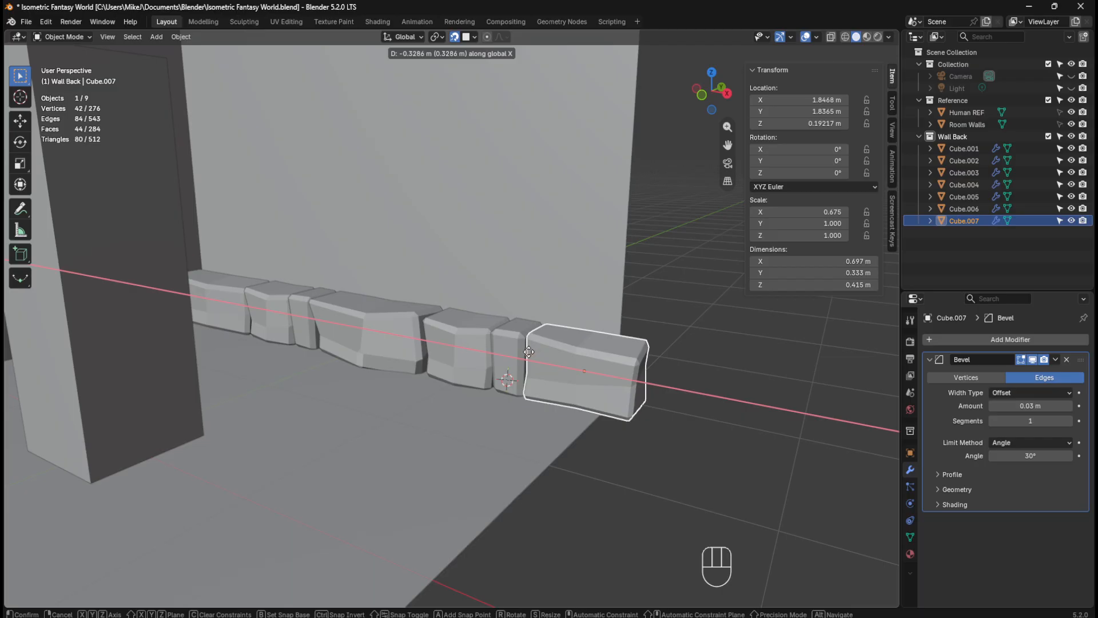
pyautogui.click(528, 350)
# Step: Examine the stone row and the overhang of its end stone from several angles and distances
pyautogui.moveTo(531, 349); pyautogui.dragTo(591, 376, button='middle')
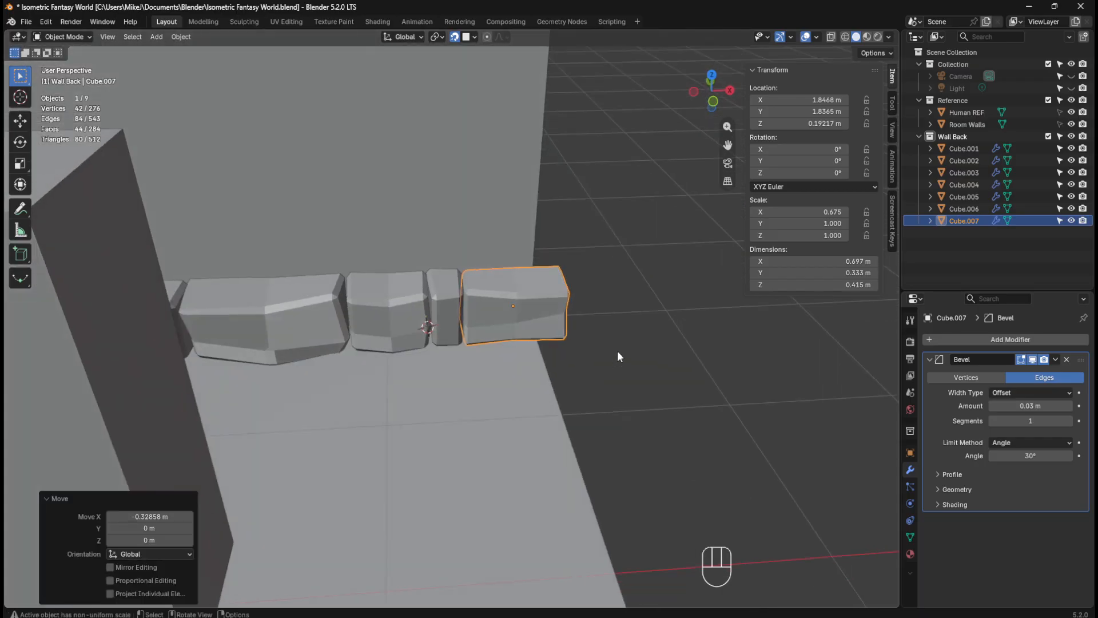
pyautogui.moveTo(616, 351); pyautogui.dragTo(594, 334)
pyautogui.moveTo(593, 334); pyautogui.dragTo(573, 301, button='middle')
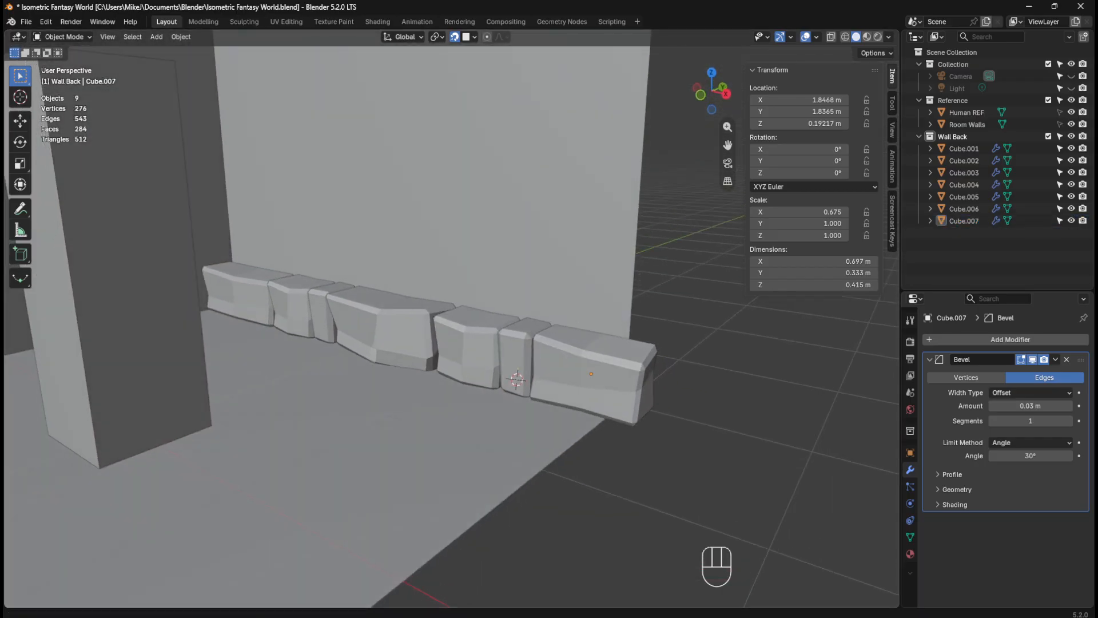
pyautogui.moveTo(517, 340); pyautogui.dragTo(536, 363, button='middle')
pyautogui.scroll(-7, 542, 286)
pyautogui.scroll(5, 473, 296)
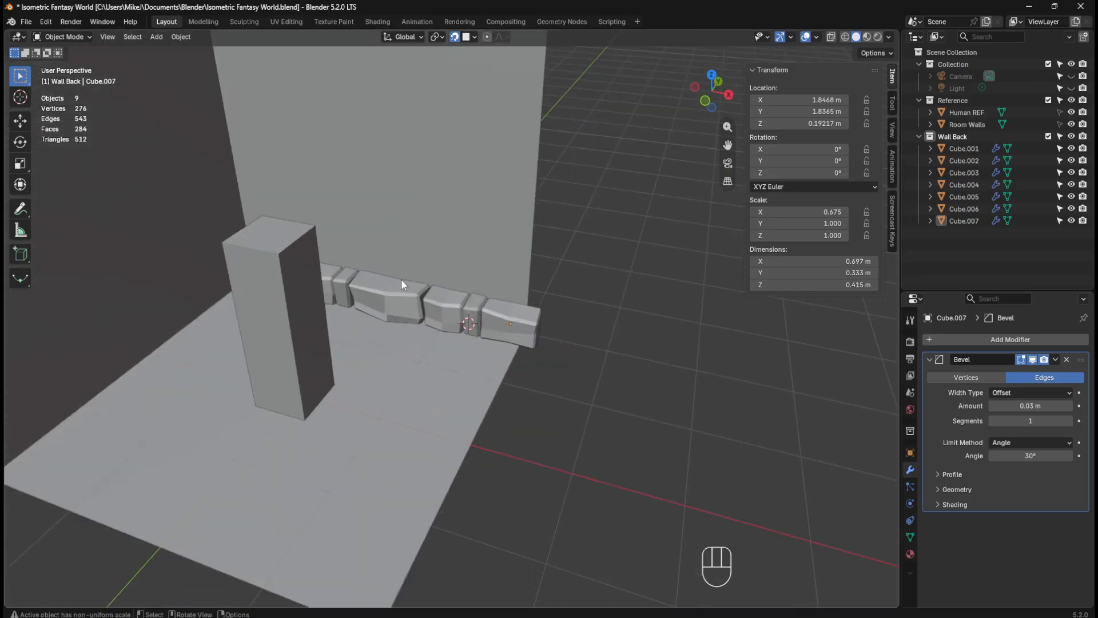
pyautogui.moveTo(400, 279); pyautogui.dragTo(458, 256, button='middle')
pyautogui.scroll(5, 583, 331)
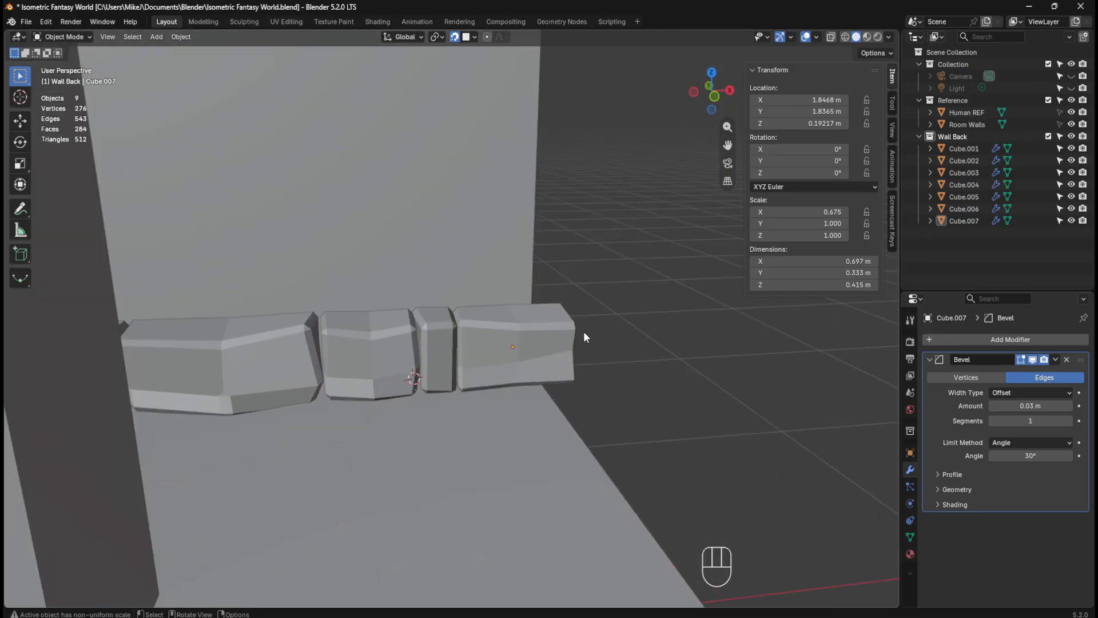
pyautogui.click(602, 366)
pyautogui.moveTo(603, 366); pyautogui.dragTo(539, 277, button='middle')
pyautogui.scroll(-1, 674, 342)
pyautogui.scroll(2, 555, 318)
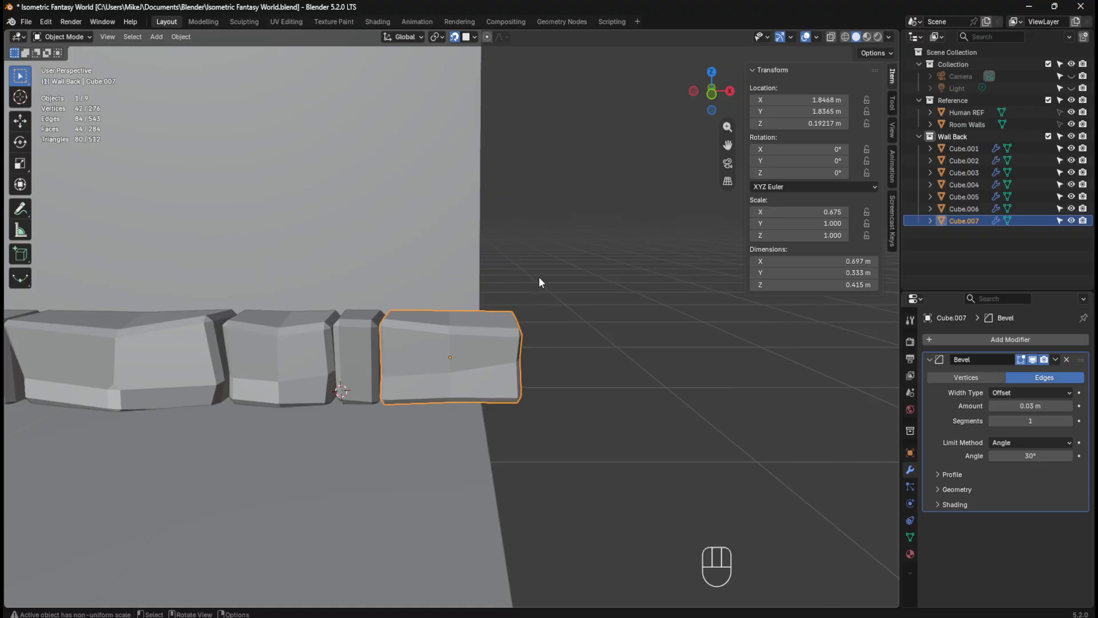
pyautogui.scroll(-5, 550, 266)
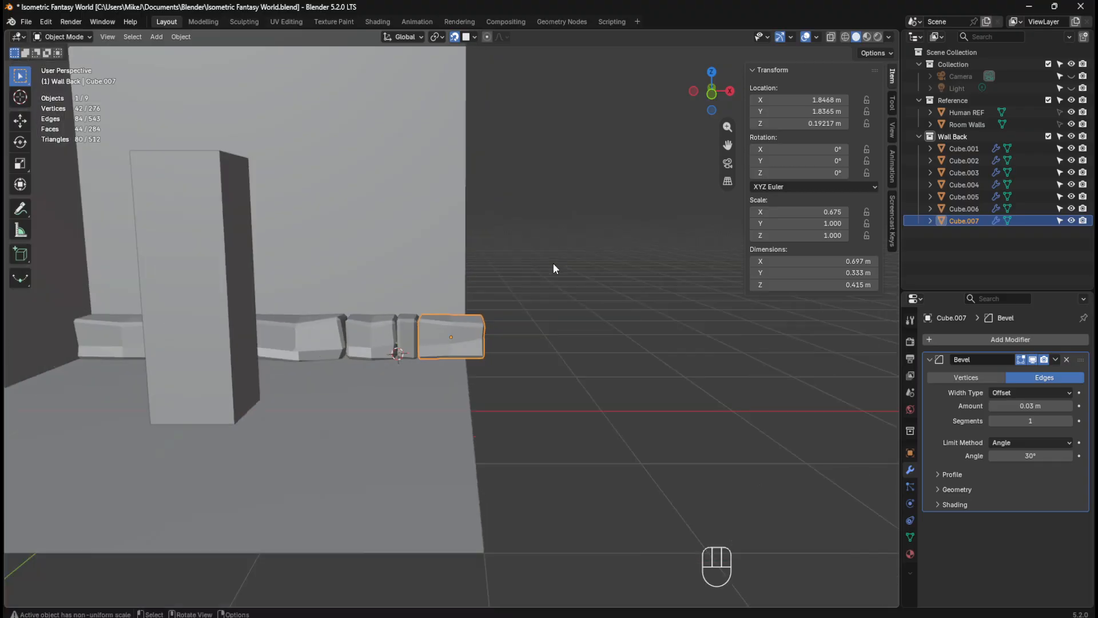
pyautogui.scroll(2, 554, 263)
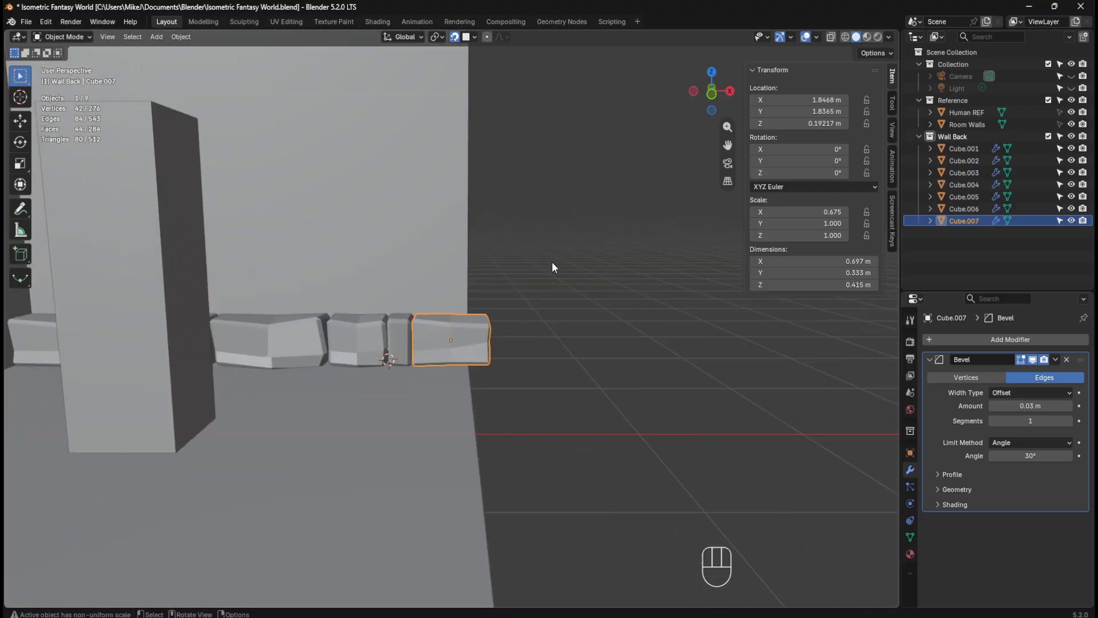
# Step: Save the Isometric Fantasy World.blend file with the completed first row of stones
pyautogui.moveTo(527, 260); pyautogui.dragTo(589, 341, button='middle')
pyautogui.hotkey('ctrl', 's')
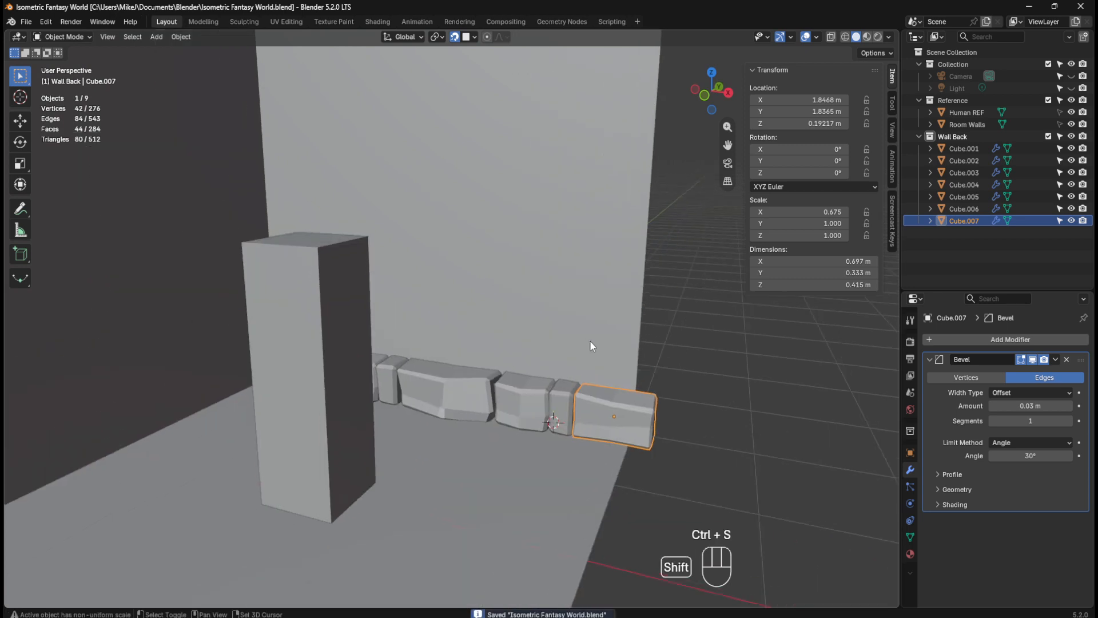
pyautogui.scroll(-2, 549, 286)
pyautogui.moveTo(521, 293)
pyautogui.mouseDown(button='middle')
pyautogui.moveTo(561, 273)
pyautogui.moveTo(523, 301)
pyautogui.mouseUp(button='middle')
pyautogui.hotkey('ctrl', 's')
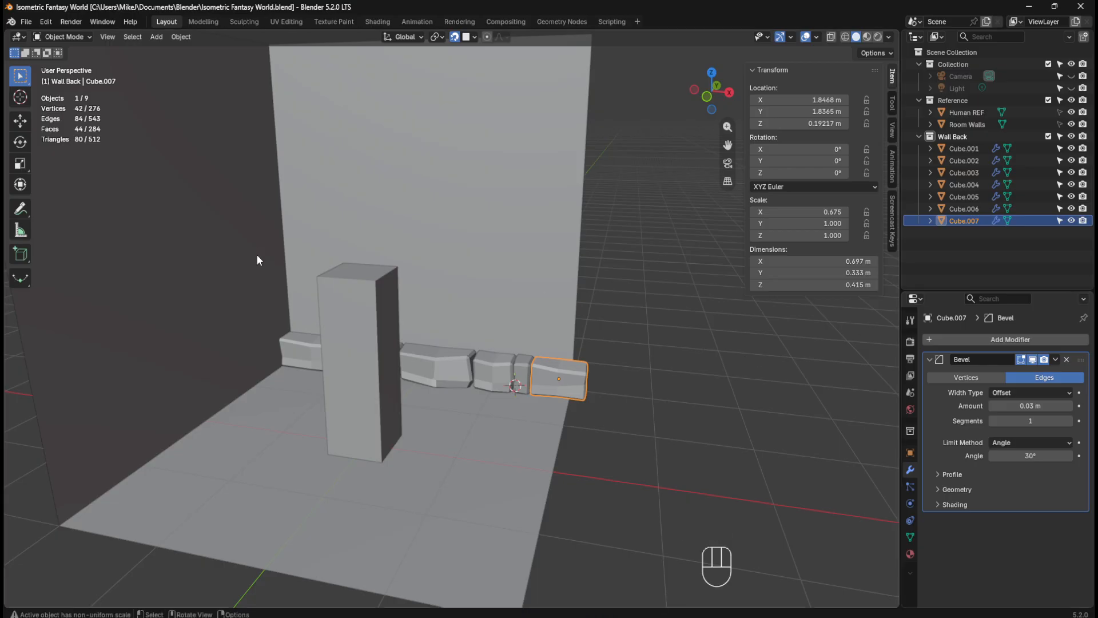
# Step: Select all seven stones of the bottom row, Cube.001 to Cube.007, and save the file again
pyautogui.moveTo(256, 254); pyautogui.dragTo(647, 444)
pyautogui.click(685, 352)
pyautogui.moveTo(685, 352); pyautogui.dragTo(396, 300, button='middle')
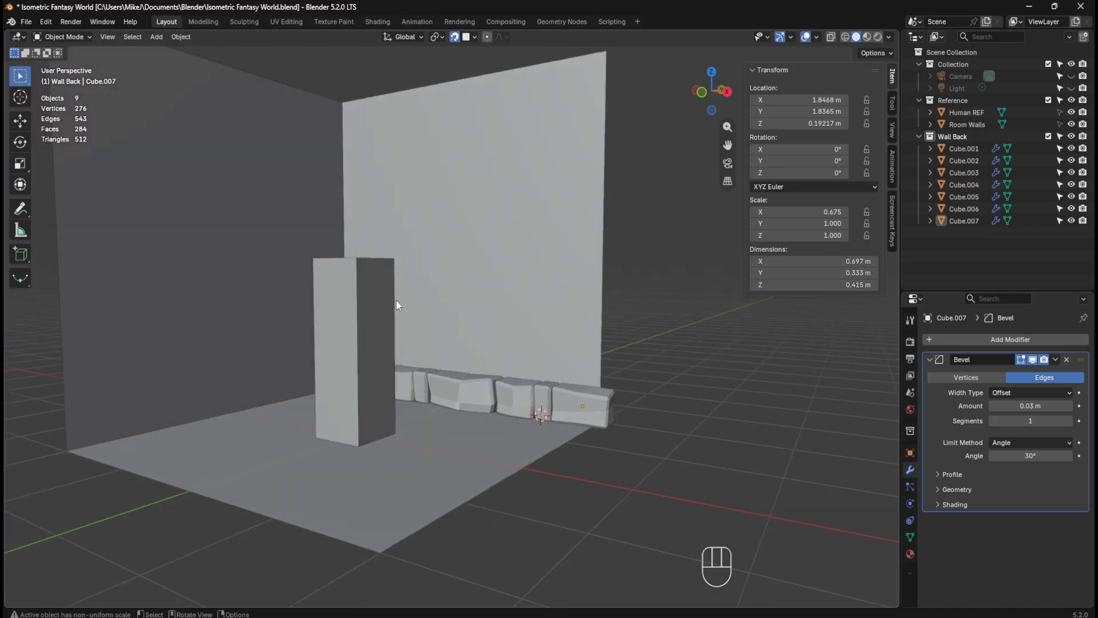
pyautogui.moveTo(395, 300); pyautogui.dragTo(647, 445)
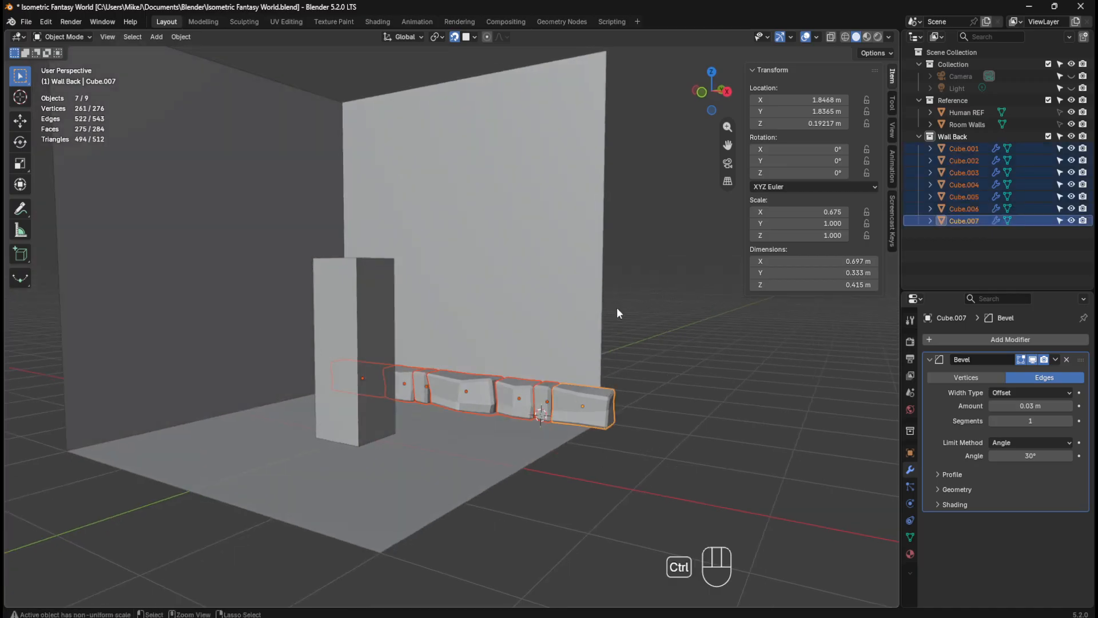
pyautogui.hotkey('ctrl', 's')
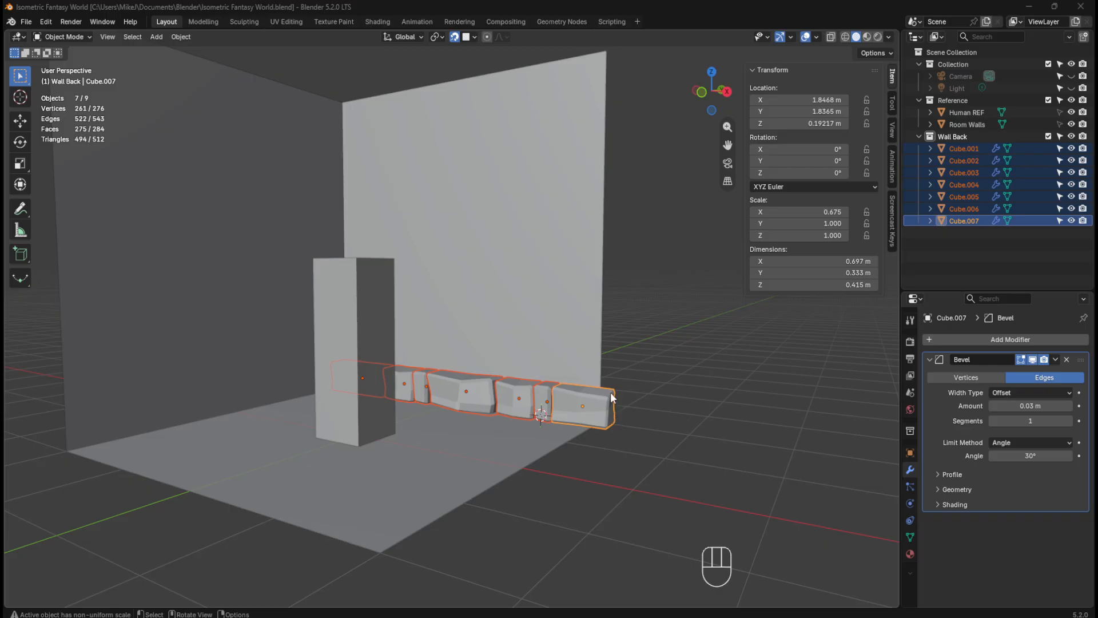
# Step: Show the wall in the front orthographic view and reselect the whole row of seven stones
pyautogui.moveTo(623, 348)
pyautogui.mouseDown(button='middle')
pyautogui.moveTo(598, 345)
pyautogui.moveTo(622, 347)
pyautogui.mouseUp(button='middle')
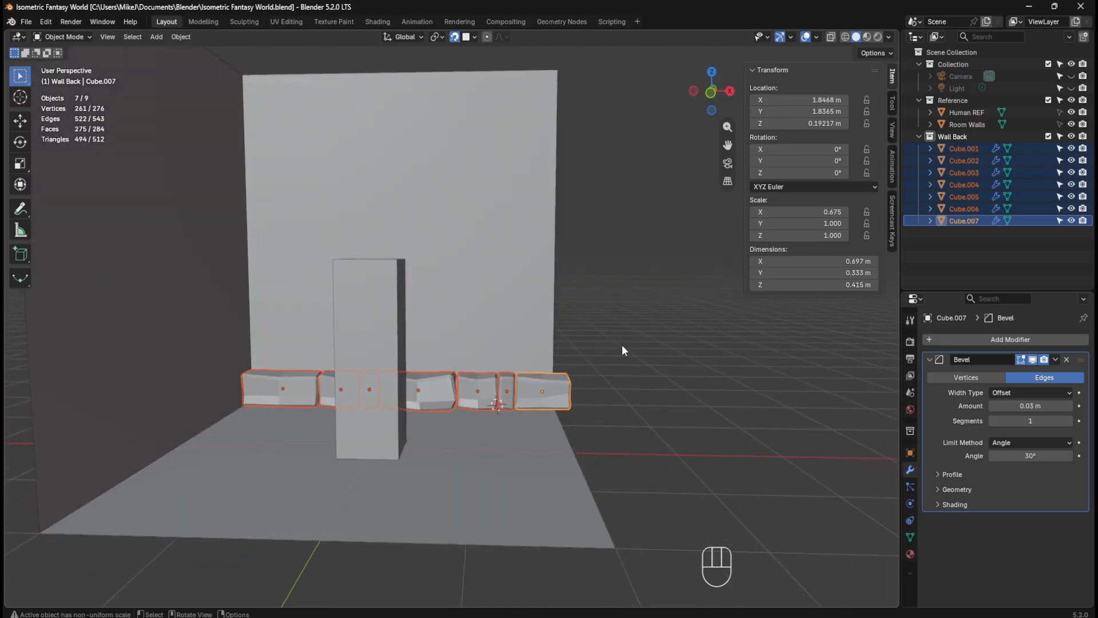
pyautogui.press('KP_1')
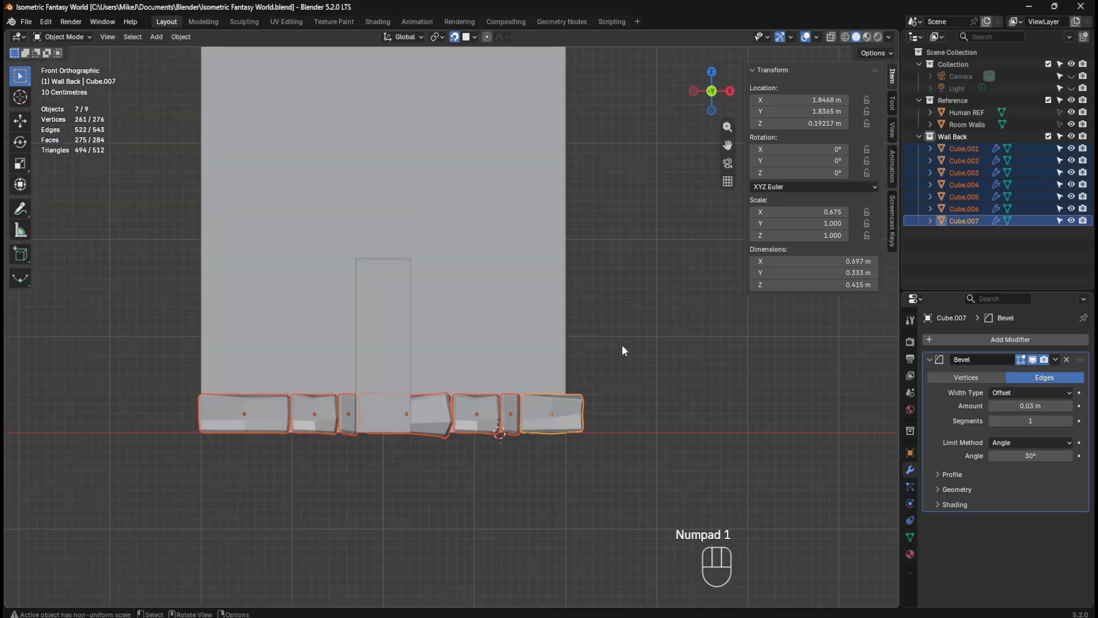
pyautogui.keyDown('shift'); pyautogui.moveTo(555, 373); pyautogui.dragTo(595, 378, button='middle'); pyautogui.keyUp('shift')
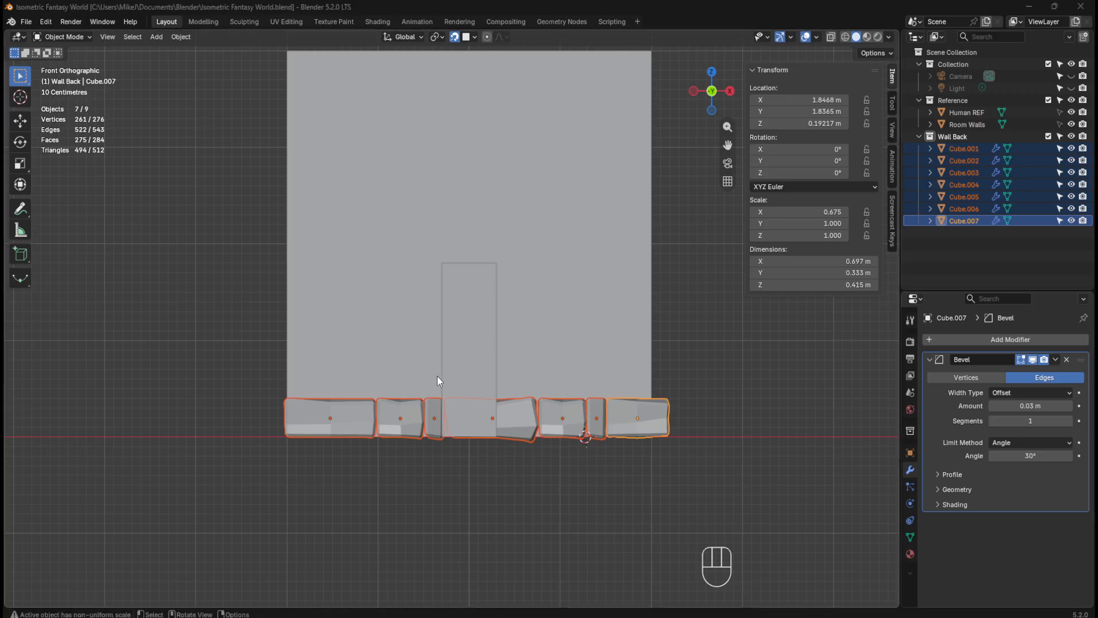
pyautogui.moveTo(758, 365); pyautogui.dragTo(230, 481)
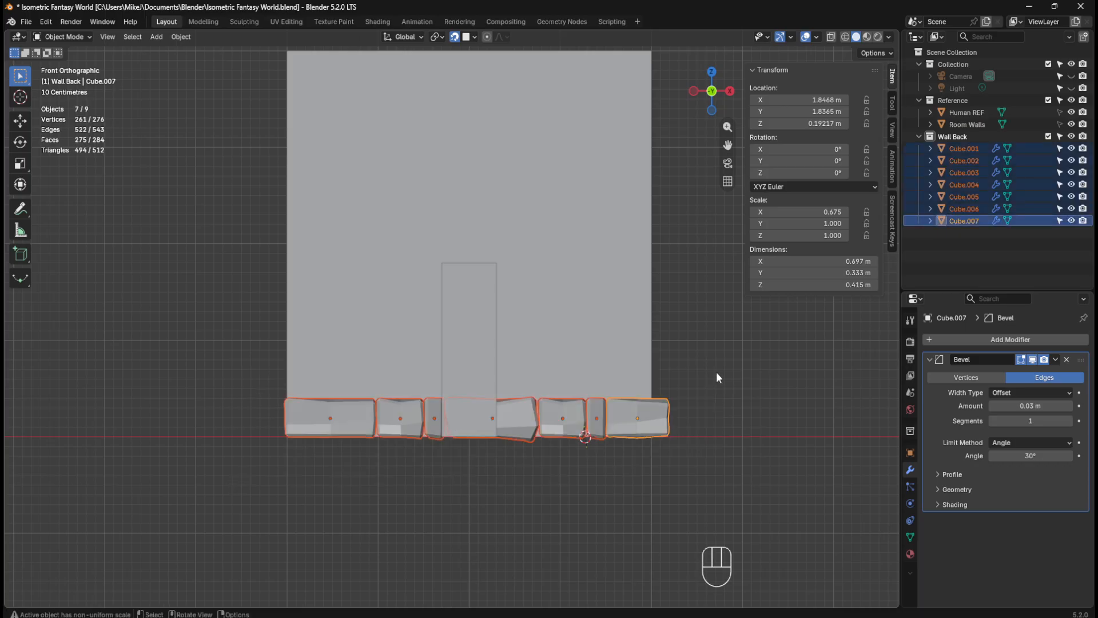
pyautogui.hotkey('shift', 'd')
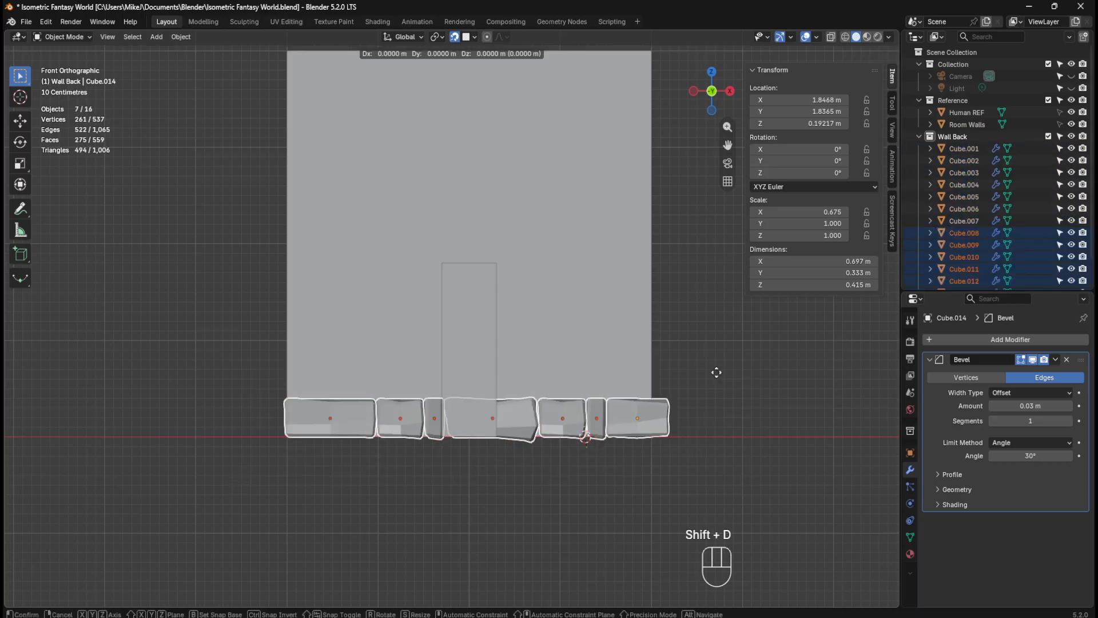
pyautogui.press('g')
pyautogui.press('z')
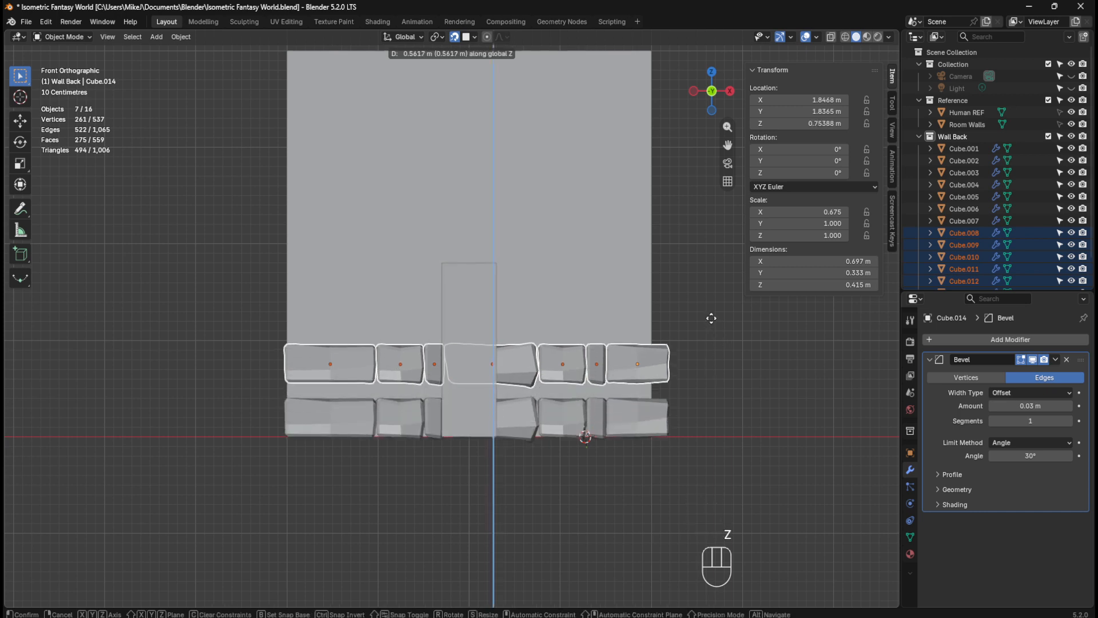
pyautogui.rightClick(712, 318)
pyautogui.hotkey('ctrl', 'z')
# Step: Set the snap target to Increment with the seven stones still selected
pyautogui.click(474, 36)
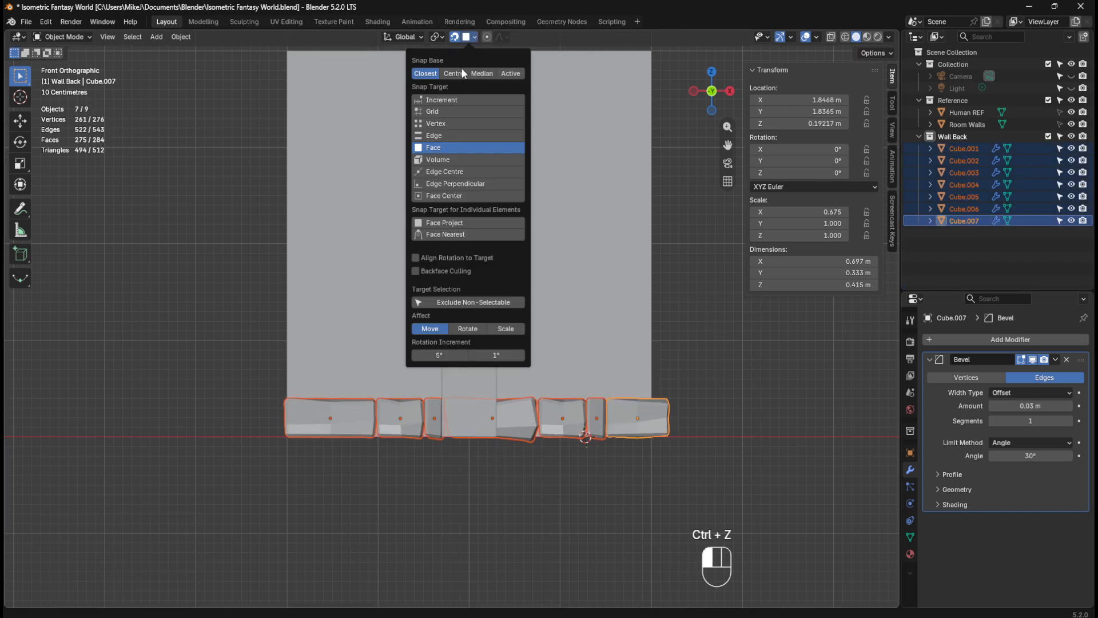
pyautogui.click(452, 100)
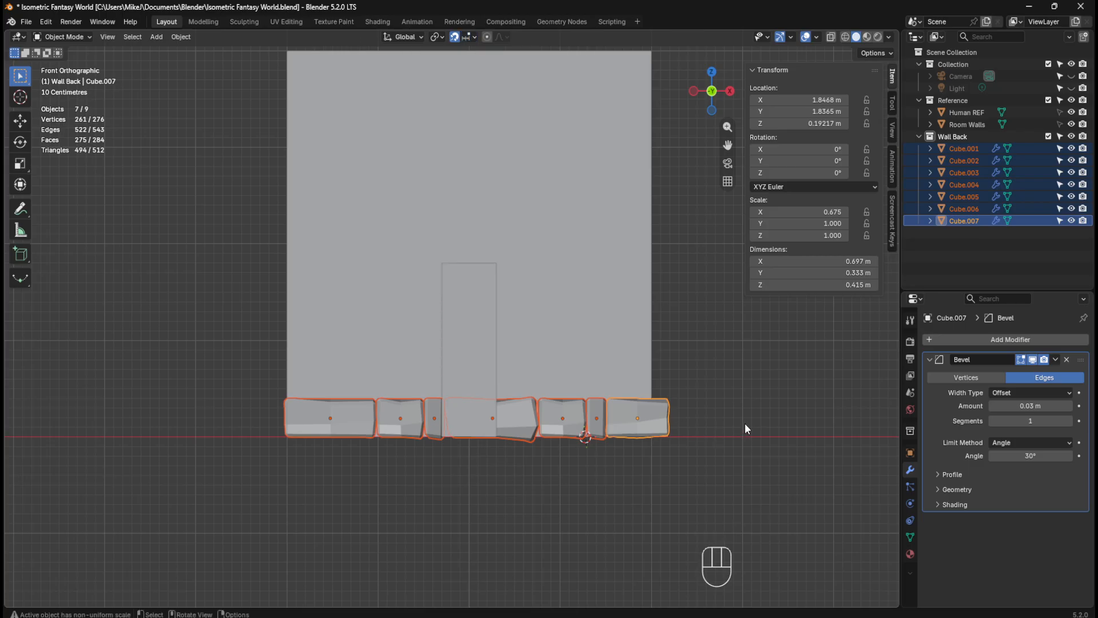
pyautogui.hotkey('shift', 'd')
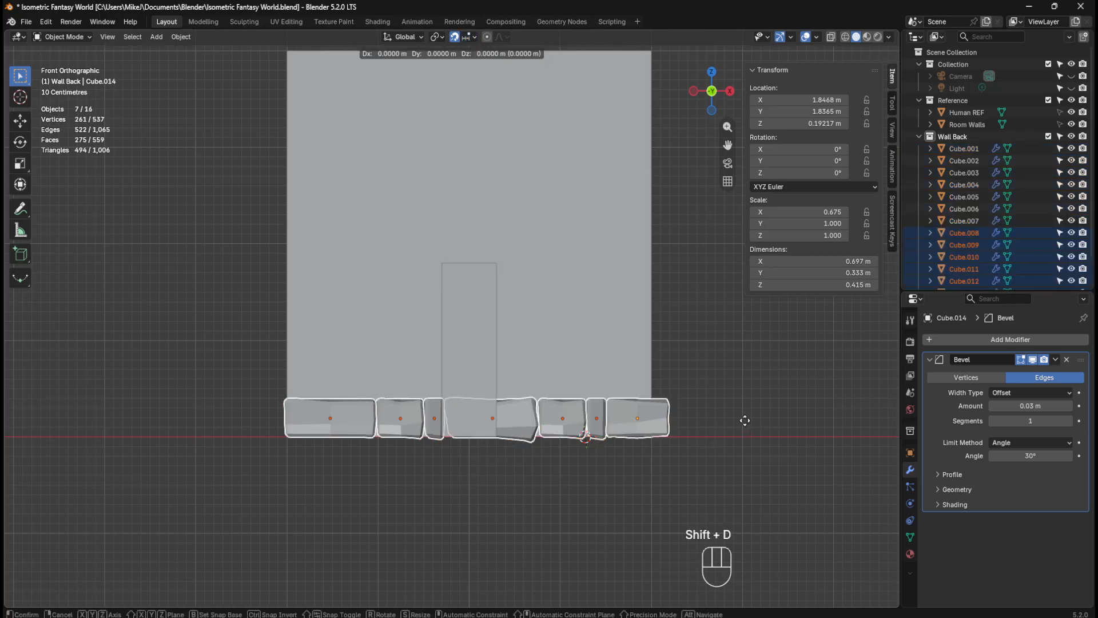
pyautogui.press('g')
pyautogui.press('z')
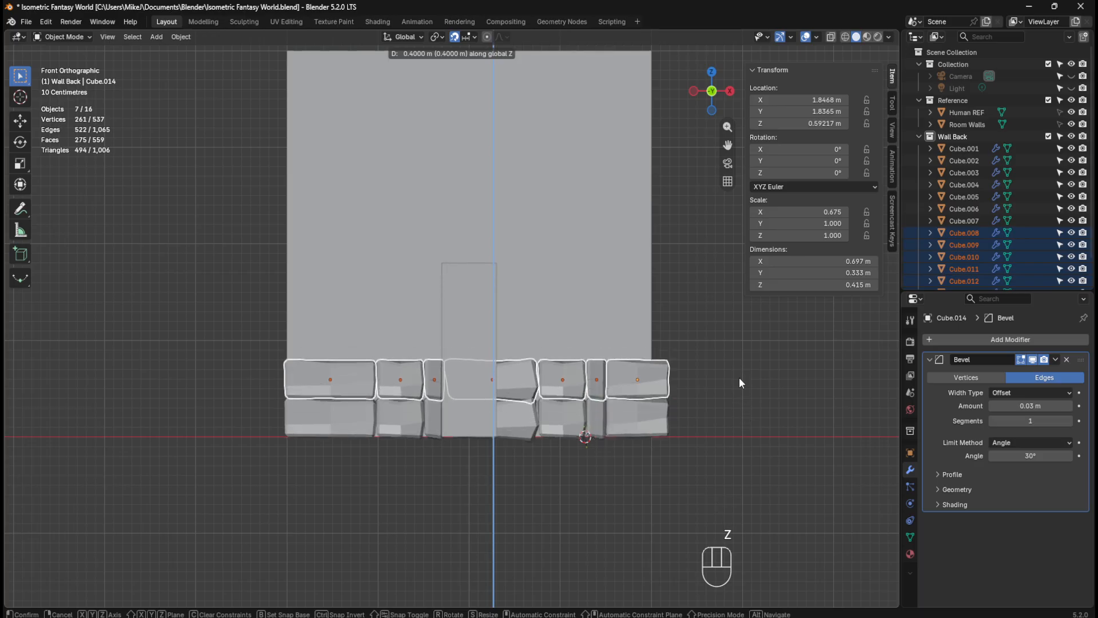
pyautogui.click(739, 379)
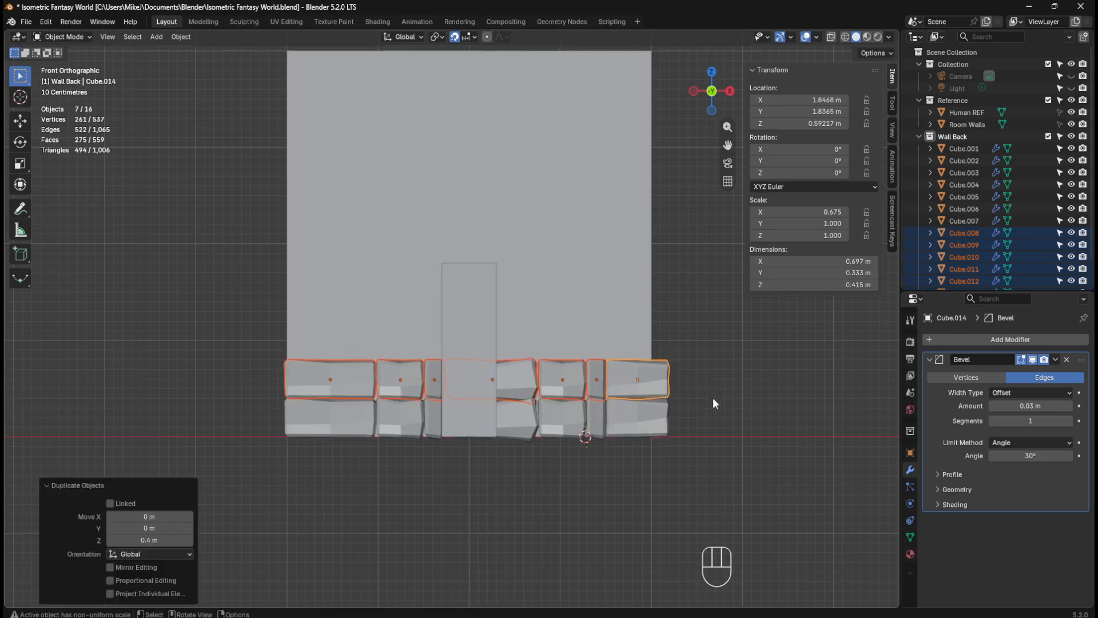
pyautogui.keyDown('ctrl'); pyautogui.moveTo(664, 485); pyautogui.dragTo(667, 359, button='middle'); pyautogui.keyUp('ctrl')
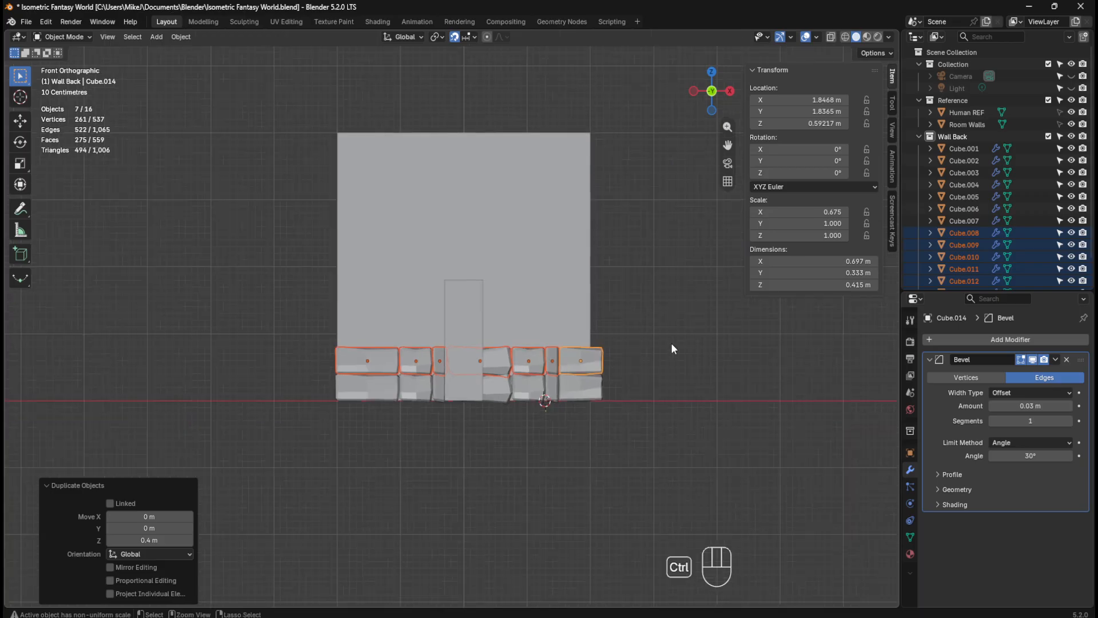
pyautogui.hotkey('ctrl', 'r')
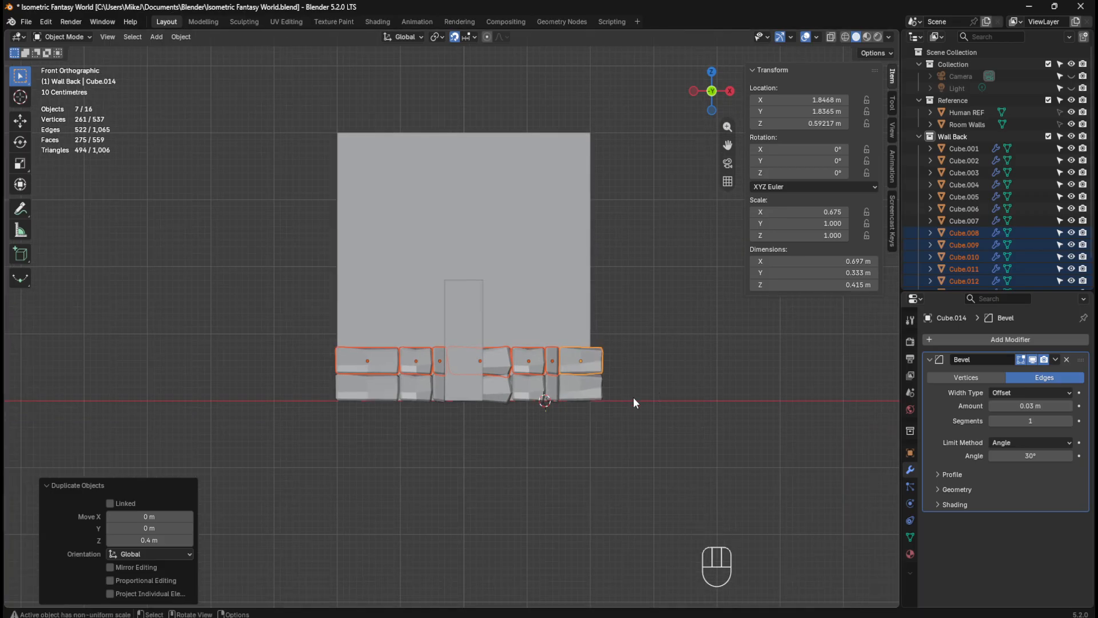
pyautogui.moveTo(651, 352); pyautogui.dragTo(650, 355, button='middle')
pyautogui.hotkey('ctrl', 'z')
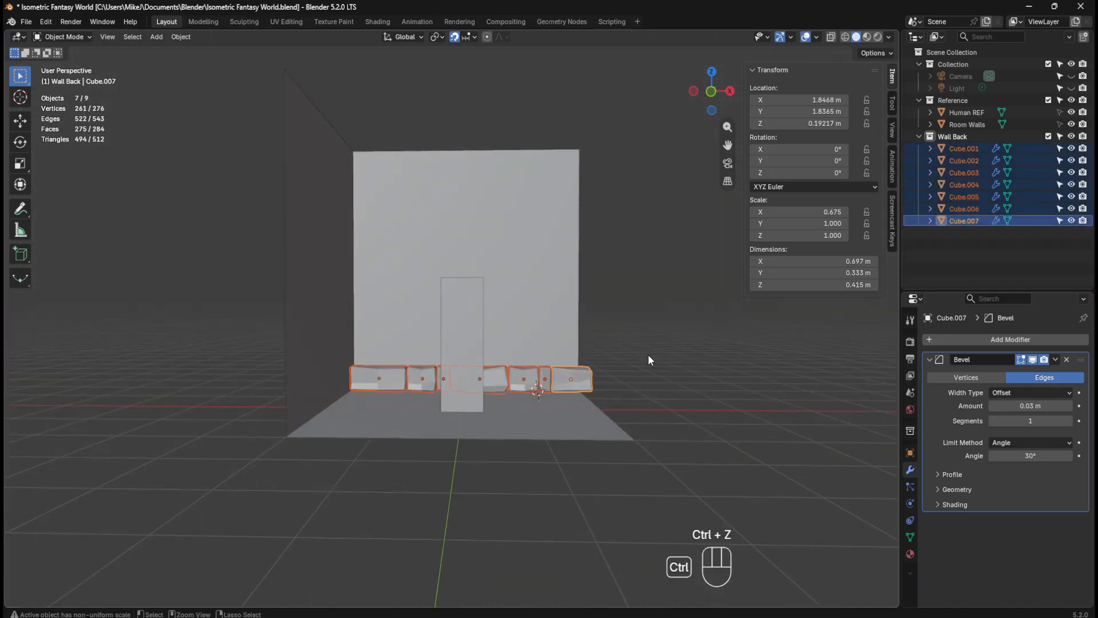
# Step: Duplicate the row of seven stones and place the copy 0.4 m higher along Z as the second row
pyautogui.press('KP_1')
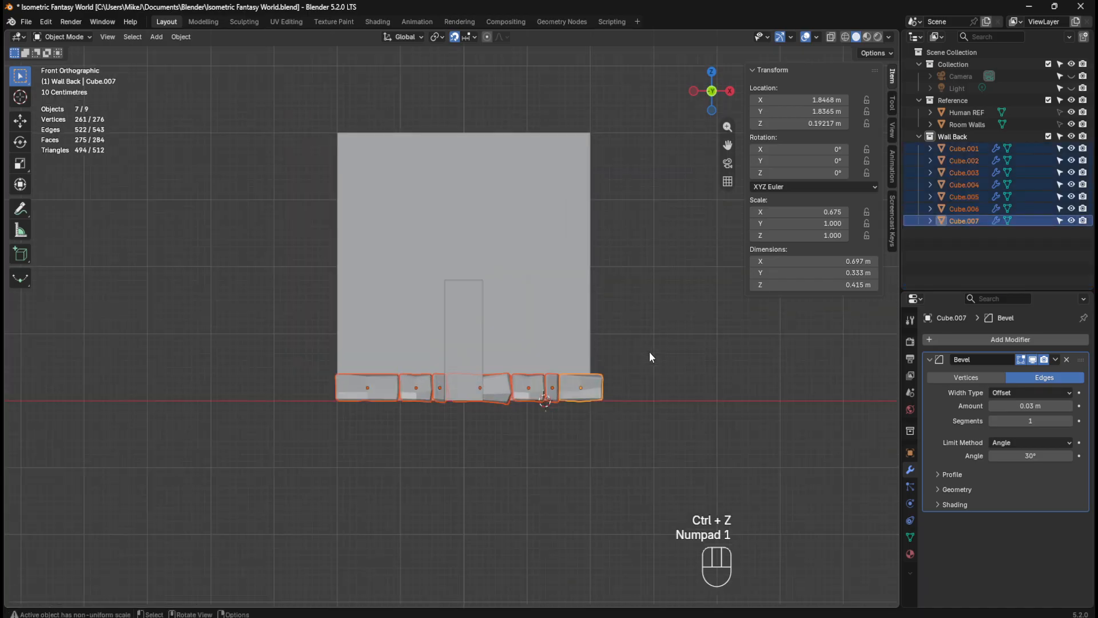
pyautogui.scroll(-3, 292, 340)
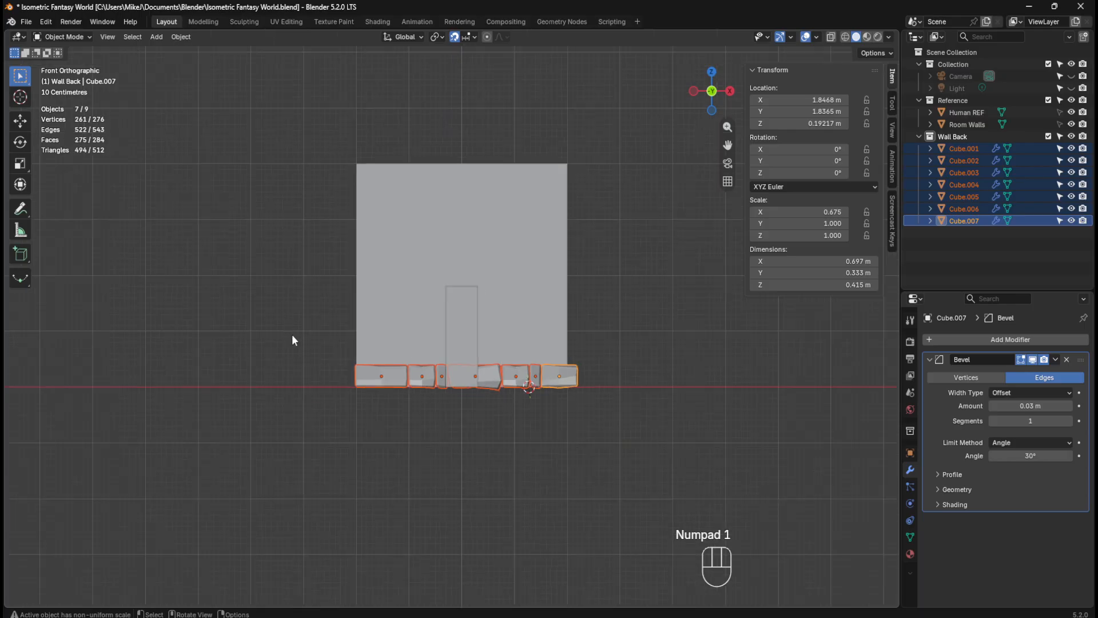
pyautogui.moveTo(611, 310)
pyautogui.mouseDown(button='middle')
pyautogui.moveTo(601, 311)
pyautogui.moveTo(611, 325)
pyautogui.mouseUp(button='middle')
pyautogui.press('KP_1')
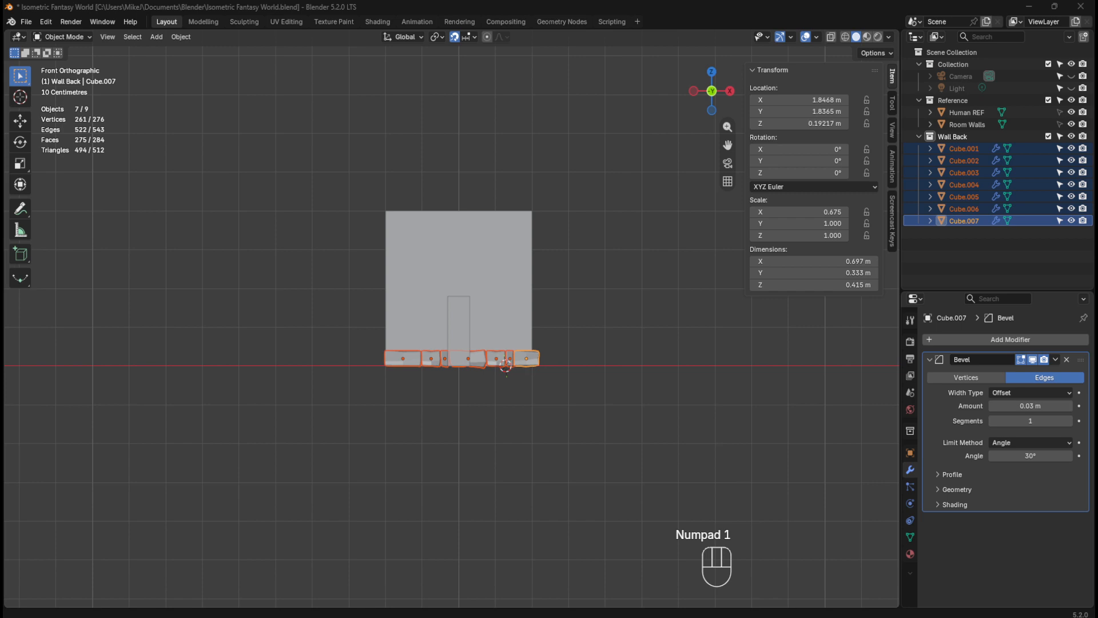
pyautogui.moveTo(591, 218); pyautogui.dragTo(590, 226, button='middle')
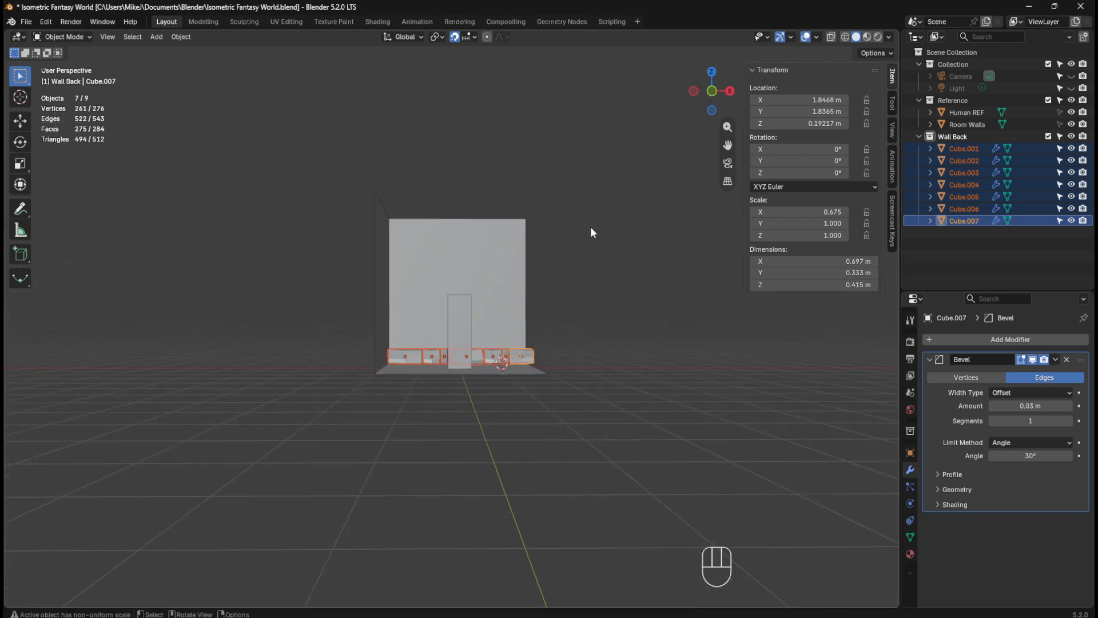
pyautogui.press('KP_1')
pyautogui.scroll(3, 591, 230)
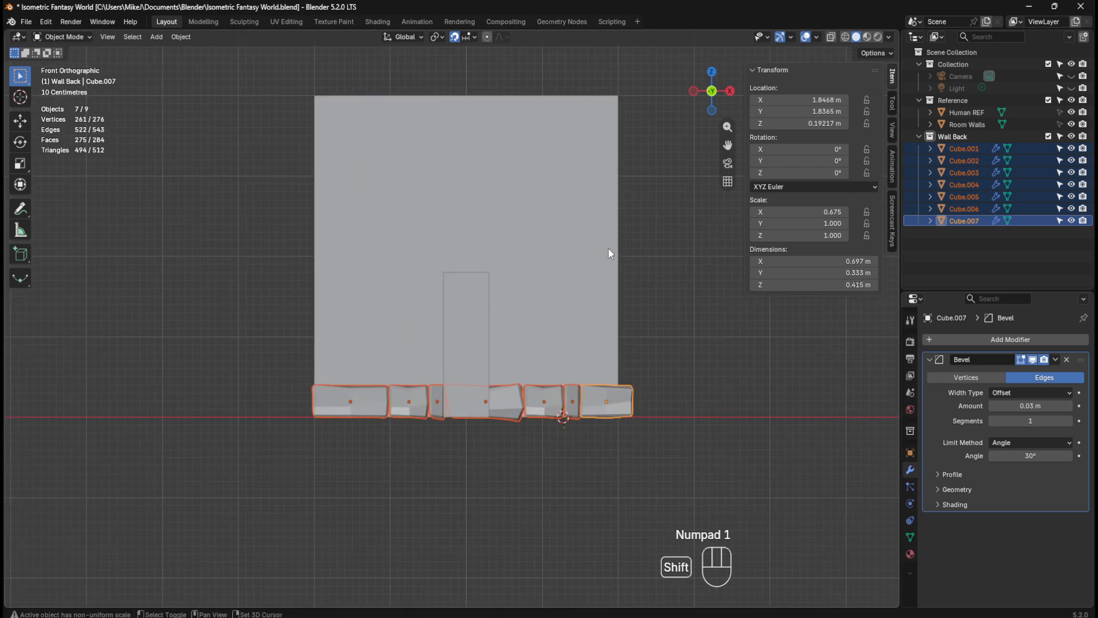
pyautogui.hotkey('shift', 'd')
pyautogui.press('g')
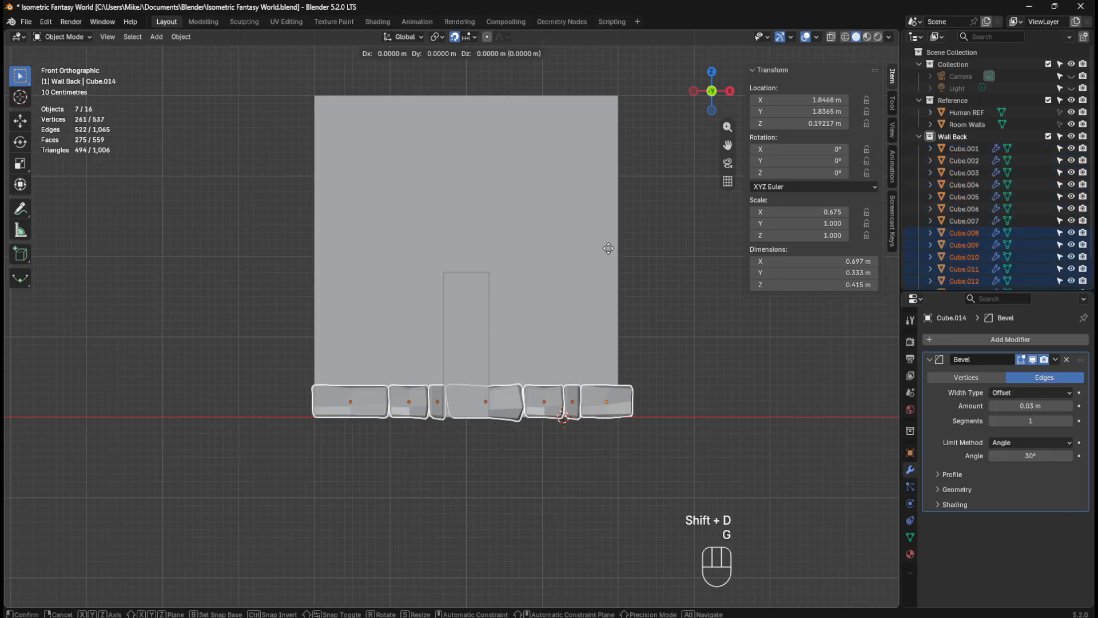
pyautogui.press('z')
pyautogui.click(613, 222)
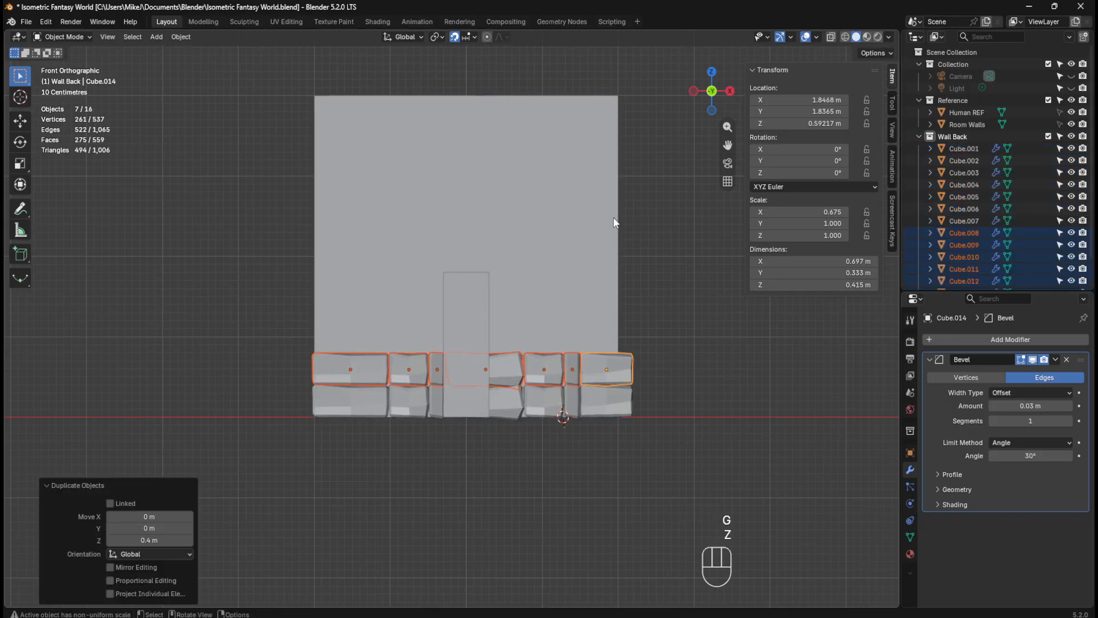
# Step: Repeat the 0.4 m upward duplication eight times to stack stone rows up to the top of the back wall
pyautogui.hotkey('shift', 'r')
pyautogui.hotkey('shift', 'r')
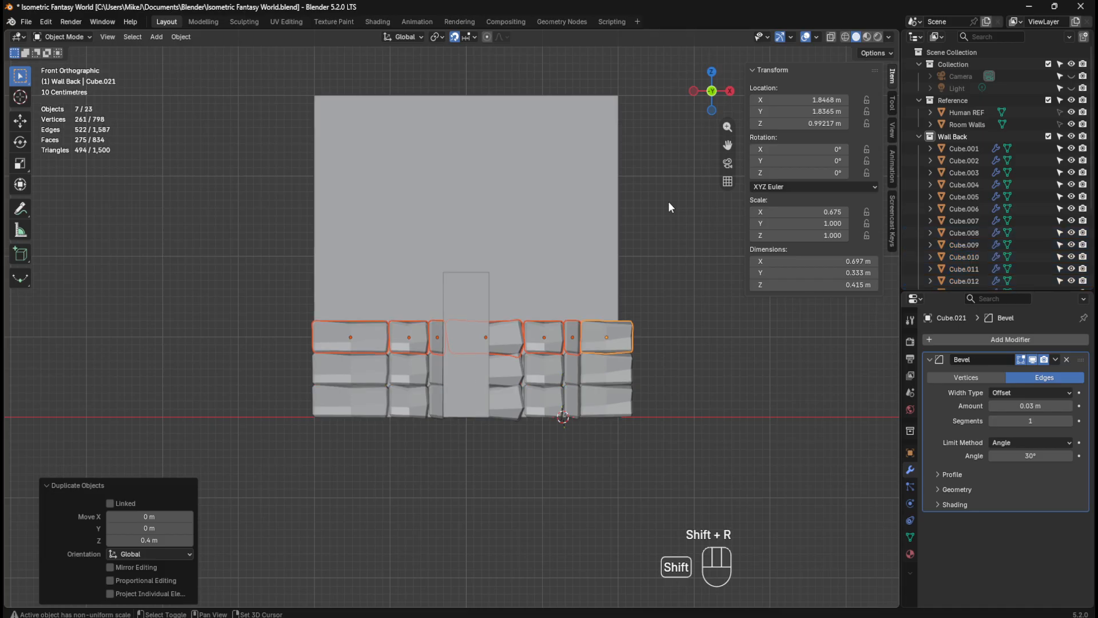
pyautogui.hotkey('shift', 'r')
pyautogui.hotkey('shift', 'r')
pyautogui.hotkey('shift', 'r')
pyautogui.hotkey('shift', 'r')
pyautogui.hotkey('shift', 'r')
pyautogui.hotkey('shift', 'r')
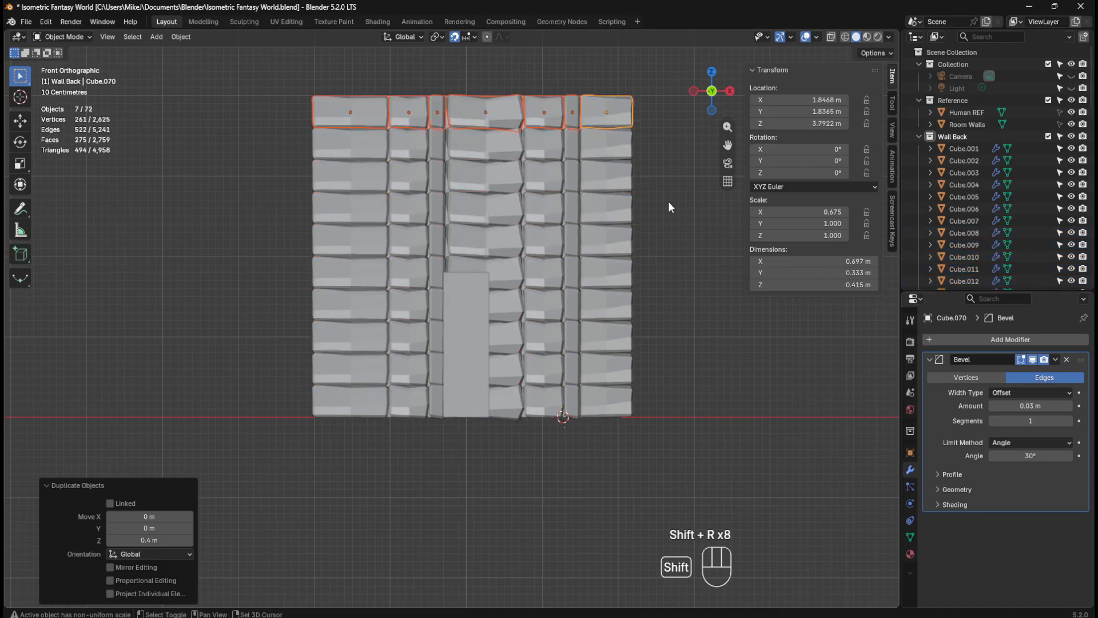
# Step: Collapse the Reference collection and save the file with the stacked stone rows
pyautogui.moveTo(657, 236); pyautogui.dragTo(622, 247, button='middle')
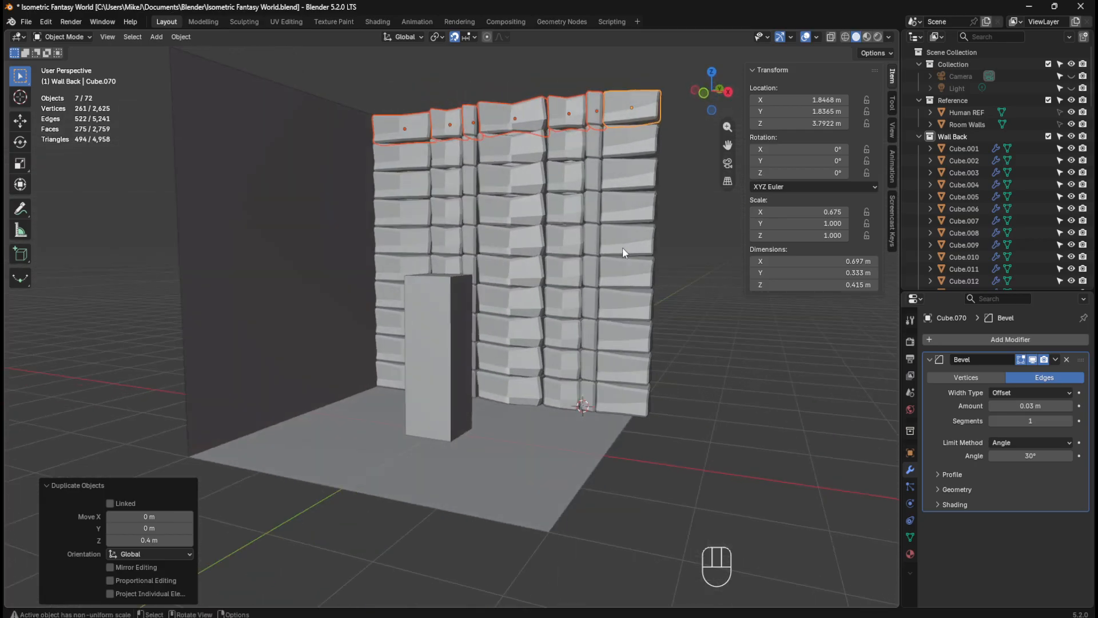
pyautogui.moveTo(540, 325); pyautogui.dragTo(407, 359, button='middle')
pyautogui.moveTo(553, 322)
pyautogui.mouseDown(button='middle')
pyautogui.moveTo(520, 314)
pyautogui.moveTo(506, 340)
pyautogui.moveTo(551, 321)
pyautogui.mouseUp(button='middle')
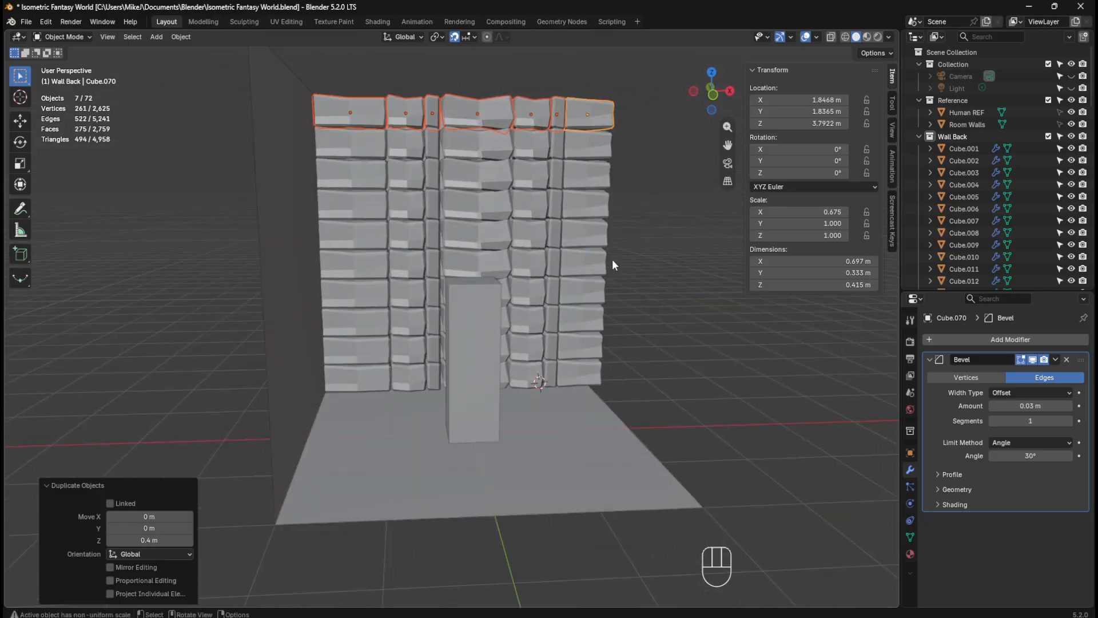
pyautogui.moveTo(612, 262); pyautogui.dragTo(560, 254, button='middle')
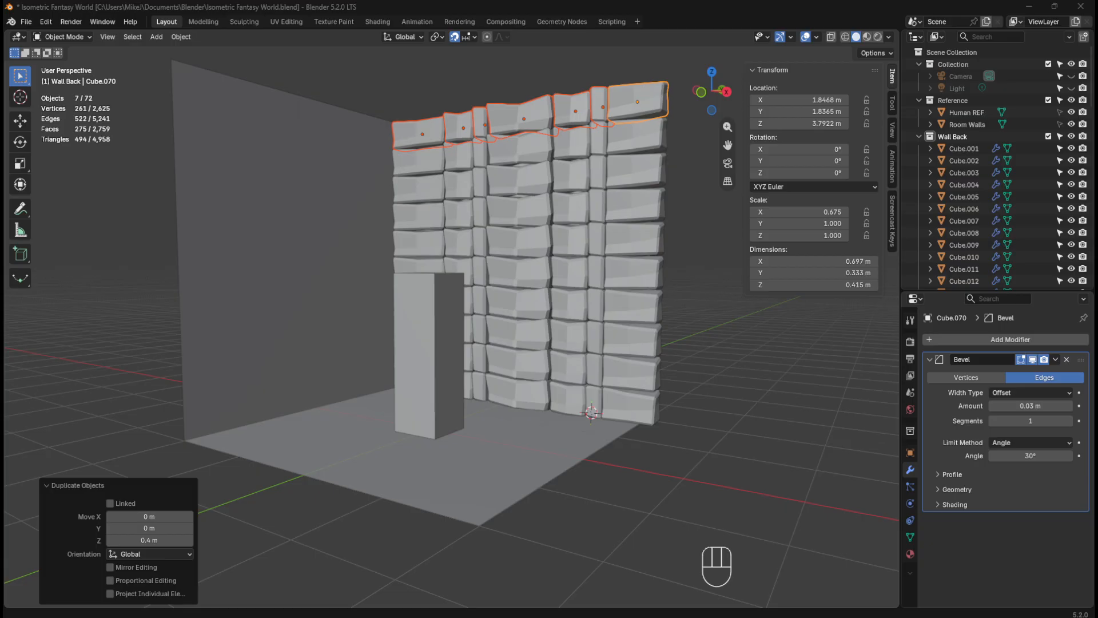
pyautogui.click(919, 100)
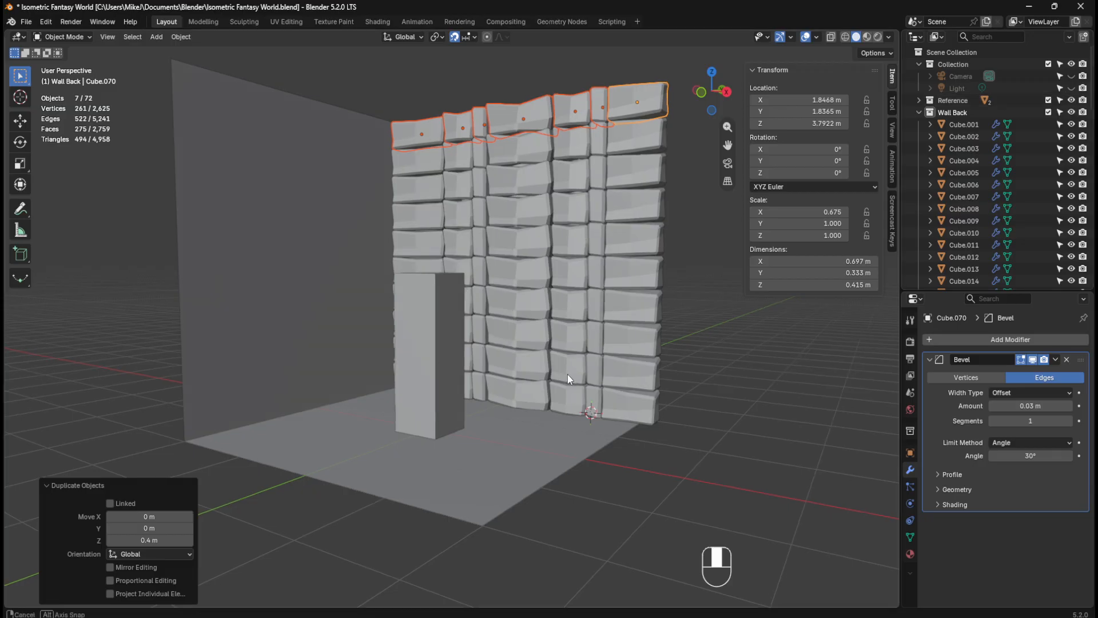
pyautogui.moveTo(568, 374); pyautogui.dragTo(616, 376, button='middle')
pyautogui.press('KP_1')
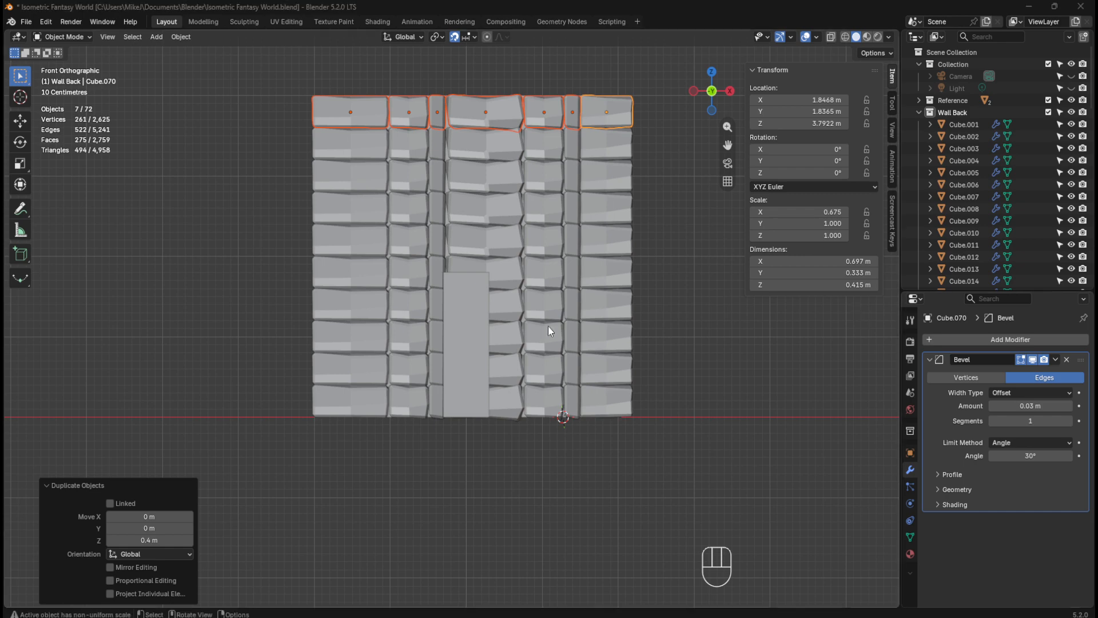
pyautogui.moveTo(547, 326); pyautogui.dragTo(609, 310, button='middle')
pyautogui.hotkey('ctrl', 's')
# Step: In the front view, shift the second row from the bottom about 1.3 m along X and the third row -1 m
pyautogui.press('KP_1')
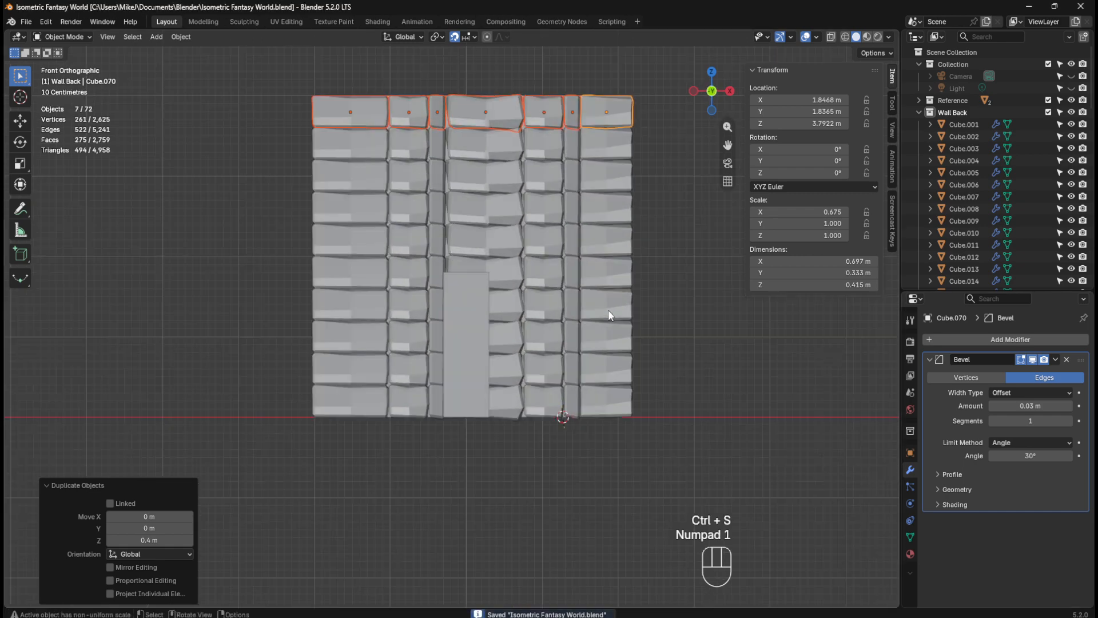
pyautogui.moveTo(276, 360); pyautogui.dragTo(672, 366)
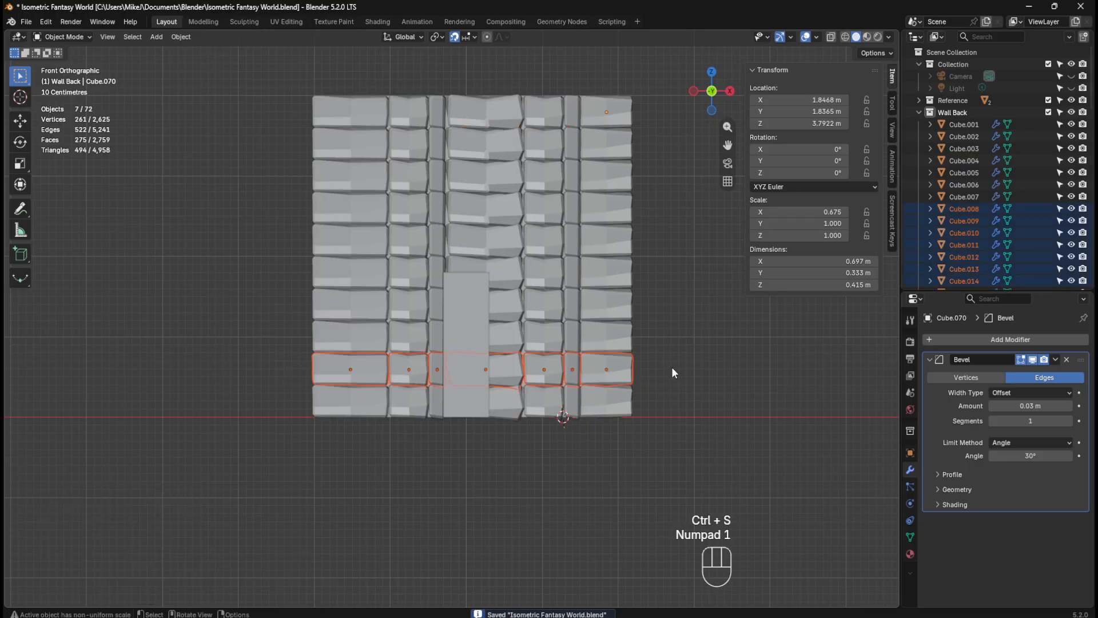
pyautogui.press('t')
pyautogui.press('g')
pyautogui.press('x')
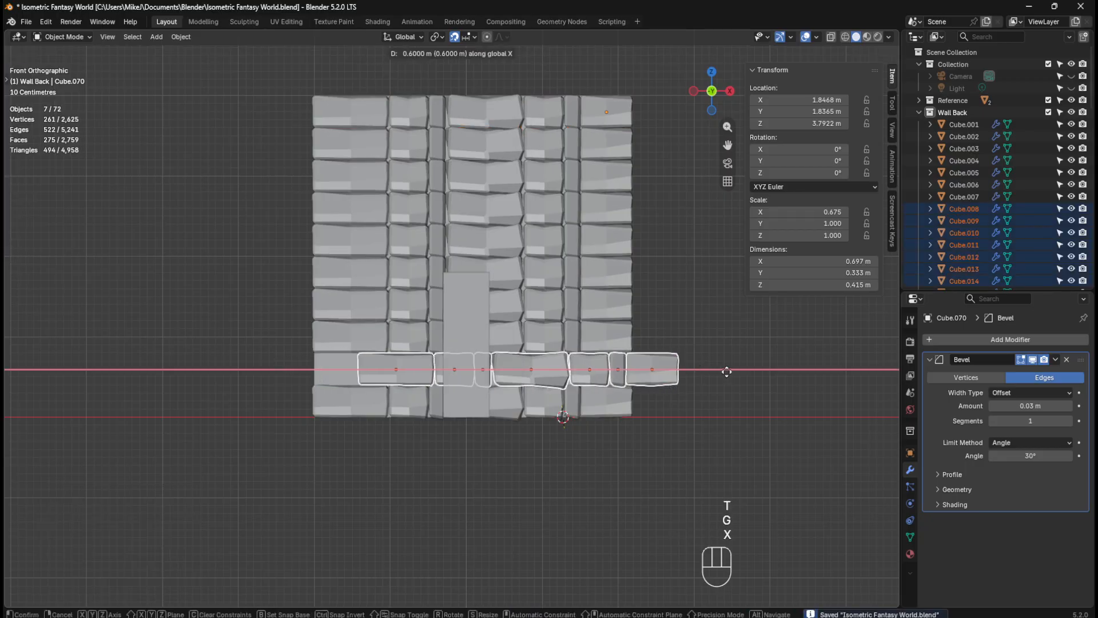
pyautogui.click(766, 372)
pyautogui.moveTo(274, 336); pyautogui.dragTo(682, 341)
pyautogui.press('g')
pyautogui.press('x')
pyautogui.click(611, 342)
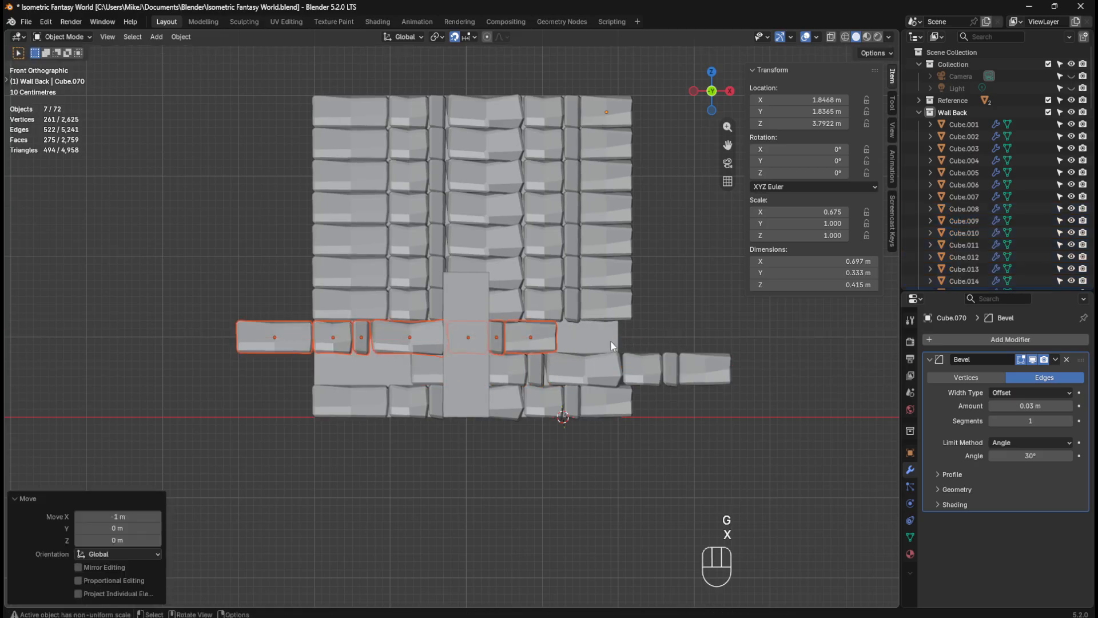
# Step: Shift the fourth row of stones 1.3 m along X and the fifth row -0.9 m
pyautogui.moveTo(278, 290); pyautogui.dragTo(318, 311)
pyautogui.press('g')
pyautogui.press('x')
pyautogui.rightClick(637, 310)
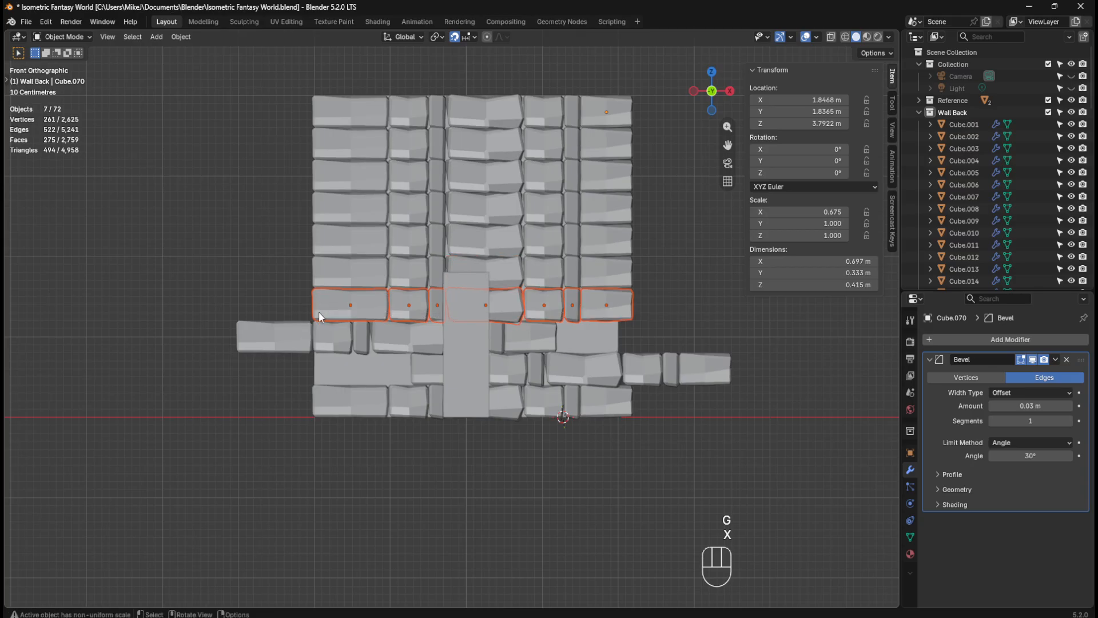
pyautogui.press('g')
pyautogui.press('x')
pyautogui.click(417, 312)
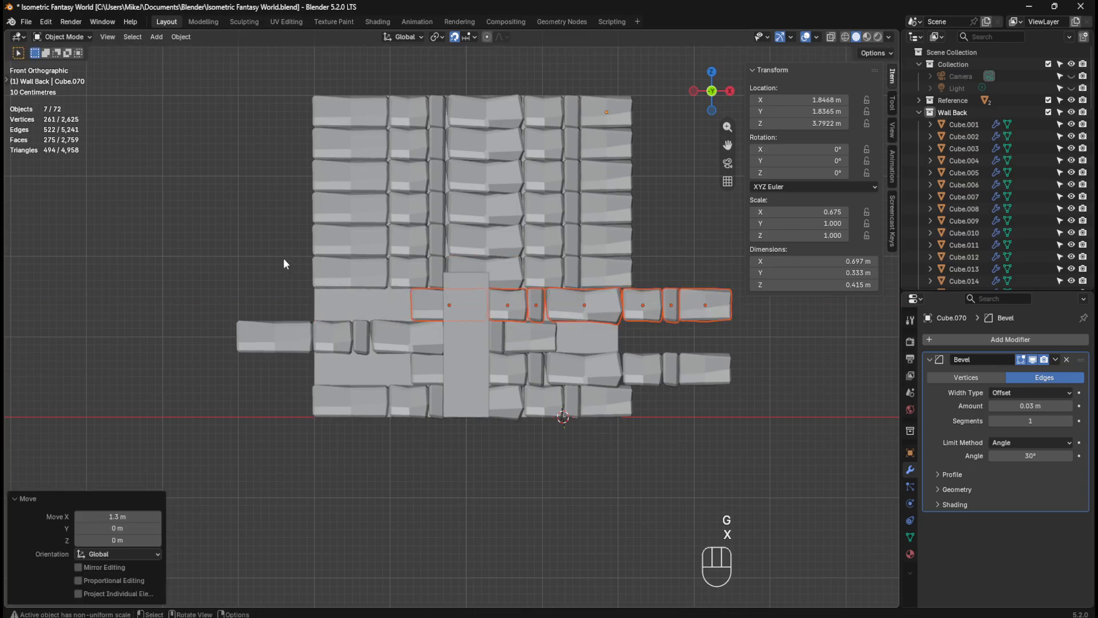
pyautogui.moveTo(283, 261); pyautogui.dragTo(259, 278)
pyautogui.press('g')
pyautogui.press('x')
pyautogui.click(191, 276)
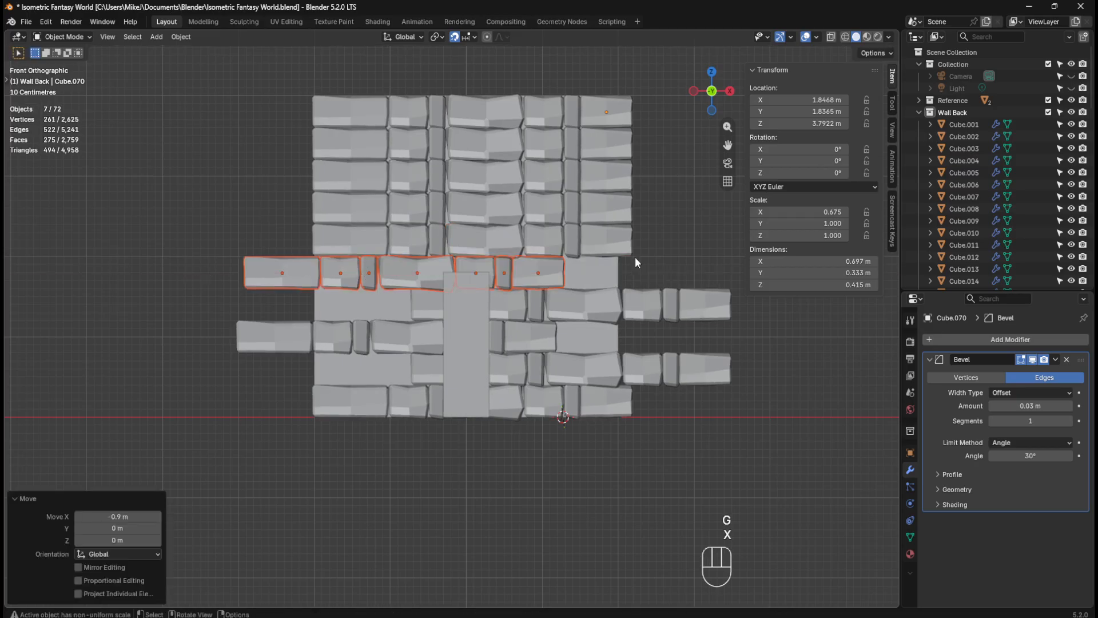
# Step: Shift the sixth row of stones about 1 m along X and the seventh row about -0.6 m
pyautogui.moveTo(660, 236); pyautogui.dragTo(298, 241)
pyautogui.press('g')
pyautogui.press('x')
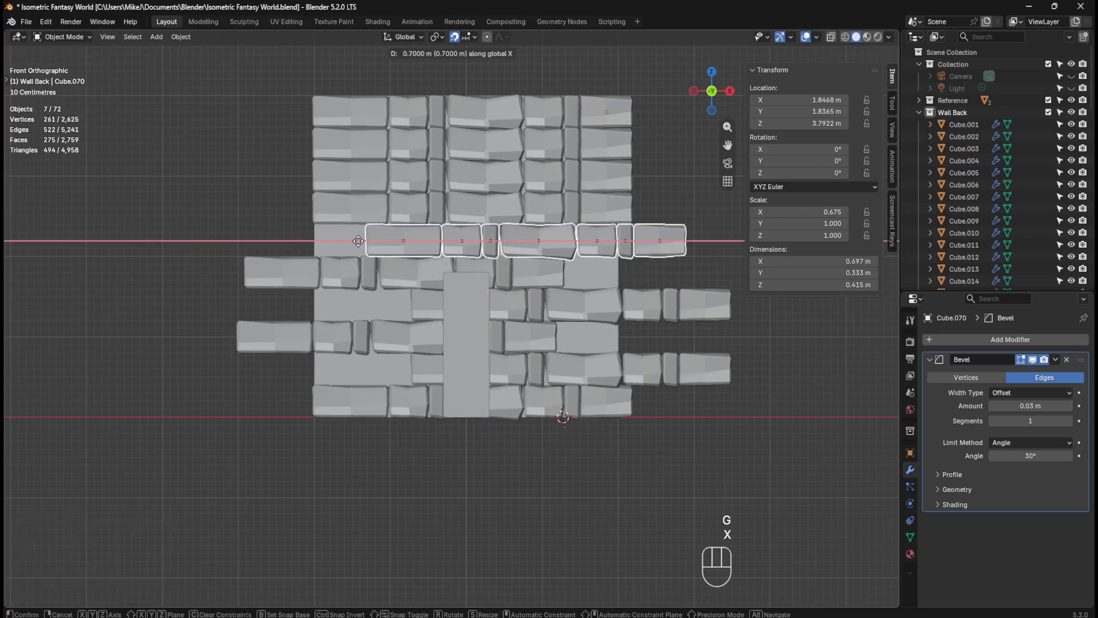
pyautogui.click(378, 235)
pyautogui.moveTo(489, 207); pyautogui.dragTo(626, 180)
pyautogui.press('g')
pyautogui.press('x')
pyautogui.click(619, 207)
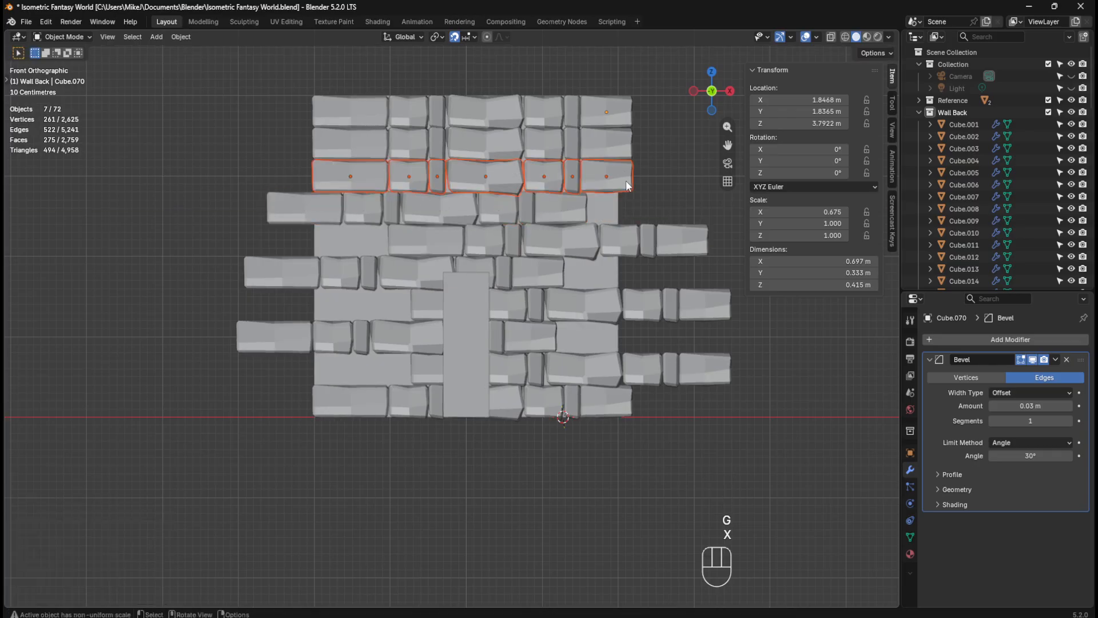
# Step: Shift the eighth row of stones about 0.9 m along X and the ninth row about -0.7 m
pyautogui.press('g')
pyautogui.press('x')
pyautogui.click(694, 180)
pyautogui.moveTo(275, 138); pyautogui.dragTo(688, 152)
pyautogui.press('g')
pyautogui.press('x')
pyautogui.click(509, 128)
# Step: Shift the topmost row of stones 0.9 m along X
pyautogui.moveTo(283, 84); pyautogui.dragTo(619, 112)
pyautogui.press('g')
pyautogui.press('x')
pyautogui.click(555, 143)
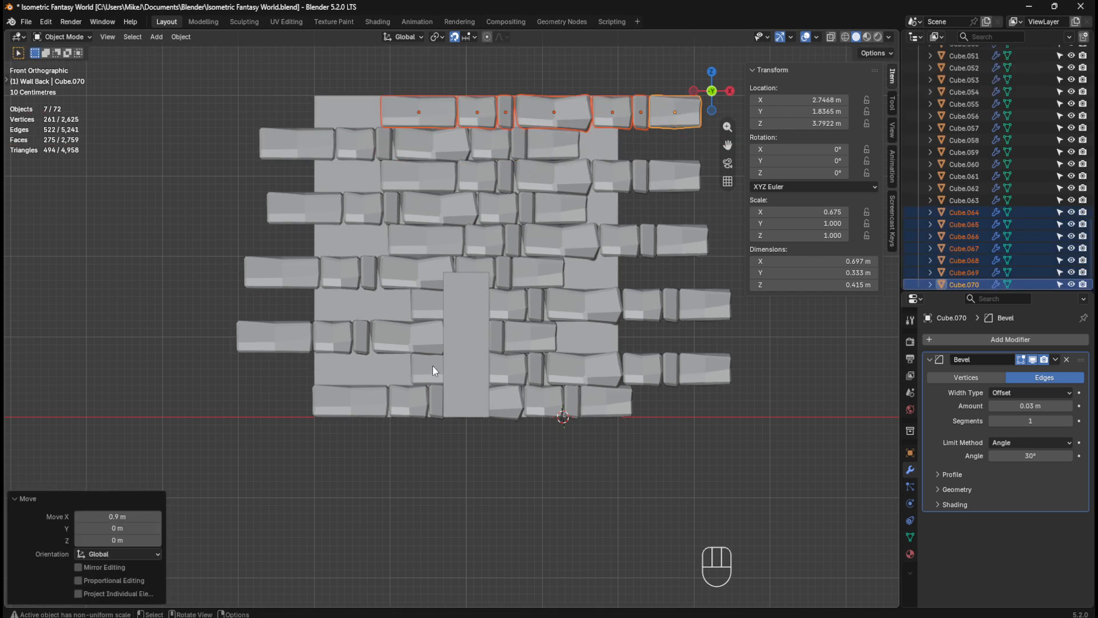
# Step: Expand the Reference collection, hide the Human REF object, deselect the stones and save the file
pyautogui.scroll(10, 966, 150)
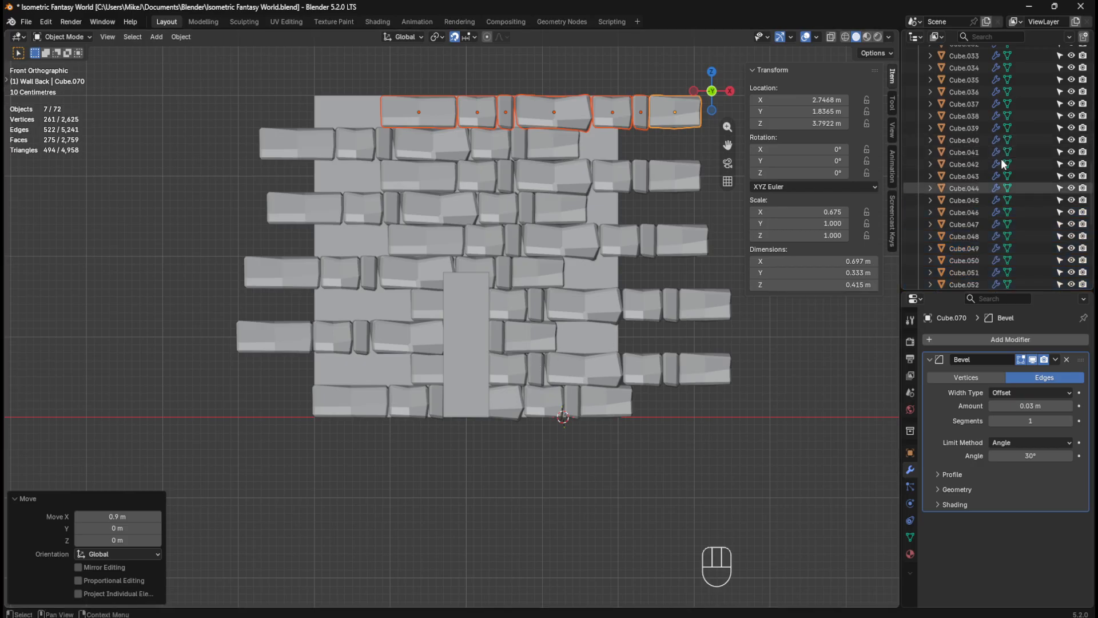
pyautogui.scroll(6, 997, 159)
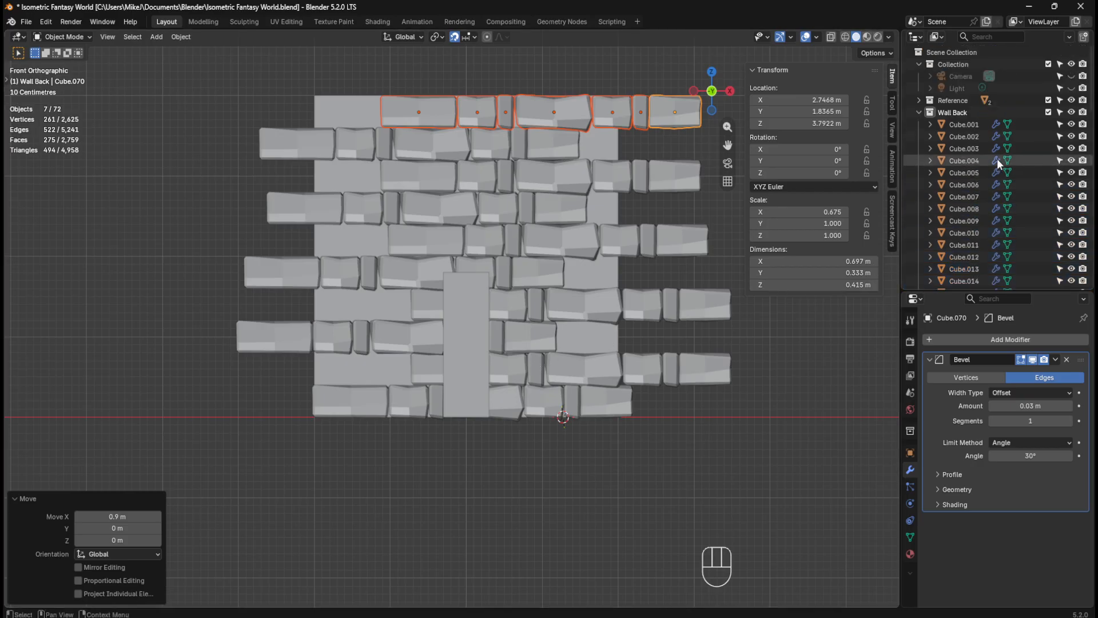
pyautogui.click(915, 97)
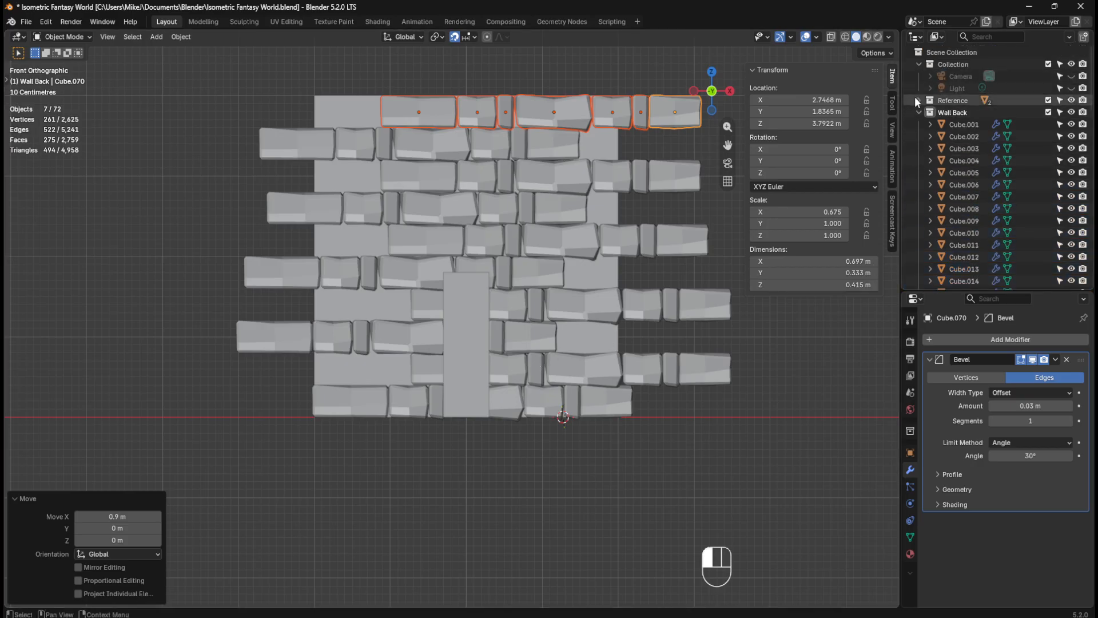
pyautogui.click(1070, 113)
pyautogui.click(706, 450)
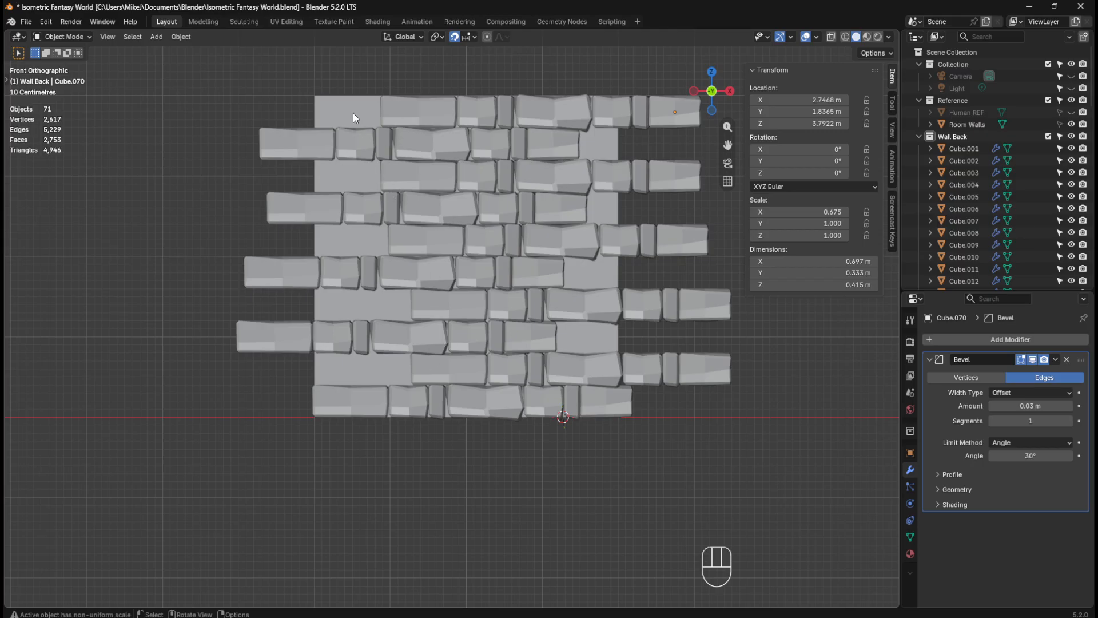
pyautogui.hotkey('ctrl', 's')
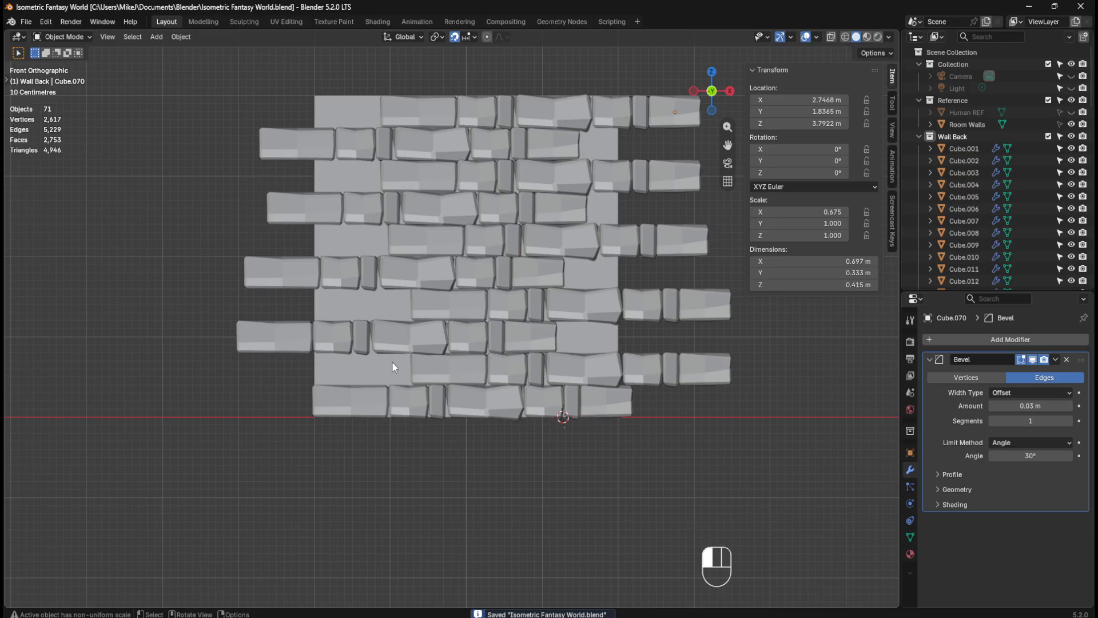
# Step: Move the first two stones of the second row 4.2 m along X to the row's far end
pyautogui.moveTo(392, 362); pyautogui.dragTo(520, 370)
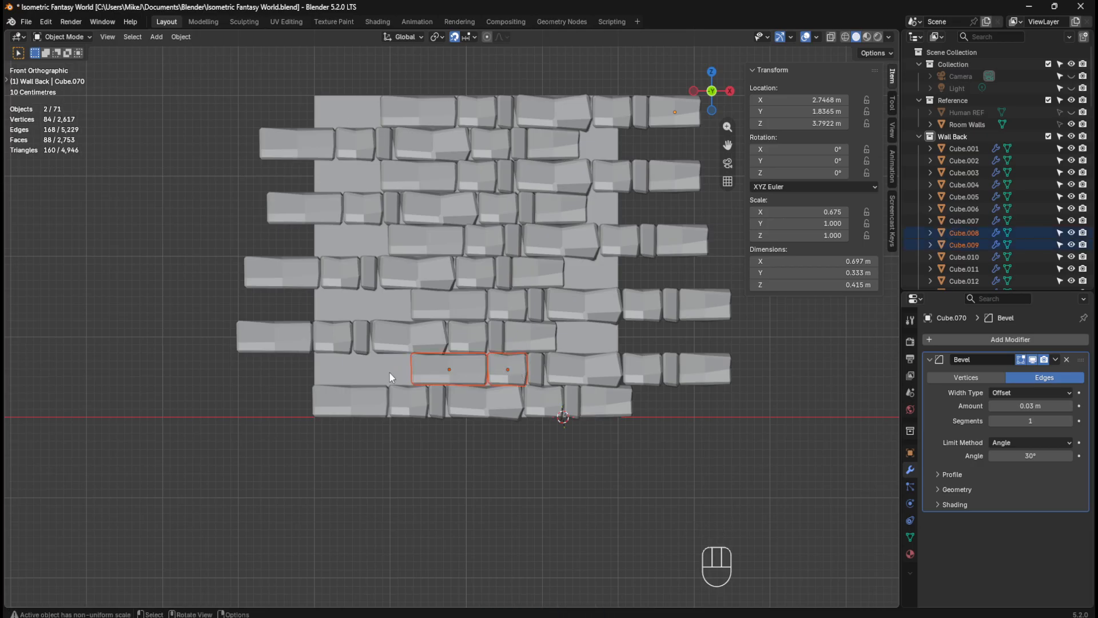
pyautogui.press('g')
pyautogui.press('x')
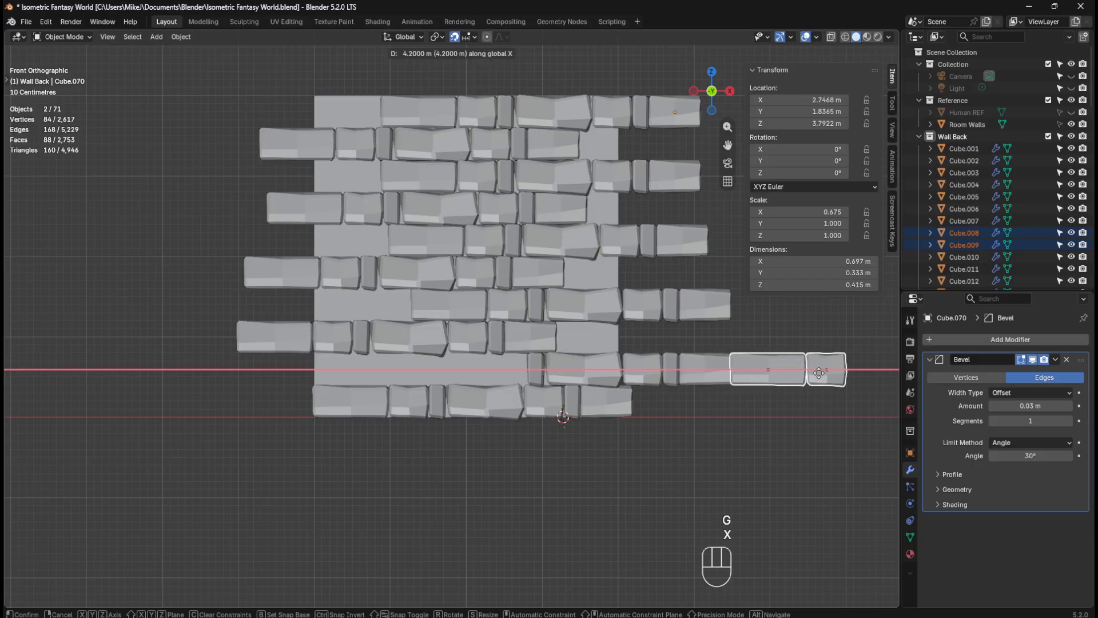
pyautogui.click(816, 371)
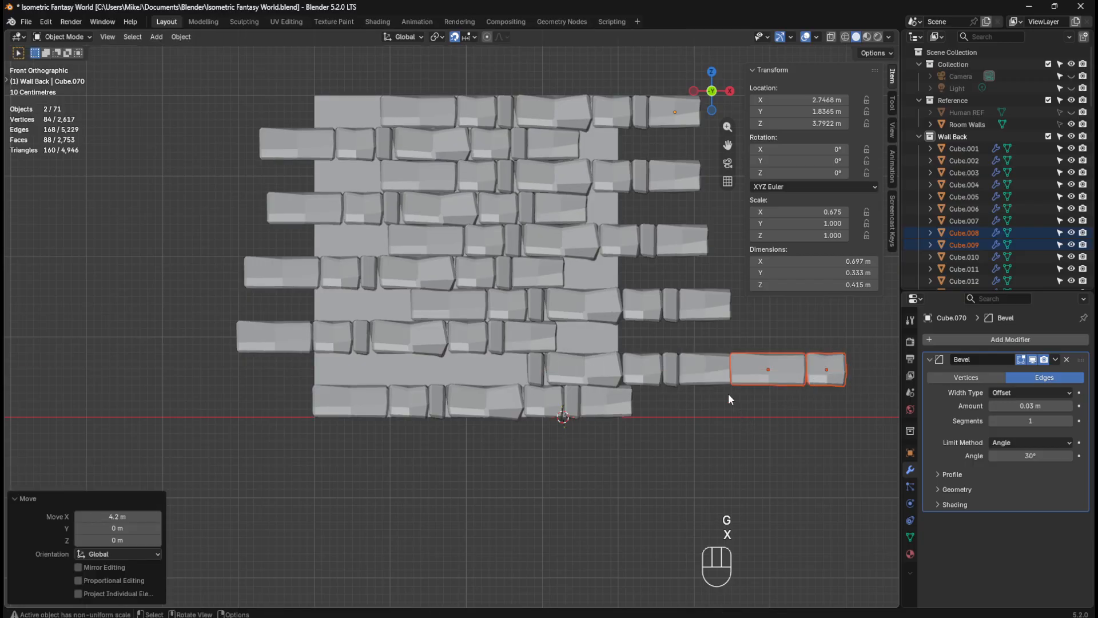
# Step: Move the second row's narrow stone and its outer neighbour -2.7 m along X to the row's start, and shift the two detached end stones -0.9 m
pyautogui.moveTo(667, 347); pyautogui.dragTo(708, 371)
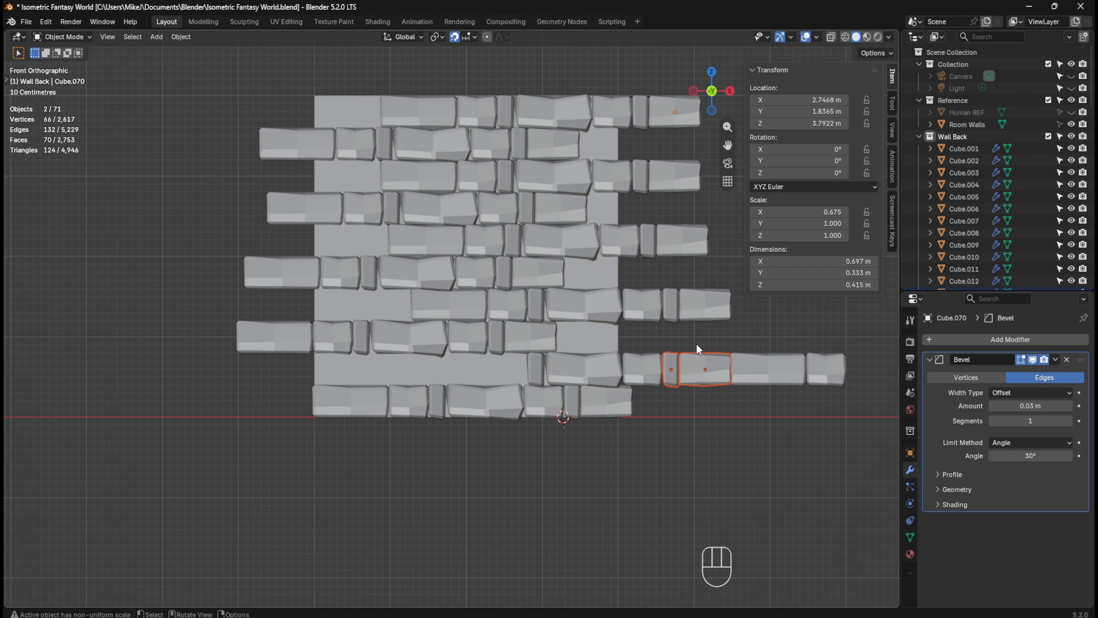
pyautogui.press('g')
pyautogui.press('x')
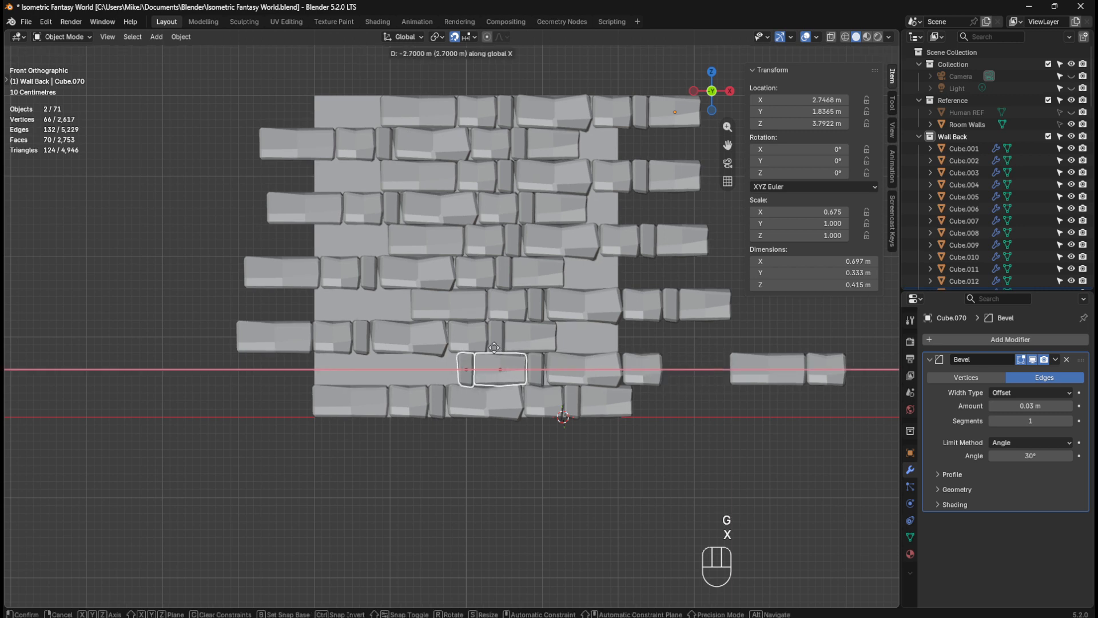
pyautogui.click(494, 347)
pyautogui.moveTo(723, 343); pyautogui.dragTo(860, 386)
pyautogui.press('g')
pyautogui.press('x')
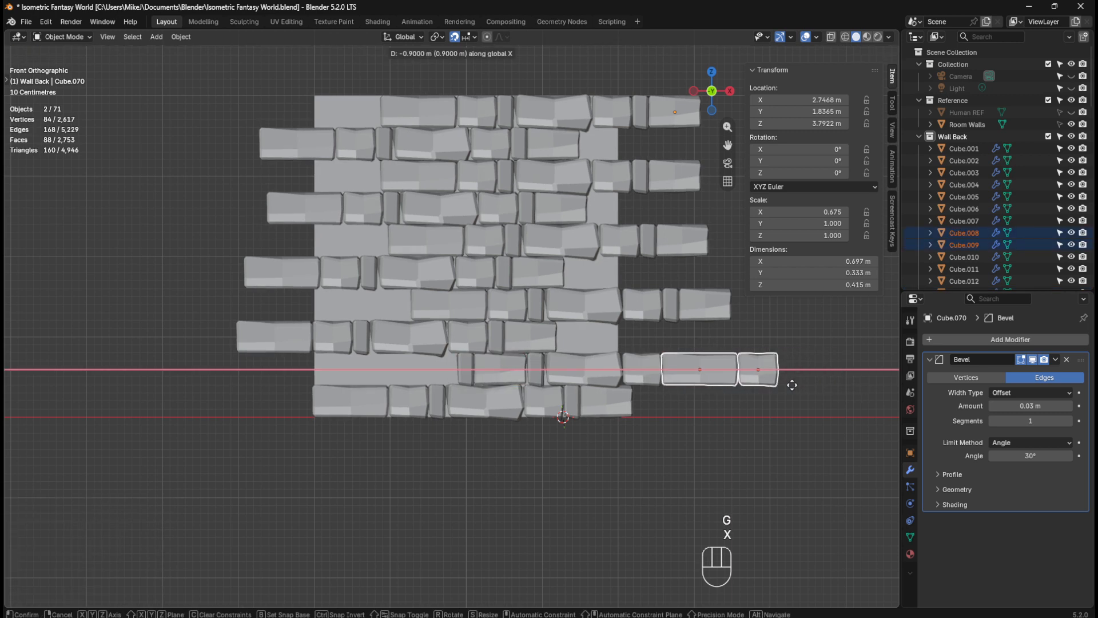
pyautogui.click(791, 384)
# Step: Shift the whole second row of stones -1.9 m along X over the wall and deselect it
pyautogui.moveTo(800, 364); pyautogui.dragTo(421, 369)
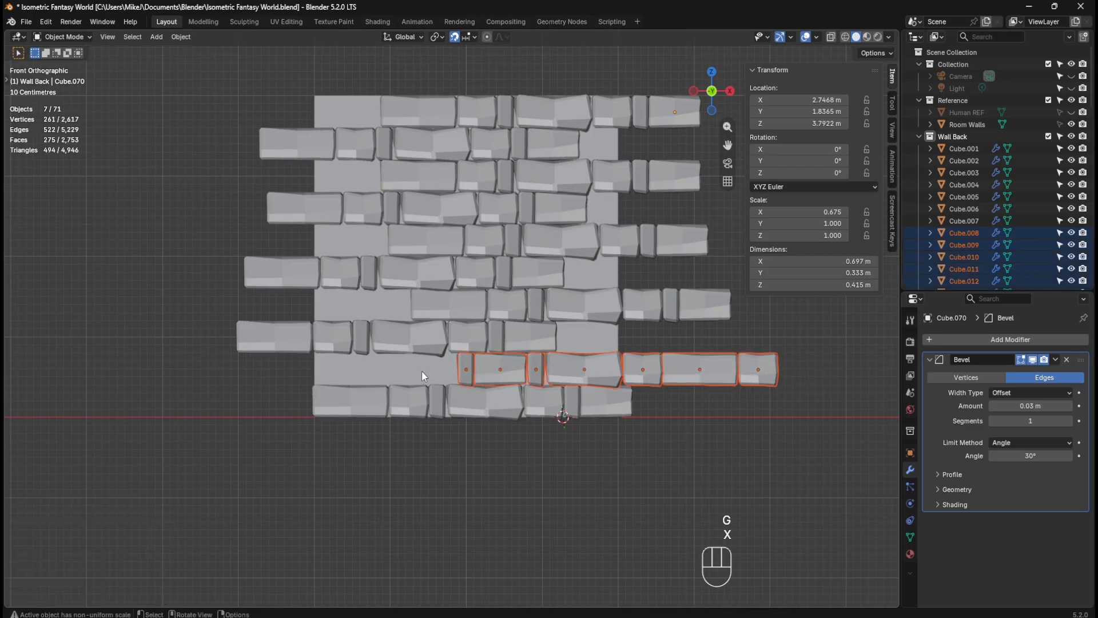
pyautogui.press('g')
pyautogui.press('x')
pyautogui.click(278, 368)
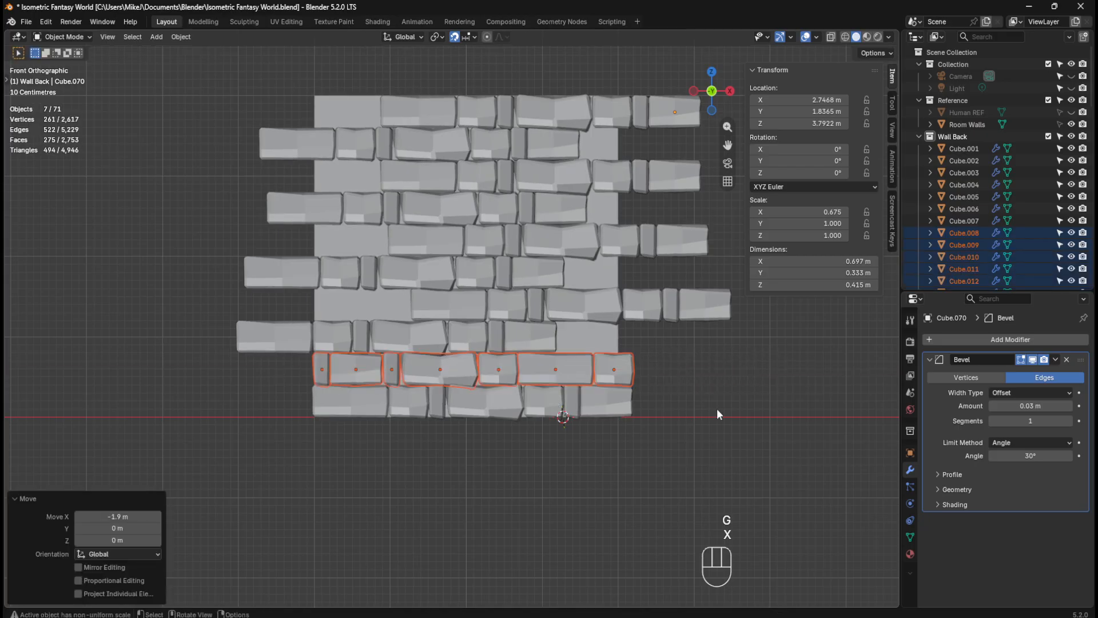
pyautogui.click(724, 410)
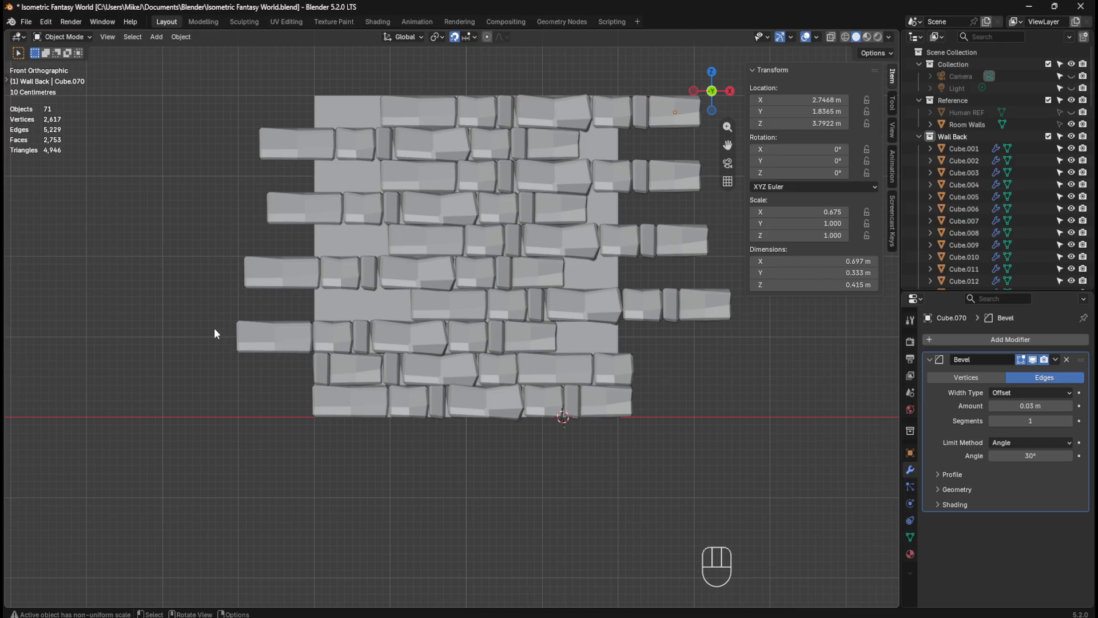
# Step: Move the protruding first stone of the third row along X to the row's opposite end
pyautogui.click(243, 337)
pyautogui.press('g')
pyautogui.press('x')
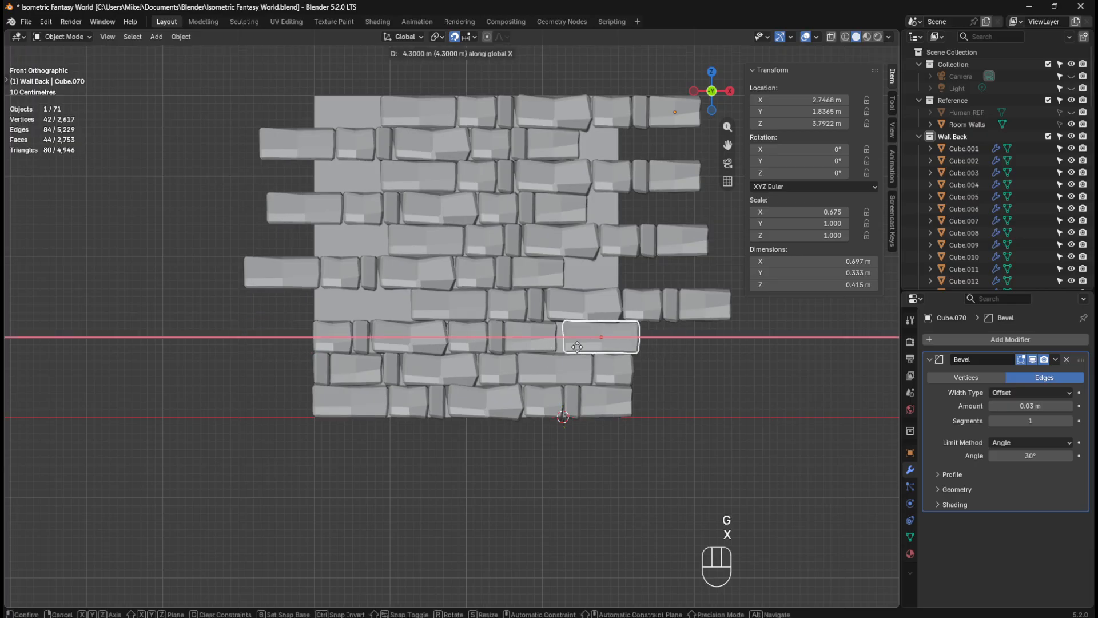
pyautogui.click(572, 346)
pyautogui.click(689, 363)
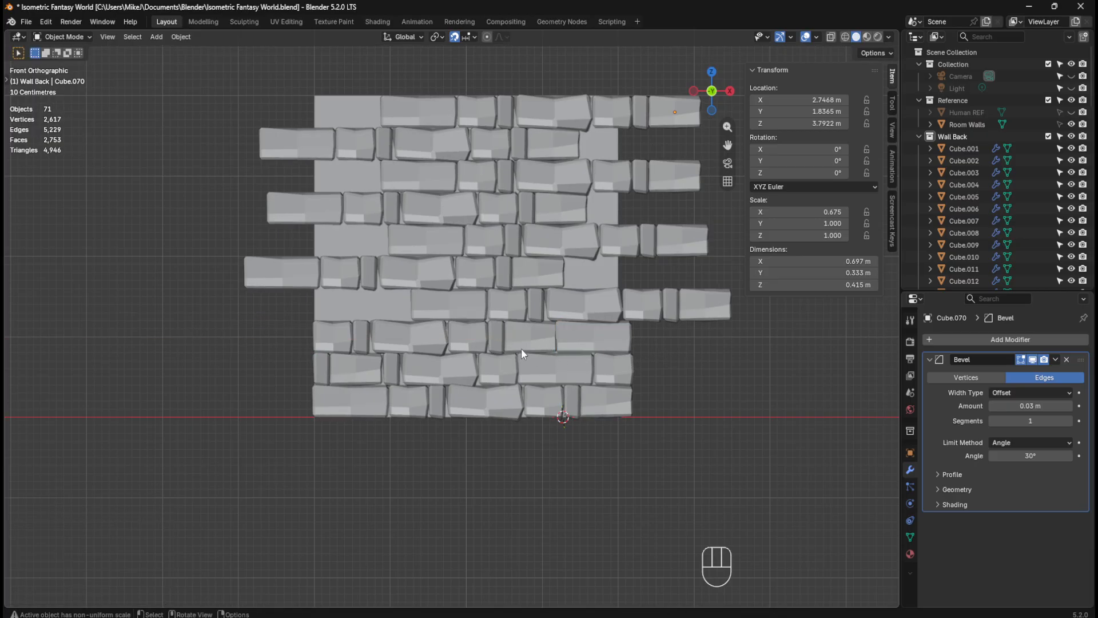
# Step: Move the three stones before the third row's last stone beyond it along X, and shift these four stones back -1.5 m
pyautogui.moveTo(470, 342); pyautogui.dragTo(533, 342)
pyautogui.press('g')
pyautogui.press('x')
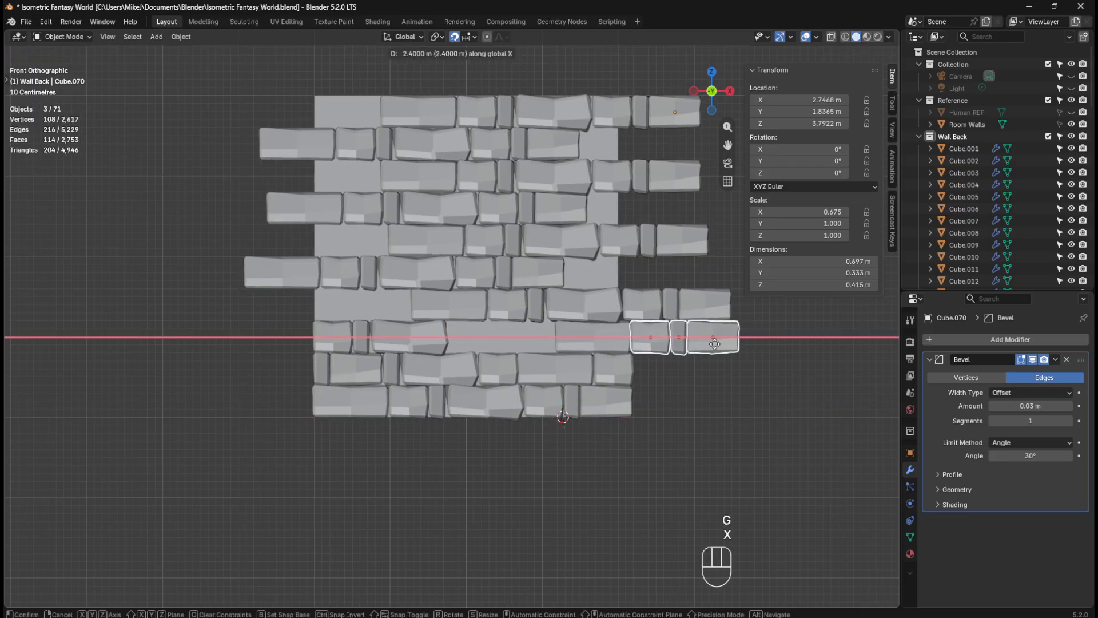
pyautogui.click(721, 343)
pyautogui.moveTo(755, 338); pyautogui.dragTo(562, 333)
pyautogui.press('g')
pyautogui.press('x')
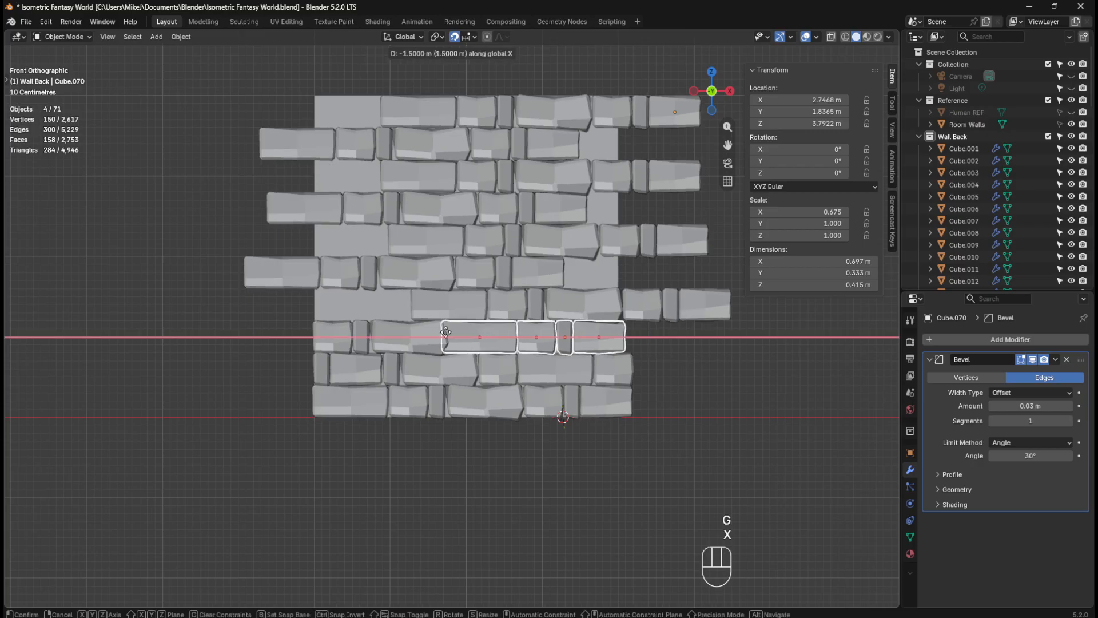
pyautogui.click(448, 331)
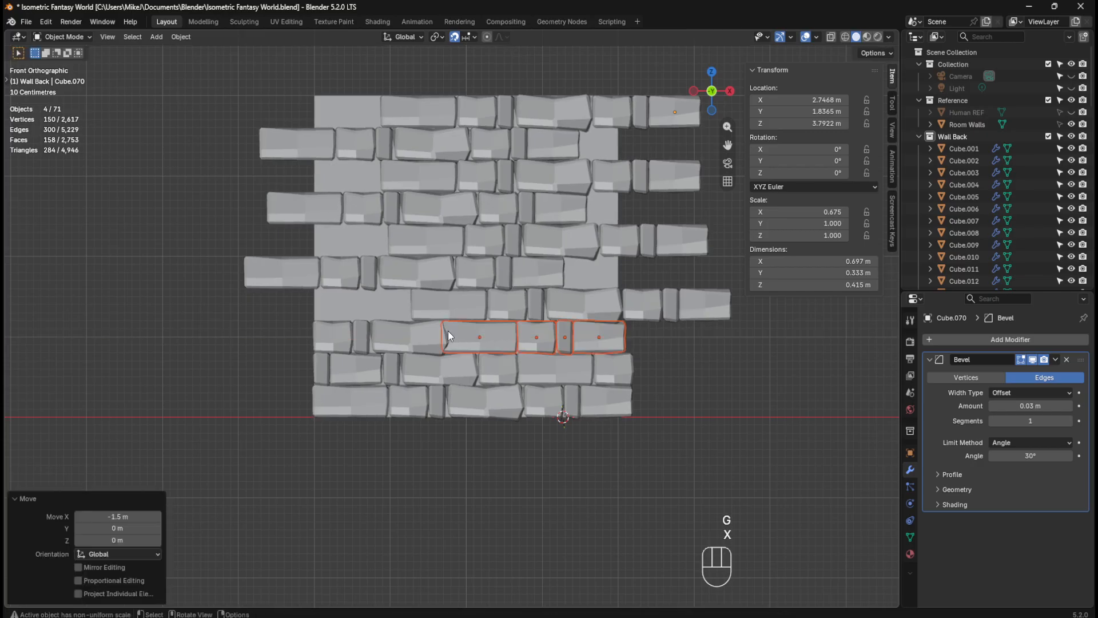
# Step: Nudge the last four stones of the third row slightly along X so they adjoin the neighbouring stone without overlapping
pyautogui.click(682, 355)
pyautogui.moveTo(629, 340); pyautogui.dragTo(477, 340)
pyautogui.press('g')
pyautogui.press('x')
pyautogui.click(484, 341)
pyautogui.click(727, 364)
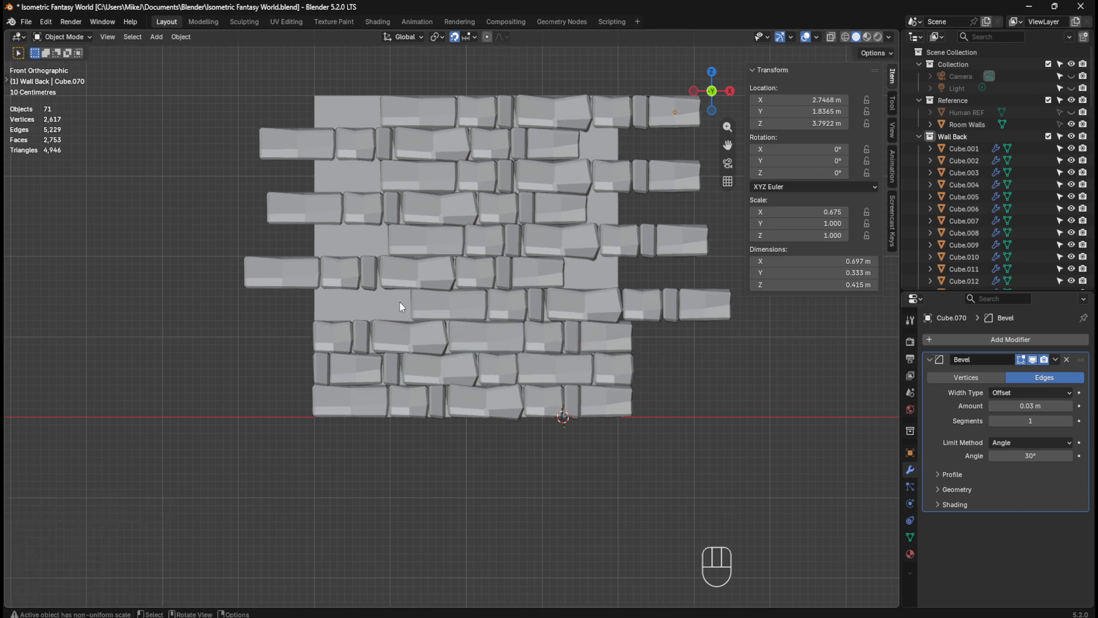
# Step: Move the first four stones of the fourth row 4.2 m along X to the row's far end
pyautogui.moveTo(466, 297); pyautogui.dragTo(554, 308)
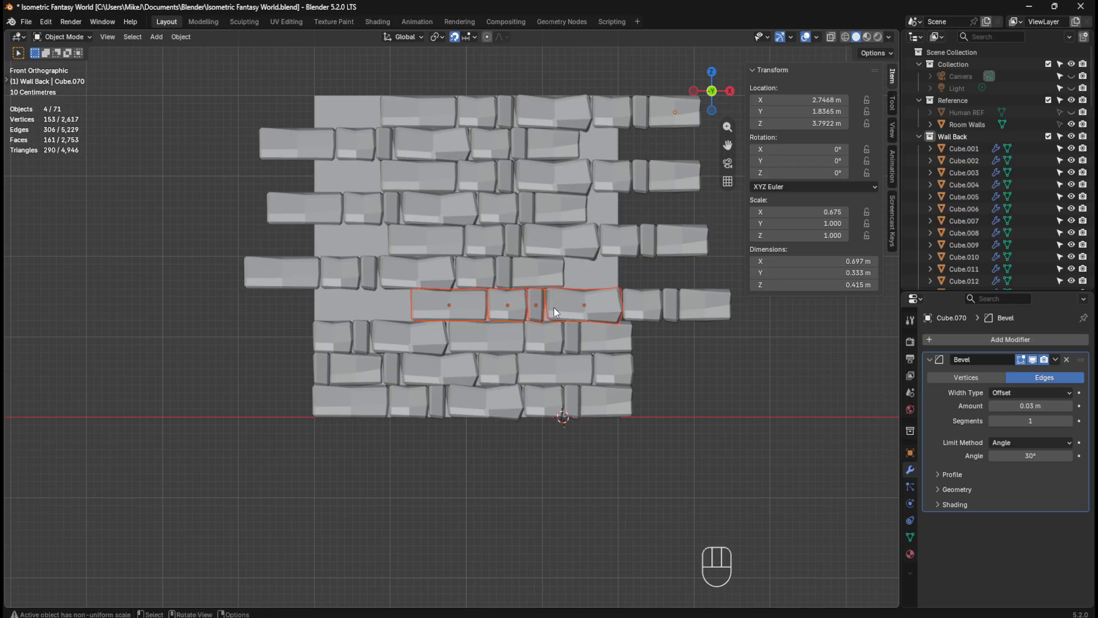
pyautogui.press('g')
pyautogui.press('x')
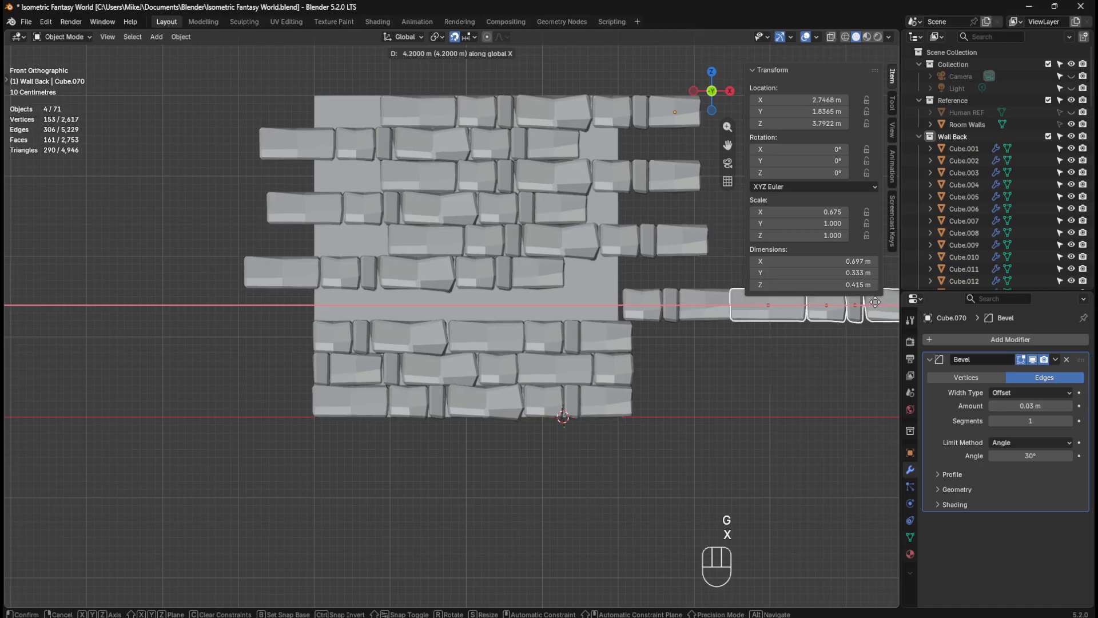
pyautogui.click(752, 351)
pyautogui.keyDown('shift'); pyautogui.moveTo(752, 351); pyautogui.dragTo(610, 386, button='middle'); pyautogui.keyUp('shift')
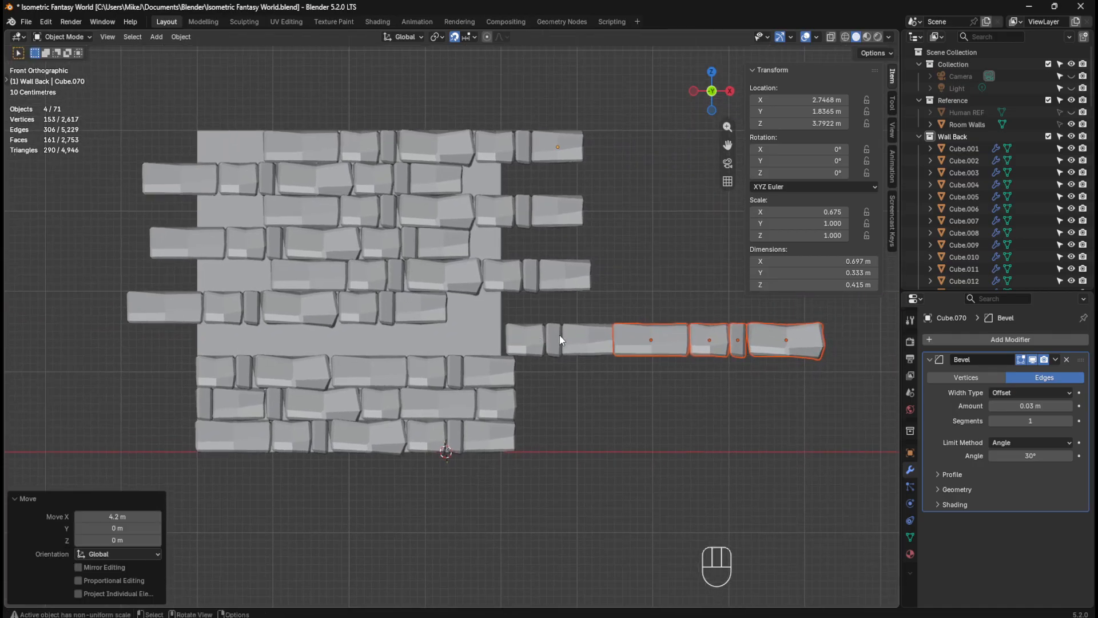
# Step: Shift all seven stones of the fourth row -4 m along X back over the wall
pyautogui.moveTo(808, 327); pyautogui.dragTo(529, 334)
pyautogui.press('g')
pyautogui.press('x')
pyautogui.click(225, 338)
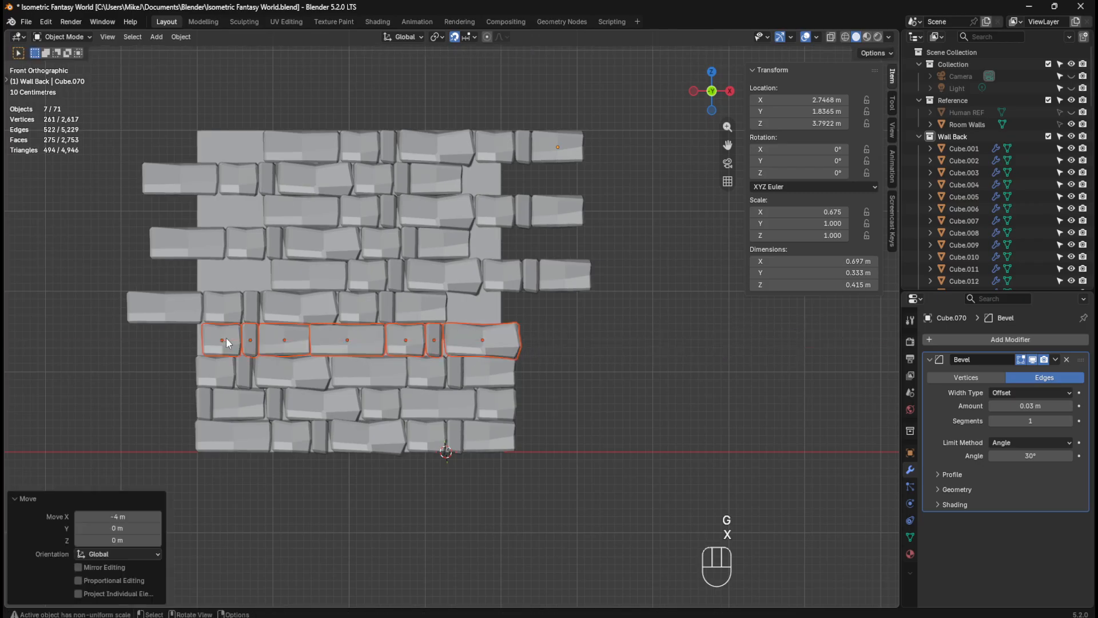
pyautogui.click(740, 366)
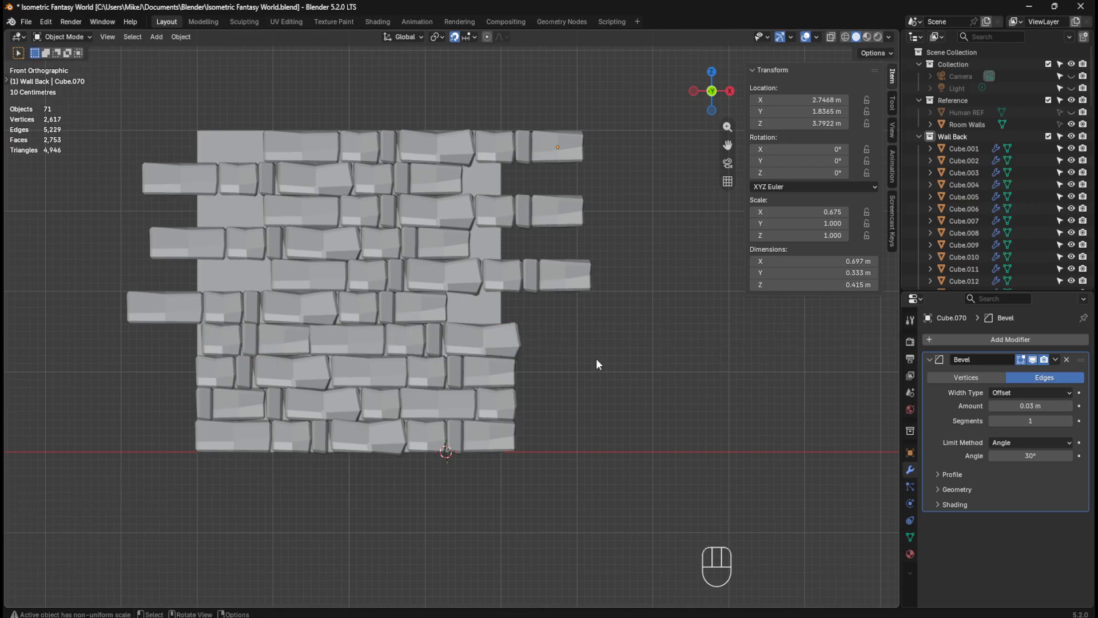
pyautogui.click(435, 404)
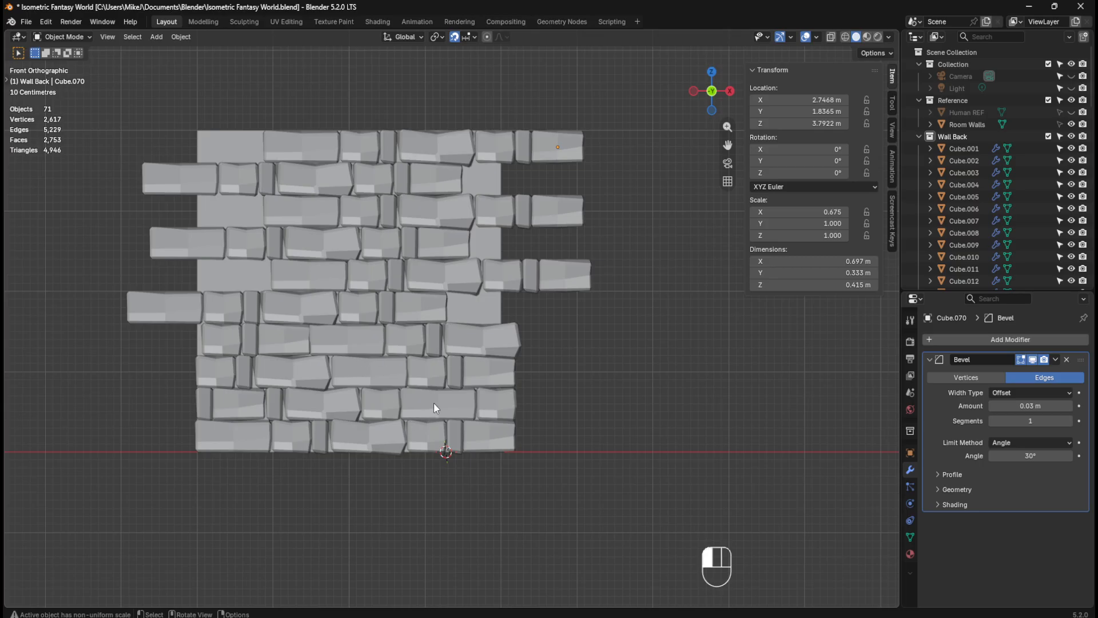
pyautogui.click(383, 375)
pyautogui.click(355, 344)
pyautogui.click(573, 394)
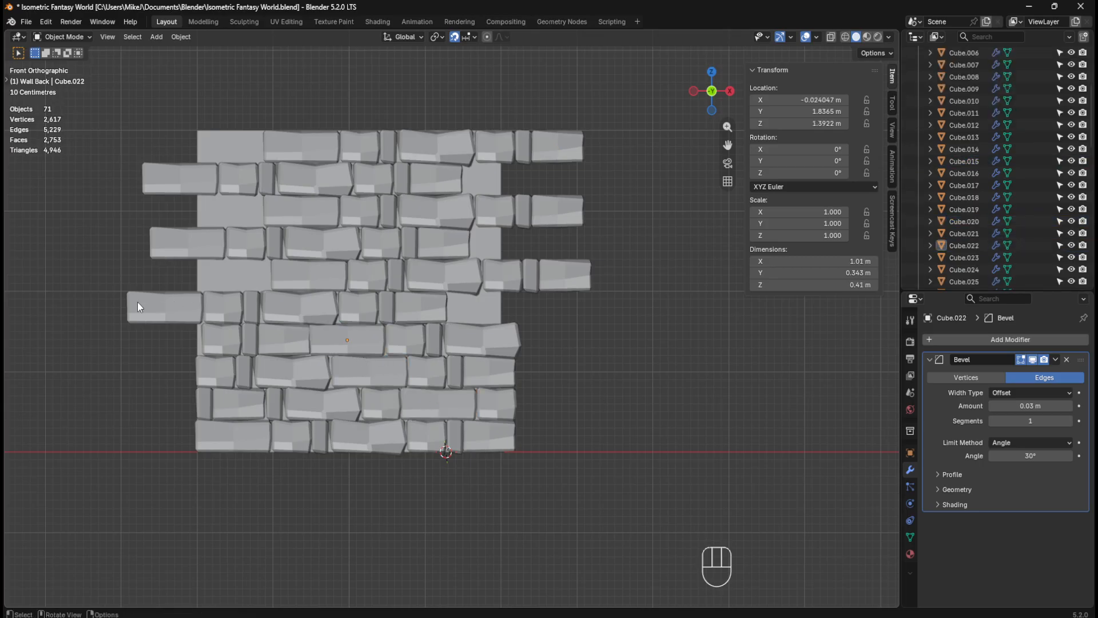
# Step: Rotate the fifth row of stones 180° in the front view and shift it about 0.5 m along X over the wall
pyautogui.moveTo(103, 300); pyautogui.dragTo(460, 313)
pyautogui.press('r')
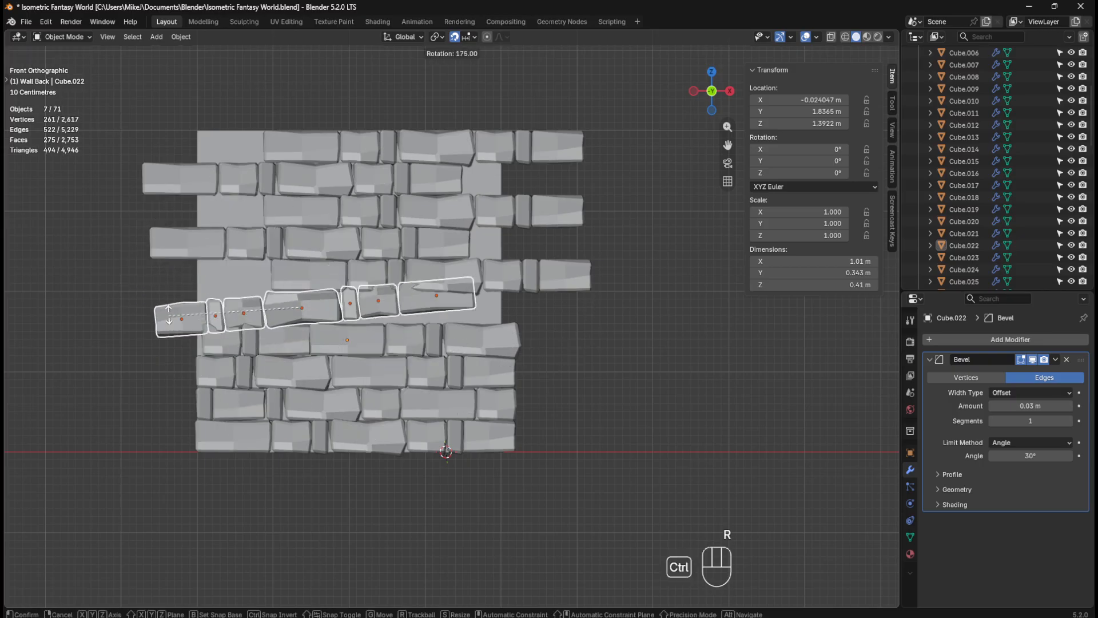
pyautogui.keyDown('ctrl'); pyautogui.click(168, 306); pyautogui.keyUp('ctrl')
pyautogui.press('g')
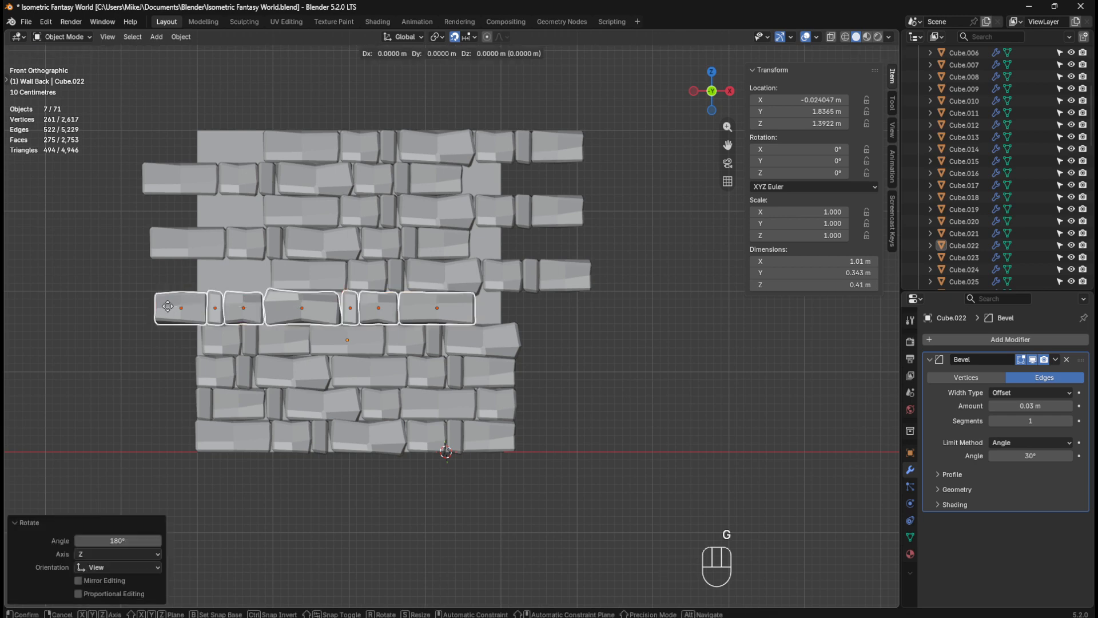
pyautogui.press('x')
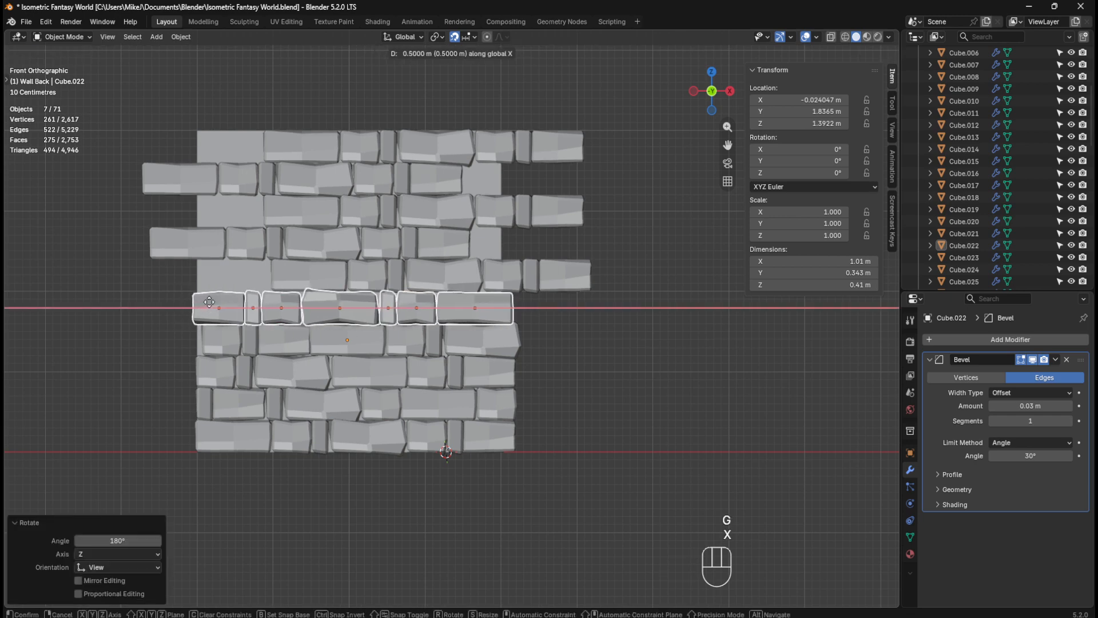
pyautogui.moveTo(211, 301); pyautogui.dragTo(205, 301)
pyautogui.click(204, 301)
pyautogui.click(633, 338)
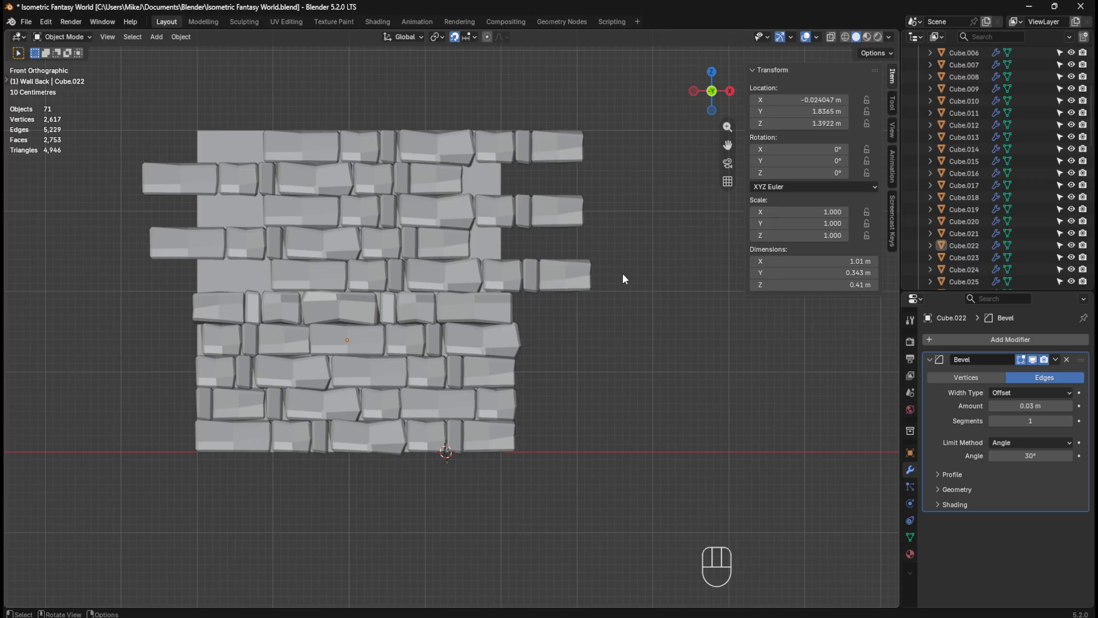
# Step: Move the first two stones of the sixth row 4.2 m along X to the row's far end
pyautogui.moveTo(256, 269); pyautogui.dragTo(389, 283)
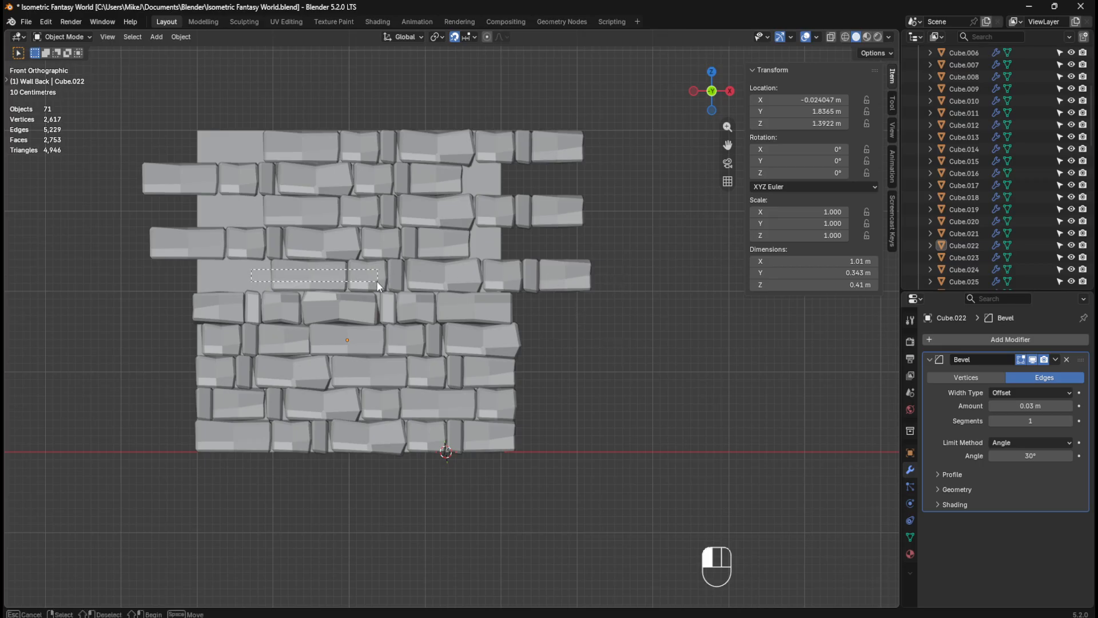
pyautogui.press('g')
pyautogui.press('x')
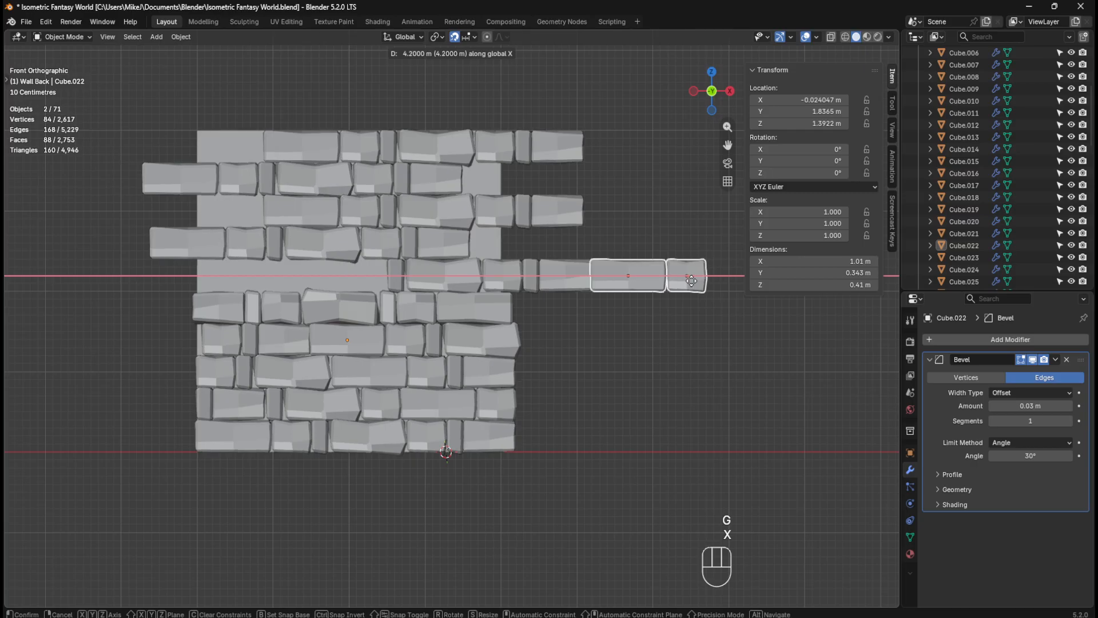
pyautogui.click(689, 281)
pyautogui.click(618, 347)
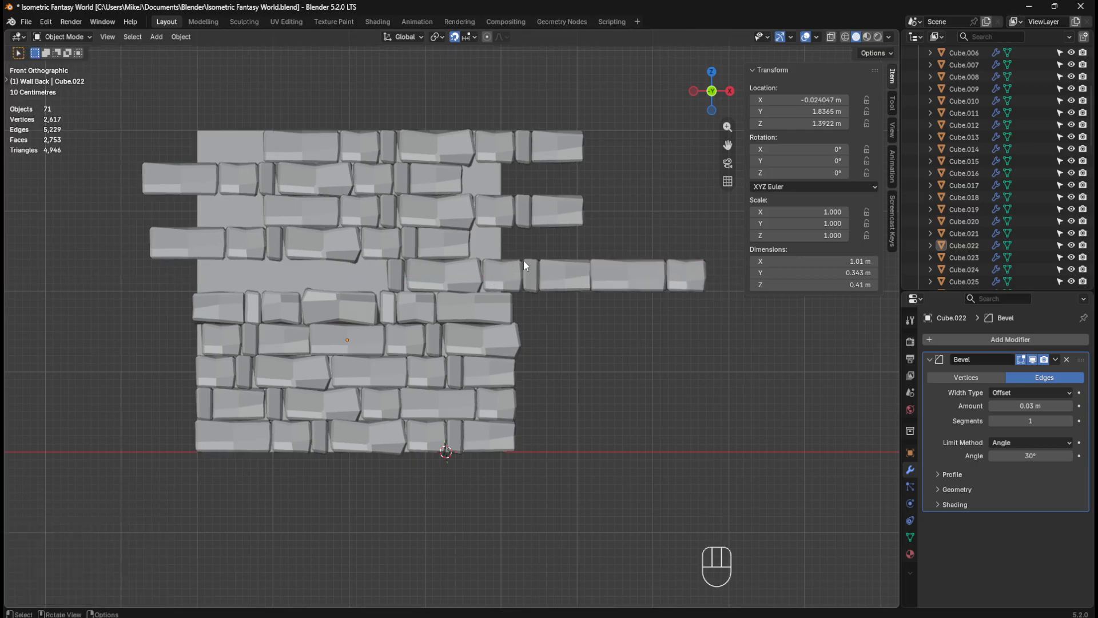
# Step: Move the two end stones of the sixth row a further 0.9 m along X to open a gap in the row
pyautogui.click(531, 276)
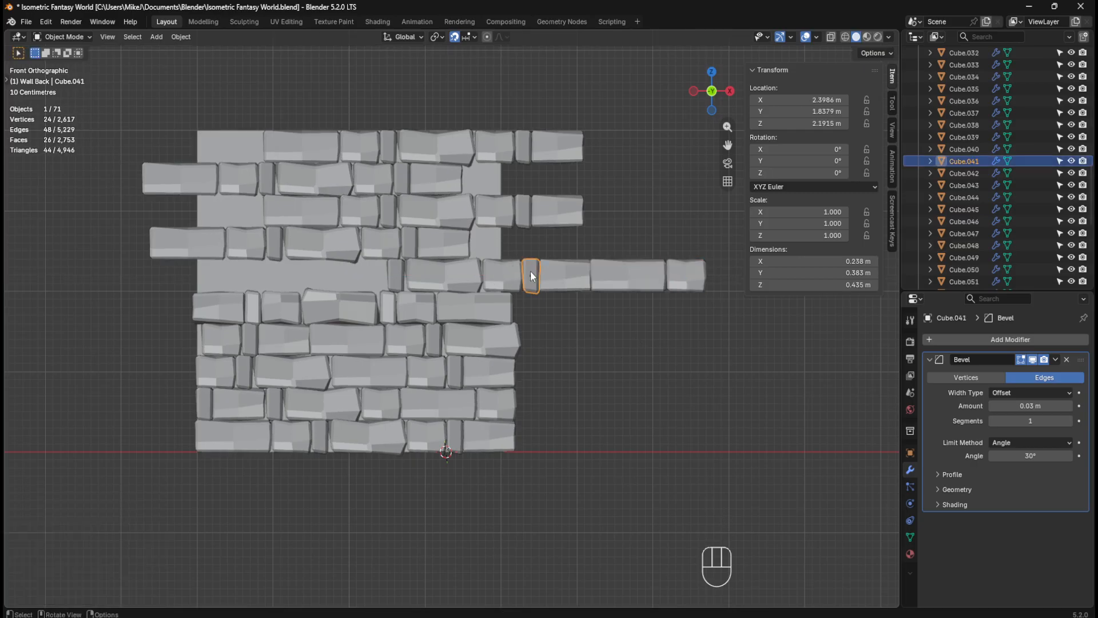
pyautogui.keyDown('shift'); pyautogui.moveTo(646, 342); pyautogui.dragTo(565, 392, button='middle'); pyautogui.keyUp('shift')
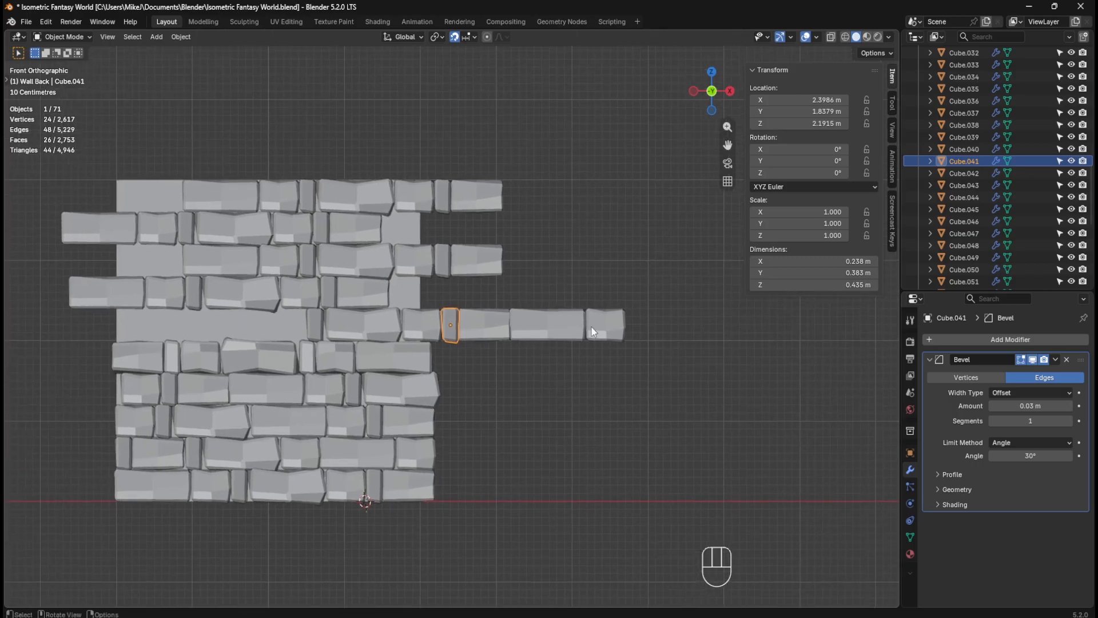
pyautogui.moveTo(649, 306); pyautogui.dragTo(524, 344)
pyautogui.click(549, 297)
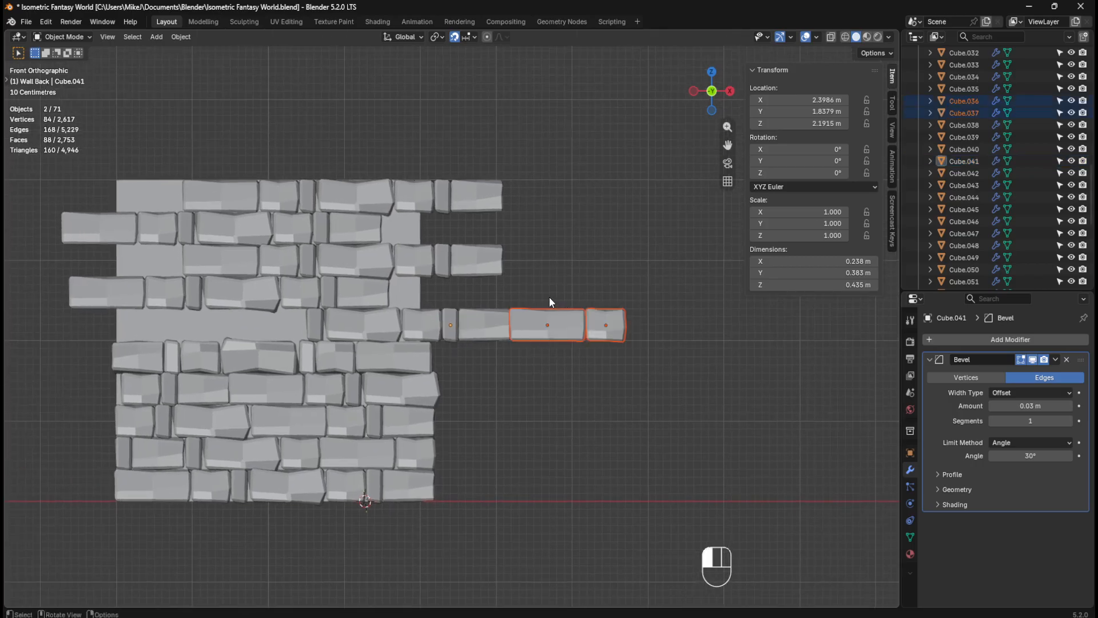
pyautogui.moveTo(540, 292); pyautogui.dragTo(628, 334)
pyautogui.press('g')
pyautogui.press('x')
pyautogui.click(696, 334)
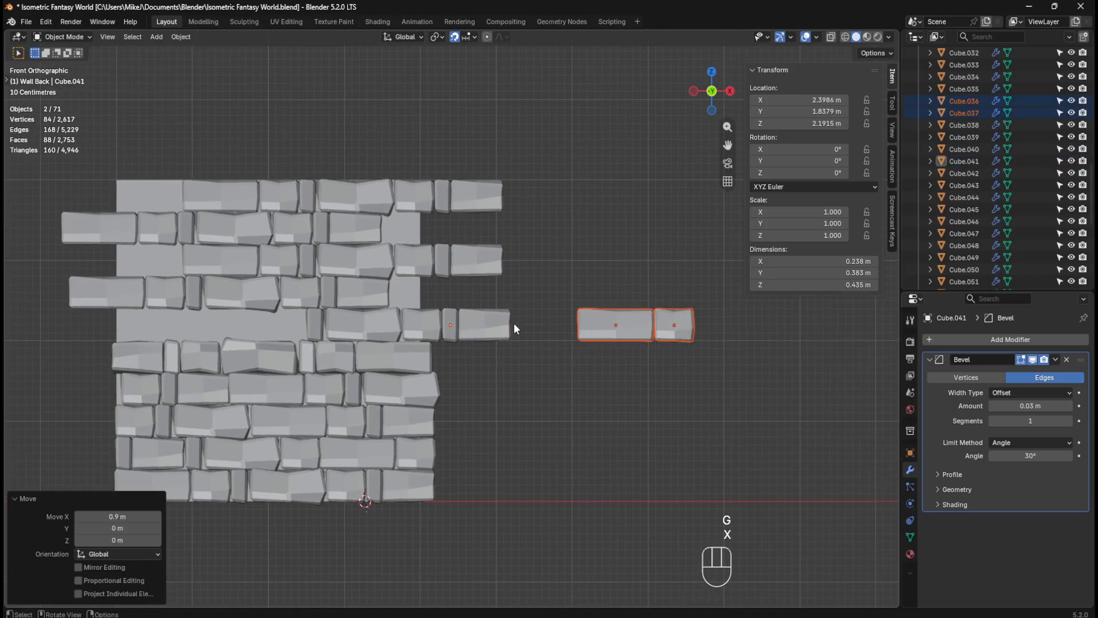
# Step: Duplicate the narrow stone of the sixth row and move the copy 1.2 m along X into the gap
pyautogui.click(449, 334)
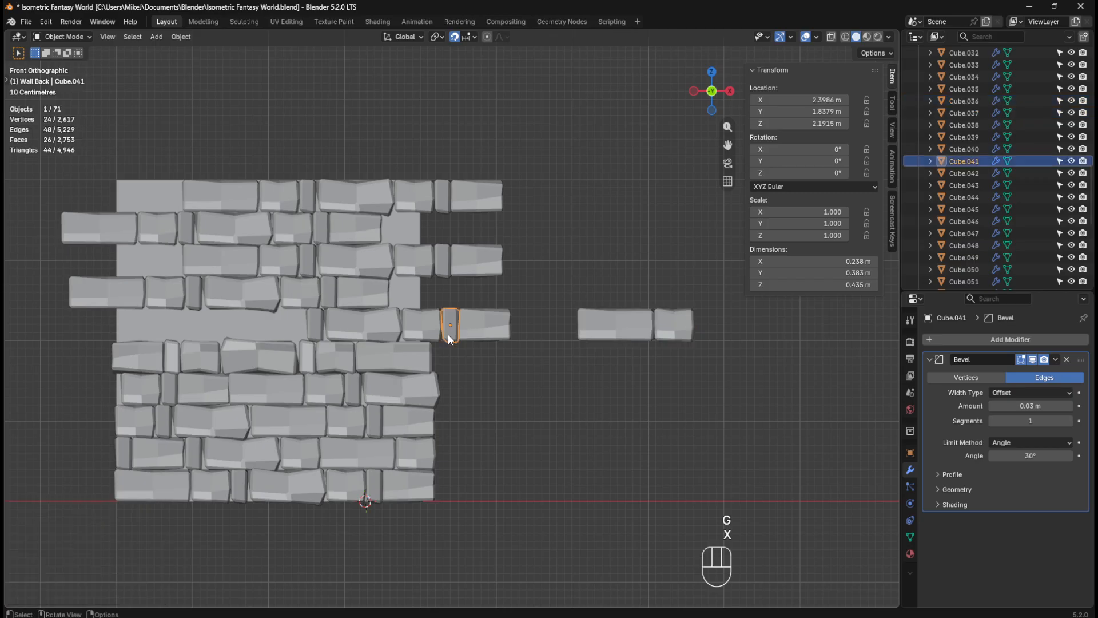
pyautogui.hotkey('shift', 'd')
pyautogui.rightClick(526, 336)
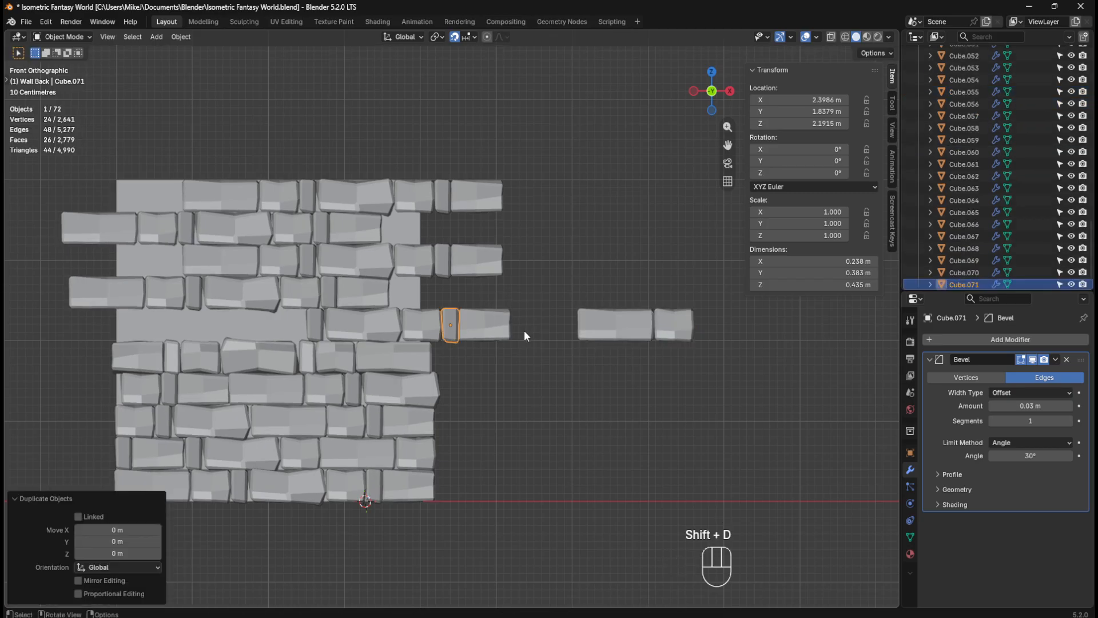
pyautogui.press('g')
pyautogui.press('x')
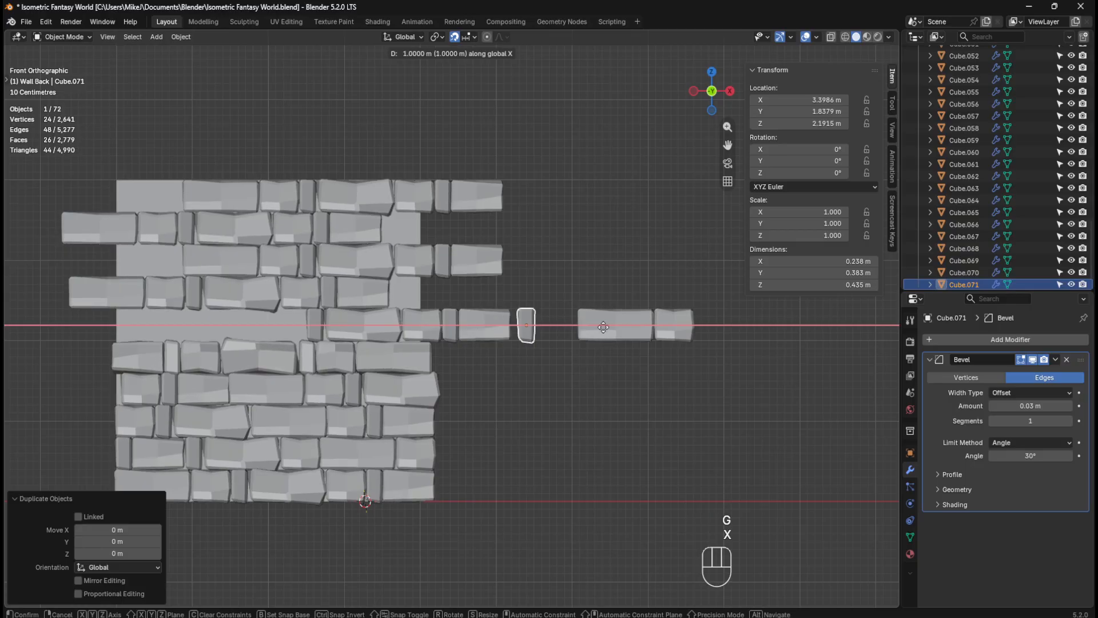
pyautogui.click(611, 326)
# Step: Scale the copied narrow stone by 1.985 along X and shift it -0.2 m against the neighbouring stone
pyautogui.press('s')
pyautogui.press('x')
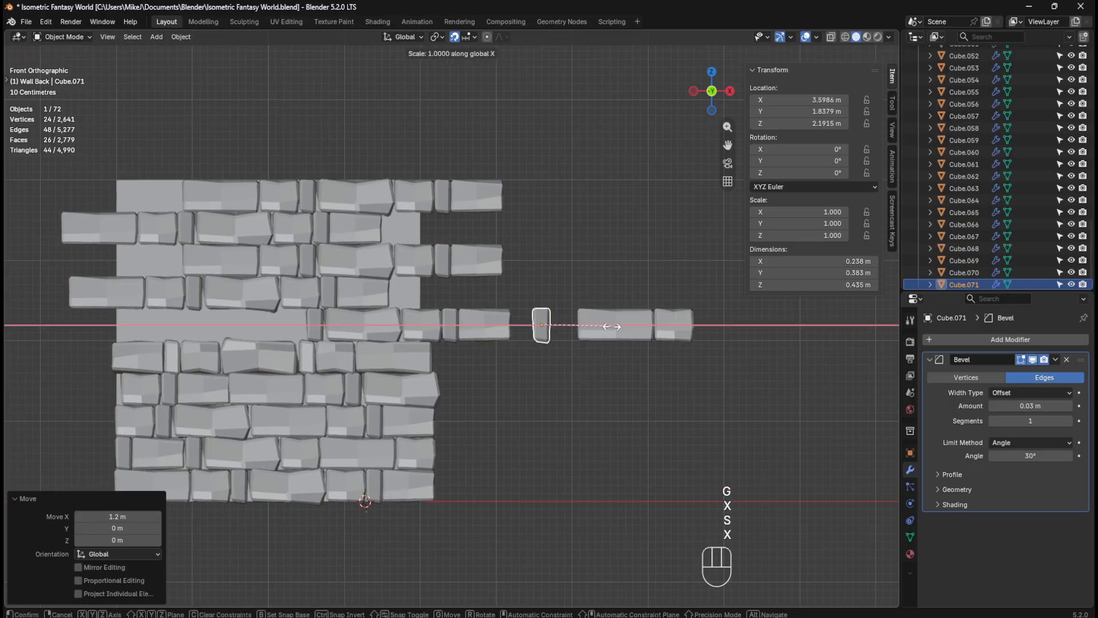
pyautogui.click(682, 324)
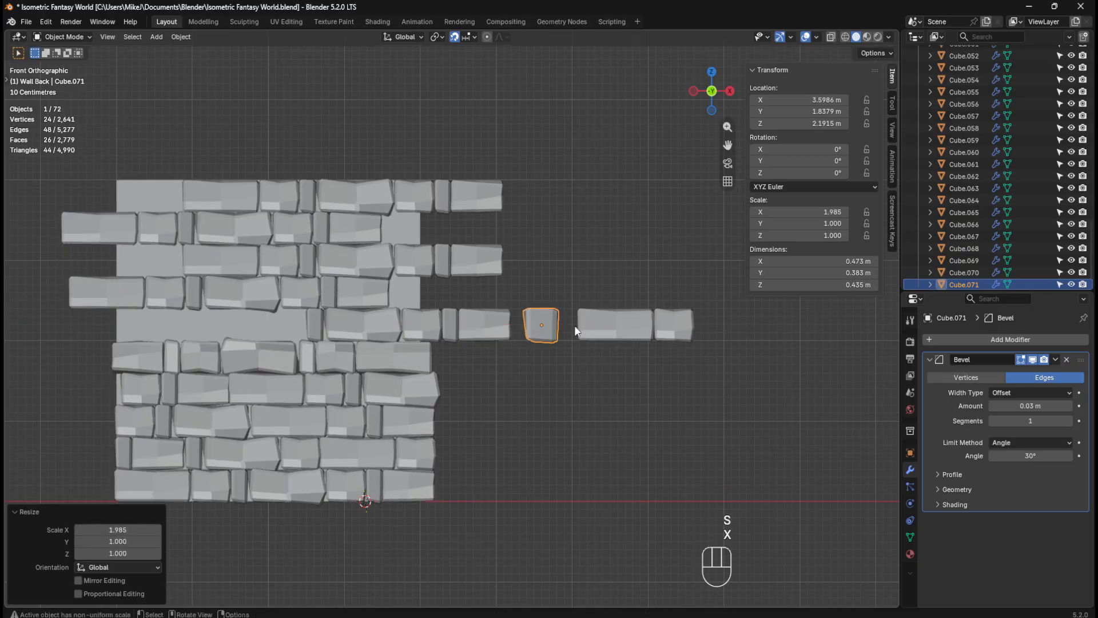
pyautogui.press('g')
pyautogui.press('x')
pyautogui.click(557, 324)
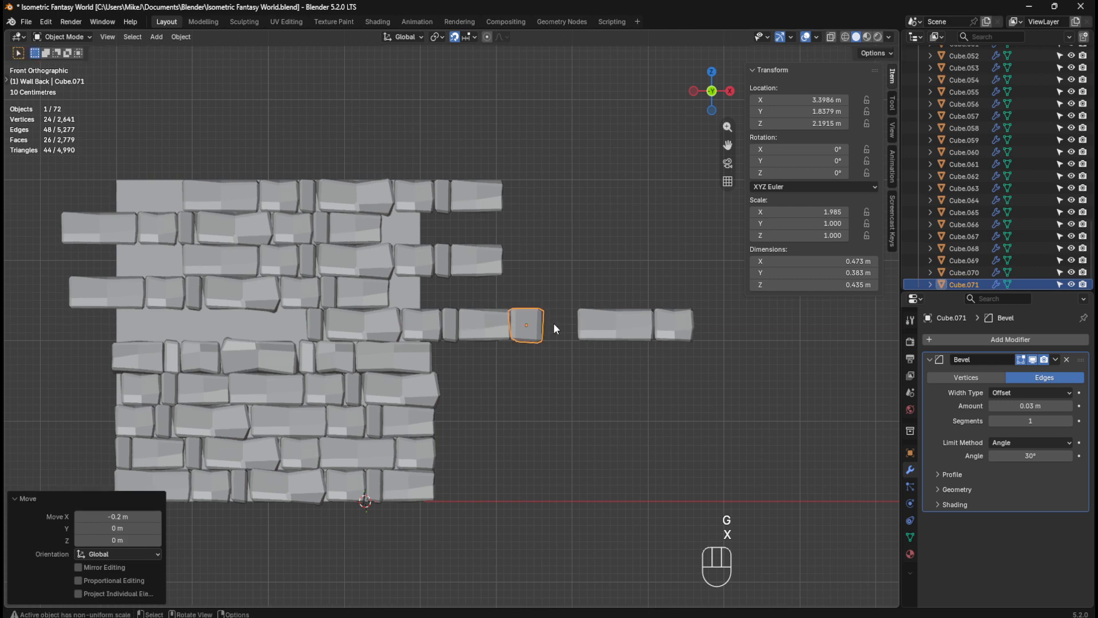
# Step: Move the two end stones of the sixth row about -0.5 m along X against the widened stone
pyautogui.moveTo(568, 286); pyautogui.dragTo(715, 332)
pyautogui.press('g')
pyautogui.press('x')
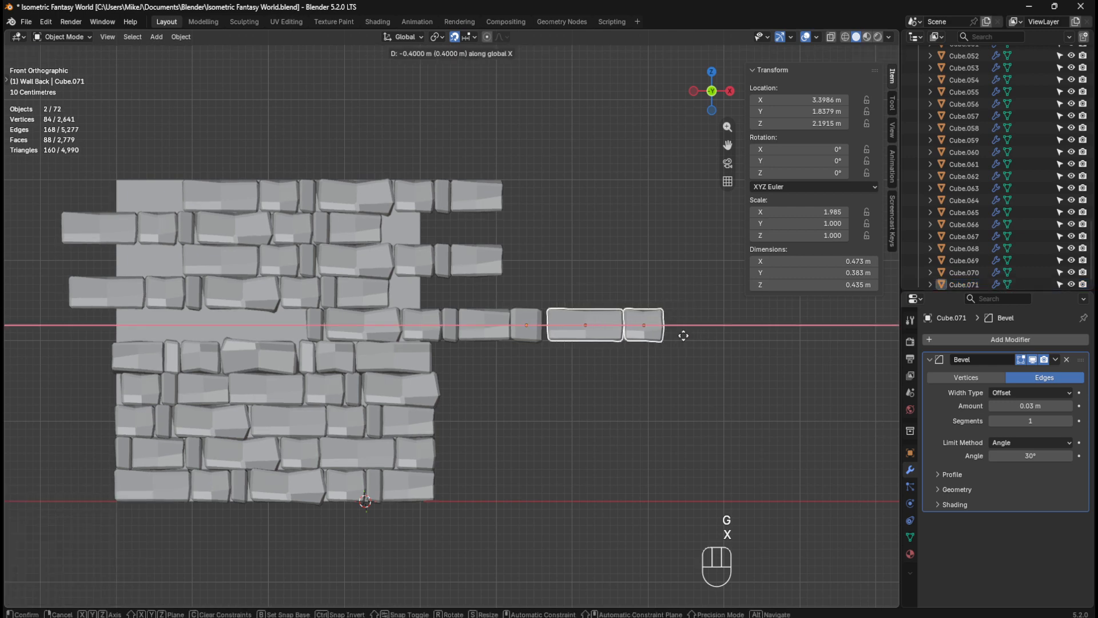
pyautogui.click(677, 333)
pyautogui.click(689, 323)
# Step: Shift all eight stones of the sixth row -2.5 m along X over the wall
pyautogui.moveTo(686, 324); pyautogui.dragTo(310, 324)
pyautogui.press('g')
pyautogui.press('x')
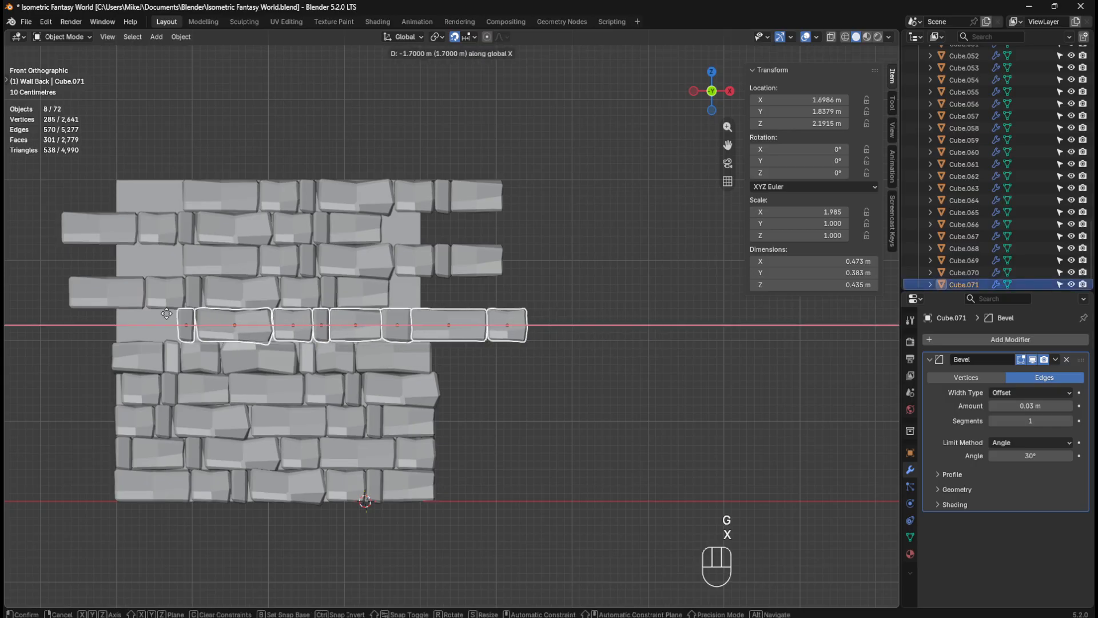
pyautogui.click(121, 322)
pyautogui.click(503, 382)
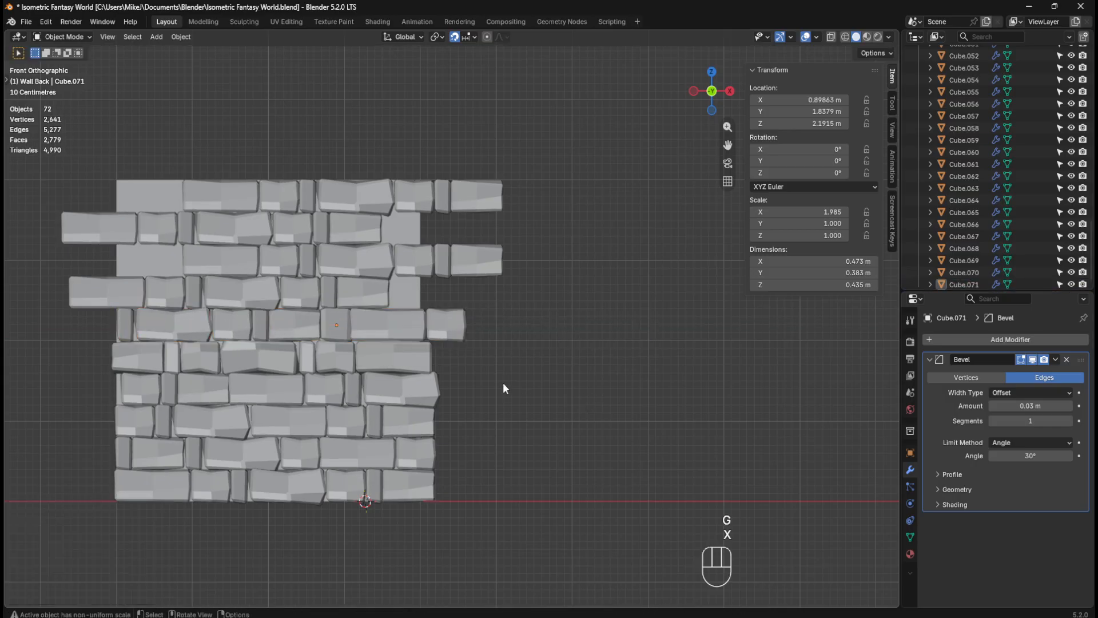
# Step: Rotate the seven stones of the seventh row -180° in the front view and shift them about 0.2 m along X over the wall
pyautogui.keyDown('shift'); pyautogui.moveTo(504, 379); pyautogui.dragTo(670, 395, button='middle'); pyautogui.keyUp('shift')
pyautogui.moveTo(681, 390)
pyautogui.mouseDown(button='middle')
pyautogui.moveTo(657, 400)
pyautogui.moveTo(683, 397)
pyautogui.mouseUp(button='middle')
pyautogui.press('KP_1')
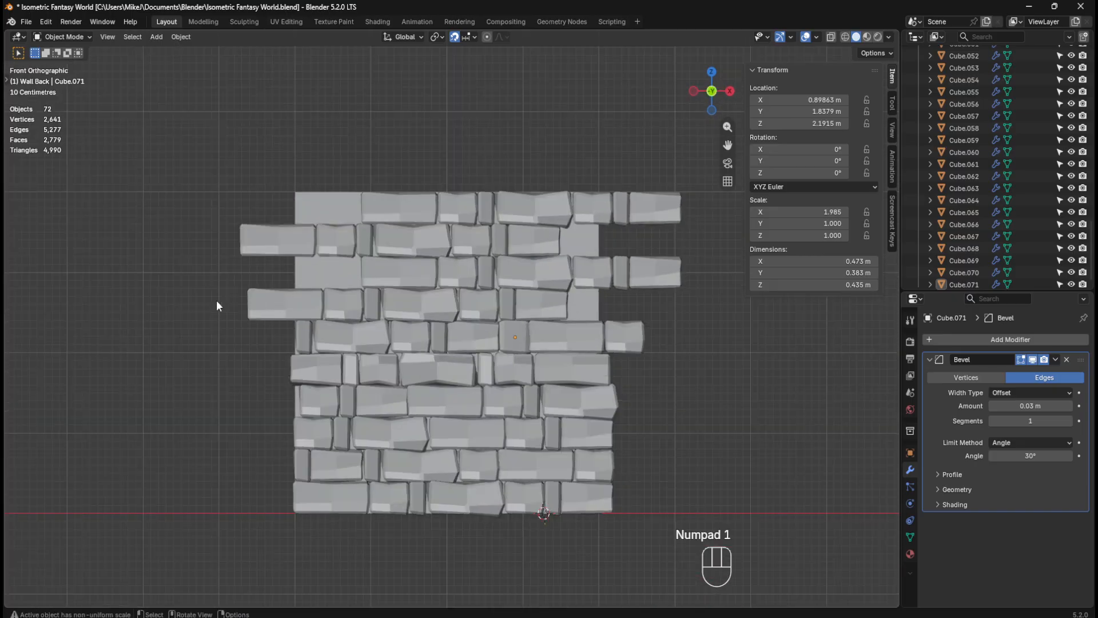
pyautogui.moveTo(224, 300); pyautogui.dragTo(568, 307)
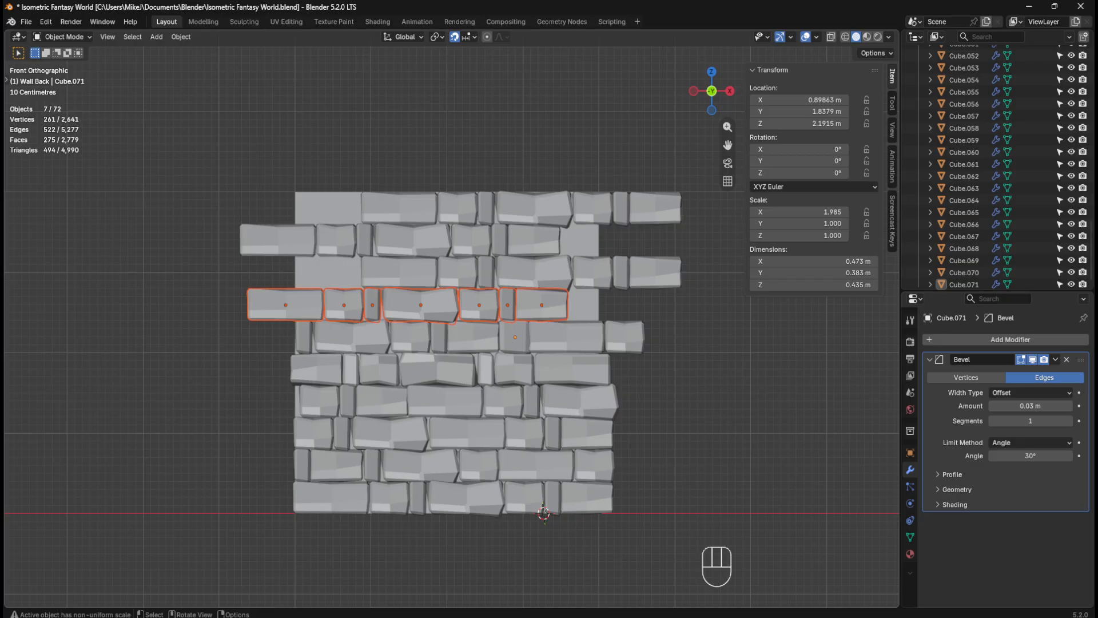
pyautogui.press('r')
pyautogui.click(240, 298)
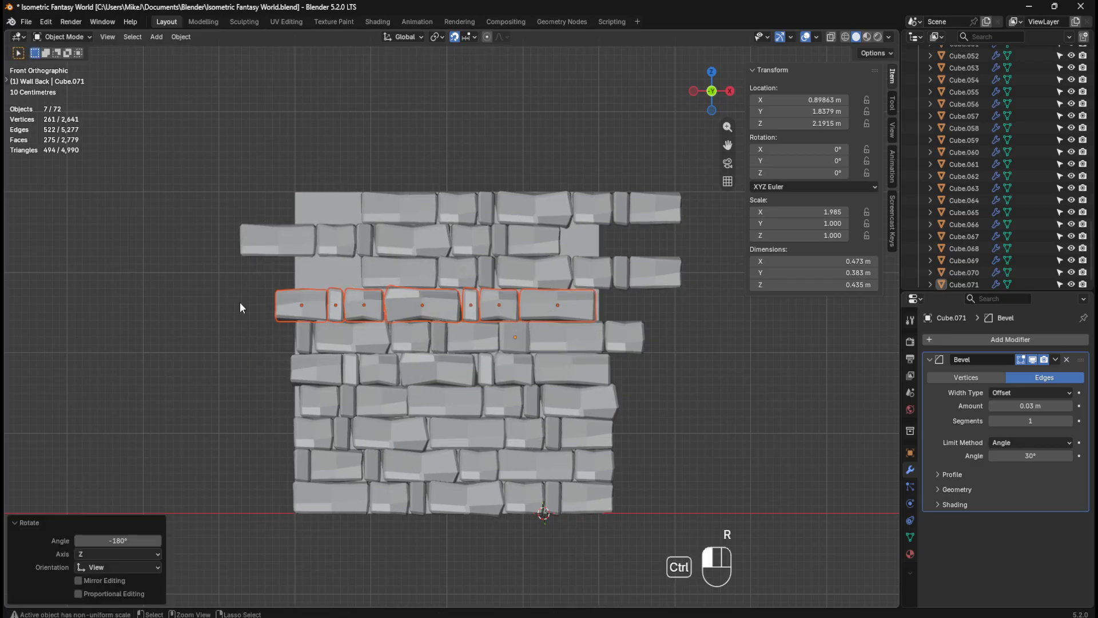
pyautogui.press('g')
pyautogui.press('x')
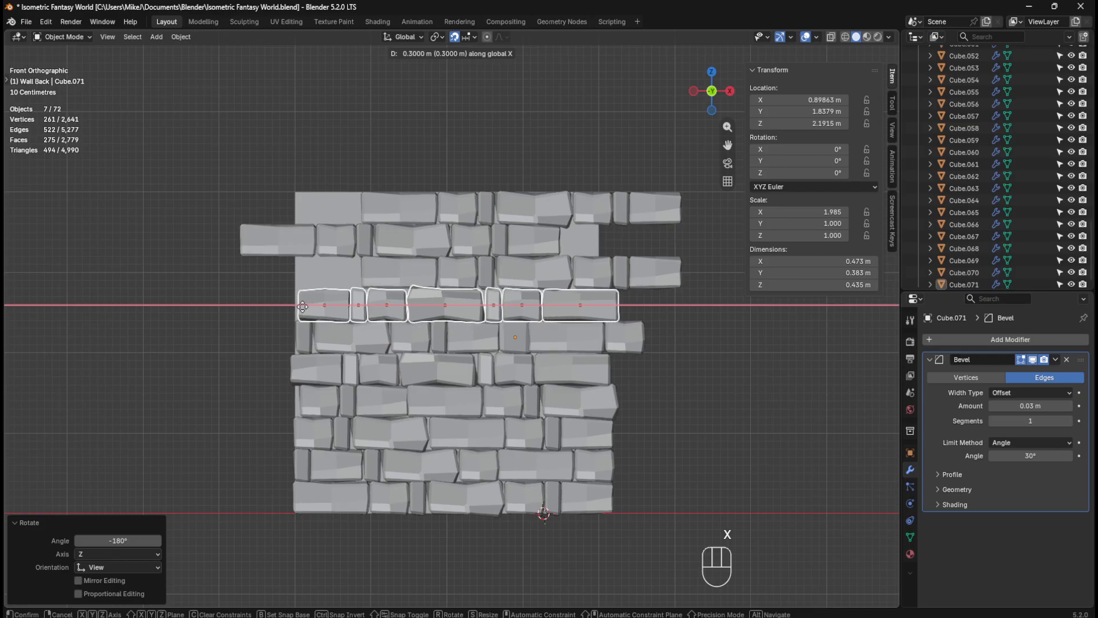
pyautogui.click(298, 306)
pyautogui.click(770, 381)
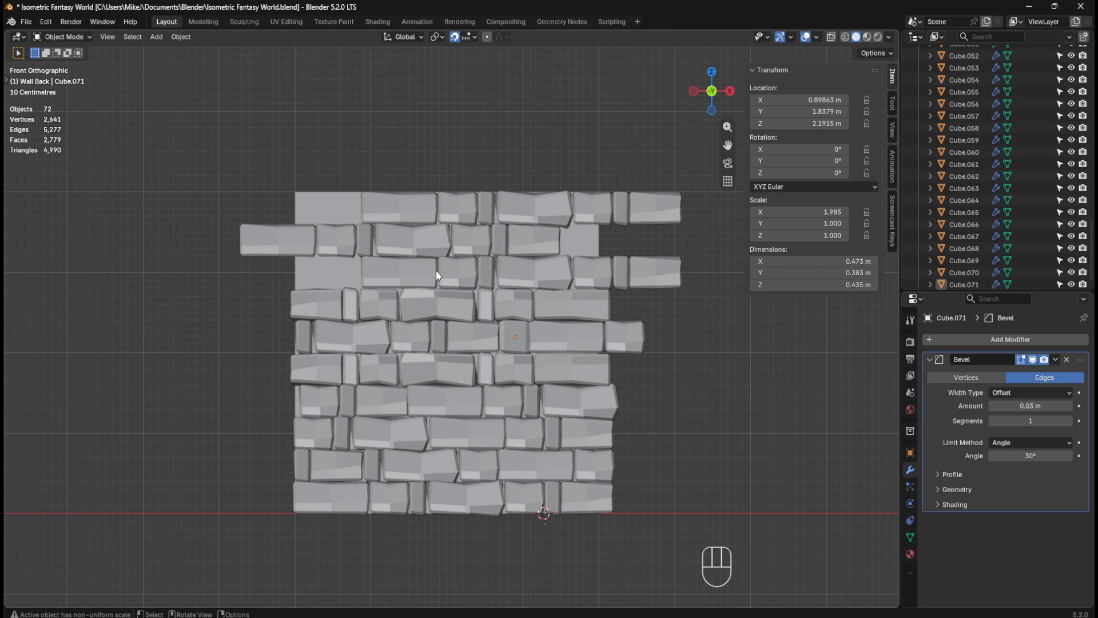
# Step: Move the second, third and fourth stones of the eighth row -2.8 m along X, ahead of the row's first stone
pyautogui.moveTo(464, 269); pyautogui.dragTo(521, 277)
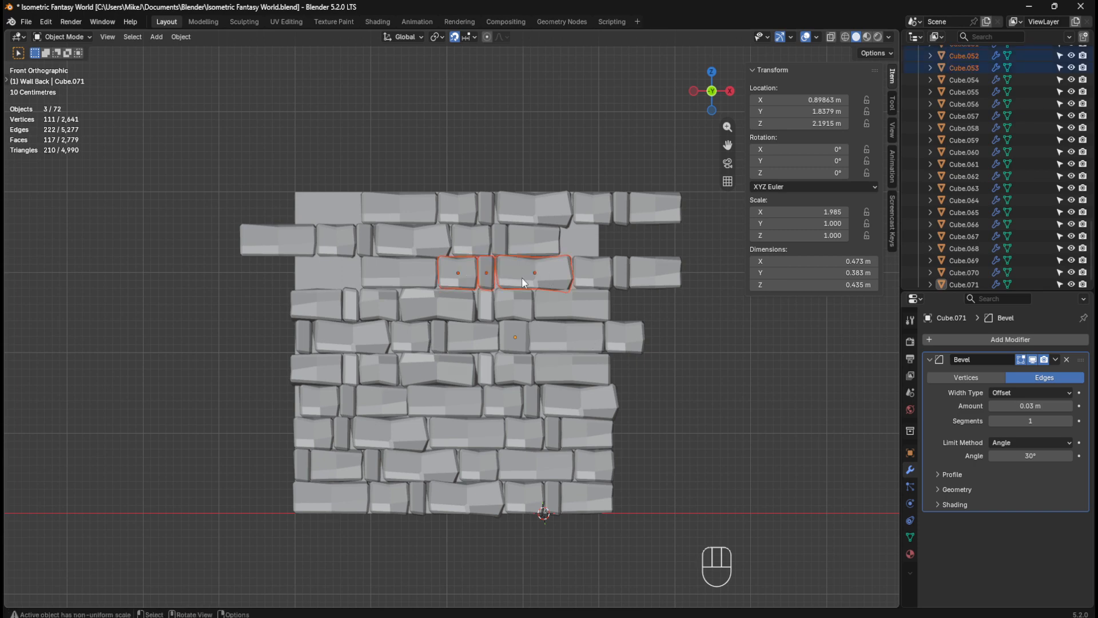
pyautogui.press('g')
pyautogui.press('x')
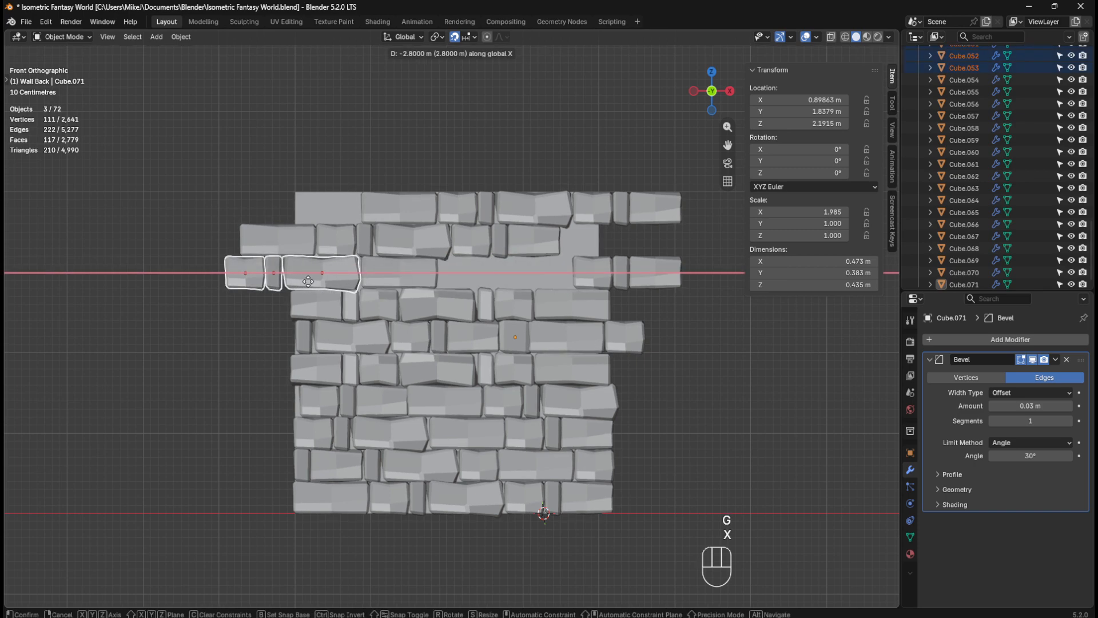
pyautogui.click(308, 281)
# Step: Add the long stone to the three moved stones and shift all four about 1.8 m along X to rejoin the eighth row
pyautogui.keyDown('shift'); pyautogui.click(419, 272); pyautogui.keyUp('shift')
pyautogui.press('g')
pyautogui.press('x')
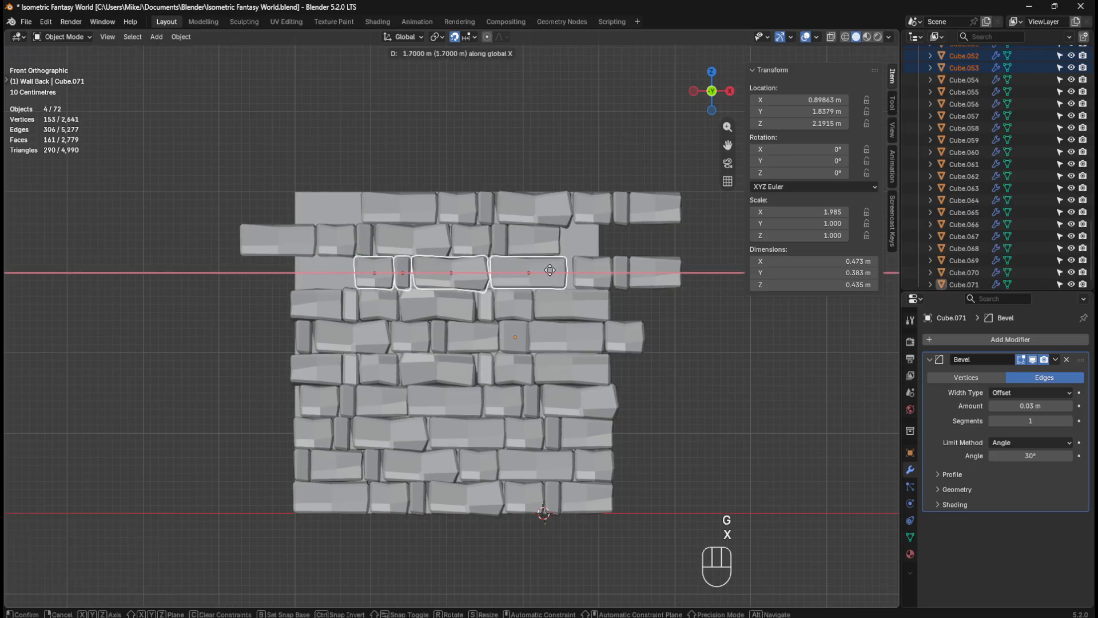
pyautogui.click(551, 270)
pyautogui.moveTo(708, 274); pyautogui.dragTo(383, 267)
pyautogui.click(742, 317)
# Step: Move the fifth stone of the eighth row 1.4 m along X beyond the row's far end
pyautogui.click(604, 277)
pyautogui.press('g')
pyautogui.press('x')
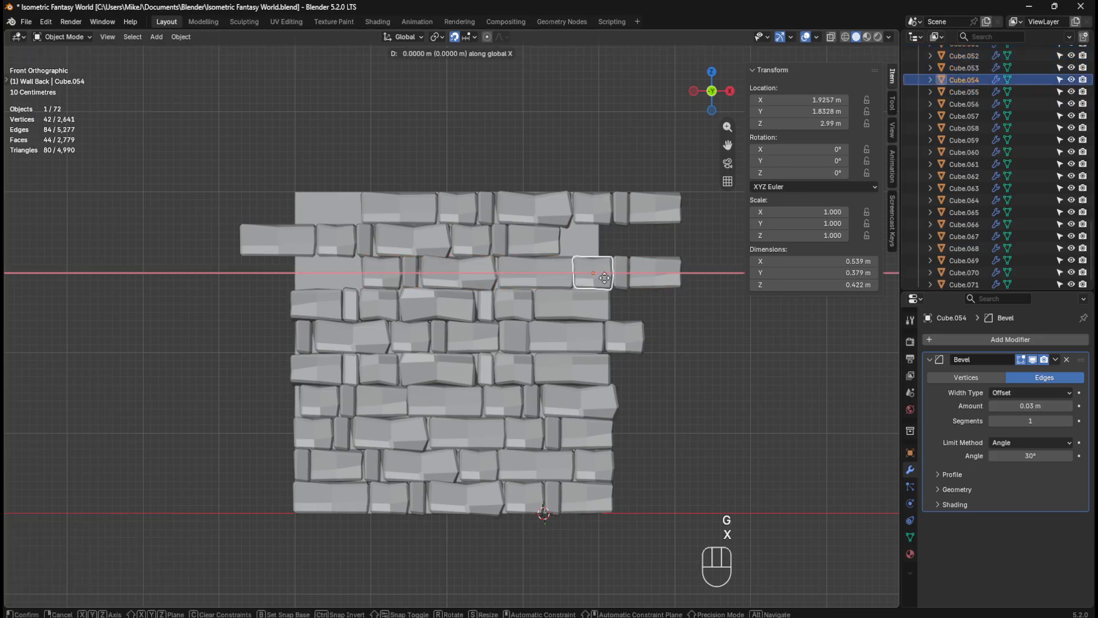
pyautogui.click(702, 291)
# Step: Move the last three stones of the eighth row -0.5 m along X to close the gap
pyautogui.moveTo(721, 302); pyautogui.dragTo(620, 268)
pyautogui.press('g')
pyautogui.press('x')
pyautogui.click(579, 269)
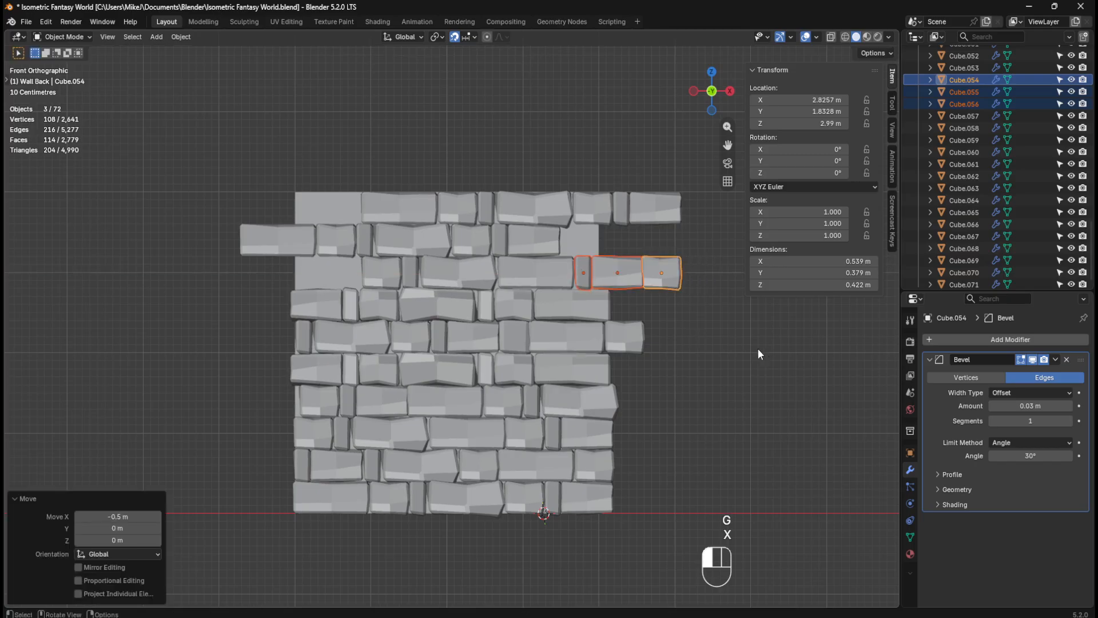
# Step: Nudge the end stone of the eighth row about 0.04 m along X away from its neighbour
pyautogui.click(695, 287)
pyautogui.click(677, 273)
pyautogui.press('g')
pyautogui.press('x')
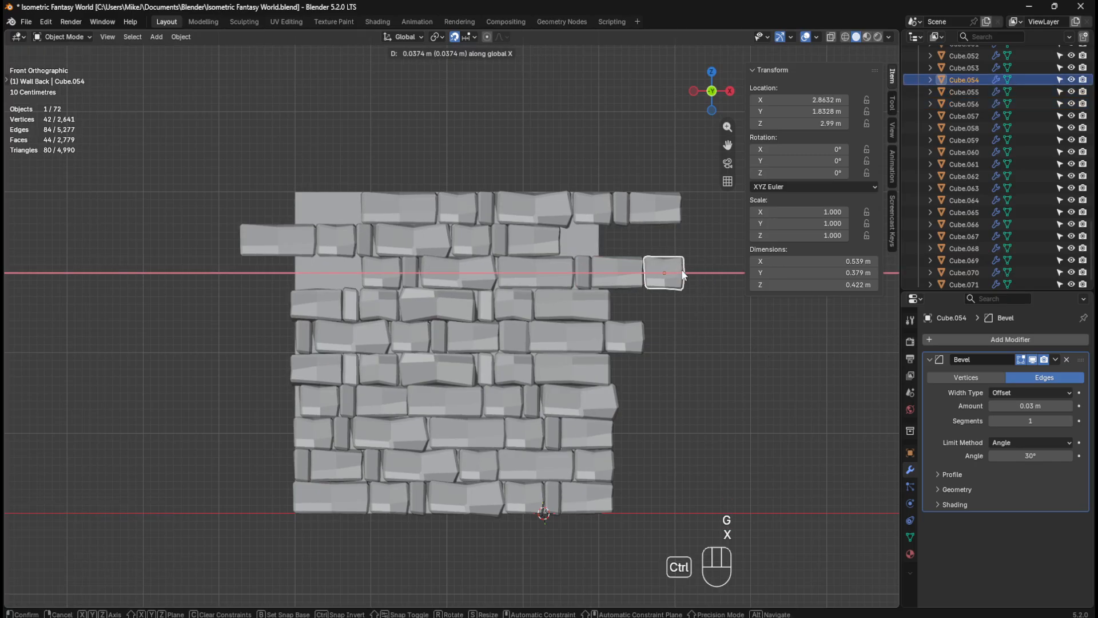
pyautogui.click(699, 269)
# Step: Shift all seven stones of the eighth row -0.9 m along X over the wall
pyautogui.moveTo(701, 272); pyautogui.dragTo(384, 275)
pyautogui.press('g')
pyautogui.press('x')
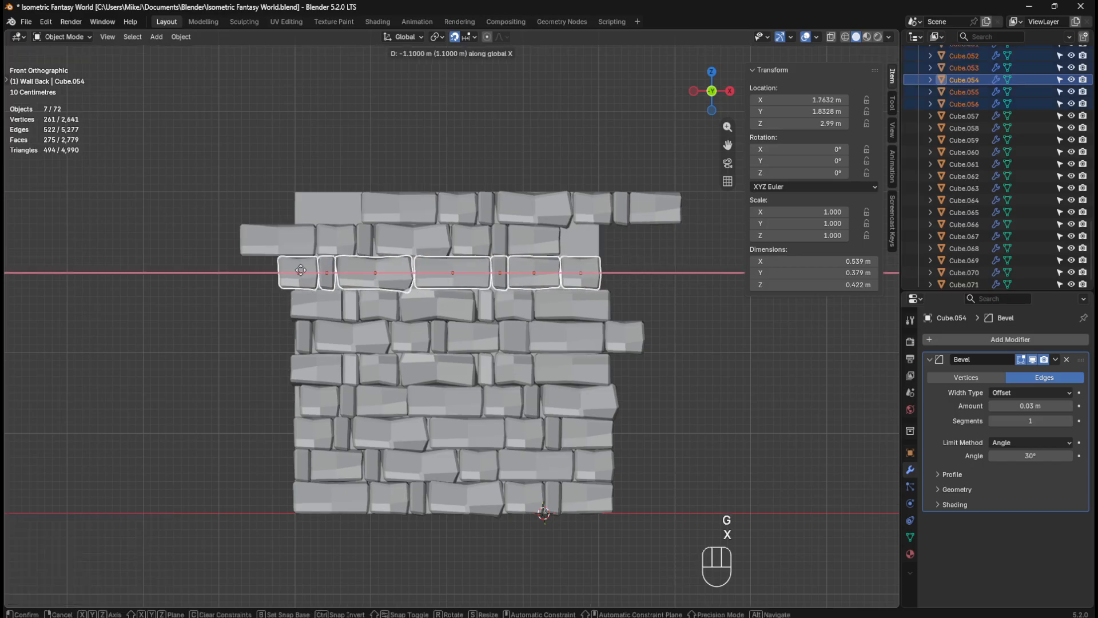
pyautogui.click(638, 273)
pyautogui.click(670, 274)
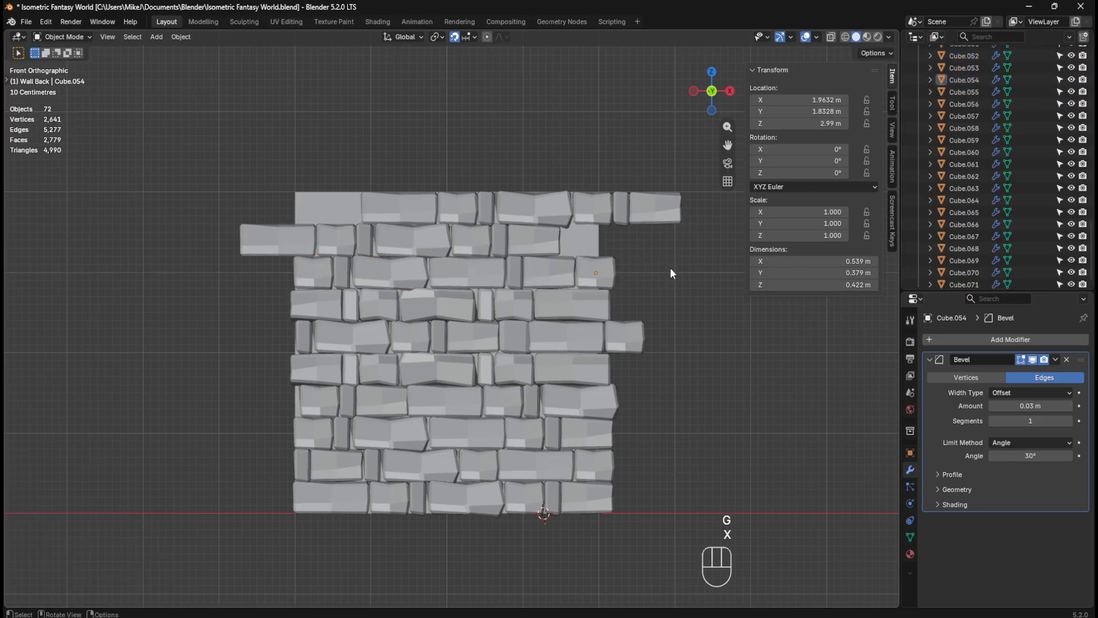
# Step: Move the fourth, fifth and sixth stones of the ninth row about -3.5 m along X, ahead of the row's first stone
pyautogui.moveTo(222, 232); pyautogui.dragTo(429, 244)
pyautogui.moveTo(500, 242); pyautogui.dragTo(410, 246)
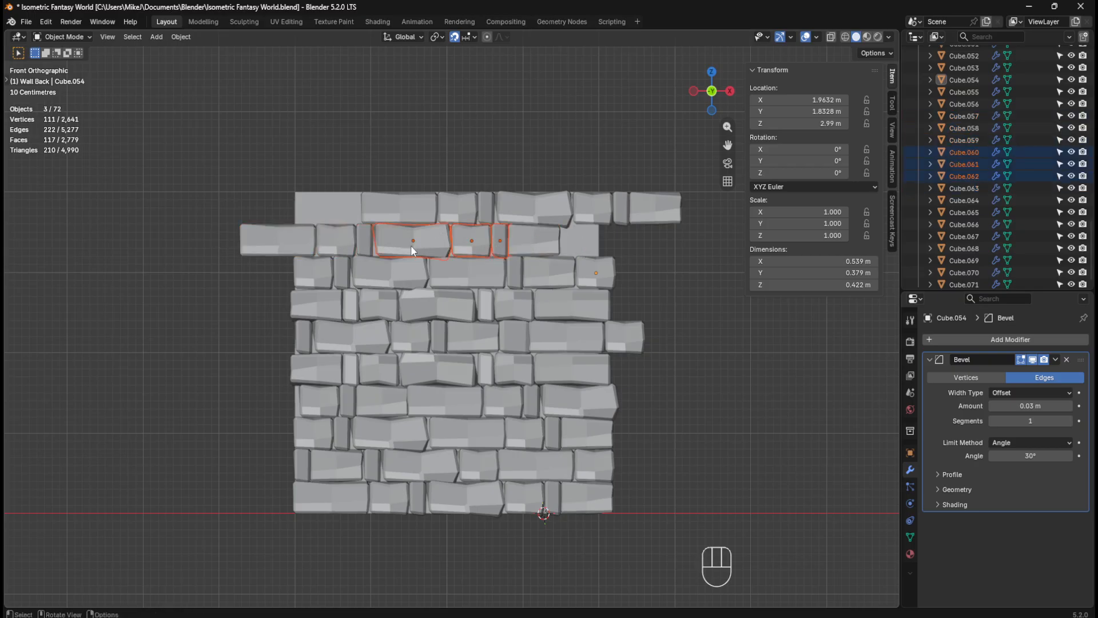
pyautogui.press('g')
pyautogui.press('x')
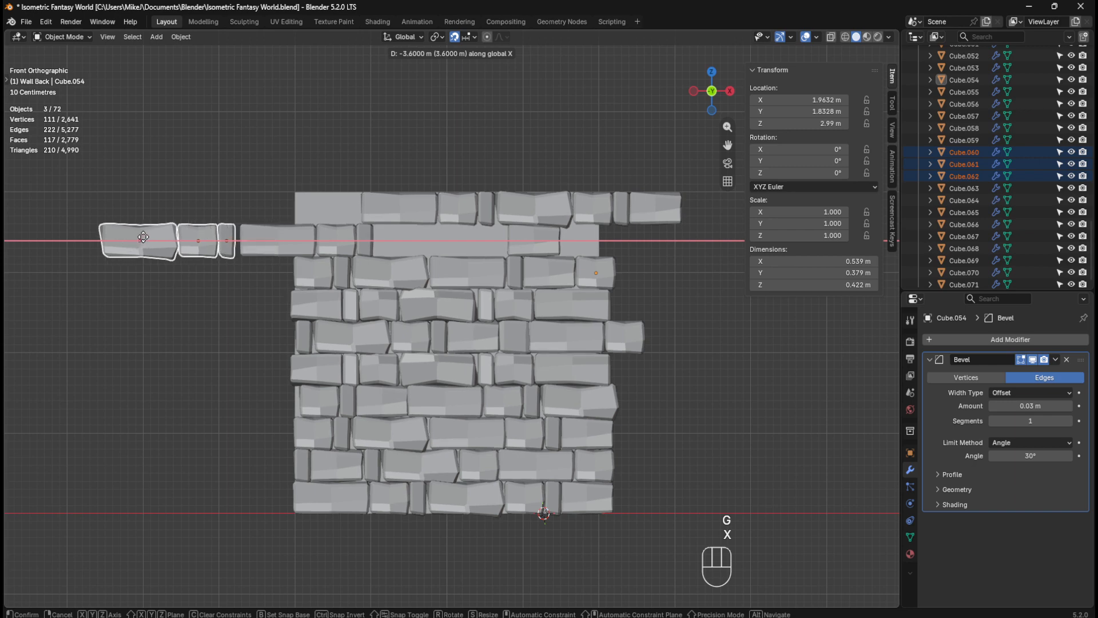
pyautogui.click(144, 238)
# Step: Move the isolated end stone of the ninth row -1.8 m along X against the remaining stones
pyautogui.click(538, 235)
pyautogui.press('g')
pyautogui.press('x')
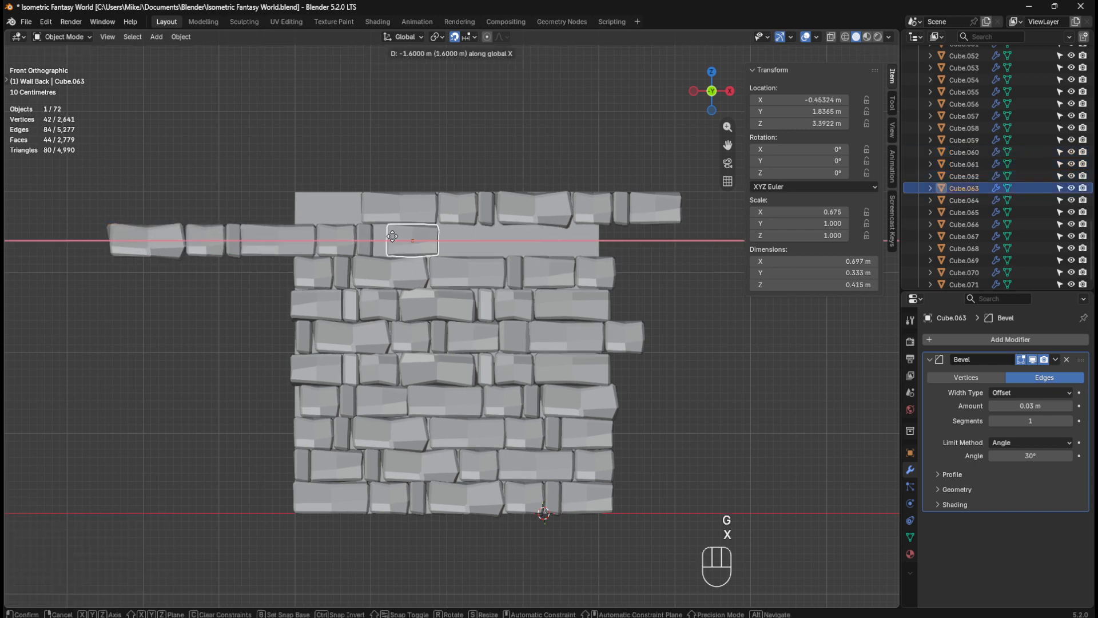
pyautogui.click(453, 235)
pyautogui.click(214, 221)
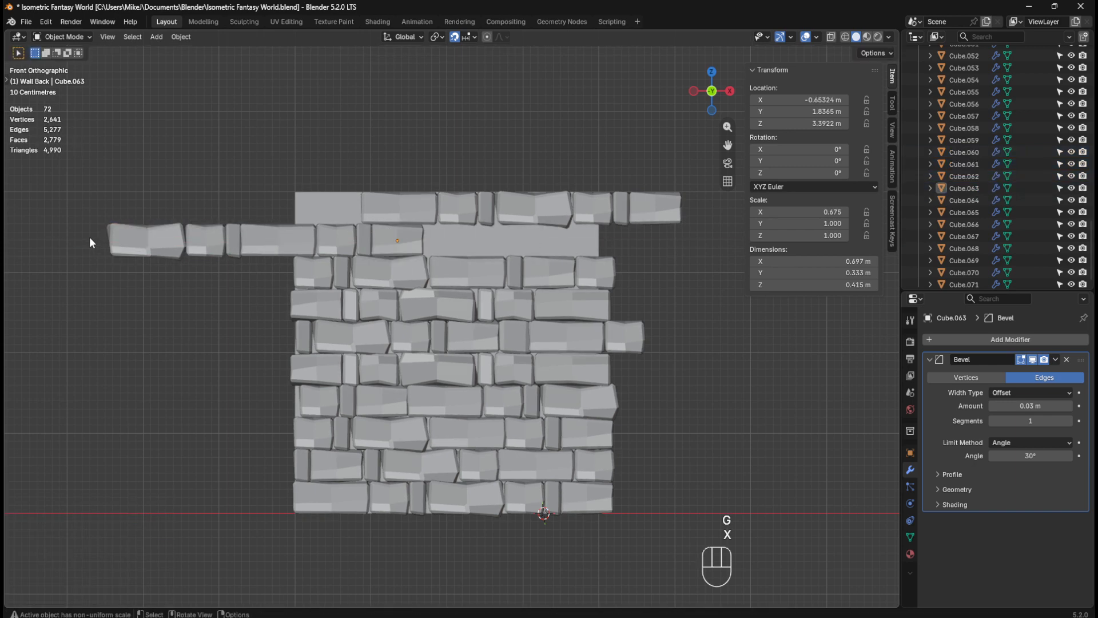
# Step: Shift all seven stones of the ninth row 2.4 m along X over the wall
pyautogui.moveTo(90, 238); pyautogui.dragTo(381, 238)
pyautogui.press('g')
pyautogui.press('x')
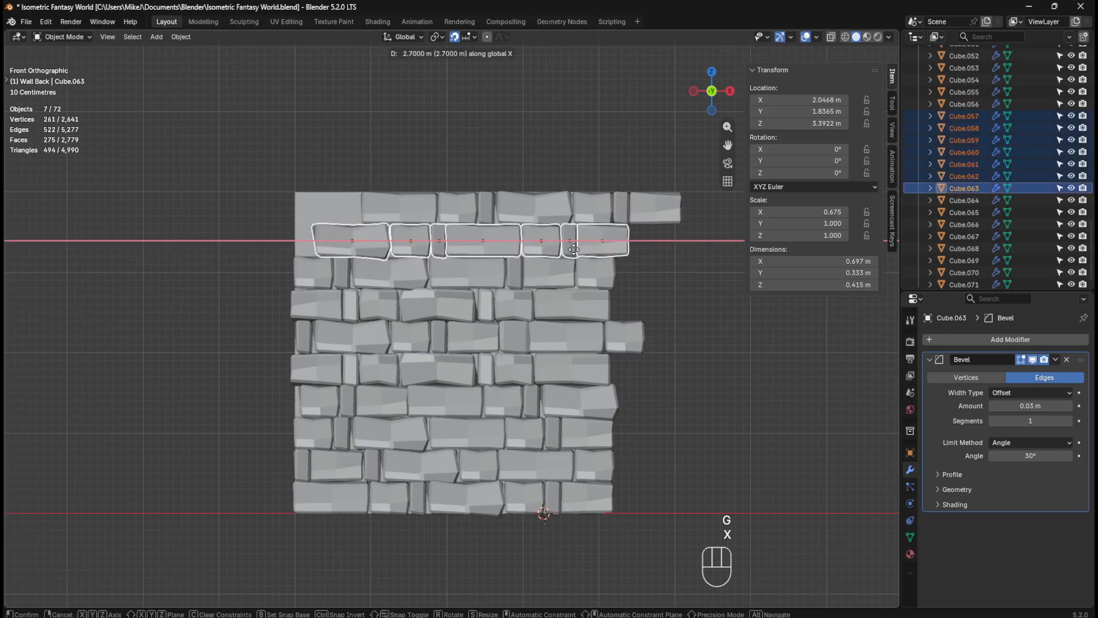
pyautogui.click(553, 249)
pyautogui.click(677, 273)
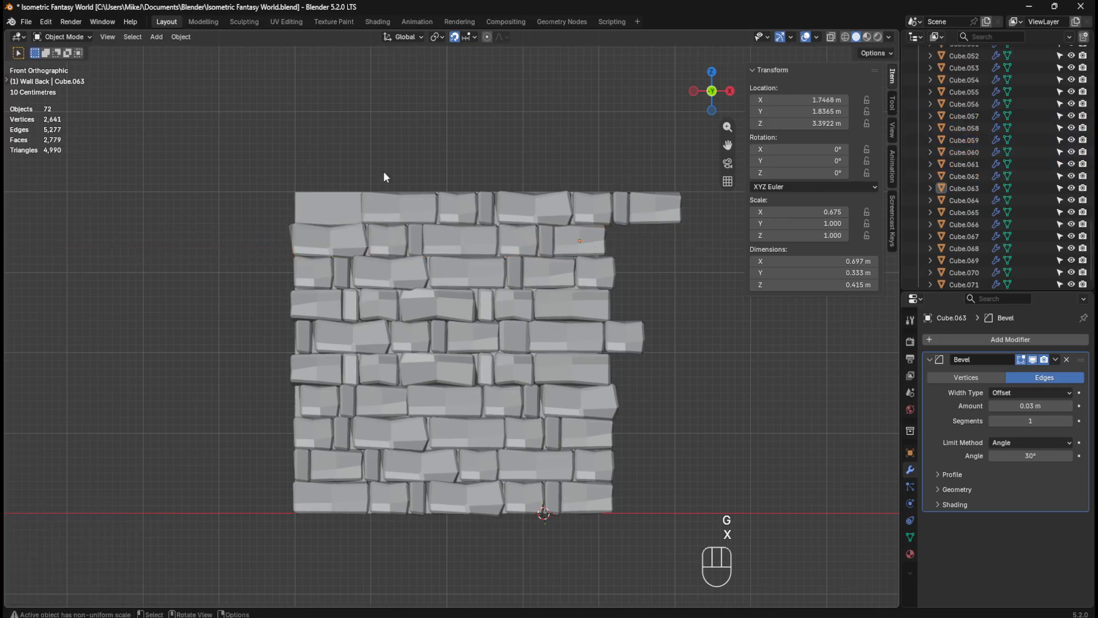
# Step: Rotate the two overhanging end stones of the top row -180° and move them -4 m along X to the row's start
pyautogui.moveTo(674, 170); pyautogui.dragTo(623, 212)
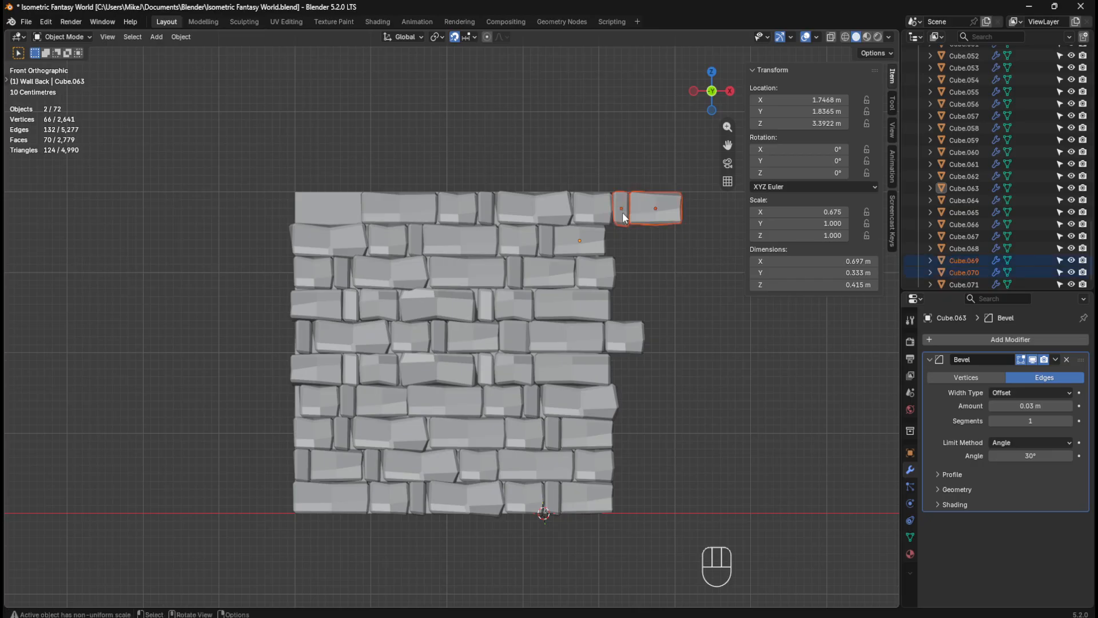
pyautogui.press('r')
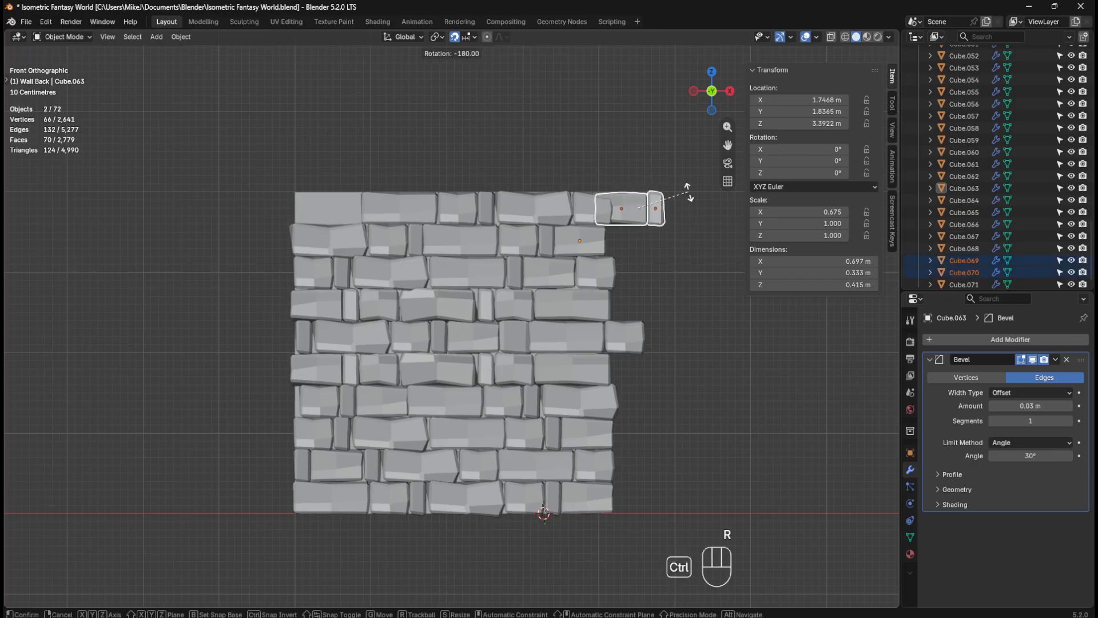
pyautogui.keyDown('ctrl'); pyautogui.click(688, 191); pyautogui.keyUp('ctrl')
pyautogui.press('g')
pyautogui.press('x')
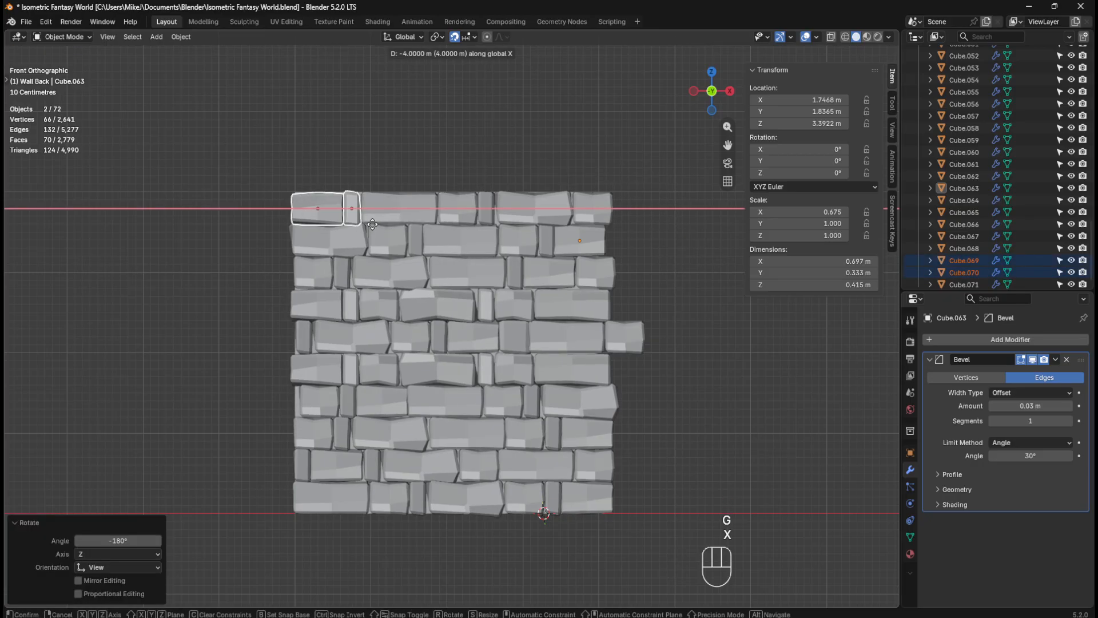
pyautogui.click(378, 220)
# Step: Rotate the other five stones of the top row 180° in the front view
pyautogui.hotkey('alt', 'a')
pyautogui.moveTo(407, 178); pyautogui.dragTo(593, 208)
pyautogui.press('r')
pyautogui.press('ctrl')
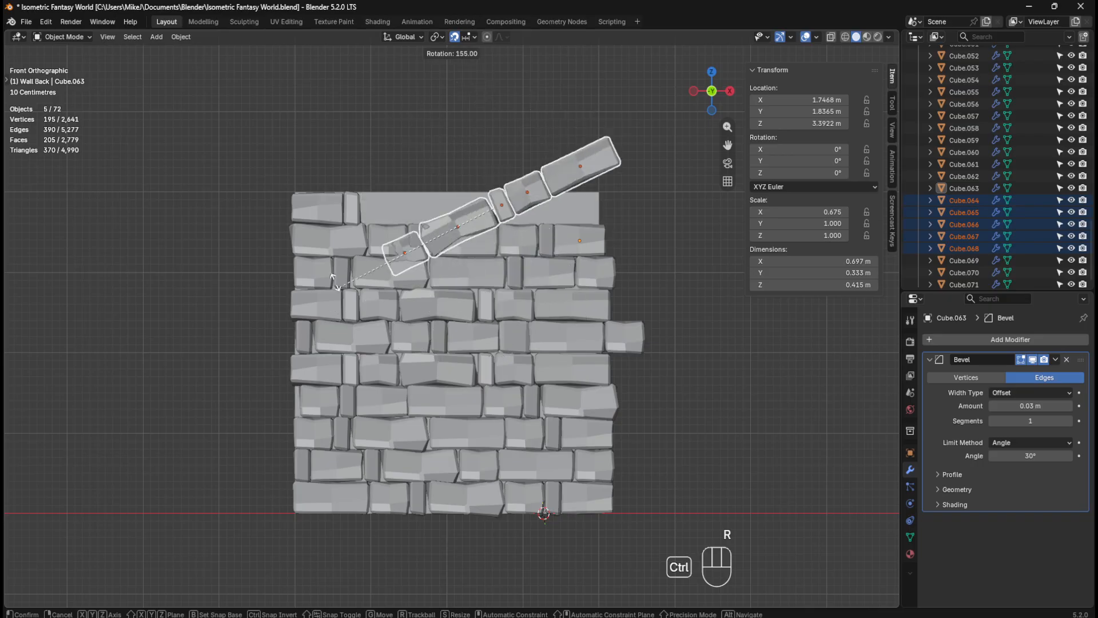
pyautogui.click(363, 207)
pyautogui.moveTo(411, 179); pyautogui.dragTo(442, 203)
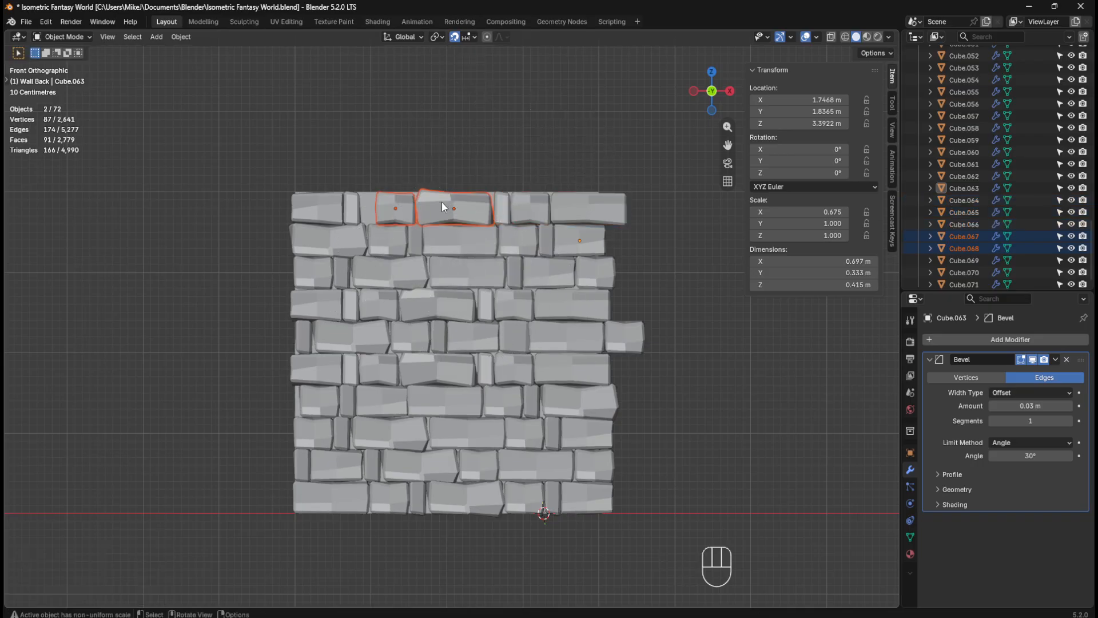
pyautogui.click(482, 184)
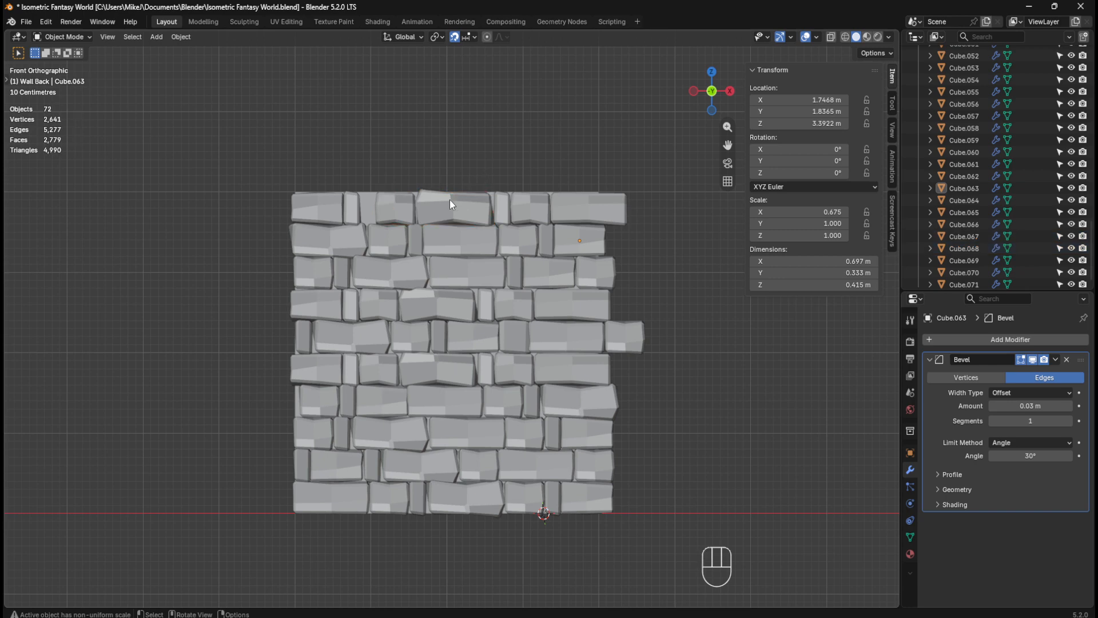
# Step: Move the top row's five stones after the first two -0.2 m along X to close the gap
pyautogui.moveTo(379, 151); pyautogui.dragTo(606, 198)
pyautogui.press('g')
pyautogui.press('x')
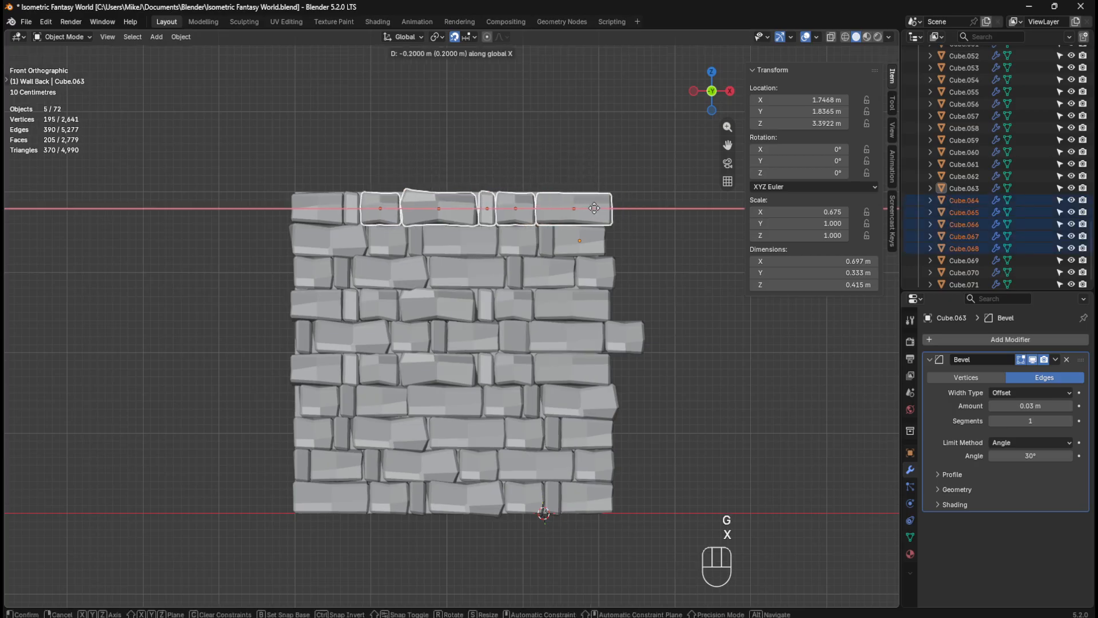
pyautogui.click(595, 208)
pyautogui.click(607, 125)
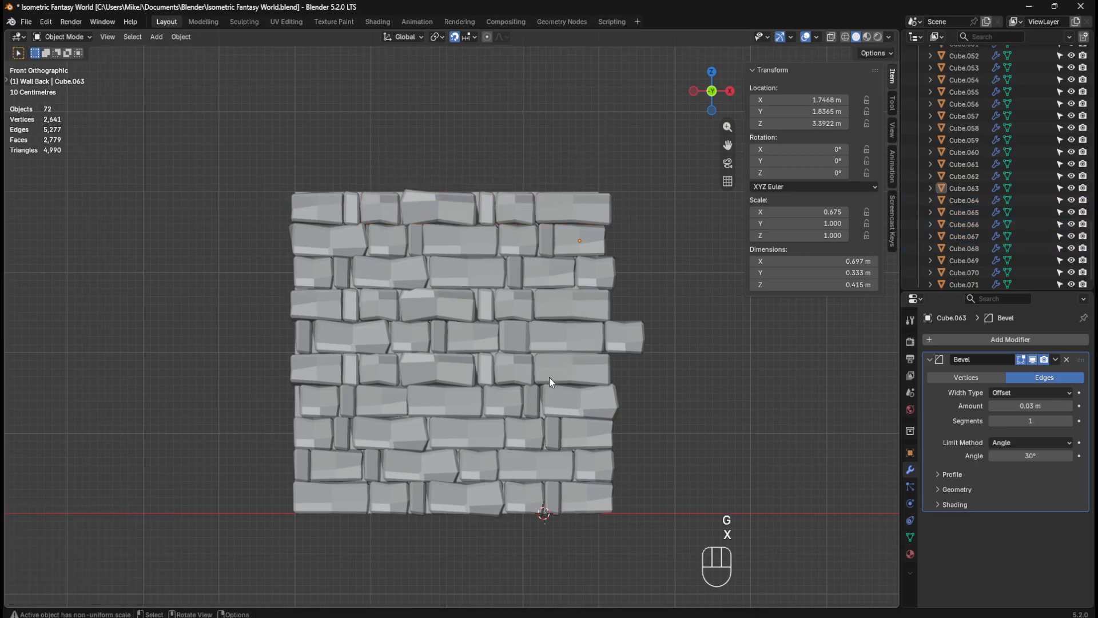
# Step: Dissolve the vertical middle edge loop of the long central stone in the third row from the bottom and save the file
pyautogui.keyDown('shift'); pyautogui.moveTo(478, 451); pyautogui.dragTo(480, 387, button='middle'); pyautogui.keyUp('shift')
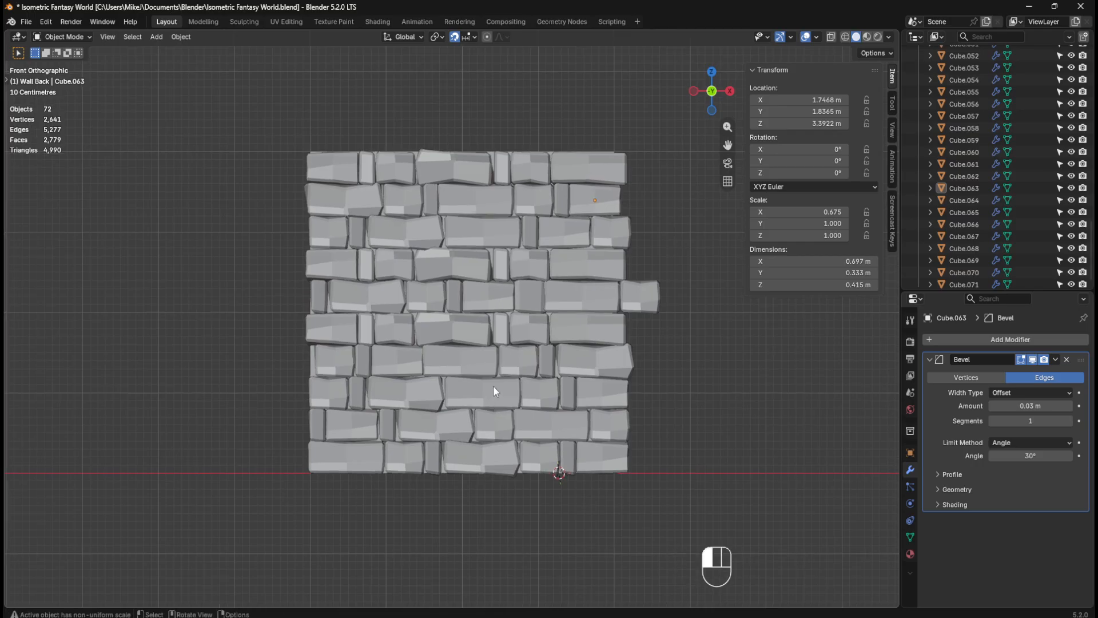
pyautogui.click(480, 388)
pyautogui.press('Tab')
pyautogui.press('3')
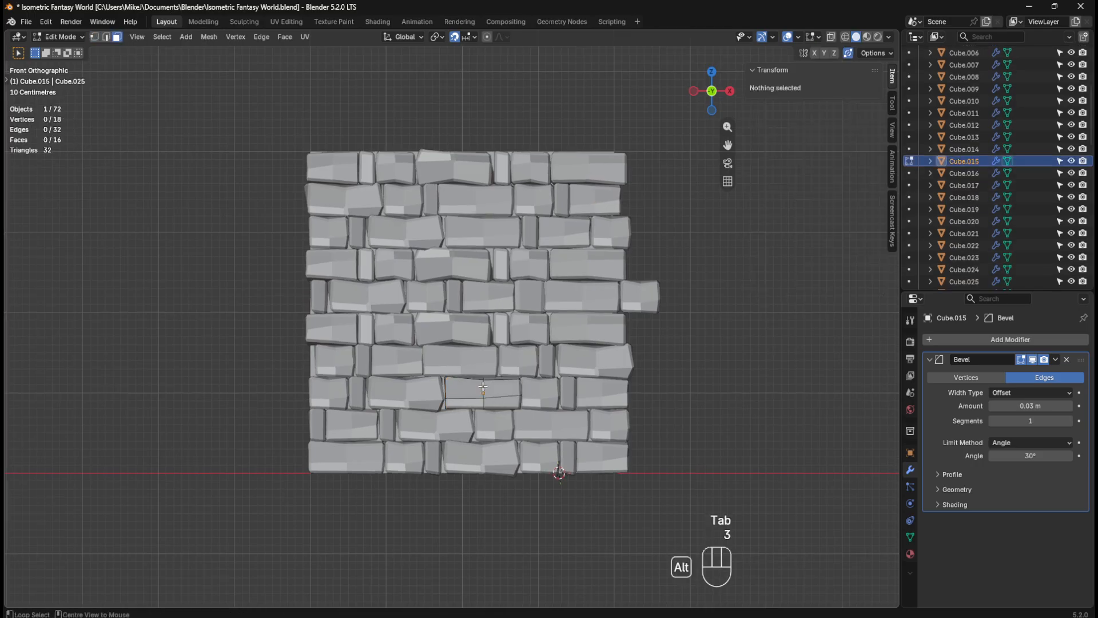
pyautogui.keyDown('alt'); pyautogui.click(482, 388); pyautogui.keyUp('alt')
pyautogui.press('2')
pyautogui.keyDown('alt'); pyautogui.click(483, 385); pyautogui.keyUp('alt')
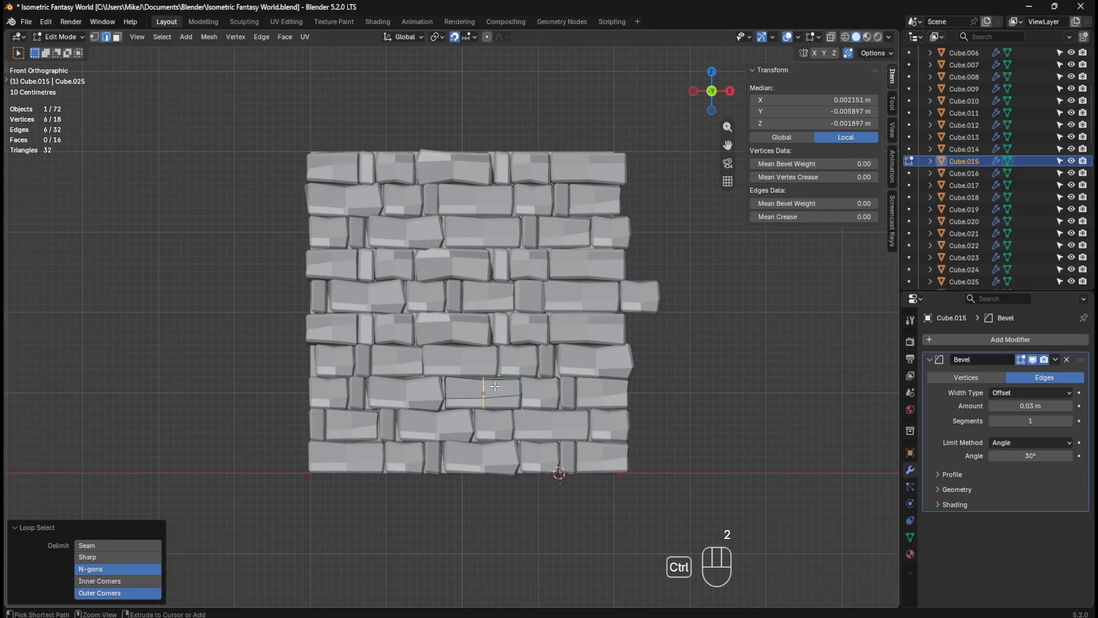
pyautogui.hotkey('ctrl', 'x')
pyautogui.press('Tab')
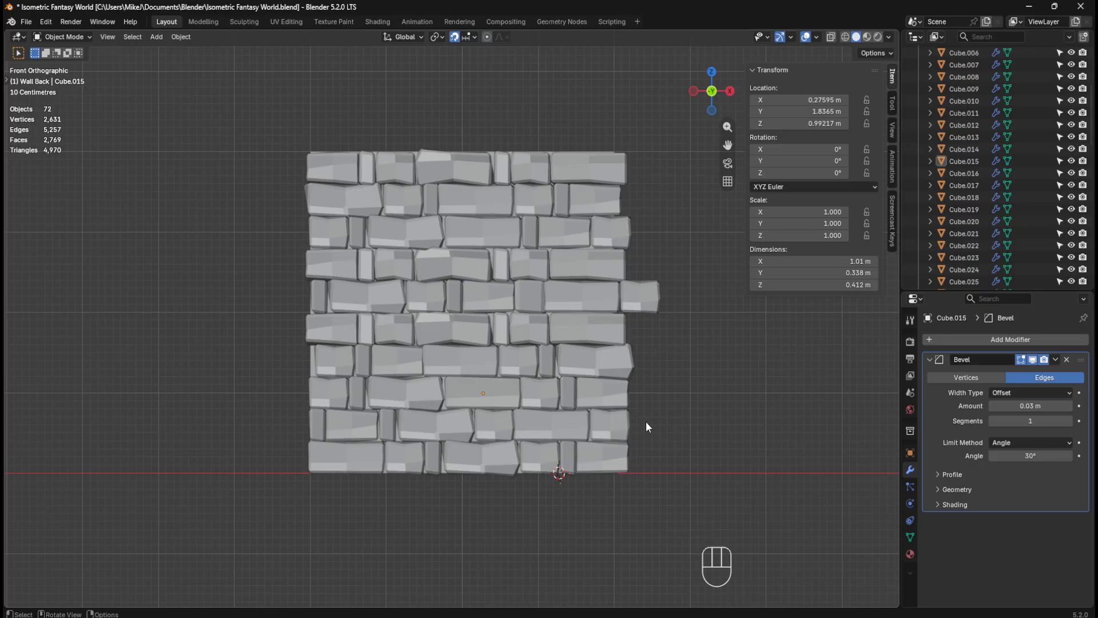
pyautogui.moveTo(700, 400); pyautogui.dragTo(577, 417, button='middle')
pyautogui.hotkey('ctrl', 's')
# Step: Select the two outer end faces of the bottom row's last stone in Edit Mode
pyautogui.press('KP_1')
pyautogui.click(548, 426)
pyautogui.press('Tab')
pyautogui.press('3')
pyautogui.click(545, 422)
pyautogui.press('g')
pyautogui.press('x')
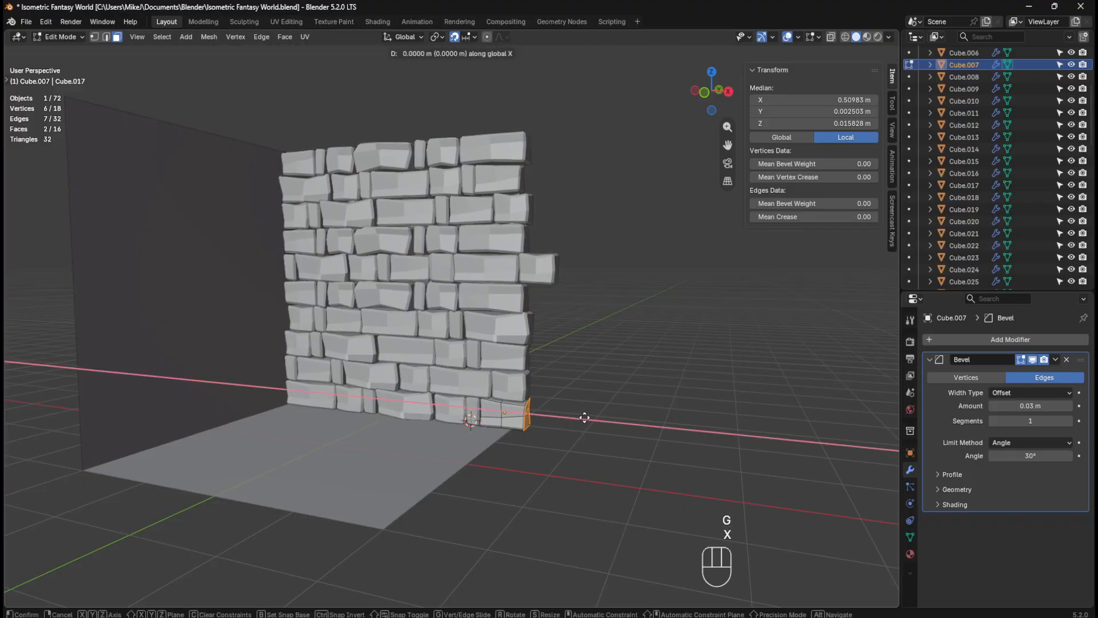
pyautogui.keyDown('ctrl'); pyautogui.rightClick(583, 417); pyautogui.keyUp('ctrl')
pyautogui.press('KP_1')
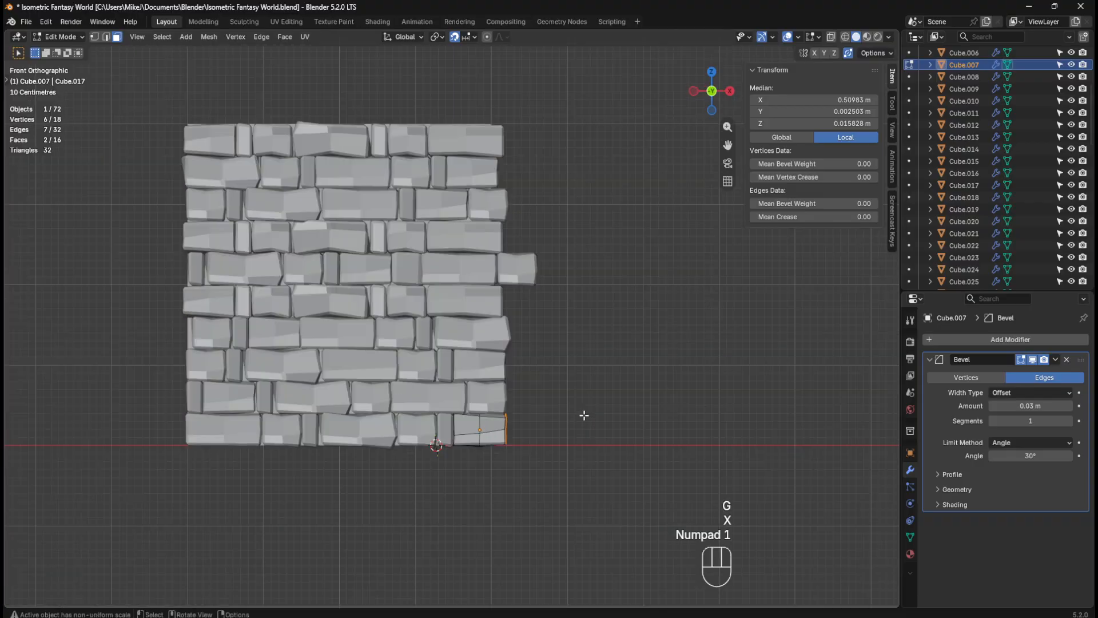
pyautogui.press('g')
pyautogui.press('x')
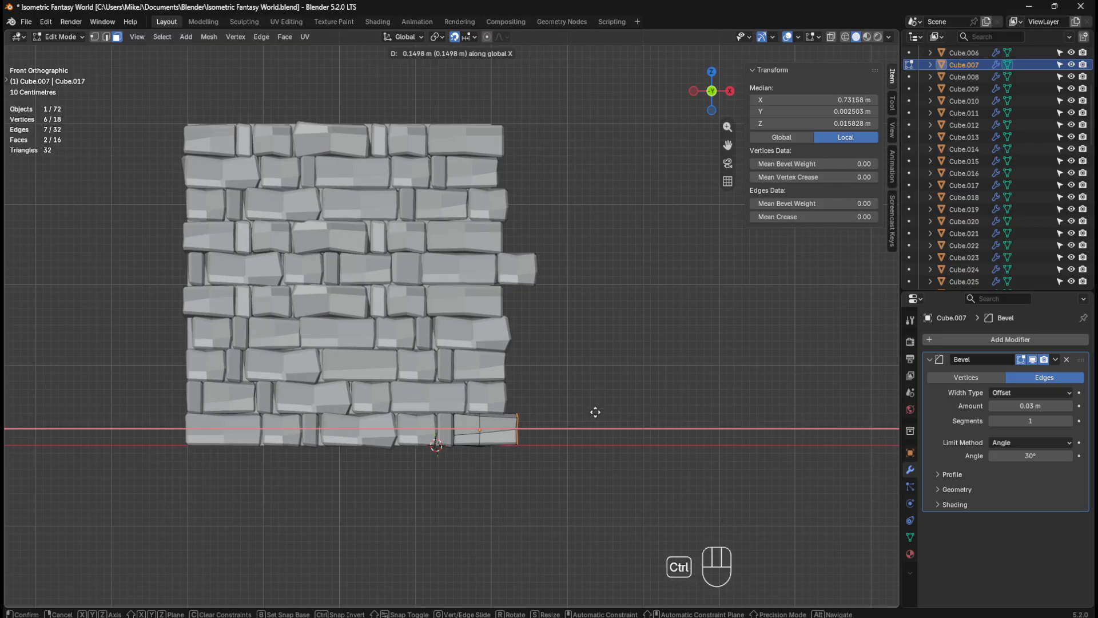
pyautogui.keyDown('ctrl'); pyautogui.rightClick(595, 412); pyautogui.keyUp('ctrl')
# Step: Move the selected end faces of the bottom row's last stone 0.2083 m outward along X
pyautogui.moveTo(595, 412); pyautogui.dragTo(549, 414, button='middle')
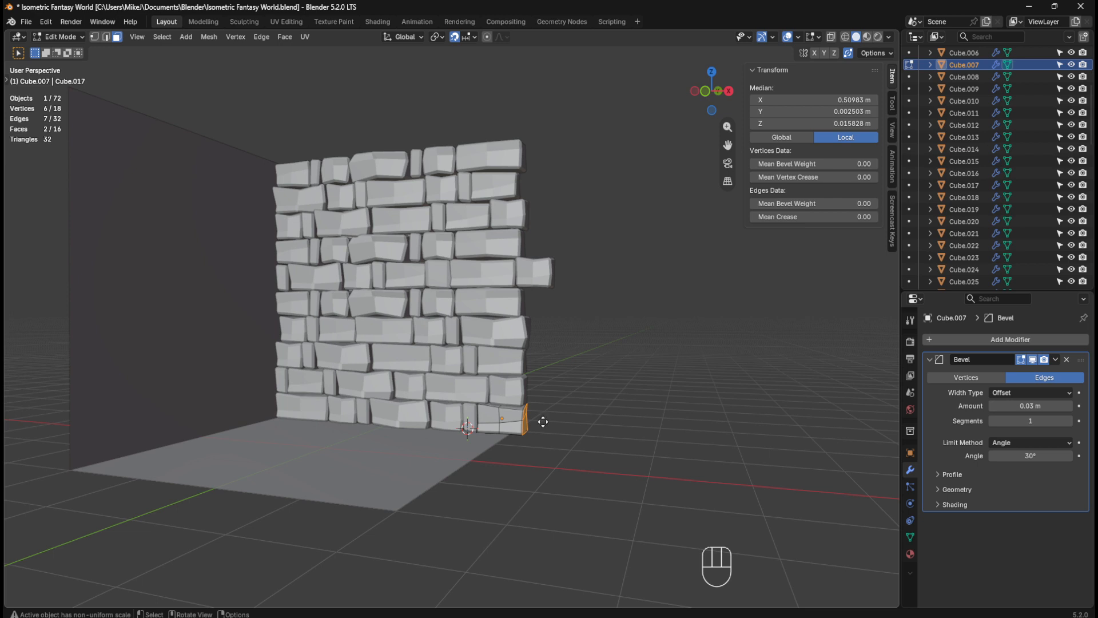
pyautogui.press('g')
pyautogui.press('x')
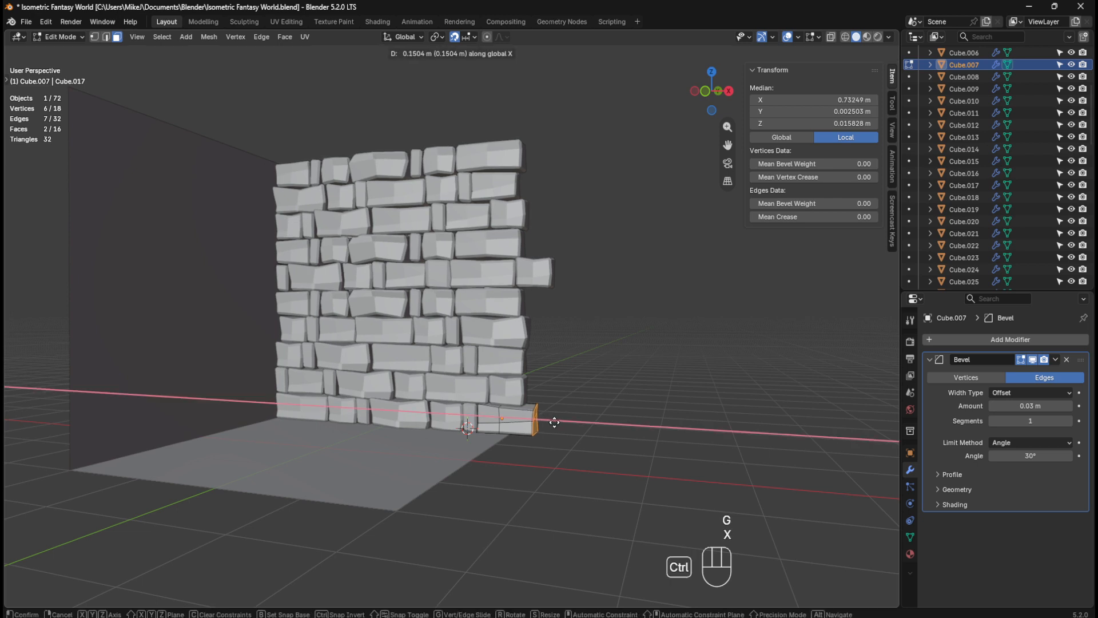
pyautogui.keyDown('ctrl'); pyautogui.click(557, 422); pyautogui.keyUp('ctrl')
pyautogui.moveTo(556, 396); pyautogui.dragTo(571, 392, button='middle')
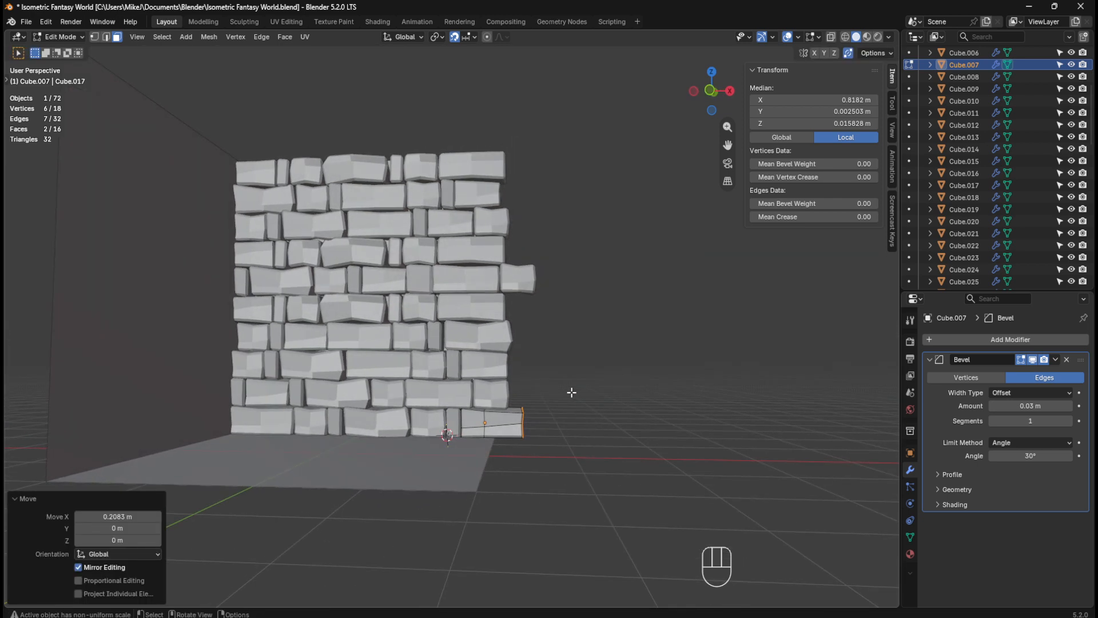
pyautogui.press('KP_1')
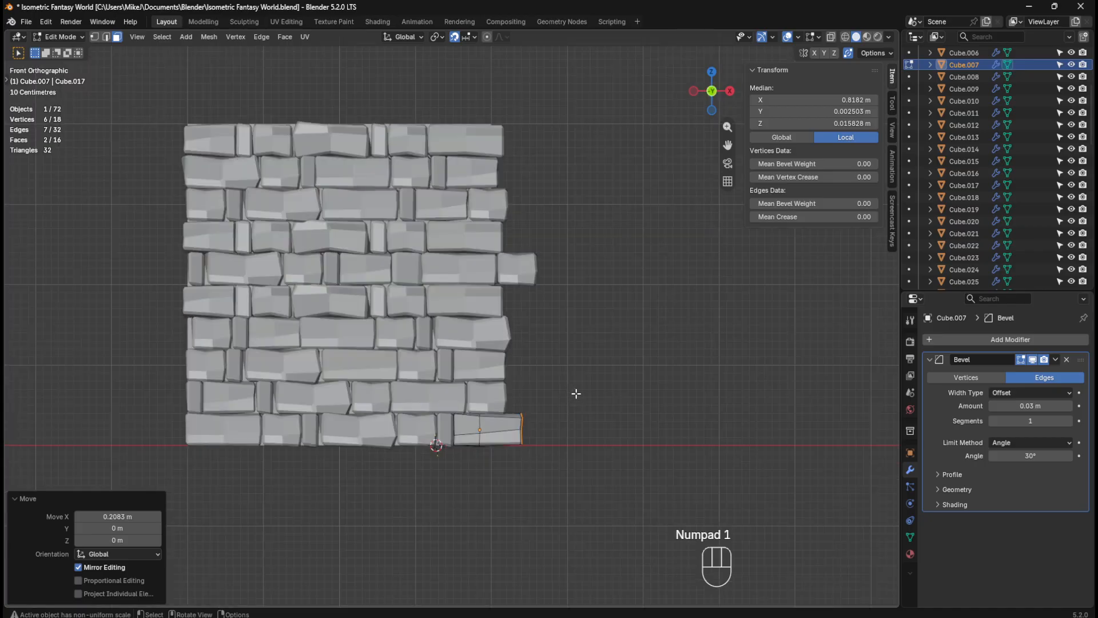
# Step: Move the outer end faces of the second row's last stone about 0.076 m outward along X
pyautogui.moveTo(568, 395); pyautogui.dragTo(545, 398, button='middle')
pyautogui.click(544, 397)
pyautogui.press('Tab')
pyautogui.click(545, 393)
pyautogui.press('Tab')
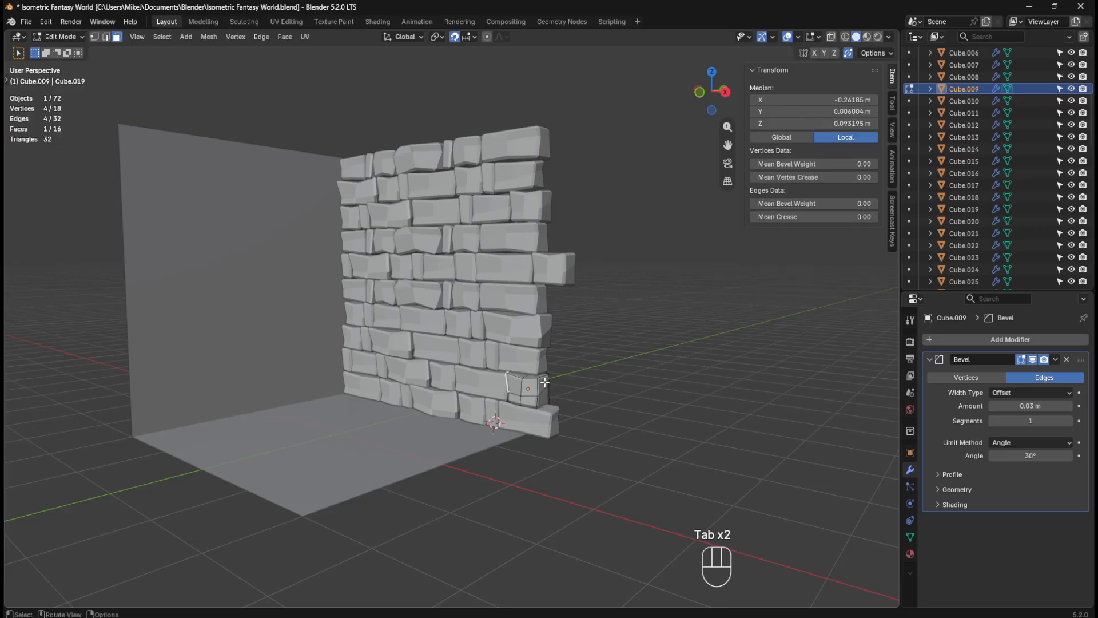
pyautogui.press('3')
pyautogui.moveTo(568, 394); pyautogui.dragTo(618, 389, button='middle')
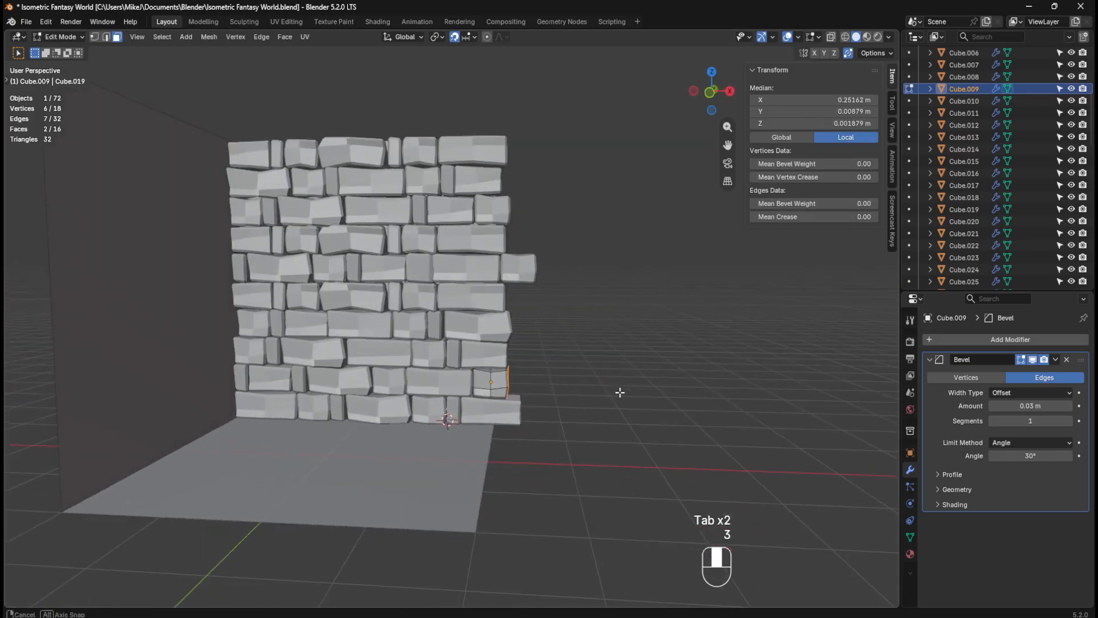
pyautogui.press('g')
pyautogui.press('x')
pyautogui.click(623, 390)
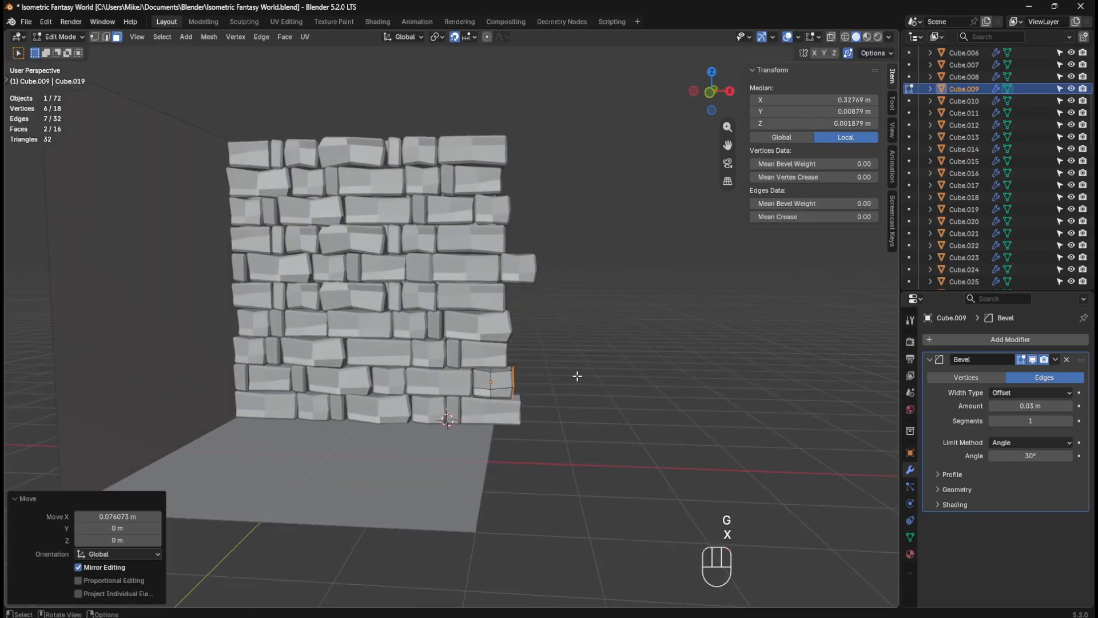
# Step: Lengthen the fourth row's last stone slightly by moving its outer end face outward along X
pyautogui.moveTo(582, 372); pyautogui.dragTo(581, 336, button='middle')
pyautogui.press('Tab')
pyautogui.click(537, 331)
pyautogui.press('Tab')
pyautogui.press('3')
pyautogui.click(536, 329)
pyautogui.press('g')
pyautogui.press('x')
pyautogui.click(595, 343)
pyautogui.scroll(-3, 703, 359)
pyautogui.click(622, 318)
pyautogui.press('Tab')
pyautogui.press('Tab')
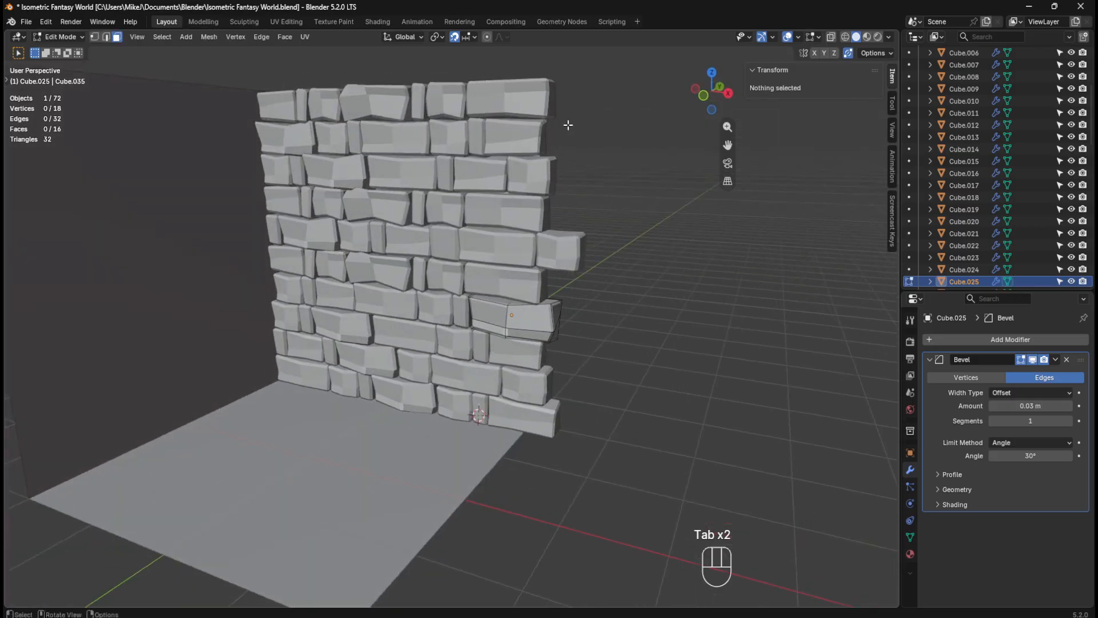
pyautogui.press('Tab')
# Step: Lengthen the top row's last stone slightly by moving its two outer end faces outward along X
pyautogui.click(549, 105)
pyautogui.press('Tab')
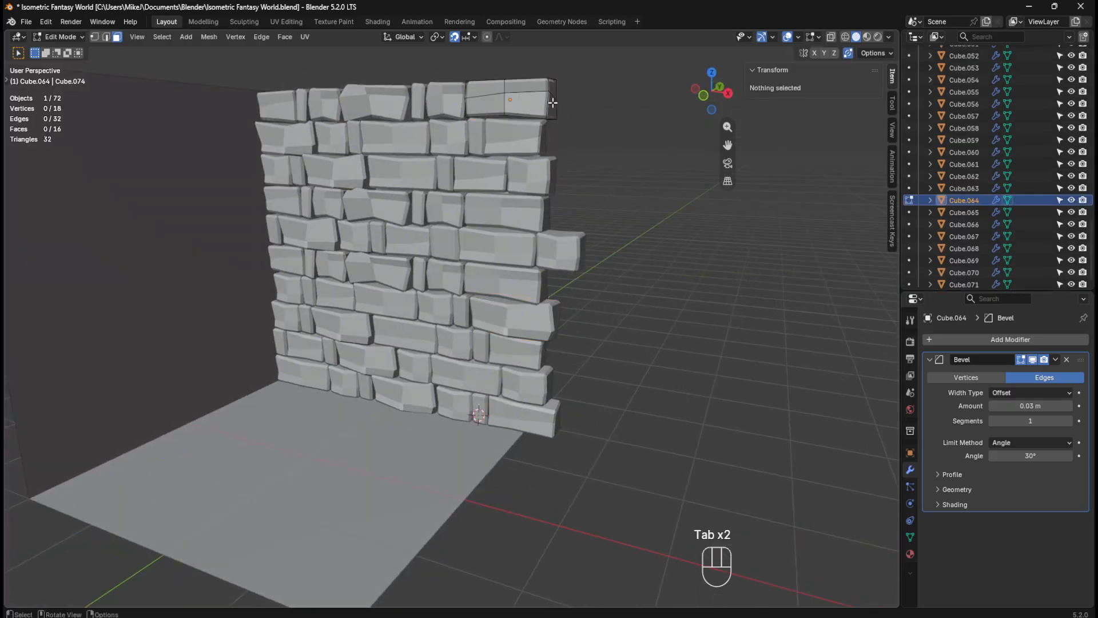
pyautogui.press('3')
pyautogui.click(553, 99)
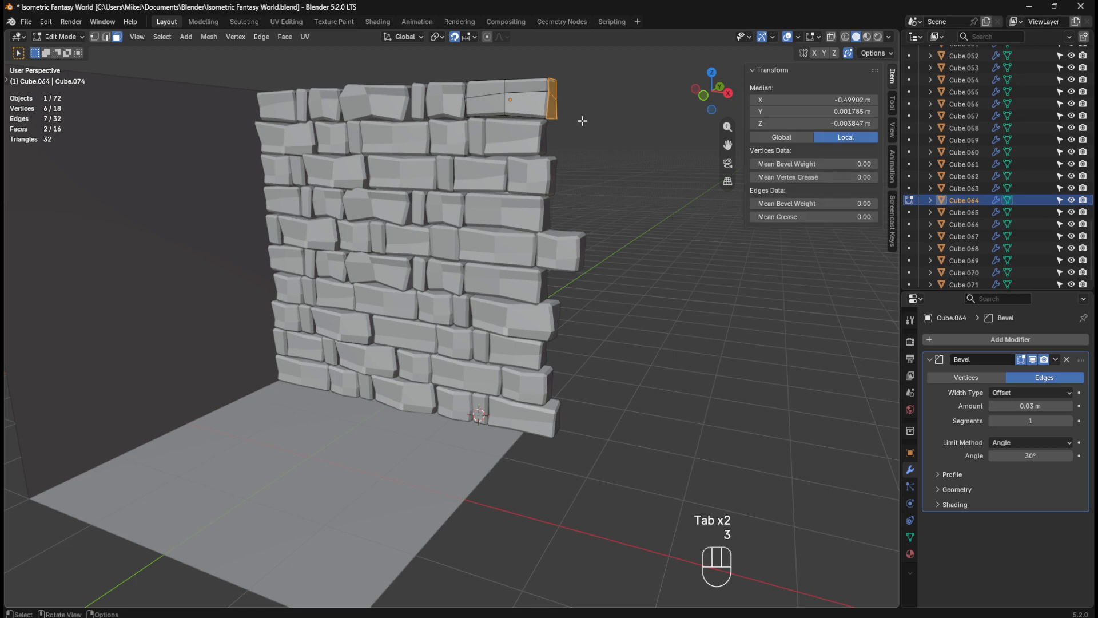
pyautogui.press('g')
pyautogui.press('x')
pyautogui.click(589, 123)
# Step: Extend the eighth row's last stone to about 0.61 m long by moving its outer end faces outward along X
pyautogui.moveTo(572, 149); pyautogui.dragTo(568, 184, button='middle')
pyautogui.press('Tab')
pyautogui.click(542, 180)
pyautogui.press('Tab')
pyautogui.press('3')
pyautogui.moveTo(562, 170); pyautogui.dragTo(587, 192)
pyautogui.press('g')
pyautogui.press('x')
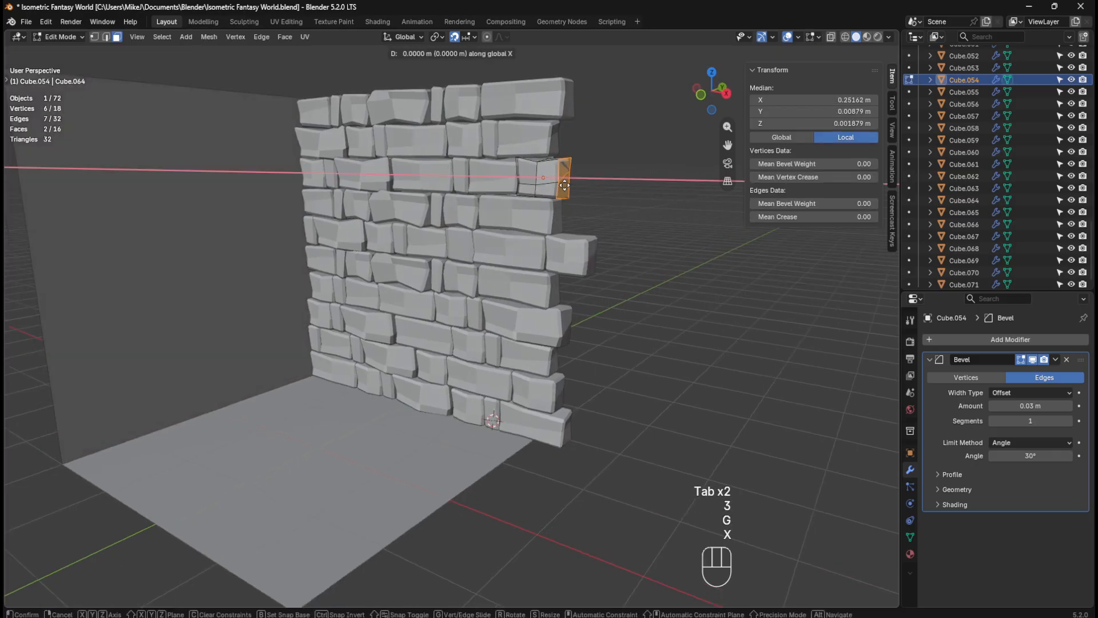
pyautogui.keyDown('ctrl'); pyautogui.click(601, 195); pyautogui.keyUp('ctrl')
pyautogui.moveTo(616, 205); pyautogui.dragTo(575, 235, button='middle')
pyautogui.press('Tab')
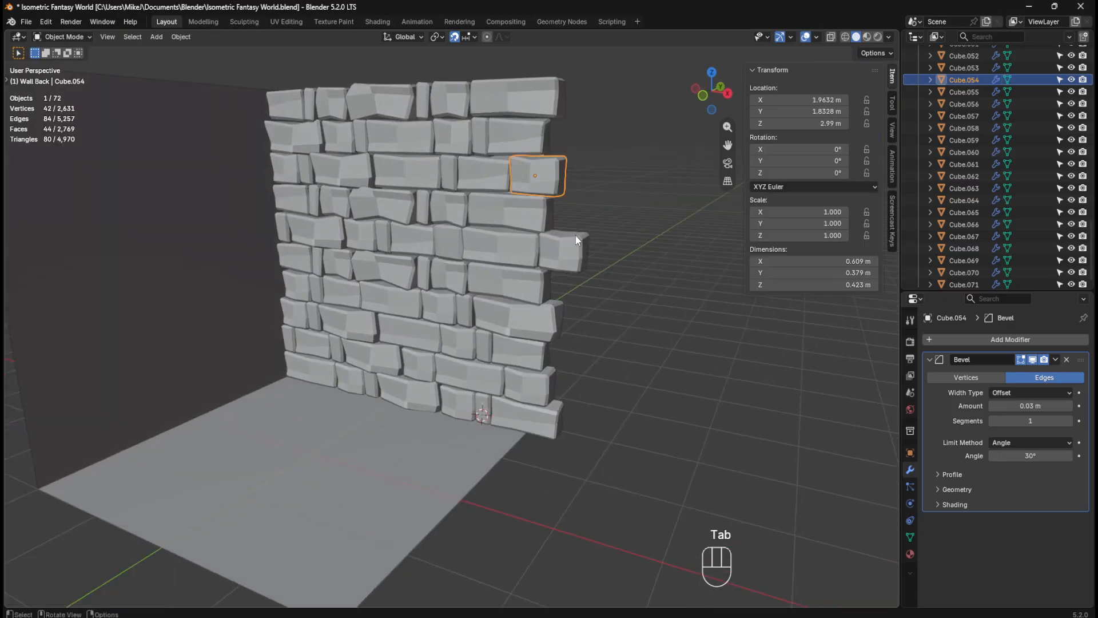
# Step: Shorten the sixth row's protruding end stone by selecting its outer half in X-ray display and moving it about -0.152 m along X
pyautogui.click(578, 247)
pyautogui.press('Tab')
pyautogui.press('3')
pyautogui.moveTo(578, 241); pyautogui.dragTo(587, 254)
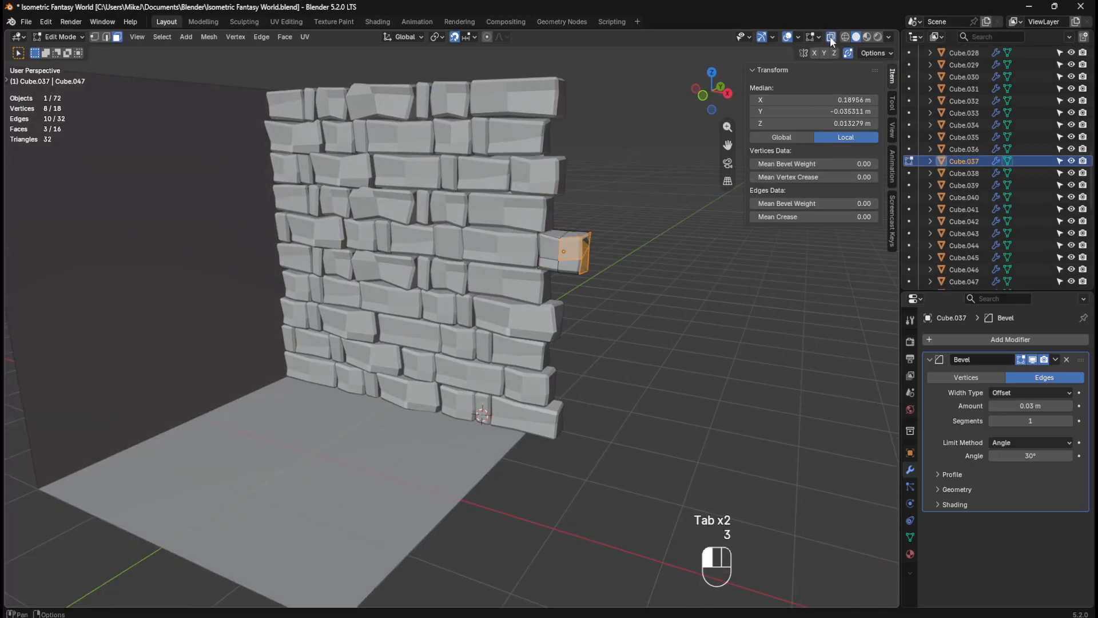
pyautogui.moveTo(633, 234)
pyautogui.mouseDown(button='middle')
pyautogui.moveTo(610, 252)
pyautogui.moveTo(614, 229)
pyautogui.mouseUp(button='middle')
pyautogui.moveTo(548, 233); pyautogui.dragTo(587, 288)
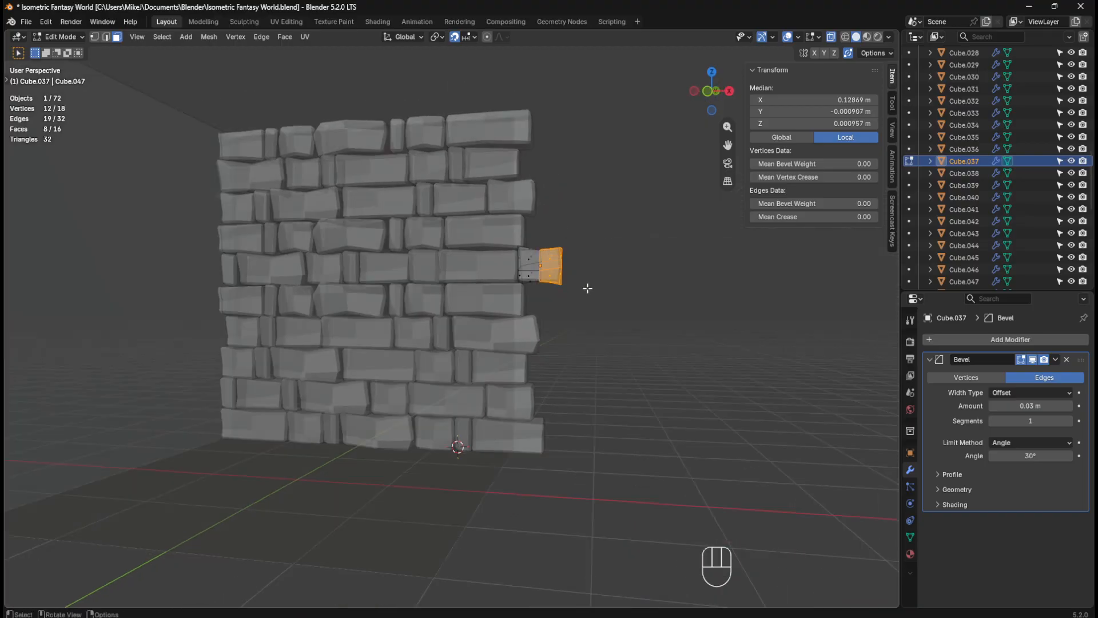
pyautogui.moveTo(616, 285); pyautogui.dragTo(587, 306, button='middle')
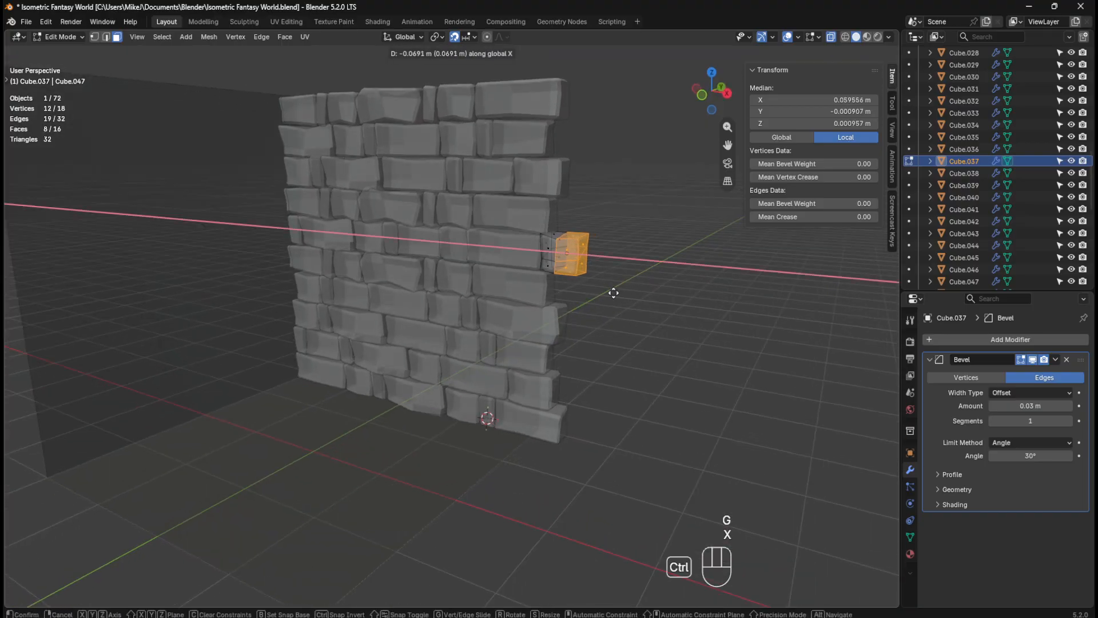
pyautogui.click(605, 294)
pyautogui.moveTo(605, 295); pyautogui.dragTo(650, 294, button='middle')
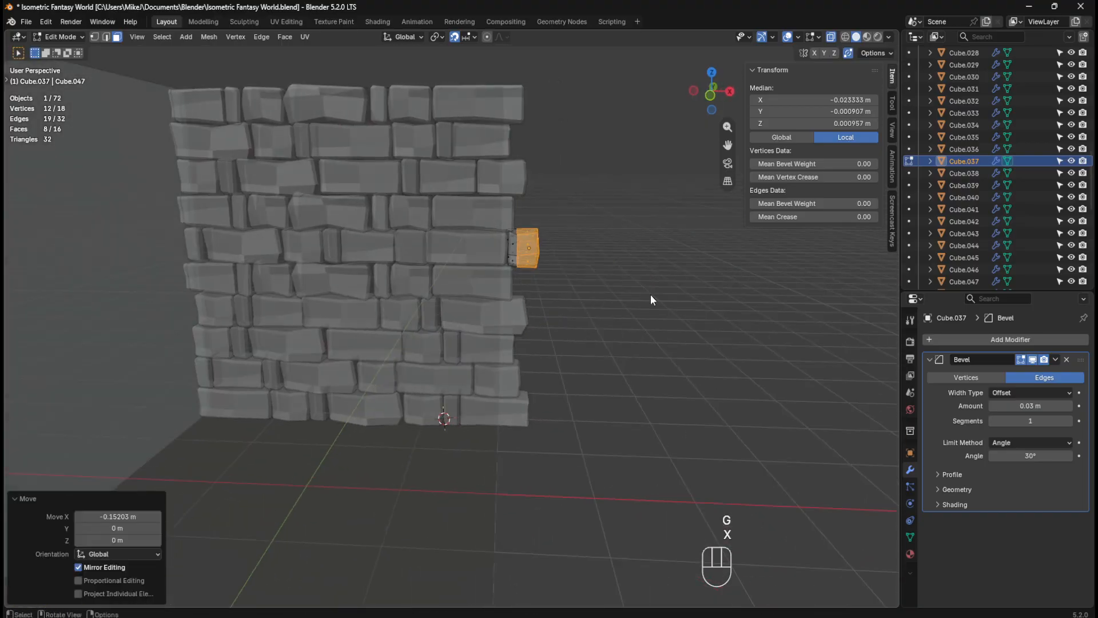
pyautogui.press('Tab')
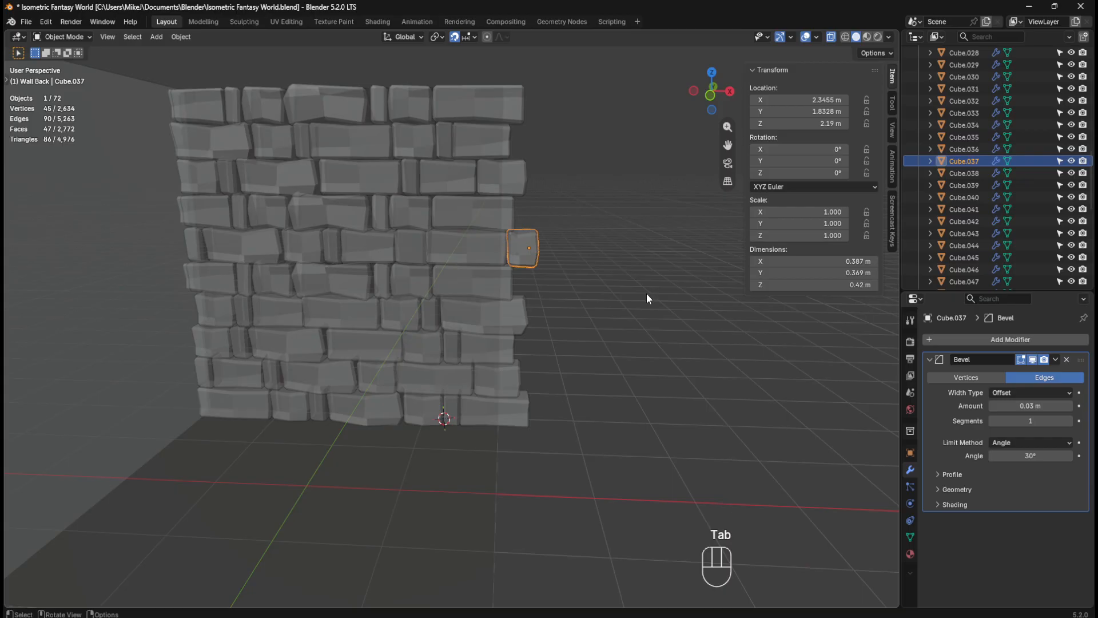
pyautogui.click(830, 36)
pyautogui.click(615, 291)
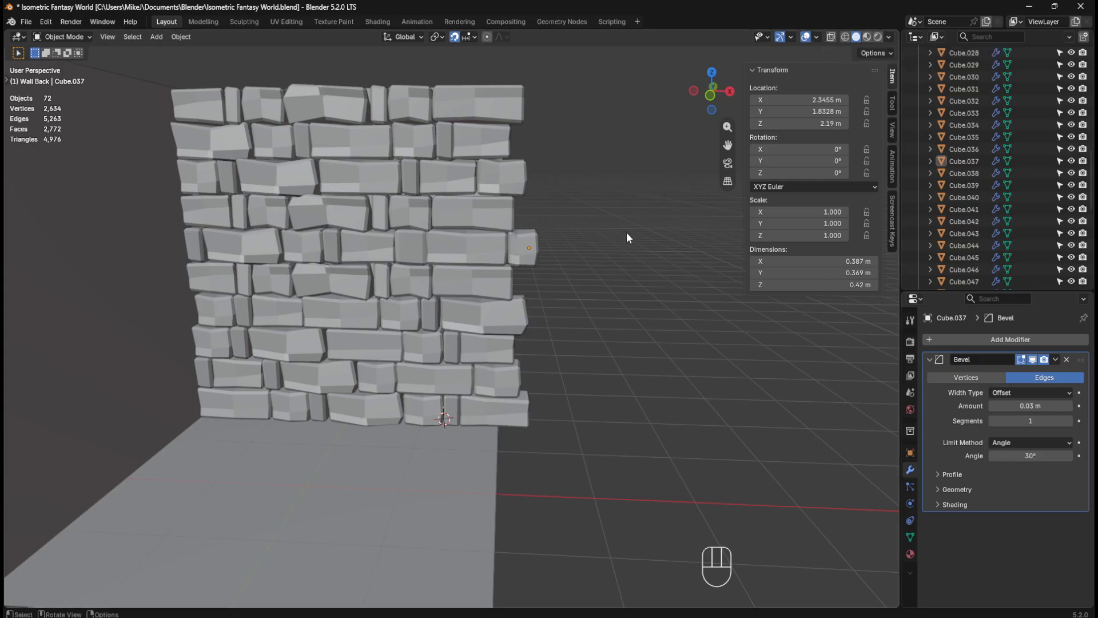
# Step: Examine the wall in X-ray and solid display from several angles, including the front view
pyautogui.hotkey('alt', 'z')
pyautogui.hotkey('alt', 'z')
pyautogui.hotkey('alt', 'z')
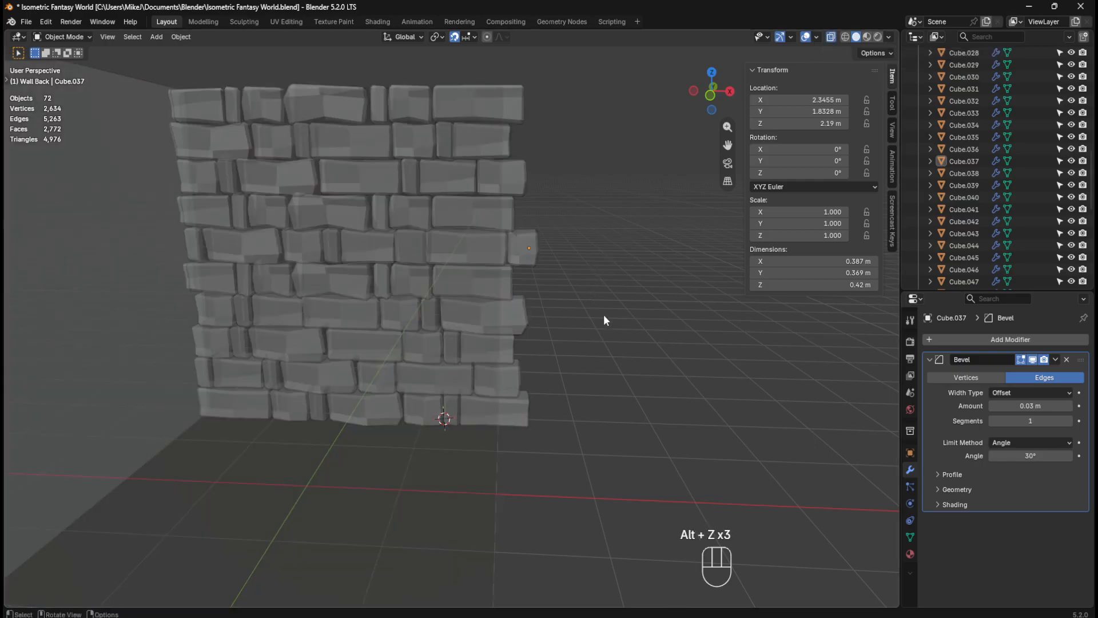
pyautogui.moveTo(603, 318); pyautogui.dragTo(561, 318, button='middle')
pyautogui.hotkey('alt', 'z')
pyautogui.moveTo(637, 303); pyautogui.dragTo(568, 297, button='middle')
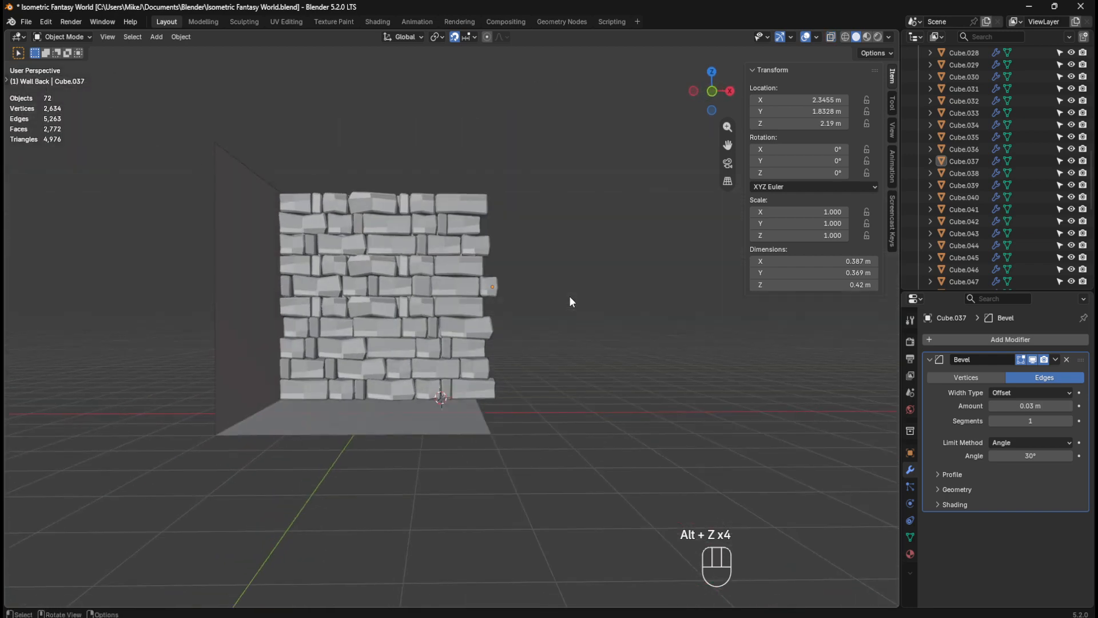
pyautogui.press('KP_1')
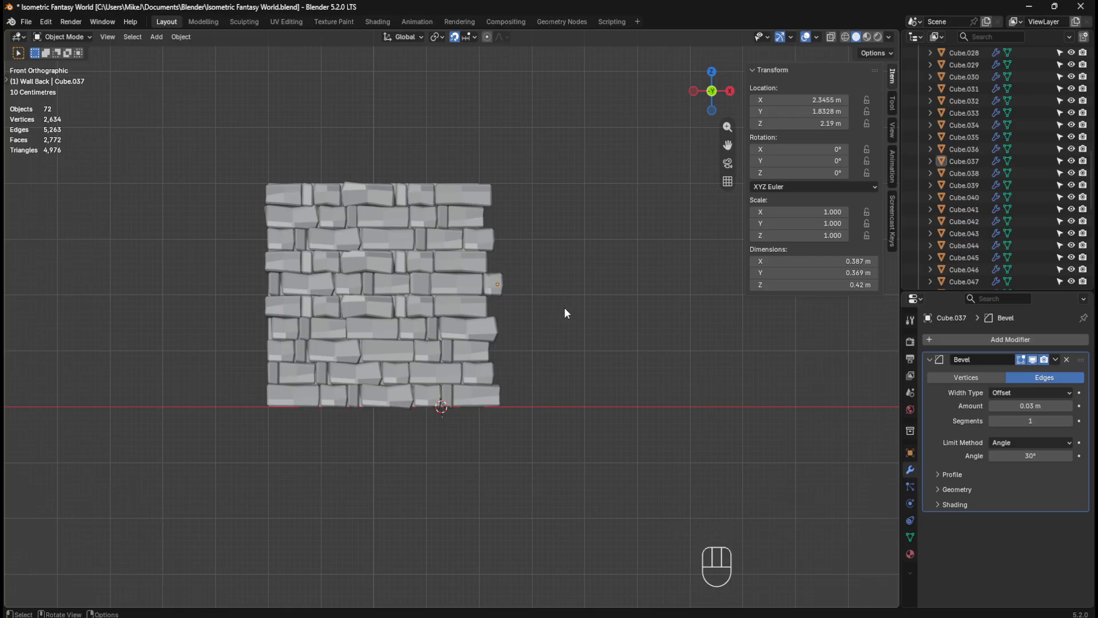
pyautogui.moveTo(564, 307); pyautogui.dragTo(514, 324, button='middle')
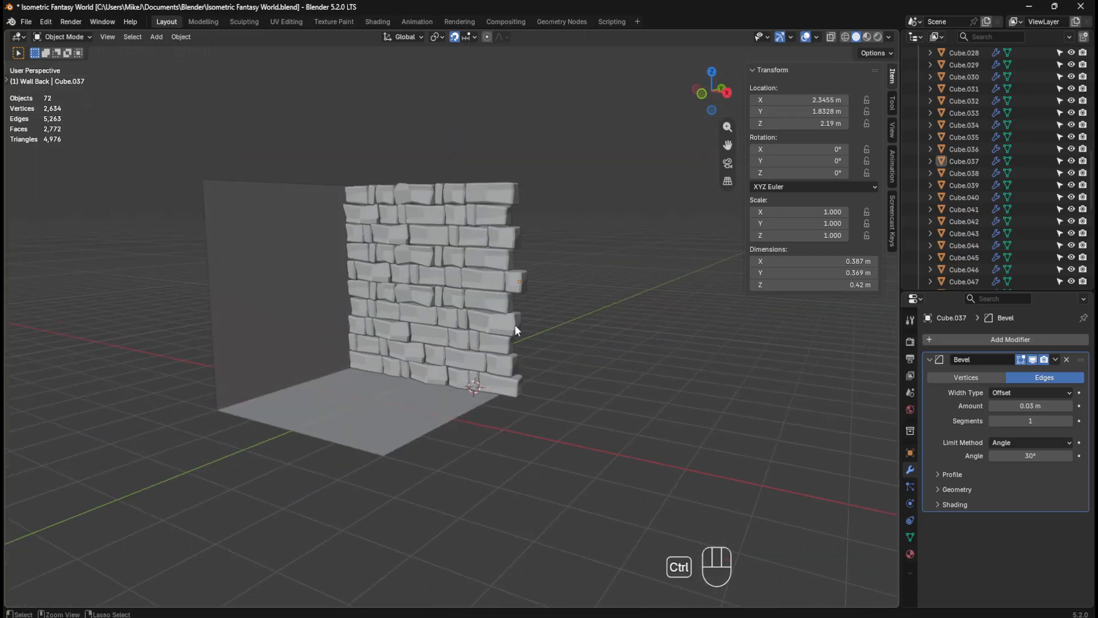
# Step: Save the file and select the last stone of the bottom row
pyautogui.hotkey('ctrl', 's')
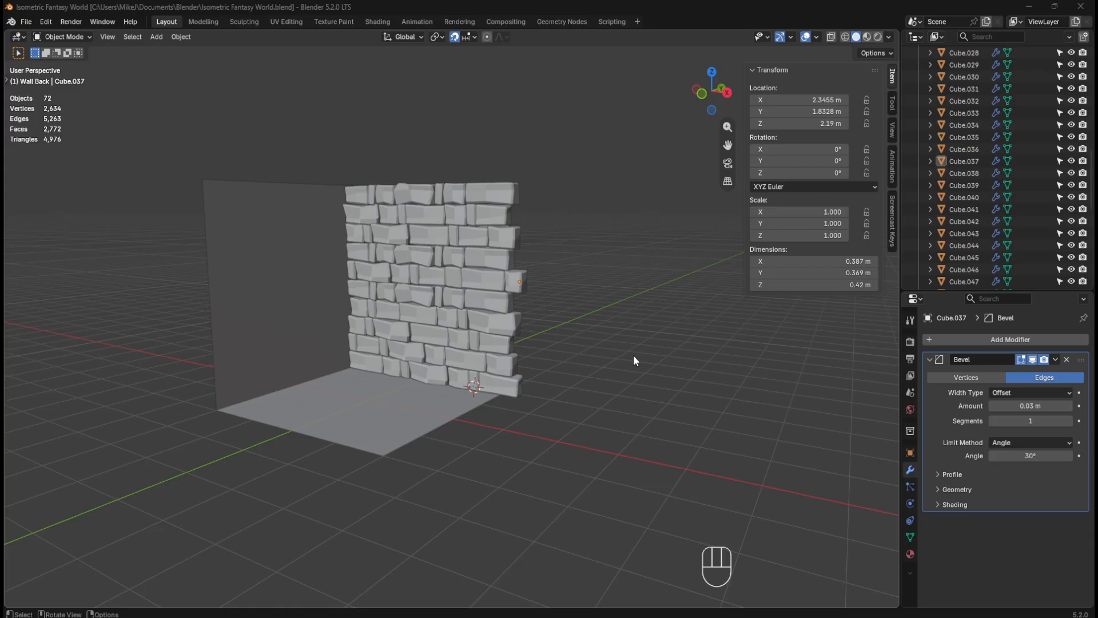
pyautogui.scroll(2, 491, 324)
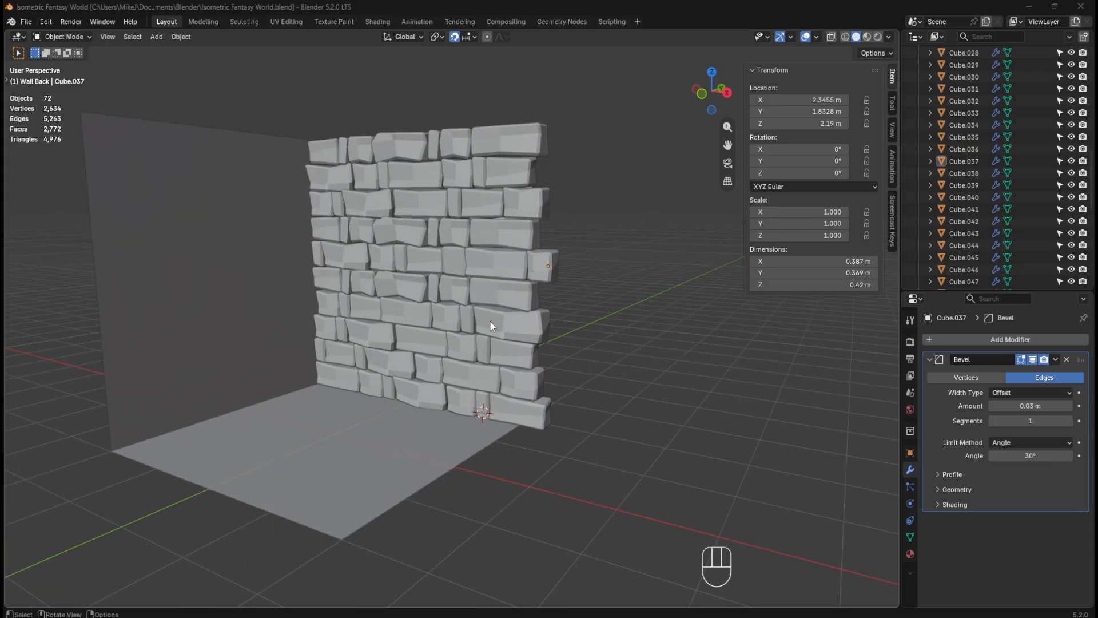
pyautogui.moveTo(488, 325); pyautogui.dragTo(505, 376, button='middle')
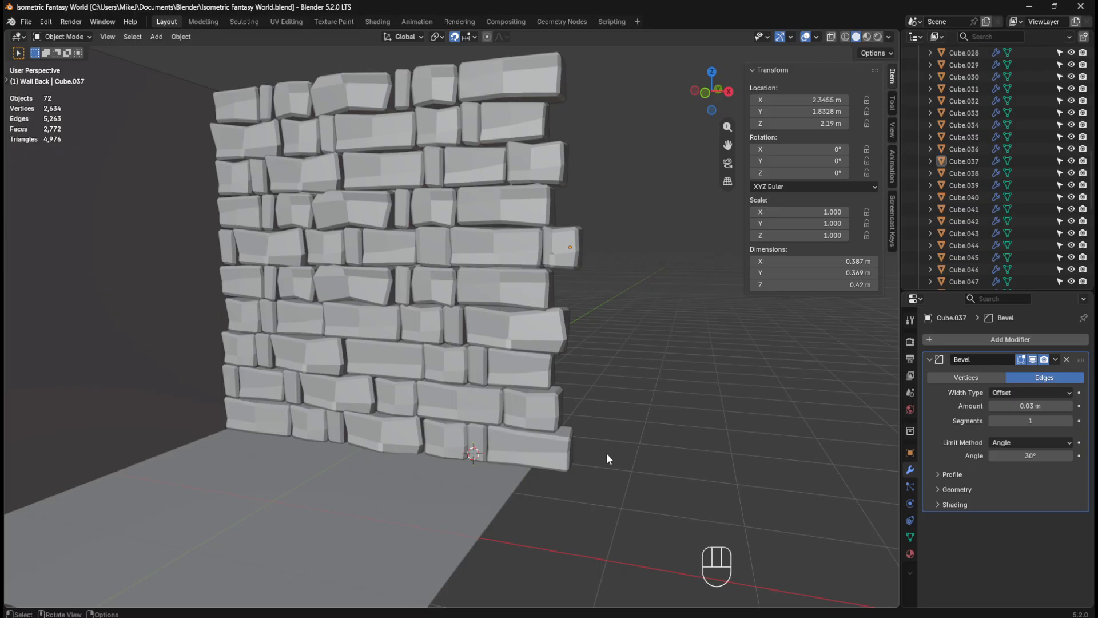
pyautogui.click(559, 448)
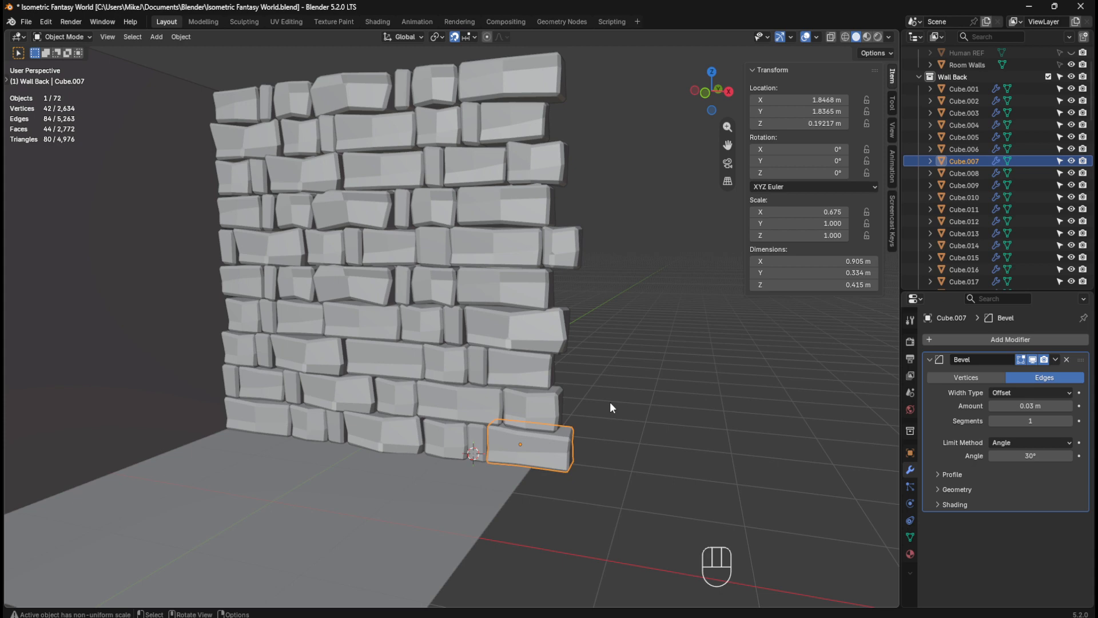
# Step: Try bevel amounts of 0.04 m, 0.03 m and 0.02 m on the last stone of the bottom row
pyautogui.click(604, 351)
pyautogui.moveTo(604, 351); pyautogui.dragTo(502, 366, button='middle')
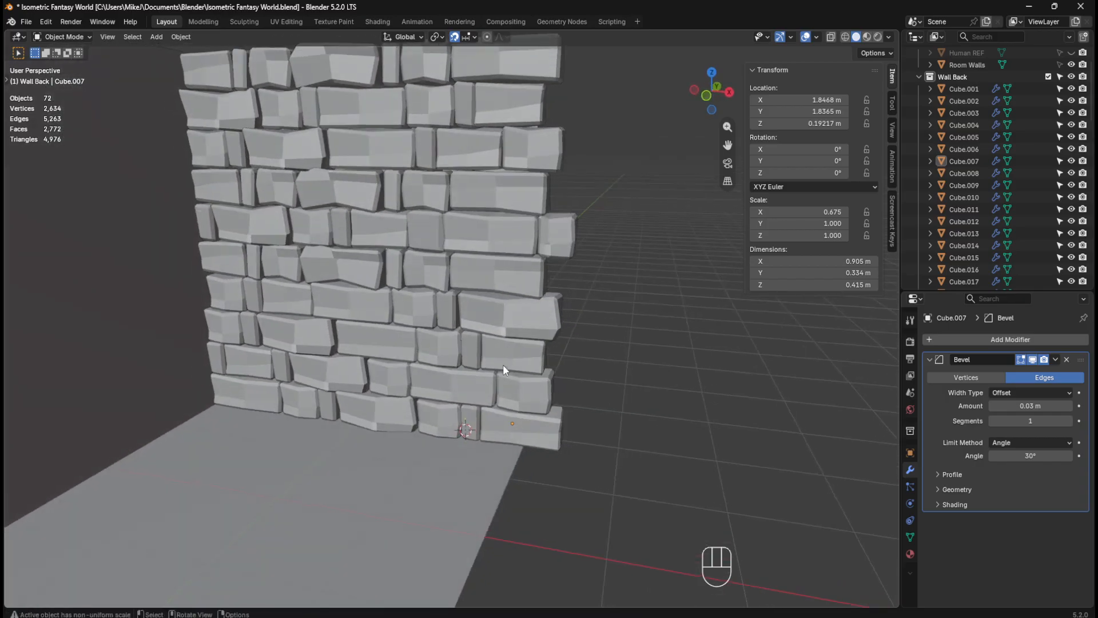
pyautogui.moveTo(608, 329); pyautogui.dragTo(466, 327, button='middle')
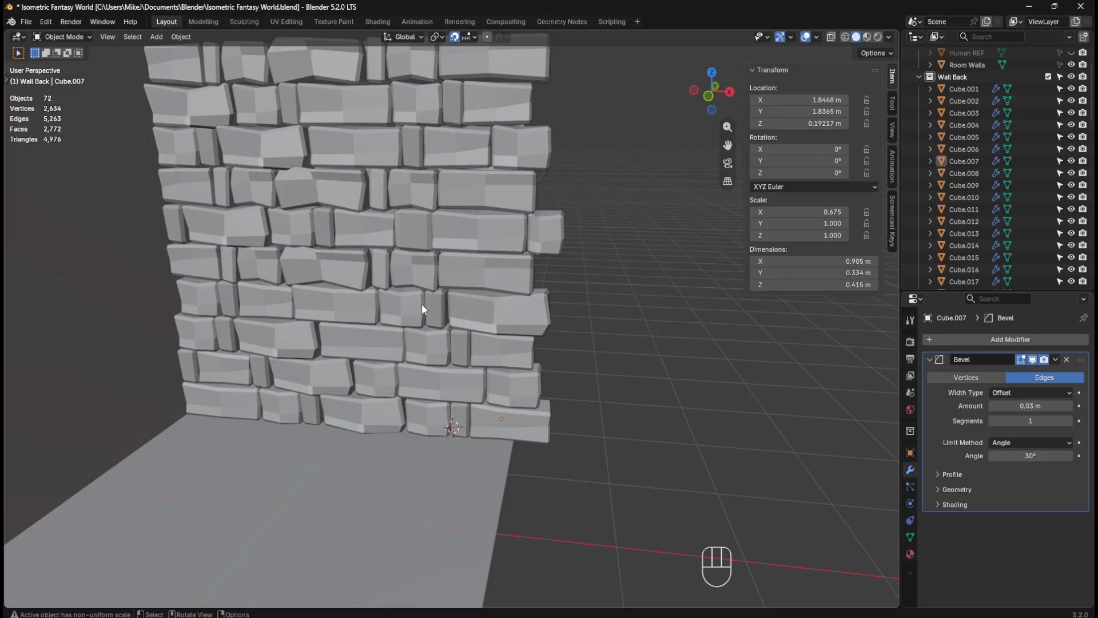
pyautogui.moveTo(501, 275); pyautogui.dragTo(487, 325, button='middle')
pyautogui.click(527, 427)
pyautogui.moveTo(526, 427); pyautogui.dragTo(503, 317, button='middle')
pyautogui.scroll(4, 507, 378)
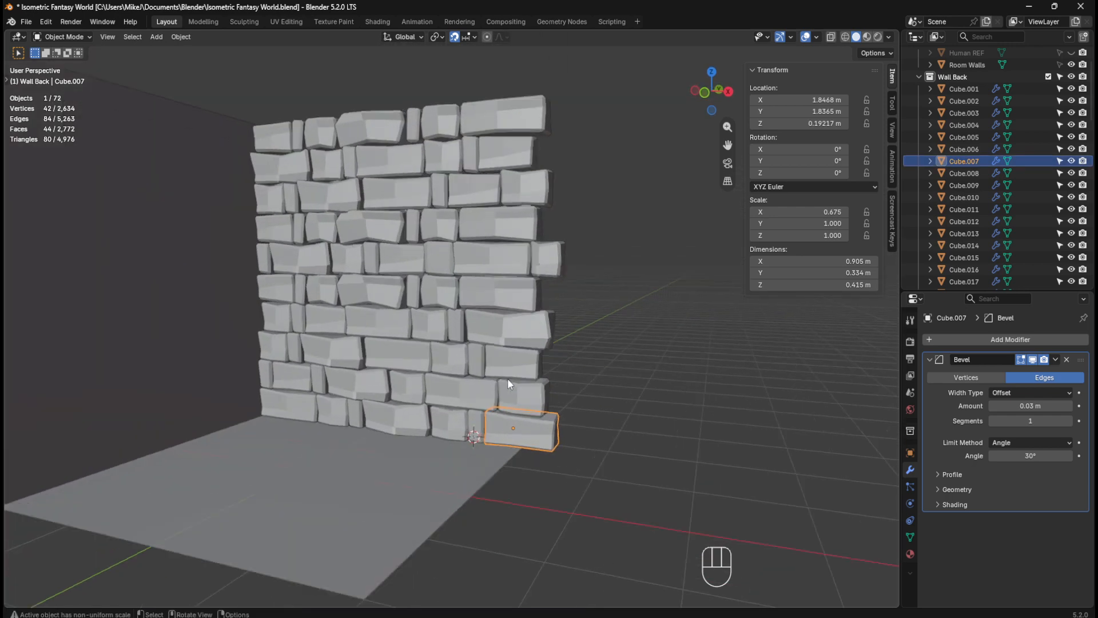
pyautogui.click(1069, 406)
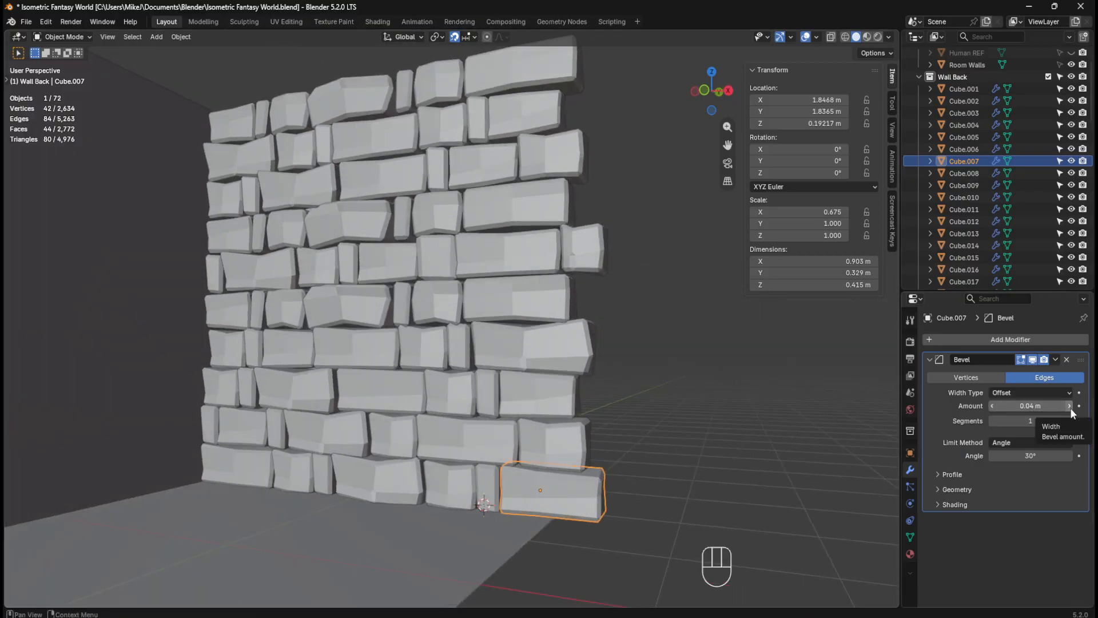
pyautogui.moveTo(994, 408); pyautogui.dragTo(993, 407)
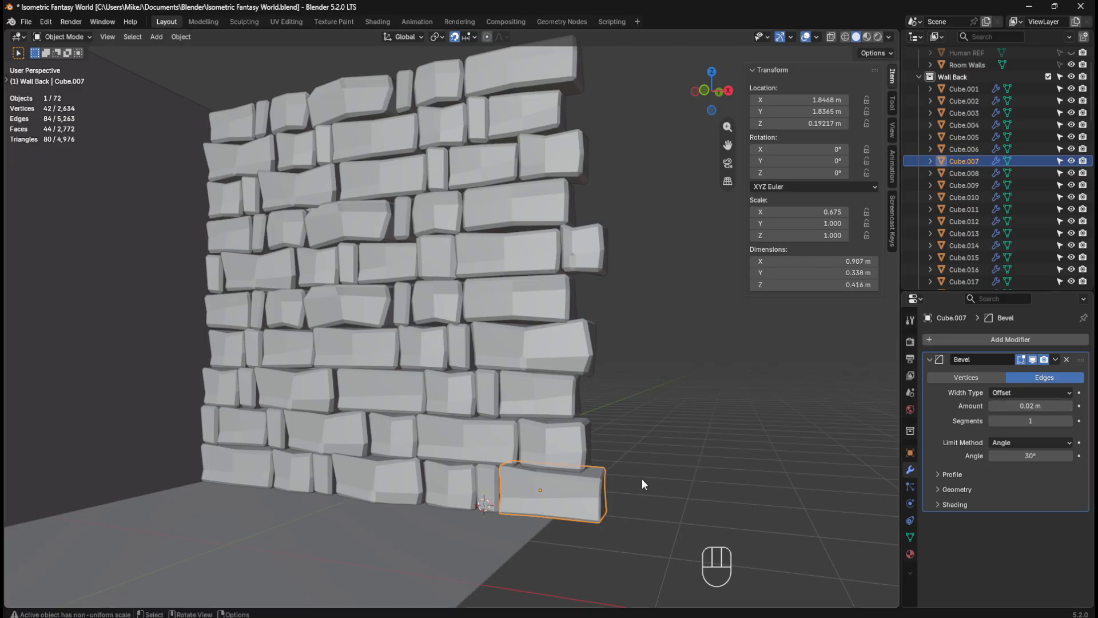
pyautogui.keyDown('shift'); pyautogui.moveTo(651, 442); pyautogui.dragTo(631, 344, button='middle'); pyautogui.keyUp('shift')
pyautogui.scroll(4, 635, 385)
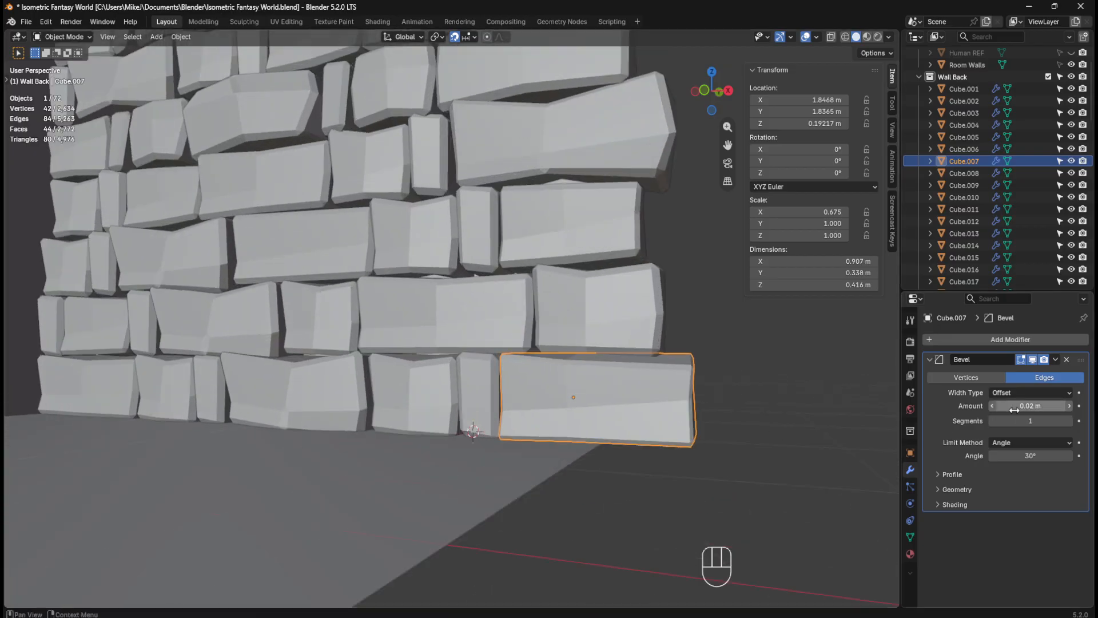
pyautogui.click(1070, 406)
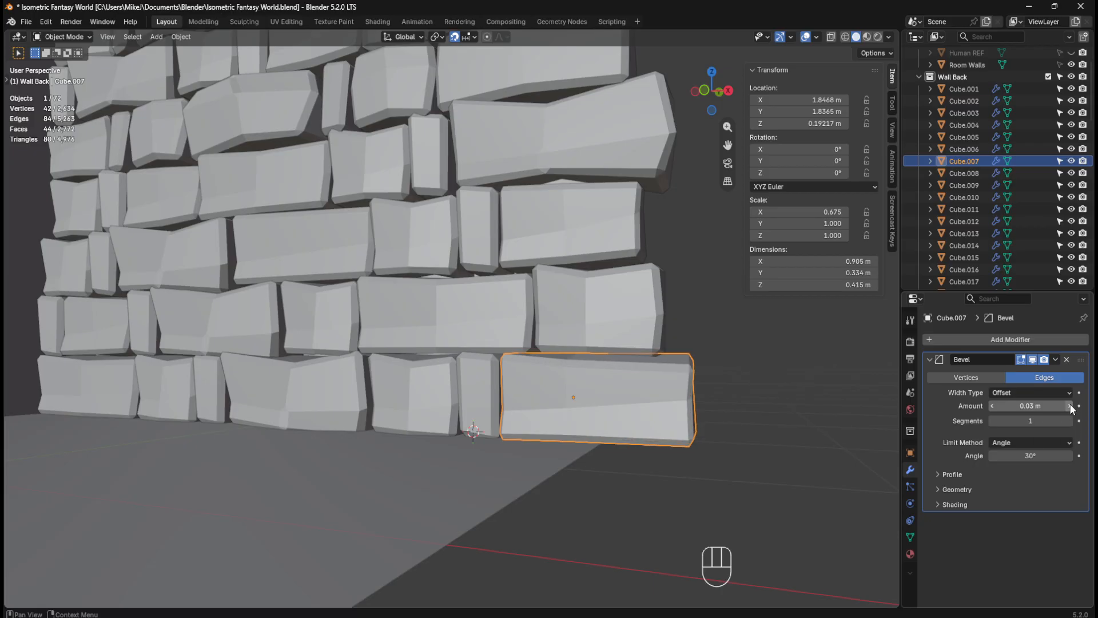
pyautogui.click(992, 406)
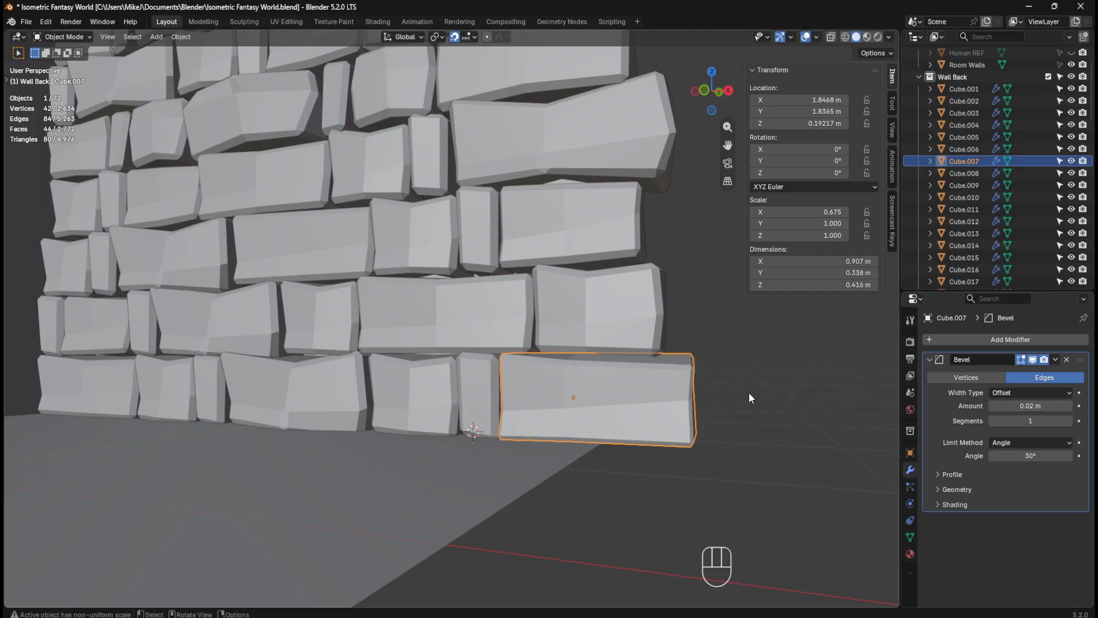
# Step: Apply all transforms to the bottom row's last stone and set its bevel amount to 0.04 m
pyautogui.hotkey('ctrl', 'a')
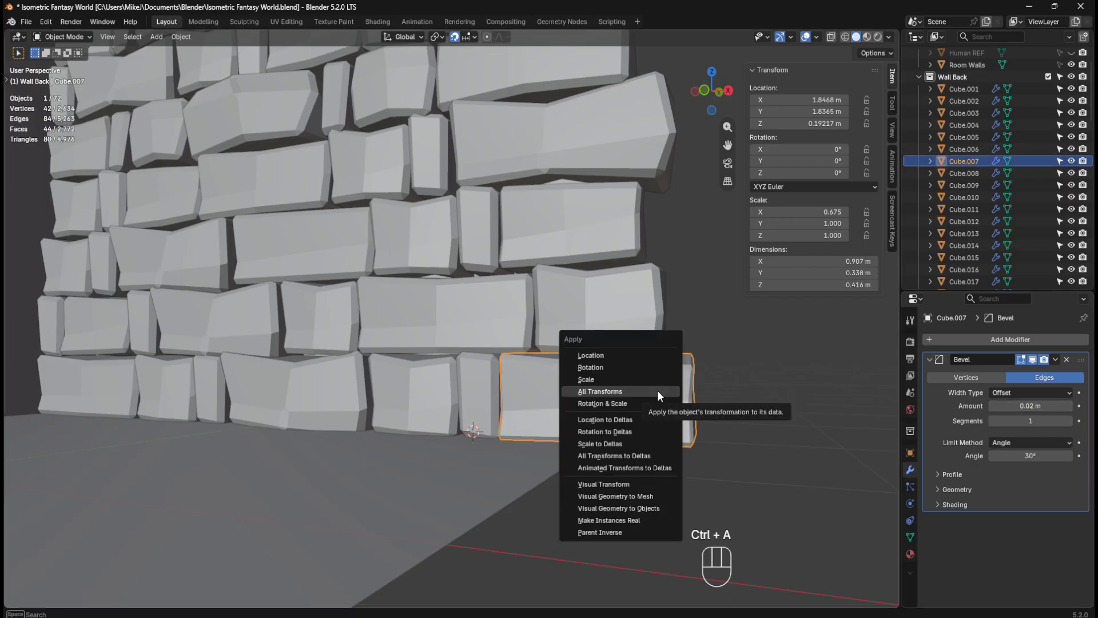
pyautogui.click(658, 390)
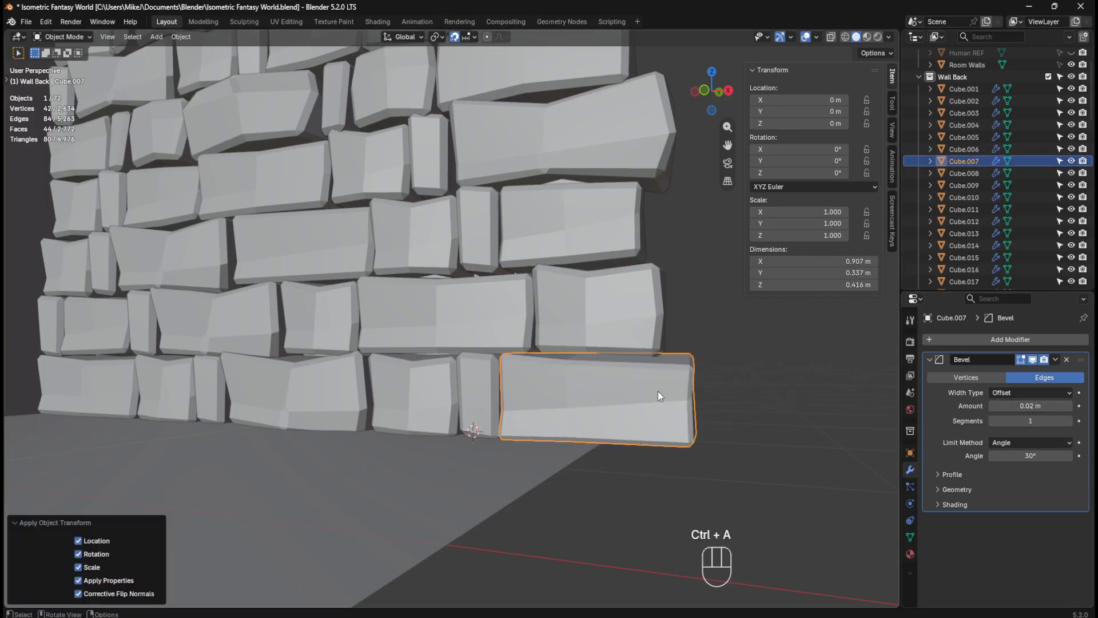
pyautogui.click(993, 406)
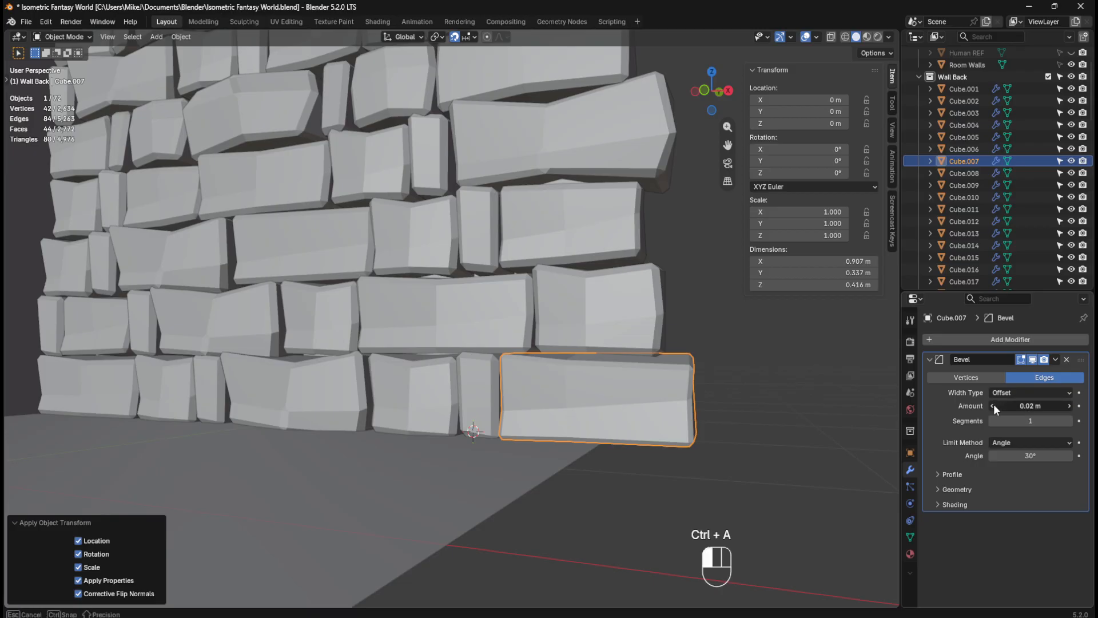
pyautogui.click(1069, 405)
pyautogui.click(1070, 406)
pyautogui.click(1069, 406)
pyautogui.moveTo(753, 403); pyautogui.dragTo(603, 308, button='middle')
pyautogui.keyDown('shift'); pyautogui.moveTo(585, 258); pyautogui.dragTo(593, 379, button='middle'); pyautogui.keyUp('shift')
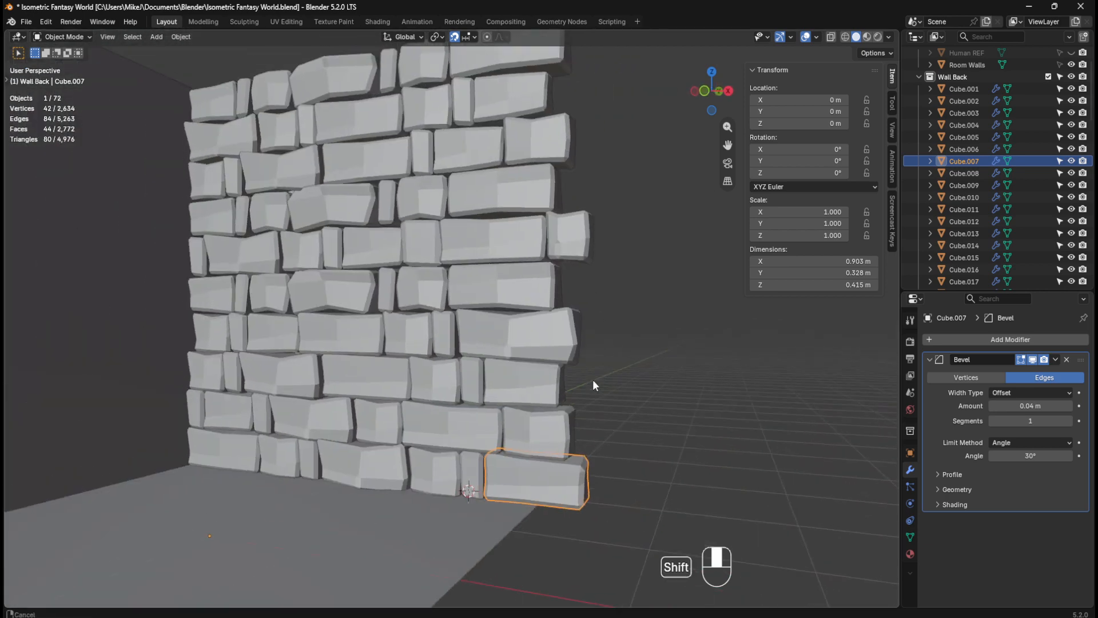
# Step: Select all wall stones with the bottom row's last stone active and copy its modifiers to the others
pyautogui.scroll(-3, 531, 318)
pyautogui.keyDown('shift'); pyautogui.moveTo(276, 136); pyautogui.dragTo(572, 444); pyautogui.keyUp('shift')
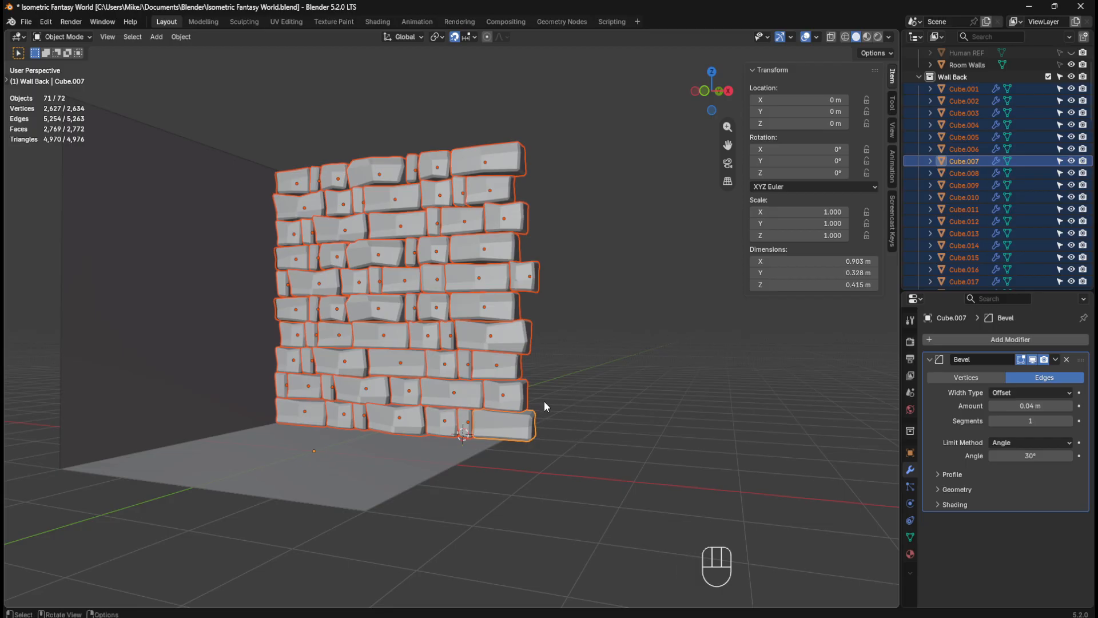
pyautogui.moveTo(544, 402); pyautogui.dragTo(509, 424, button='middle')
pyautogui.scroll(2, 508, 405)
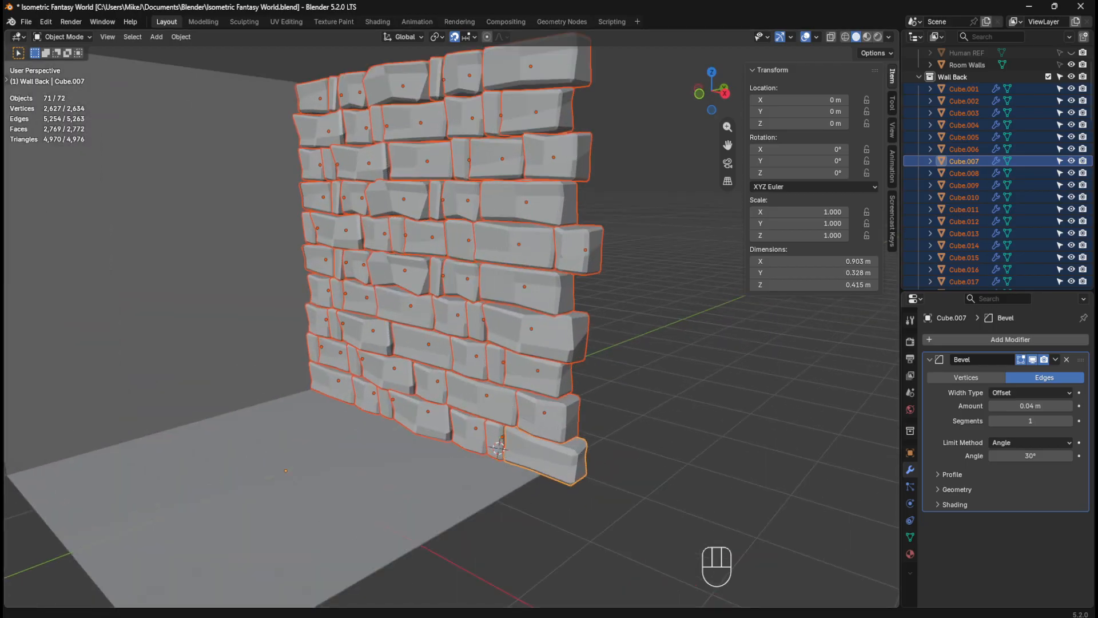
pyautogui.moveTo(684, 365); pyautogui.dragTo(623, 376, button='middle')
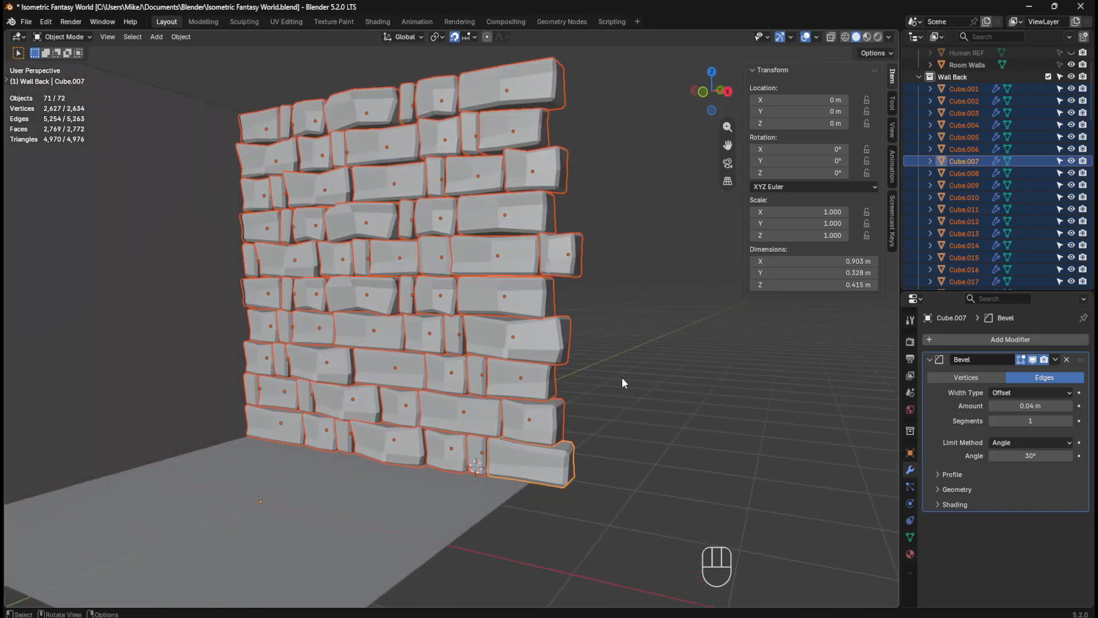
pyautogui.rightClick(527, 425)
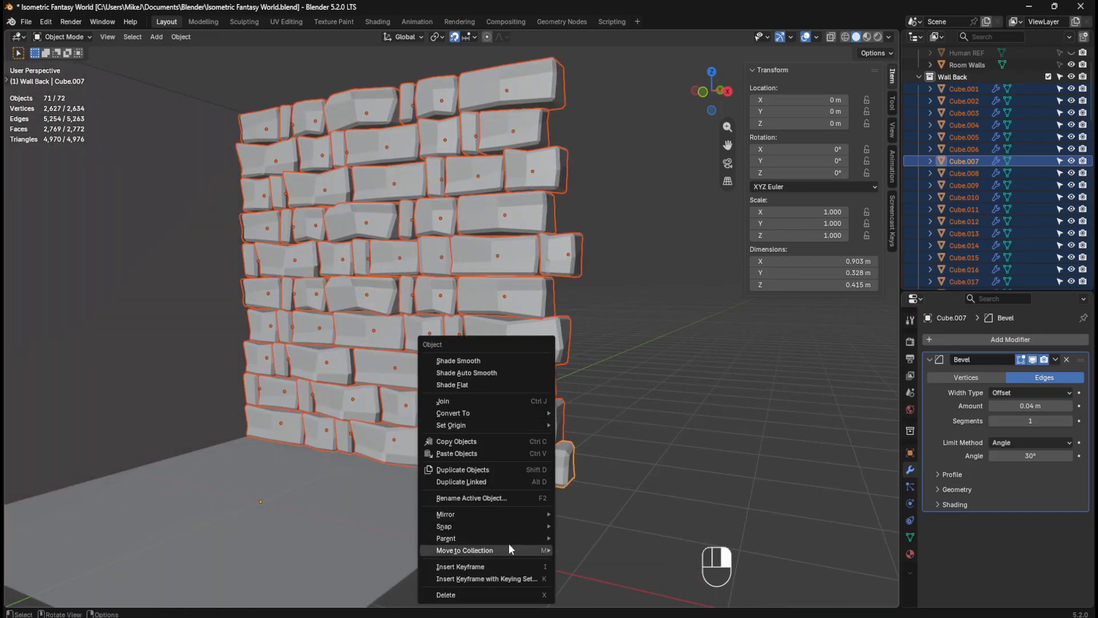
pyautogui.moveTo(506, 547)
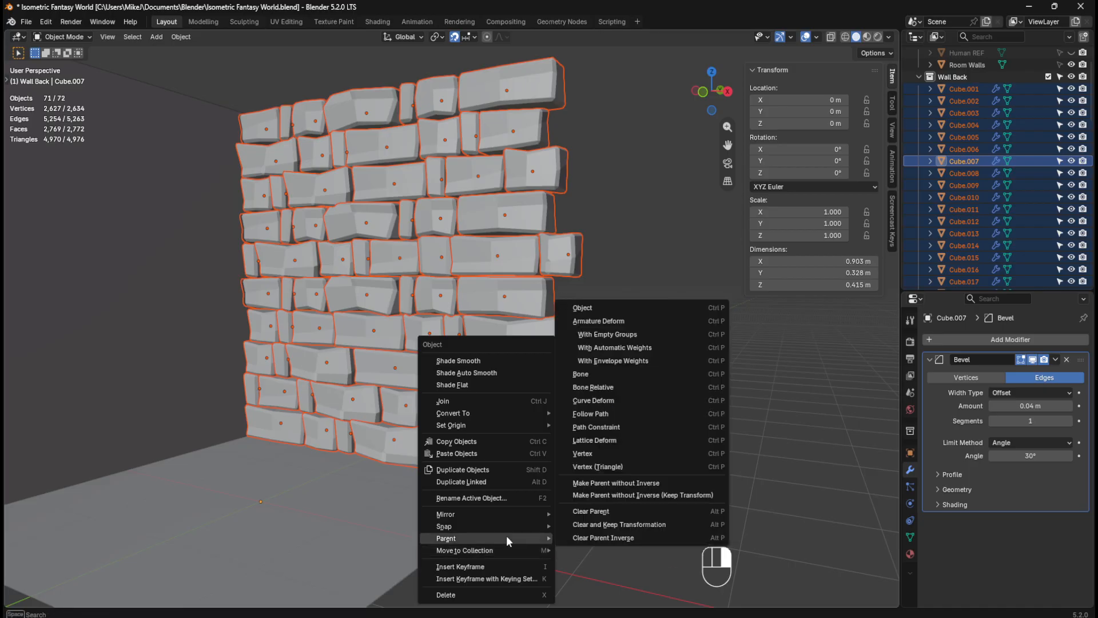
pyautogui.moveTo(506, 412)
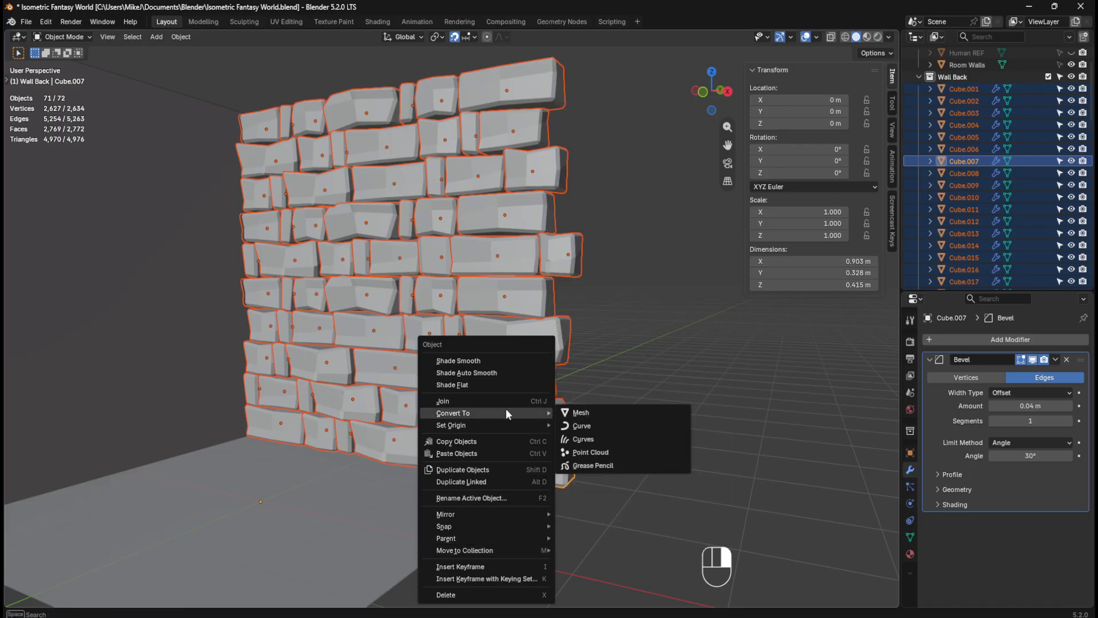
pyautogui.click(179, 37)
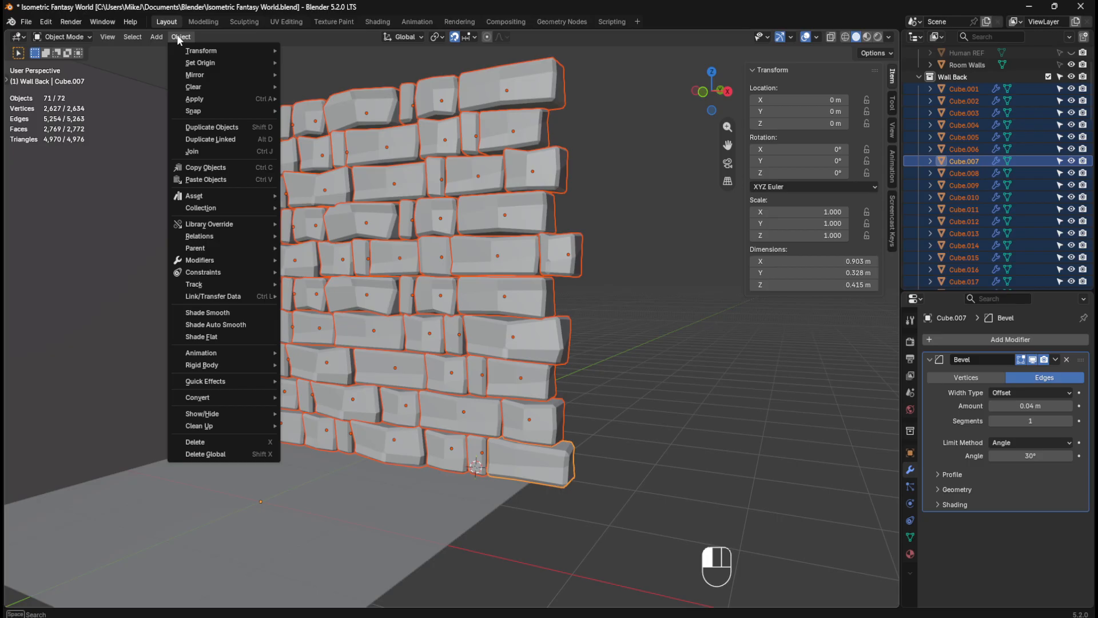
pyautogui.moveTo(239, 294)
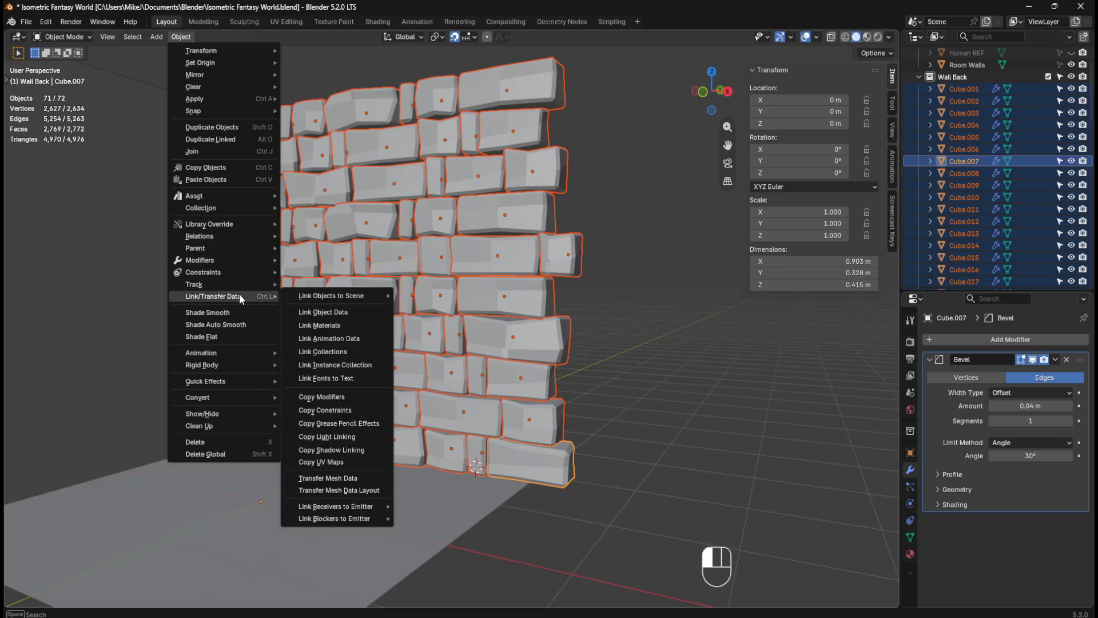
pyautogui.click(345, 396)
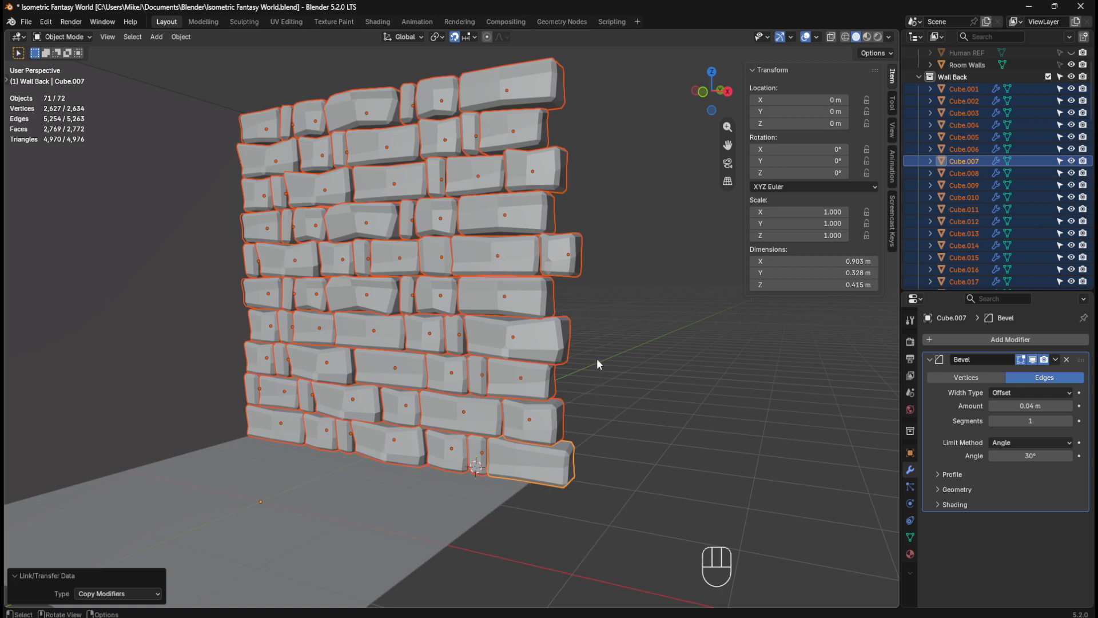
# Step: Check the bevel settings and shape of several individual stones in different rows of the wall
pyautogui.click(501, 250)
pyautogui.click(563, 258)
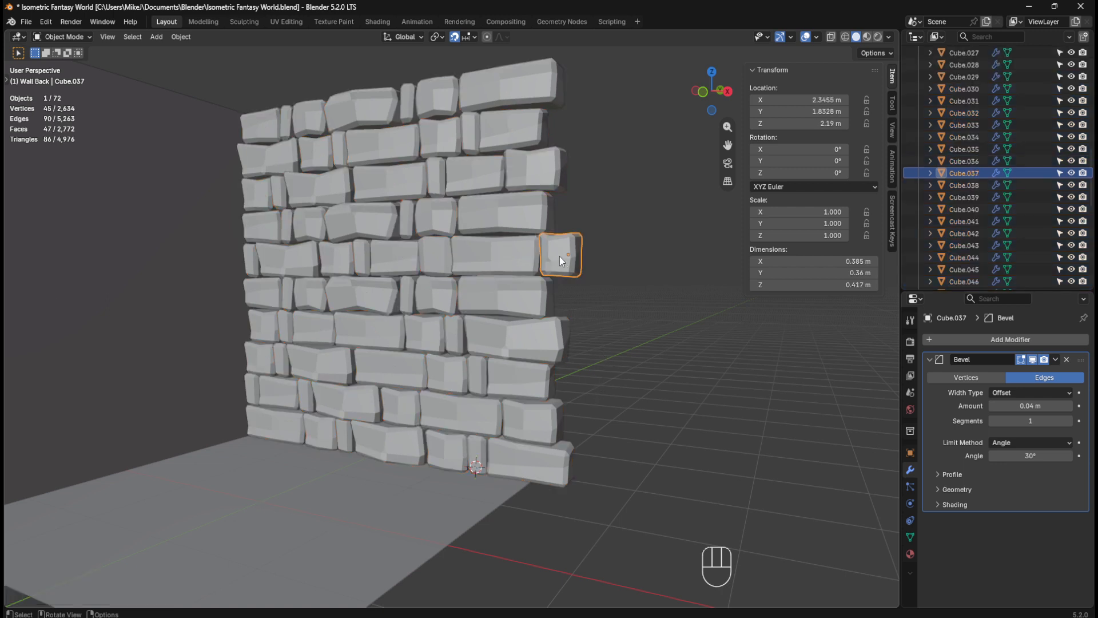
pyautogui.click(509, 213)
pyautogui.click(425, 212)
pyautogui.click(407, 337)
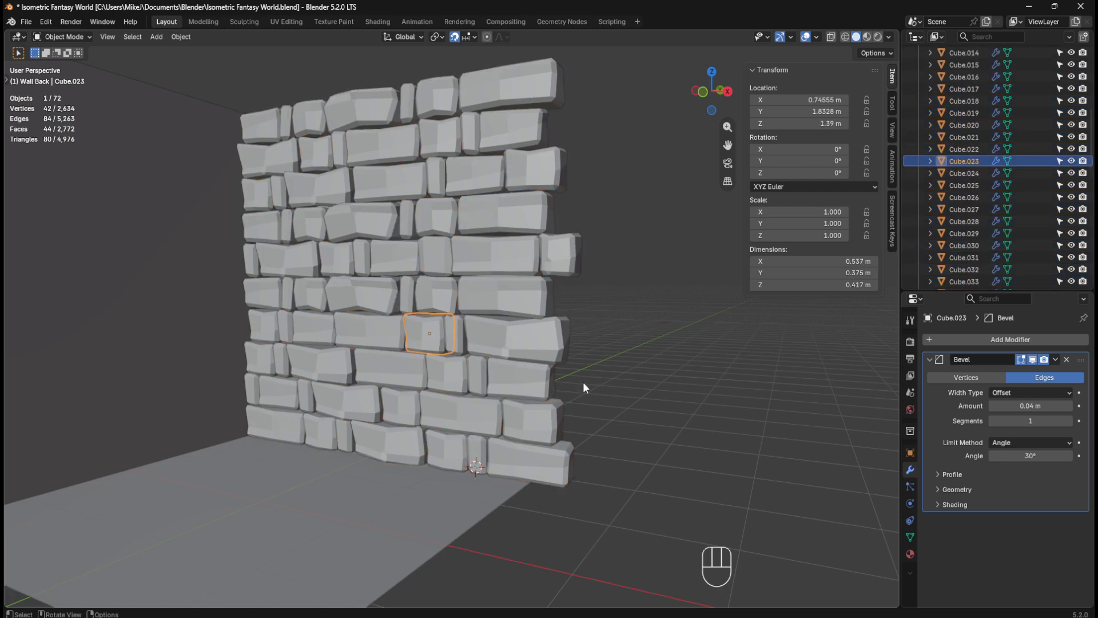
pyautogui.moveTo(595, 359); pyautogui.dragTo(552, 382, button='middle')
pyautogui.click(456, 343)
pyautogui.click(446, 299)
pyautogui.click(616, 352)
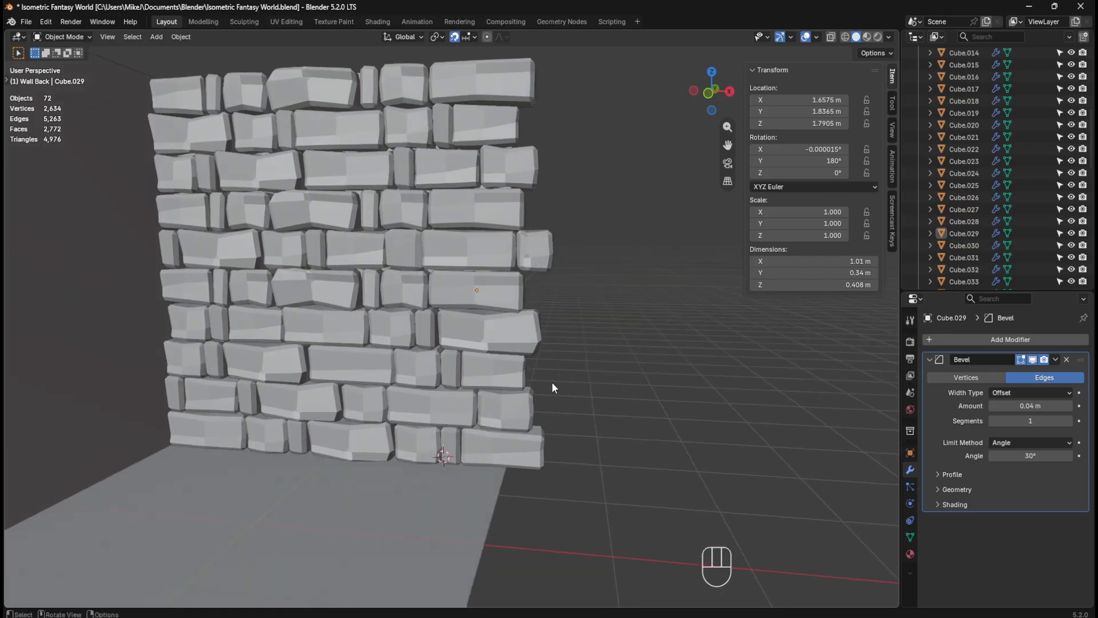
# Step: Lower the sixth row's small protruding end stone by about 0.027 m along Z
pyautogui.scroll(2, 552, 299)
pyautogui.moveTo(564, 290); pyautogui.dragTo(622, 239, button='middle')
pyautogui.click(568, 252)
pyautogui.scroll(2, 619, 272)
pyautogui.press('g')
pyautogui.press('z')
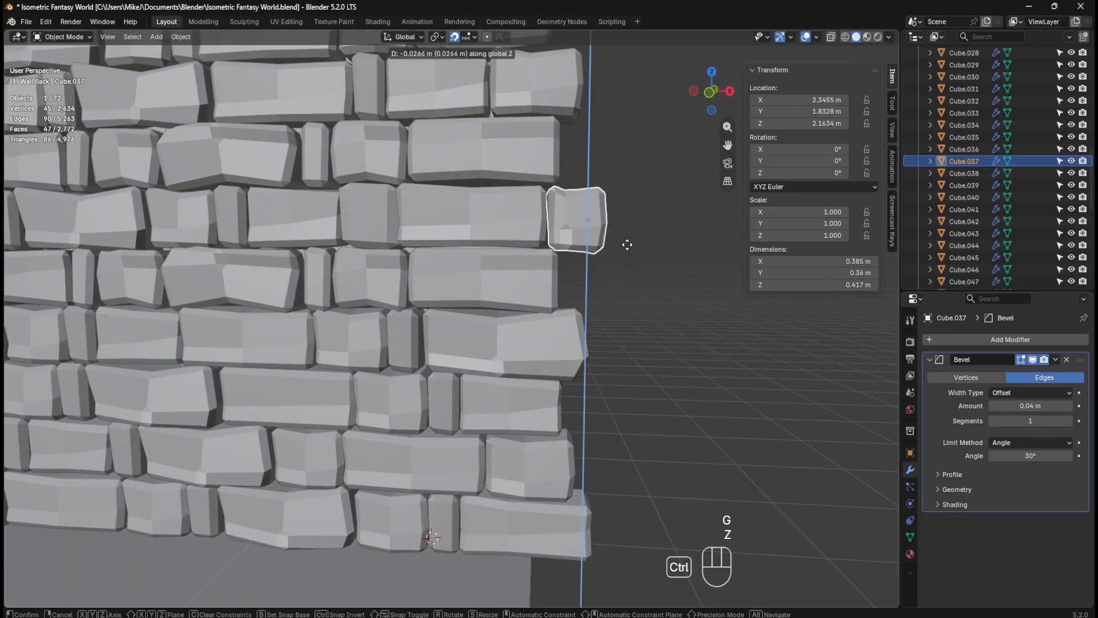
pyautogui.click(627, 244)
pyautogui.click(628, 309)
pyautogui.moveTo(628, 311); pyautogui.dragTo(598, 294, button='middle')
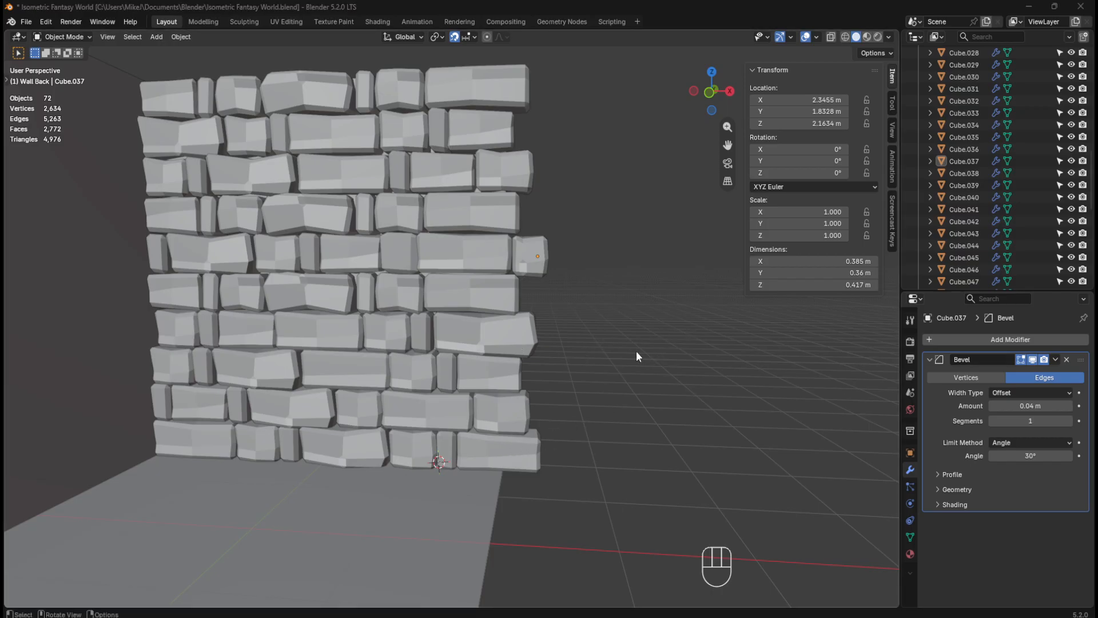
# Step: Select all the wall stones in front view and set the transform pivot point to Individual Origins
pyautogui.click(489, 331)
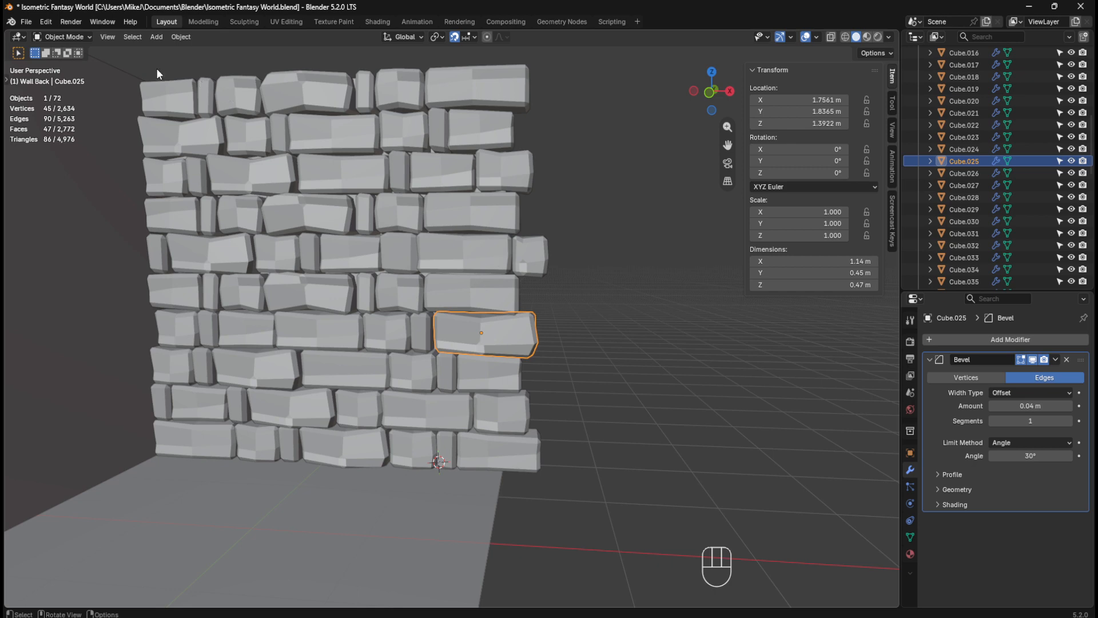
pyautogui.moveTo(156, 68); pyautogui.dragTo(618, 477)
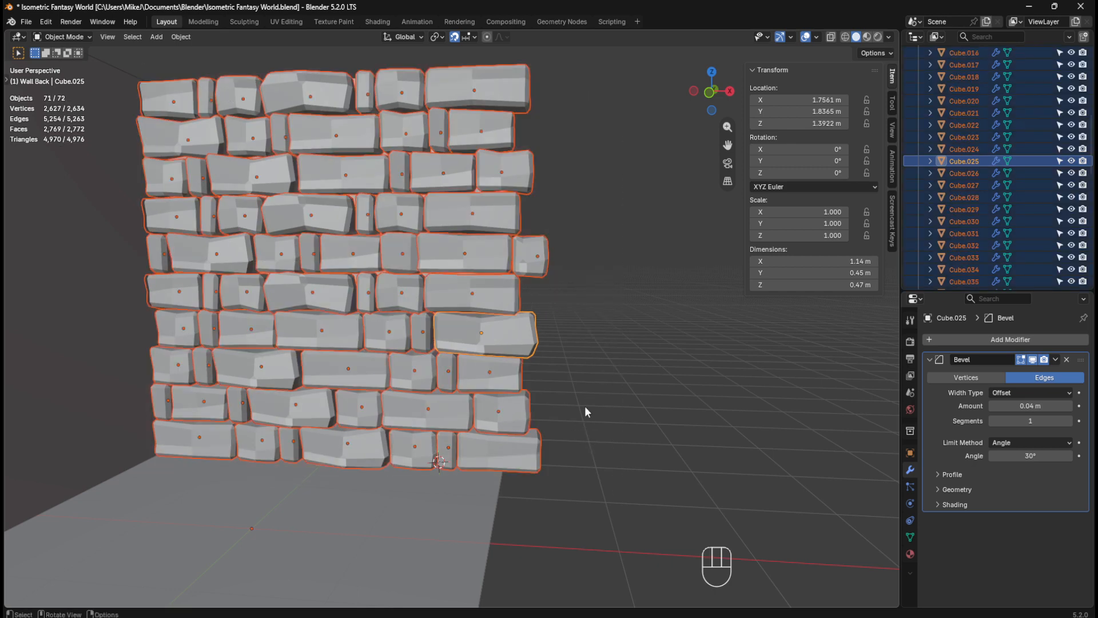
pyautogui.press('KP_1')
pyautogui.keyDown('shift'); pyautogui.moveTo(595, 414); pyautogui.dragTo(576, 364, button='middle'); pyautogui.keyUp('shift')
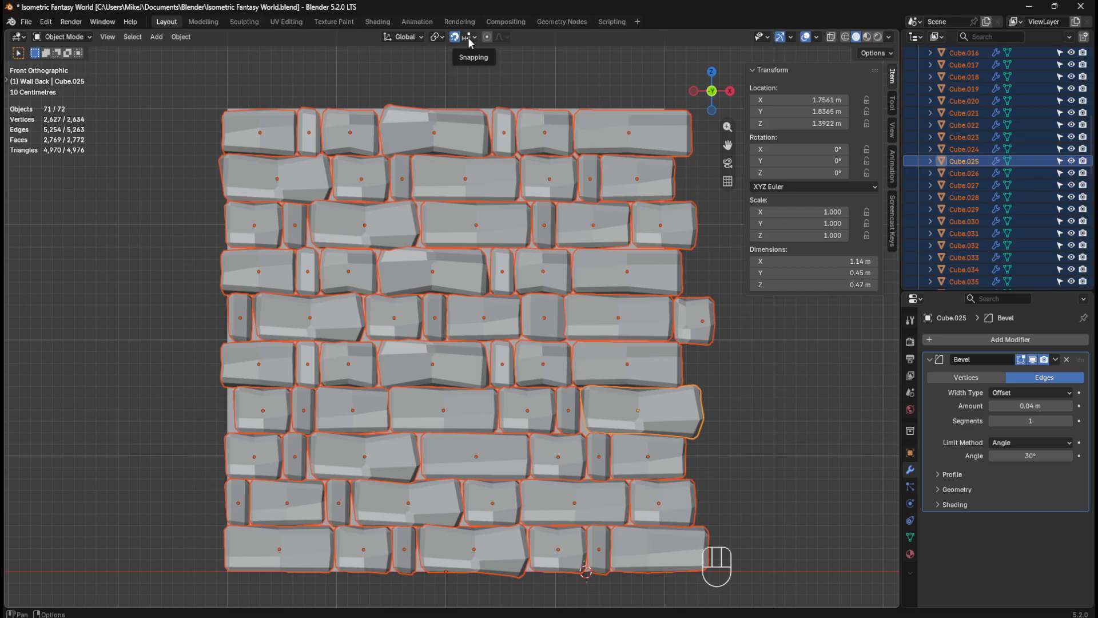
pyautogui.click(438, 36)
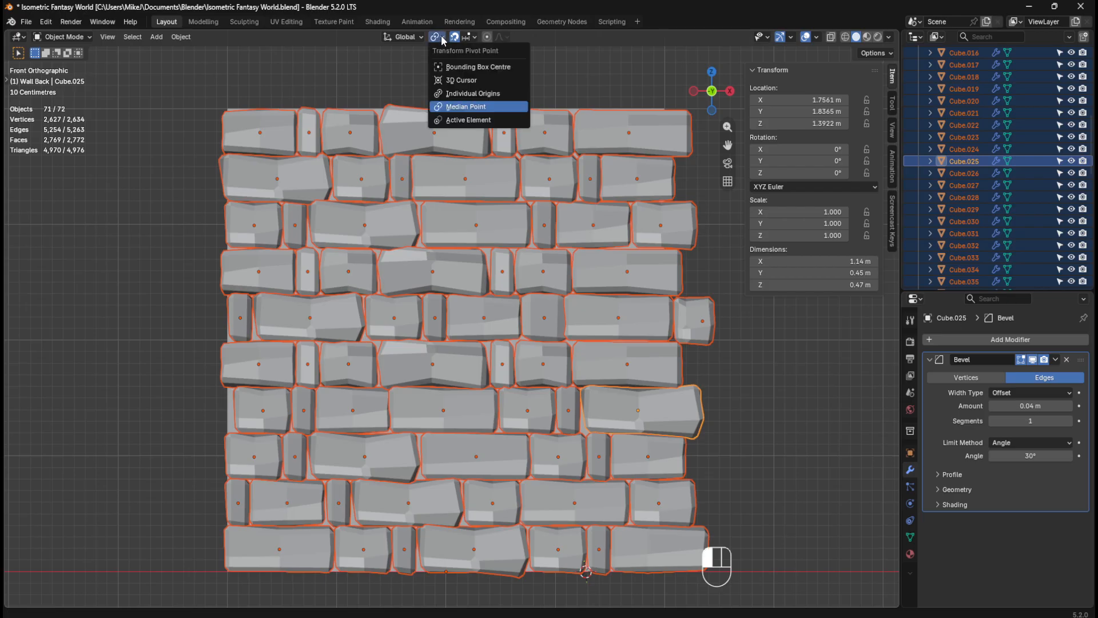
pyautogui.click(460, 93)
# Step: Try scaling all the stones to about 1.068 around their individual origins to close the gaps
pyautogui.press('s')
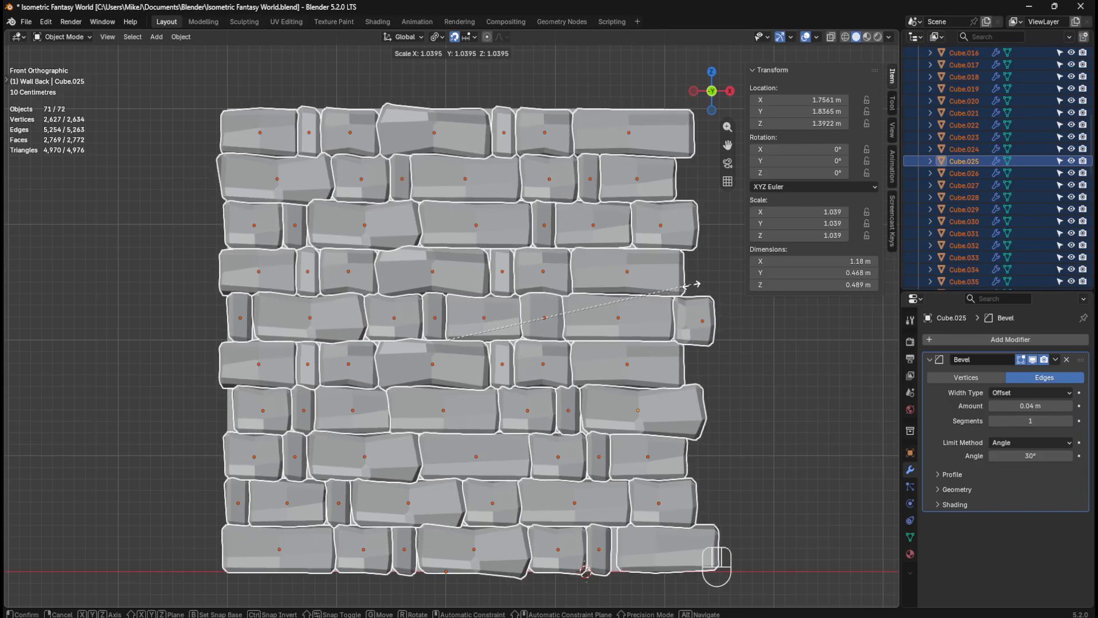
pyautogui.click(737, 379)
pyautogui.press('Tab')
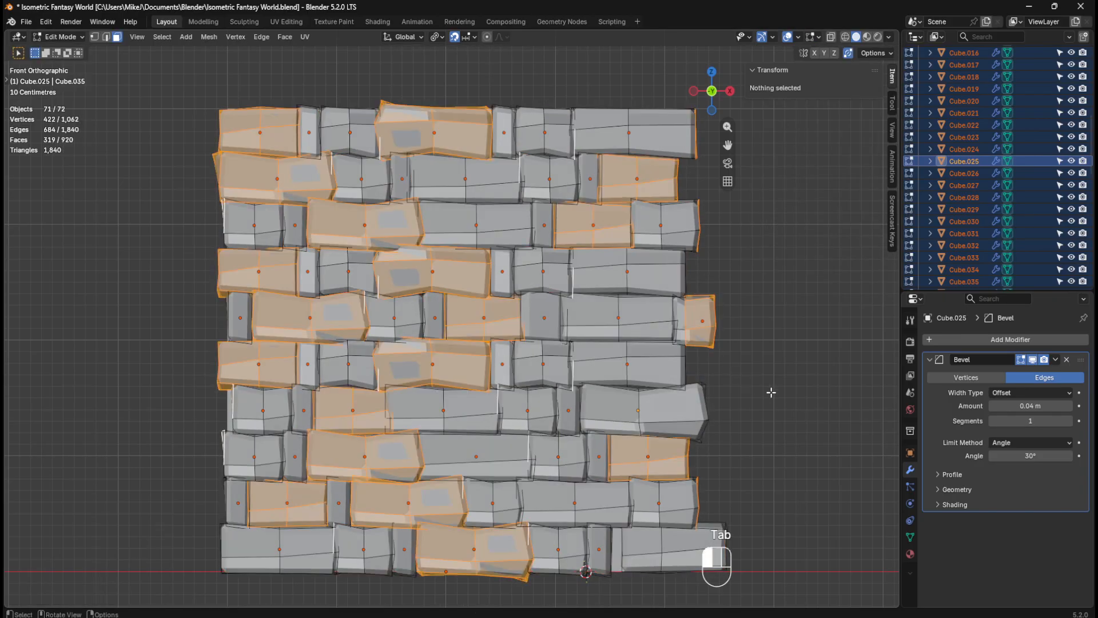
pyautogui.press('Tab')
pyautogui.click(785, 383)
pyautogui.moveTo(808, 390); pyautogui.dragTo(780, 373, button='middle')
# Step: Undo the scaling of the wall stones
pyautogui.hotkey('ctrl', 'z')
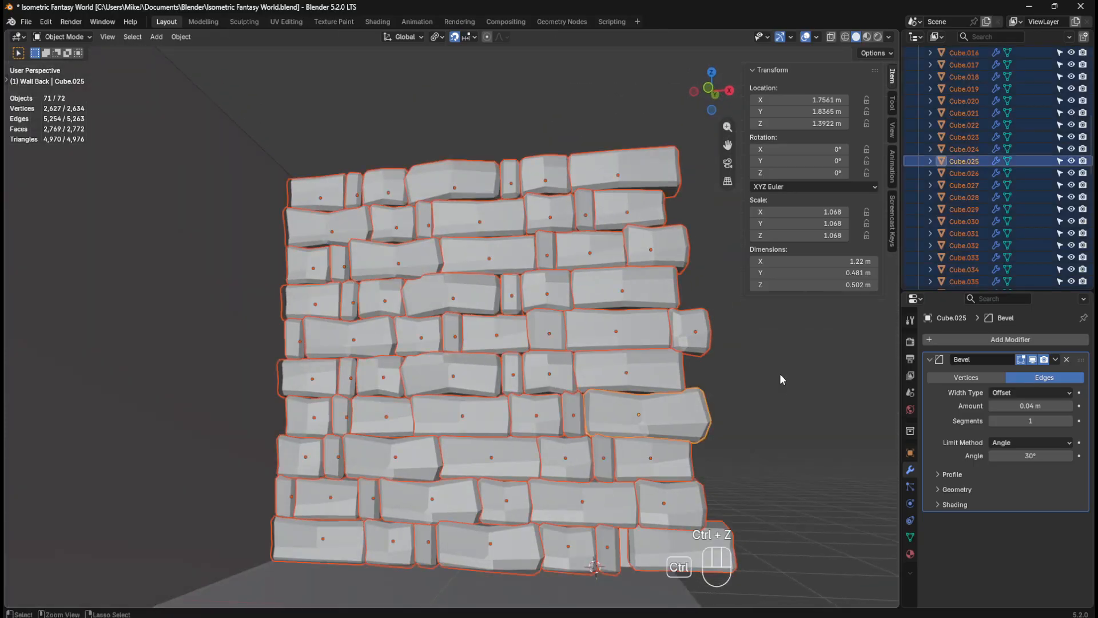
pyautogui.hotkey('ctrl', 'z')
pyautogui.hotkey('ctrl', 'z')
pyautogui.hotkey('ctrl', 'z')
pyautogui.hotkey('ctrl', 'z')
pyautogui.moveTo(747, 350); pyautogui.dragTo(752, 375, button='middle')
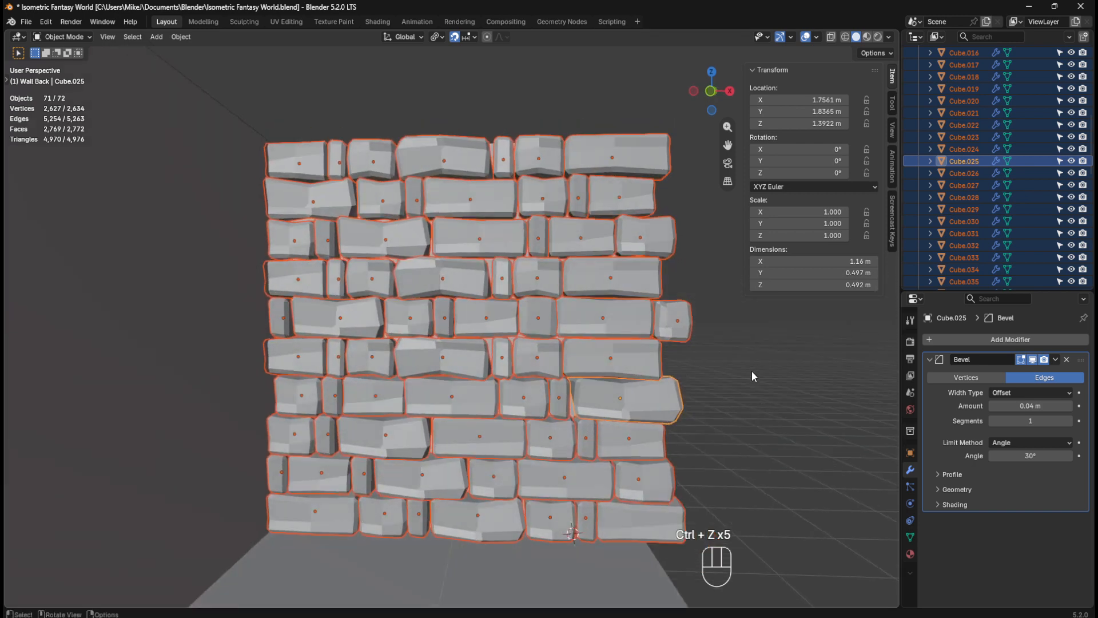
# Step: Scale all the wall stones to about 1.033 around their individual origins to tighten the gaps
pyautogui.click(436, 37)
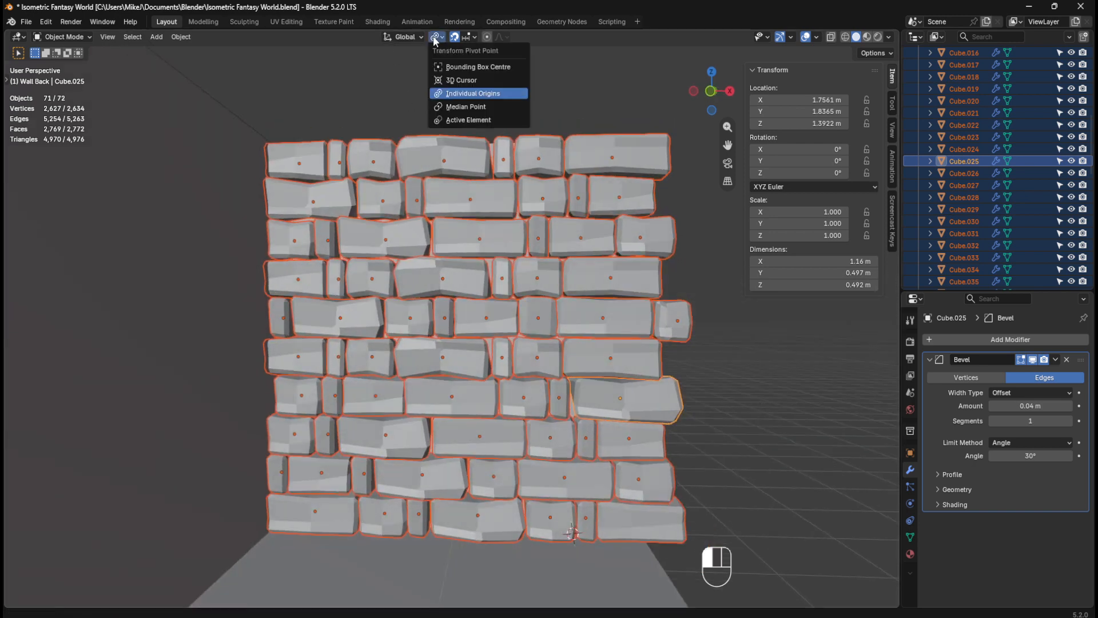
pyautogui.click(468, 94)
pyautogui.press('s')
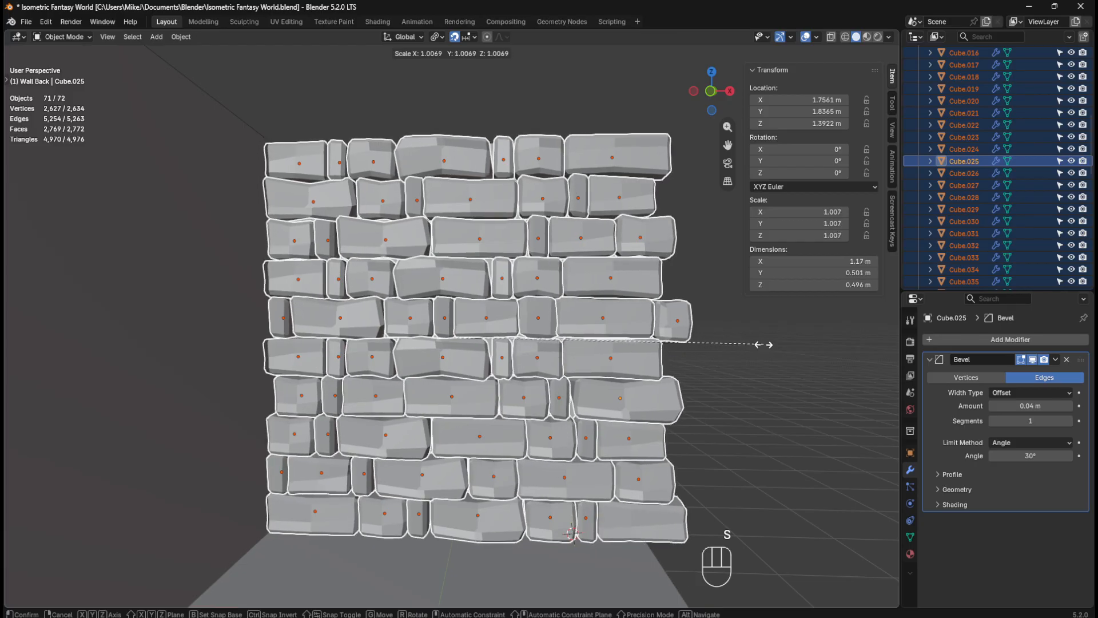
pyautogui.click(772, 342)
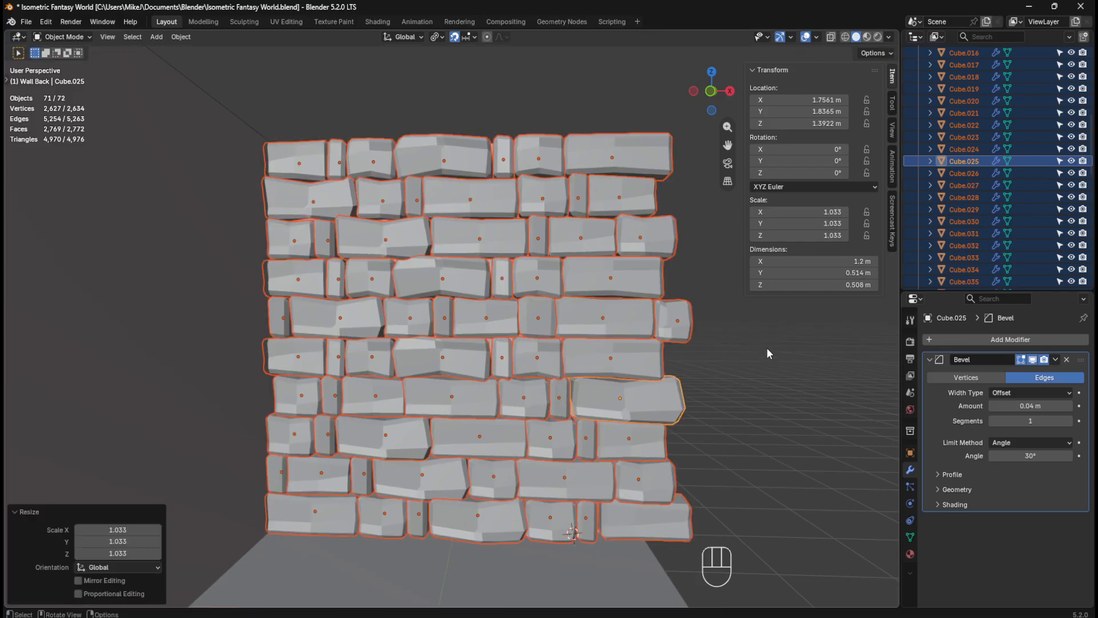
pyautogui.press('Tab')
pyautogui.press('Tab')
pyautogui.click(776, 382)
pyautogui.moveTo(777, 380); pyautogui.dragTo(615, 358, button='middle')
pyautogui.scroll(5, 496, 332)
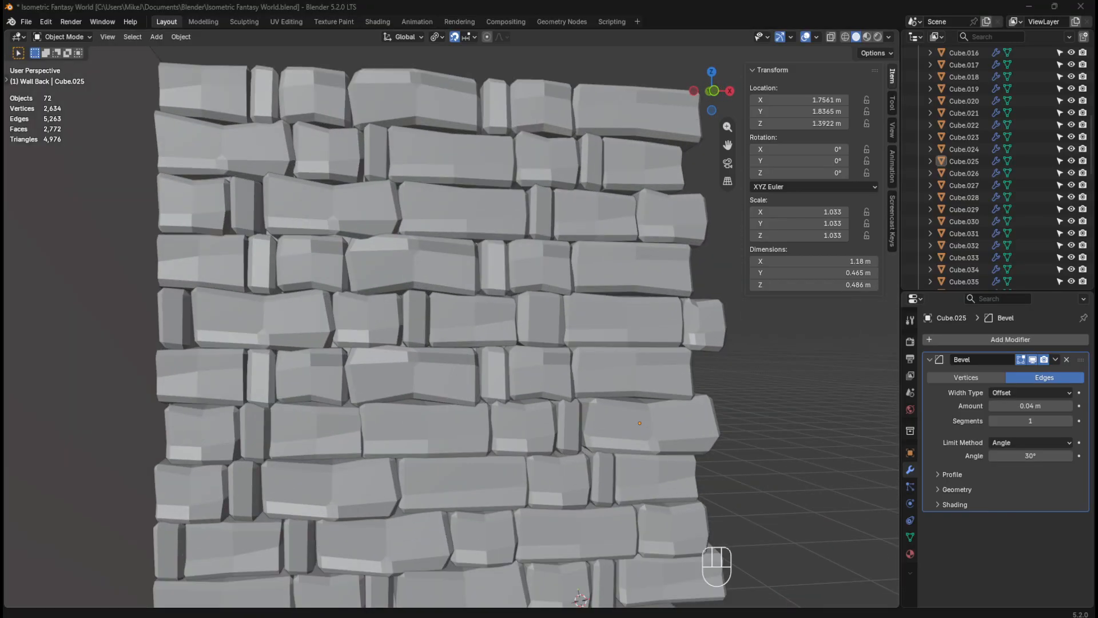
pyautogui.scroll(-4, 504, 308)
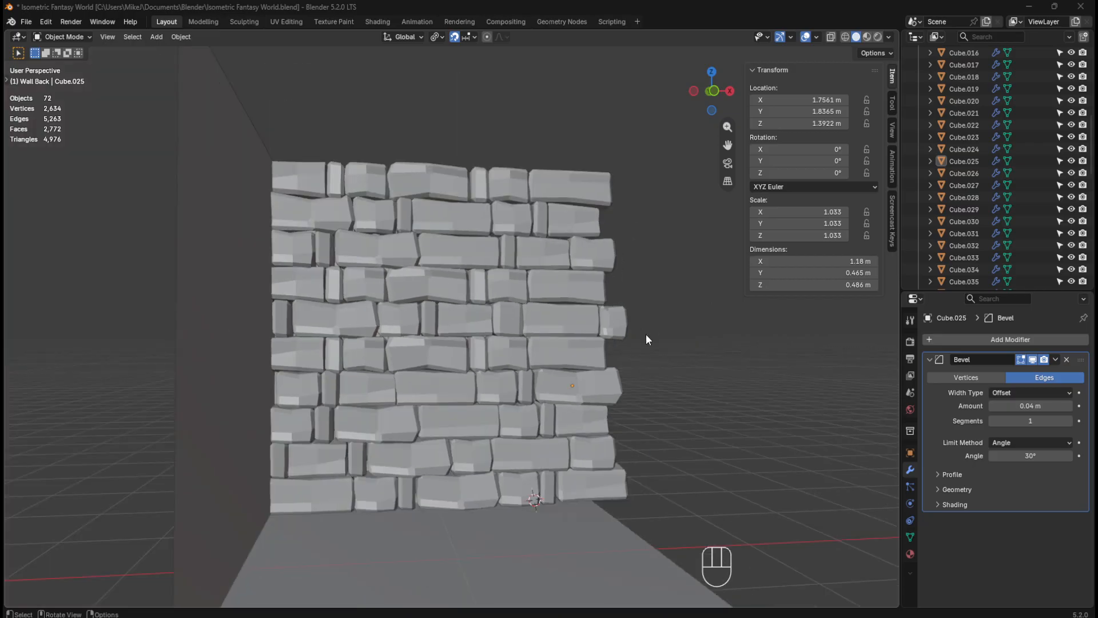
# Step: Select all the wall stones in front view and save the file
pyautogui.press('KP_1')
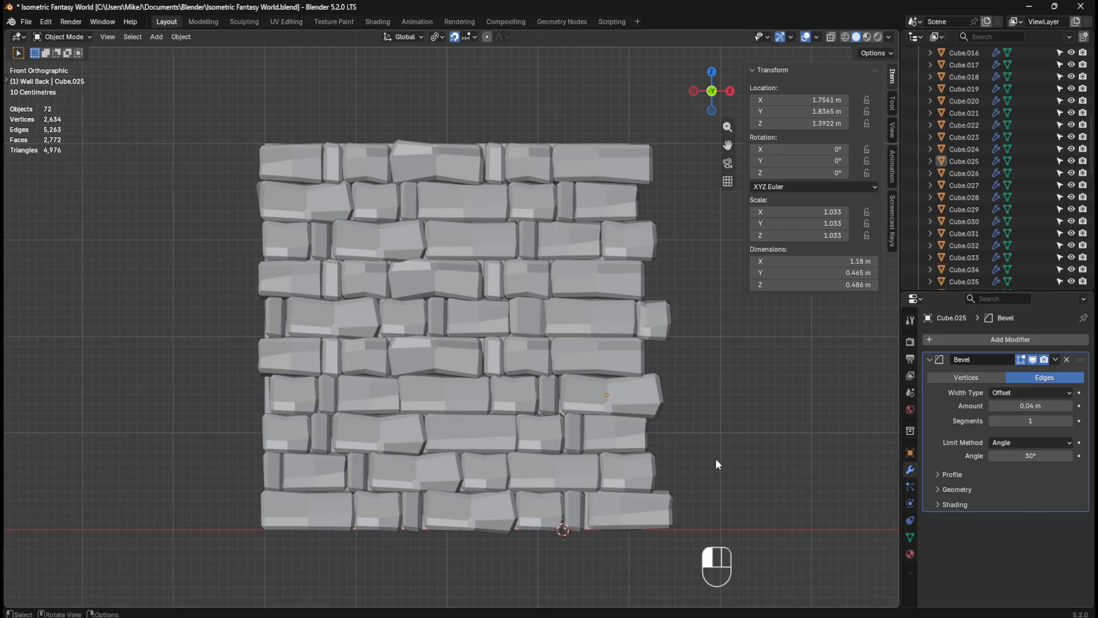
pyautogui.moveTo(215, 131); pyautogui.dragTo(730, 534)
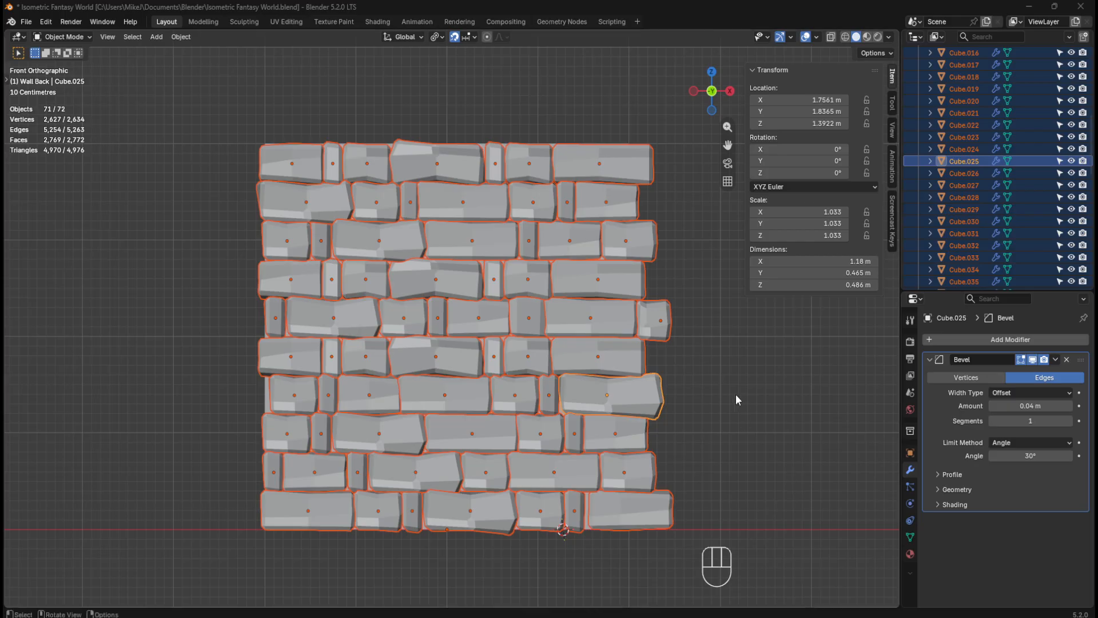
pyautogui.moveTo(722, 407)
pyautogui.keyDown('shift'); pyautogui.mouseDown(button='middle')
pyautogui.moveTo(732, 380)
pyautogui.moveTo(737, 410)
pyautogui.mouseUp(button='middle'); pyautogui.keyUp('shift')
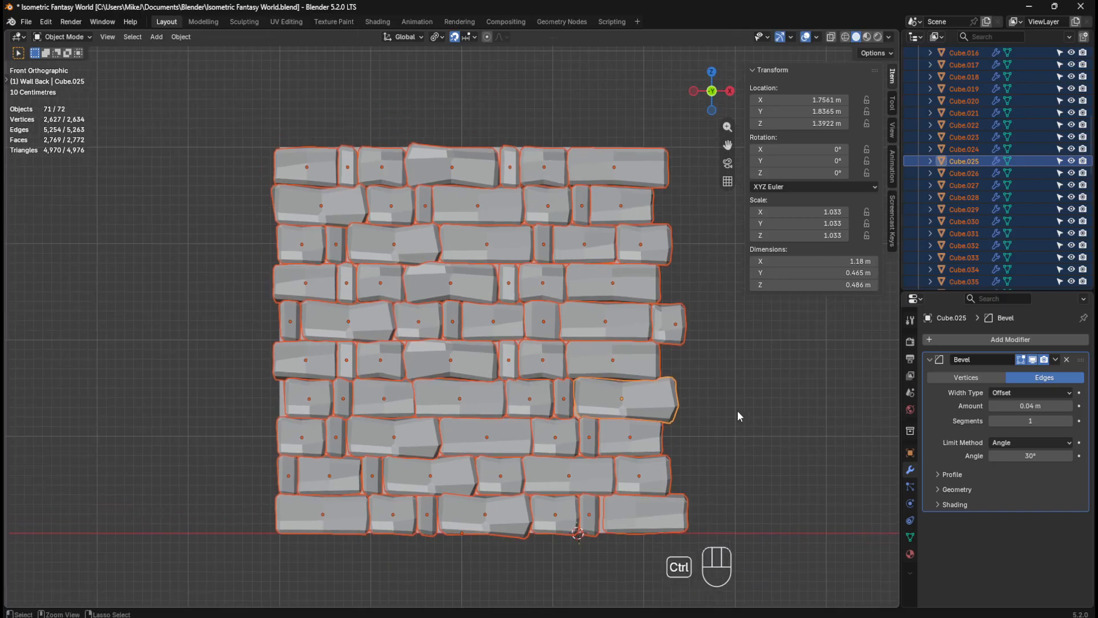
pyautogui.hotkey('ctrl', 's')
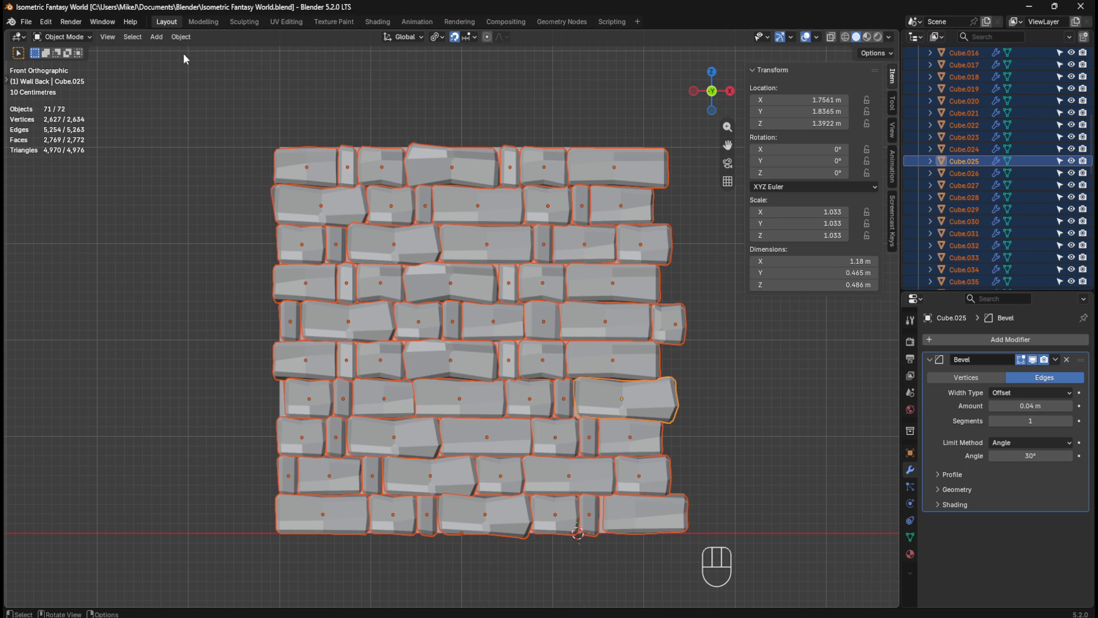
# Step: Run Randomise Transform on the selected wall stones
pyautogui.click(178, 37)
pyautogui.moveTo(191, 49)
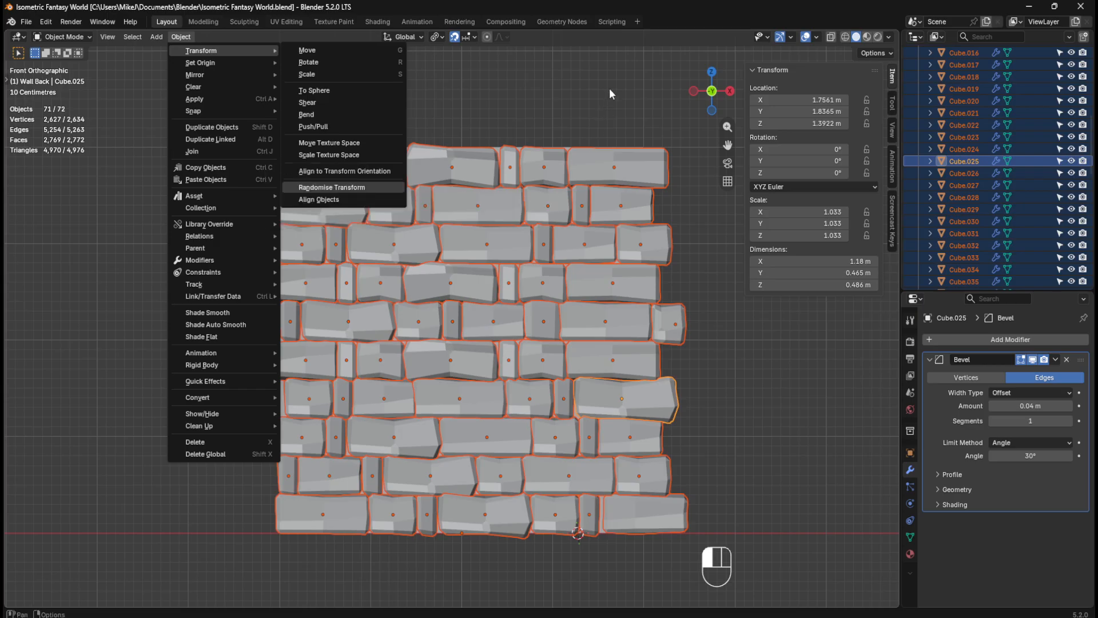
pyautogui.press('q')
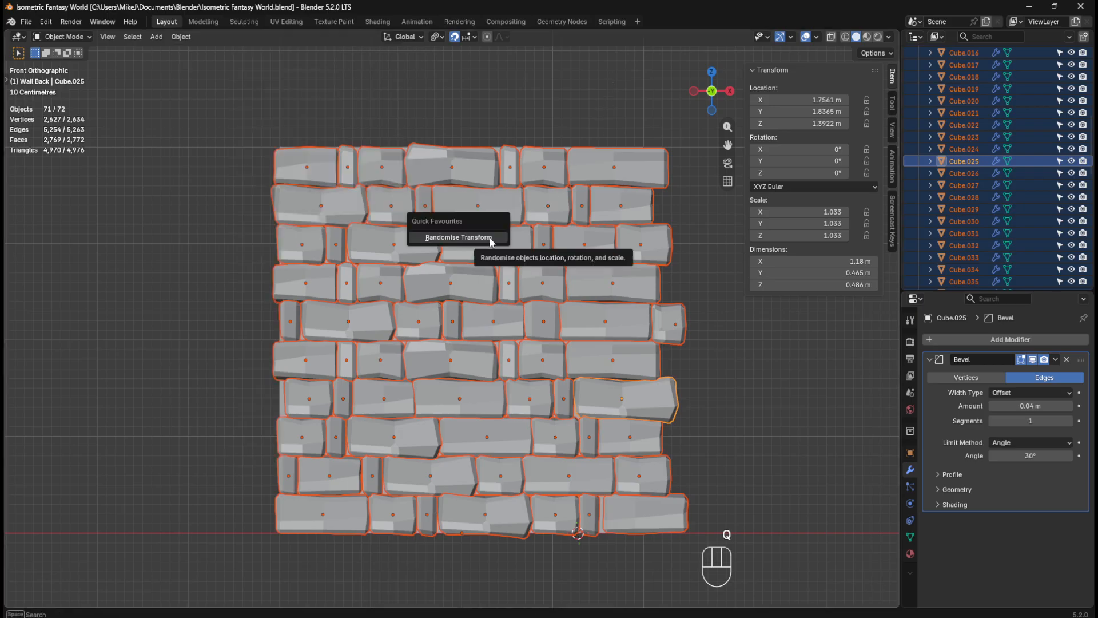
pyautogui.click(485, 237)
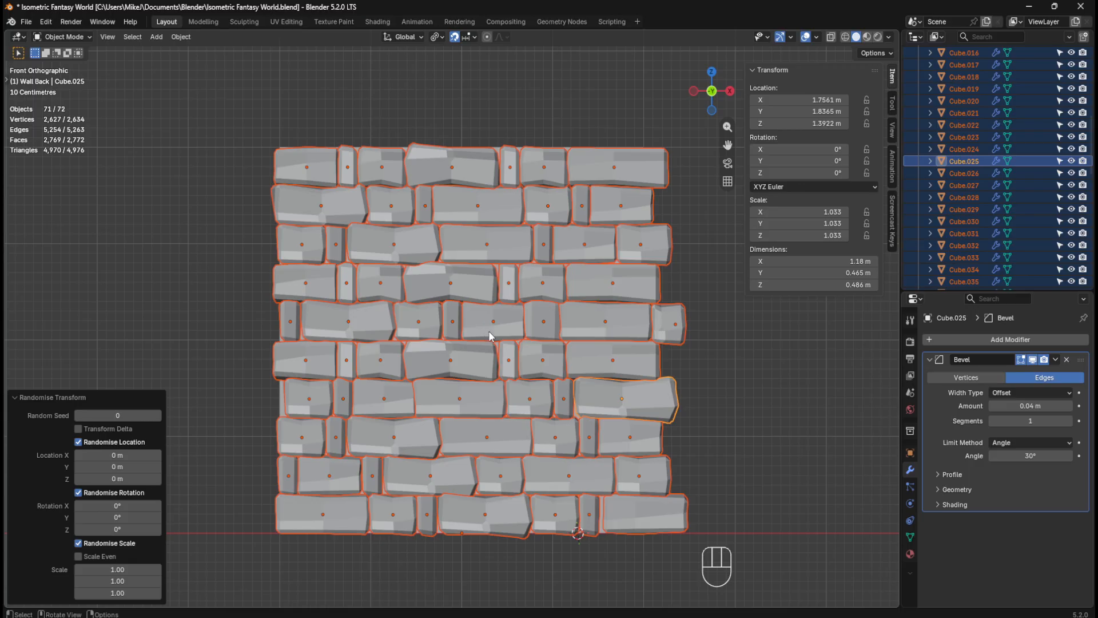
# Step: Try randomised Y scale values of 1.48 and 1.36 to vary the depth of the stones
pyautogui.moveTo(734, 383); pyautogui.dragTo(633, 365, button='middle')
pyautogui.scroll(-2, 616, 361)
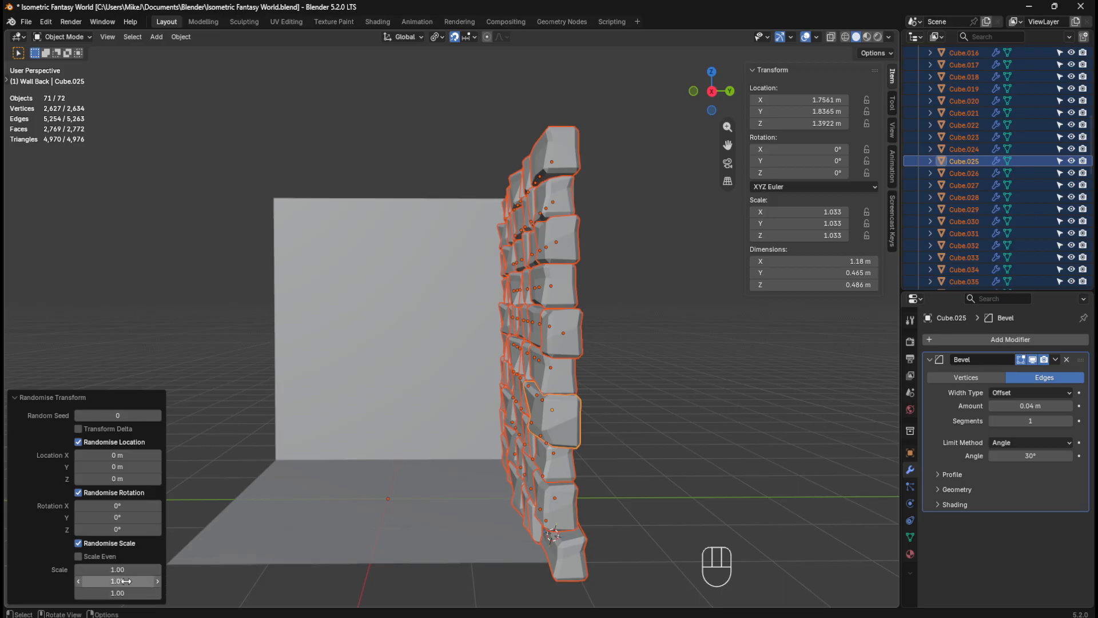
pyautogui.moveTo(125, 581); pyautogui.dragTo(148, 581)
pyautogui.moveTo(469, 482); pyautogui.dragTo(506, 475, button='middle')
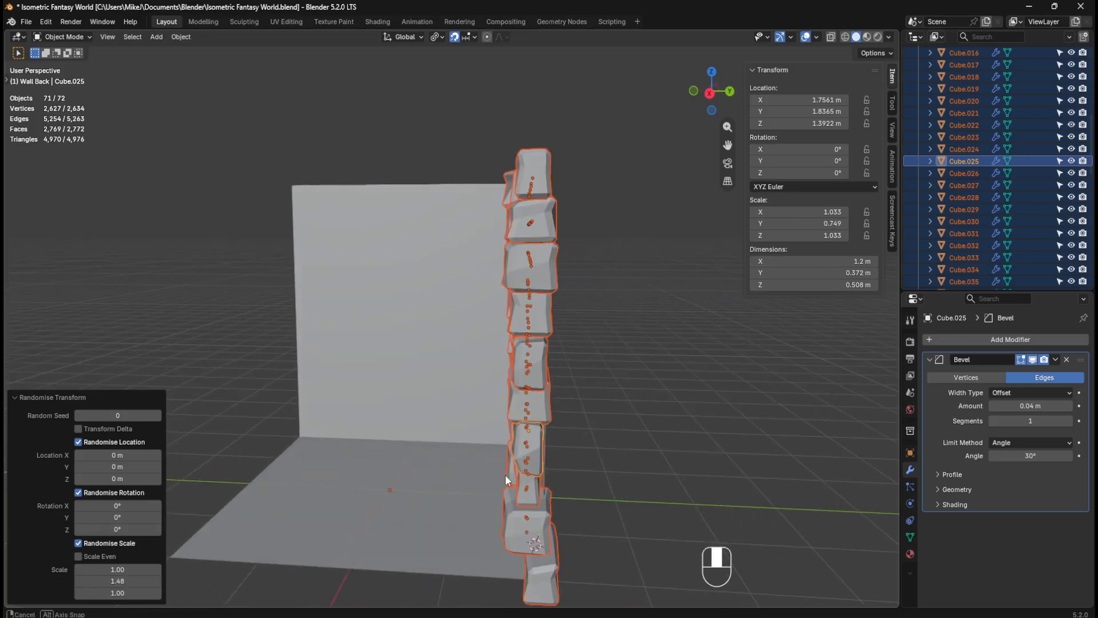
pyautogui.moveTo(118, 581)
pyautogui.mouseDown()
pyautogui.moveTo(135, 581)
pyautogui.moveTo(117, 581)
pyautogui.mouseUp()
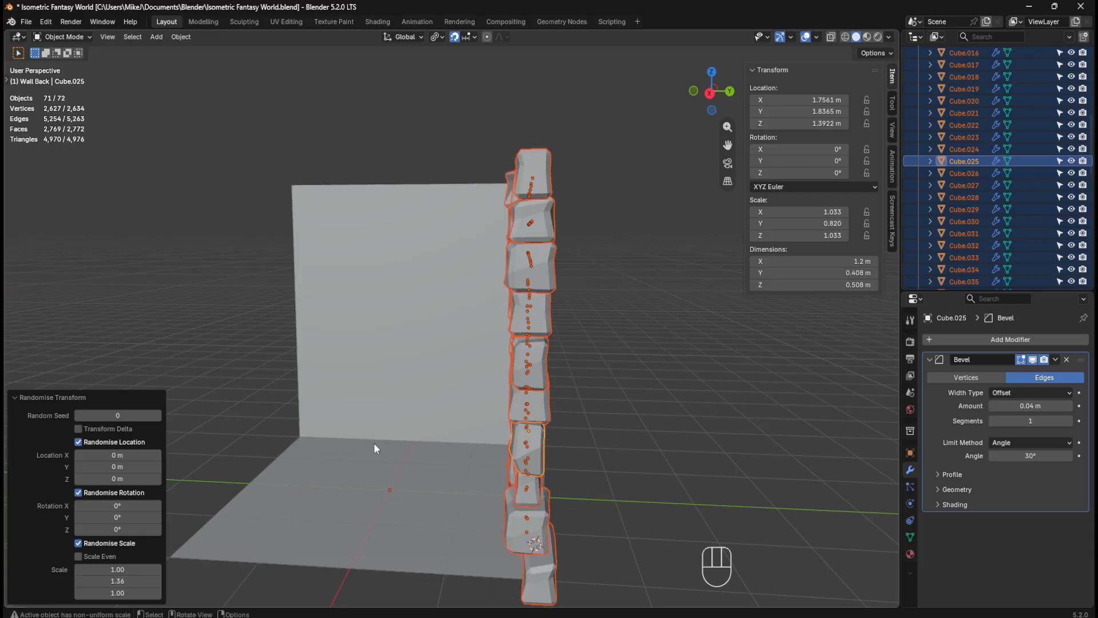
pyautogui.moveTo(375, 448); pyautogui.dragTo(417, 443, button='middle')
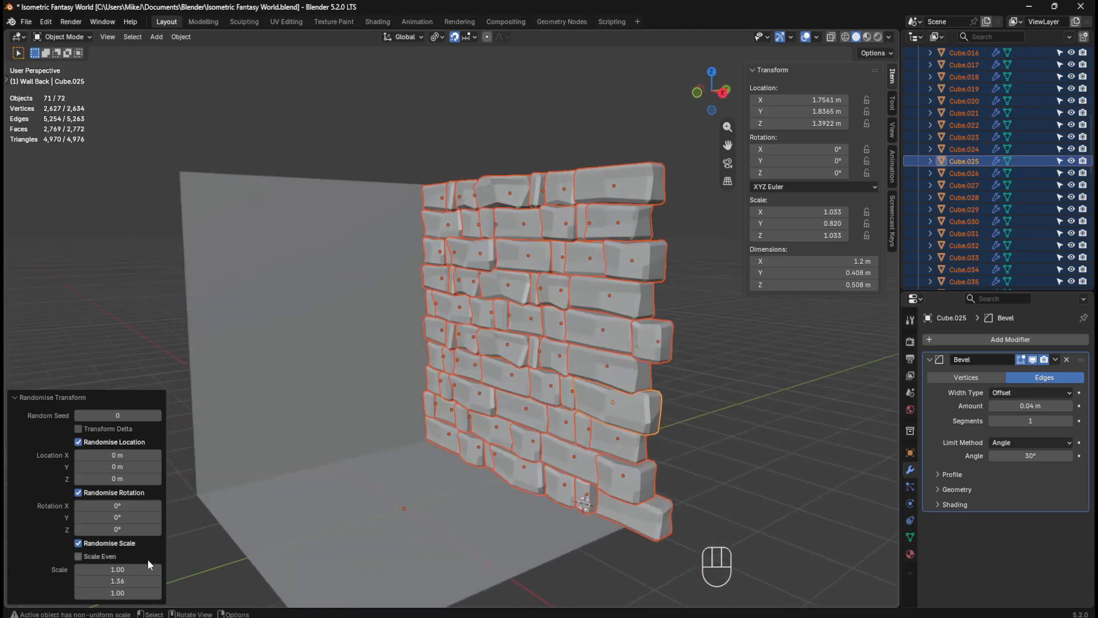
# Step: Set the randomised Y scale of the wall stones to 0.61
pyautogui.moveTo(146, 580); pyautogui.dragTo(110, 580)
pyautogui.moveTo(452, 417); pyautogui.dragTo(391, 405, button='middle')
pyautogui.moveTo(390, 406); pyautogui.dragTo(385, 410, button='middle')
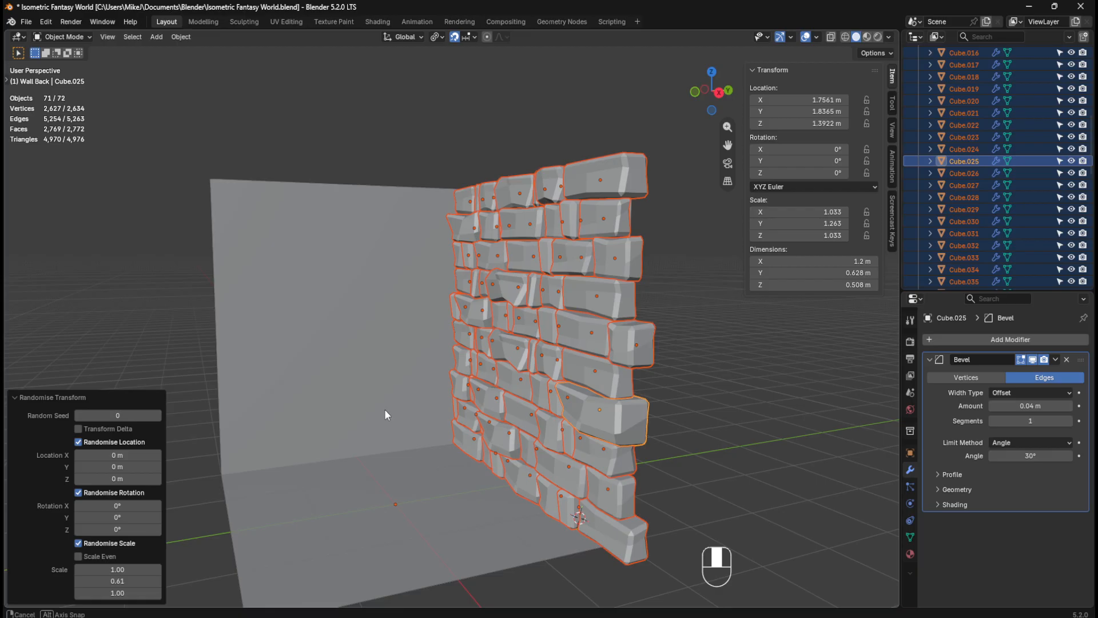
# Step: Set the randomised X rotation of the wall stones to 3.8°
pyautogui.moveTo(118, 505); pyautogui.dragTo(141, 506)
pyautogui.moveTo(572, 424); pyautogui.dragTo(534, 418, button='middle')
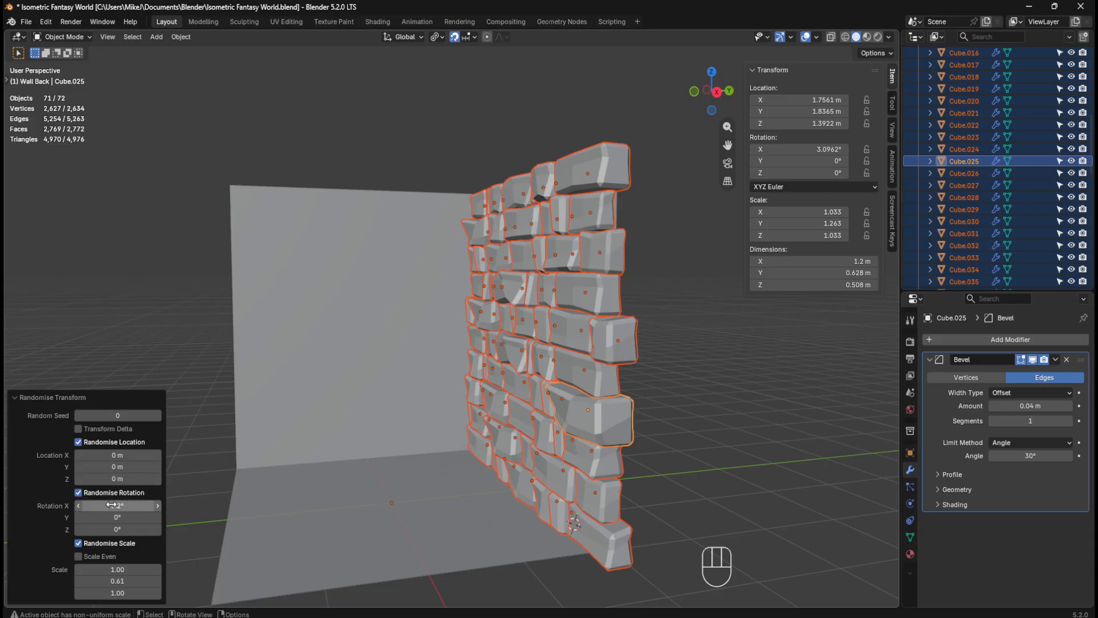
pyautogui.moveTo(117, 505)
pyautogui.mouseDown()
pyautogui.moveTo(172, 513)
pyautogui.moveTo(127, 515)
pyautogui.mouseUp()
# Step: Set the randomised Y rotation of the wall stones to -2.2°
pyautogui.click(128, 515)
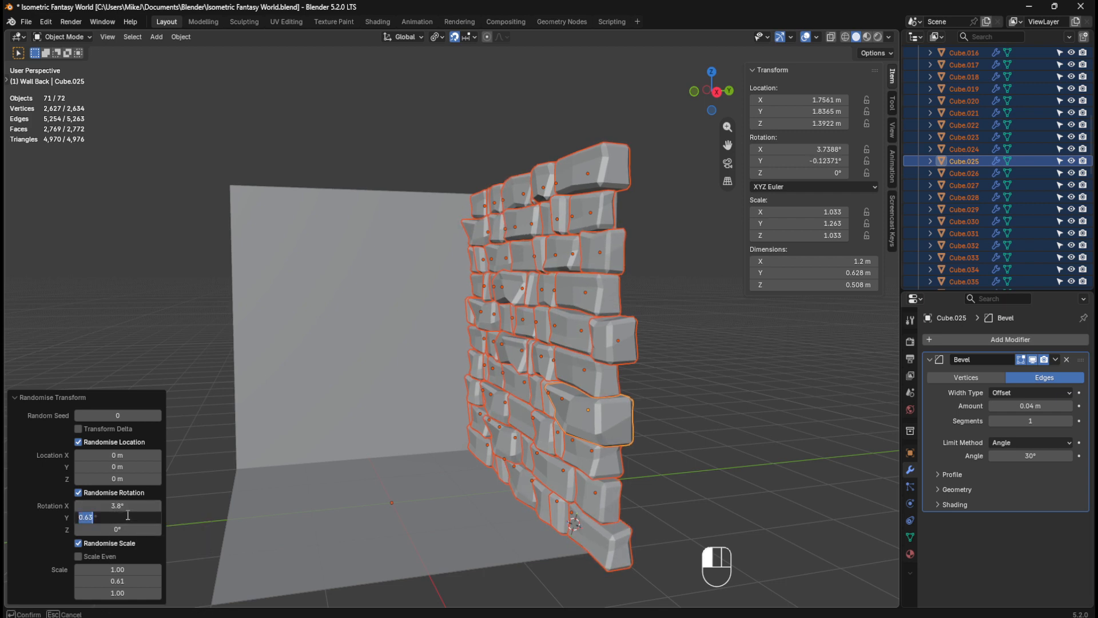
pyautogui.click(127, 516)
pyautogui.click(89, 518)
pyautogui.click(144, 482)
pyautogui.moveTo(122, 517); pyautogui.dragTo(96, 517)
# Step: Set the randomised Z rotation of the wall stones to -0.66° and deselect them
pyautogui.moveTo(486, 446); pyautogui.dragTo(440, 461, button='middle')
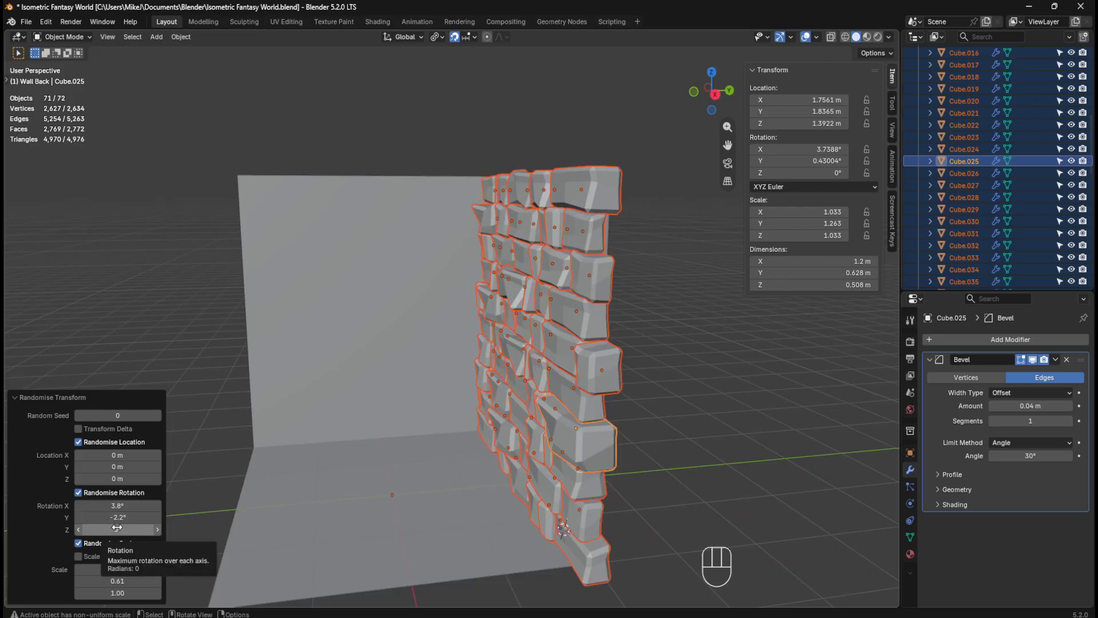
pyautogui.moveTo(116, 528)
pyautogui.mouseDown()
pyautogui.moveTo(131, 527)
pyautogui.moveTo(111, 528)
pyautogui.mouseUp()
pyautogui.moveTo(431, 417)
pyautogui.mouseDown(button='middle')
pyautogui.moveTo(538, 404)
pyautogui.moveTo(436, 423)
pyautogui.moveTo(425, 436)
pyautogui.mouseUp(button='middle')
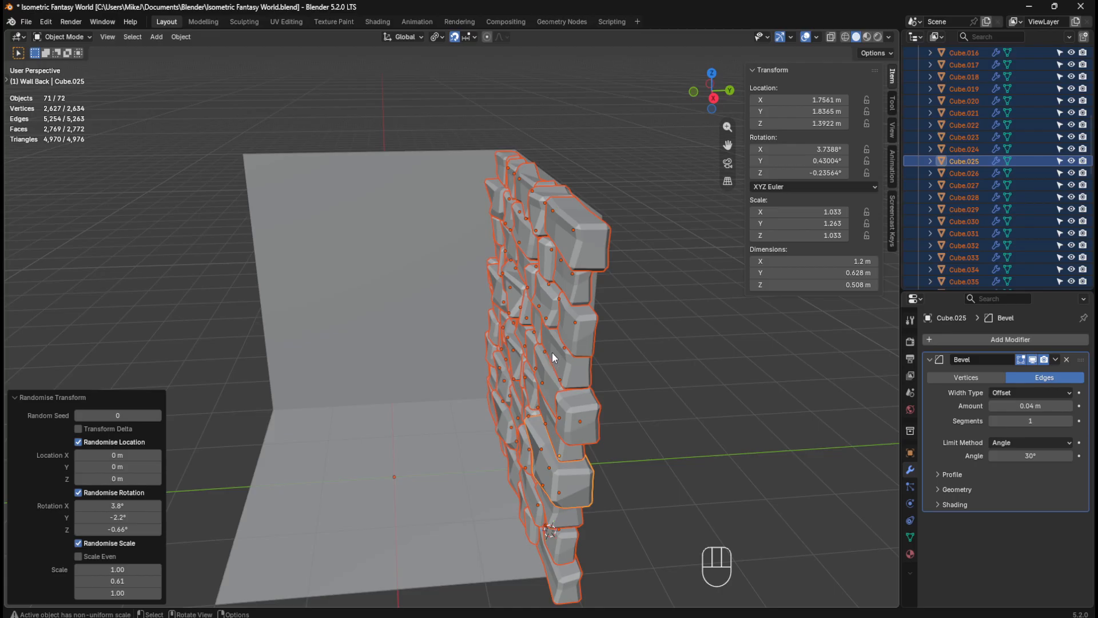
pyautogui.click(672, 365)
# Step: Check the randomised wall from the front and at an angle, and save the file
pyautogui.moveTo(444, 368); pyautogui.dragTo(557, 346, button='middle')
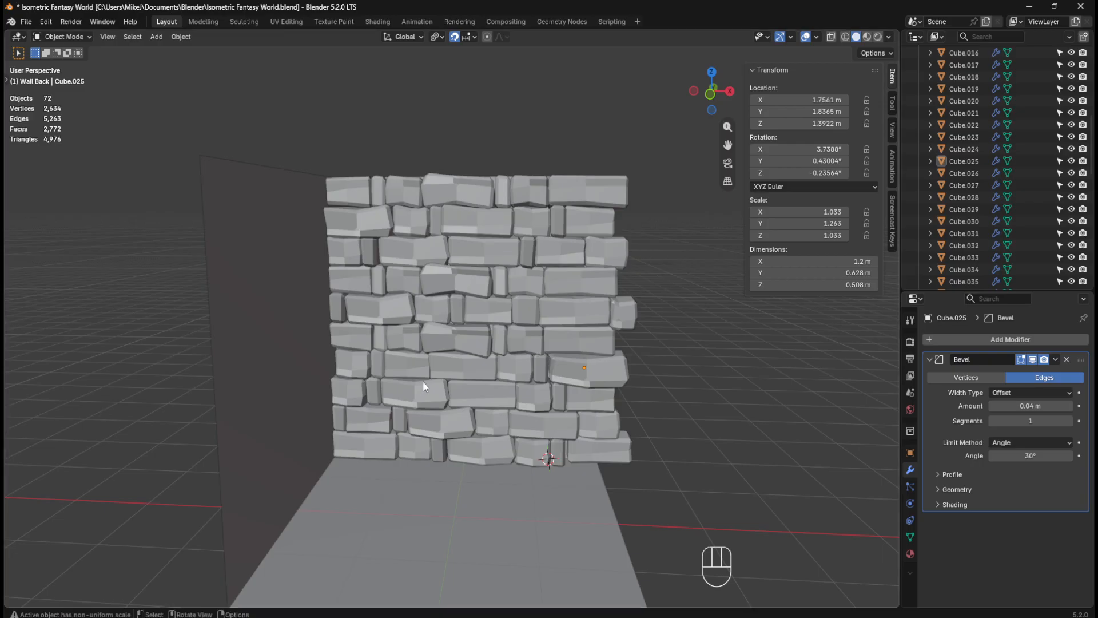
pyautogui.moveTo(423, 379)
pyautogui.mouseDown(button='middle')
pyautogui.moveTo(465, 364)
pyautogui.moveTo(434, 366)
pyautogui.mouseUp(button='middle')
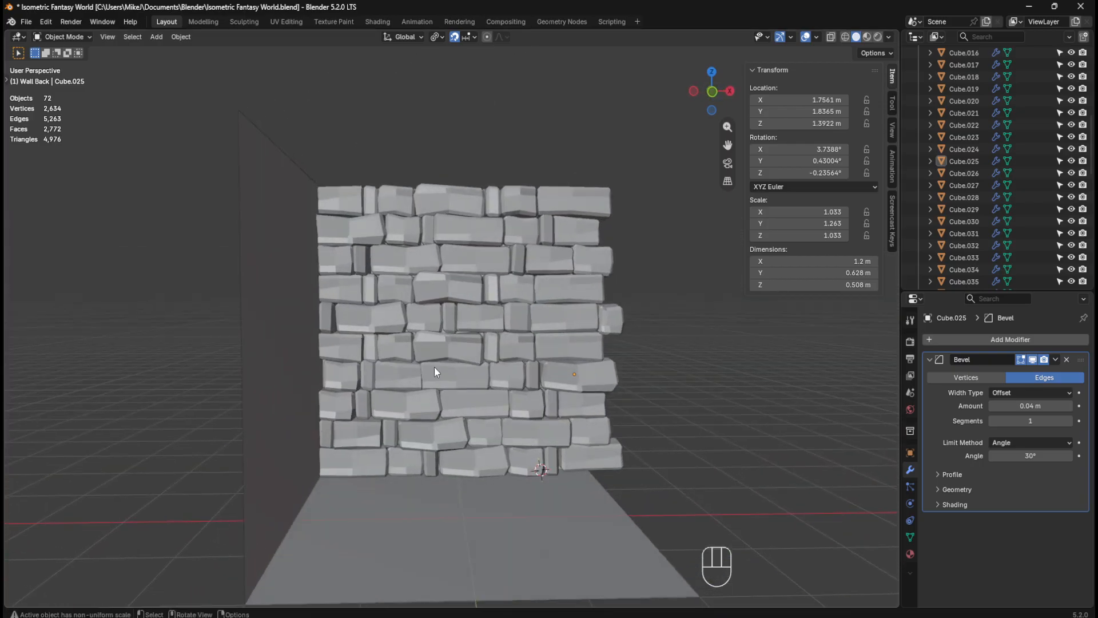
pyautogui.press('KP_1')
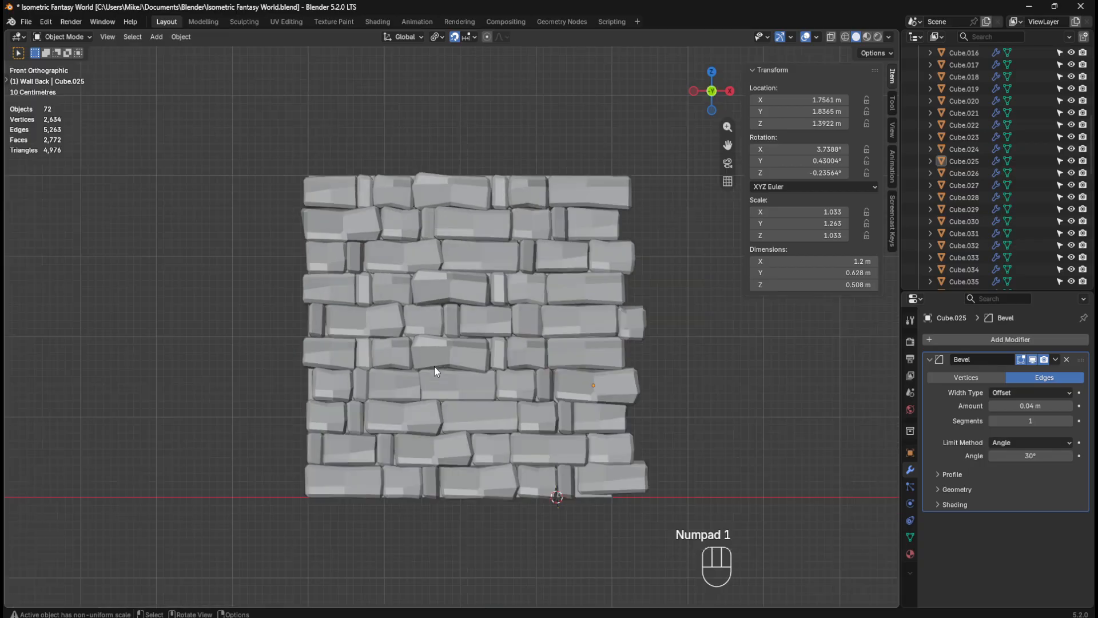
pyautogui.hotkey('ctrl', 's')
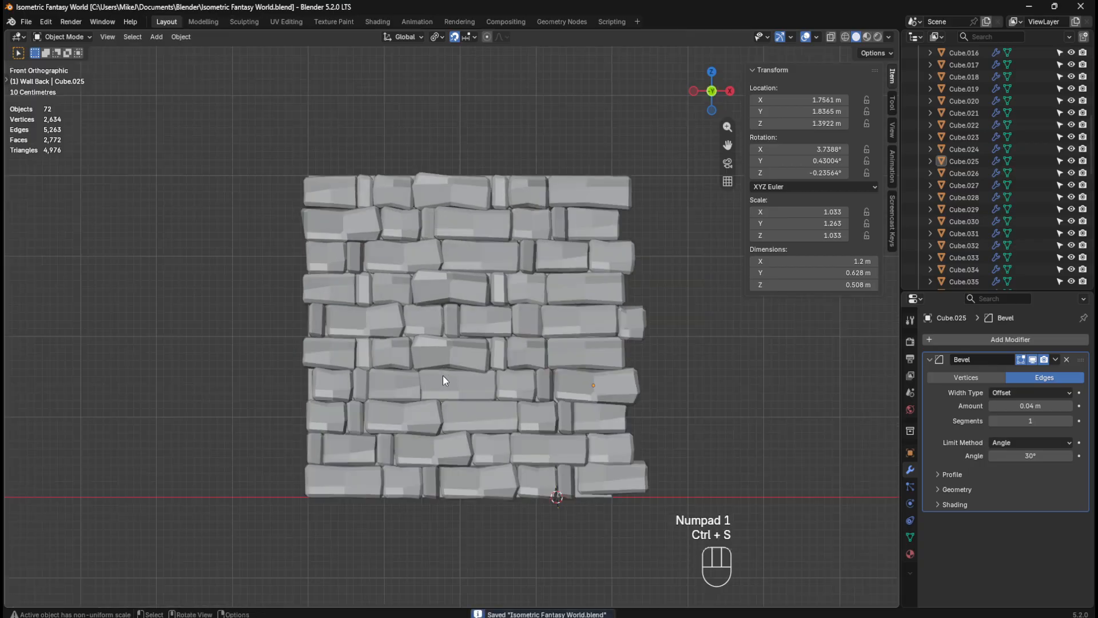
pyautogui.keyDown('shift'); pyautogui.moveTo(393, 354); pyautogui.dragTo(420, 368, button='middle'); pyautogui.keyUp('shift')
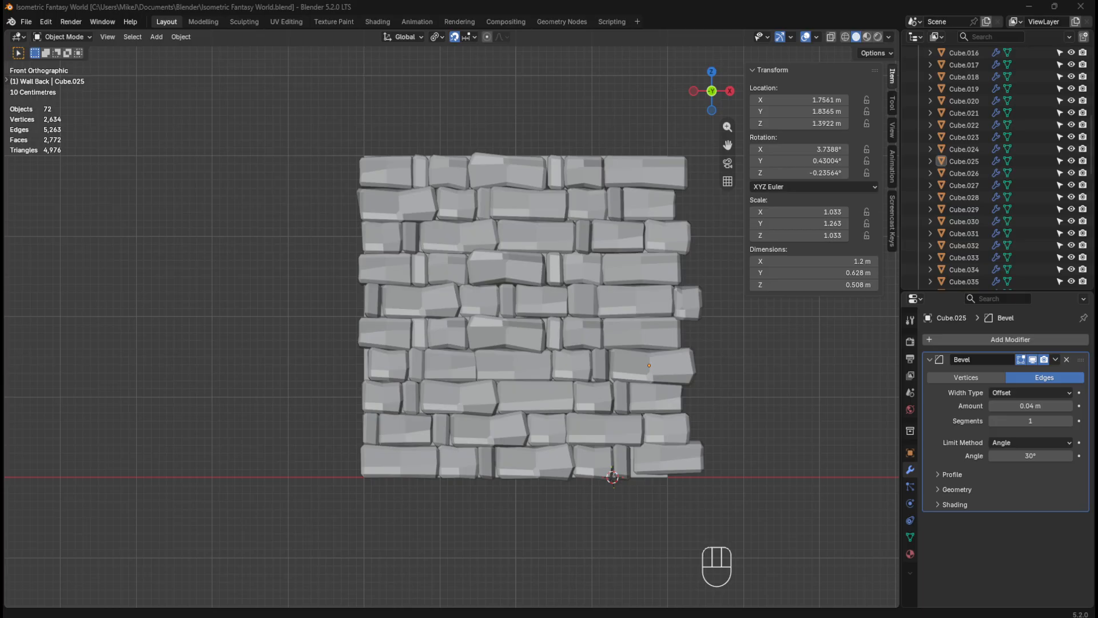
pyautogui.moveTo(629, 375); pyautogui.dragTo(464, 364, button='middle')
pyautogui.hotkey('ctrl', 's')
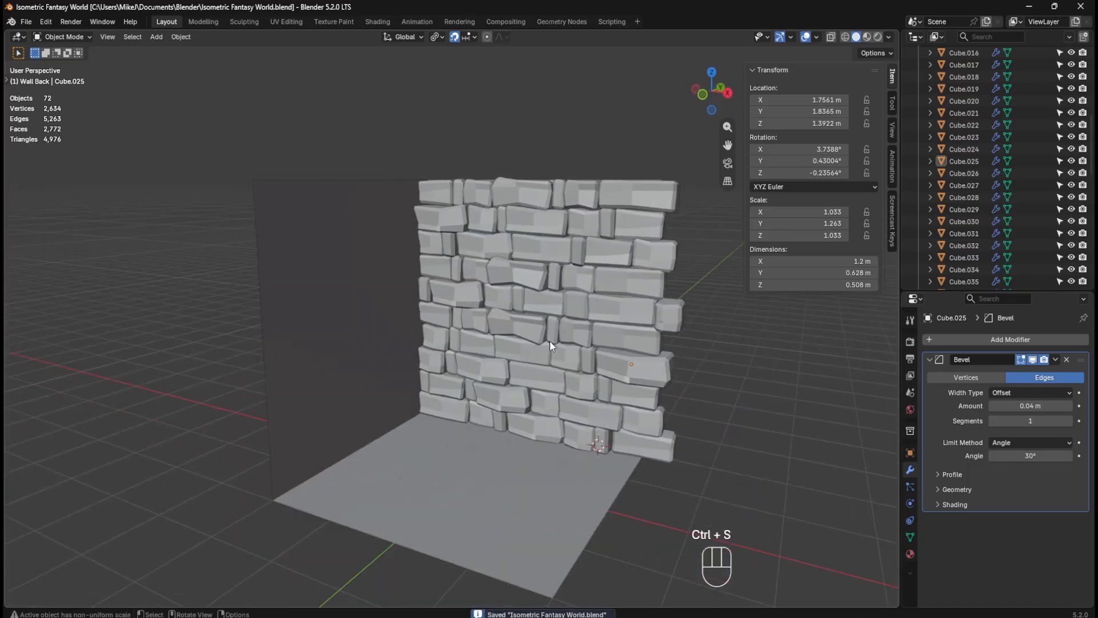
# Step: Set the transform pivot point back to Median Point
pyautogui.moveTo(626, 336)
pyautogui.mouseDown(button='middle')
pyautogui.moveTo(595, 300)
pyautogui.moveTo(633, 323)
pyautogui.moveTo(673, 306)
pyautogui.moveTo(637, 324)
pyautogui.mouseUp(button='middle')
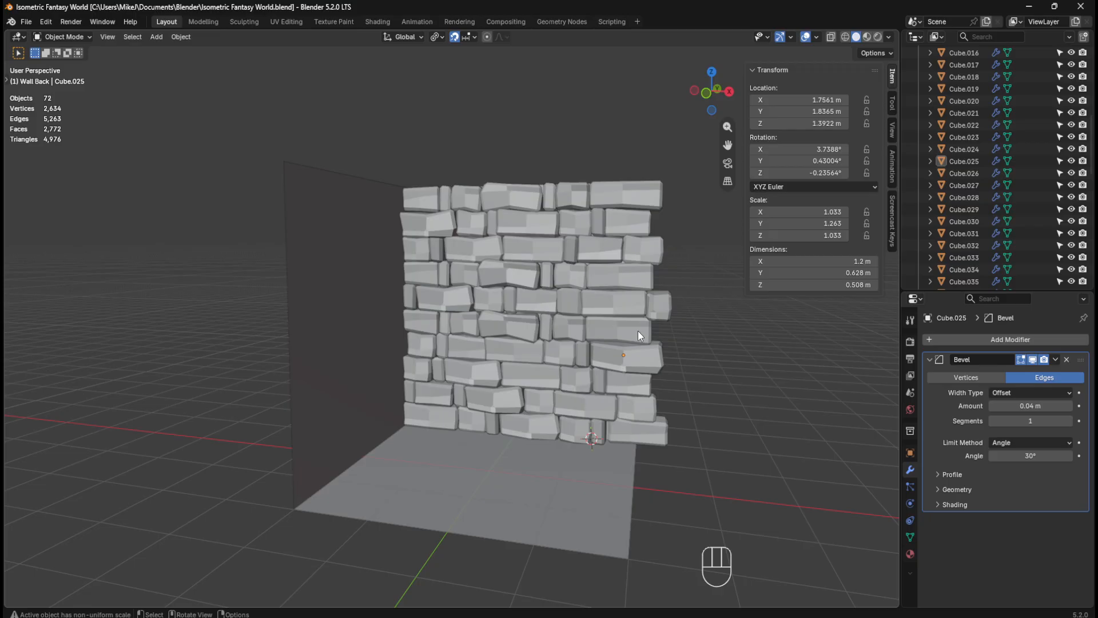
pyautogui.moveTo(661, 344); pyautogui.dragTo(690, 460, button='middle')
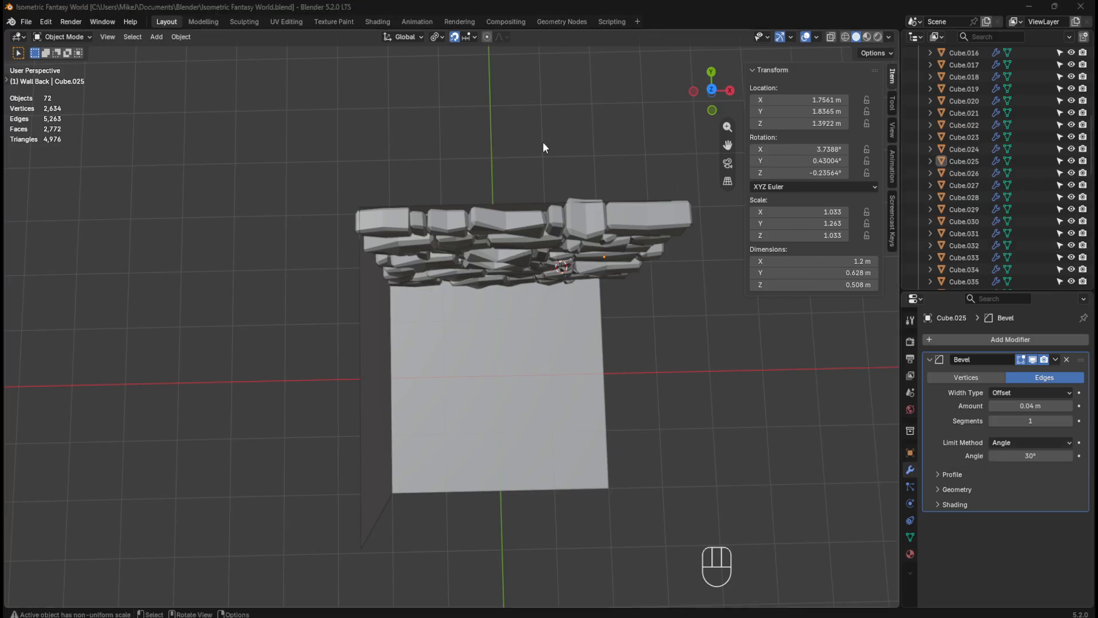
pyautogui.click(441, 38)
pyautogui.click(468, 107)
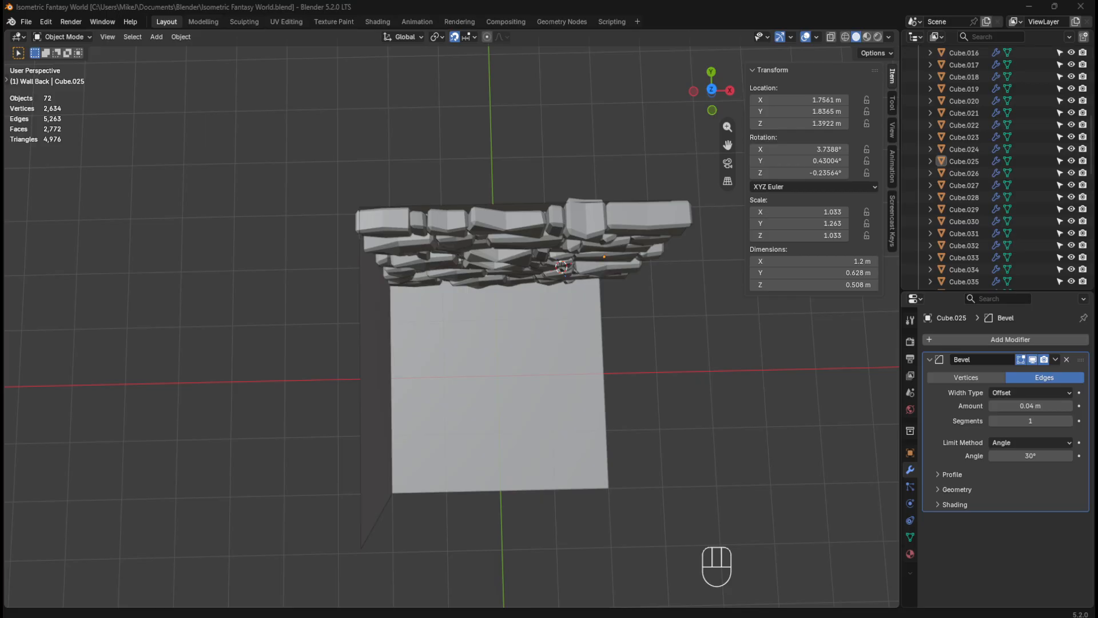
pyautogui.click(442, 37)
pyautogui.click(441, 36)
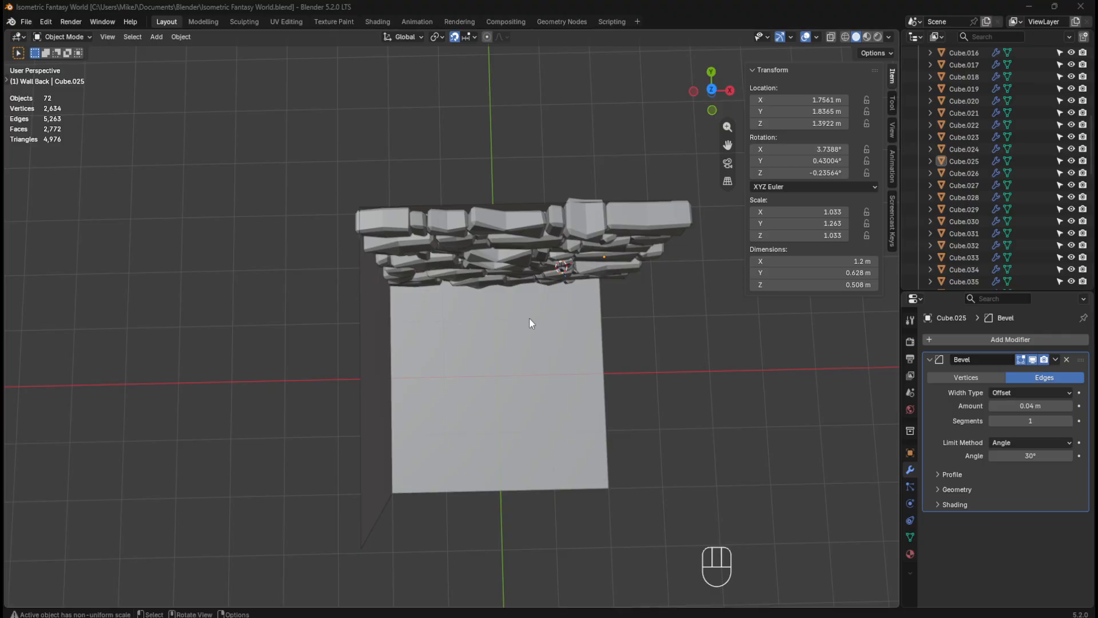
pyautogui.moveTo(647, 321); pyautogui.dragTo(638, 207, button='middle')
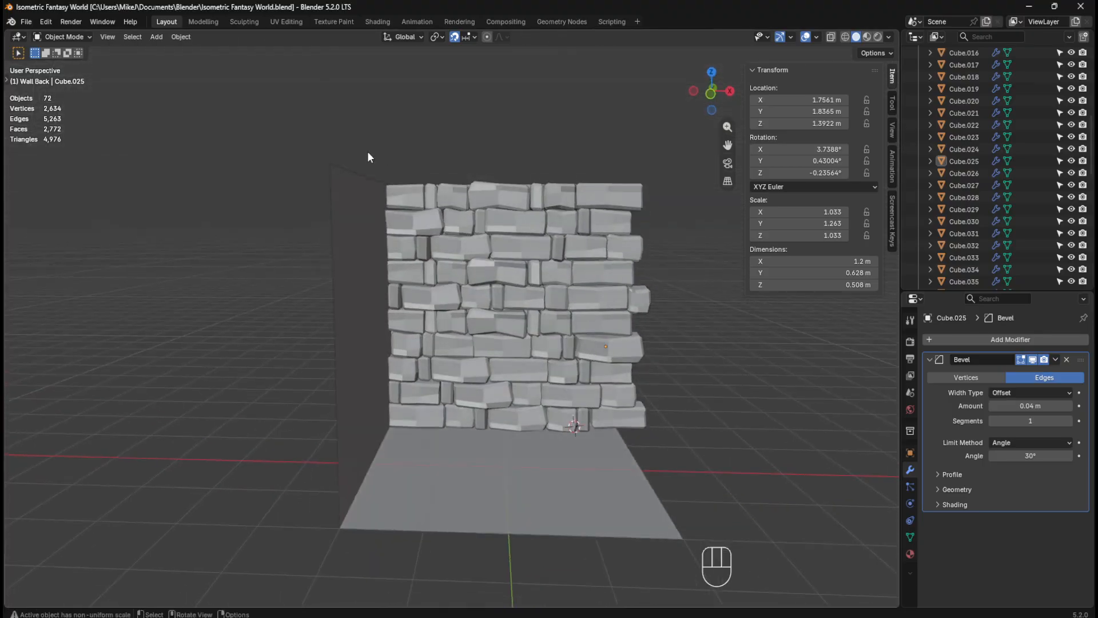
pyautogui.moveTo(368, 153); pyautogui.dragTo(729, 460)
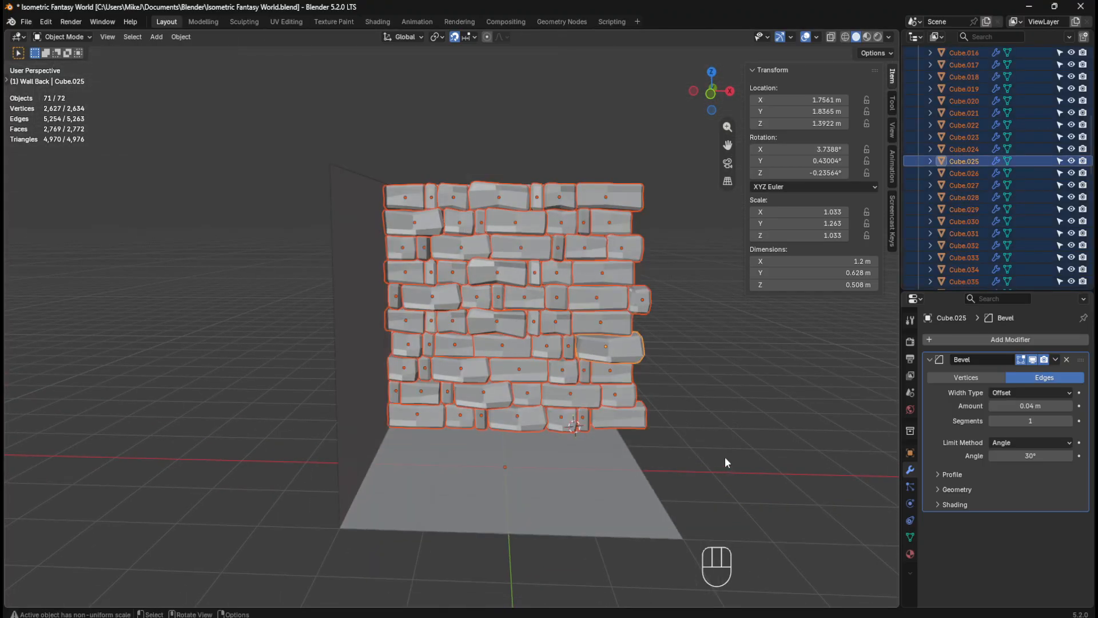
pyautogui.click(710, 404)
pyautogui.moveTo(297, 151); pyautogui.dragTo(708, 438)
pyautogui.moveTo(656, 458); pyautogui.dragTo(559, 490, button='middle')
pyautogui.hotkey('alt', 'a')
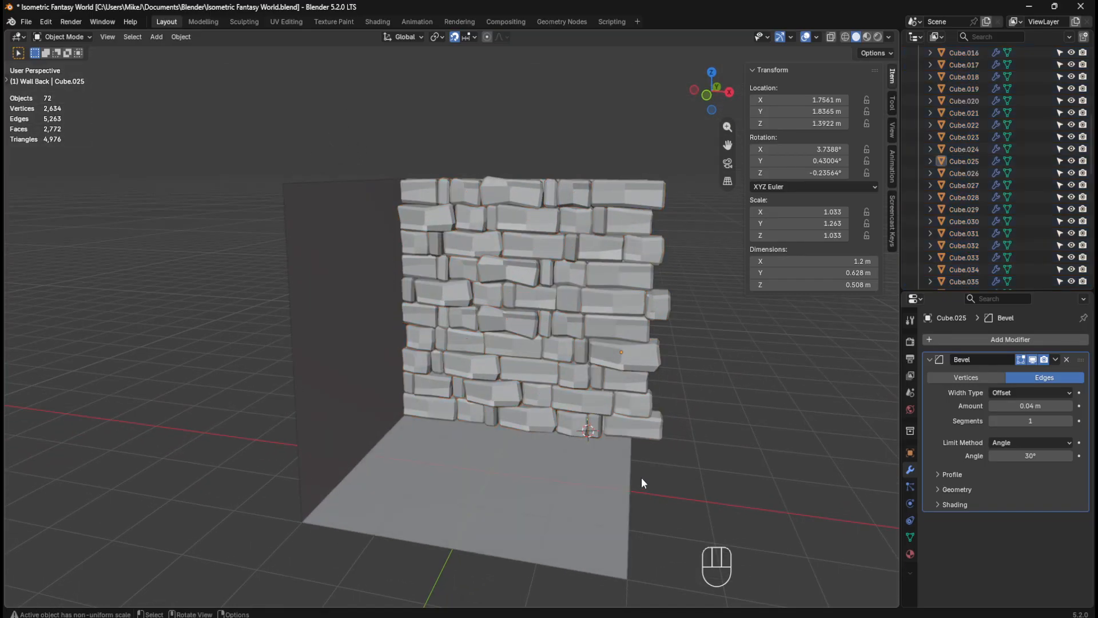
pyautogui.click(501, 328)
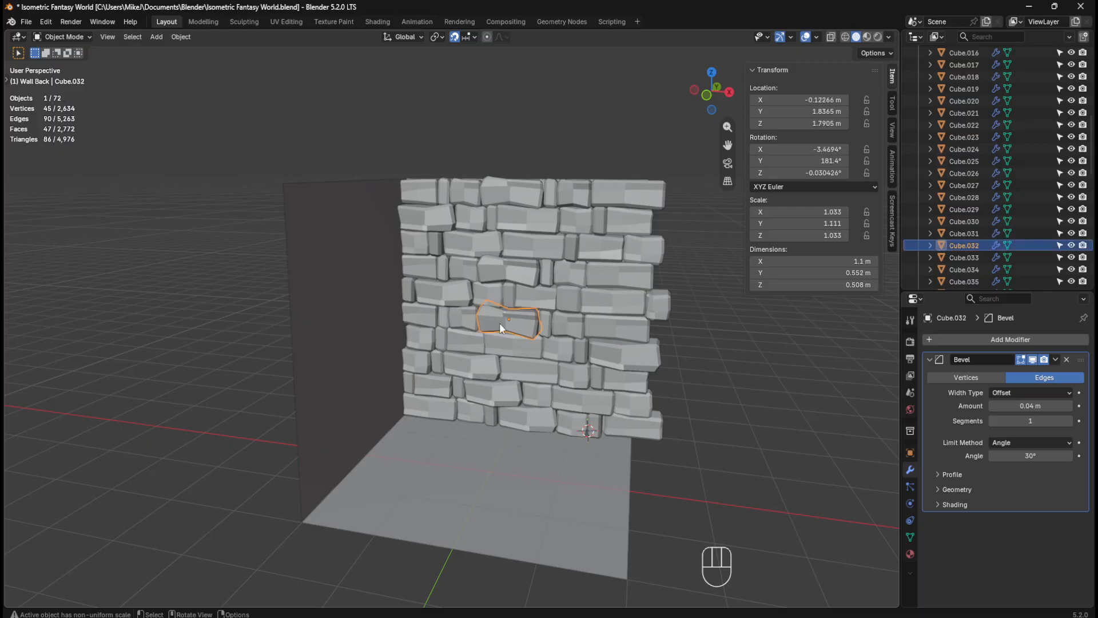
pyautogui.moveTo(385, 154); pyautogui.dragTo(700, 443)
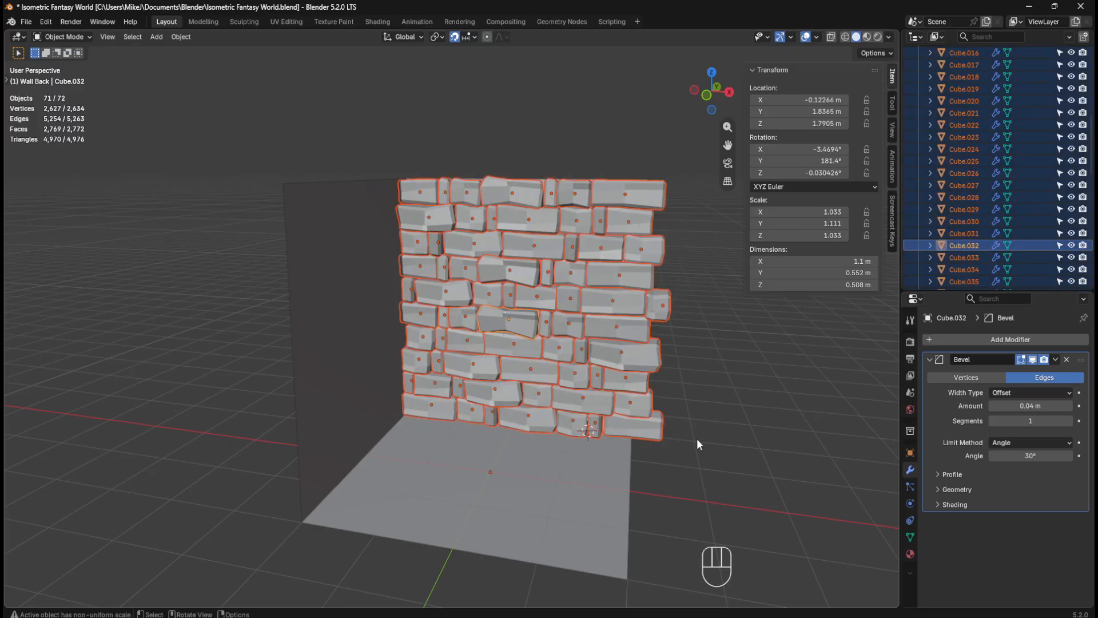
pyautogui.moveTo(692, 467); pyautogui.dragTo(714, 442, button='middle')
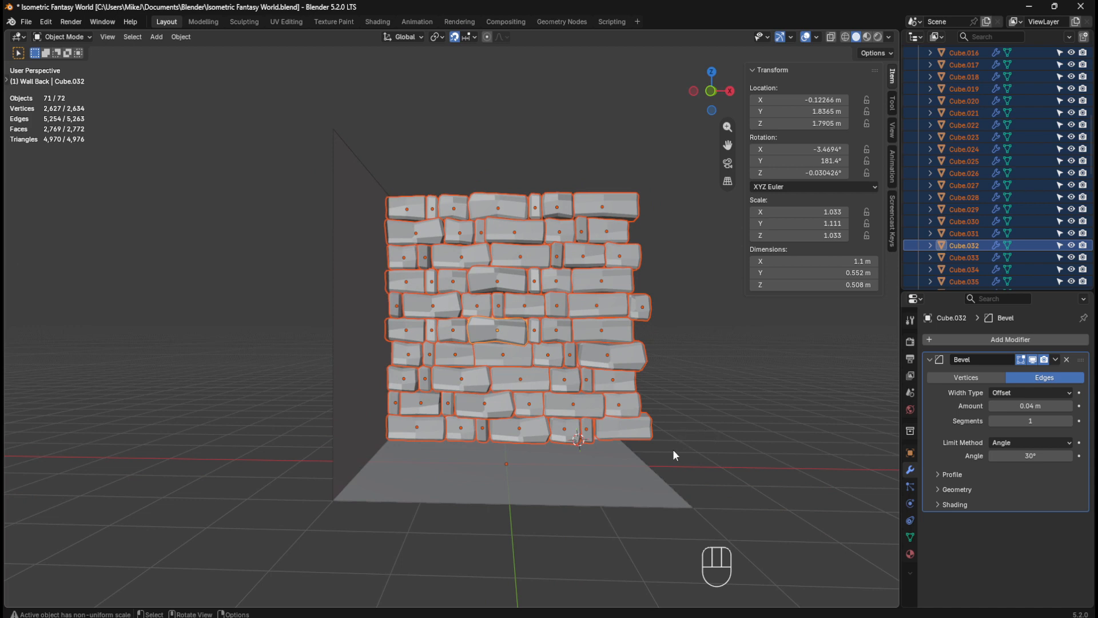
pyautogui.click(684, 411)
# Step: Set the origin of the outer end stone in the back wall's lowest row to its geometry
pyautogui.click(638, 438)
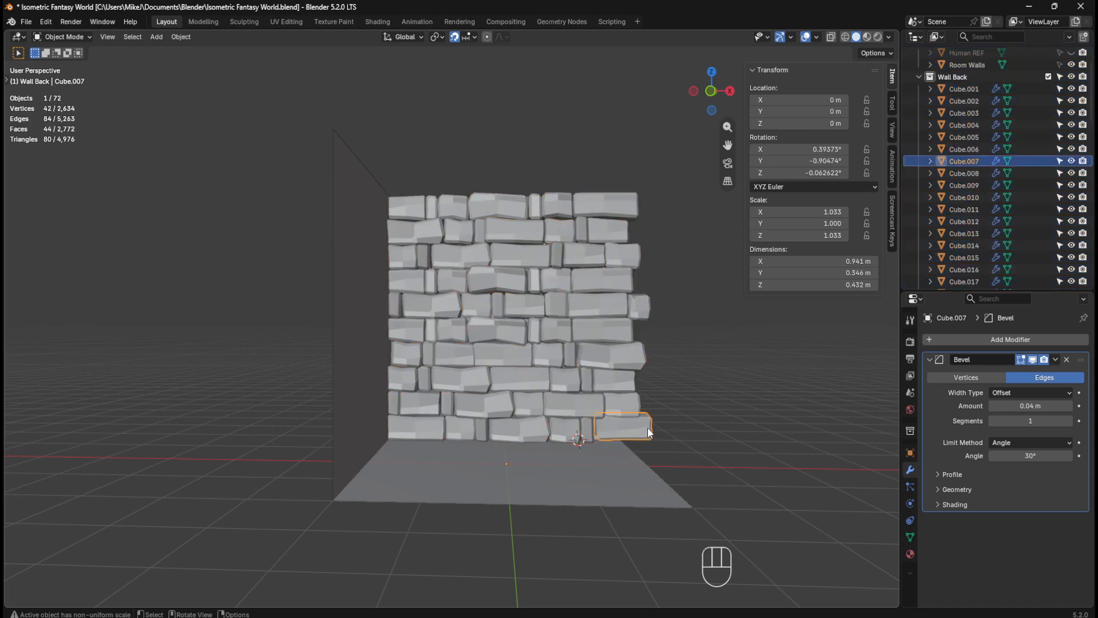
pyautogui.rightClick(647, 427)
pyautogui.moveTo(643, 431)
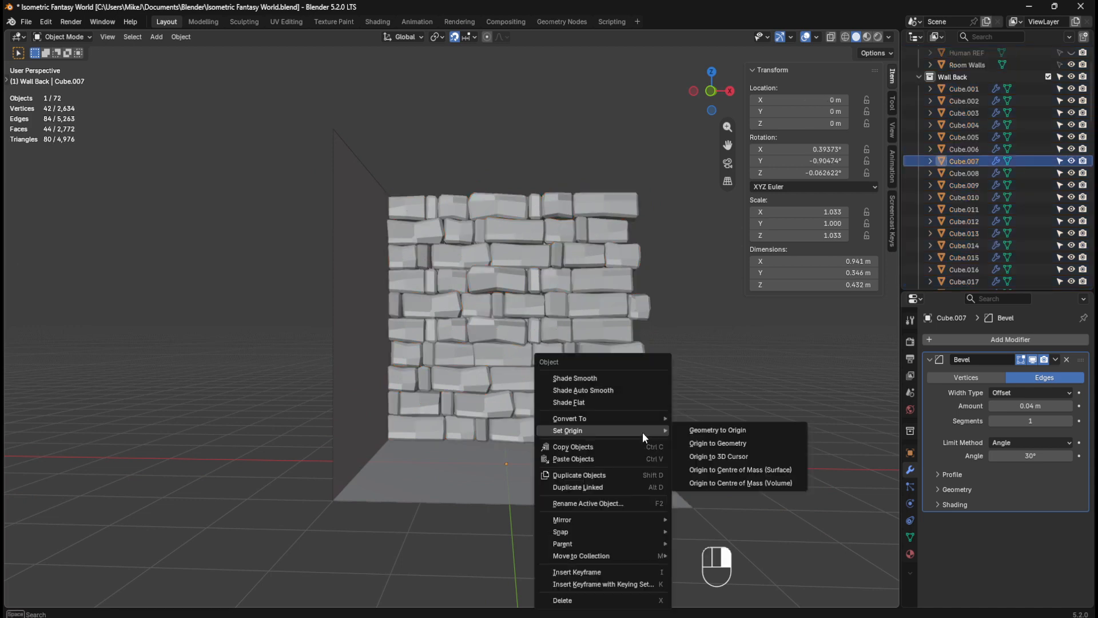
pyautogui.click(718, 444)
# Step: Save the file, and duplicate all the back wall stones with the copies rotated 90° about the global Z axis
pyautogui.moveTo(677, 379); pyautogui.dragTo(640, 343, button='middle')
pyautogui.moveTo(379, 152); pyautogui.dragTo(684, 449)
pyautogui.hotkey('ctrl', 's')
pyautogui.press('KP_7')
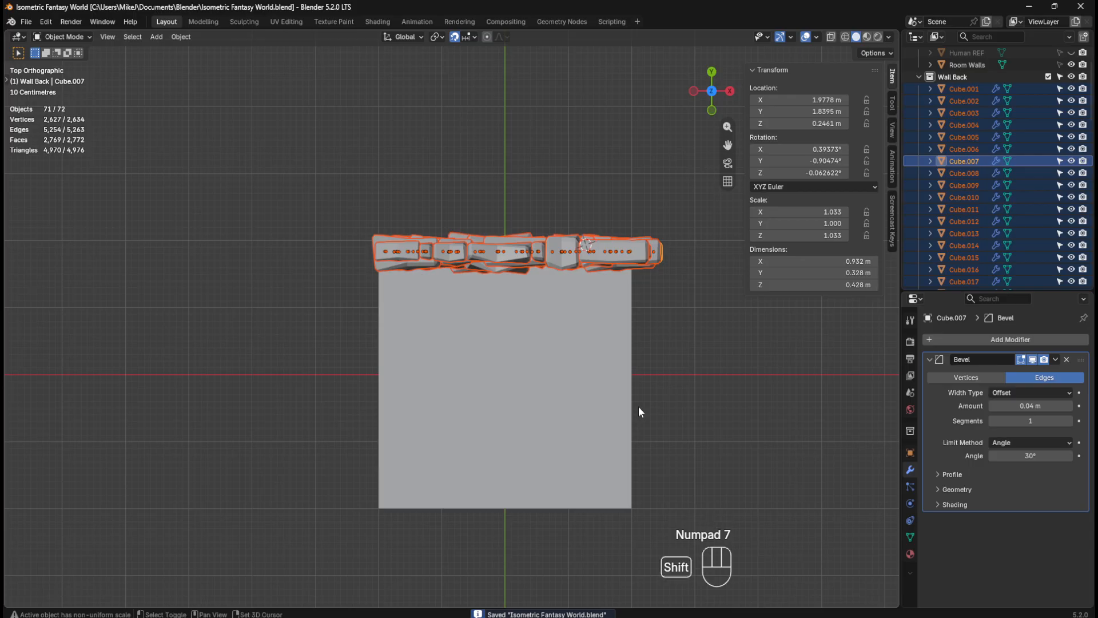
pyautogui.hotkey('shift', 'd')
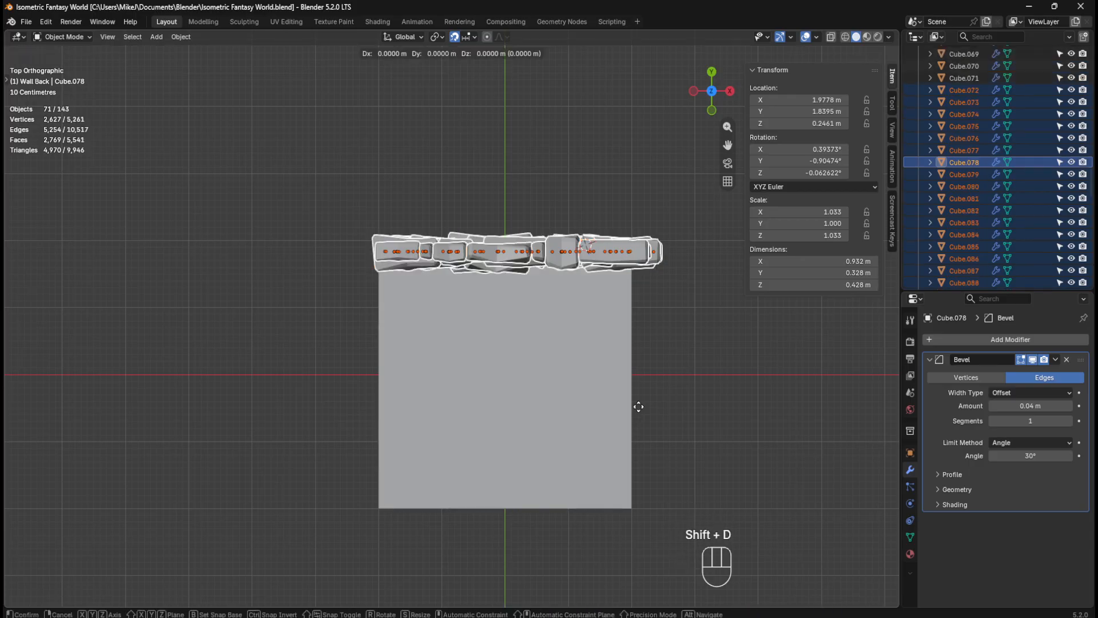
pyautogui.press('r')
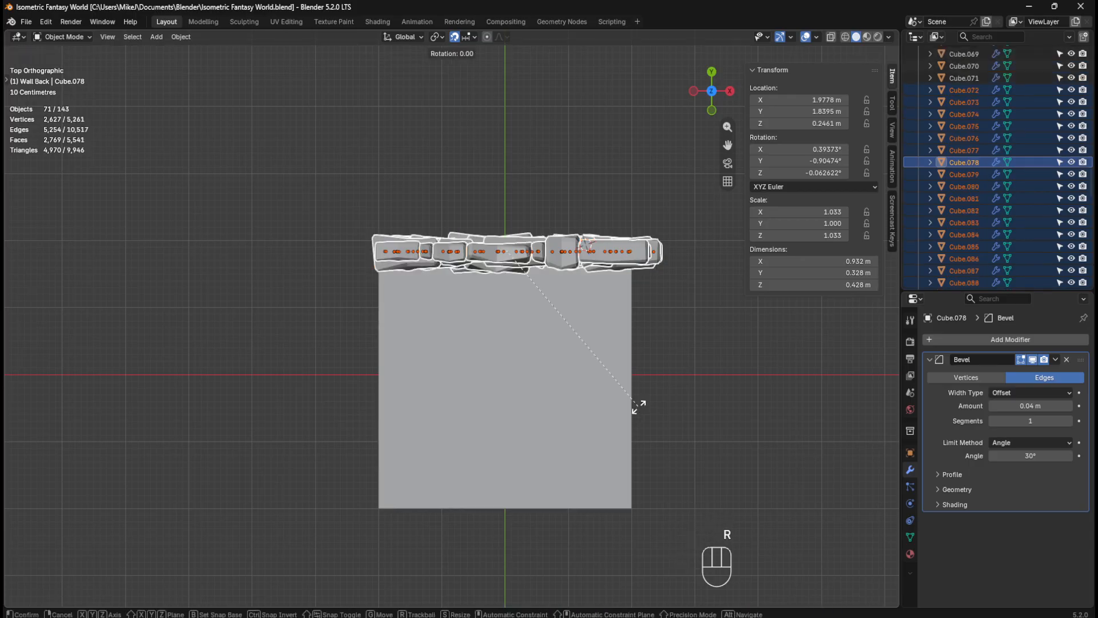
pyautogui.press('z')
pyautogui.press('KP_9')
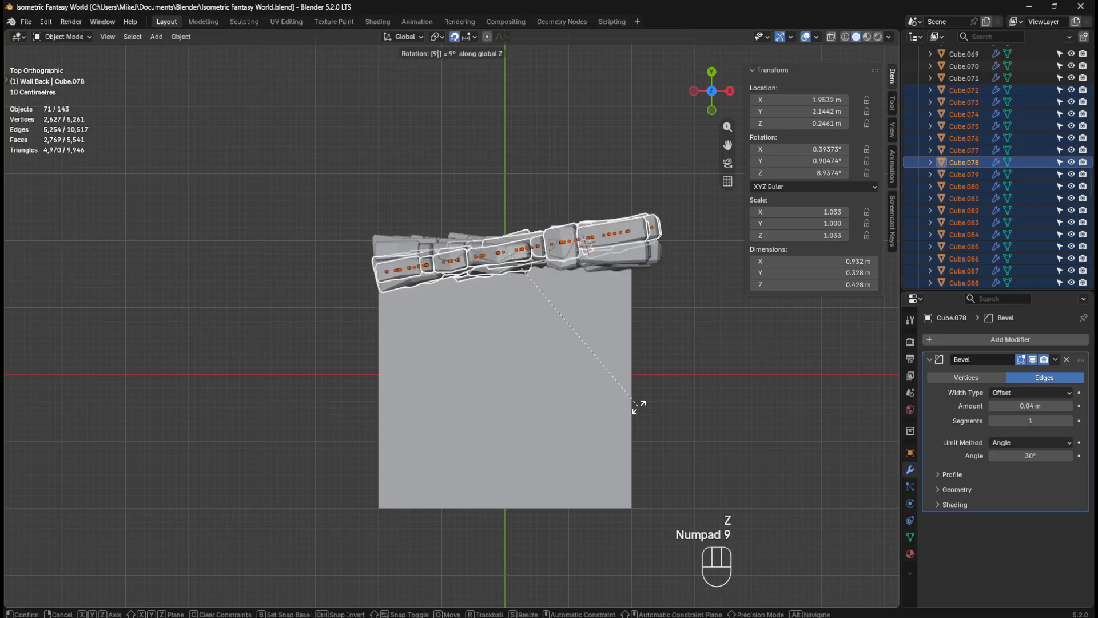
pyautogui.press('KP_0')
pyautogui.press('KP_Enter')
# Step: Move the duplicated wall -1.9 m in X and -2.1 m in Y onto the floor's open side edge, and deselect it
pyautogui.press('g')
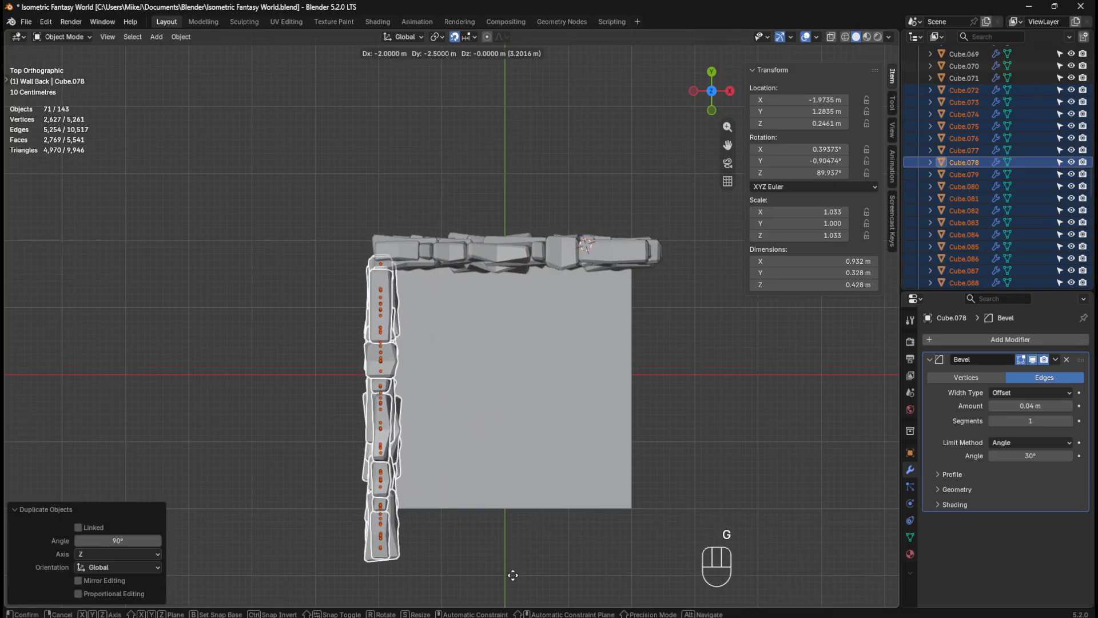
pyautogui.click(519, 545)
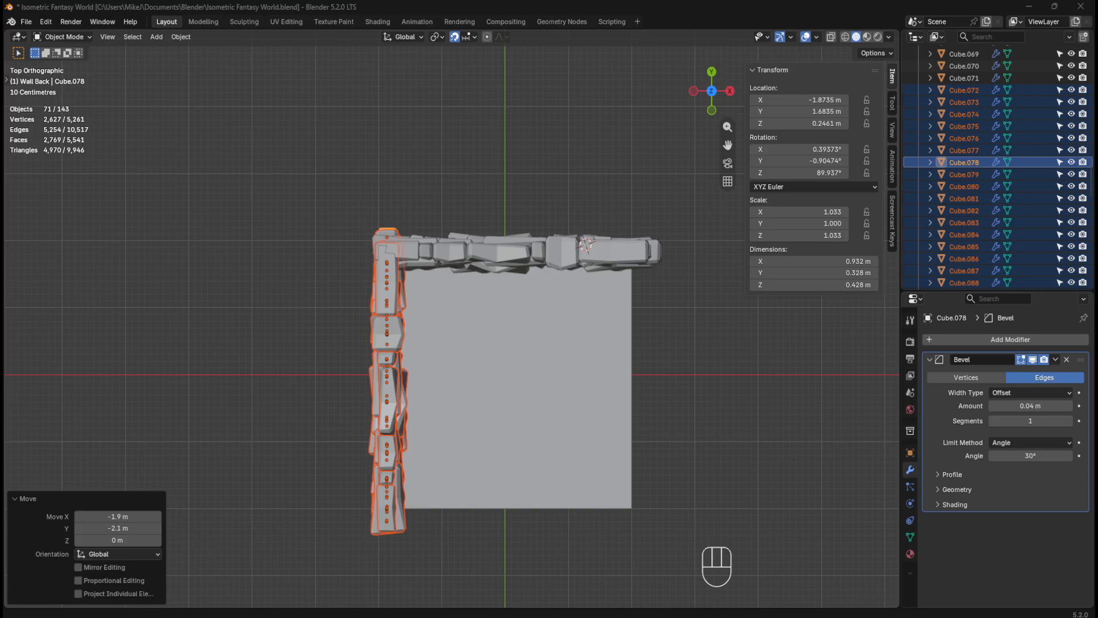
pyautogui.moveTo(702, 398); pyautogui.dragTo(618, 268, button='middle')
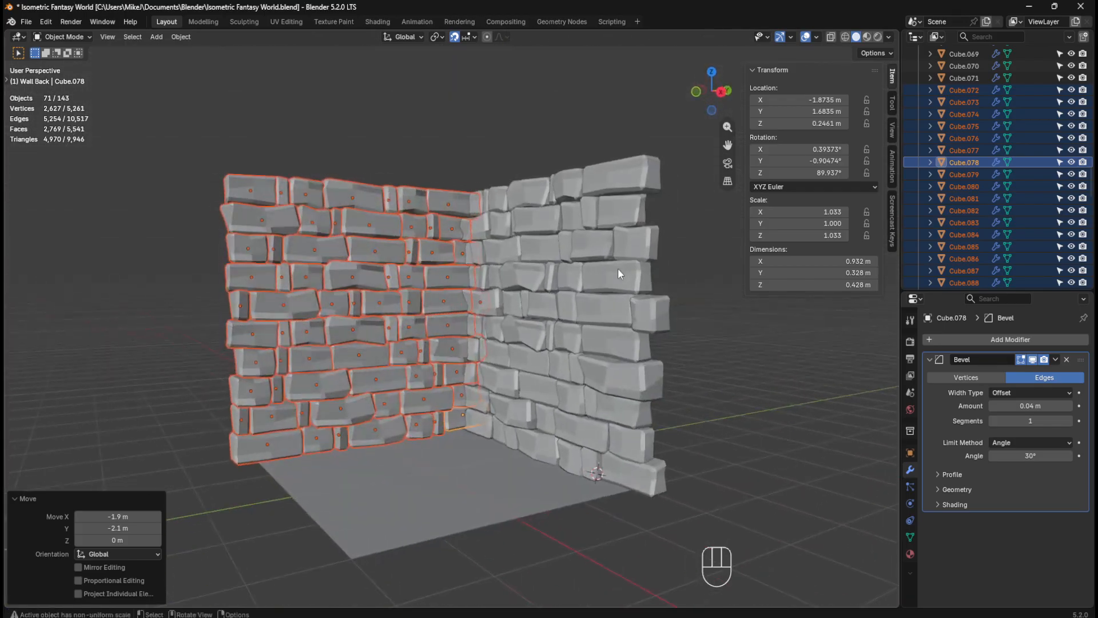
pyautogui.click(729, 365)
pyautogui.moveTo(729, 367); pyautogui.dragTo(743, 395, button='middle')
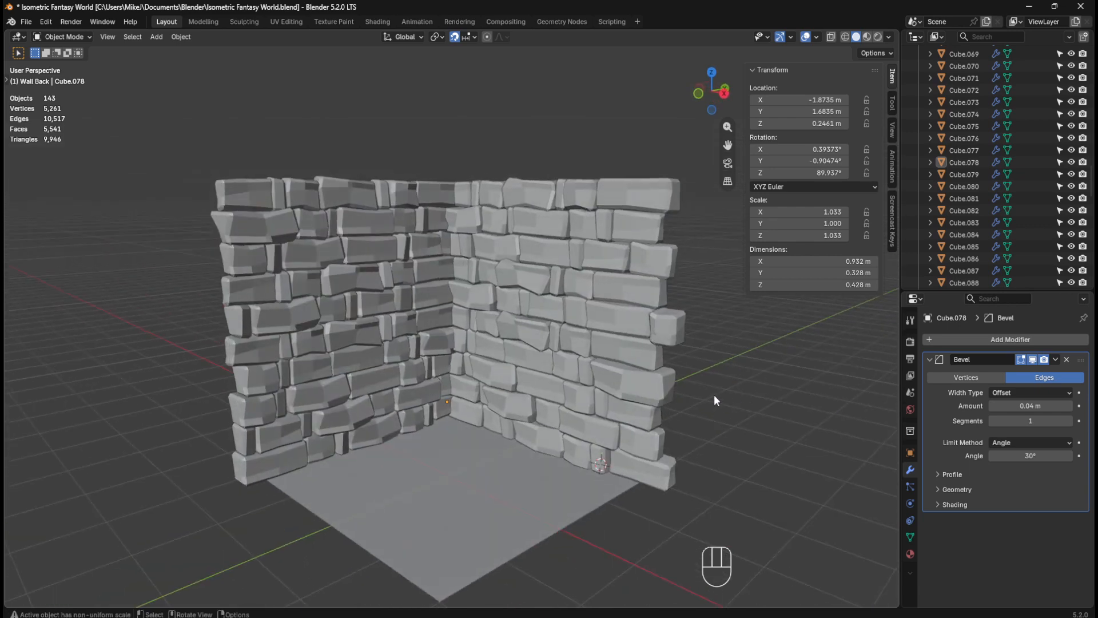
pyautogui.scroll(-2, 714, 394)
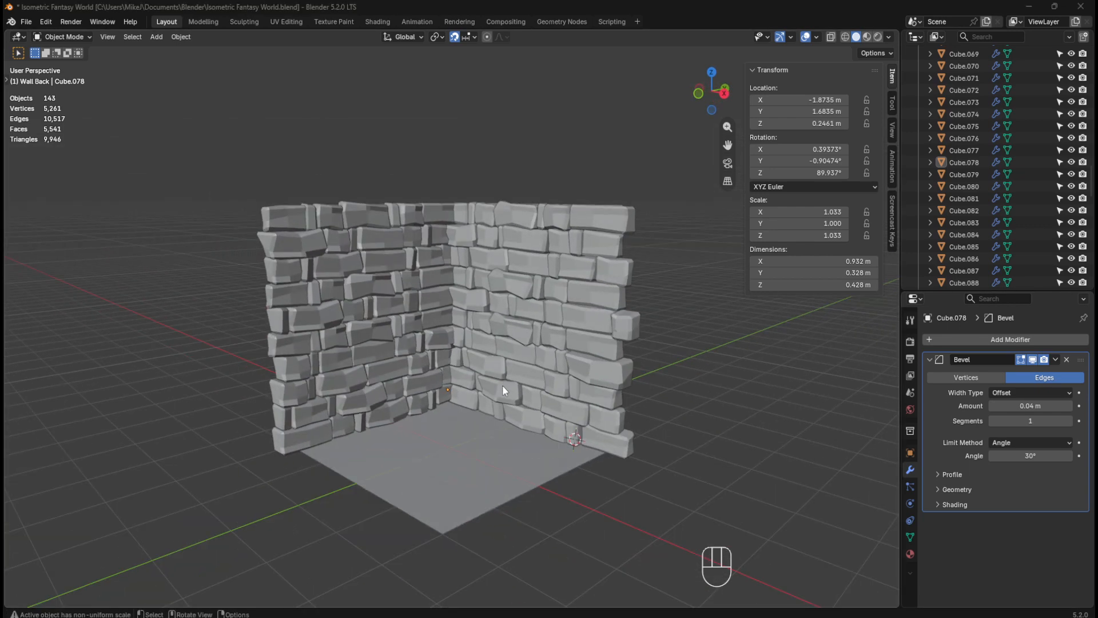
# Step: Reselect the side wall stones and rotate them 180° about the global Z axis
pyautogui.hotkey('ctrl', 'z')
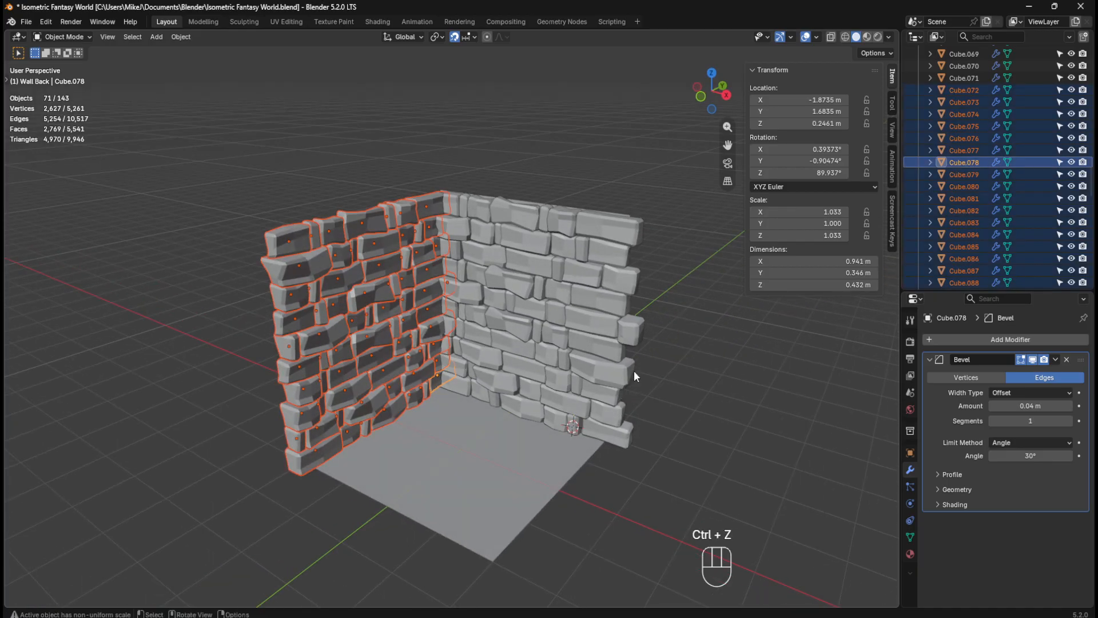
pyautogui.moveTo(610, 365); pyautogui.dragTo(533, 365, button='middle')
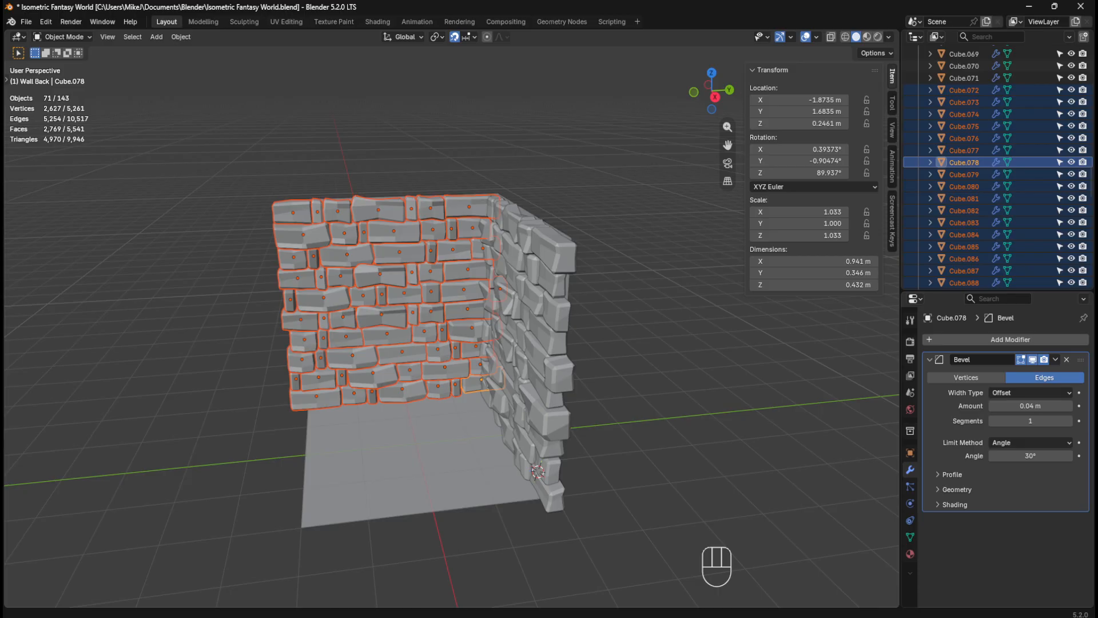
pyautogui.moveTo(513, 341); pyautogui.dragTo(538, 352, button='middle')
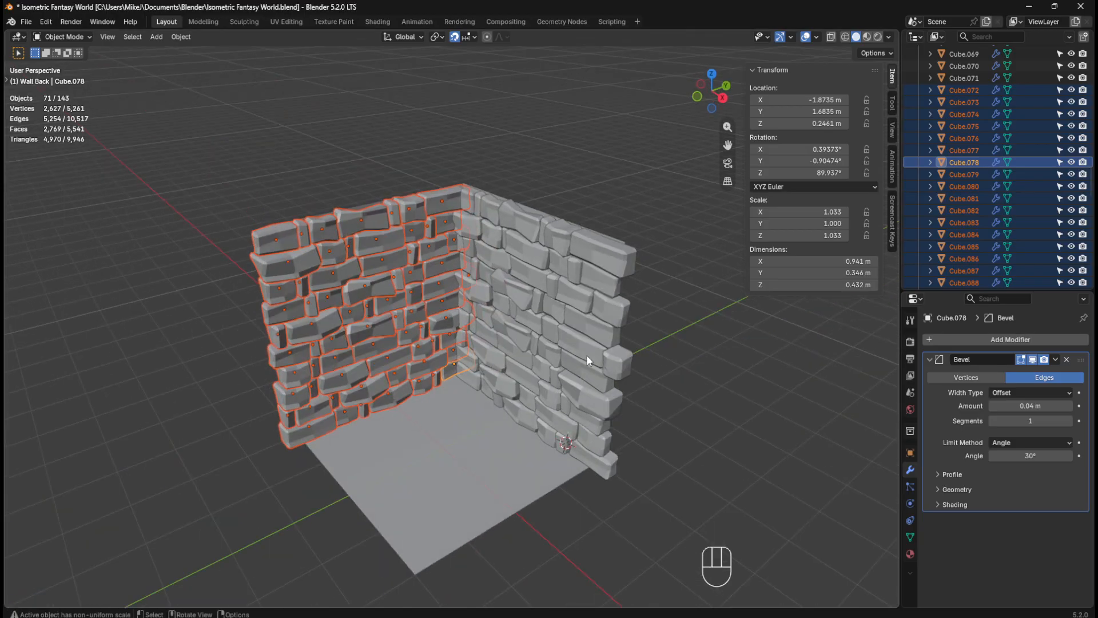
pyautogui.press('KP_7')
pyautogui.press('r')
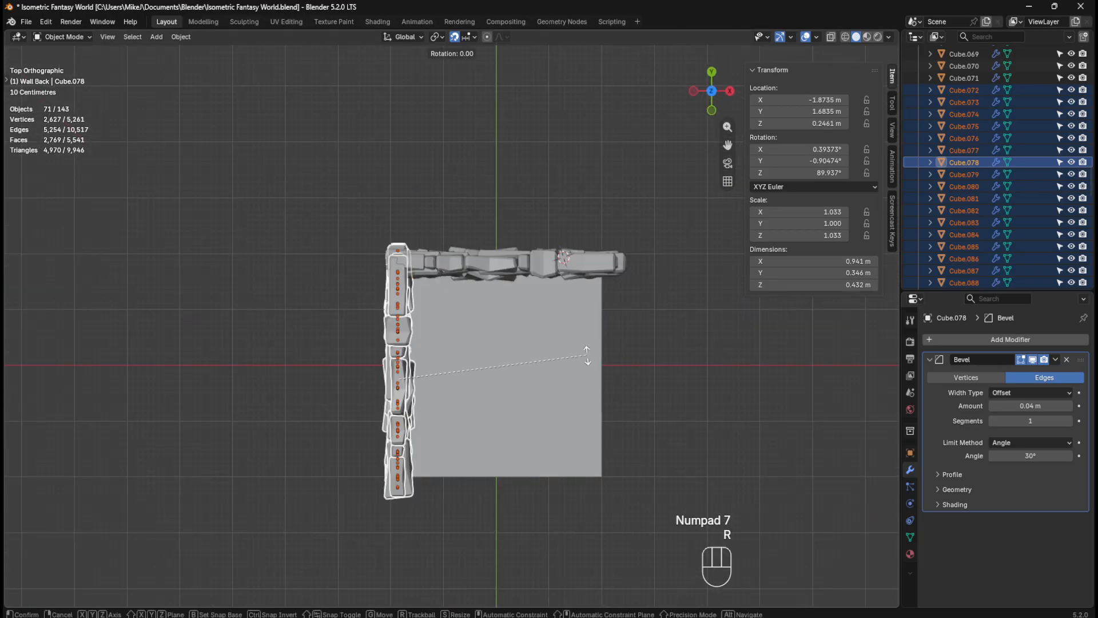
pyautogui.press('z')
pyautogui.press('KP_1')
pyautogui.press('KP_8')
pyautogui.press('KP_0')
pyautogui.press('KP_Enter')
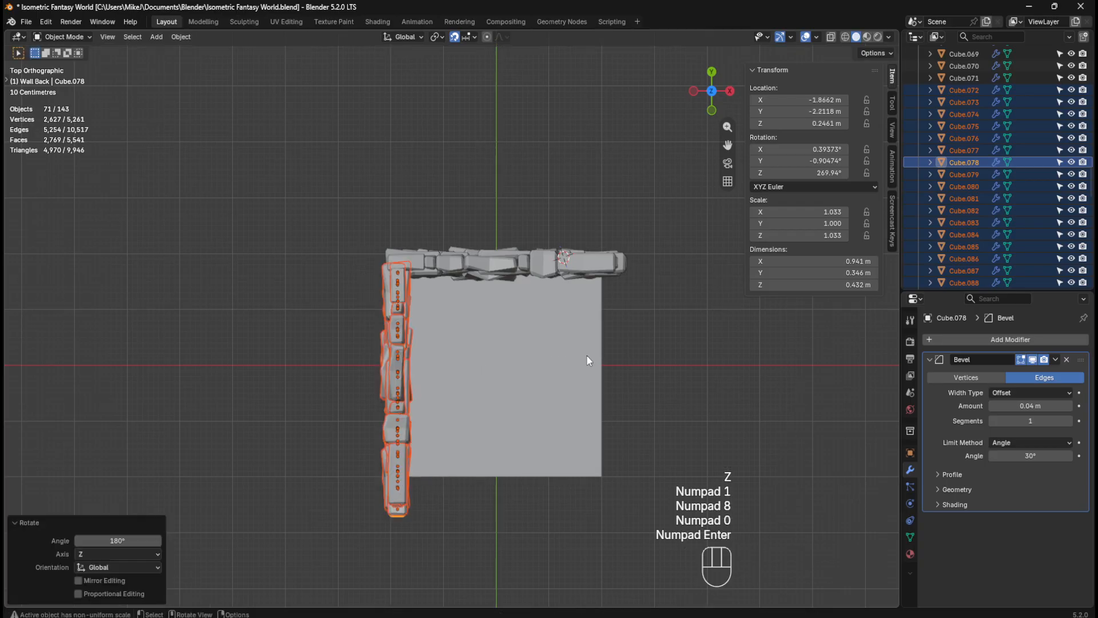
pyautogui.moveTo(586, 354); pyautogui.dragTo(510, 238, button='middle')
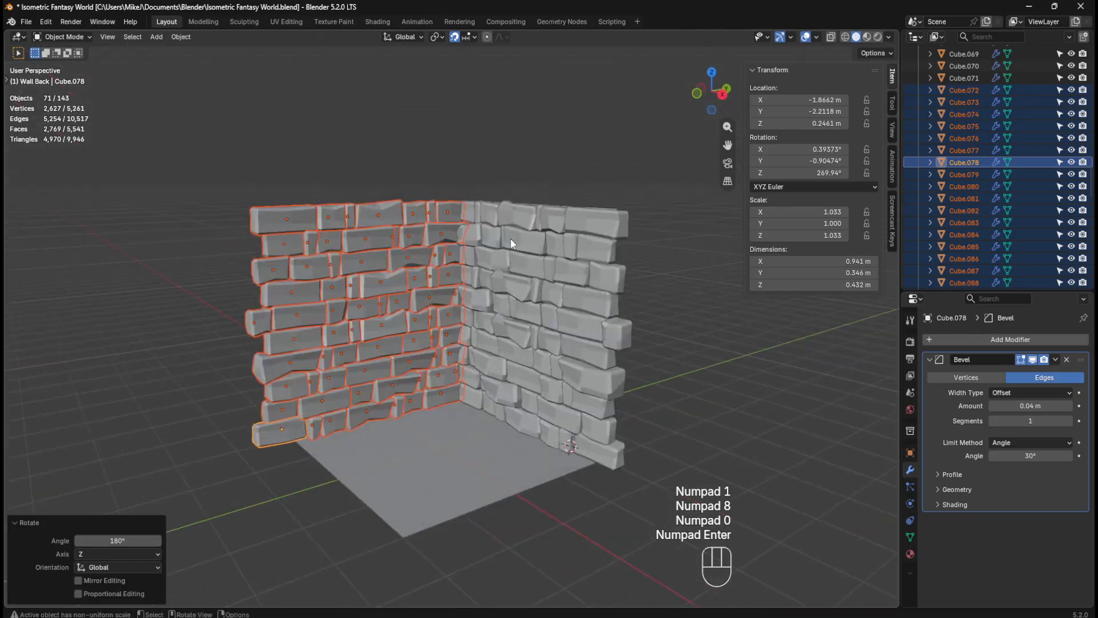
pyautogui.moveTo(584, 256); pyautogui.dragTo(568, 326, button='middle')
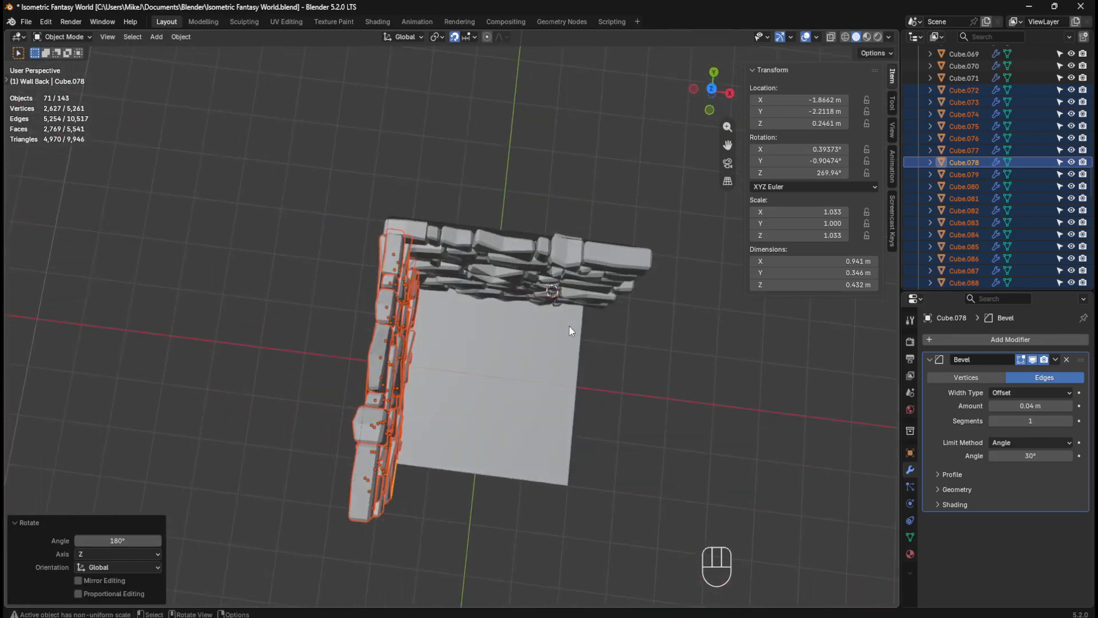
# Step: Move the side wall about 0.2 m along Y toward the back wall and deselect it
pyautogui.press('KP_7')
pyautogui.press('g')
pyautogui.press('y')
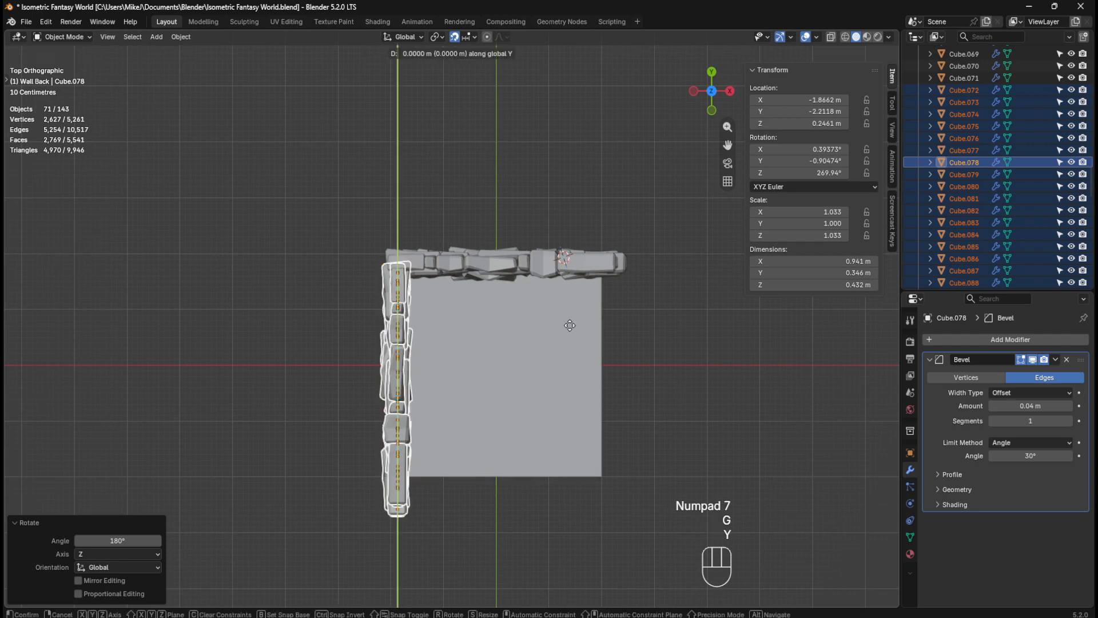
pyautogui.click(598, 327)
pyautogui.moveTo(598, 328); pyautogui.dragTo(668, 335, button='middle')
pyautogui.hotkey('alt', 'a')
pyautogui.moveTo(518, 349); pyautogui.dragTo(441, 341, button='middle')
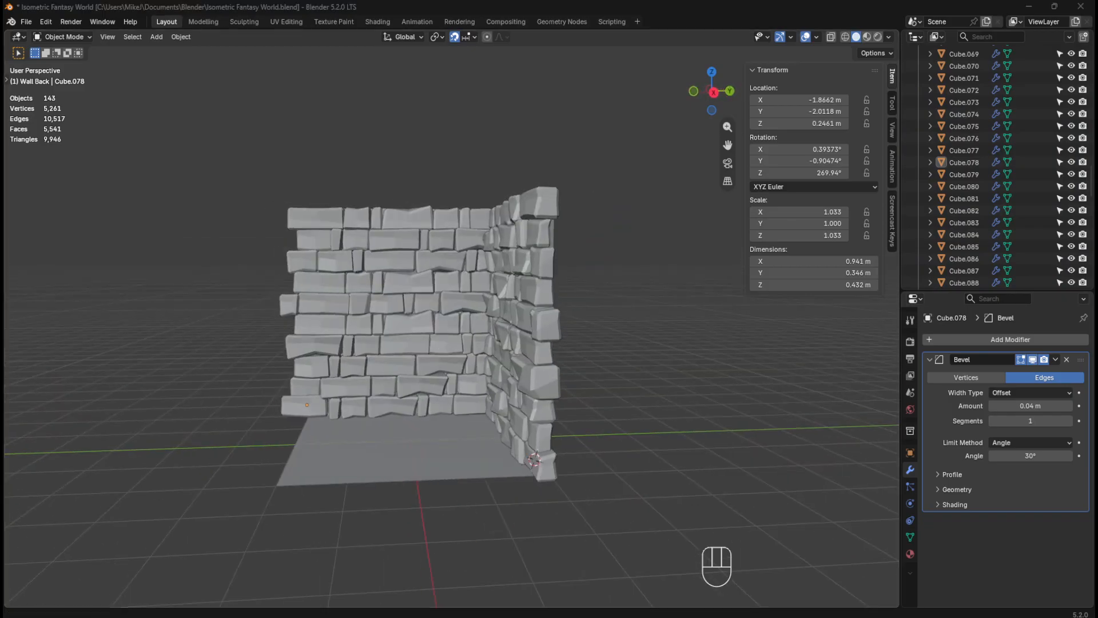
pyautogui.moveTo(697, 348); pyautogui.dragTo(735, 358, button='middle')
# Step: Reselect the side wall stones, move them to a new collection named Wall Side, and deselect them
pyautogui.hotkey('ctrl', 'z')
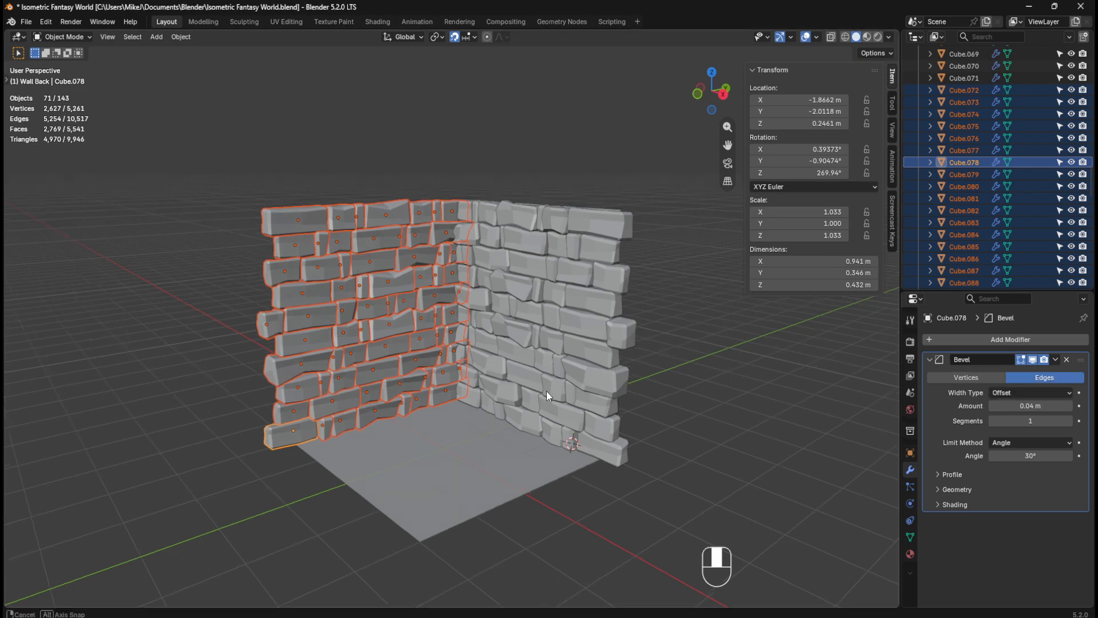
pyautogui.moveTo(547, 390); pyautogui.dragTo(582, 319, button='middle')
pyautogui.press('m')
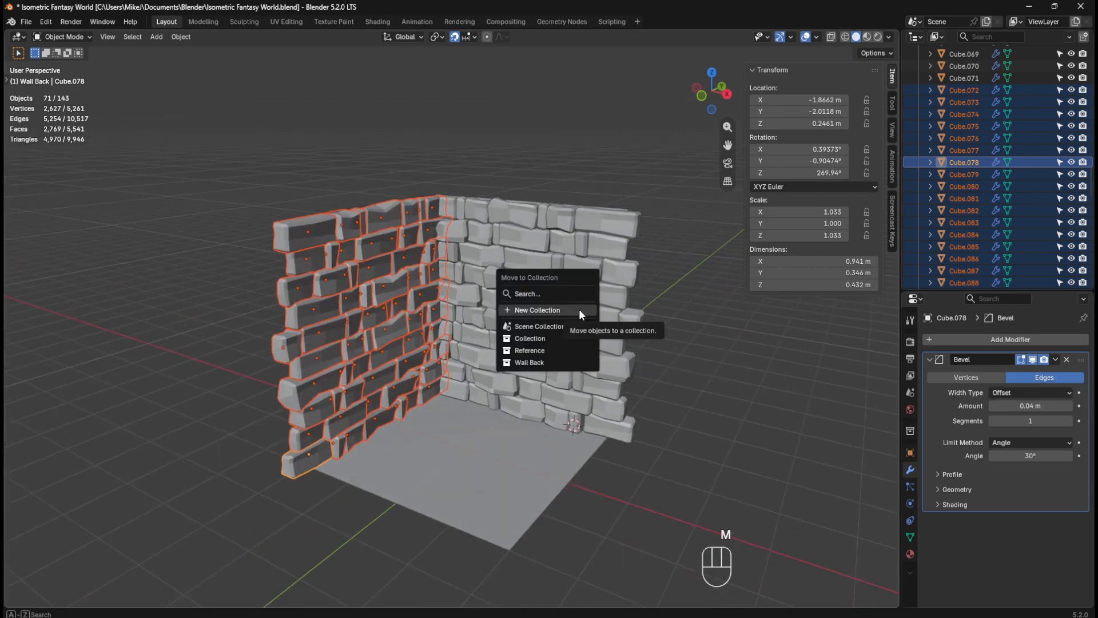
pyautogui.click(579, 309)
pyautogui.write('Wall Side')
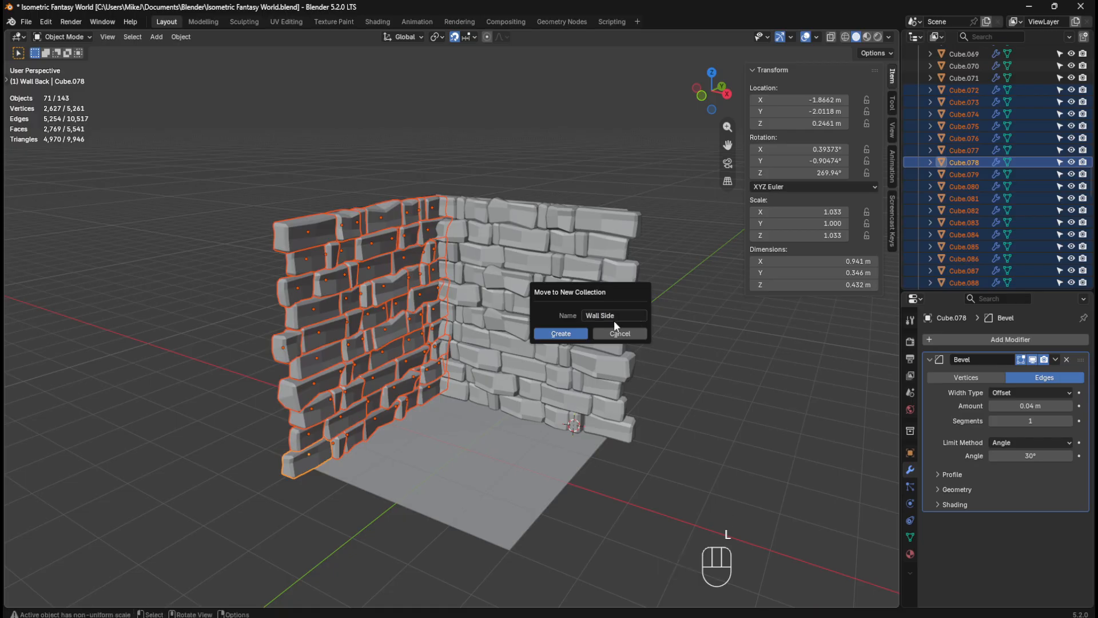
pyautogui.click(569, 333)
pyautogui.moveTo(589, 296); pyautogui.dragTo(314, 351, button='middle')
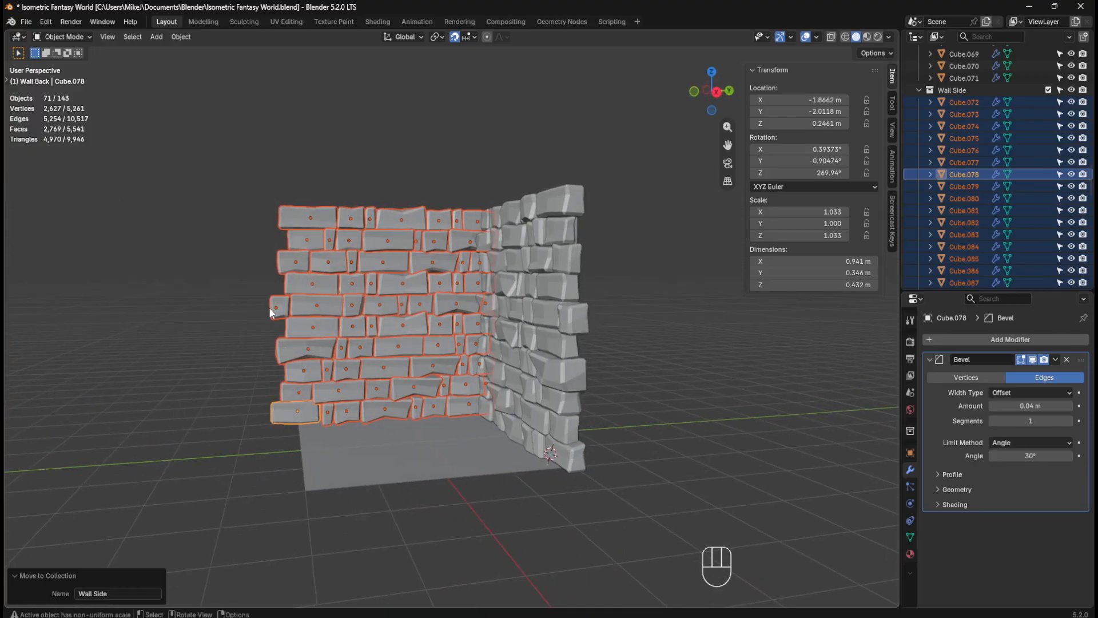
pyautogui.moveTo(269, 286); pyautogui.dragTo(308, 335, button='middle')
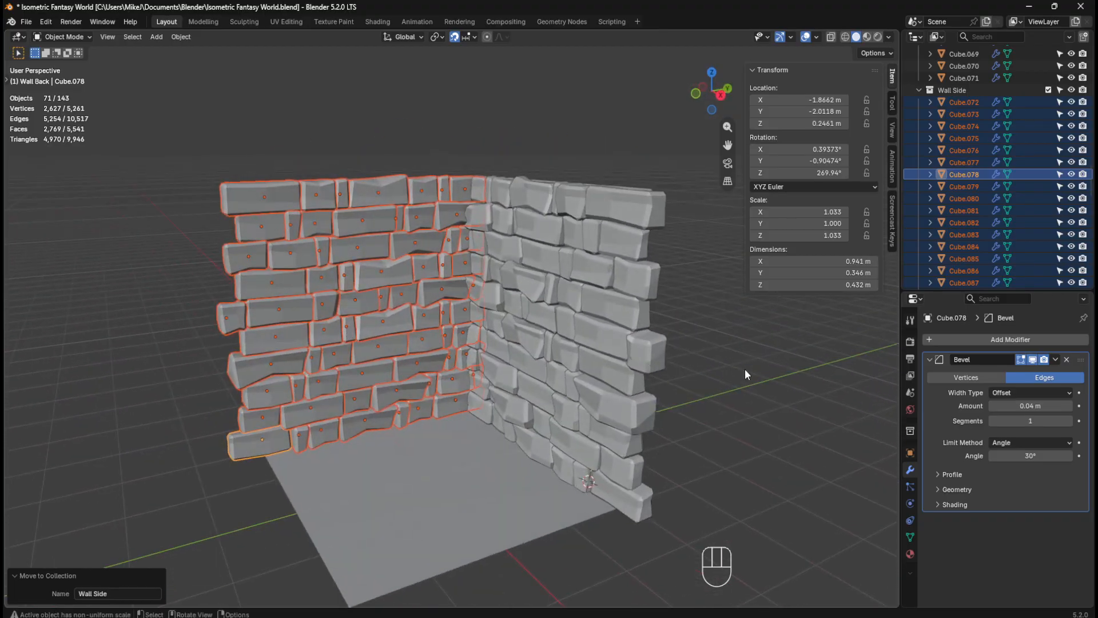
pyautogui.click(721, 353)
# Step: Lower the outer end stone of the side wall's bottom row by about 0.07 m along Z
pyautogui.keyDown('shift'); pyautogui.moveTo(406, 328); pyautogui.dragTo(552, 322, button='middle'); pyautogui.keyUp('shift')
pyautogui.scroll(1, 478, 283)
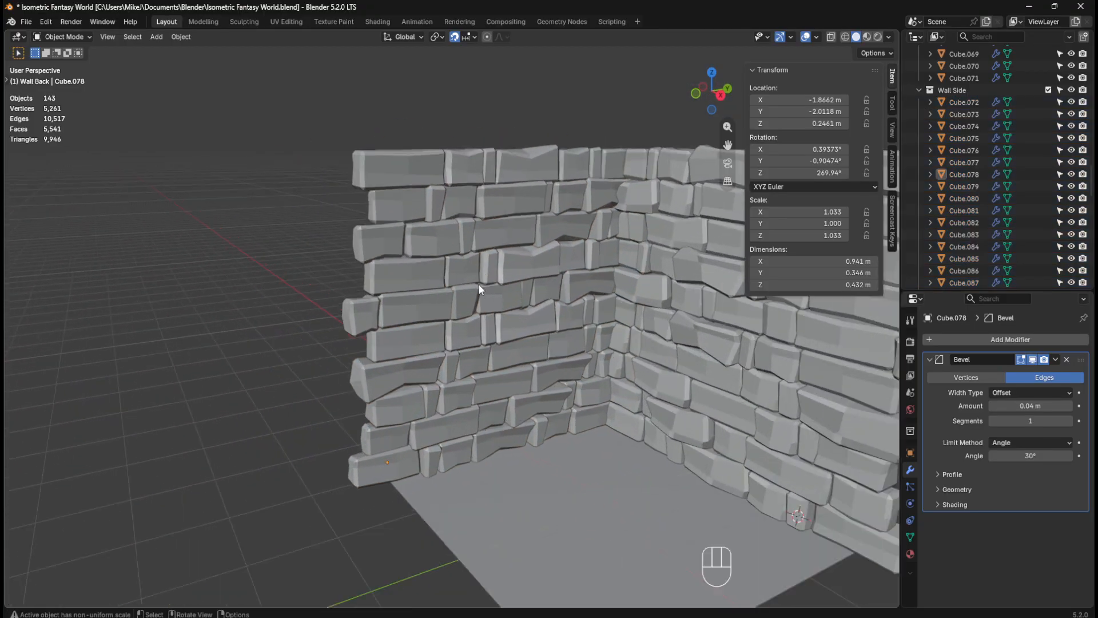
pyautogui.moveTo(479, 283)
pyautogui.mouseDown(button='middle')
pyautogui.moveTo(458, 277)
pyautogui.moveTo(463, 287)
pyautogui.mouseUp(button='middle')
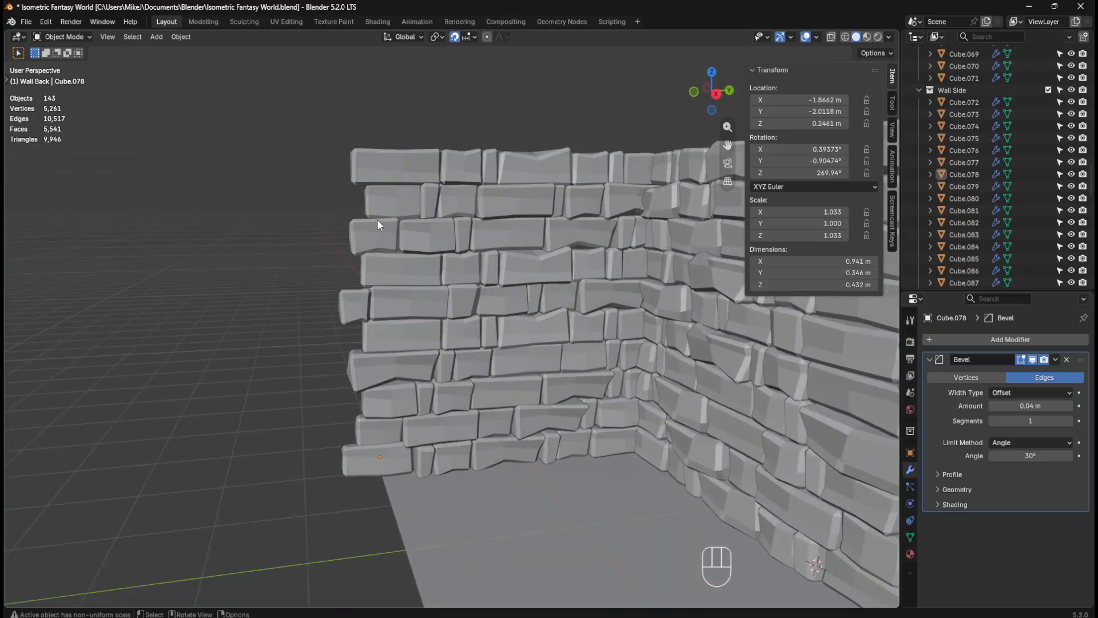
pyautogui.moveTo(372, 445); pyautogui.dragTo(399, 405, button='middle')
pyautogui.click(400, 461)
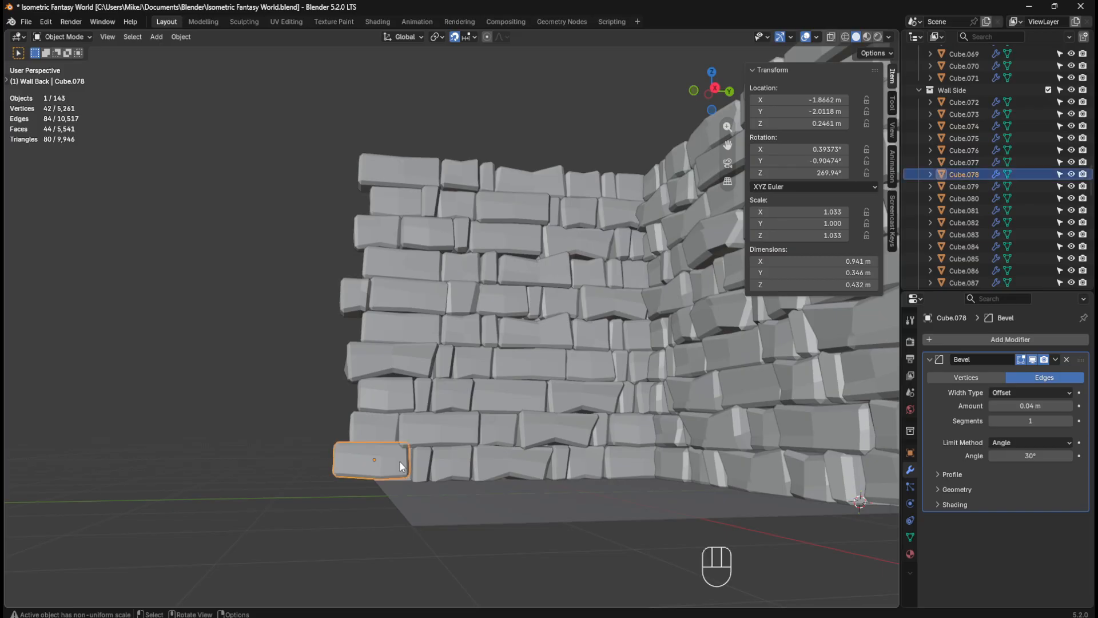
pyautogui.press('g')
pyautogui.press('z')
pyautogui.press('ctrl')
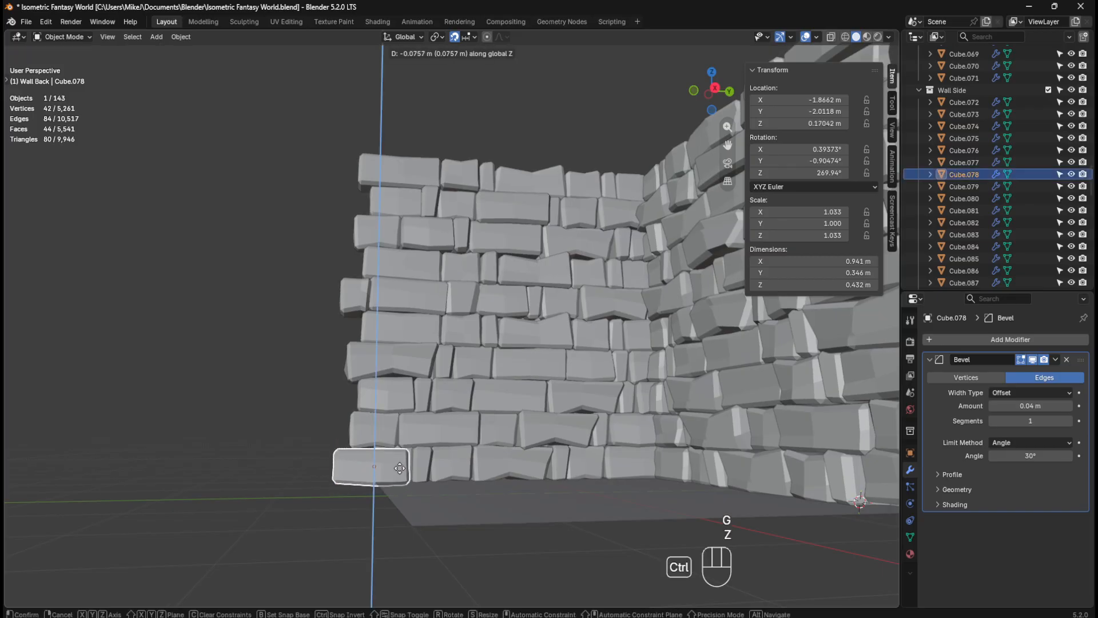
pyautogui.click(315, 460)
pyautogui.click(314, 460)
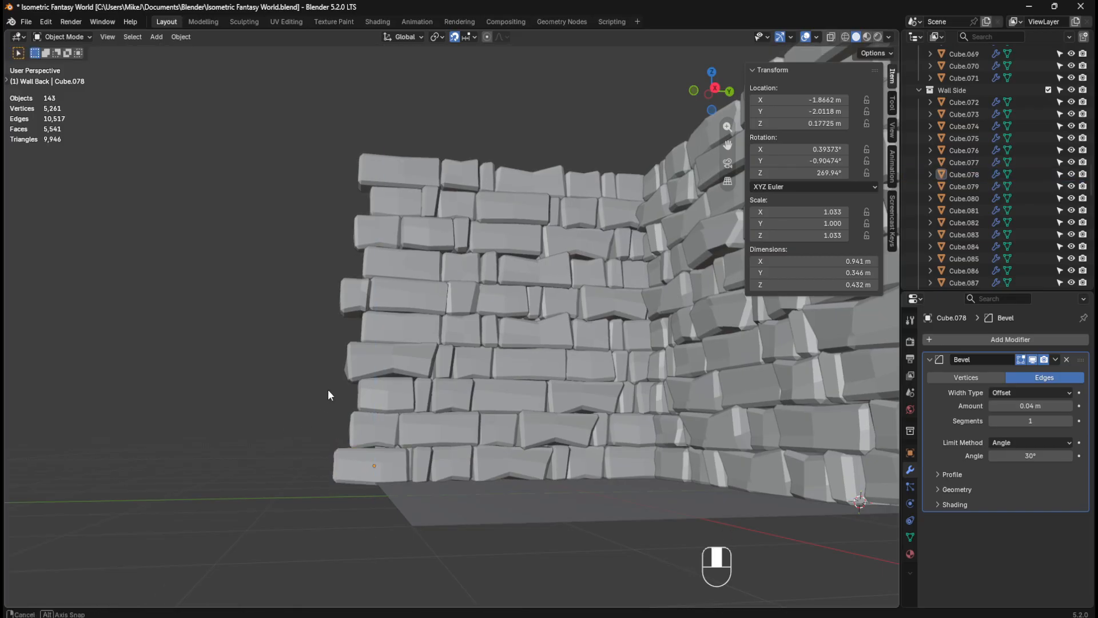
# Step: Raise the same bottom-row end stone of the side wall by about 0.013 m along Z
pyautogui.moveTo(328, 388)
pyautogui.mouseDown(button='middle')
pyautogui.moveTo(355, 401)
pyautogui.moveTo(345, 398)
pyautogui.mouseUp(button='middle')
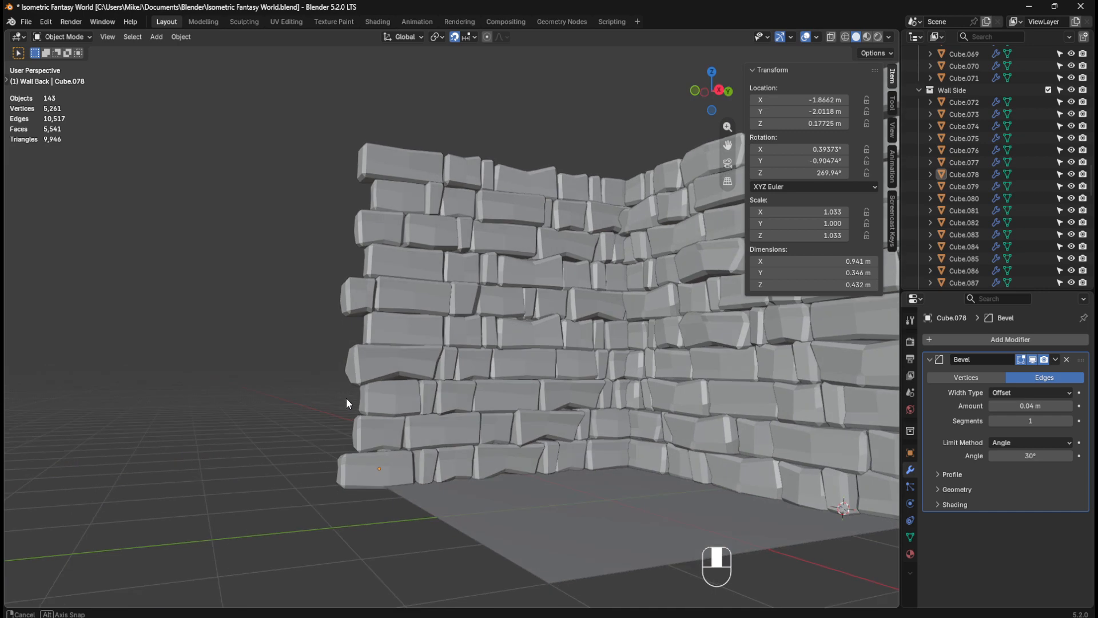
pyautogui.click(369, 476)
pyautogui.press('g')
pyautogui.press('z')
pyautogui.press('ctrl')
pyautogui.click(368, 474)
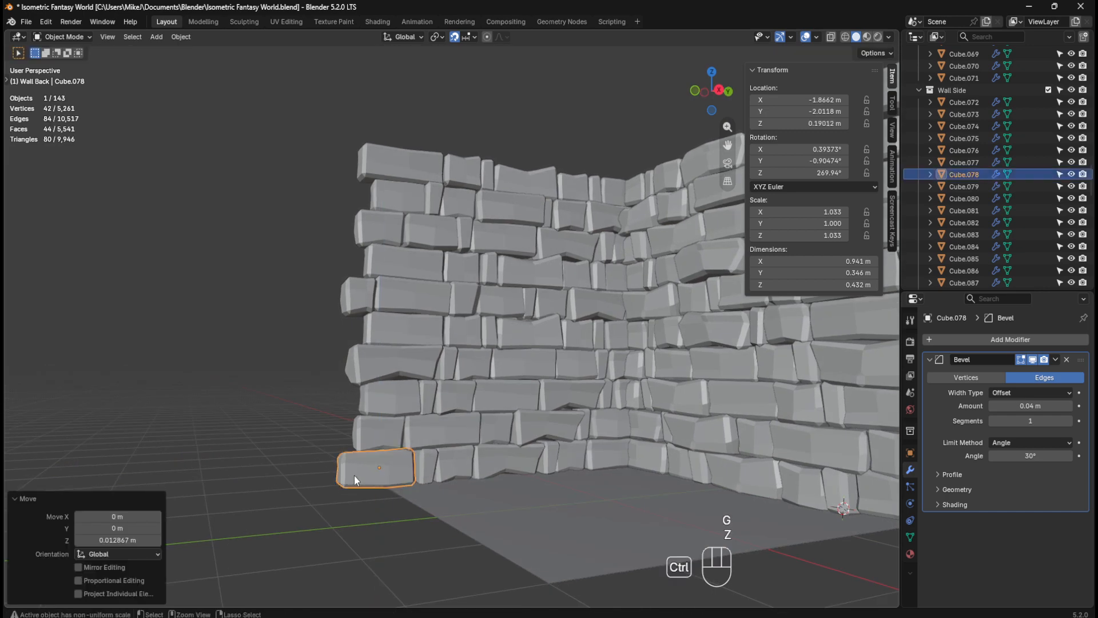
# Step: Move the outer end stone of the side wall's bottom row about 0.036 m along Y toward the back wall
pyautogui.click(322, 460)
pyautogui.moveTo(382, 394); pyautogui.dragTo(358, 390, button='middle')
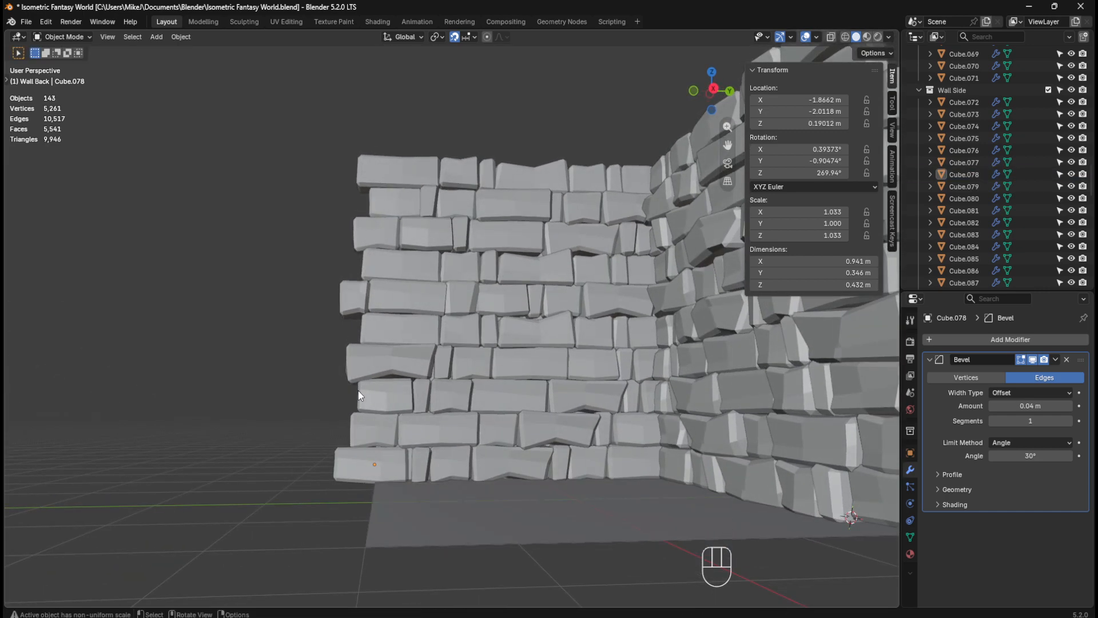
pyautogui.click(397, 463)
pyautogui.press('g')
pyautogui.press('x')
pyautogui.press('ctrl')
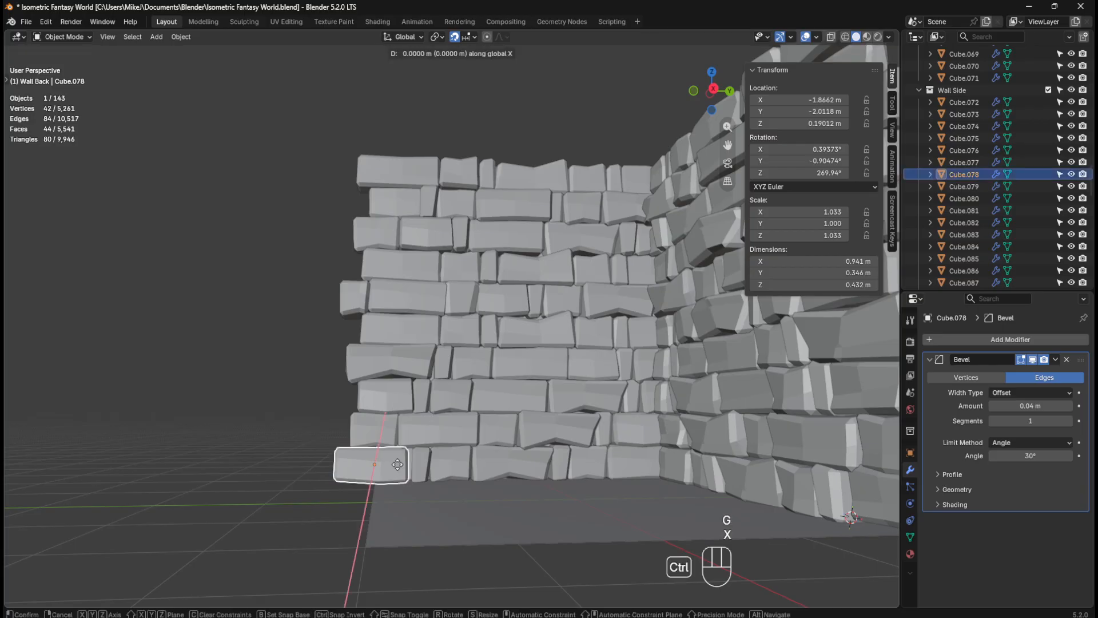
pyautogui.press('y')
pyautogui.press('ctrl')
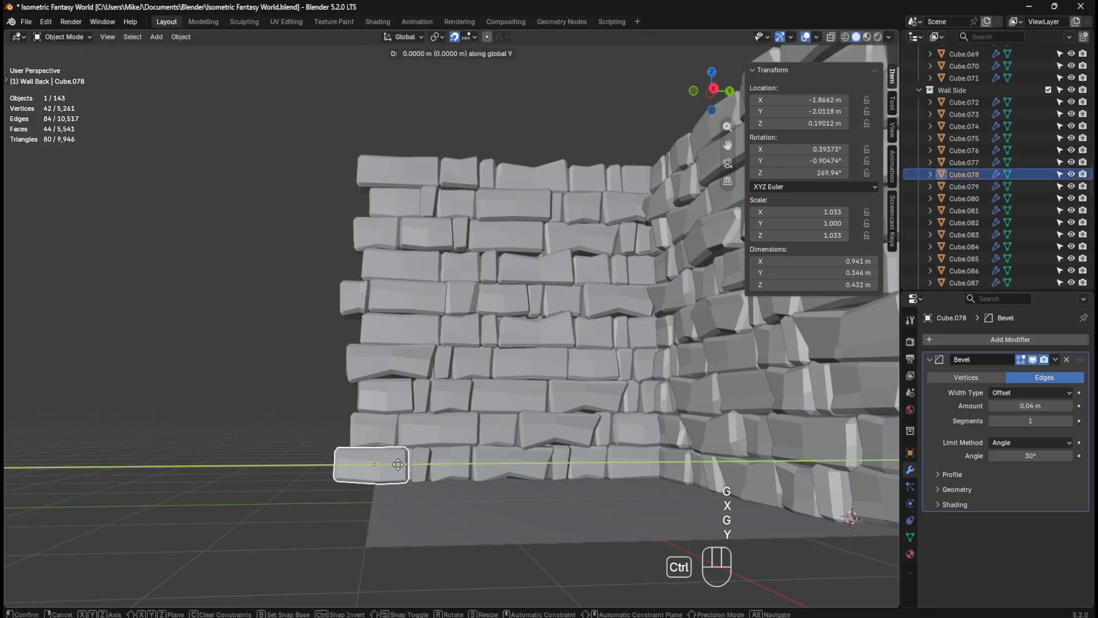
pyautogui.click(401, 465)
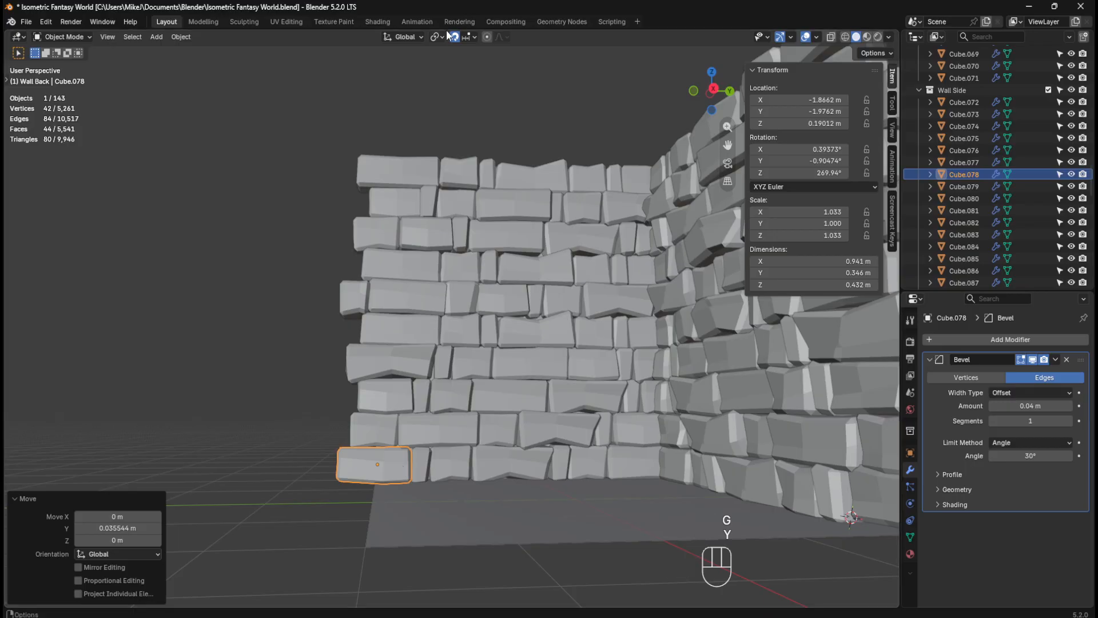
# Step: Delete the small protruding outer end stone in the side wall's sixth row from the bottom
pyautogui.click(351, 430)
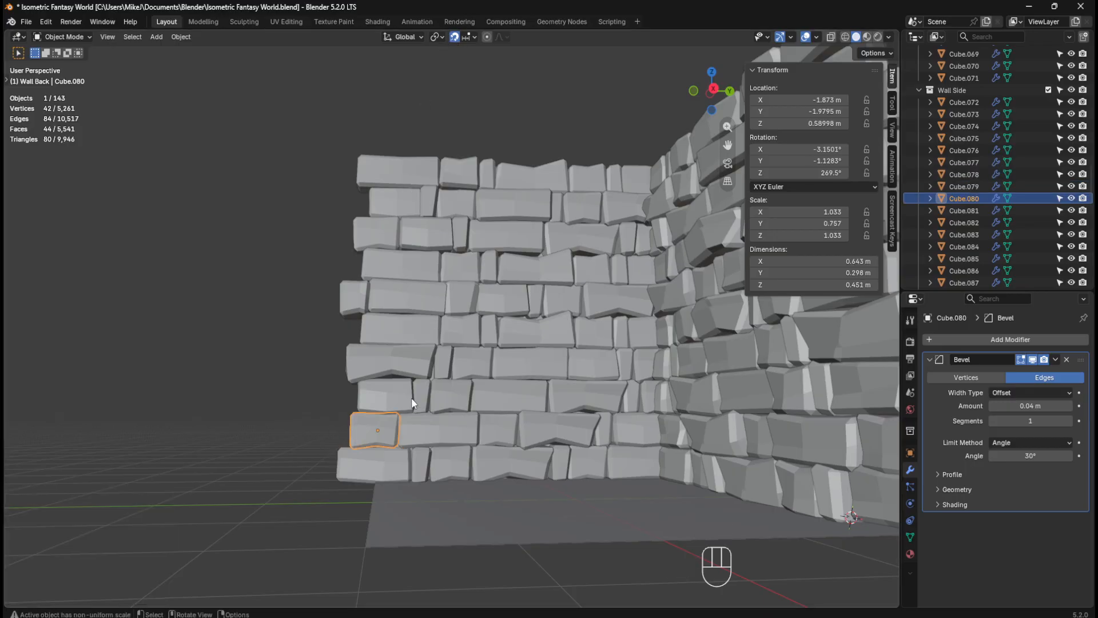
pyautogui.moveTo(411, 397); pyautogui.dragTo(360, 308, button='middle')
pyautogui.click(360, 307)
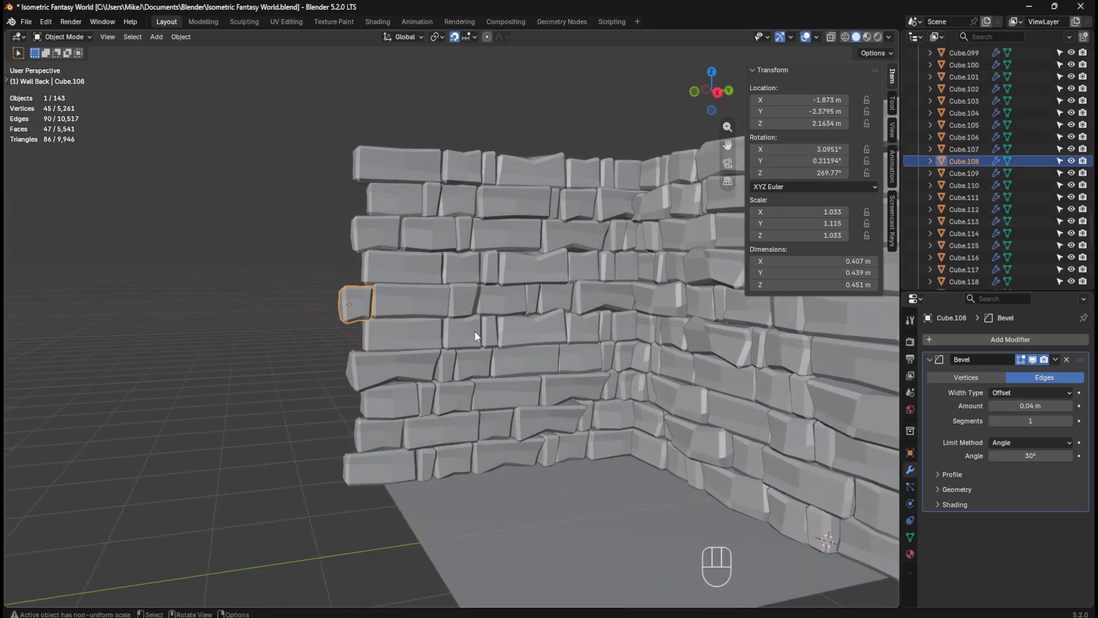
pyautogui.moveTo(475, 331)
pyautogui.mouseDown(button='middle')
pyautogui.moveTo(656, 348)
pyautogui.moveTo(703, 337)
pyautogui.moveTo(468, 335)
pyautogui.mouseUp(button='middle')
pyautogui.press('Delete')
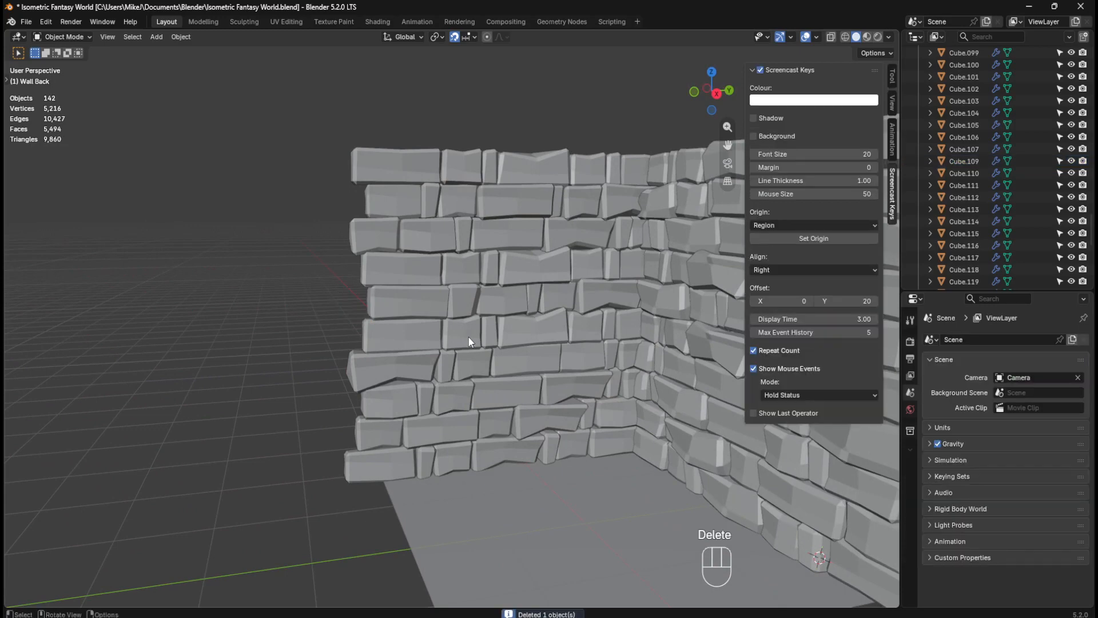
# Step: Hide the sidebar and open the outer end stone of the side wall's third row for mesh editing with X-ray on
pyautogui.click(431, 305)
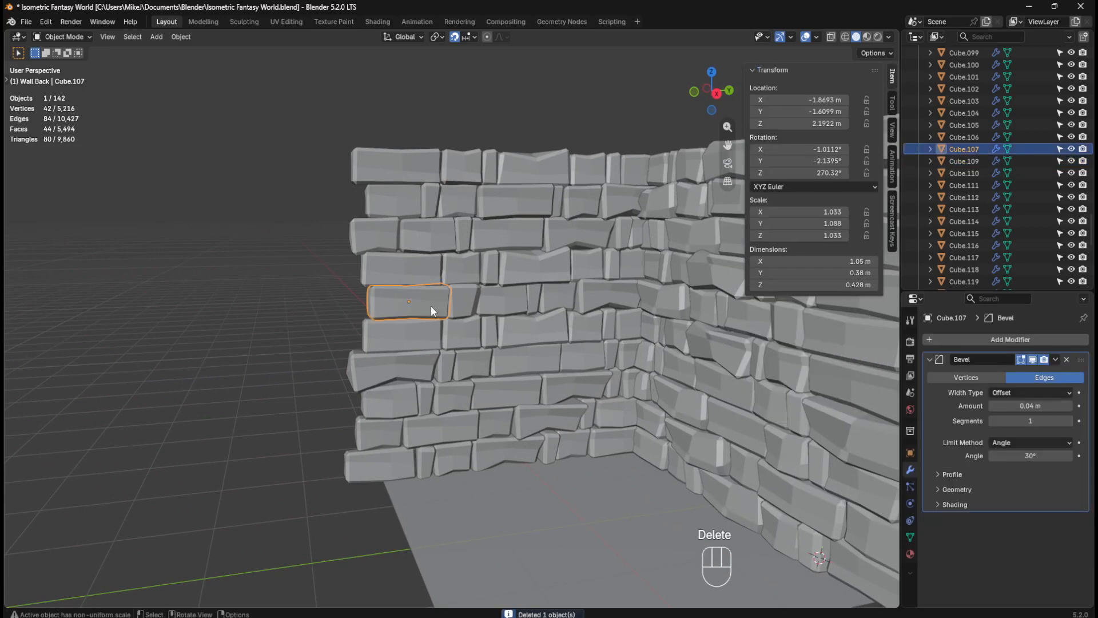
pyautogui.press('n')
pyautogui.moveTo(462, 304); pyautogui.dragTo(422, 419, button='middle')
pyautogui.click(375, 436)
pyautogui.click(417, 393)
pyautogui.press('Tab')
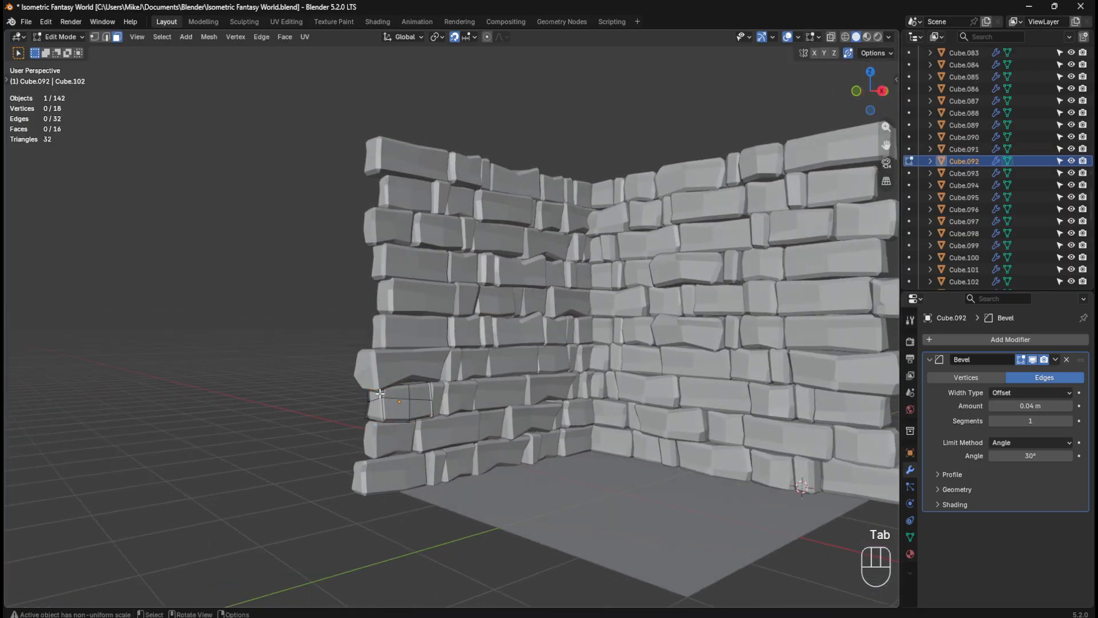
pyautogui.hotkey('alt', 'z')
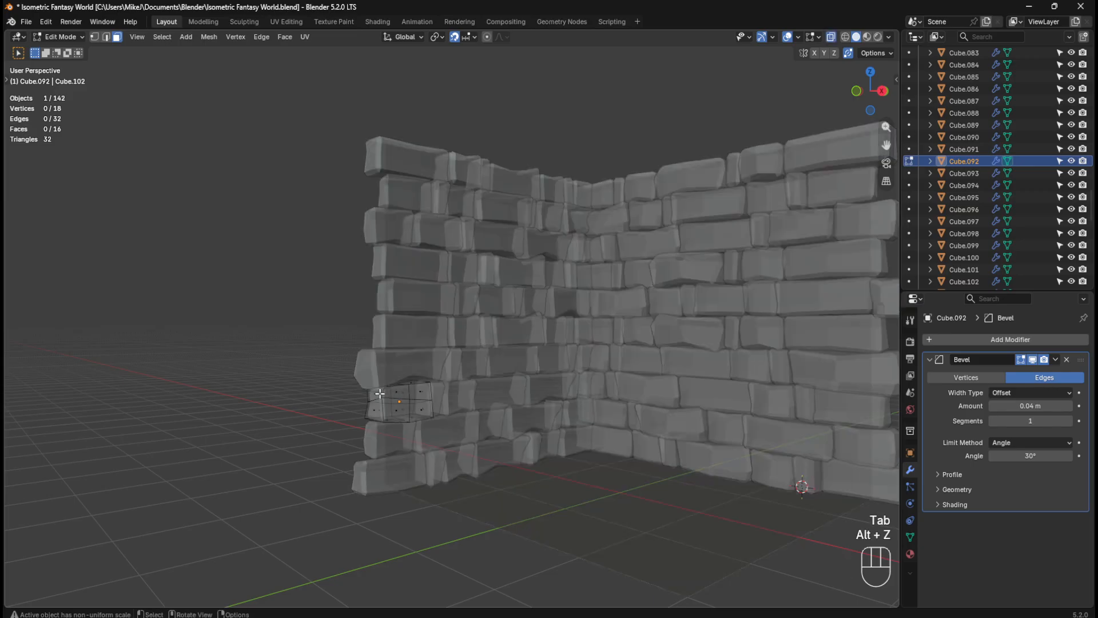
# Step: Shorten the third-row end stone by moving its outer faces inward along Y, then return to Object Mode with X-ray off
pyautogui.moveTo(377, 393); pyautogui.dragTo(368, 390)
pyautogui.moveTo(368, 390); pyautogui.dragTo(385, 375, button='middle')
pyautogui.moveTo(338, 354); pyautogui.dragTo(387, 420)
pyautogui.moveTo(409, 358)
pyautogui.mouseDown(button='middle')
pyautogui.moveTo(417, 351)
pyautogui.moveTo(405, 356)
pyautogui.mouseUp(button='middle')
pyautogui.press('g')
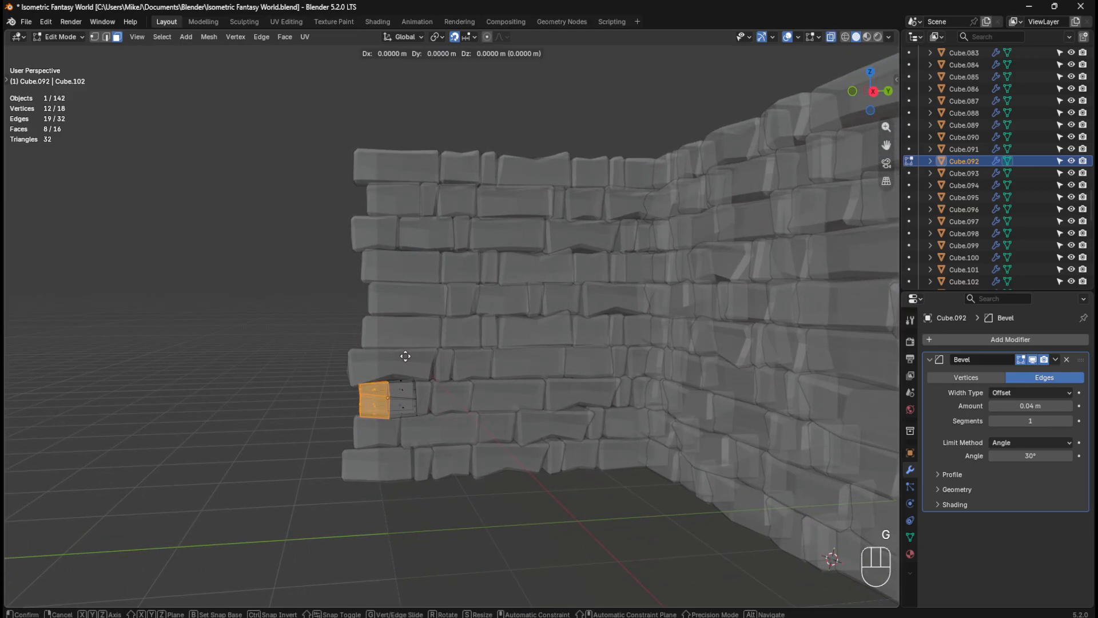
pyautogui.press('y')
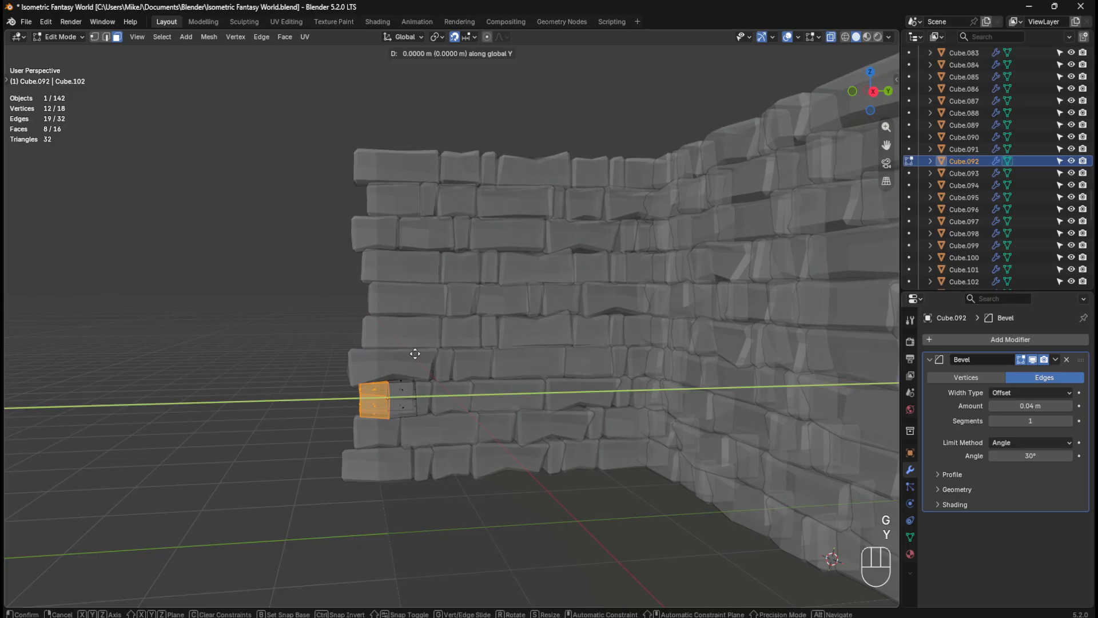
pyautogui.press('ctrl')
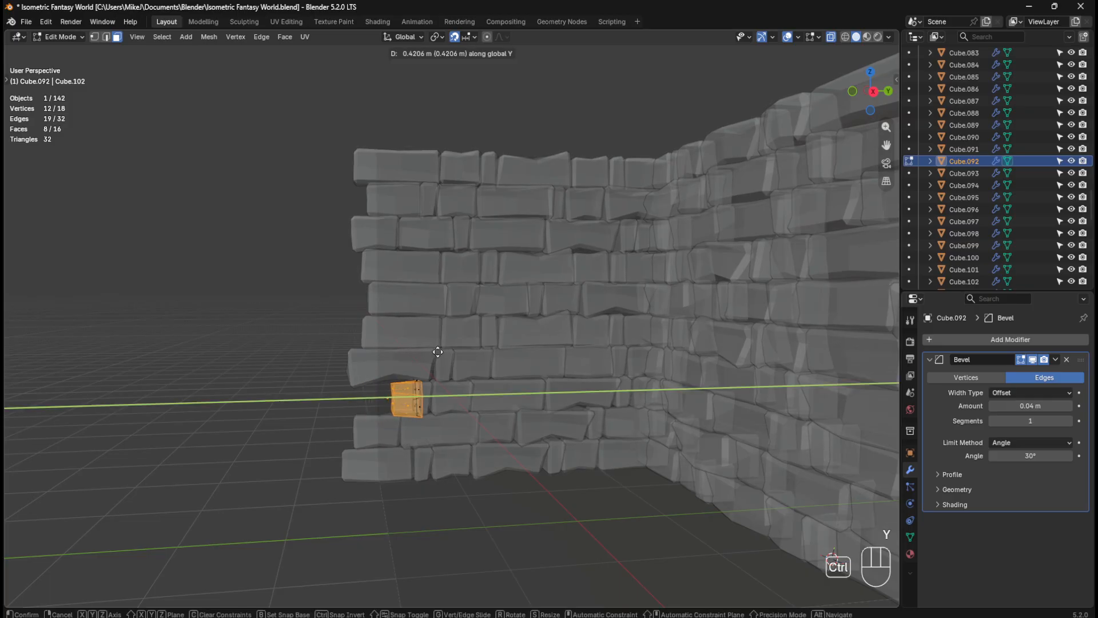
pyautogui.click(389, 361)
pyautogui.press('Tab')
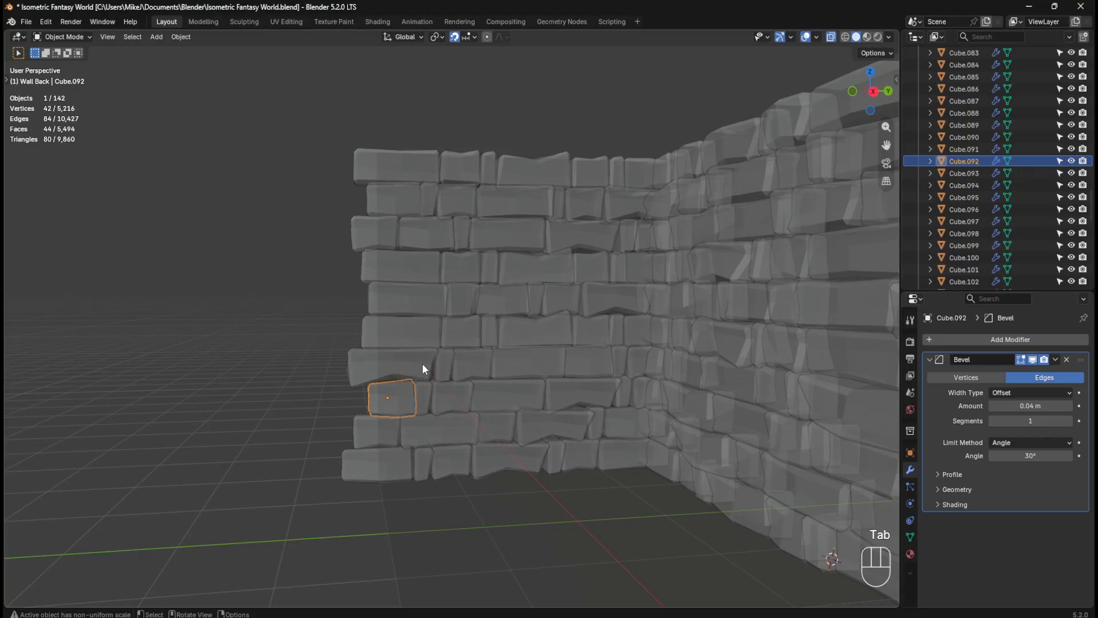
pyautogui.hotkey('alt', 'z')
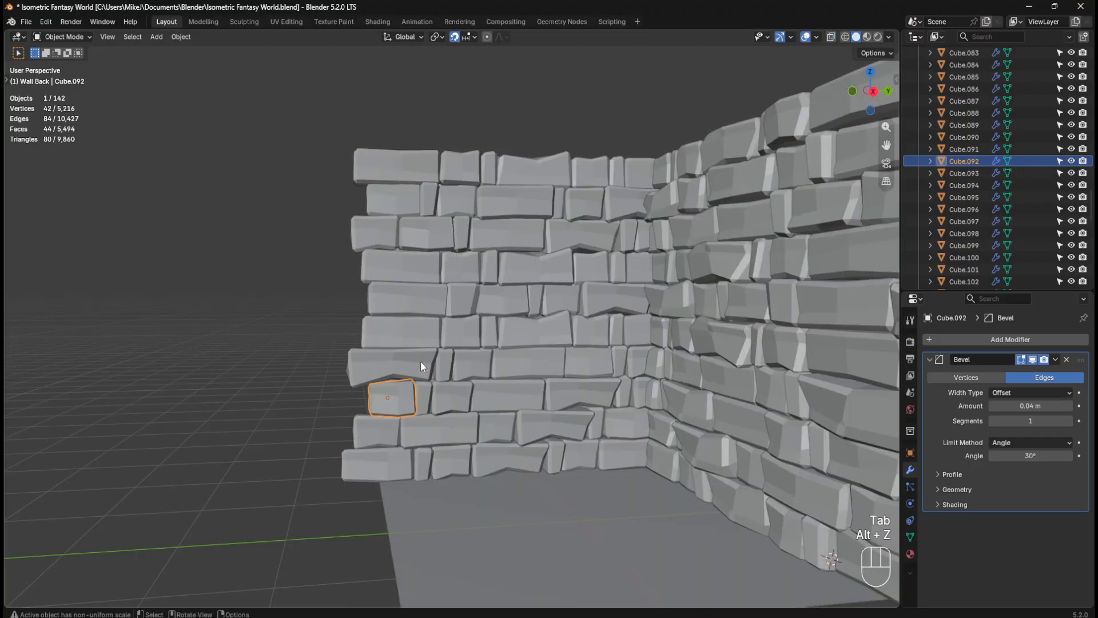
# Step: In vertex mode with X-ray on, slide the lower outer corner vertices of the fourth-row end stone inward along their edges
pyautogui.click(383, 357)
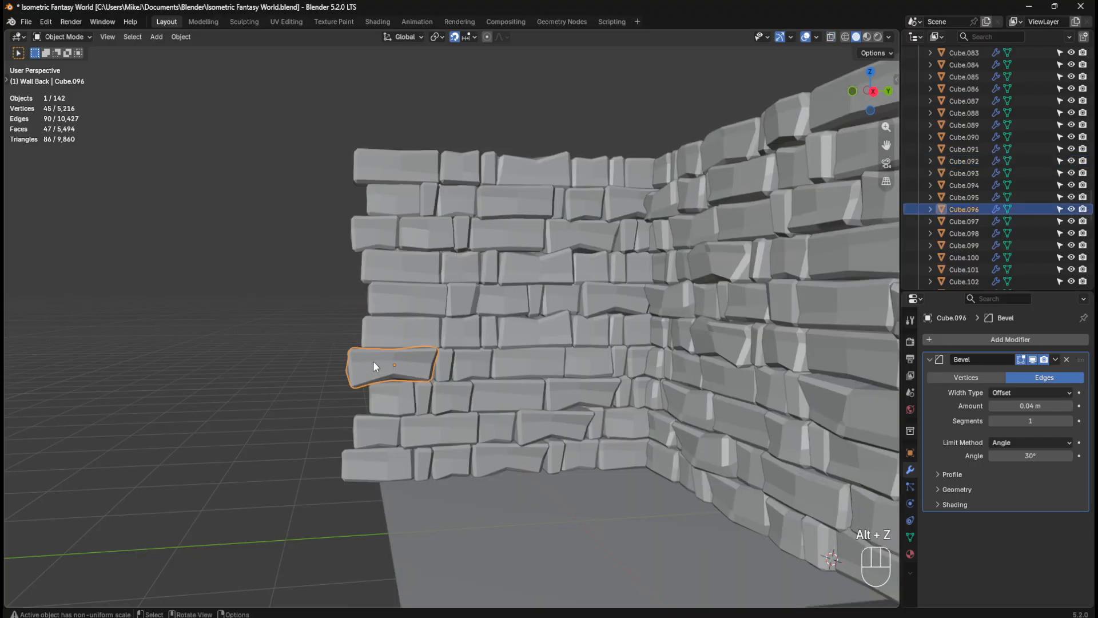
pyautogui.press('Tab')
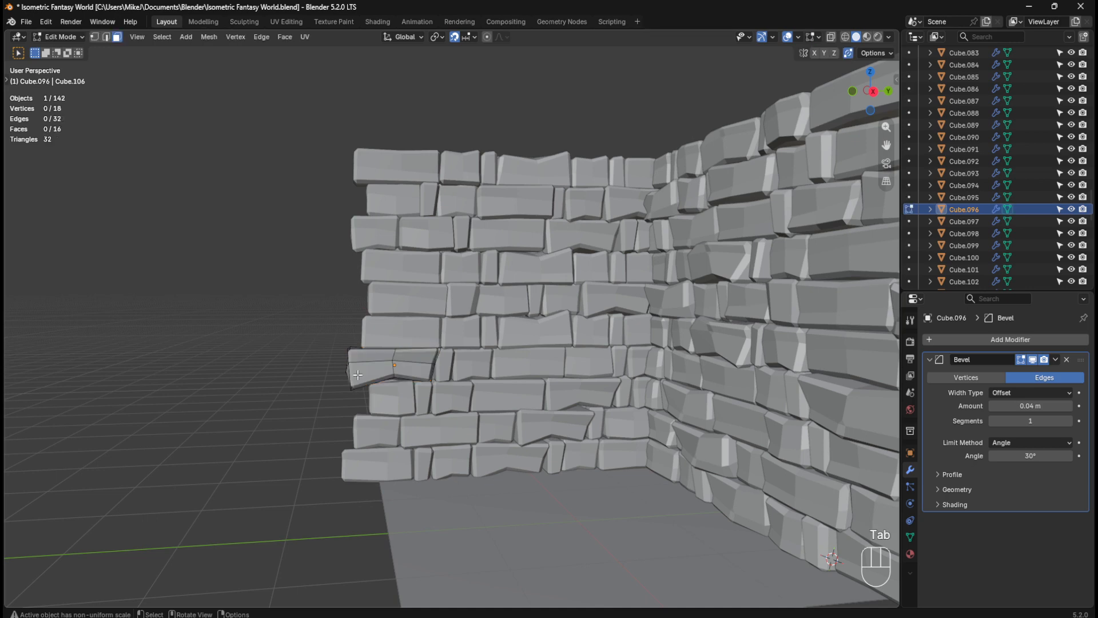
pyautogui.hotkey('alt', 'z')
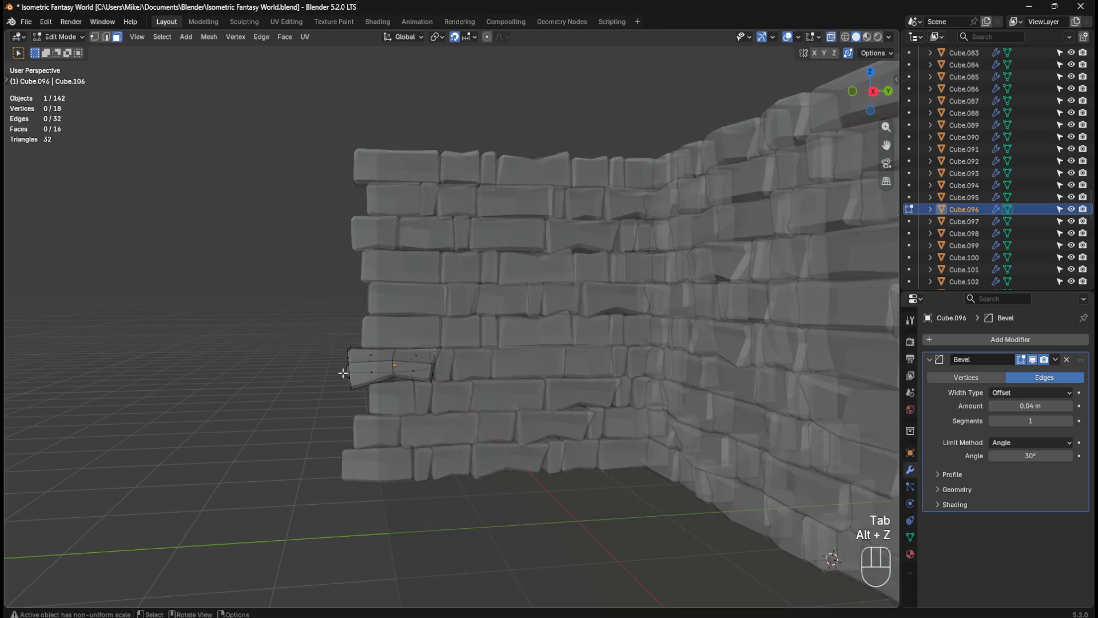
pyautogui.press('1')
pyautogui.moveTo(340, 380)
pyautogui.mouseDown(button='middle')
pyautogui.moveTo(368, 365)
pyautogui.moveTo(345, 379)
pyautogui.mouseUp(button='middle')
pyautogui.moveTo(337, 378); pyautogui.dragTo(385, 411)
pyautogui.press('g')
pyautogui.press('g')
pyautogui.click(372, 401)
# Step: Slide the selected corner edges of the fourth-row end stone by about 0.2, then return to Object Mode with X-ray off
pyautogui.press('g')
pyautogui.press('g')
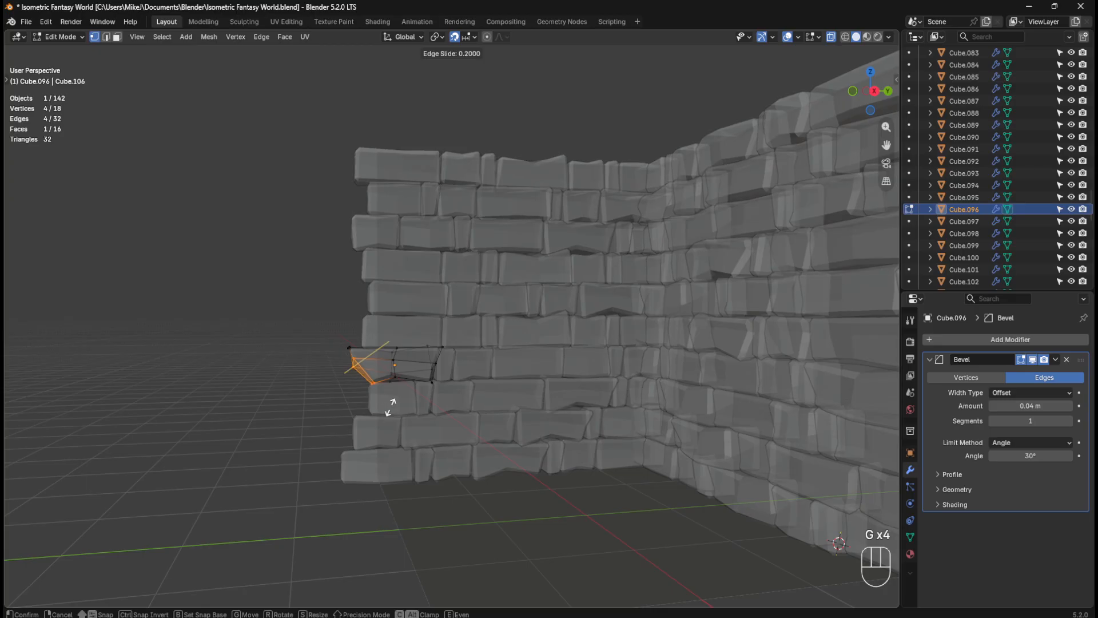
pyautogui.click(390, 407)
pyautogui.press('Tab')
pyautogui.scroll(-1, 409, 417)
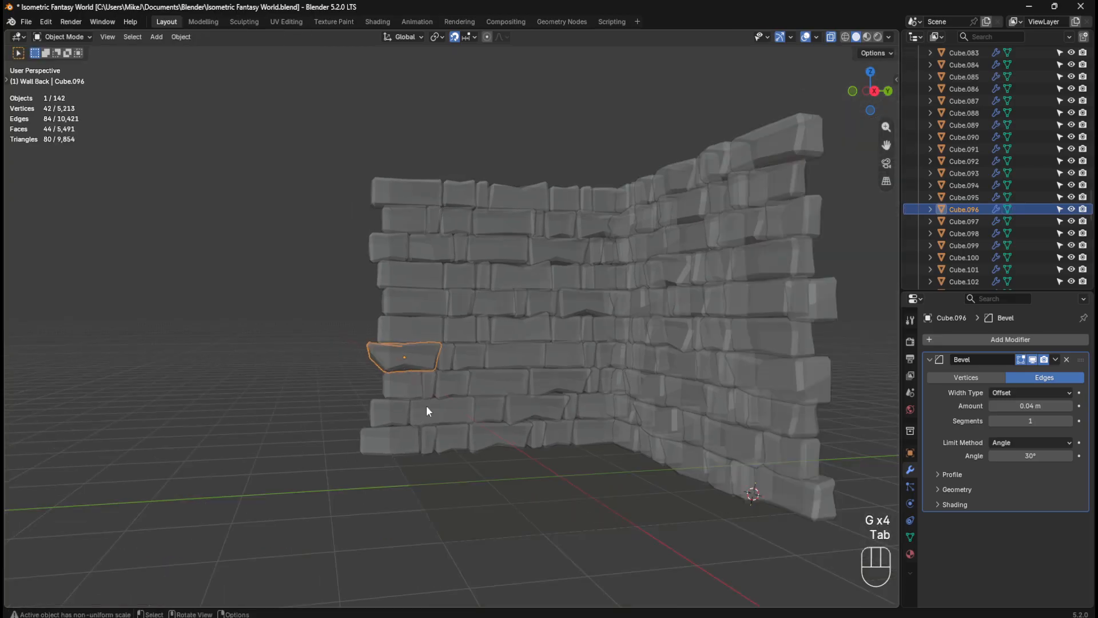
pyautogui.moveTo(428, 405); pyautogui.dragTo(415, 400, button='middle')
pyautogui.press('Tab')
pyautogui.press('Tab')
pyautogui.hotkey('alt', 'z')
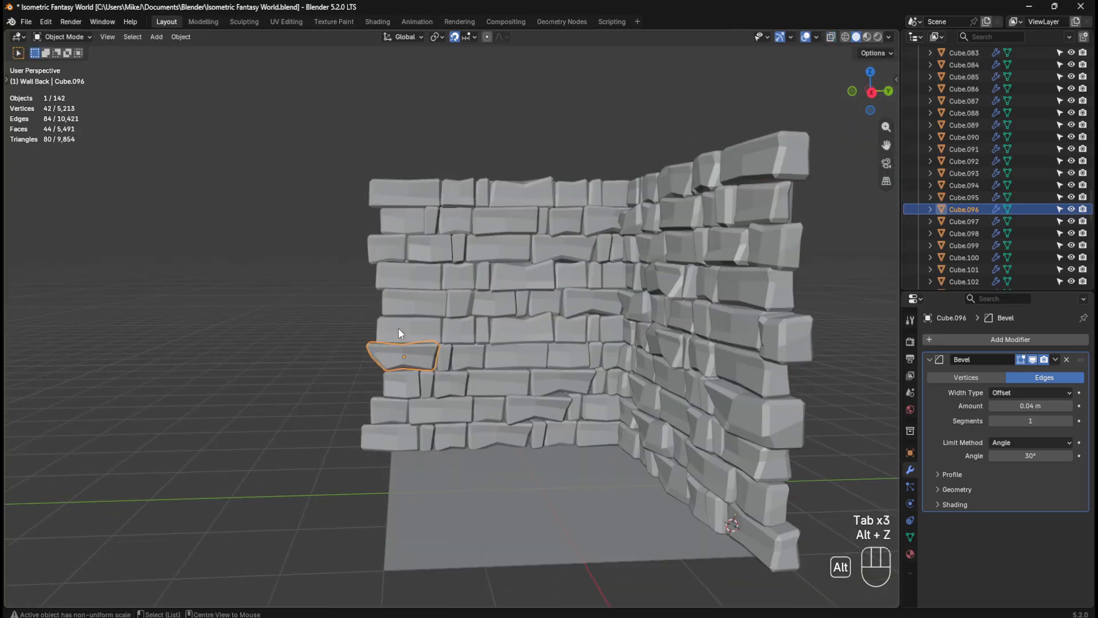
# Step: Edit the fifth-row end stone with X-ray on and slide its outer end vertices inward by a factor of 0.3
pyautogui.moveTo(399, 326)
pyautogui.mouseDown(button='middle')
pyautogui.moveTo(598, 321)
pyautogui.moveTo(410, 334)
pyautogui.mouseUp(button='middle')
pyautogui.click(396, 336)
pyautogui.scroll(5, 399, 335)
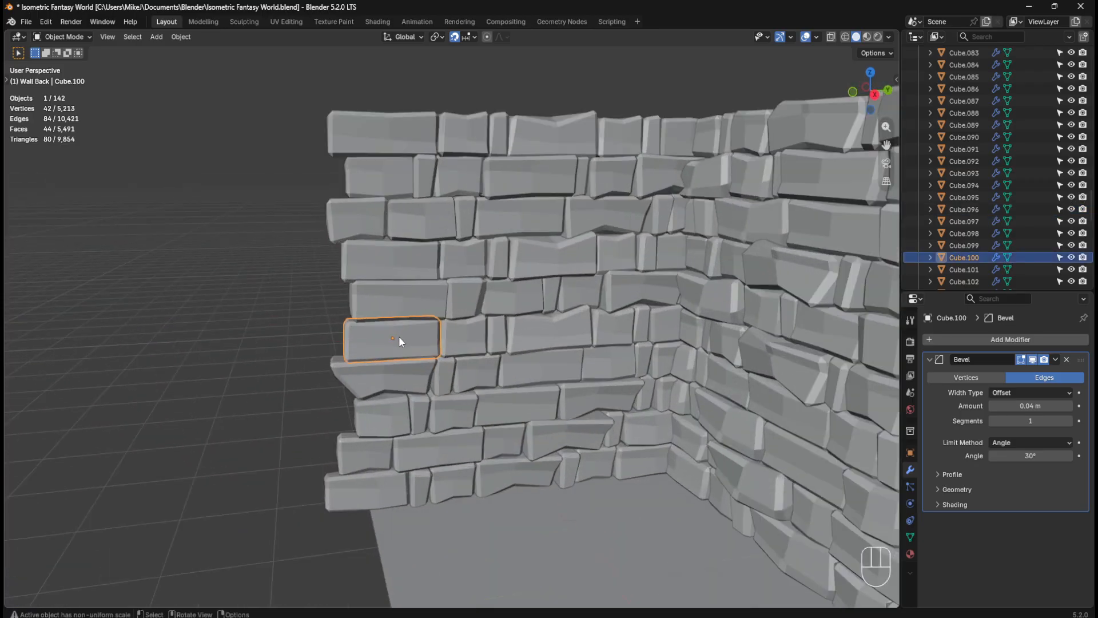
pyautogui.press('Tab')
pyautogui.hotkey('alt', 'z')
pyautogui.scroll(2, 314, 319)
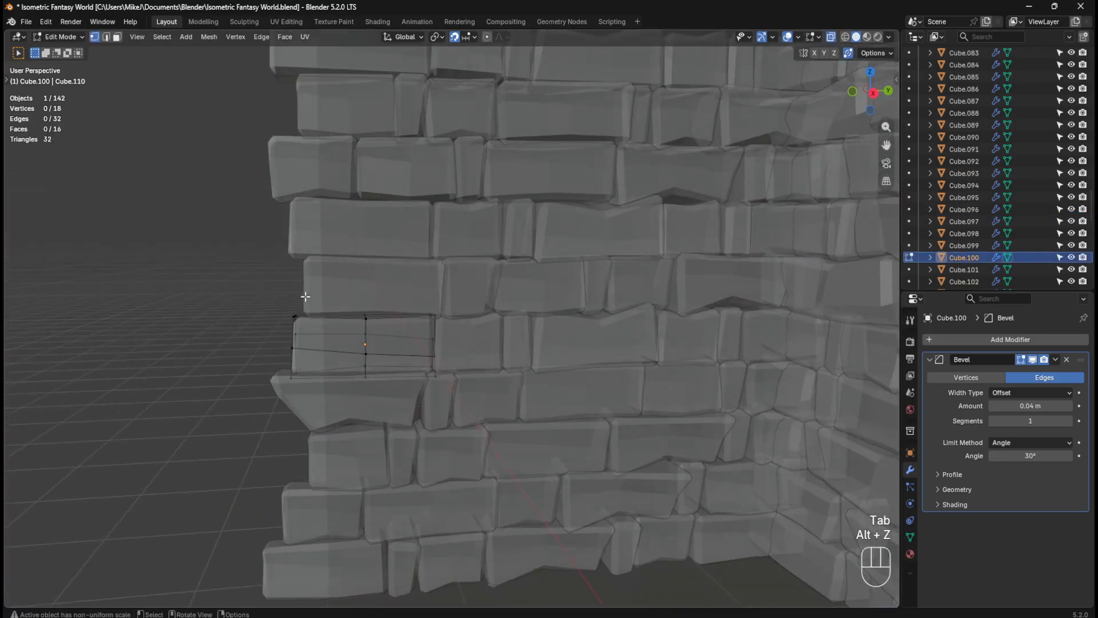
pyautogui.moveTo(273, 288); pyautogui.dragTo(314, 393)
pyautogui.press('g')
pyautogui.press('g')
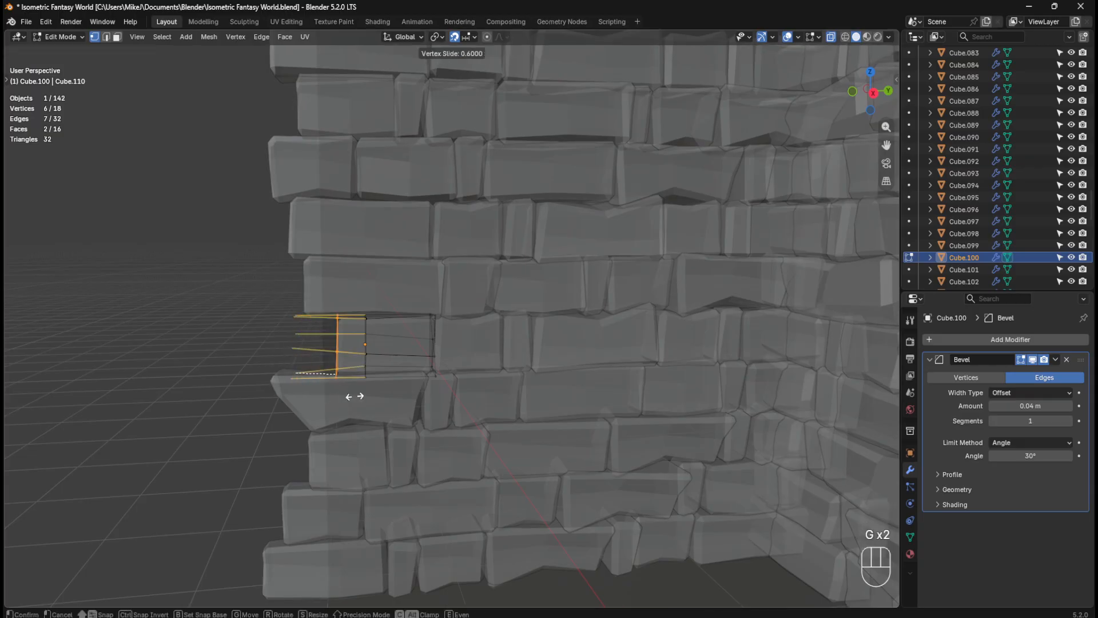
pyautogui.click(334, 397)
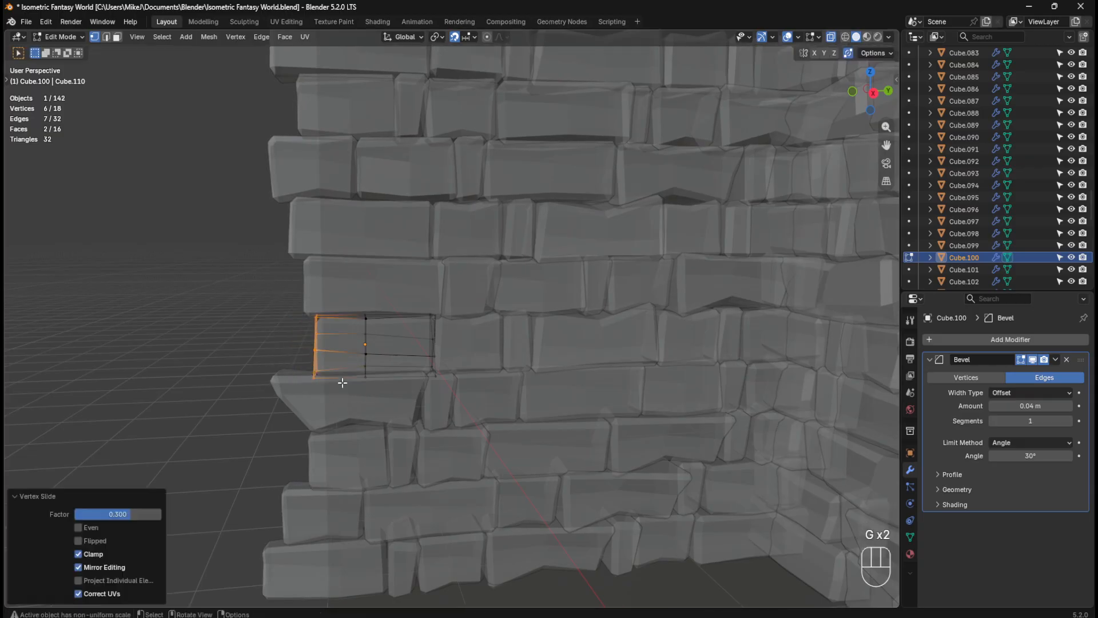
# Step: Slant the fifth-row stone's outer end by rotating its vertices about -16.8° around the global X axis
pyautogui.press('r')
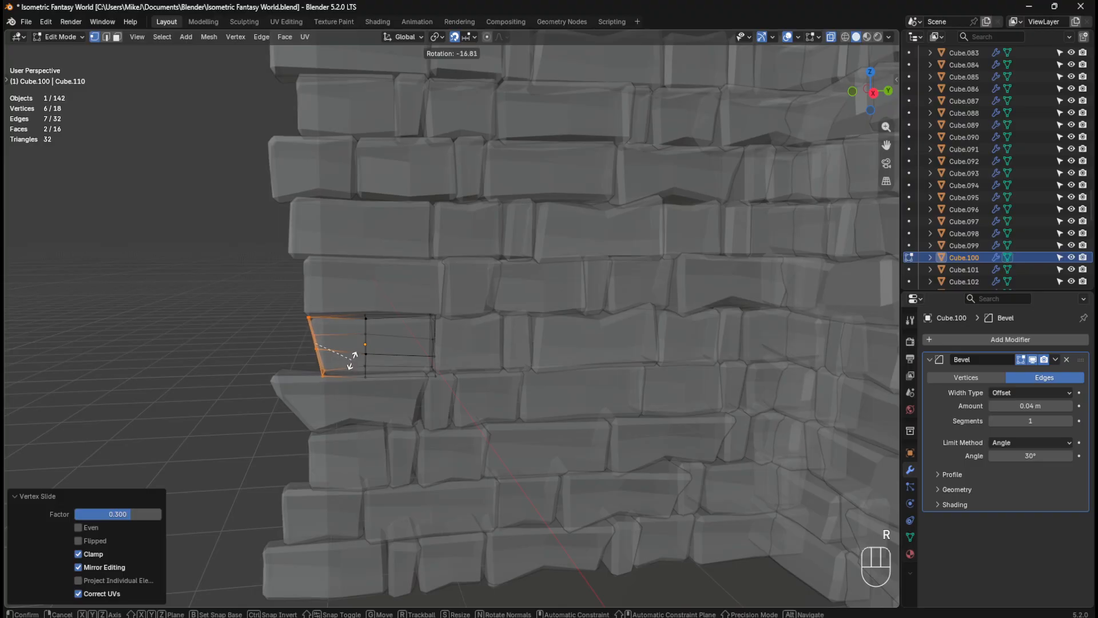
pyautogui.rightClick(348, 349)
pyautogui.moveTo(348, 349); pyautogui.dragTo(368, 345, button='middle')
pyautogui.press('r')
pyautogui.press('r')
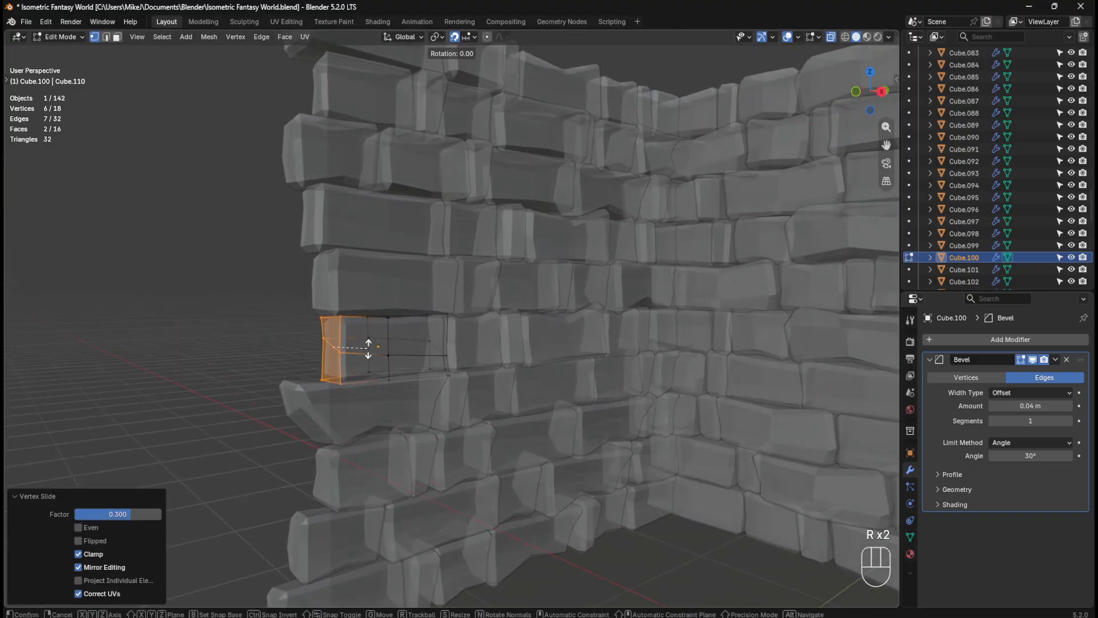
pyautogui.press('r')
pyautogui.press('y')
pyautogui.press('r')
pyautogui.press('x')
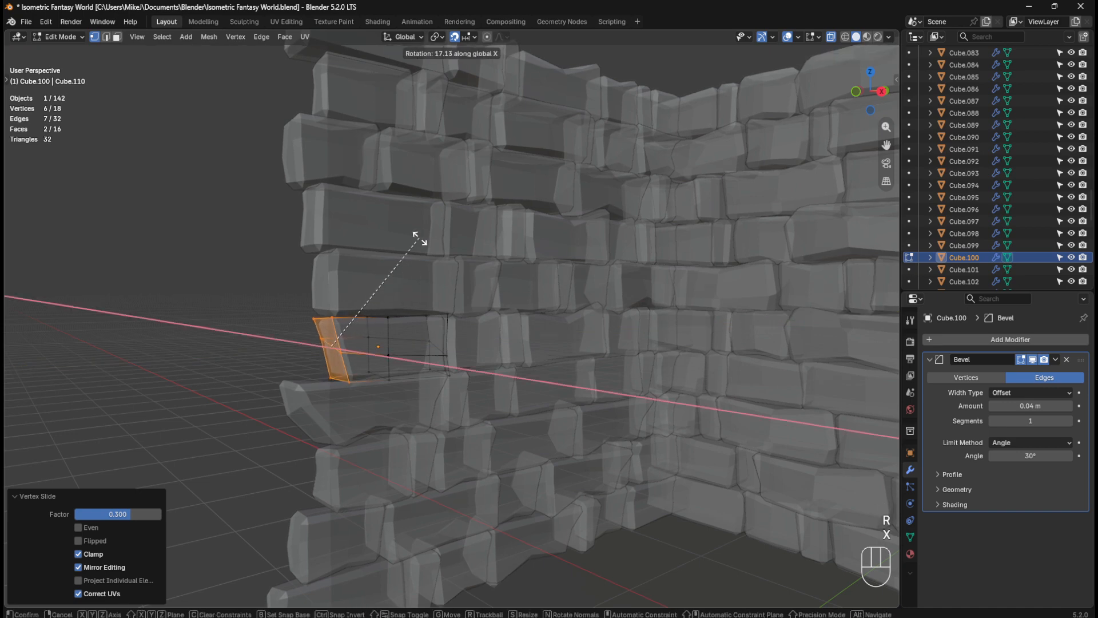
pyautogui.click(386, 332)
# Step: Move the slanted end of the fifth-row stone slightly outward along Y, then return to Object Mode with X-ray off
pyautogui.moveTo(424, 363); pyautogui.dragTo(389, 360, button='middle')
pyautogui.press('g')
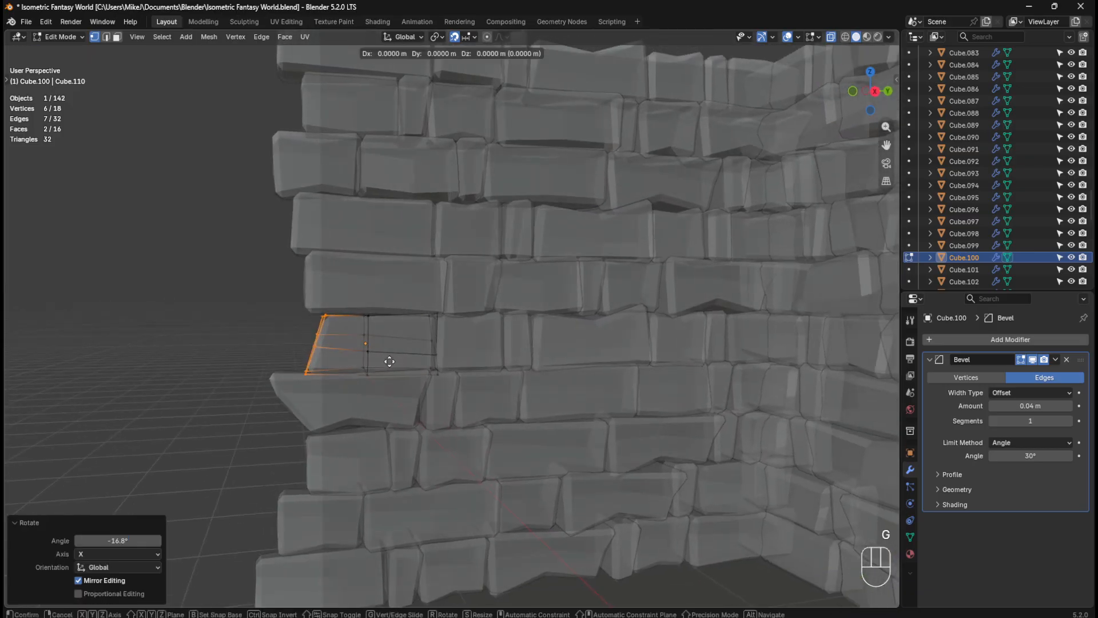
pyautogui.press('y')
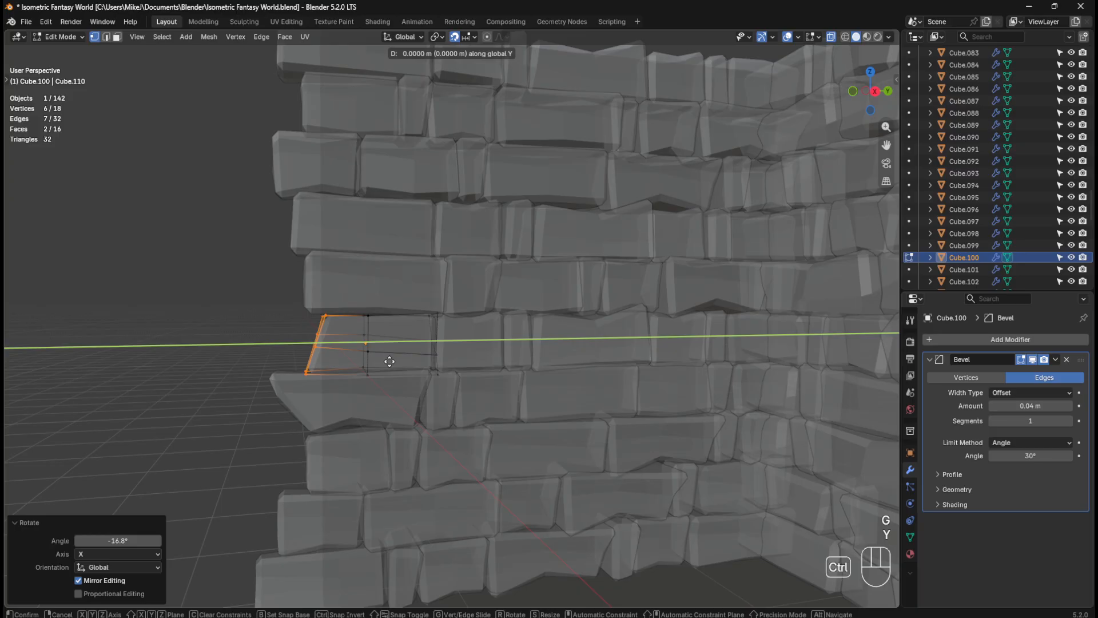
pyautogui.click(385, 363)
pyautogui.press('Tab')
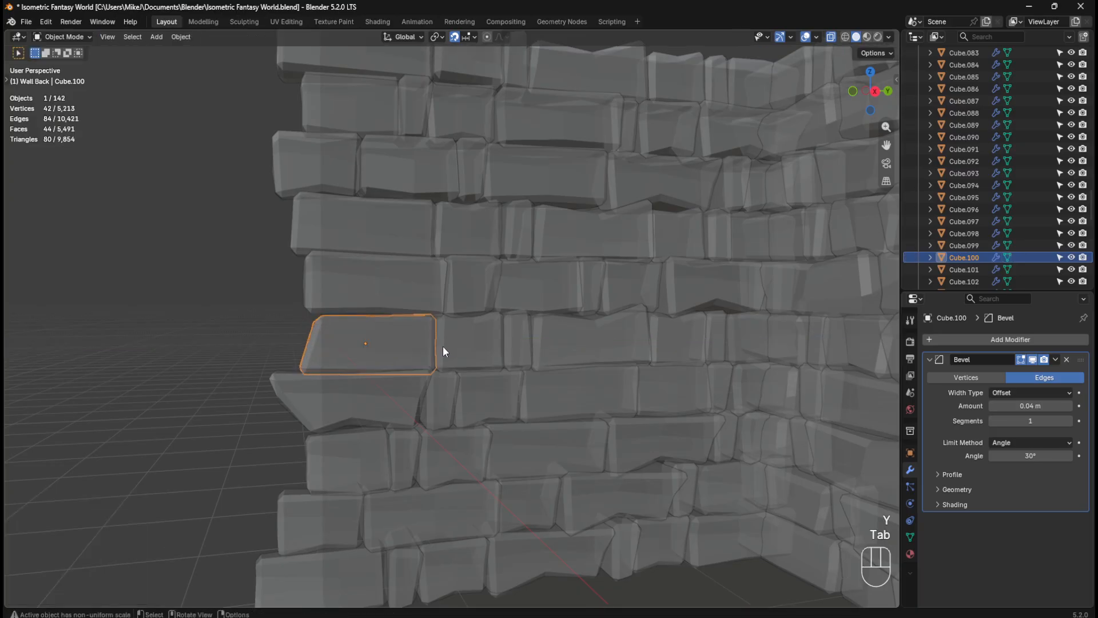
pyautogui.hotkey('alt', 'z')
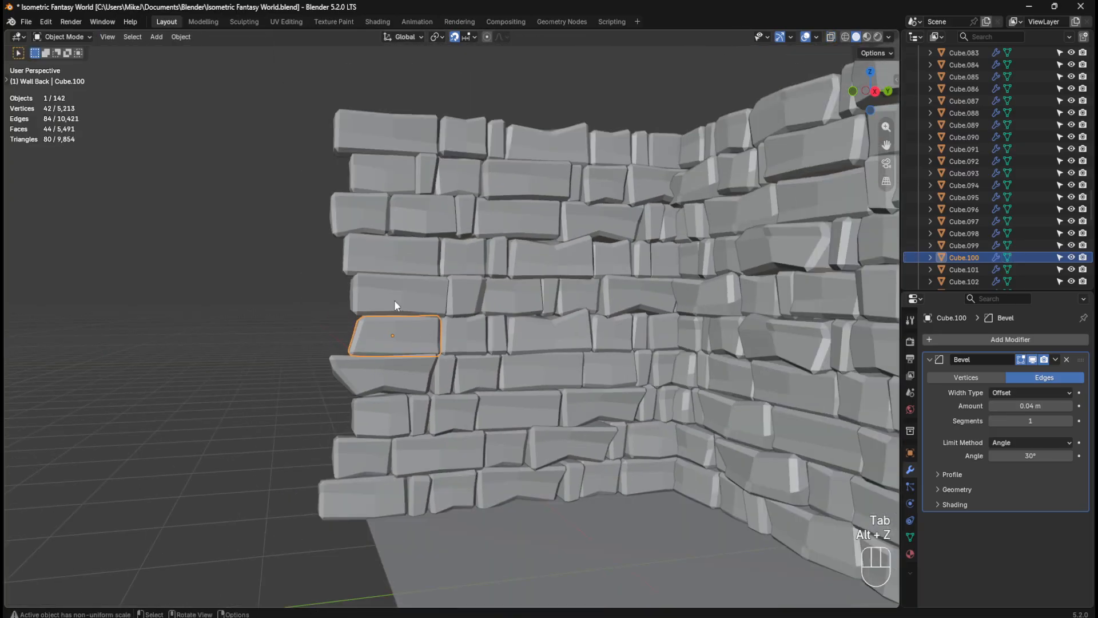
# Step: Edit the sixth-row end stone with X-ray on and slide its outer end vertices inward by about 0.2
pyautogui.click(389, 297)
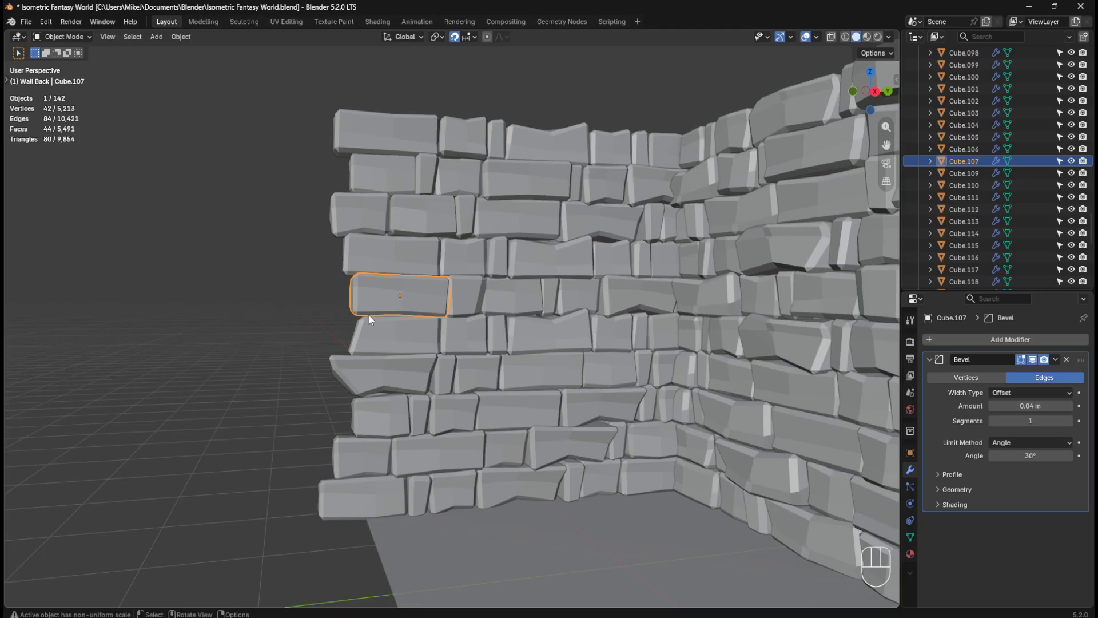
pyautogui.press('Tab')
pyautogui.moveTo(374, 317)
pyautogui.mouseDown(button='middle')
pyautogui.moveTo(488, 320)
pyautogui.moveTo(374, 323)
pyautogui.mouseUp(button='middle')
pyautogui.hotkey('alt', 'z')
pyautogui.moveTo(334, 252); pyautogui.dragTo(355, 330)
pyautogui.press('g')
pyautogui.press('g')
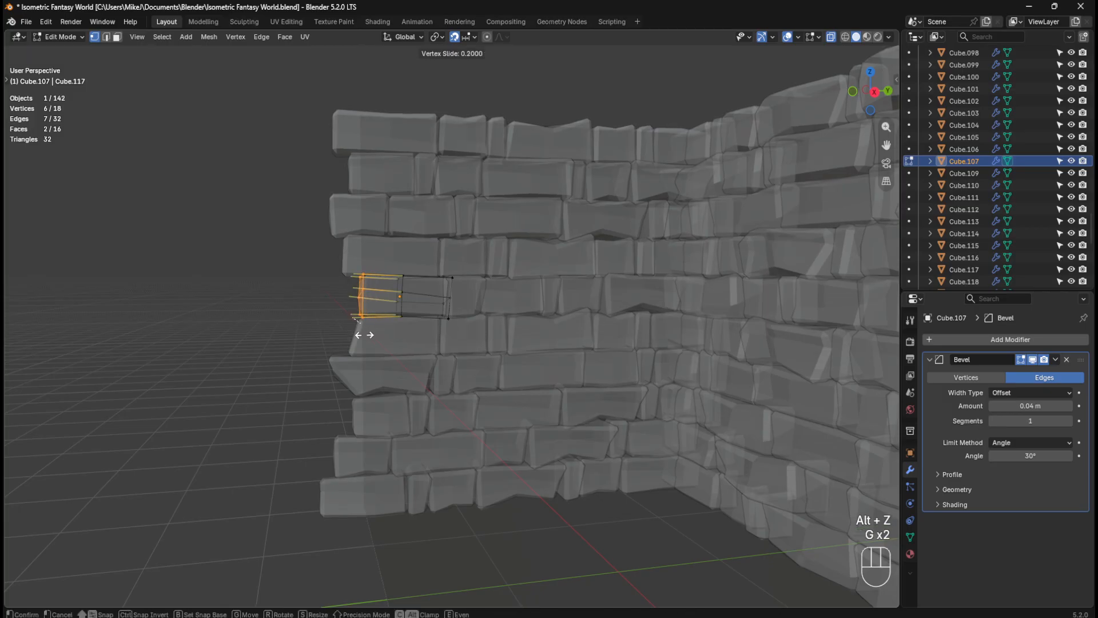
pyautogui.click(365, 332)
# Step: Slide the lower outer edge of the sixth-row end stone inward by about 0.05, then return to Object Mode
pyautogui.moveTo(353, 311); pyautogui.dragTo(374, 333)
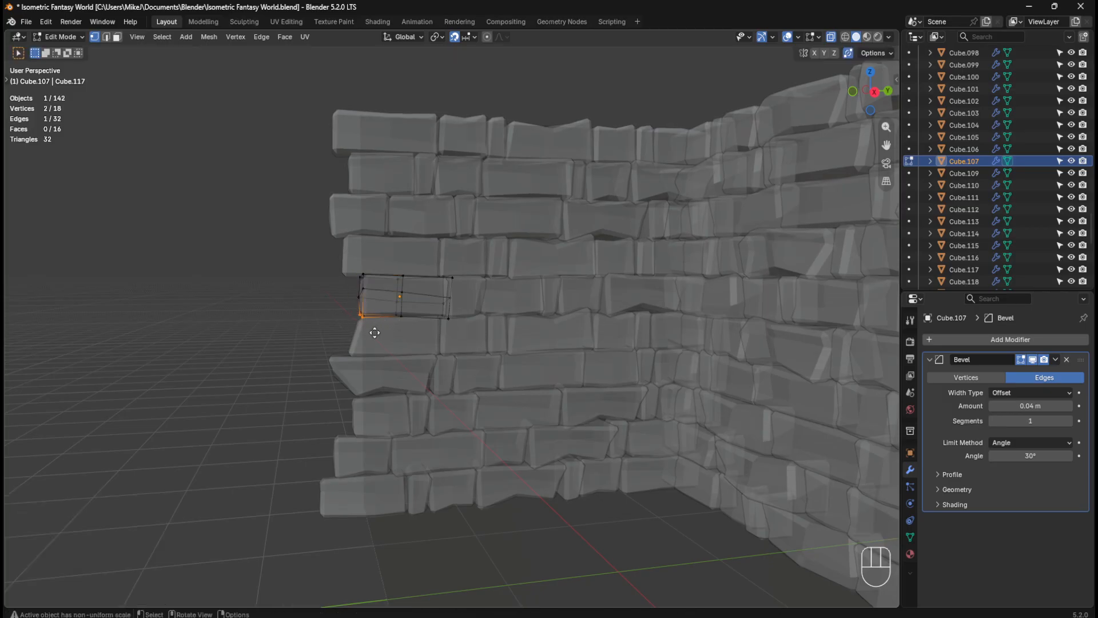
pyautogui.press('g')
pyautogui.press('g')
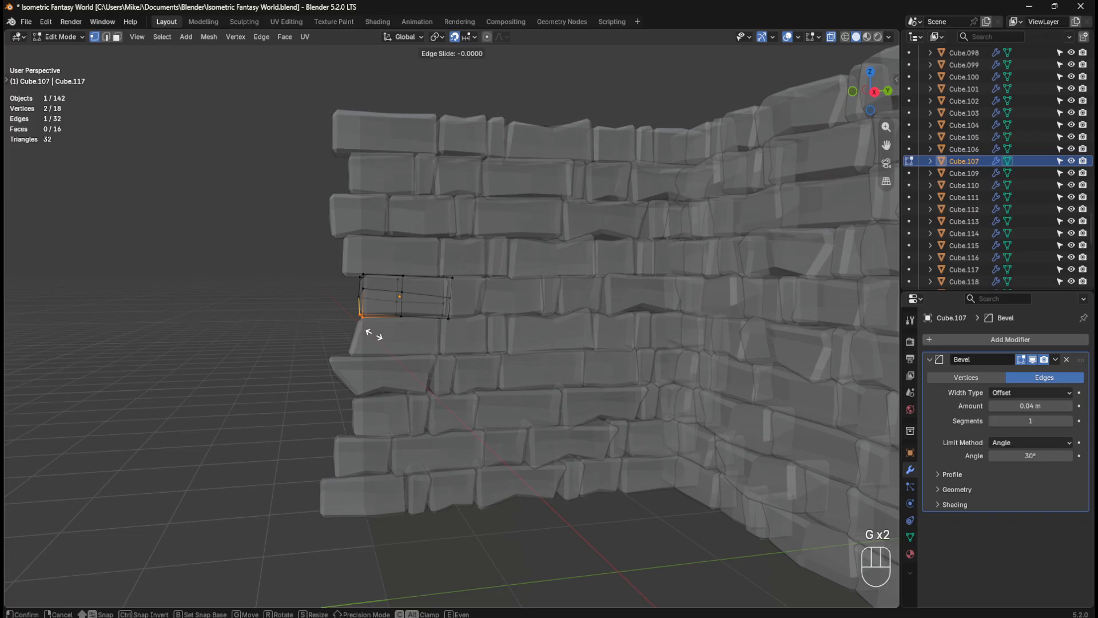
pyautogui.press('ctrl')
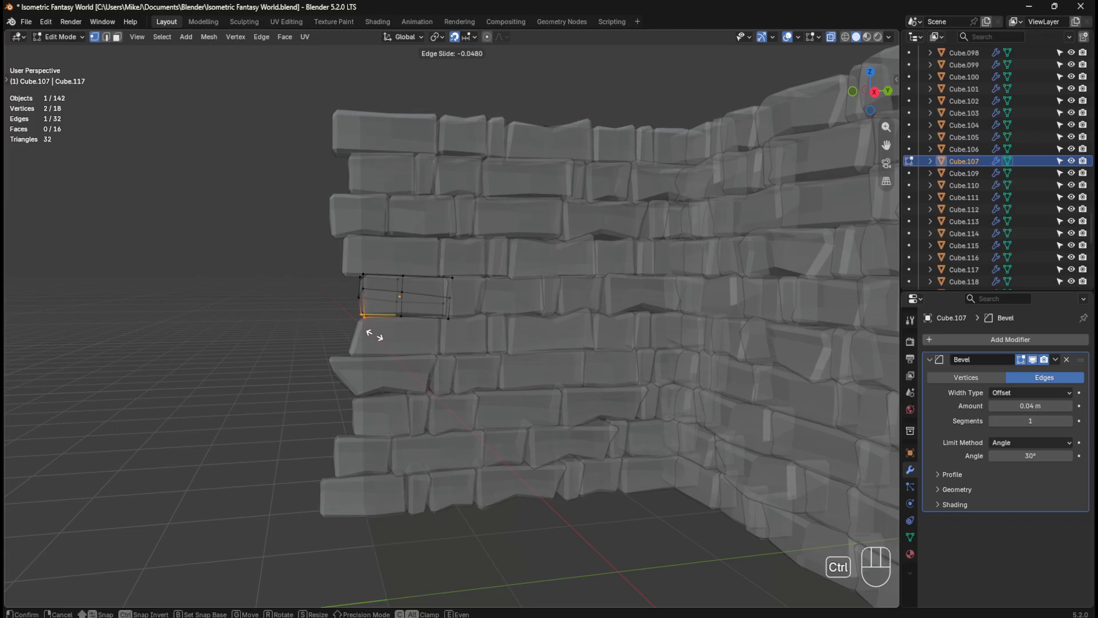
pyautogui.click(375, 334)
pyautogui.press('Tab')
# Step: Edit the seventh-row end stone and slide its upper outer edge inward by a factor of about 0.3
pyautogui.click(352, 263)
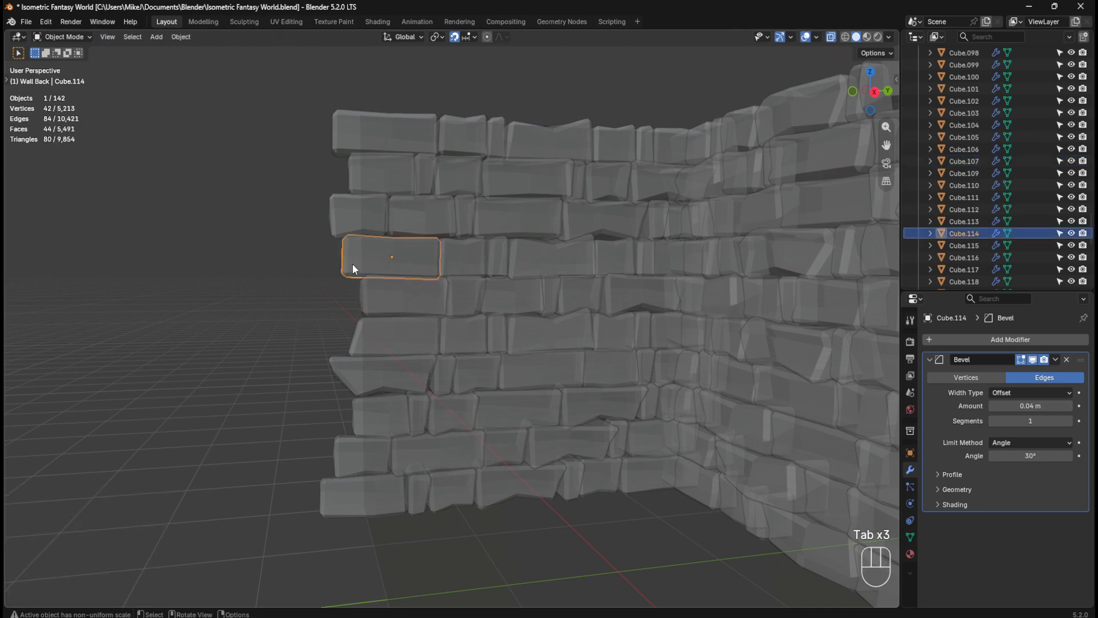
pyautogui.press('Tab')
pyautogui.moveTo(349, 266); pyautogui.dragTo(340, 275, button='middle')
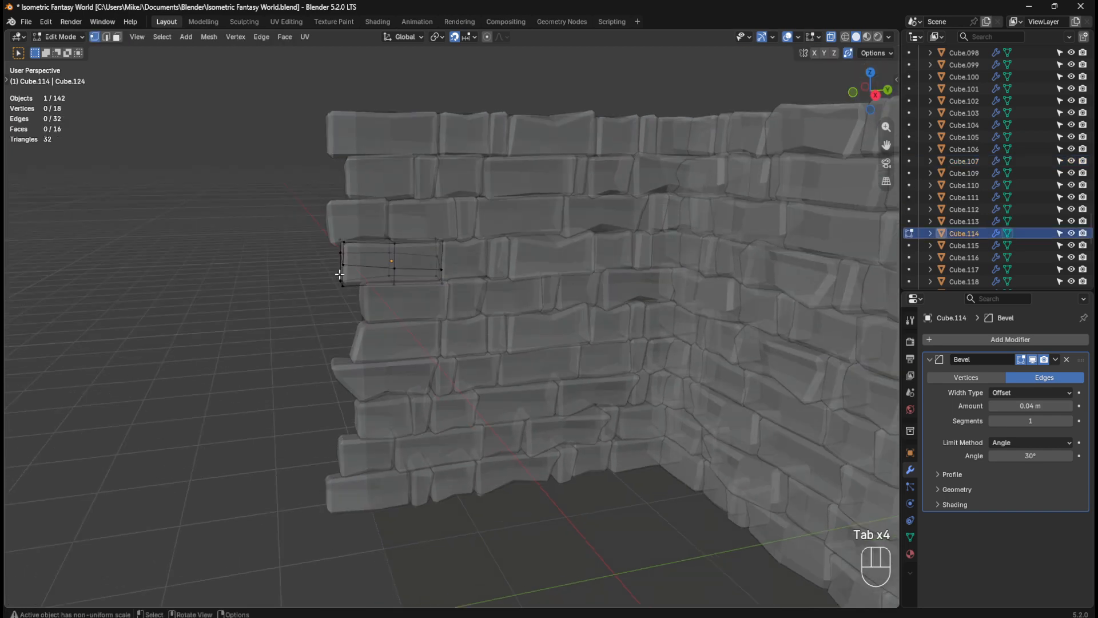
pyautogui.click(352, 243)
pyautogui.press('g')
pyautogui.press('g')
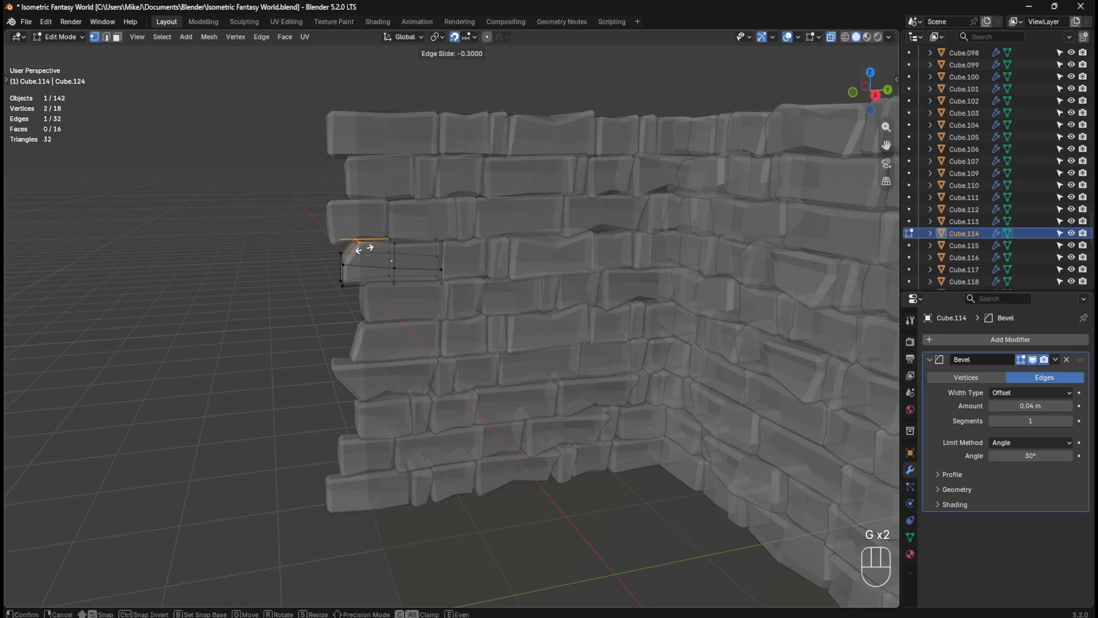
pyautogui.click(359, 249)
# Step: Slide the seventh-row stone's middle and lower outer vertices inward by about 0.2, then its bottom outer edge by a further 0.3
pyautogui.click(344, 280)
pyautogui.moveTo(343, 281); pyautogui.dragTo(343, 284, button='middle')
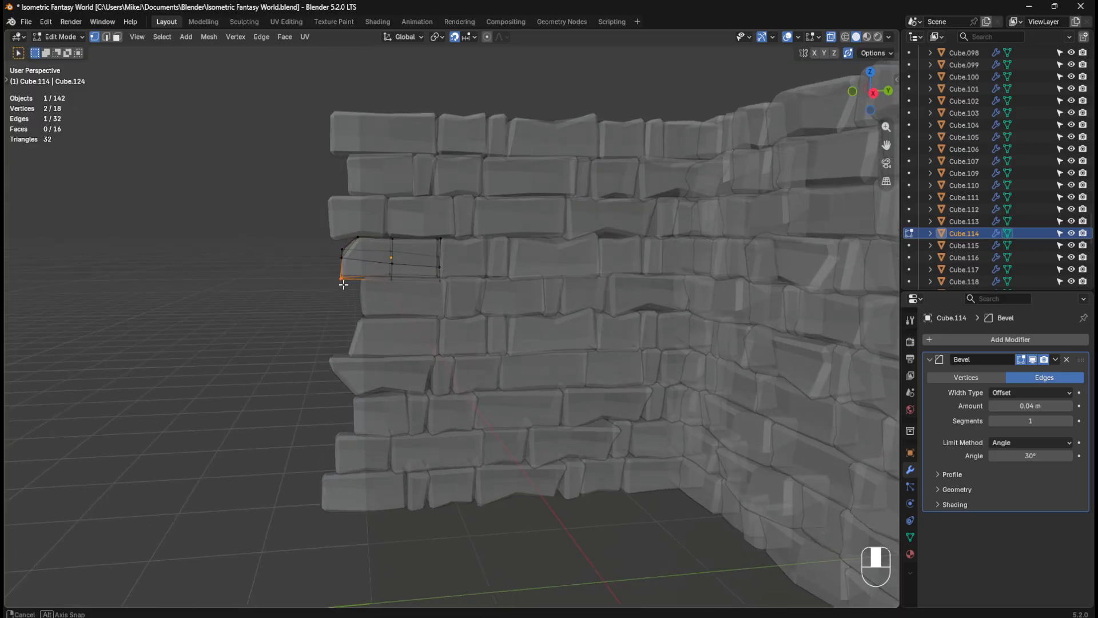
pyautogui.moveTo(334, 248); pyautogui.dragTo(356, 290)
pyautogui.press('g')
pyautogui.press('g')
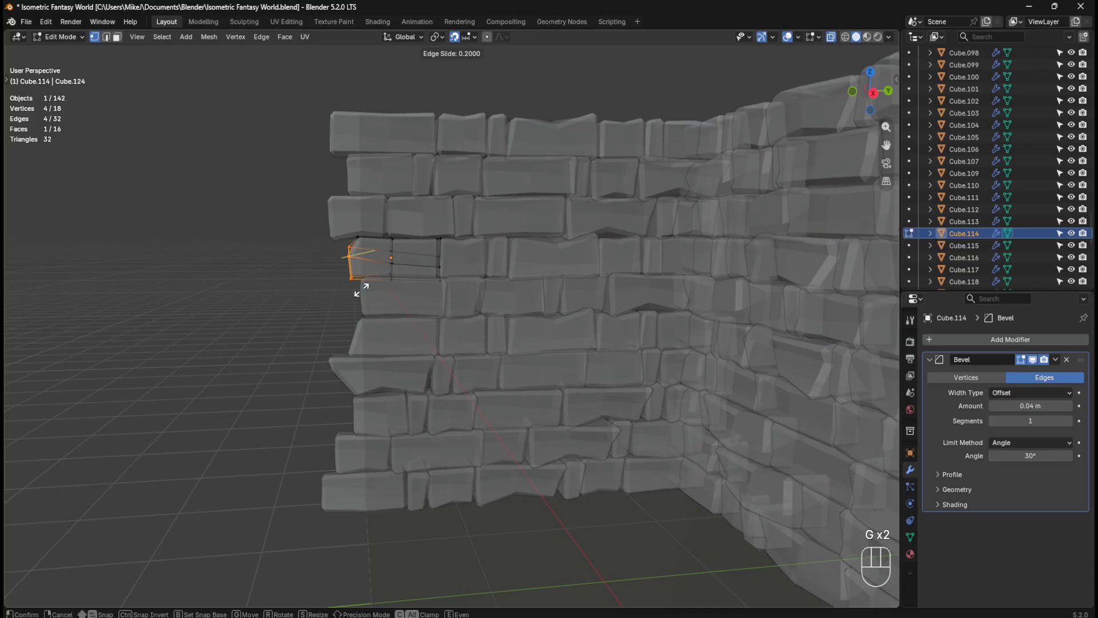
pyautogui.click(360, 290)
pyautogui.click(366, 283)
pyautogui.press('g')
pyautogui.press('g')
pyautogui.click(376, 288)
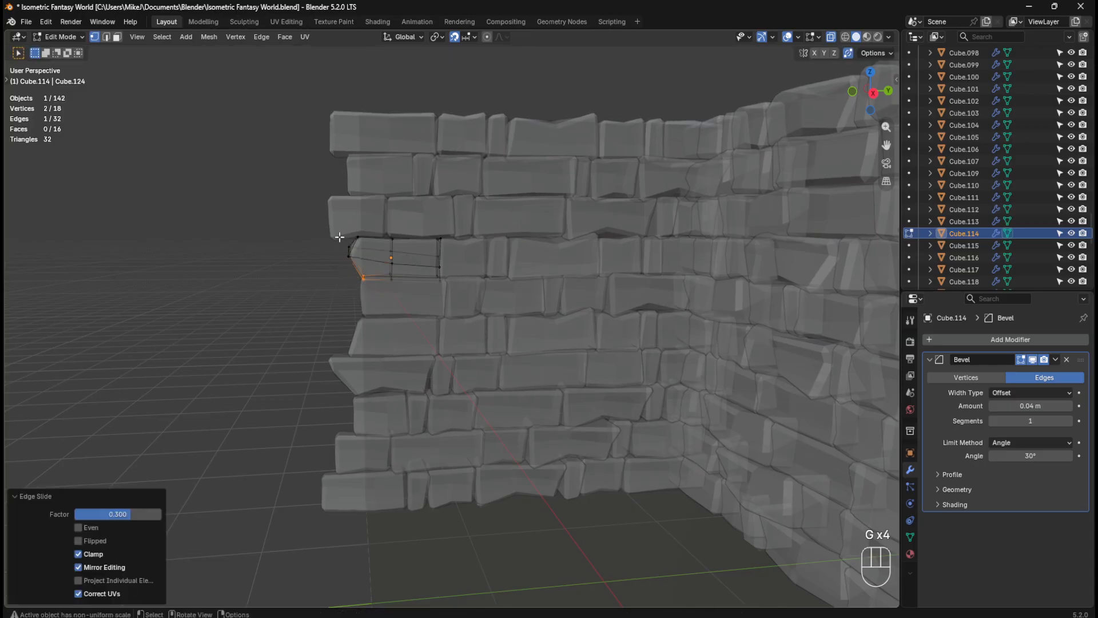
# Step: Move the seventh-row stone's upper outer vertices about 0.094 m outward along Y, adjust them along Z, and return to Object Mode
pyautogui.moveTo(340, 236); pyautogui.dragTo(362, 262)
pyautogui.press('g')
pyautogui.press('y')
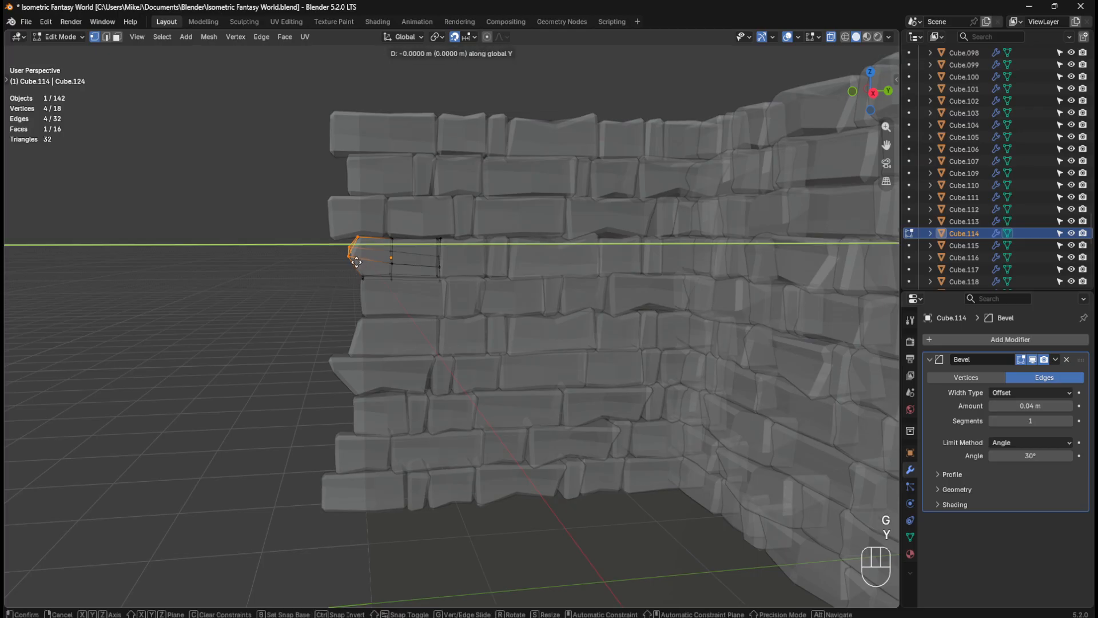
pyautogui.click(352, 260)
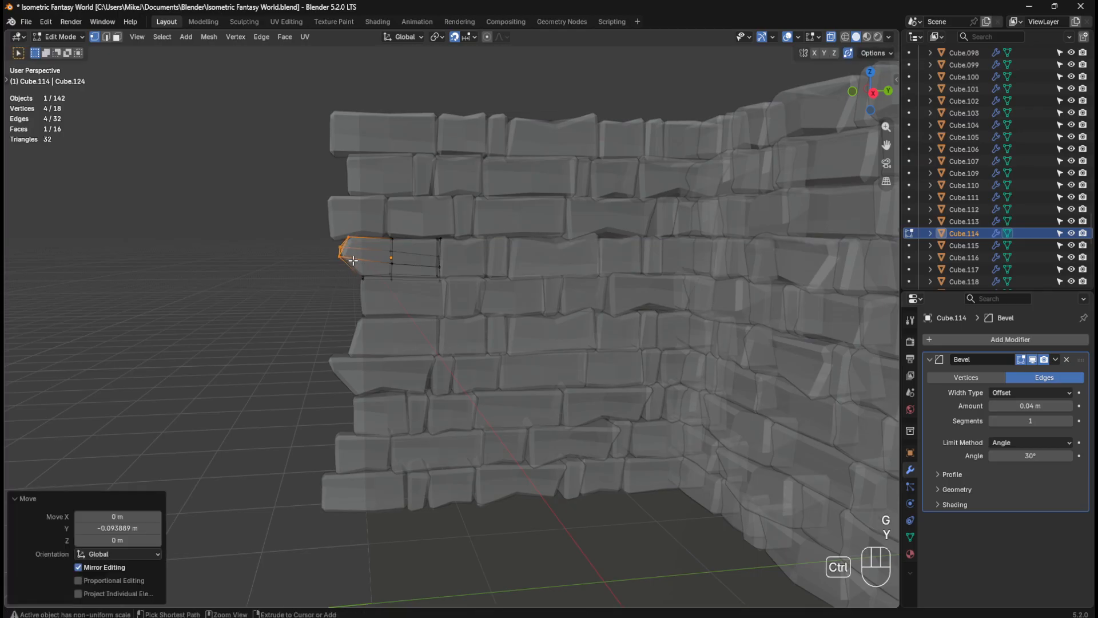
pyautogui.press('g')
pyautogui.press('z')
pyautogui.click(365, 279)
pyautogui.press('Tab')
# Step: Edit the eighth-row end stone in right view, slide its middle and lower outer vertices inward by 0.4, and return to Object Mode
pyautogui.scroll(-2, 360, 275)
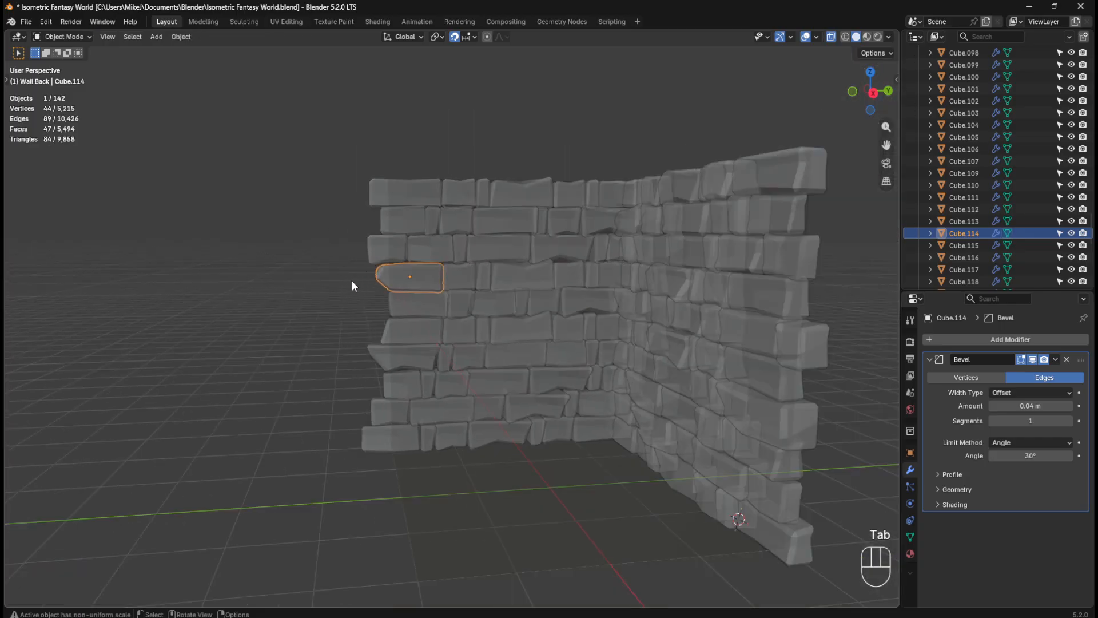
pyautogui.click(376, 245)
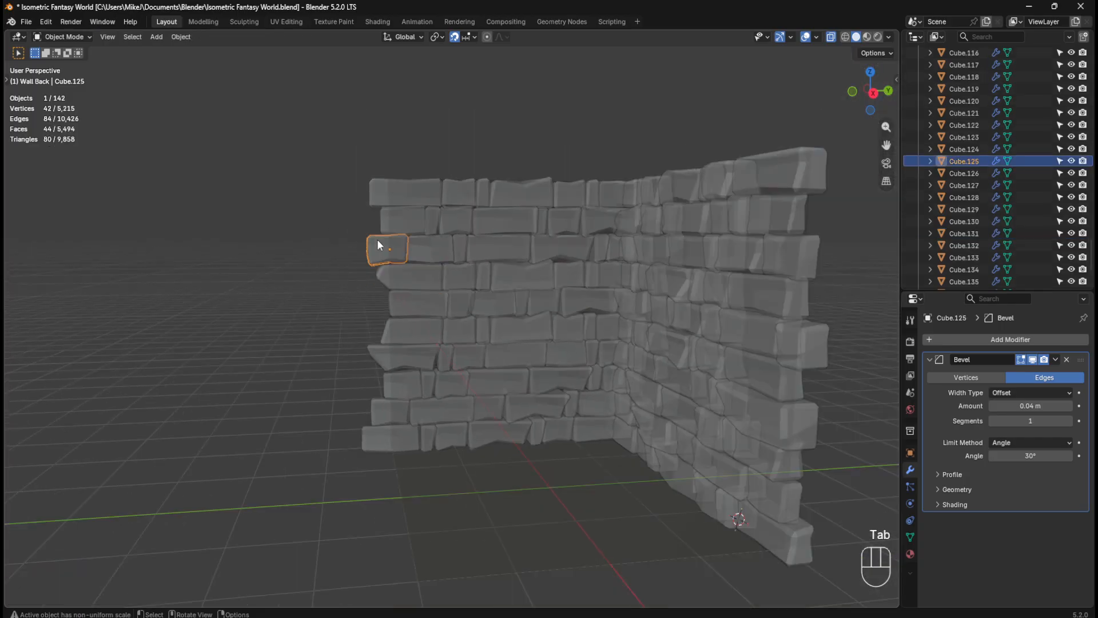
pyautogui.scroll(2, 376, 245)
pyautogui.press('Tab')
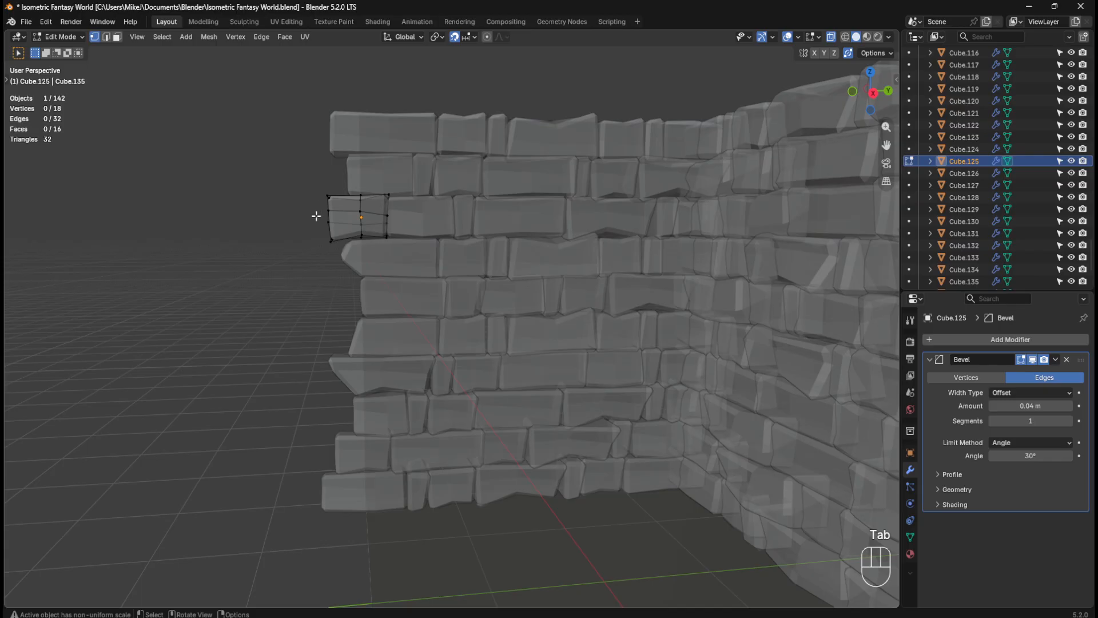
pyautogui.press('KP_3')
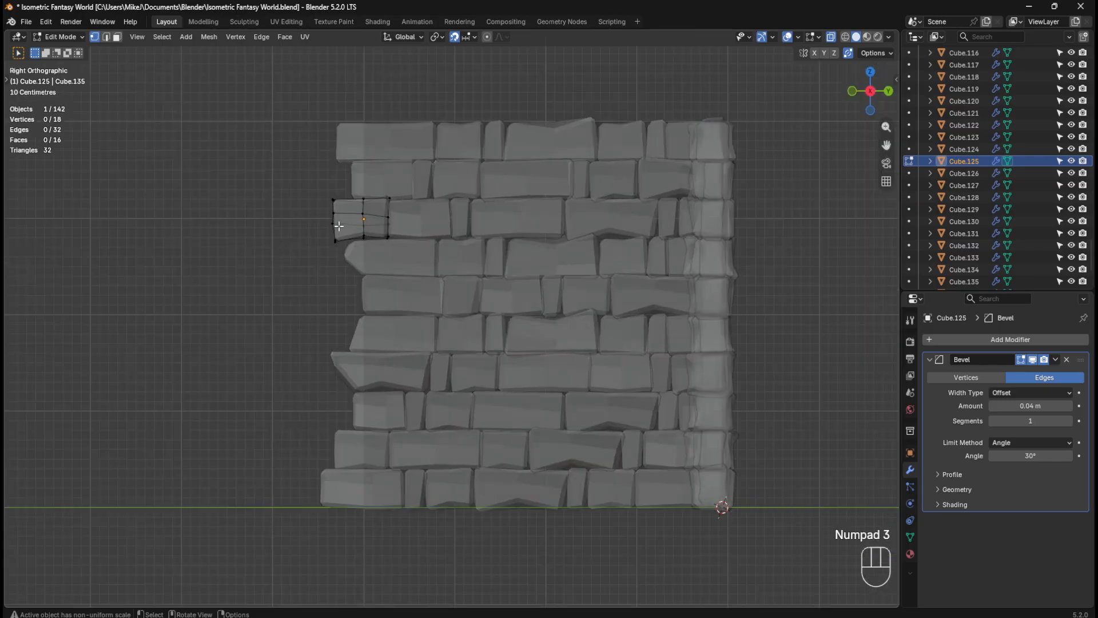
pyautogui.moveTo(326, 209); pyautogui.dragTo(340, 250)
pyautogui.press('g')
pyautogui.press('g')
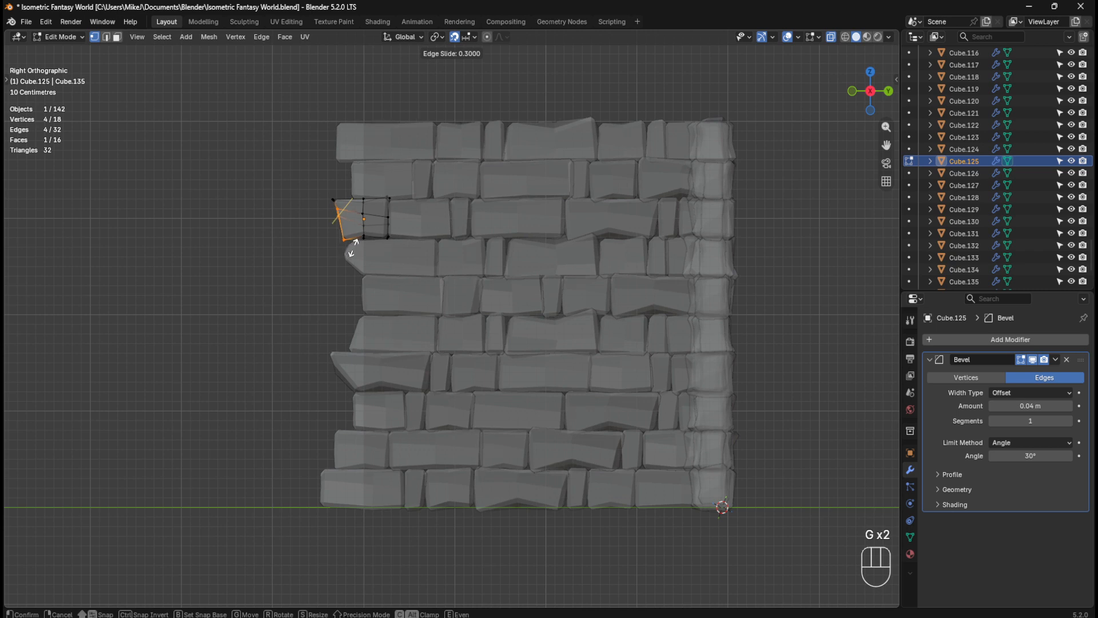
pyautogui.click(356, 246)
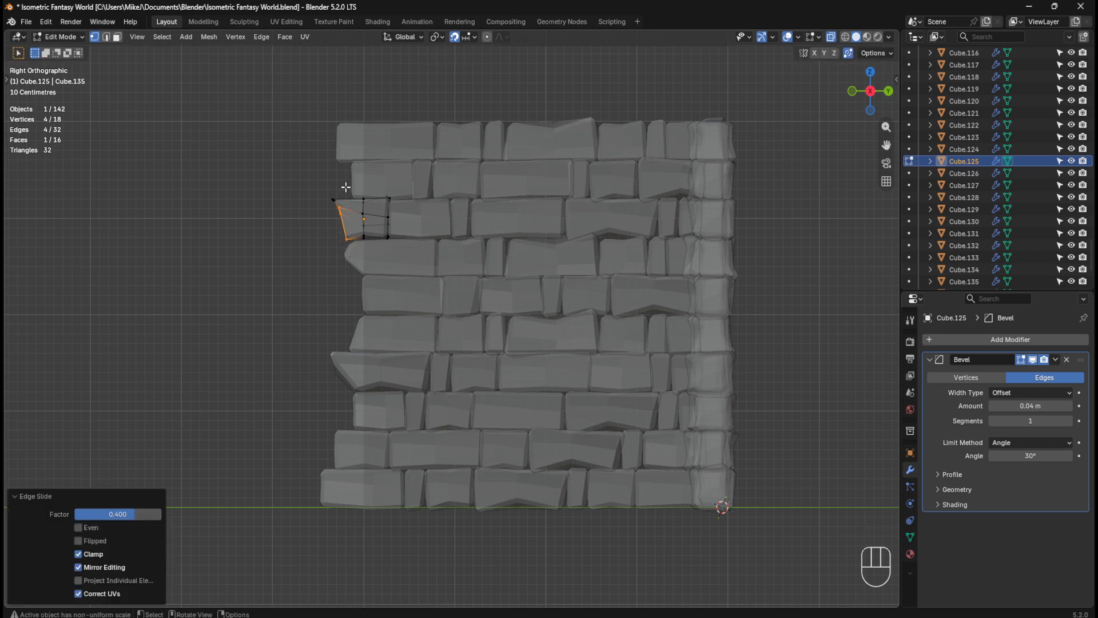
pyautogui.press('Tab')
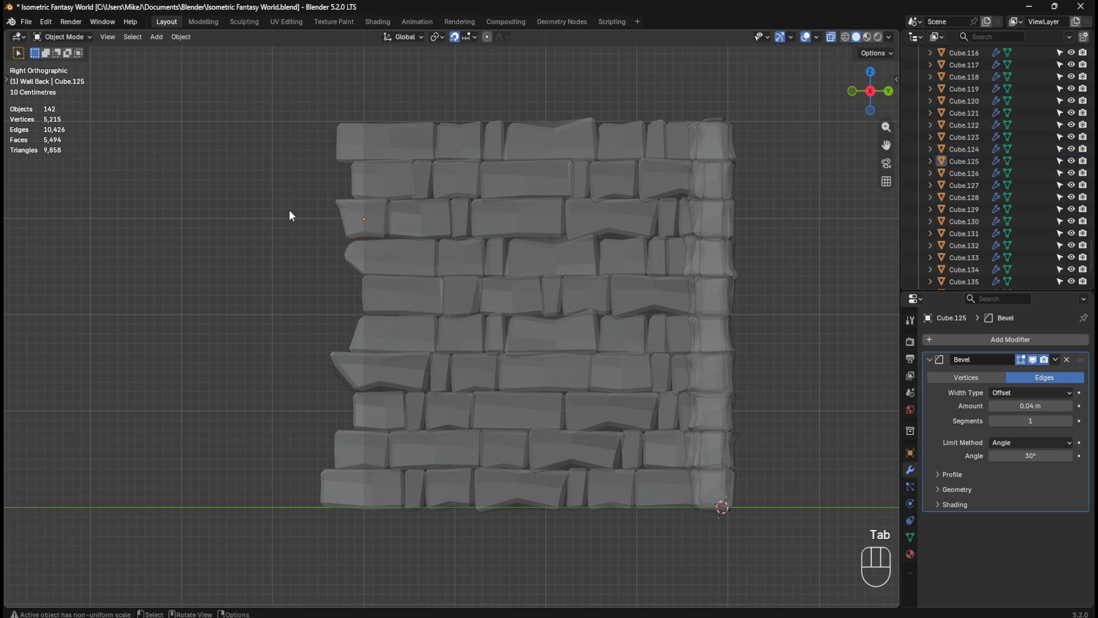
# Step: Edit the top-row end stone and slide all its outer end vertices inward to shorten the stone
pyautogui.press('Tab')
pyautogui.press('Tab')
pyautogui.click(346, 136)
pyautogui.press('Tab')
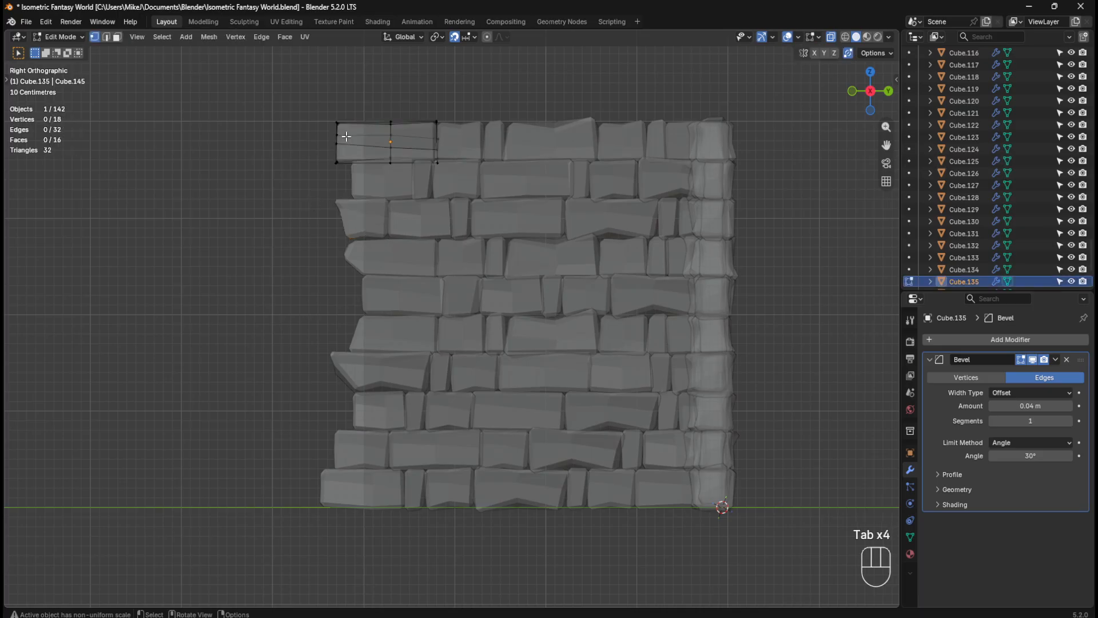
pyautogui.moveTo(321, 102); pyautogui.dragTo(382, 181)
pyautogui.press('g')
pyautogui.press('g')
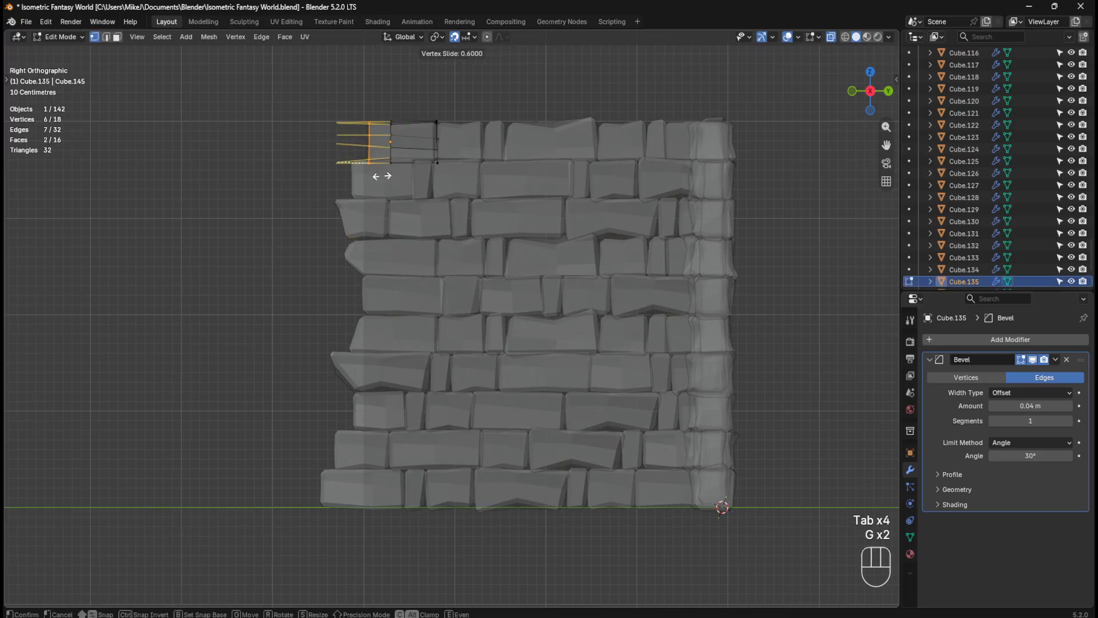
pyautogui.click(373, 176)
# Step: Slide the top-row stone's upper outer edge inward to cut its corner, then return to Object Mode
pyautogui.moveTo(352, 107); pyautogui.dragTo(372, 130)
pyautogui.press('g')
pyautogui.press('g')
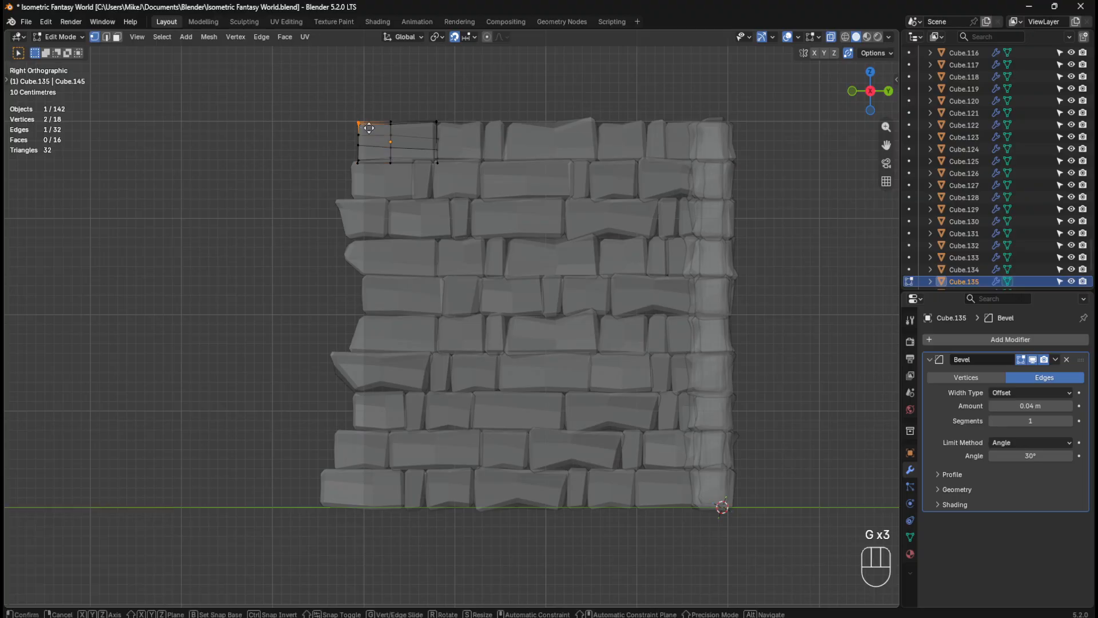
pyautogui.click(372, 127)
pyautogui.press('Tab')
pyautogui.scroll(-1, 361, 115)
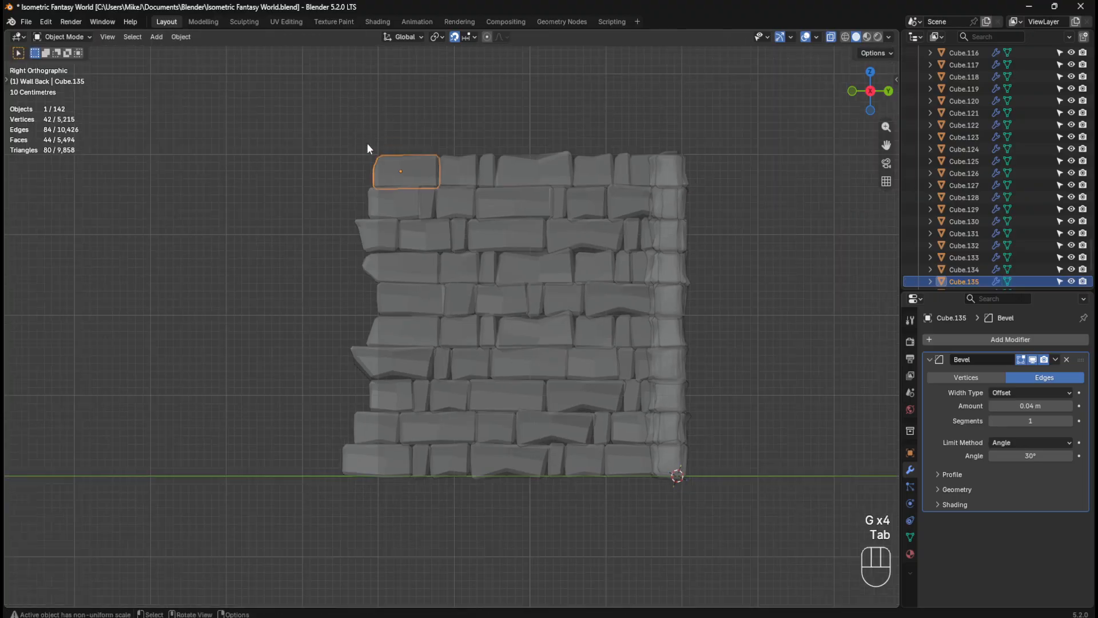
# Step: Edit the top-row end stone again and move its outer end vertices about 0.03 m outward along Y
pyautogui.click(355, 138)
pyautogui.moveTo(355, 137); pyautogui.dragTo(397, 157, button='middle')
pyautogui.press('Tab')
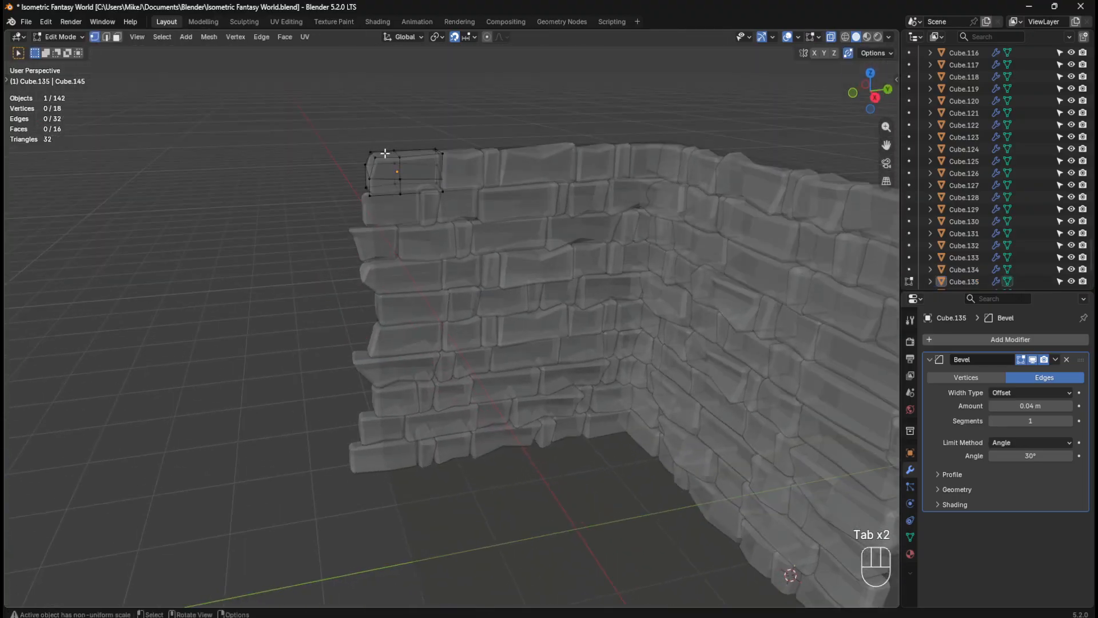
pyautogui.moveTo(354, 130); pyautogui.dragTo(383, 206)
pyautogui.press('g')
pyautogui.press('y')
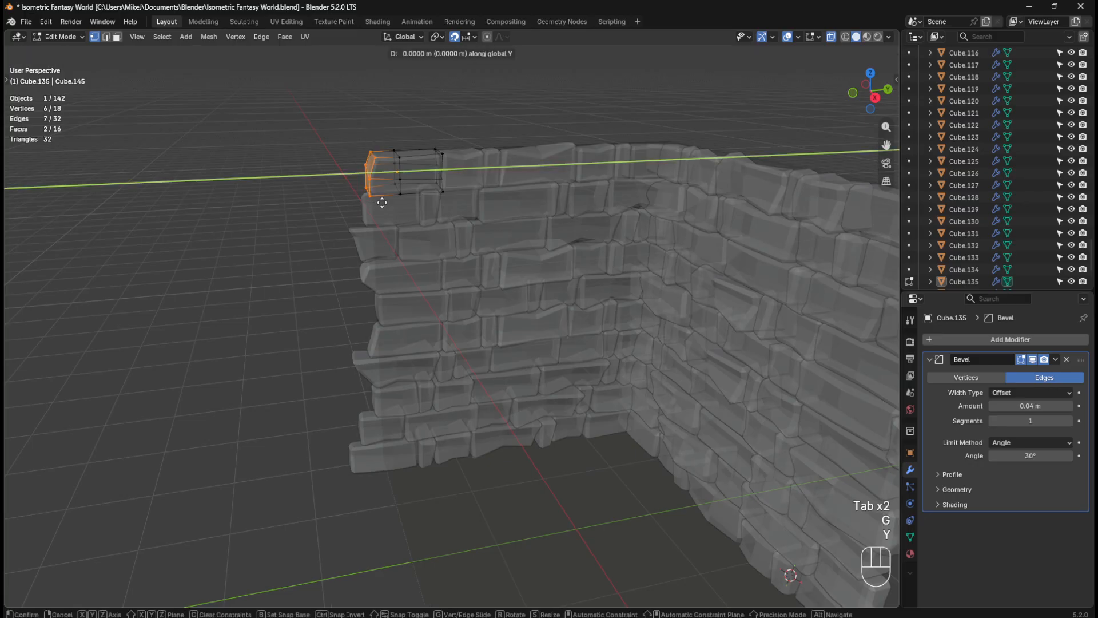
pyautogui.press('ctrl')
pyautogui.click(379, 201)
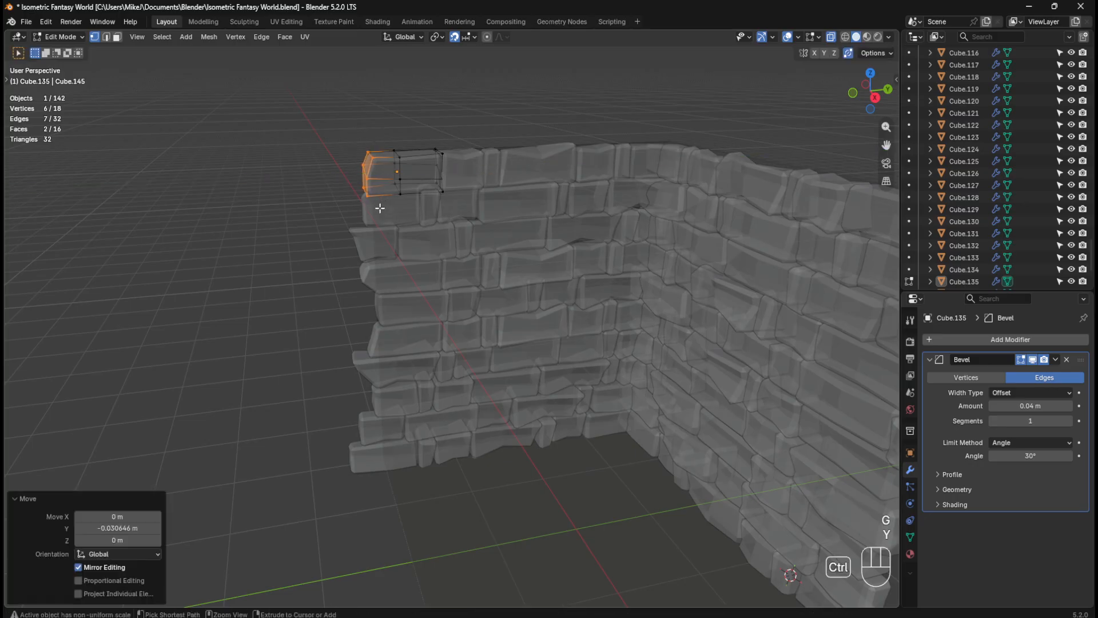
# Step: Raise the top-row stone's upper outer edge slightly along Z, then return to Object Mode with X-ray off
pyautogui.press('Tab')
pyautogui.press('Tab')
pyautogui.moveTo(364, 143); pyautogui.dragTo(377, 163)
pyautogui.press('g')
pyautogui.press('z')
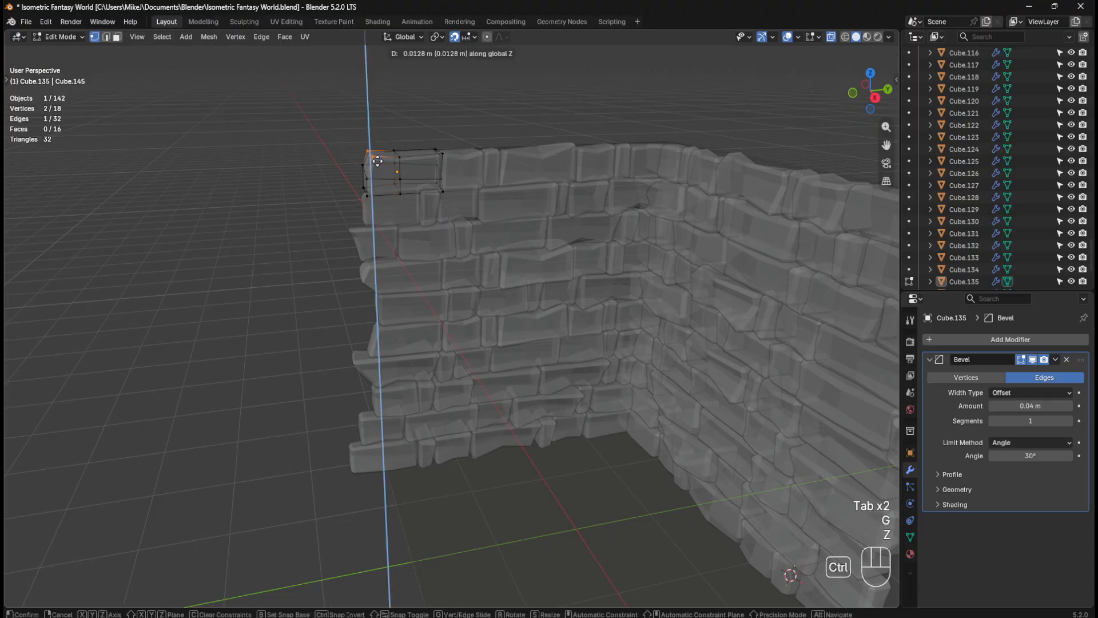
pyautogui.click(377, 162)
pyautogui.press('Tab')
pyautogui.moveTo(344, 259); pyautogui.dragTo(432, 285, button='middle')
pyautogui.hotkey('alt', 'z')
# Step: Lower the eighth-row end stone by about 0.007 m along Z, then deselect it
pyautogui.click(388, 252)
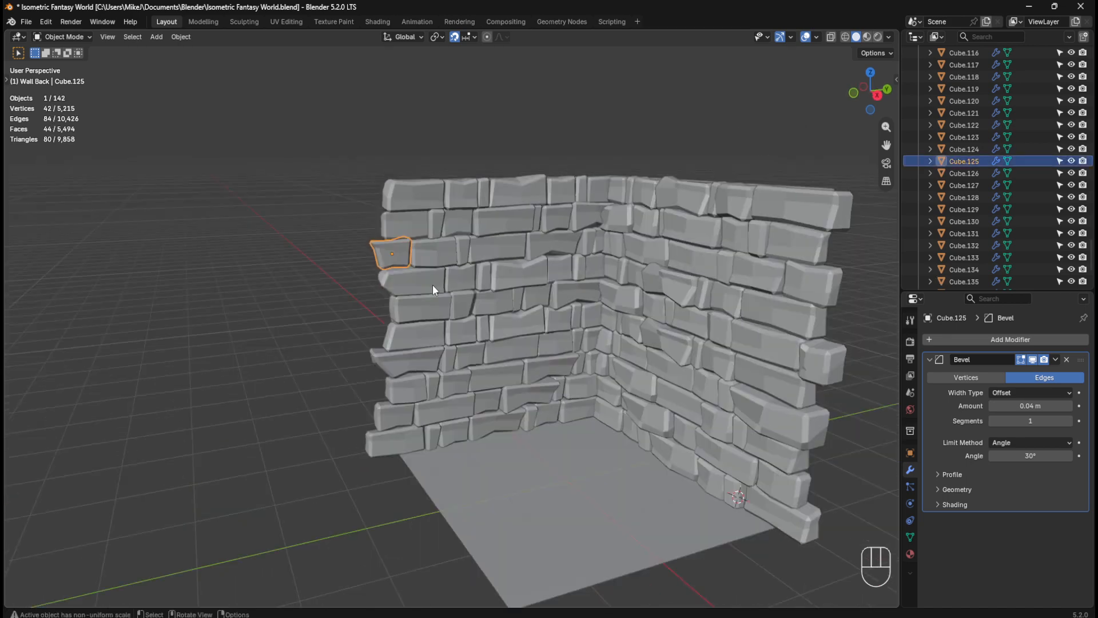
pyautogui.scroll(4, 420, 230)
pyautogui.moveTo(418, 231); pyautogui.dragTo(410, 223, button='middle')
pyautogui.press('g')
pyautogui.press('z')
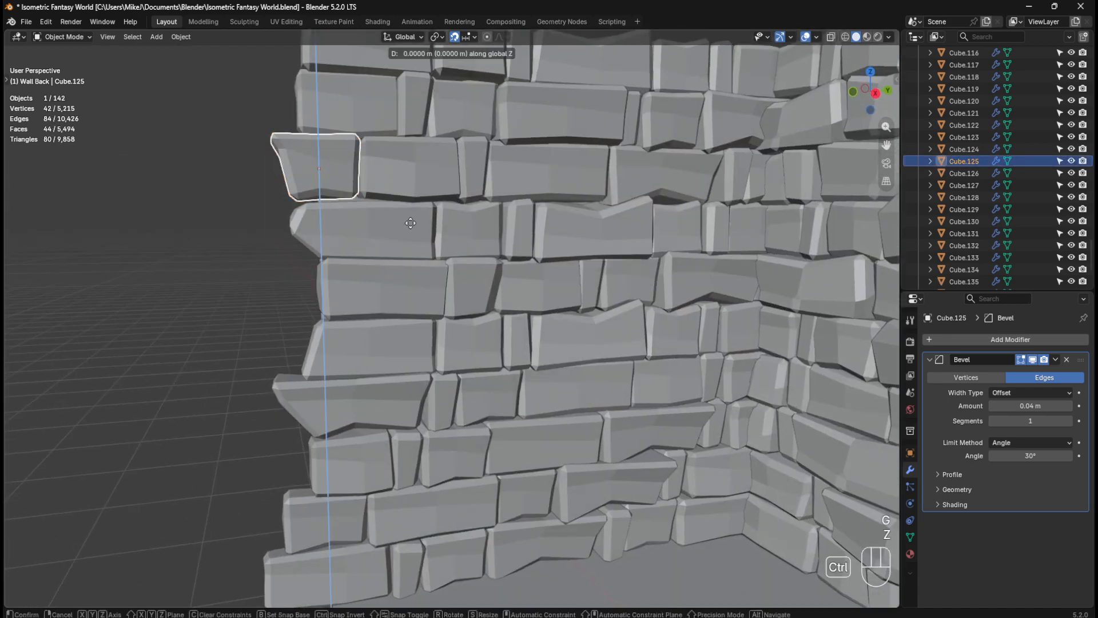
pyautogui.click(421, 224)
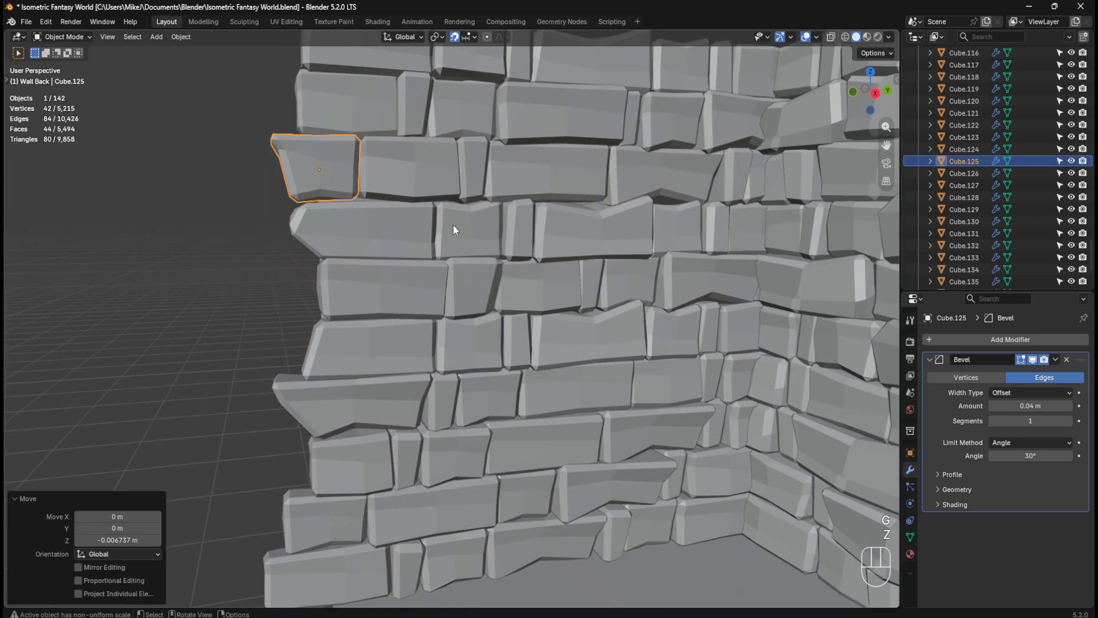
pyautogui.press('Tab')
pyautogui.press('Tab')
pyautogui.click(246, 262)
pyautogui.moveTo(420, 227); pyautogui.dragTo(426, 231, button='middle')
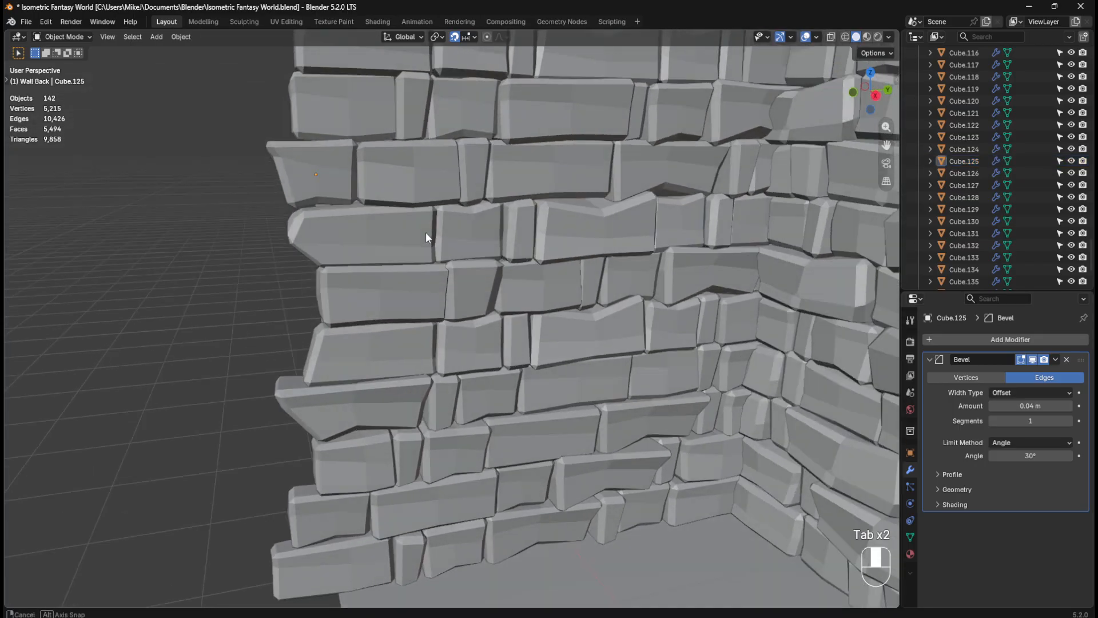
# Step: Nudge the eighth-row end stone slightly further down along Z to even out its gaps
pyautogui.click(337, 179)
pyautogui.press('g')
pyautogui.press('z')
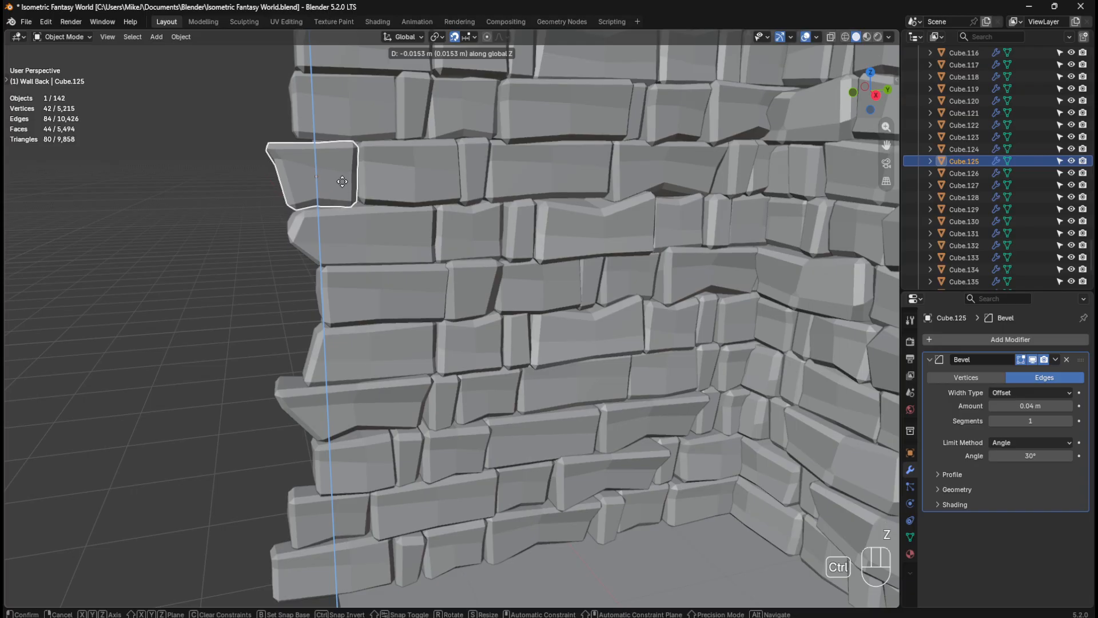
pyautogui.click(343, 181)
pyautogui.press('Tab')
pyautogui.press('Tab')
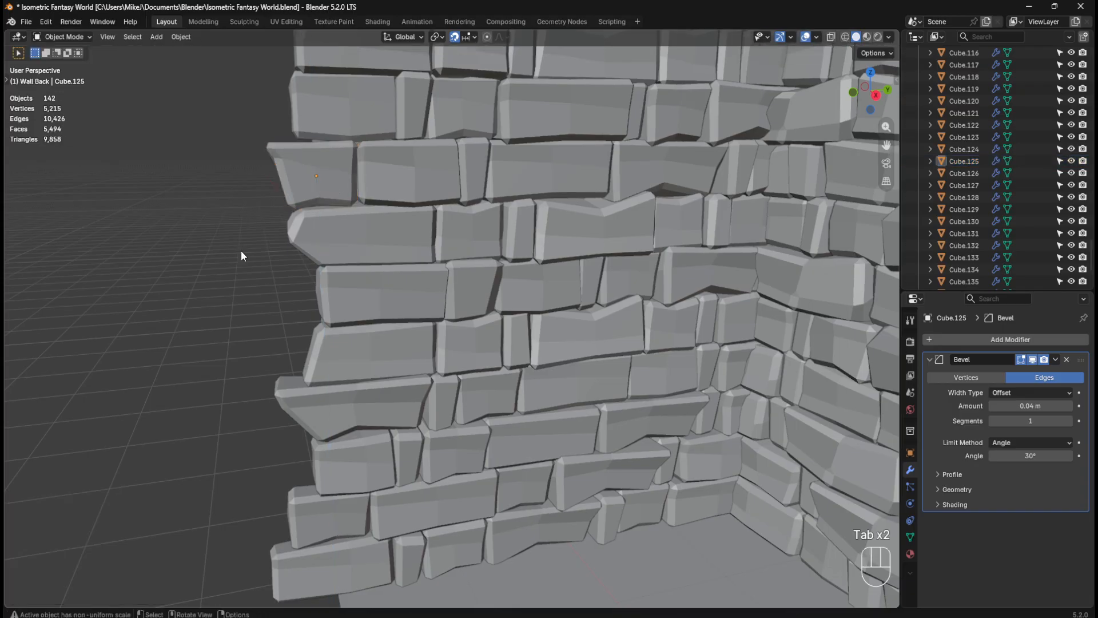
# Step: Check both stone walls from several angles and save the scene file
pyautogui.moveTo(241, 251); pyautogui.dragTo(276, 268, button='middle')
pyautogui.hotkey('ctrl', 's')
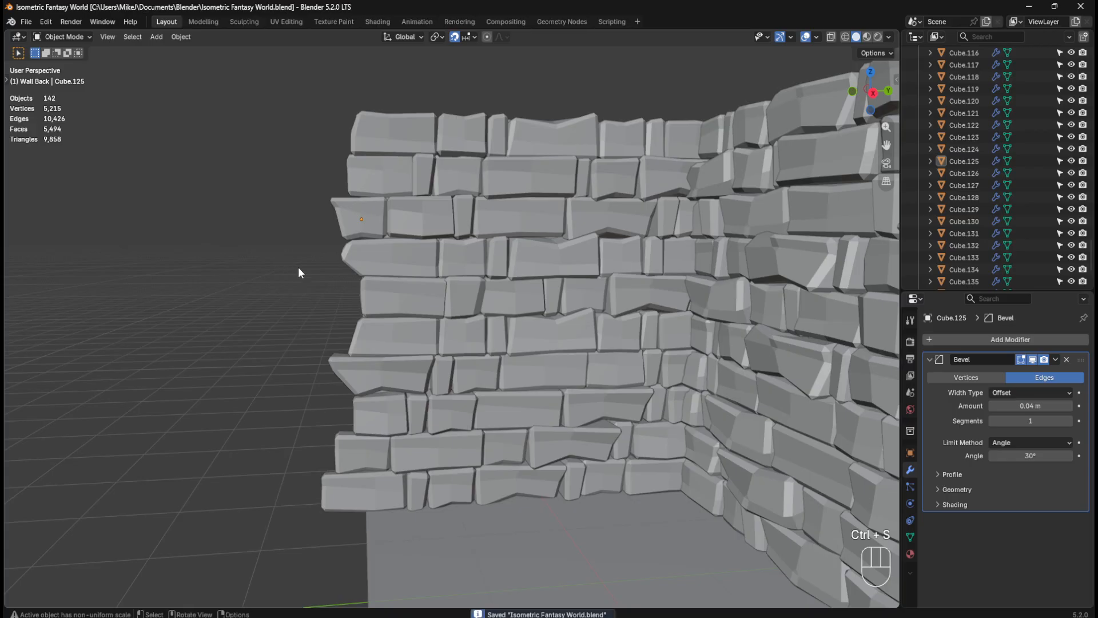
pyautogui.scroll(-3, 343, 309)
pyautogui.moveTo(390, 314); pyautogui.dragTo(492, 317, button='middle')
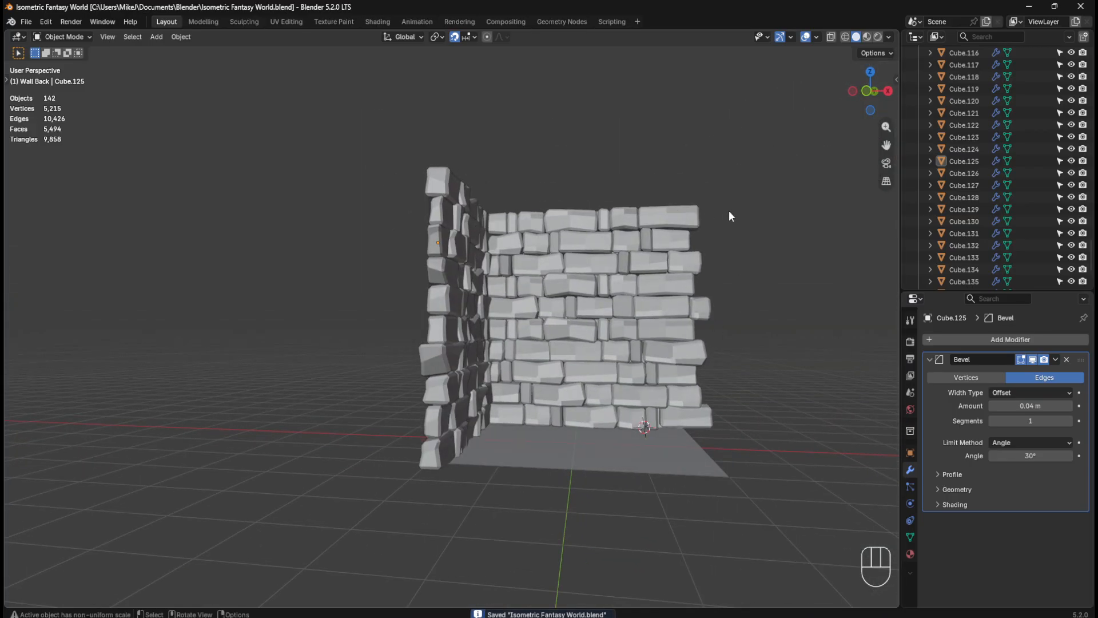
pyautogui.moveTo(736, 330); pyautogui.dragTo(543, 331, button='middle')
pyautogui.hotkey('ctrl', 's')
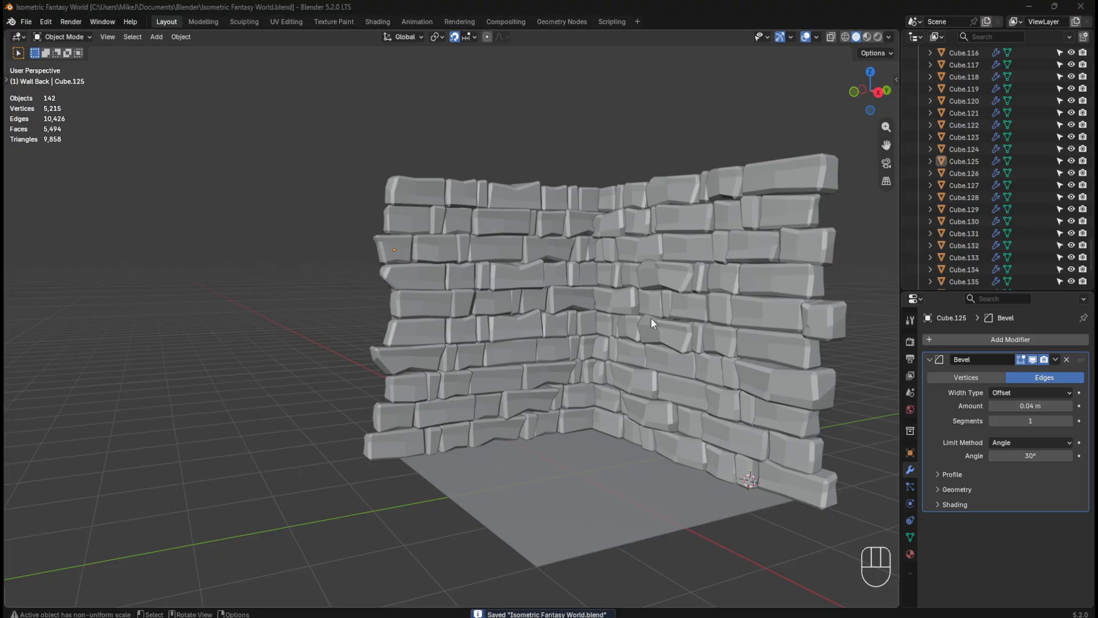
# Step: Collapse the Wall Back and Wall Side collections in the scene hierarchy and save the file
pyautogui.moveTo(651, 318); pyautogui.dragTo(563, 299, button='middle')
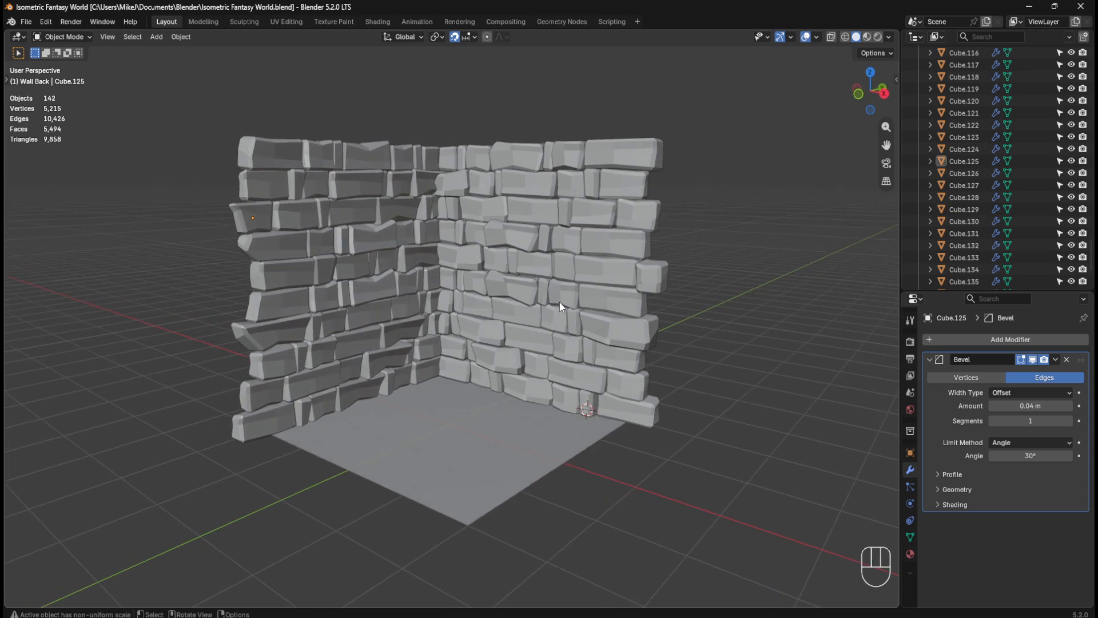
pyautogui.scroll(-2, 560, 306)
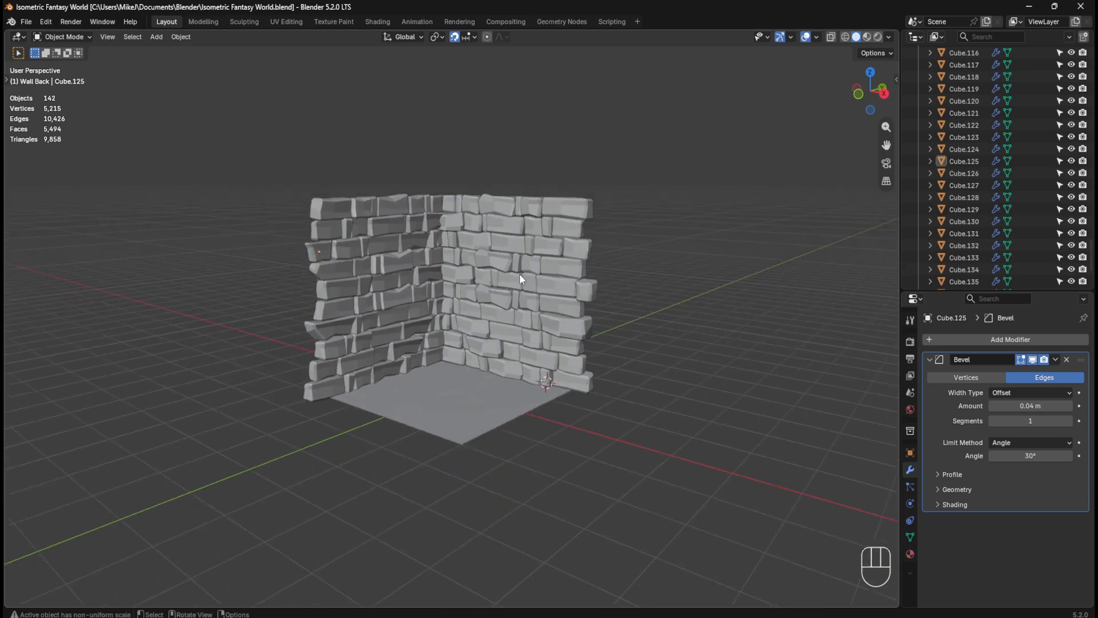
pyautogui.moveTo(512, 270); pyautogui.dragTo(472, 263, button='middle')
pyautogui.scroll(2, 472, 263)
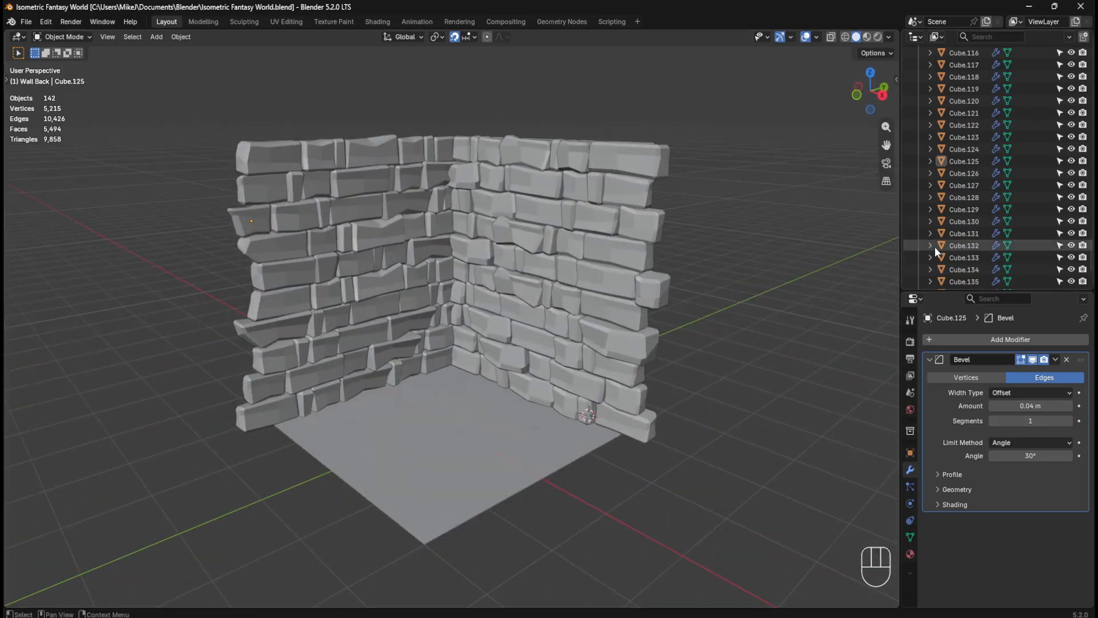
pyautogui.scroll(15, 963, 244)
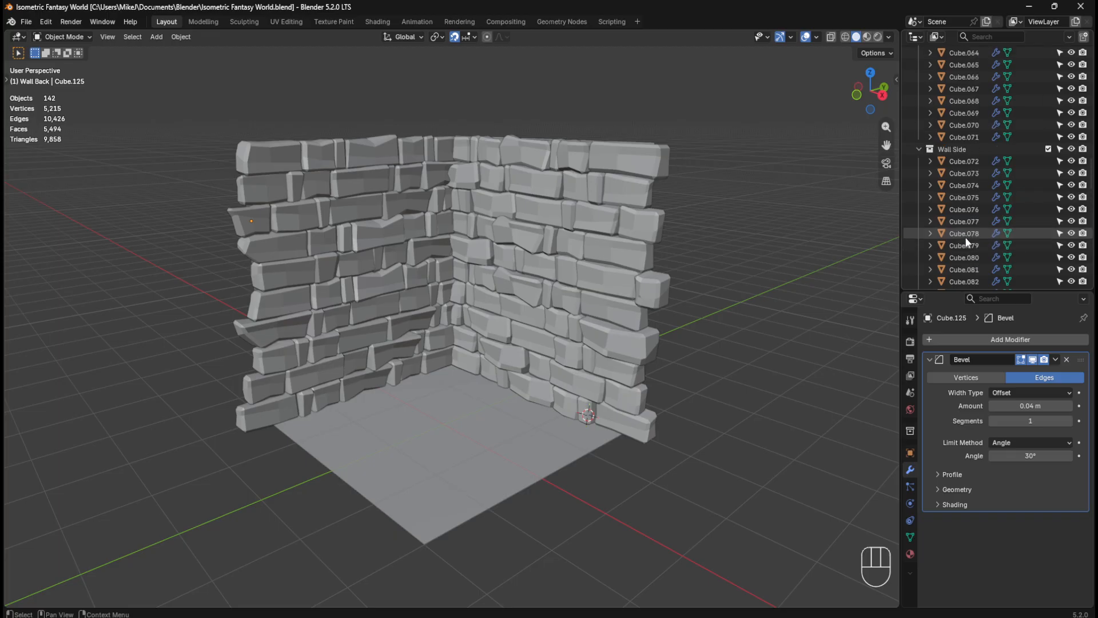
pyautogui.scroll(12, 922, 166)
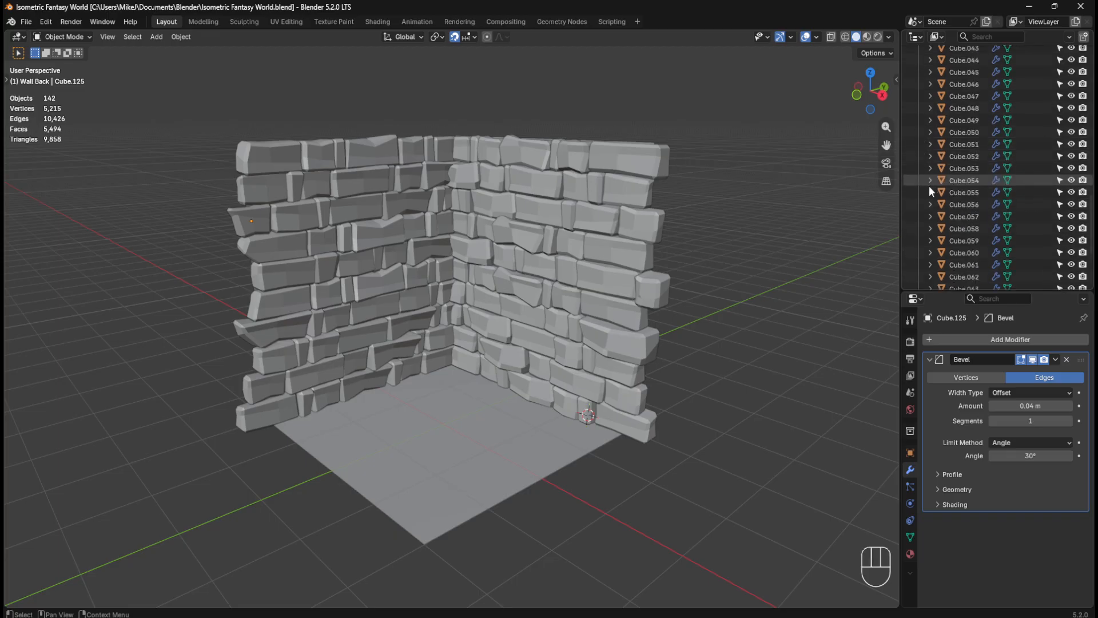
pyautogui.scroll(12, 942, 180)
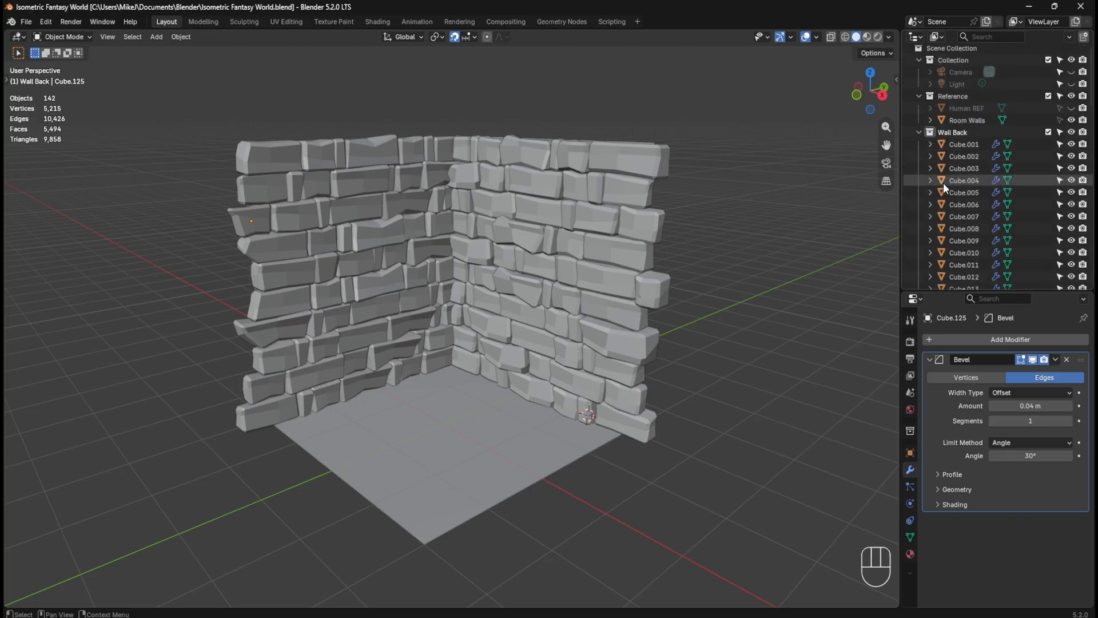
pyautogui.click(917, 132)
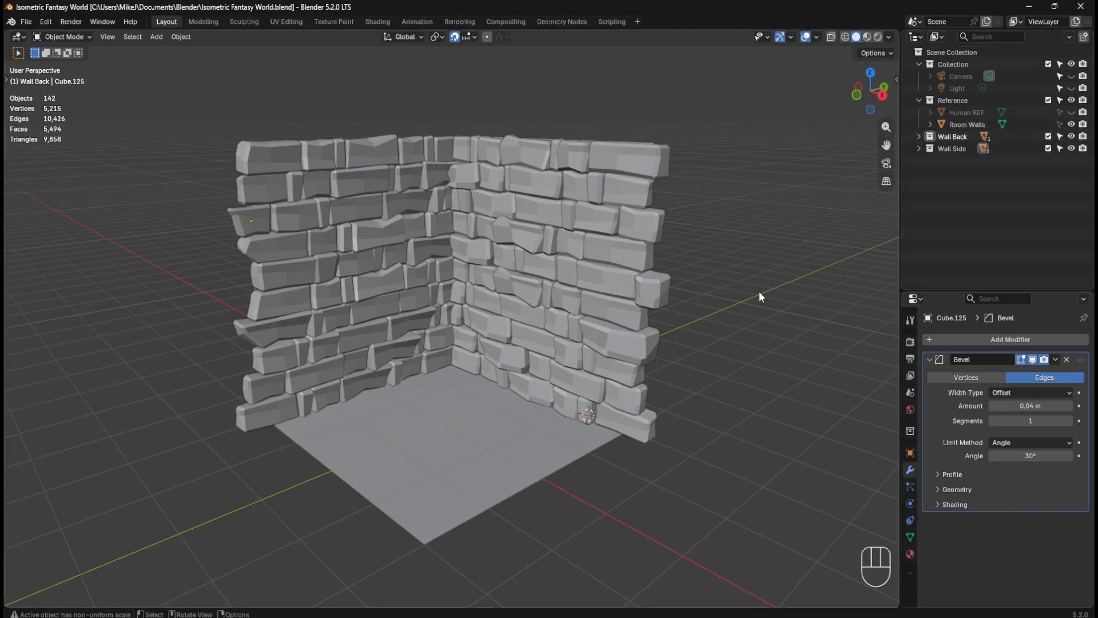
pyautogui.moveTo(629, 296); pyautogui.dragTo(640, 285, button='middle')
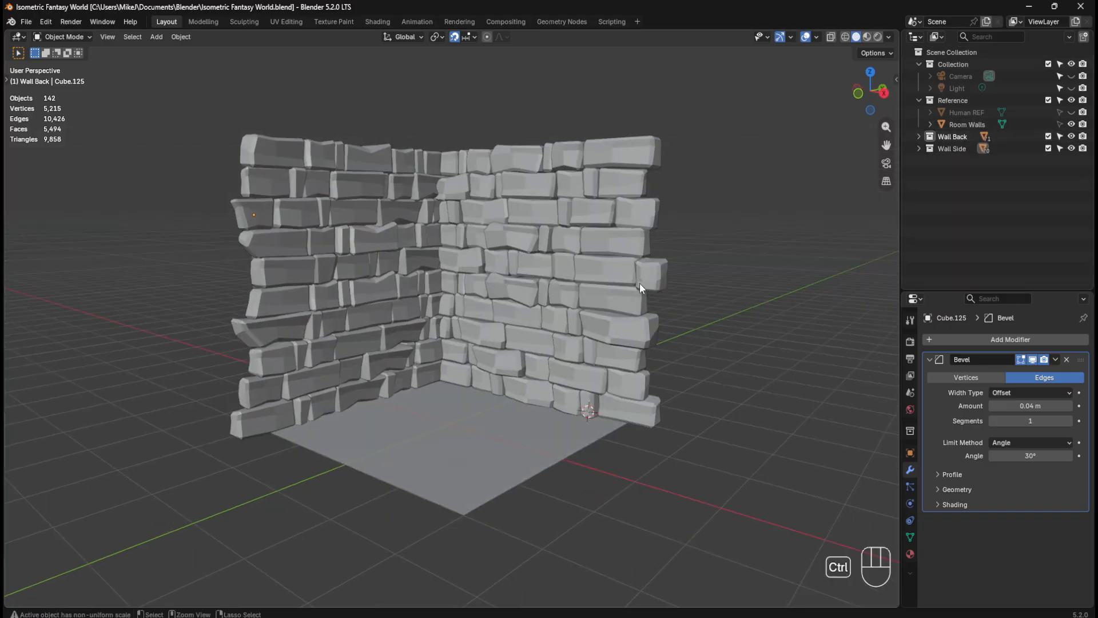
pyautogui.hotkey('ctrl', 's')
# Step: Review the completed stone walls and floor from high and low angles, saving the scene between views
pyautogui.moveTo(677, 315); pyautogui.dragTo(520, 339, button='middle')
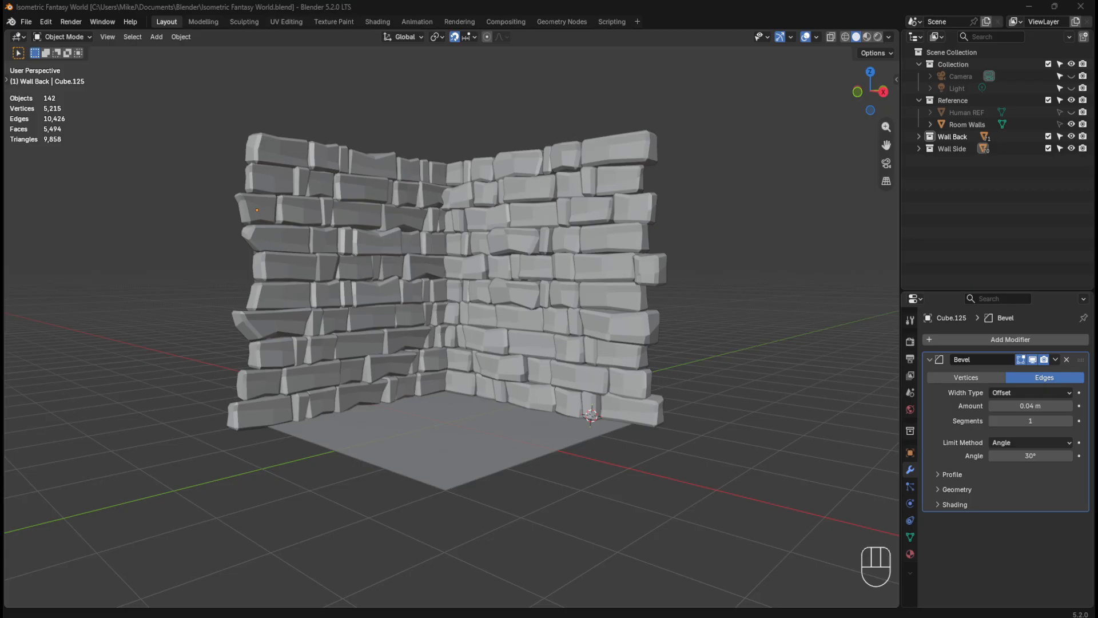
pyautogui.moveTo(661, 322); pyautogui.dragTo(654, 348, button='middle')
pyautogui.hotkey('ctrl', 's')
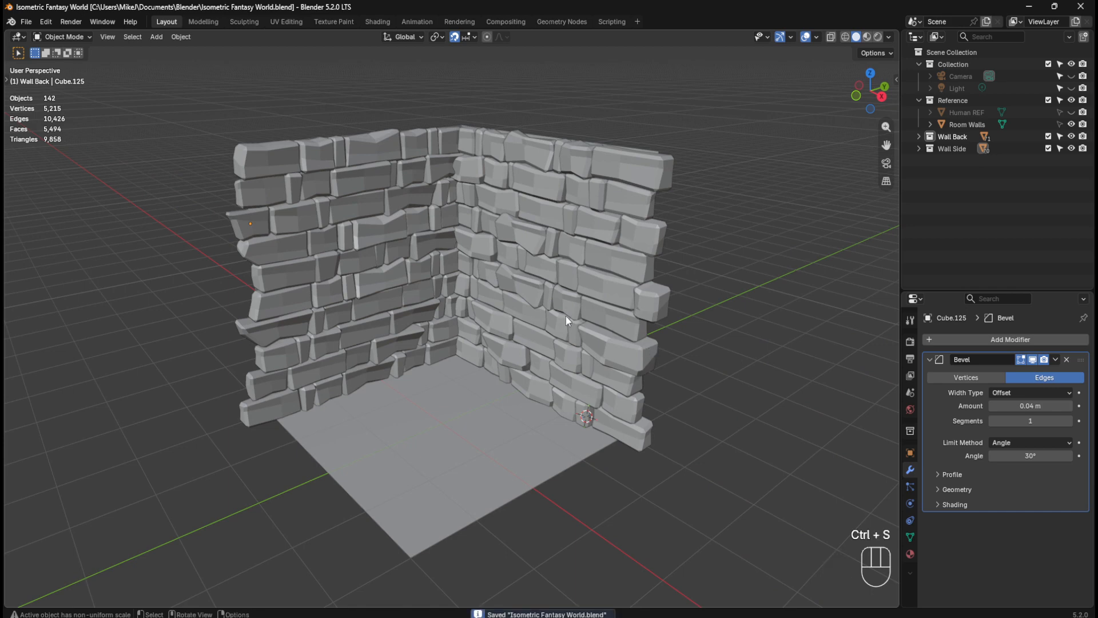
pyautogui.moveTo(565, 315)
pyautogui.mouseDown(button='middle')
pyautogui.moveTo(569, 291)
pyautogui.moveTo(582, 310)
pyautogui.mouseUp(button='middle')
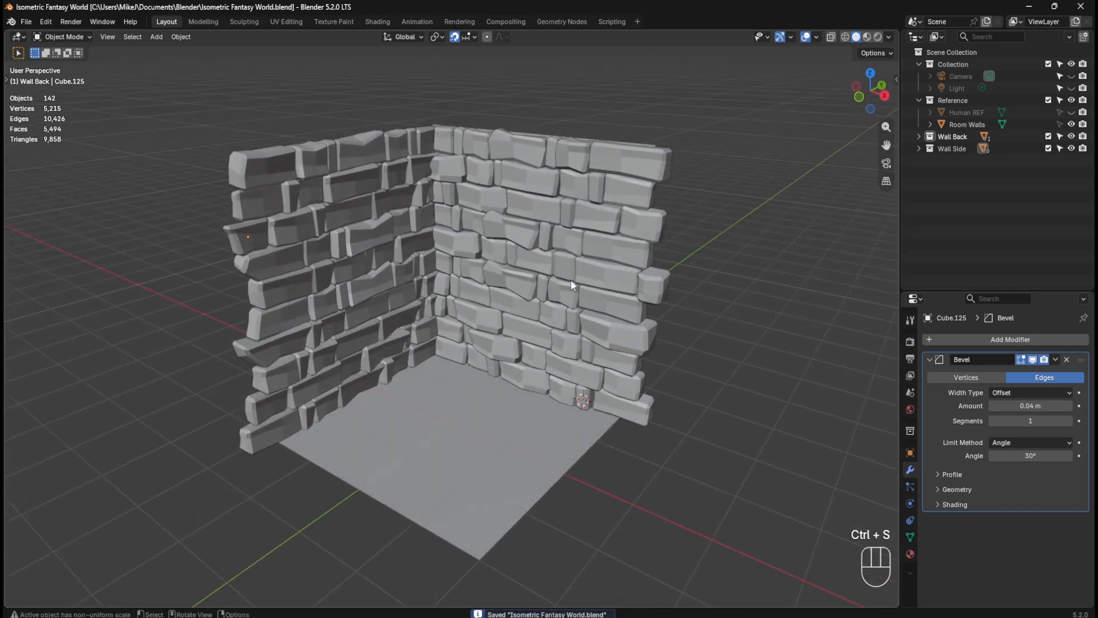
pyautogui.click(320, 248)
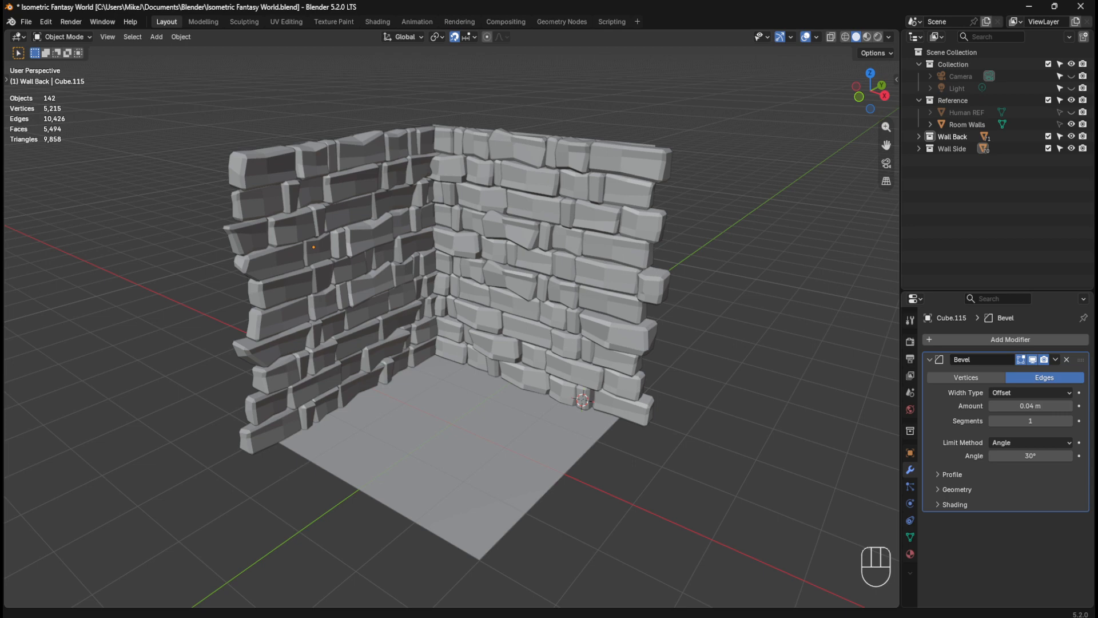
pyautogui.moveTo(634, 334); pyautogui.dragTo(613, 309, button='middle')
pyautogui.hotkey('ctrl', 's')
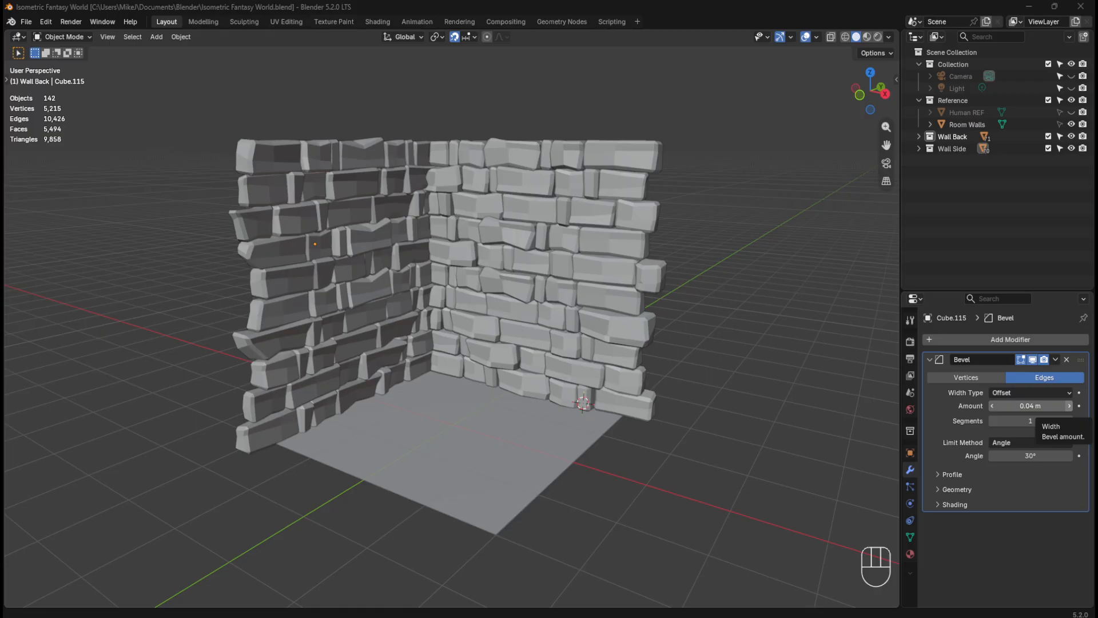
pyautogui.moveTo(633, 406); pyautogui.dragTo(561, 458, button='middle')
pyautogui.hotkey('ctrl', 's')
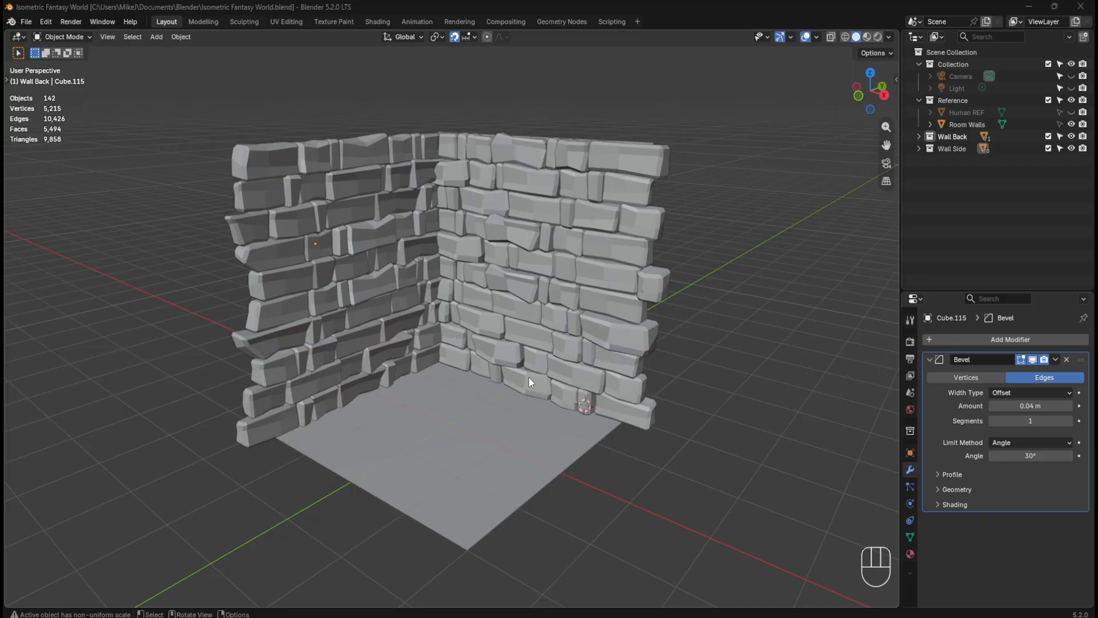
pyautogui.moveTo(529, 376); pyautogui.dragTo(499, 397, button='middle')
pyautogui.hotkey('ctrl', 's')
pyautogui.scroll(3, 507, 400)
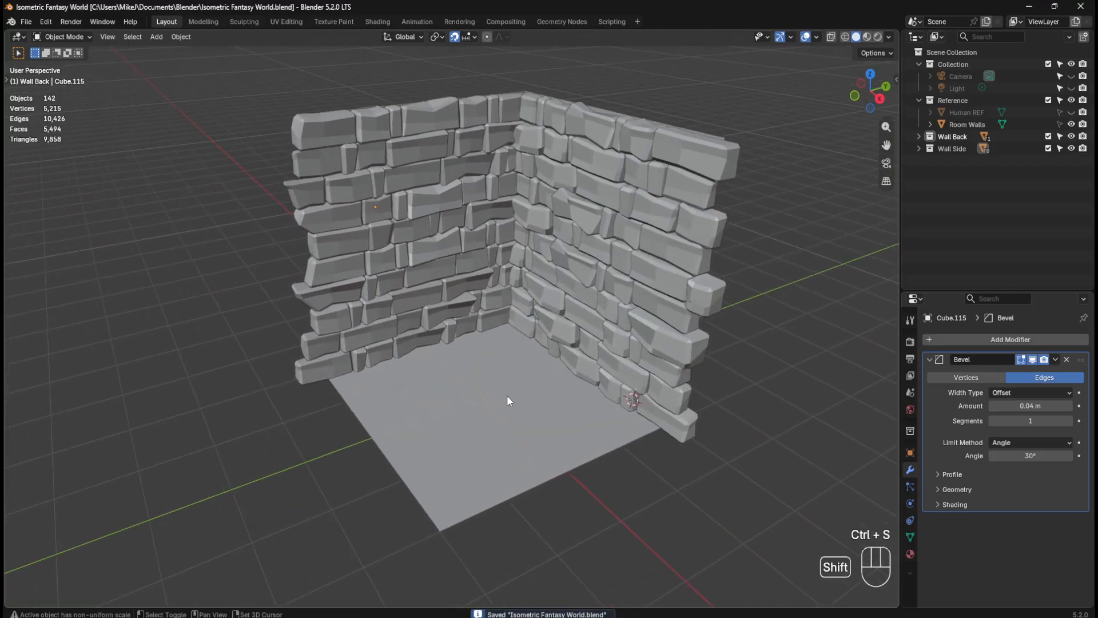
pyautogui.moveTo(531, 448)
pyautogui.mouseDown(button='middle')
pyautogui.moveTo(566, 431)
pyautogui.moveTo(551, 441)
pyautogui.mouseUp(button='middle')
pyautogui.hotkey('ctrl', 's')
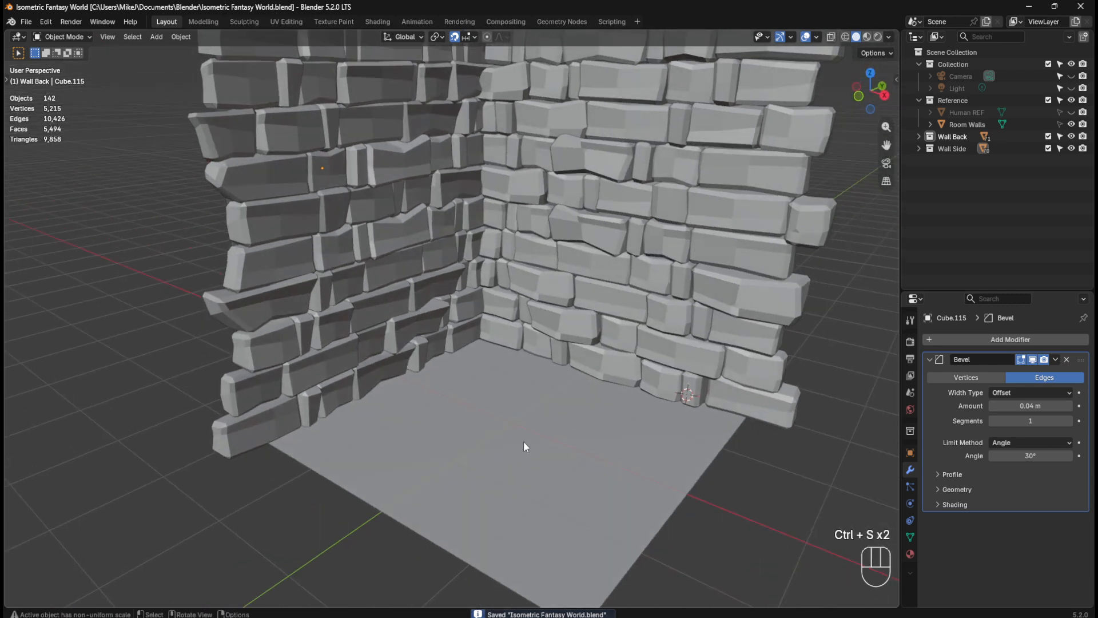
# Step: Add a 2 m cube mesh and move it -1.3 m along X to the middle of the back wall
pyautogui.hotkey('shift', 'a')
pyautogui.moveTo(513, 379)
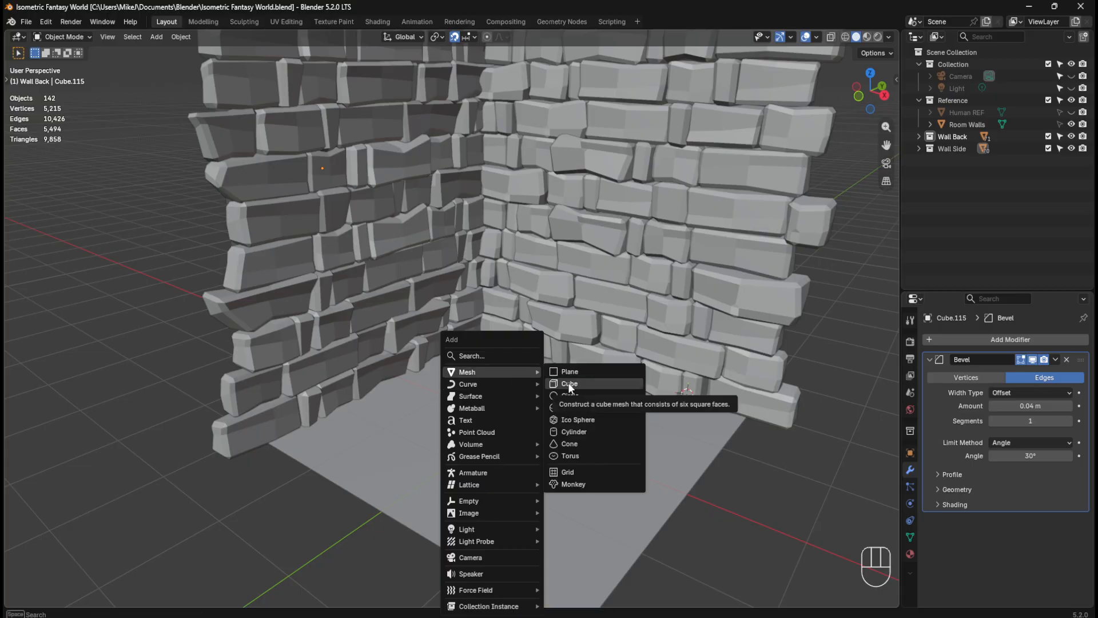
pyautogui.click(569, 387)
pyautogui.press('KP_1')
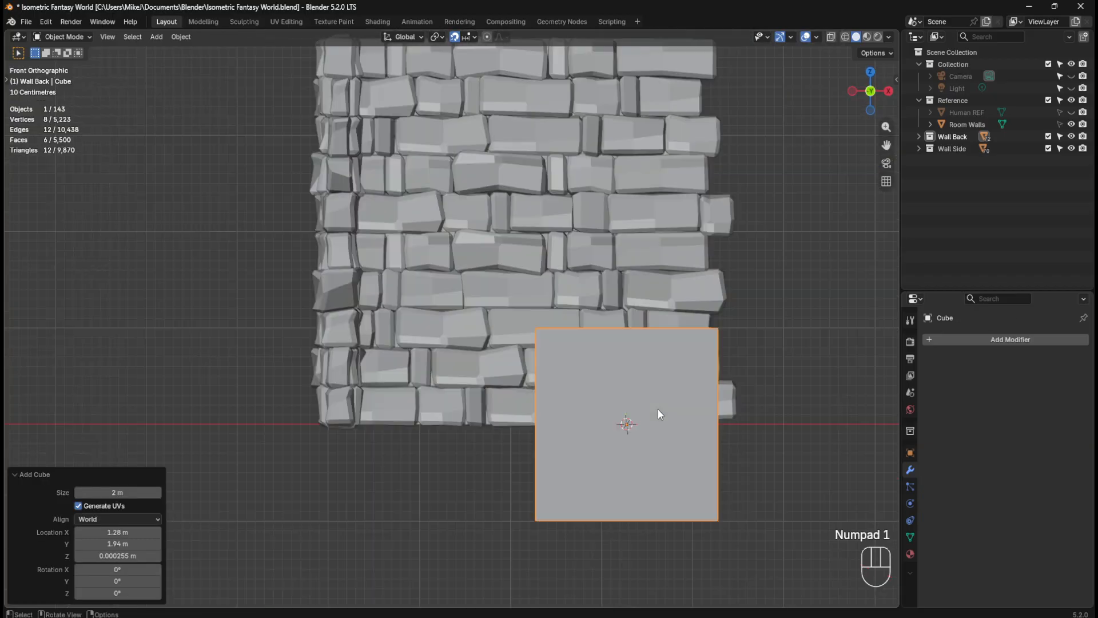
pyautogui.press('g')
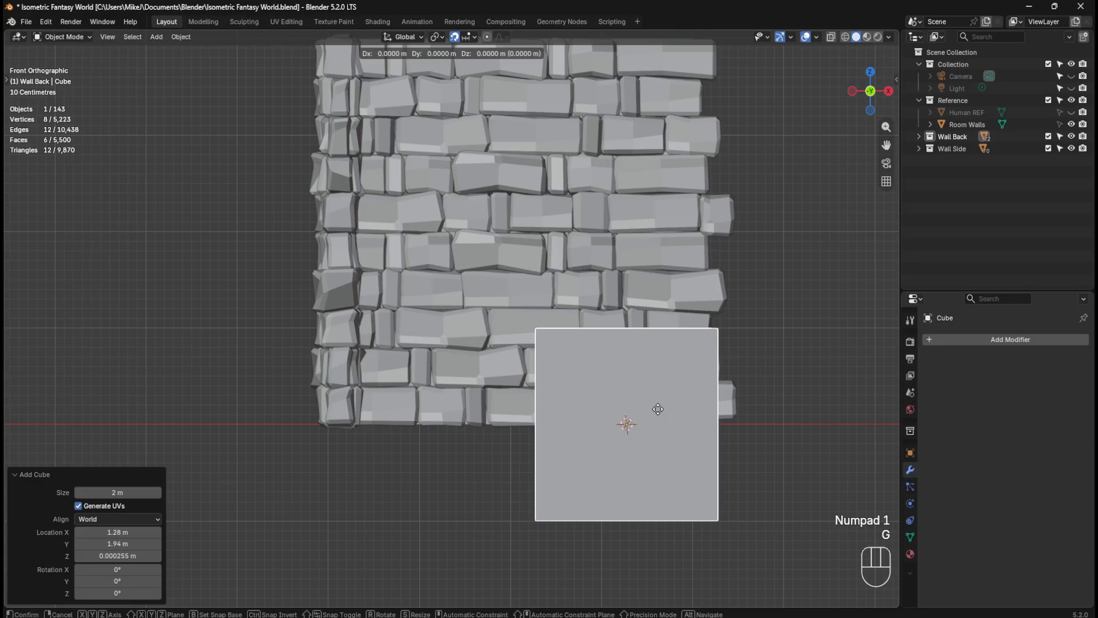
pyautogui.press('x')
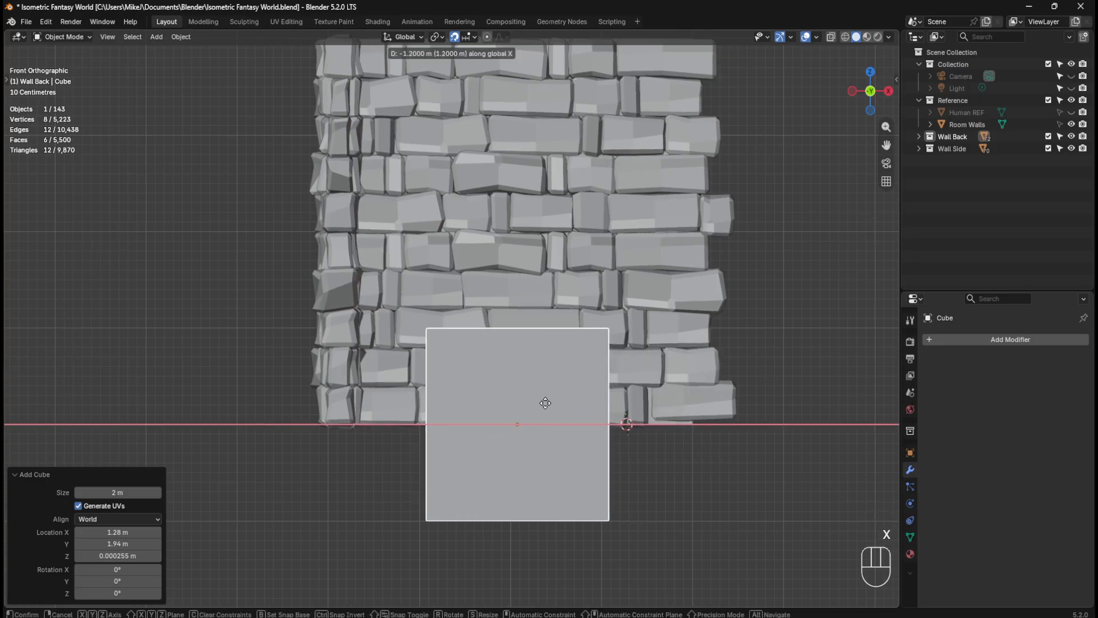
pyautogui.click(542, 402)
# Step: Flatten the cube into a thin floor slab by scaling it along Z by 0.1 and again by 0.5
pyautogui.press('s')
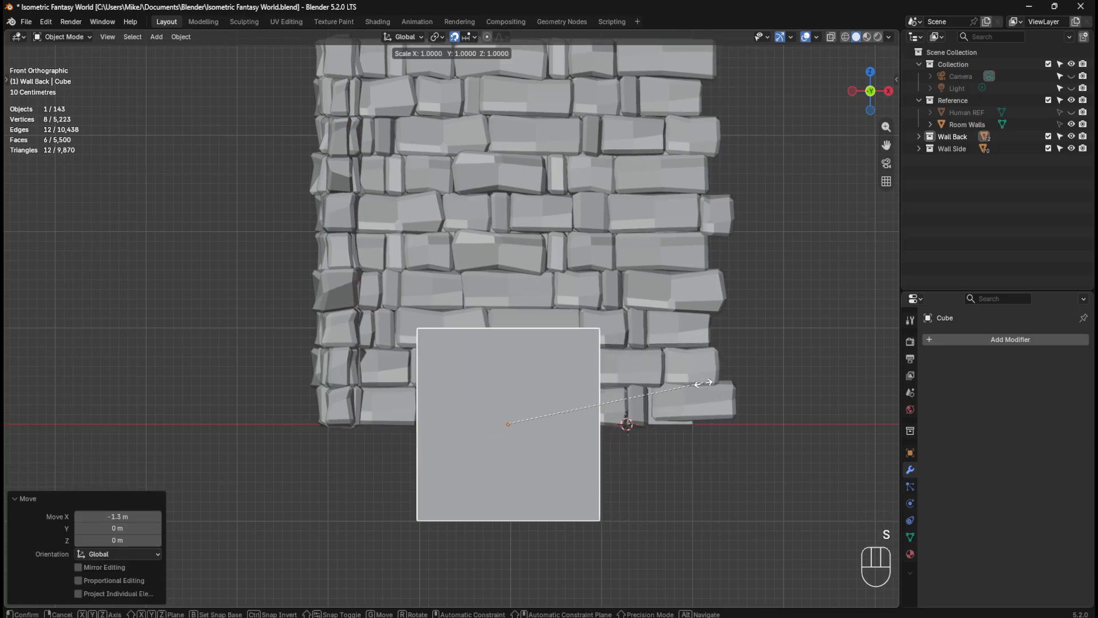
pyautogui.press('z')
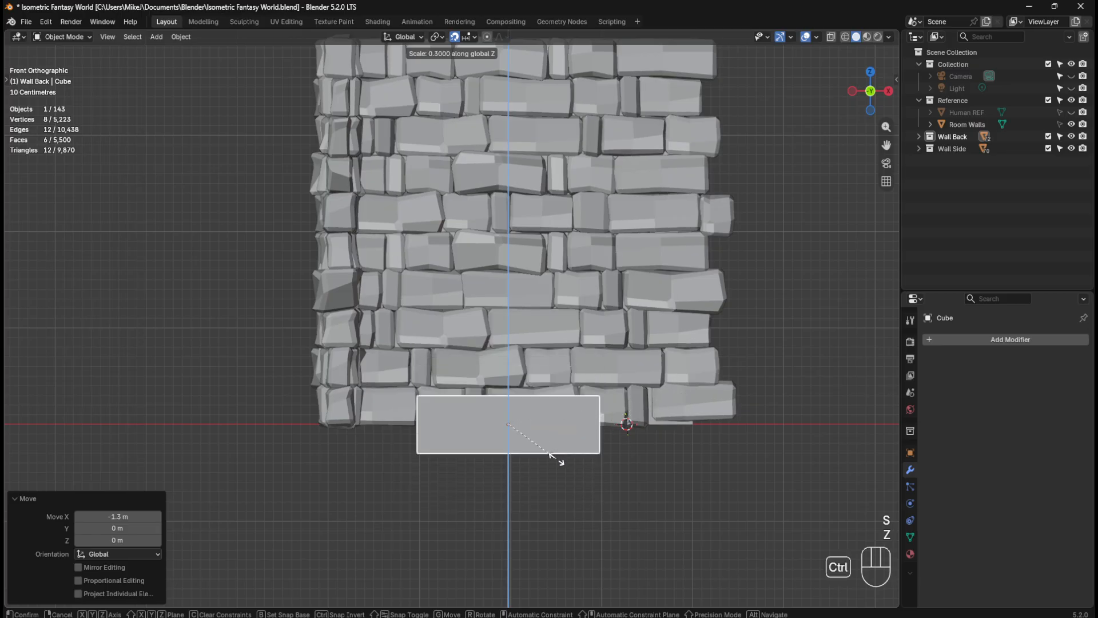
pyautogui.click(553, 435)
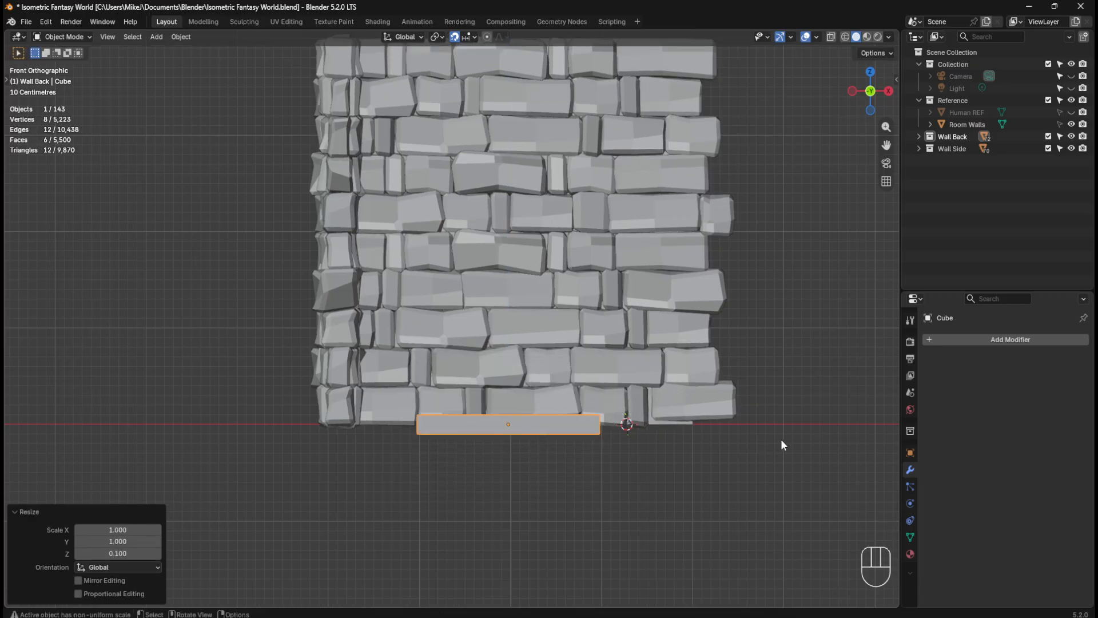
pyautogui.press('s')
pyautogui.press('z')
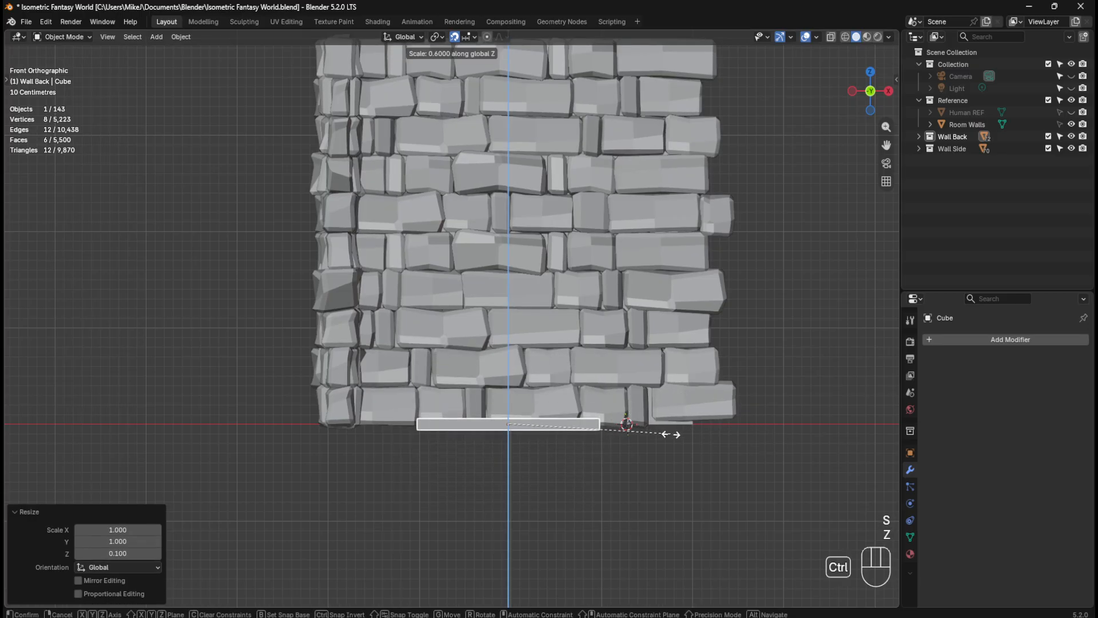
pyautogui.click(654, 432)
pyautogui.moveTo(654, 432); pyautogui.dragTo(660, 458, button='middle')
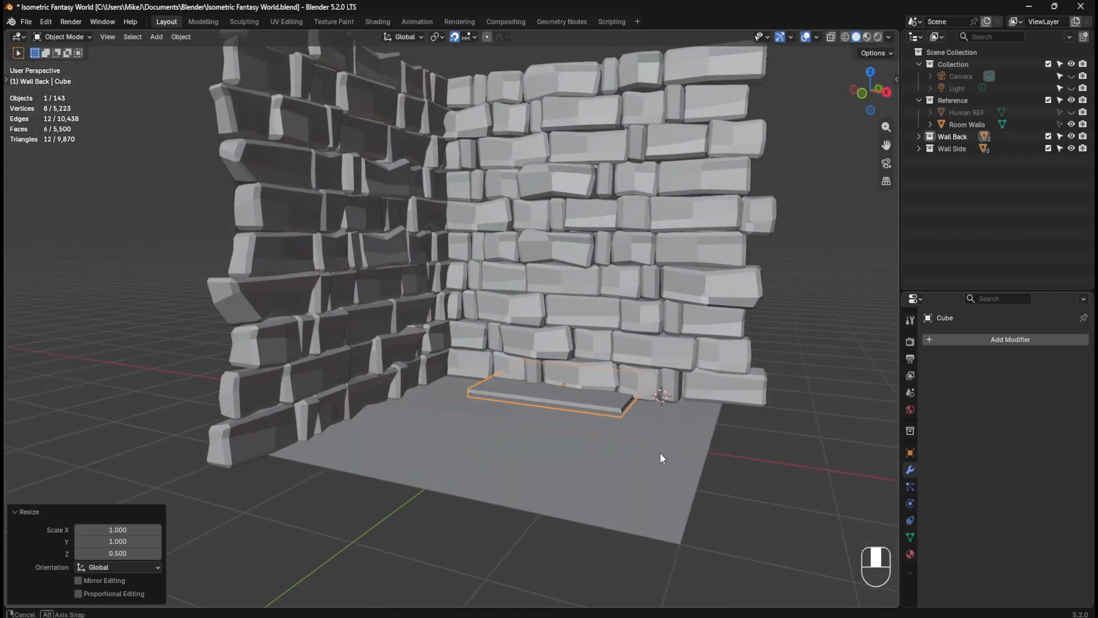
pyautogui.press('KP_7')
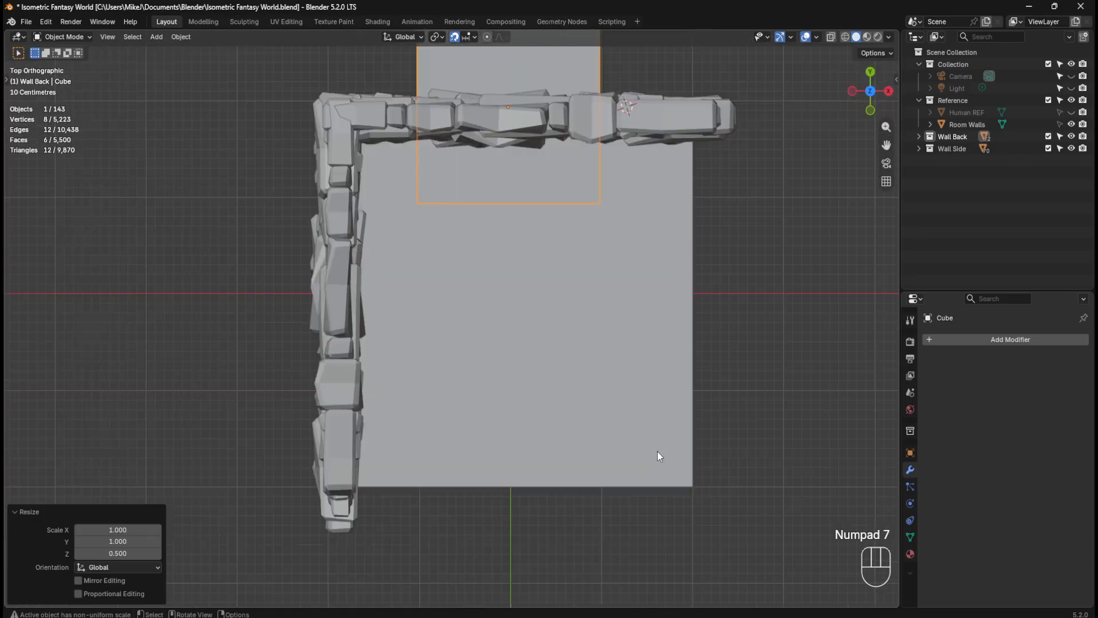
# Step: Move the slab 0.1 m in X and -3 m in Y onto the floor, and scale it to 0.2 along Y
pyautogui.press('g')
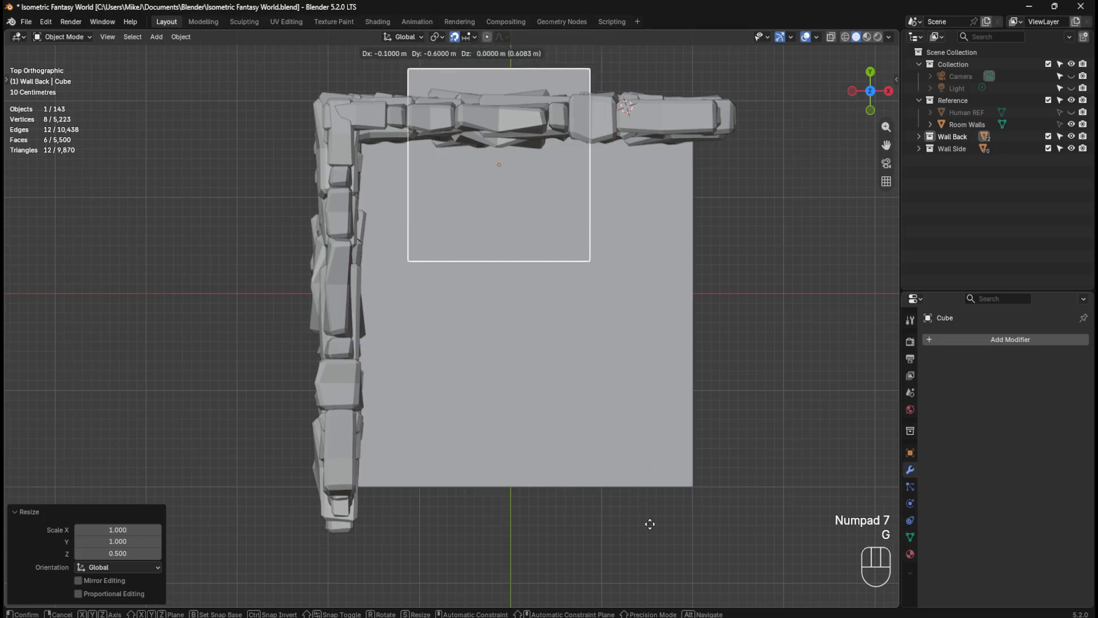
pyautogui.click(671, 164)
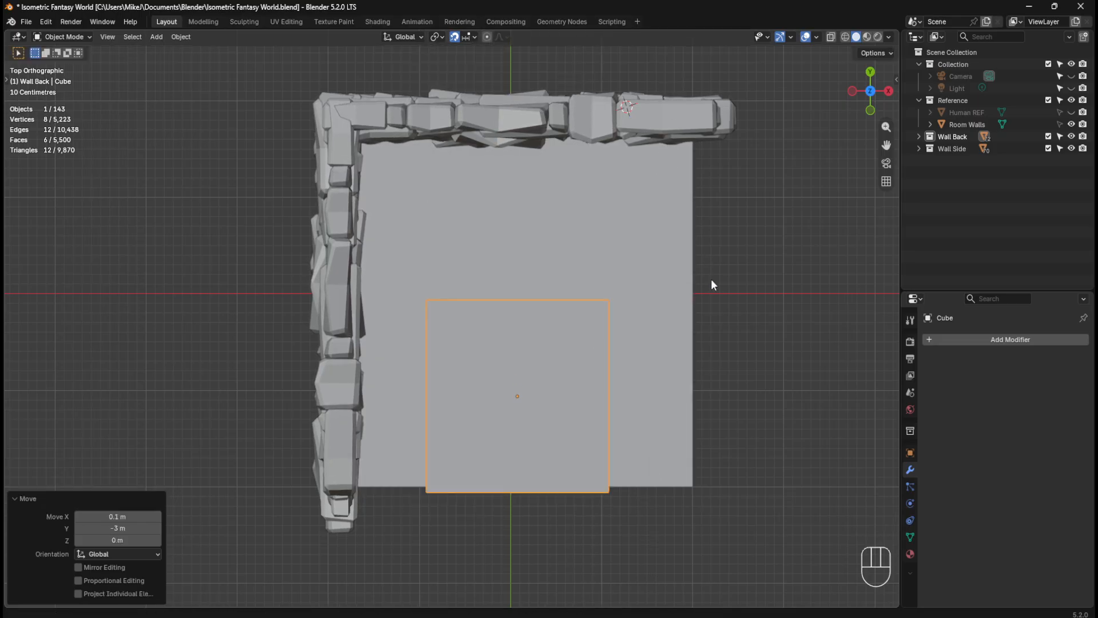
pyautogui.press('s')
pyautogui.press('y')
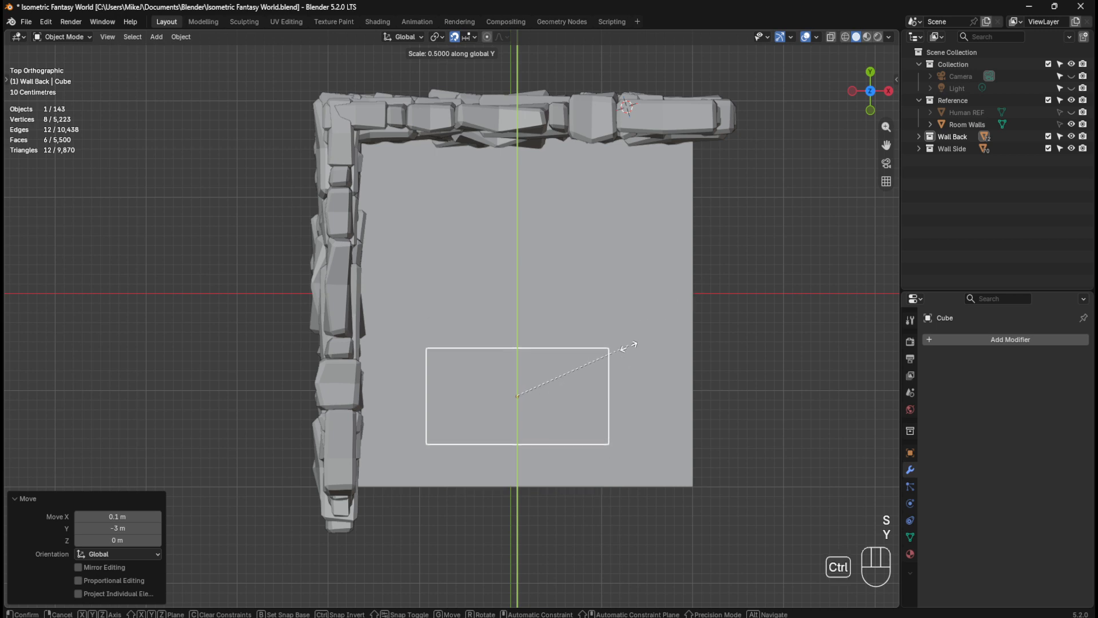
pyautogui.keyDown('ctrl'); pyautogui.click(562, 382); pyautogui.keyUp('ctrl')
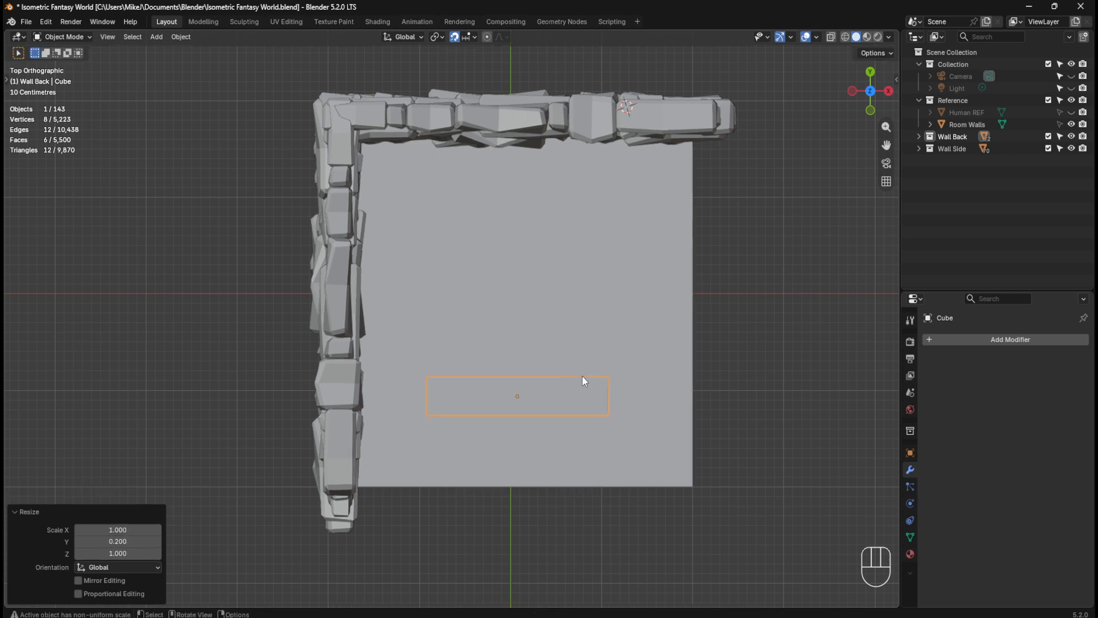
# Step: Move the narrowed plank -0.1 m in X and -0.7 m in Y to the front edge of the floor
pyautogui.press('g')
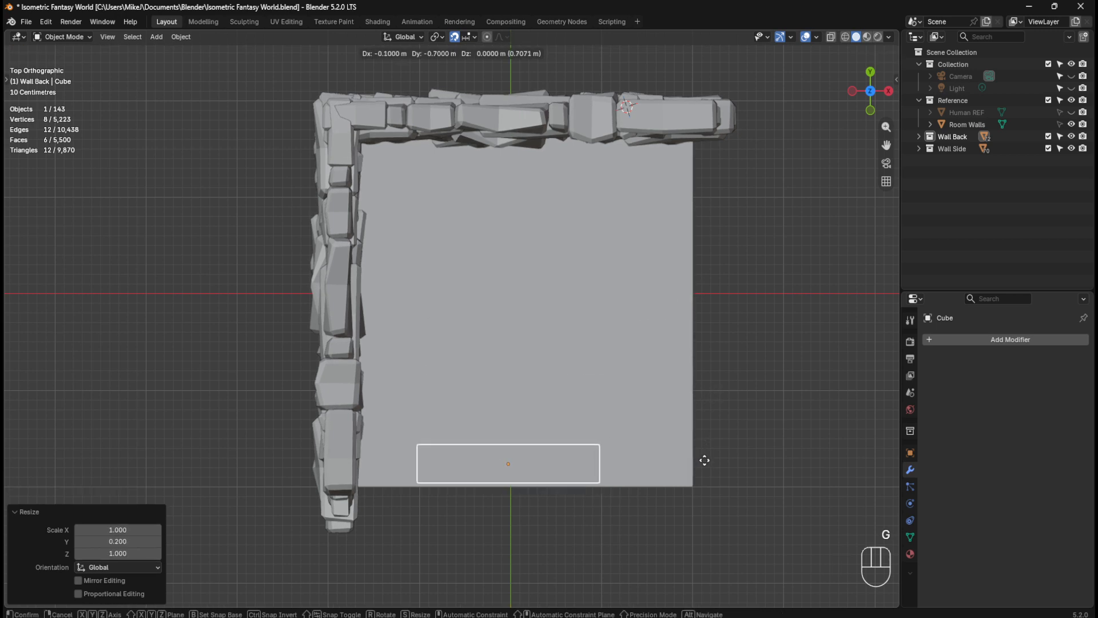
pyautogui.click(696, 462)
pyautogui.moveTo(740, 455); pyautogui.dragTo(668, 372, button='middle')
pyautogui.press('KP_7')
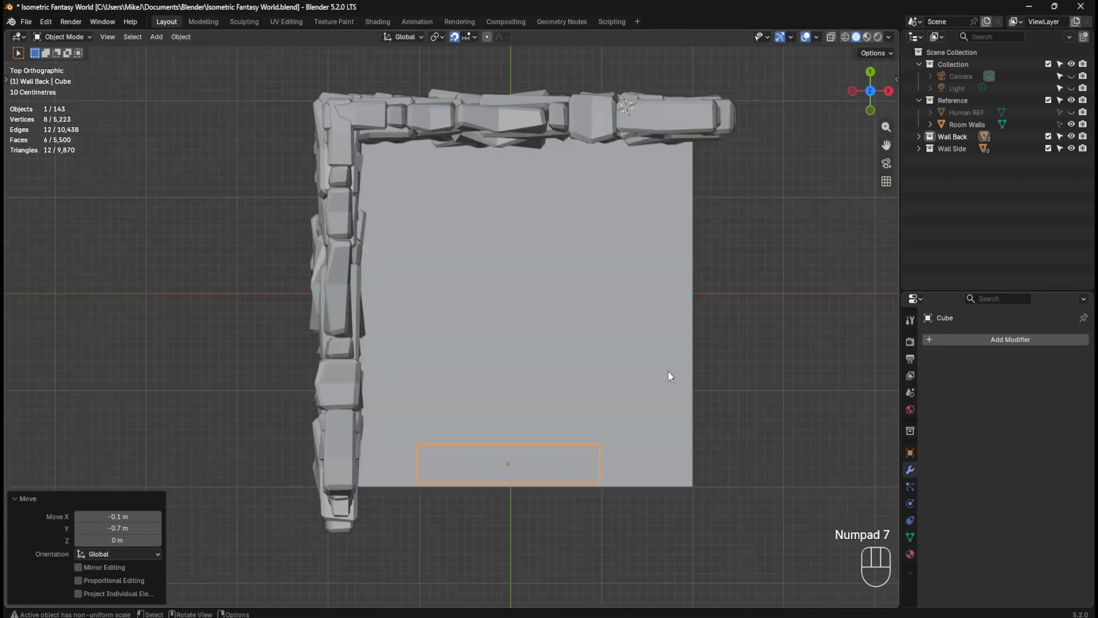
# Step: Duplicate the front plank 0.4 m along Y and repeat the duplication until ten planks reach the back wall
pyautogui.click(772, 444)
pyautogui.click(568, 461)
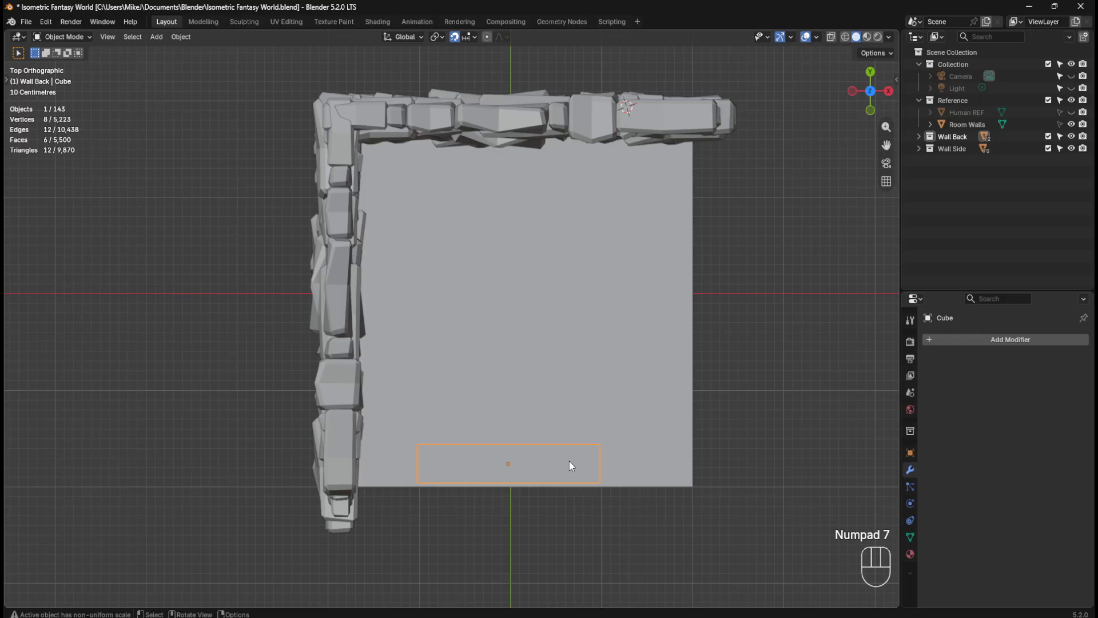
pyautogui.hotkey('shift', 'd')
pyautogui.click(574, 423)
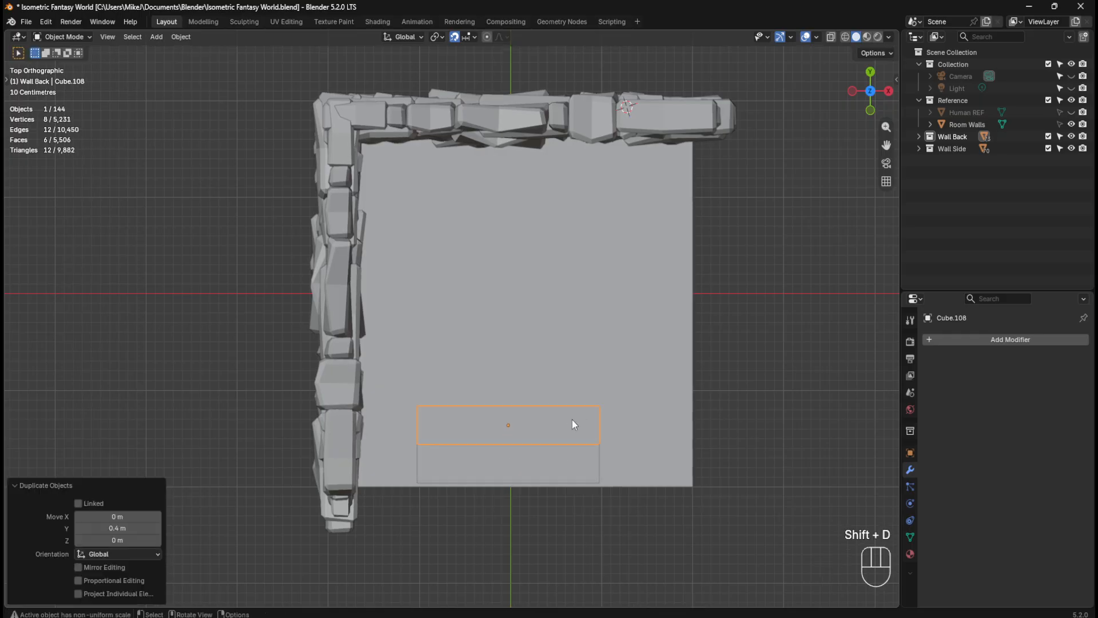
pyautogui.hotkey('shift', 'r')
pyautogui.hotkey('shift', 'r')
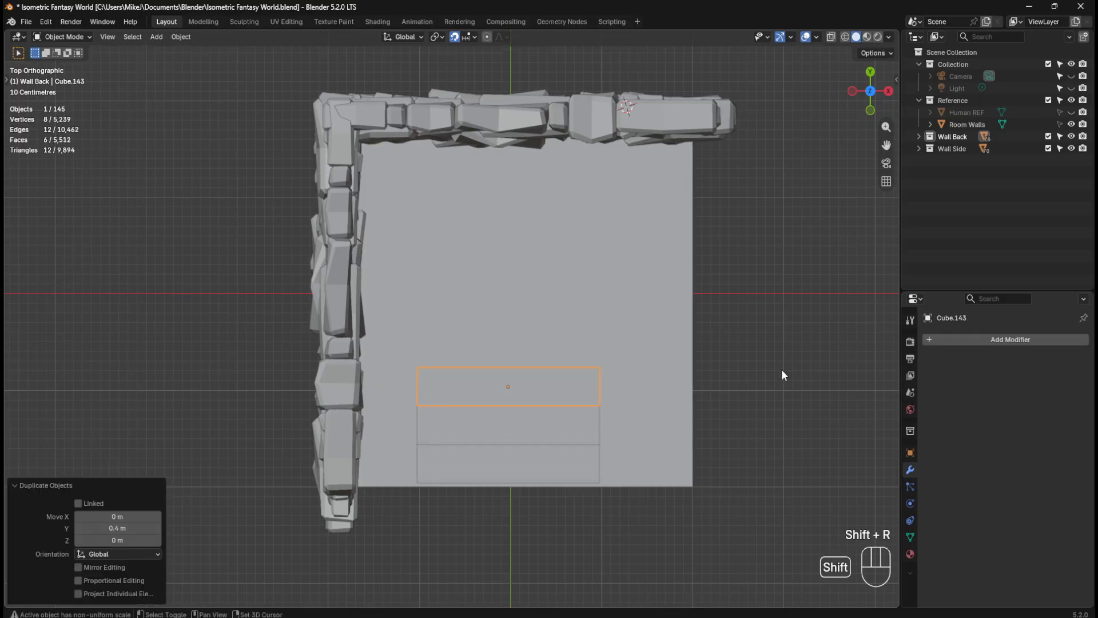
pyautogui.hotkey('shift', 'r')
pyautogui.hotkey('shift', 'r')
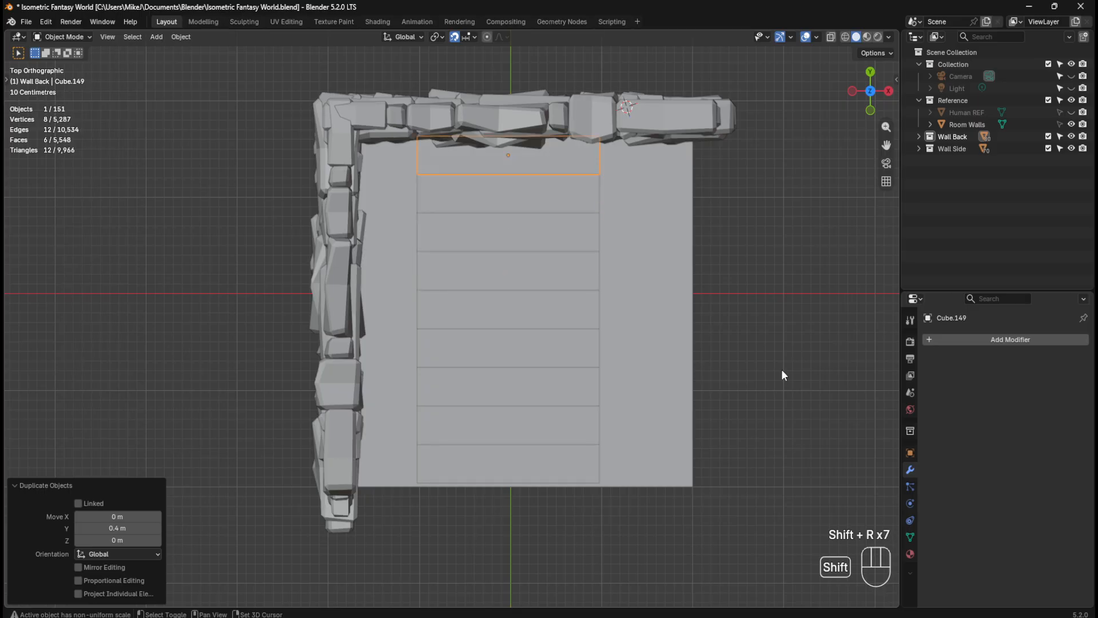
pyautogui.hotkey('shift', 'r')
# Step: Select all ten floor planks without any wall stones and move them to a new collection named Floor
pyautogui.moveTo(779, 370); pyautogui.dragTo(563, 318, button='middle')
pyautogui.moveTo(503, 252); pyautogui.dragTo(536, 541)
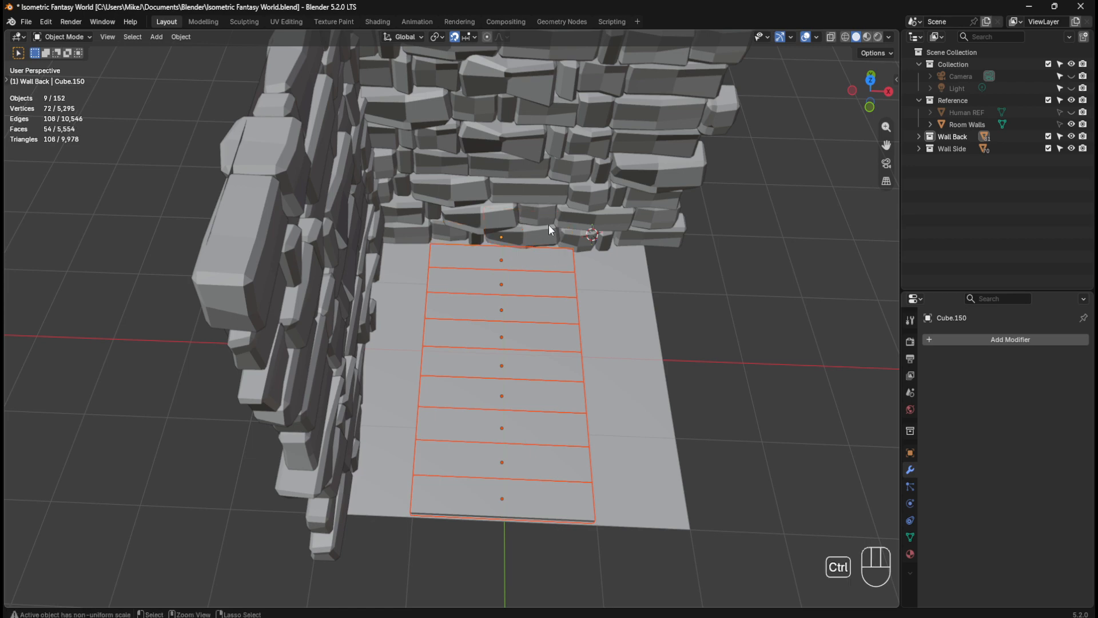
pyautogui.keyDown('shift'); pyautogui.moveTo(482, 238); pyautogui.dragTo(512, 251); pyautogui.keyUp('shift')
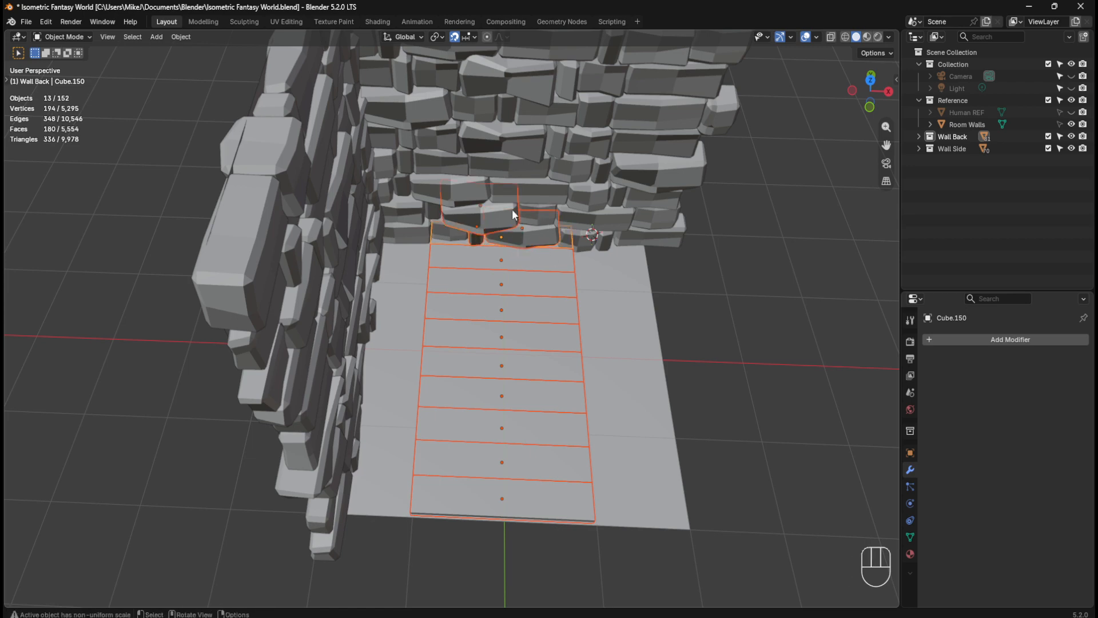
pyautogui.moveTo(480, 201); pyautogui.dragTo(508, 168, button='middle')
pyautogui.keyDown('ctrl'); pyautogui.moveTo(442, 267); pyautogui.dragTo(488, 295); pyautogui.keyUp('ctrl')
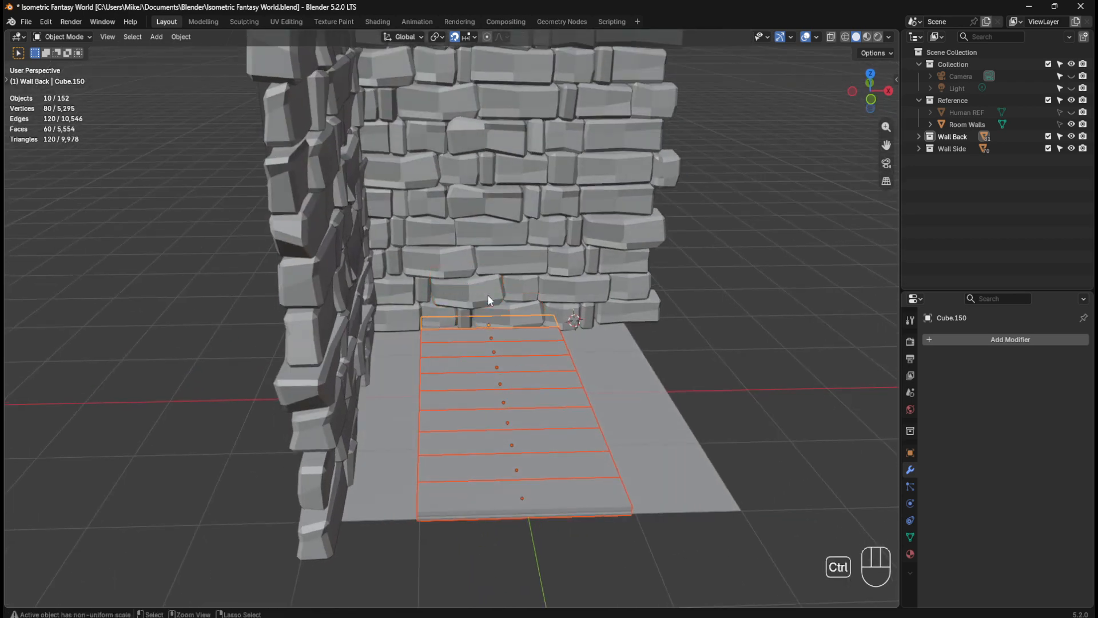
pyautogui.moveTo(483, 279); pyautogui.dragTo(515, 281, button='middle')
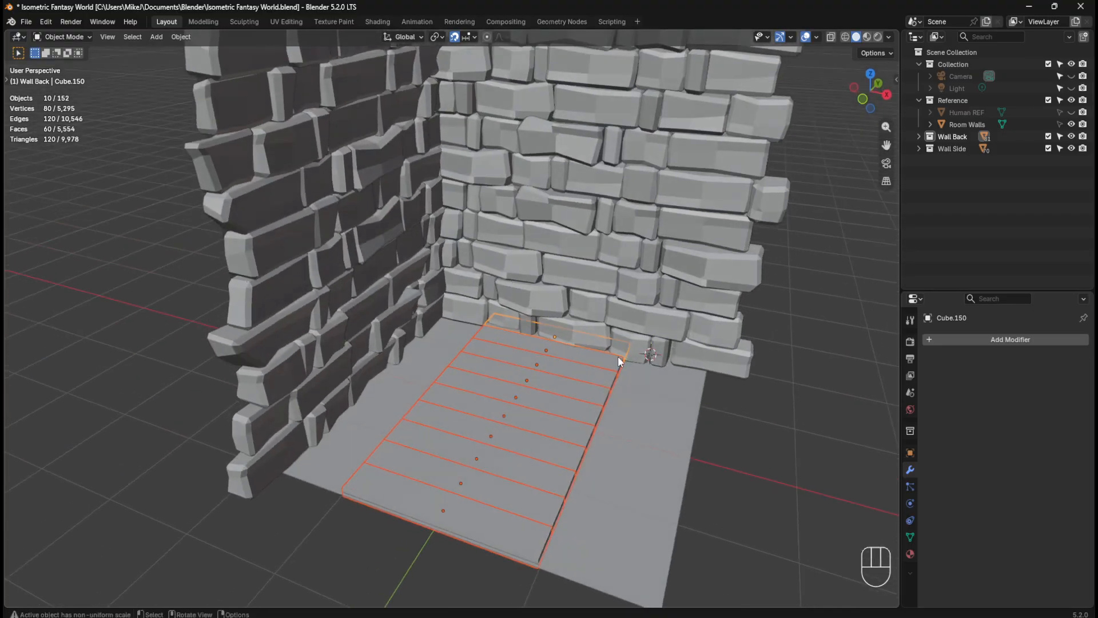
pyautogui.press('m')
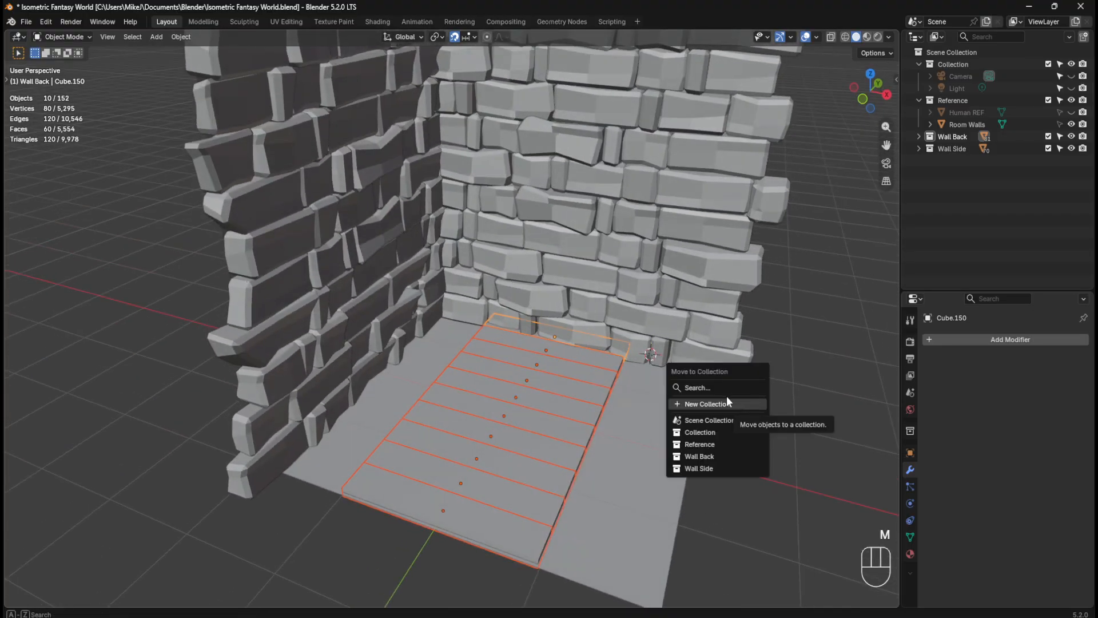
pyautogui.click(735, 404)
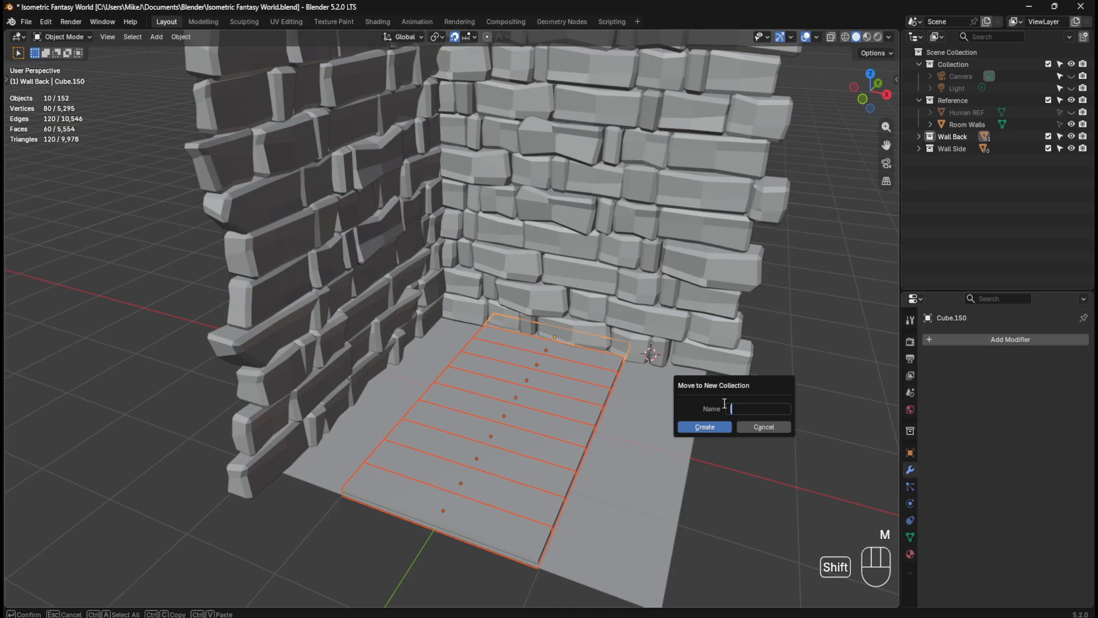
pyautogui.write('Floor')
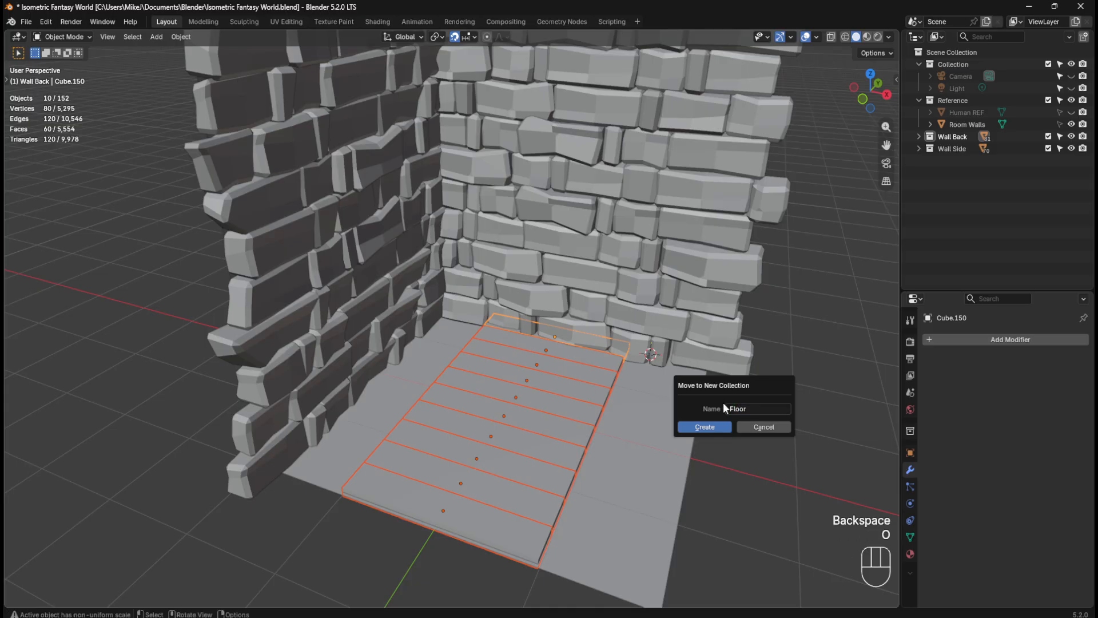
pyautogui.press('Return')
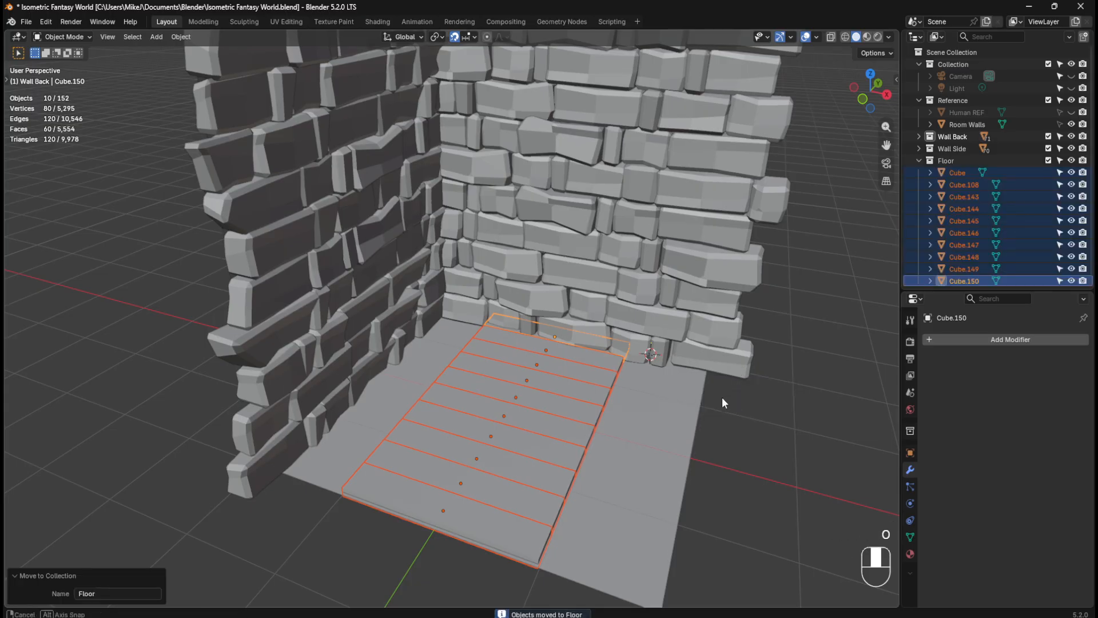
# Step: Scale the ten planks by 2 along X to span the floor and save the file
pyautogui.moveTo(722, 397); pyautogui.dragTo(661, 423, button='middle')
pyautogui.press('KP_7')
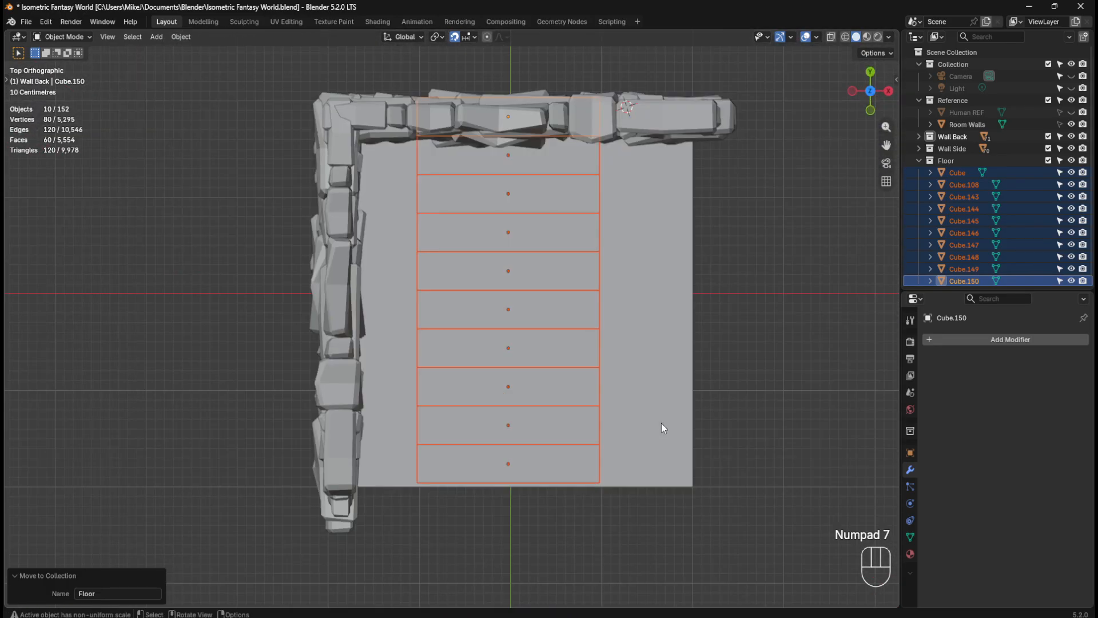
pyautogui.press('s')
pyautogui.press('x')
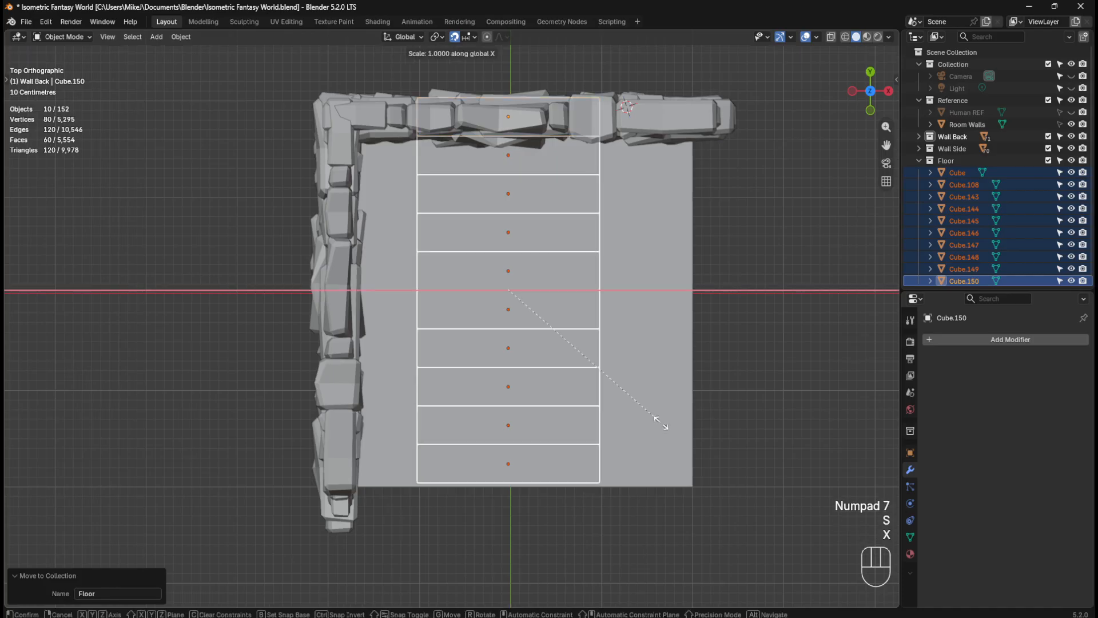
pyautogui.press('ctrl')
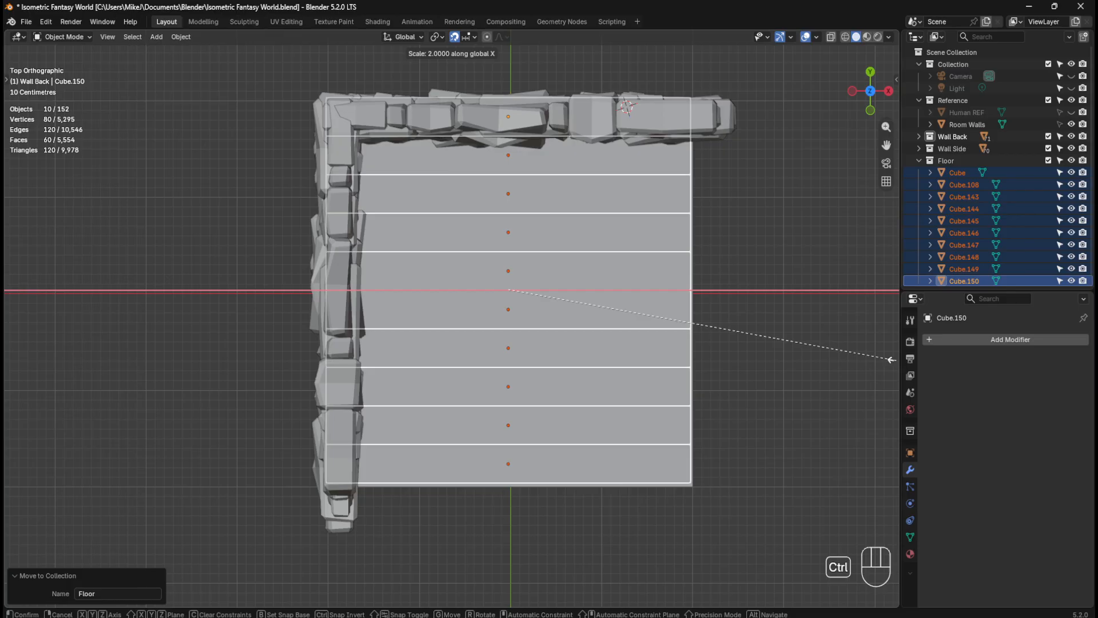
pyautogui.click(891, 360)
pyautogui.moveTo(760, 377); pyautogui.dragTo(727, 343, button='middle')
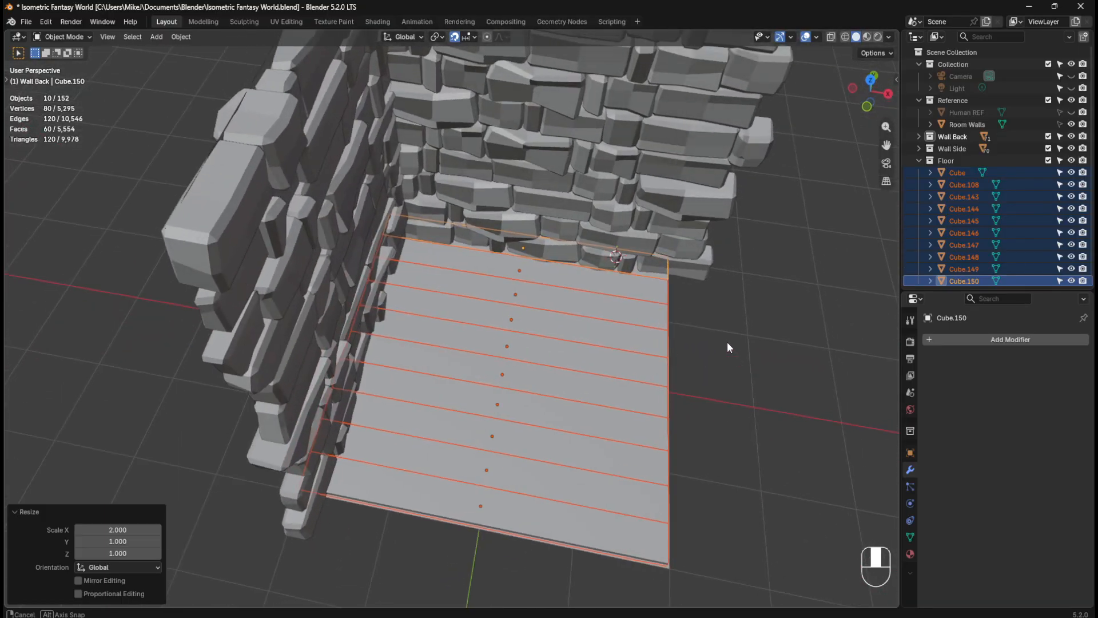
pyautogui.moveTo(728, 343); pyautogui.dragTo(609, 313, button='middle')
pyautogui.hotkey('ctrl', 's')
# Step: Apply Randomise Transform to the planks with the X, Y and Z rotation set to 0°
pyautogui.press('q')
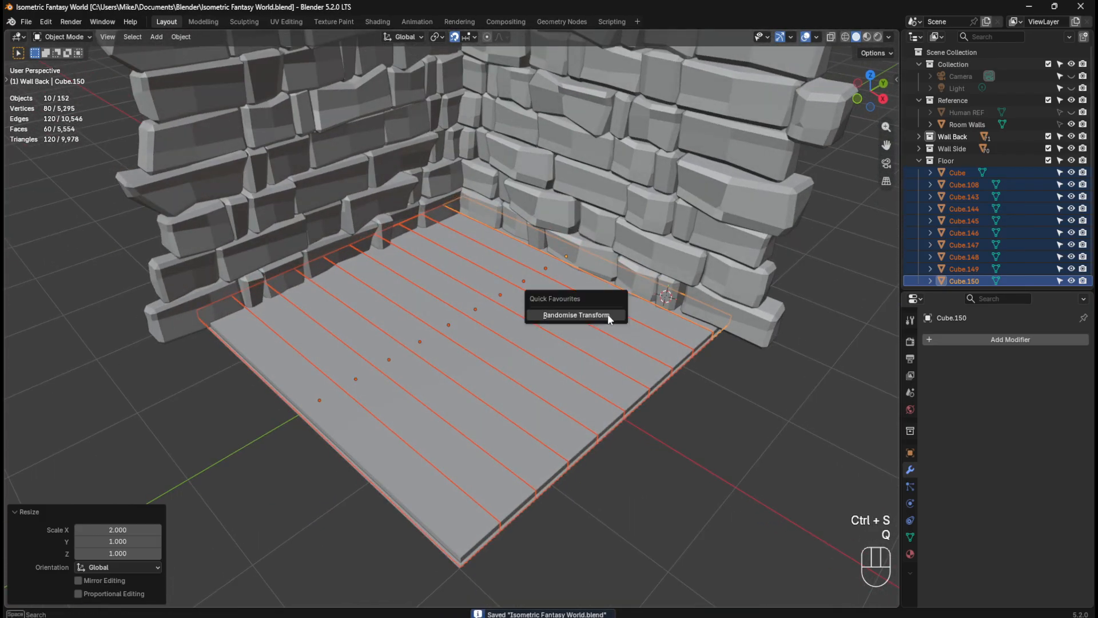
pyautogui.click(594, 315)
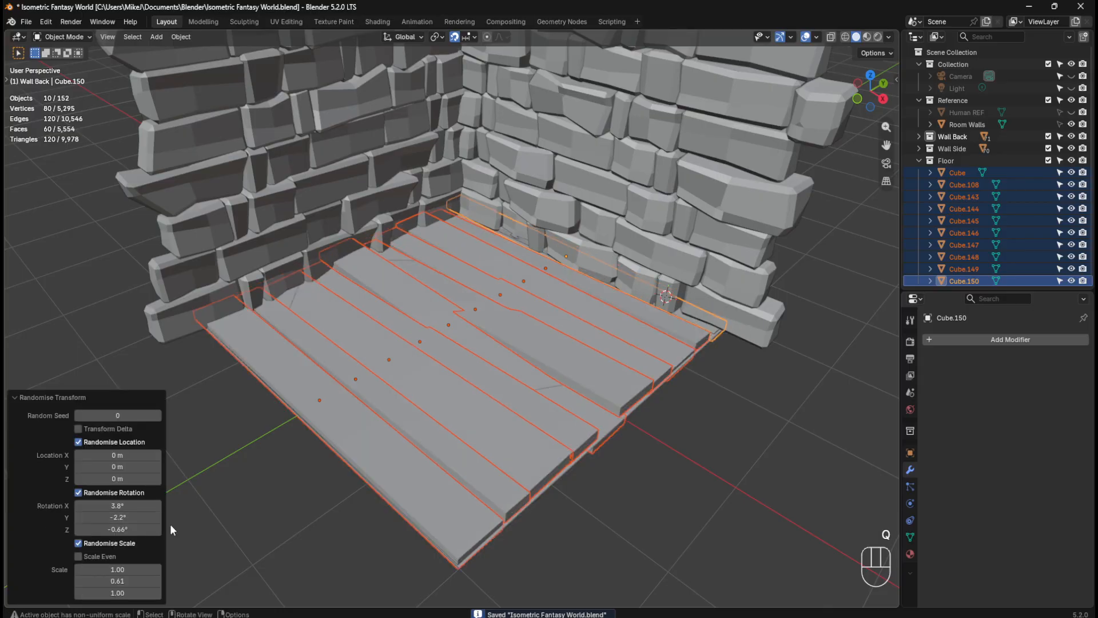
pyautogui.click(129, 507)
pyautogui.write('0')
pyautogui.press('Tab')
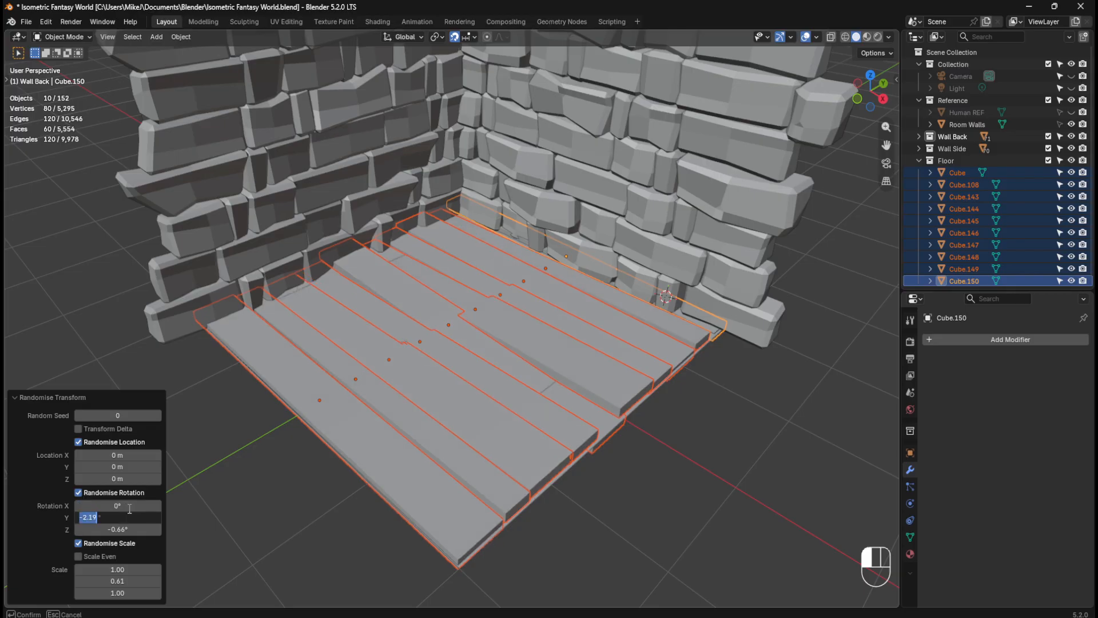
pyautogui.write('0')
pyautogui.press('Tab')
pyautogui.write('0')
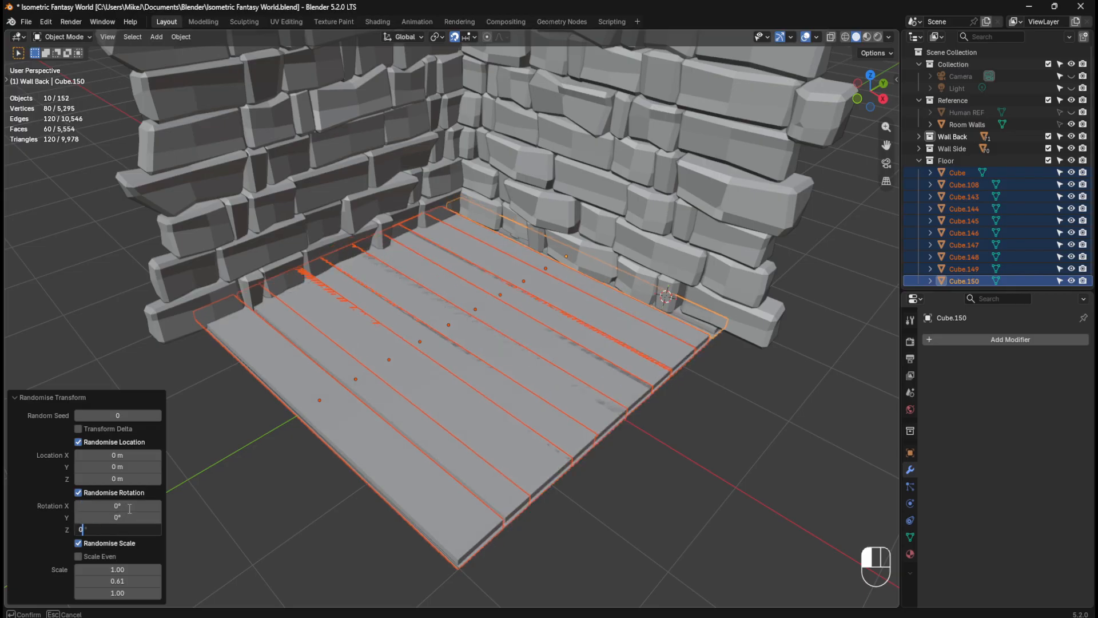
pyautogui.press('Return')
# Step: Try a randomised Y scale of 1.00 and a value of 0.16 on the planks
pyautogui.moveTo(231, 540); pyautogui.dragTo(389, 491, button='middle')
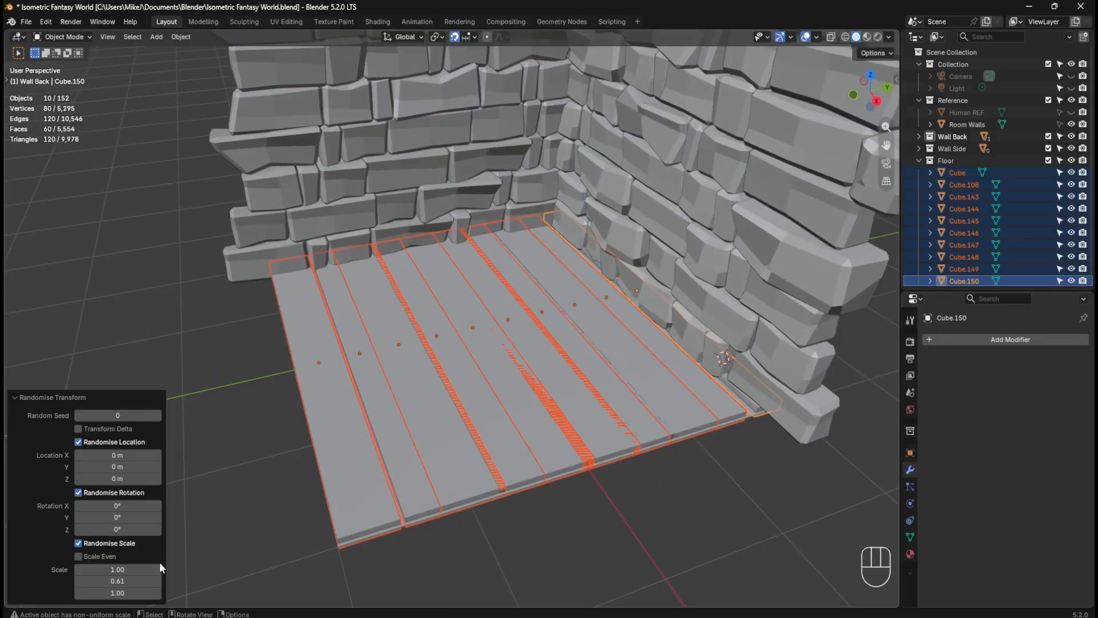
pyautogui.click(118, 580)
pyautogui.write('1')
pyautogui.press('Return')
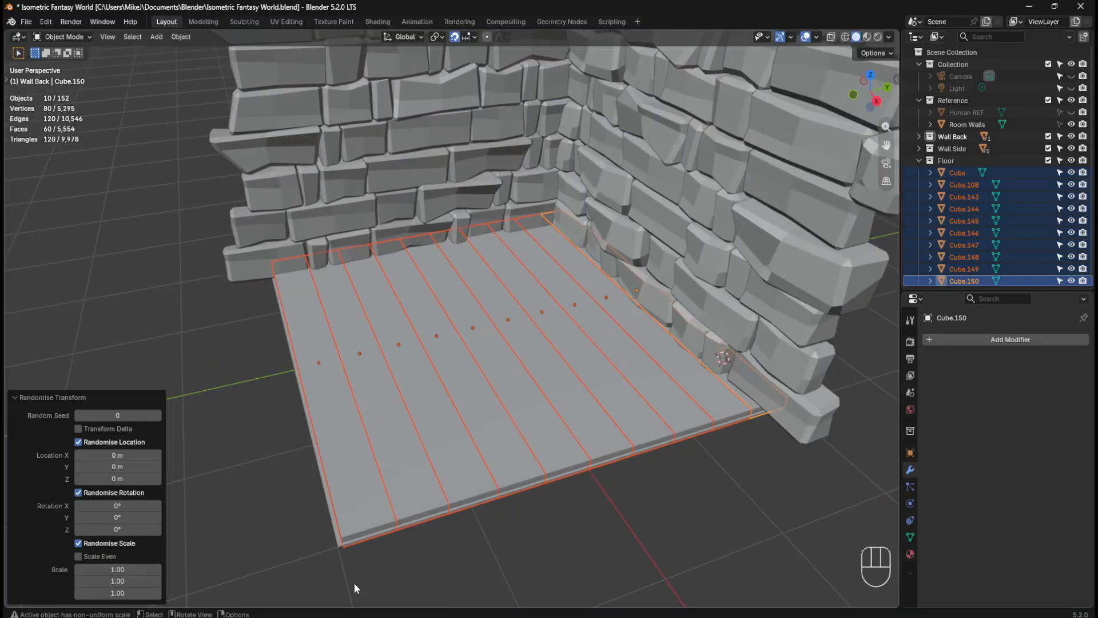
pyautogui.moveTo(648, 450)
pyautogui.mouseDown(button='middle')
pyautogui.moveTo(641, 441)
pyautogui.moveTo(658, 456)
pyautogui.mouseUp(button='middle')
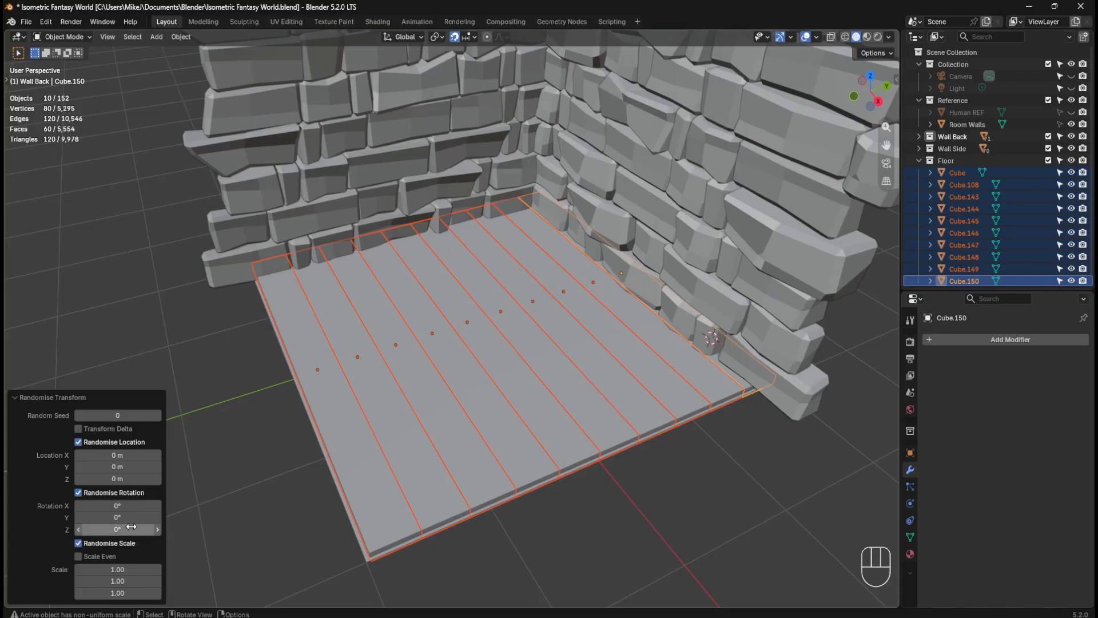
pyautogui.moveTo(118, 580); pyautogui.dragTo(128, 581)
# Step: Undo the planks' randomisation, keeping their doubled X scale, and save the file
pyautogui.hotkey('ctrl', 'z')
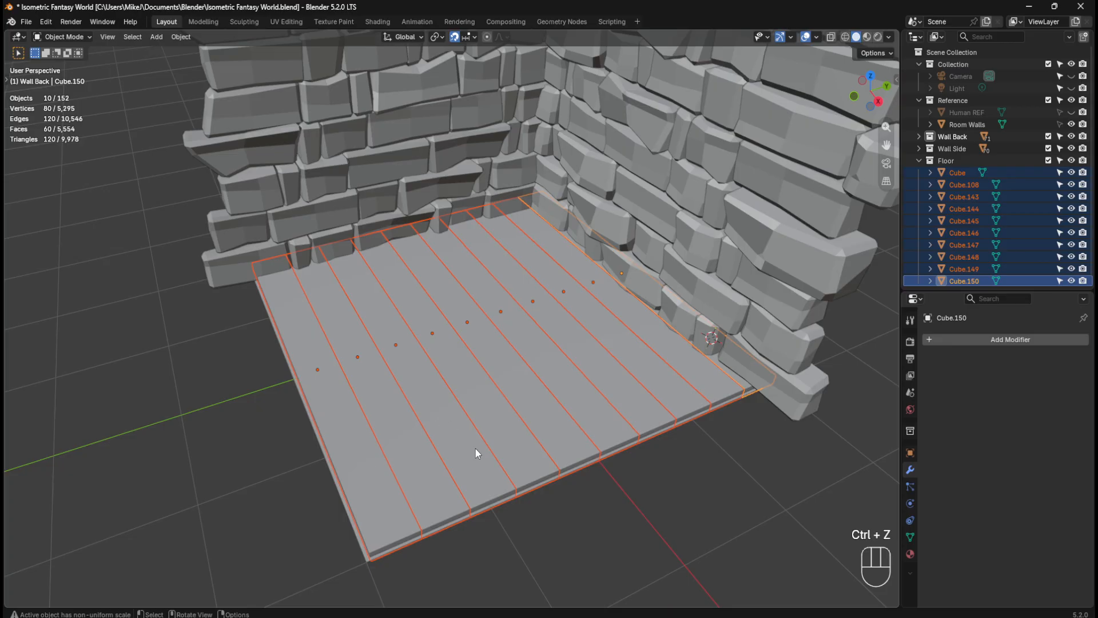
pyautogui.hotkey('ctrl', 'z')
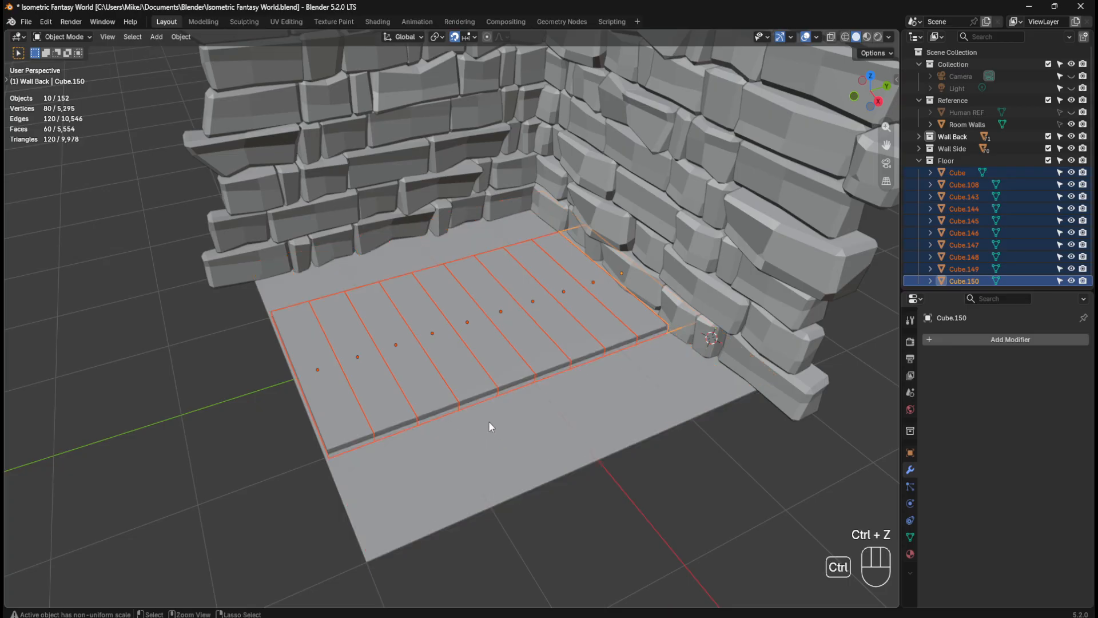
pyautogui.hotkey('ctrl', 'shift', 'z')
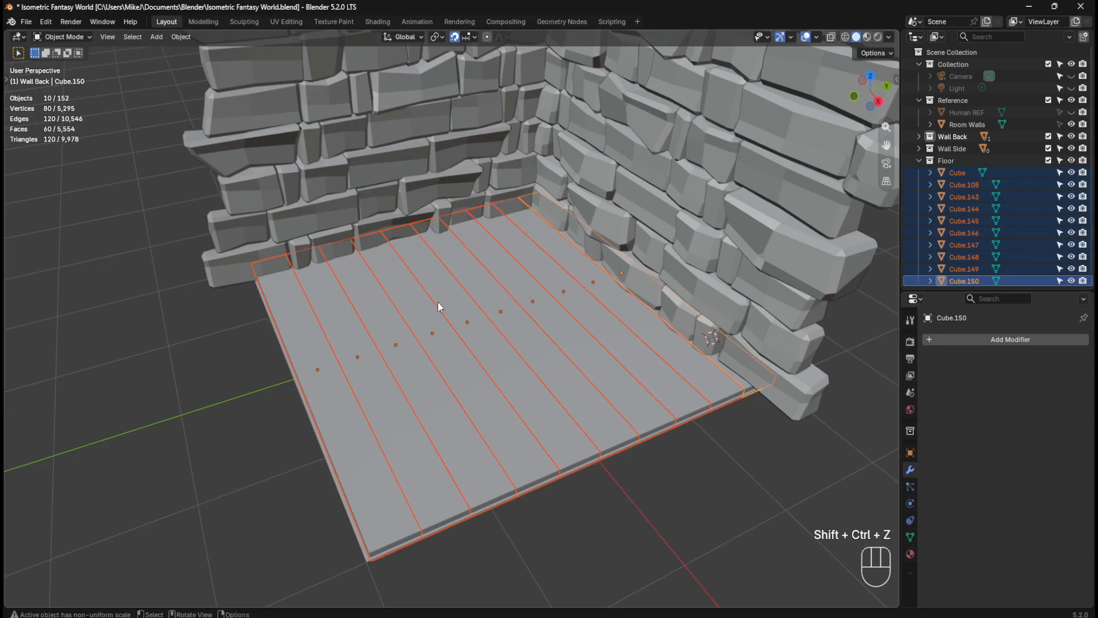
pyautogui.press('q')
pyautogui.moveTo(712, 474); pyautogui.dragTo(683, 463, button='middle')
pyautogui.hotkey('ctrl', 's')
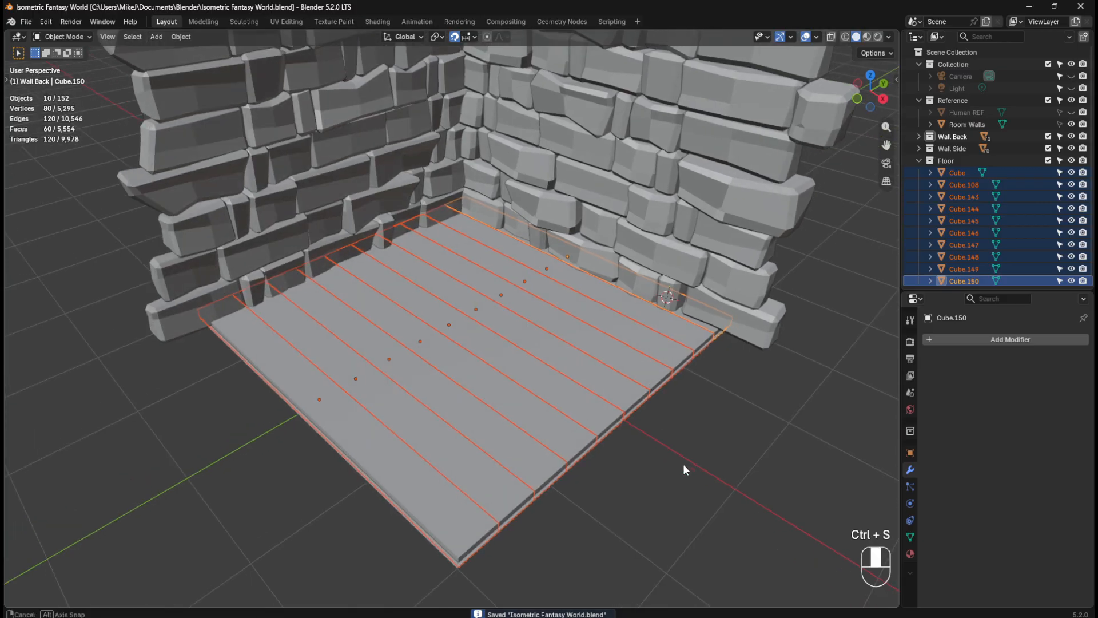
# Step: Apply Randomise Transform to the planks again with the Y scale set to 1
pyautogui.press('q')
pyautogui.click(652, 464)
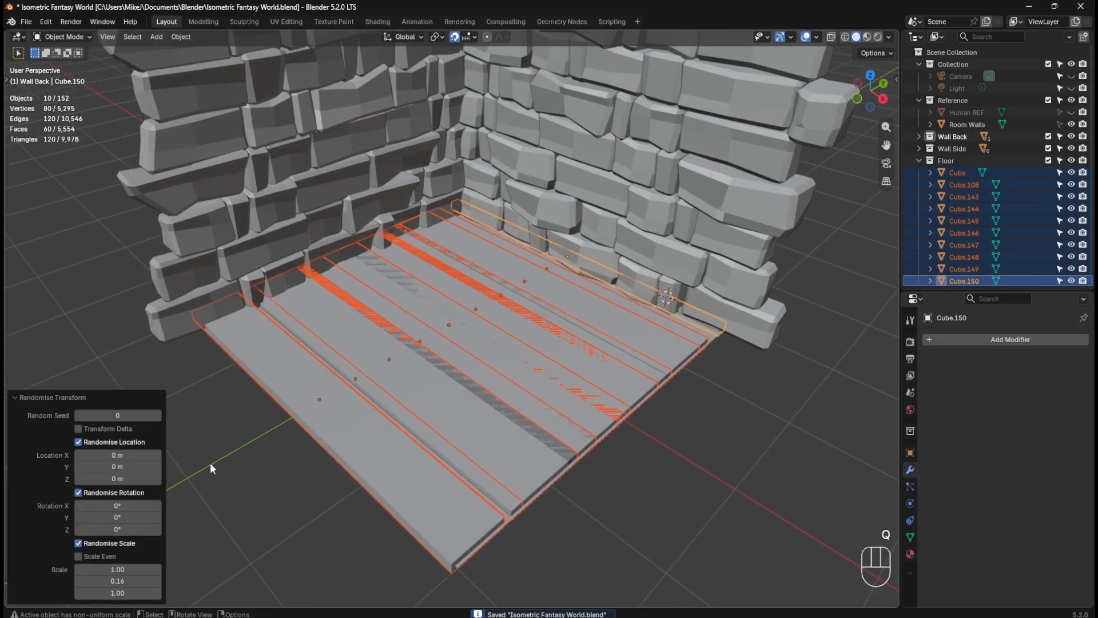
pyautogui.click(117, 580)
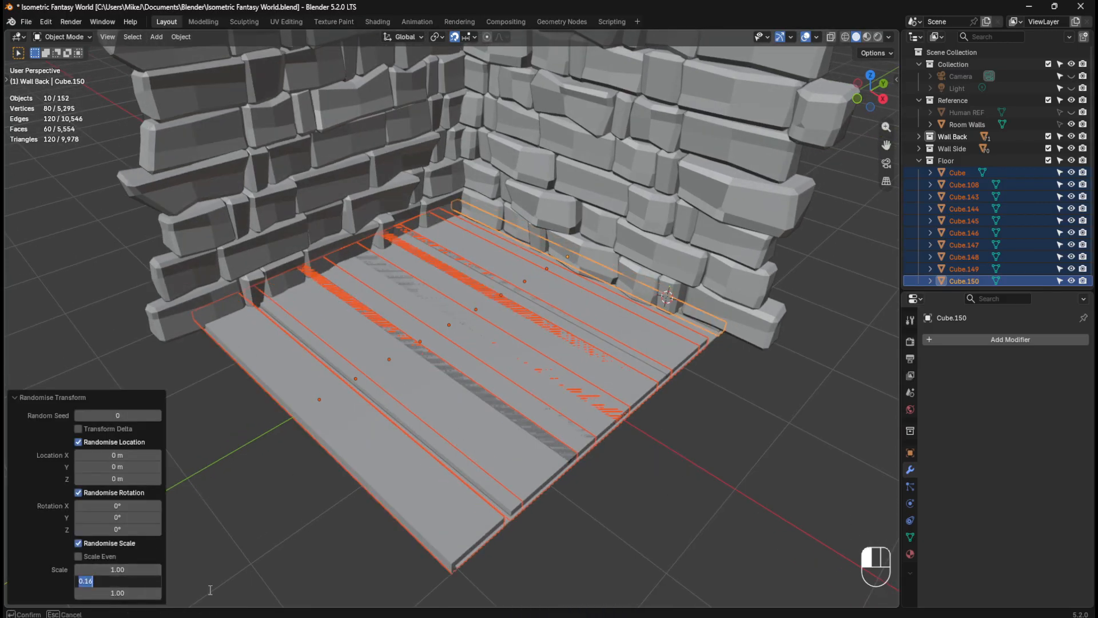
pyautogui.write('1')
pyautogui.press('Return')
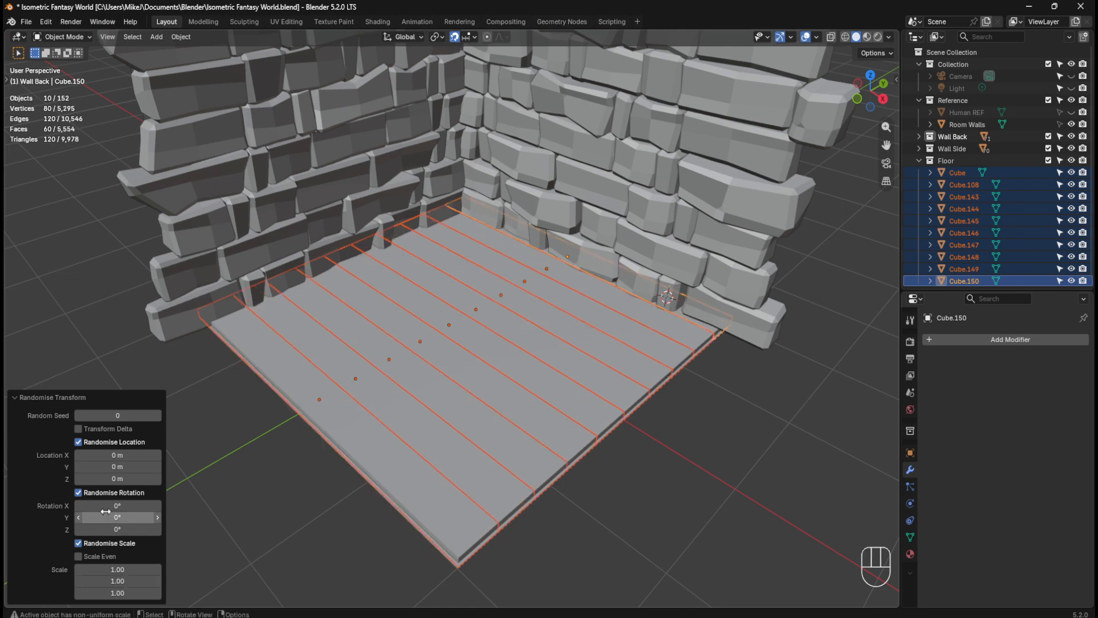
# Step: Set the planks' randomised location to -0.46 m on X and 0 m on Y and Z
pyautogui.moveTo(135, 458)
pyautogui.mouseDown()
pyautogui.moveTo(114, 458)
pyautogui.moveTo(124, 466)
pyautogui.mouseUp()
pyautogui.doubleClick(153, 467)
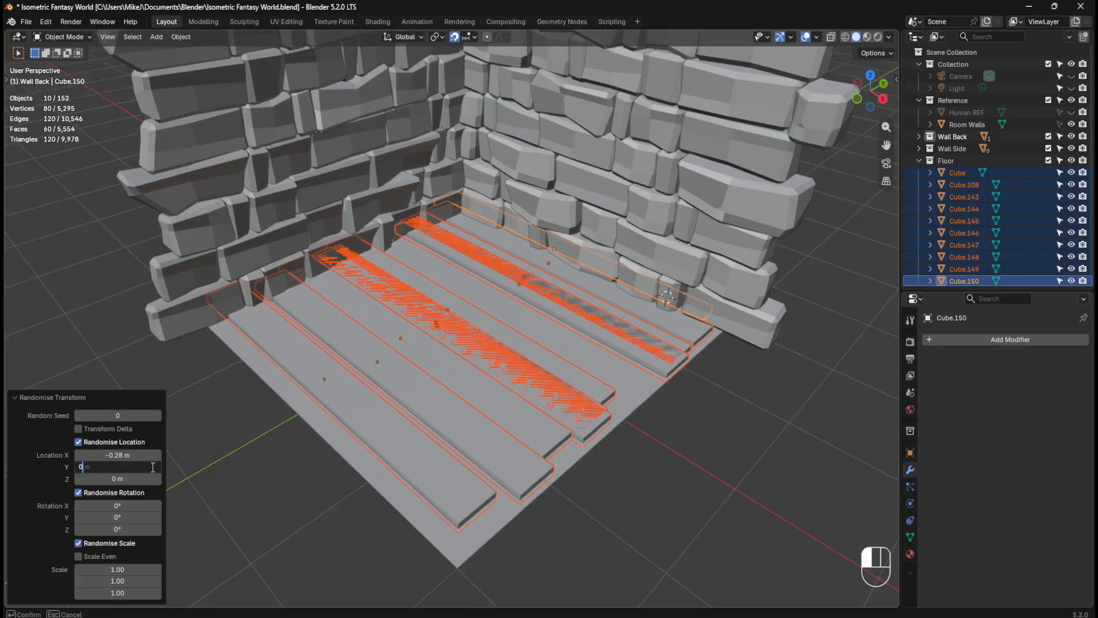
pyautogui.press('Return')
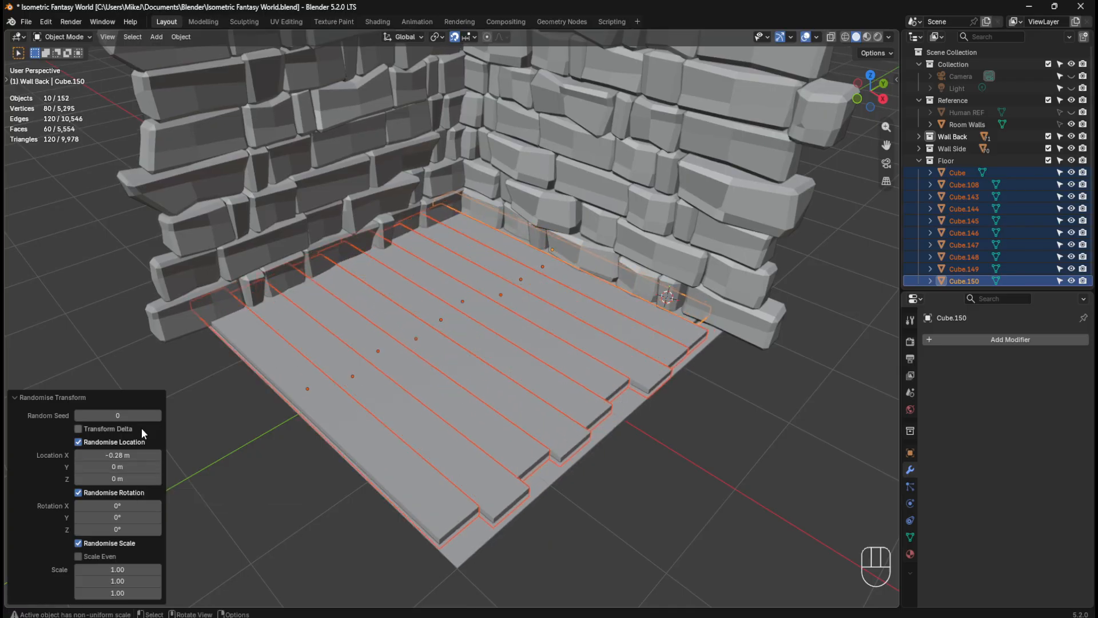
pyautogui.moveTo(117, 478); pyautogui.dragTo(110, 455)
pyautogui.click(112, 480)
pyautogui.write('0')
pyautogui.press('Return')
pyautogui.moveTo(214, 437); pyautogui.dragTo(318, 353, button='middle')
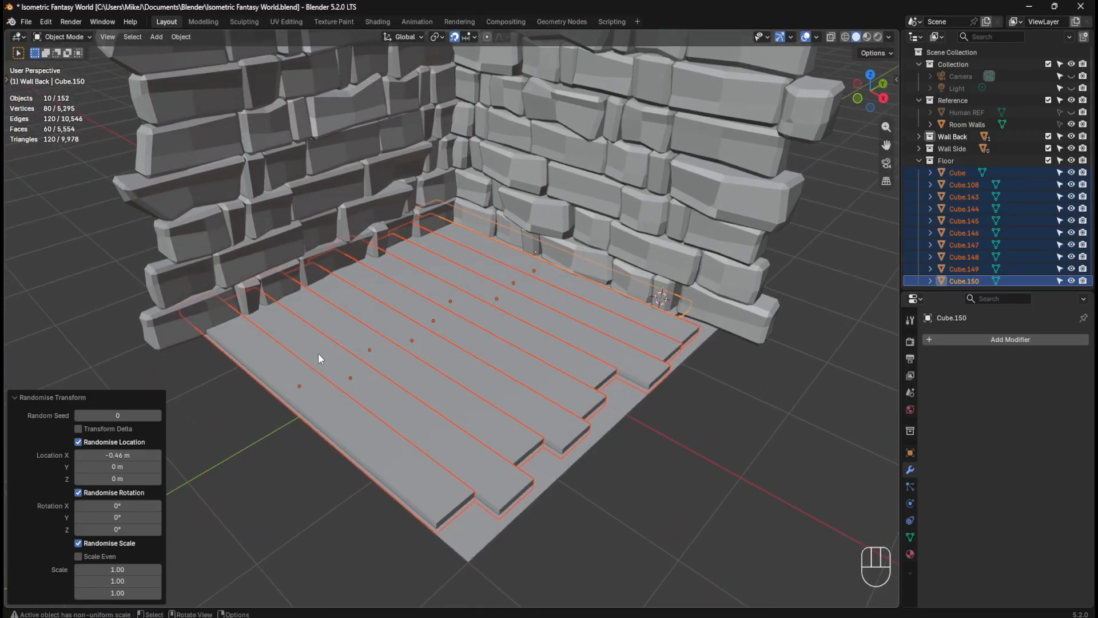
pyautogui.moveTo(404, 434)
pyautogui.mouseDown(button='middle')
pyautogui.moveTo(433, 432)
pyautogui.moveTo(390, 442)
pyautogui.mouseUp(button='middle')
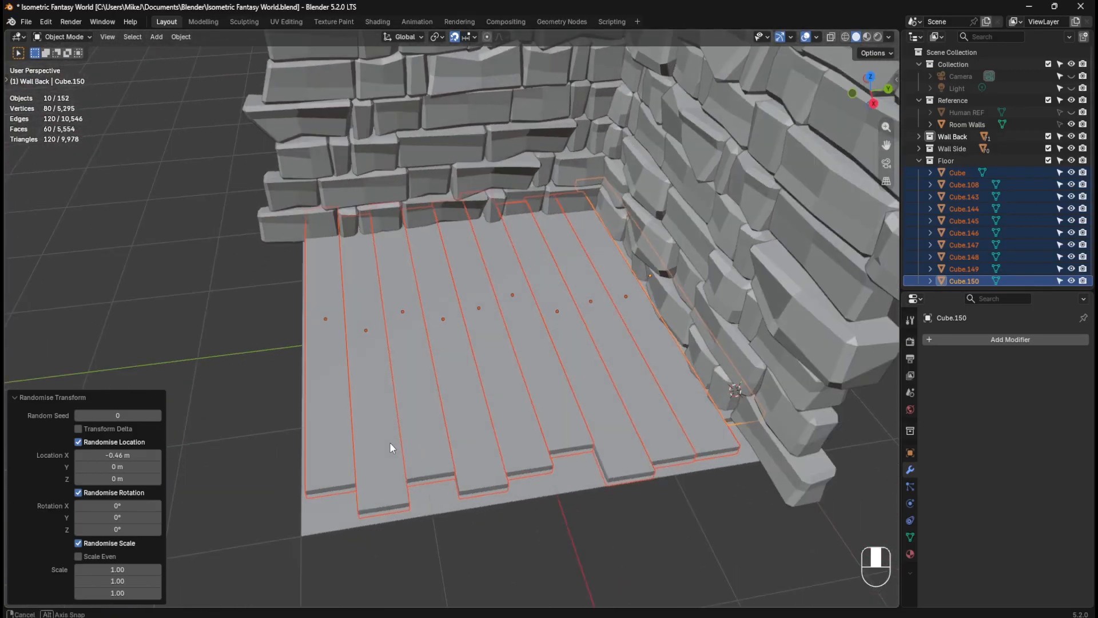
# Step: Try a randomised scale of 0.00 on X and Y and 0.43 on Z for the planks
pyautogui.moveTo(131, 581); pyautogui.dragTo(93, 569)
pyautogui.click(145, 584)
pyautogui.write('0')
pyautogui.press('Return')
pyautogui.click(131, 570)
pyautogui.write('0')
pyautogui.press('Return')
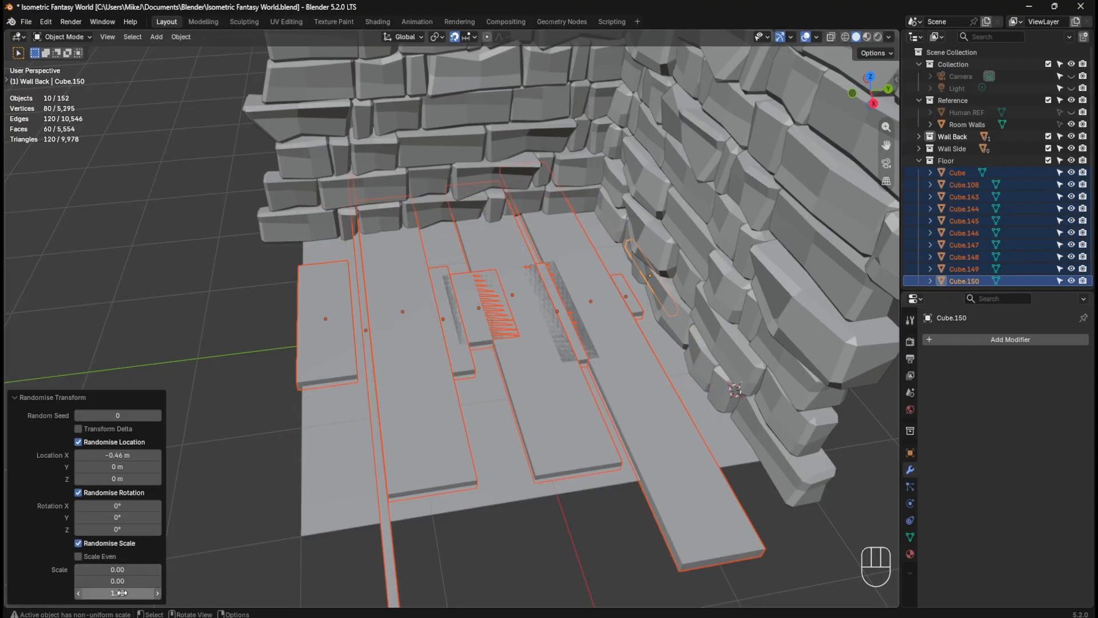
pyautogui.moveTo(117, 592); pyautogui.dragTo(91, 593)
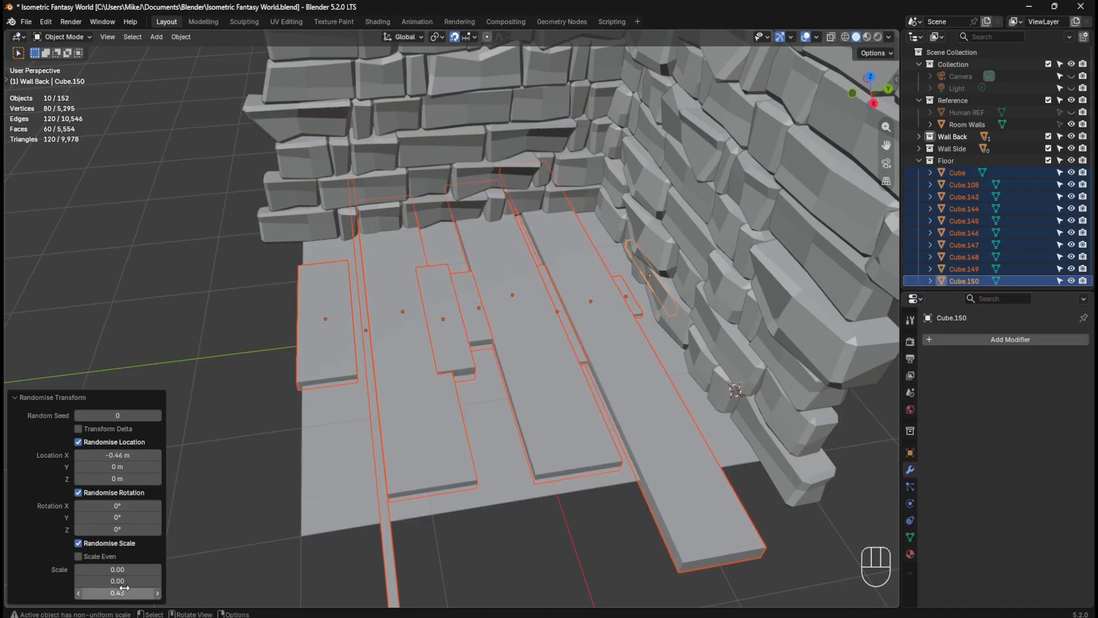
# Step: Reset the planks' randomised scale to 1 on the X, Y and Z axes
pyautogui.click(134, 569)
pyautogui.write('1')
pyautogui.press('Tab')
pyautogui.write('1')
pyautogui.press('Tab')
pyautogui.write('1')
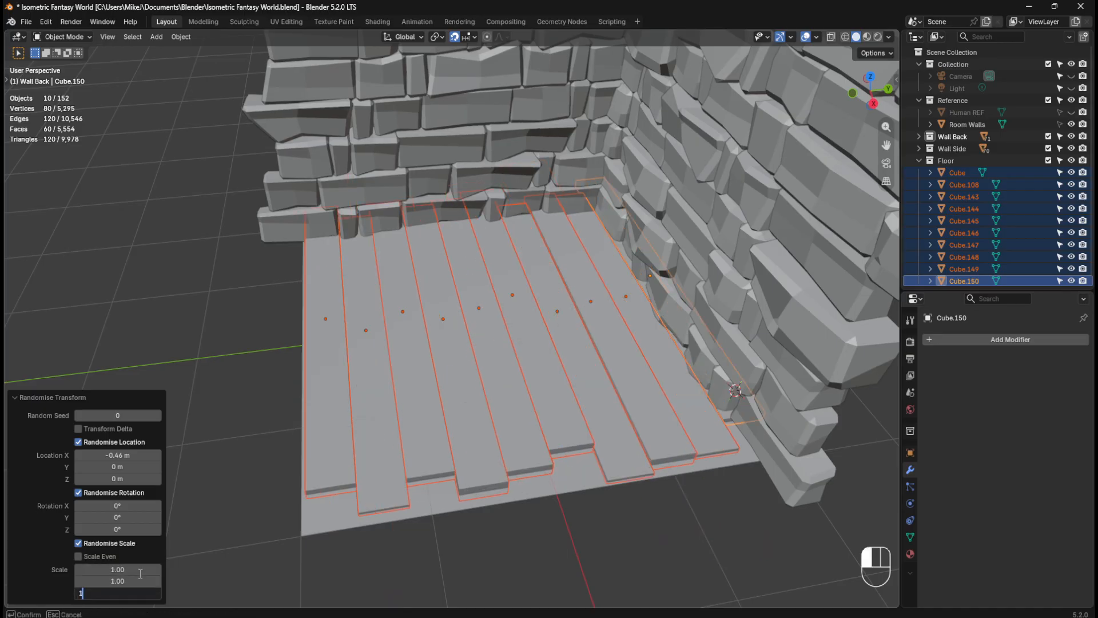
pyautogui.press('Return')
# Step: Try a randomised Y scale of 1.42 on the planks, then restore it to 1
pyautogui.moveTo(125, 581)
pyautogui.mouseDown()
pyautogui.moveTo(151, 581)
pyautogui.moveTo(114, 581)
pyautogui.moveTo(137, 581)
pyautogui.moveTo(127, 581)
pyautogui.mouseUp()
pyautogui.click(126, 581)
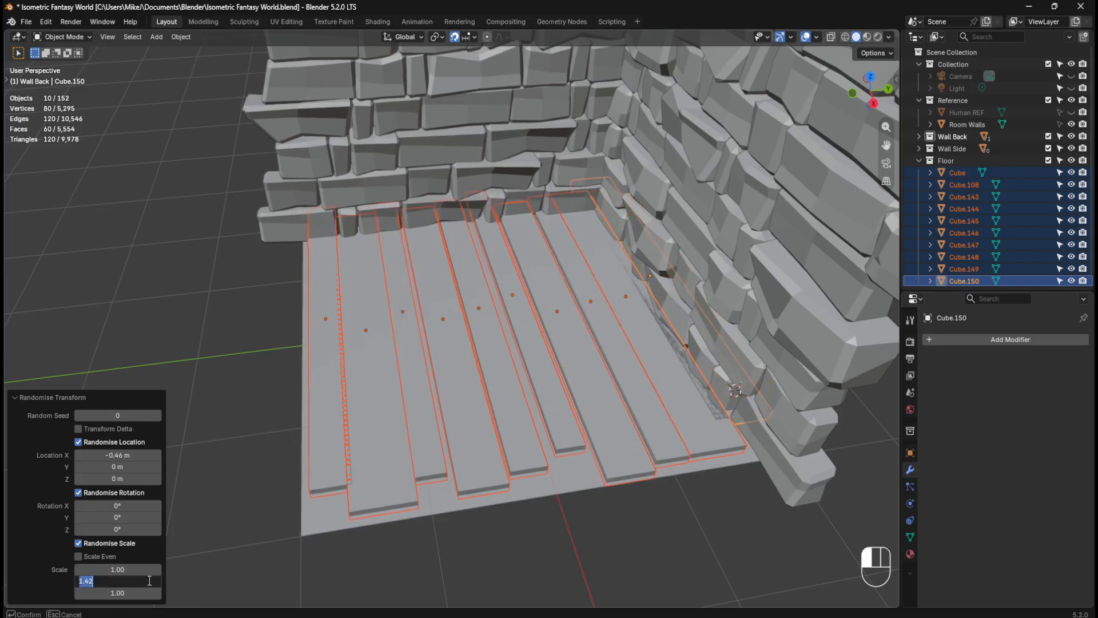
pyautogui.write('1')
pyautogui.press('Return')
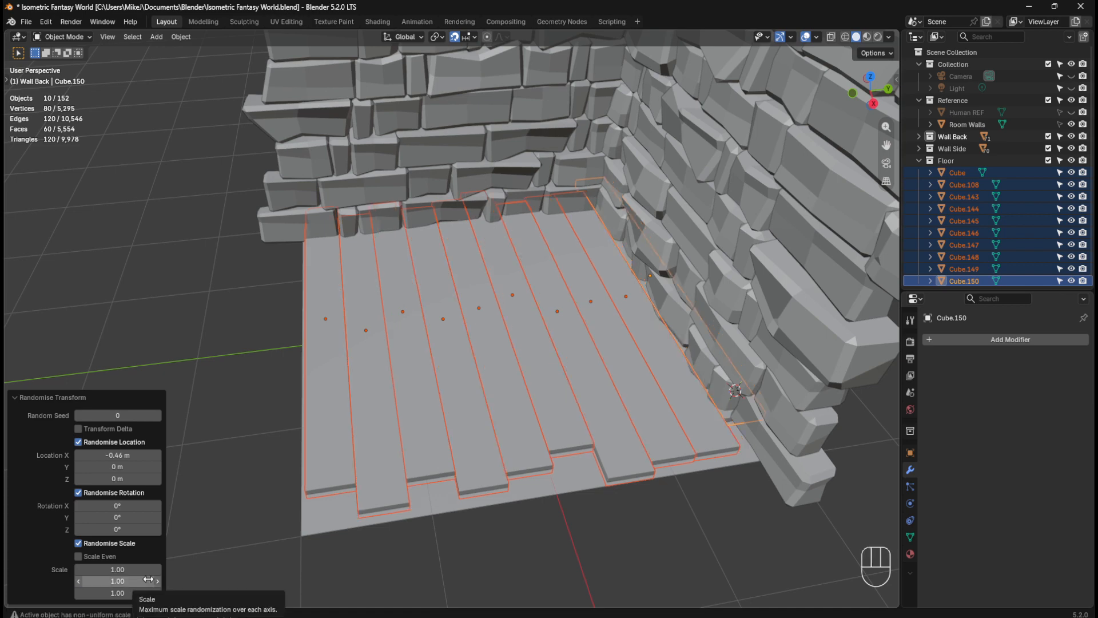
# Step: Test the X scale with Randomise Scale turned off, restoring the value to 1 and the option to on
pyautogui.click(78, 543)
pyautogui.moveTo(124, 570)
pyautogui.mouseDown()
pyautogui.moveTo(80, 570)
pyautogui.moveTo(123, 570)
pyautogui.mouseUp()
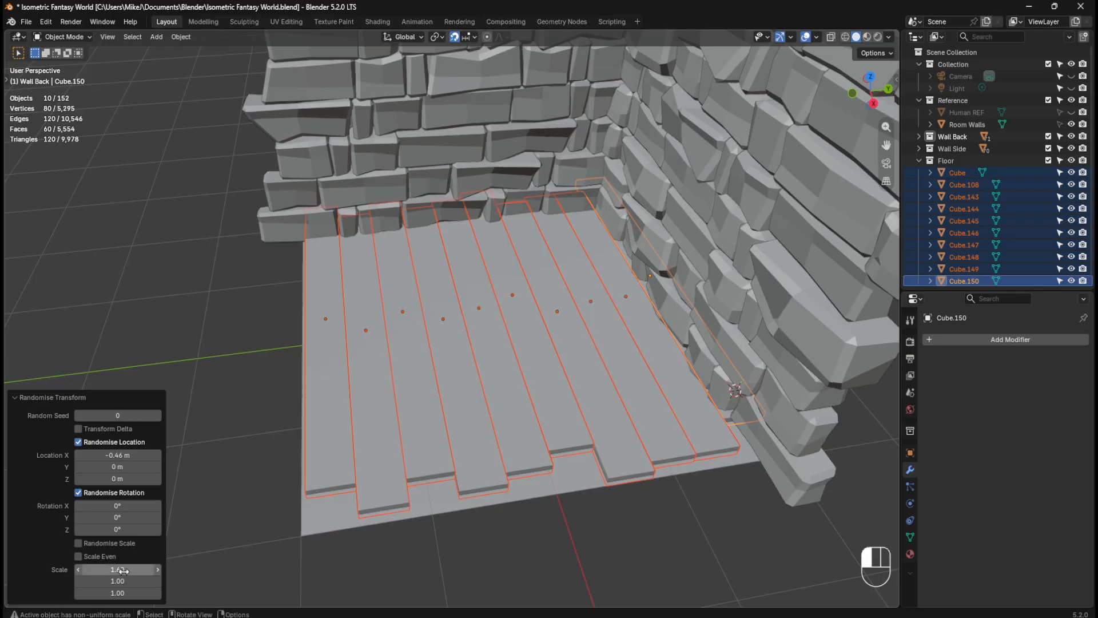
pyautogui.click(124, 570)
pyautogui.write('1')
pyautogui.press('Return')
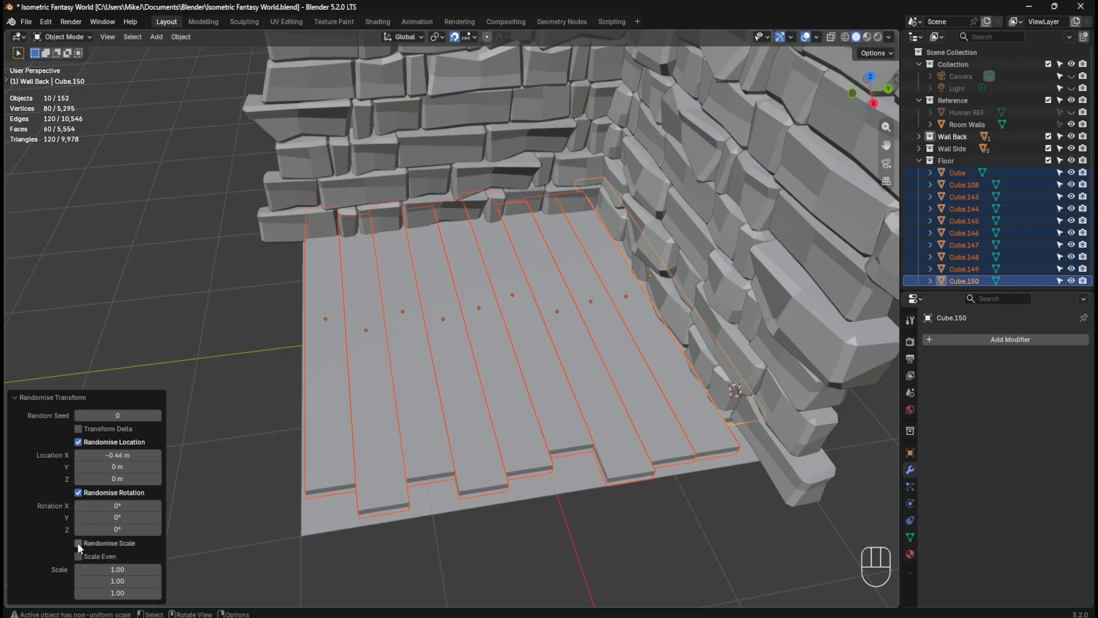
pyautogui.click(77, 543)
# Step: Test the scale values with Scale Even turned on, restoring each axis to 1
pyautogui.click(79, 556)
pyautogui.moveTo(118, 570)
pyautogui.mouseDown()
pyautogui.moveTo(90, 570)
pyautogui.moveTo(125, 581)
pyautogui.mouseUp()
pyautogui.click(117, 569)
pyautogui.write('1')
pyautogui.press('Return')
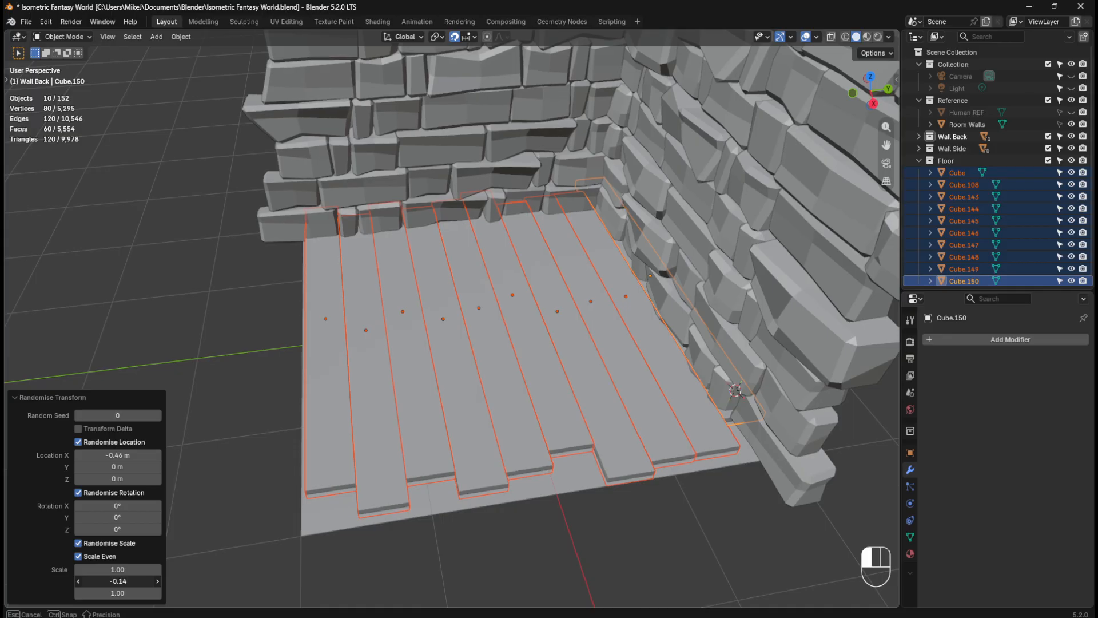
pyautogui.click(127, 581)
pyautogui.moveTo(125, 581)
pyautogui.mouseDown()
pyautogui.moveTo(106, 593)
pyautogui.moveTo(125, 594)
pyautogui.moveTo(116, 569)
pyautogui.moveTo(77, 569)
pyautogui.moveTo(165, 581)
pyautogui.moveTo(128, 581)
pyautogui.mouseUp()
pyautogui.write('1')
pyautogui.press('Return')
pyautogui.click(121, 594)
pyautogui.write('1')
pyautogui.press('Return')
# Step: Turn Scale Even off and set the randomised X and Y scales to 1
pyautogui.click(81, 559)
pyautogui.click(126, 573)
pyautogui.write('1')
pyautogui.press('Return')
pyautogui.click(128, 582)
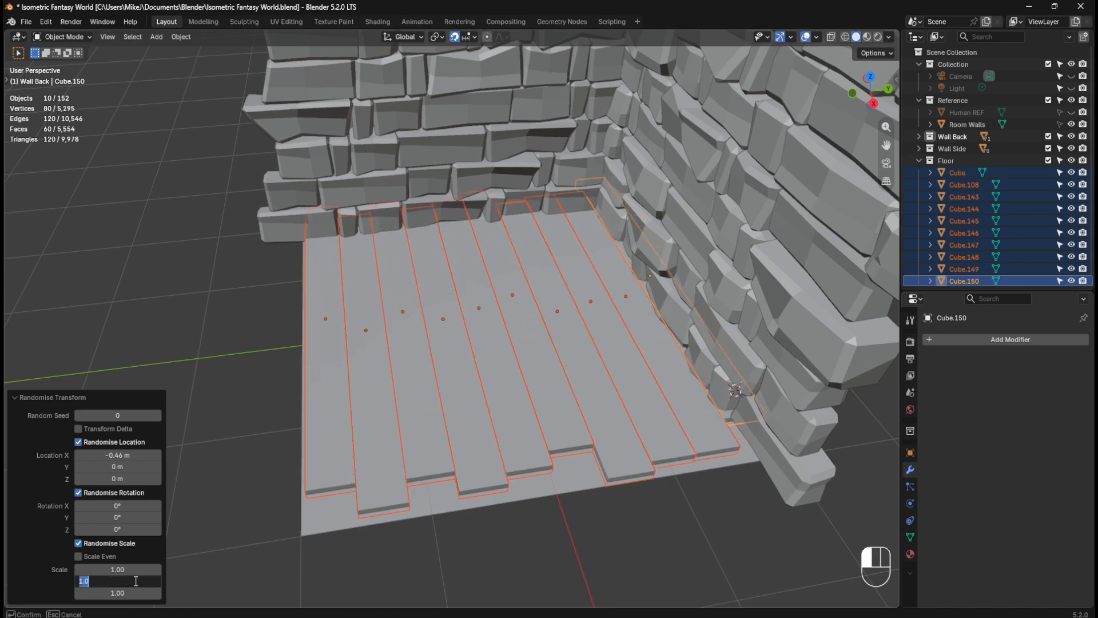
pyautogui.write('1')
pyautogui.press('Return')
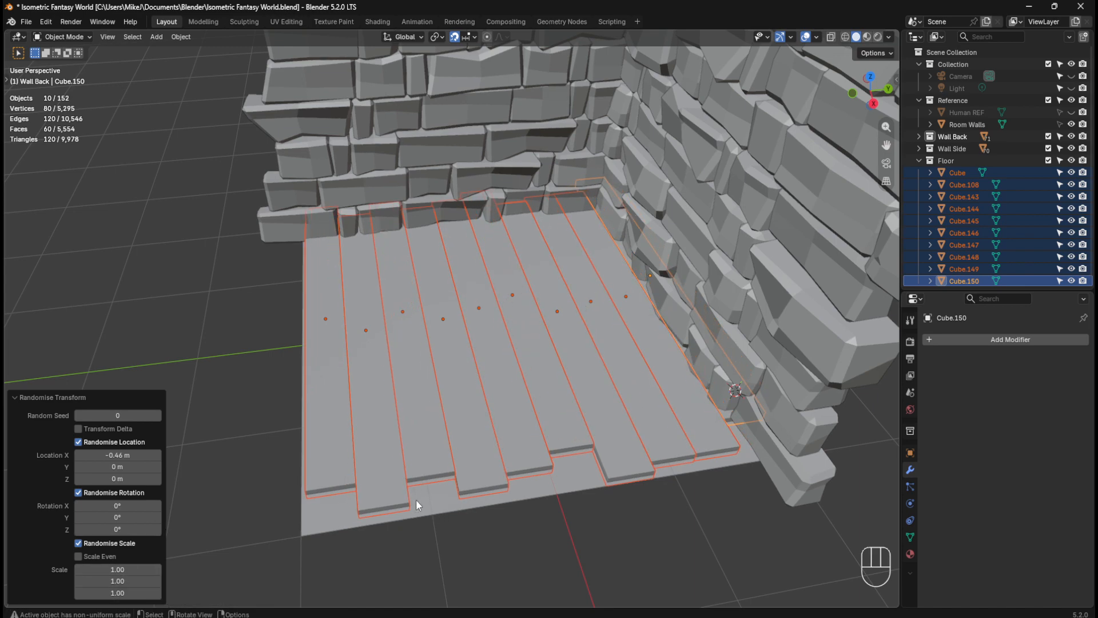
# Step: Set the planks' randomised X location to -0.47 m and move all ten planks 0.4 m along X
pyautogui.moveTo(117, 454)
pyautogui.mouseDown()
pyautogui.moveTo(92, 454)
pyautogui.moveTo(177, 454)
pyautogui.moveTo(74, 455)
pyautogui.moveTo(156, 455)
pyautogui.moveTo(116, 454)
pyautogui.mouseUp()
pyautogui.moveTo(446, 375); pyautogui.dragTo(486, 380, button='middle')
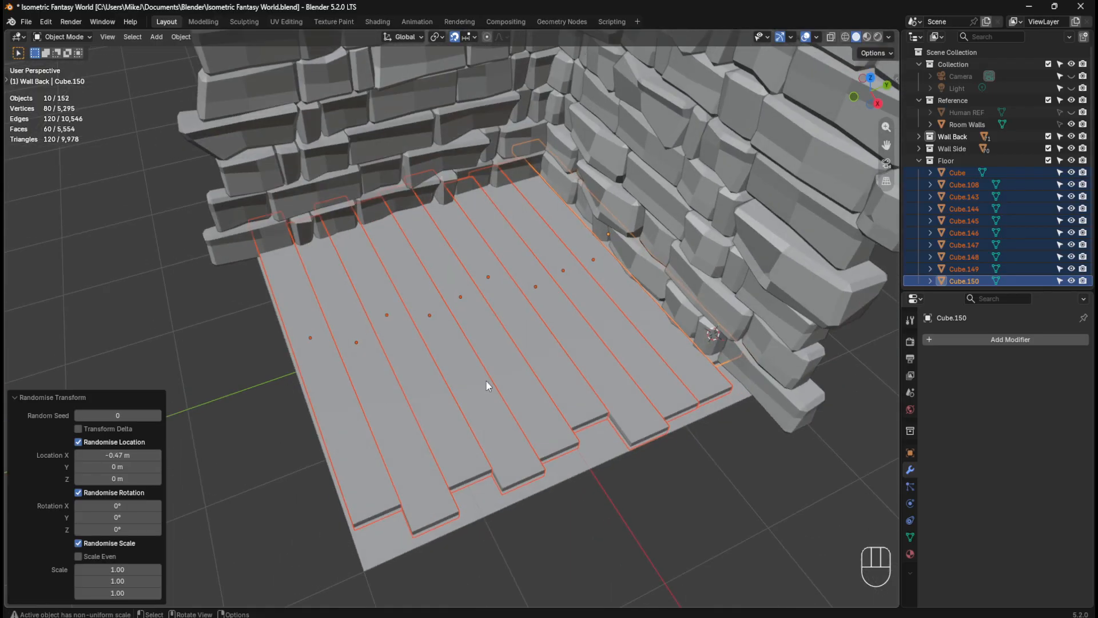
pyautogui.press('KP_7')
pyautogui.scroll(-2, 486, 379)
pyautogui.keyDown('shift'); pyautogui.moveTo(566, 166); pyautogui.dragTo(582, 261, button='middle'); pyautogui.keyUp('shift')
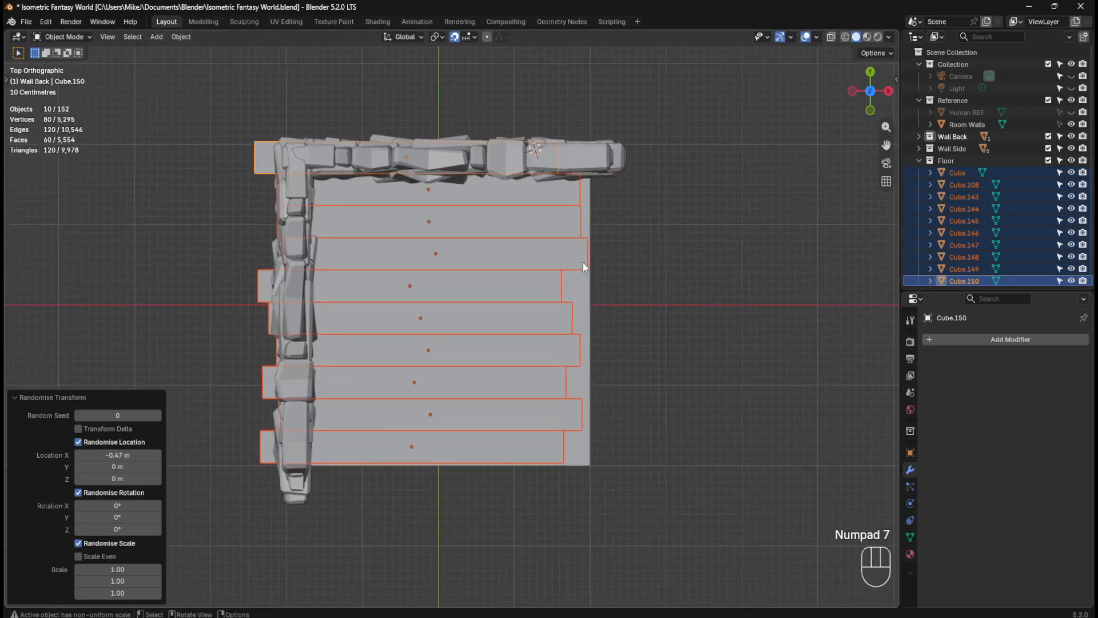
pyautogui.press('g')
pyautogui.press('x')
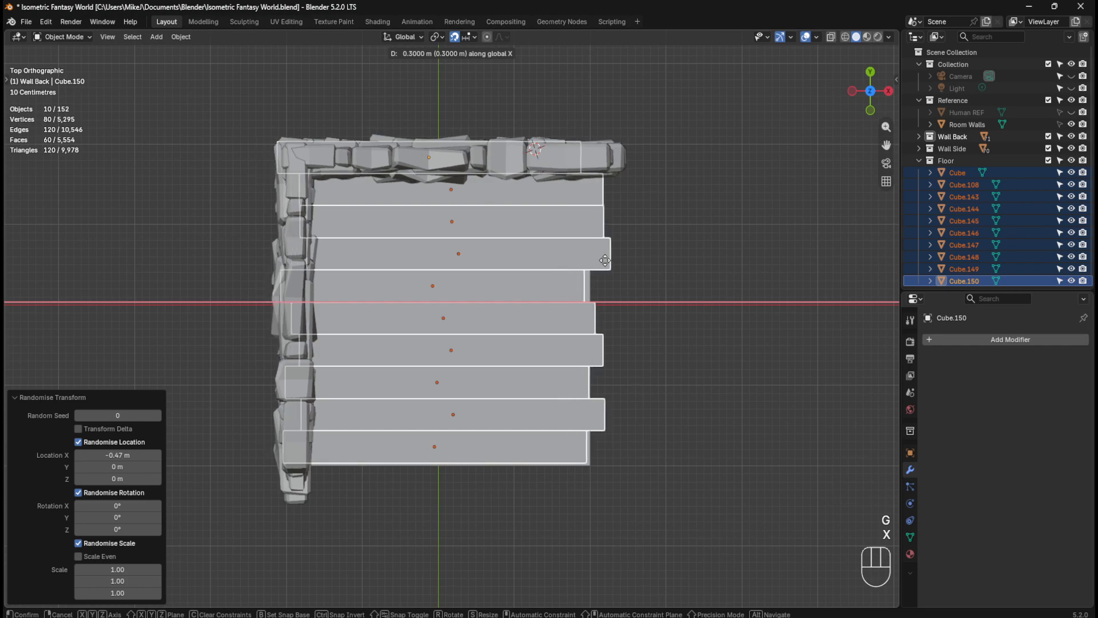
pyautogui.click(613, 261)
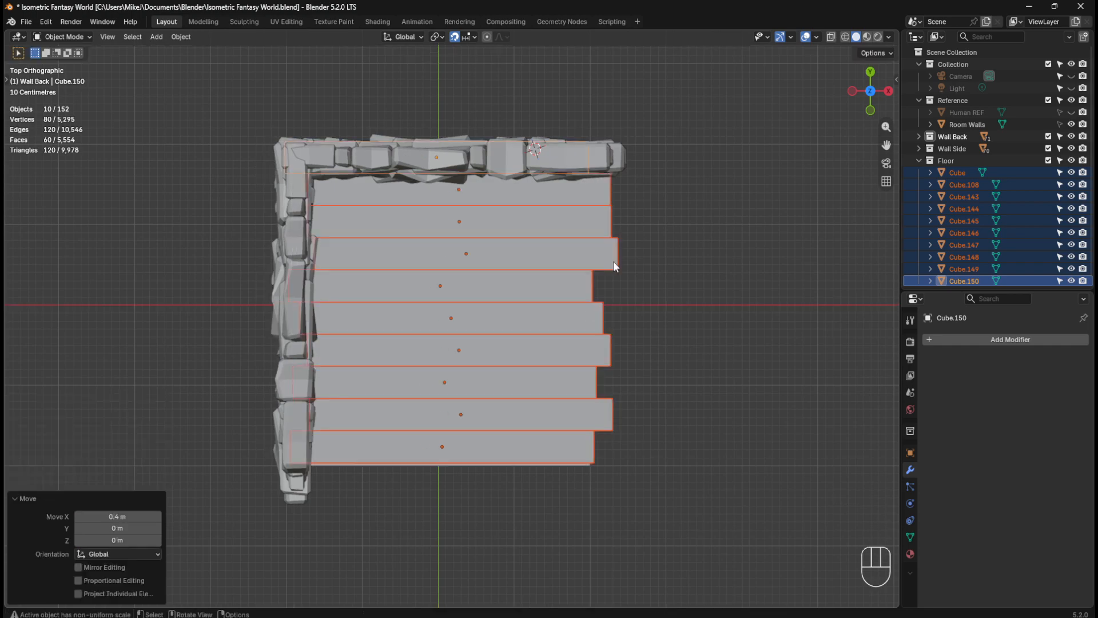
pyautogui.moveTo(613, 260)
pyautogui.mouseDown(button='middle')
pyautogui.moveTo(653, 320)
pyautogui.moveTo(606, 240)
pyautogui.mouseUp(button='middle')
pyautogui.press('Tab')
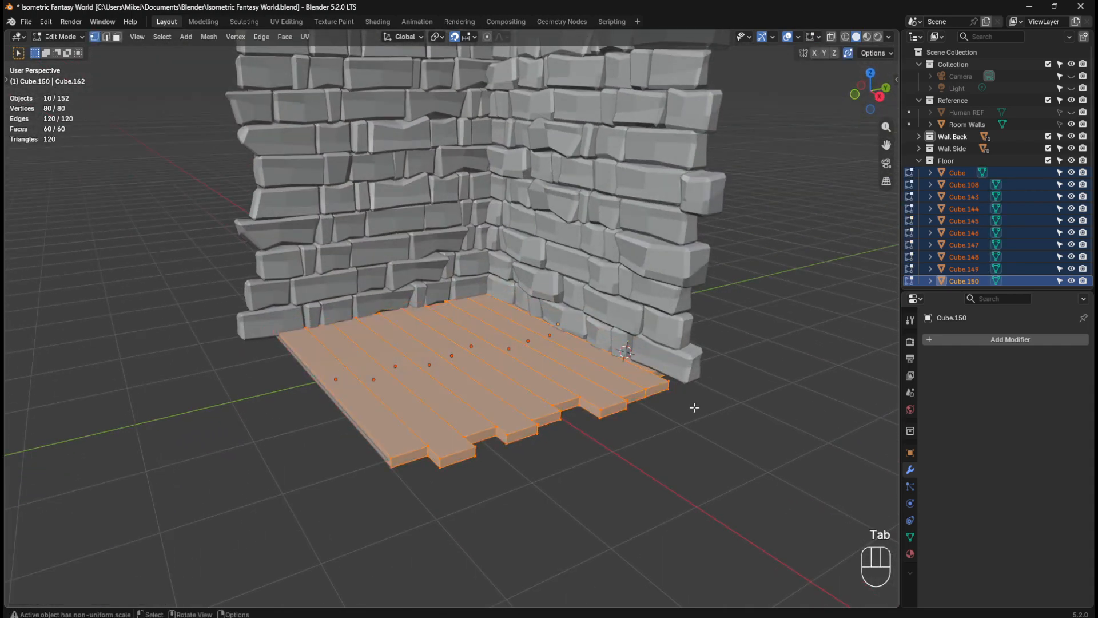
pyautogui.click(694, 407)
pyautogui.moveTo(694, 407); pyautogui.dragTo(700, 429, button='middle')
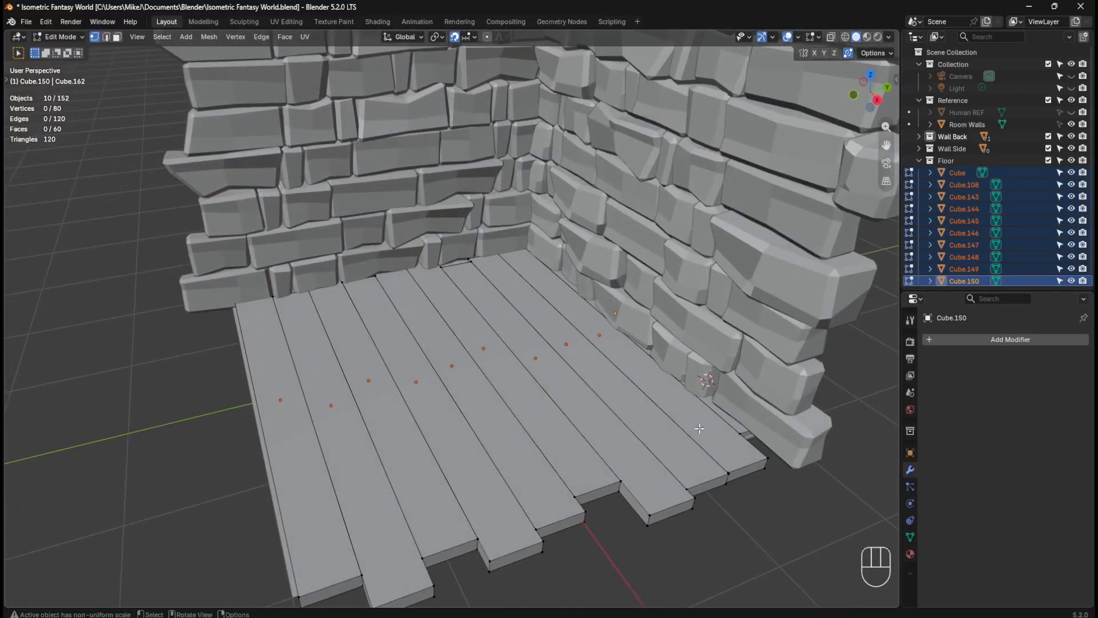
pyautogui.press('KP_7')
pyautogui.press('a')
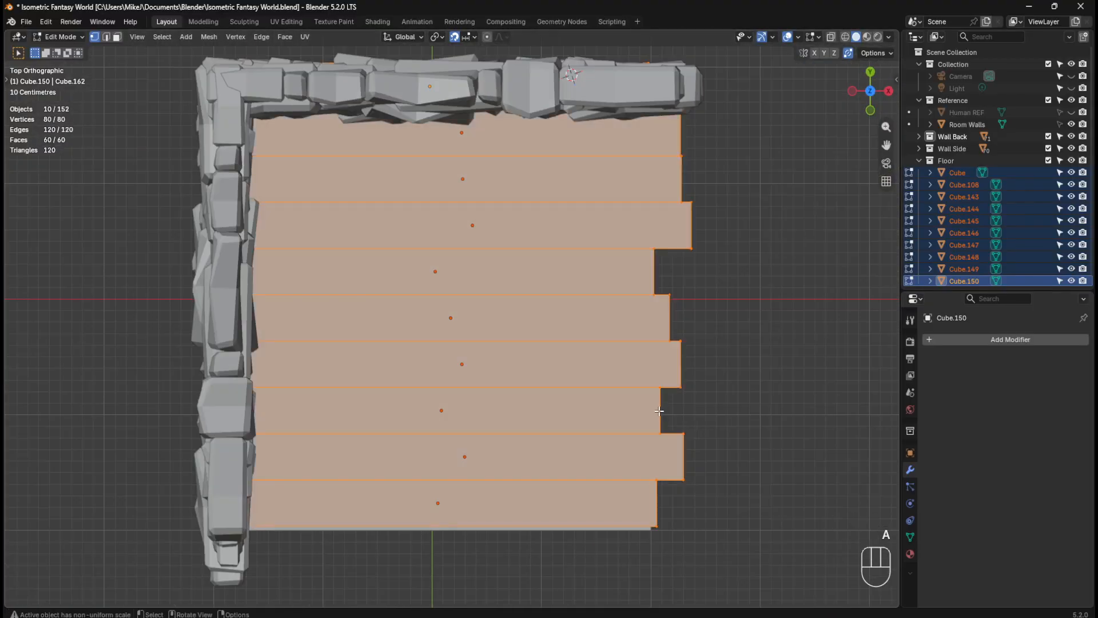
pyautogui.press('Tab')
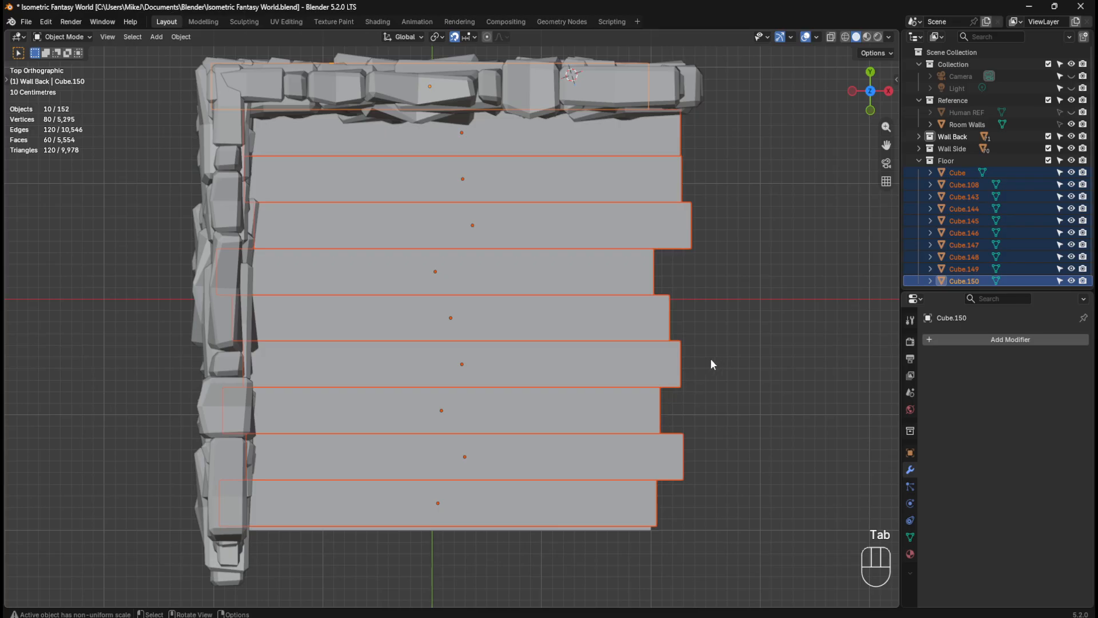
pyautogui.click(752, 342)
pyautogui.press('a')
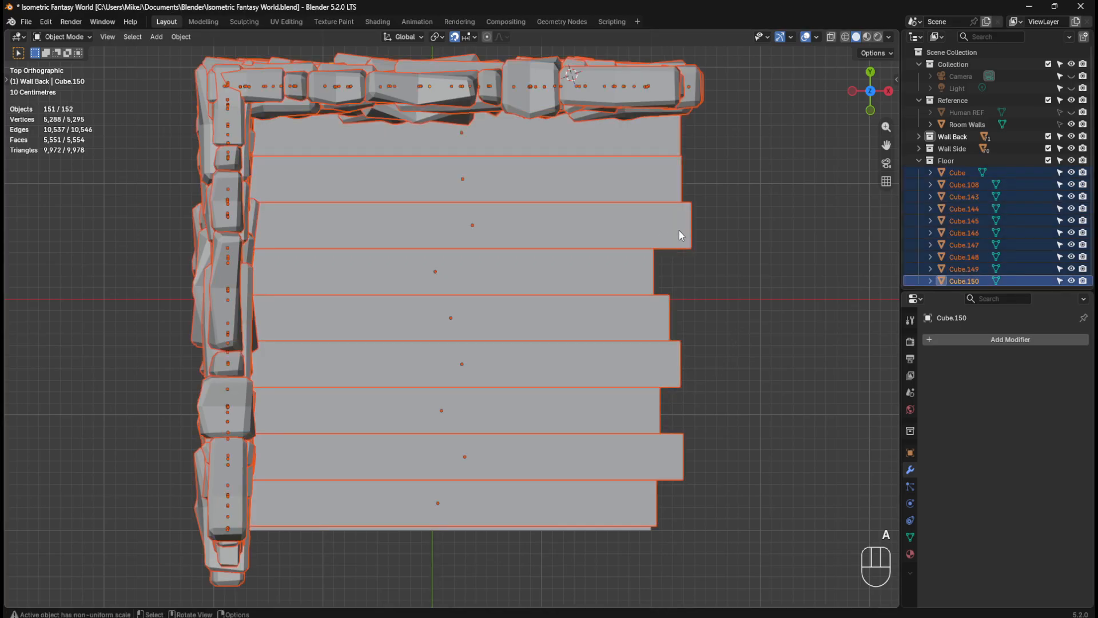
pyautogui.press('a')
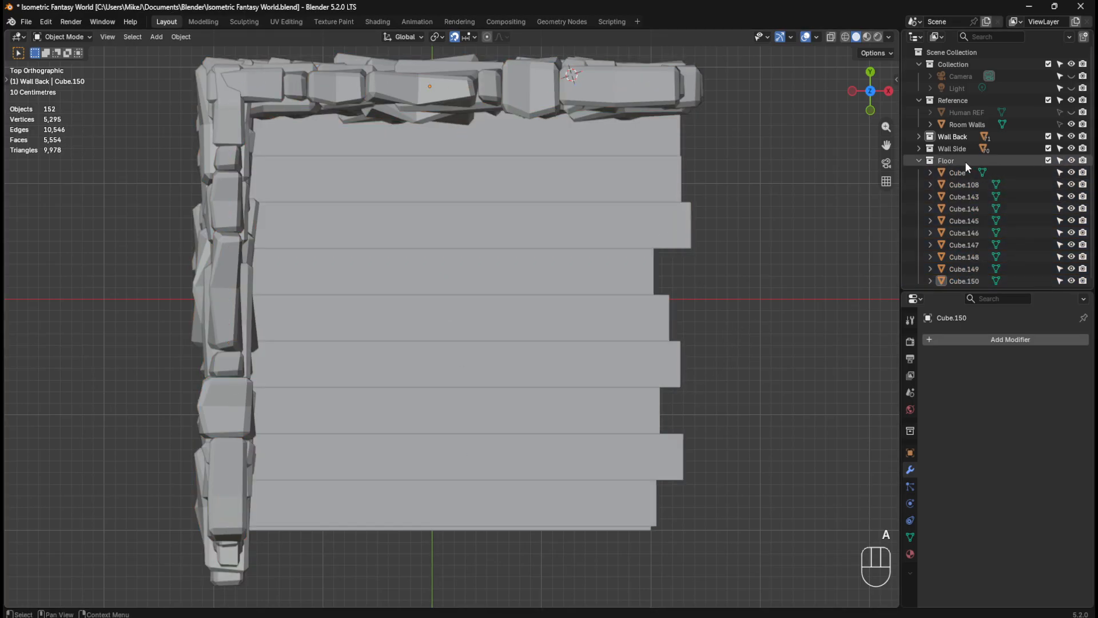
# Step: Select all objects in the Floor collection and move them -0.1 m along Y
pyautogui.rightClick(949, 163)
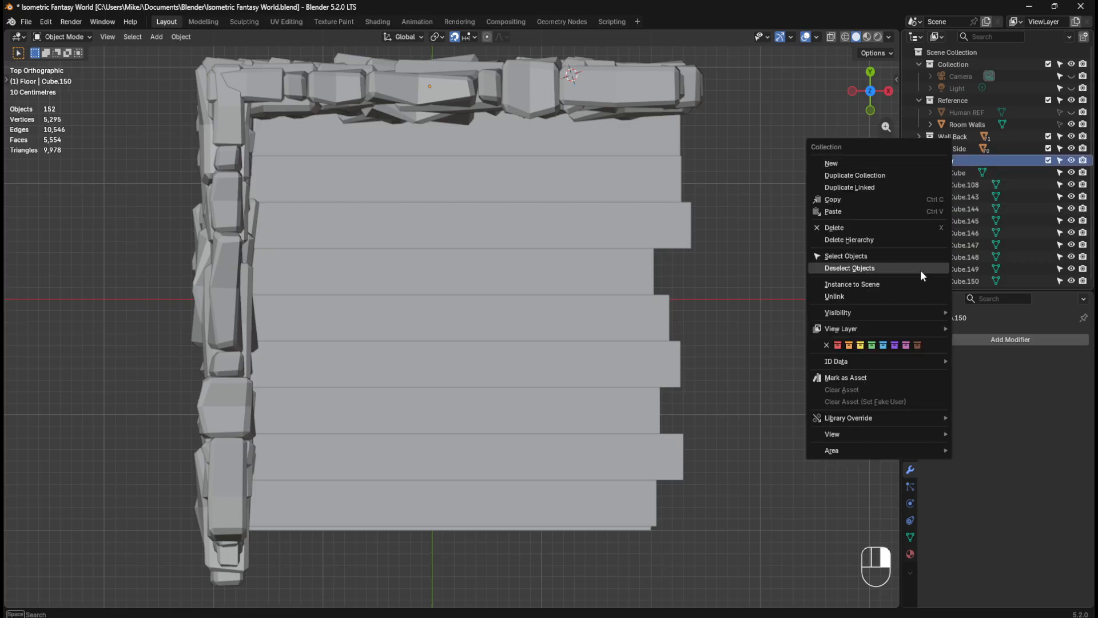
pyautogui.click(900, 258)
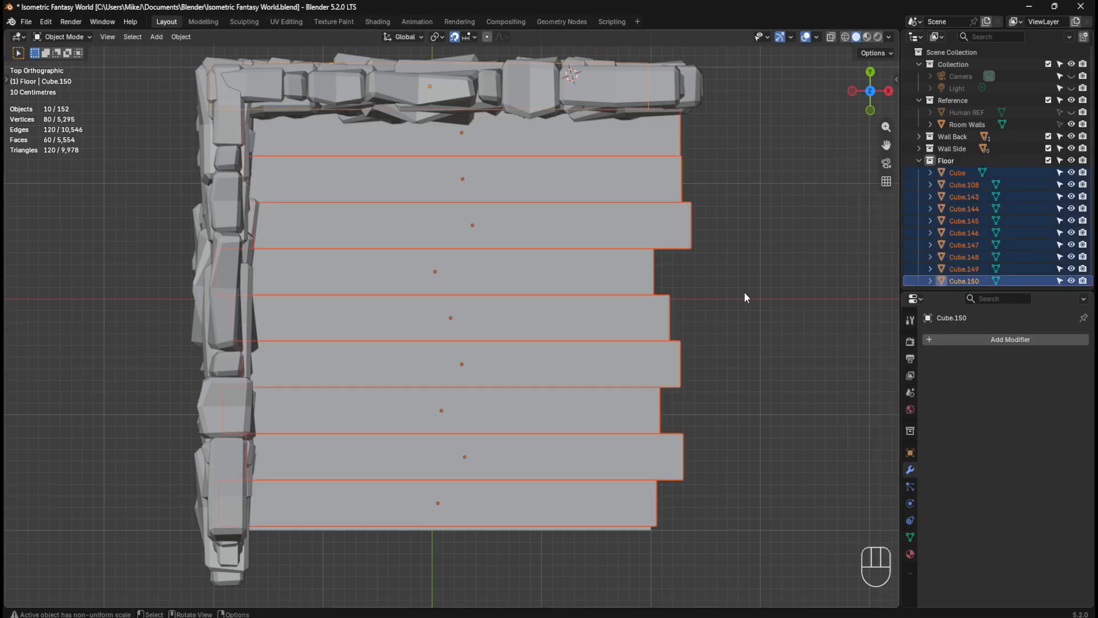
pyautogui.press('g')
pyautogui.press('y')
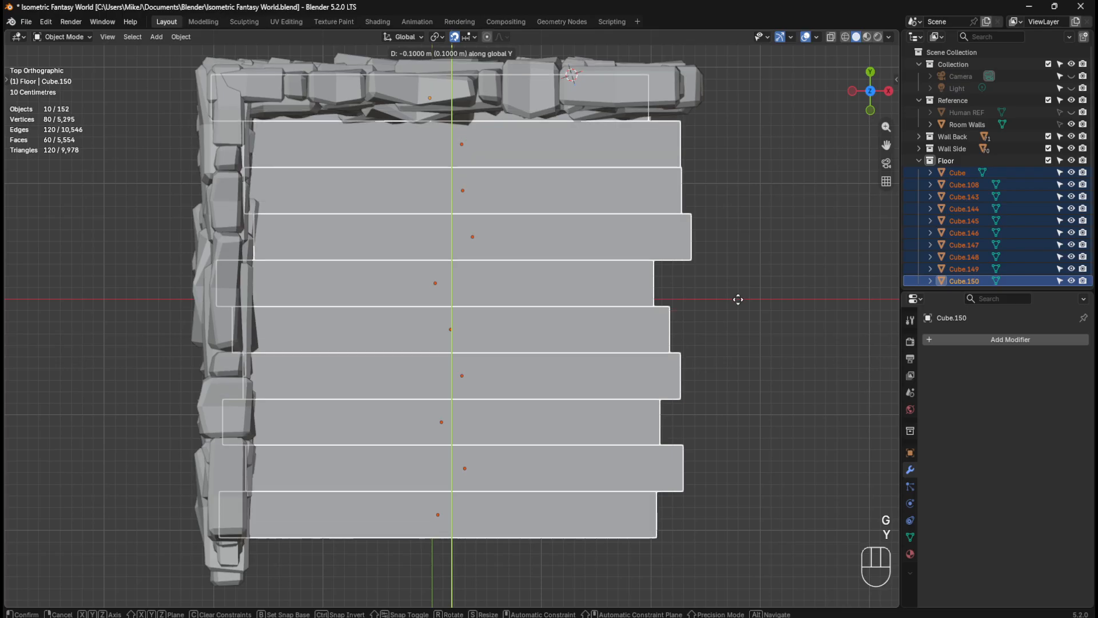
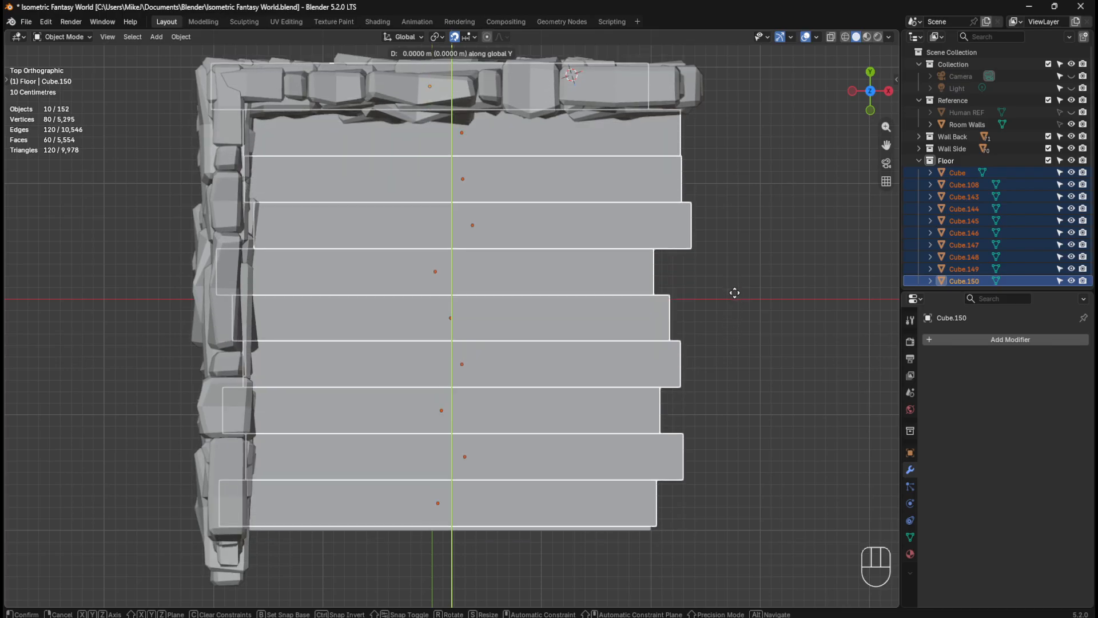
pyautogui.click(736, 301)
pyautogui.press('g')
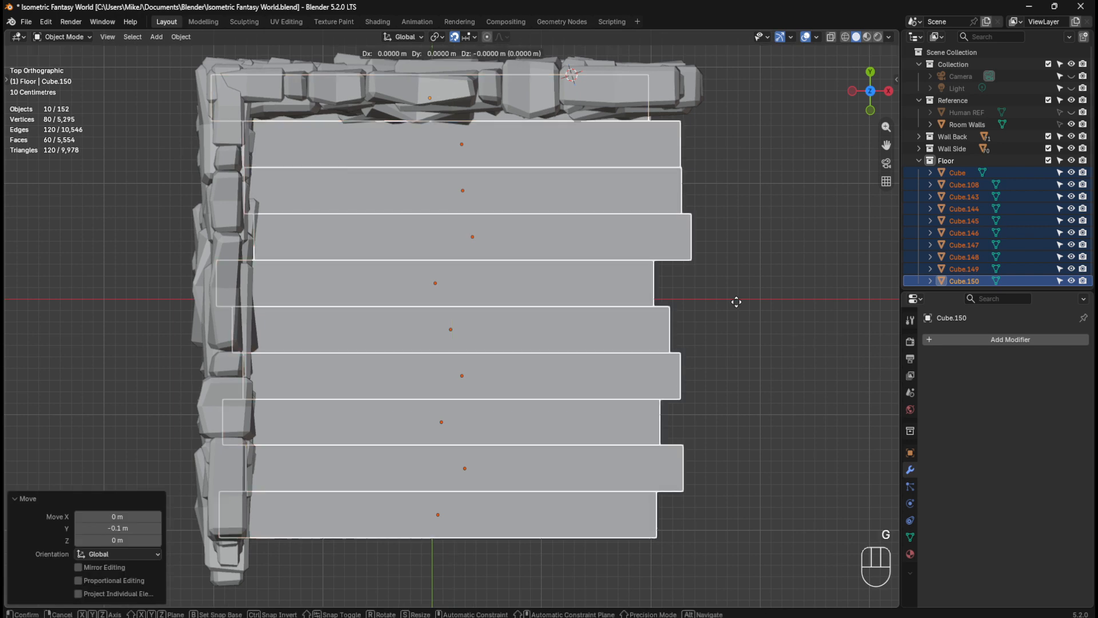
pyautogui.press('x')
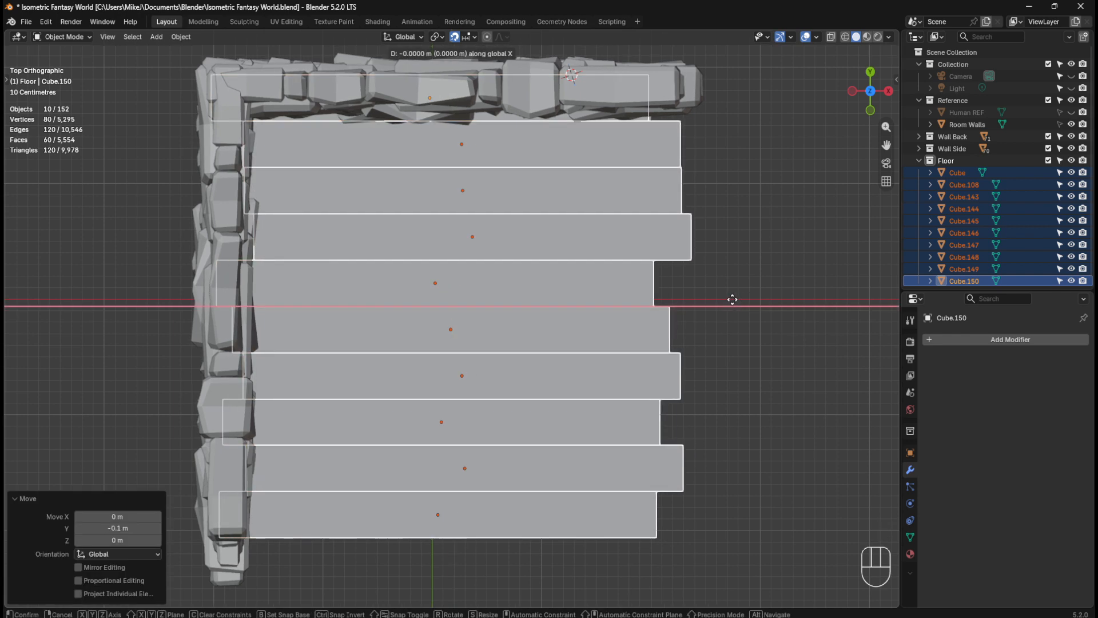
pyautogui.click(732, 300)
# Step: Shift the third visible plank from the back wall about -0.16 m along X so its end protrudes less
pyautogui.click(676, 244)
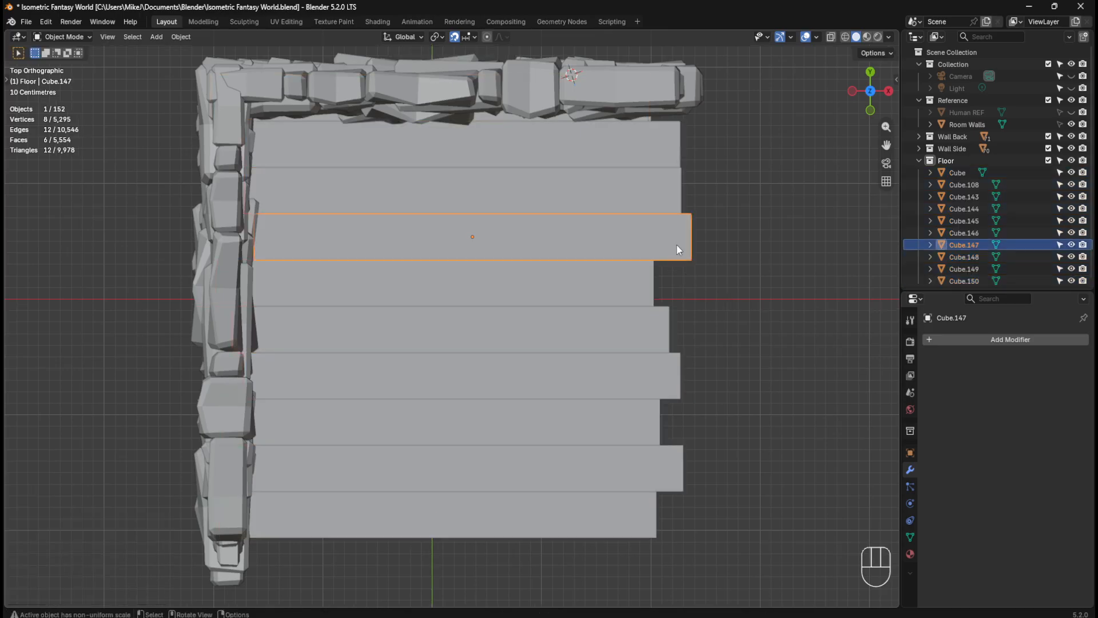
pyautogui.press('g')
pyautogui.press('x')
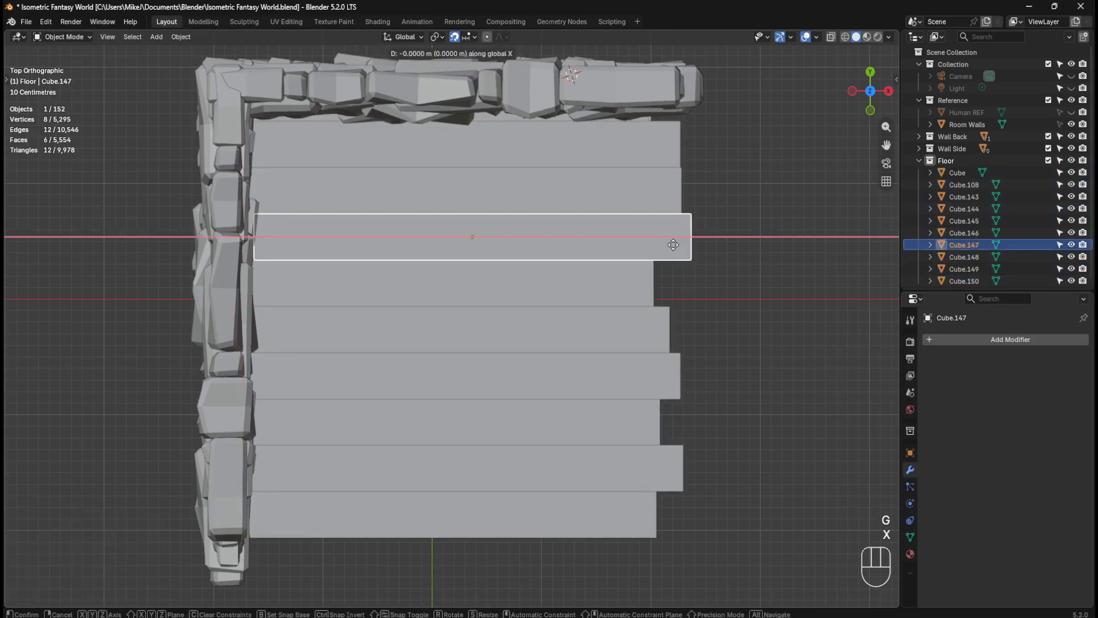
pyautogui.press('ctrl')
pyautogui.click(659, 244)
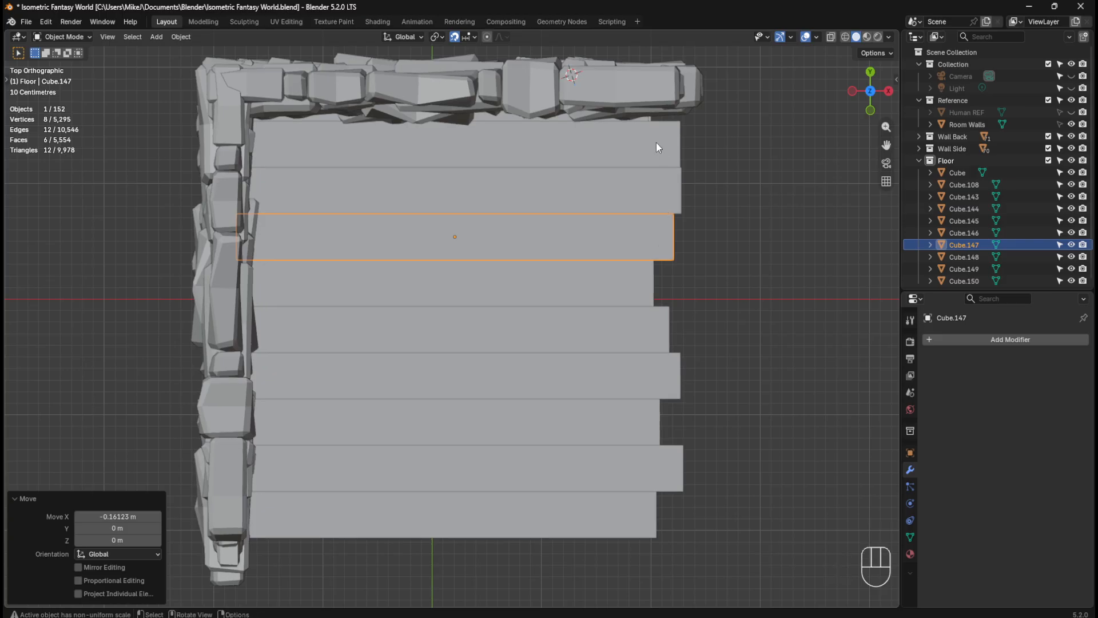
# Step: Select the plank beneath the back wall and move it 0.1 m along X
pyautogui.click(640, 120)
pyautogui.click(642, 122)
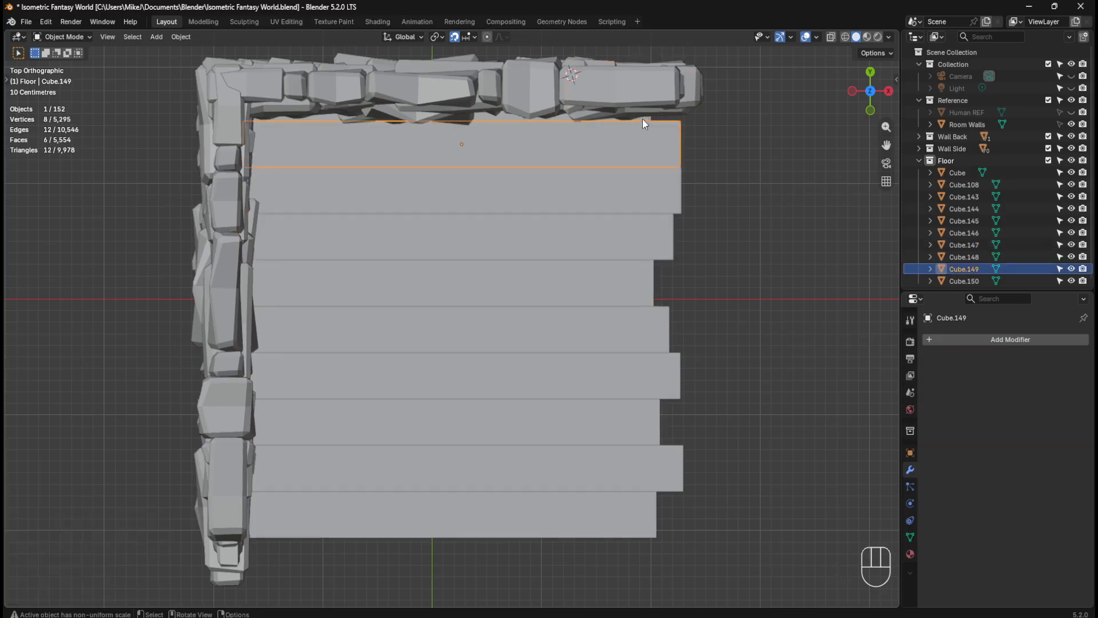
pyautogui.click(646, 119)
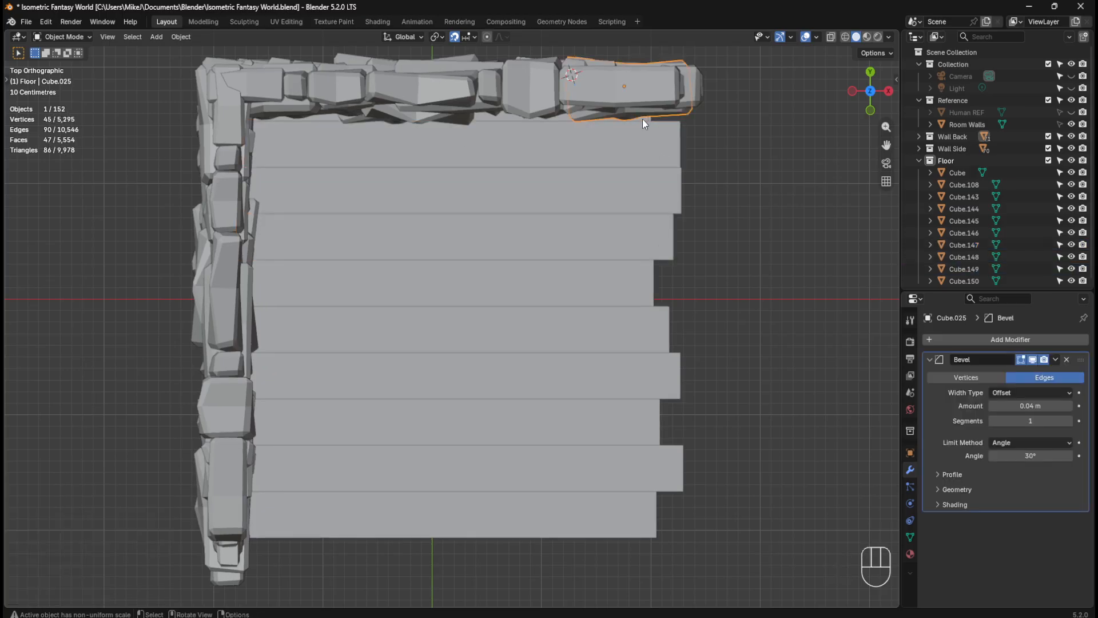
pyautogui.click(646, 123)
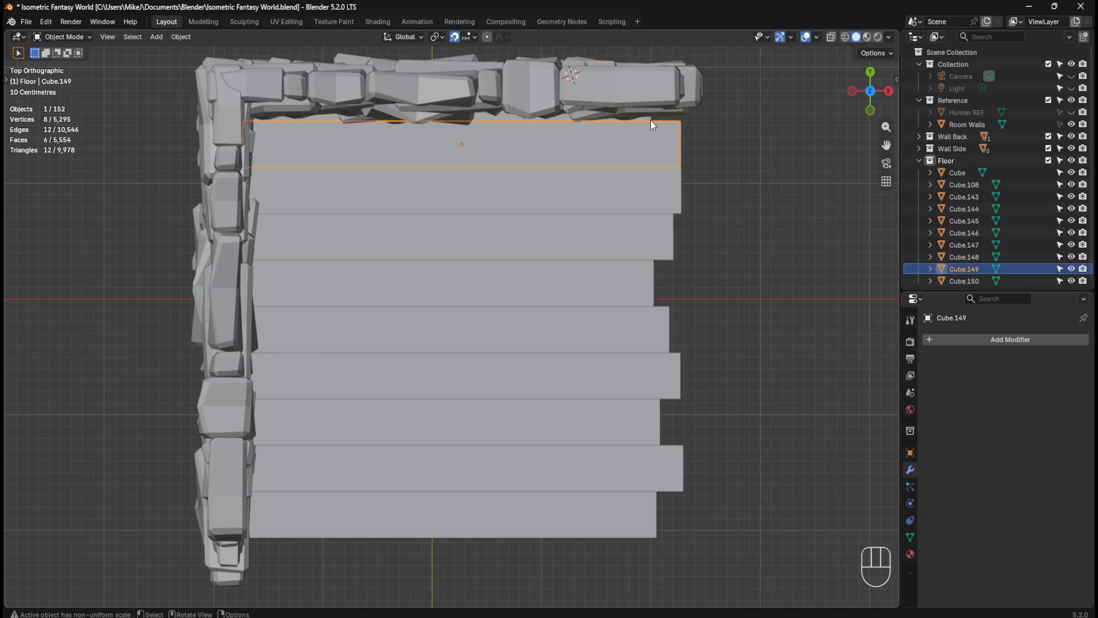
pyautogui.click(955, 280)
pyautogui.press('g')
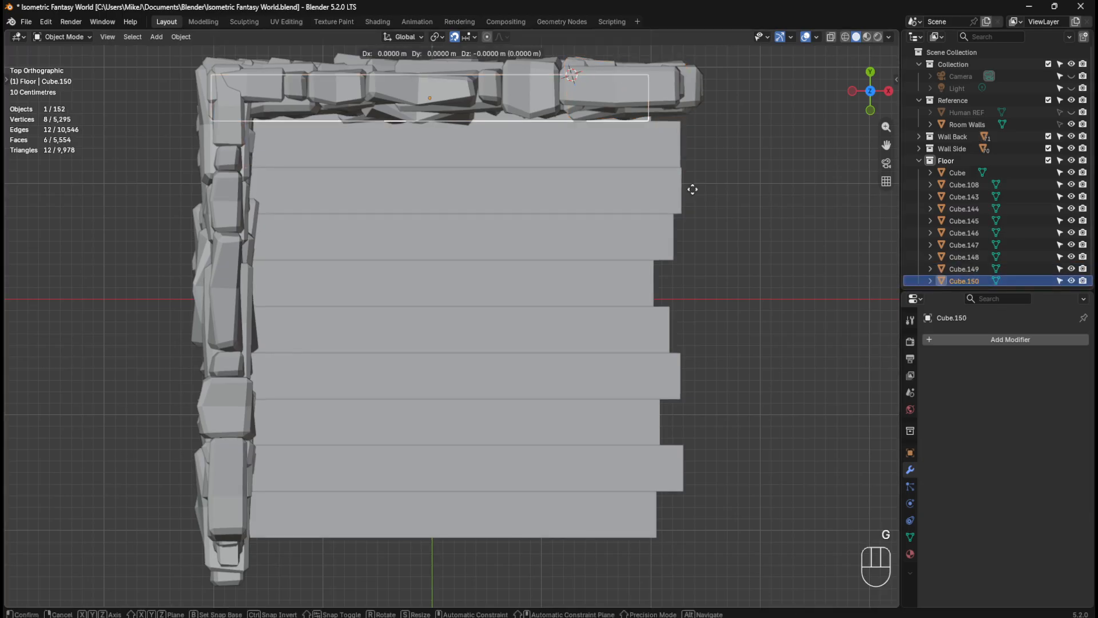
pyautogui.press('x')
pyautogui.click(698, 189)
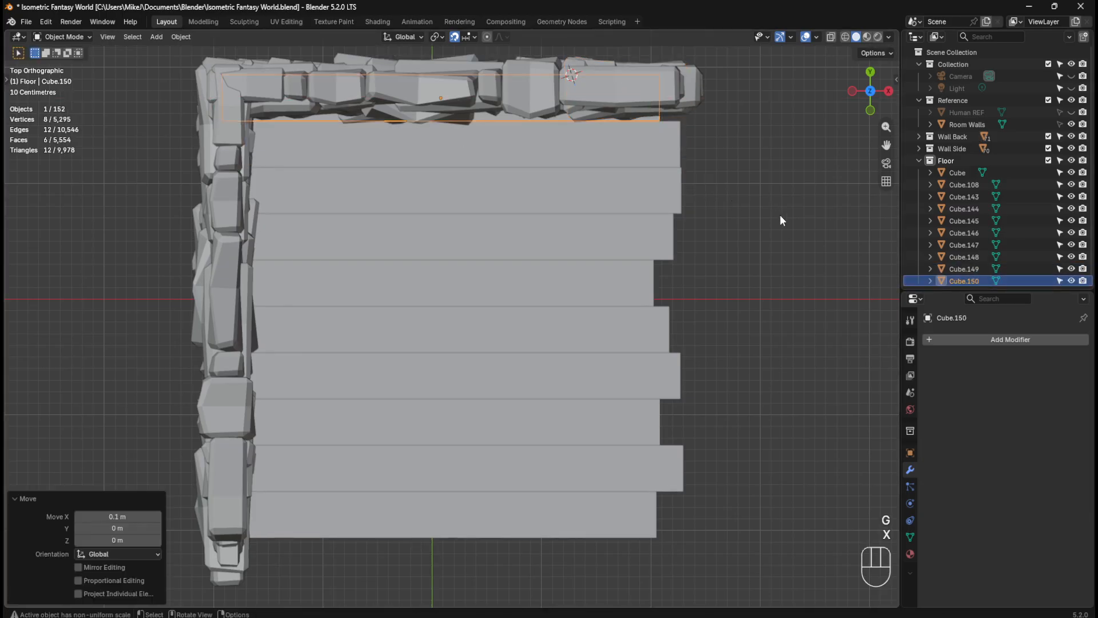
pyautogui.click(753, 284)
# Step: Move the second visible plank from the back wall about -0.13 m along X and clear the selection
pyautogui.click(675, 198)
pyautogui.press('g')
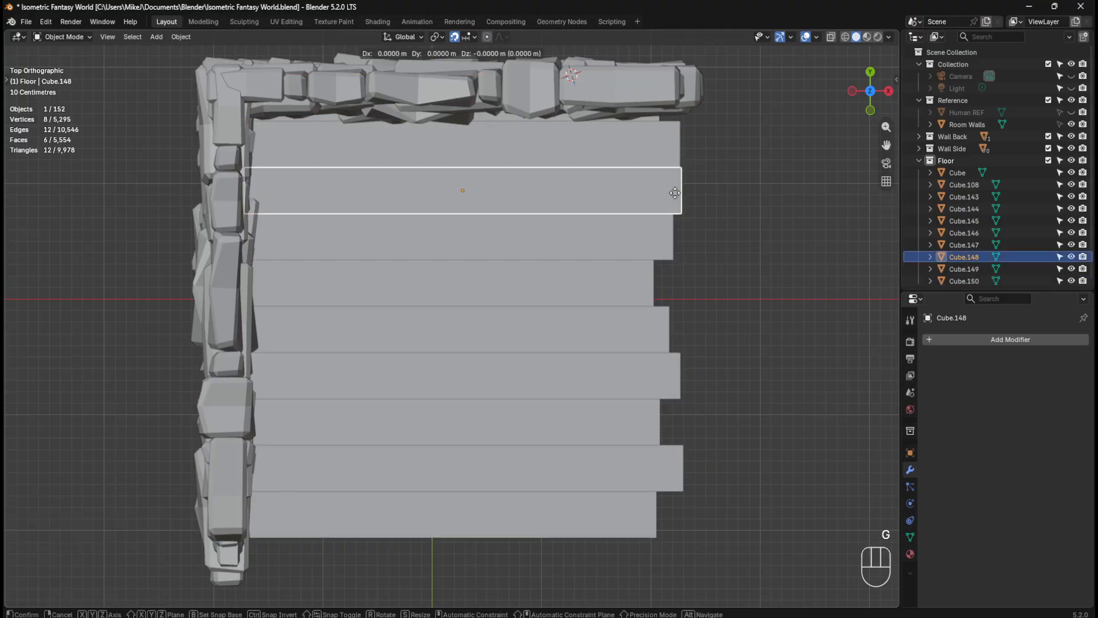
pyautogui.press('x')
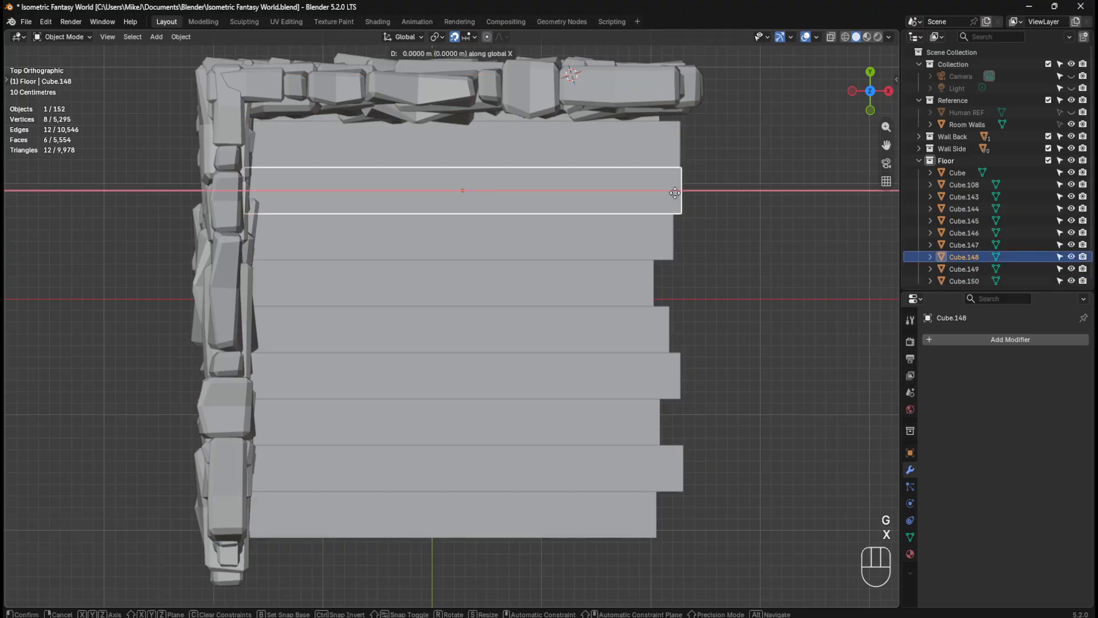
pyautogui.press('ctrl')
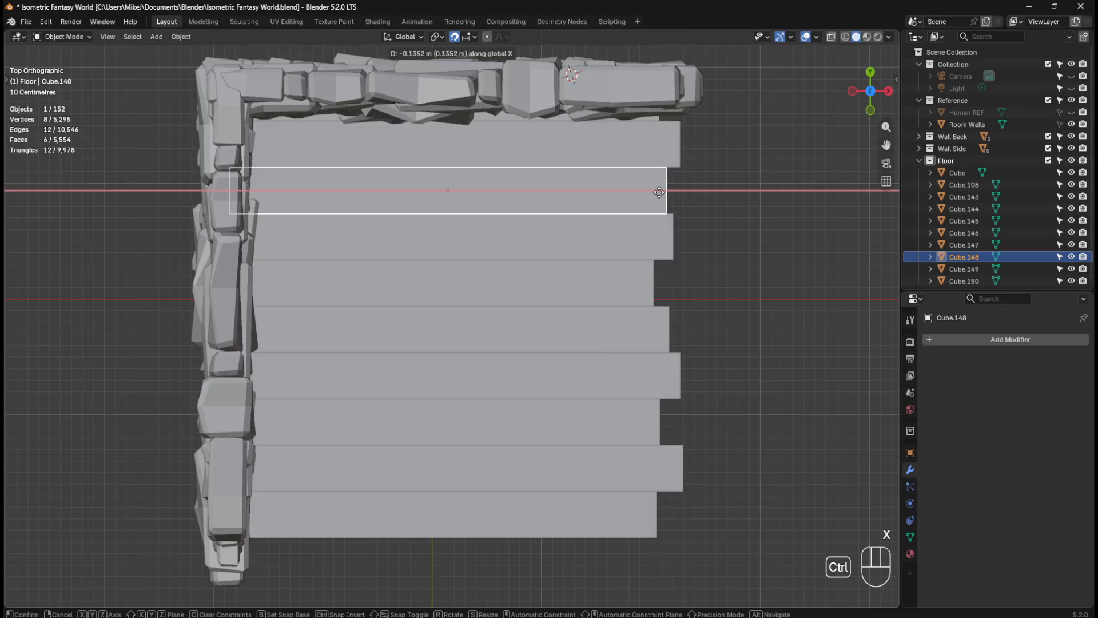
pyautogui.click(661, 193)
pyautogui.moveTo(661, 193); pyautogui.dragTo(658, 500, button='middle')
pyautogui.click(692, 471)
# Step: Check the staggered floor in Material Preview shading, return to Solid shading and save the file
pyautogui.moveTo(593, 458); pyautogui.dragTo(553, 421, button='middle')
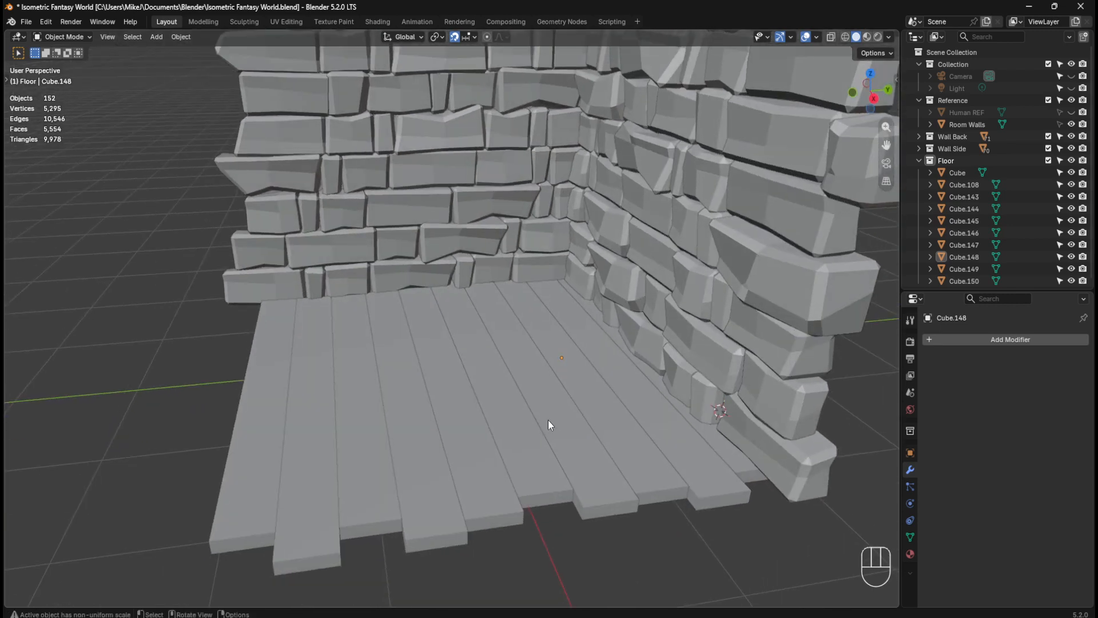
pyautogui.press('Tab')
pyautogui.press('Tab')
pyautogui.click(866, 38)
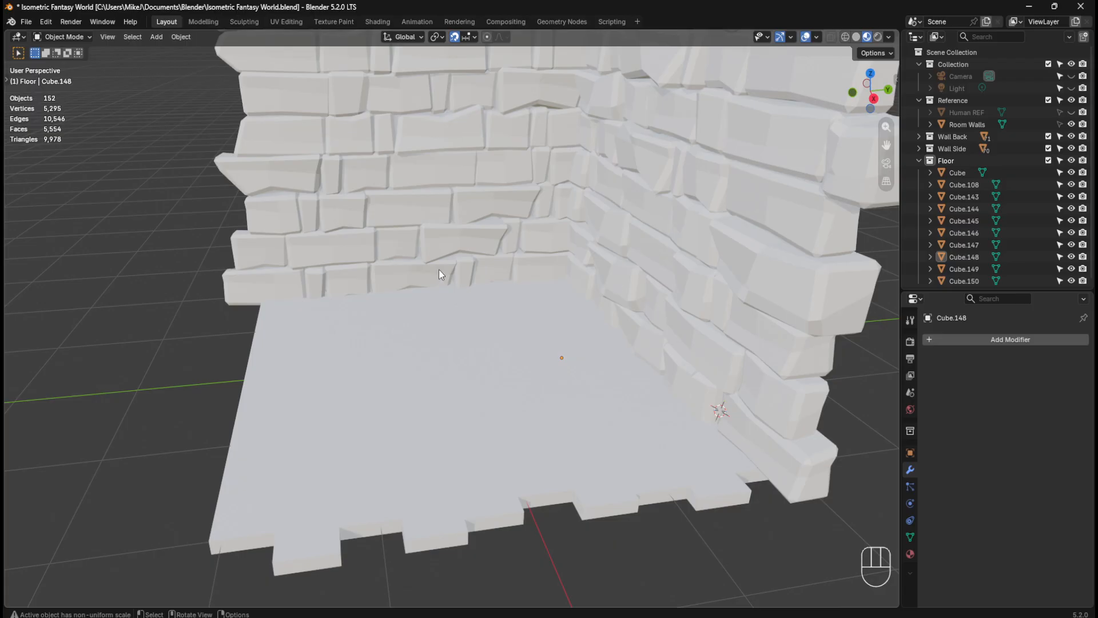
pyautogui.click(856, 37)
pyautogui.moveTo(503, 317)
pyautogui.mouseDown(button='middle')
pyautogui.moveTo(556, 357)
pyautogui.moveTo(558, 305)
pyautogui.moveTo(546, 304)
pyautogui.mouseUp(button='middle')
pyautogui.hotkey('ctrl', 's')
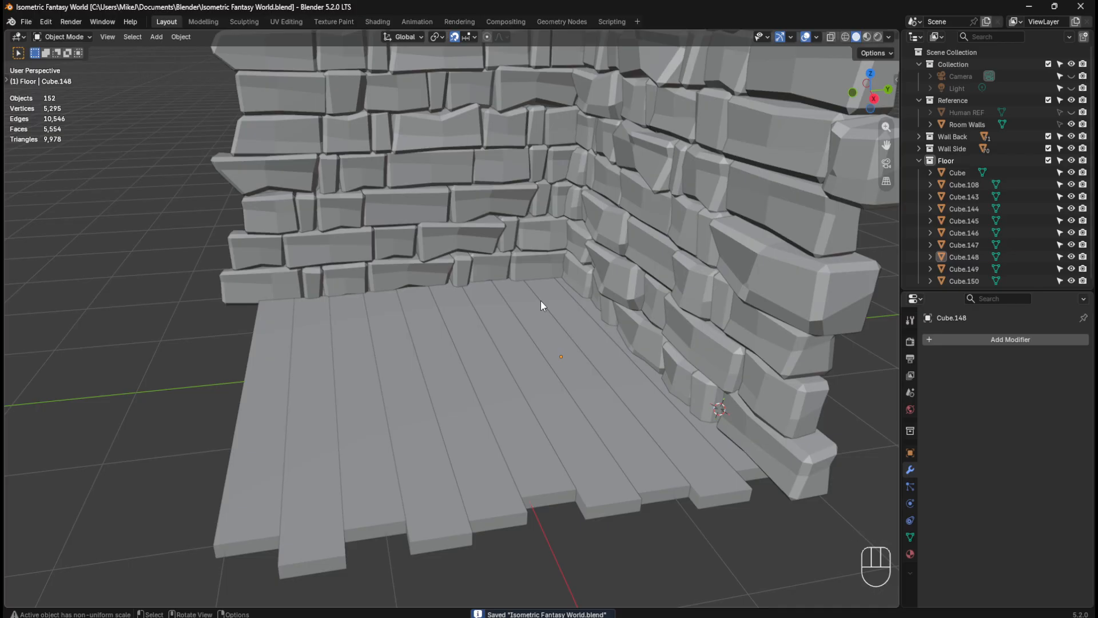
# Step: Select all ten floor planks, save the file and set the transform pivot point to Individual Origins
pyautogui.click(279, 445)
pyautogui.click(321, 416)
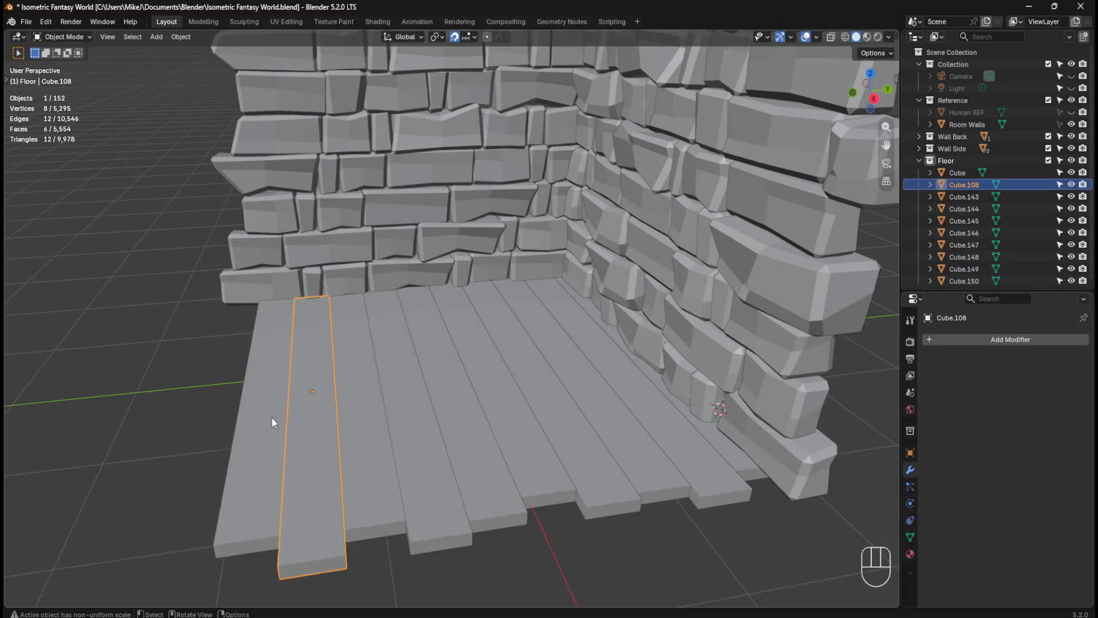
pyautogui.click(272, 418)
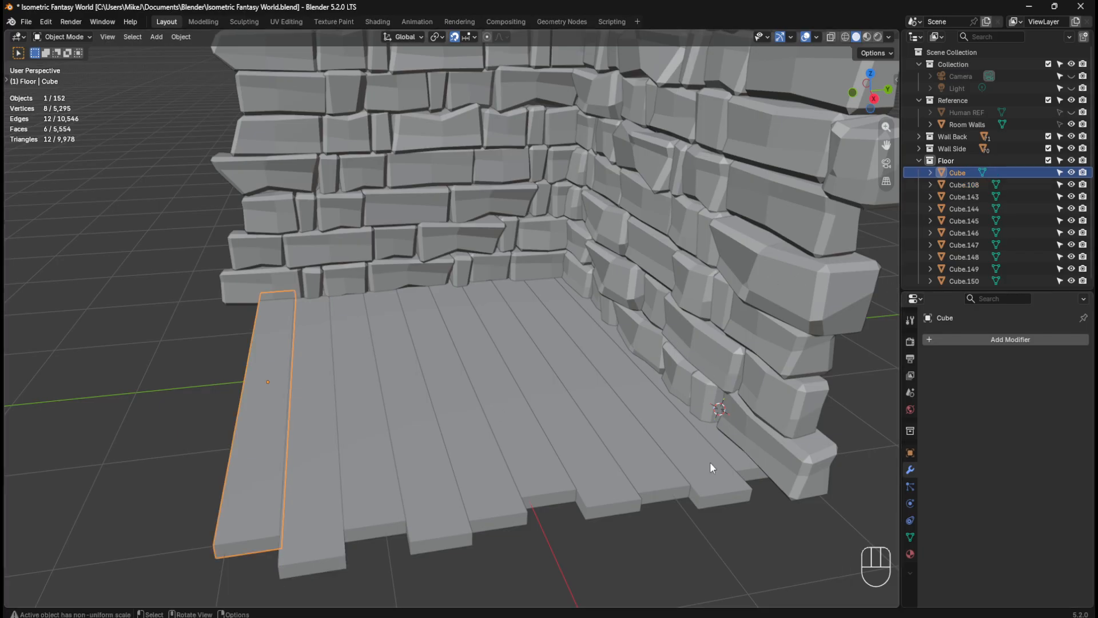
pyautogui.moveTo(252, 404); pyautogui.dragTo(679, 498)
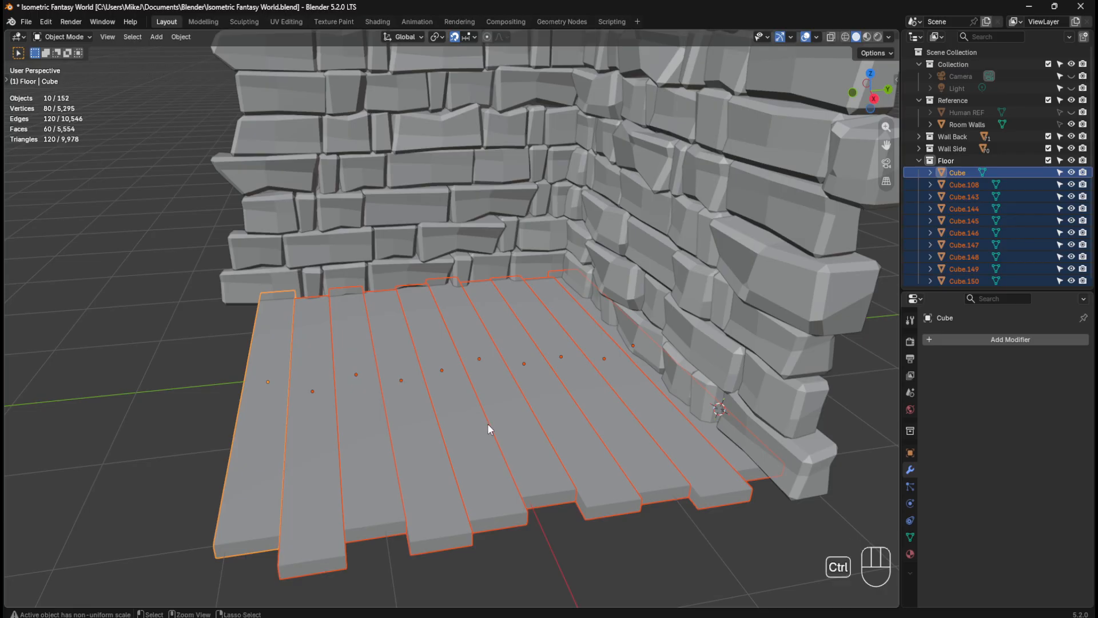
pyautogui.hotkey('ctrl', 's')
pyautogui.click(437, 36)
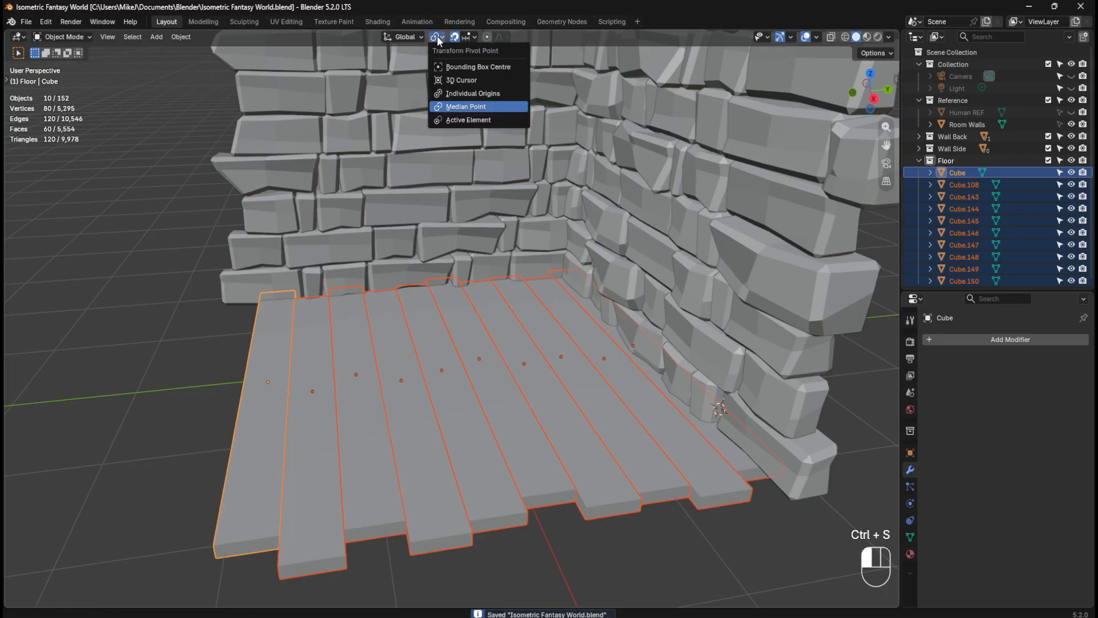
pyautogui.click(458, 93)
pyautogui.moveTo(492, 262); pyautogui.dragTo(588, 293, button='middle')
pyautogui.press('s')
pyautogui.press('y')
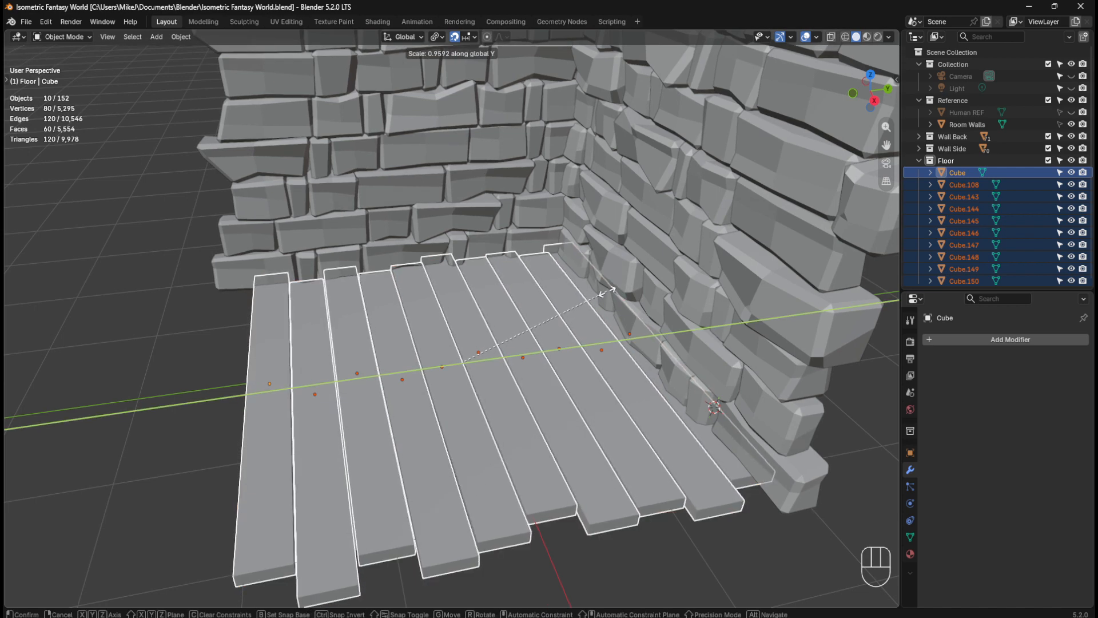
pyautogui.click(634, 301)
# Step: Scale all ten floor planks to about 0.96 along Y to open narrow gaps between the boards
pyautogui.moveTo(643, 303); pyautogui.dragTo(575, 434, button='middle')
pyautogui.press('s')
pyautogui.press('y')
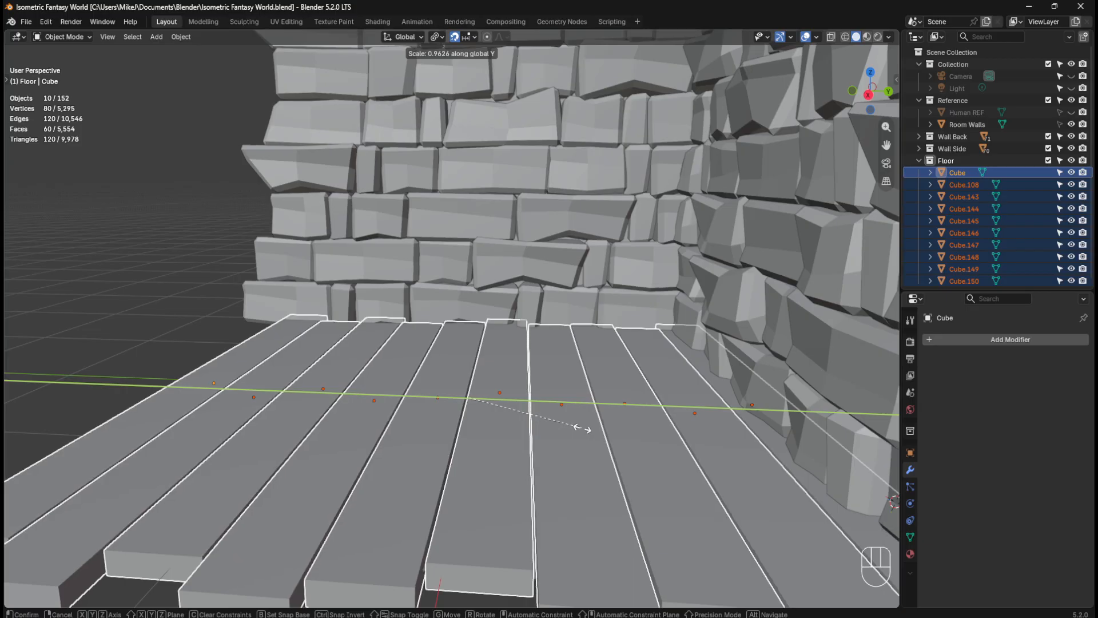
pyautogui.click(579, 429)
pyautogui.moveTo(423, 423); pyautogui.dragTo(452, 435, button='middle')
# Step: Inspect the gaps between the floor planks with the selection cleared, and save the file
pyautogui.press('Tab')
pyautogui.click(115, 372)
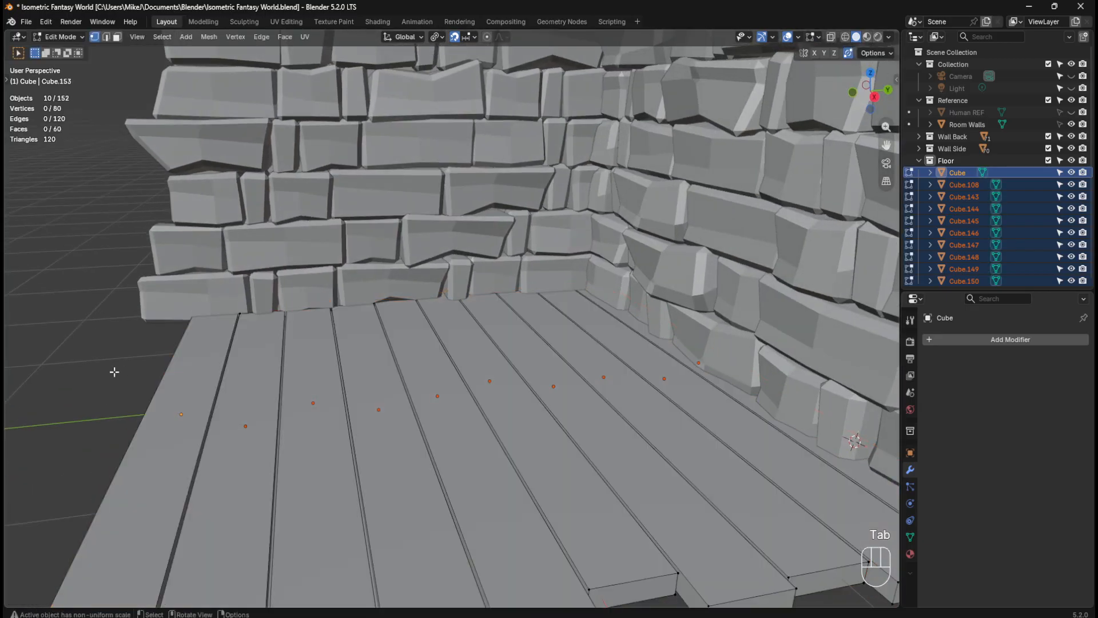
pyautogui.press('Tab')
pyautogui.click(93, 360)
pyautogui.moveTo(400, 337); pyautogui.dragTo(358, 310, button='middle')
pyautogui.moveTo(361, 306); pyautogui.dragTo(551, 383, button='middle')
pyautogui.scroll(3, 485, 351)
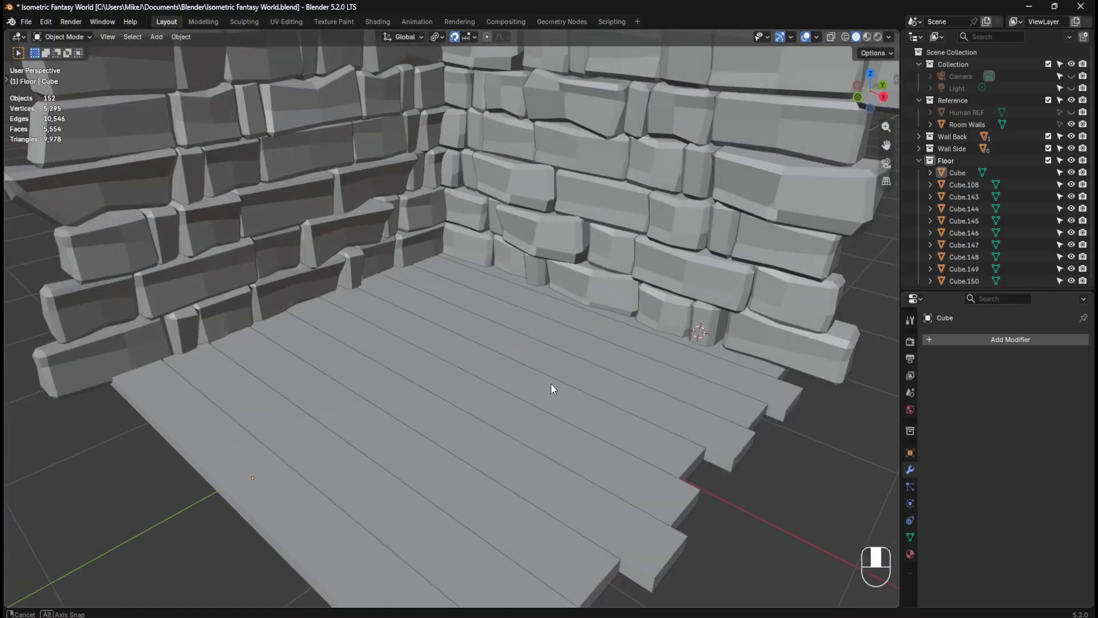
pyautogui.scroll(-3, 551, 383)
pyautogui.scroll(5, 542, 382)
pyautogui.hotkey('ctrl', 's')
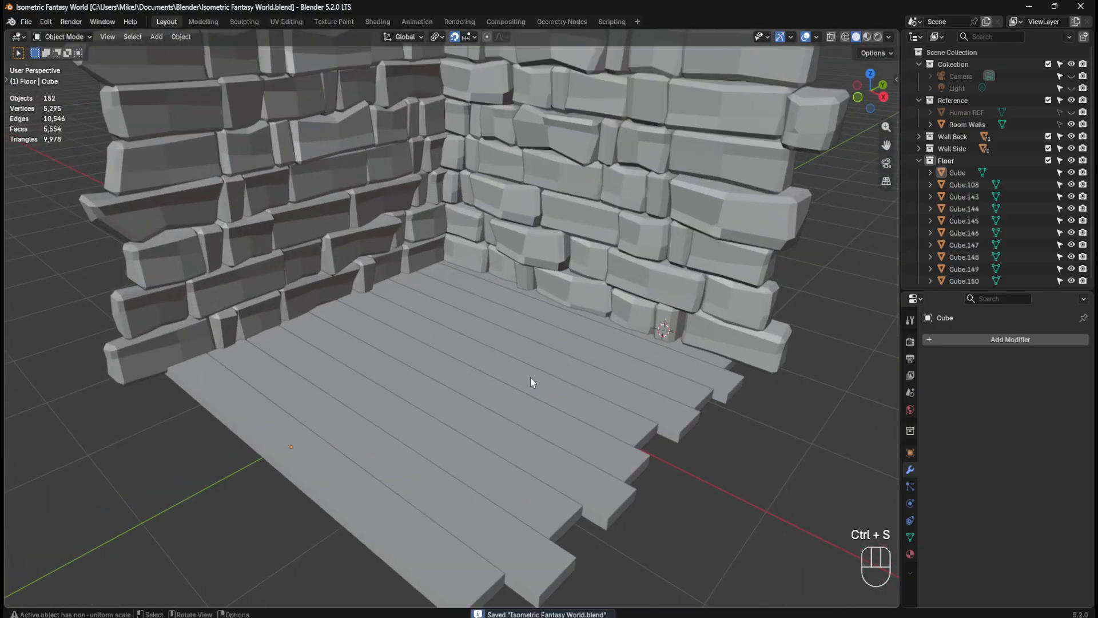
# Step: Duplicate all objects in the Floor collection and move the copies 4 m up along Z to cover the walls
pyautogui.rightClick(946, 161)
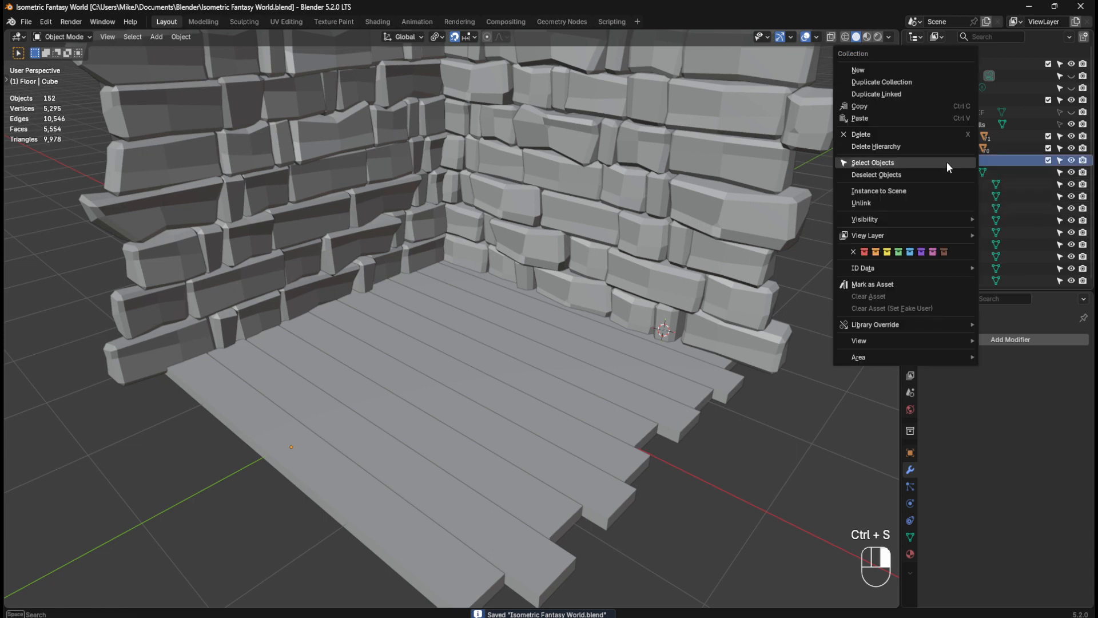
pyautogui.click(931, 162)
pyautogui.moveTo(681, 347); pyautogui.dragTo(668, 345, button='middle')
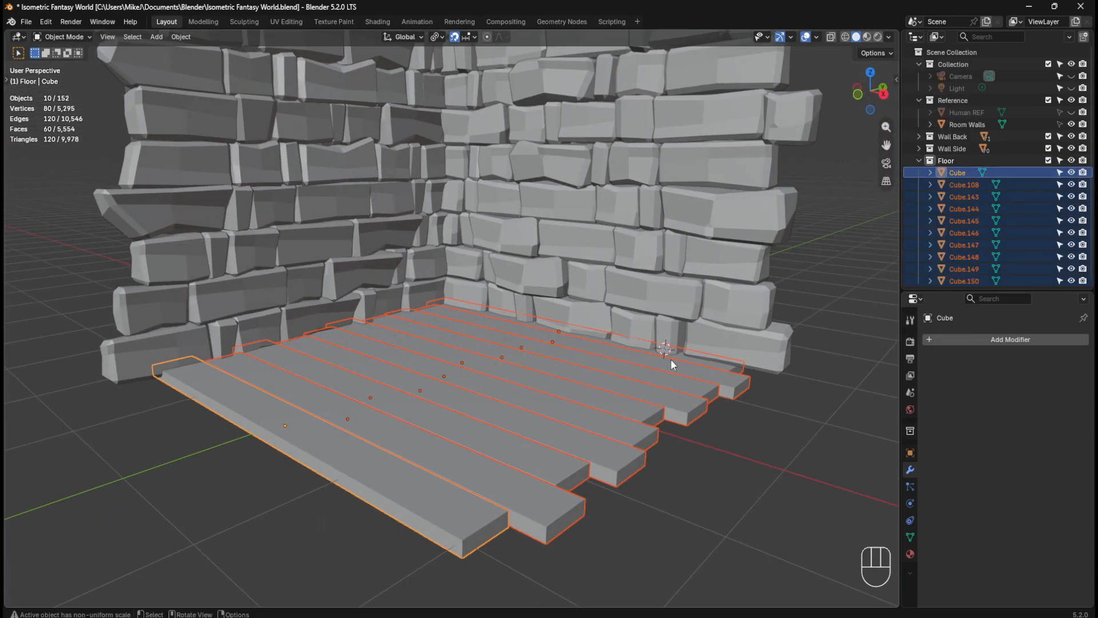
pyautogui.press('KP_1')
pyautogui.scroll(-5, 671, 361)
pyautogui.keyDown('shift'); pyautogui.moveTo(614, 261); pyautogui.dragTo(579, 341, button='middle'); pyautogui.keyUp('shift')
pyautogui.scroll(3, 594, 326)
pyautogui.hotkey('shift', 'd')
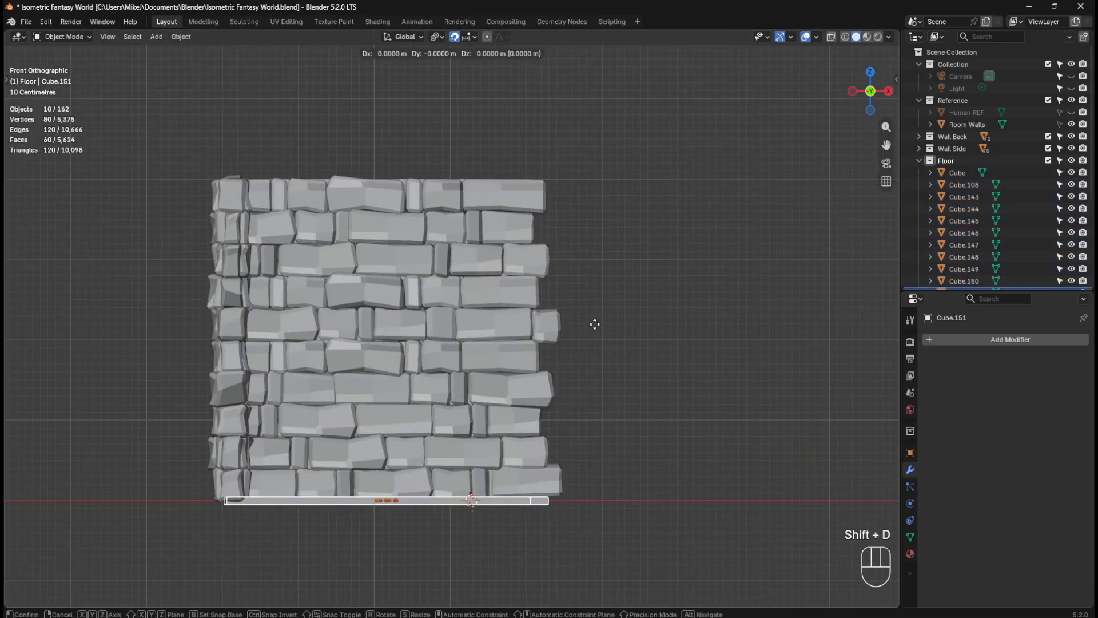
pyautogui.rightClick(587, 326)
pyautogui.press('g')
pyautogui.press('z')
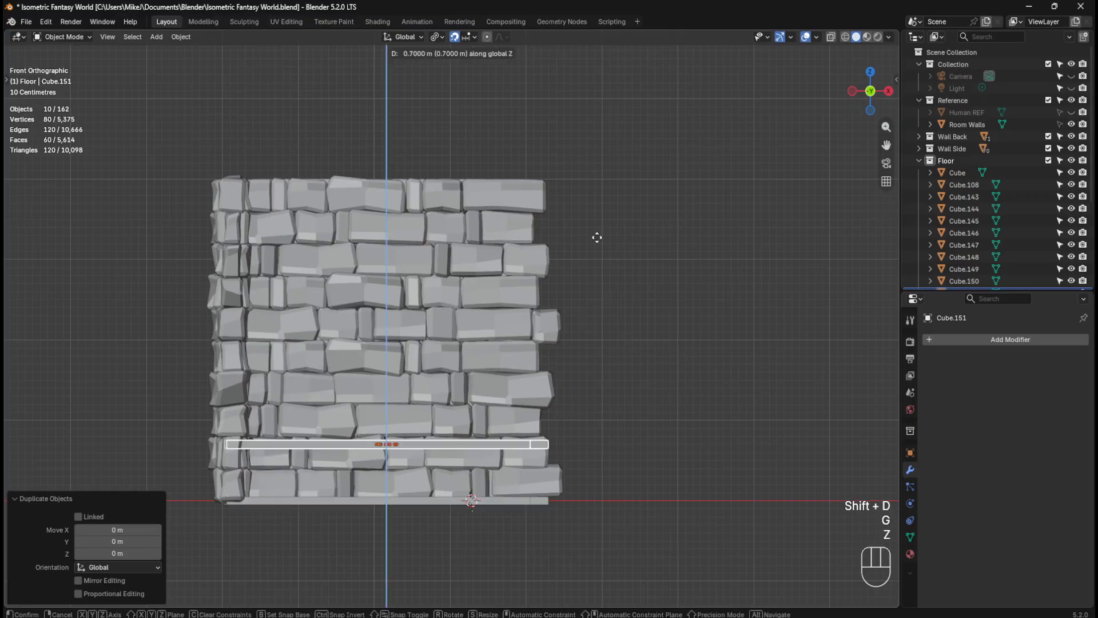
pyautogui.click(613, 570)
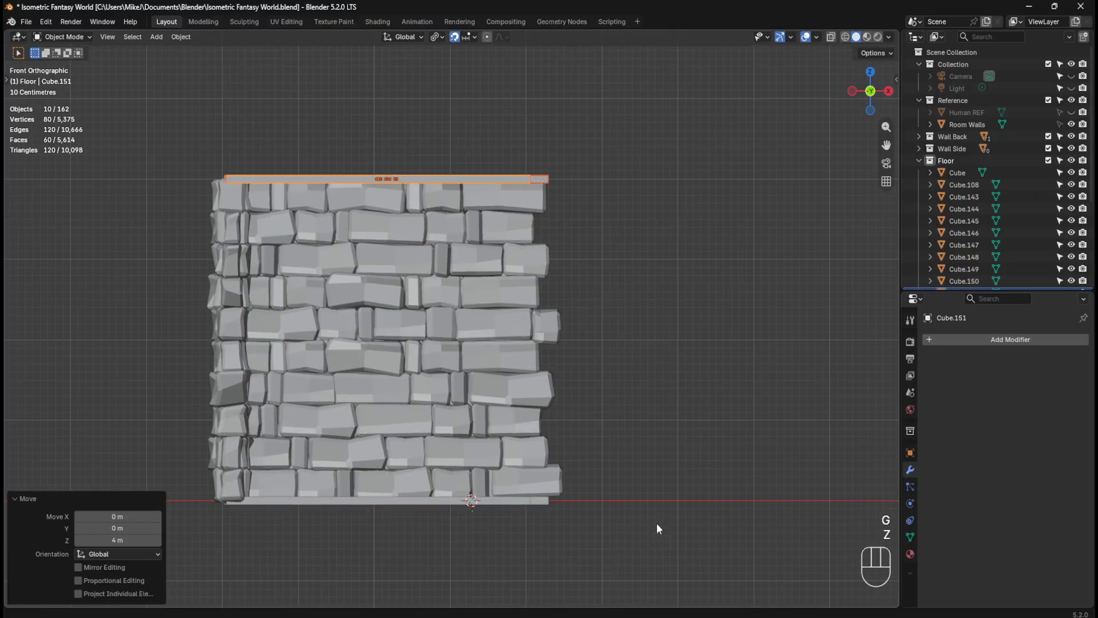
pyautogui.moveTo(657, 523); pyautogui.dragTo(620, 400, button='middle')
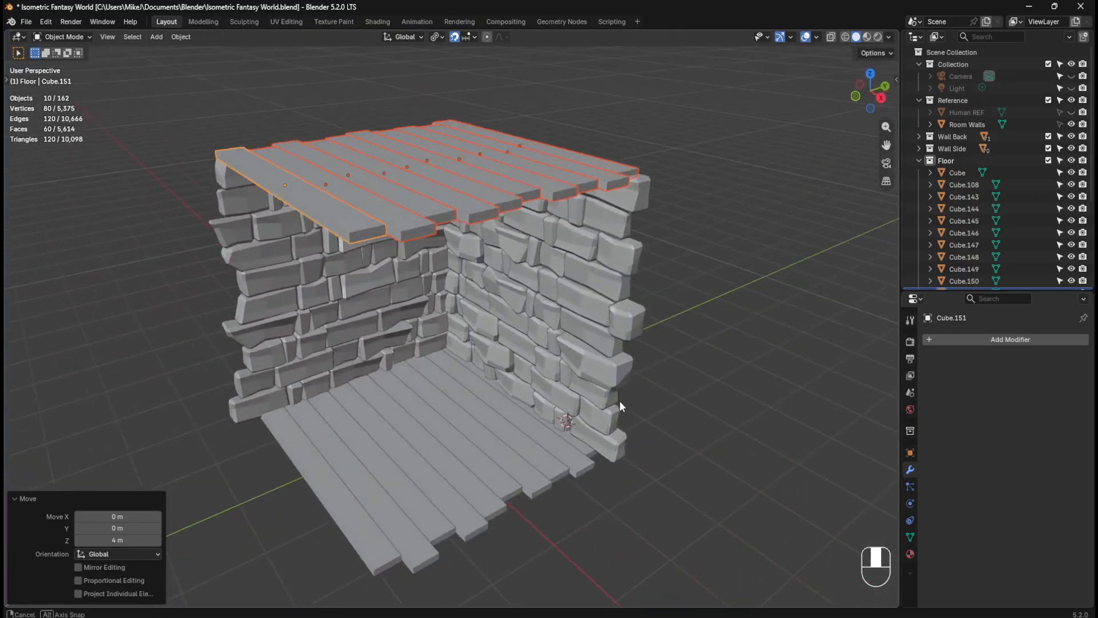
# Step: Move the duplicated planks into a new collection named Ceiling
pyautogui.press('m')
pyautogui.click(696, 311)
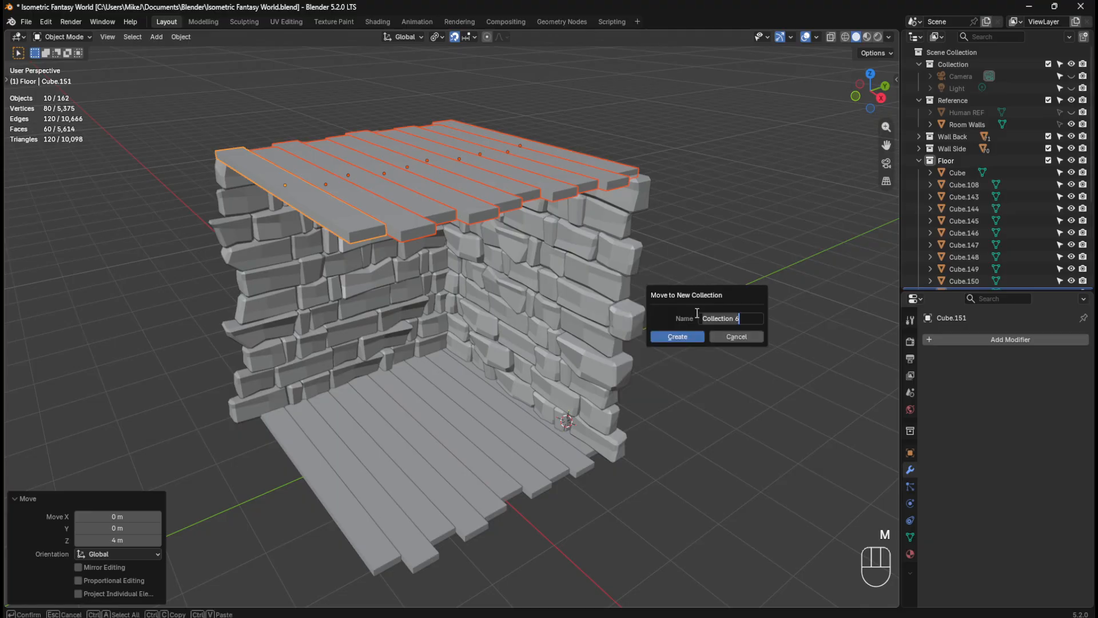
pyautogui.write('Ceiling')
pyautogui.press('Return')
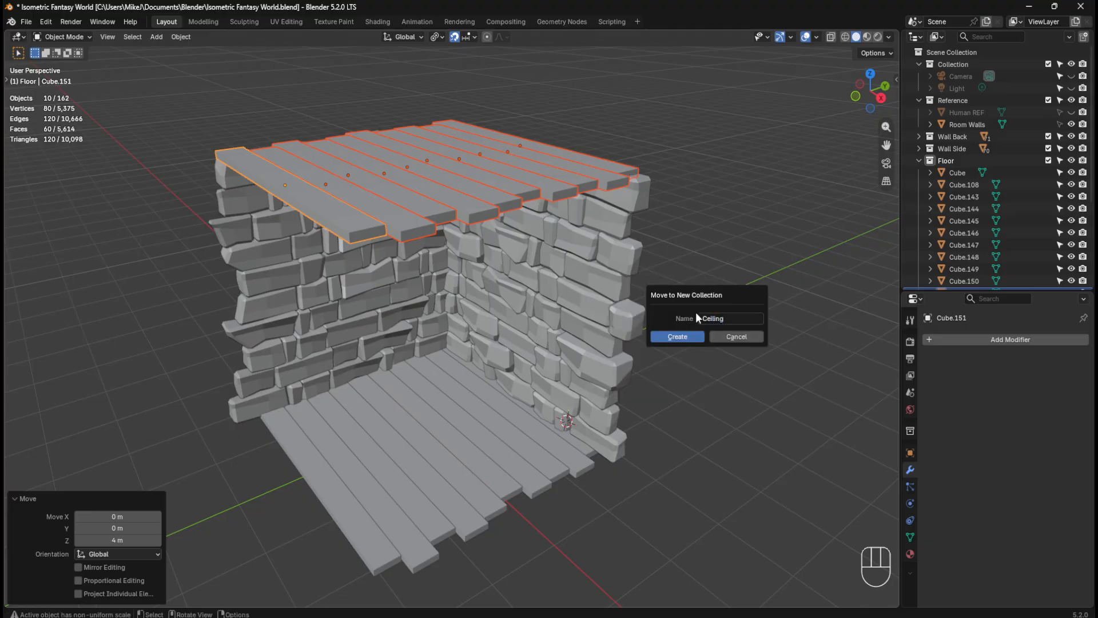
# Step: Collapse the Floor collection in the outliner, clear the selection and save the file
pyautogui.click(919, 161)
pyautogui.click(758, 350)
pyautogui.moveTo(759, 350); pyautogui.dragTo(602, 351, button='middle')
pyautogui.hotkey('ctrl', 's')
# Step: Collapse the Ceiling collection and disable viewport selection for the Floor, Wall Side and Wall Back collections
pyautogui.moveTo(475, 456); pyautogui.dragTo(446, 409, button='middle')
pyautogui.moveTo(392, 233); pyautogui.dragTo(442, 368, button='middle')
pyautogui.click(443, 369)
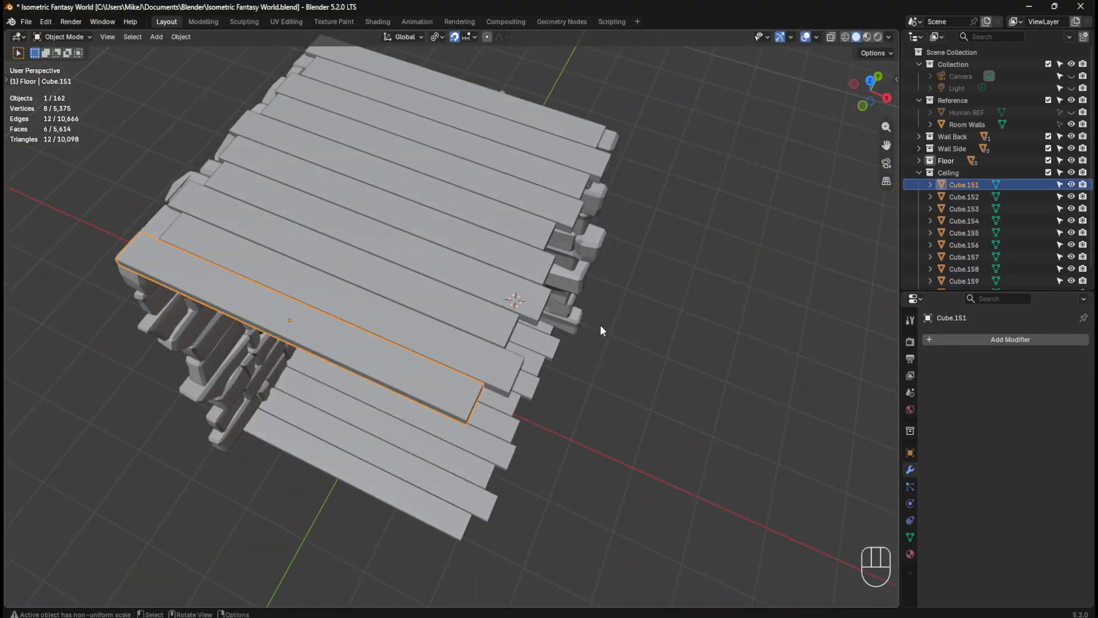
pyautogui.click(919, 172)
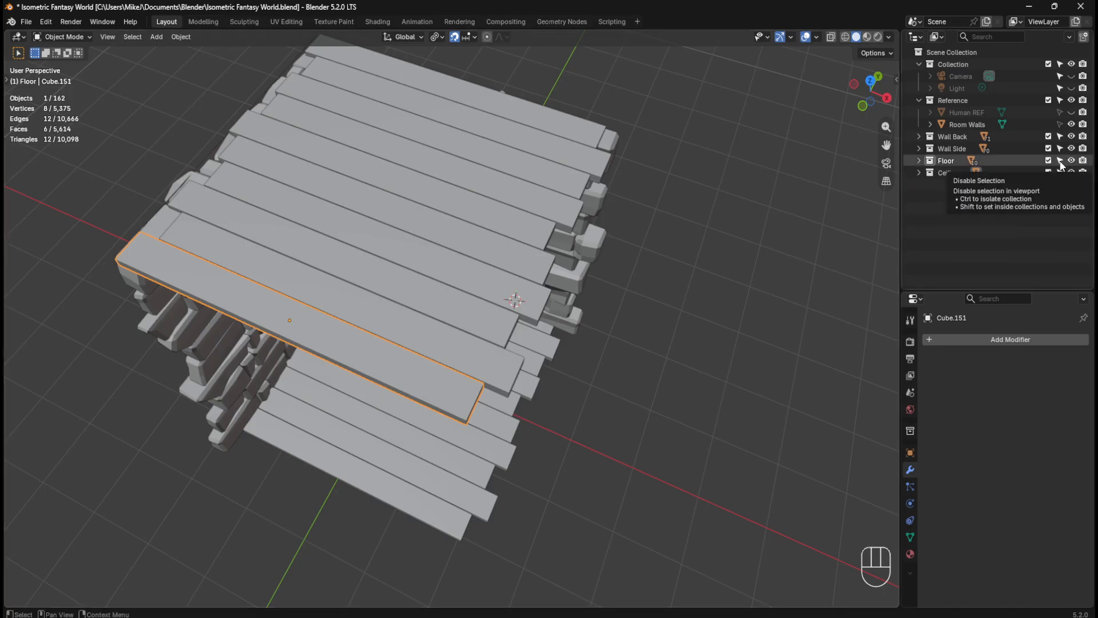
pyautogui.moveTo(1059, 164); pyautogui.dragTo(1059, 136)
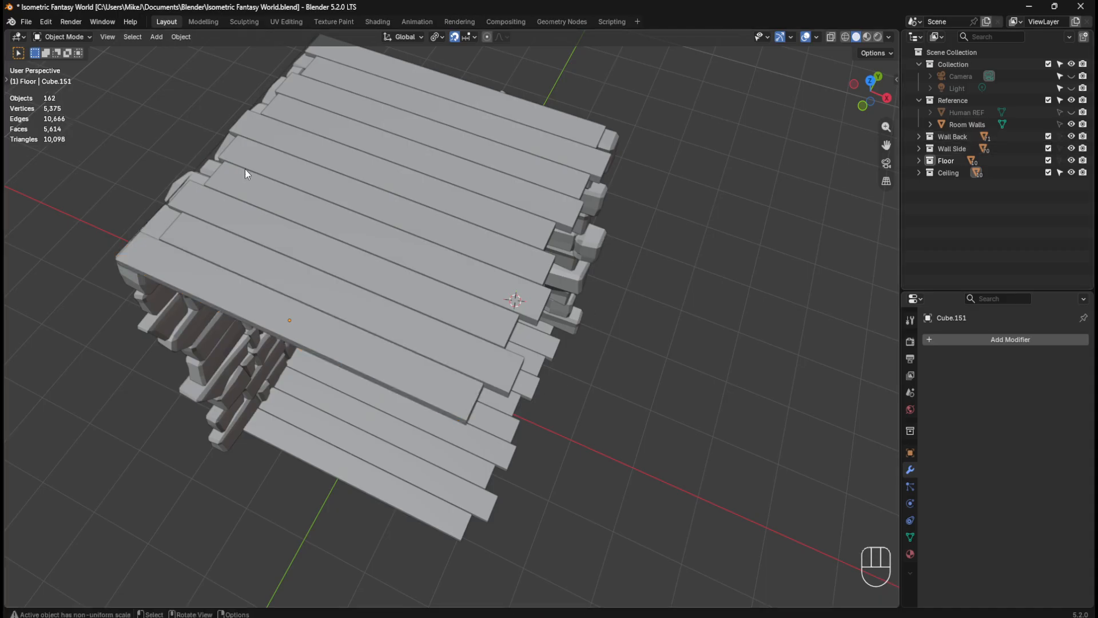
# Step: Test box-selecting the ceiling planks, deselect them, switch to the top view and save the file
pyautogui.moveTo(245, 171); pyautogui.dragTo(605, 392)
pyautogui.click(605, 392)
pyautogui.press('KP_7')
pyautogui.hotkey('ctrl', 's')
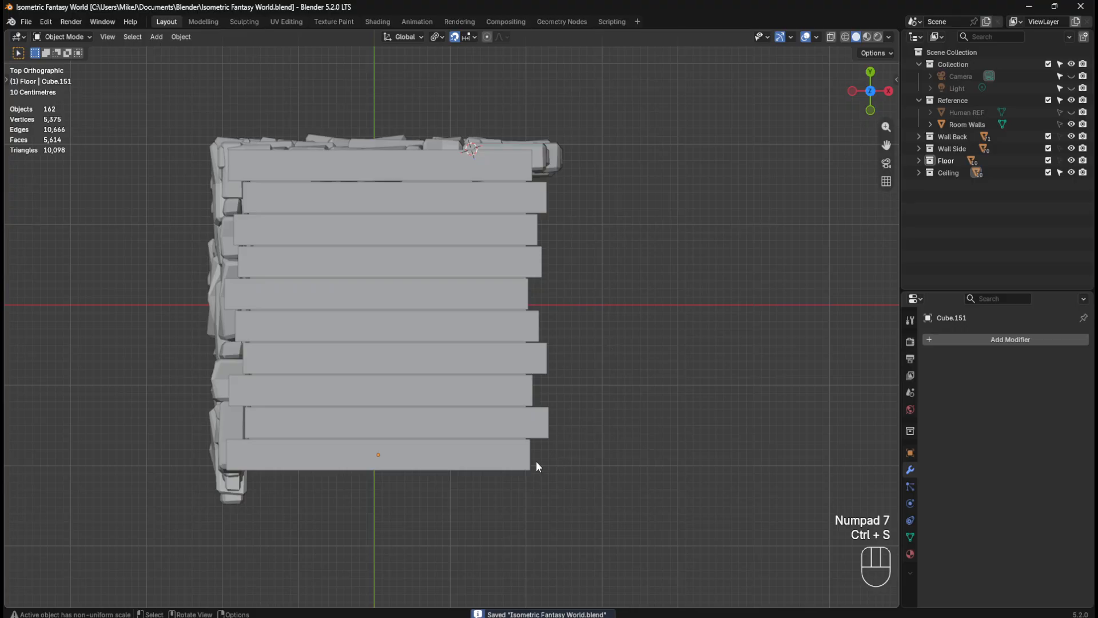
# Step: Turn on X-ray and shorten the frontmost ceiling plank by sliding its open-end edges with a factor of -0.600
pyautogui.click(509, 467)
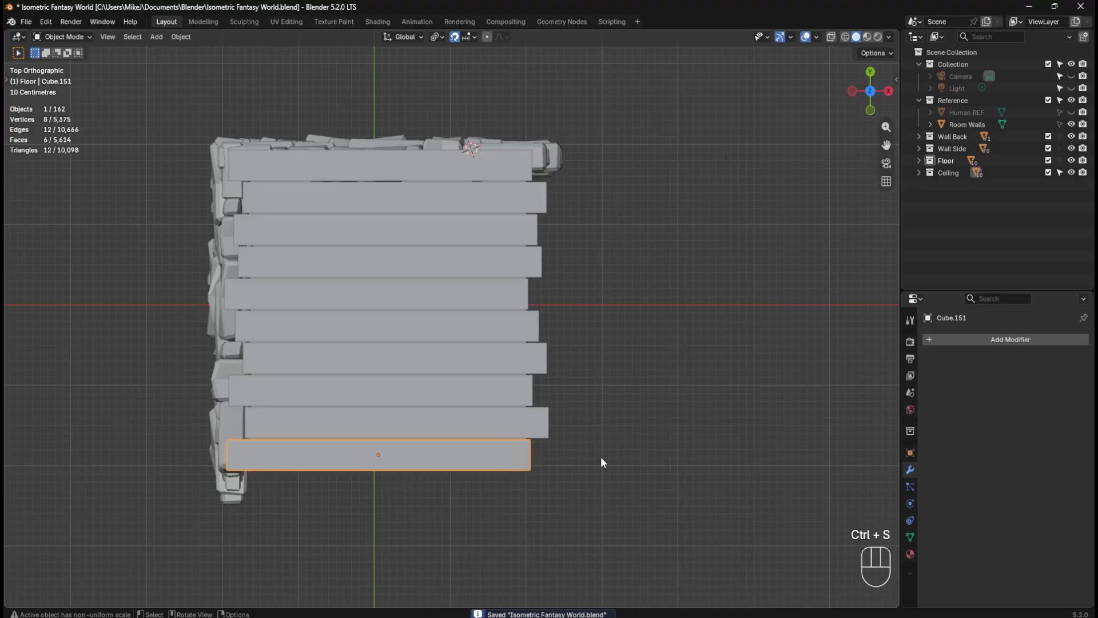
pyautogui.press('Tab')
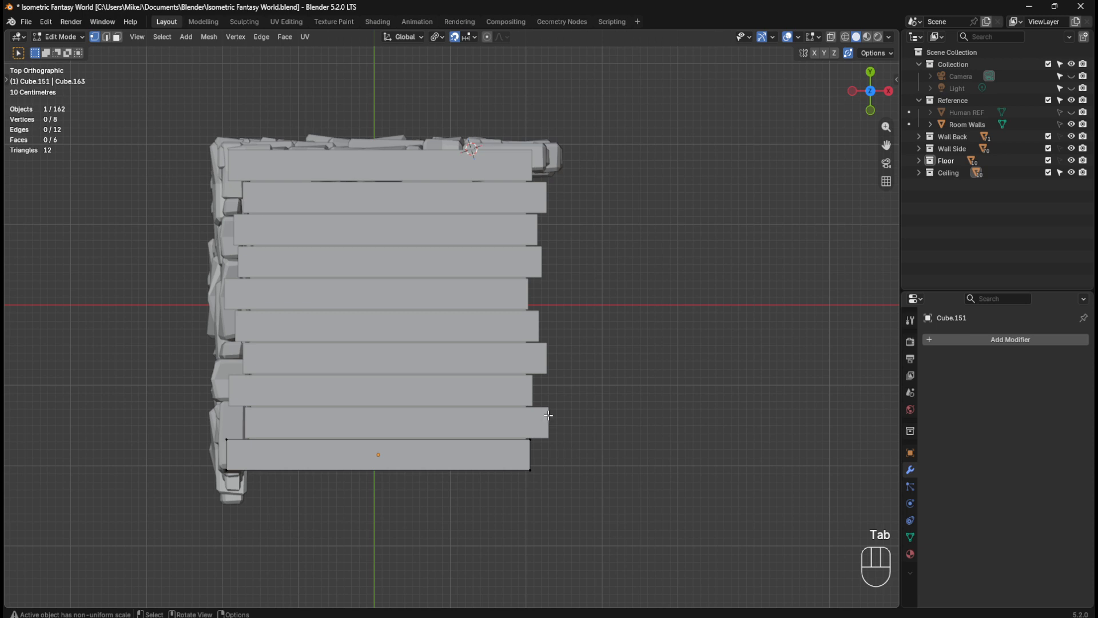
pyautogui.hotkey('alt', 'z')
pyautogui.moveTo(493, 417); pyautogui.dragTo(577, 500)
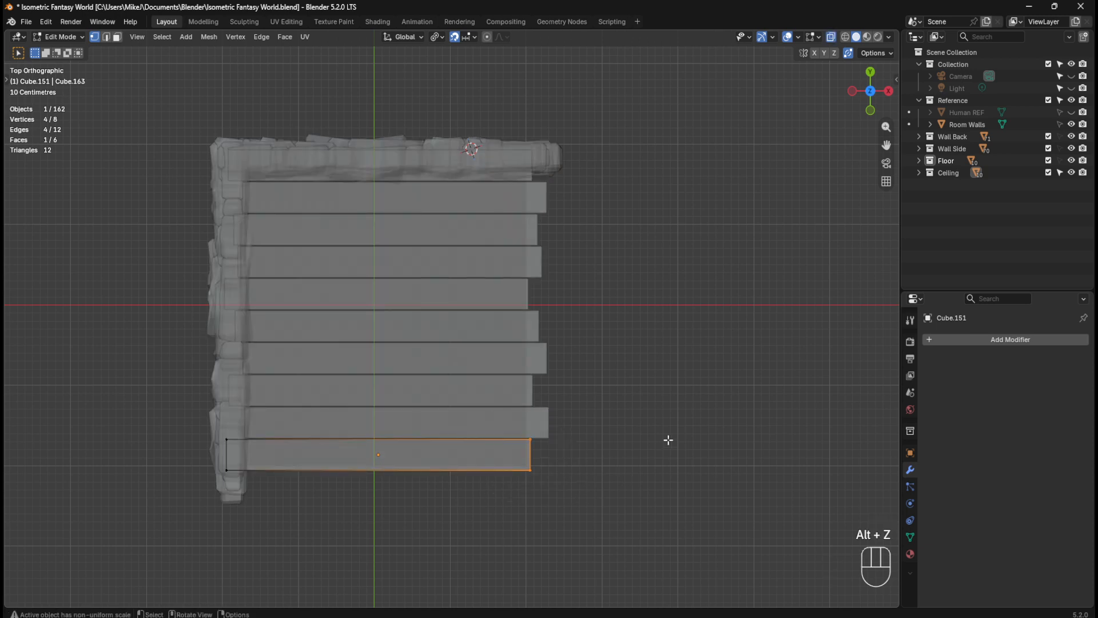
pyautogui.press('g')
pyautogui.press('g')
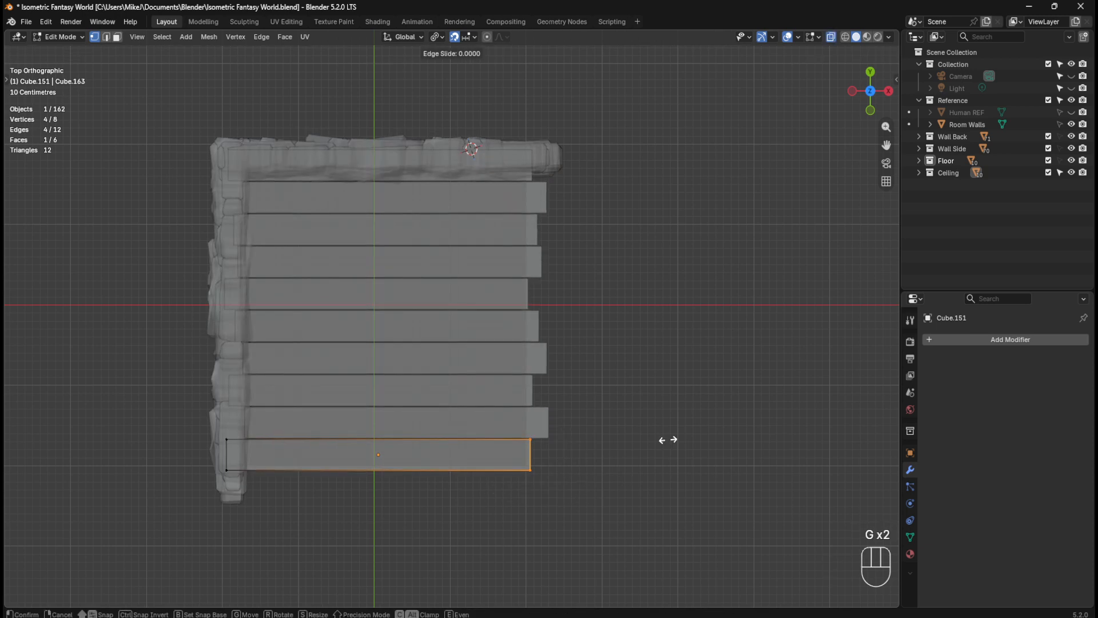
pyautogui.click(573, 446)
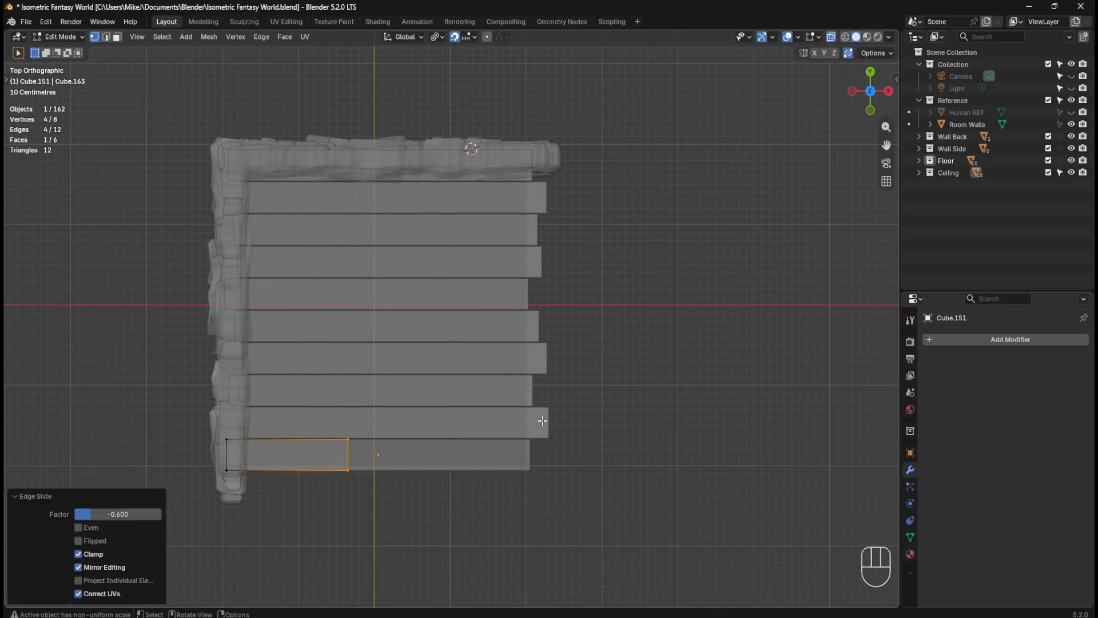
pyautogui.press('Tab')
# Step: Shorten the second ceiling plank from the front by sliding its open-end edges with a factor of -0.600
pyautogui.click(538, 424)
pyautogui.press('Tab')
pyautogui.press('g')
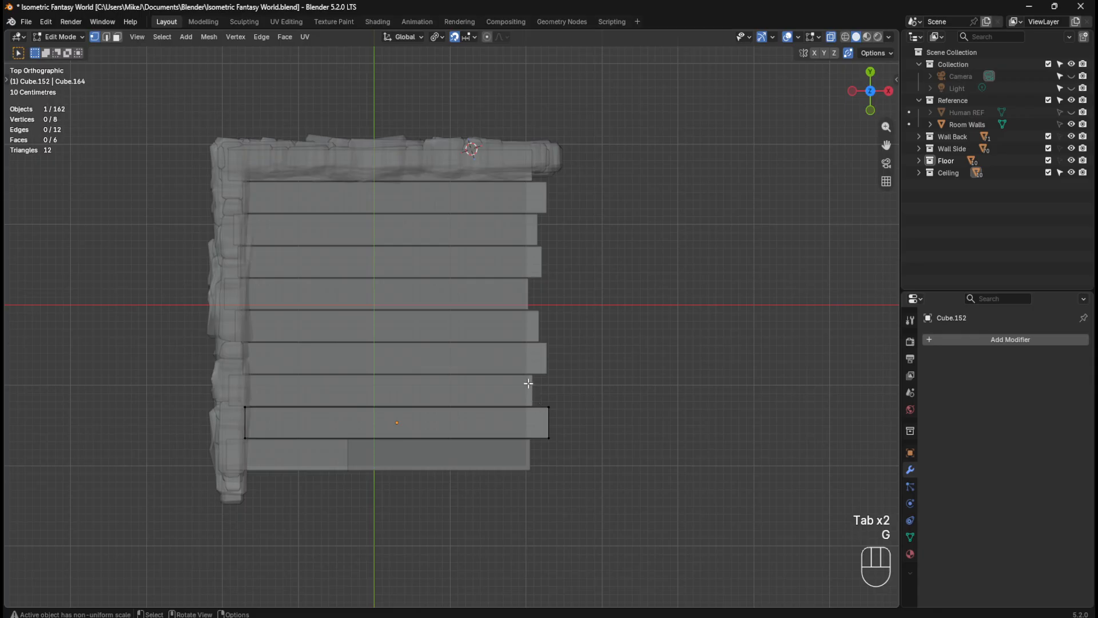
pyautogui.press('g')
pyautogui.press('g')
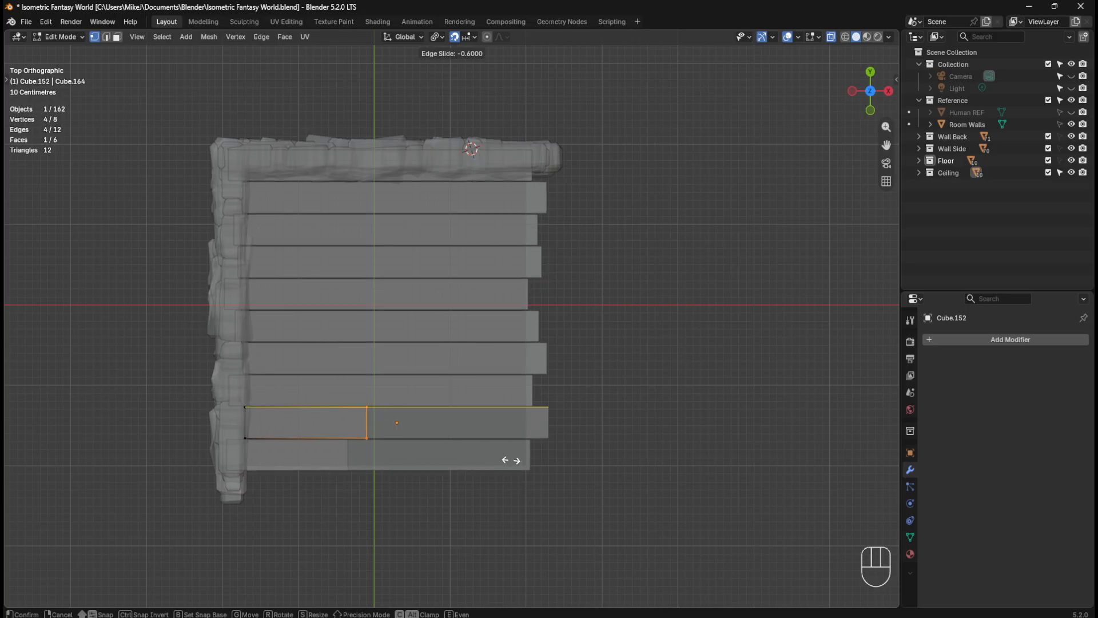
pyautogui.click(511, 458)
pyautogui.press('Tab')
# Step: Shorten the third ceiling plank from the front by sliding its open-end edges with a factor of -0.400
pyautogui.click(512, 394)
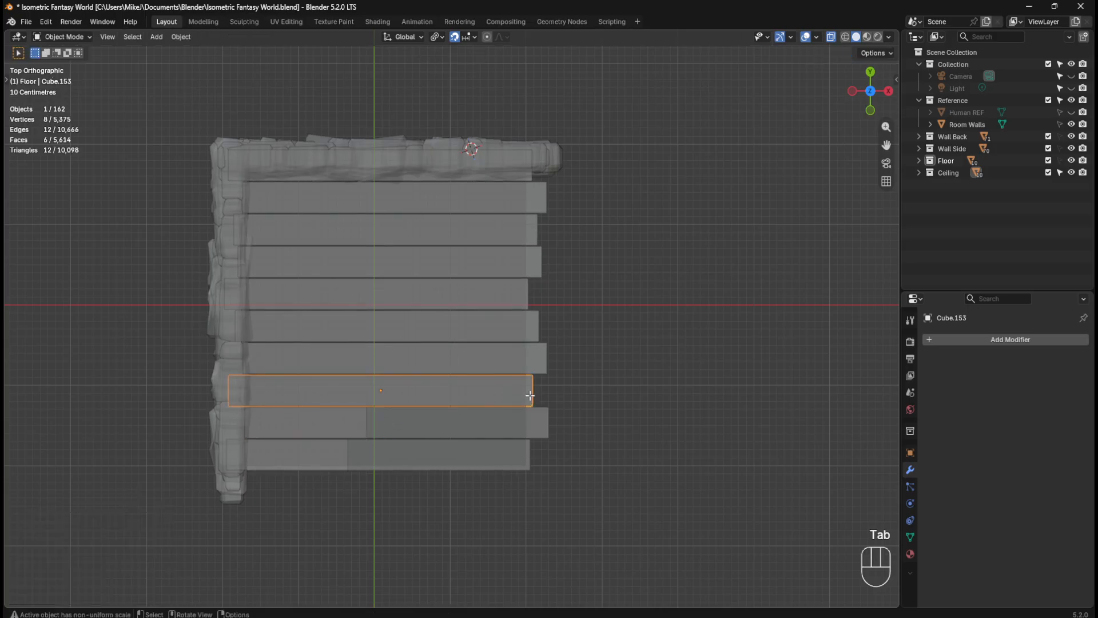
pyautogui.press('Tab')
pyautogui.press('g')
pyautogui.press('g')
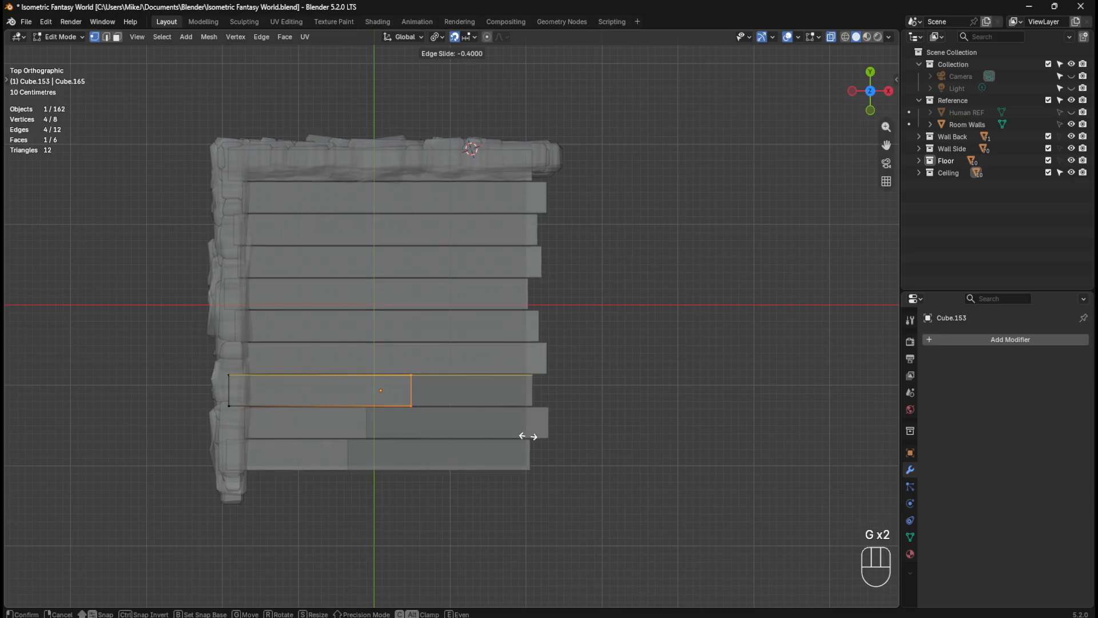
pyautogui.click(527, 436)
pyautogui.press('Tab')
# Step: Shorten the fourth ceiling plank from the front by sliding its open-end edges with a factor of -0.400
pyautogui.click(533, 361)
pyautogui.press('Tab')
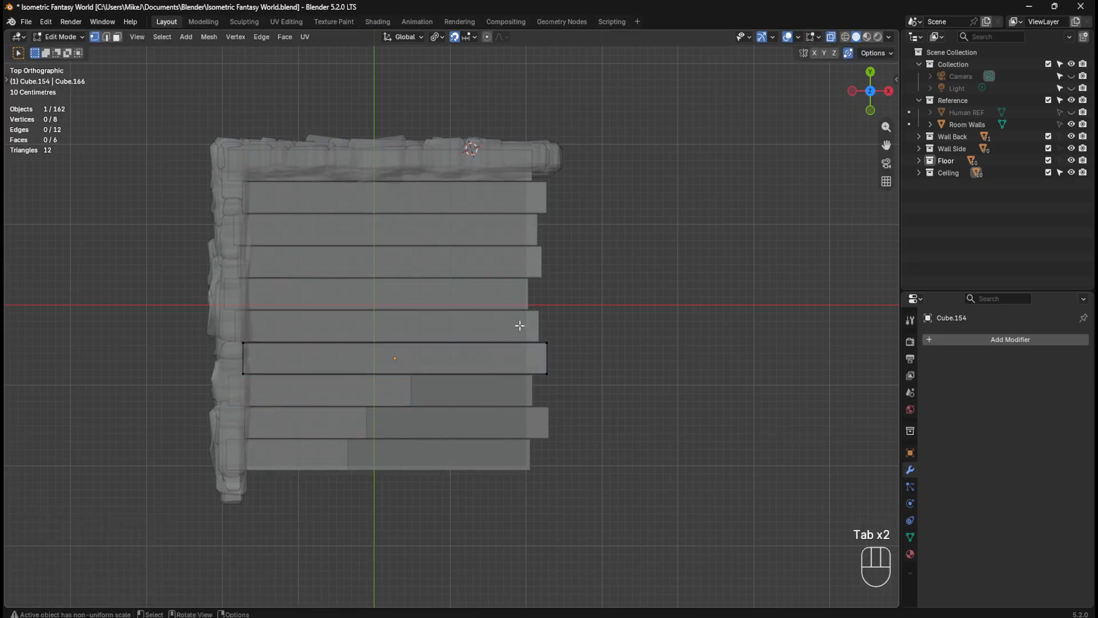
pyautogui.press('g')
pyautogui.press('g')
pyautogui.click(529, 420)
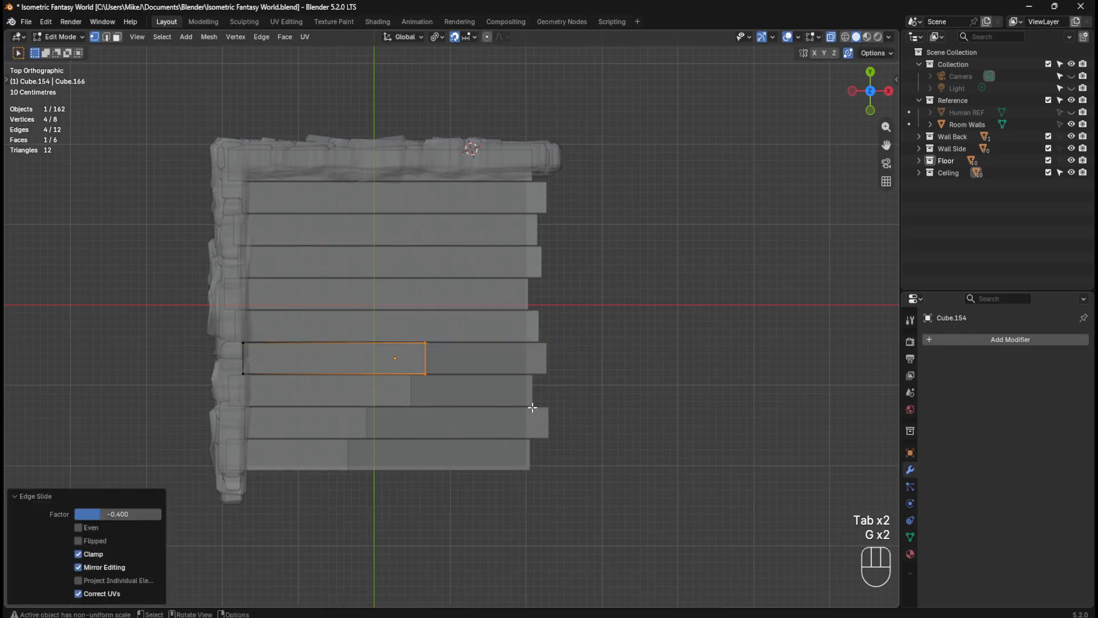
pyautogui.press('Tab')
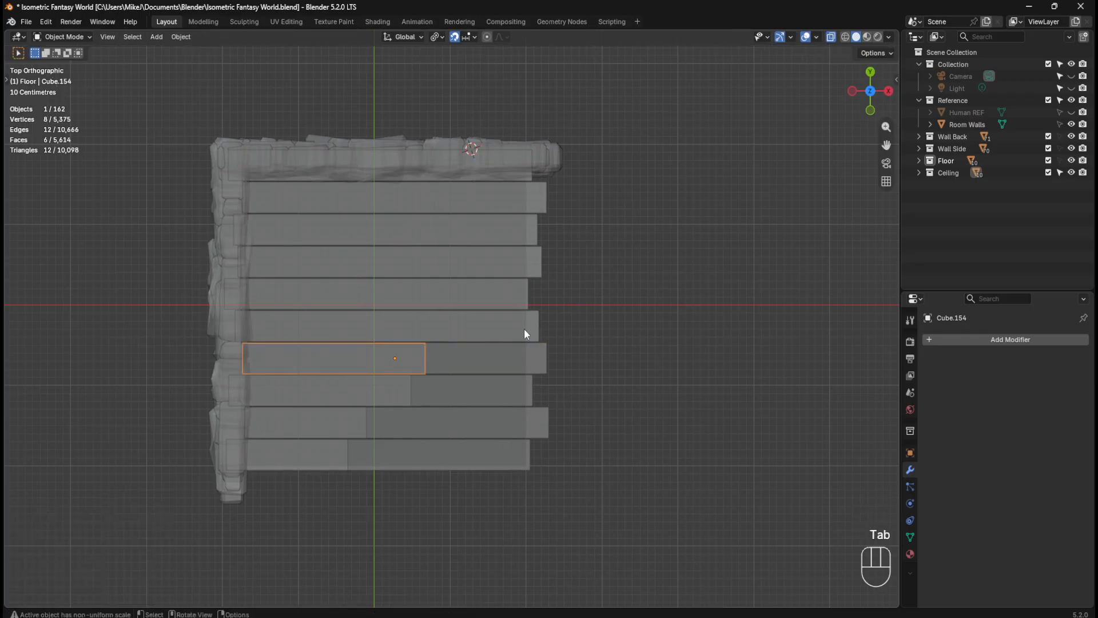
# Step: Edit the two frontmost ceiling planks together and slide their open-end edges further inward with a factor of -0.200
pyautogui.click(521, 329)
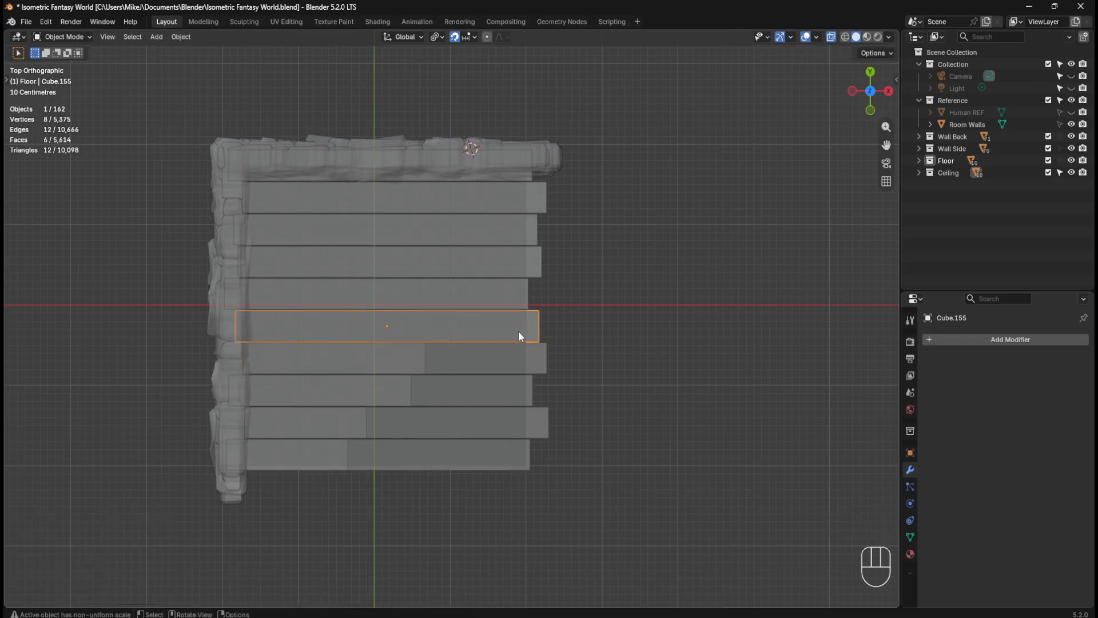
pyautogui.click(336, 423)
pyautogui.keyDown('shift'); pyautogui.click(323, 454); pyautogui.keyUp('shift')
pyautogui.press('Tab')
pyautogui.moveTo(328, 388); pyautogui.dragTo(366, 458)
pyautogui.press('g')
pyautogui.press('g')
pyautogui.click(422, 449)
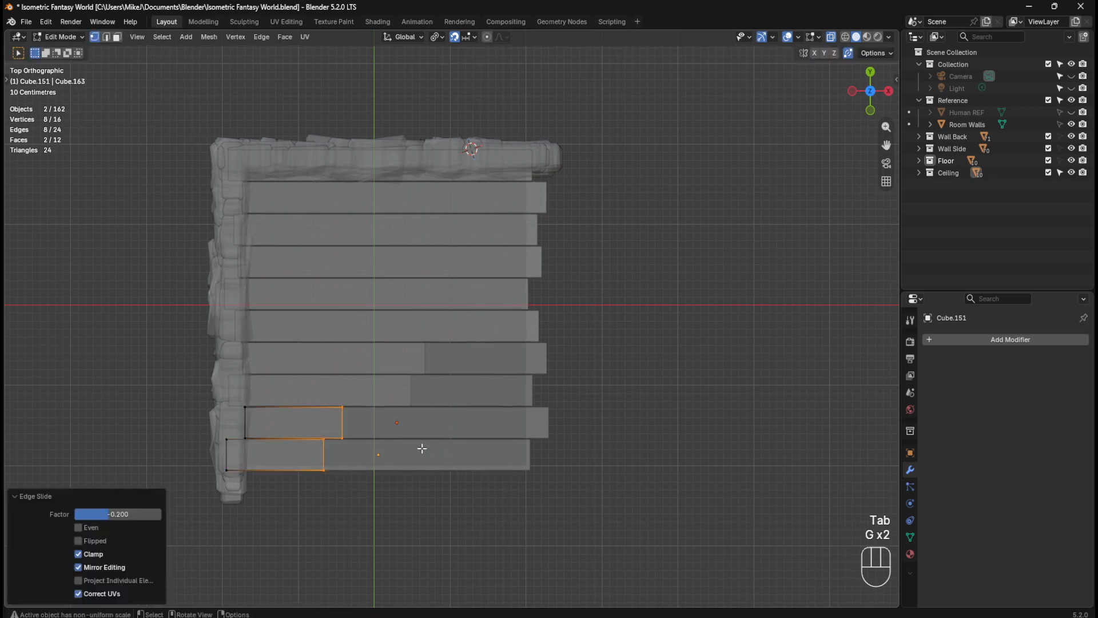
pyautogui.press('Tab')
# Step: Edit the third and fourth ceiling planks together and slide their open-end edges slightly further inward
pyautogui.click(399, 386)
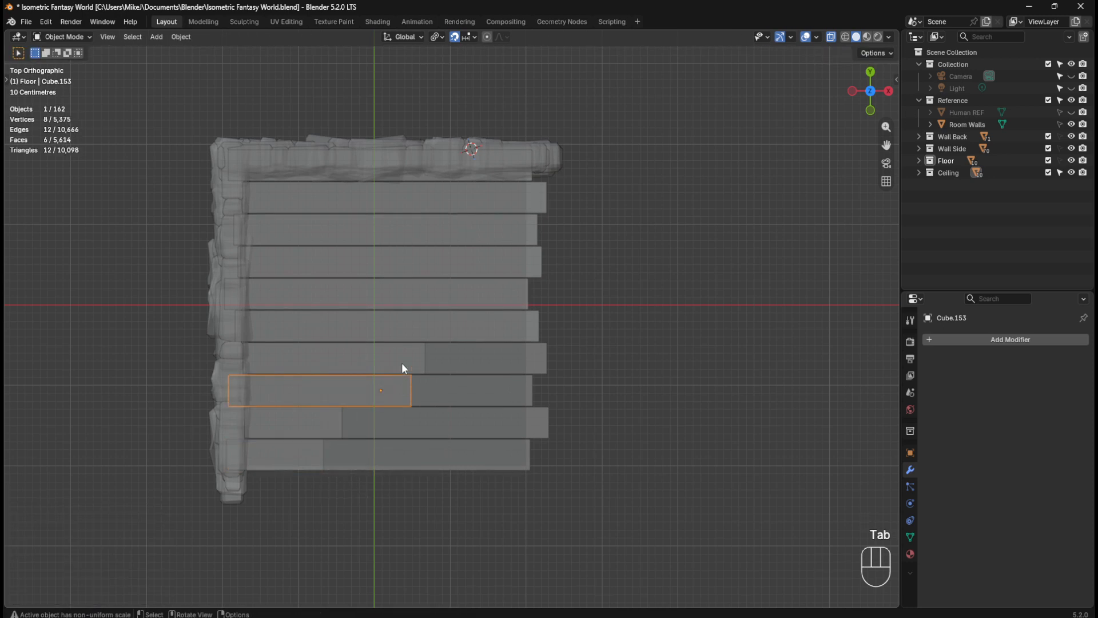
pyautogui.keyDown('shift'); pyautogui.click(405, 359); pyautogui.keyUp('shift')
pyautogui.press('Tab')
pyautogui.moveTo(389, 321); pyautogui.dragTo(458, 443)
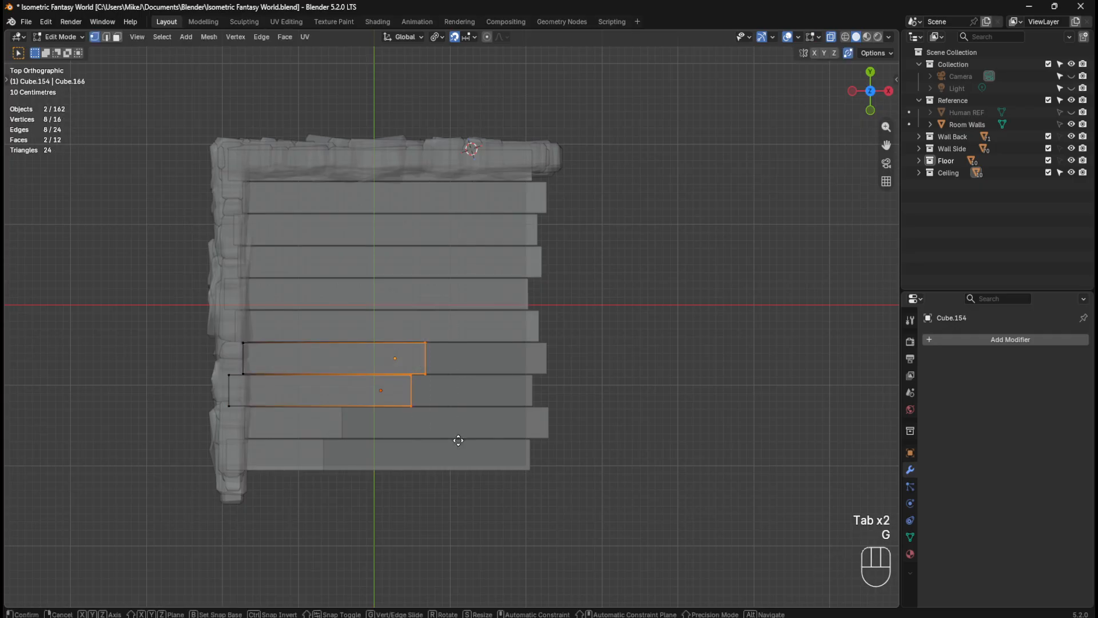
pyautogui.press('g')
pyautogui.press('g')
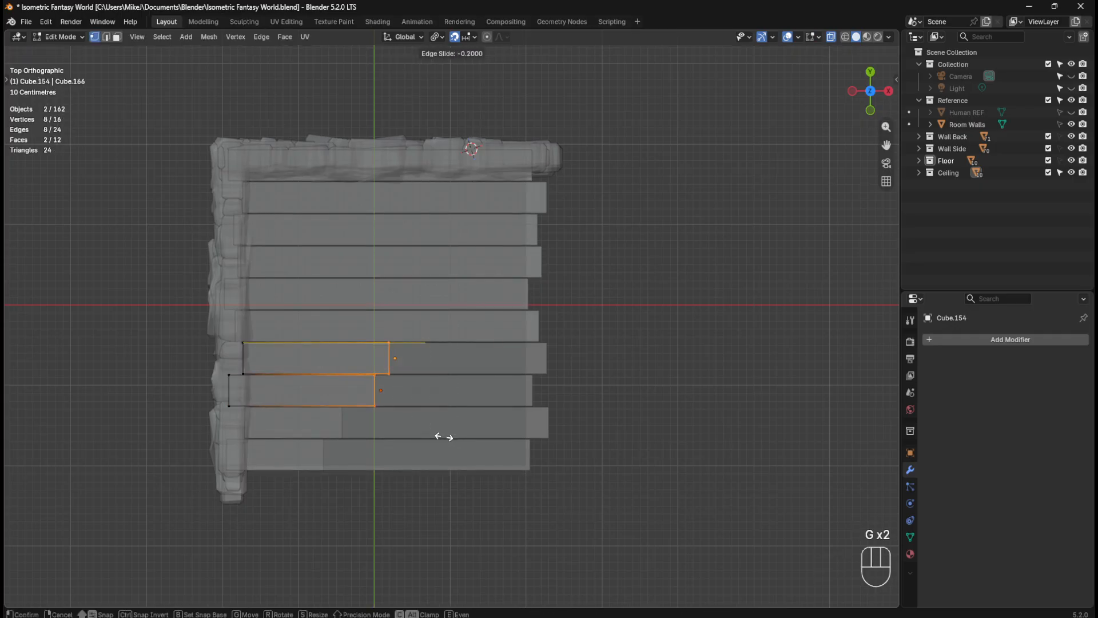
pyautogui.click(443, 436)
pyautogui.press('Tab')
# Step: Shorten the fifth ceiling plank from the front by sliding its open-end edges with a factor of -0.200
pyautogui.click(514, 336)
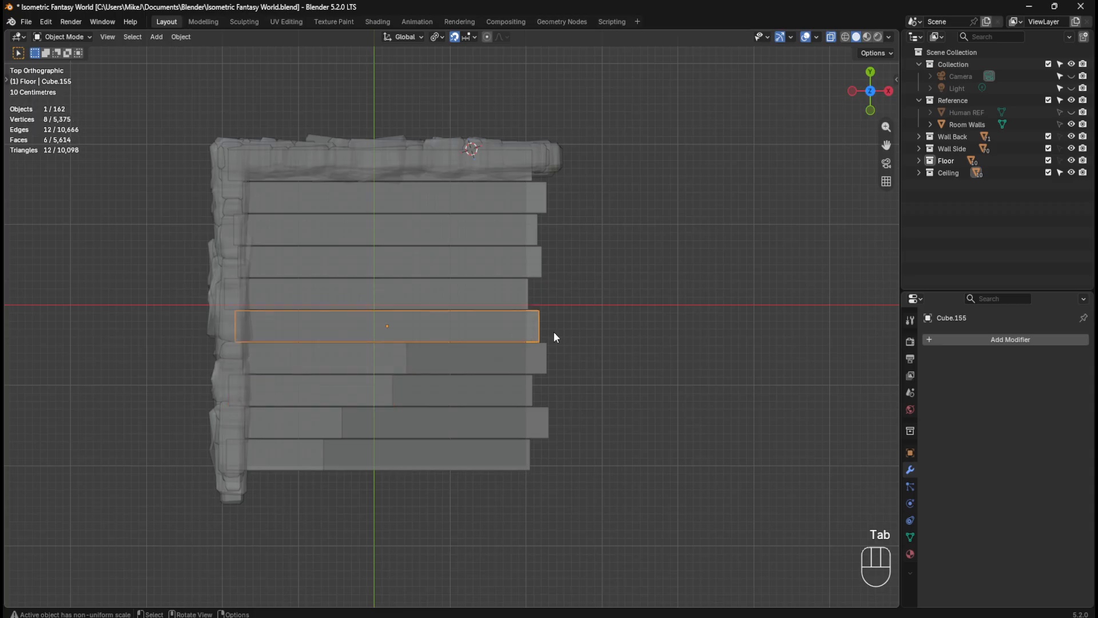
pyautogui.press('Tab')
pyautogui.press('g')
pyautogui.press('g')
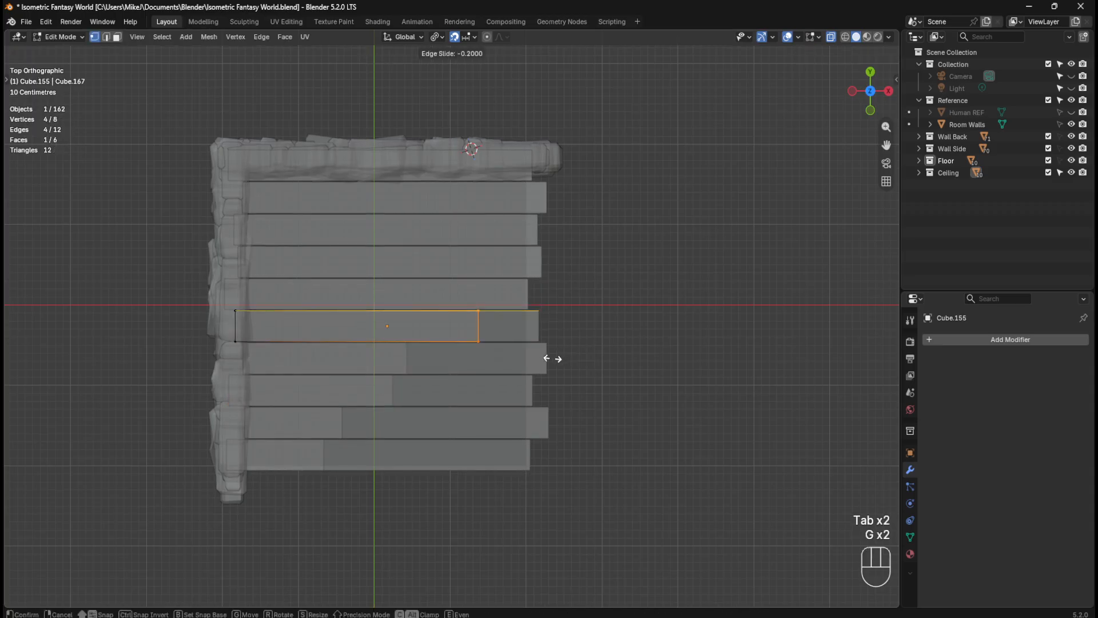
pyautogui.click(549, 360)
pyautogui.press('Tab')
# Step: Shorten the sixth ceiling plank from the front by sliding its open-end edges with a factor of -0.100
pyautogui.click(513, 296)
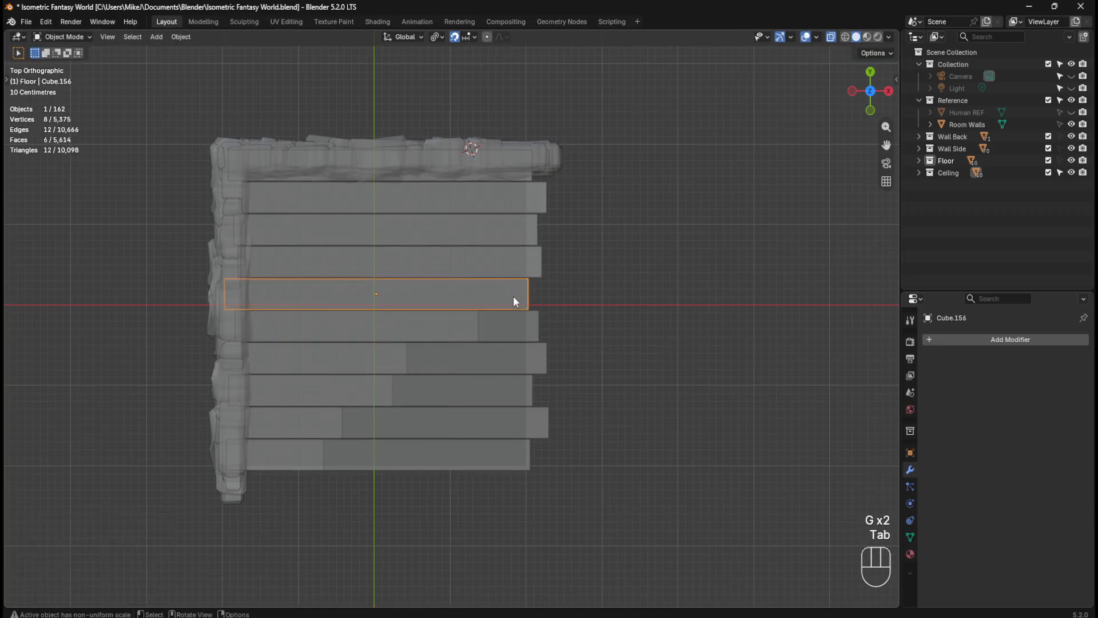
pyautogui.press('Tab')
pyautogui.press('g')
pyautogui.press('g')
pyautogui.click(542, 330)
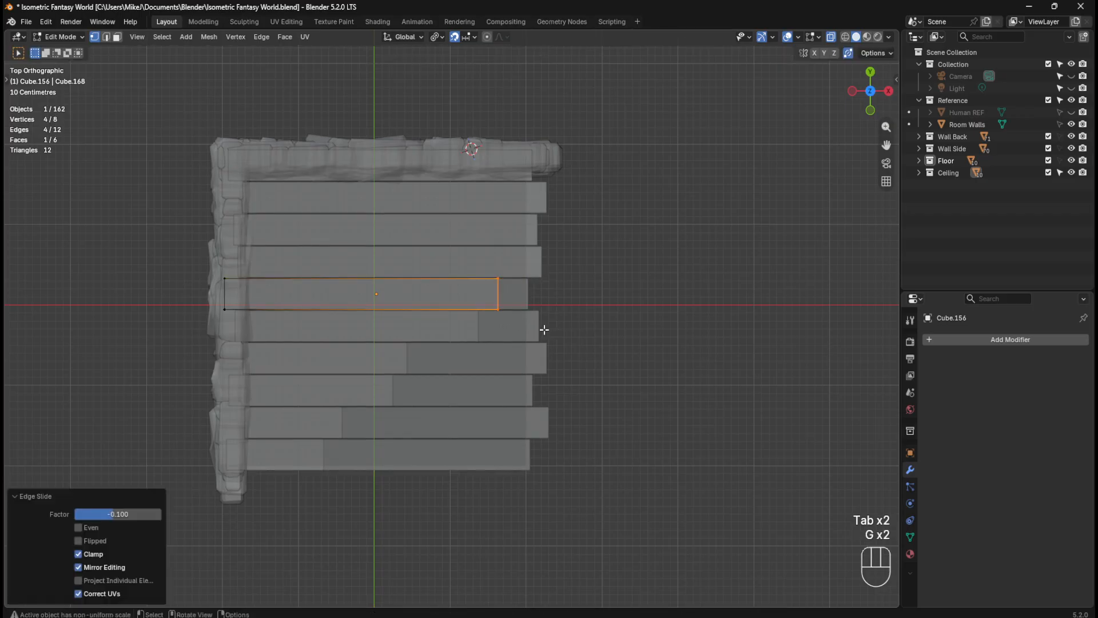
pyautogui.press('Tab')
# Step: Turn off X-ray, check the stepped ceiling in perspective and save the file
pyautogui.moveTo(661, 439)
pyautogui.mouseDown(button='middle')
pyautogui.moveTo(671, 437)
pyautogui.moveTo(622, 362)
pyautogui.mouseUp(button='middle')
pyautogui.hotkey('alt', 'z')
pyautogui.moveTo(644, 407); pyautogui.dragTo(624, 373, button='middle')
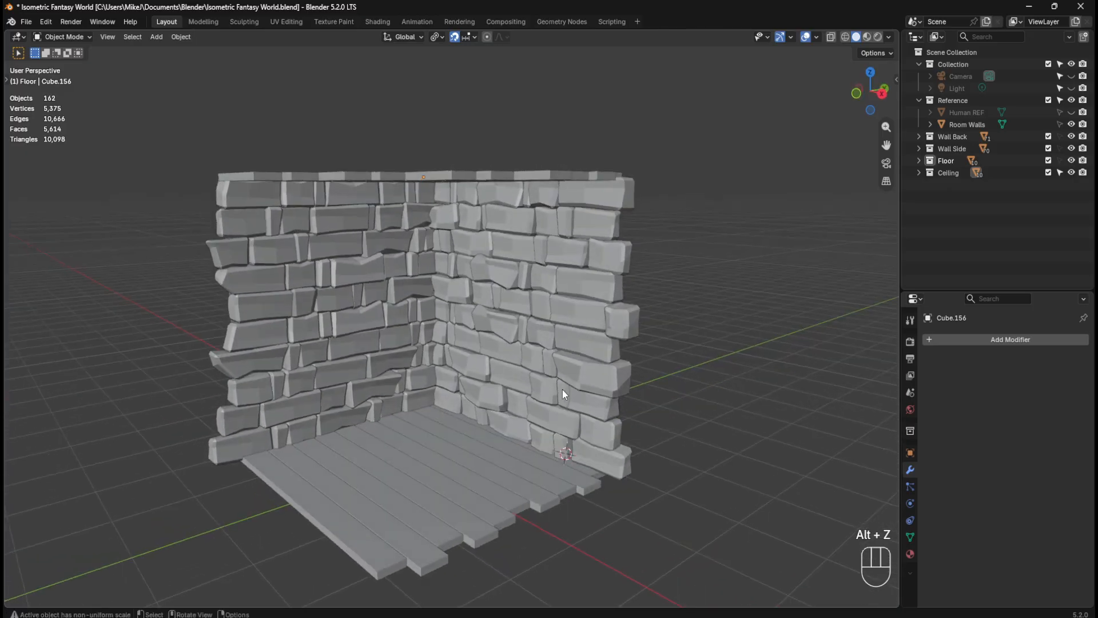
pyautogui.moveTo(562, 389)
pyautogui.mouseDown(button='middle')
pyautogui.moveTo(533, 328)
pyautogui.moveTo(563, 407)
pyautogui.mouseUp(button='middle')
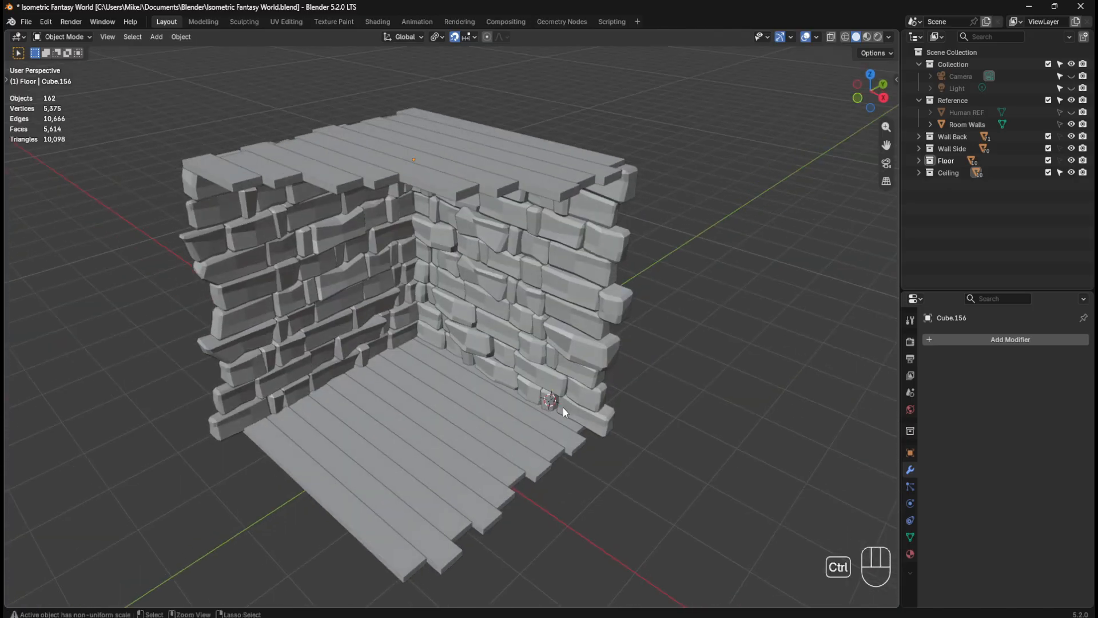
pyautogui.hotkey('ctrl', 's')
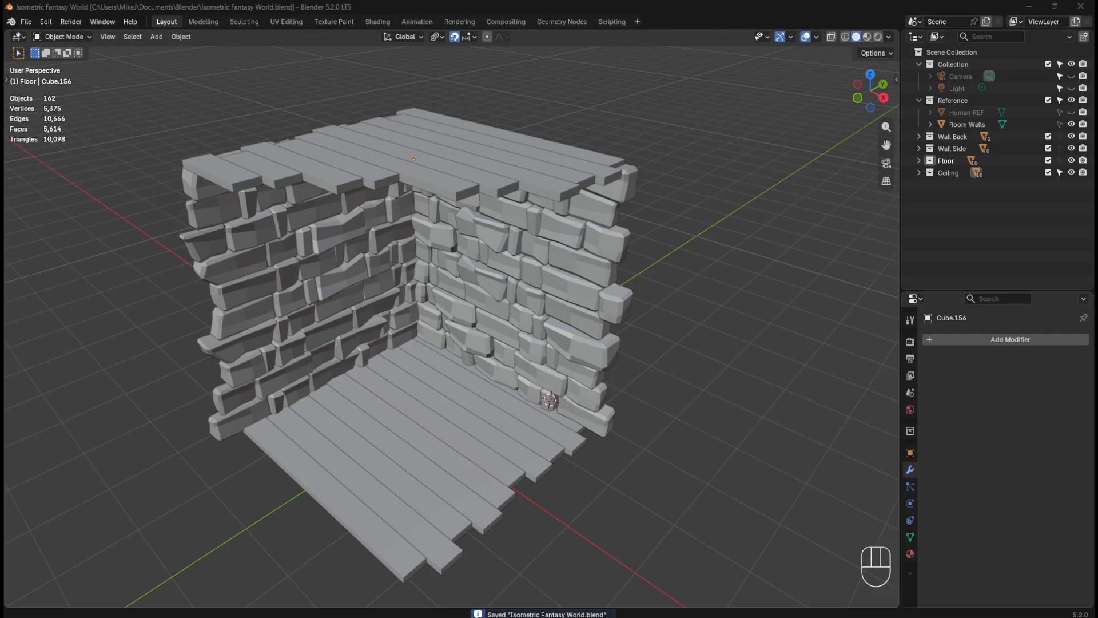
# Step: Examine the ceiling's underside, the plank floor up close and the whole room, saving the file along the way
pyautogui.moveTo(647, 325); pyautogui.dragTo(516, 289, button='middle')
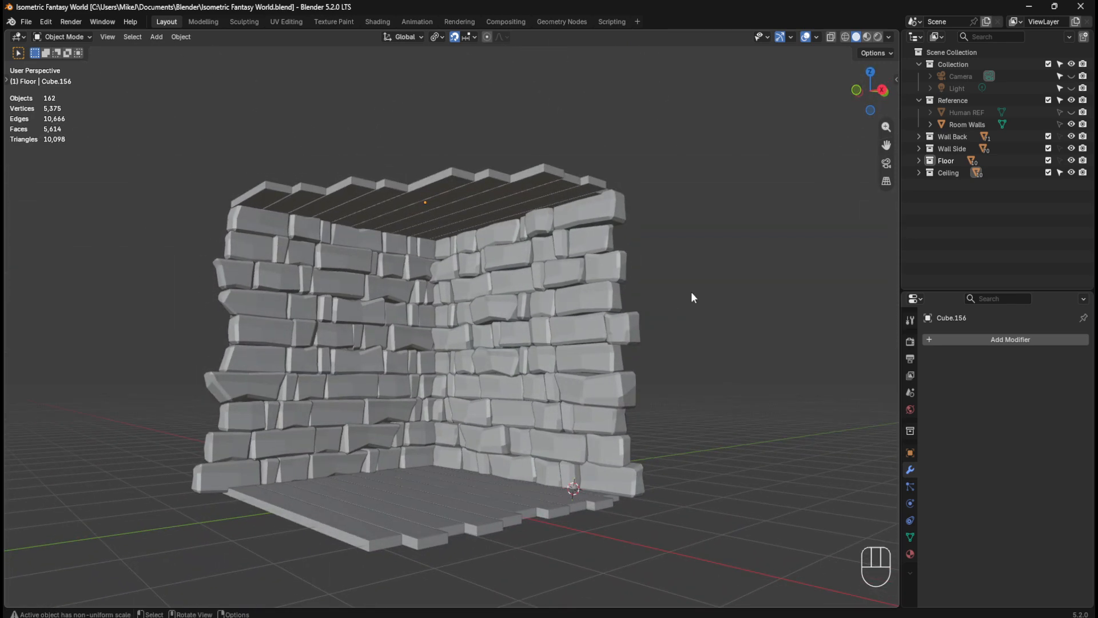
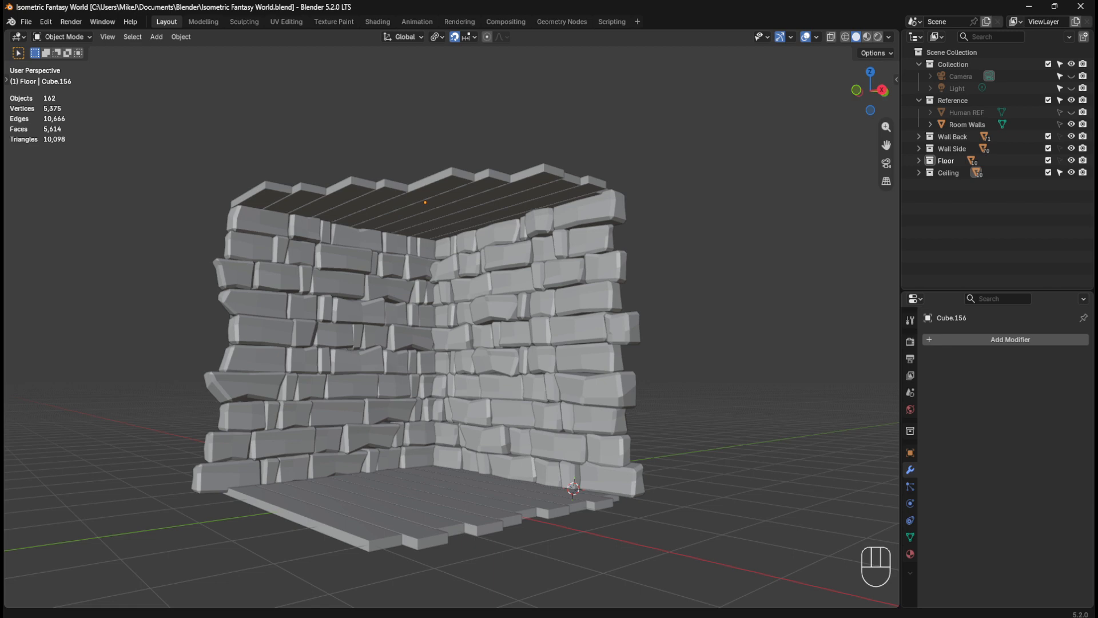
pyautogui.moveTo(643, 466); pyautogui.dragTo(598, 523, button='middle')
pyautogui.scroll(3, 503, 466)
pyautogui.keyDown('shift'); pyautogui.moveTo(485, 492); pyautogui.dragTo(583, 392, button='middle'); pyautogui.keyUp('shift')
pyautogui.hotkey('ctrl', 's')
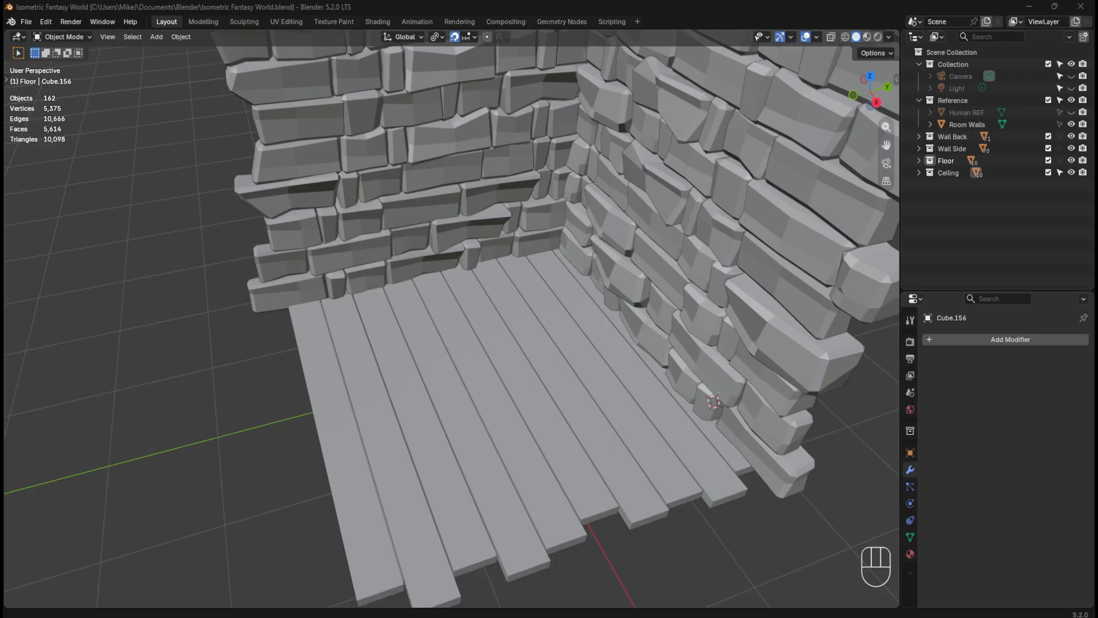
pyautogui.moveTo(500, 447); pyautogui.dragTo(353, 501, button='middle')
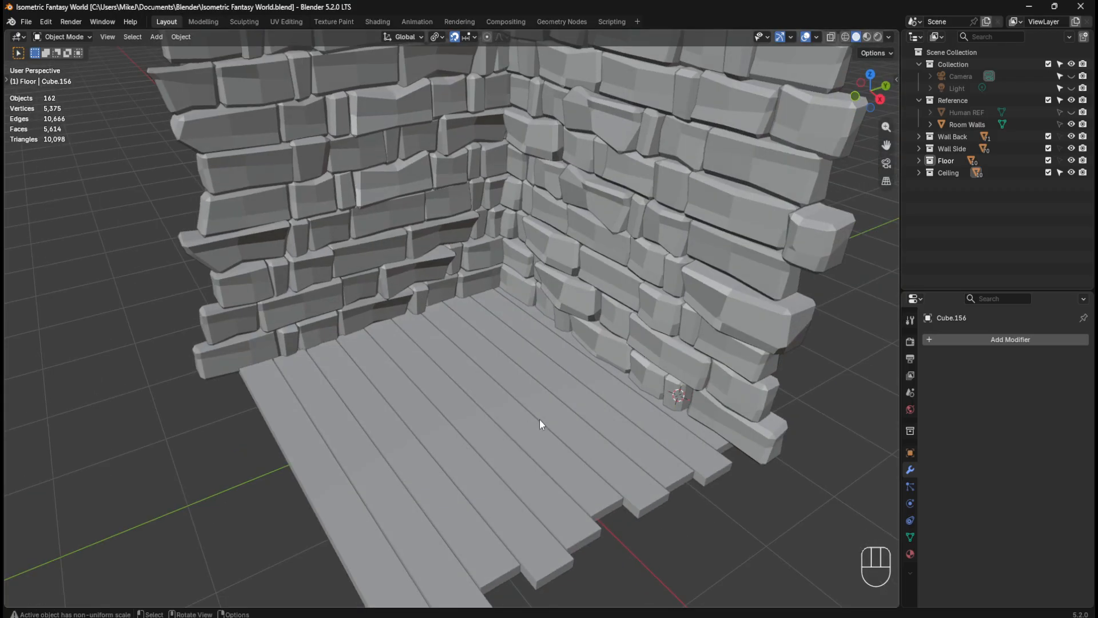
pyautogui.press('Tab')
pyautogui.press('Tab')
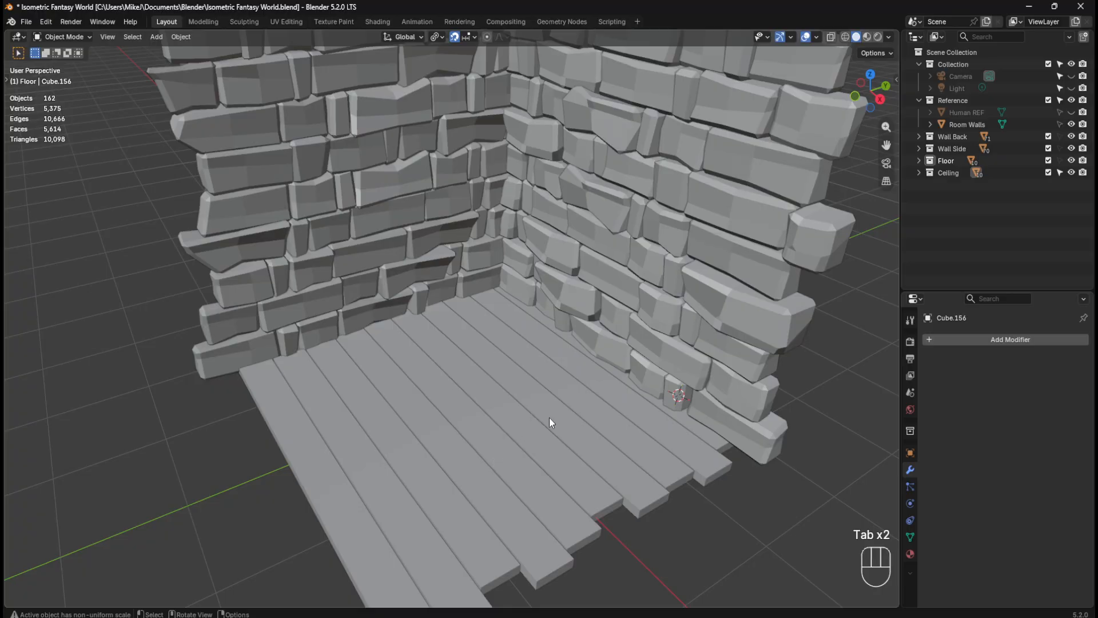
pyautogui.scroll(-3, 516, 415)
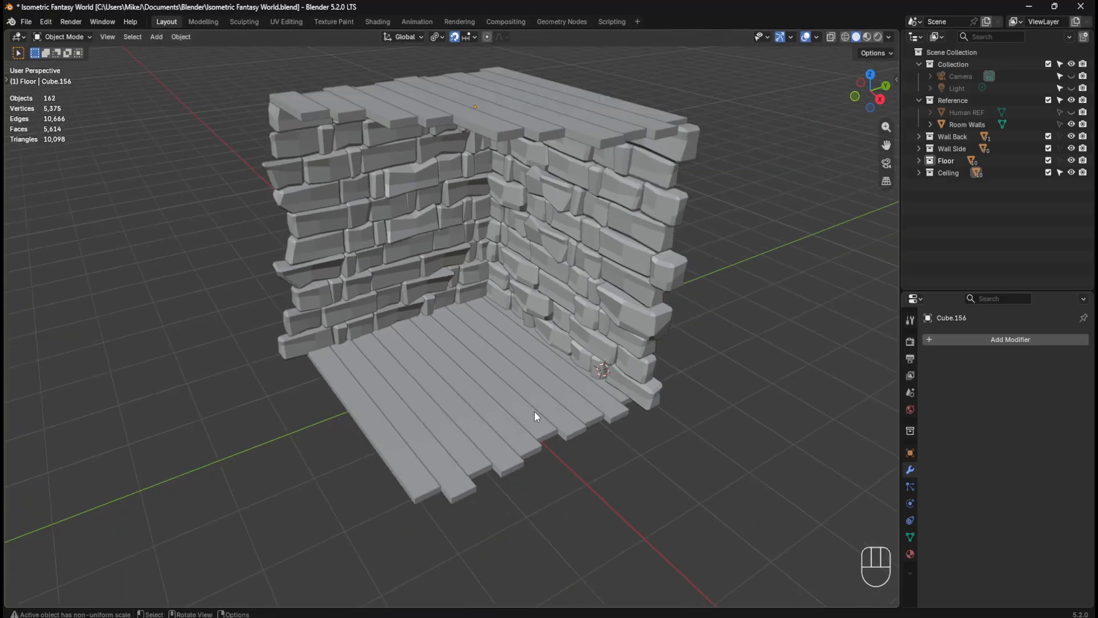
pyautogui.scroll(1, 546, 369)
pyautogui.scroll(-1, 539, 345)
# Step: Test box-selecting the ceiling planks, deselect them, re-enable viewport selection for the Floor collection and save the file
pyautogui.moveTo(325, 70); pyautogui.dragTo(664, 191)
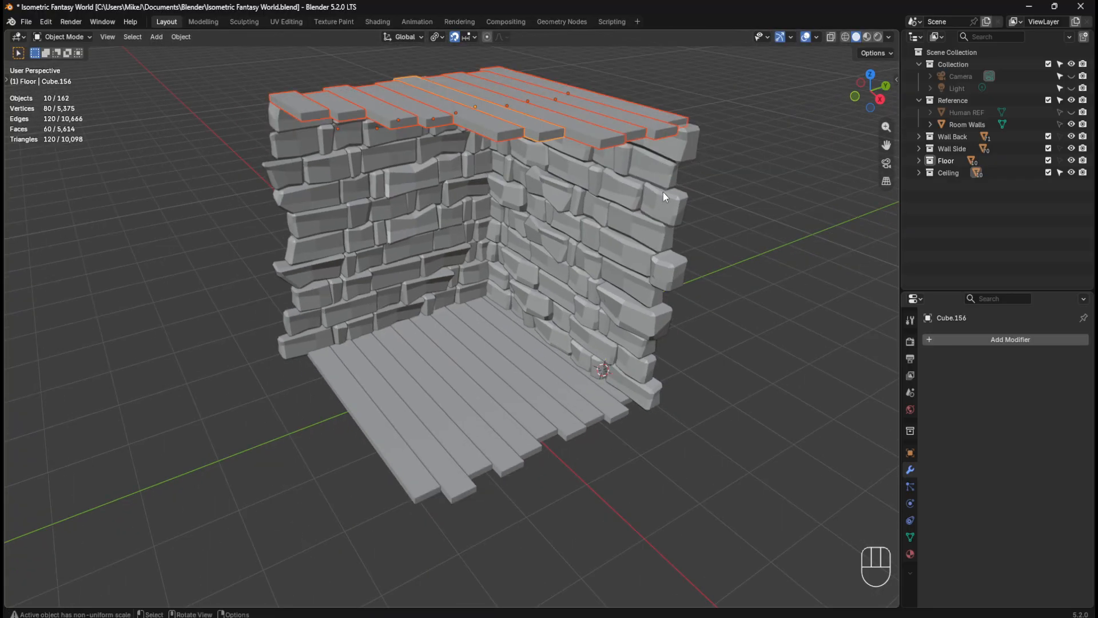
pyautogui.click(526, 353)
pyautogui.moveTo(1060, 173); pyautogui.dragTo(1061, 159)
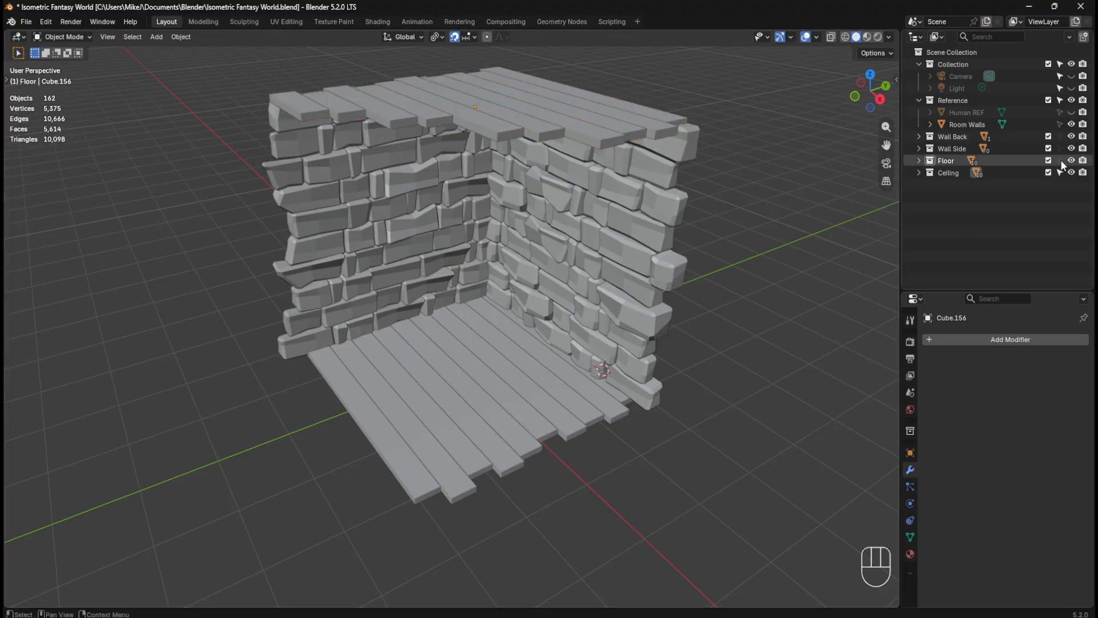
pyautogui.hotkey('ctrl', 's')
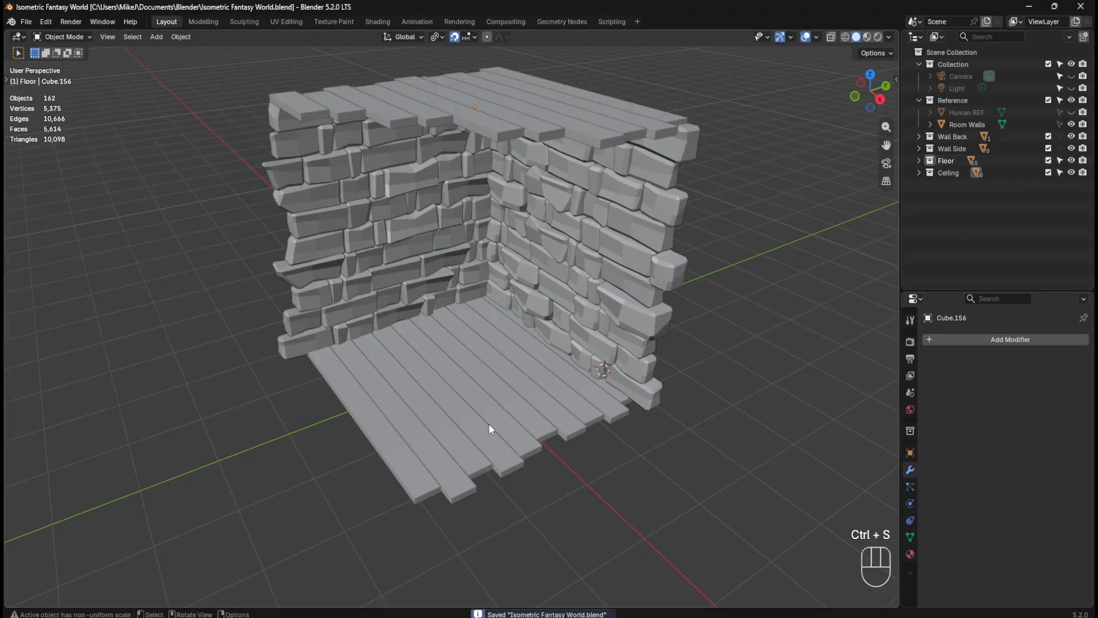
# Step: Add two evenly spaced loop cuts across the outermost floor plank, on the room's open side, without sliding them
pyautogui.scroll(2, 489, 424)
pyautogui.moveTo(269, 375); pyautogui.dragTo(643, 528)
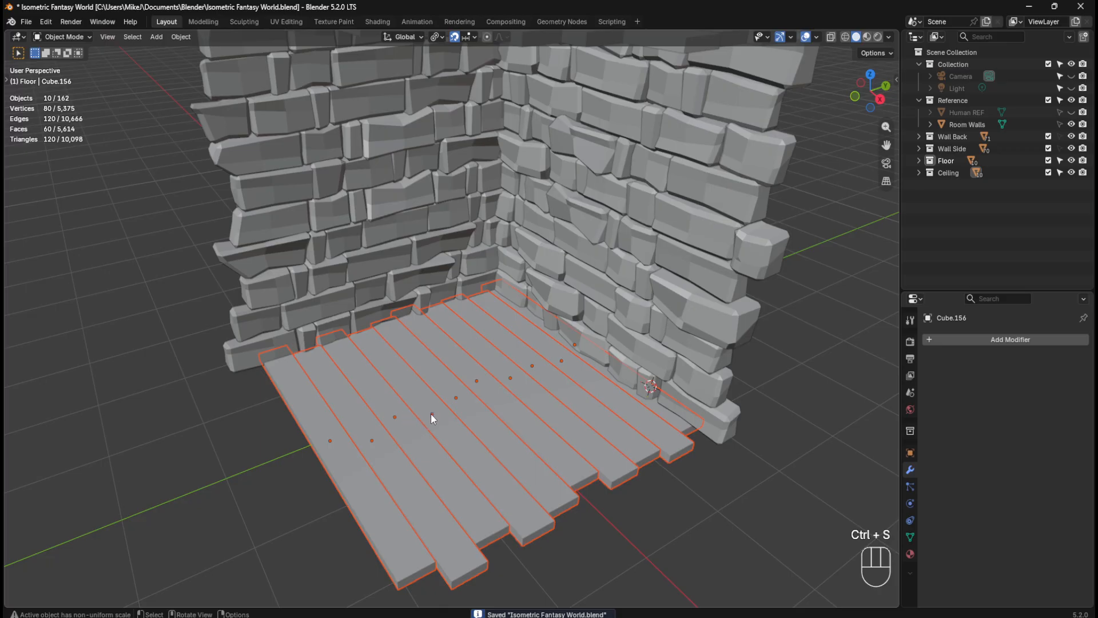
pyautogui.click(350, 495)
pyautogui.press('Tab')
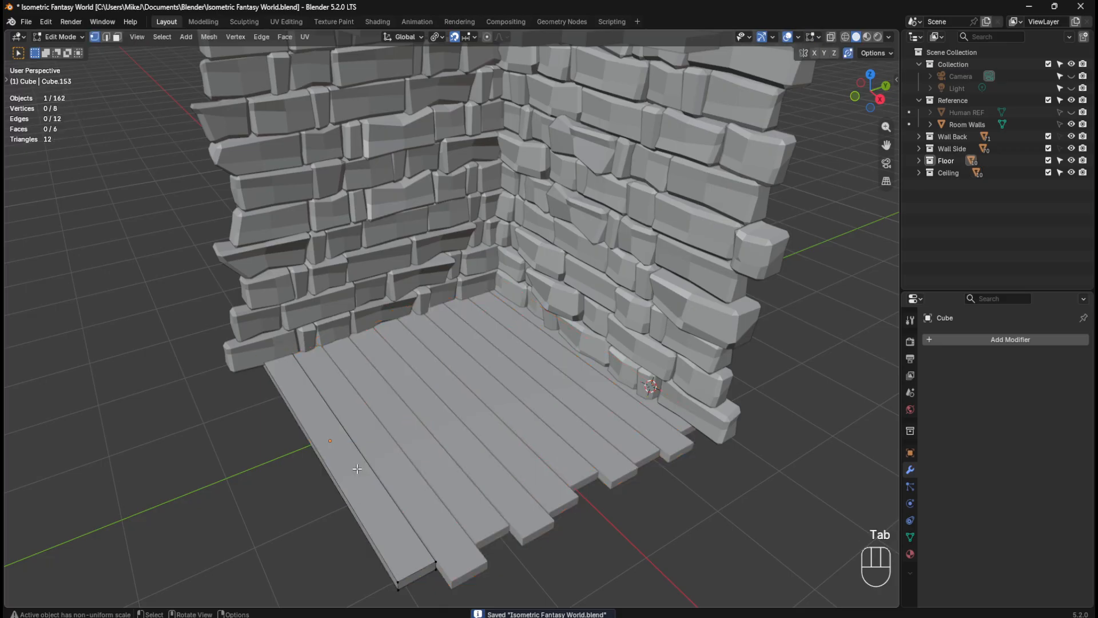
pyautogui.hotkey('ctrl', 'r')
pyautogui.scroll(1, 338, 463)
pyautogui.click(343, 458)
pyautogui.rightClick(343, 457)
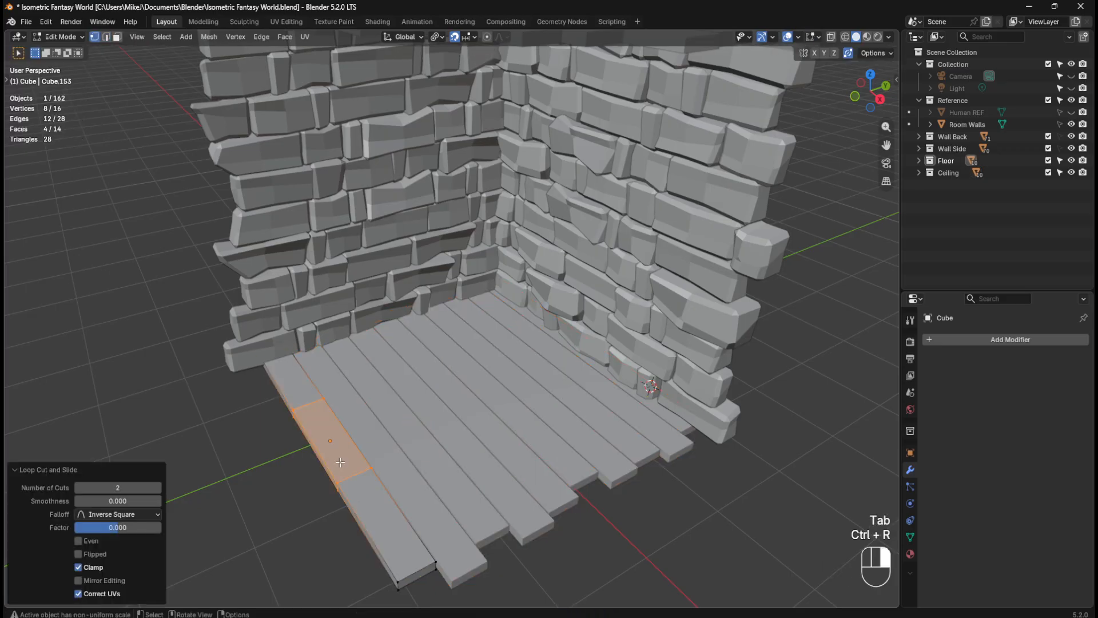
pyautogui.press('Tab')
# Step: Add two evenly spaced loop cuts across the second floor plank from the open side
pyautogui.click(373, 438)
pyautogui.press('Tab')
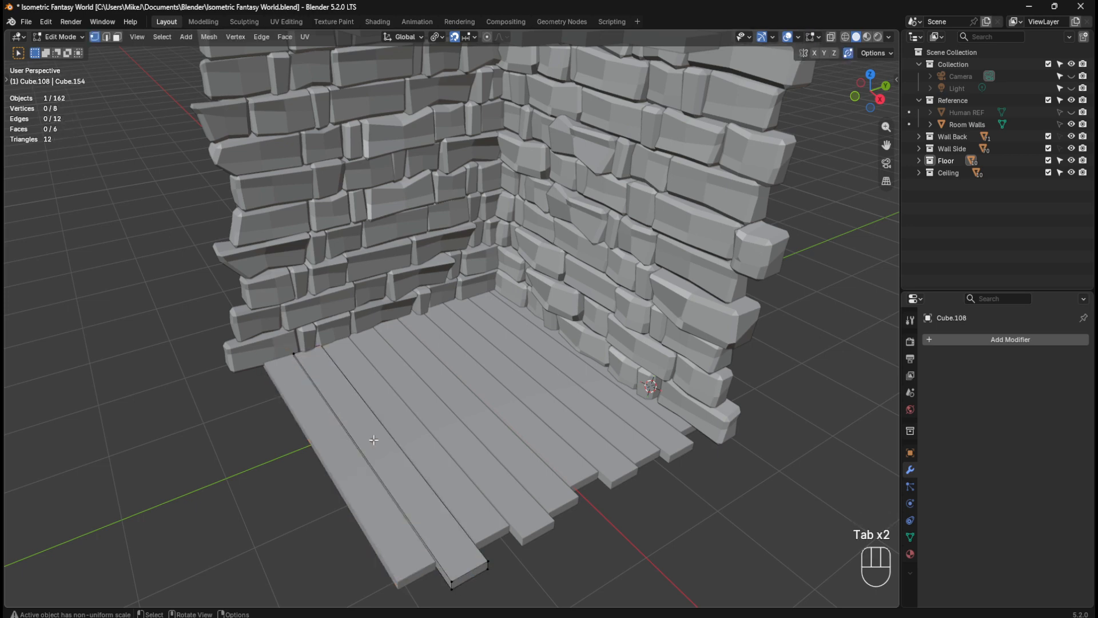
pyautogui.hotkey('ctrl', 'r')
pyautogui.scroll(1, 372, 440)
pyautogui.click(373, 440)
pyautogui.rightClick(373, 439)
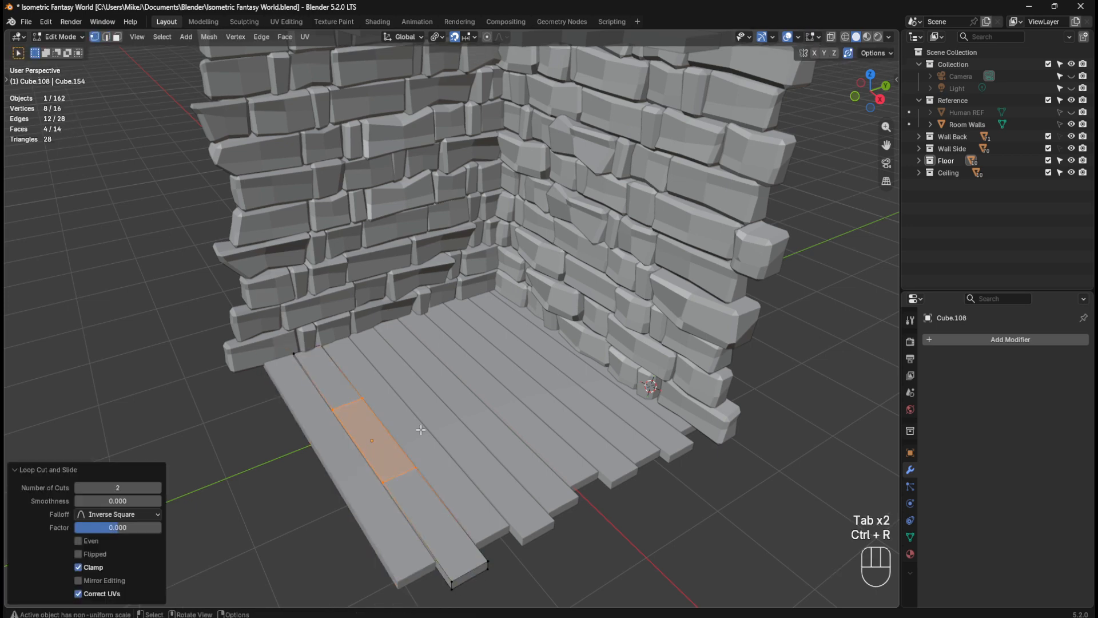
pyautogui.click(421, 430)
pyautogui.press('Tab')
# Step: Divide the third floor plank from the open side into three equal lengths with two loop cuts
pyautogui.click(416, 431)
pyautogui.press('Tab')
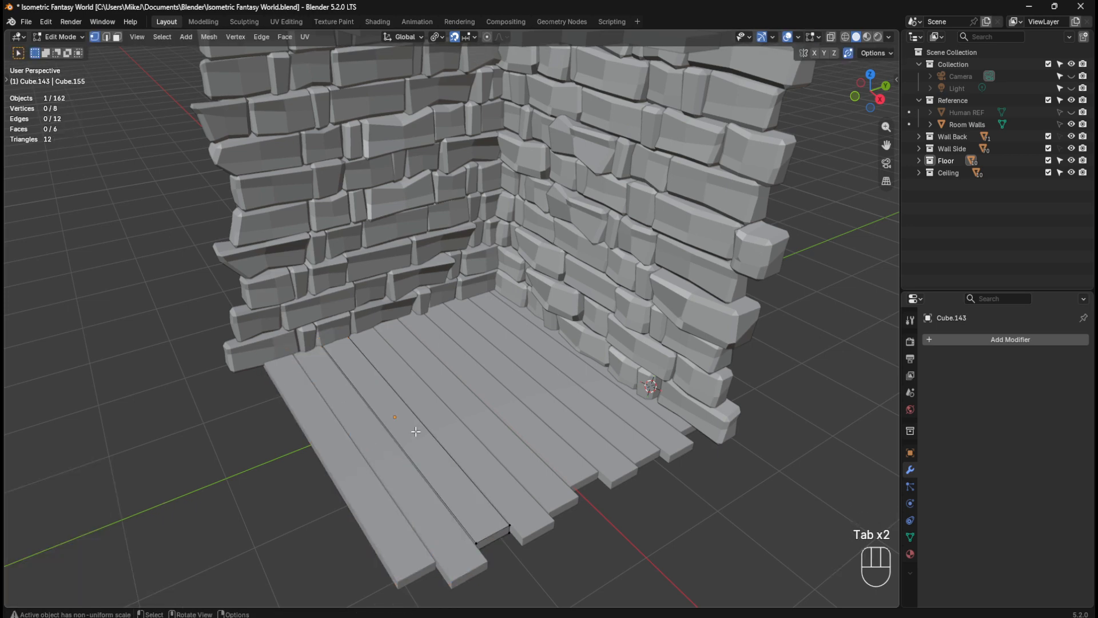
pyautogui.hotkey('ctrl', 'r')
pyautogui.scroll(1, 415, 430)
pyautogui.click(415, 431)
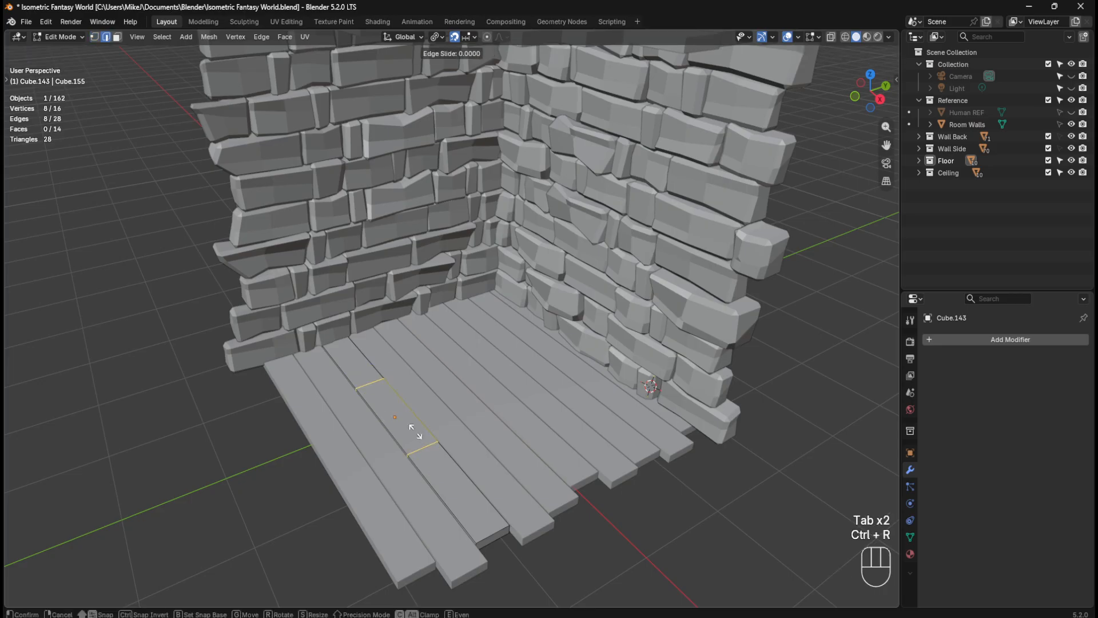
pyautogui.rightClick(415, 431)
pyautogui.press('Tab')
# Step: Add two centred loop cuts across the fourth floor plank from the open side
pyautogui.click(444, 425)
pyautogui.press('Tab')
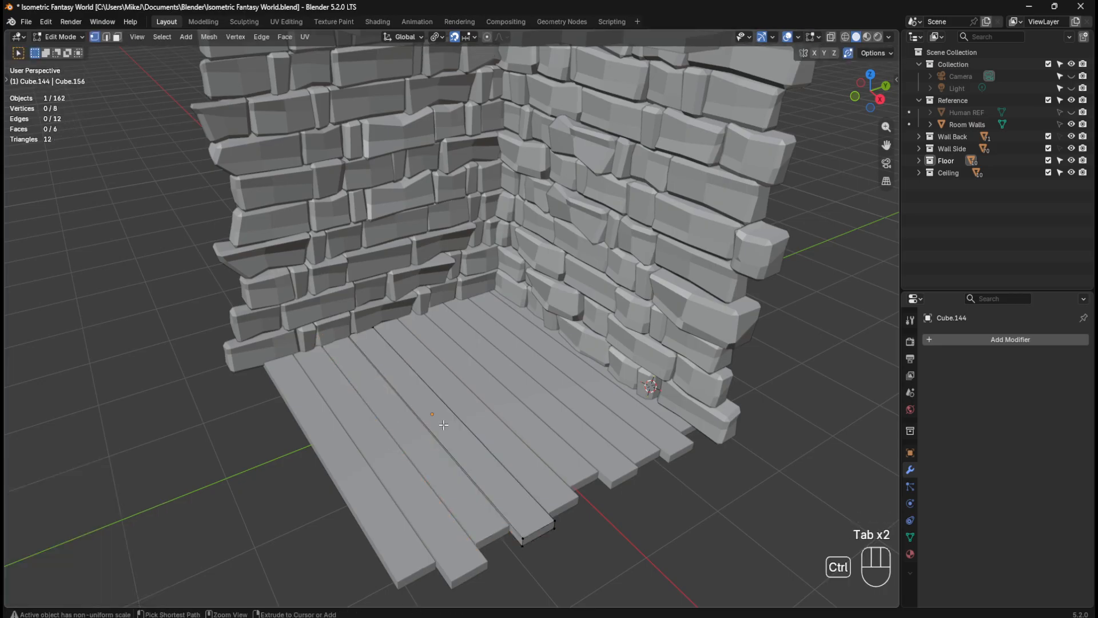
pyautogui.hotkey('ctrl', 'r')
pyautogui.scroll(1, 443, 424)
pyautogui.click(444, 424)
pyautogui.press('Tab')
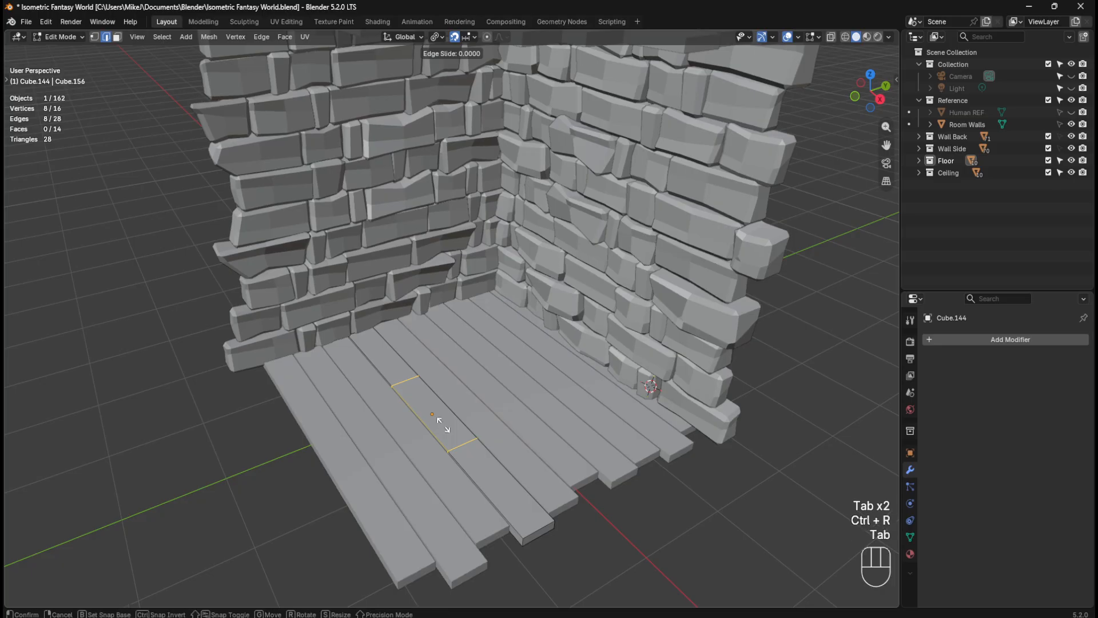
pyautogui.click(465, 399)
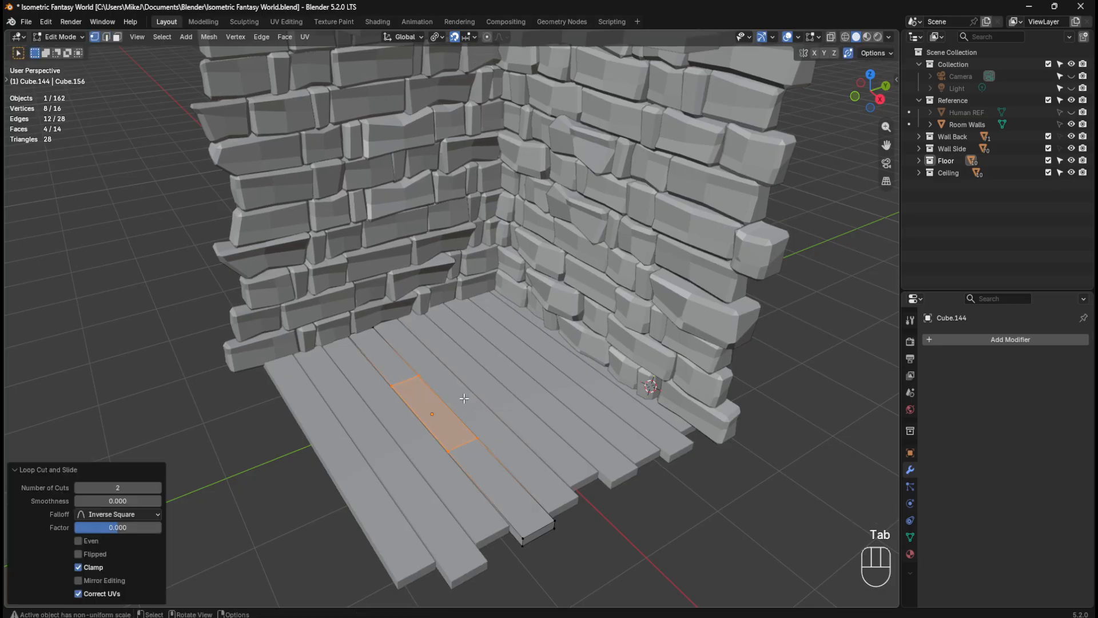
pyautogui.press('Tab')
# Step: Add two evenly spaced loop cuts across the fifth floor plank from the open side
pyautogui.click(466, 399)
pyautogui.press('Tab')
pyautogui.hotkey('ctrl', 'r')
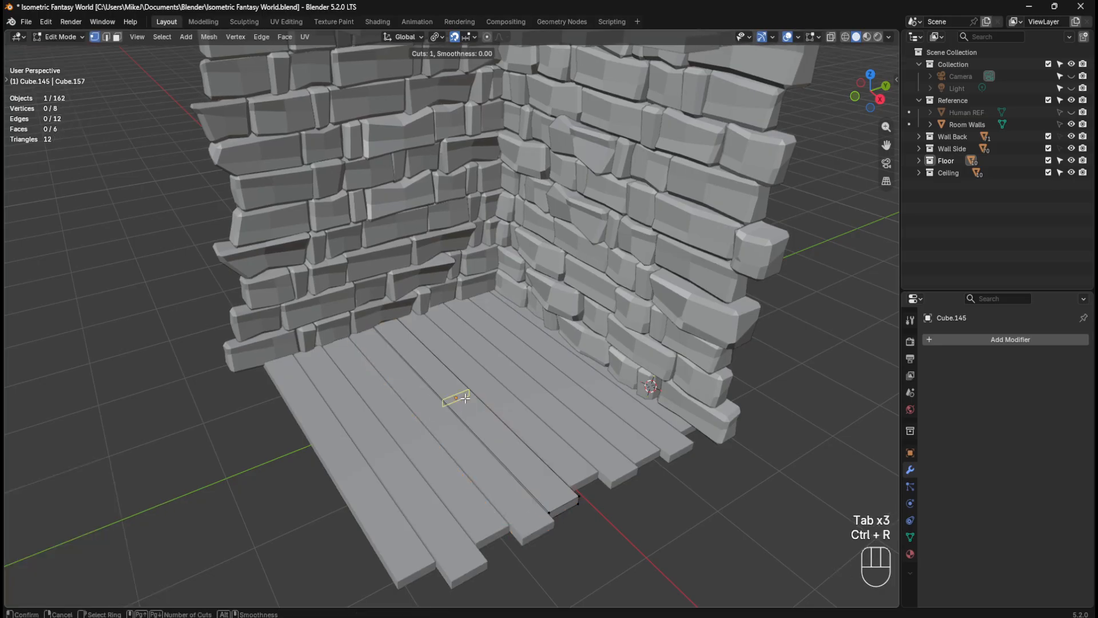
pyautogui.click(463, 399)
pyautogui.click(464, 399)
pyautogui.press('Tab')
# Step: Divide the sixth floor plank into three equal lengths with two loop cuts
pyautogui.click(489, 390)
pyautogui.press('Tab')
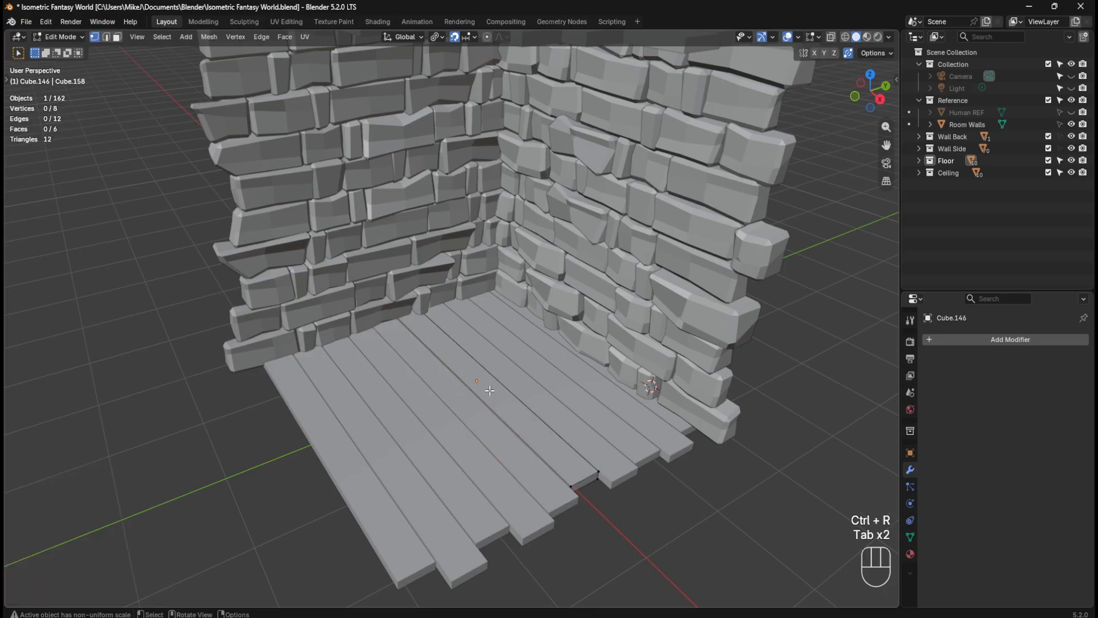
pyautogui.hotkey('ctrl', 'r')
pyautogui.click(489, 390)
pyautogui.click(489, 390)
pyautogui.press('Tab')
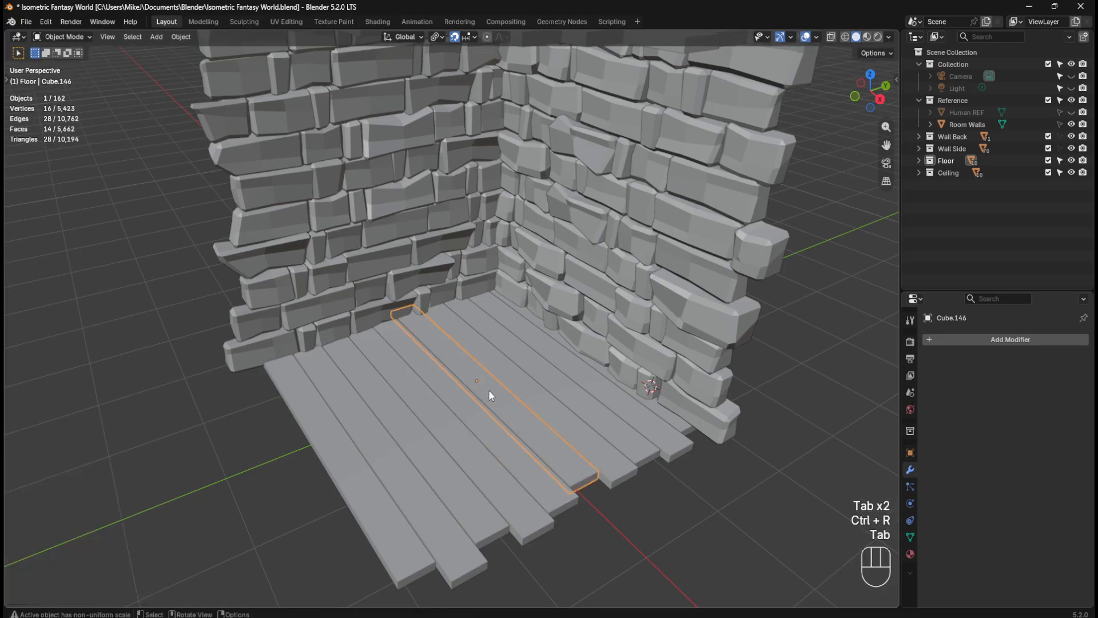
# Step: Add two evenly spaced loop cuts across the seventh floor plank, keeping the slide factor at 0
pyautogui.click(524, 383)
pyautogui.press('Tab')
pyautogui.hotkey('ctrl', 'r')
pyautogui.click(549, 383)
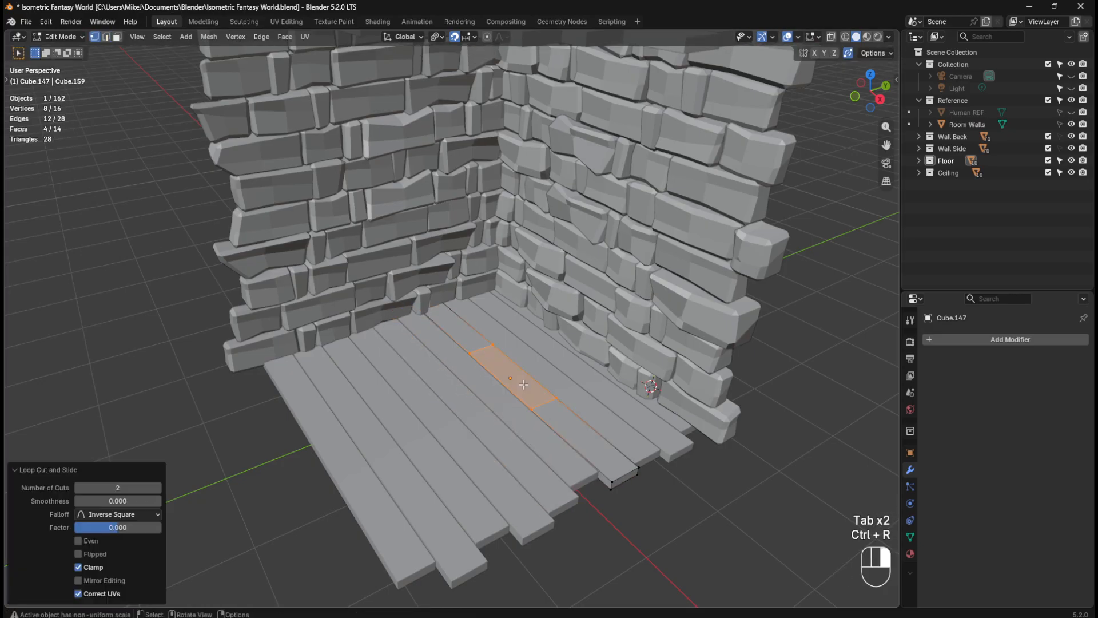
pyautogui.click(558, 382)
pyautogui.press('Tab')
# Step: Add two evenly spaced loop cuts across the eighth floor plank
pyautogui.click(558, 383)
pyautogui.press('Tab')
pyautogui.hotkey('ctrl', 'r')
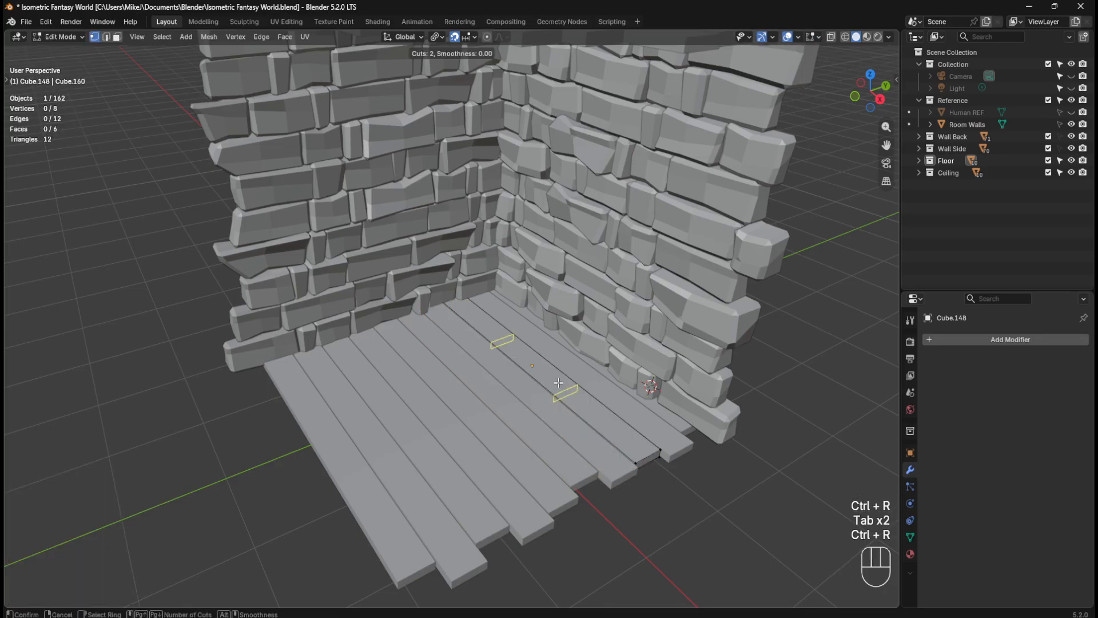
pyautogui.click(558, 383)
pyautogui.click(558, 383)
pyautogui.press('Tab')
# Step: Divide the ninth floor plank, second from the side wall, with two evenly spaced loop cuts
pyautogui.click(581, 375)
pyautogui.press('Tab')
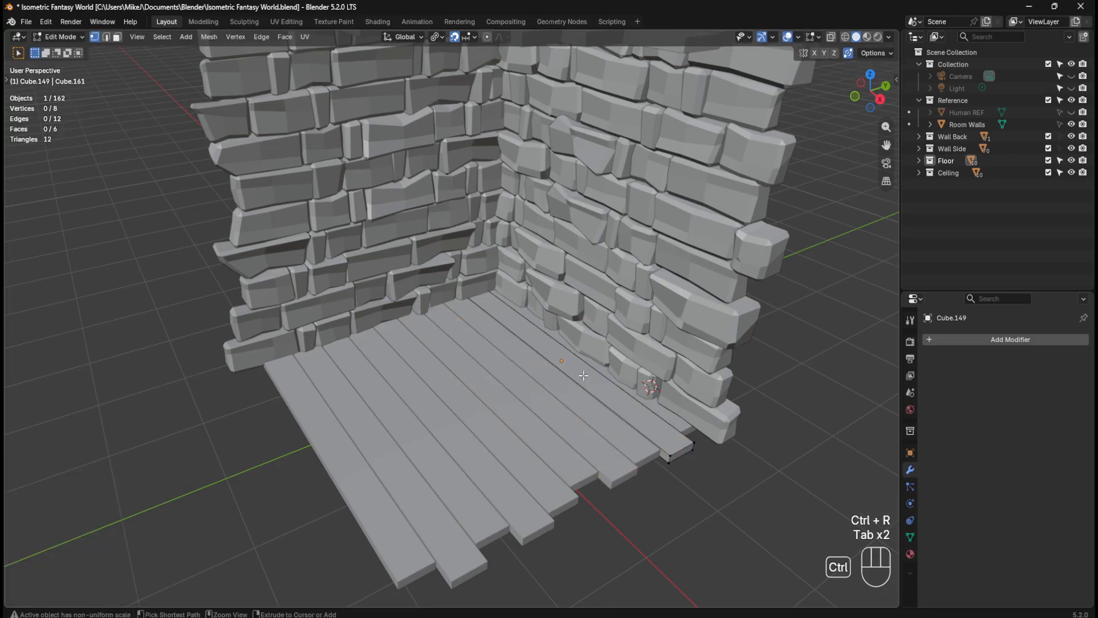
pyautogui.hotkey('ctrl', 'r')
pyautogui.click(581, 375)
pyautogui.click(584, 376)
pyautogui.press('Tab')
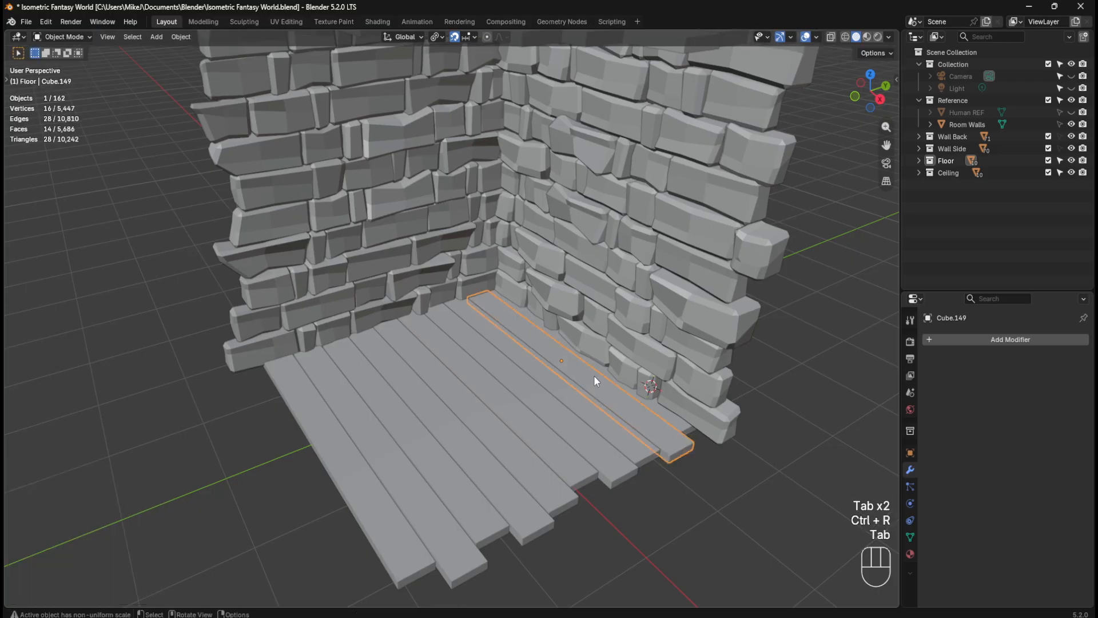
# Step: Add two evenly spaced loop cuts across the last floor plank, along the stone side wall
pyautogui.click(604, 370)
pyautogui.press('Tab')
pyautogui.hotkey('ctrl', 'r')
pyautogui.click(604, 369)
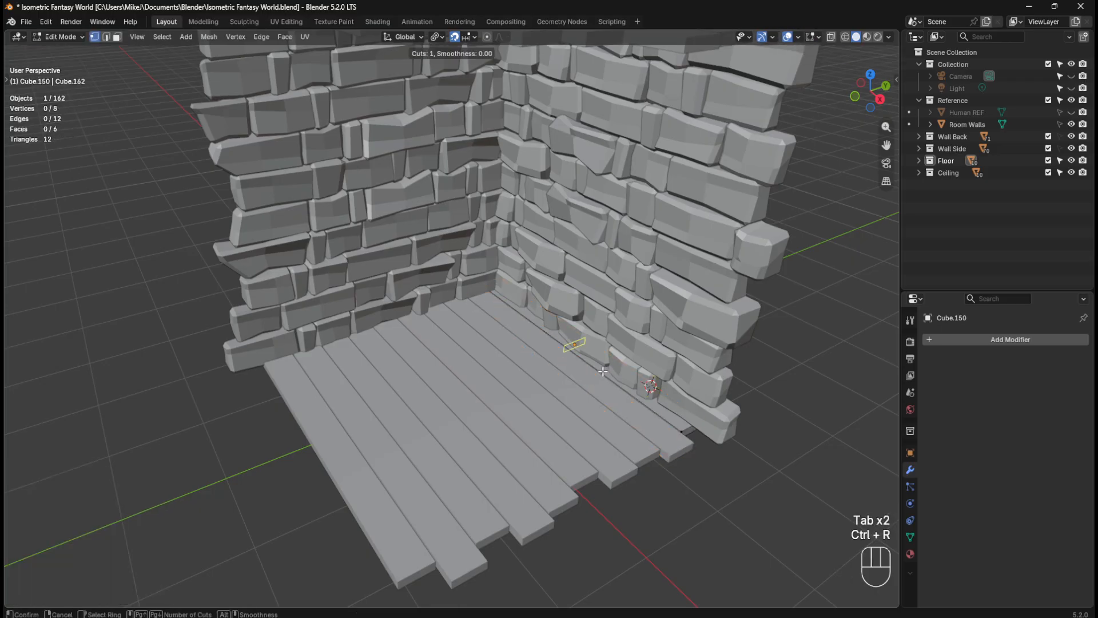
pyautogui.click(603, 371)
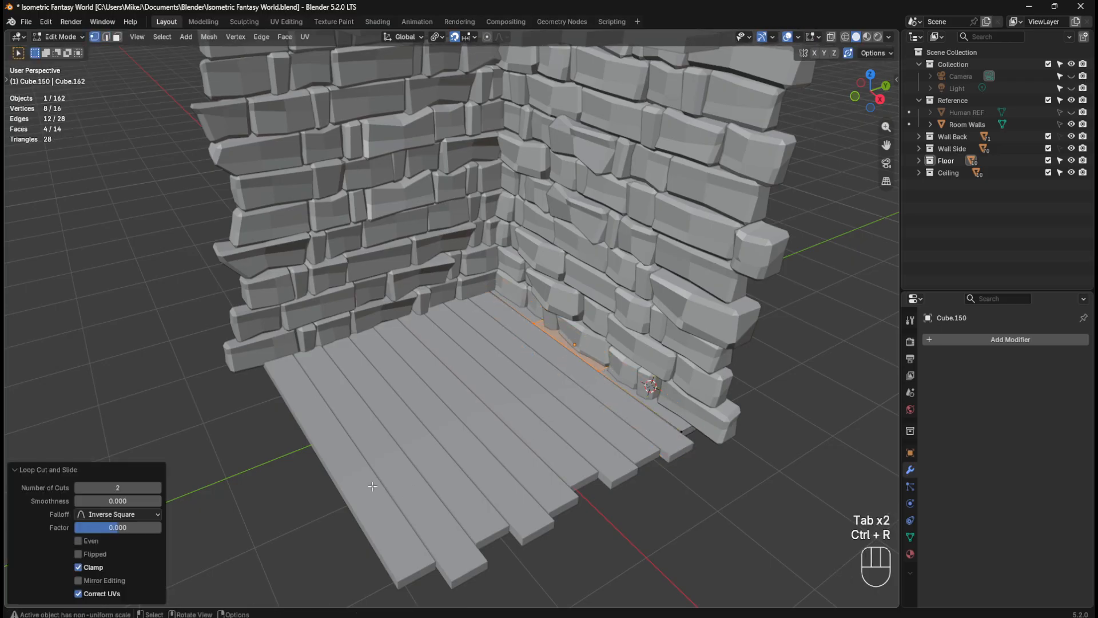
pyautogui.press('Tab')
# Step: With X-ray on, select the front edge loop of the outermost floor plank and rotate it about -7.3° in the view
pyautogui.click(355, 478)
pyautogui.press('Tab')
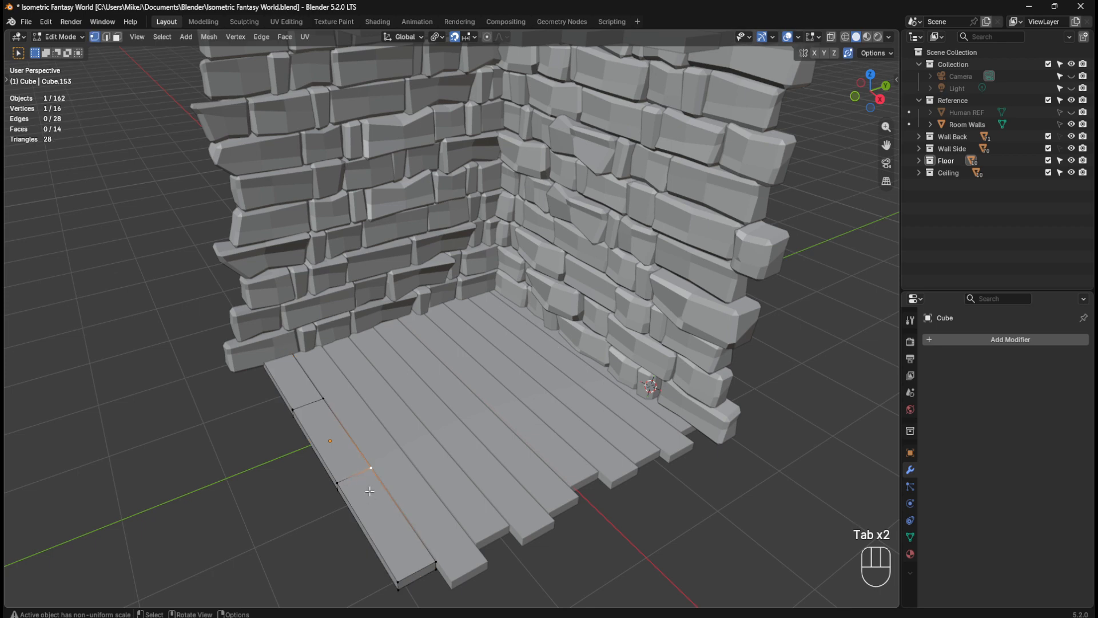
pyautogui.moveTo(400, 472); pyautogui.dragTo(359, 444, button='middle')
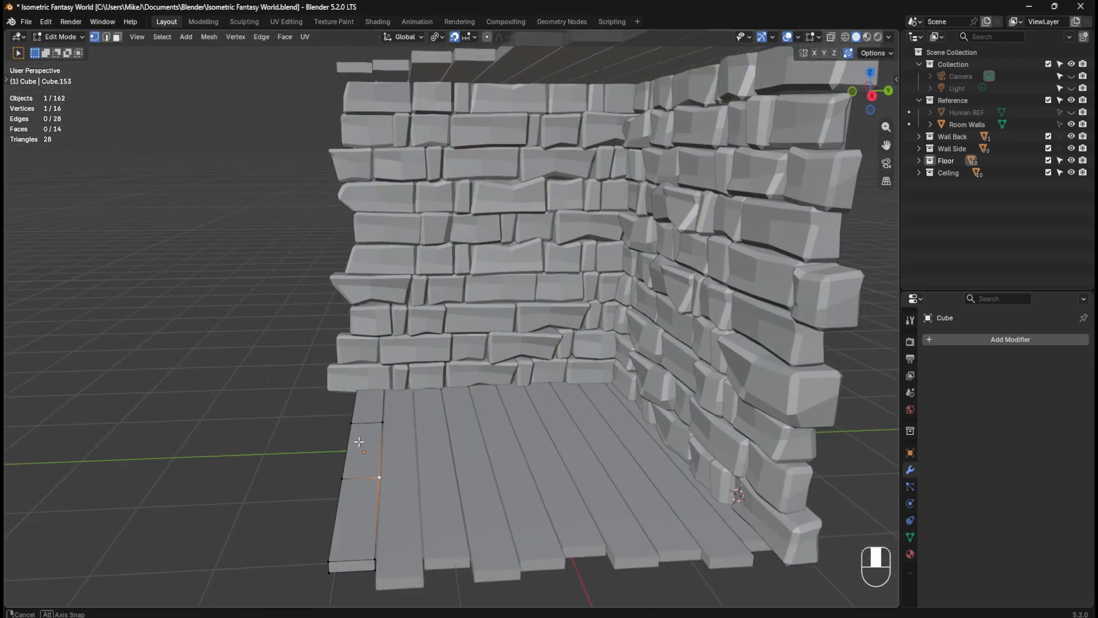
pyautogui.scroll(1, 441, 478)
pyautogui.keyDown('shift'); pyautogui.moveTo(449, 483); pyautogui.dragTo(602, 480, button='middle'); pyautogui.keyUp('shift')
pyautogui.keyDown('shift'); pyautogui.moveTo(601, 481); pyautogui.dragTo(477, 398, button='middle'); pyautogui.keyUp('shift')
pyautogui.scroll(2, 496, 410)
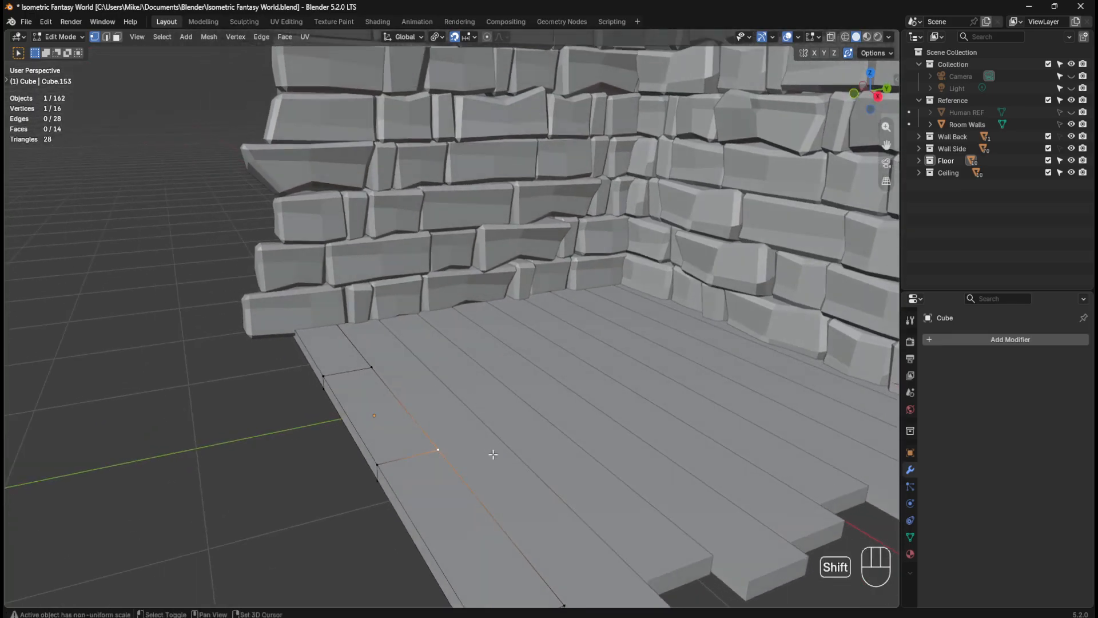
pyautogui.keyDown('shift'); pyautogui.moveTo(493, 453); pyautogui.dragTo(466, 380, button='middle'); pyautogui.keyUp('shift')
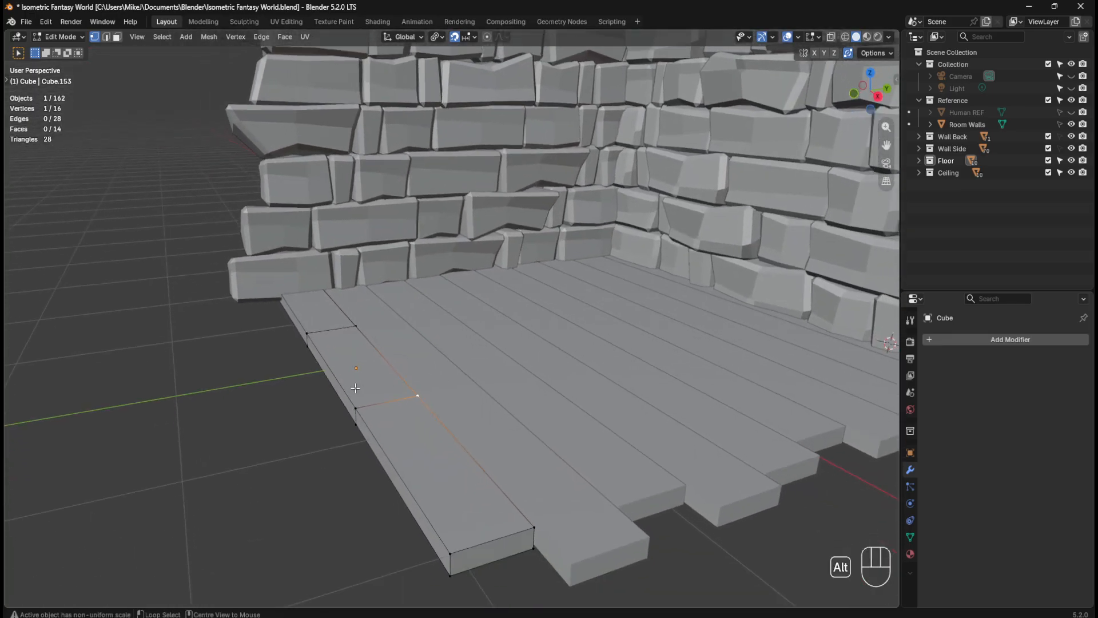
pyautogui.hotkey('alt', 'z')
pyautogui.moveTo(329, 376); pyautogui.dragTo(452, 434)
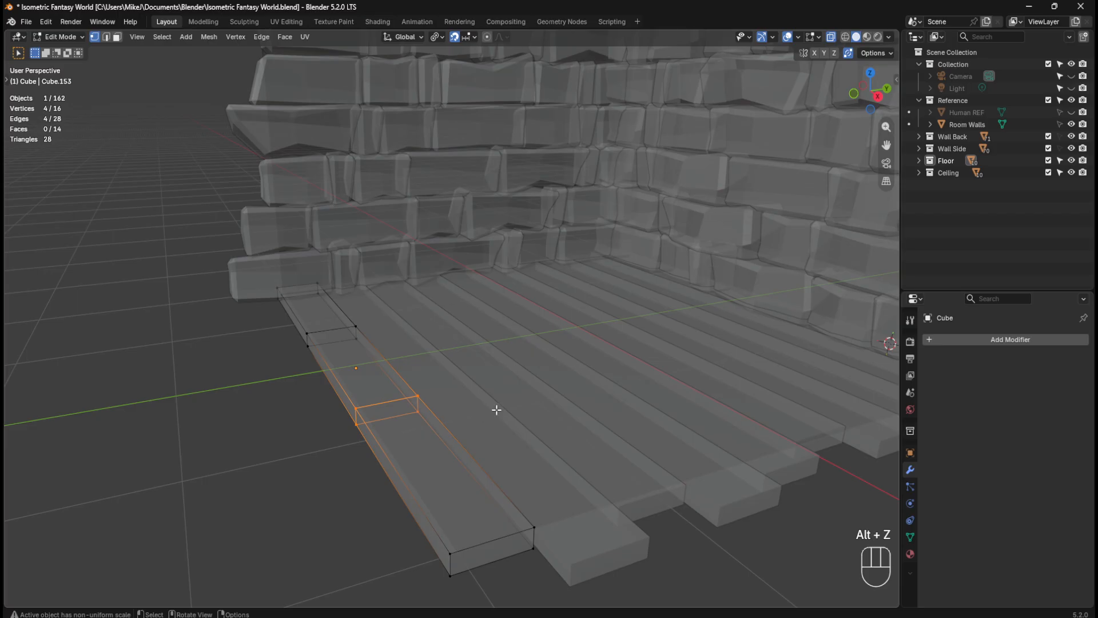
pyautogui.press('r')
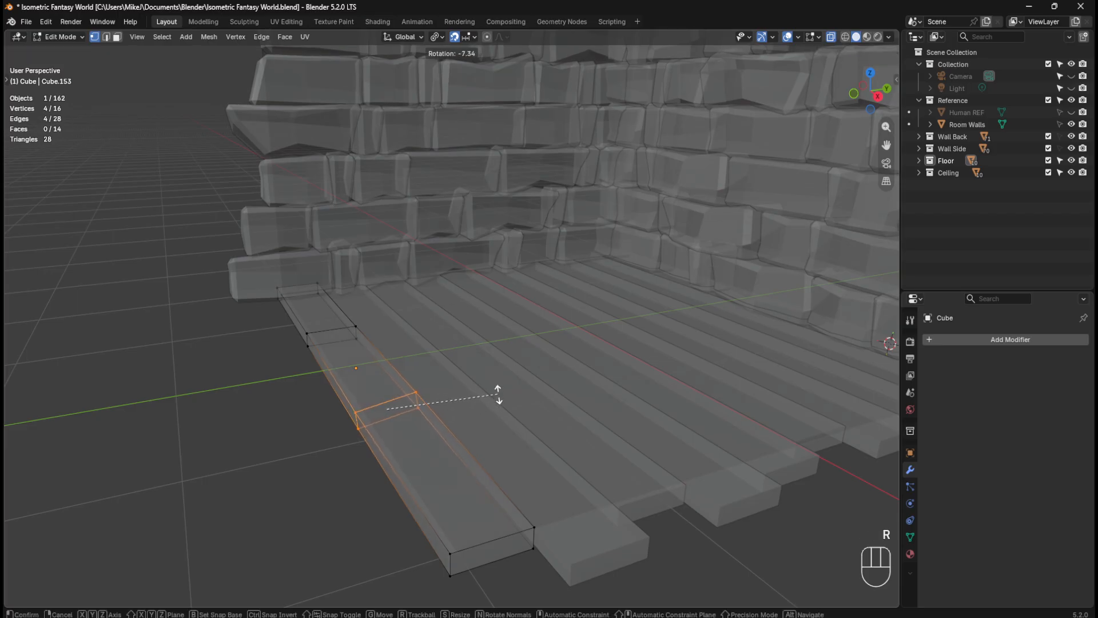
pyautogui.click(497, 394)
# Step: Rotate the rear edge loop of the outermost plank 4.57° in the view and return to Object Mode
pyautogui.moveTo(301, 315); pyautogui.dragTo(406, 366)
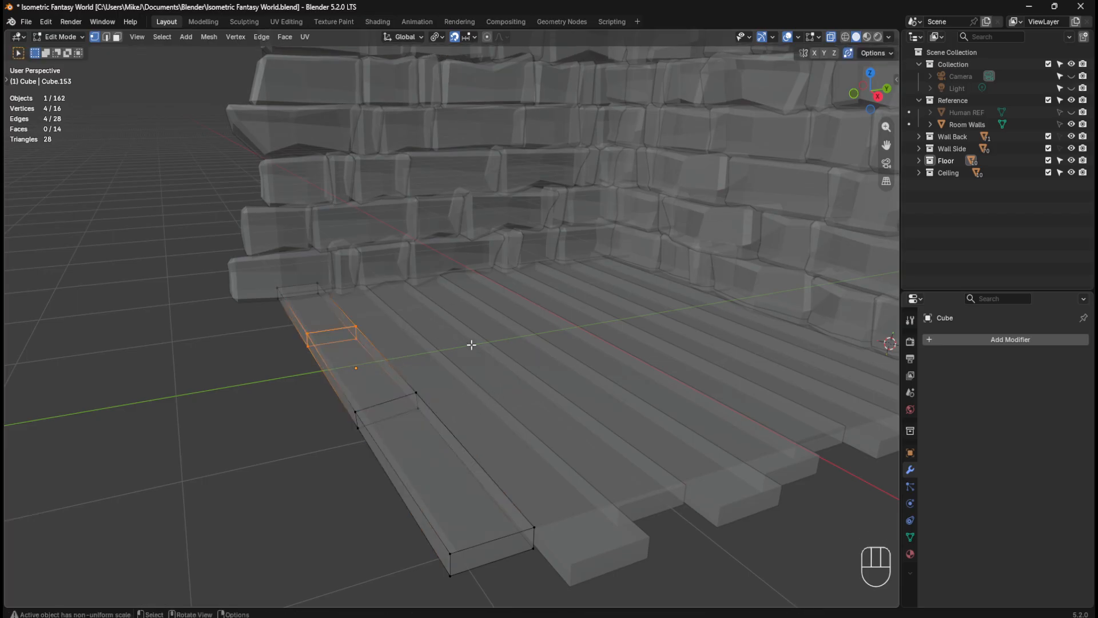
pyautogui.press('r')
pyautogui.click(473, 354)
pyautogui.moveTo(473, 355); pyautogui.dragTo(511, 372, button='middle')
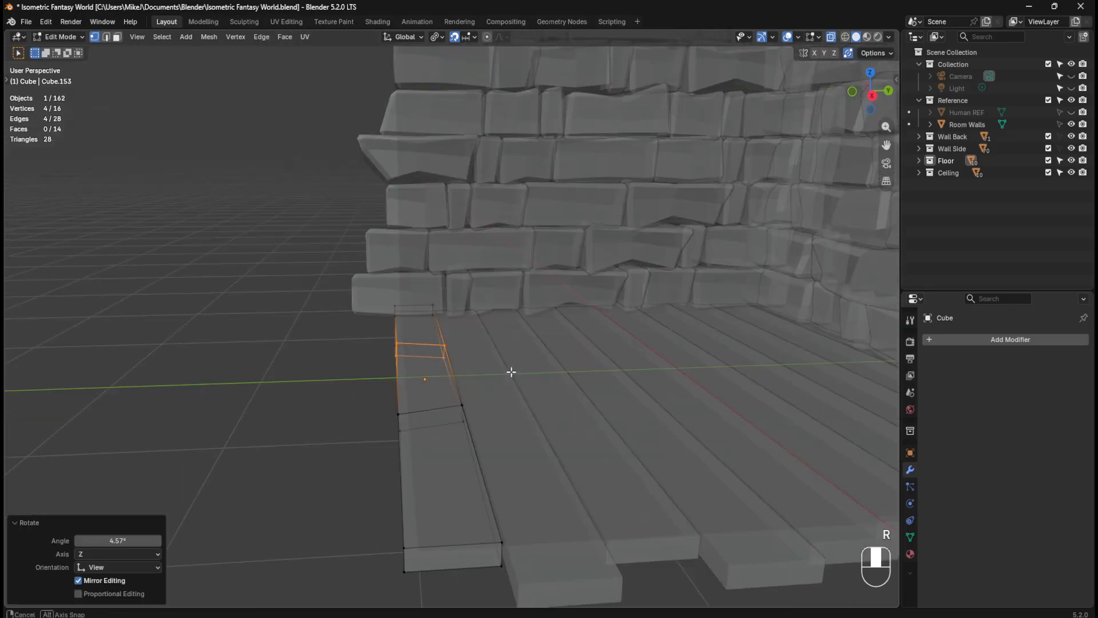
pyautogui.press('Tab')
# Step: Edit the second floor plank and slightly rotate its rear edge loop in the view
pyautogui.moveTo(551, 448); pyautogui.dragTo(510, 453, button='middle')
pyautogui.click(497, 430)
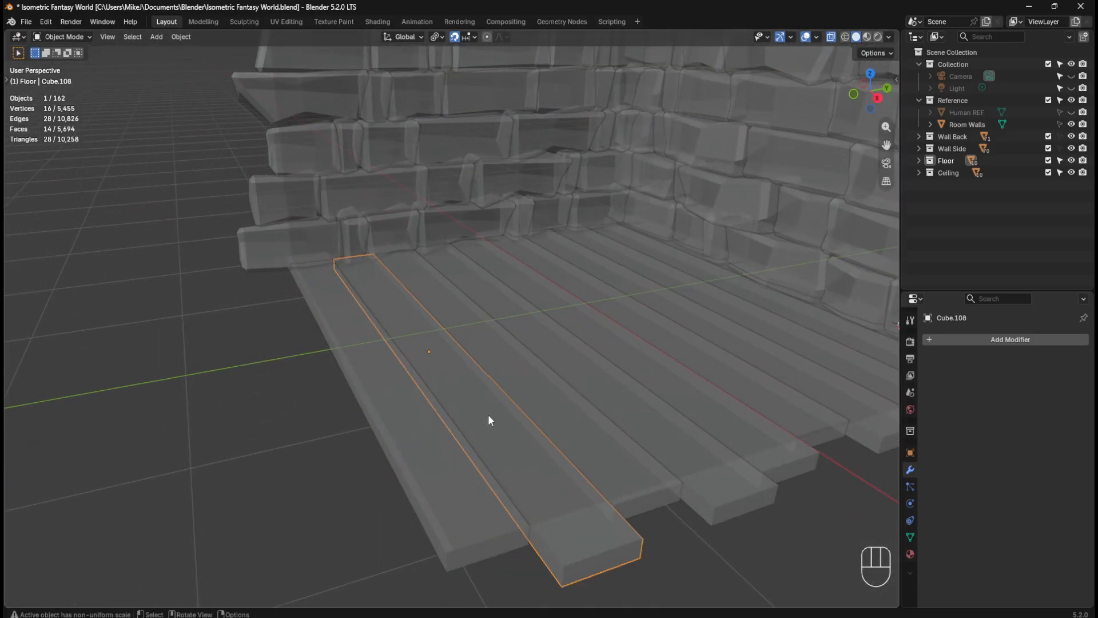
pyautogui.press('Tab')
pyautogui.keyDown('alt'); pyautogui.keyDown('shift'); pyautogui.click(361, 299); pyautogui.keyUp('shift'); pyautogui.keyUp('alt')
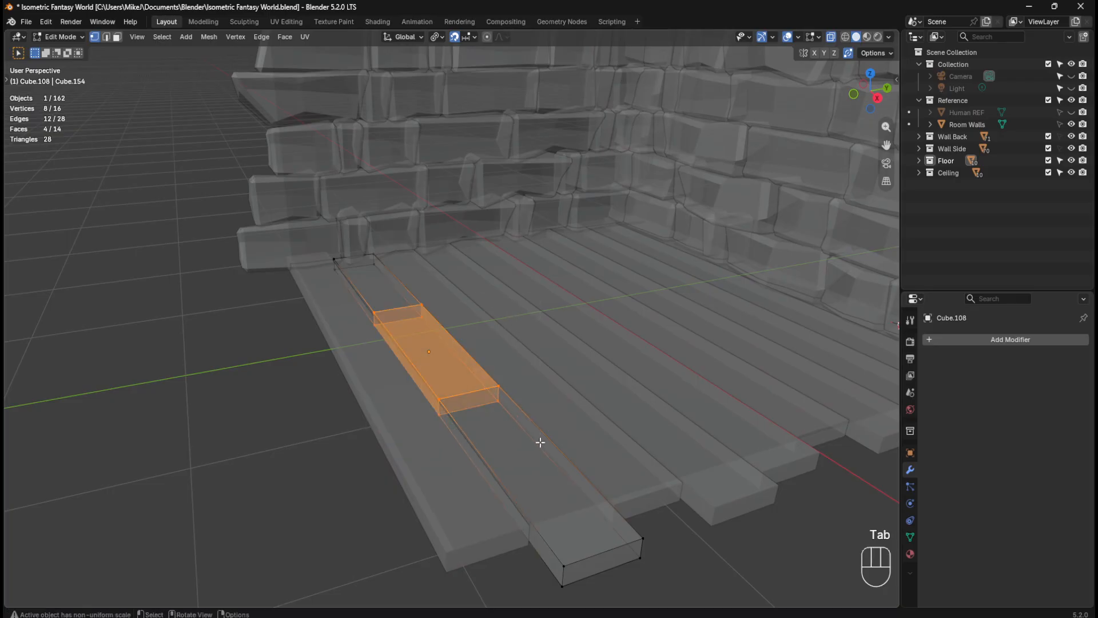
pyautogui.press('r')
pyautogui.click(646, 384)
pyautogui.moveTo(667, 398)
pyautogui.mouseDown(button='middle')
pyautogui.moveTo(633, 390)
pyautogui.moveTo(650, 393)
pyautogui.mouseUp(button='middle')
# Step: Rotate the front edge loop of the second plank 6.6° in the view and leave Edit Mode
pyautogui.moveTo(454, 387); pyautogui.dragTo(583, 429)
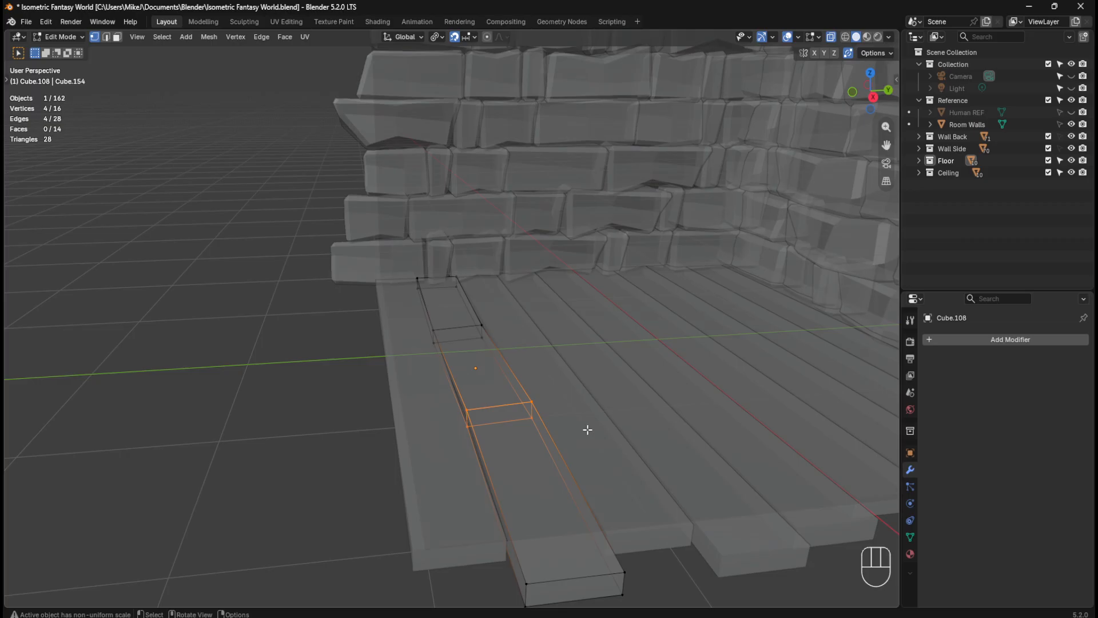
pyautogui.press('r')
pyautogui.click(589, 440)
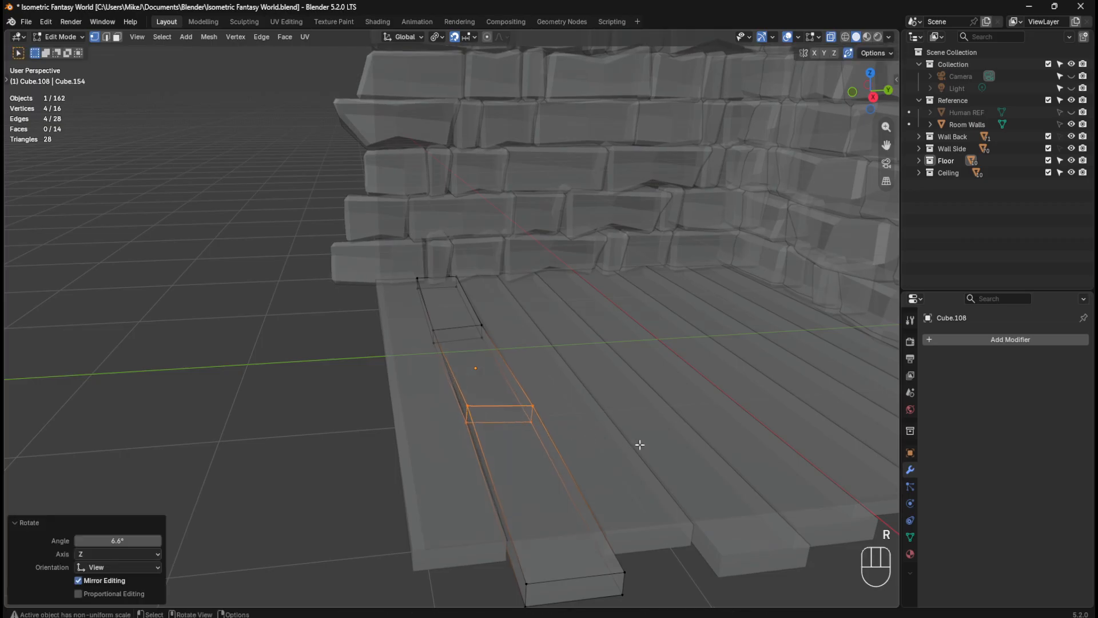
pyautogui.keyDown('shift'); pyautogui.moveTo(640, 444); pyautogui.dragTo(475, 444, button='middle'); pyautogui.keyUp('shift')
pyautogui.press('Tab')
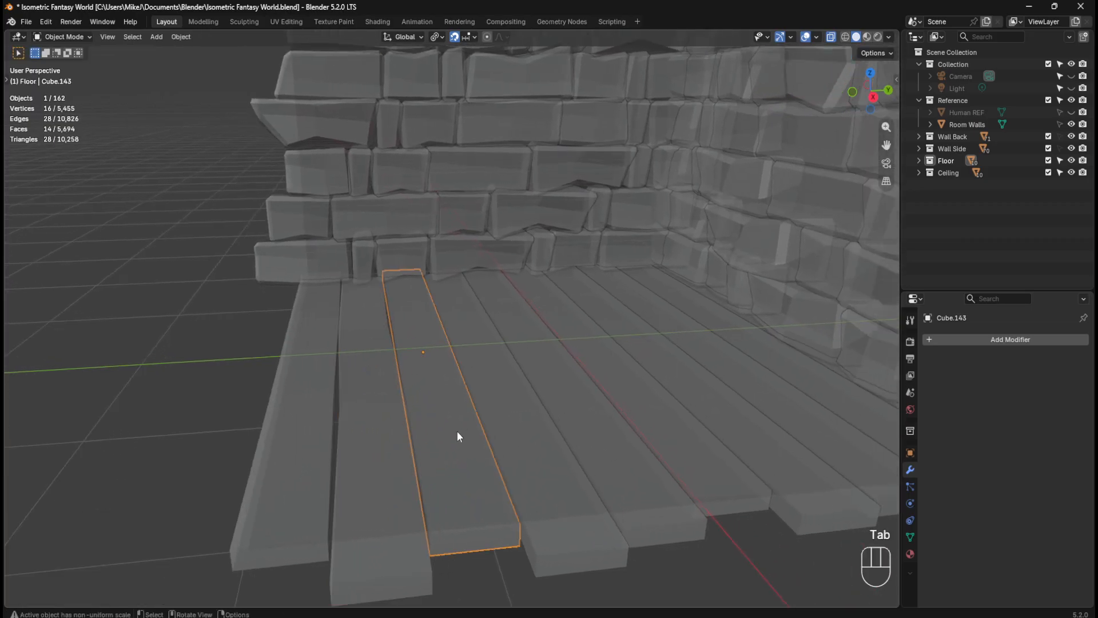
# Step: On the third floor plank, scale the front edge loop to 0.927 and rotate it 7.12° in the view
pyautogui.press('Tab')
pyautogui.press('s')
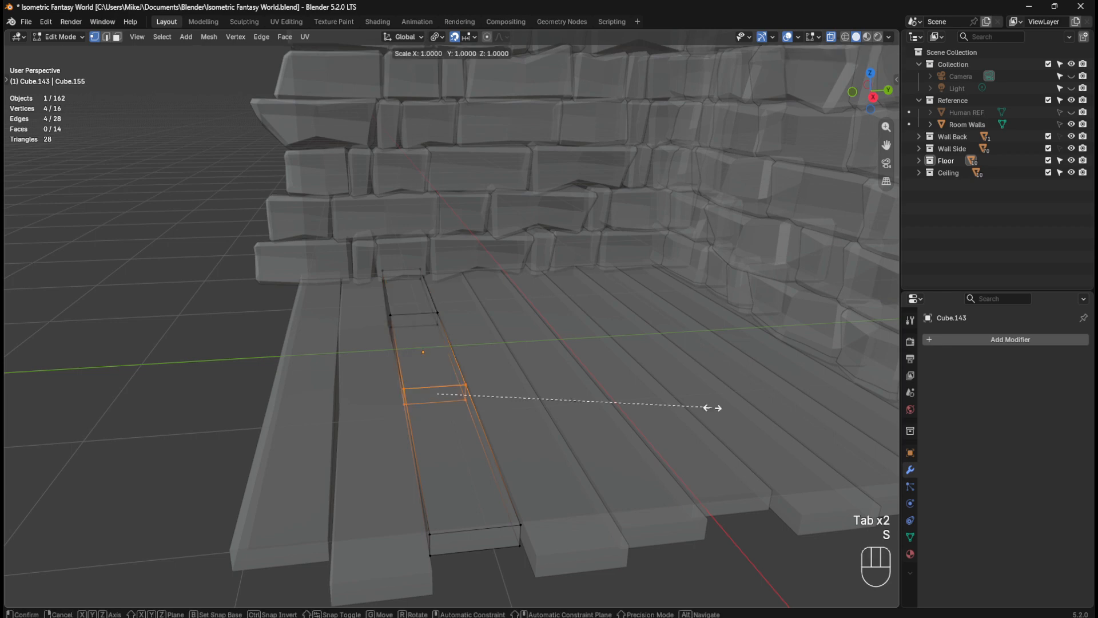
pyautogui.click(692, 409)
pyautogui.press('r')
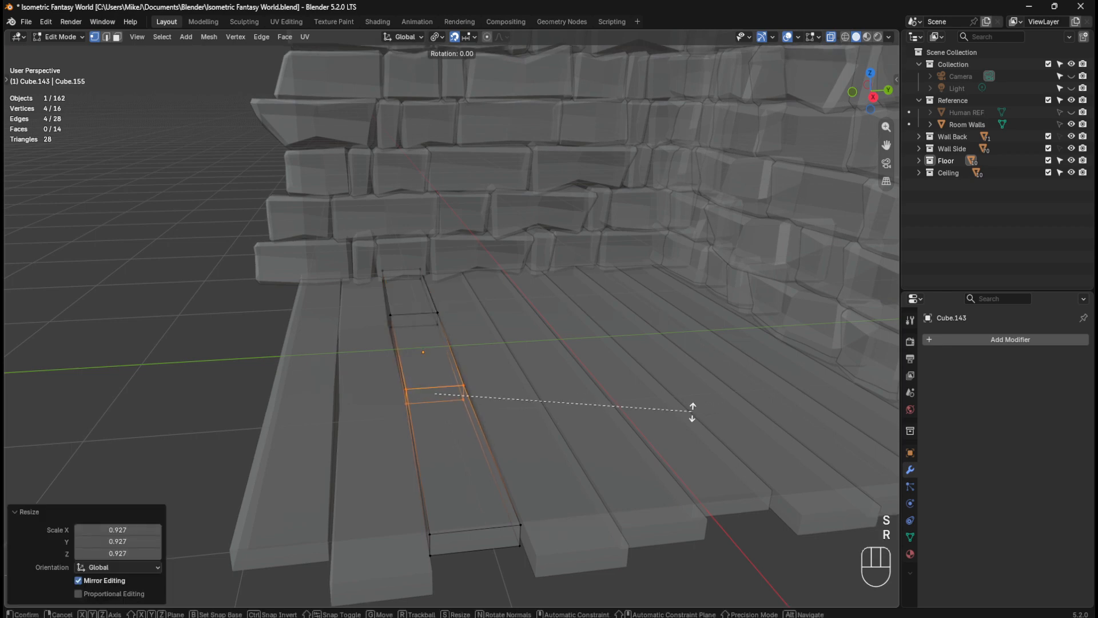
pyautogui.click(652, 439)
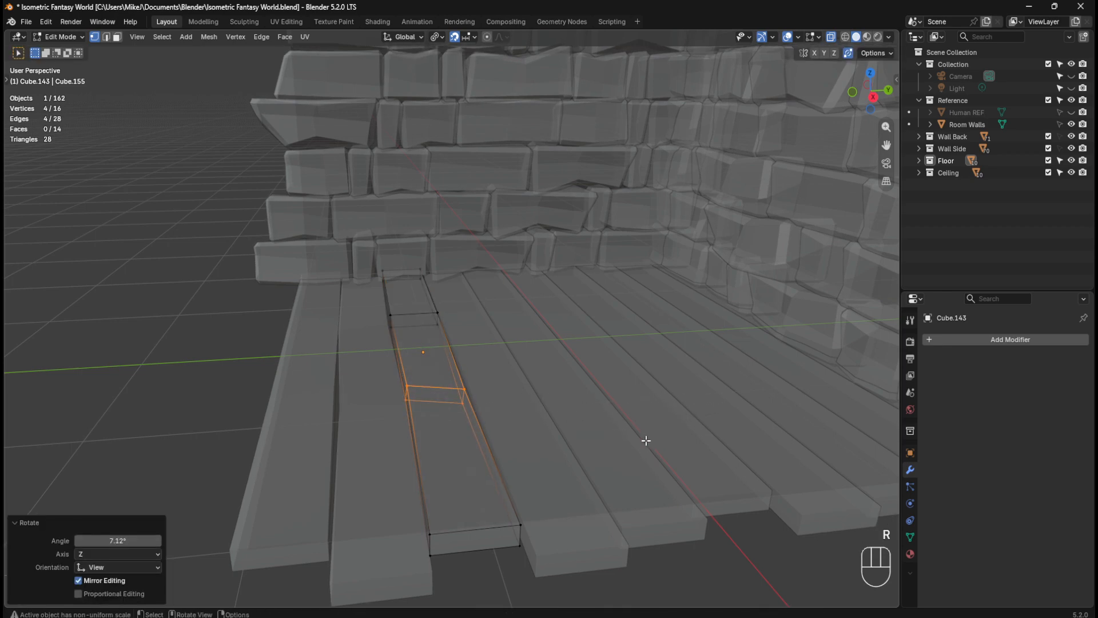
# Step: On the third plank's rear edge loop, rotate the left vertex pair -17.5° and the right vertex pair 17.2° in the view
pyautogui.moveTo(647, 440); pyautogui.dragTo(628, 428, button='middle')
pyautogui.moveTo(375, 299); pyautogui.dragTo(405, 336)
pyautogui.press('r')
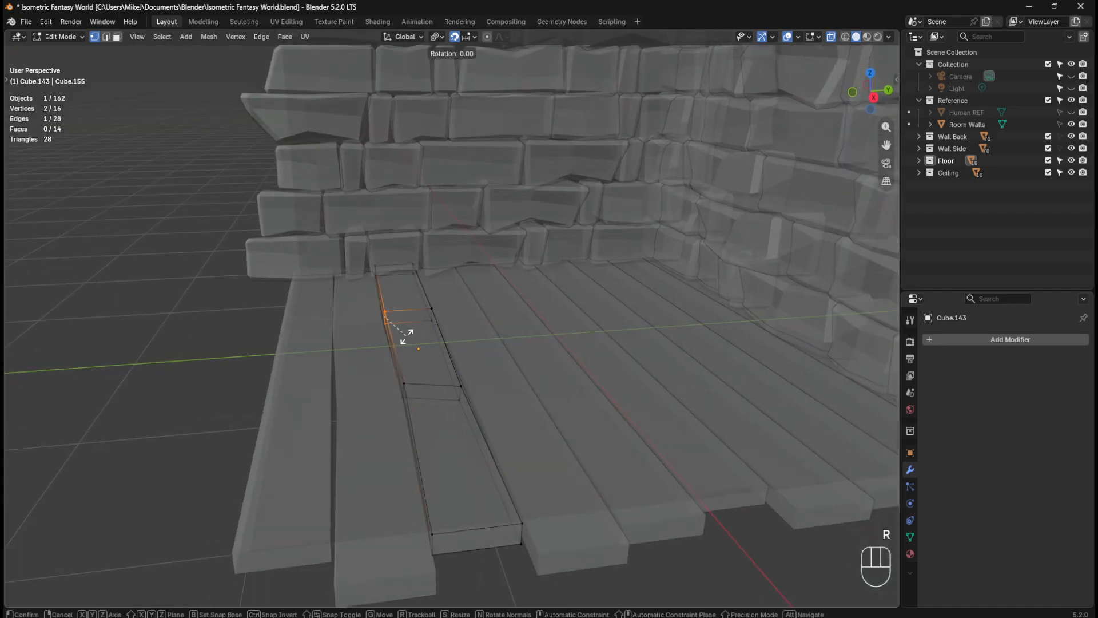
pyautogui.click(412, 329)
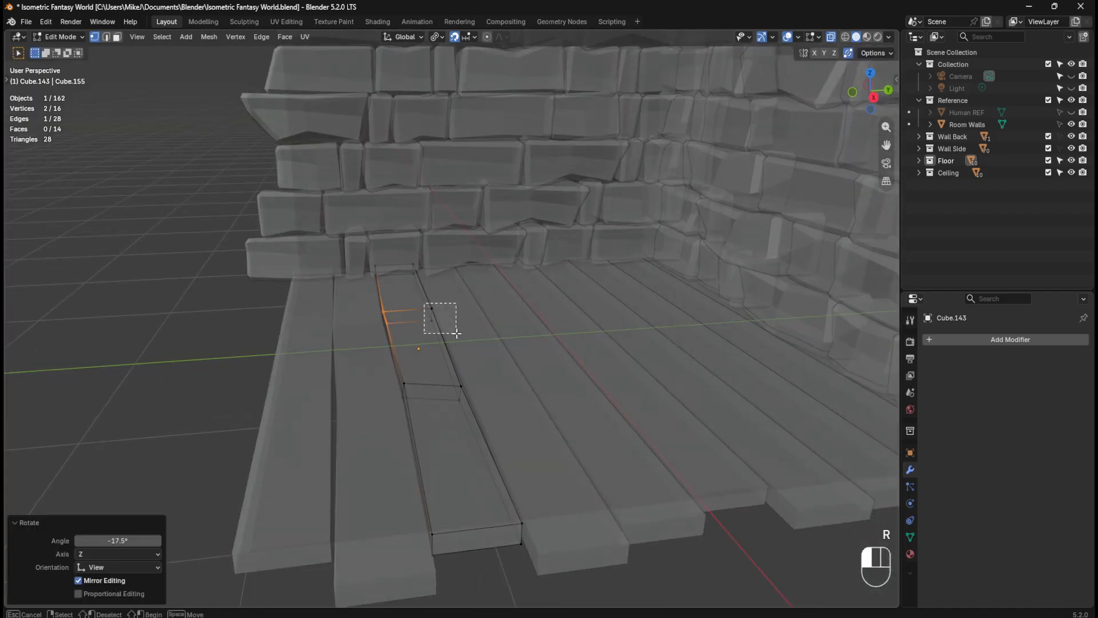
pyautogui.press('r')
pyautogui.click(445, 335)
pyautogui.press('g')
pyautogui.press('g')
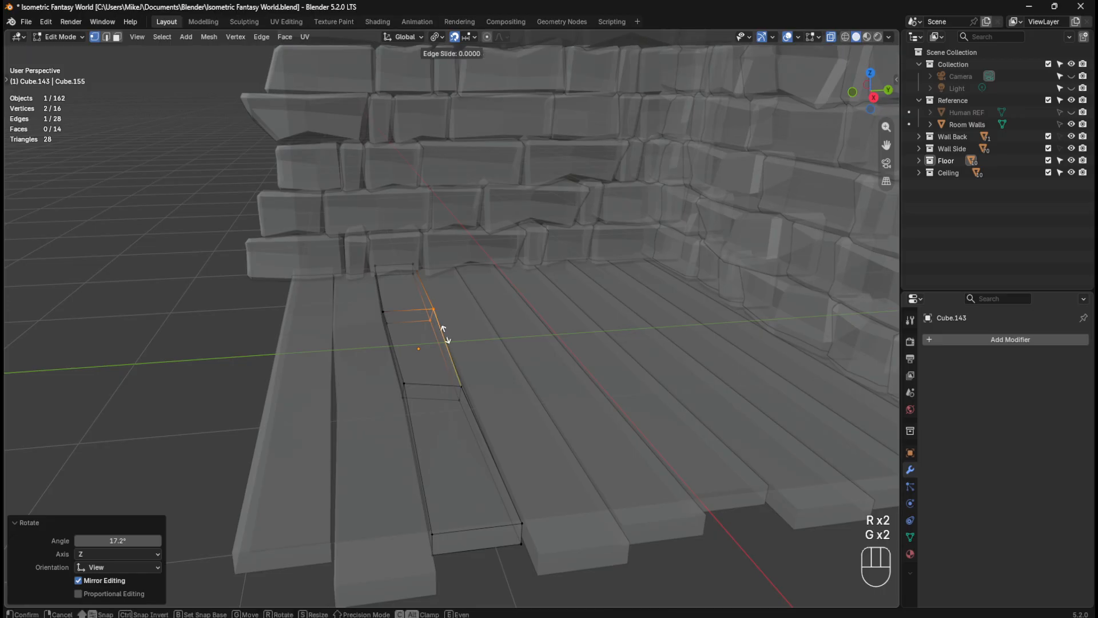
pyautogui.rightClick(429, 337)
pyautogui.press('g')
pyautogui.press('g')
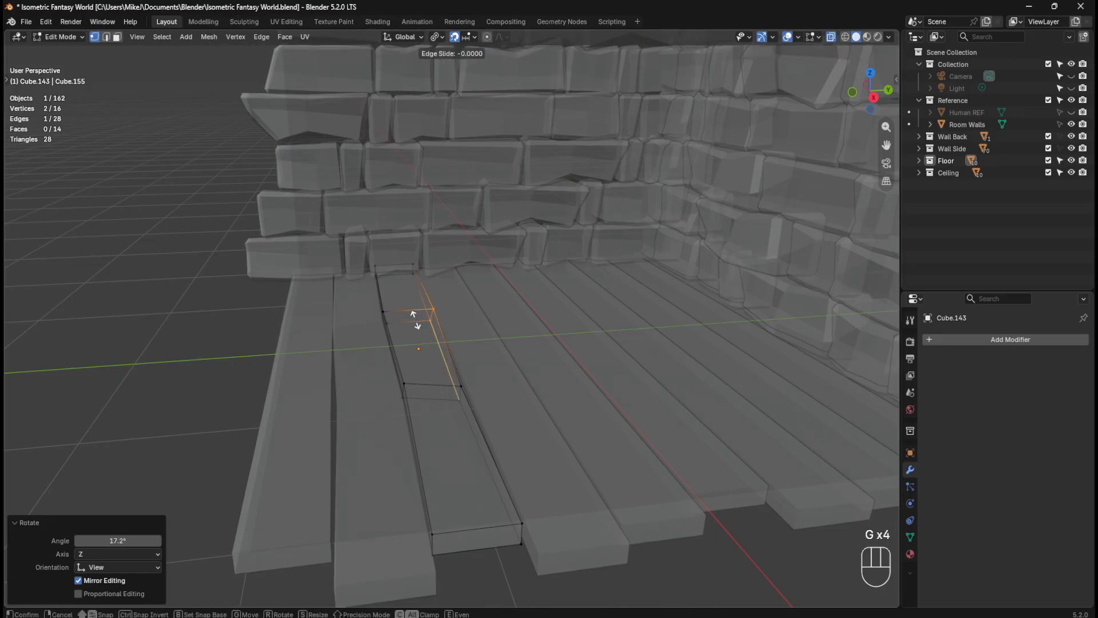
pyautogui.rightClick(411, 322)
# Step: On the fourth floor plank, slide the front edge loop by a factor of -0.100 and rotate it -8.64° in the view
pyautogui.moveTo(510, 331); pyautogui.dragTo(495, 331, button='middle')
pyautogui.press('Tab')
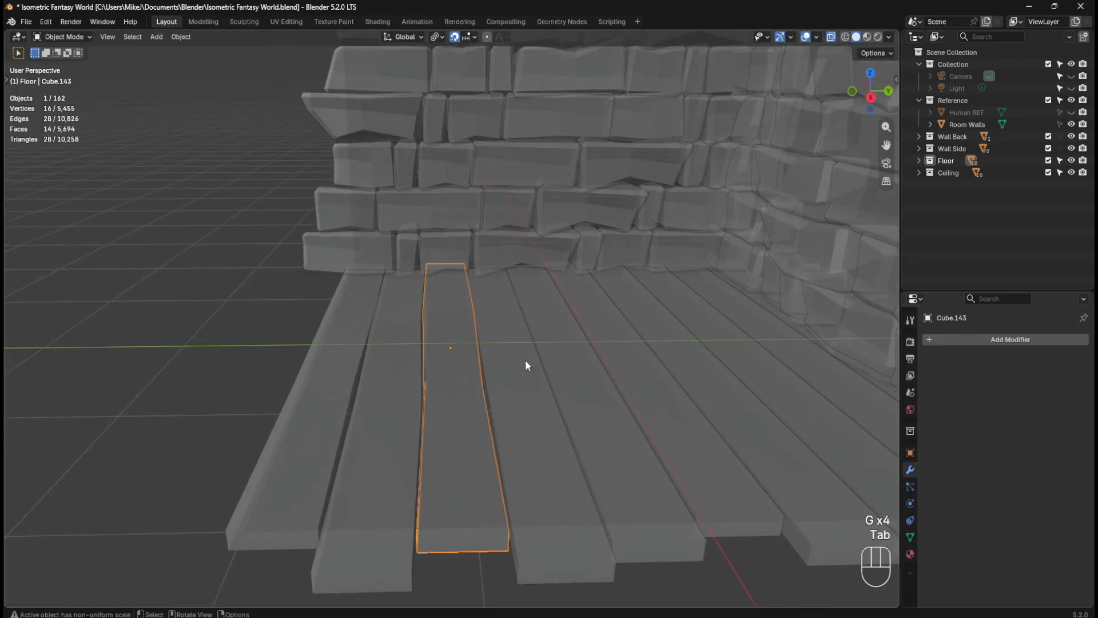
pyautogui.click(524, 362)
pyautogui.press('Tab')
pyautogui.moveTo(480, 364); pyautogui.dragTo(574, 417)
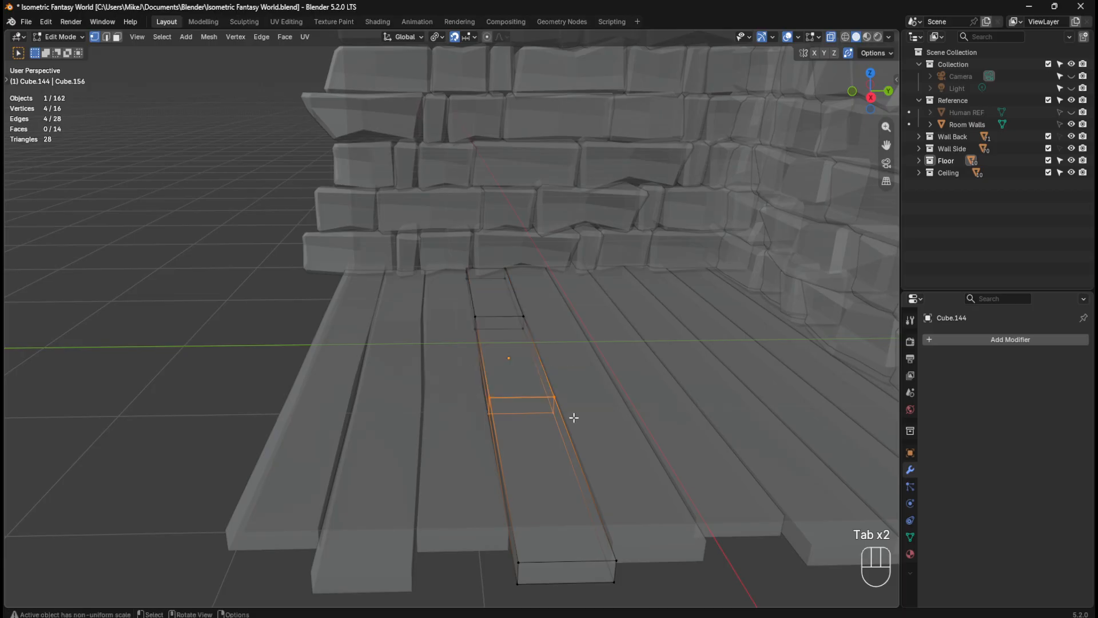
pyautogui.press('g')
pyautogui.press('g')
pyautogui.click(574, 430)
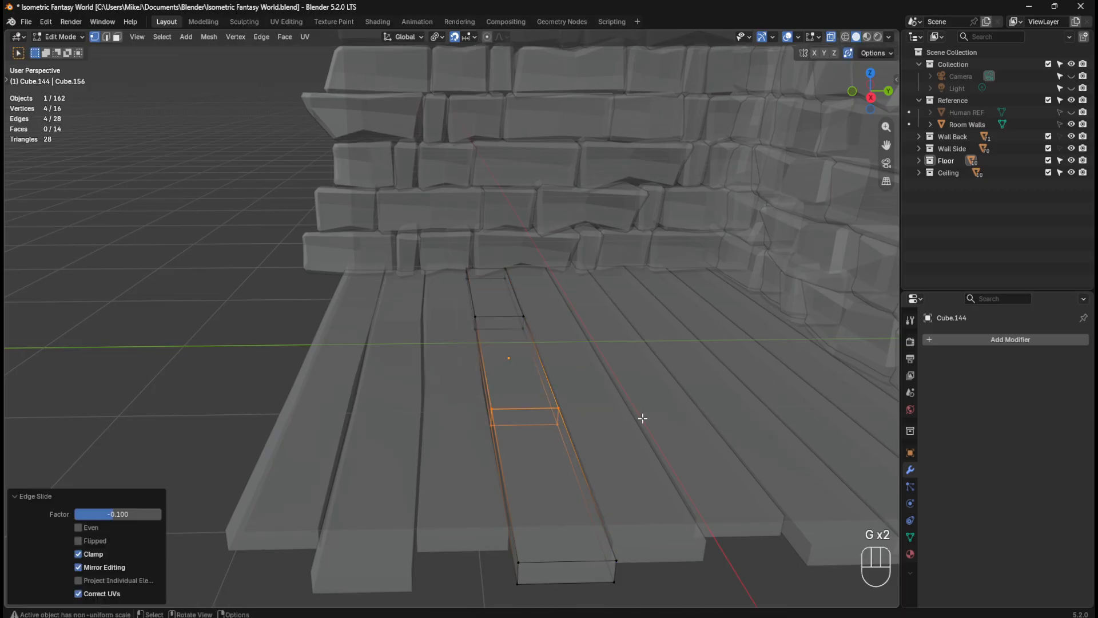
pyautogui.moveTo(674, 446); pyautogui.dragTo(627, 412, button='middle')
pyautogui.press('r')
pyautogui.click(673, 448)
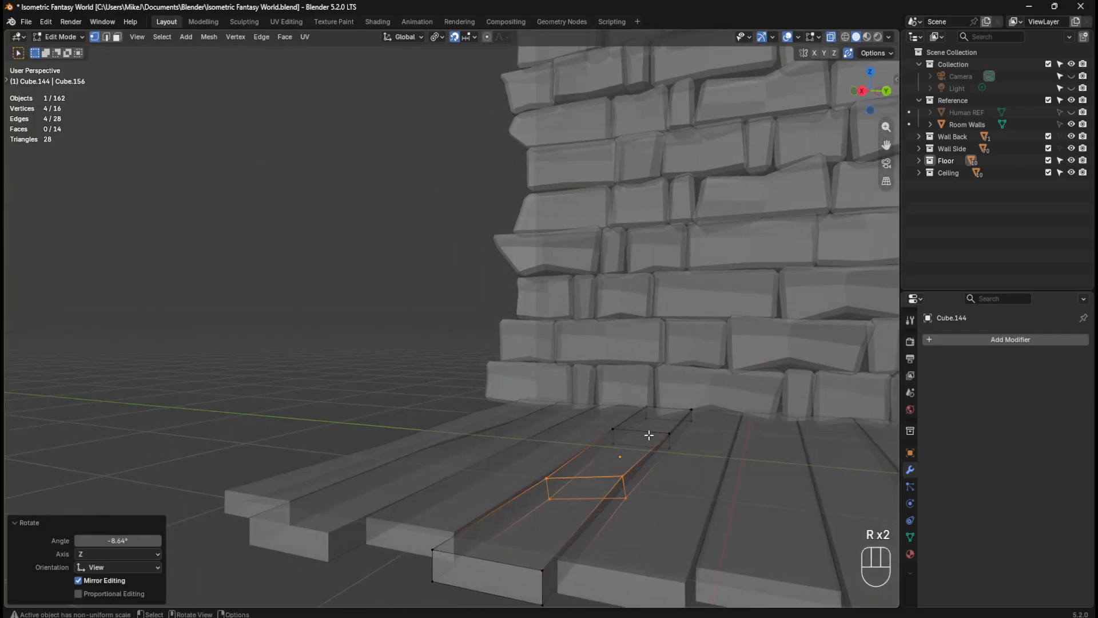
# Step: Slightly rotate the fourth plank's rear edge loop in the view and return to Object Mode
pyautogui.moveTo(603, 424); pyautogui.dragTo(677, 452)
pyautogui.press('r')
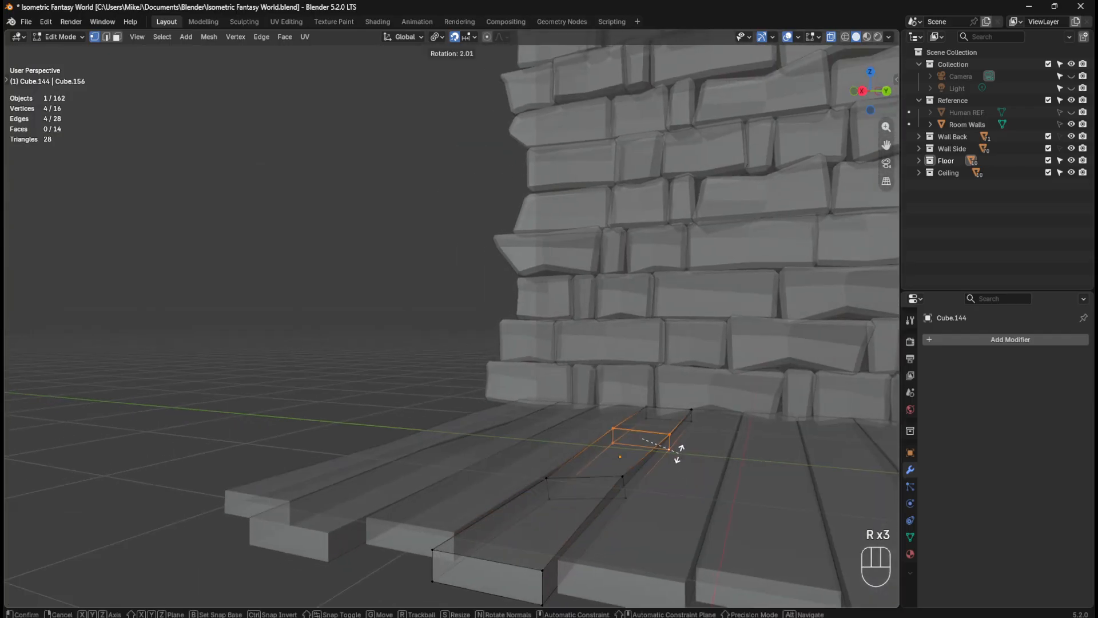
pyautogui.click(679, 457)
pyautogui.press('Tab')
# Step: Edit the fifth floor plank and rotate its front edge loop -5.79° in the view
pyautogui.click(695, 467)
pyautogui.moveTo(696, 467); pyautogui.dragTo(605, 504, button='middle')
pyautogui.press('Tab')
pyautogui.moveTo(427, 450); pyautogui.dragTo(552, 495)
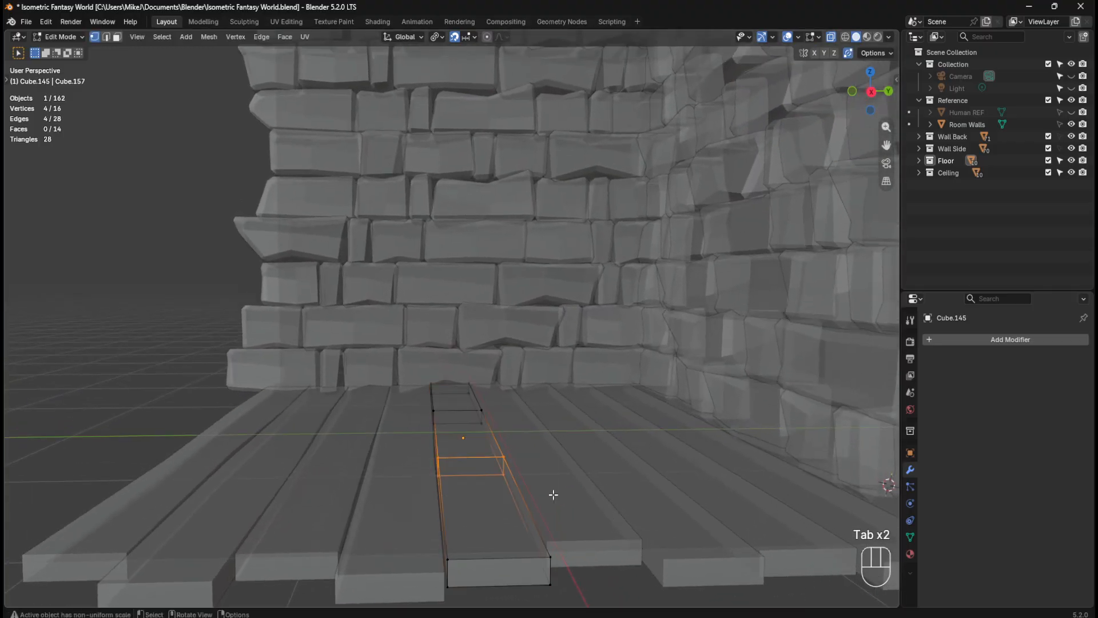
pyautogui.moveTo(575, 493); pyautogui.dragTo(564, 480, button='middle')
pyautogui.press('r')
pyautogui.click(557, 473)
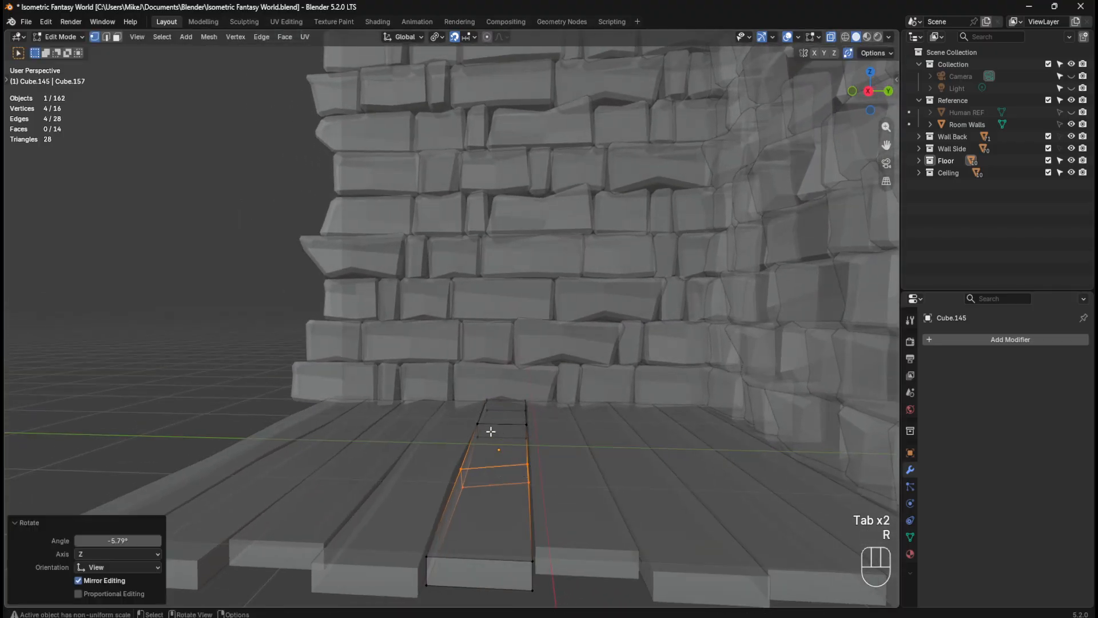
# Step: Slightly rotate the fifth plank's rear edge loop in the view and leave Edit Mode
pyautogui.moveTo(471, 422); pyautogui.dragTo(559, 440)
pyautogui.press('r')
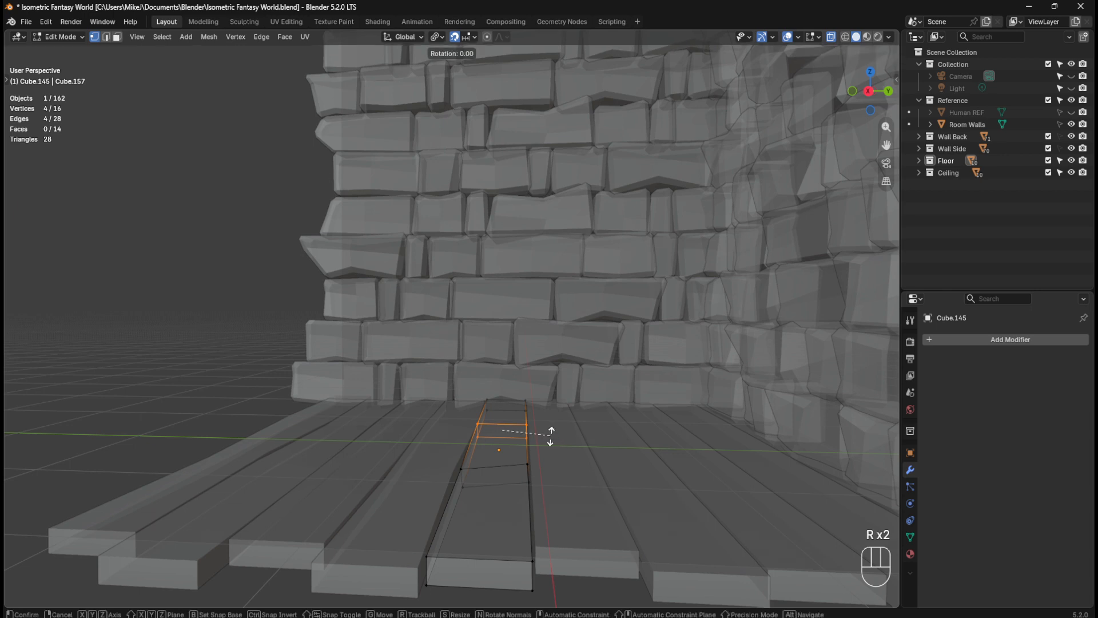
pyautogui.click(552, 443)
pyautogui.press('Tab')
# Step: On the sixth floor plank, rotate the rear edge loop about -5.6° and the front edge loop slightly, and leave Edit Mode
pyautogui.click(557, 441)
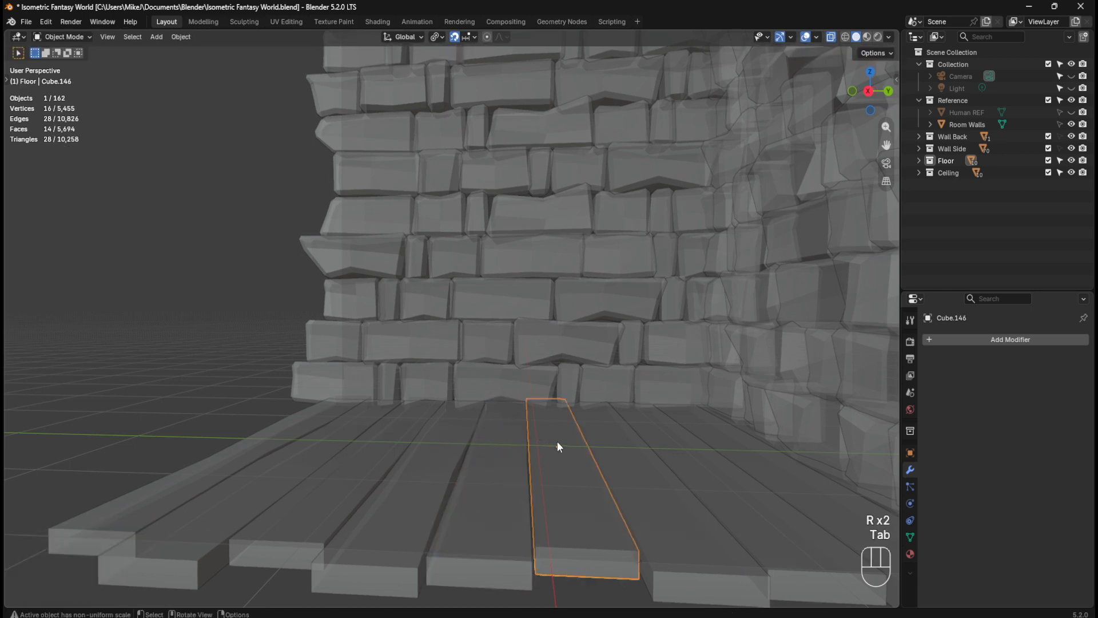
pyautogui.press('Tab')
pyautogui.press('r')
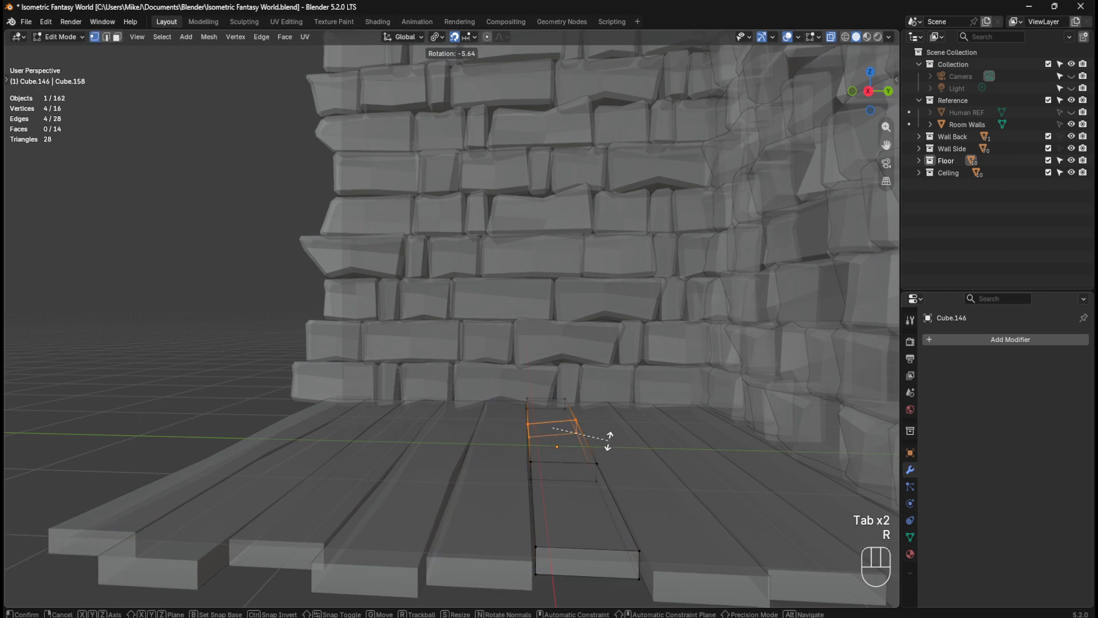
pyautogui.click(608, 439)
pyautogui.press('r')
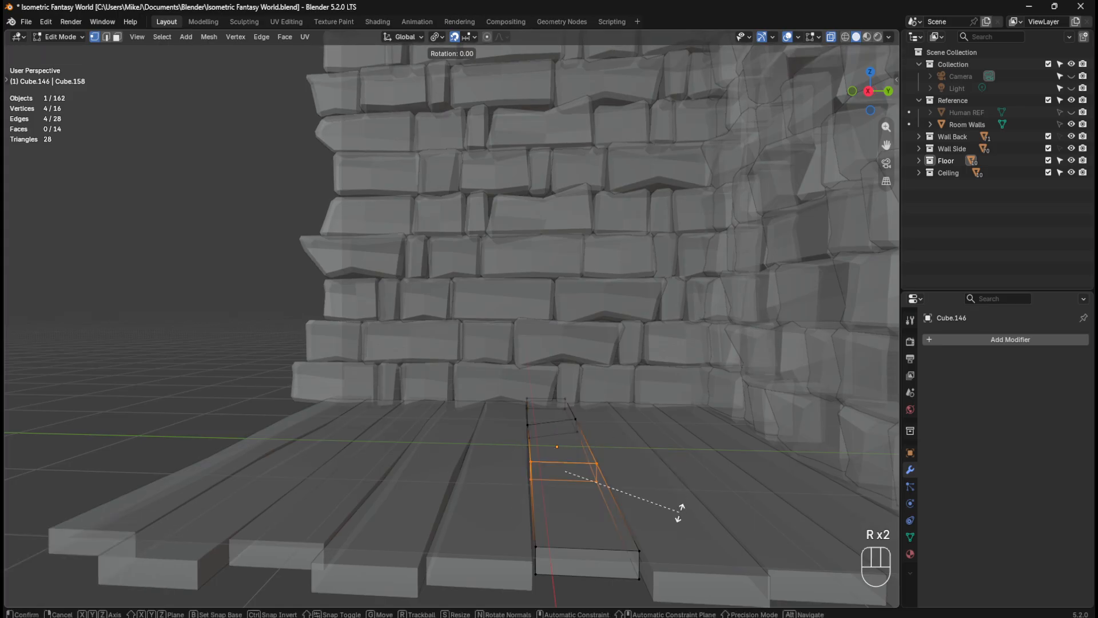
pyautogui.click(678, 522)
pyautogui.press('Tab')
# Step: On the seventh floor plank, slightly rotate the front and rear edge loops in the view and return to Object Mode
pyautogui.click(667, 507)
pyautogui.press('Tab')
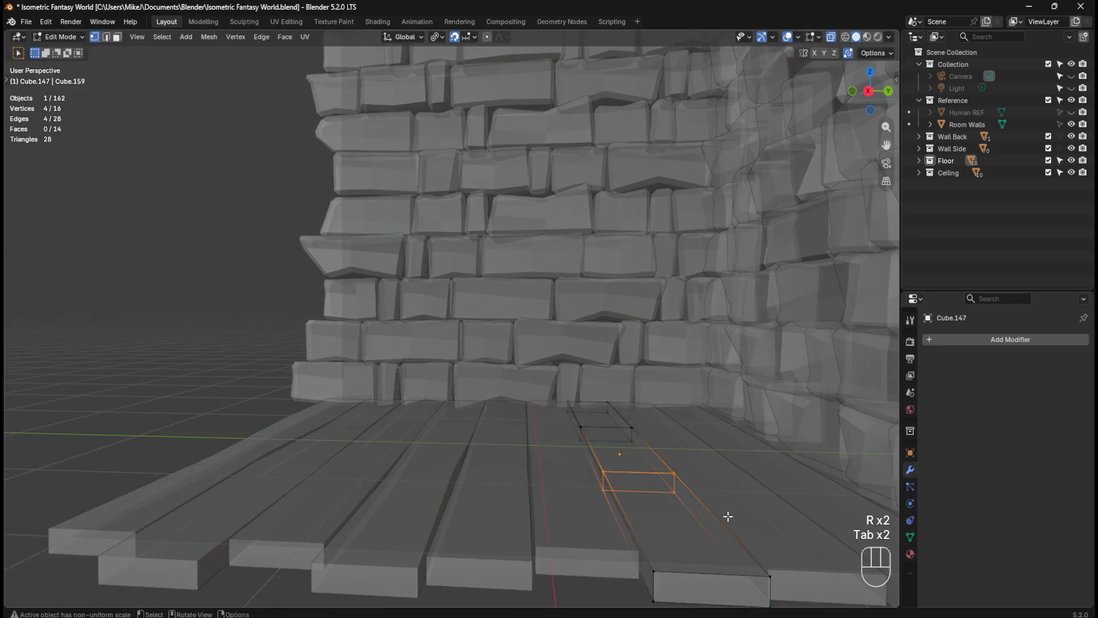
pyautogui.press('r')
pyautogui.click(679, 481)
pyautogui.keyDown('alt'); pyautogui.click(571, 423); pyautogui.keyUp('alt')
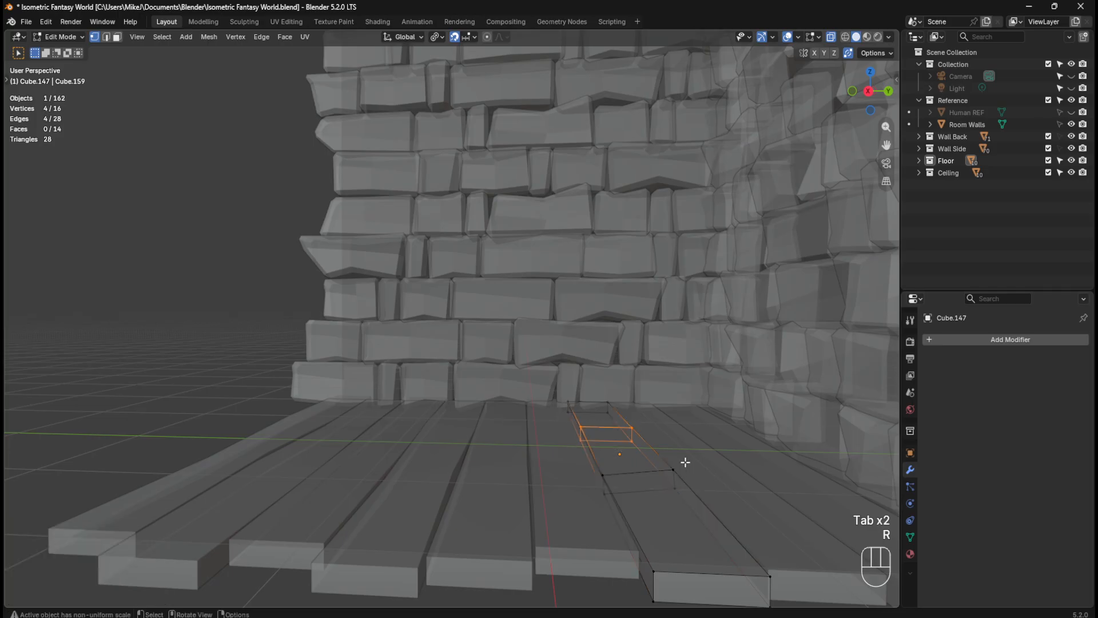
pyautogui.press('r')
pyautogui.click(681, 466)
pyautogui.keyDown('shift'); pyautogui.moveTo(744, 492); pyautogui.dragTo(536, 480, button='middle'); pyautogui.keyUp('shift')
pyautogui.press('Tab')
# Step: Edit the eighth floor plank and slightly rotate its front edge loop in the view
pyautogui.click(584, 490)
pyautogui.press('Tab')
pyautogui.moveTo(500, 453); pyautogui.dragTo(604, 490)
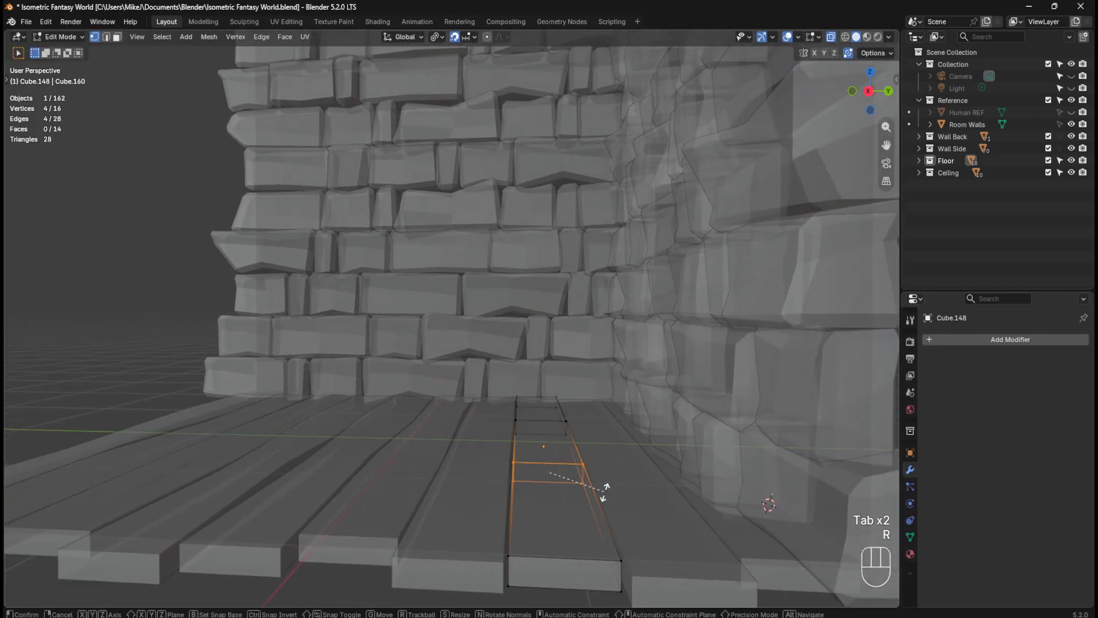
pyautogui.press('r')
pyautogui.click(605, 484)
# Step: On the eighth plank's rear edge loop, rotate the left vertex pair about 9° and the right pair about 13°, and leave Edit Mode
pyautogui.moveTo(511, 420); pyautogui.dragTo(531, 440)
pyautogui.press('r')
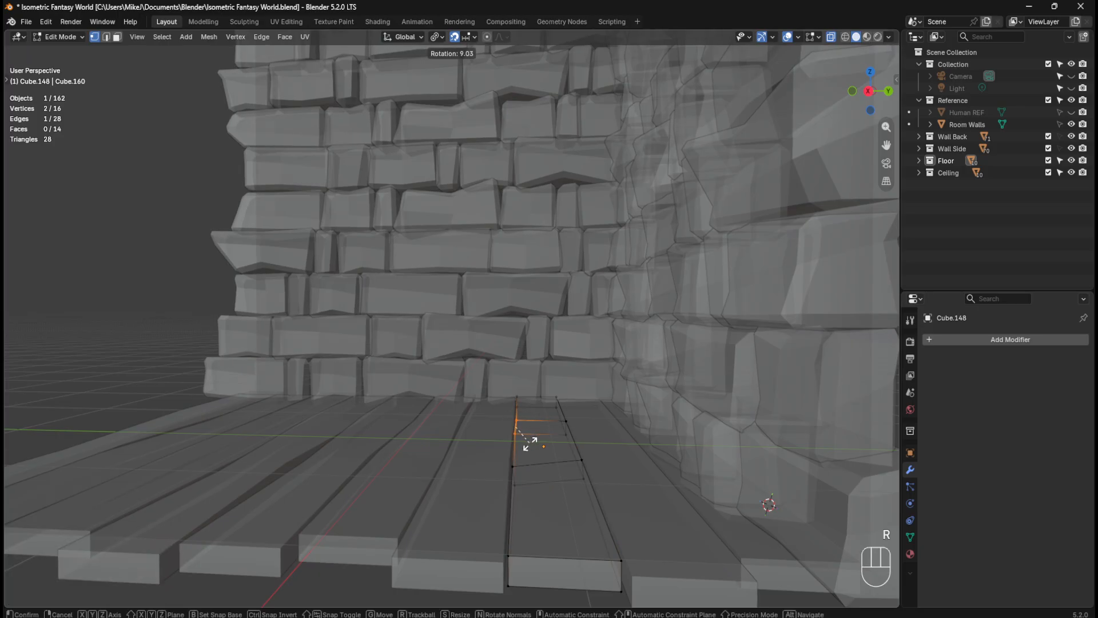
pyautogui.click(530, 443)
pyautogui.moveTo(554, 414); pyautogui.dragTo(592, 446)
pyautogui.press('r')
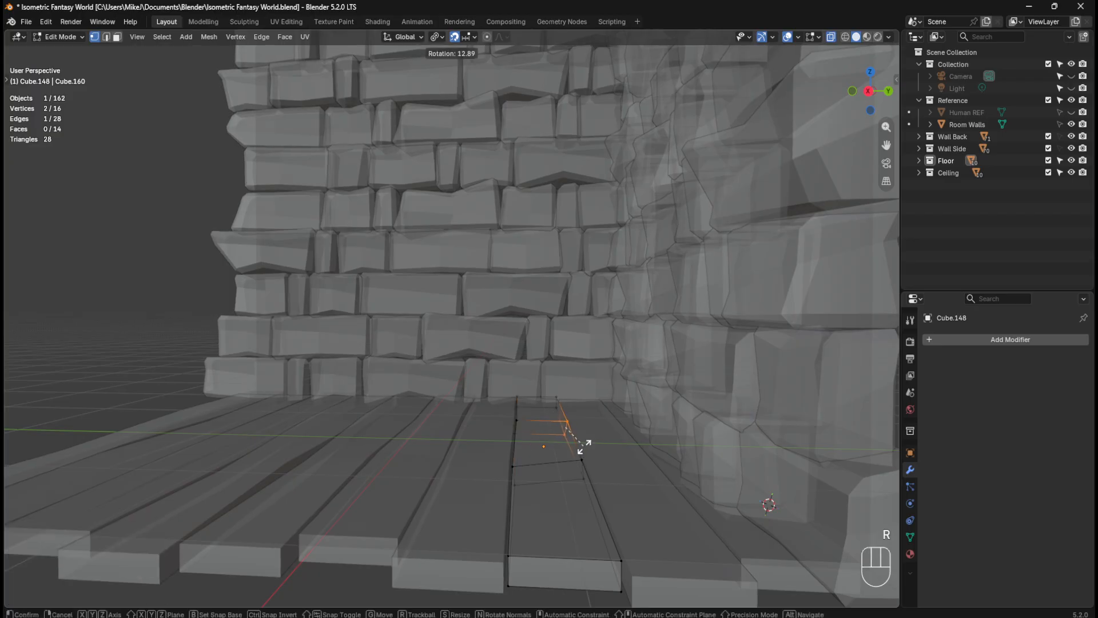
pyautogui.click(583, 446)
pyautogui.press('Tab')
# Step: On the ninth floor plank, rotate the middle vertices of the left side about -14° and of the right side about 8° in the view
pyautogui.click(623, 480)
pyautogui.press('Tab')
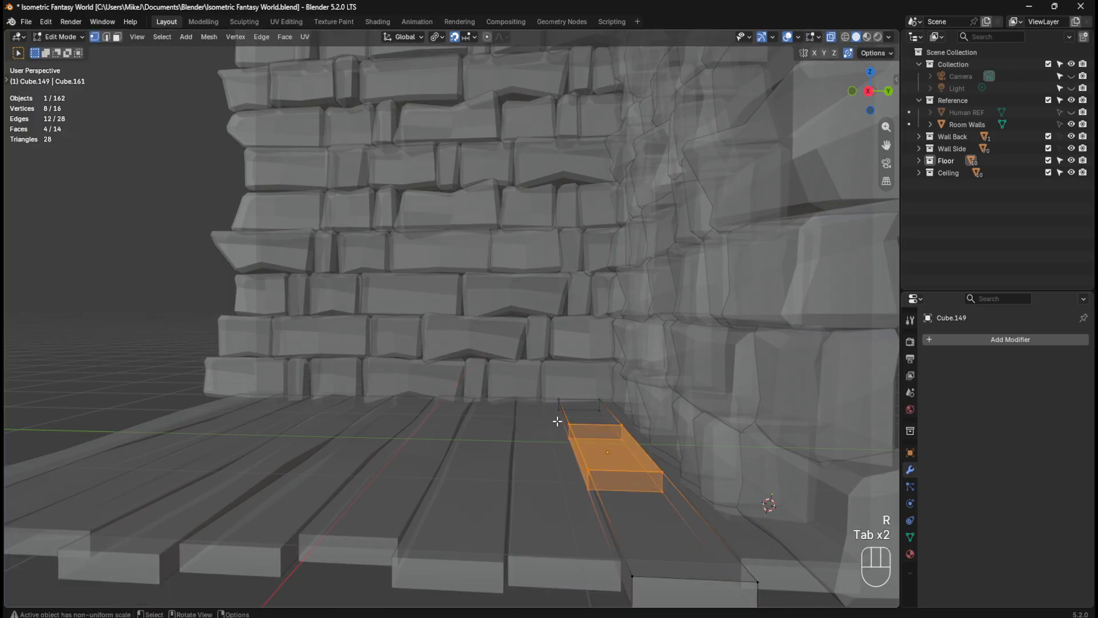
pyautogui.moveTo(557, 421); pyautogui.dragTo(603, 501)
pyautogui.press('r')
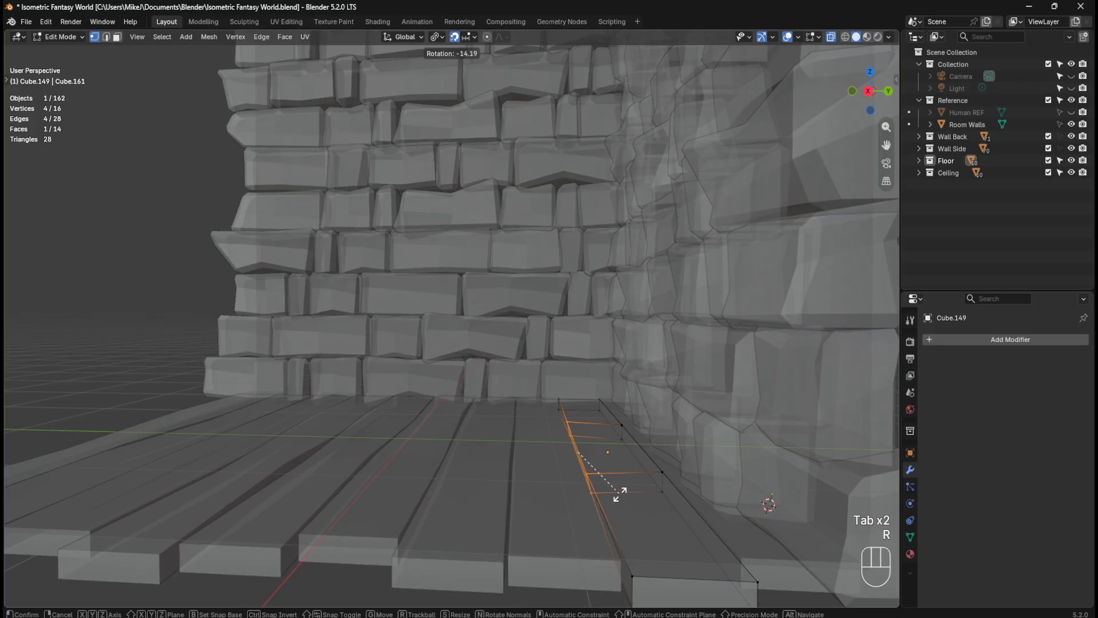
pyautogui.click(619, 493)
pyautogui.moveTo(609, 417); pyautogui.dragTo(666, 487)
pyautogui.press('r')
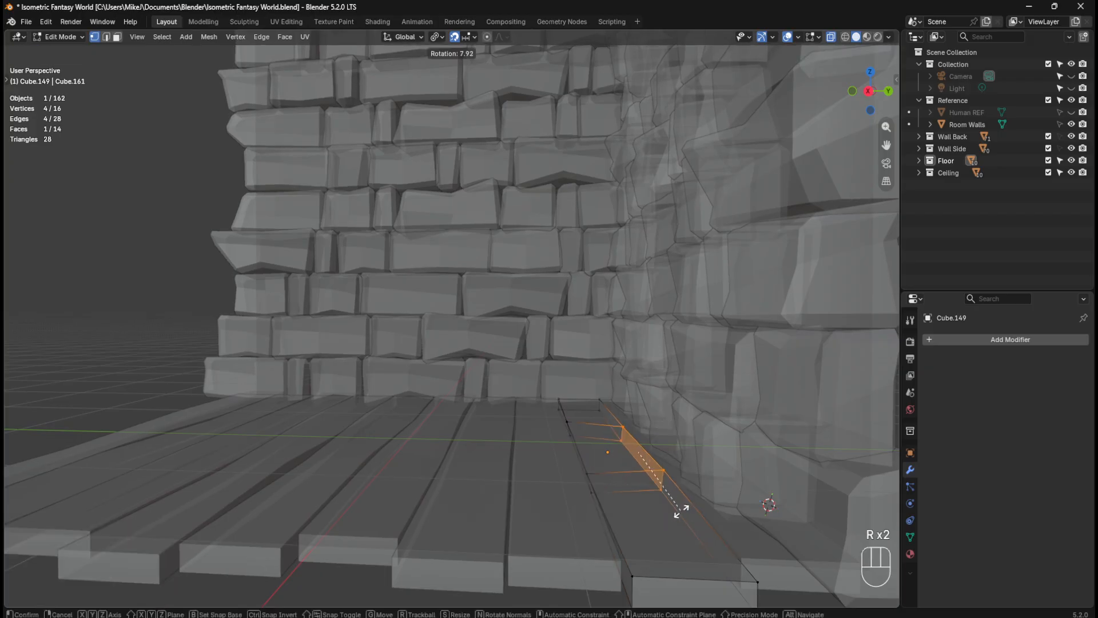
pyautogui.click(681, 511)
pyautogui.press('Tab')
# Step: On the tenth plank beside the side wall, slightly rotate and scale both middle edge loops together, and leave Edit Mode
pyautogui.click(754, 552)
pyautogui.keyDown('shift'); pyautogui.moveTo(754, 552); pyautogui.dragTo(598, 492, button='middle'); pyautogui.keyUp('shift')
pyautogui.press('Tab')
pyautogui.moveTo(530, 411); pyautogui.dragTo(632, 490)
pyautogui.press('r')
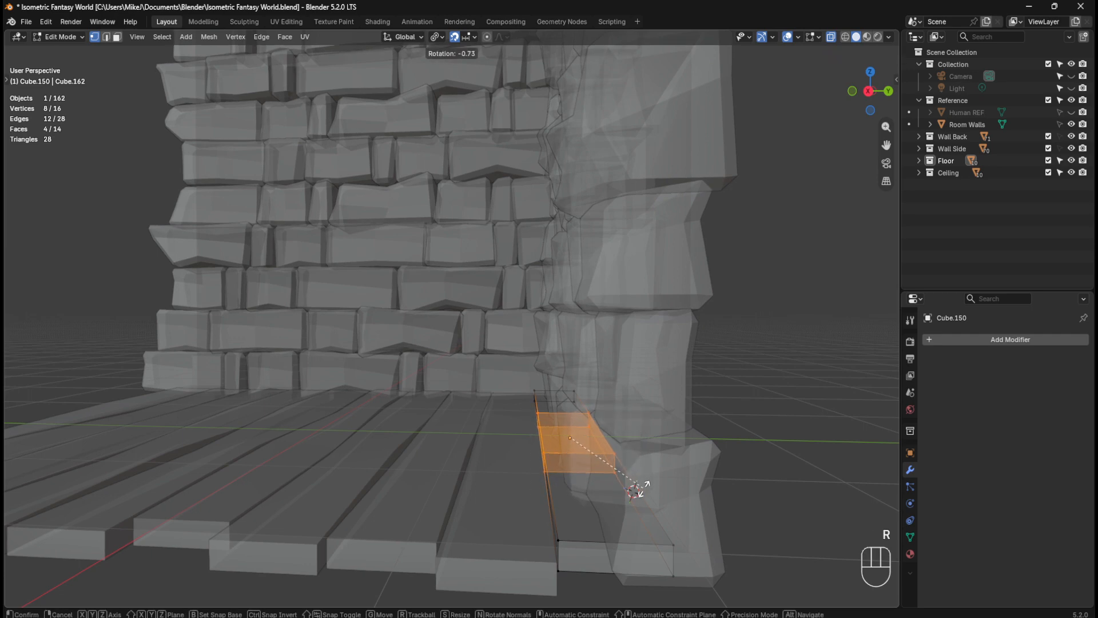
pyautogui.click(633, 488)
pyautogui.press('s')
pyautogui.click(632, 491)
pyautogui.press('Tab')
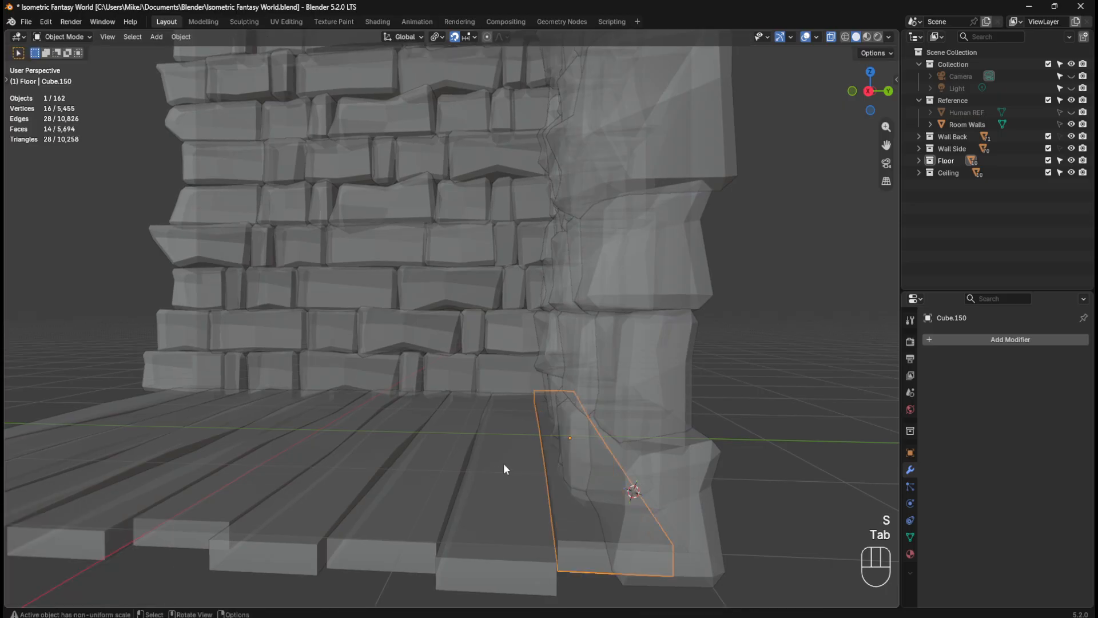
# Step: Deselect the tenth plank in Object Mode and turn off the X-ray display
pyautogui.moveTo(499, 484); pyautogui.dragTo(495, 455, button='middle')
pyautogui.press('Tab')
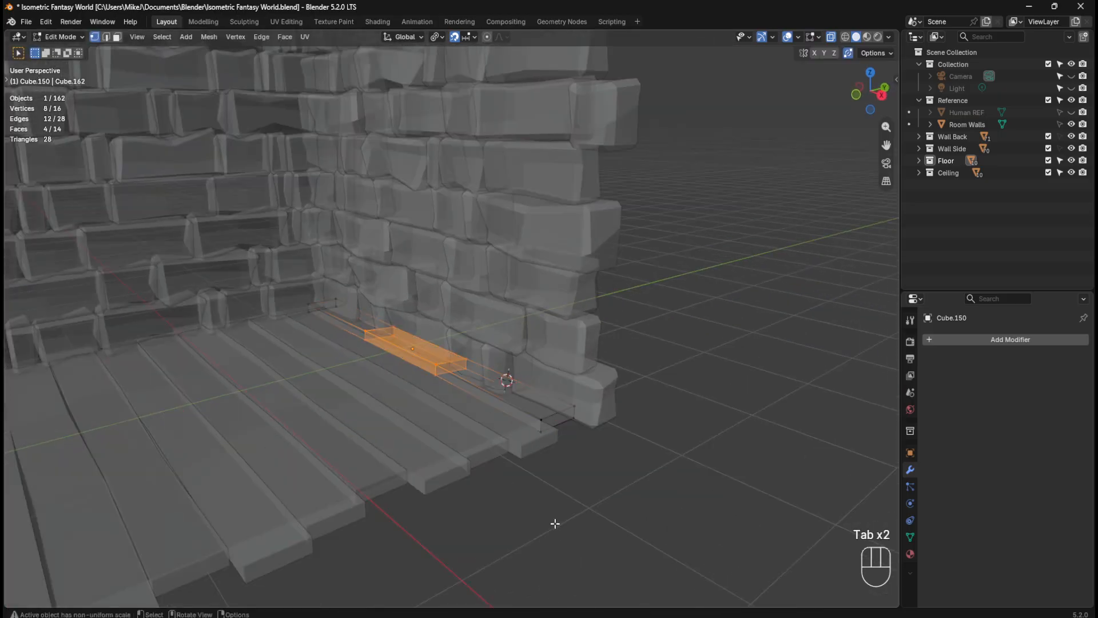
pyautogui.click(553, 520)
pyautogui.press('Tab')
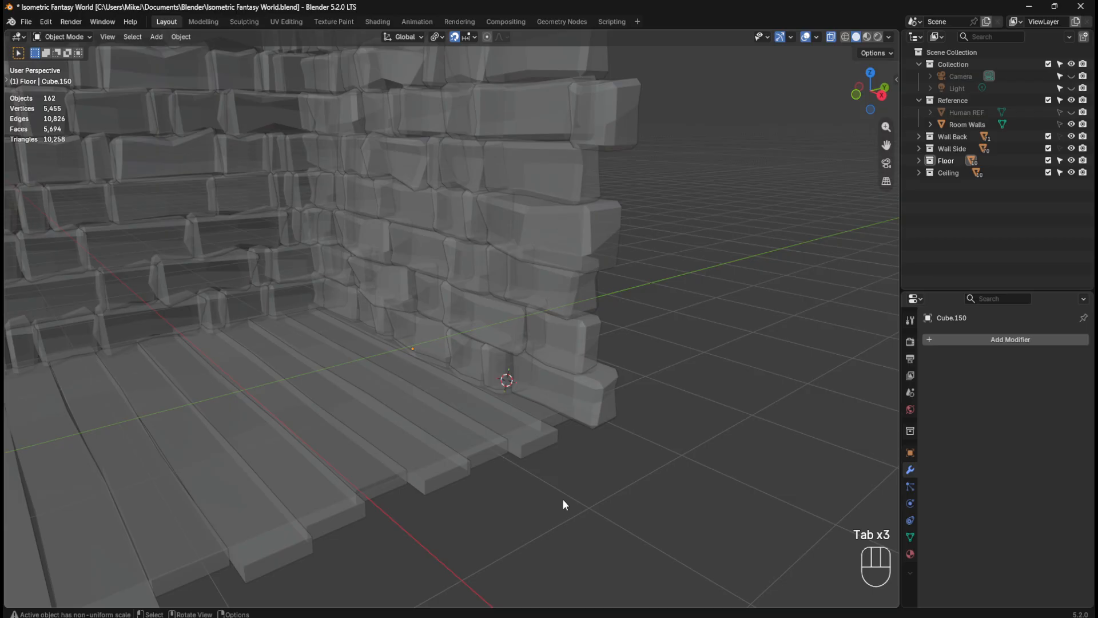
pyautogui.hotkey('alt', 'z')
pyautogui.keyDown('shift'); pyautogui.moveTo(544, 508); pyautogui.dragTo(625, 462, button='middle'); pyautogui.keyUp('shift')
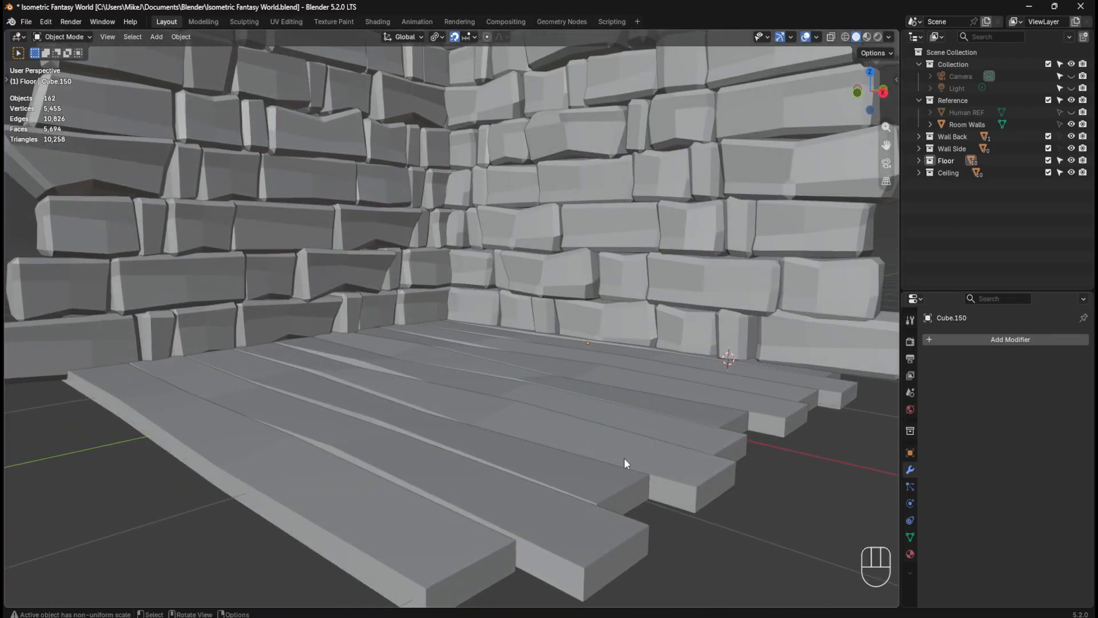
# Step: Save the file and look over the twisted floor planks
pyautogui.hotkey('ctrl', 's')
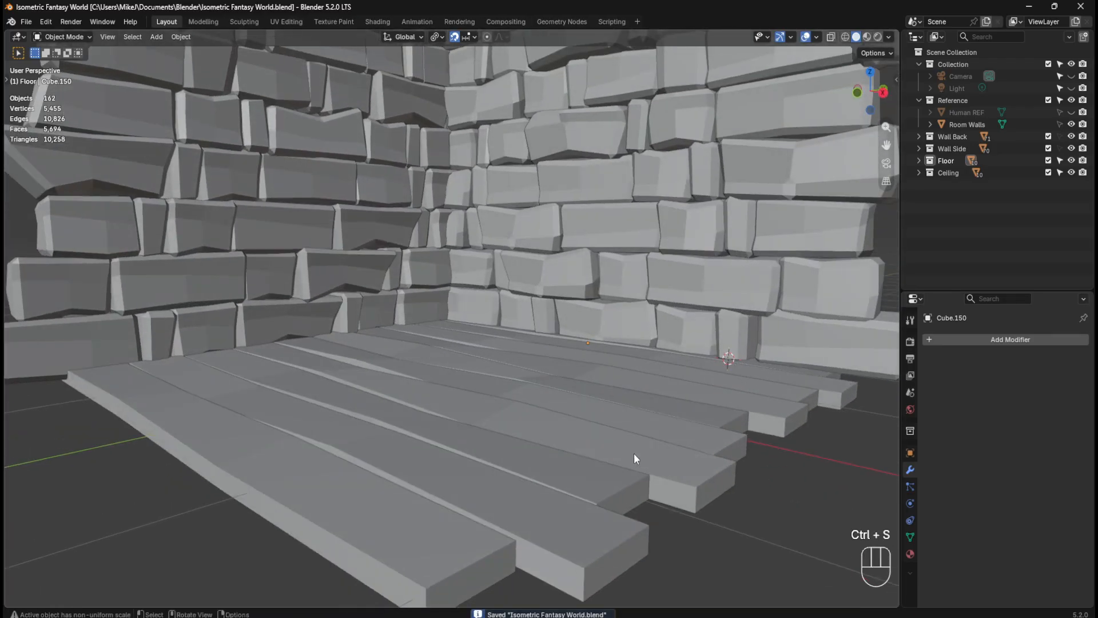
pyautogui.moveTo(656, 447); pyautogui.dragTo(559, 405, button='middle')
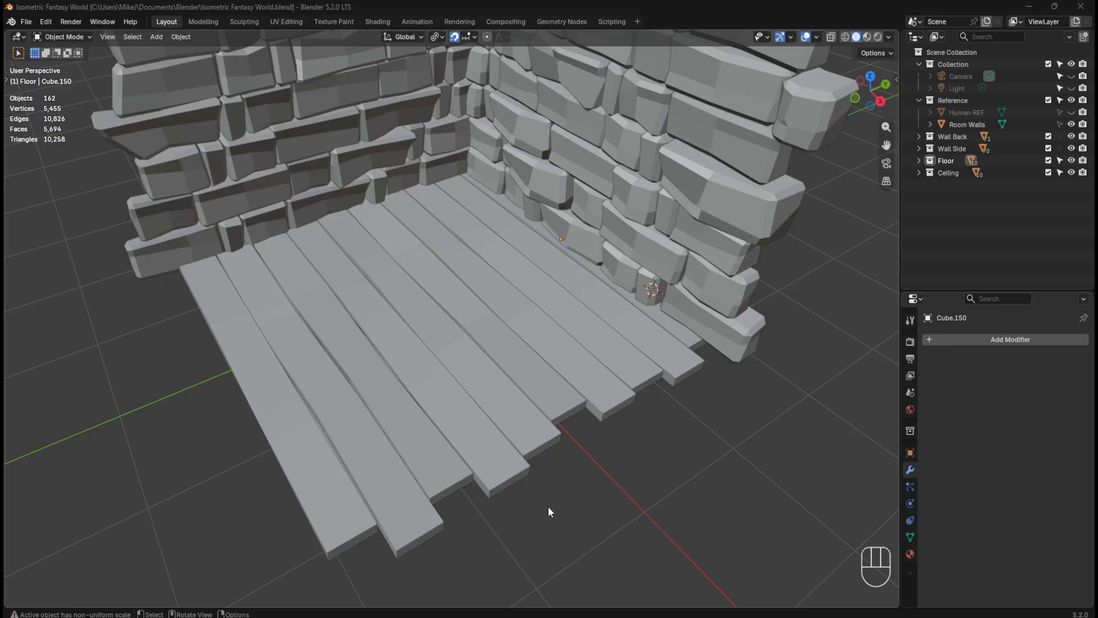
pyautogui.moveTo(491, 481); pyautogui.dragTo(486, 449, button='middle')
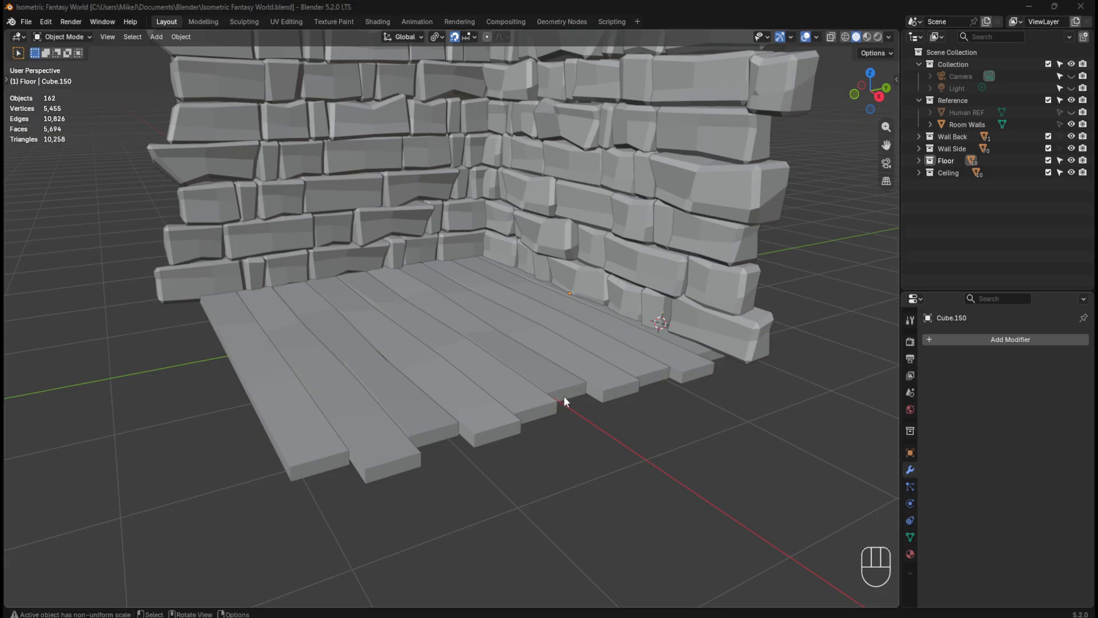
# Step: Select all ten floor planks, apply all their transforms, and deselect them
pyautogui.moveTo(564, 396); pyautogui.dragTo(435, 376, button='middle')
pyautogui.moveTo(188, 287); pyautogui.dragTo(677, 405)
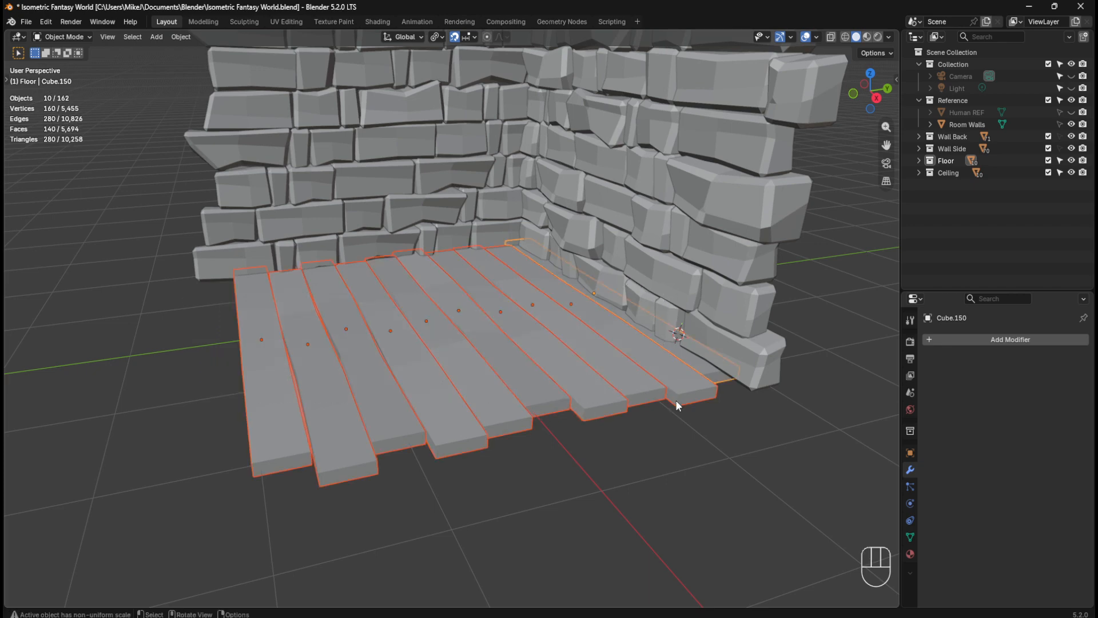
pyautogui.hotkey('ctrl', 'a')
pyautogui.click(646, 403)
pyautogui.click(558, 476)
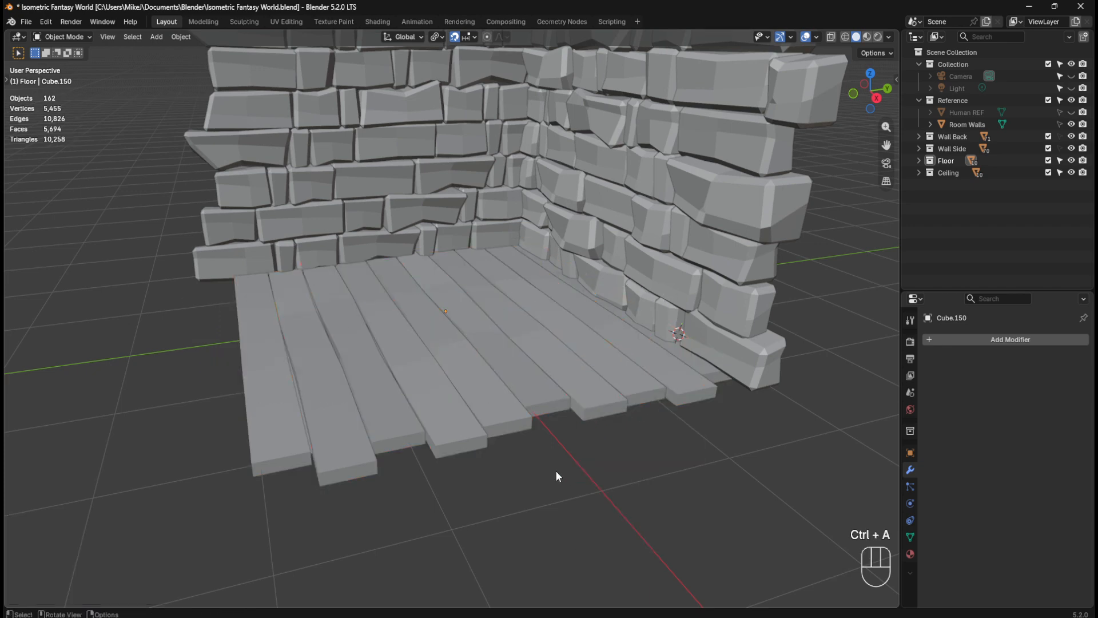
# Step: Select the outermost floor plank, save the file, and check the plank's mesh in Edit Mode
pyautogui.click(259, 413)
pyautogui.moveTo(365, 407); pyautogui.dragTo(390, 401, button='middle')
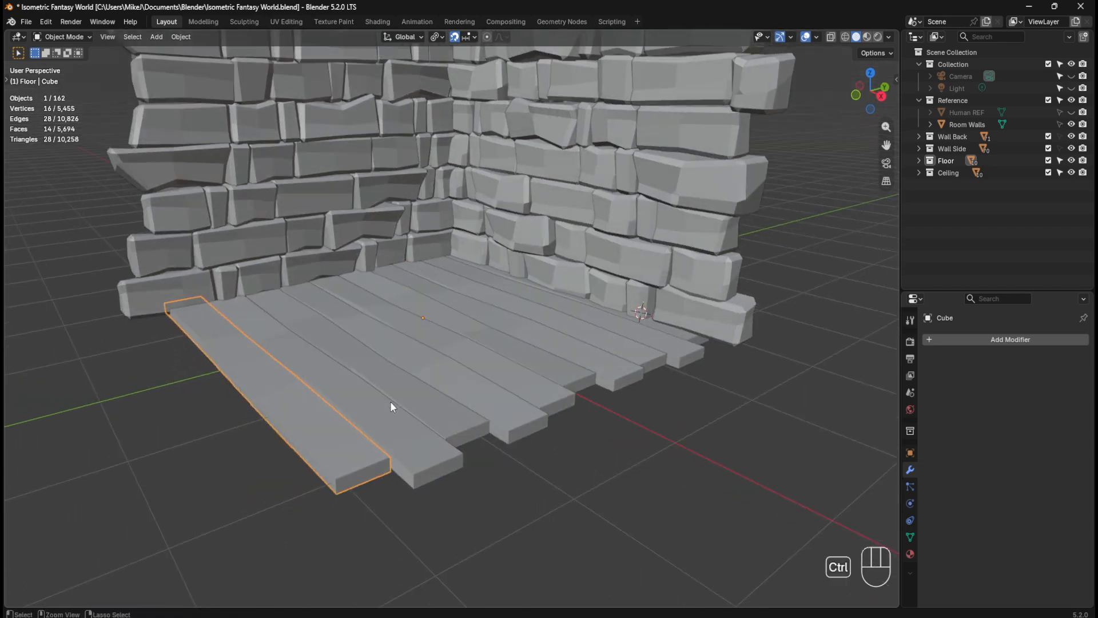
pyautogui.hotkey('ctrl', 's')
pyautogui.press('Tab')
pyautogui.press('Tab')
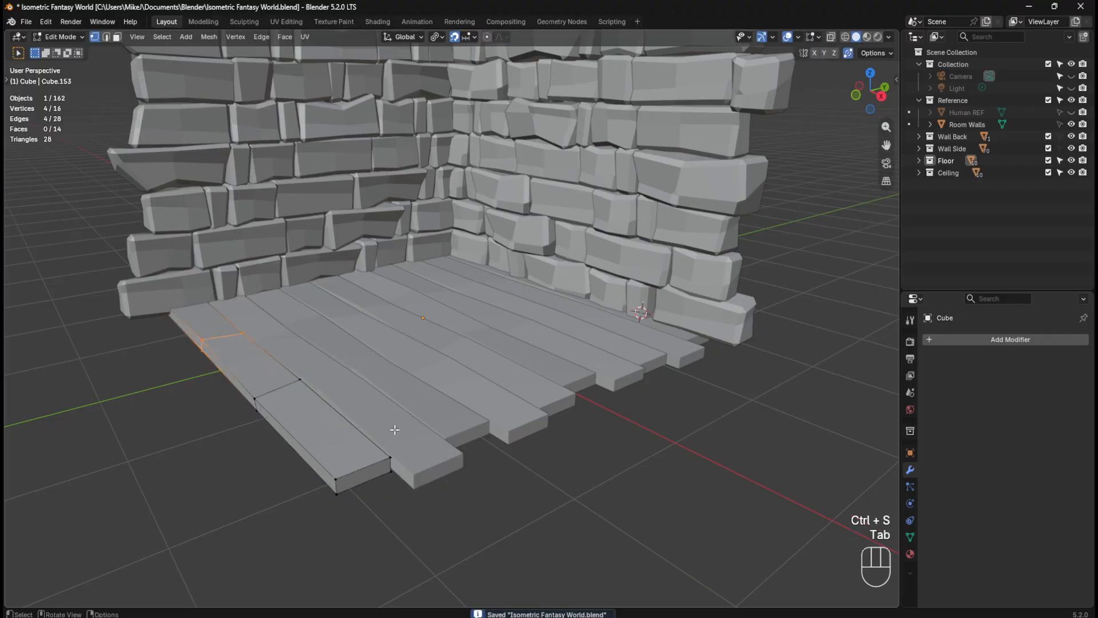
# Step: Select all ten floor planks and open them together in Edit Mode with vertex selection
pyautogui.click(389, 428)
pyautogui.click(328, 444)
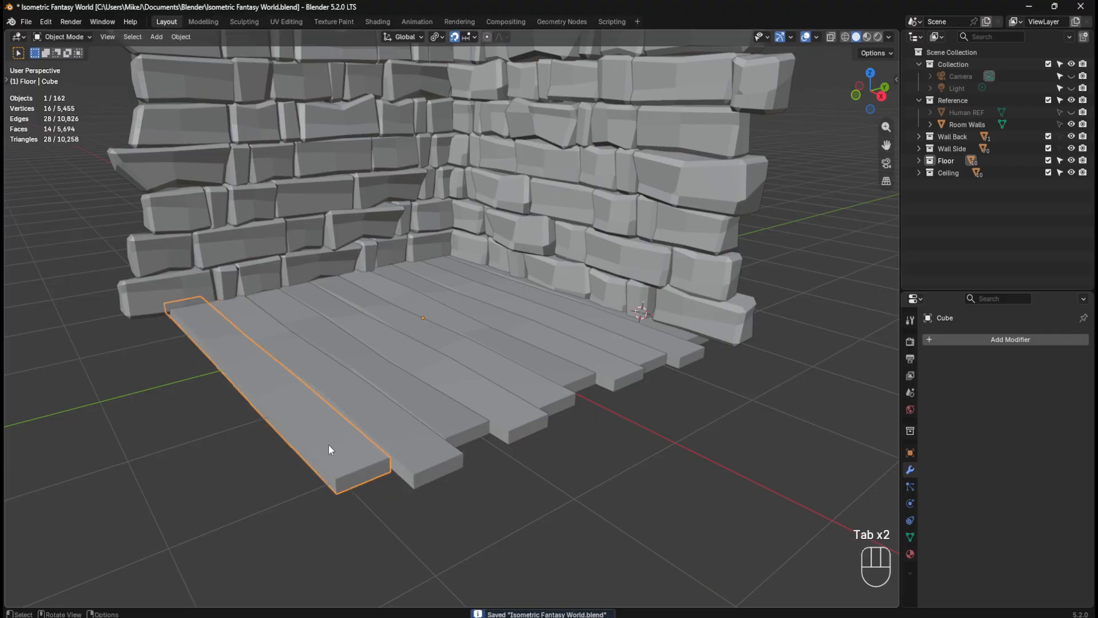
pyautogui.keyDown('shift'); pyautogui.click(391, 429); pyautogui.keyUp('shift')
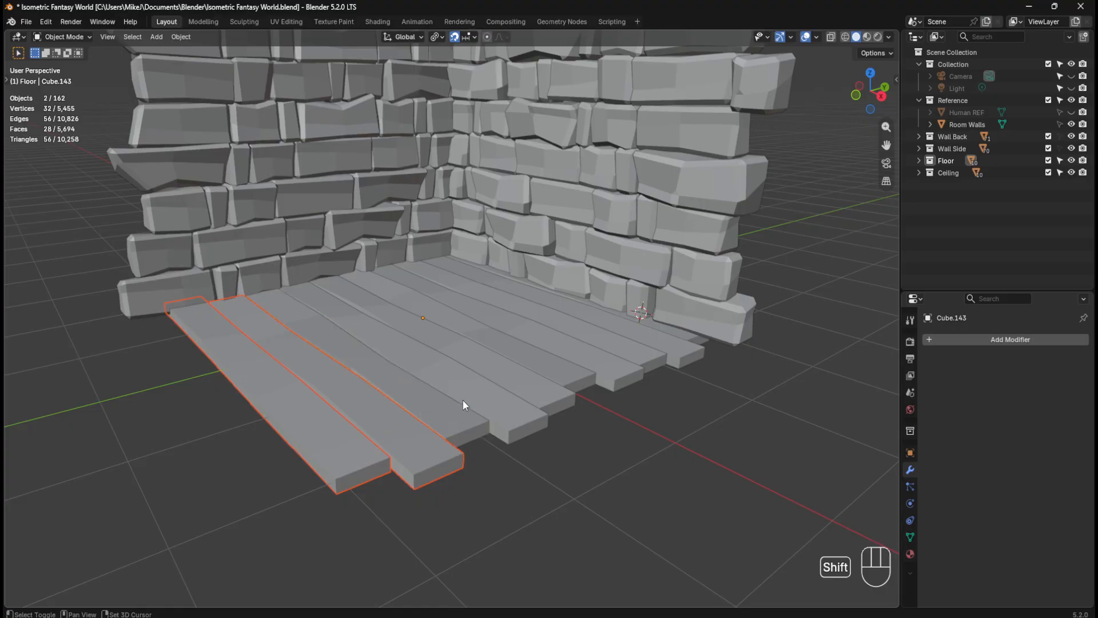
pyautogui.keyDown('shift'); pyautogui.moveTo(462, 365); pyautogui.dragTo(728, 468); pyautogui.keyUp('shift')
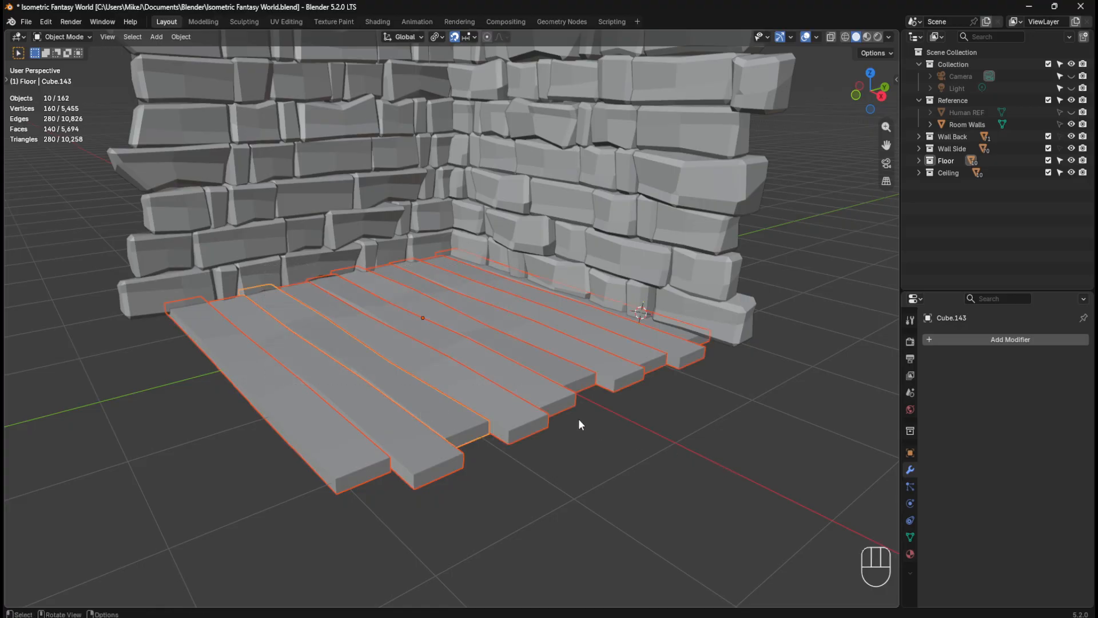
pyautogui.press('Tab')
pyautogui.press('1')
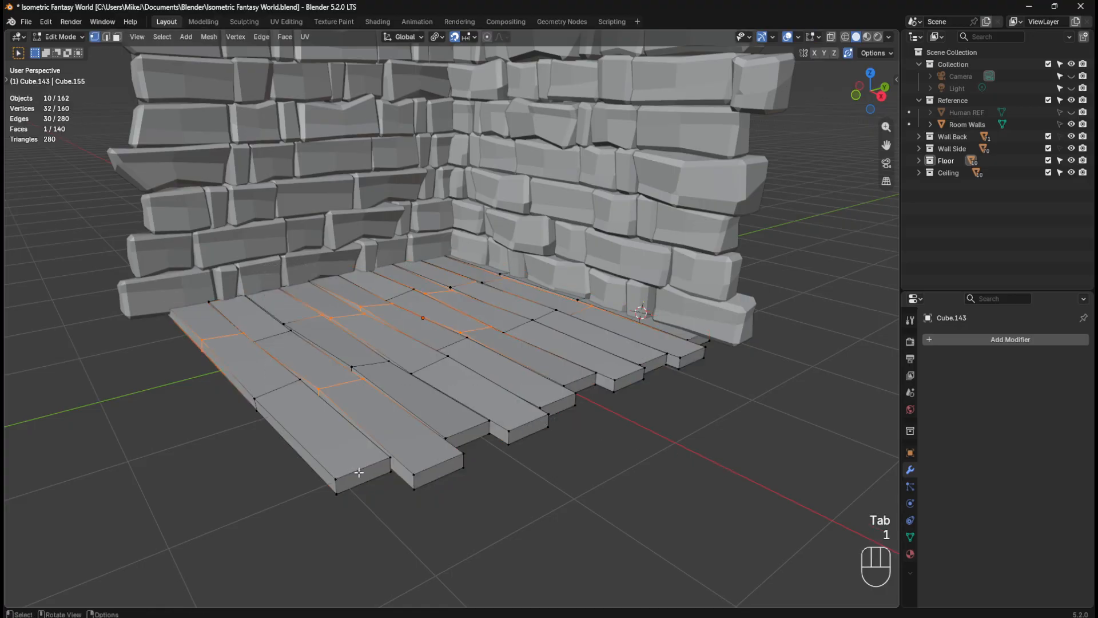
# Step: Select one top front corner vertex on the first, second, fourth, fifth, seventh and ninth floor planks
pyautogui.moveTo(359, 471); pyautogui.dragTo(343, 458, button='middle')
pyautogui.click(292, 433)
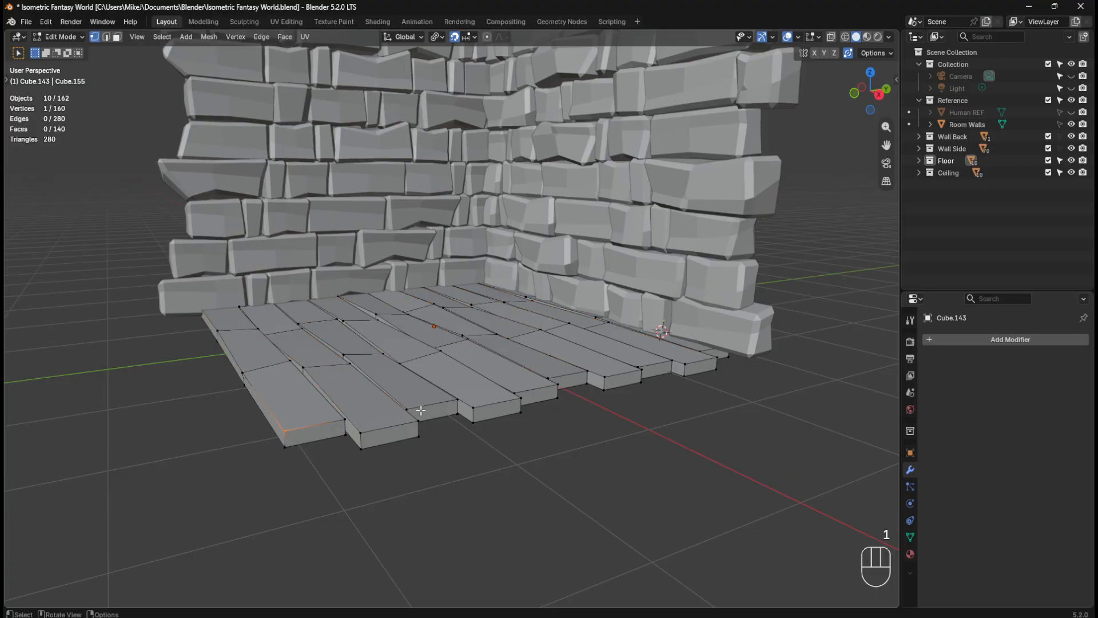
pyautogui.press('shift')
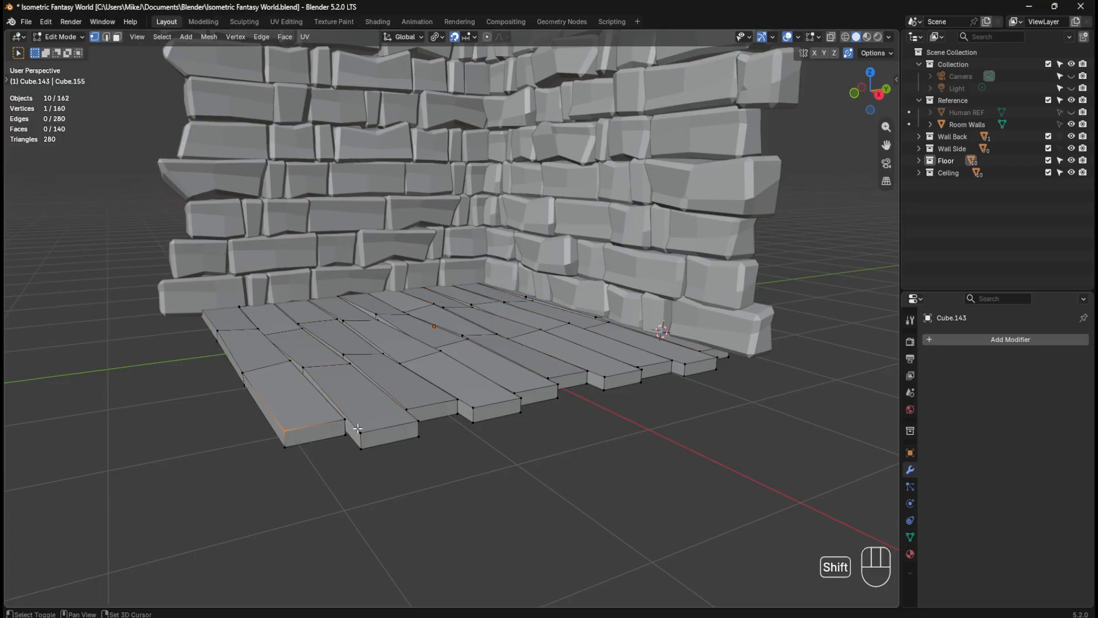
pyautogui.keyDown('shift'); pyautogui.click(358, 430); pyautogui.keyUp('shift')
pyautogui.keyDown('shift'); pyautogui.click(470, 403); pyautogui.keyUp('shift')
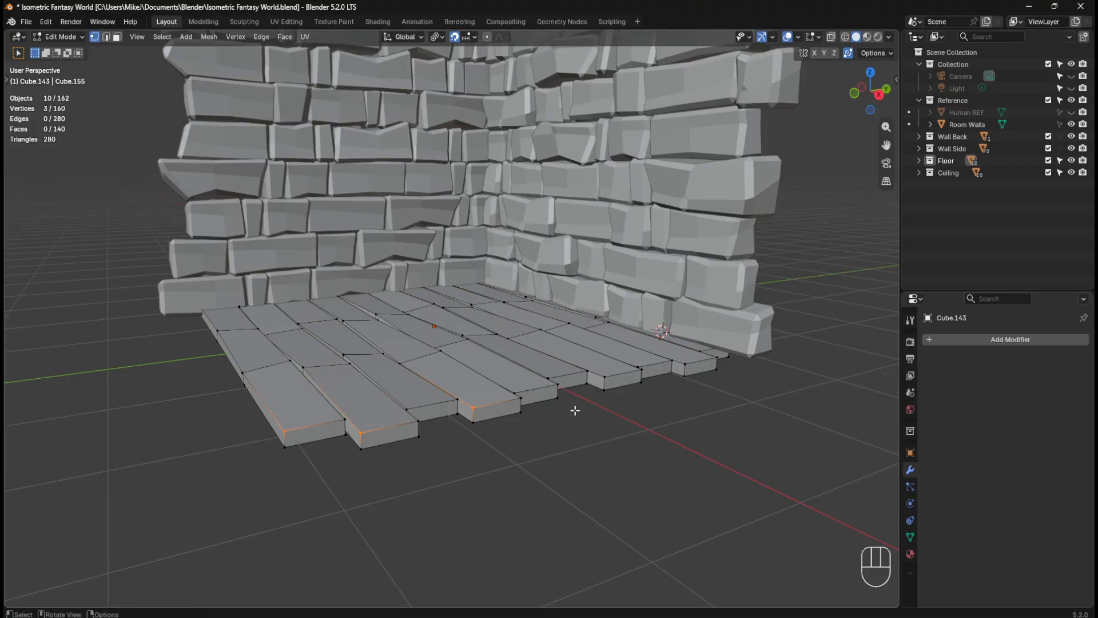
pyautogui.moveTo(575, 410); pyautogui.dragTo(552, 432, button='middle')
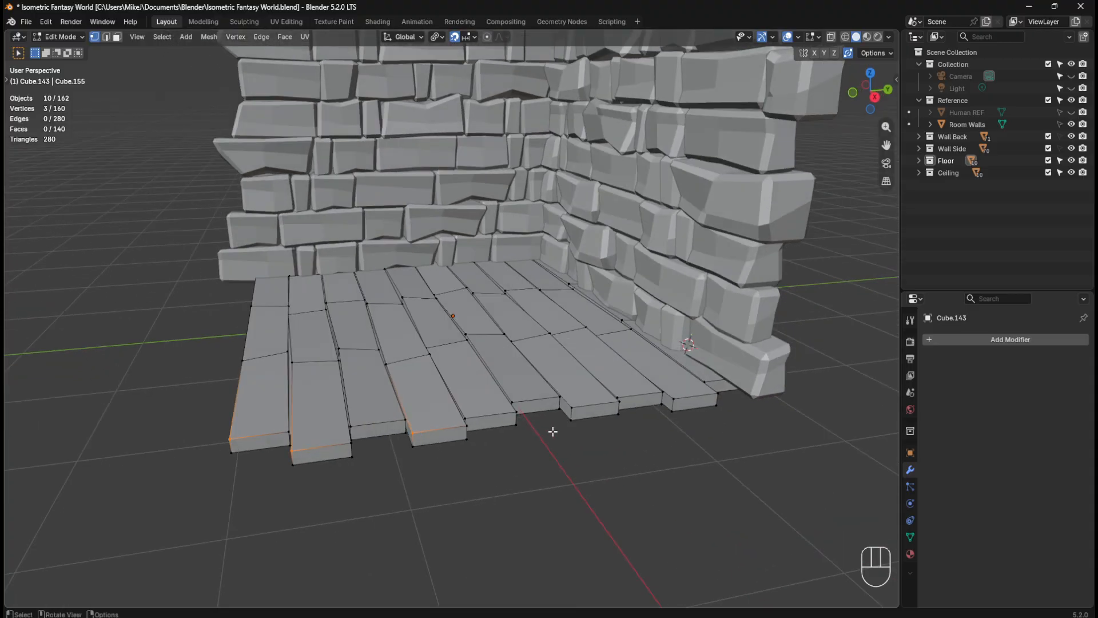
pyautogui.keyDown('shift'); pyautogui.click(514, 411); pyautogui.keyUp('shift')
pyautogui.keyDown('shift'); pyautogui.click(570, 407); pyautogui.keyUp('shift')
pyautogui.keyDown('shift'); pyautogui.click(675, 399); pyautogui.keyUp('shift')
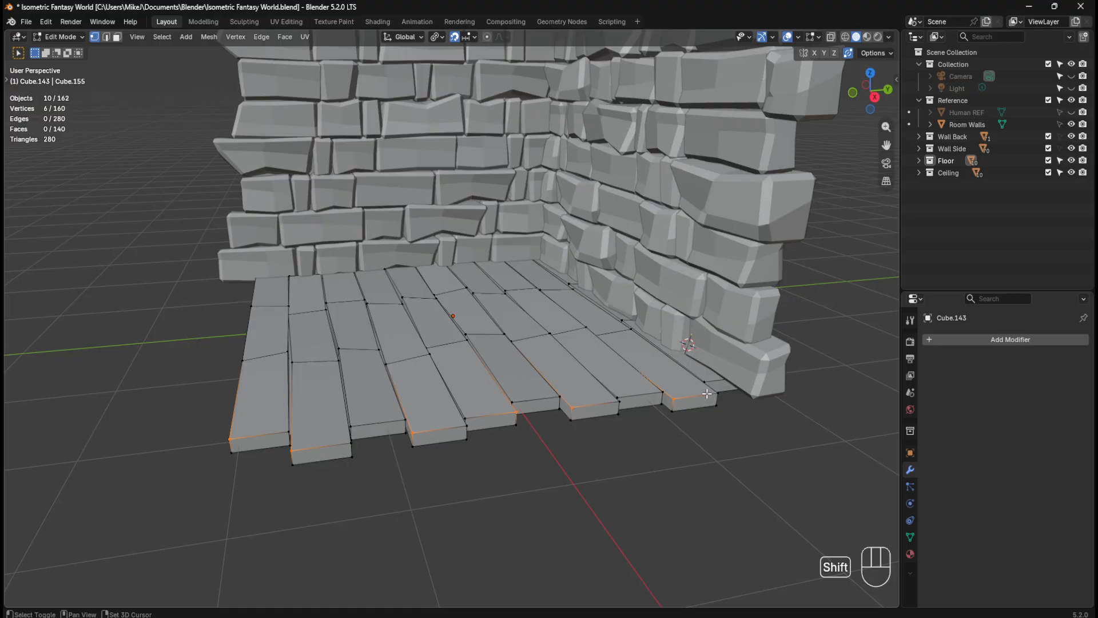
# Step: Vertex-bevel the selected plank corners with a width of about 0.0614 m and one segment, then deselect the planks in Object Mode
pyautogui.moveTo(547, 447); pyautogui.dragTo(569, 447, button='middle')
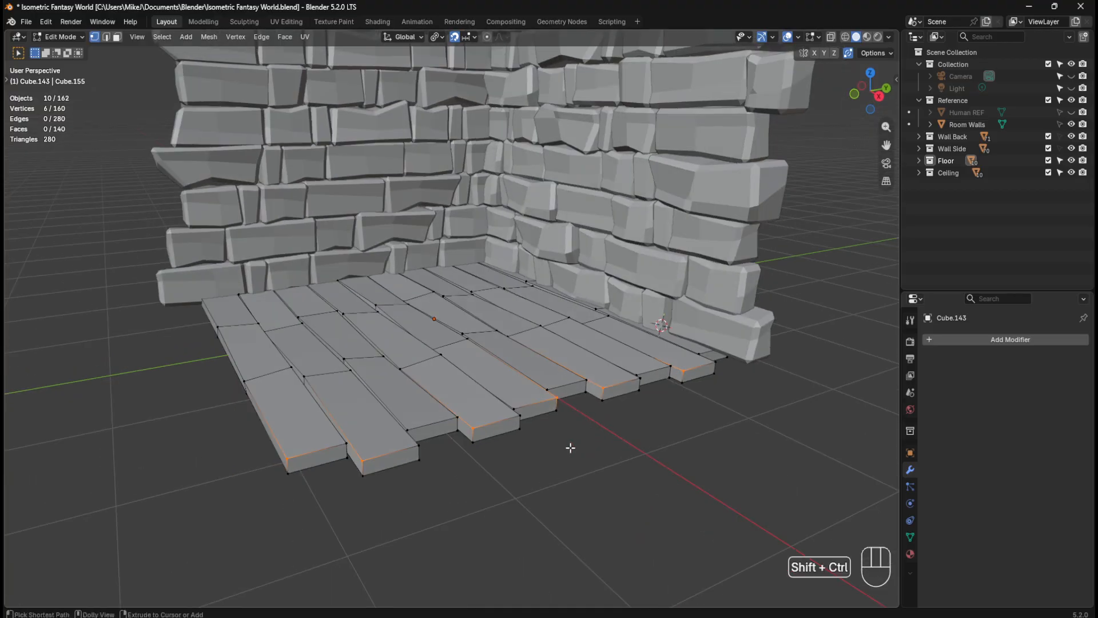
pyautogui.hotkey('shift', 'ctrl', 'b')
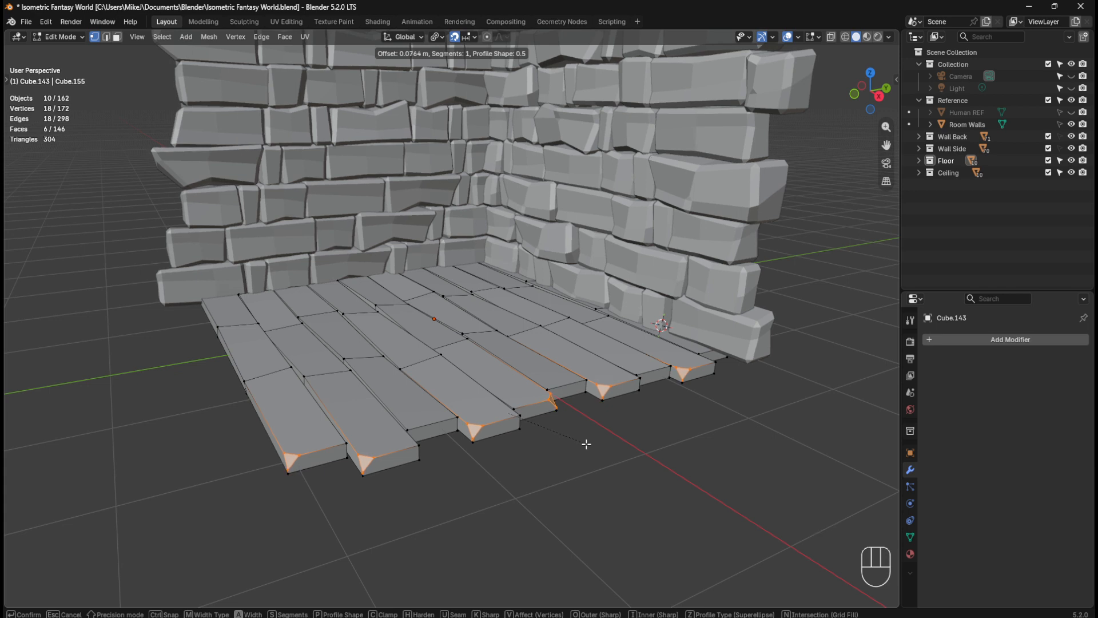
pyautogui.click(583, 444)
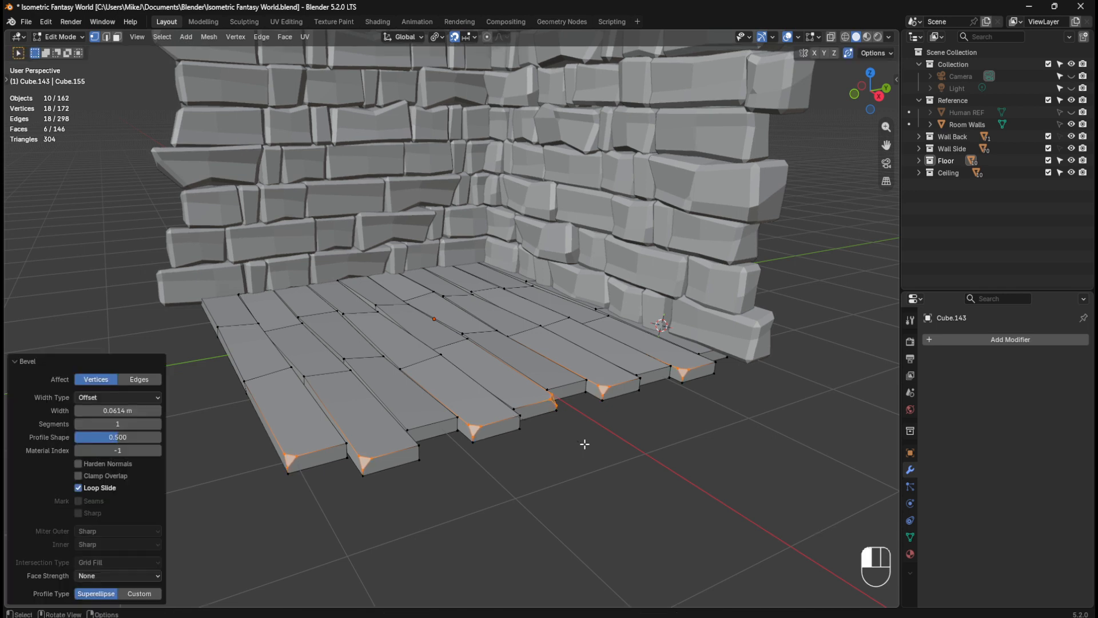
pyautogui.press('Tab')
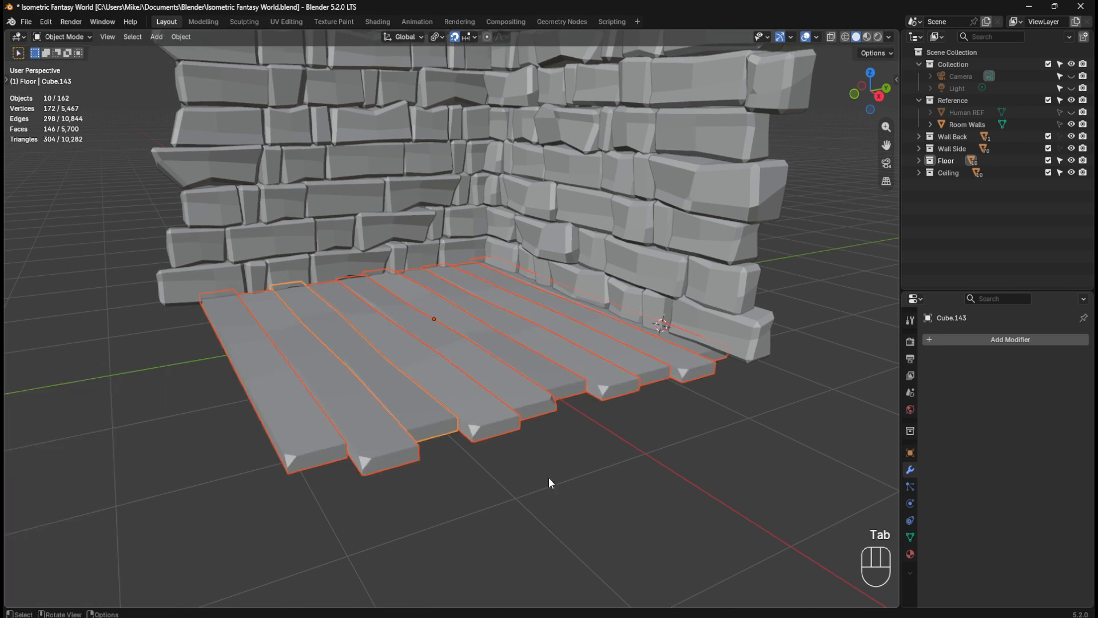
pyautogui.click(546, 476)
pyautogui.moveTo(542, 478); pyautogui.dragTo(568, 482, button='middle')
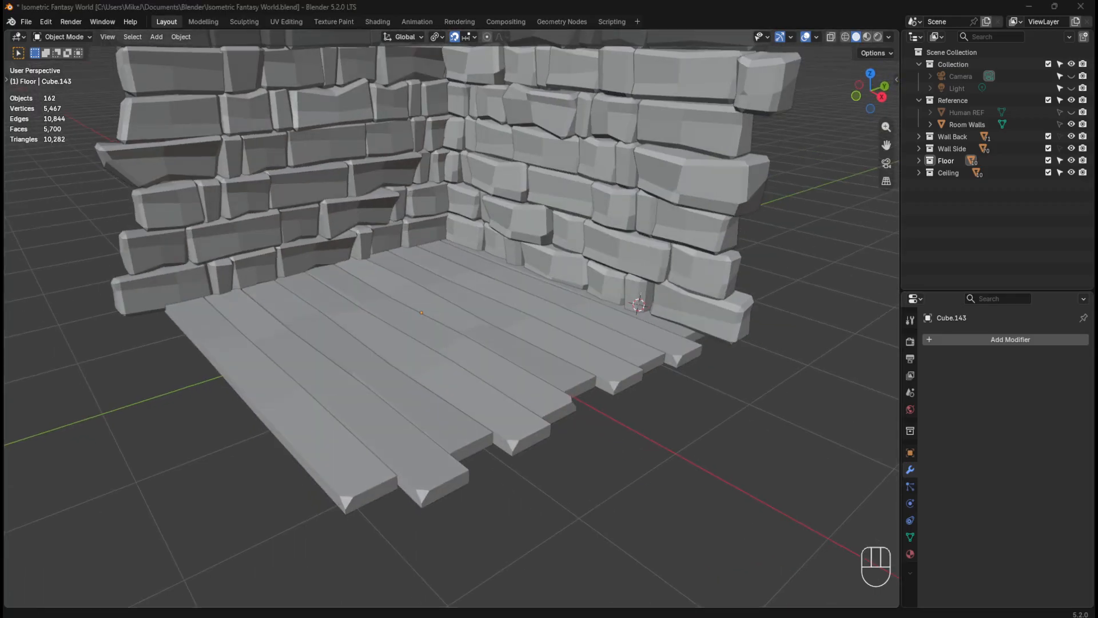
# Step: Slide the second floor plank's chipped-corner vertex along the front top edge by a factor of 0.2
pyautogui.moveTo(669, 392); pyautogui.dragTo(636, 396, button='middle')
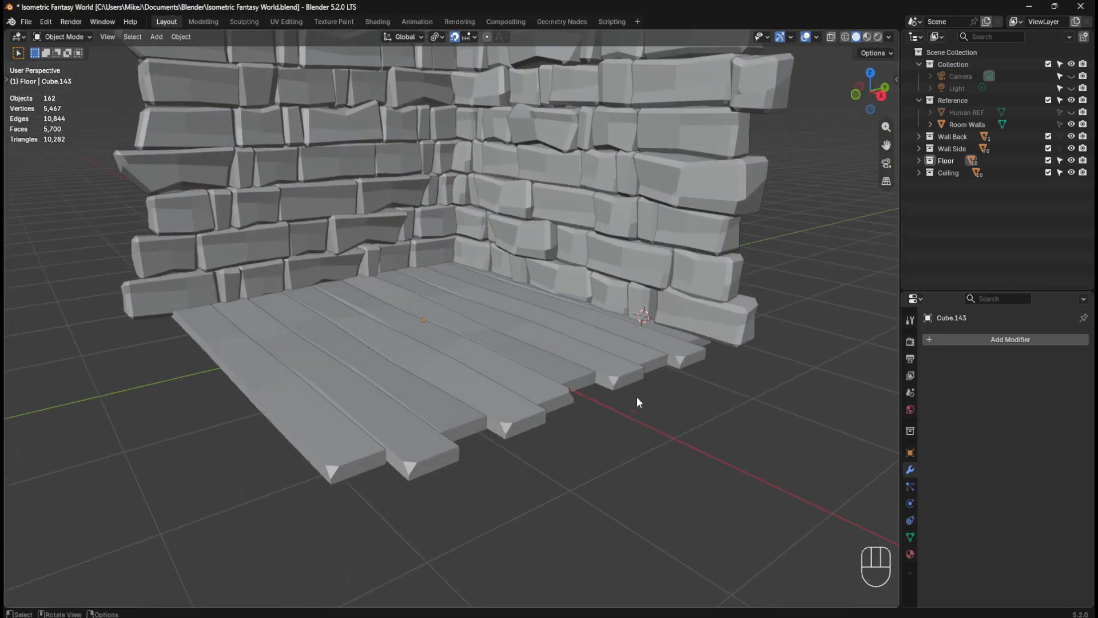
pyautogui.click(513, 413)
pyautogui.press('Tab')
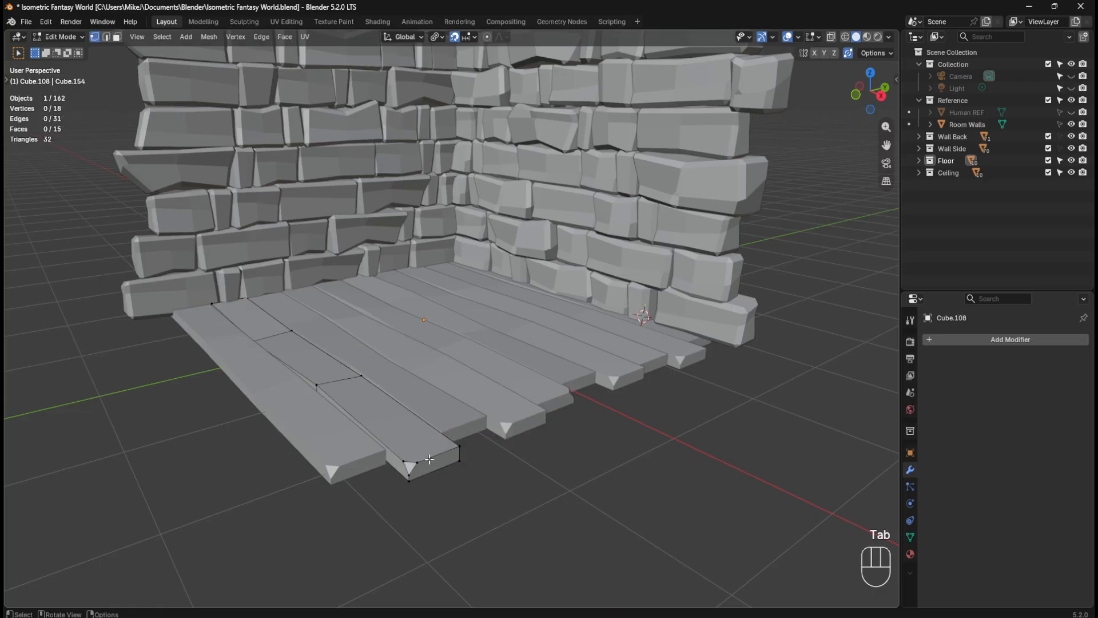
pyautogui.click(423, 460)
pyautogui.press('g')
pyautogui.press('g')
pyautogui.click(428, 461)
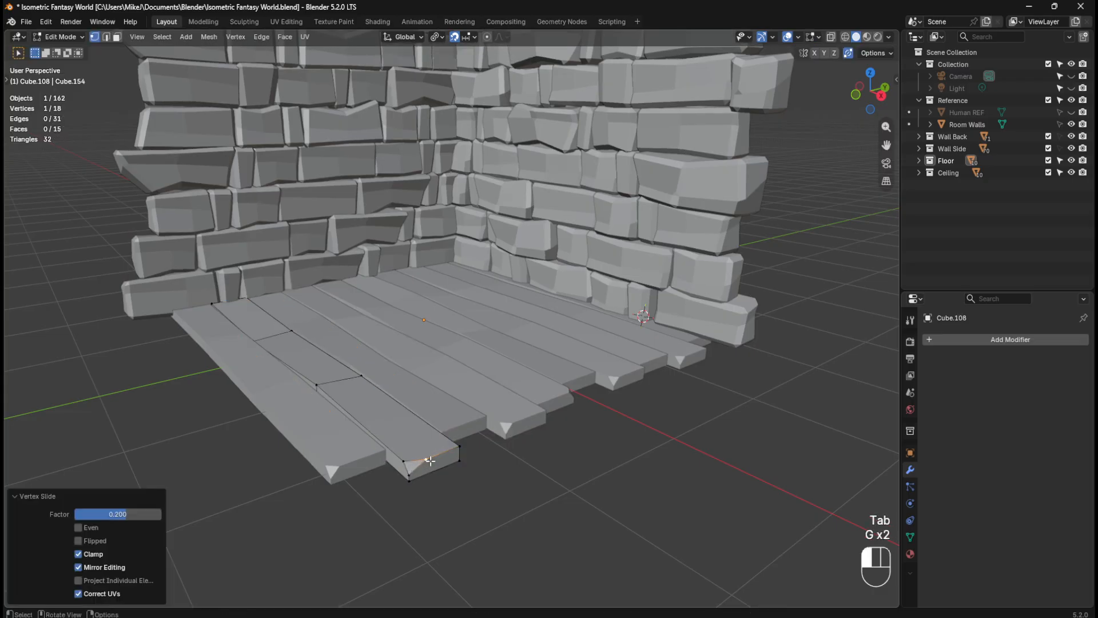
pyautogui.press('Tab')
# Step: Slide the side vertex of the fourth floor plank's chipped corner back along the plank's long edge
pyautogui.click(512, 410)
pyautogui.press('Tab')
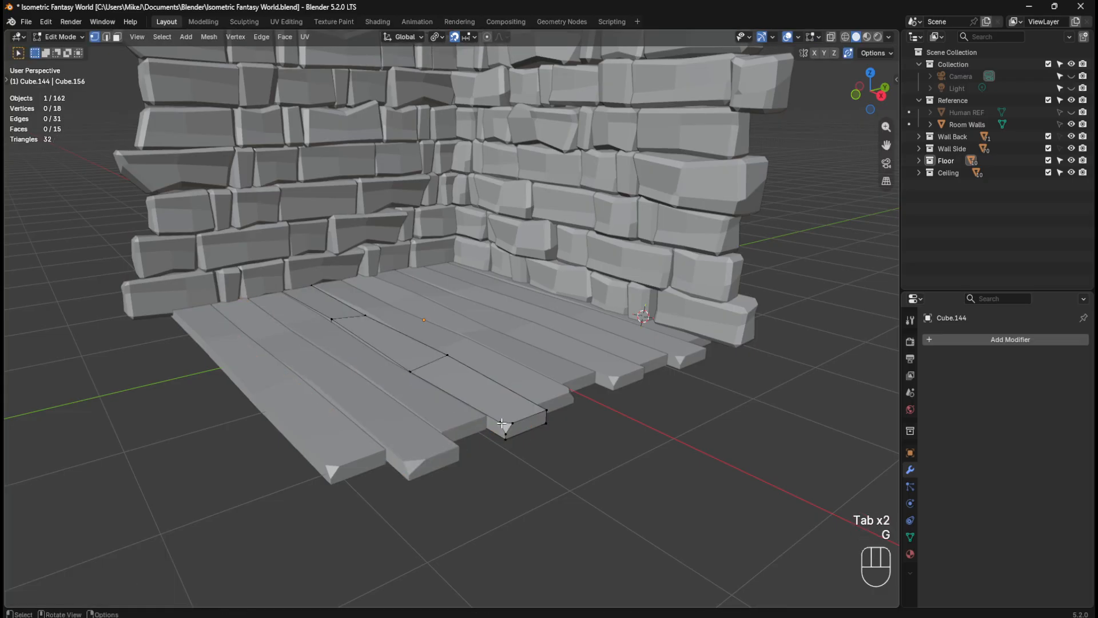
pyautogui.click(506, 425)
pyautogui.press('g')
pyautogui.press('g')
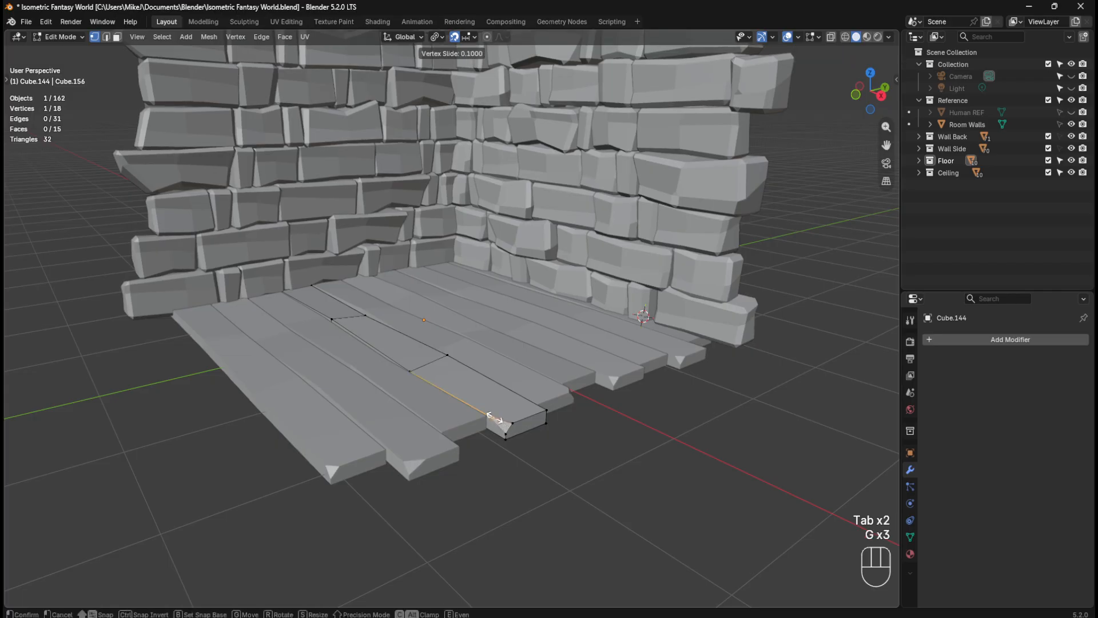
pyautogui.click(499, 423)
pyautogui.press('Tab')
# Step: Slide the lower vertex of the seventh floor plank's chipped corner fully down its vertical edge
pyautogui.click(620, 373)
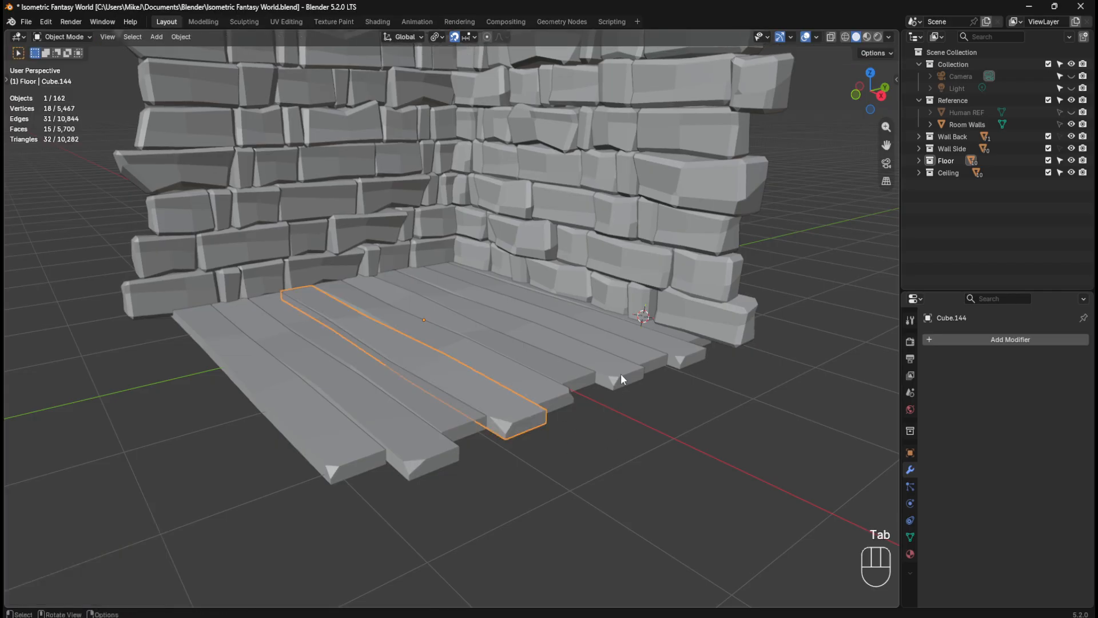
pyautogui.press('Tab')
pyautogui.click(615, 384)
pyautogui.press('g')
pyautogui.press('g')
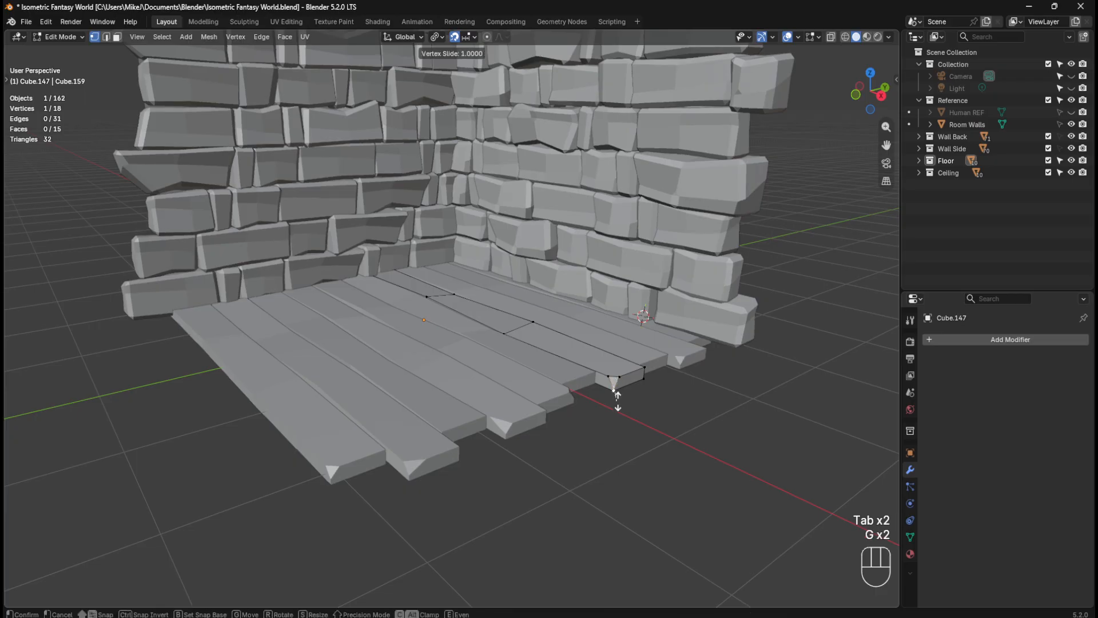
pyautogui.click(617, 417)
pyautogui.press('Tab')
# Step: Enlarge the ninth floor plank's chipped corner by sliding its vertices down the vertical edge, across the front and back along the side
pyautogui.click(688, 352)
pyautogui.press('Tab')
pyautogui.click(682, 361)
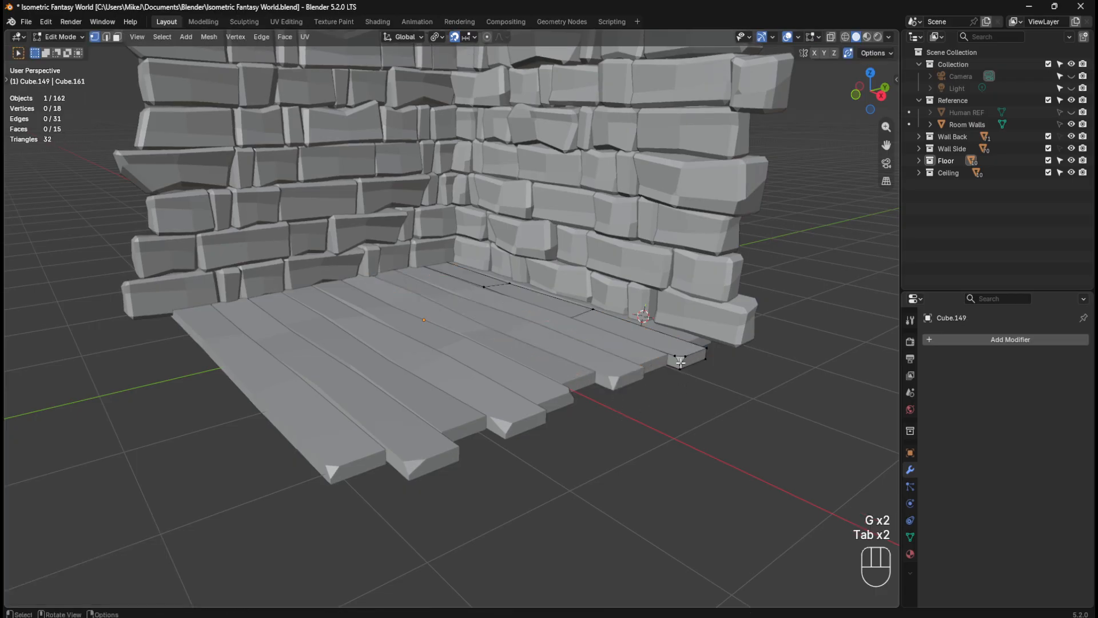
pyautogui.press('g')
pyautogui.press('g')
pyautogui.click(679, 362)
pyautogui.press('g')
pyautogui.press('g')
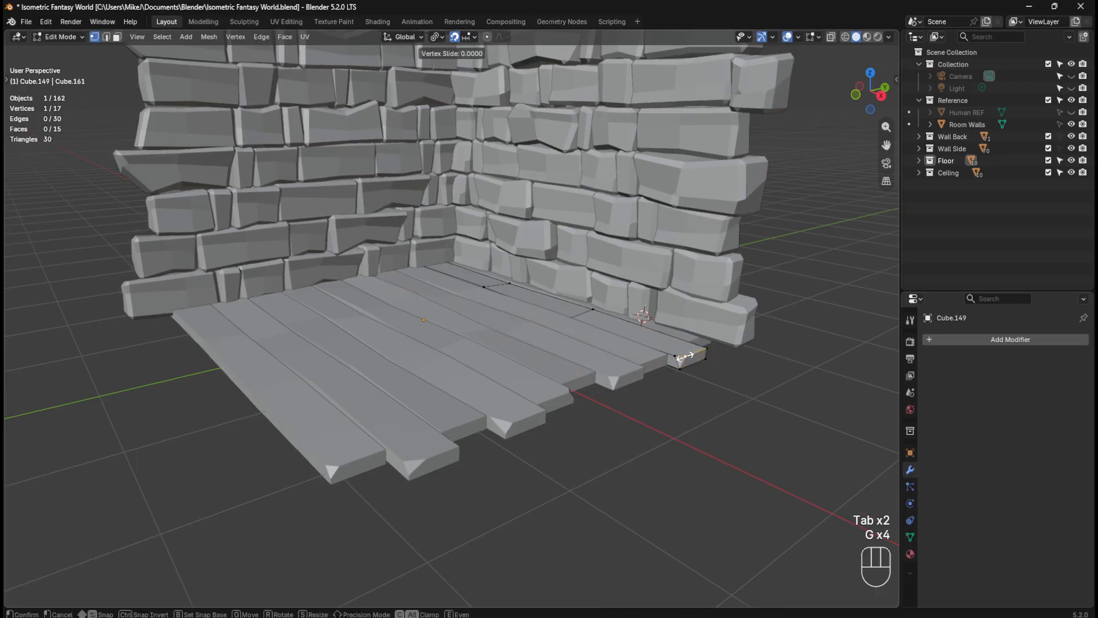
pyautogui.click(680, 356)
pyautogui.press('g')
pyautogui.press('g')
pyautogui.click(668, 351)
pyautogui.press('Tab')
# Step: Slide the front vertex of the fourth floor plank's chipped corner along the front top edge by a factor of about 0.2
pyautogui.moveTo(622, 460); pyautogui.dragTo(588, 475, button='middle')
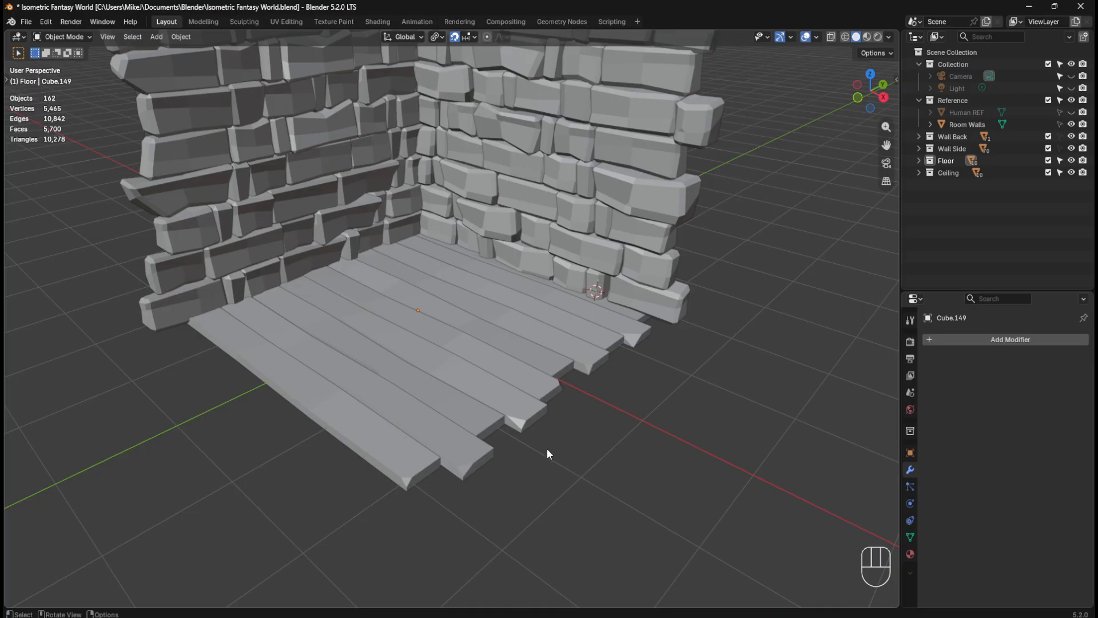
pyautogui.moveTo(570, 440); pyautogui.dragTo(554, 411, button='middle')
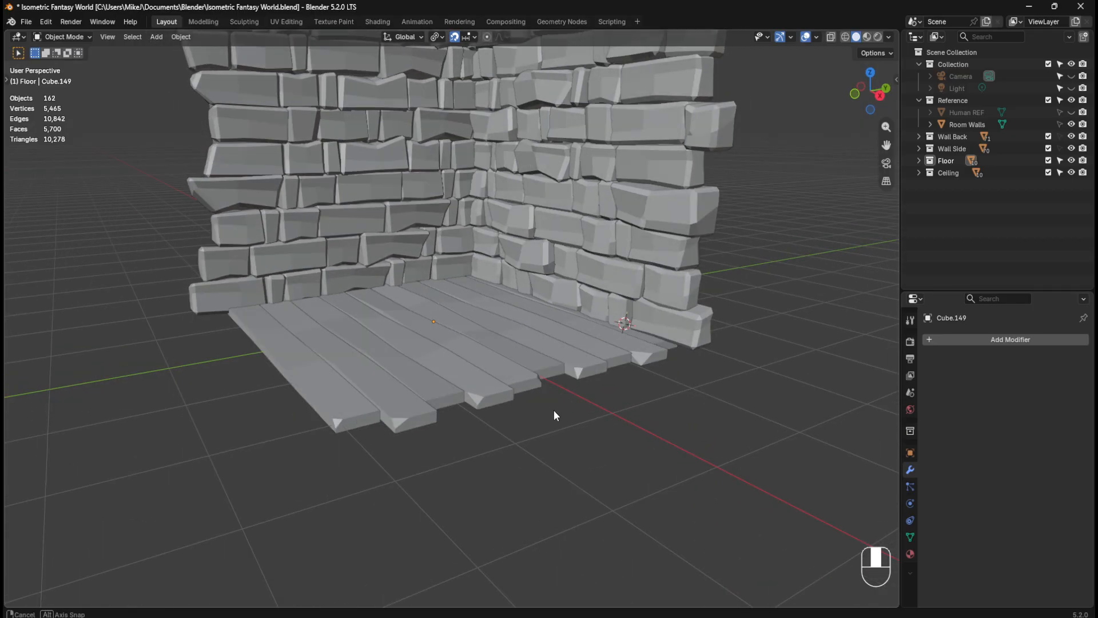
pyautogui.moveTo(554, 410); pyautogui.dragTo(537, 409, button='middle')
pyautogui.scroll(3, 603, 412)
pyautogui.moveTo(630, 410); pyautogui.dragTo(557, 440, button='middle')
pyautogui.scroll(-3, 650, 423)
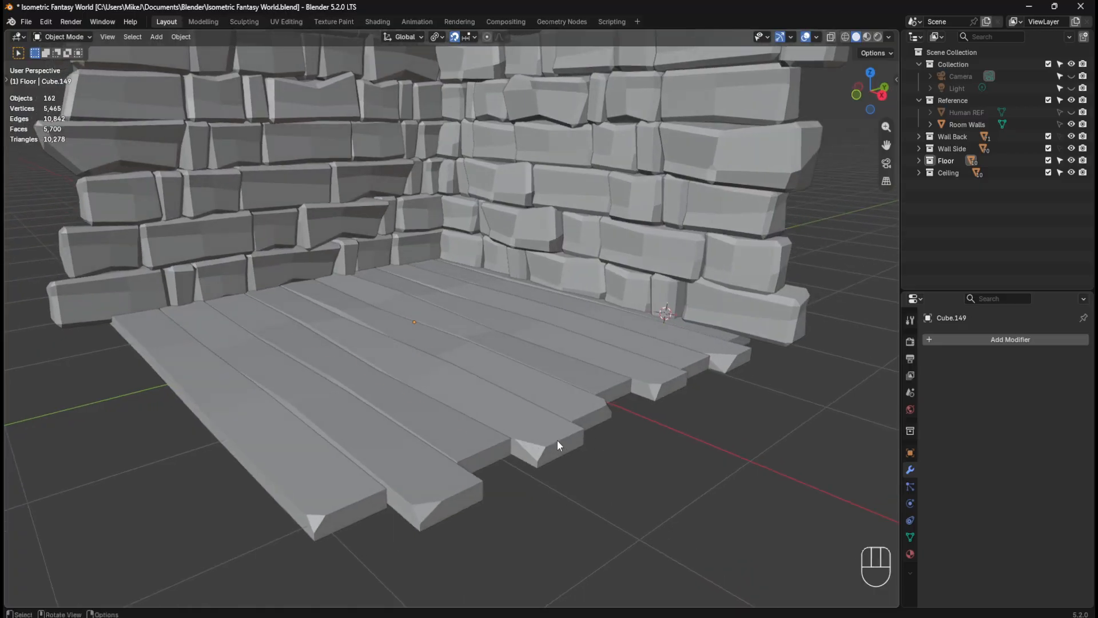
pyautogui.click(556, 441)
pyautogui.press('Tab')
pyautogui.click(550, 441)
pyautogui.press('g')
pyautogui.press('g')
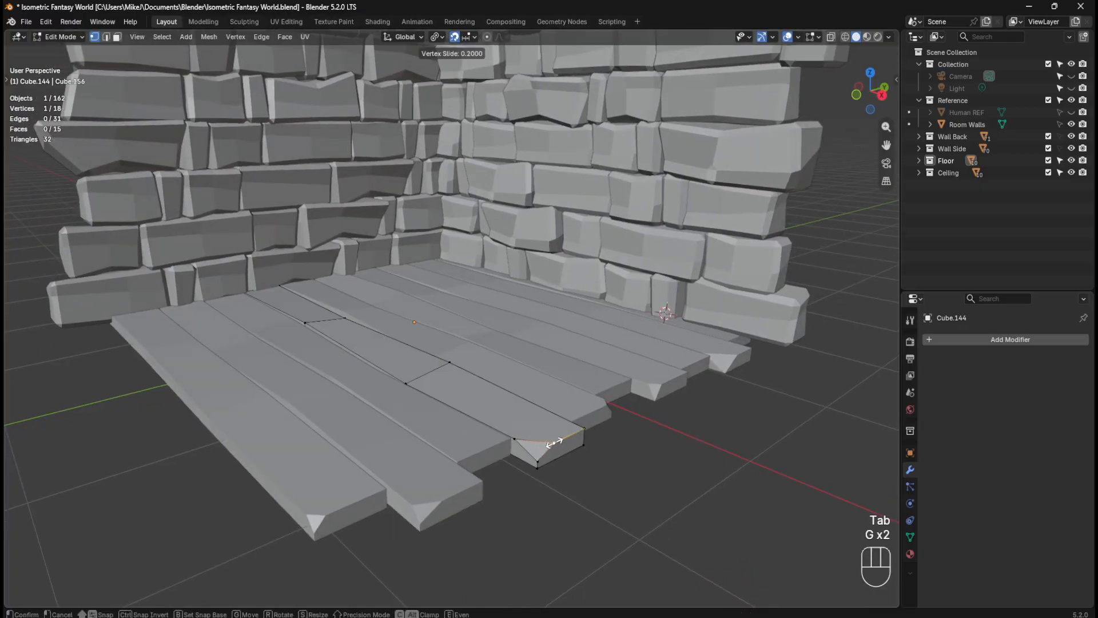
pyautogui.click(554, 442)
pyautogui.press('Tab')
# Step: Slide the second floor plank's side chip vertex back along its long edge, deselect the plank, and save the file
pyautogui.scroll(-2, 640, 478)
pyautogui.moveTo(643, 478); pyautogui.dragTo(603, 453, button='middle')
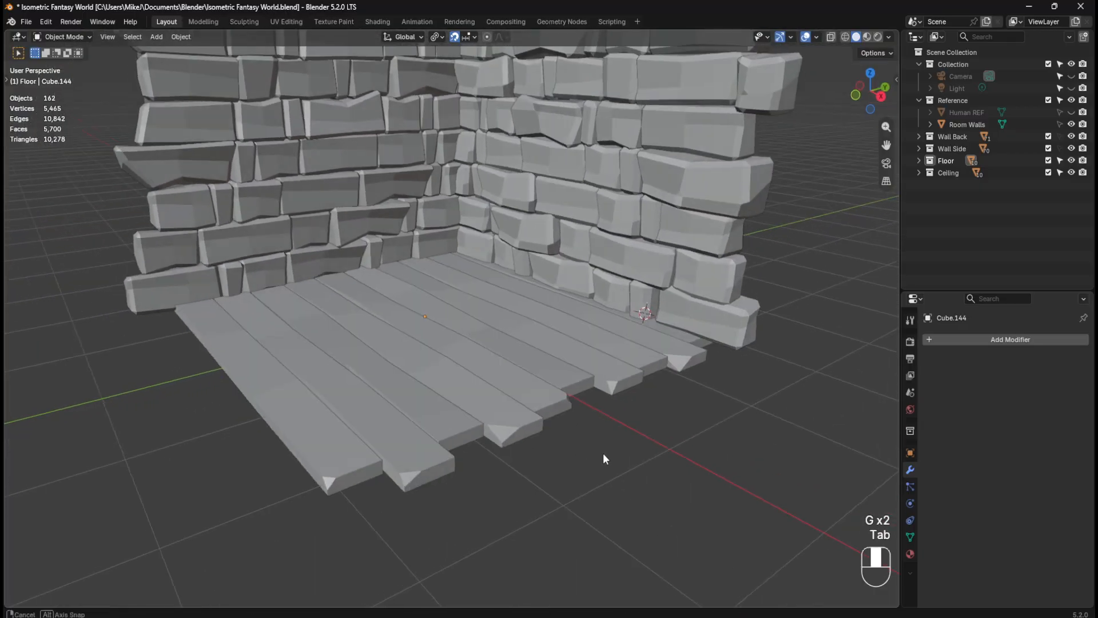
pyautogui.click(431, 465)
pyautogui.press('Tab')
pyautogui.click(393, 469)
pyautogui.press('g')
pyautogui.press('g')
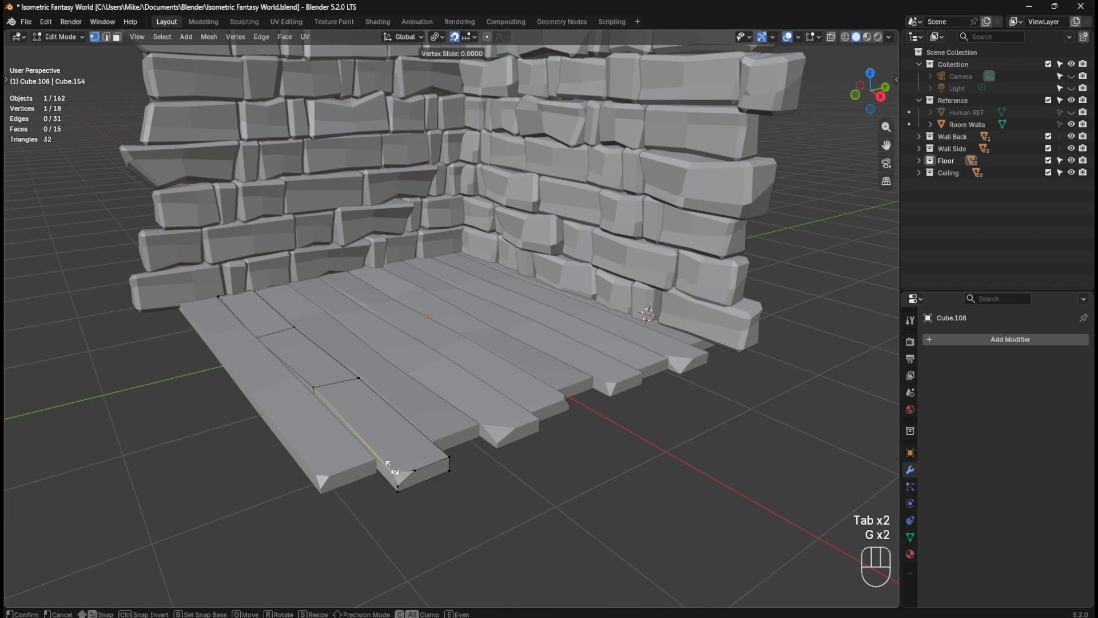
pyautogui.click(381, 436)
pyautogui.press('Tab')
pyautogui.click(510, 482)
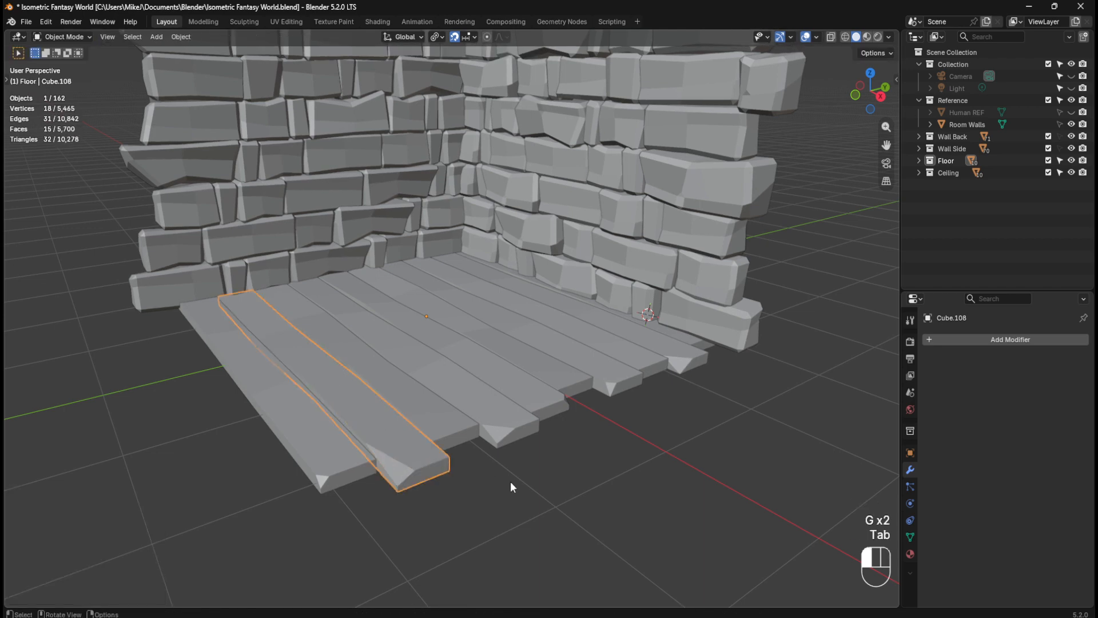
pyautogui.moveTo(511, 482); pyautogui.dragTo(563, 436, button='middle')
pyautogui.hotkey('ctrl', 's')
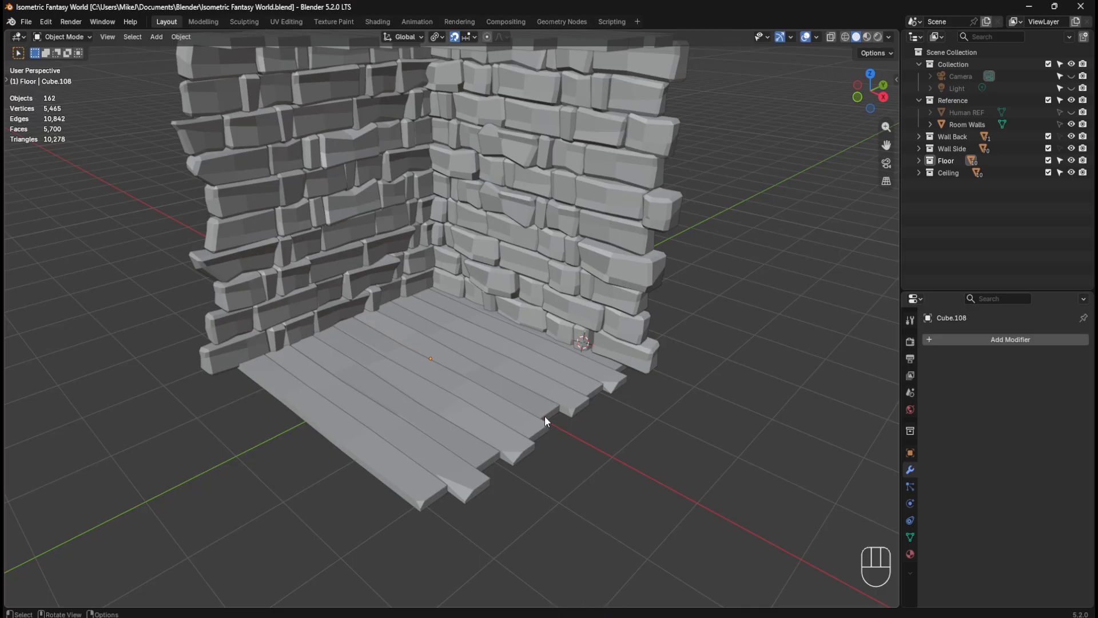
# Step: Make the Floor collection unselectable while keeping the Ceiling collection selectable
pyautogui.moveTo(544, 416); pyautogui.dragTo(541, 368, button='middle')
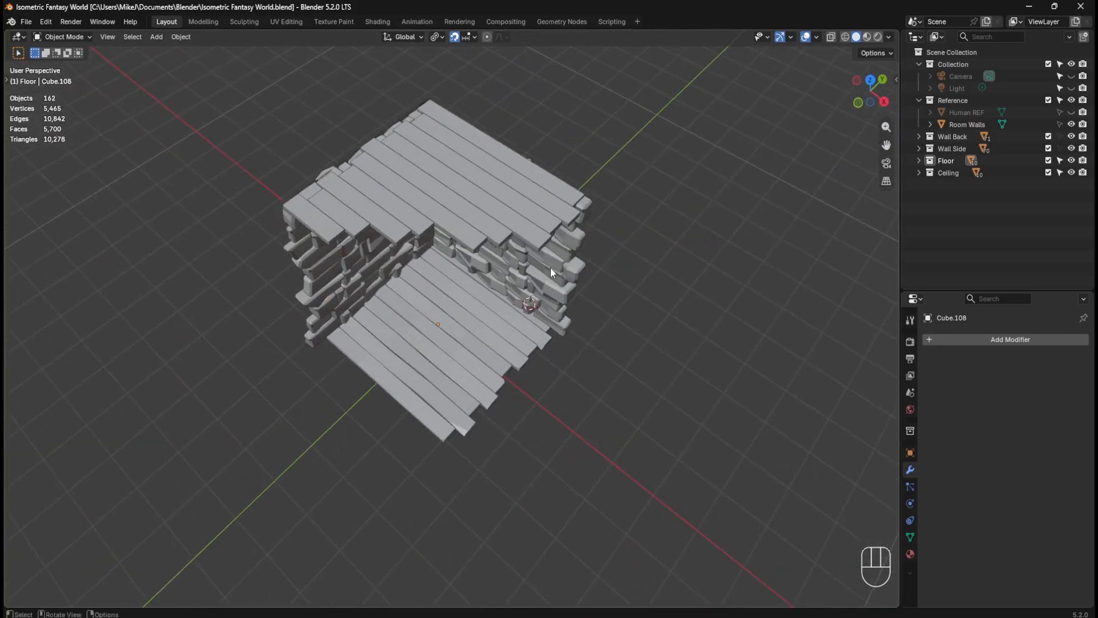
pyautogui.moveTo(550, 267)
pyautogui.mouseDown(button='middle')
pyautogui.moveTo(516, 209)
pyautogui.moveTo(520, 177)
pyautogui.moveTo(561, 245)
pyautogui.moveTo(534, 192)
pyautogui.moveTo(538, 270)
pyautogui.mouseUp(button='middle')
pyautogui.scroll(2, 539, 194)
pyautogui.moveTo(554, 195); pyautogui.dragTo(541, 240, button='middle')
pyautogui.click(1059, 172)
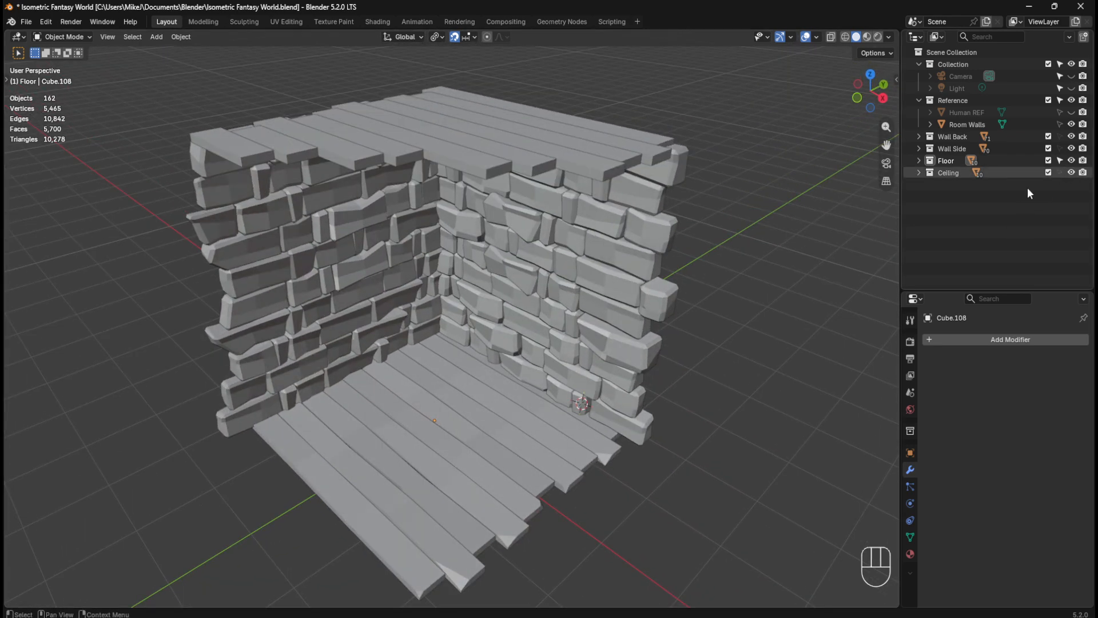
pyautogui.click(1059, 161)
pyautogui.click(1059, 172)
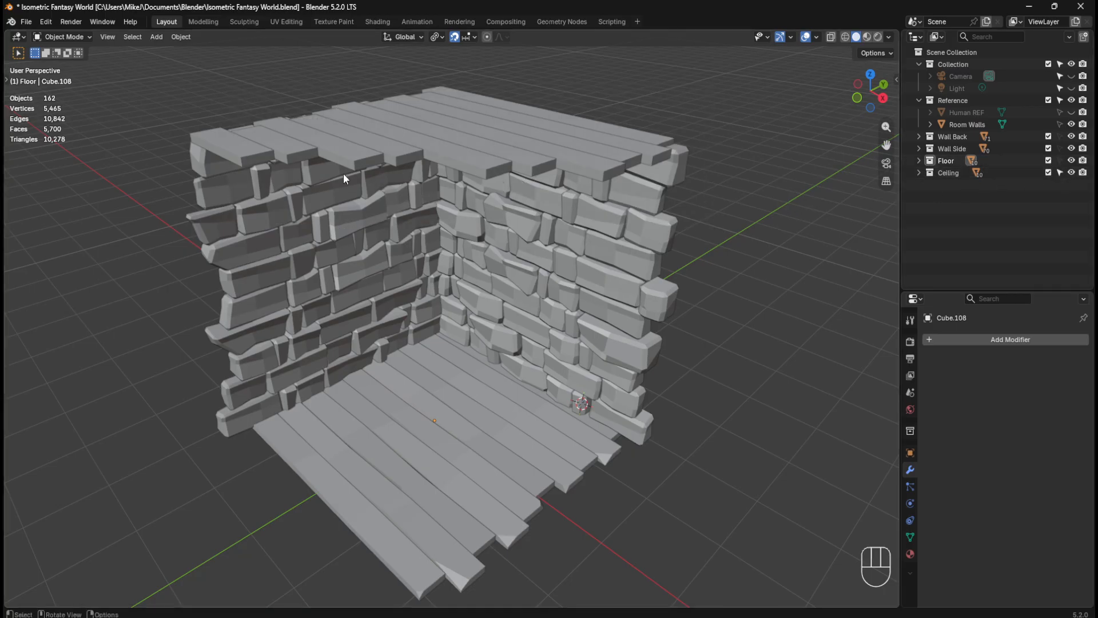
# Step: Select the six rear planks of the ceiling and open them together for face editing
pyautogui.moveTo(263, 122); pyautogui.dragTo(732, 218)
pyautogui.click(725, 220)
pyautogui.moveTo(736, 204); pyautogui.dragTo(489, 193, button='middle')
pyautogui.click(489, 195)
pyautogui.moveTo(719, 234); pyautogui.dragTo(515, 203, button='middle')
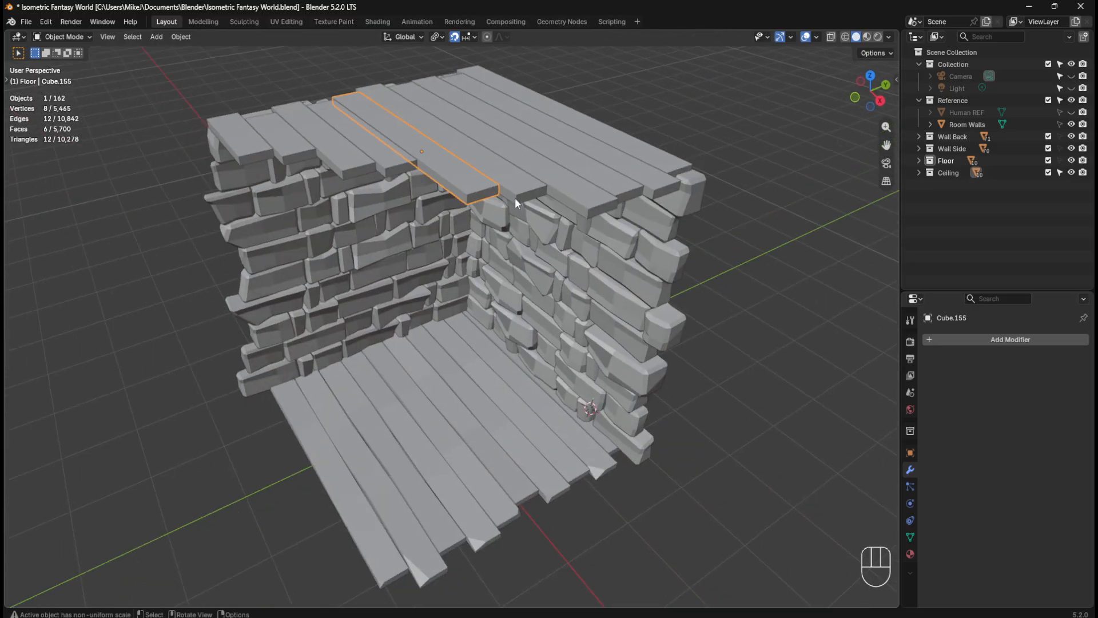
pyautogui.keyDown('shift'); pyautogui.click(509, 182); pyautogui.keyUp('shift')
pyautogui.keyDown('shift'); pyautogui.click(572, 175); pyautogui.keyUp('shift')
pyautogui.keyDown('shift'); pyautogui.click(611, 177); pyautogui.keyUp('shift')
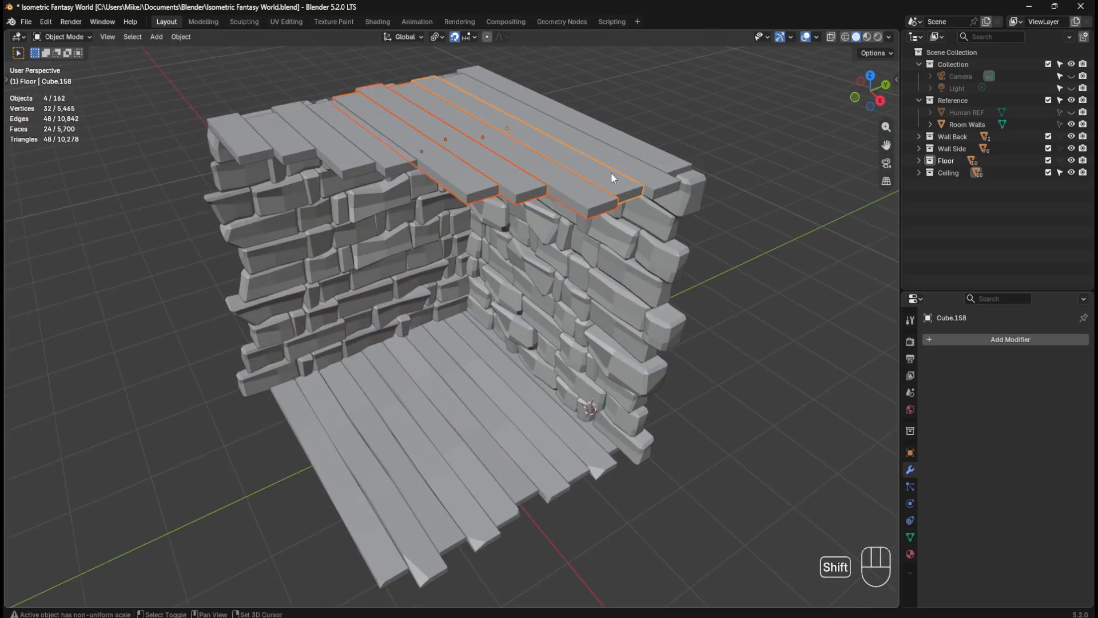
pyautogui.keyDown('shift'); pyautogui.click(661, 157); pyautogui.keyUp('shift')
pyautogui.keyDown('shift'); pyautogui.click(658, 173); pyautogui.keyUp('shift')
pyautogui.press('Tab')
pyautogui.press('3')
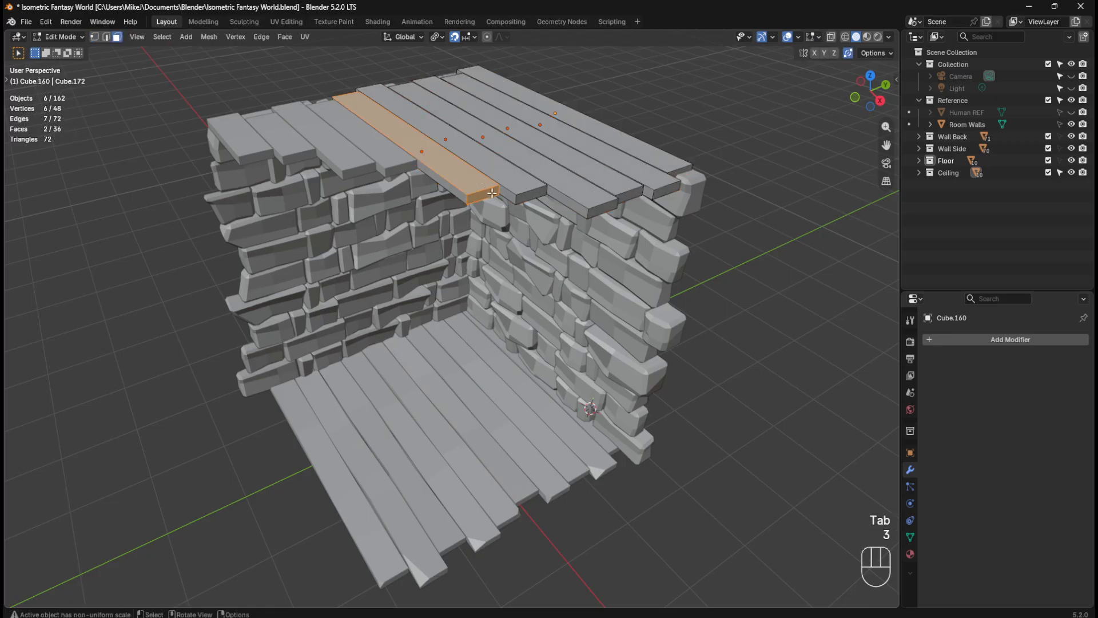
# Step: Move the front end faces of the six ceiling planks back about 0.27 m along the X axis
pyautogui.click(492, 193)
pyautogui.keyDown('shift'); pyautogui.click(548, 199); pyautogui.keyUp('shift')
pyautogui.keyDown('shift'); pyautogui.click(601, 207); pyautogui.keyUp('shift')
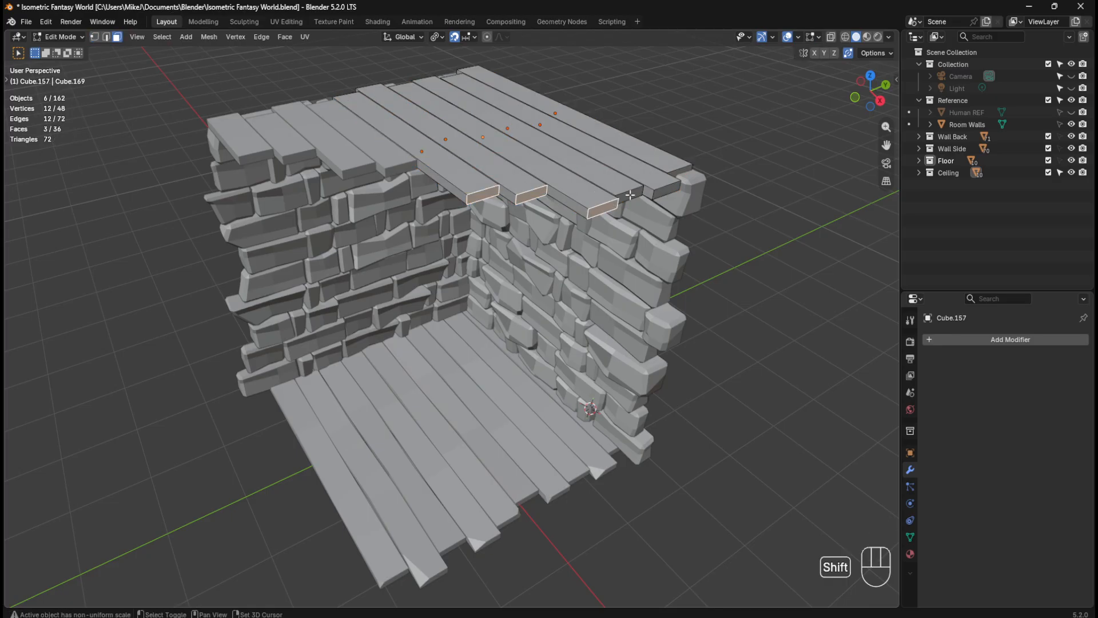
pyautogui.keyDown('shift'); pyautogui.click(631, 194); pyautogui.keyUp('shift')
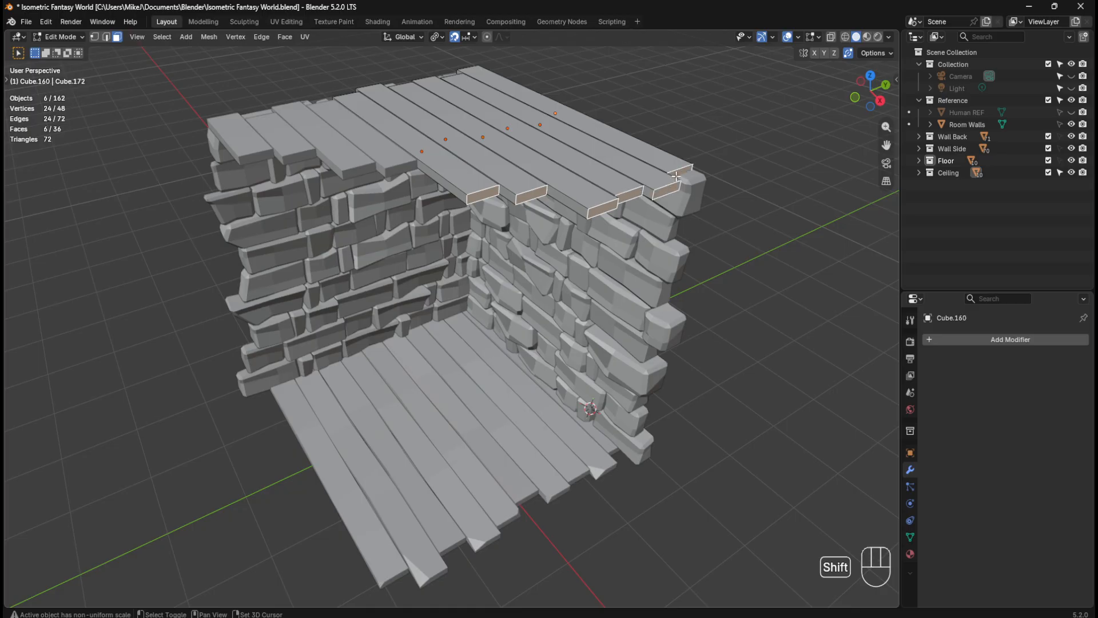
pyautogui.moveTo(676, 176); pyautogui.dragTo(566, 210, button='middle')
pyautogui.press('g')
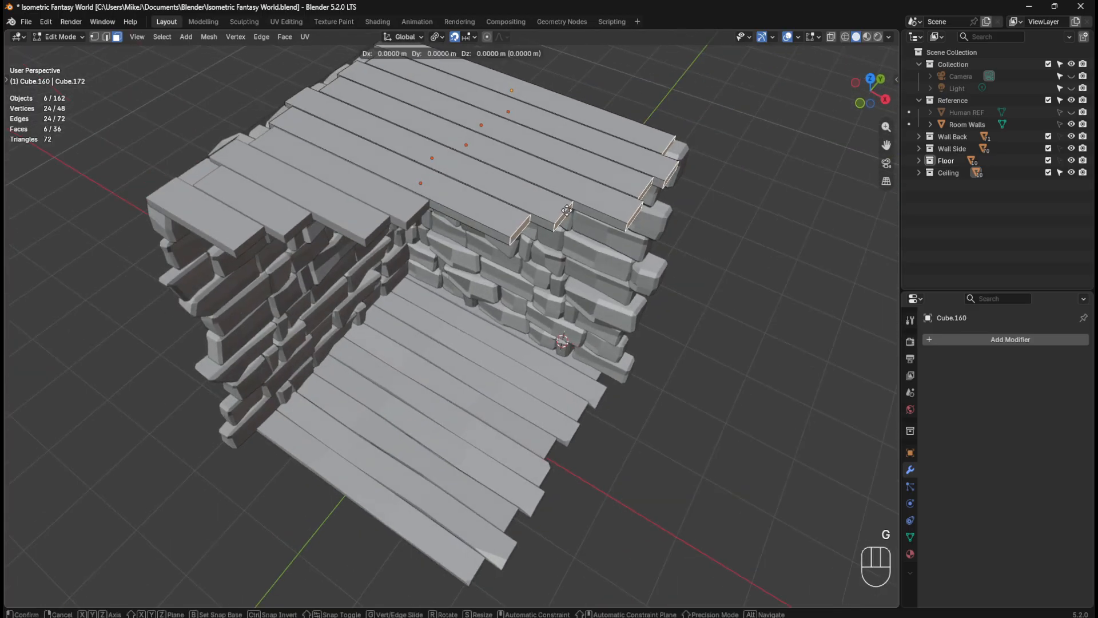
pyautogui.press('x')
pyautogui.press('ctrl')
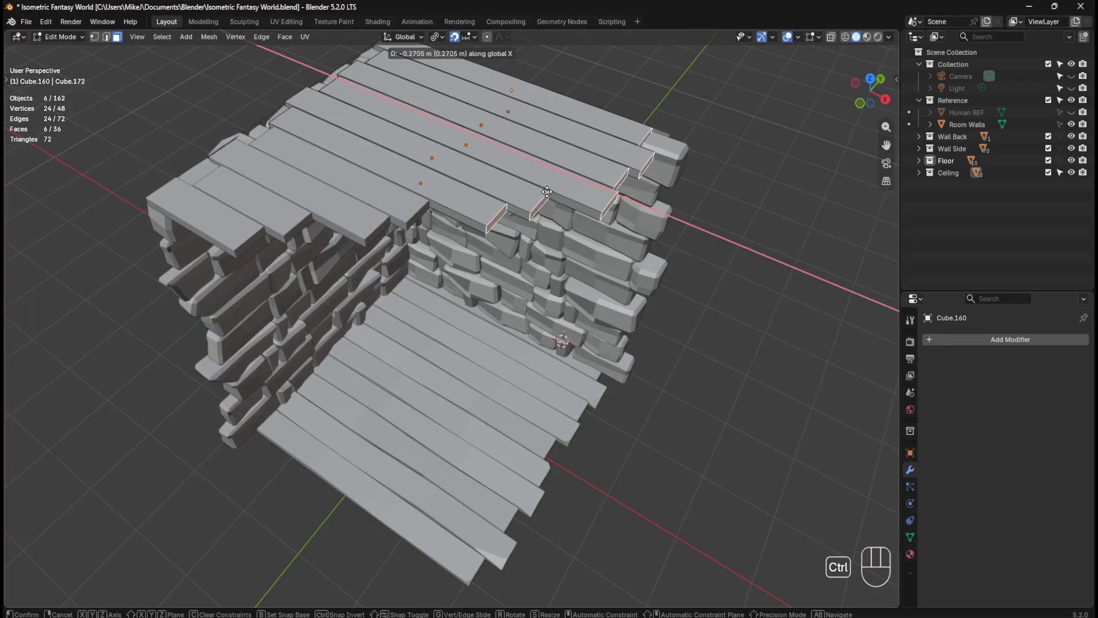
pyautogui.click(549, 191)
# Step: Extend the last ceiling plank's front end by about 0.48 m along the X axis and save the file
pyautogui.moveTo(703, 267); pyautogui.dragTo(657, 207, button='middle')
pyautogui.click(662, 211)
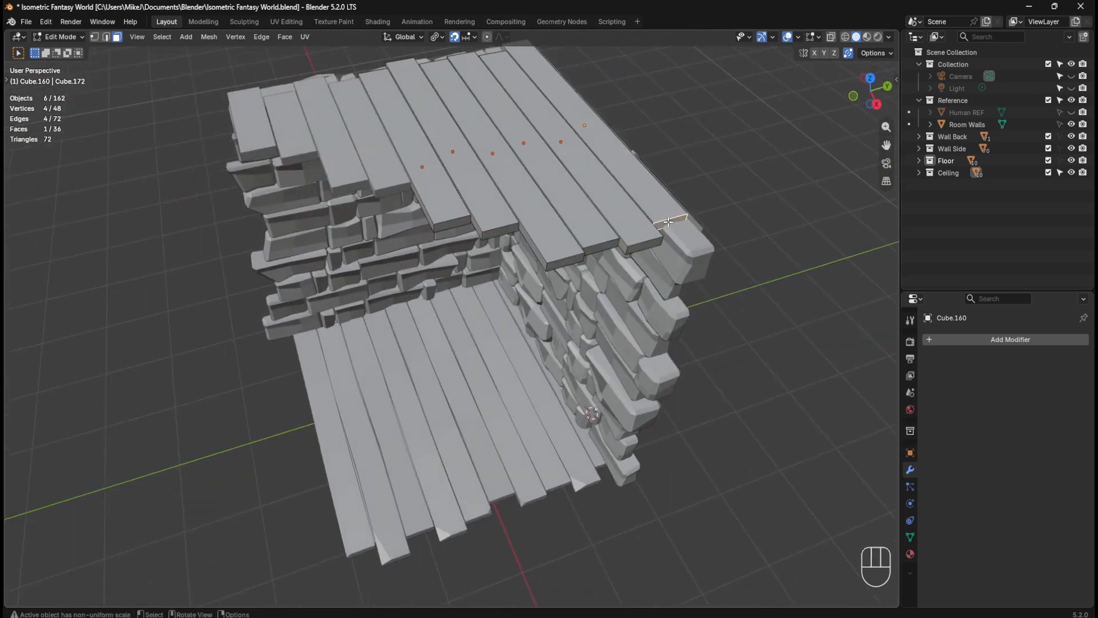
pyautogui.press('g')
pyautogui.press('x')
pyautogui.press('ctrl')
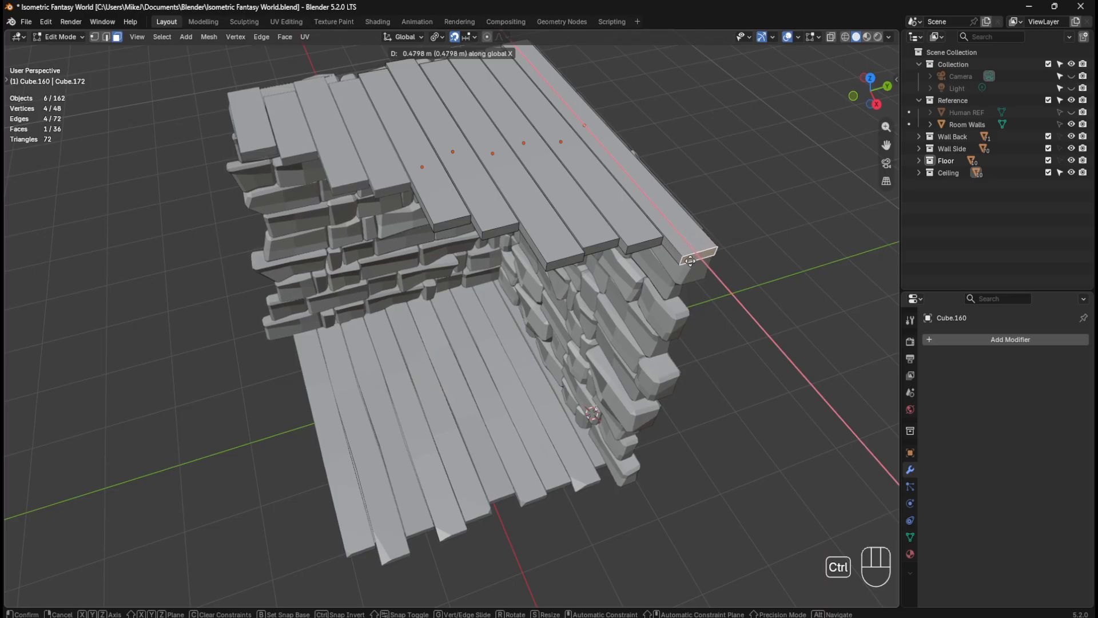
pyautogui.click(690, 261)
pyautogui.press('Tab')
pyautogui.moveTo(605, 349); pyautogui.dragTo(671, 341, button='middle')
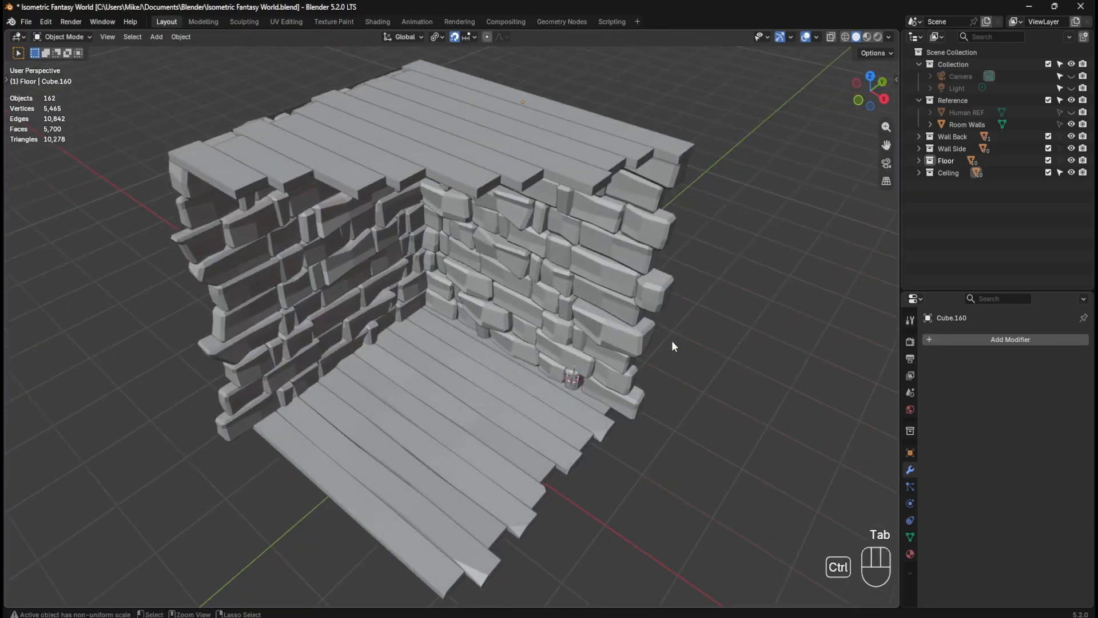
pyautogui.hotkey('ctrl', 's')
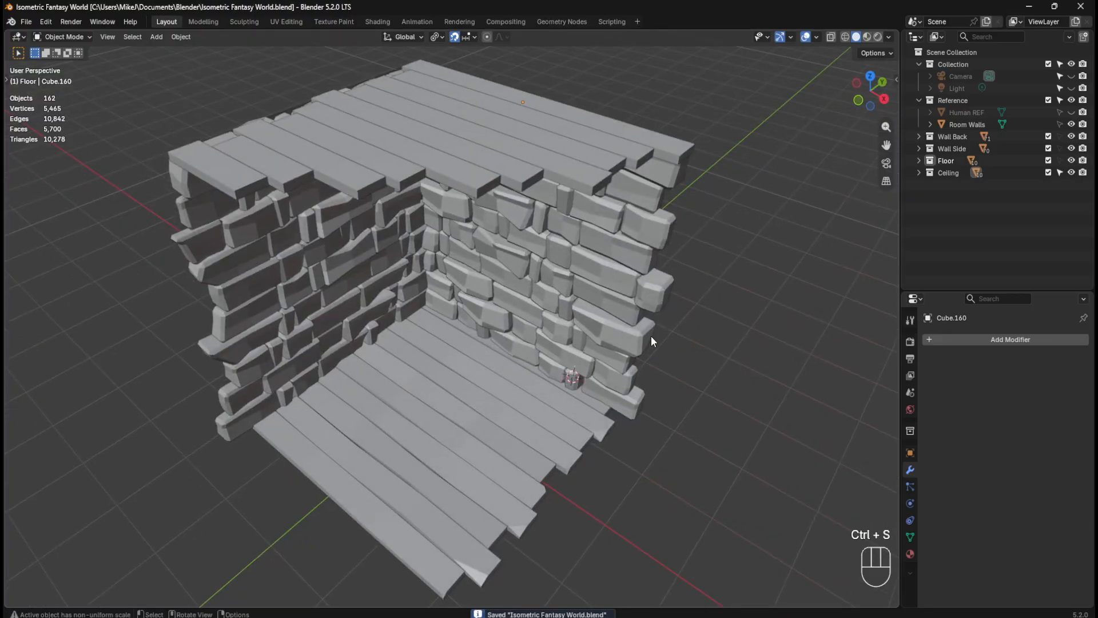
# Step: Delete all ten ceiling planks
pyautogui.moveTo(633, 358); pyautogui.dragTo(576, 328, button='middle')
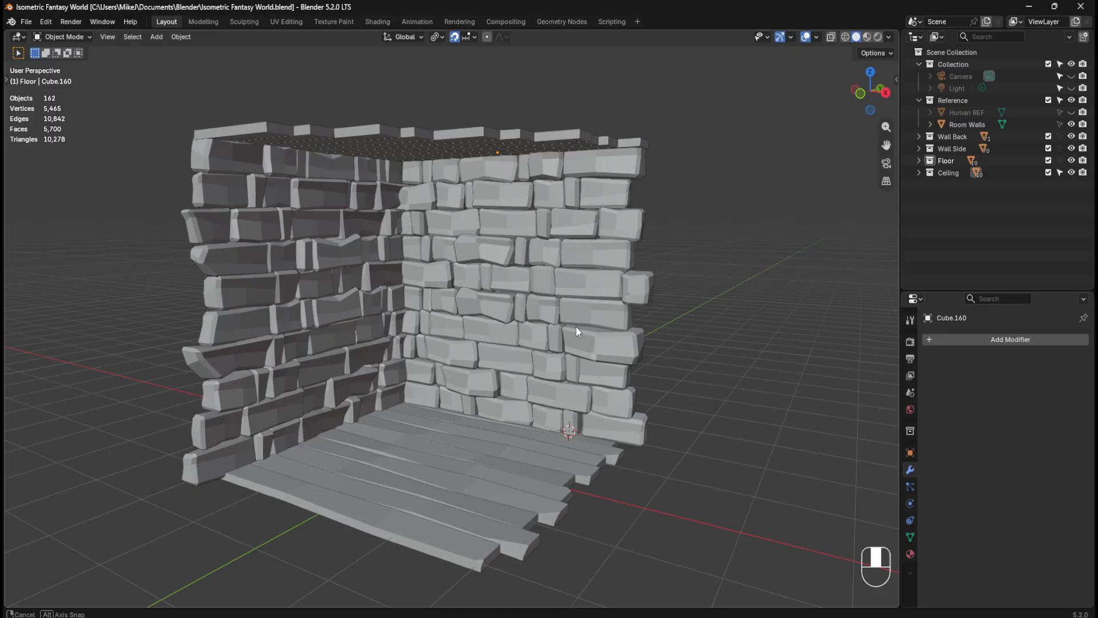
pyautogui.moveTo(575, 327); pyautogui.dragTo(573, 360, button='middle')
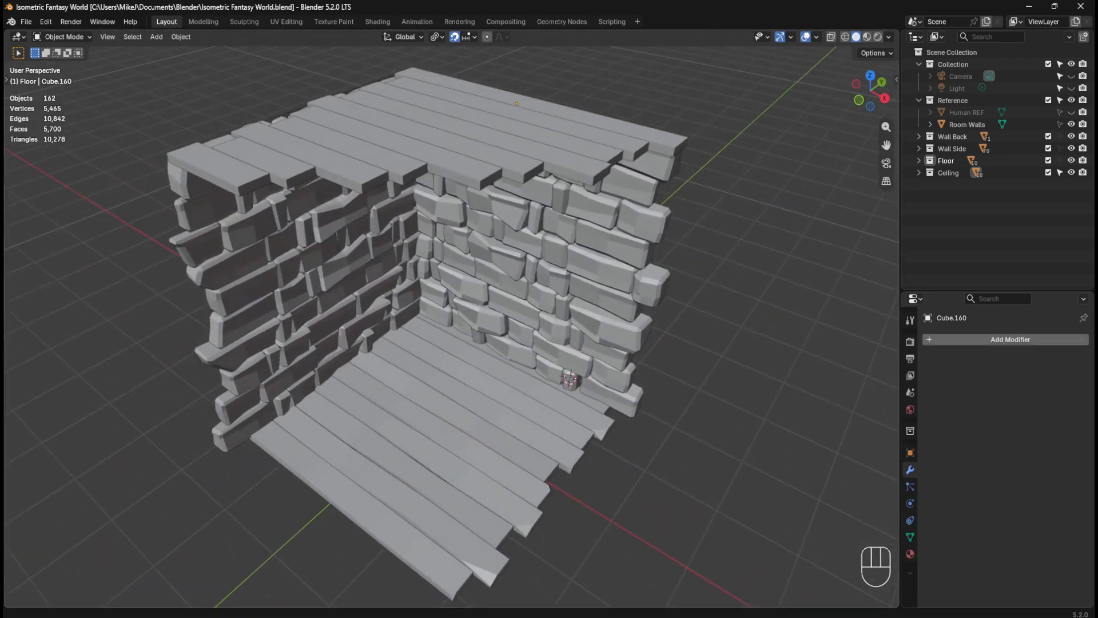
pyautogui.click(432, 163)
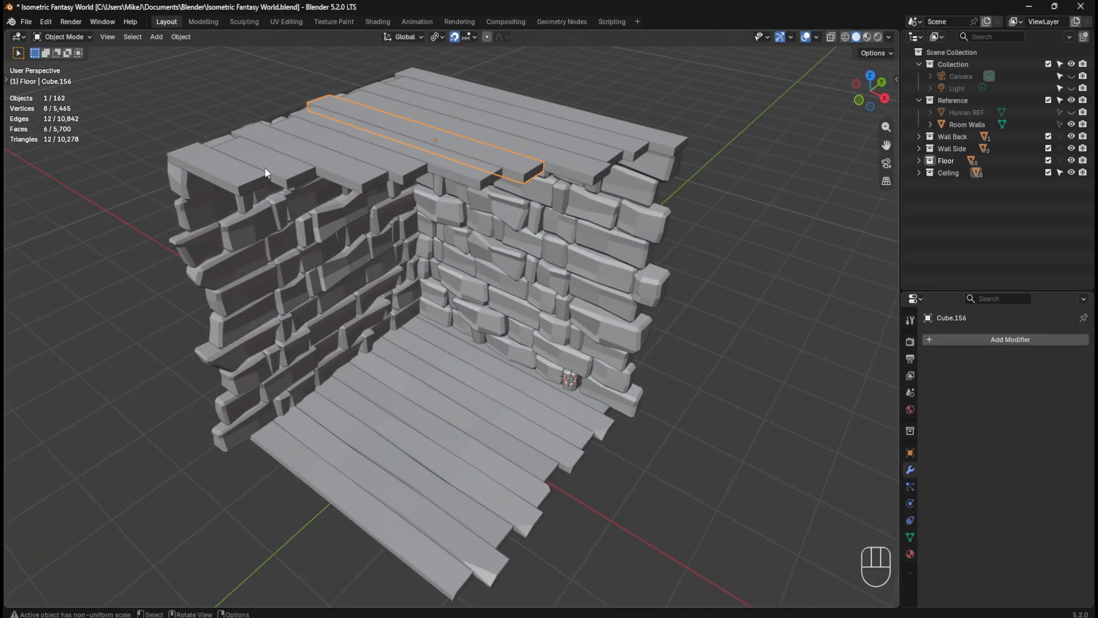
pyautogui.click(250, 167)
pyautogui.moveTo(267, 125); pyautogui.dragTo(639, 184)
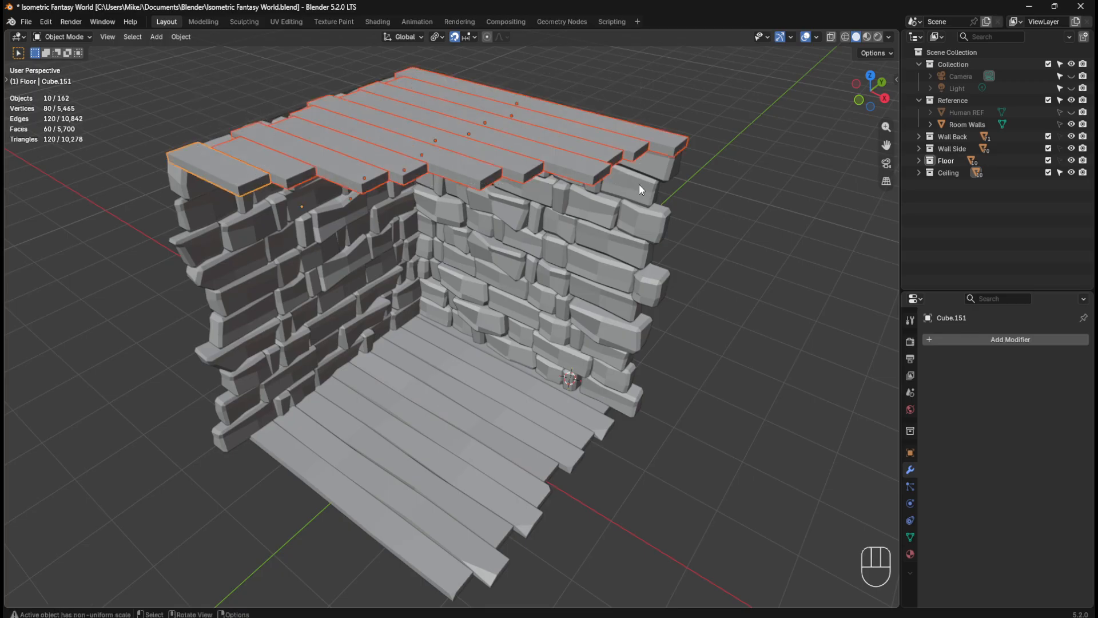
pyautogui.press('Delete')
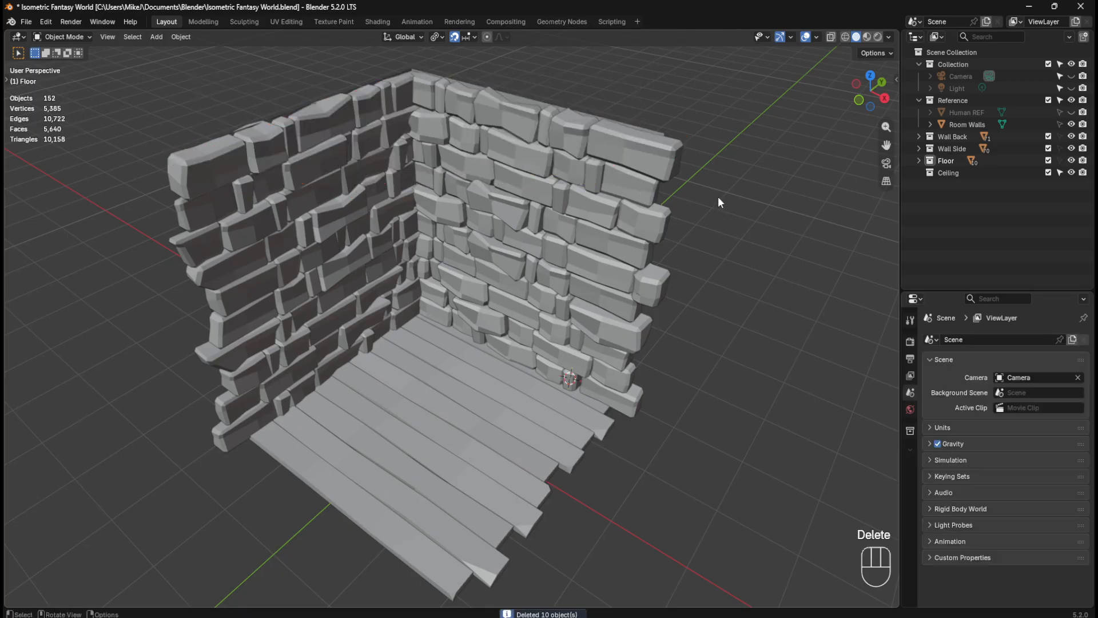
# Step: Make the Floor collection selectable again and save the file
pyautogui.click(1059, 162)
pyautogui.moveTo(345, 348); pyautogui.dragTo(629, 546)
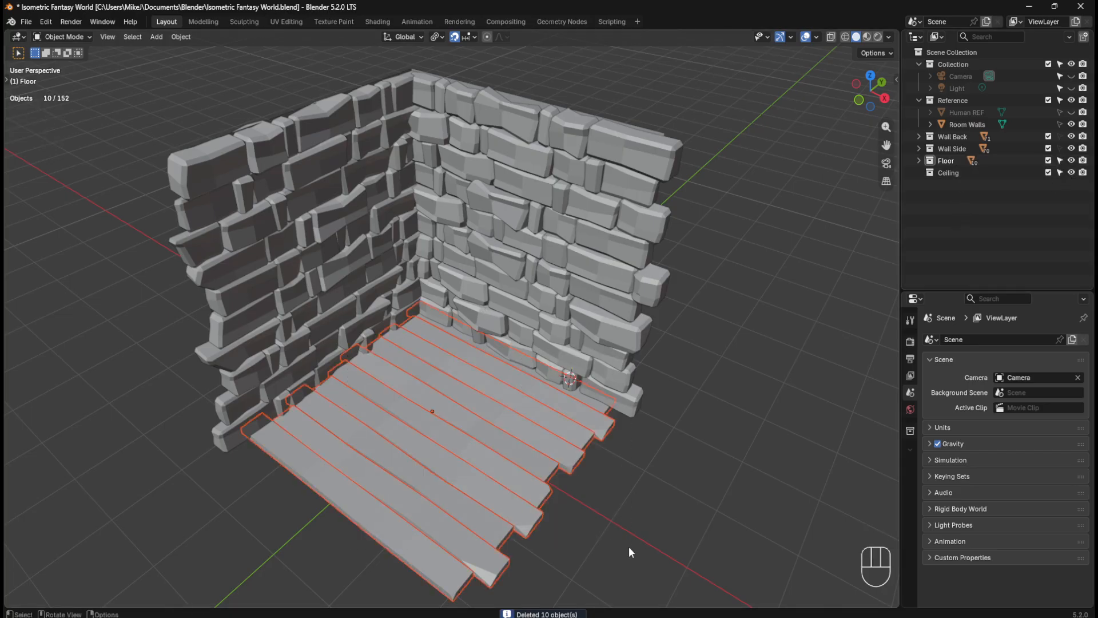
pyautogui.hotkey('ctrl', 's')
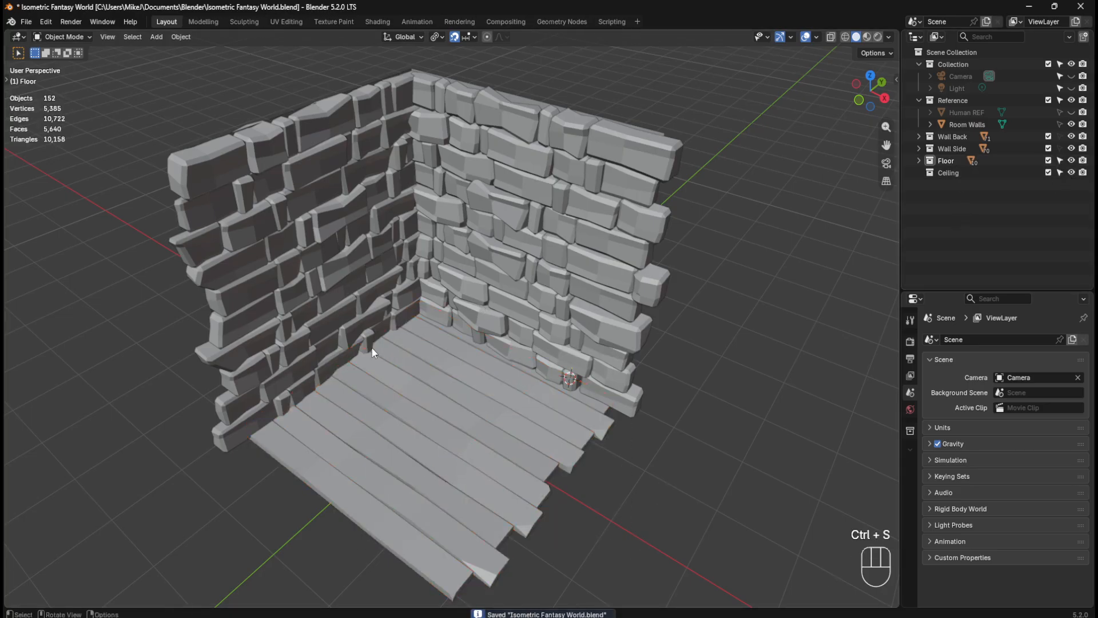
# Step: Duplicate all ten floor planks and raise the copies 4 m along the Z axis to the top of the walls
pyautogui.moveTo(371, 347); pyautogui.dragTo(652, 526)
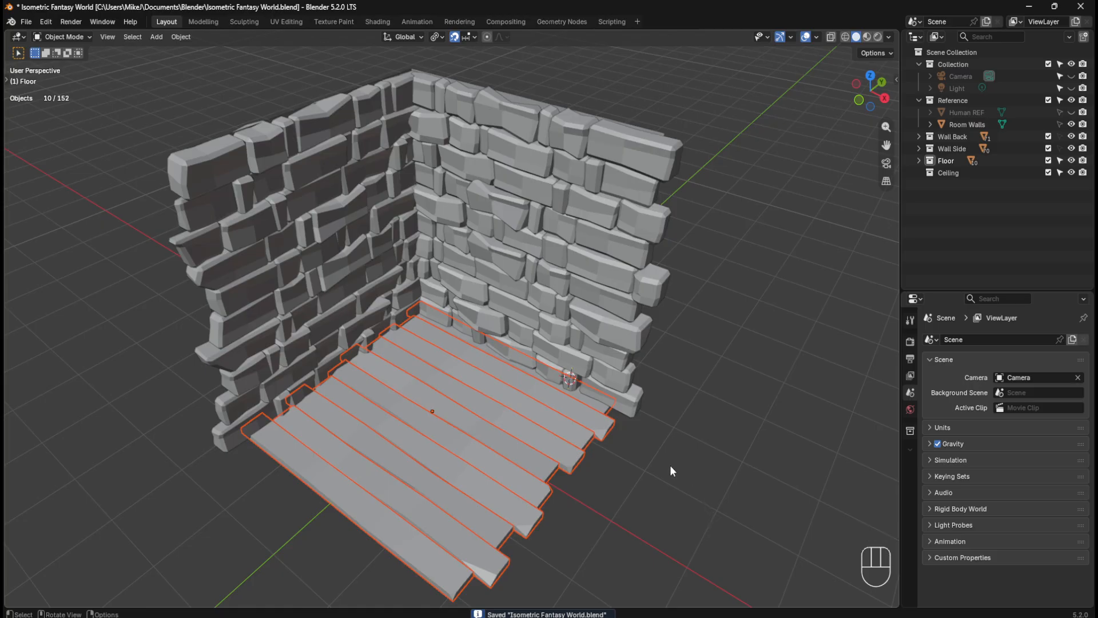
pyautogui.press('KP_1')
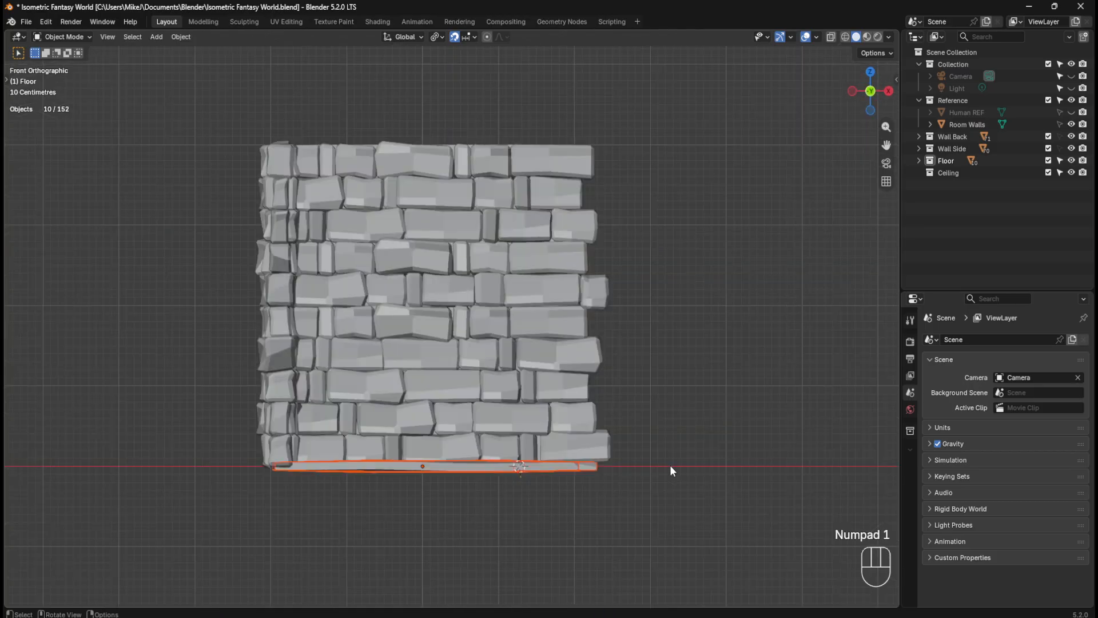
pyautogui.hotkey('shift', 'd')
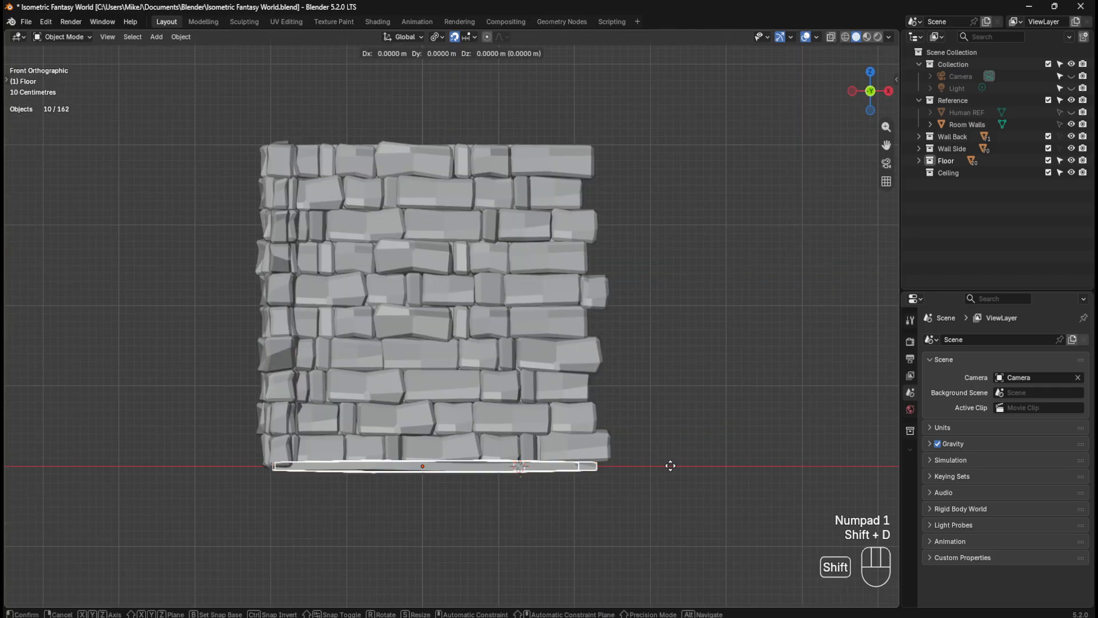
pyautogui.rightClick(671, 465)
pyautogui.press('g')
pyautogui.press('z')
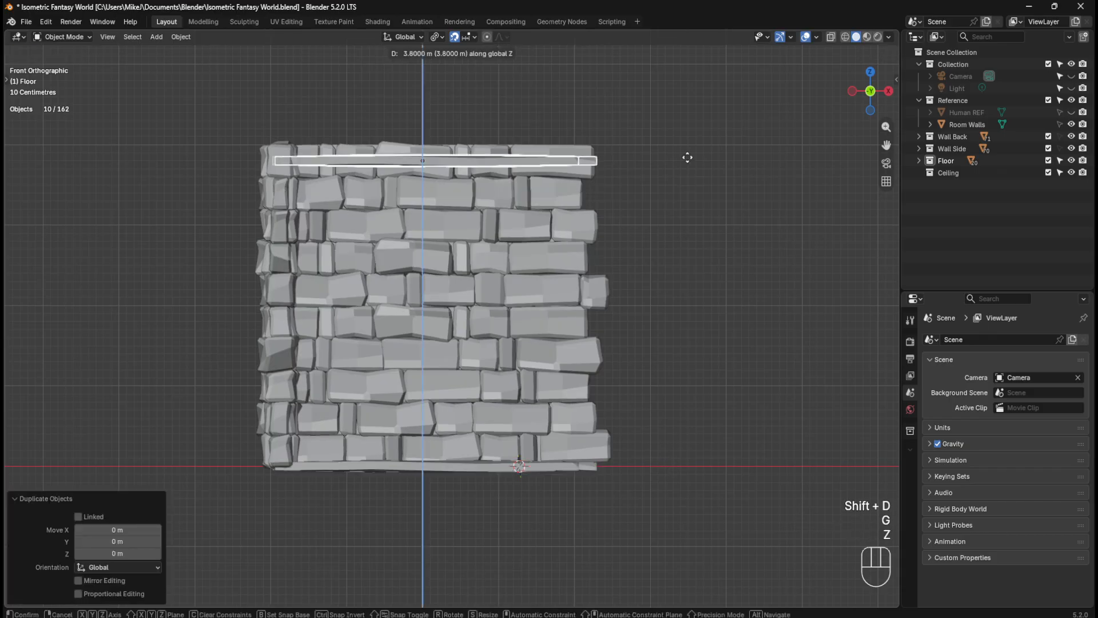
pyautogui.click(693, 149)
# Step: Move the raised plank copies into the Ceiling collection and make the Floor collection unselectable
pyautogui.moveTo(694, 148); pyautogui.dragTo(666, 319, button='middle')
pyautogui.press('m')
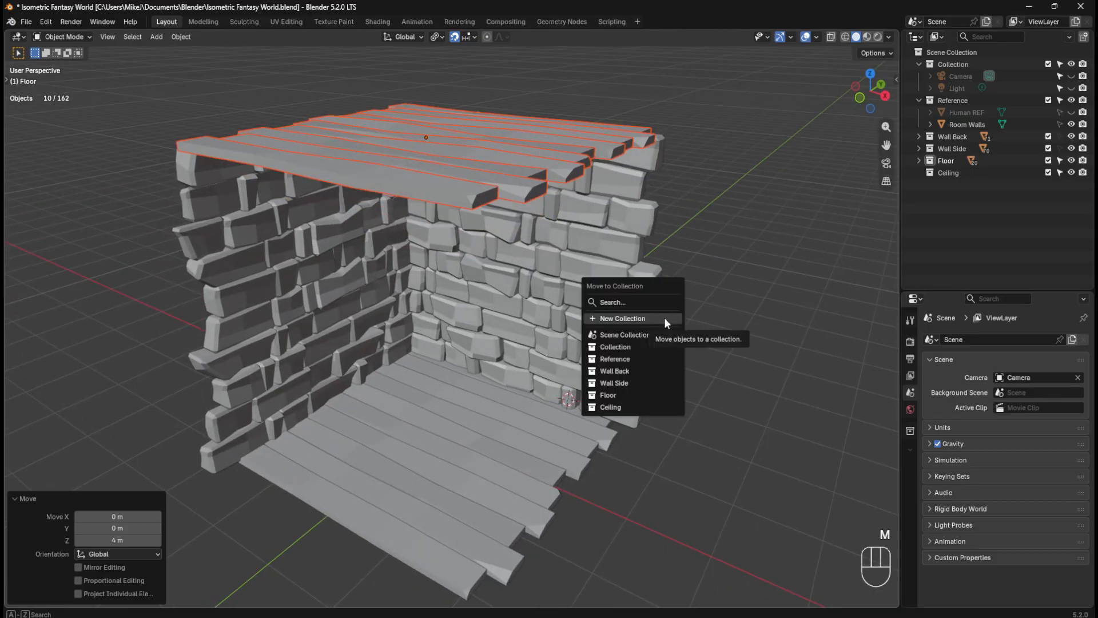
pyautogui.click(620, 407)
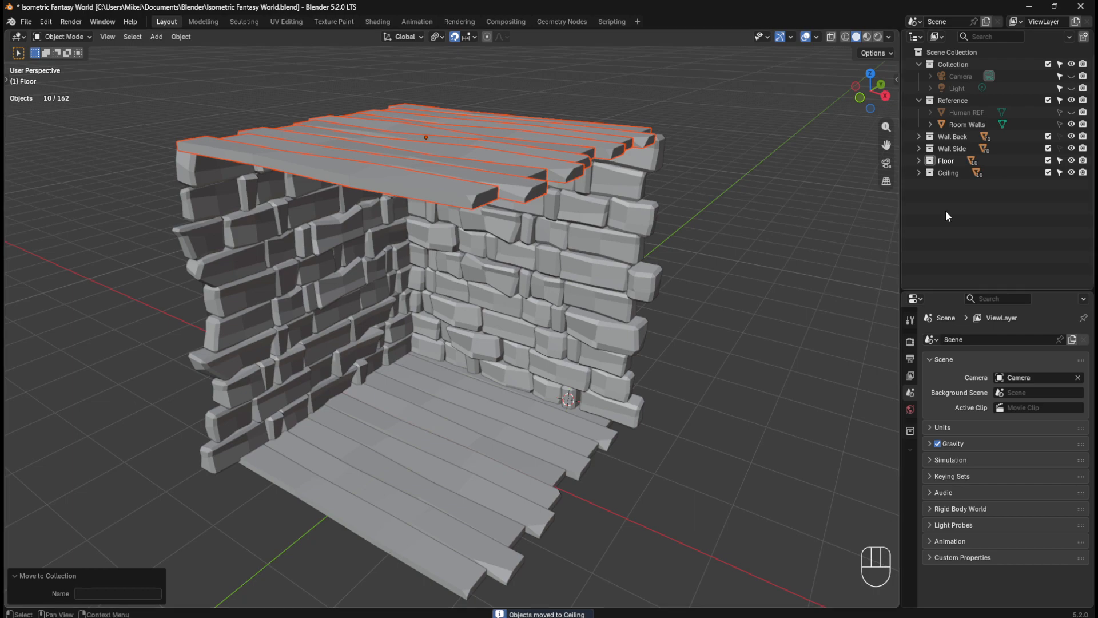
pyautogui.click(1060, 160)
# Step: Set the transform pivot to Median Point, rotate the ceiling planks 180° about the X axis and deselect them
pyautogui.moveTo(568, 322)
pyautogui.mouseDown(button='middle')
pyautogui.moveTo(575, 255)
pyautogui.moveTo(581, 314)
pyautogui.mouseUp(button='middle')
pyautogui.click(440, 37)
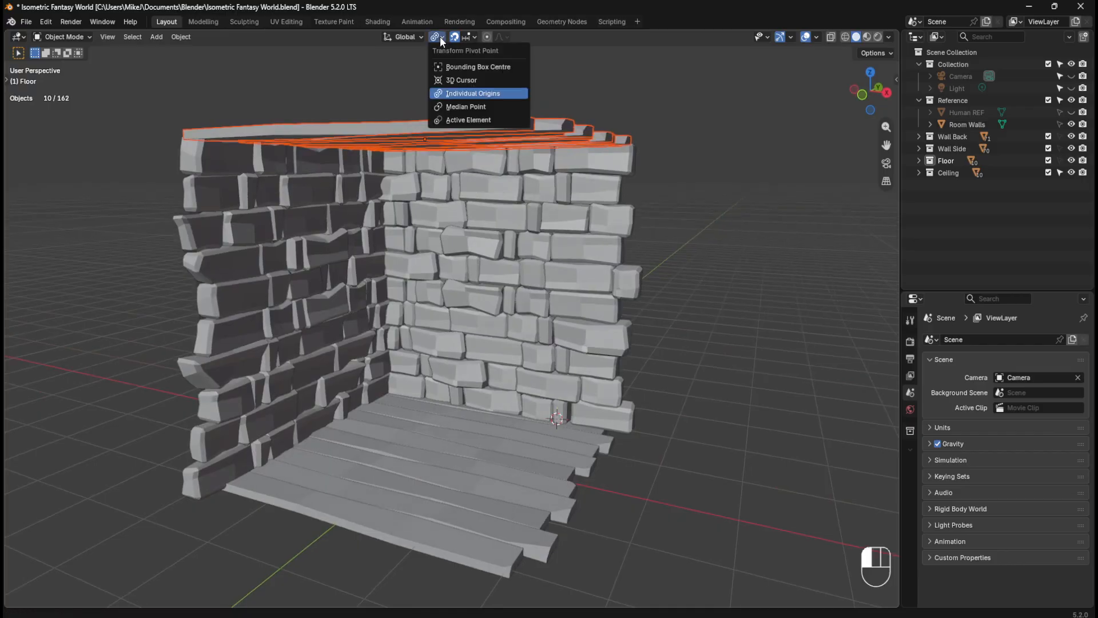
pyautogui.click(449, 108)
pyautogui.moveTo(479, 255); pyautogui.dragTo(424, 281, button='middle')
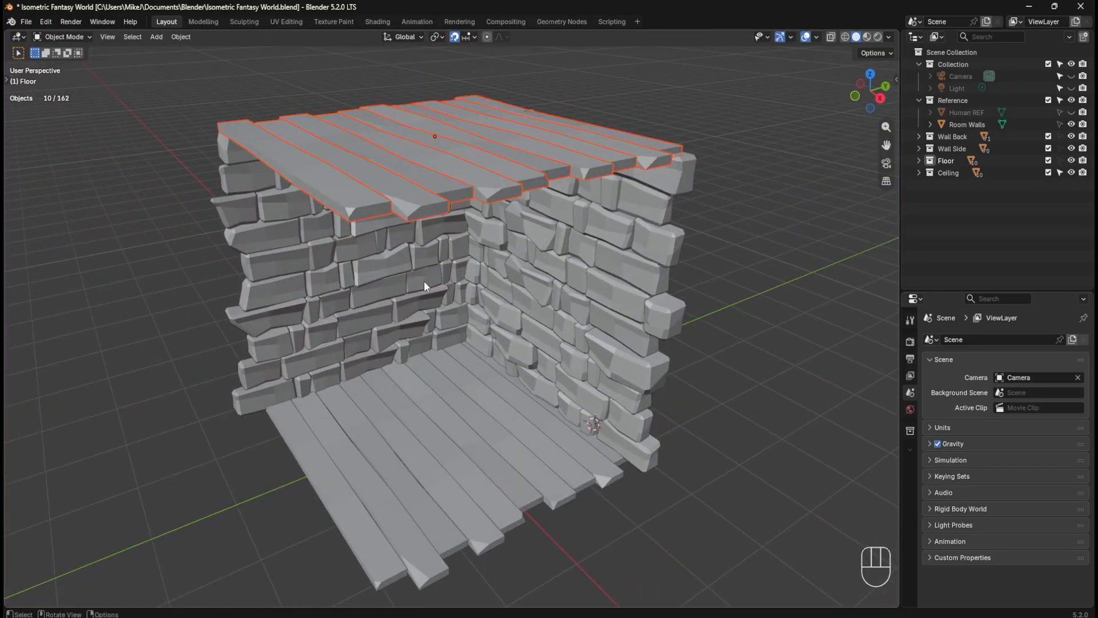
pyautogui.press('r')
pyautogui.press('x')
pyautogui.press('r')
pyautogui.press('x')
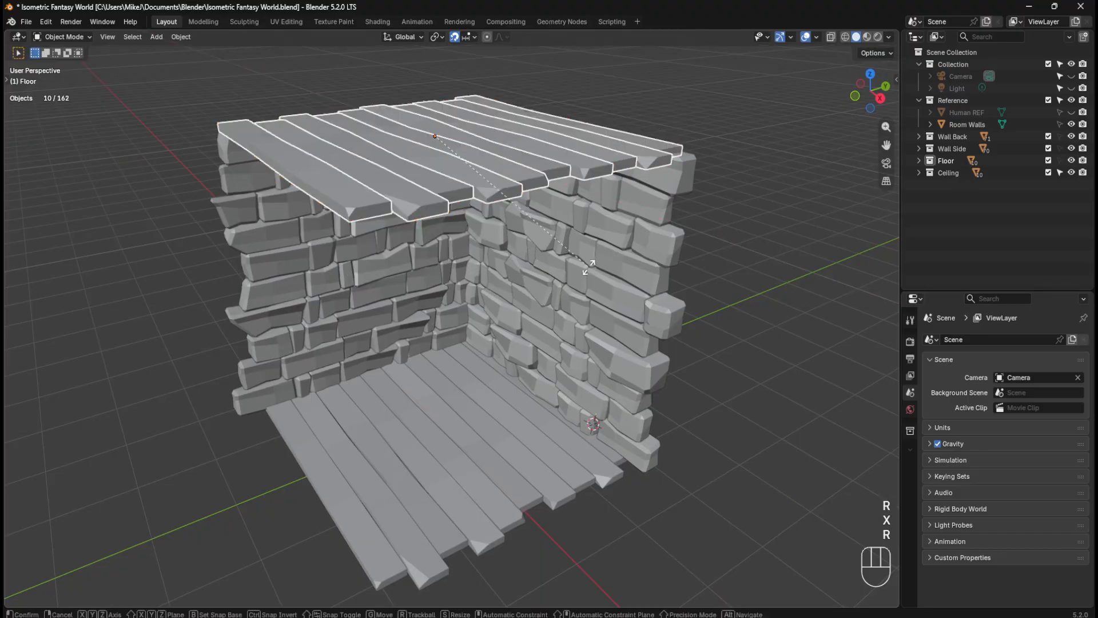
pyautogui.press('KP_1')
pyautogui.press('KP_8')
pyautogui.press('KP_0')
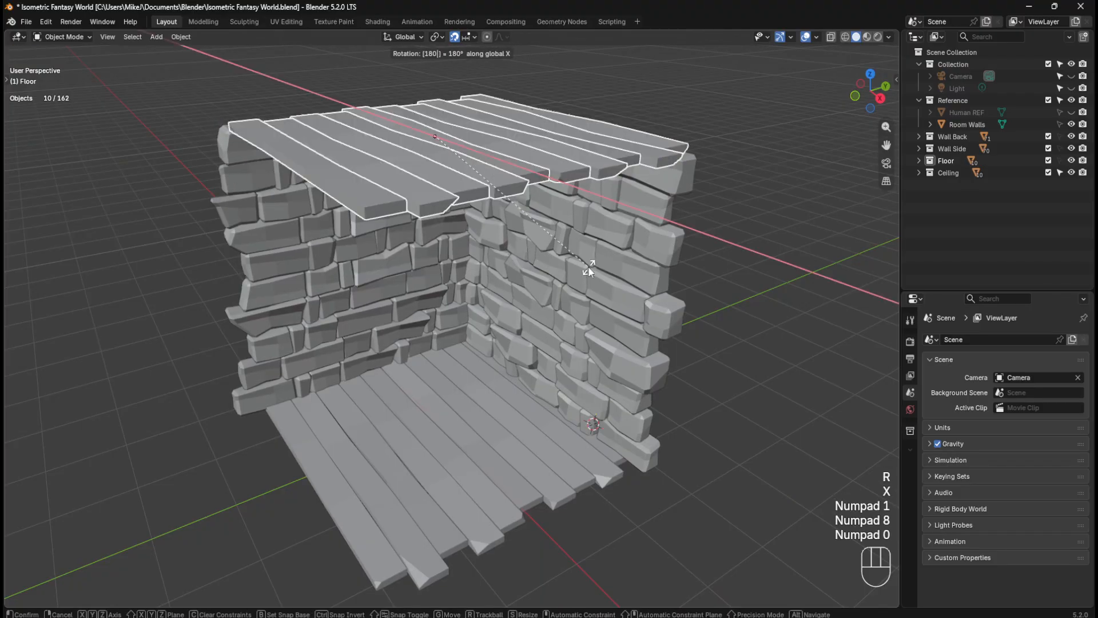
pyautogui.press('KP_Enter')
pyautogui.moveTo(587, 266); pyautogui.dragTo(604, 301, button='middle')
pyautogui.click(730, 276)
pyautogui.click(444, 359)
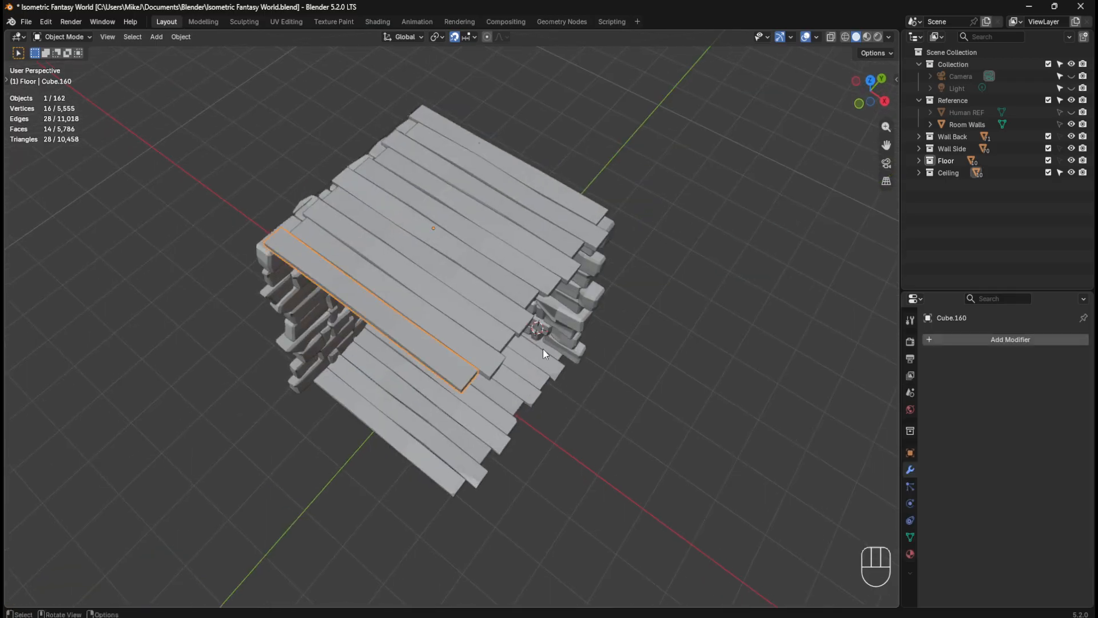
pyautogui.moveTo(311, 211); pyautogui.dragTo(744, 441)
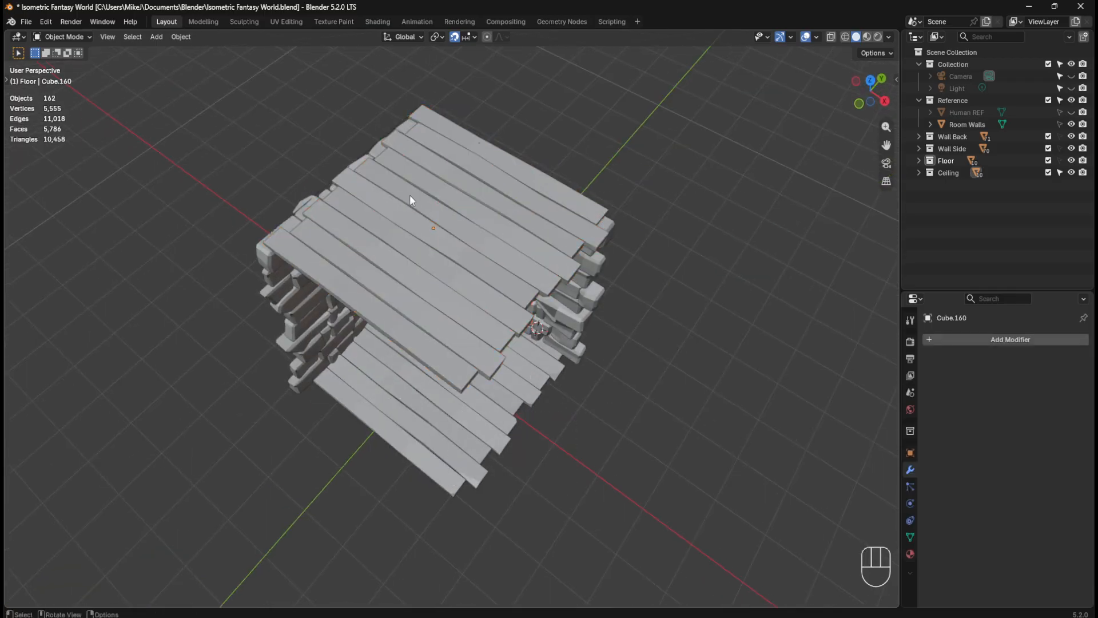
pyautogui.moveTo(308, 143); pyautogui.dragTo(664, 355)
pyautogui.press('Tab')
pyautogui.moveTo(661, 346); pyautogui.dragTo(629, 299, button='middle')
pyautogui.scroll(2, 460, 268)
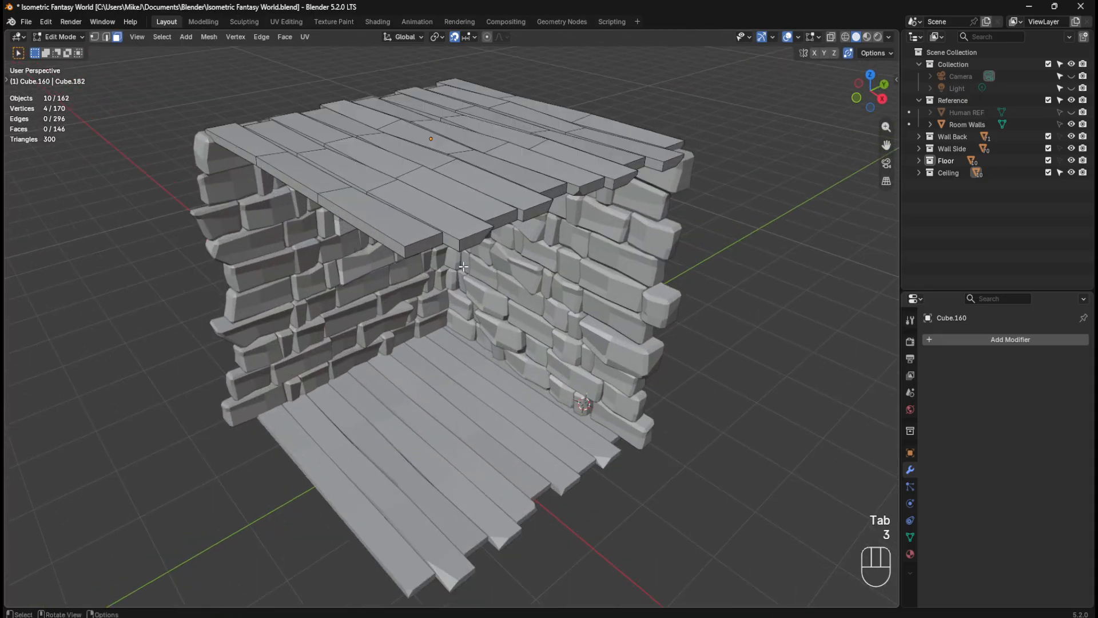
pyautogui.click(427, 246)
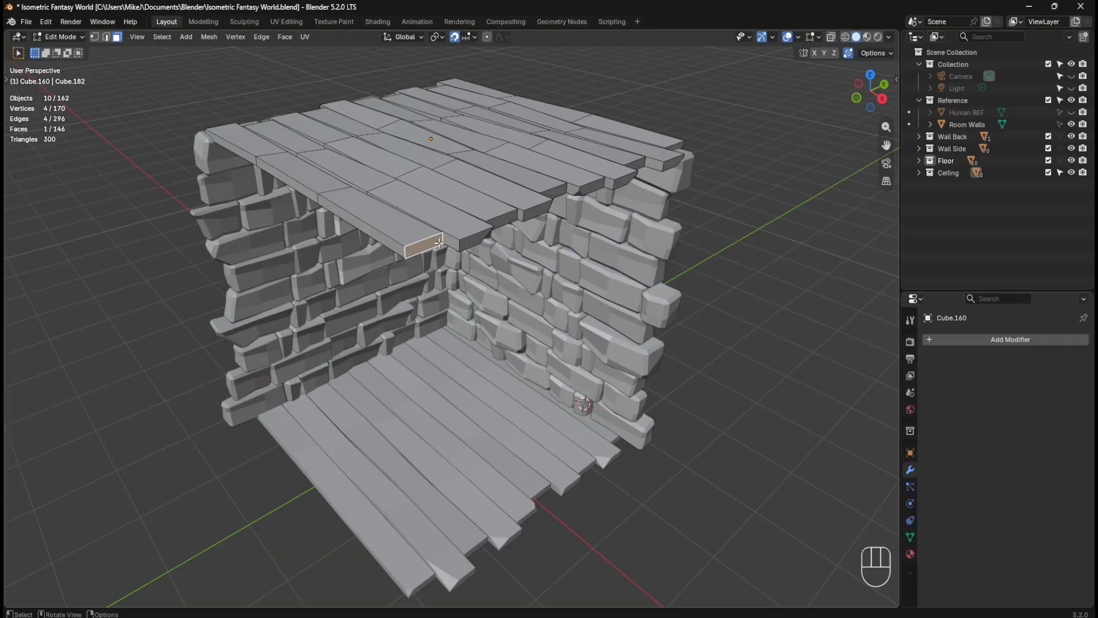
pyautogui.press('g')
pyautogui.press('g')
pyautogui.rightClick(310, 195)
pyautogui.moveTo(361, 218); pyautogui.dragTo(423, 324, button='middle')
pyautogui.press('Tab')
# Step: Open the frontmost ceiling plank for mesh editing with X-ray enabled and select its outer two sections
pyautogui.click(424, 325)
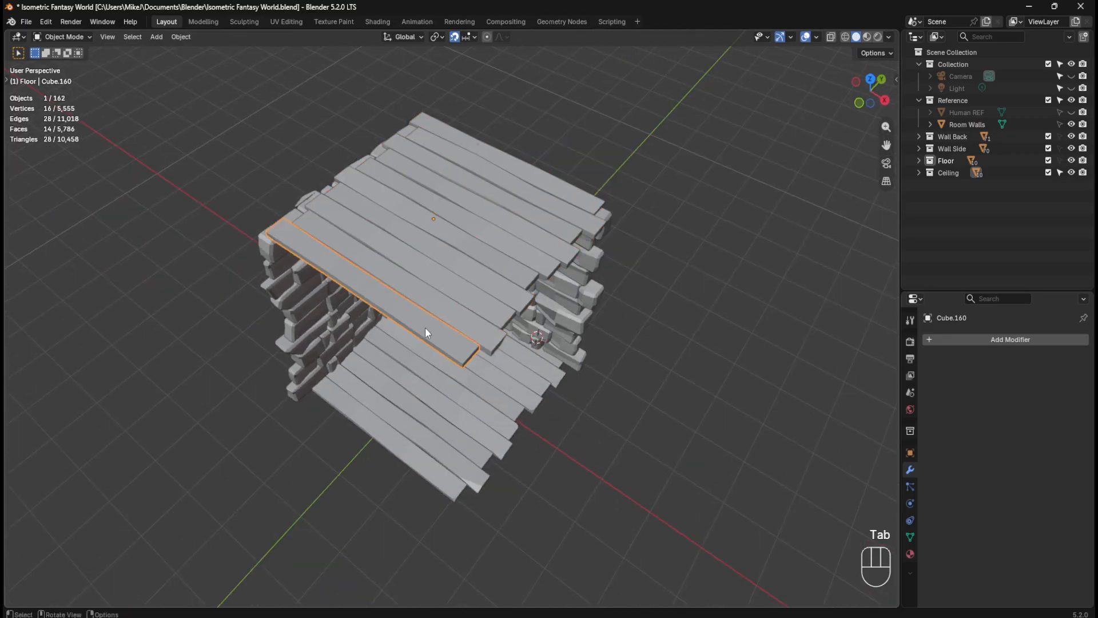
pyautogui.press('Tab')
pyautogui.hotkey('alt', 'z')
pyautogui.moveTo(415, 303); pyautogui.dragTo(403, 311, button='middle')
pyautogui.moveTo(371, 314); pyautogui.dragTo(636, 395)
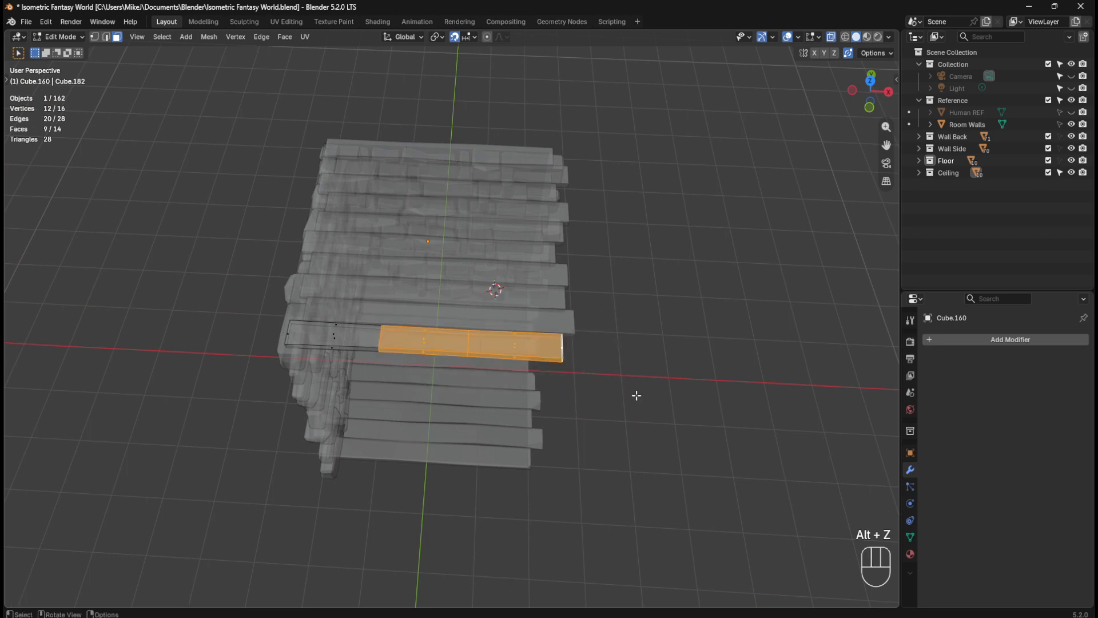
pyautogui.press('g')
pyautogui.rightClick(634, 391)
# Step: Try to dissolve the front ceiling plank's middle section with Dissolve Vertices enabled, and undo the attempt
pyautogui.moveTo(397, 321); pyautogui.dragTo(445, 365)
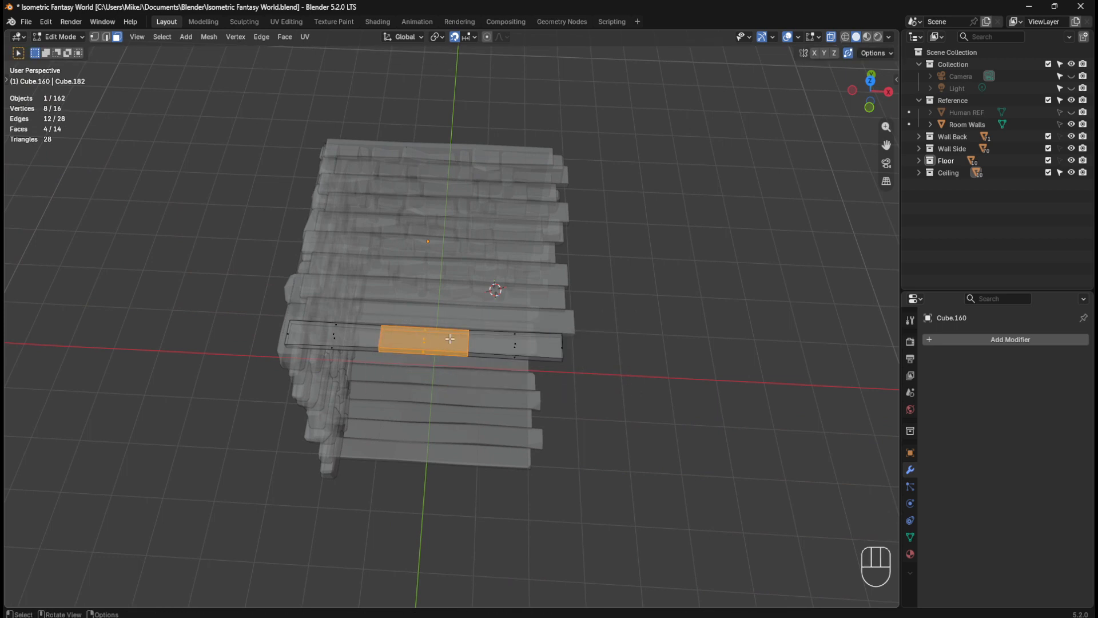
pyautogui.moveTo(640, 347); pyautogui.dragTo(607, 342, button='middle')
pyautogui.press('ctrl')
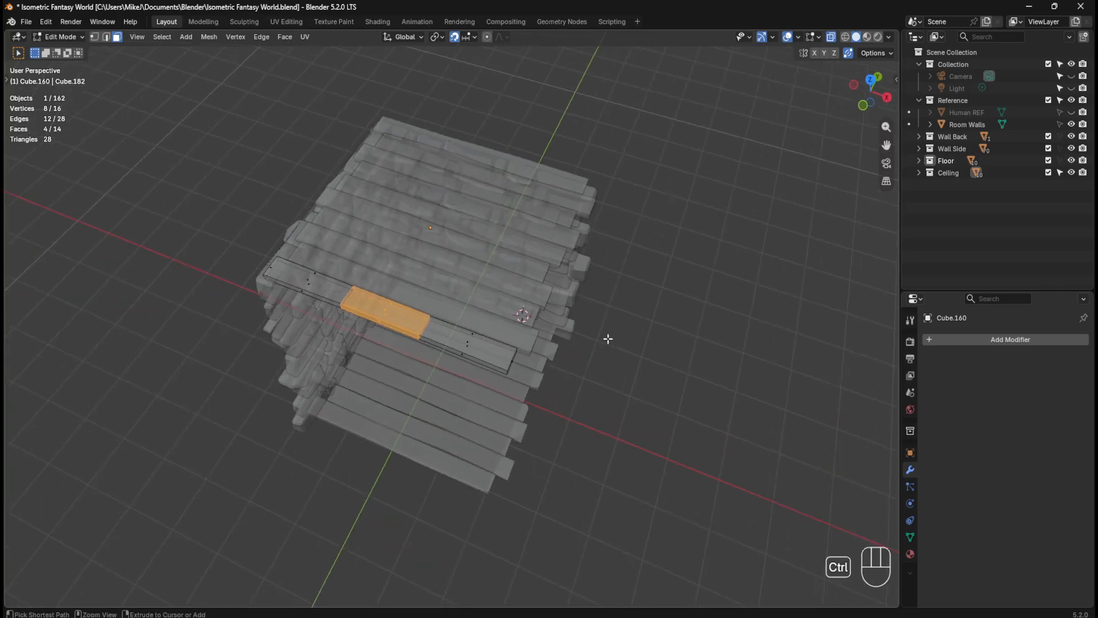
pyautogui.hotkey('ctrl', 'x')
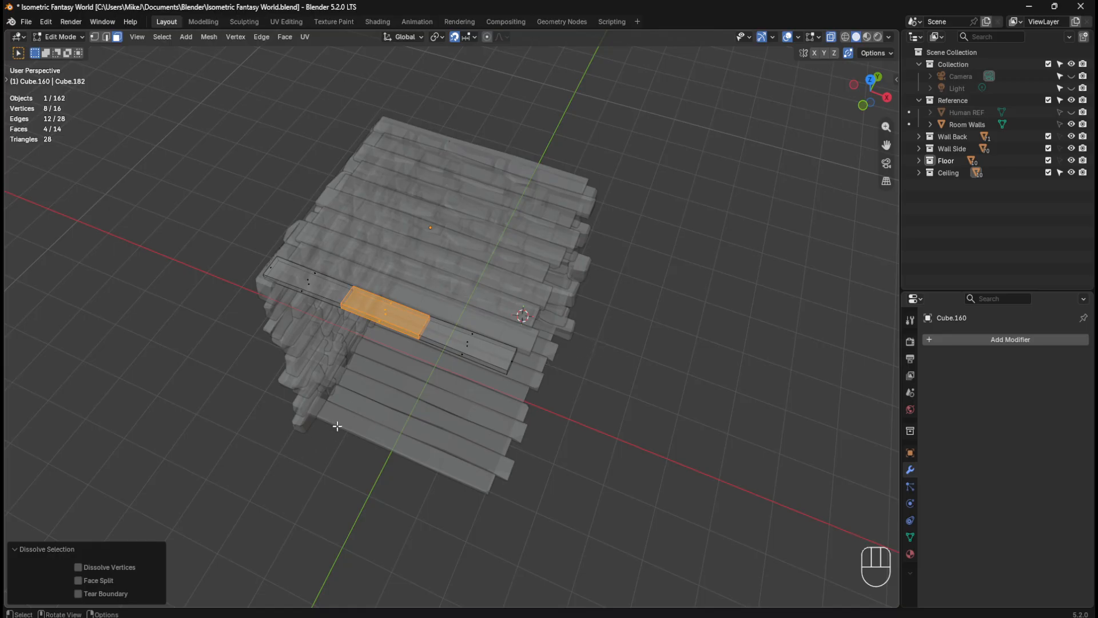
pyautogui.scroll(3, 336, 426)
pyautogui.click(78, 567)
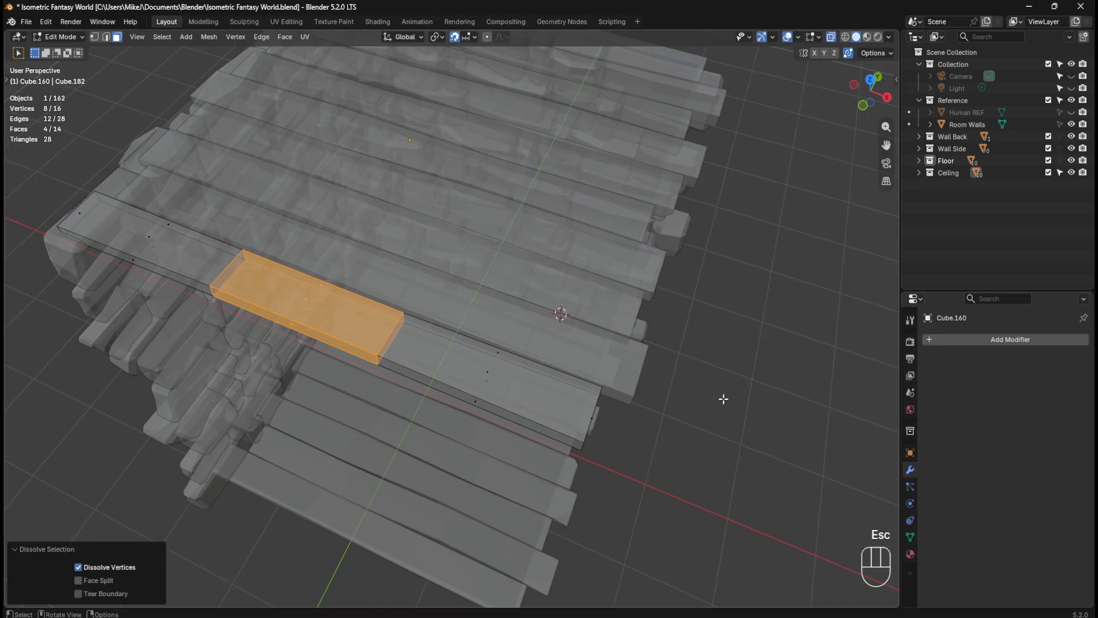
pyautogui.hotkey('ctrl', 'z')
pyautogui.hotkey('ctrl', 'z')
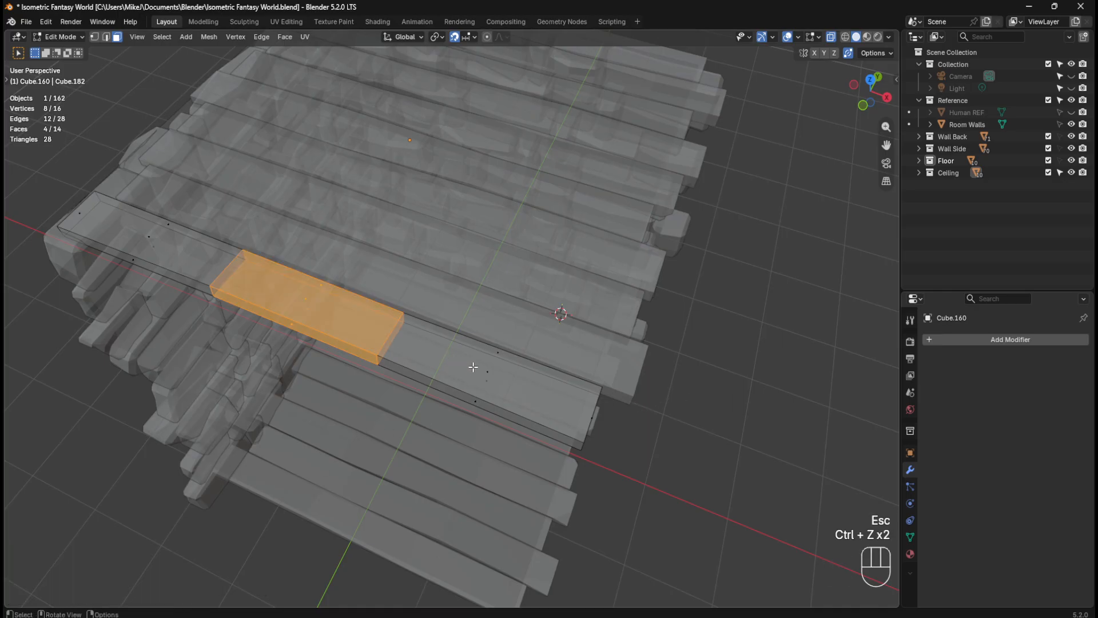
pyautogui.hotkey('ctrl', 'z')
# Step: Reselect the plank's middle section, try Dissolve Faces on it and undo back to an empty selection
pyautogui.click(681, 405)
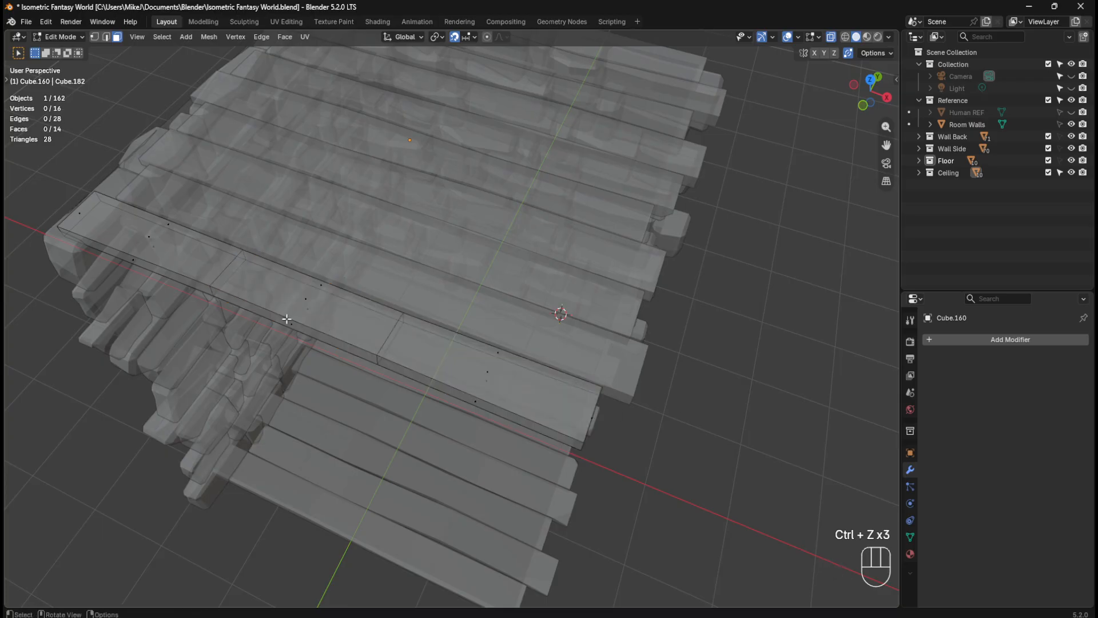
pyautogui.moveTo(266, 298); pyautogui.dragTo(344, 339)
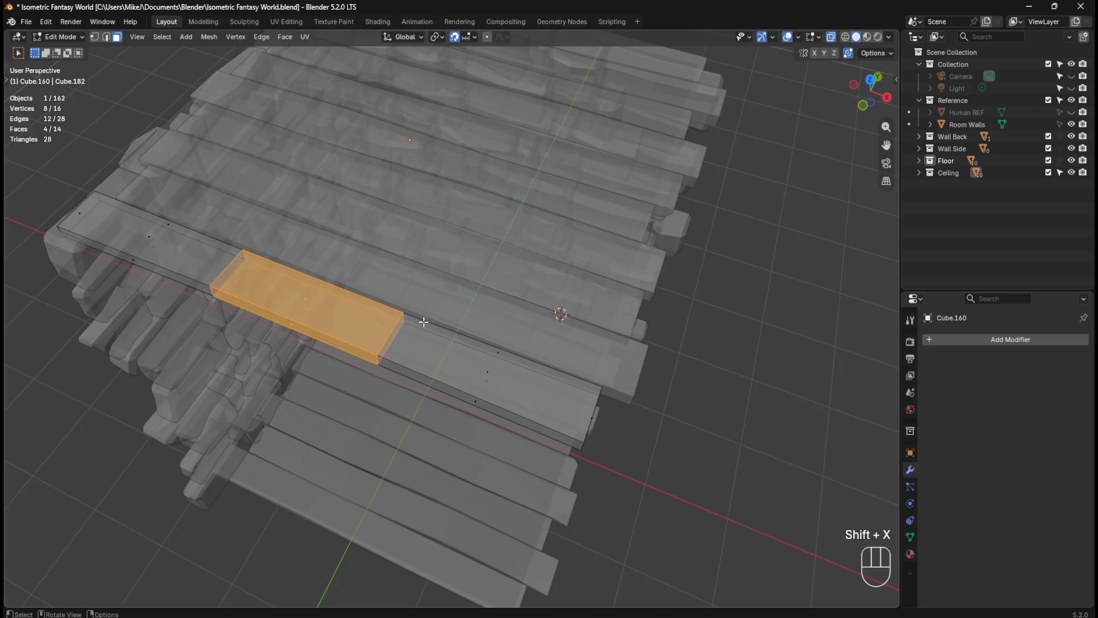
pyautogui.hotkey('ctrl', 'f')
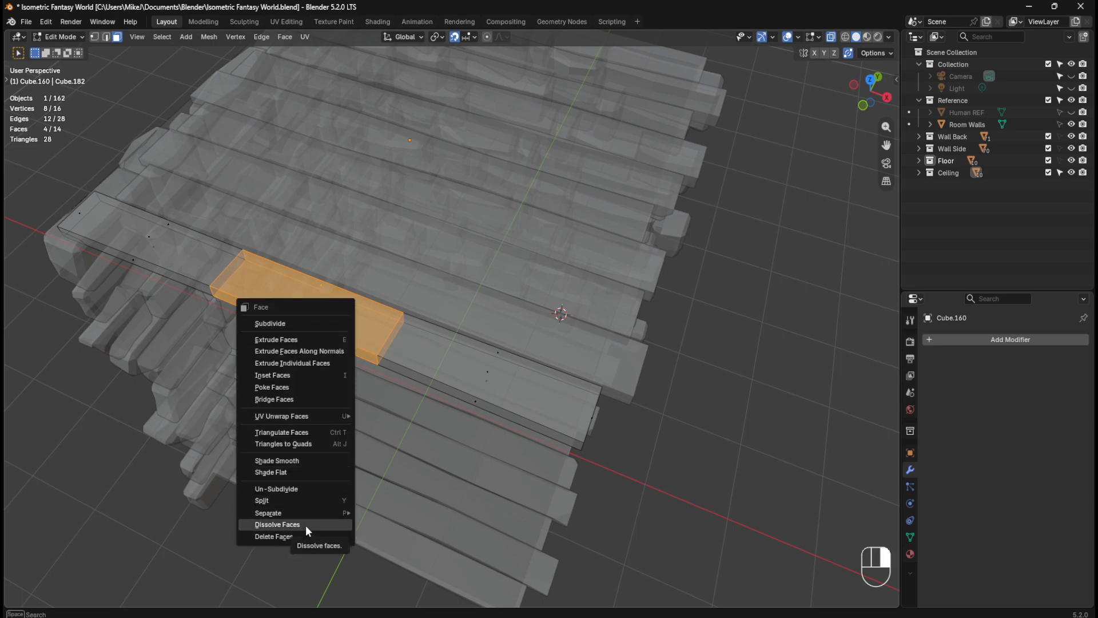
pyautogui.click(305, 525)
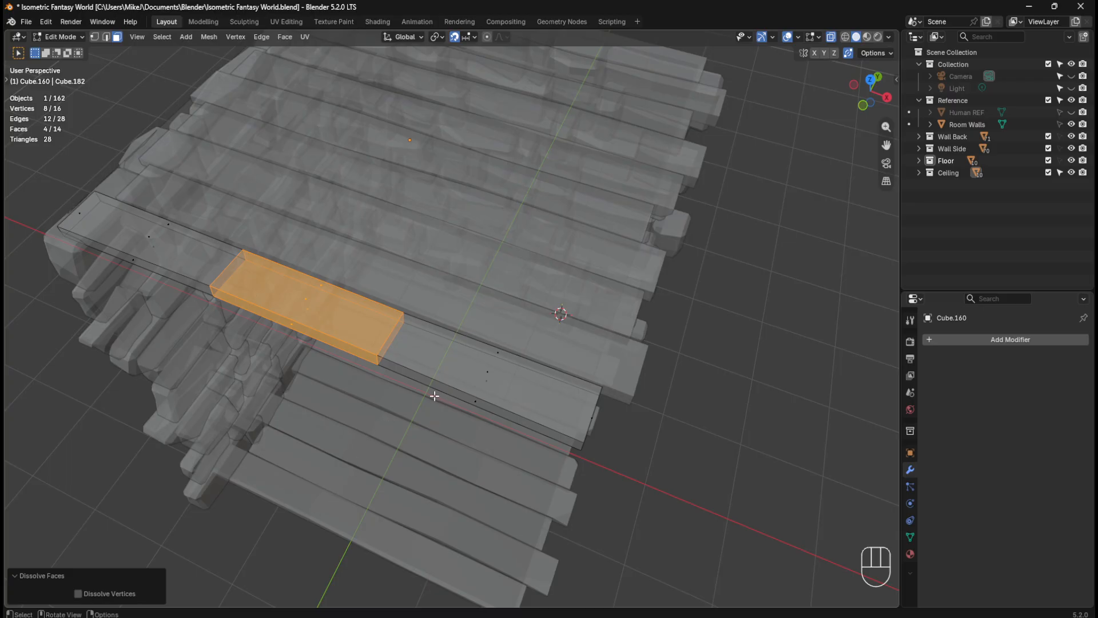
pyautogui.click(661, 444)
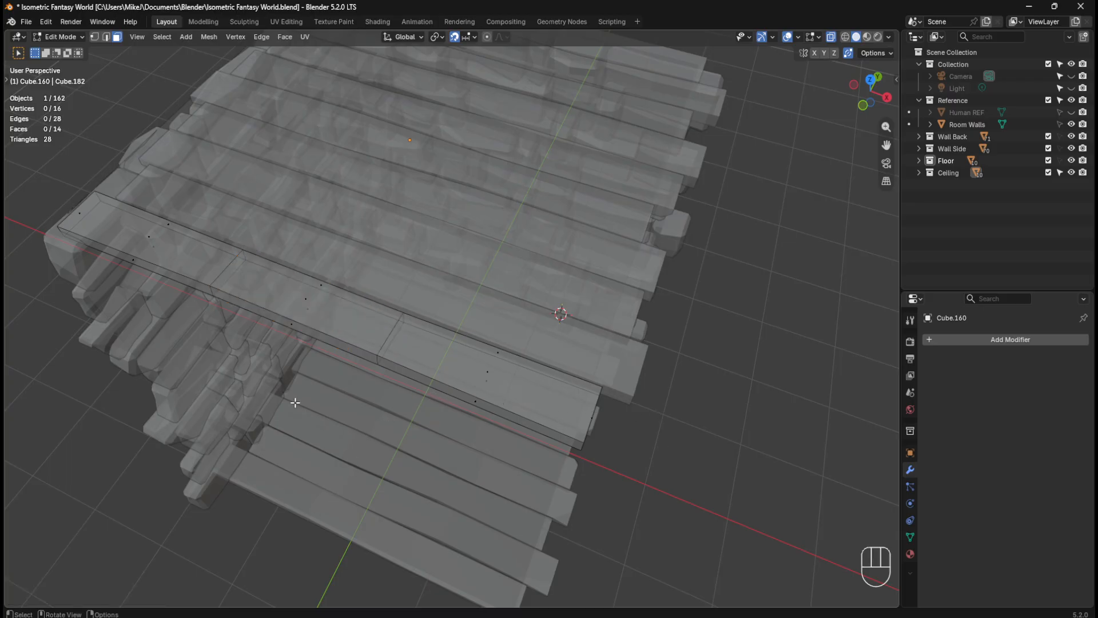
pyautogui.moveTo(291, 400); pyautogui.dragTo(314, 388, button='middle')
pyautogui.hotkey('ctrl', 'z')
pyautogui.hotkey('ctrl', 'z')
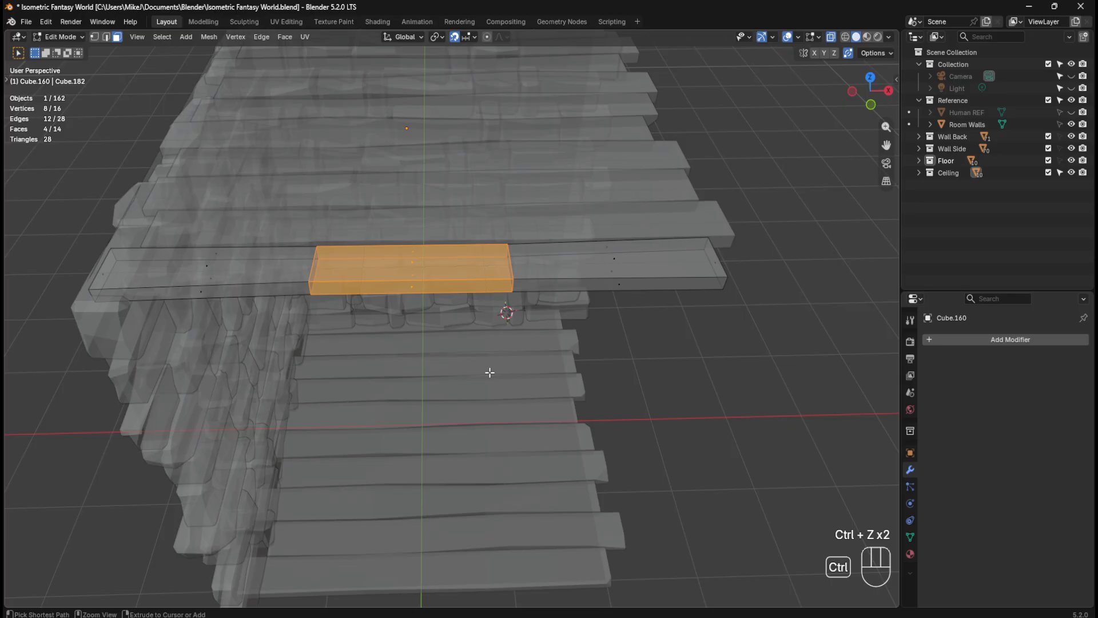
pyautogui.hotkey('ctrl', 'z')
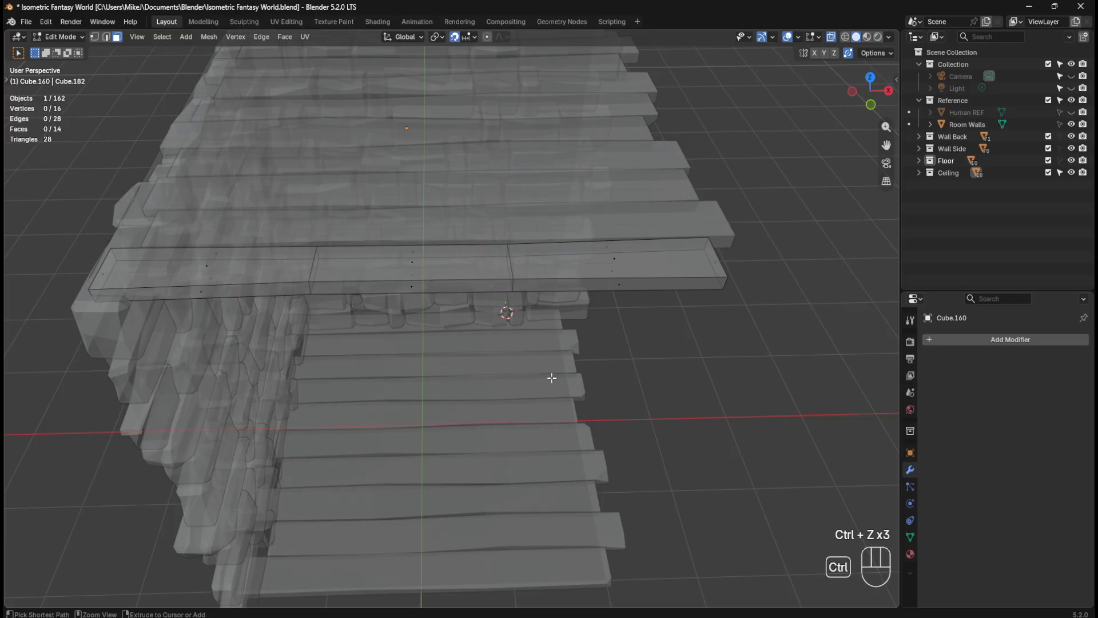
# Step: Try again to dissolve the middle section's four faces and leave mesh editing of the plank
pyautogui.moveTo(552, 378); pyautogui.dragTo(477, 359, button='middle')
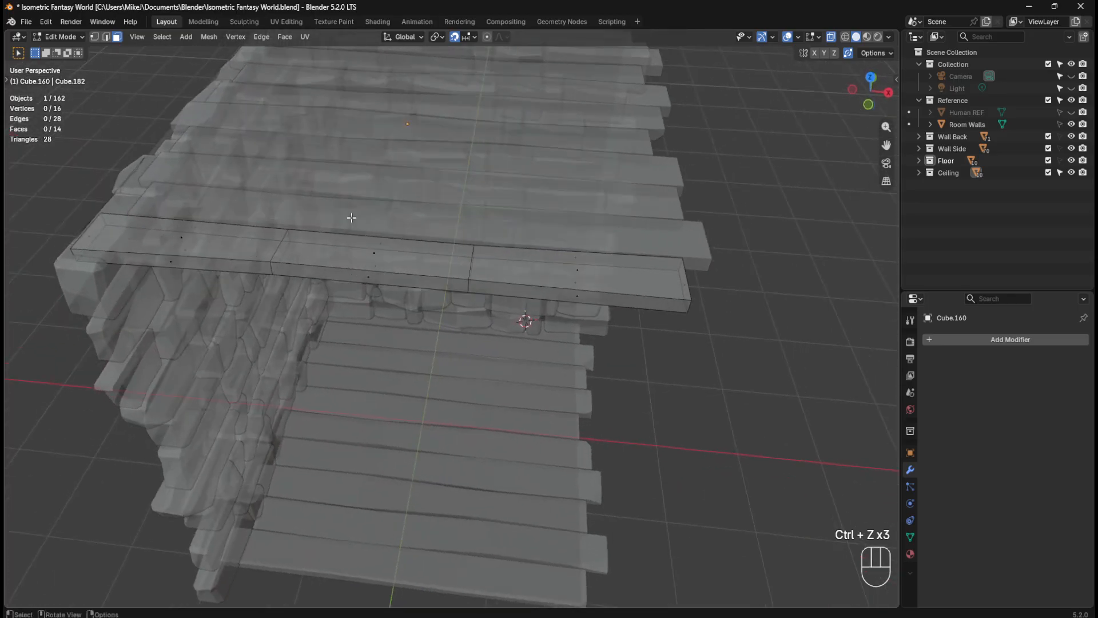
pyautogui.click(407, 295)
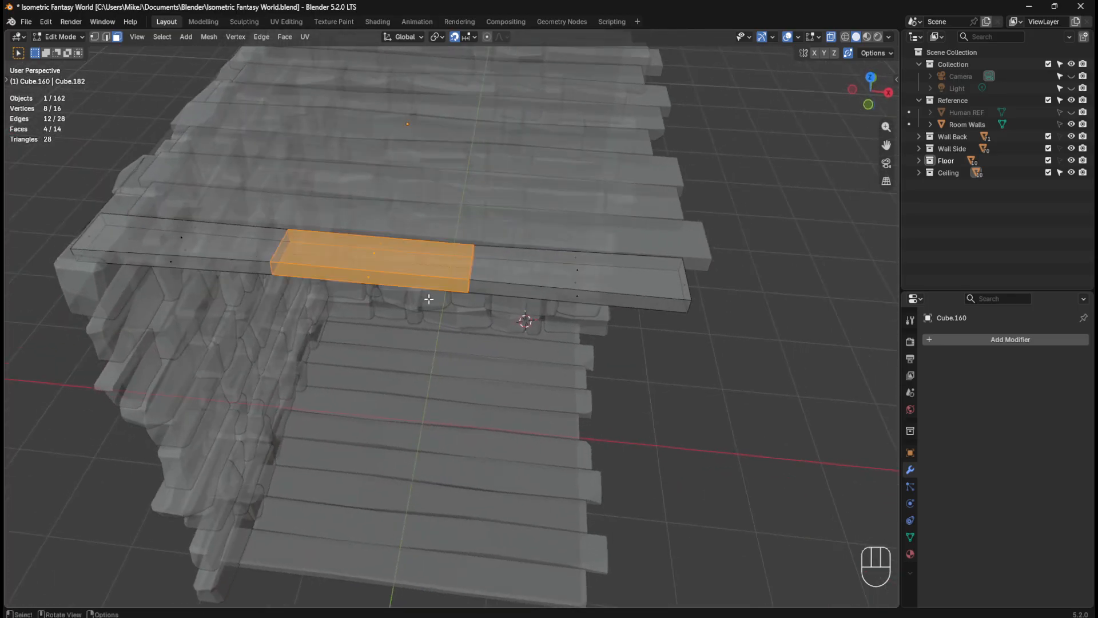
pyautogui.press('Delete')
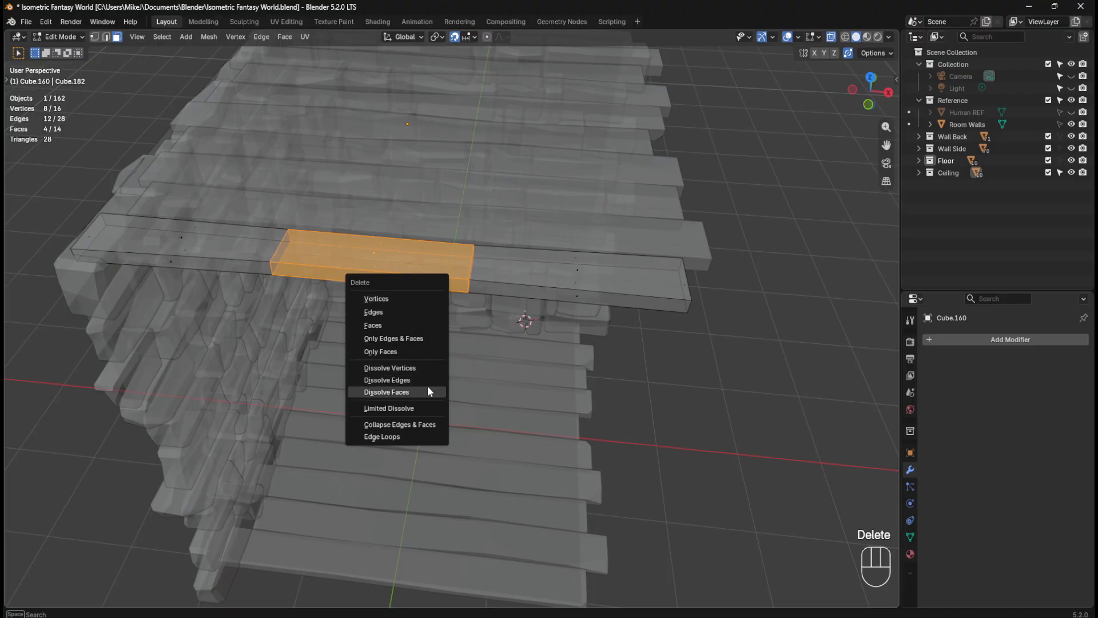
pyautogui.click(425, 390)
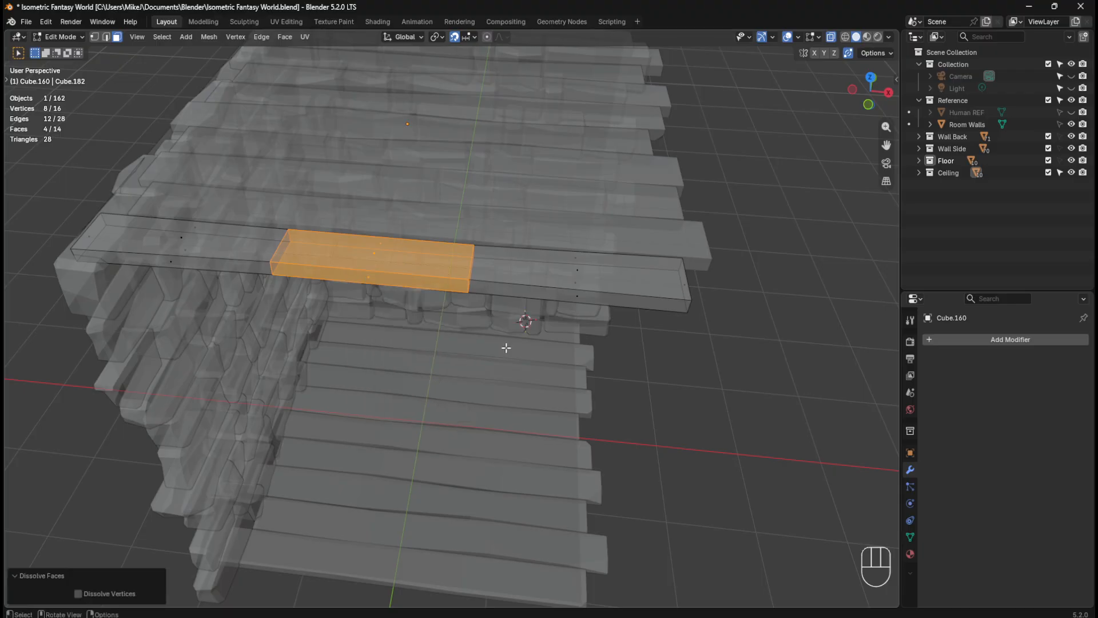
pyautogui.moveTo(580, 356); pyautogui.dragTo(542, 369, button='middle')
pyautogui.press('Tab')
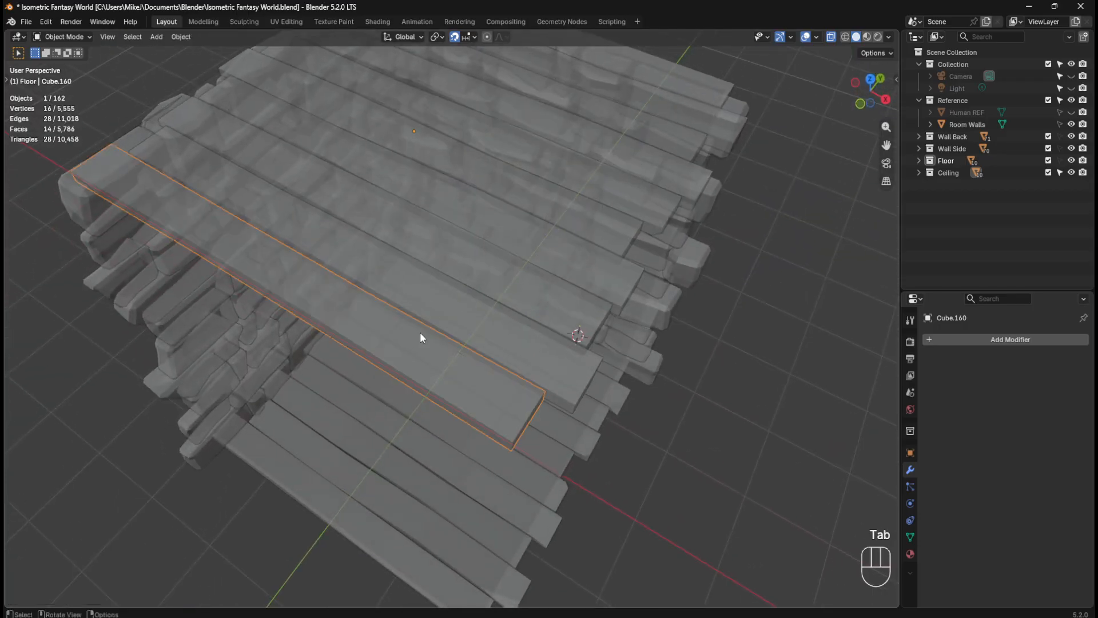
# Step: Select the front ceiling plank's outer section in mesh editing and examine the ceiling overhang from several angles
pyautogui.moveTo(380, 322); pyautogui.dragTo(453, 283, button='middle')
pyautogui.press('Tab')
pyautogui.moveTo(525, 302); pyautogui.dragTo(611, 359)
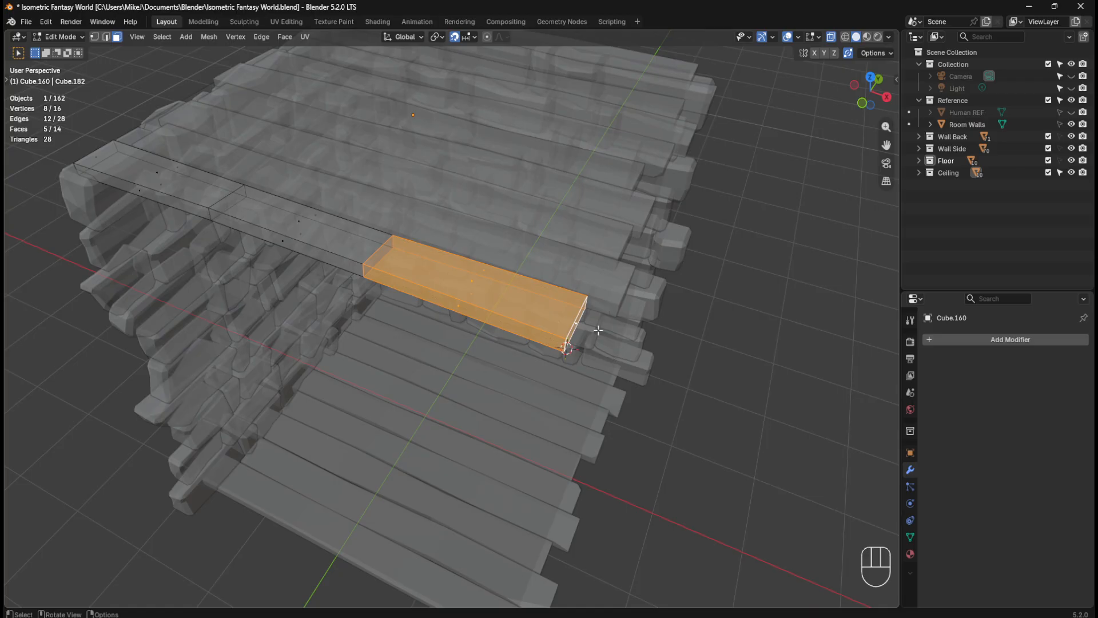
pyautogui.moveTo(246, 220); pyautogui.dragTo(272, 227, button='middle')
pyautogui.scroll(-3, 289, 216)
pyautogui.moveTo(410, 261); pyautogui.dragTo(371, 244, button='middle')
pyautogui.scroll(4, 371, 244)
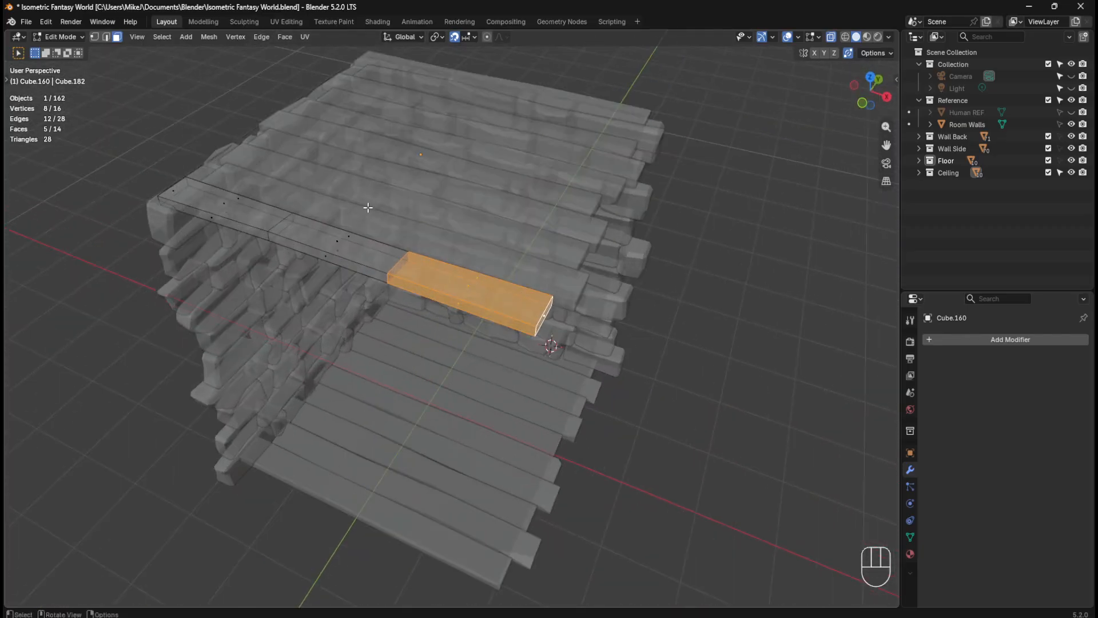
pyautogui.keyDown('shift'); pyautogui.moveTo(378, 203); pyautogui.dragTo(411, 230, button='middle'); pyautogui.keyUp('shift')
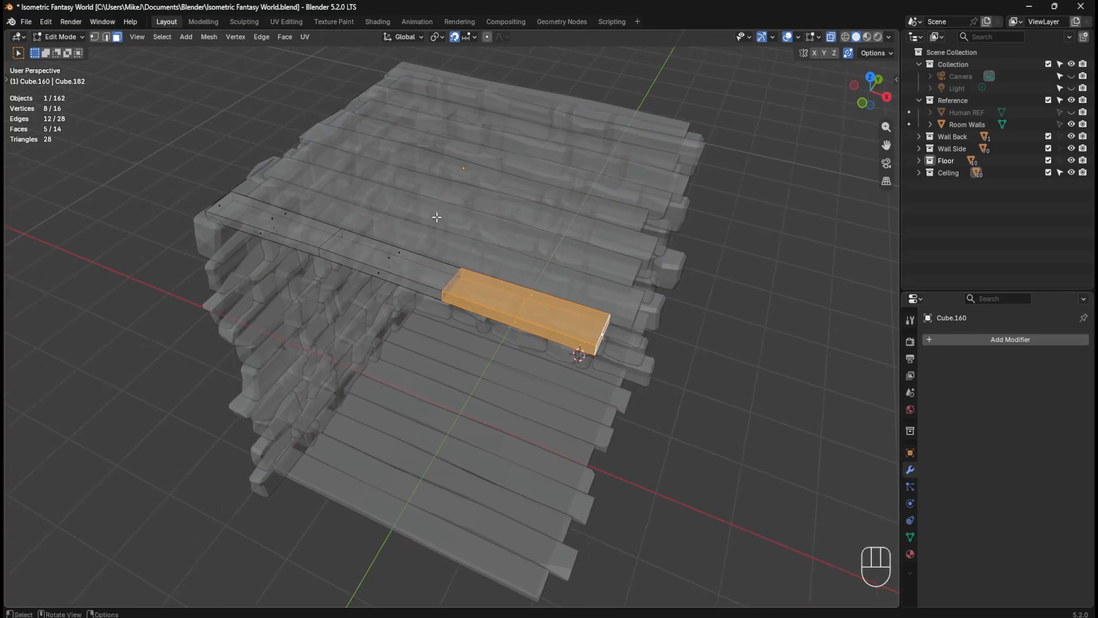
pyautogui.moveTo(550, 364); pyautogui.dragTo(596, 389, button='middle')
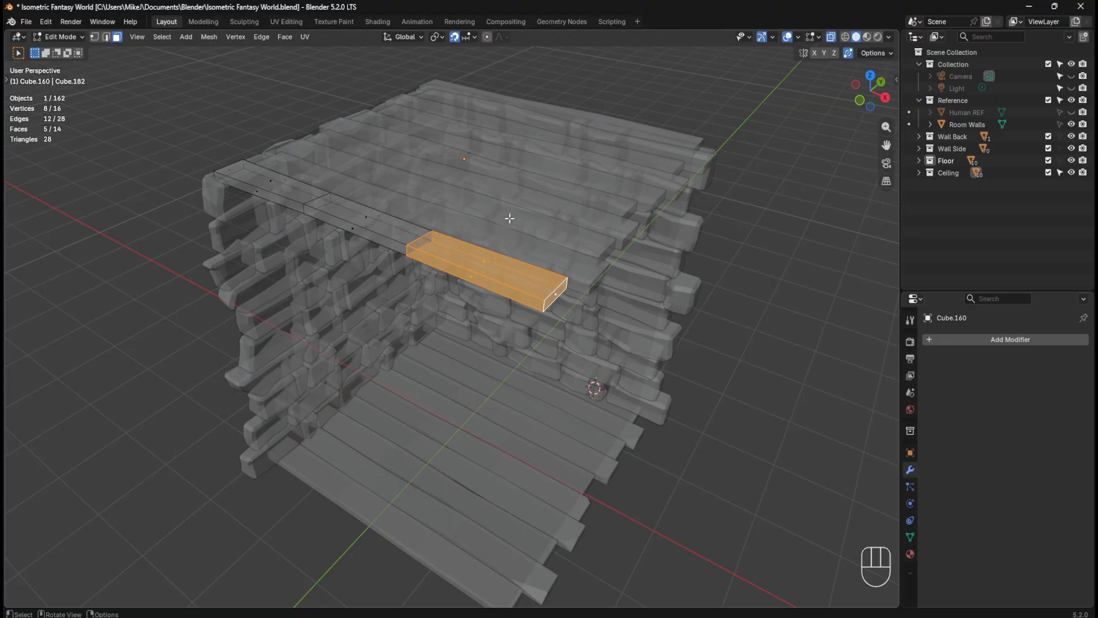
pyautogui.moveTo(587, 311); pyautogui.dragTo(561, 277, button='middle')
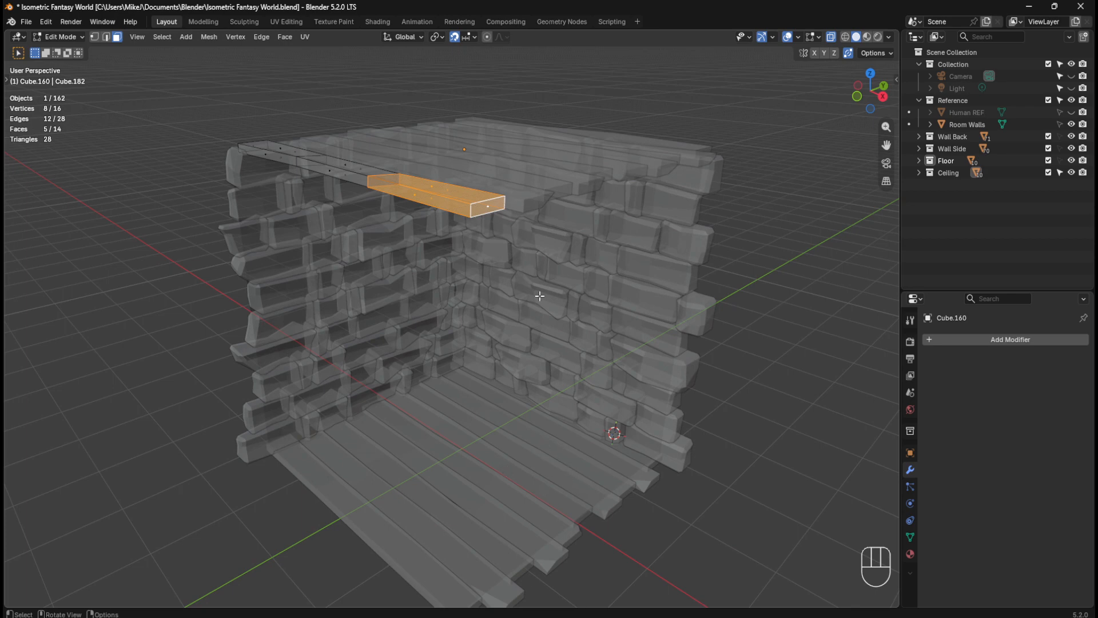
pyautogui.moveTo(539, 296); pyautogui.dragTo(446, 332, button='middle')
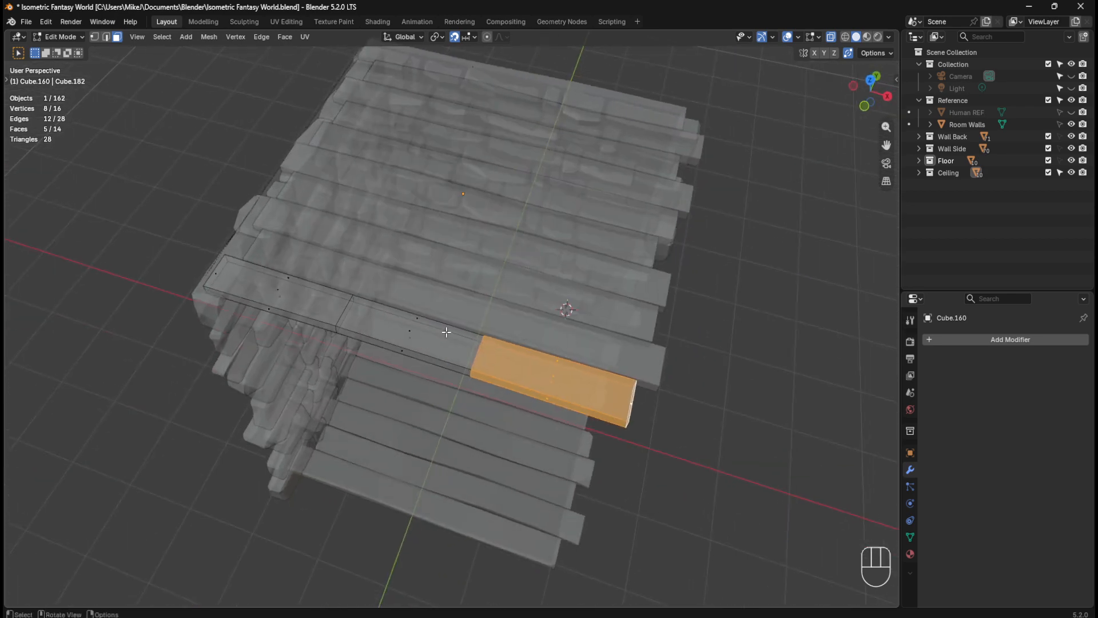
# Step: Delete the five faces of the front ceiling plank's wall-side end section
pyautogui.click(381, 303)
pyautogui.moveTo(201, 245); pyautogui.dragTo(332, 341)
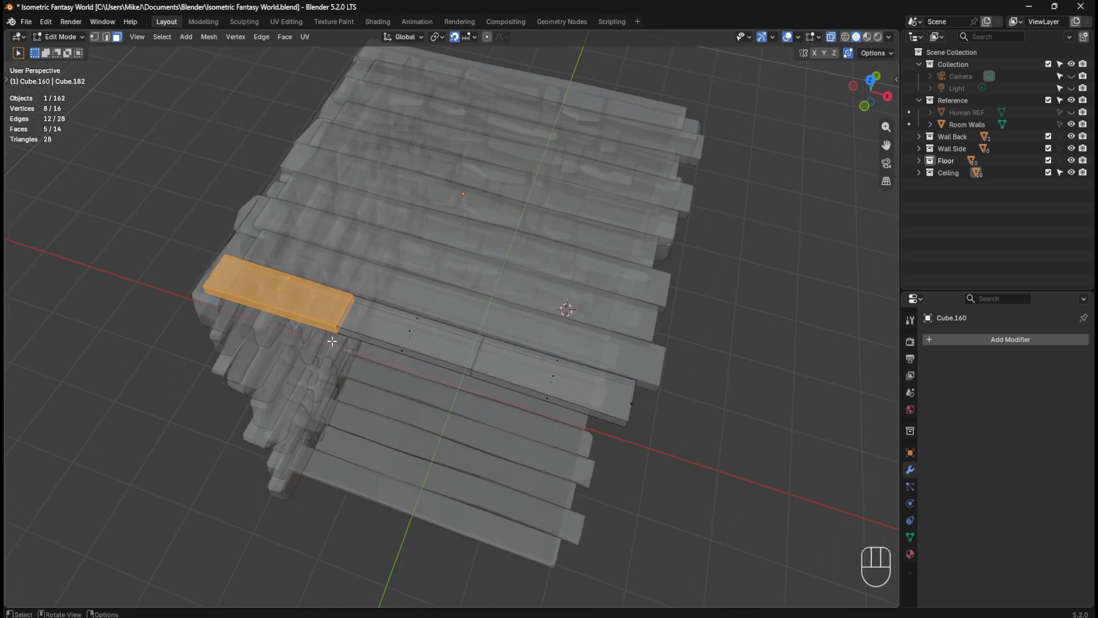
pyautogui.moveTo(332, 341); pyautogui.dragTo(426, 312, button='middle')
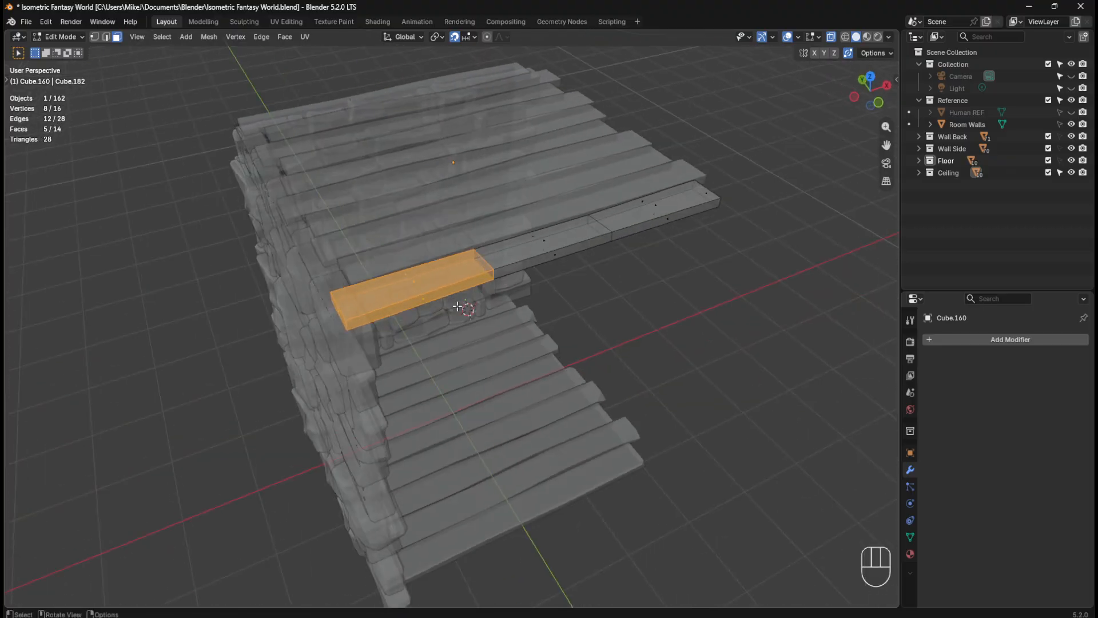
pyautogui.press('Delete')
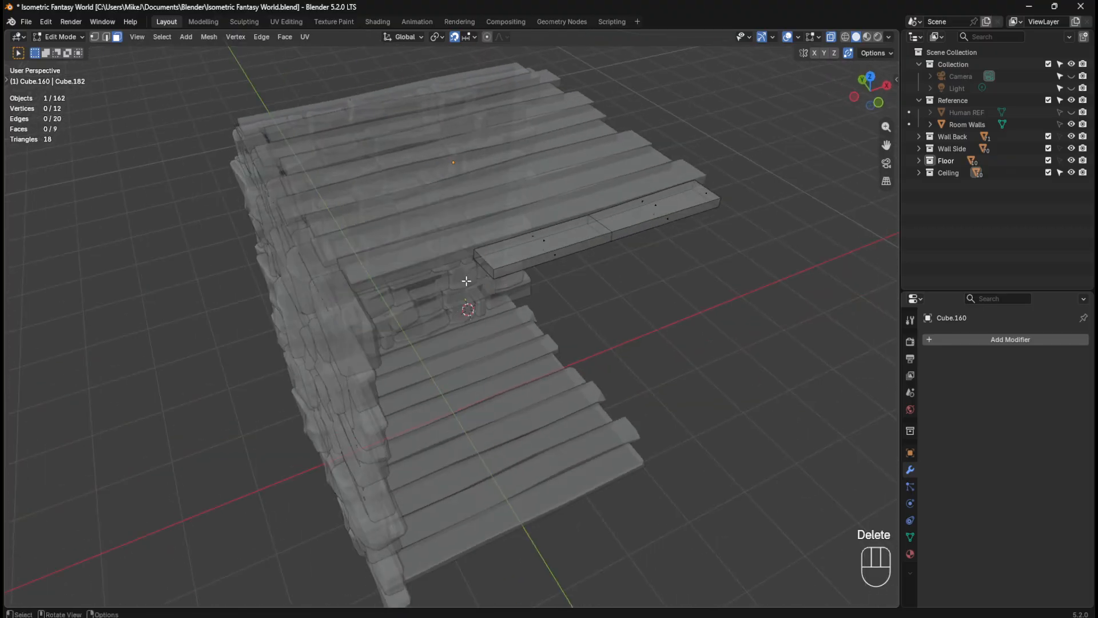
# Step: Fill the open end of the shortened front ceiling plank with a face and return to Object Mode
pyautogui.press('3')
pyautogui.press('2')
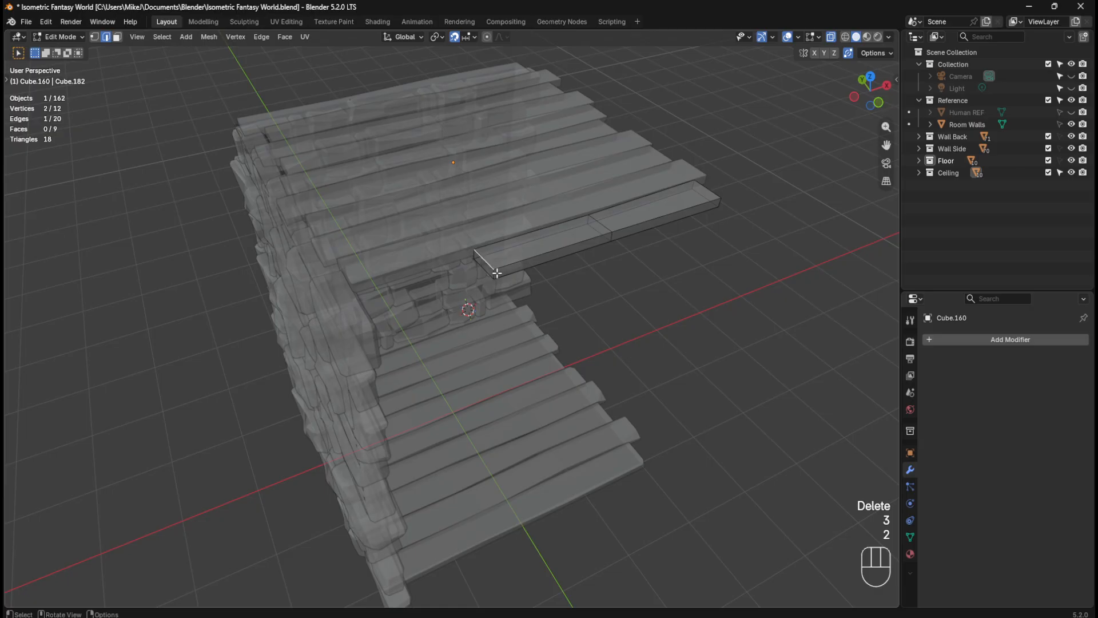
pyautogui.press('f')
pyautogui.click(619, 287)
pyautogui.press('Tab')
pyautogui.moveTo(672, 295); pyautogui.dragTo(634, 315, button='middle')
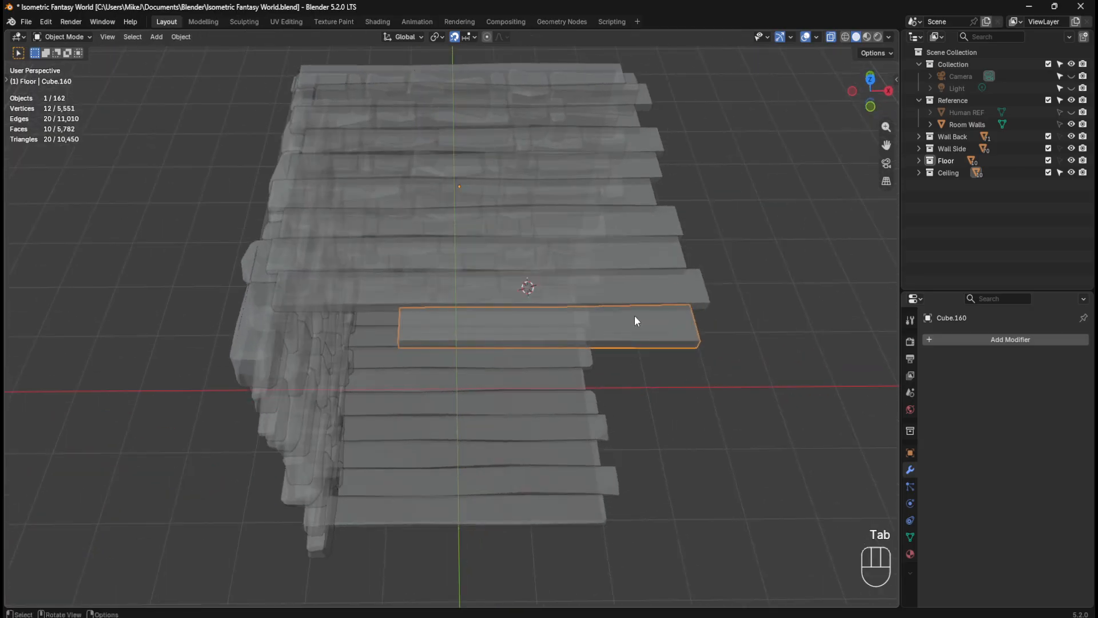
# Step: In top view, move the shortened front ceiling plank about -1.2 m along the X axis to the side wall
pyautogui.press('KP_7')
pyautogui.press('g')
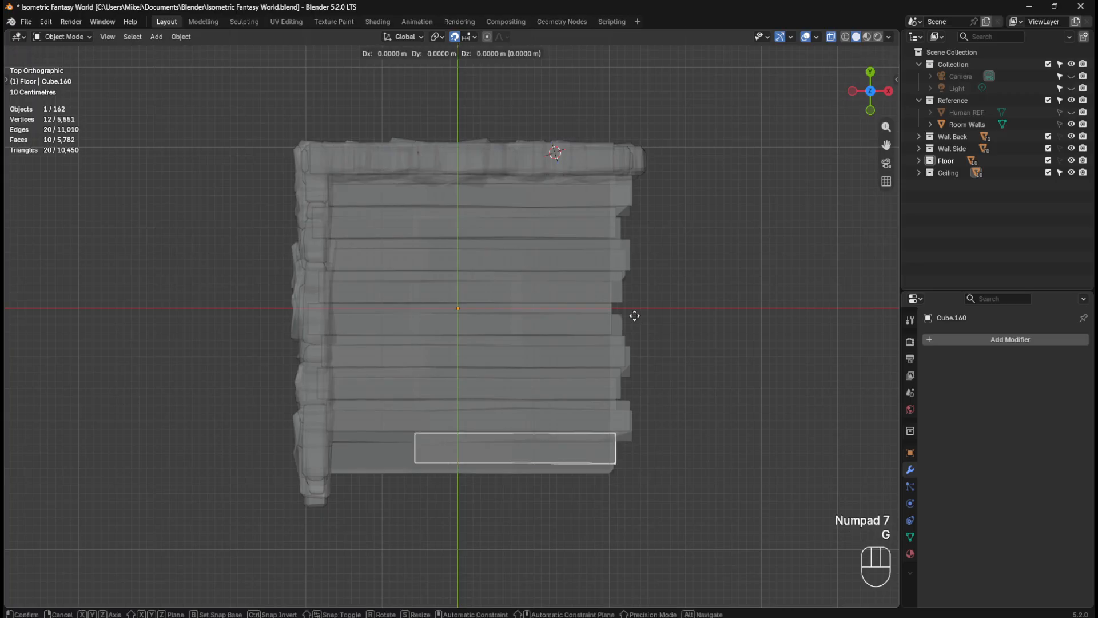
pyautogui.press('x')
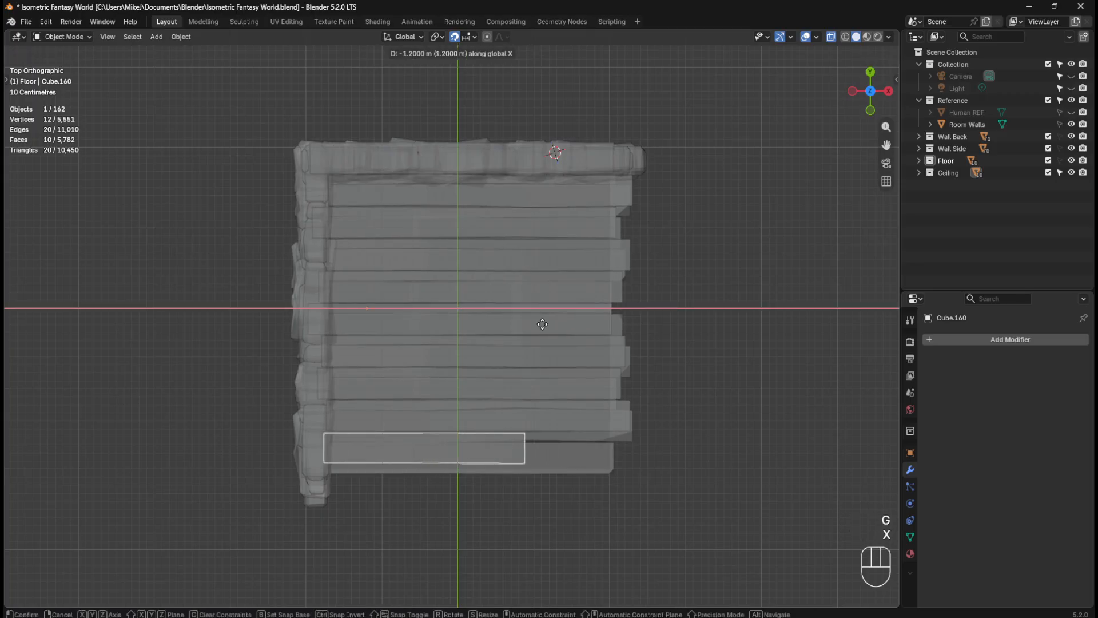
pyautogui.click(542, 323)
# Step: Vertex-slide the plank's outer section toward the side wall to shorten it further and return to Object Mode
pyautogui.press('Tab')
pyautogui.moveTo(501, 412); pyautogui.dragTo(570, 477)
pyautogui.moveTo(413, 425); pyautogui.dragTo(522, 486)
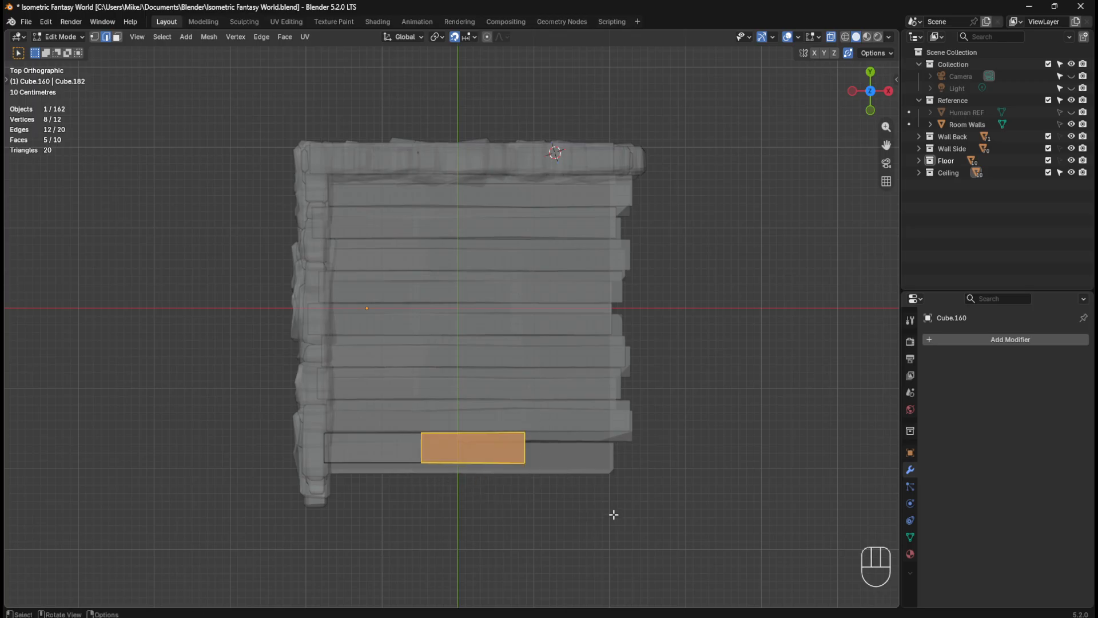
pyautogui.press('g')
pyautogui.press('g')
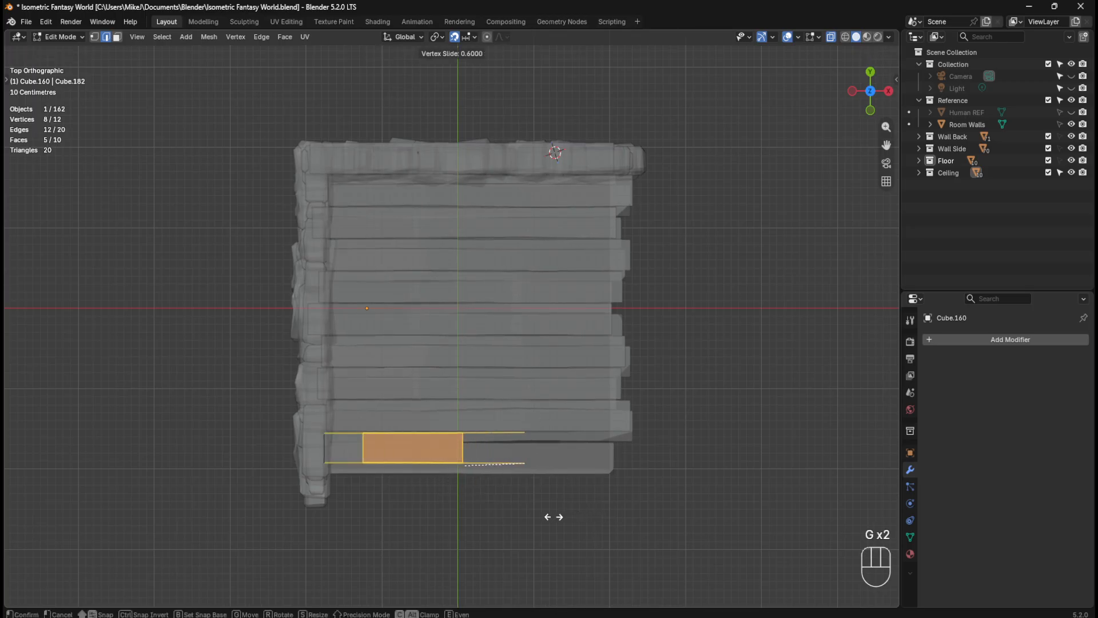
pyautogui.click(531, 519)
pyautogui.moveTo(584, 505); pyautogui.dragTo(527, 426, button='middle')
pyautogui.press('Tab')
# Step: Delete the wall-side end section of the second ceiling plank from the front and fill its open end with a face
pyautogui.click(509, 274)
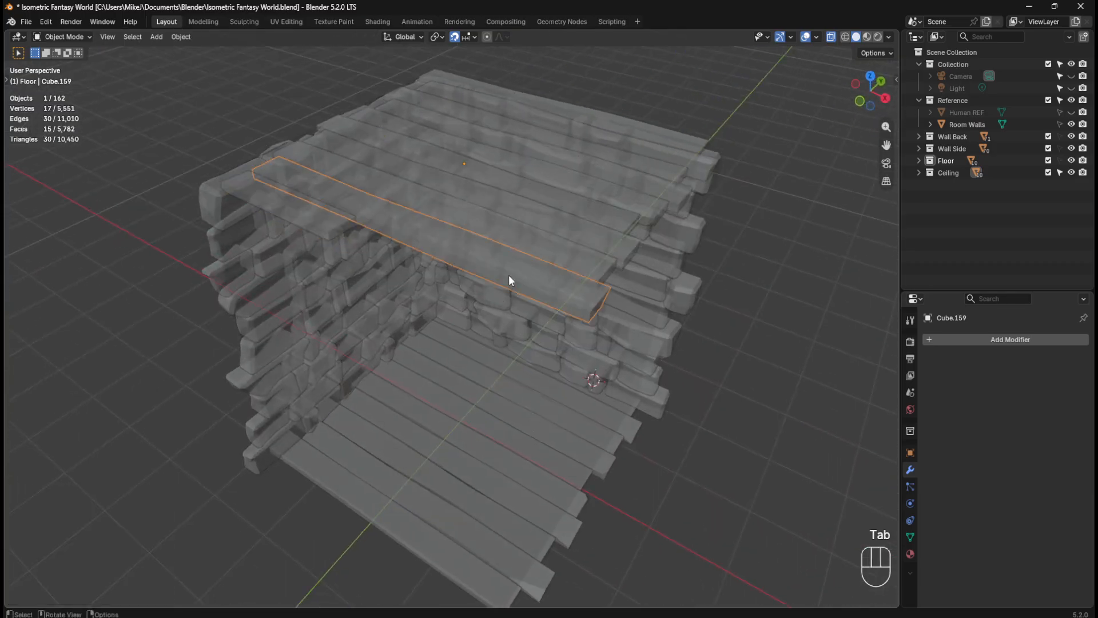
pyautogui.press('KP_7')
pyautogui.press('Tab')
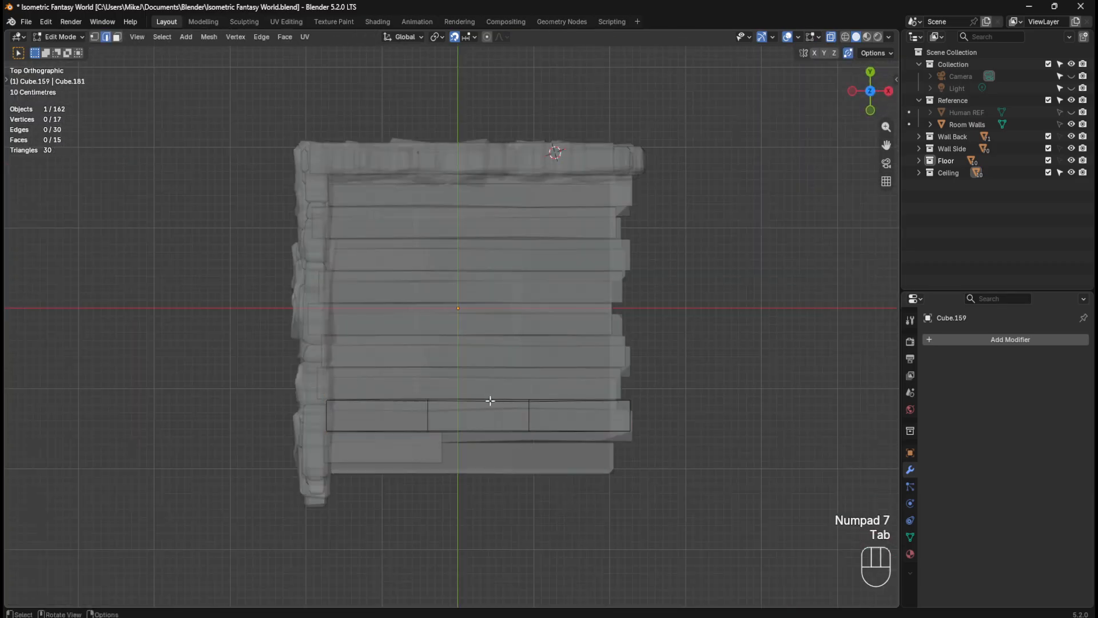
pyautogui.moveTo(313, 381); pyautogui.dragTo(431, 443)
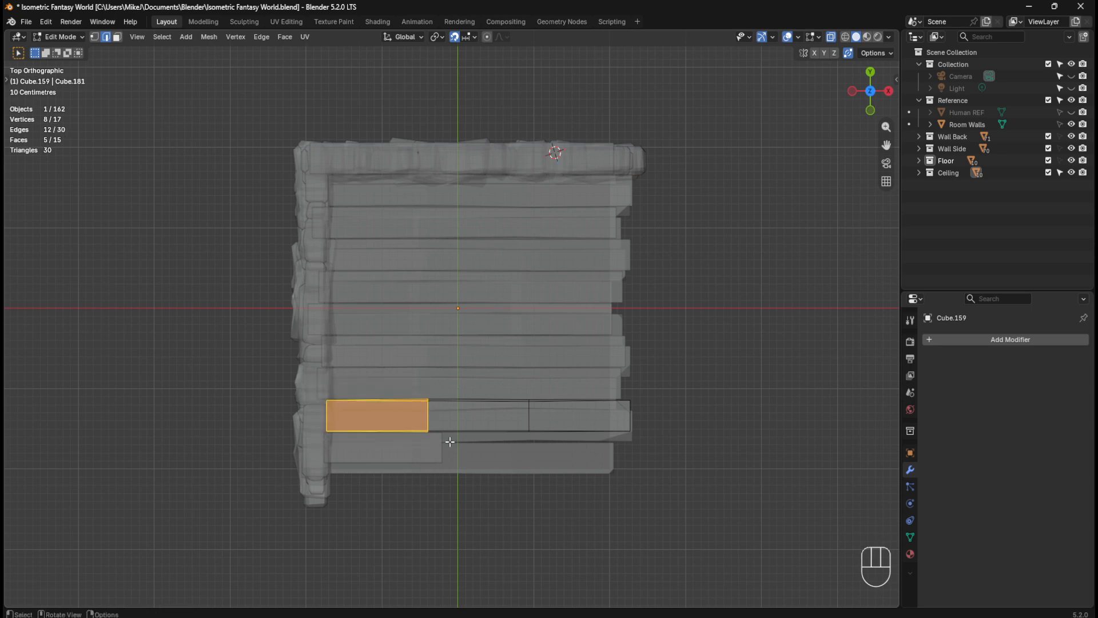
pyautogui.press('x')
pyautogui.click(449, 440)
pyautogui.moveTo(450, 441); pyautogui.dragTo(495, 322, button='middle')
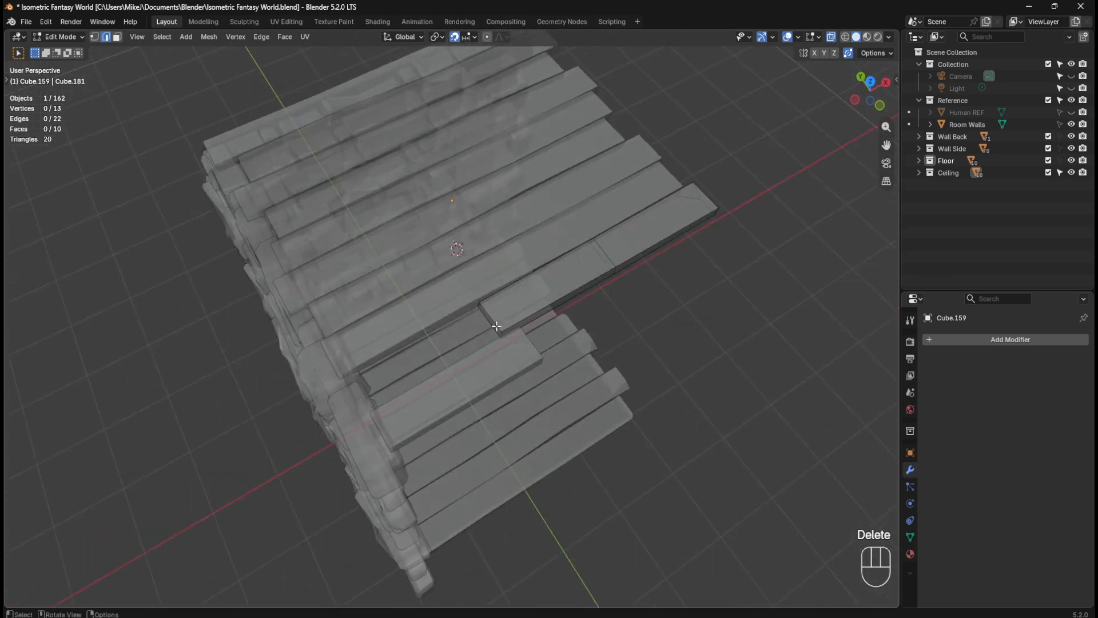
pyautogui.click(493, 319)
pyautogui.press('f')
# Step: In top view, move the whole shortened second plank's mesh -1.4 m along the X axis to the side wall
pyautogui.press('KP_7')
pyautogui.moveTo(441, 350); pyautogui.dragTo(740, 473)
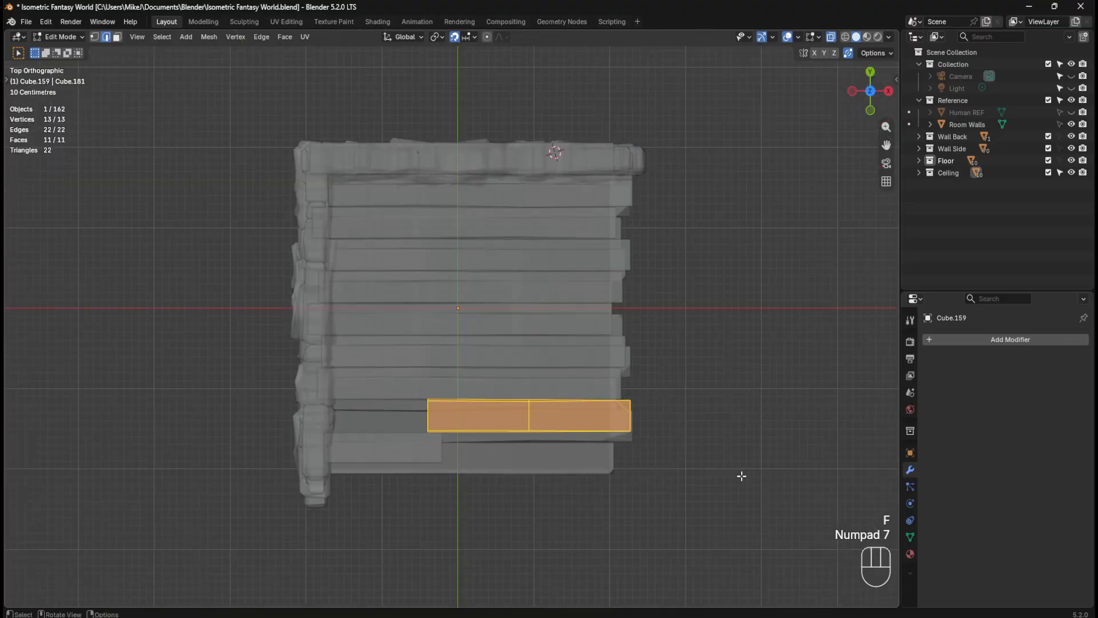
pyautogui.press('g')
pyautogui.press('x')
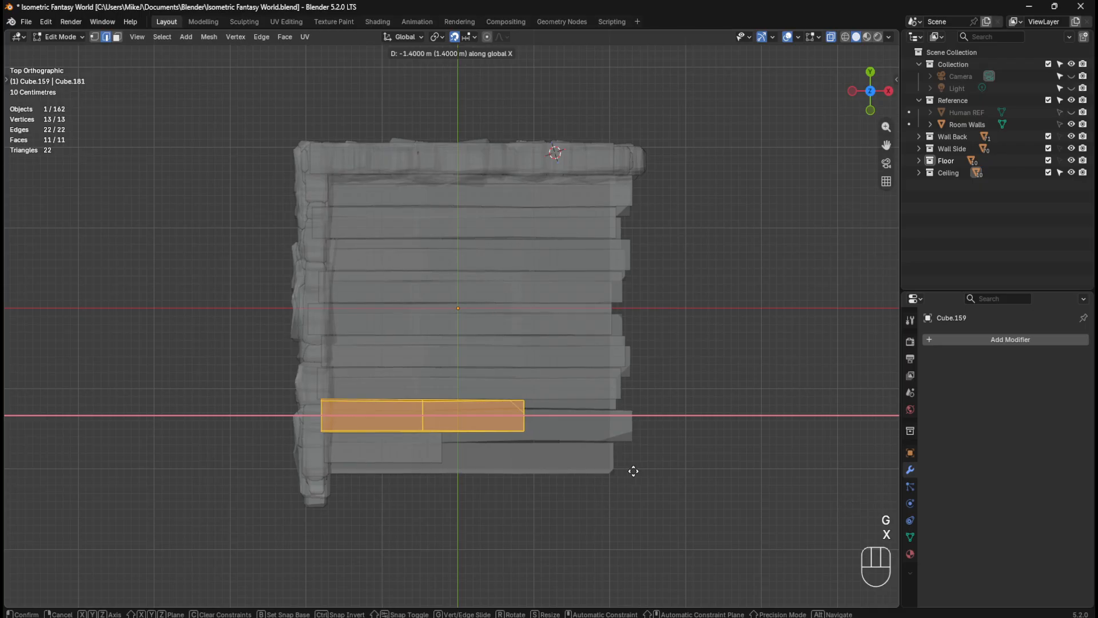
pyautogui.click(633, 471)
# Step: Move the second plank's outer section toward the side wall along the X axis to shorten it further, and return to Object Mode
pyautogui.click(473, 415)
pyautogui.press('g')
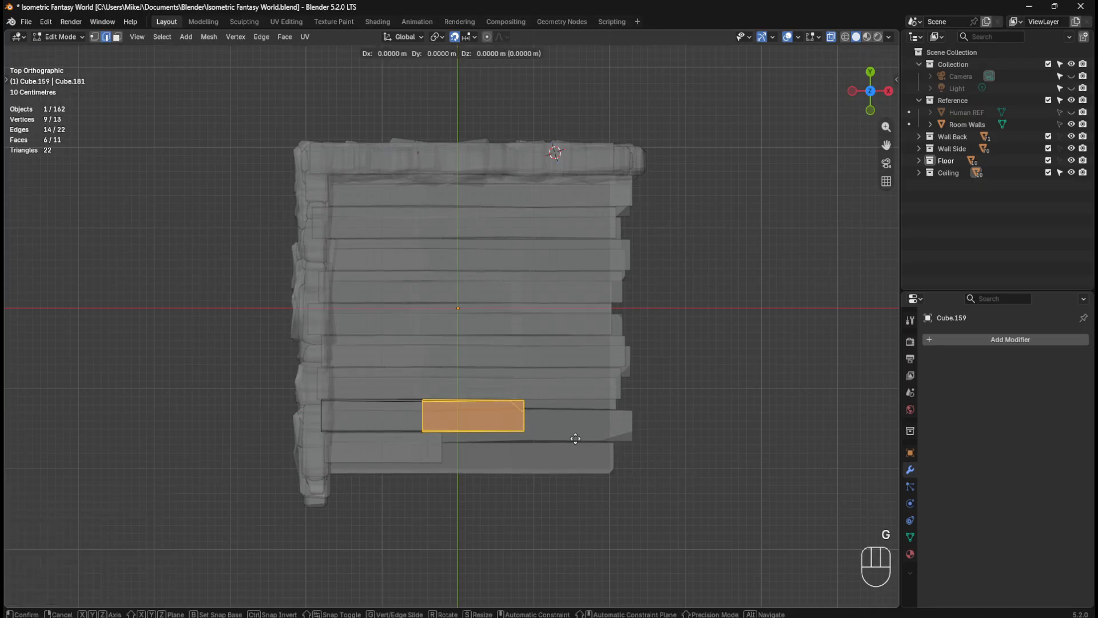
pyautogui.press('x')
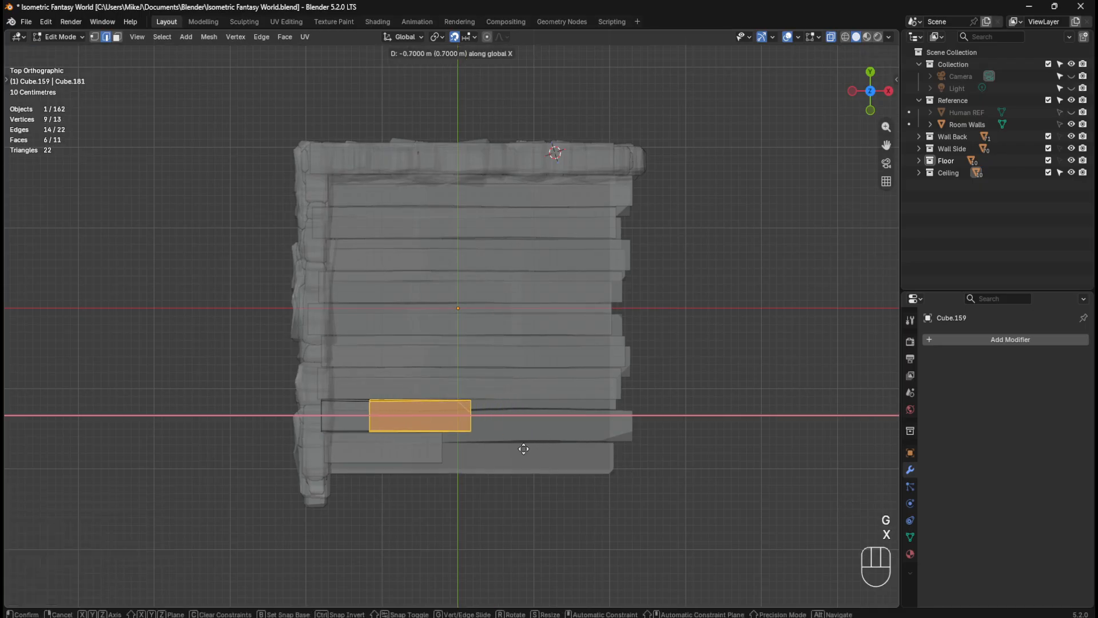
pyautogui.click(513, 451)
pyautogui.click(656, 386)
pyautogui.moveTo(655, 386); pyautogui.dragTo(671, 321, button='middle')
pyautogui.press('Tab')
pyautogui.press('Tab')
pyautogui.press('Tab')
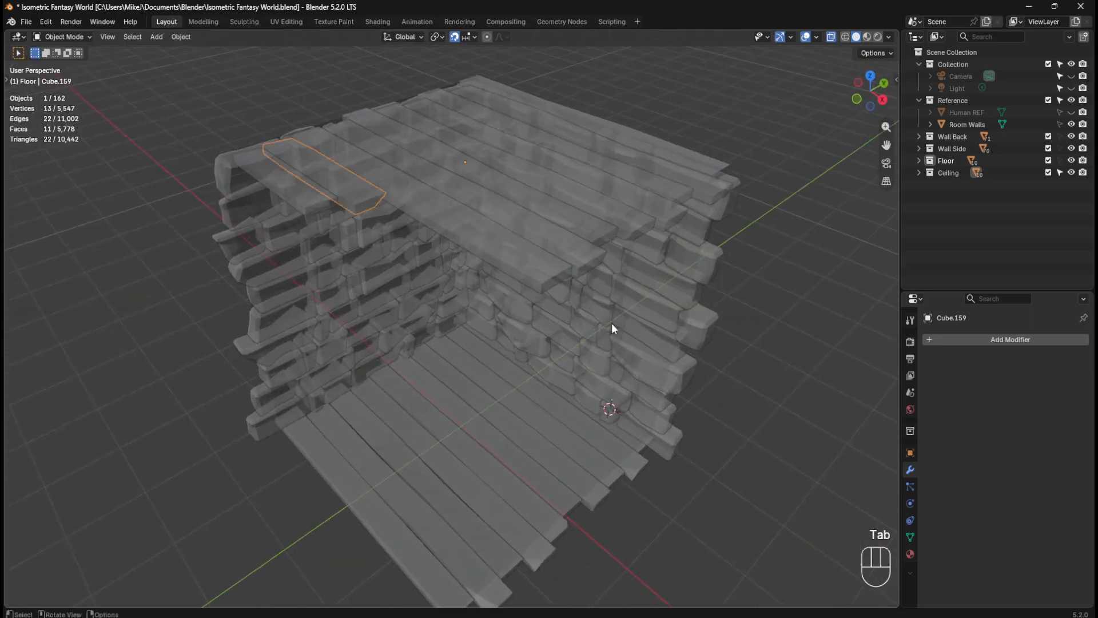
# Step: Shorten the third ceiling plank from the front by vertex-sliding its outer two sections toward the side wall with a factor of 0.8
pyautogui.click(493, 253)
pyautogui.press('KP_7')
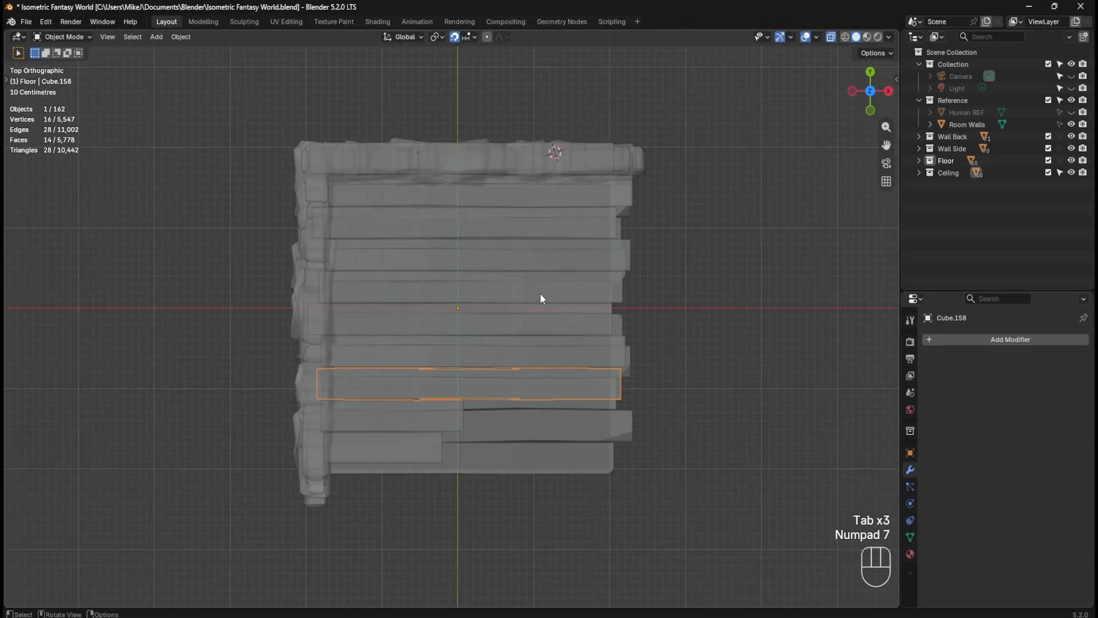
pyautogui.press('Tab')
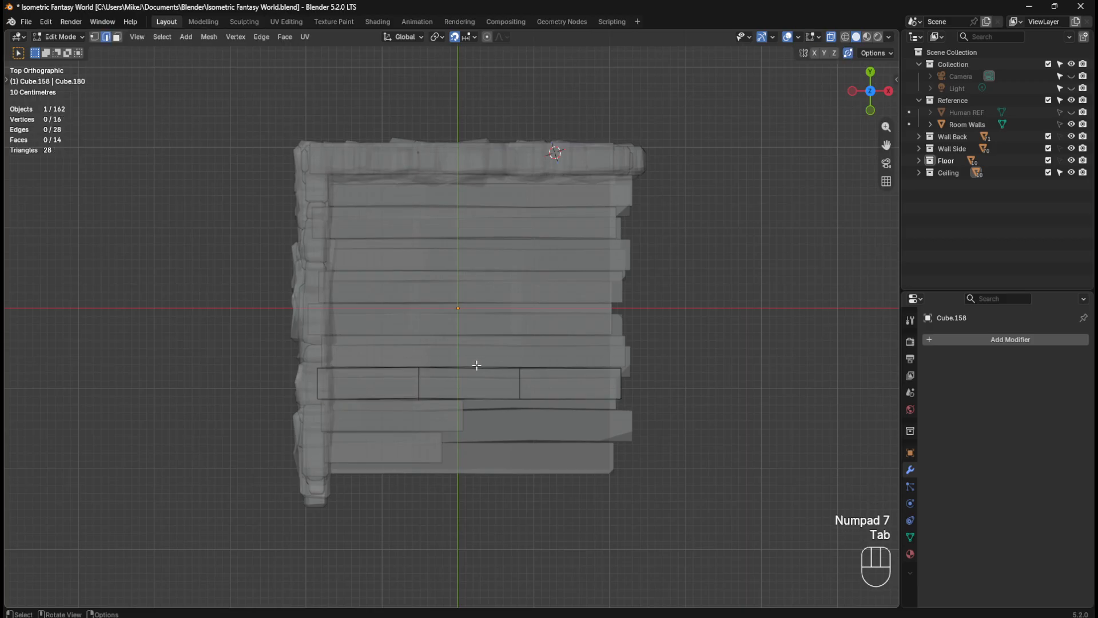
pyautogui.moveTo(490, 350); pyautogui.dragTo(656, 416)
pyautogui.press('ctrl+KP_Add')
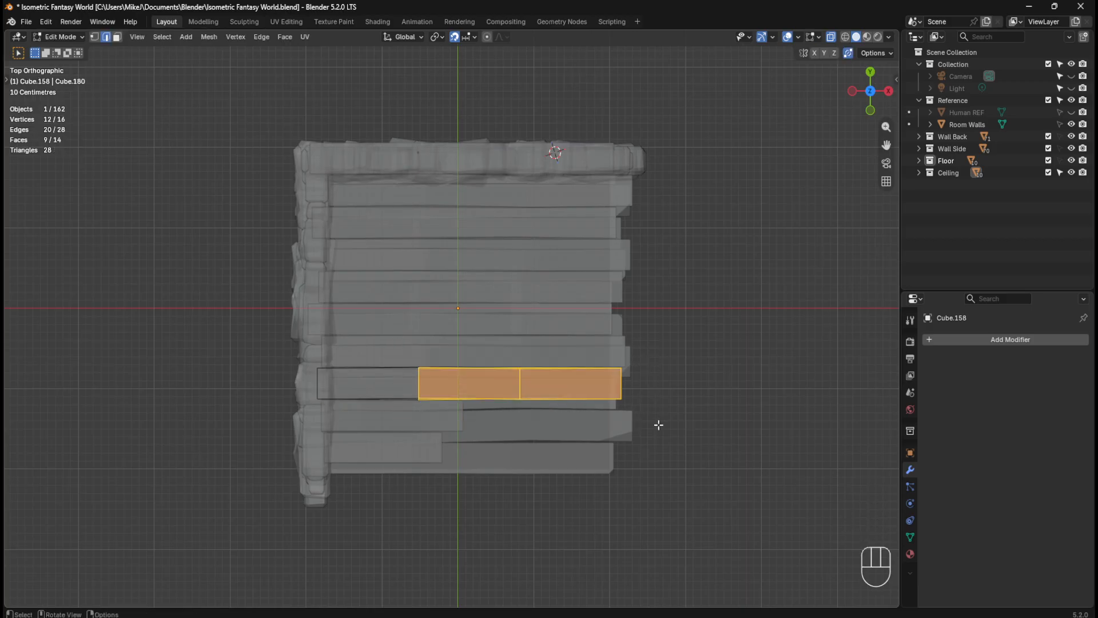
pyautogui.press('g')
pyautogui.press('g')
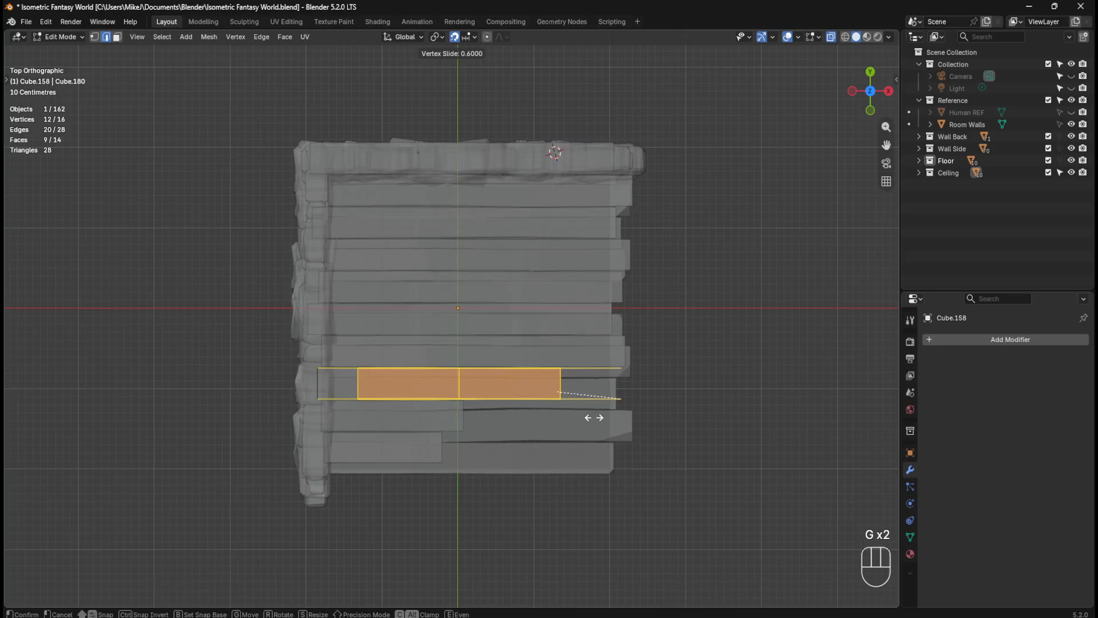
pyautogui.click(578, 415)
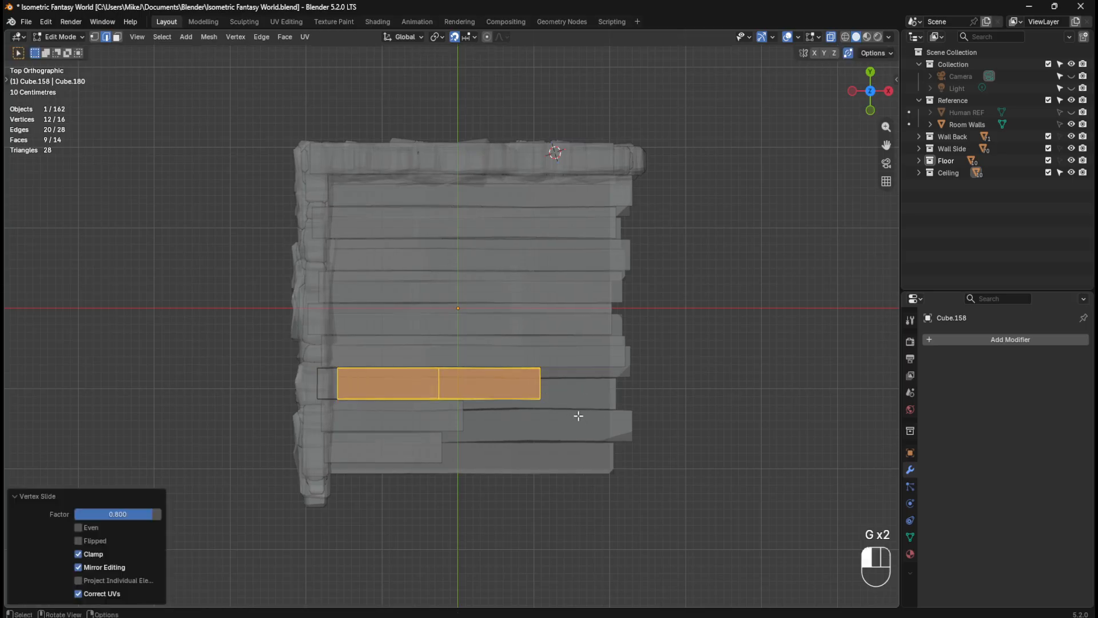
pyautogui.press('Tab')
# Step: Select the outer two sections of the fourth ceiling plank from the front in Edit Mode
pyautogui.click(581, 355)
pyautogui.press('Tab')
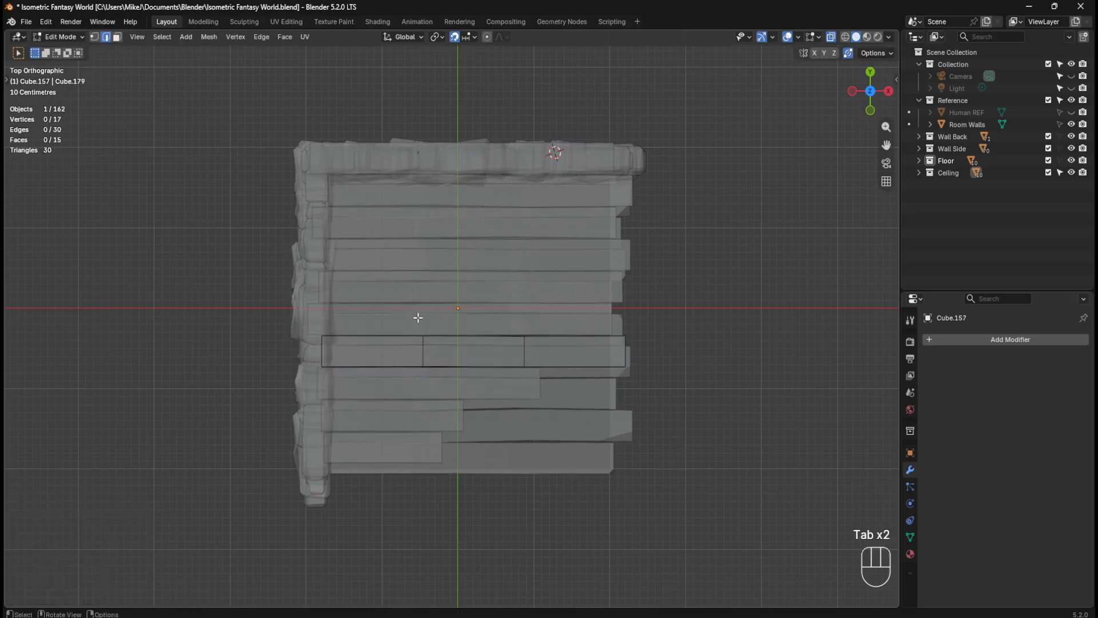
pyautogui.moveTo(418, 317); pyautogui.dragTo(657, 381)
pyautogui.press('g')
pyautogui.press('g')
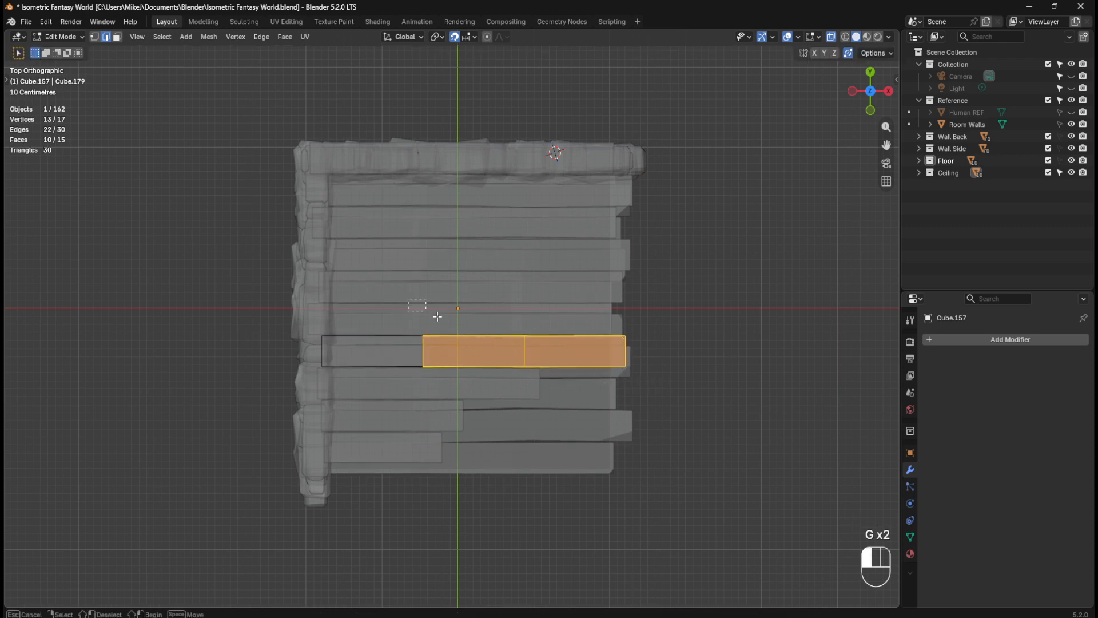
pyautogui.rightClick(730, 414)
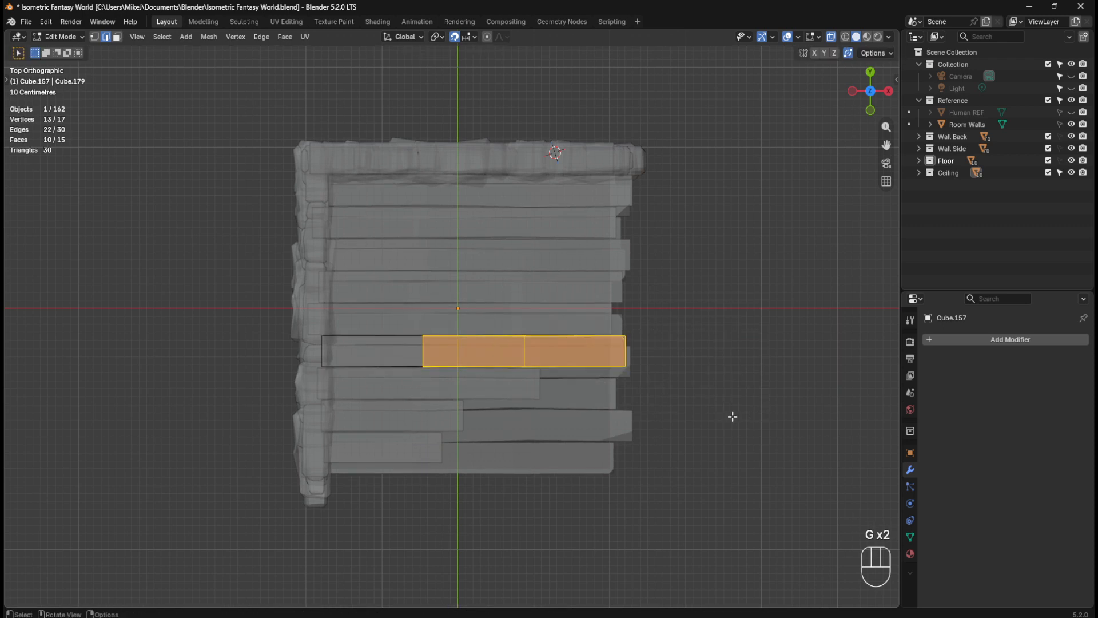
pyautogui.moveTo(730, 414); pyautogui.dragTo(755, 368, button='middle')
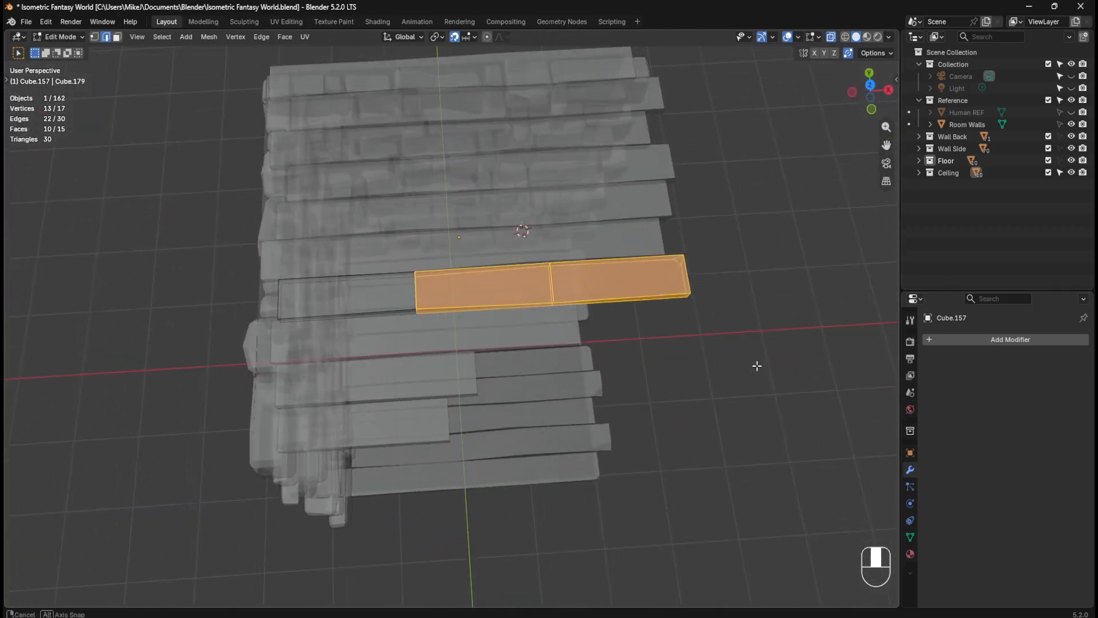
pyautogui.press('g')
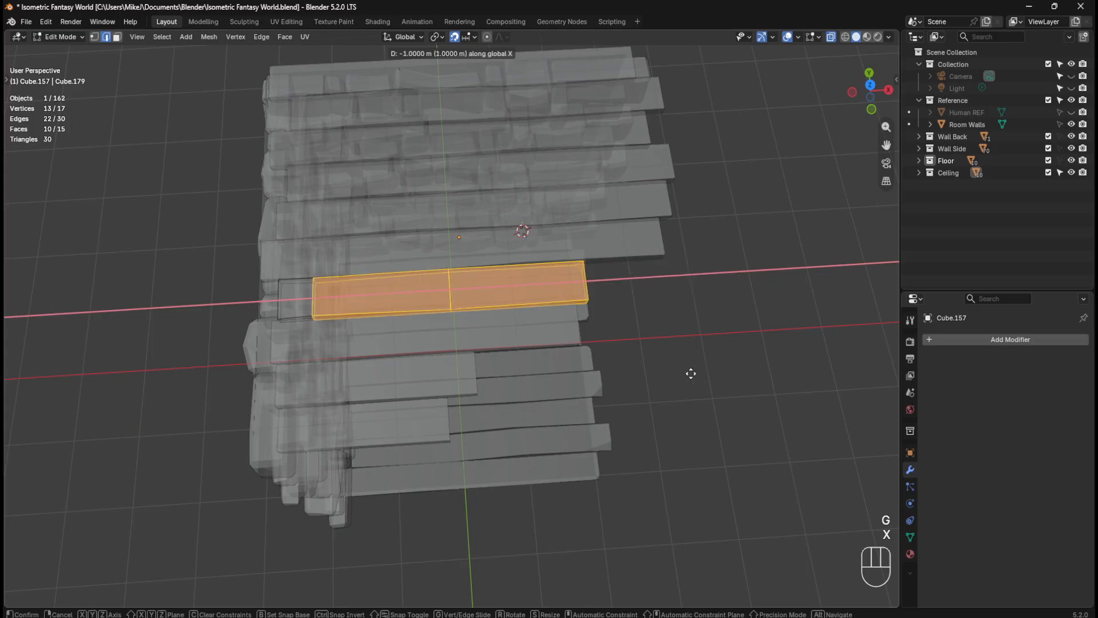
pyautogui.press('x')
pyautogui.rightClick(669, 375)
# Step: In top view, move the fourth plank's outer two sections -0.9 m along the X axis and return to Object Mode
pyautogui.press('KP_7')
pyautogui.press('g')
pyautogui.press('x')
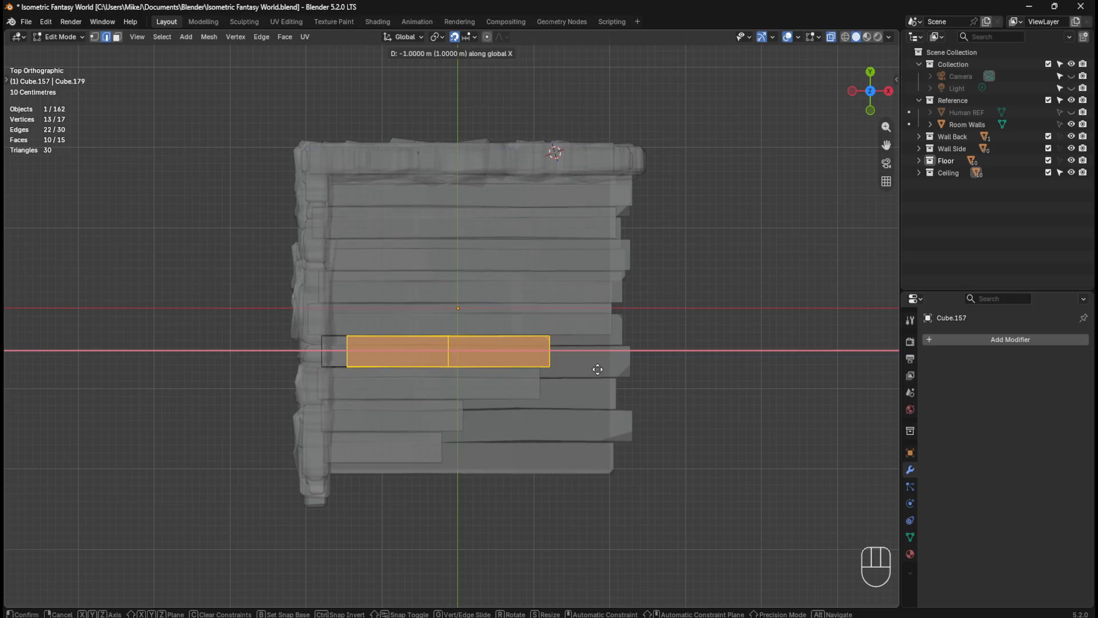
pyautogui.click(599, 369)
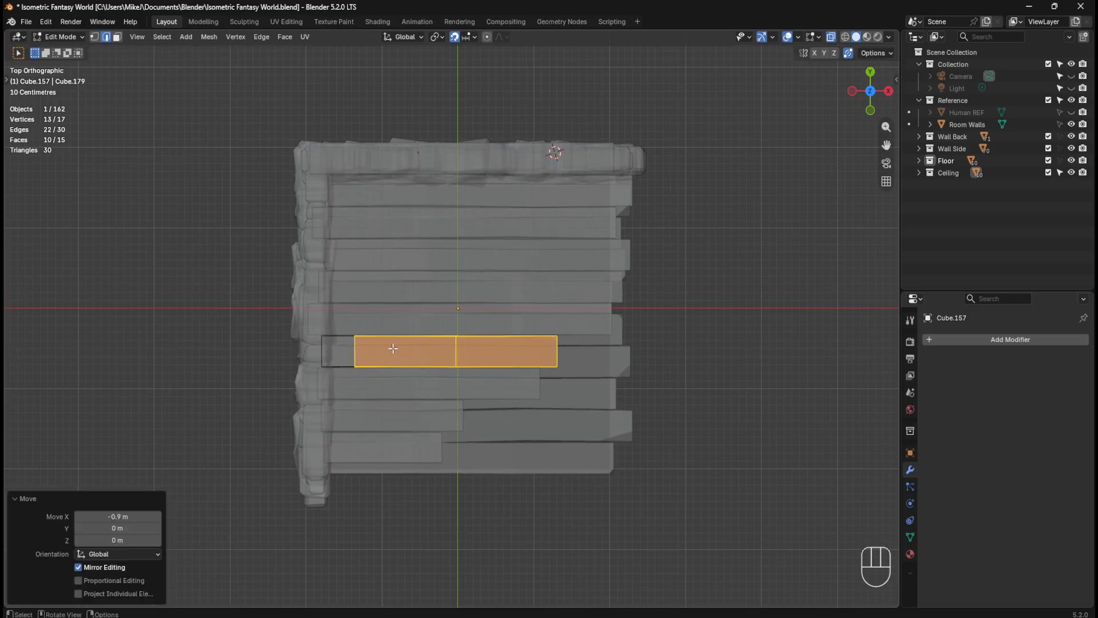
pyautogui.press('Tab')
# Step: Delete the third ceiling plank's short wall-side end section and fill the open end with a face, returning to Object Mode
pyautogui.click(582, 316)
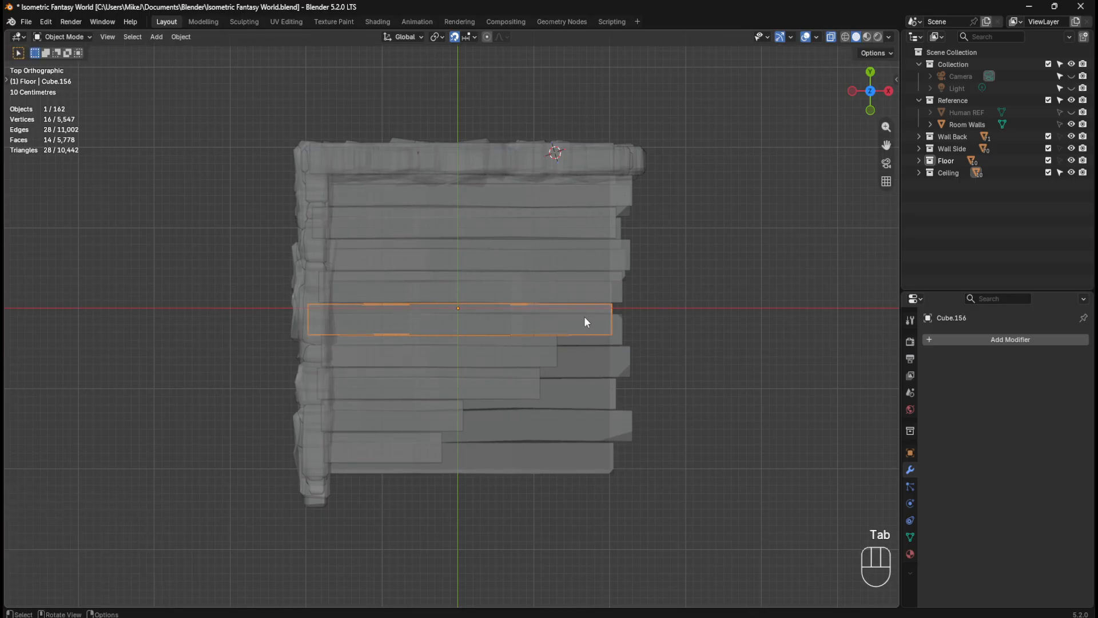
pyautogui.click(502, 380)
pyautogui.press('Tab')
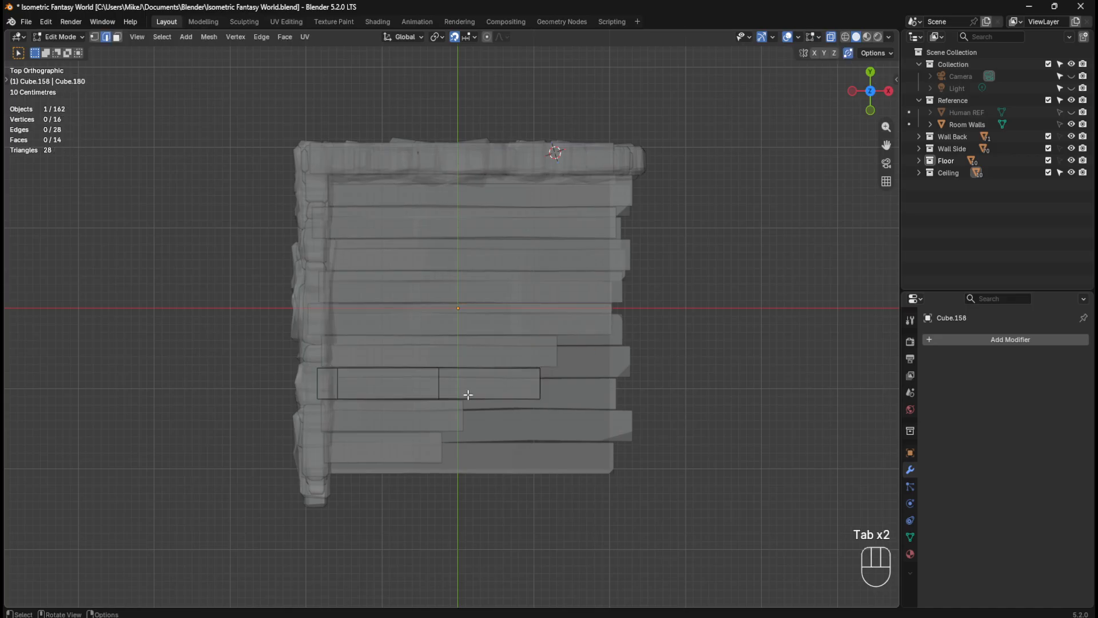
pyautogui.moveTo(303, 361); pyautogui.dragTo(361, 412)
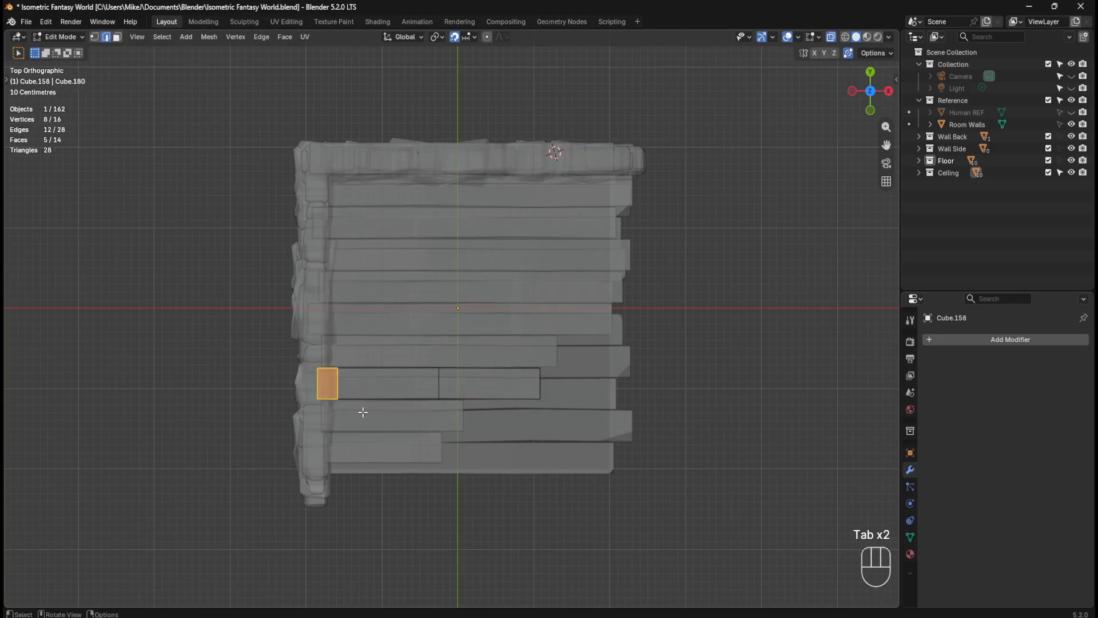
pyautogui.press('Delete')
pyautogui.press('f')
pyautogui.moveTo(388, 391); pyautogui.dragTo(419, 336, button='middle')
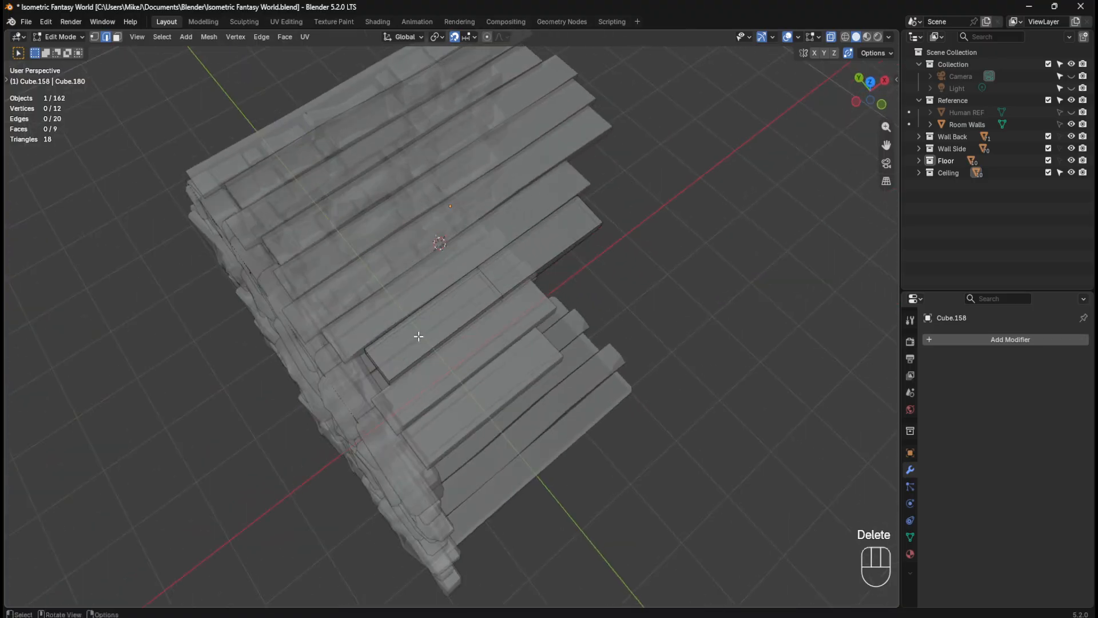
pyautogui.click(379, 369)
pyautogui.press('f')
pyautogui.press('Tab')
# Step: In top view, move the third ceiling plank from the front -0.3 m along the X axis into the side wall
pyautogui.moveTo(589, 325); pyautogui.dragTo(548, 345, button='middle')
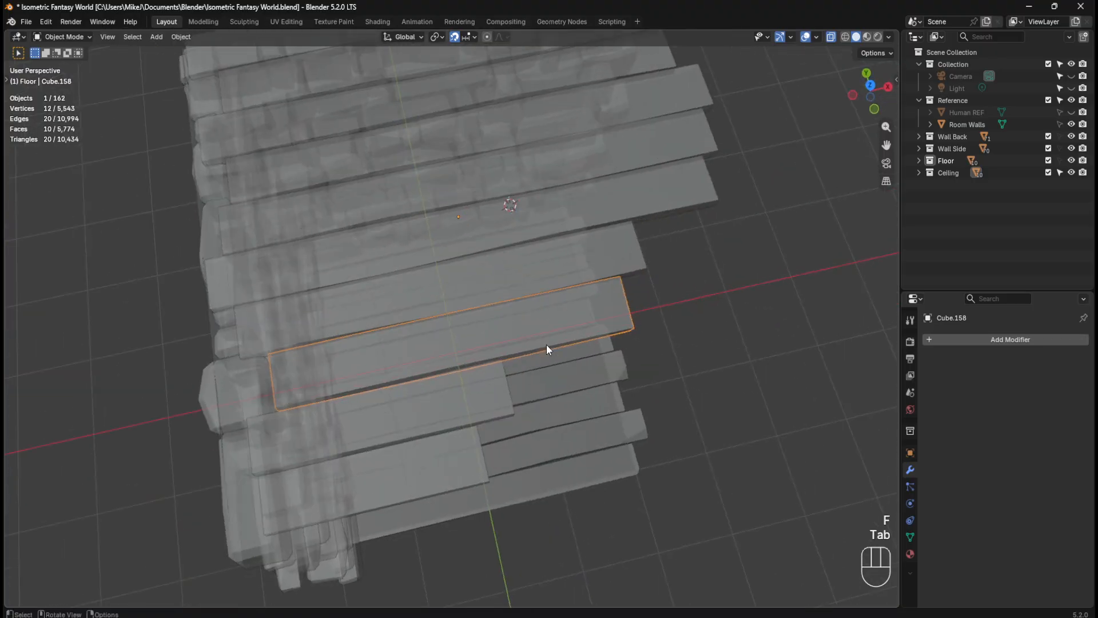
pyautogui.press('KP_7')
pyautogui.press('g')
pyautogui.press('x')
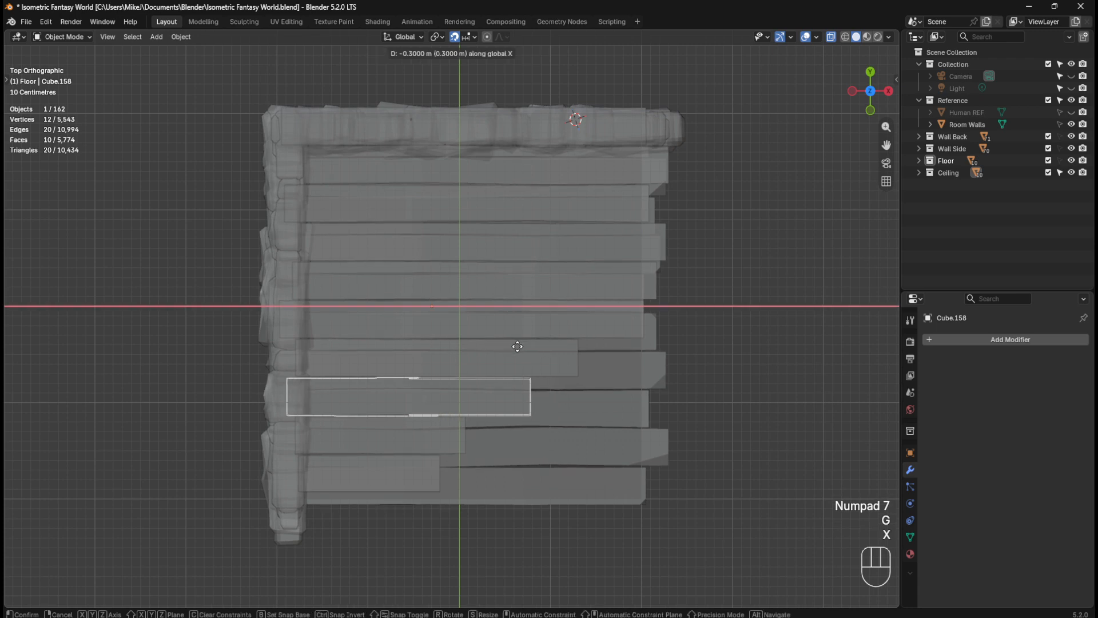
pyautogui.click(519, 347)
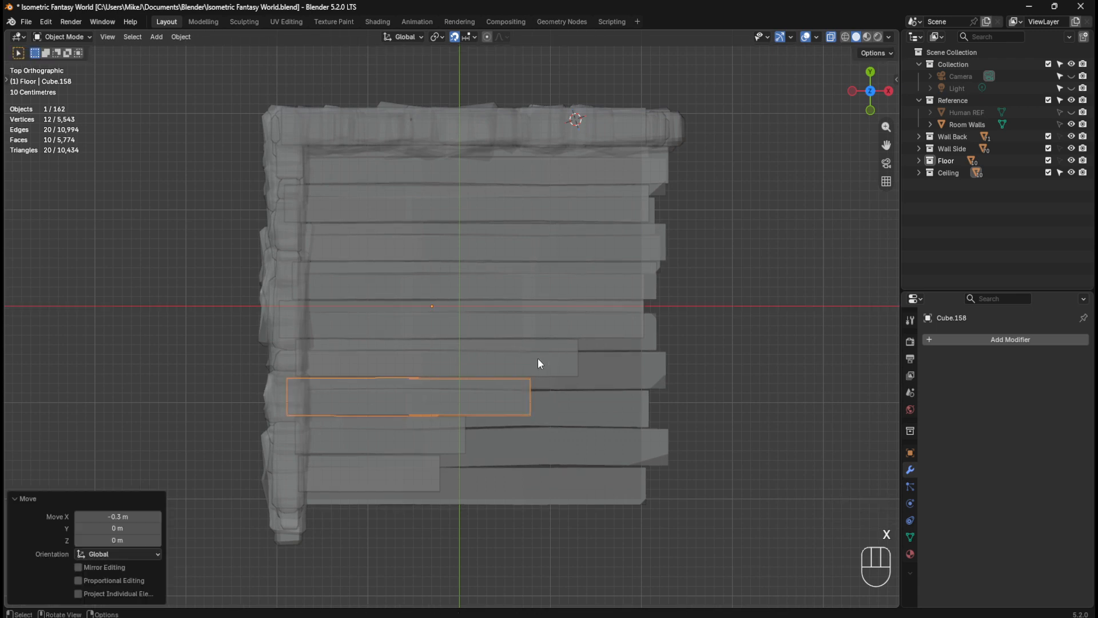
# Step: Move the fourth ceiling plank from the front slightly toward the side wall along the X axis
pyautogui.click(537, 358)
pyautogui.press('g')
pyautogui.press('x')
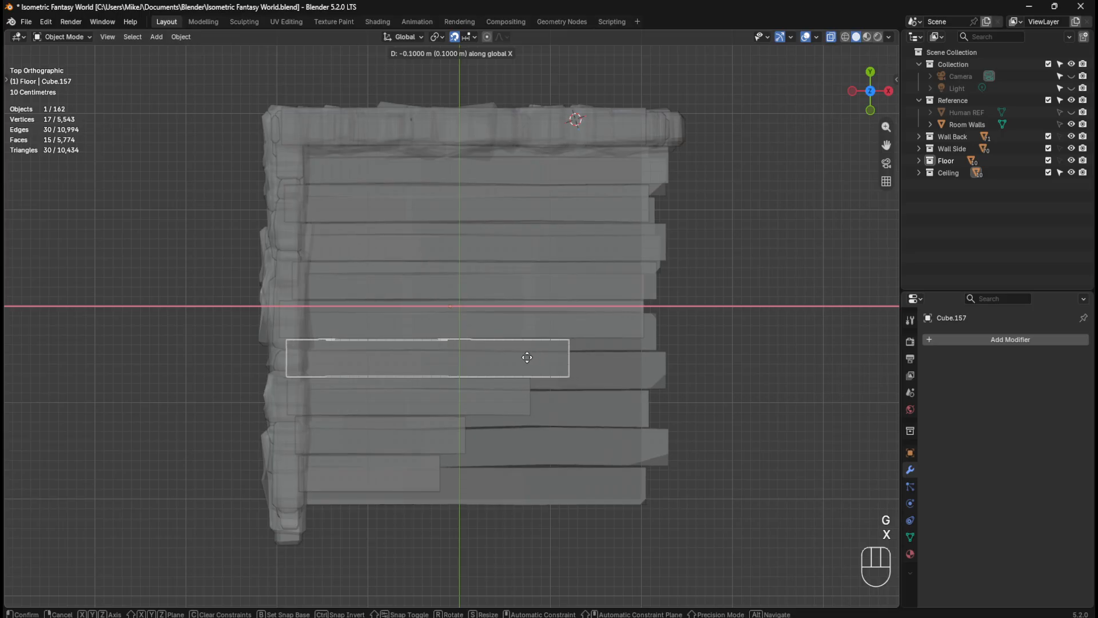
pyautogui.click(519, 362)
# Step: Move the two front ceiling planks together -0.1 m along the X axis
pyautogui.click(506, 398)
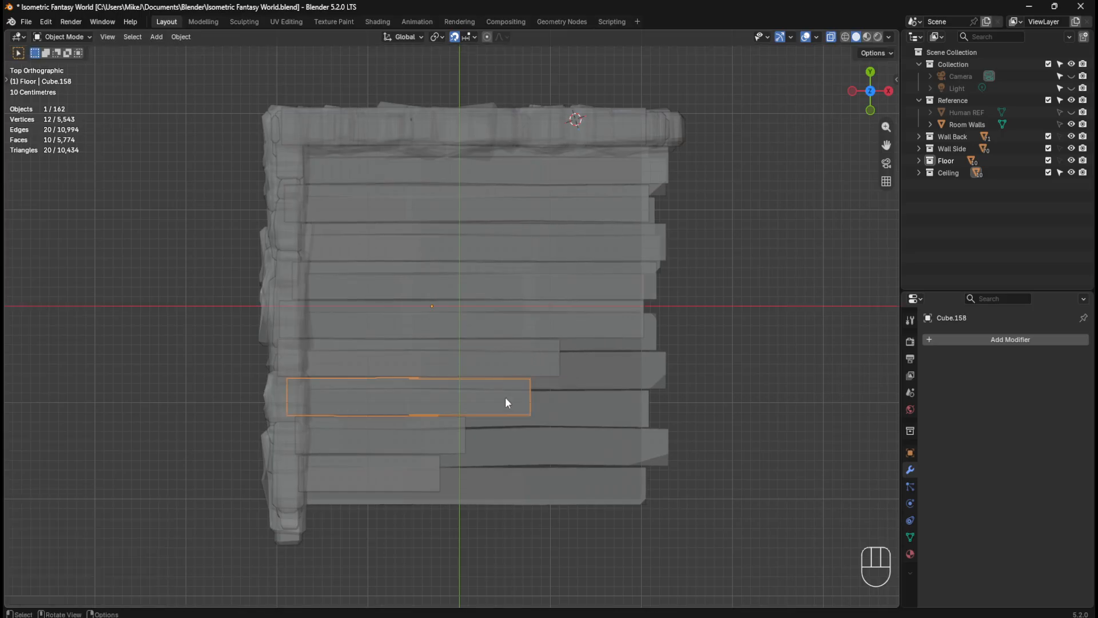
pyautogui.click(403, 438)
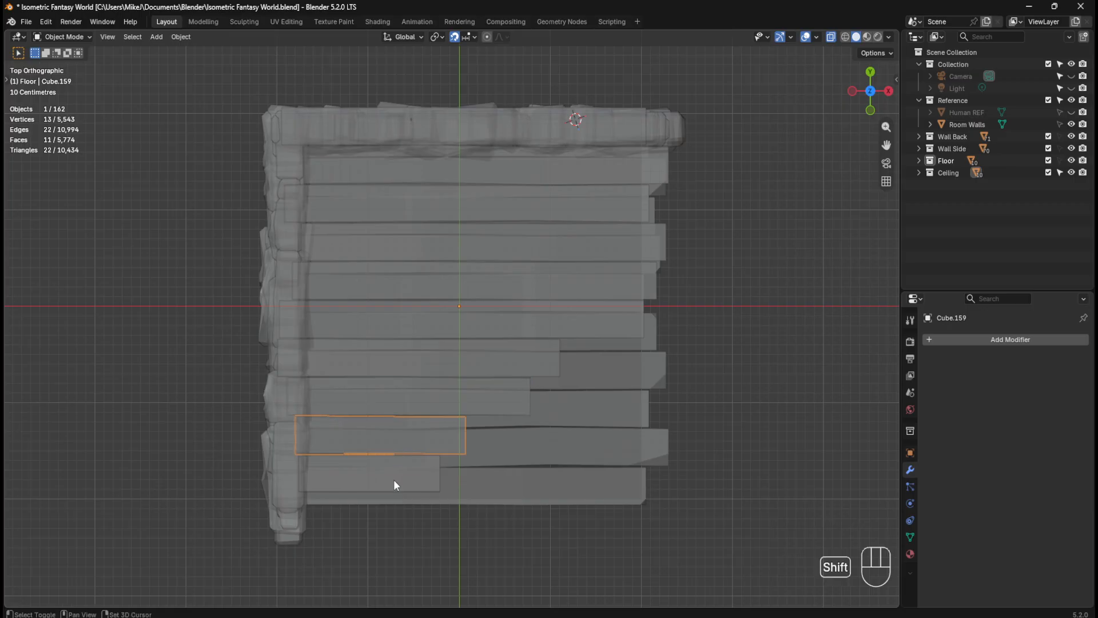
pyautogui.keyDown('shift'); pyautogui.click(402, 481); pyautogui.keyUp('shift')
pyautogui.press('g')
pyautogui.press('x')
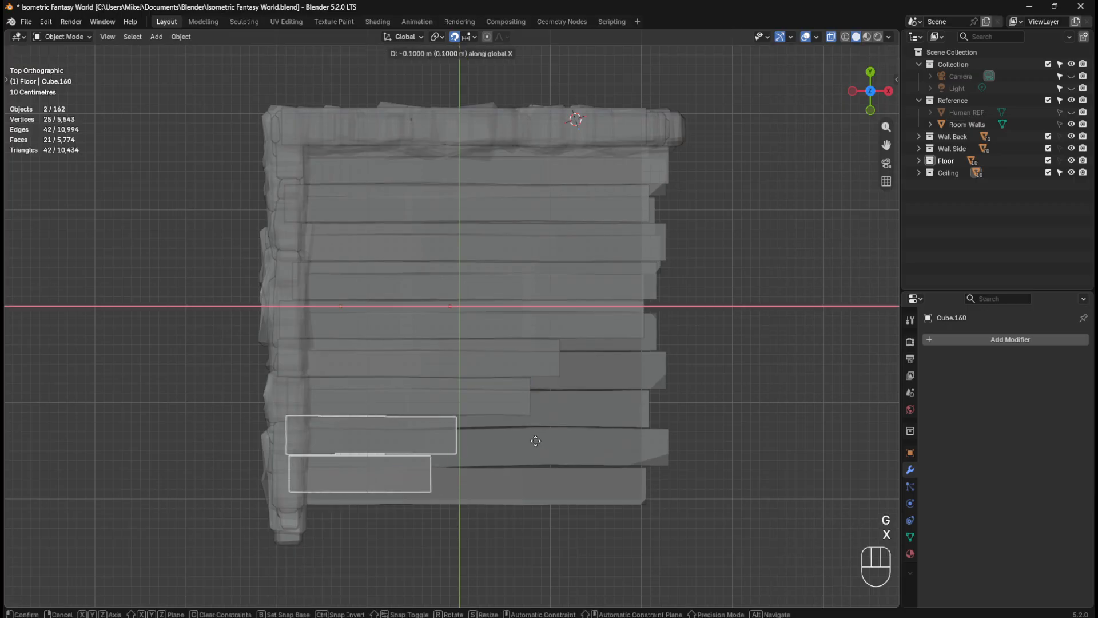
pyautogui.click(534, 441)
# Step: Move the third and fourth ceiling planks from the front together -0.1 m along the X axis
pyautogui.click(490, 390)
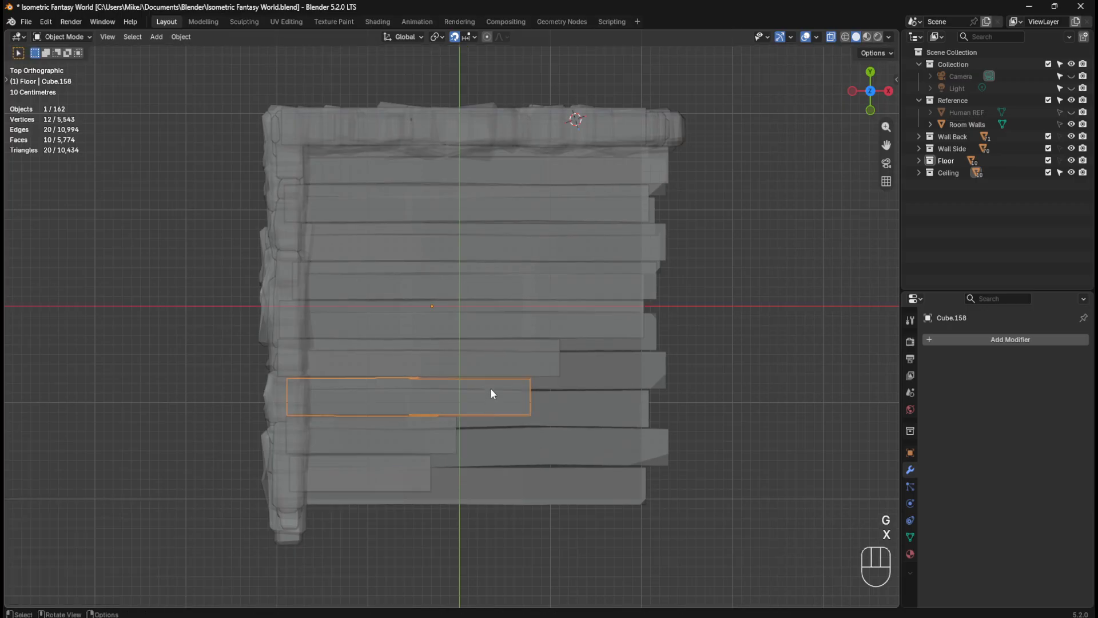
pyautogui.click(508, 363)
pyautogui.click(497, 390)
pyautogui.keyDown('shift'); pyautogui.click(509, 370); pyautogui.keyUp('shift')
pyautogui.press('g')
pyautogui.press('x')
pyautogui.click(501, 372)
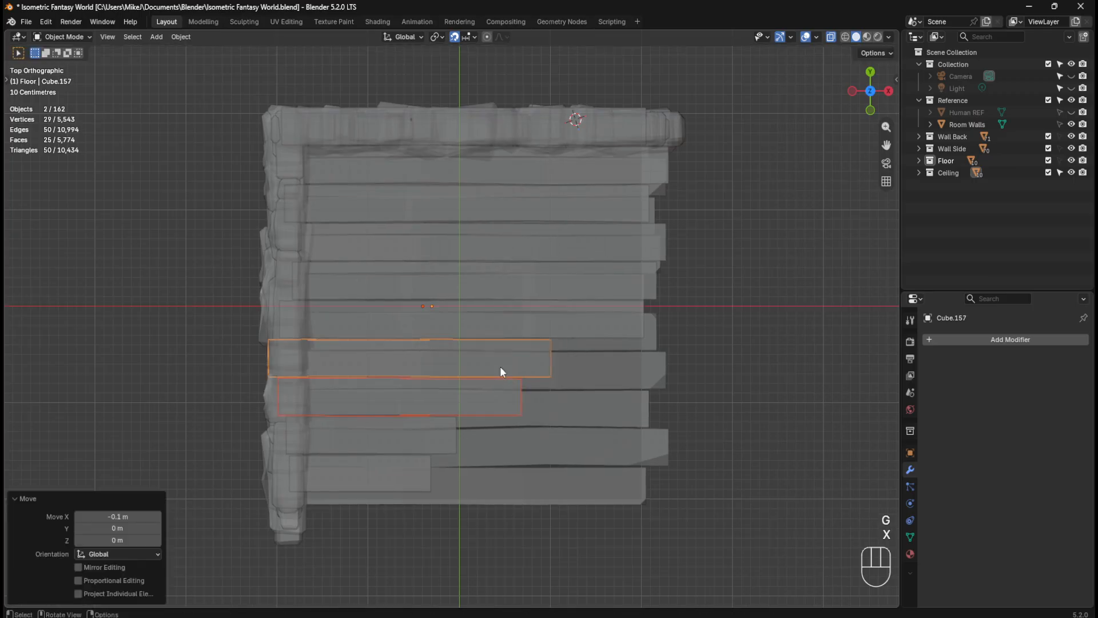
# Step: Shorten the fifth ceiling plank from the front by moving its middle and outer-end geometry -0.8 m along the X axis in top view
pyautogui.click(626, 320)
pyautogui.moveTo(680, 366); pyautogui.dragTo(649, 410, button='middle')
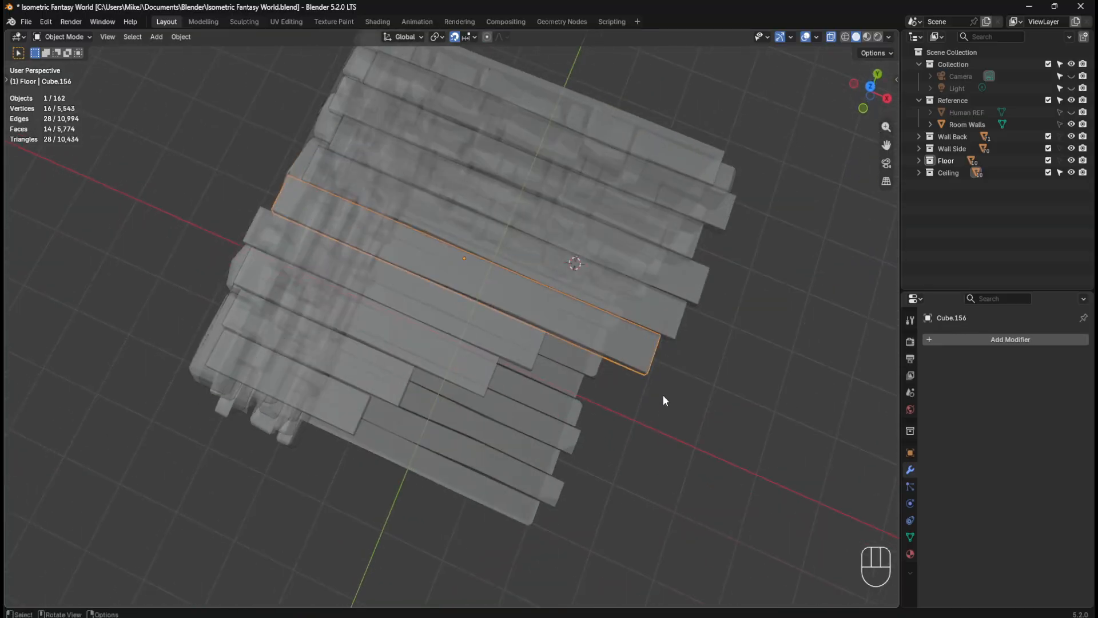
pyautogui.press('KP_7')
pyautogui.press('Tab')
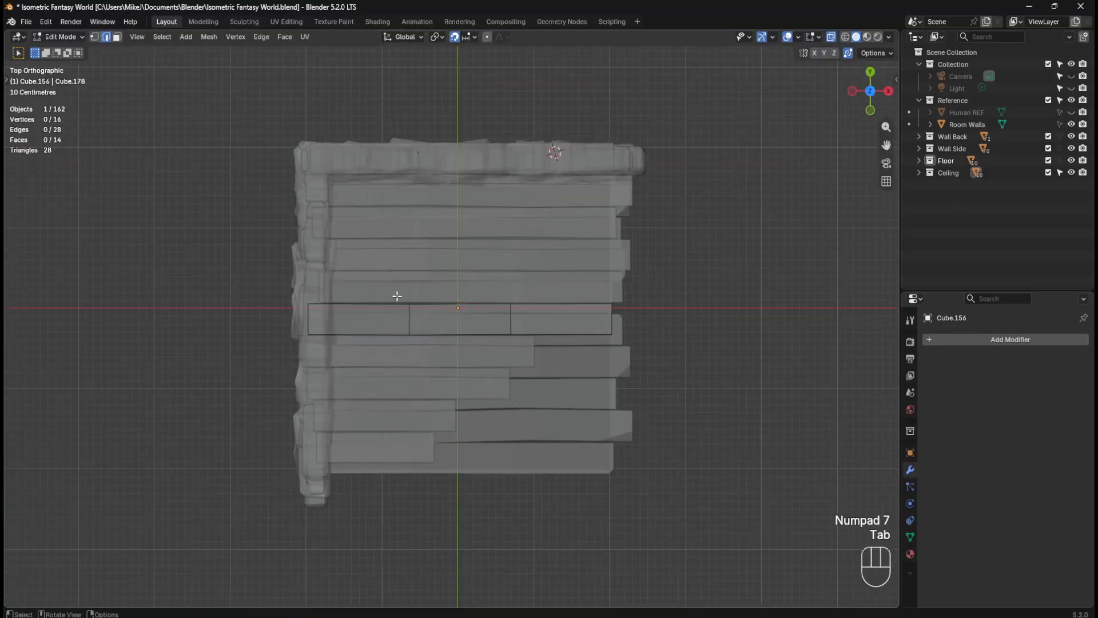
pyautogui.moveTo(403, 277); pyautogui.dragTo(649, 364)
pyautogui.press('g')
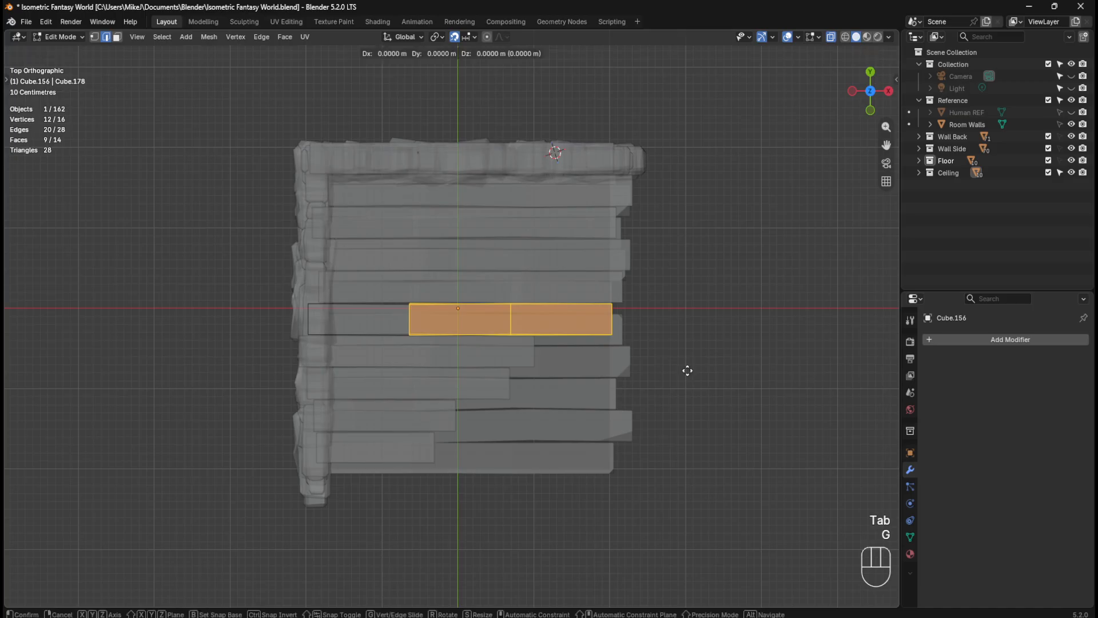
pyautogui.press('x')
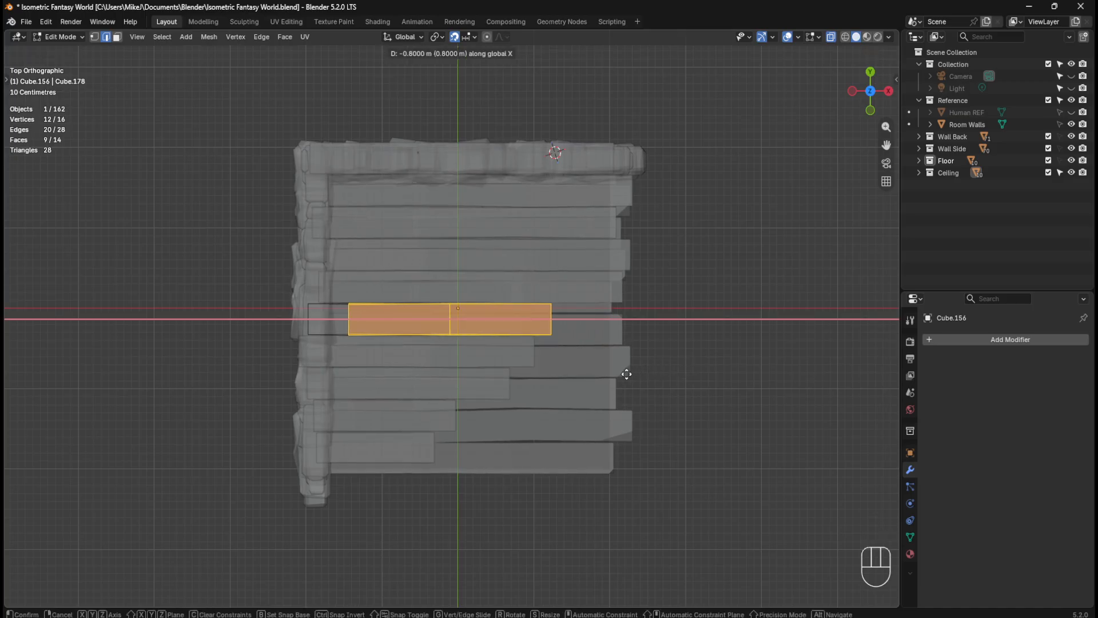
pyautogui.click(627, 374)
pyautogui.press('Tab')
# Step: Shorten the sixth ceiling plank from the front along the X axis until its outer end nearly aligns with the fifth plank's
pyautogui.click(578, 288)
pyautogui.press('Tab')
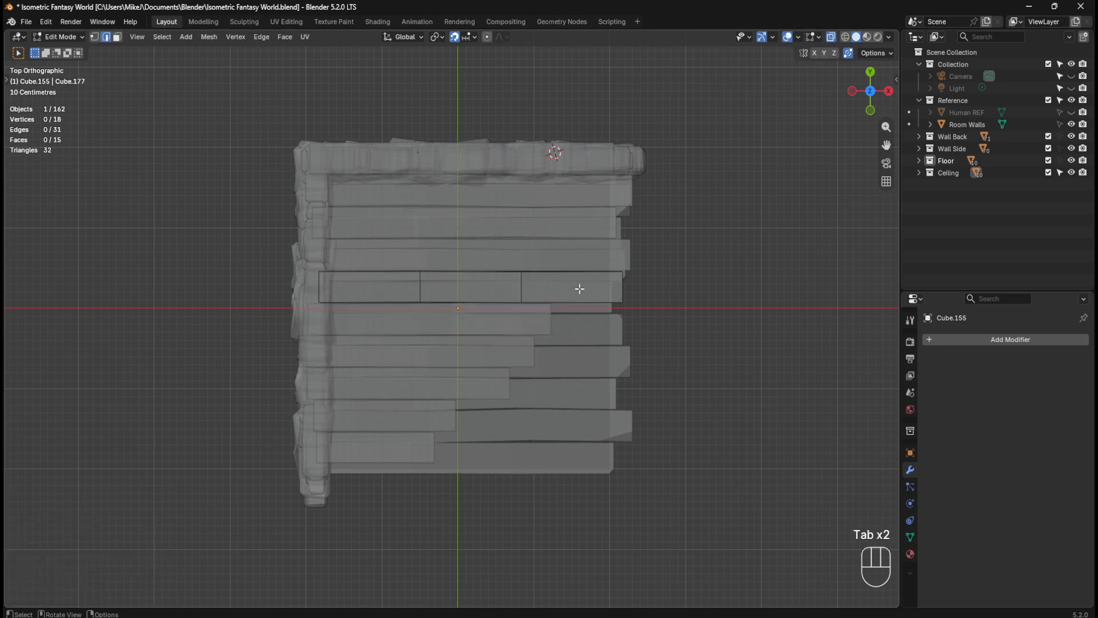
pyautogui.moveTo(418, 241); pyautogui.dragTo(657, 346)
pyautogui.press('g')
pyautogui.press('x')
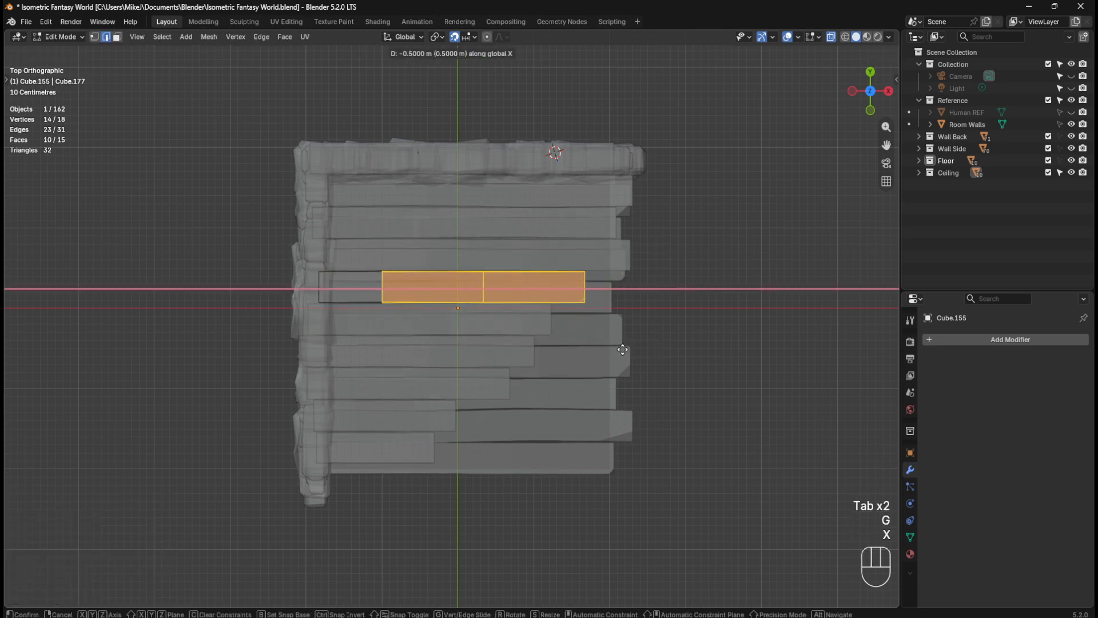
pyautogui.click(580, 349)
pyautogui.press('Tab')
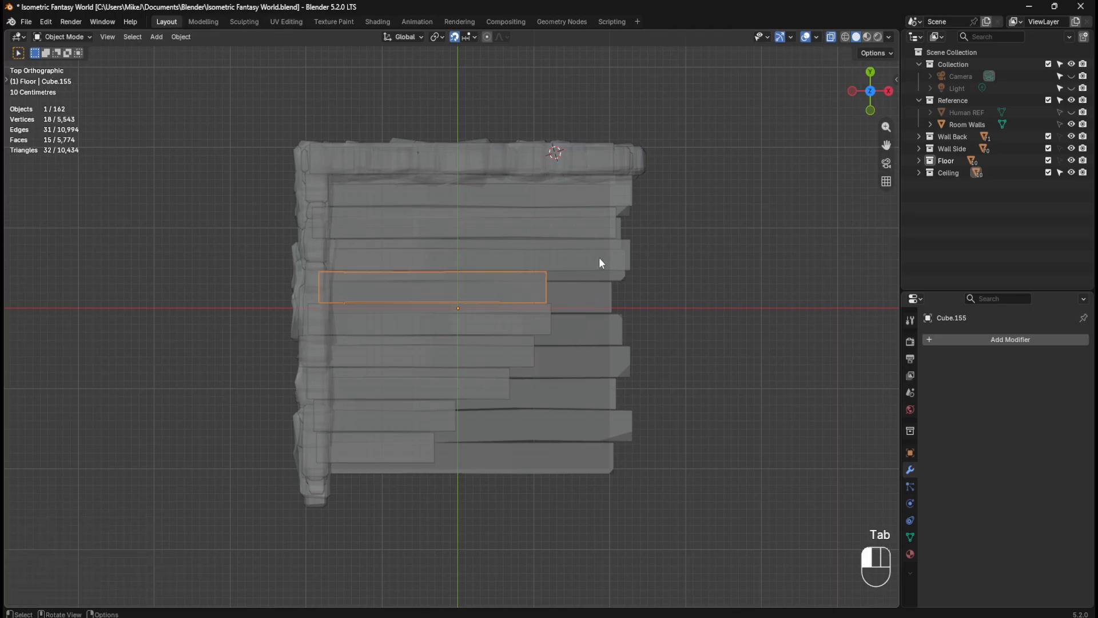
# Step: Shorten the seventh ceiling plank from the front by moving its outer end segment -0.6 m along the X axis
pyautogui.click(599, 256)
pyautogui.press('Tab')
pyautogui.press('g')
pyautogui.press('x')
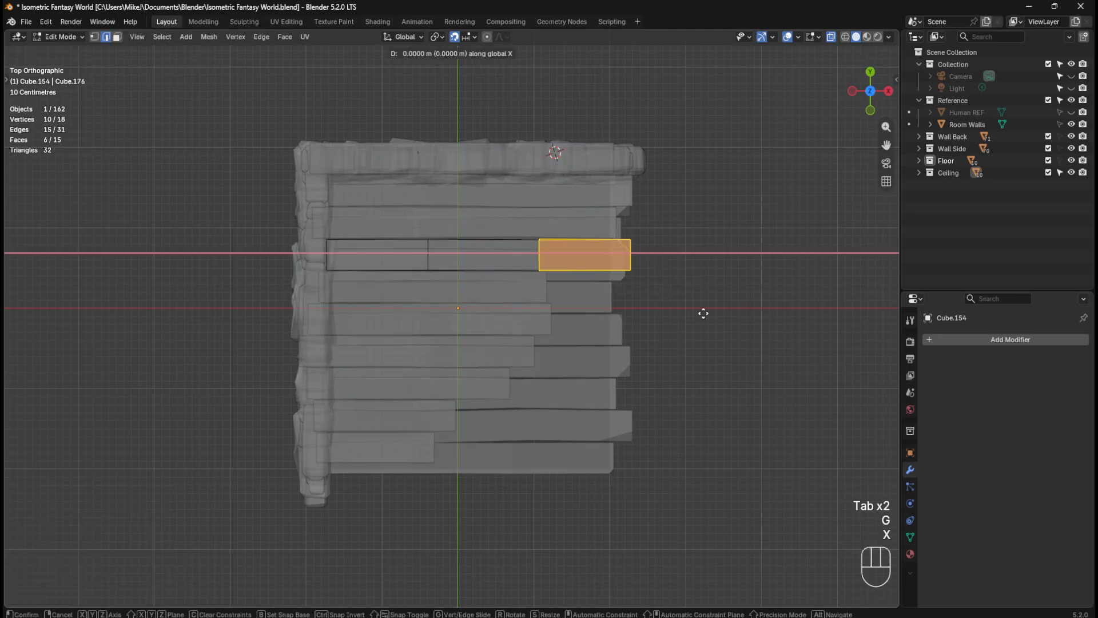
pyautogui.click(655, 311)
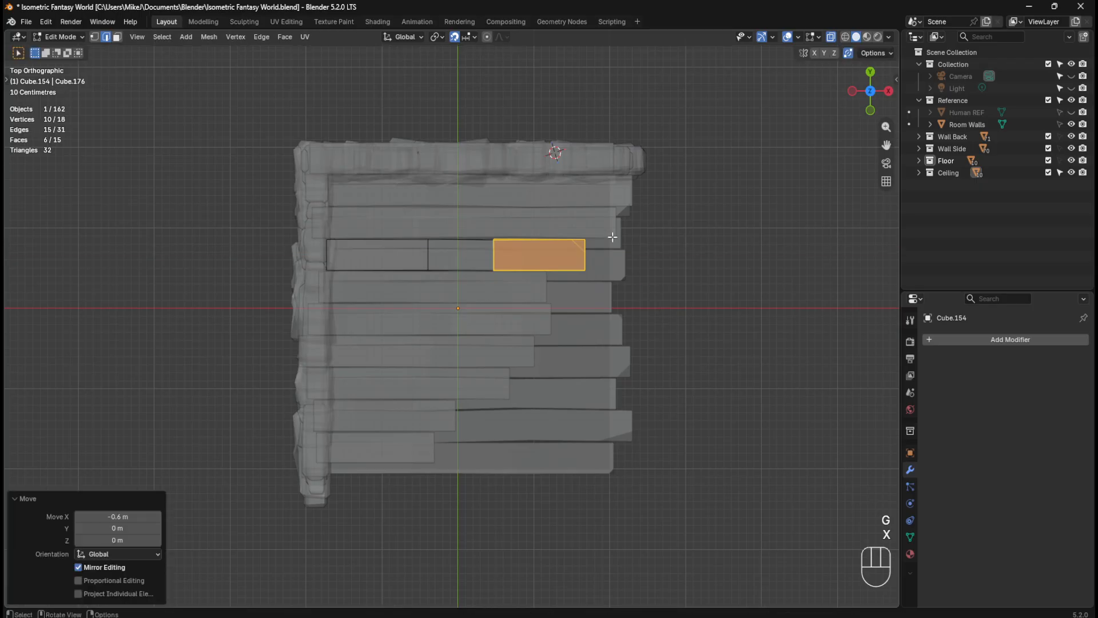
pyautogui.press('Tab')
# Step: Shorten the eighth ceiling plank from the front slightly by moving its outer end face toward the side wall along the X axis
pyautogui.click(608, 232)
pyautogui.press('Tab')
pyautogui.moveTo(588, 191); pyautogui.dragTo(625, 228)
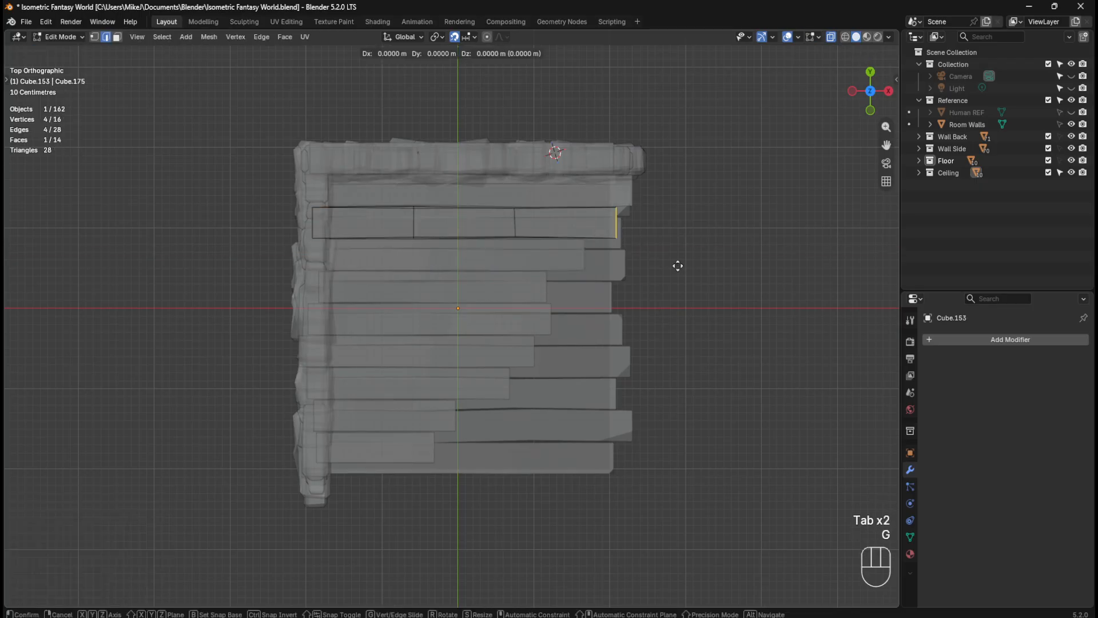
pyautogui.press('g')
pyautogui.press('x')
pyautogui.click(661, 269)
pyautogui.press('Tab')
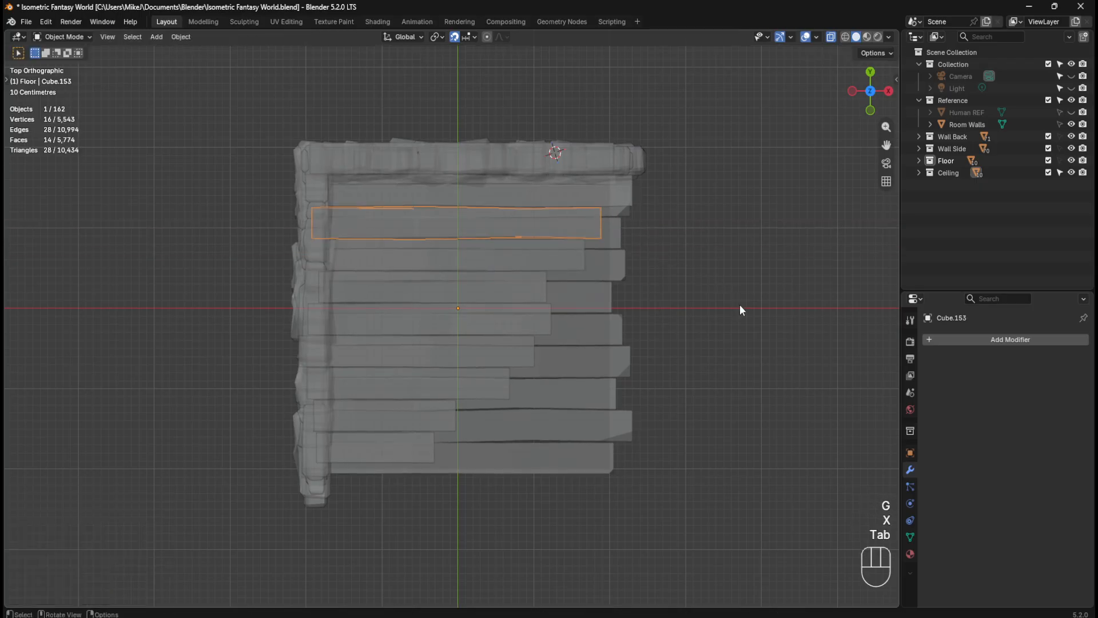
# Step: Turn off X-ray display to show the room as solid geometry and save the file
pyautogui.moveTo(743, 307); pyautogui.dragTo(716, 424, button='middle')
pyautogui.press('Tab')
pyautogui.press('Tab')
pyautogui.hotkey('alt', 'z')
pyautogui.hotkey('ctrl', 's')
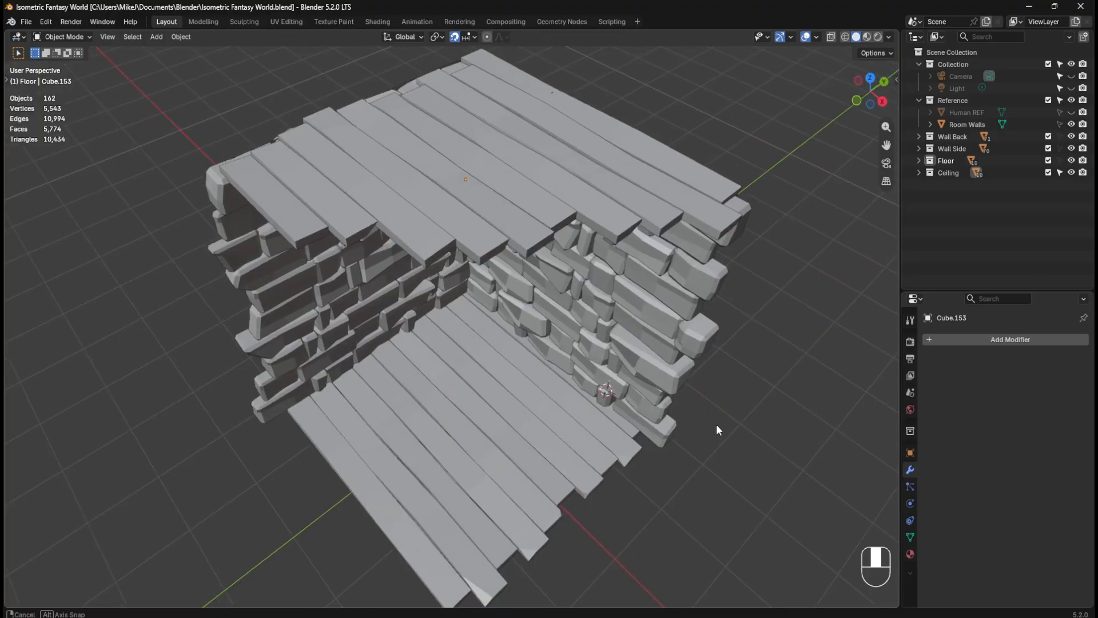
pyautogui.hotkey('ctrl', 's')
# Step: Move the seventh ceiling plank from the front about -0.09 m along the X axis toward the side wall
pyautogui.moveTo(536, 394); pyautogui.dragTo(635, 417, button='middle')
pyautogui.click(334, 207)
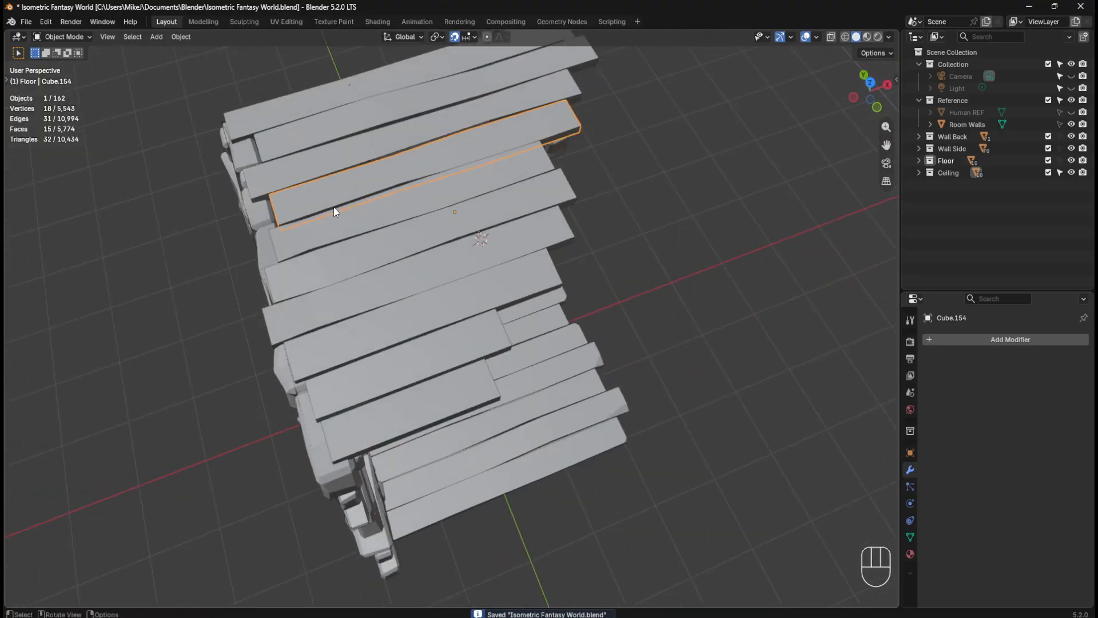
pyautogui.press('g')
pyautogui.press('x')
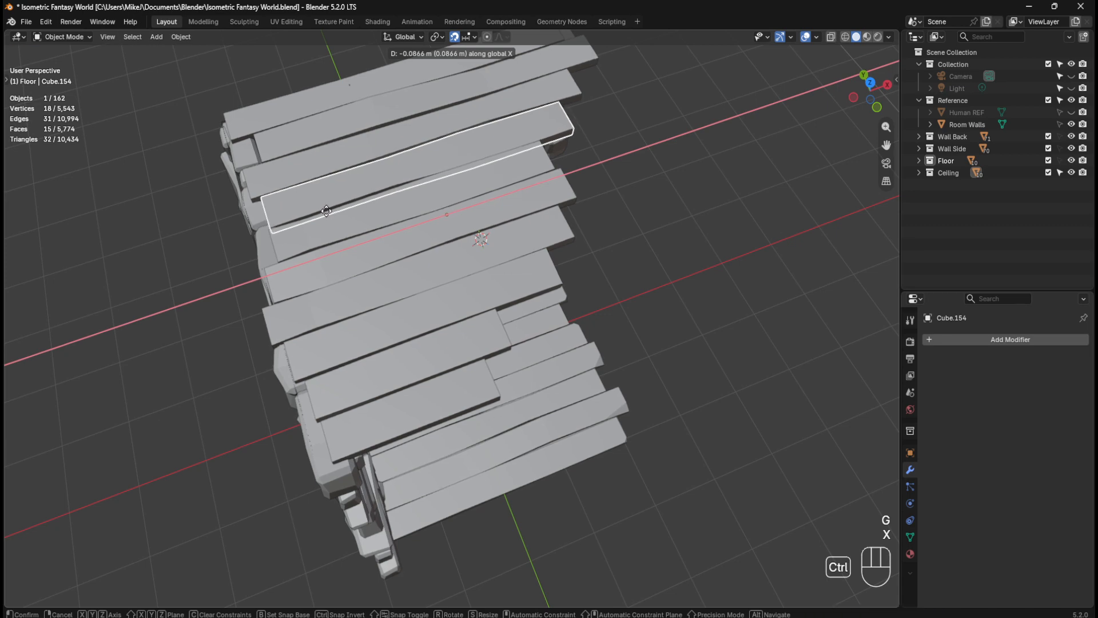
pyautogui.click(331, 207)
# Step: Move the second ceiling plank from the back wall about -0.08 m along the X axis
pyautogui.click(288, 139)
pyautogui.press('g')
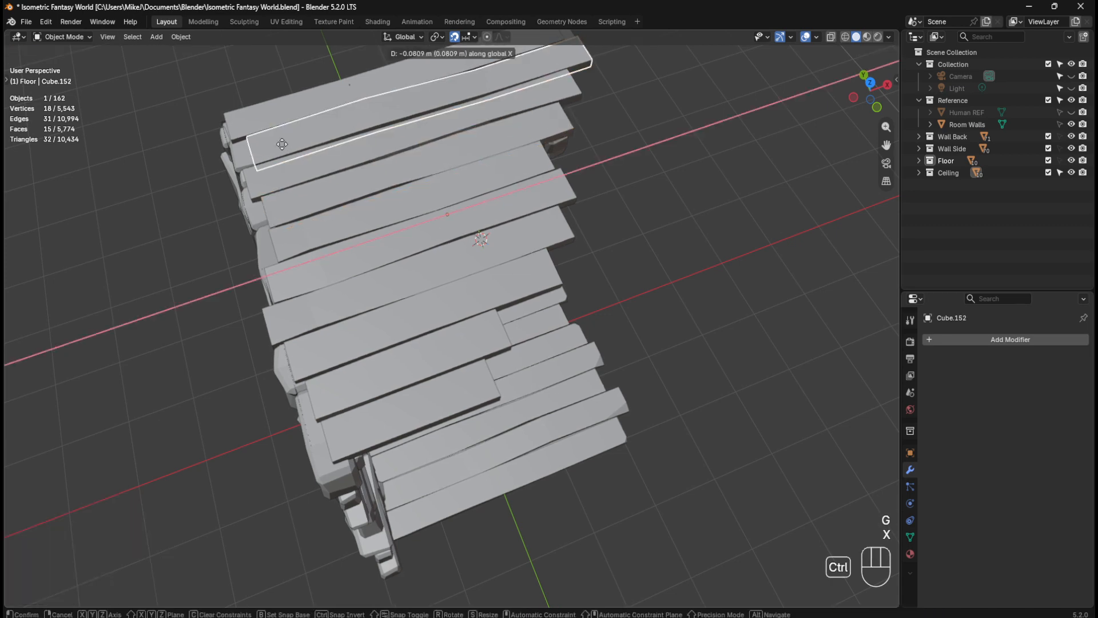
pyautogui.click(277, 144)
# Step: Check the ceiling planks over the side wall, clear the selection, and save the file
pyautogui.moveTo(620, 228); pyautogui.dragTo(524, 214, button='middle')
pyautogui.press('Tab')
pyautogui.moveTo(698, 422); pyautogui.dragTo(553, 321, button='middle')
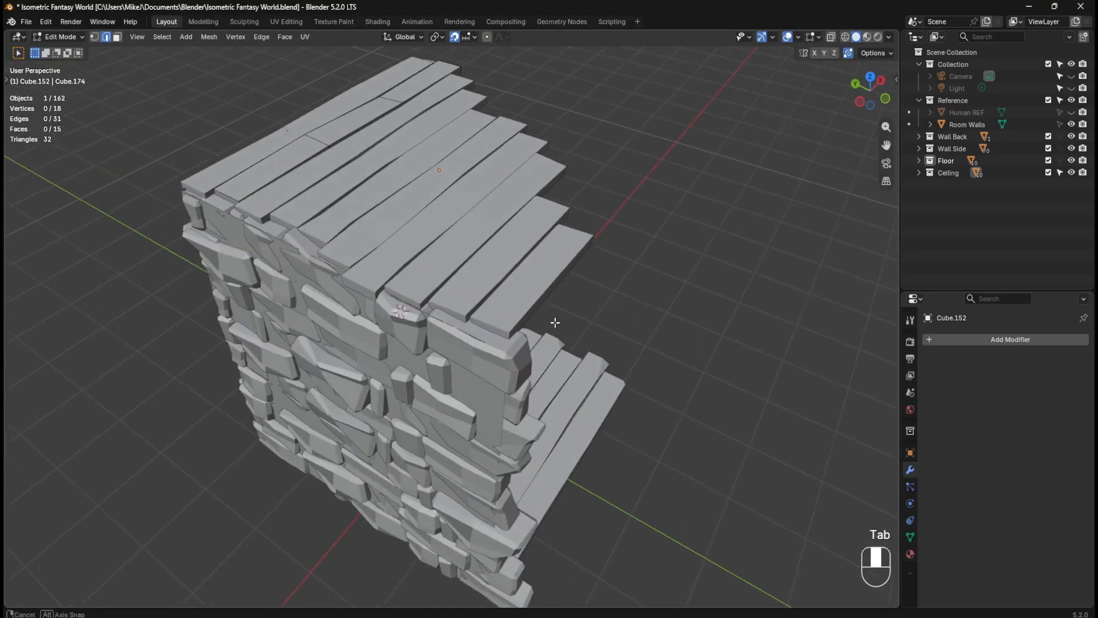
pyautogui.moveTo(710, 260); pyautogui.dragTo(511, 274, button='middle')
pyautogui.press('Tab')
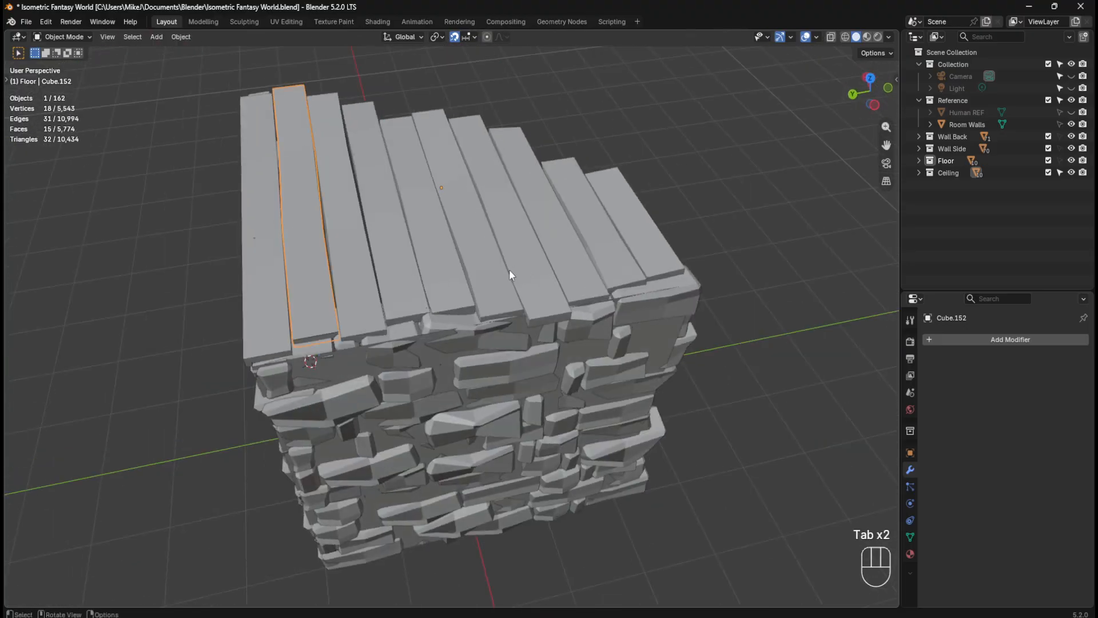
pyautogui.click(615, 146)
pyautogui.moveTo(653, 225); pyautogui.dragTo(454, 231, button='middle')
pyautogui.hotkey('ctrl', 's')
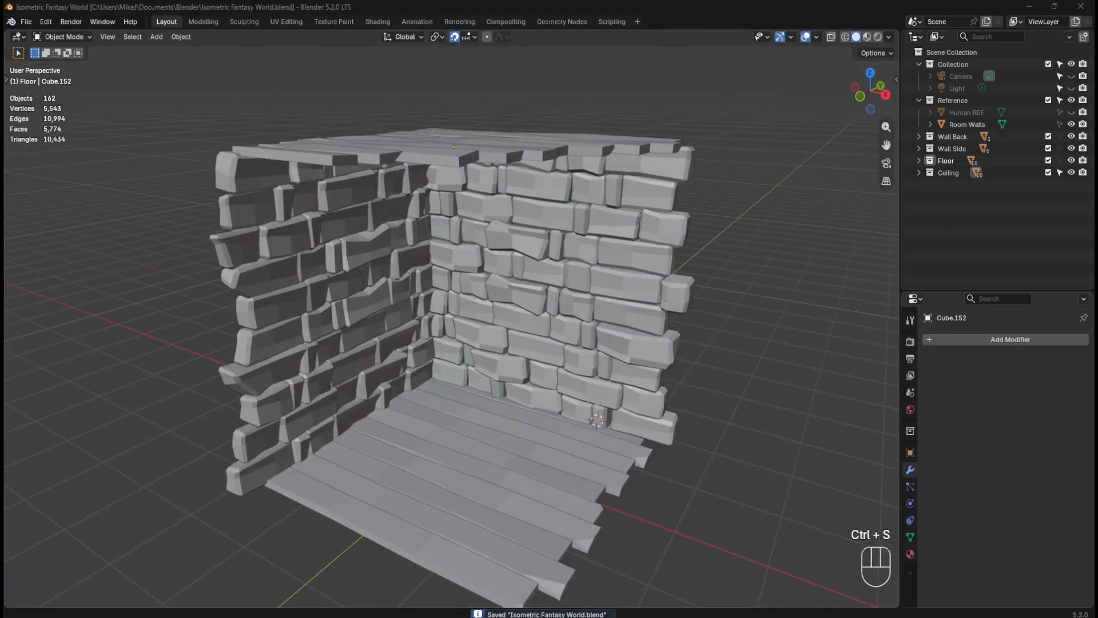
# Step: Examine the room's stone walls, plank floor and stepped ceiling from several angles, including front and side views
pyautogui.moveTo(451, 358); pyautogui.dragTo(540, 321, button='middle')
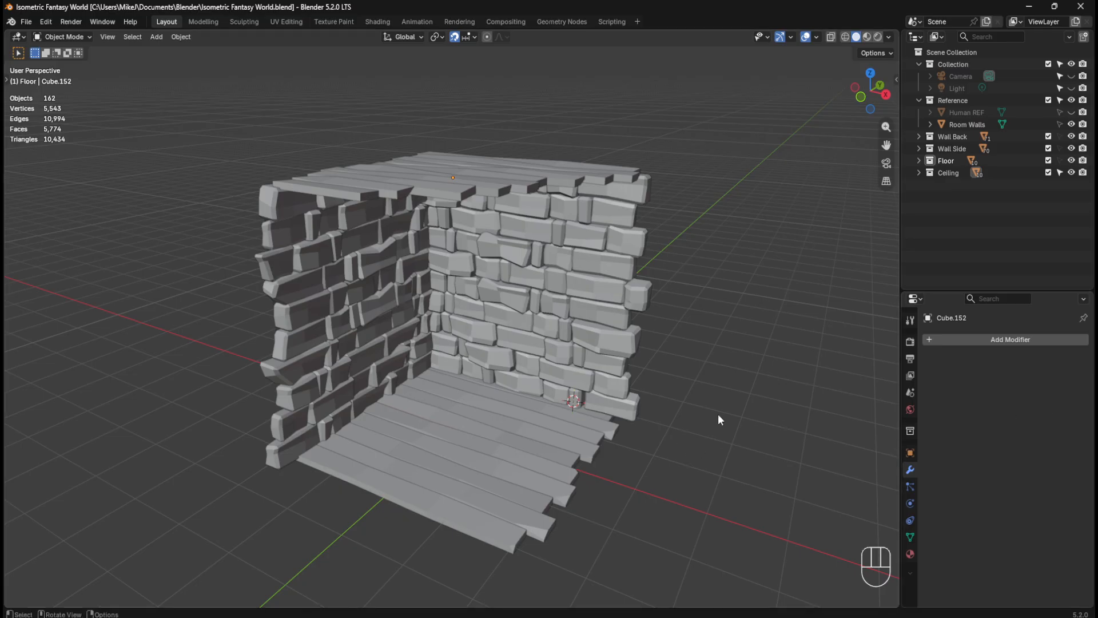
pyautogui.moveTo(718, 418); pyautogui.dragTo(676, 429, button='middle')
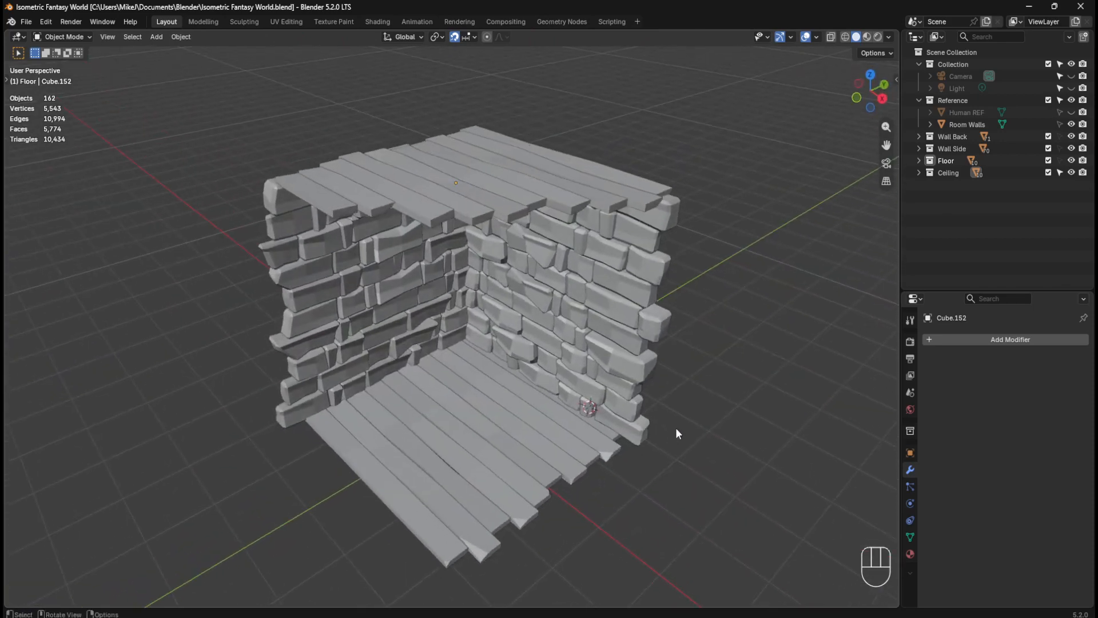
pyautogui.moveTo(686, 391); pyautogui.dragTo(698, 378, button='middle')
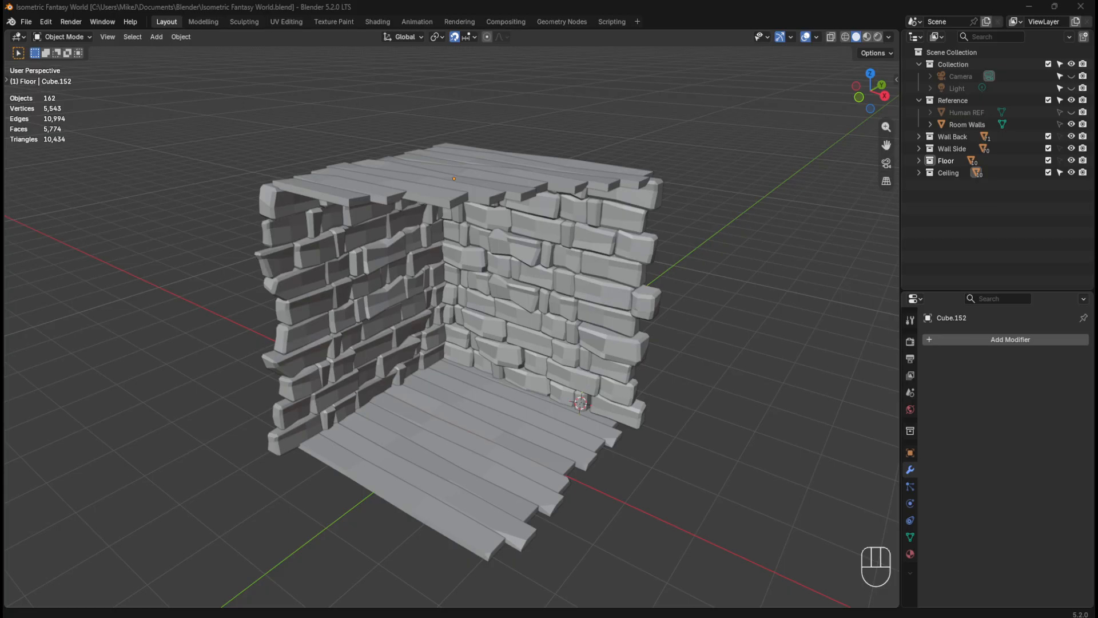
pyautogui.moveTo(678, 464); pyautogui.dragTo(436, 249, button='middle')
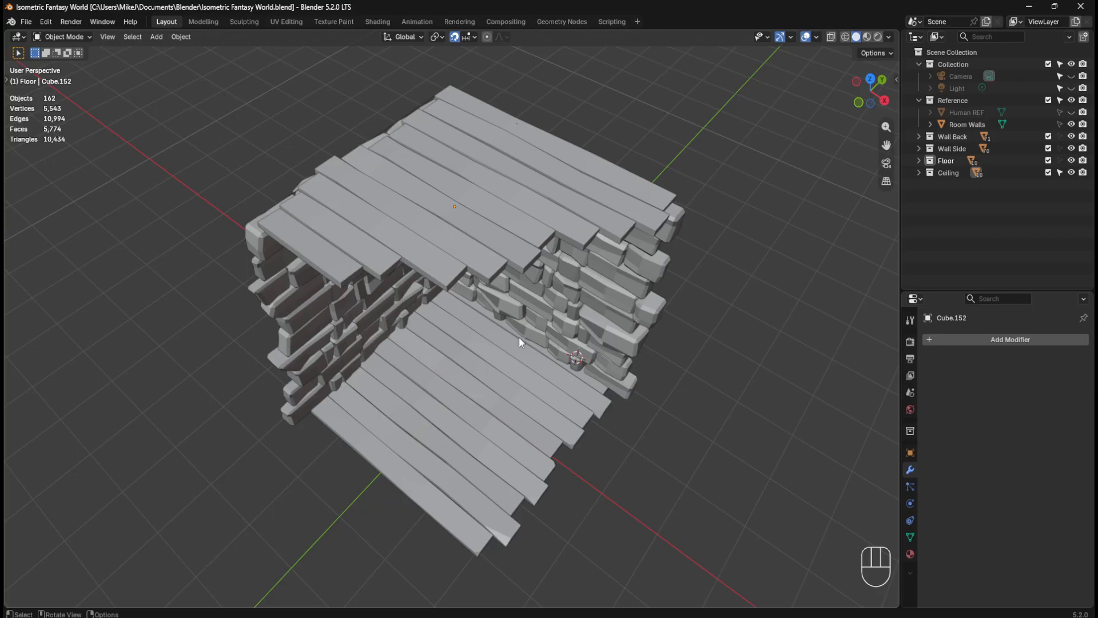
pyautogui.moveTo(582, 224); pyautogui.dragTo(507, 268, button='middle')
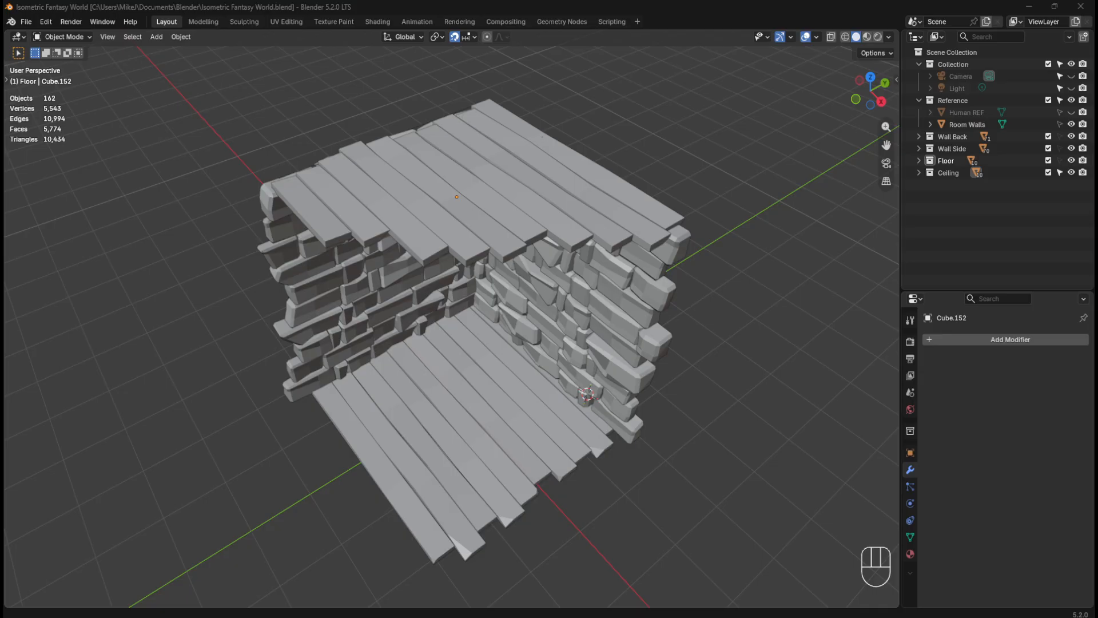
pyautogui.moveTo(535, 375); pyautogui.dragTo(578, 331, button='middle')
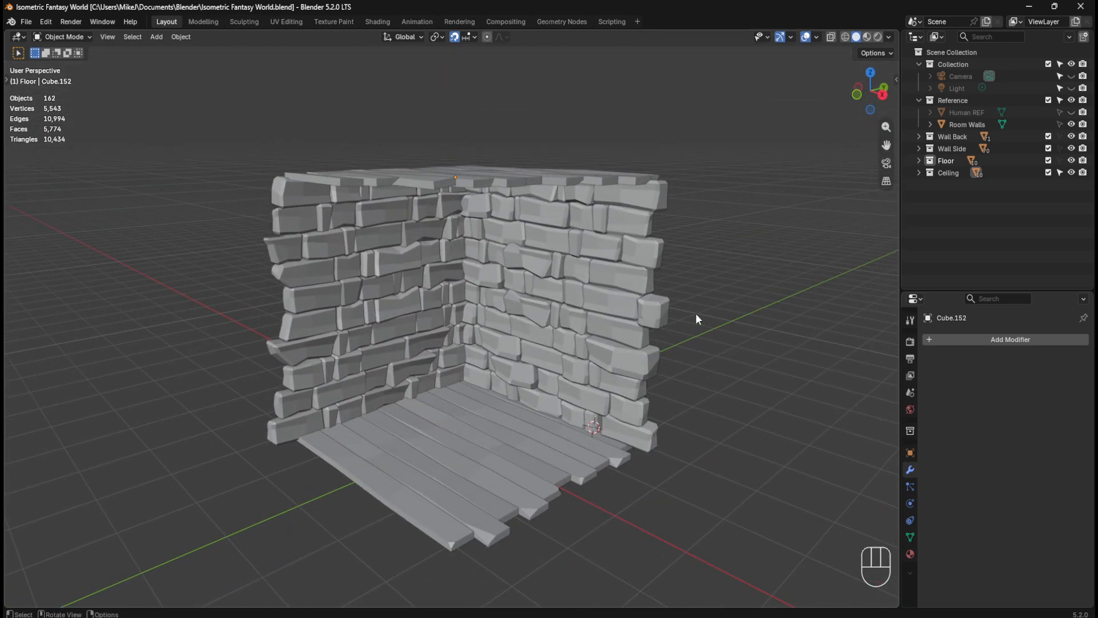
pyautogui.moveTo(698, 309); pyautogui.dragTo(724, 357, button='middle')
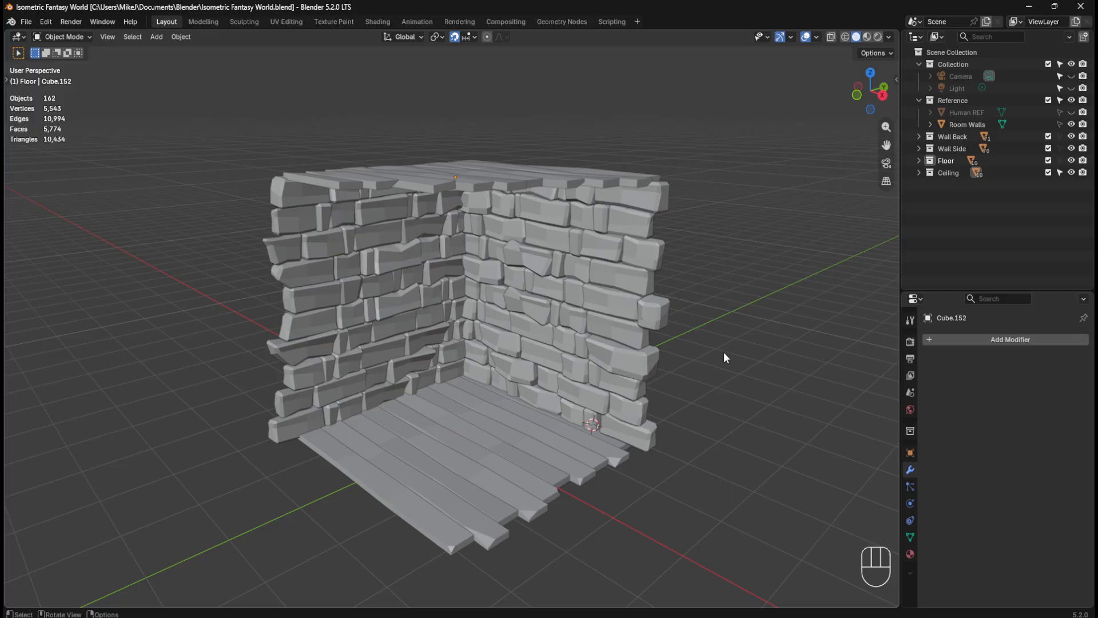
pyautogui.press('KP_0')
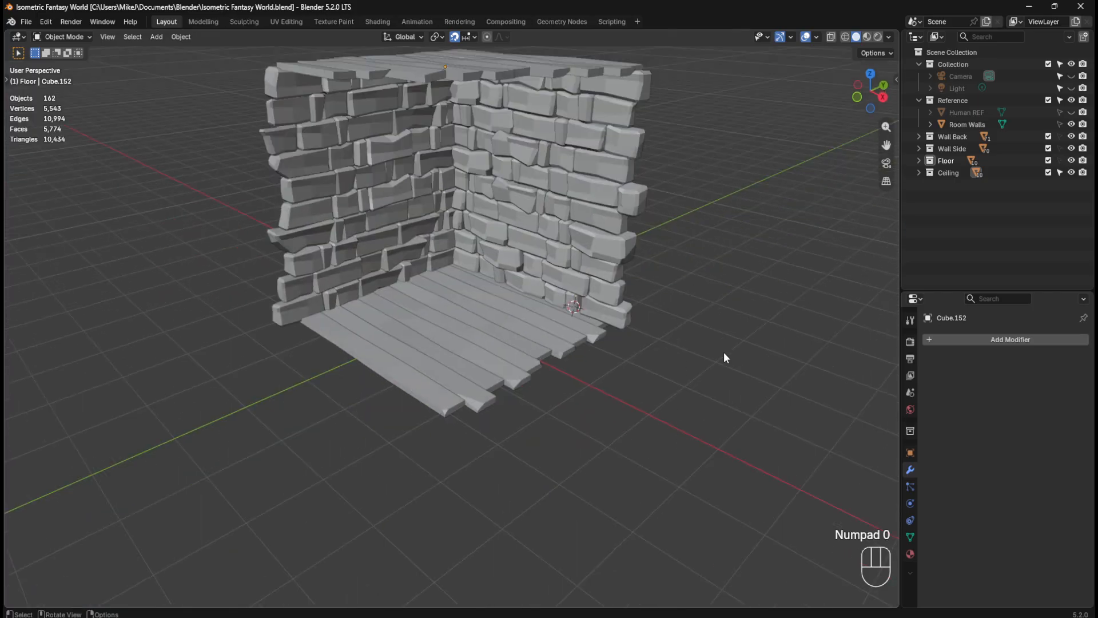
pyautogui.press('KP_0')
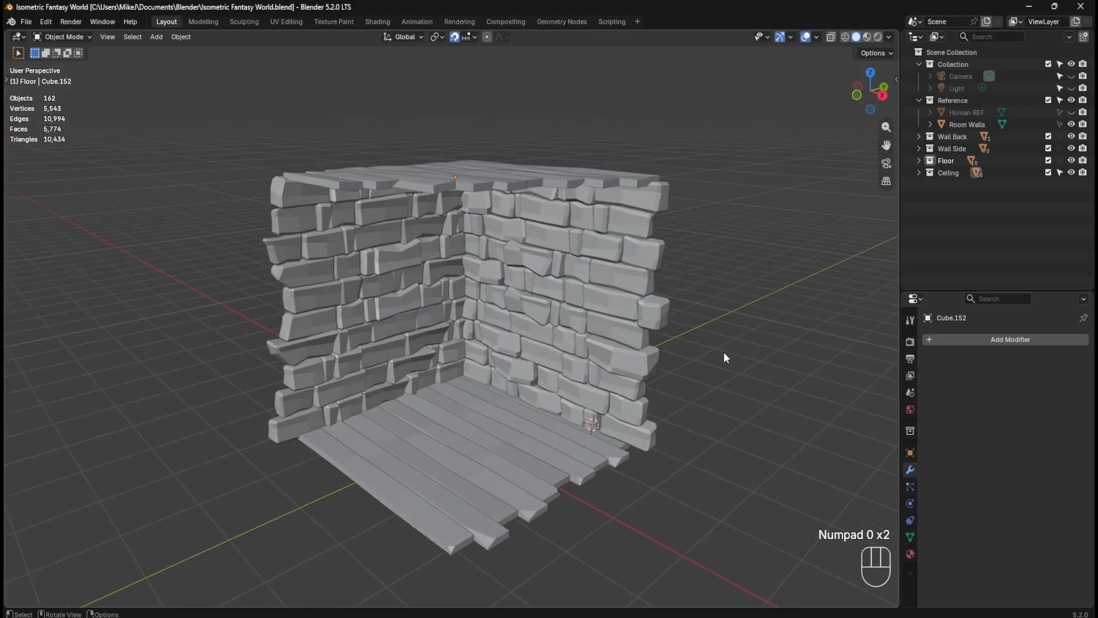
pyautogui.press('KP_1')
pyautogui.press('KP_2')
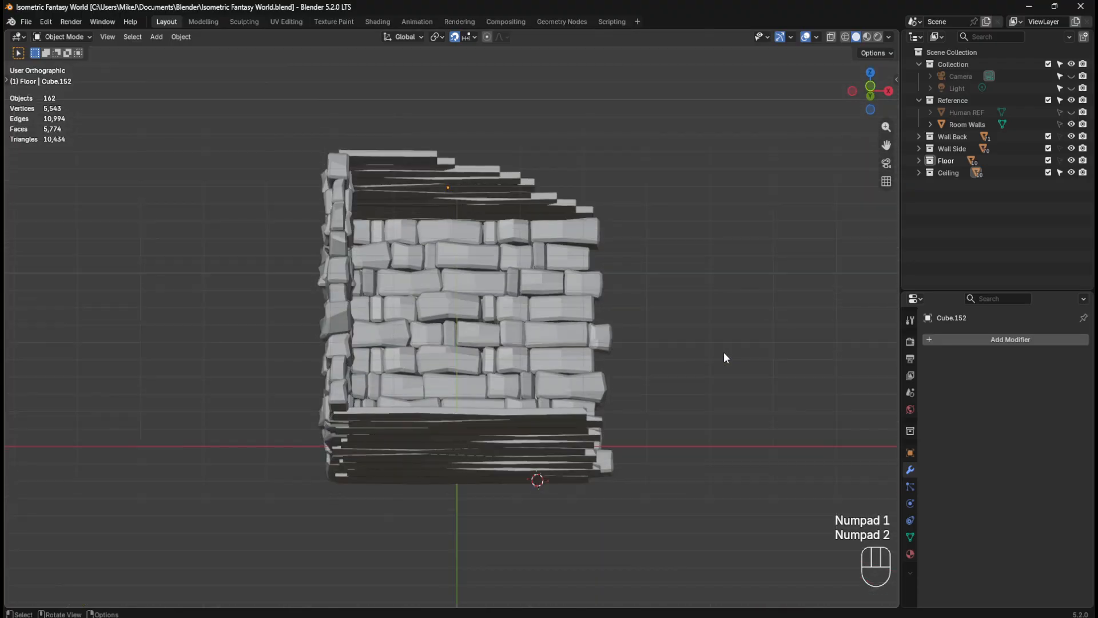
pyautogui.press('KP_3')
pyautogui.press('KP_4')
pyautogui.press('KP_5')
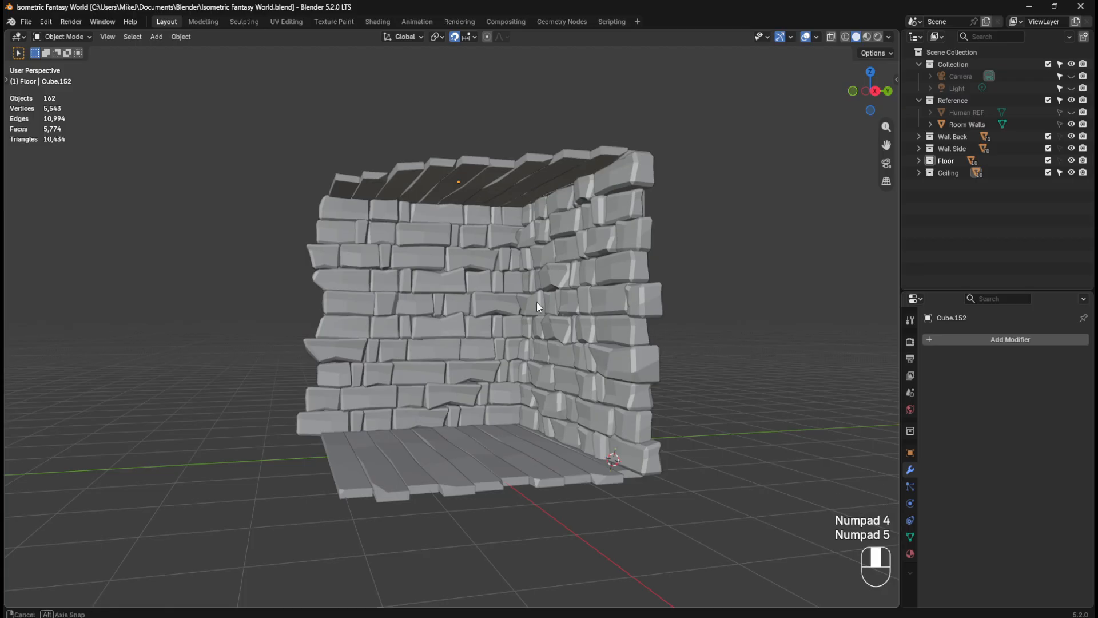
pyautogui.moveTo(537, 301); pyautogui.dragTo(606, 340, button='middle')
pyautogui.moveTo(634, 400); pyautogui.dragTo(636, 443, button='middle')
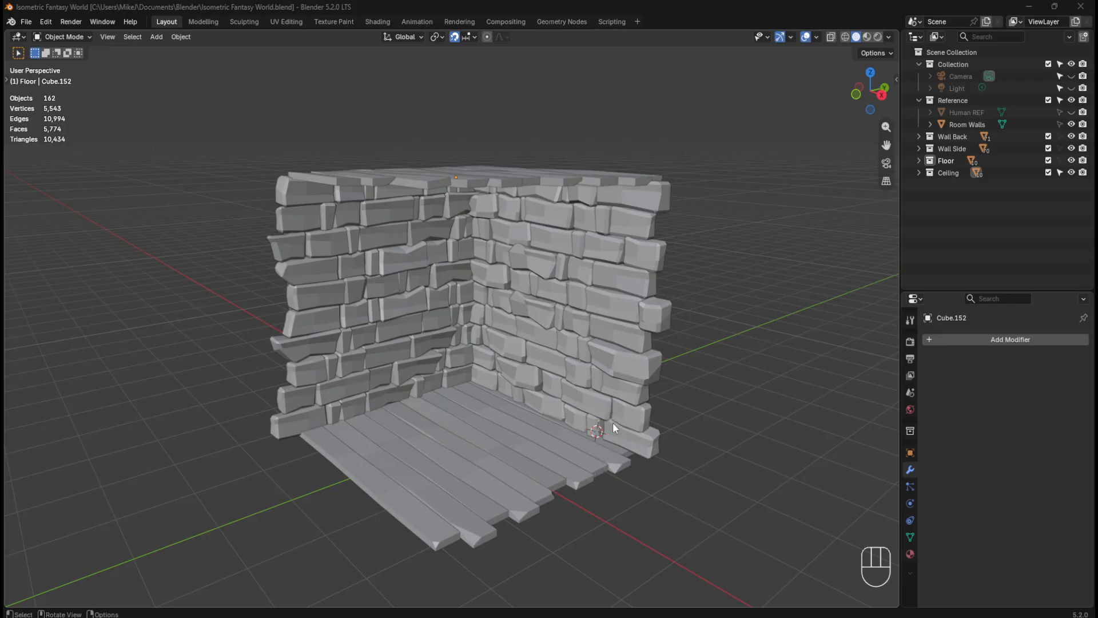
pyautogui.moveTo(460, 339); pyautogui.dragTo(569, 306, button='middle')
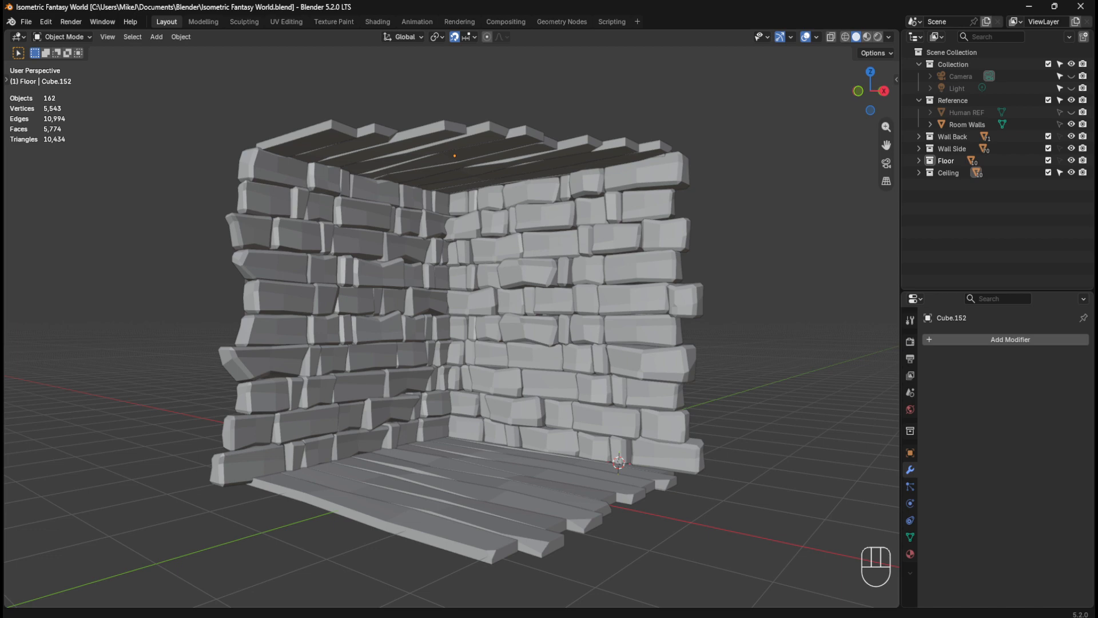
pyautogui.moveTo(694, 328); pyautogui.dragTo(680, 351, button='middle')
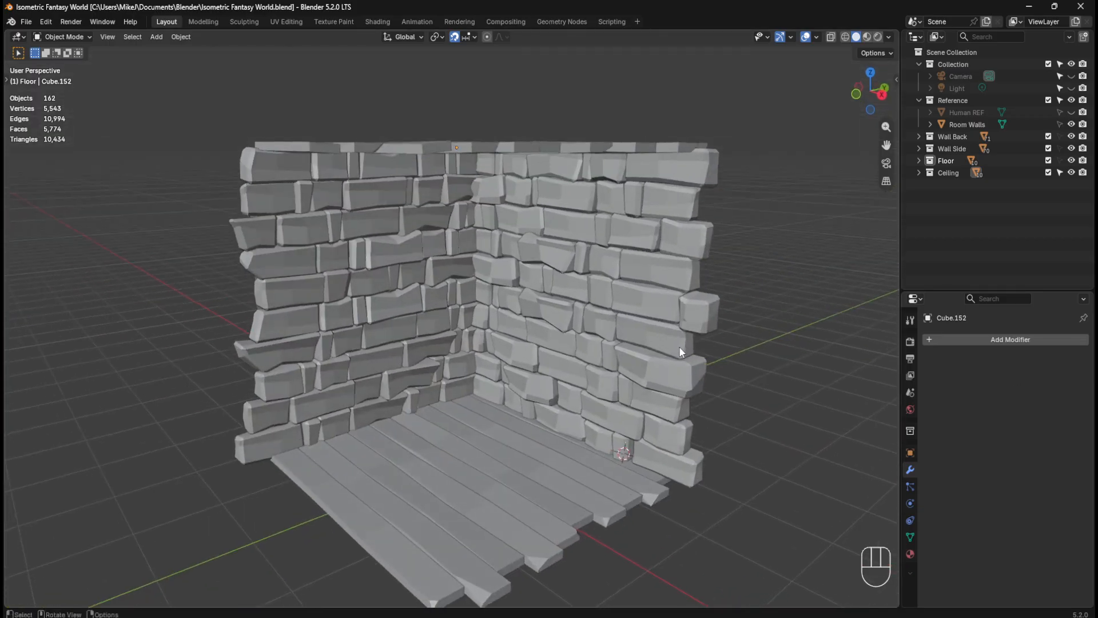
pyautogui.scroll(-1, 680, 347)
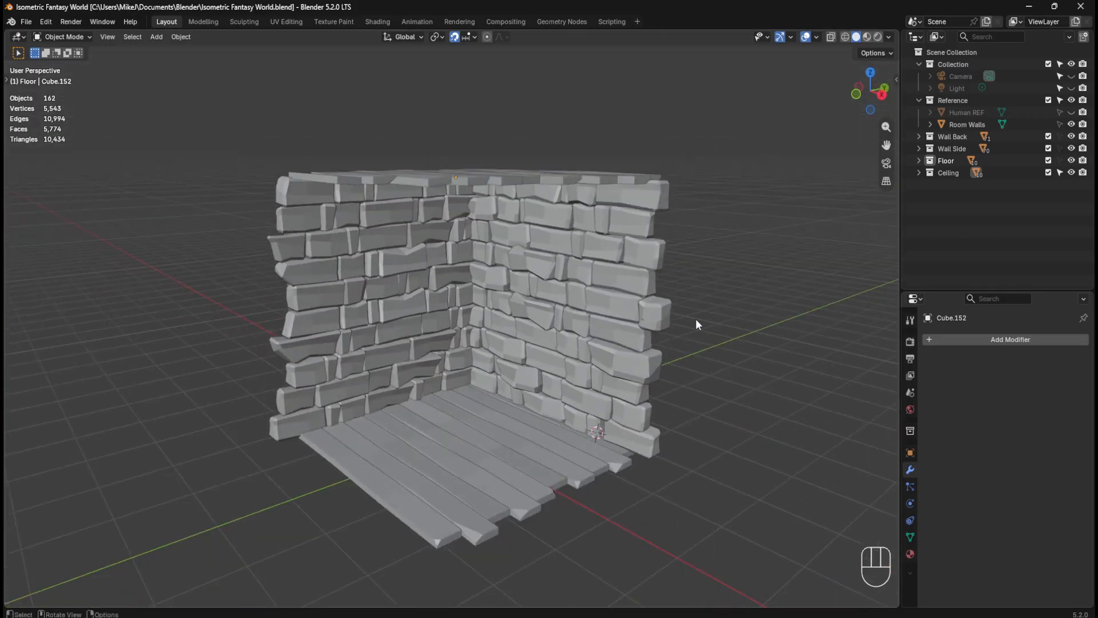